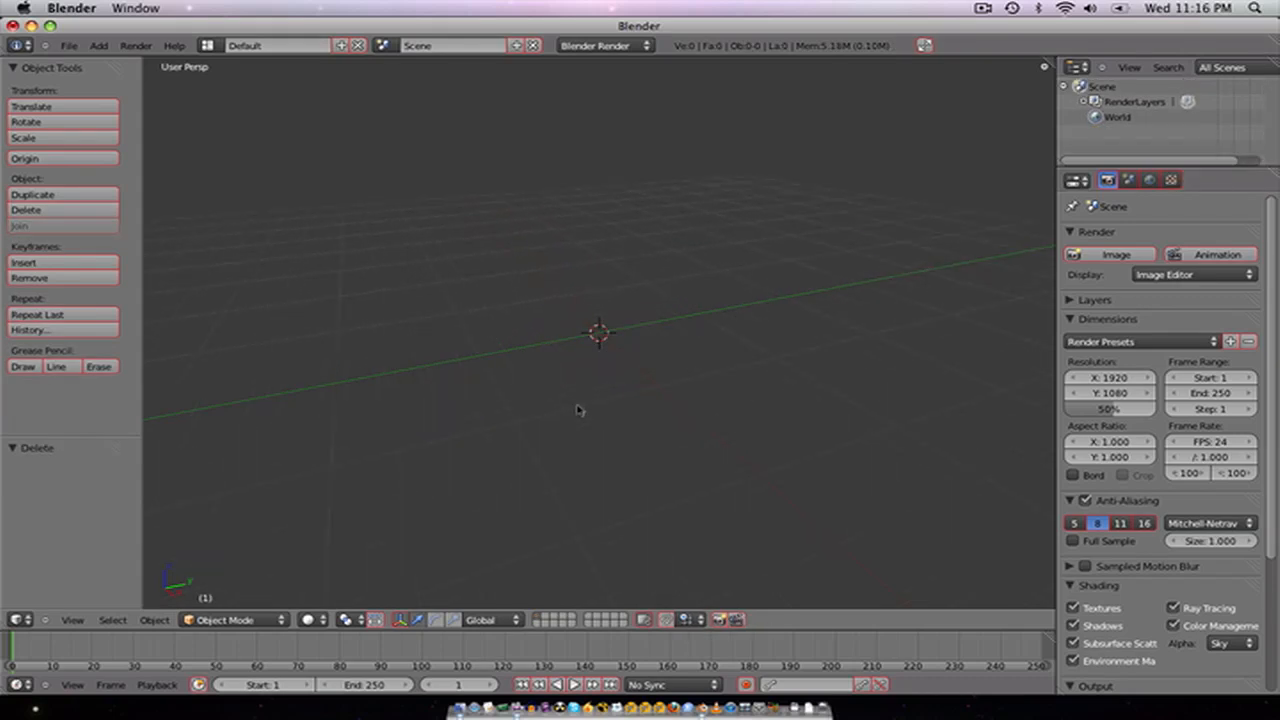
Step: Add a plane mesh at the 3D cursor and enter Edit Mode
key(shift+a)
mouse_move(578, 405)
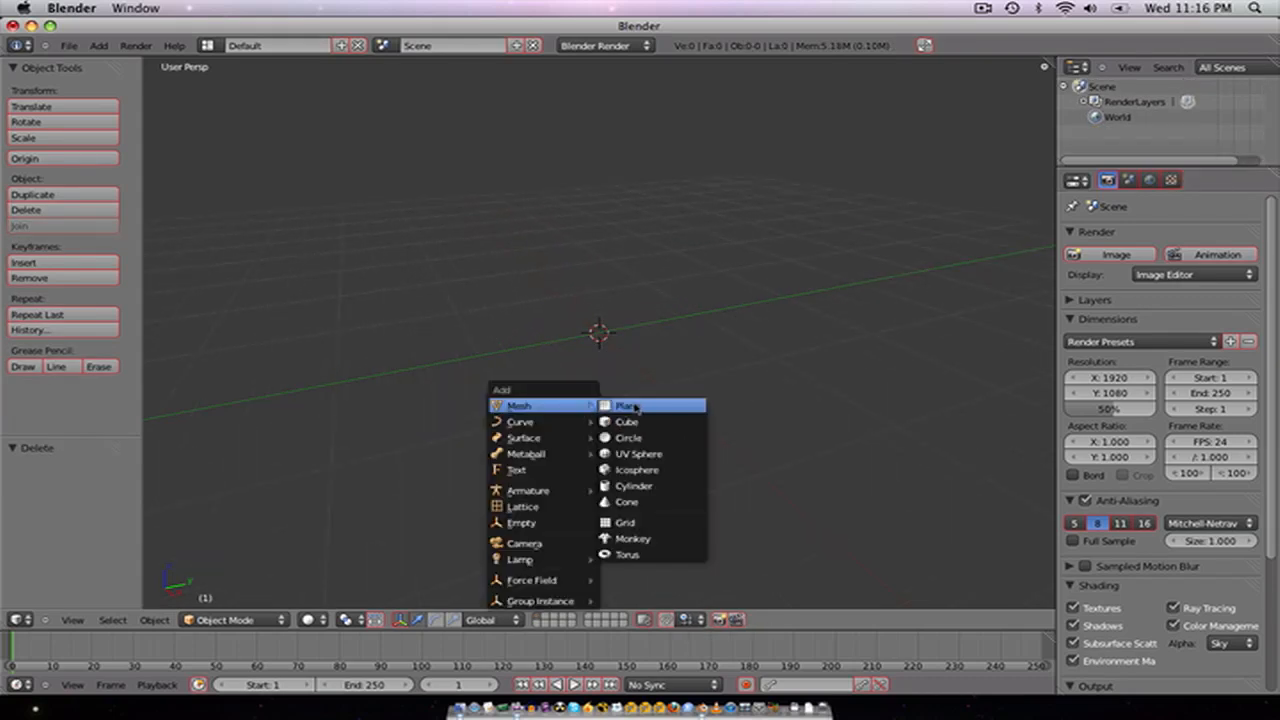
click(640, 407)
key(Tab)
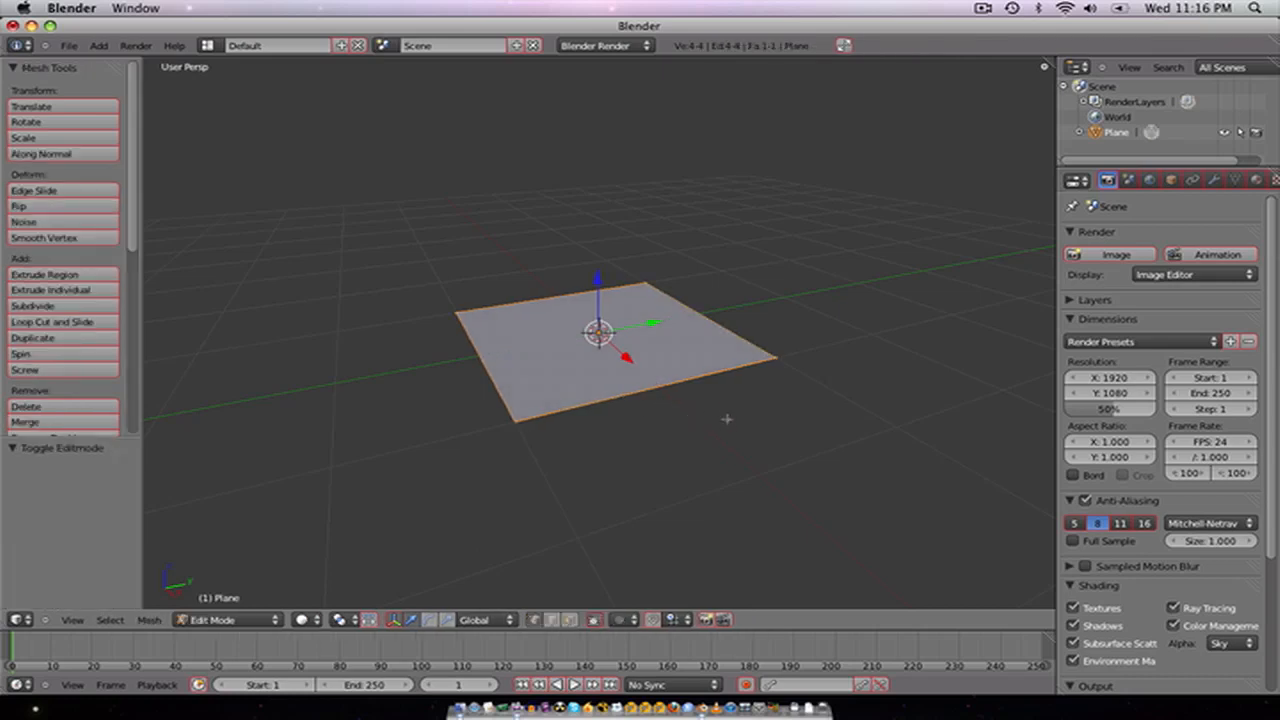
Step: Scale the plane to about 0.317 along Y and about 1.749 along X to form a long rectangle
key(s)
key(y)
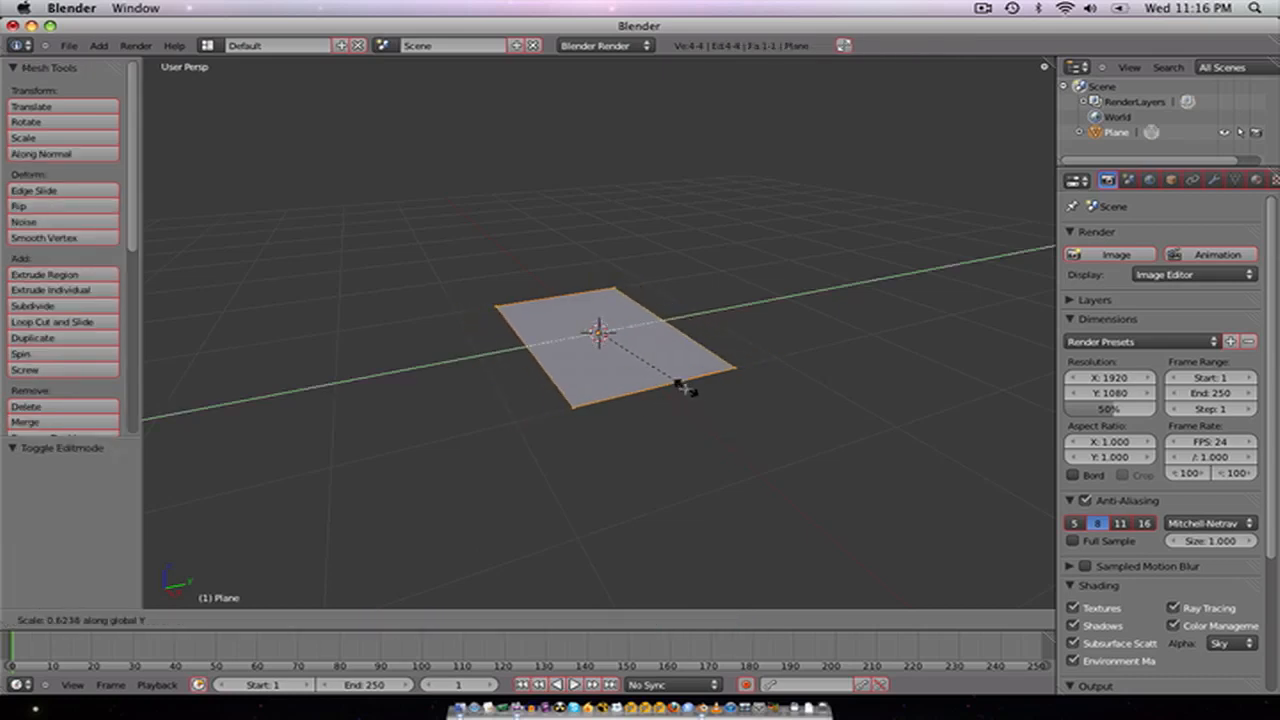
click(640, 370)
key(s)
key(x)
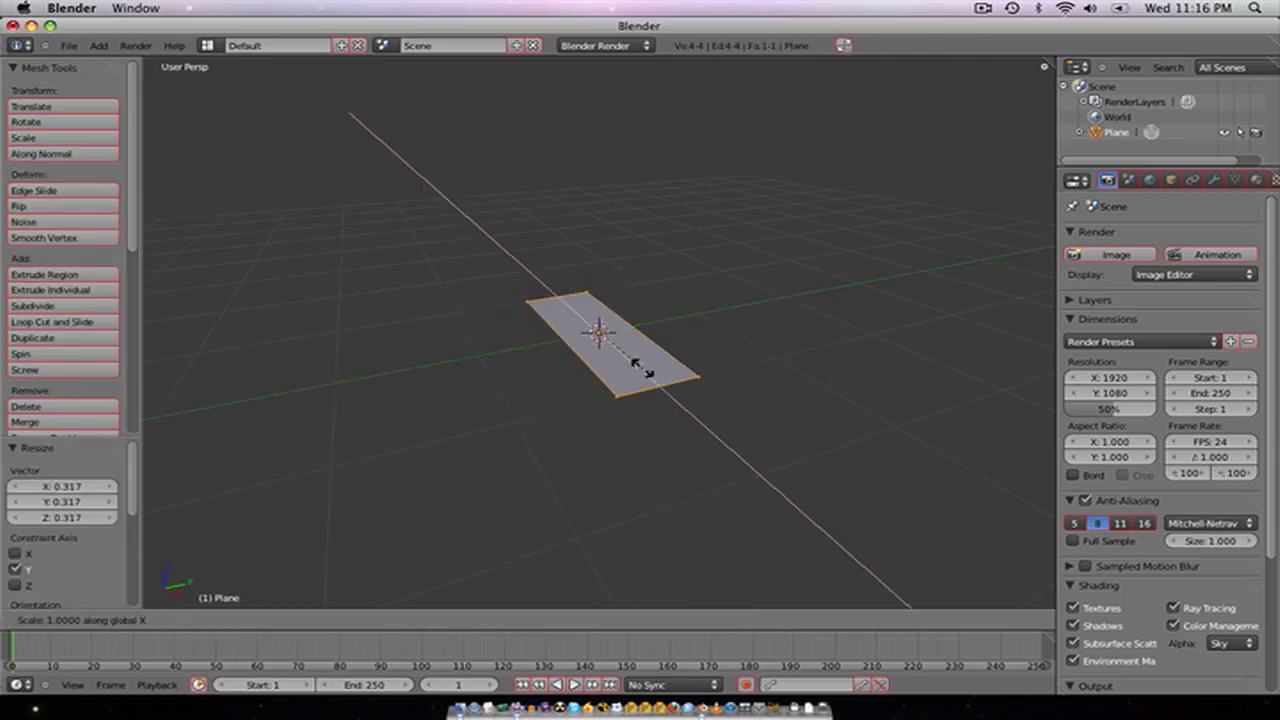
click(660, 392)
Step: Extrude the rectangle downward by about 0.126 along Z to form a slab, using orthographic view
key(KP_1)
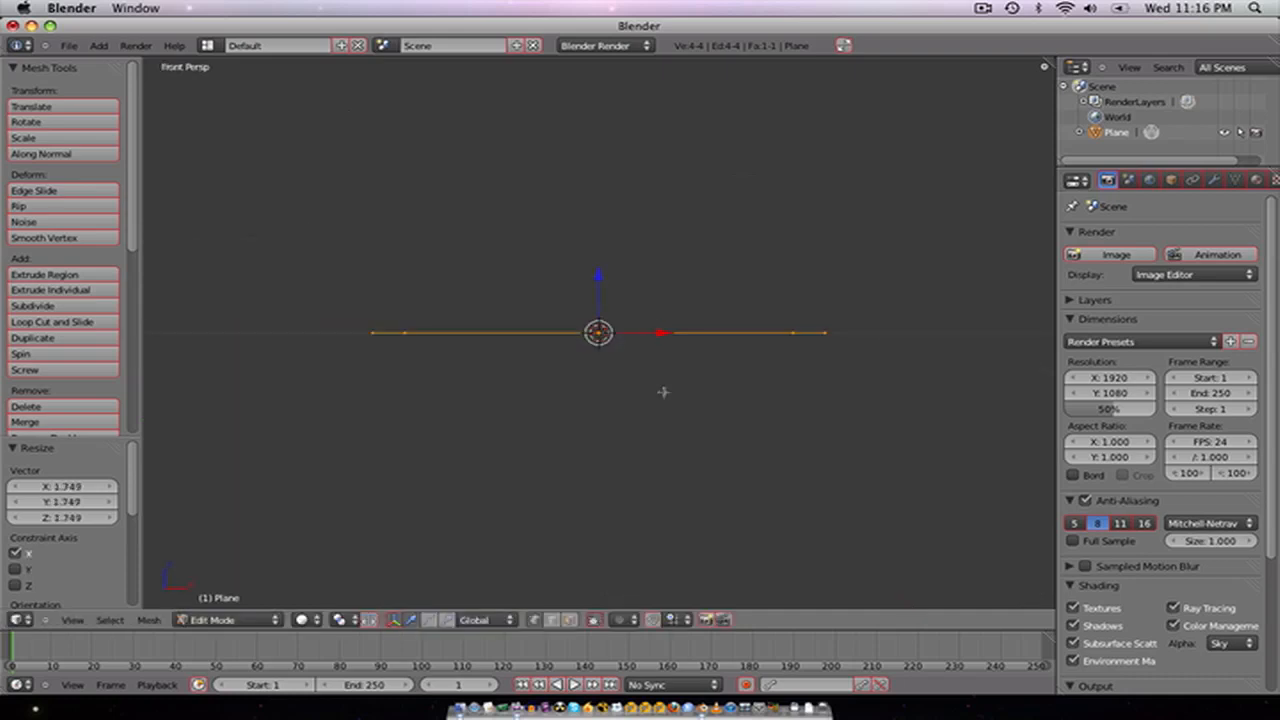
key(e)
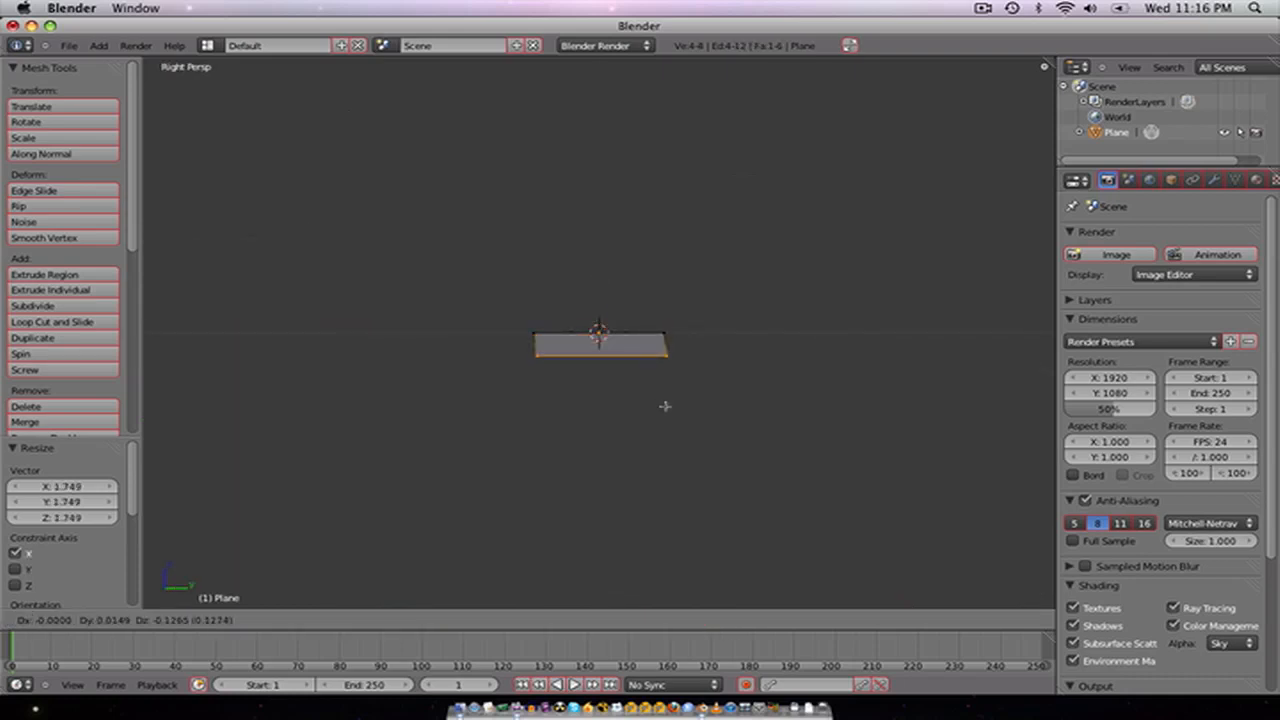
click(663, 405)
key(KP_5)
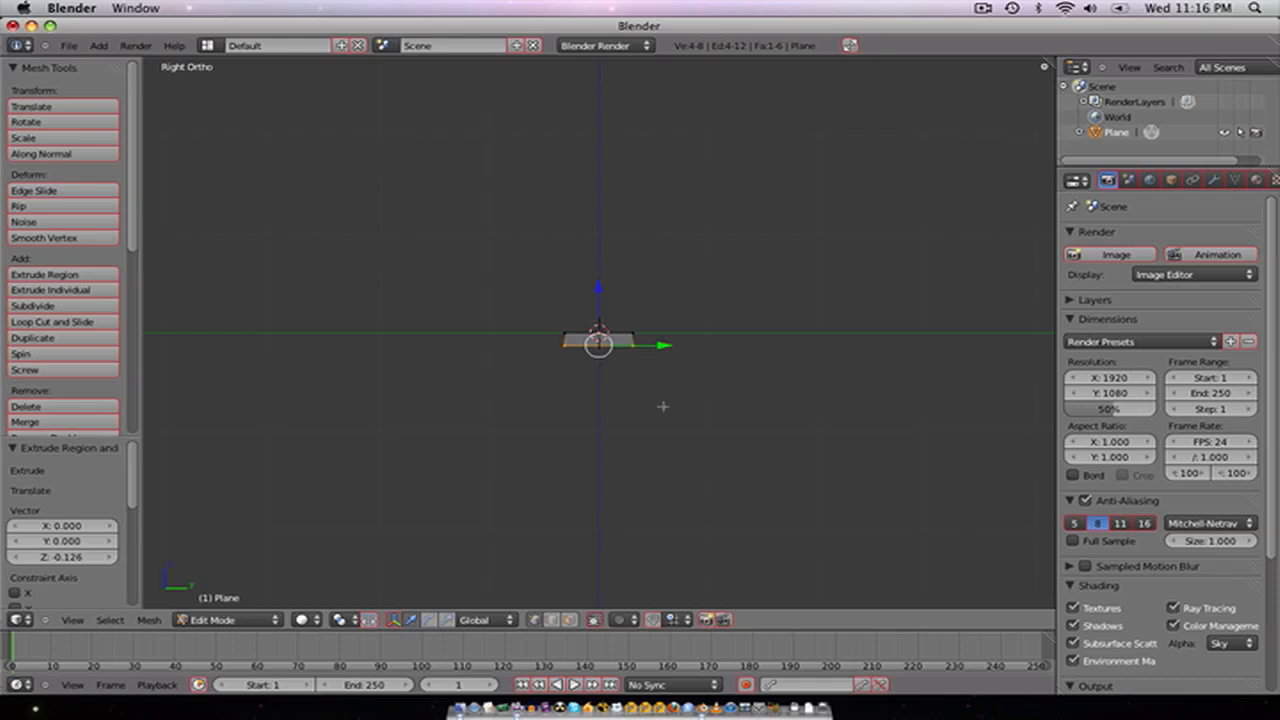
scroll(663, 390, up, 1)
Step: Save the file as Stairs in the Blender Works/Febuary folder
key(ctrl+s)
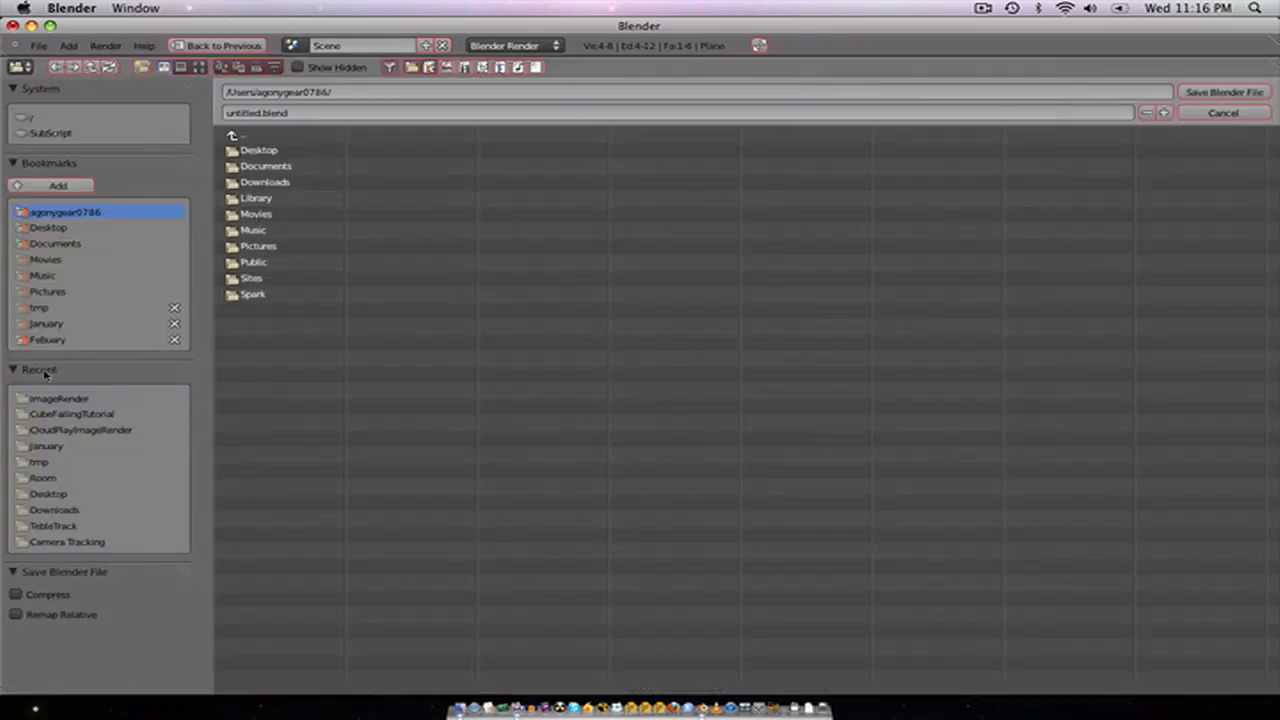
click(51, 449)
click(250, 136)
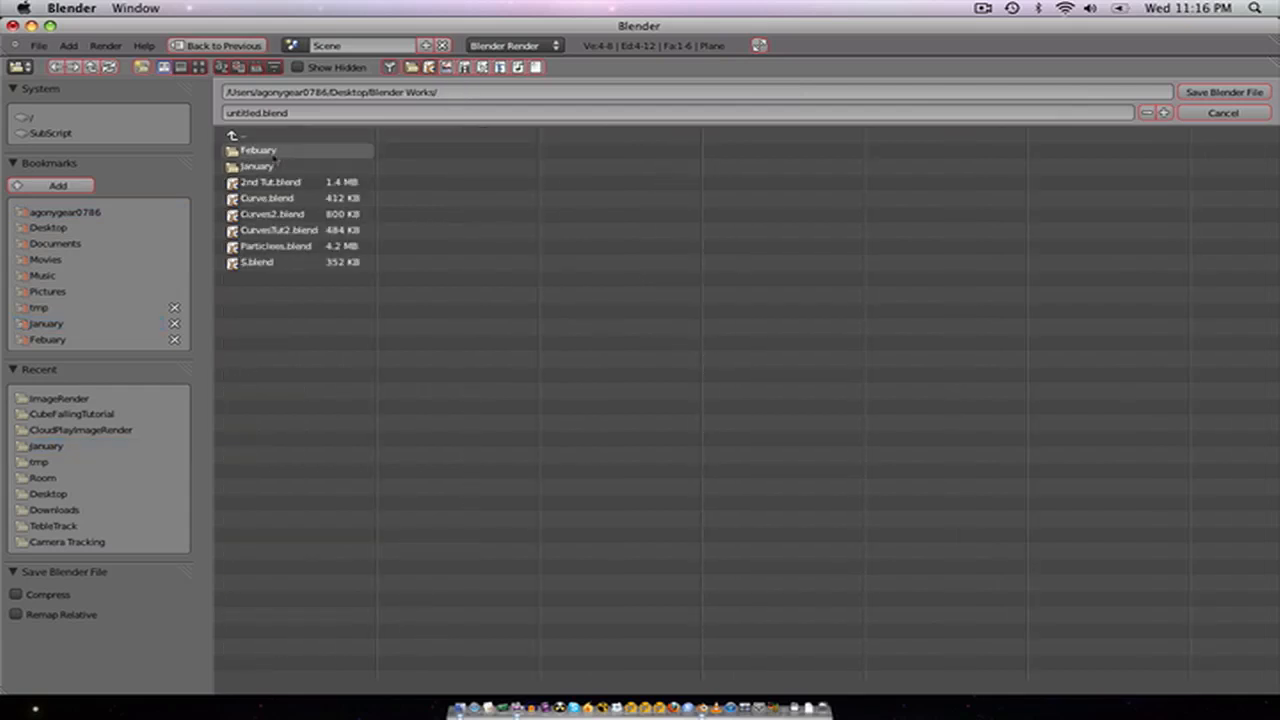
click(271, 152)
click(287, 113)
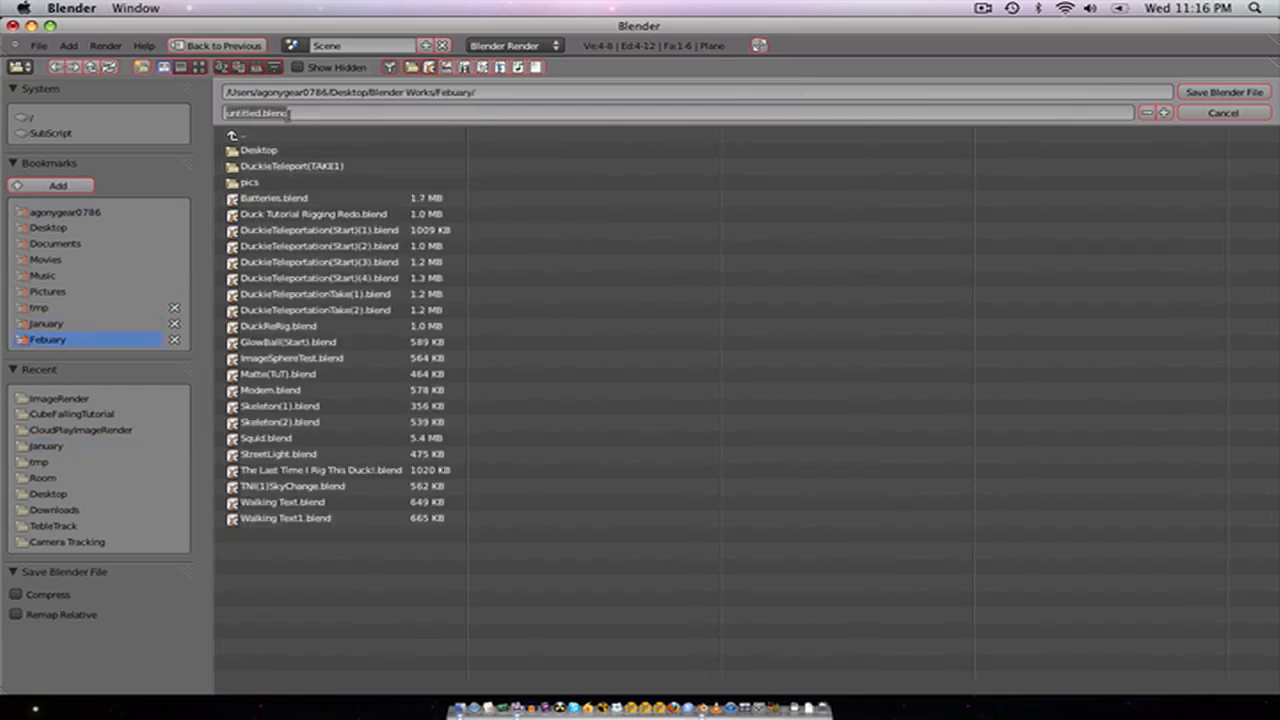
text(Stairs)
key(Return)
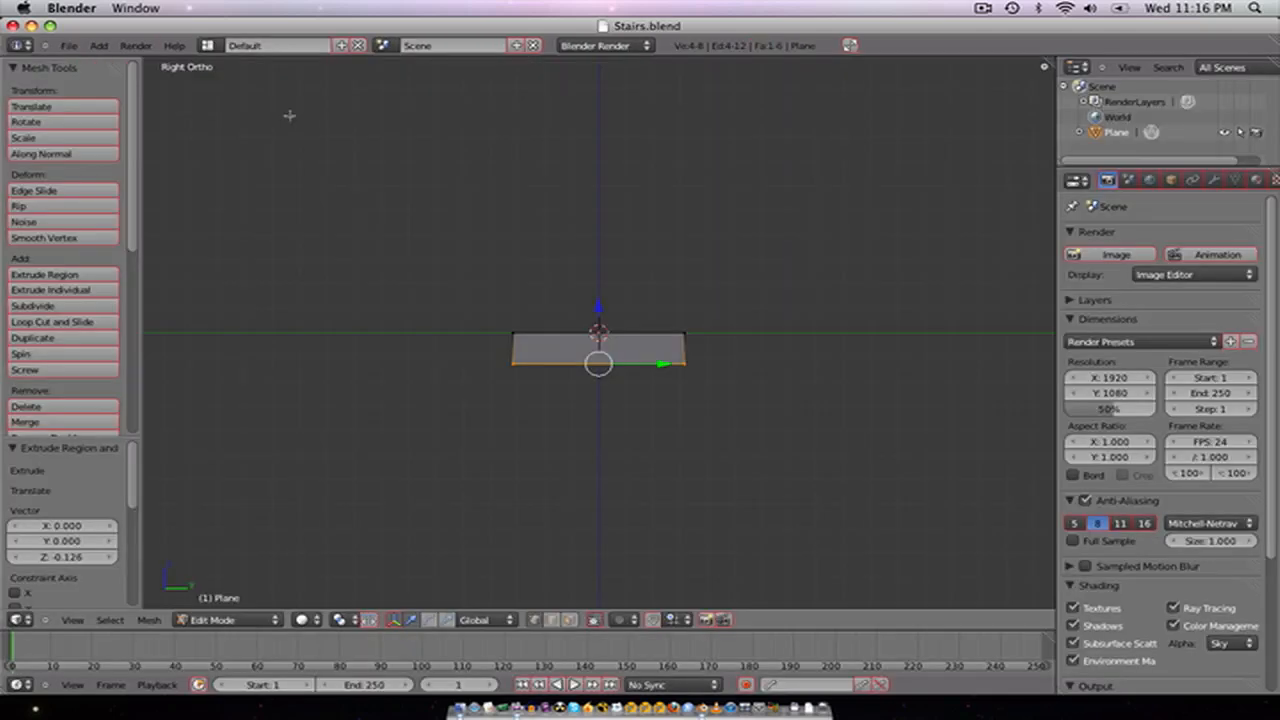
Step: Thin the slab by moving its bottom face up about 0.043 along Z
scroll(613, 416, up, 3)
scroll(613, 416, down, 1)
key(Tab)
key(Tab)
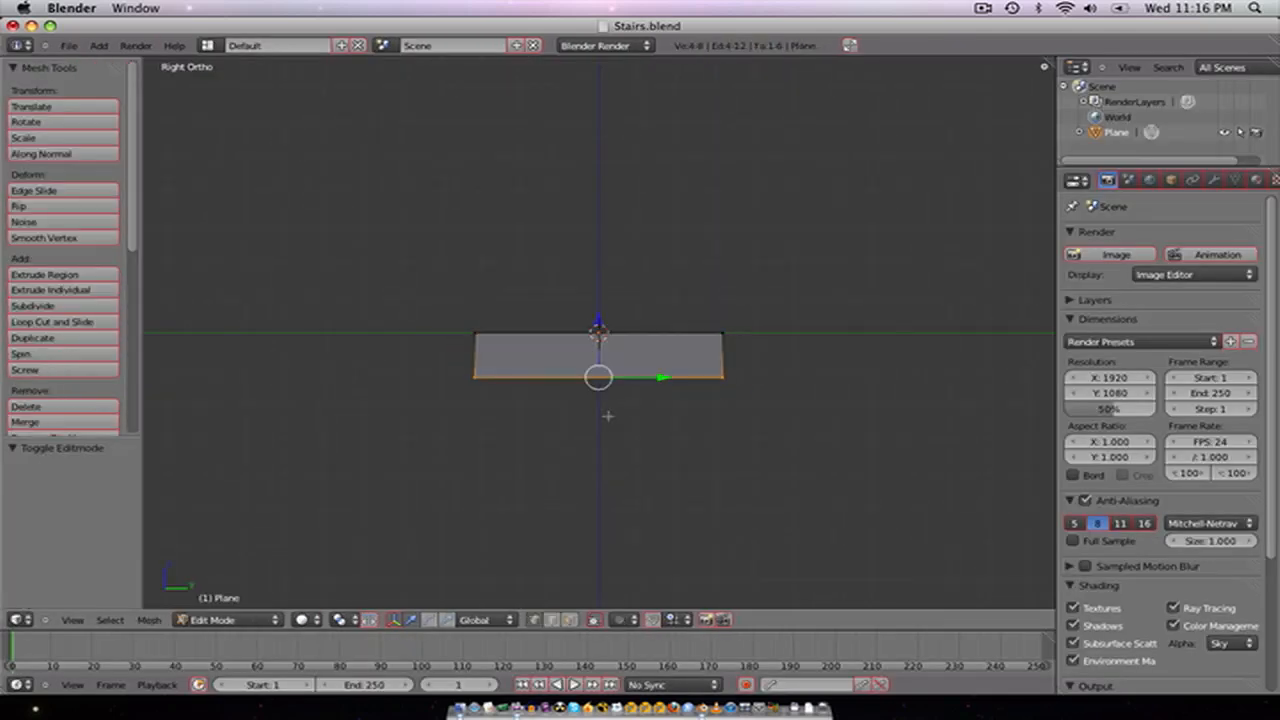
key(g)
key(z)
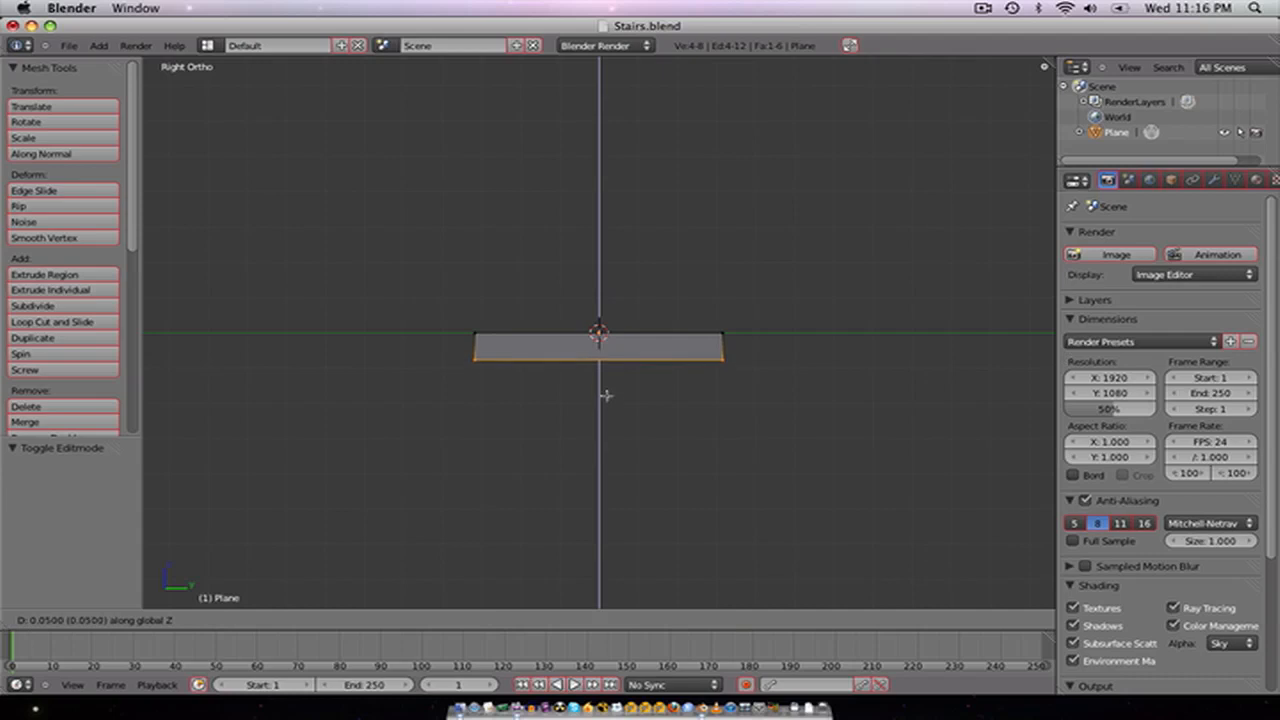
click(607, 398)
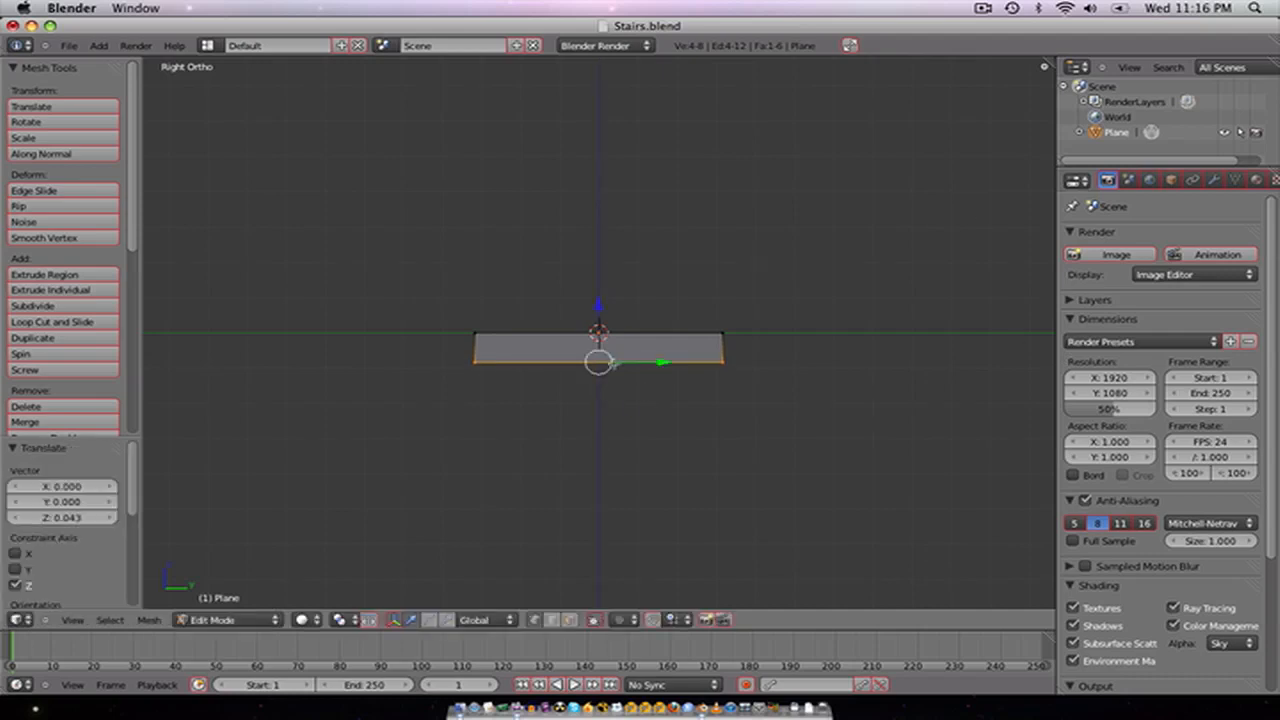
Step: Set the mesh to face selection mode in the top view and clear the selection
key(KP_7)
scroll(625, 367, down, 6)
scroll(672, 370, up, 3)
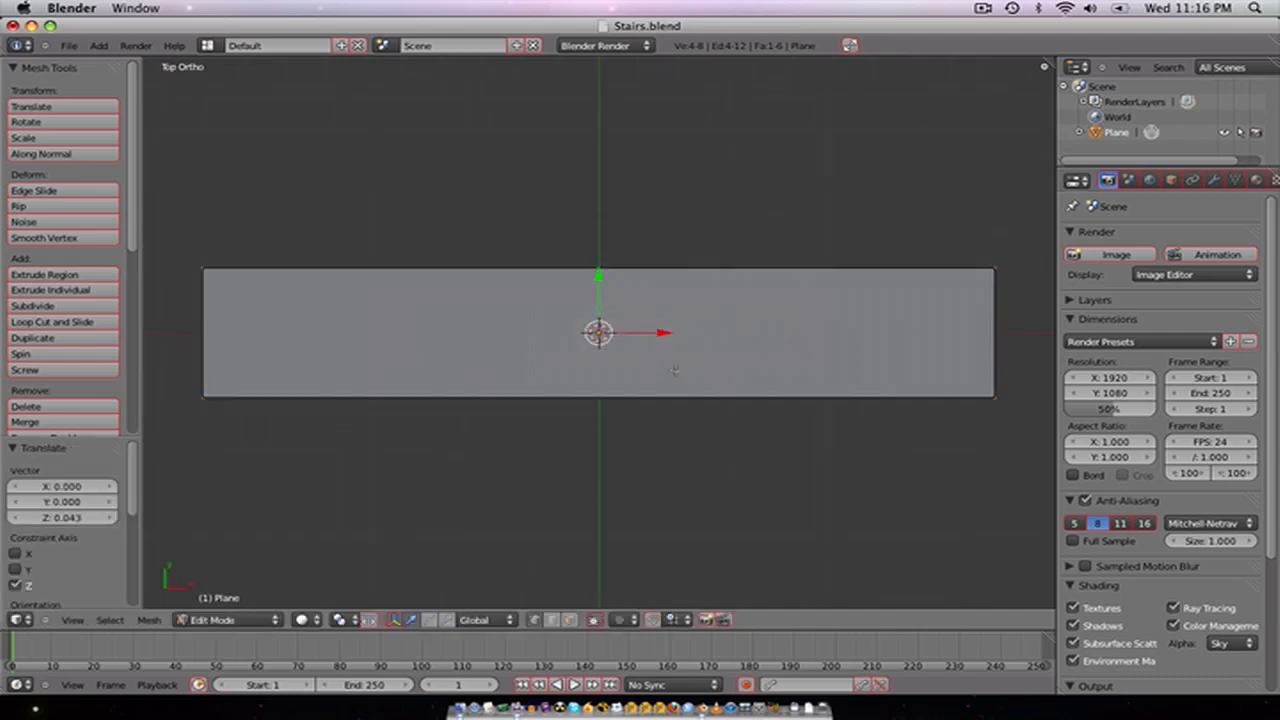
scroll(675, 370, down, 1)
scroll(675, 370, down, 1)
key(ctrl+Tab)
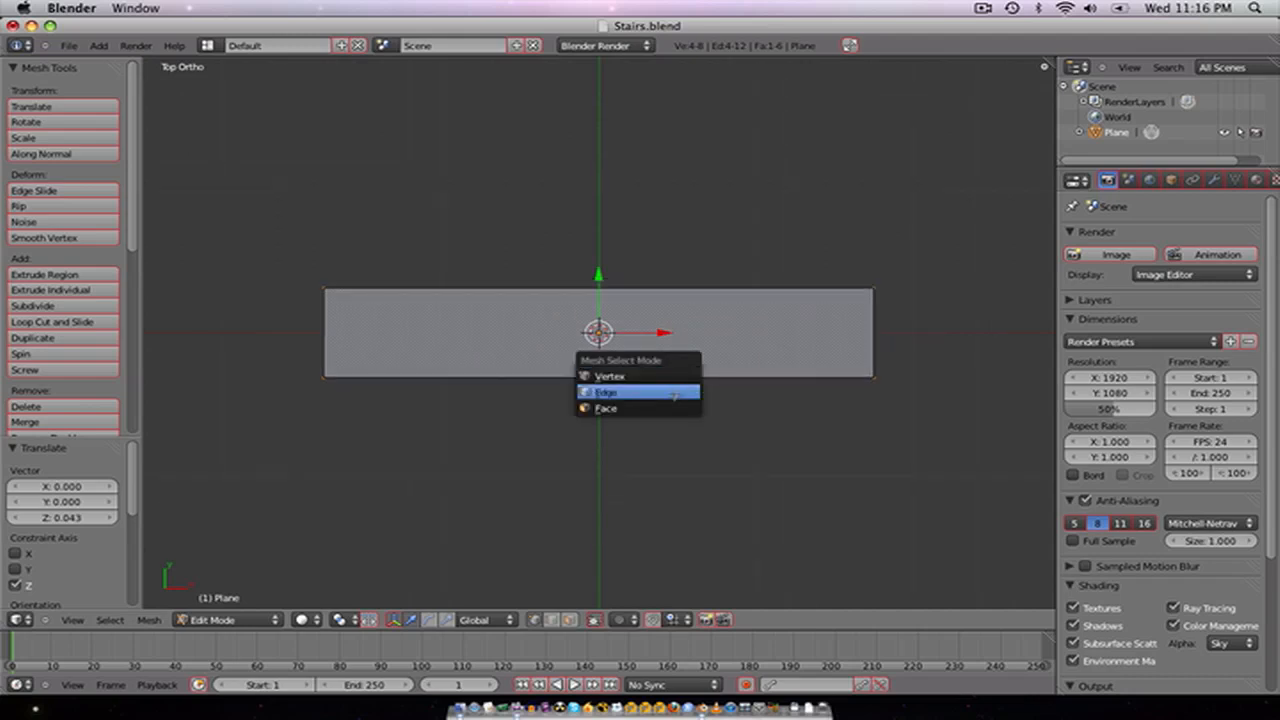
click(673, 395)
key(a)
key(a)
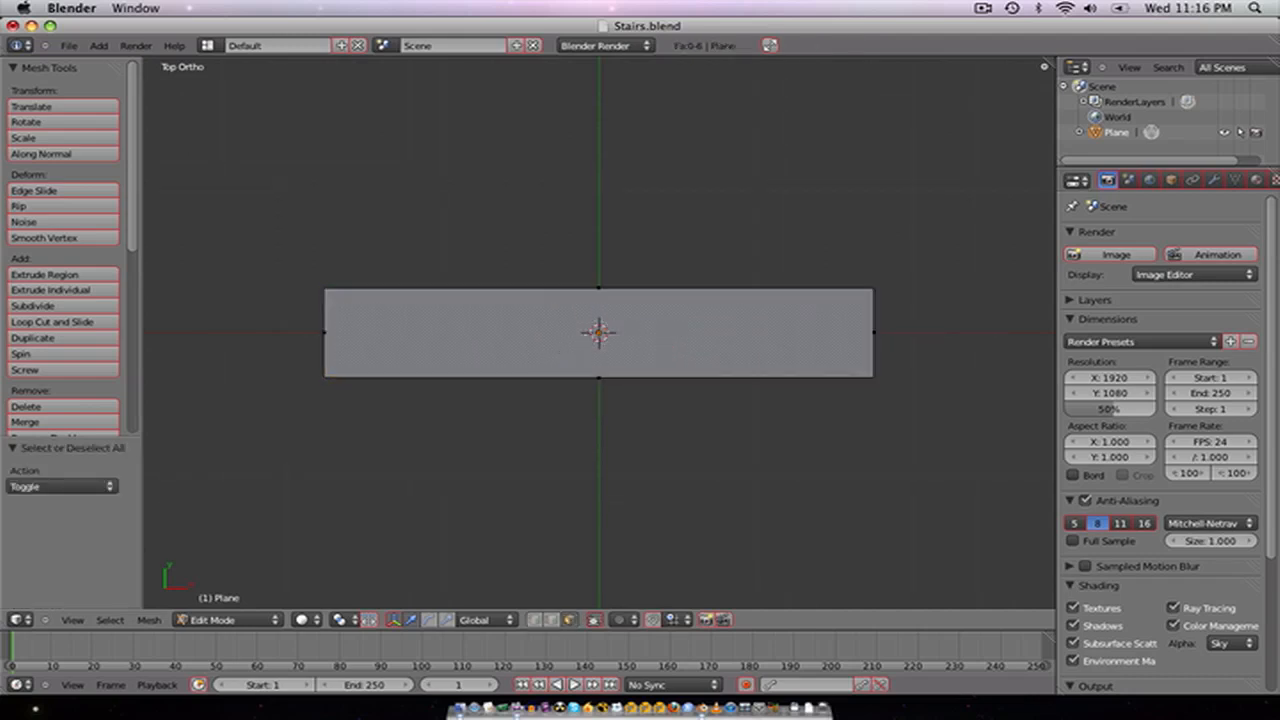
Step: Duplicate the slab's top face in place and scale the copy to about 0.121 along X
key(a)
key(shift+d)
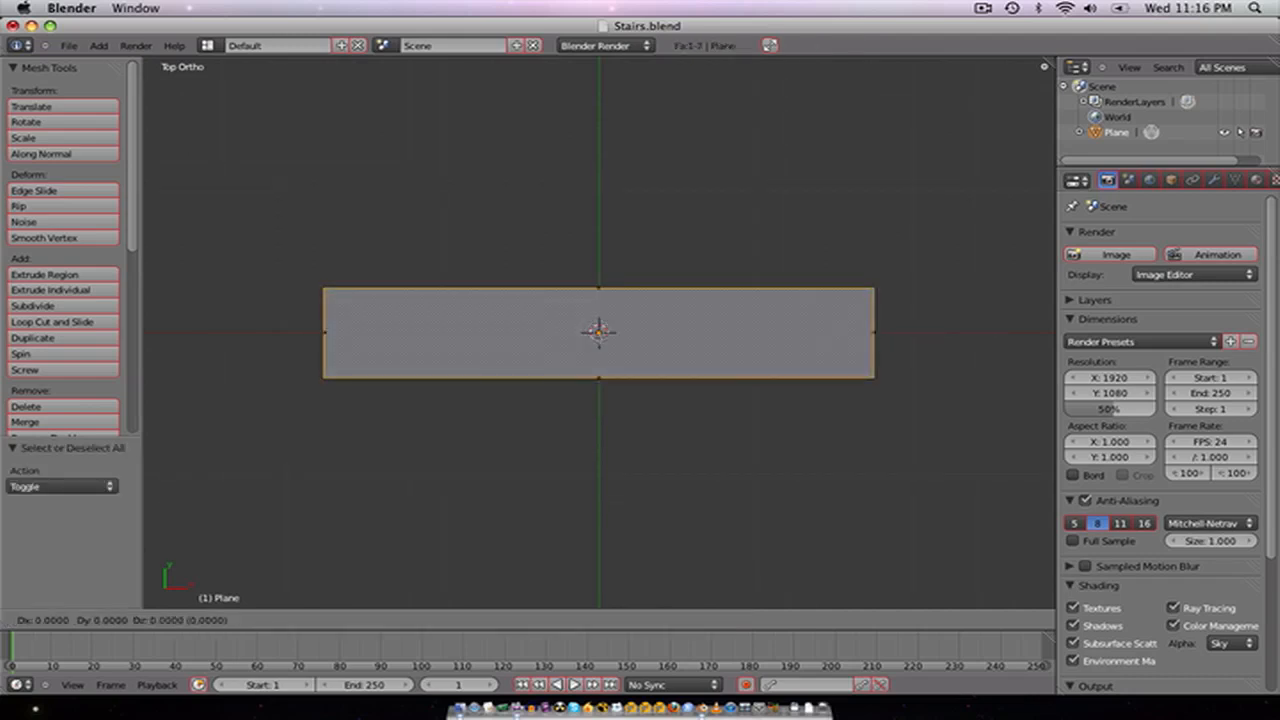
right_click(805, 453)
key(s)
key(x)
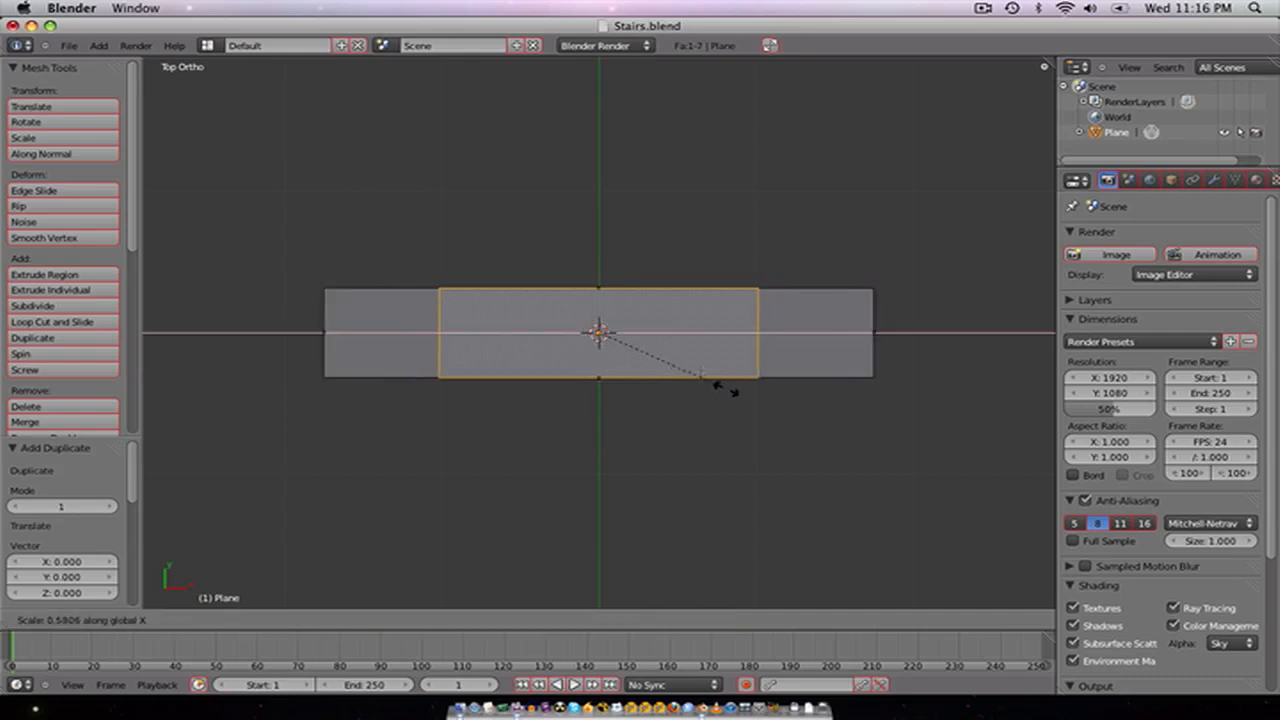
click(618, 313)
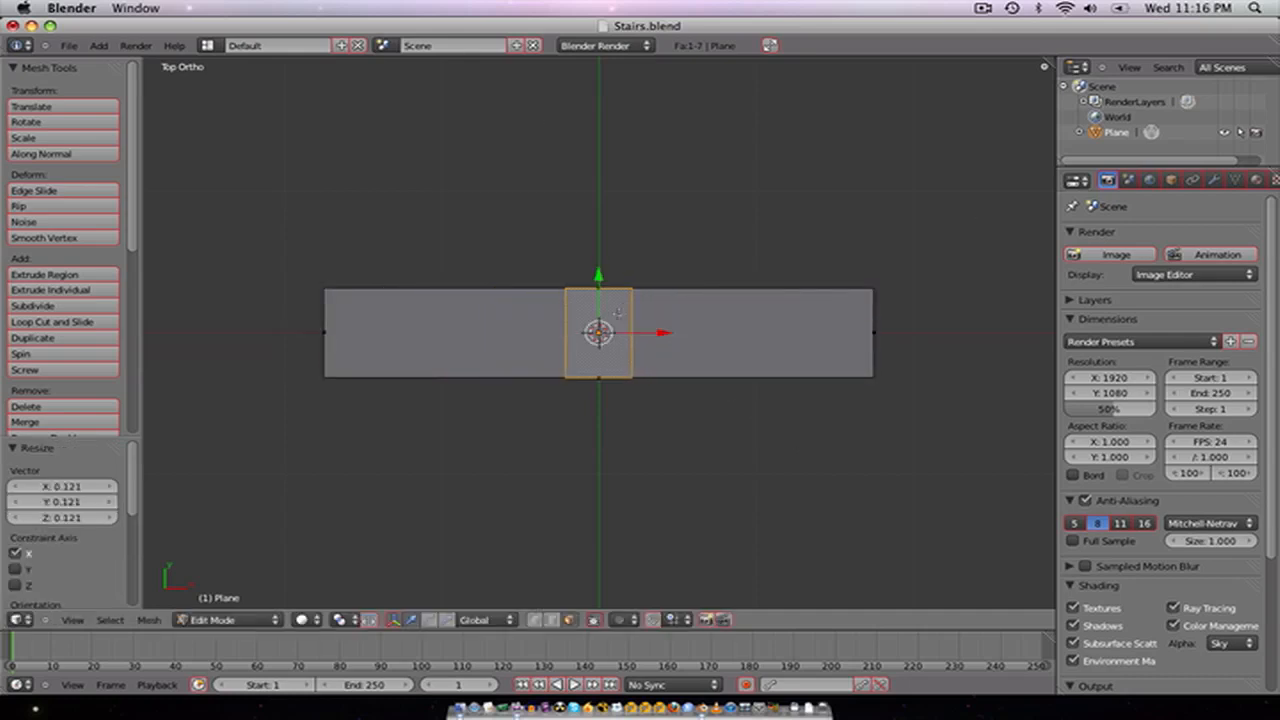
Step: Scale the duplicated face to about 0.44 along Y and 0.626 along X to make it roughly square
key(s)
key(y)
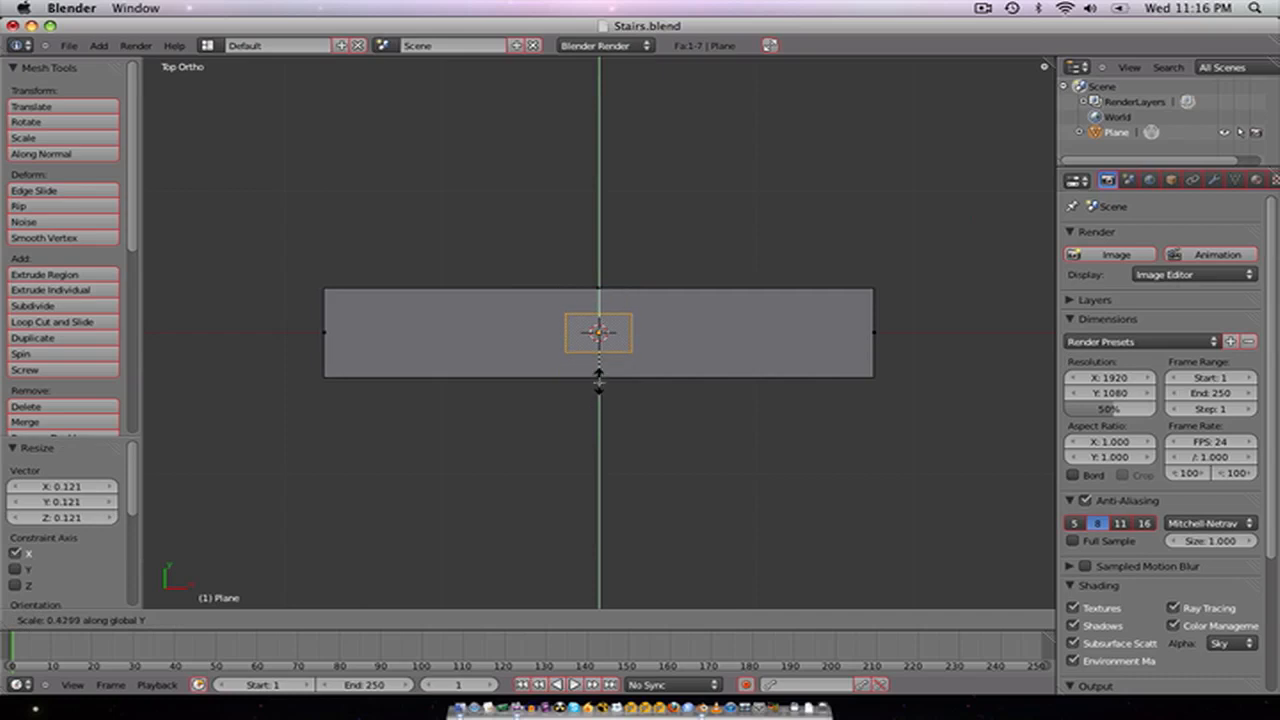
click(601, 381)
key(s)
key(x)
click(666, 388)
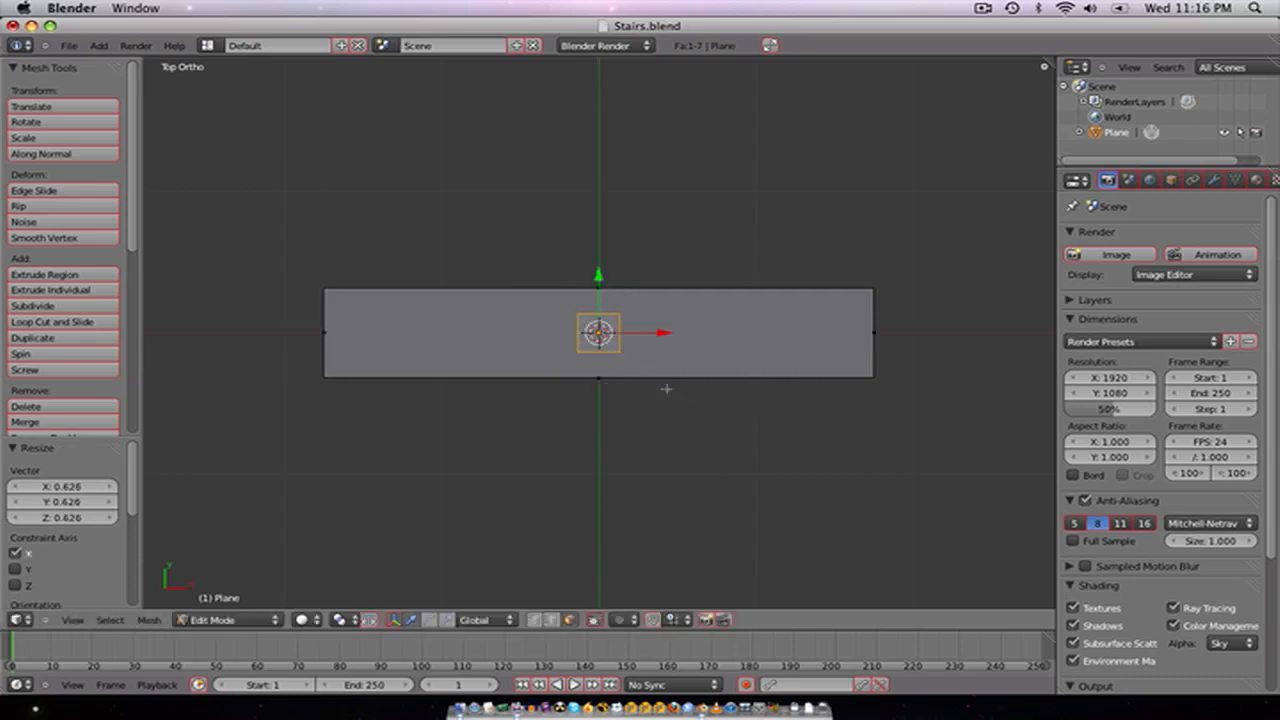
Step: Shrink the square face uniformly and move it about 1.526 along X, near the slab's end
key(s)
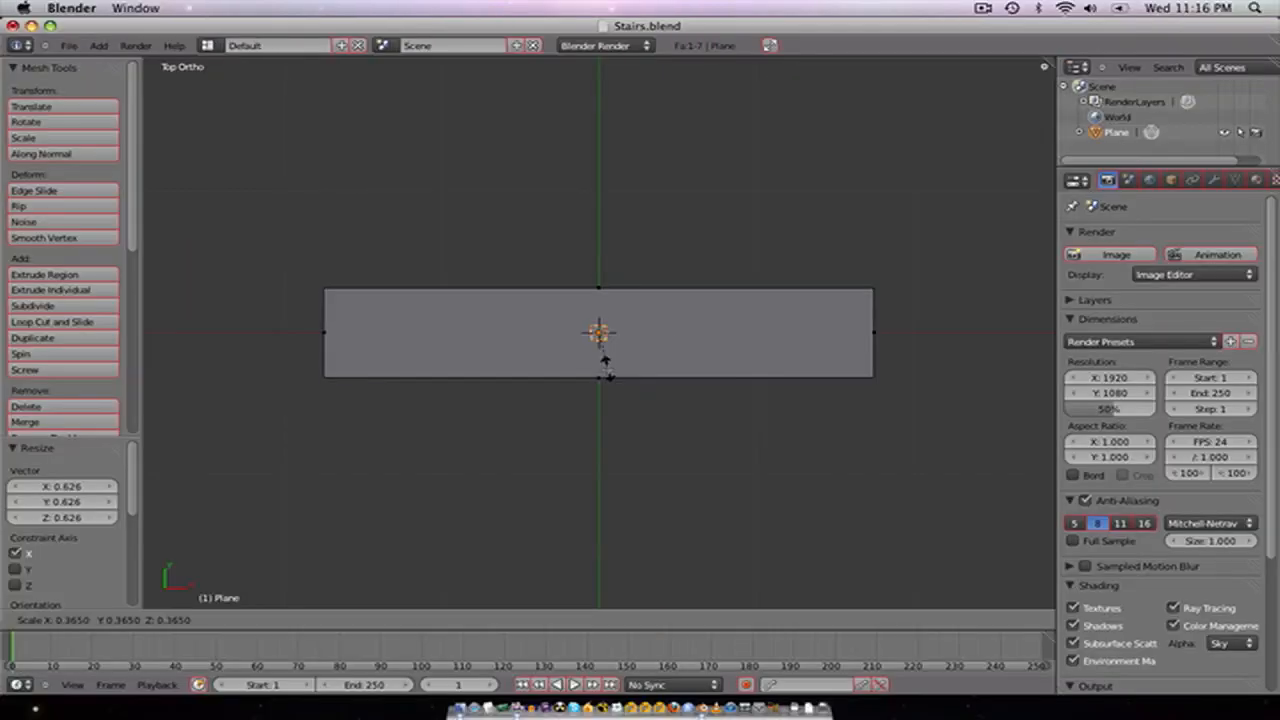
click(635, 348)
key(g)
key(x)
click(889, 339)
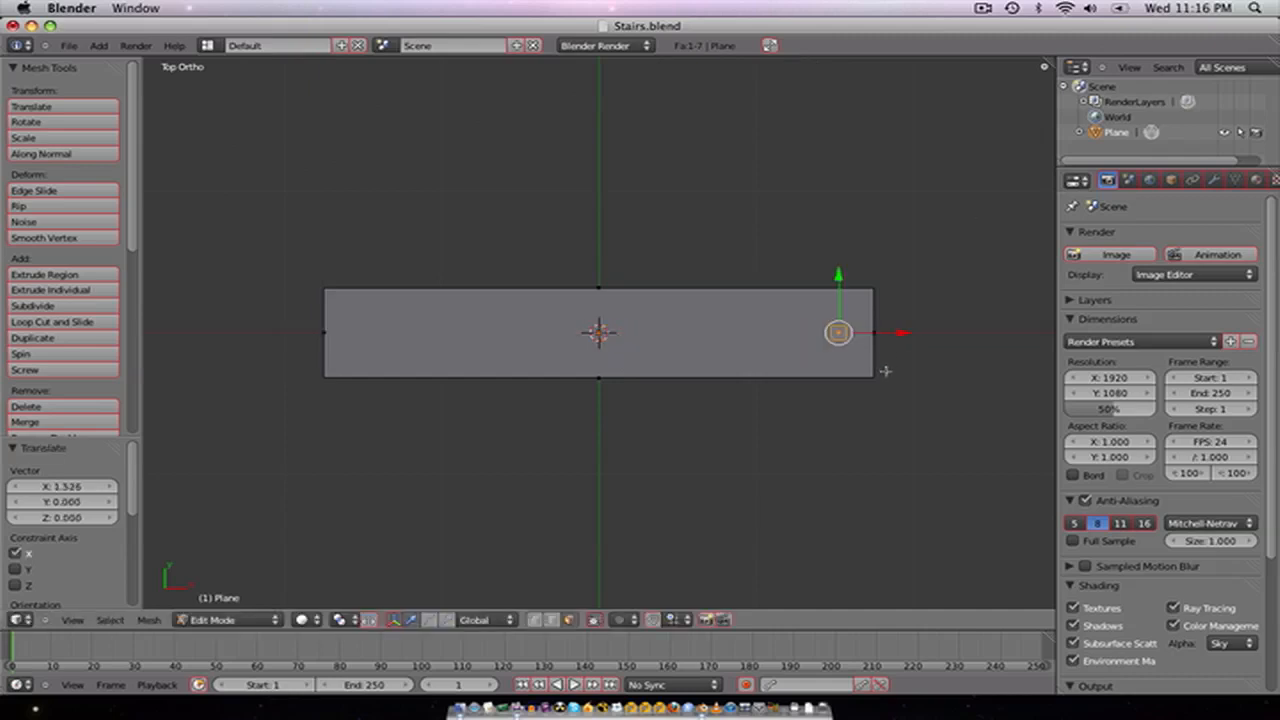
Step: Position the small face about 0.153 further along Y toward the slab's corner, scaling it uniformly by about 1.506 and 0.929
key(s)
click(900, 392)
key(g)
key(y)
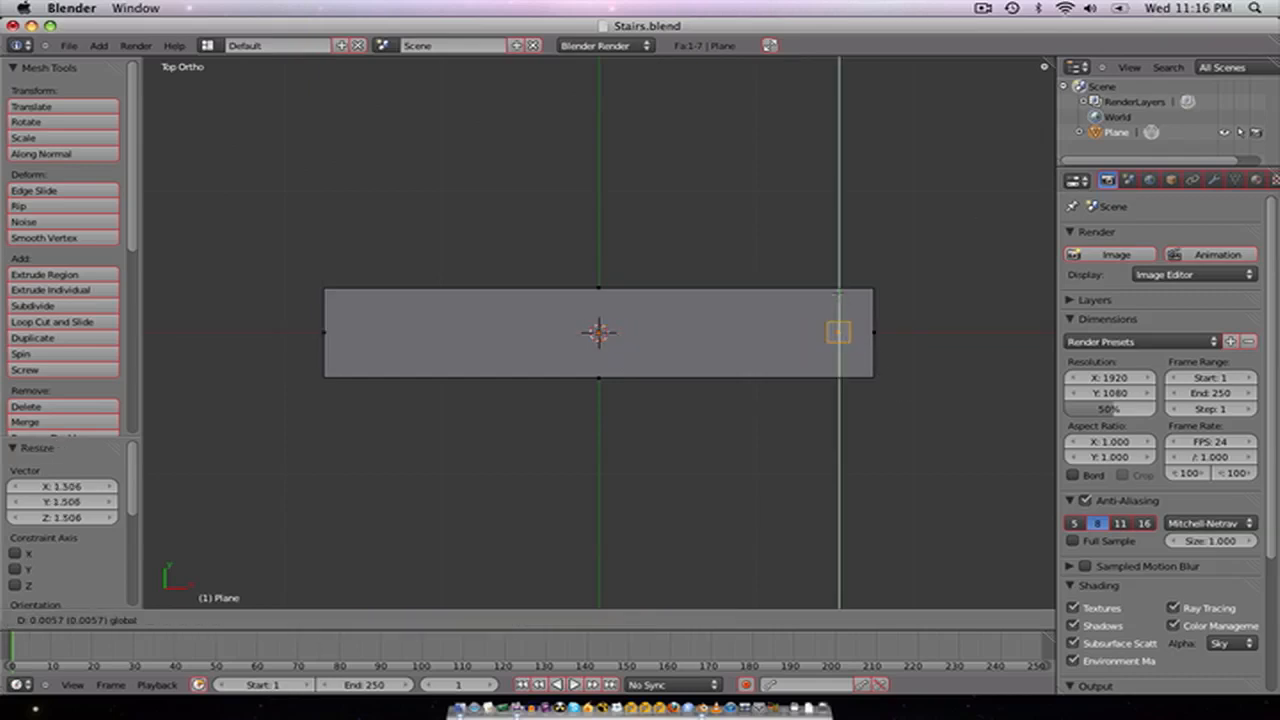
click(834, 277)
key(s)
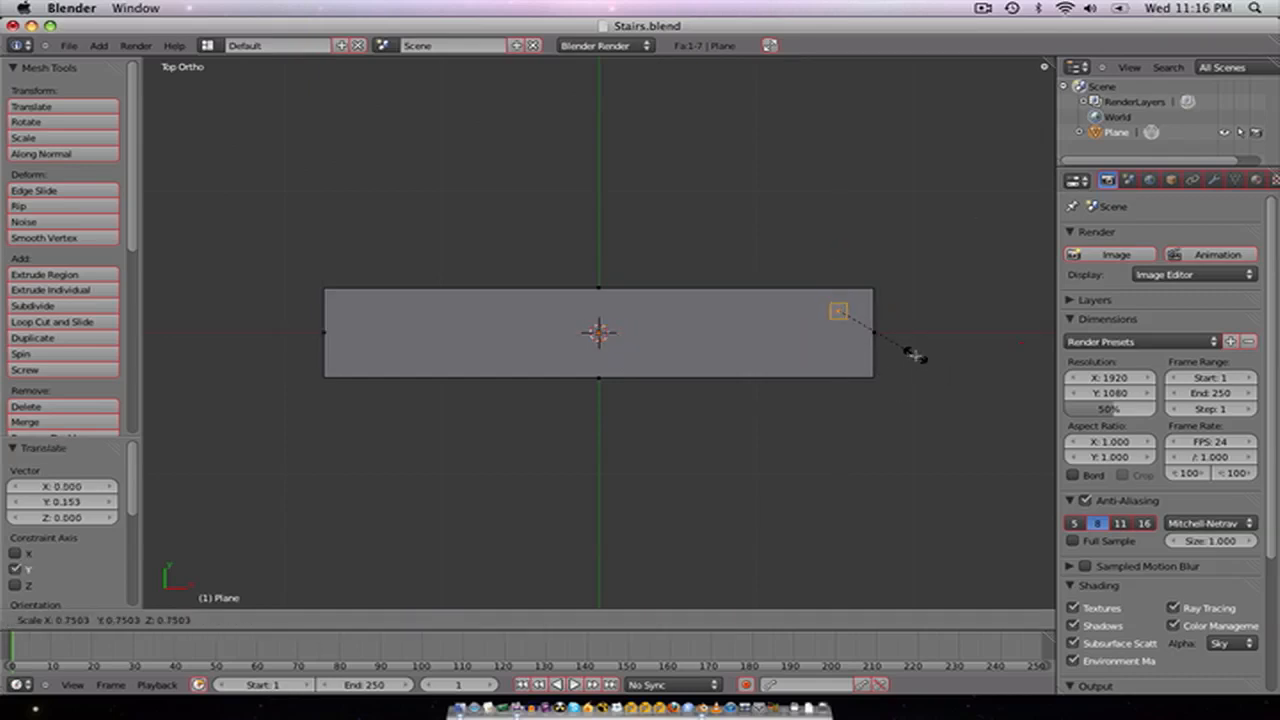
click(924, 363)
Step: Display the mesh as wireframe in front view and lower the small face about 0.043 along Z into the slab
key(KP_1)
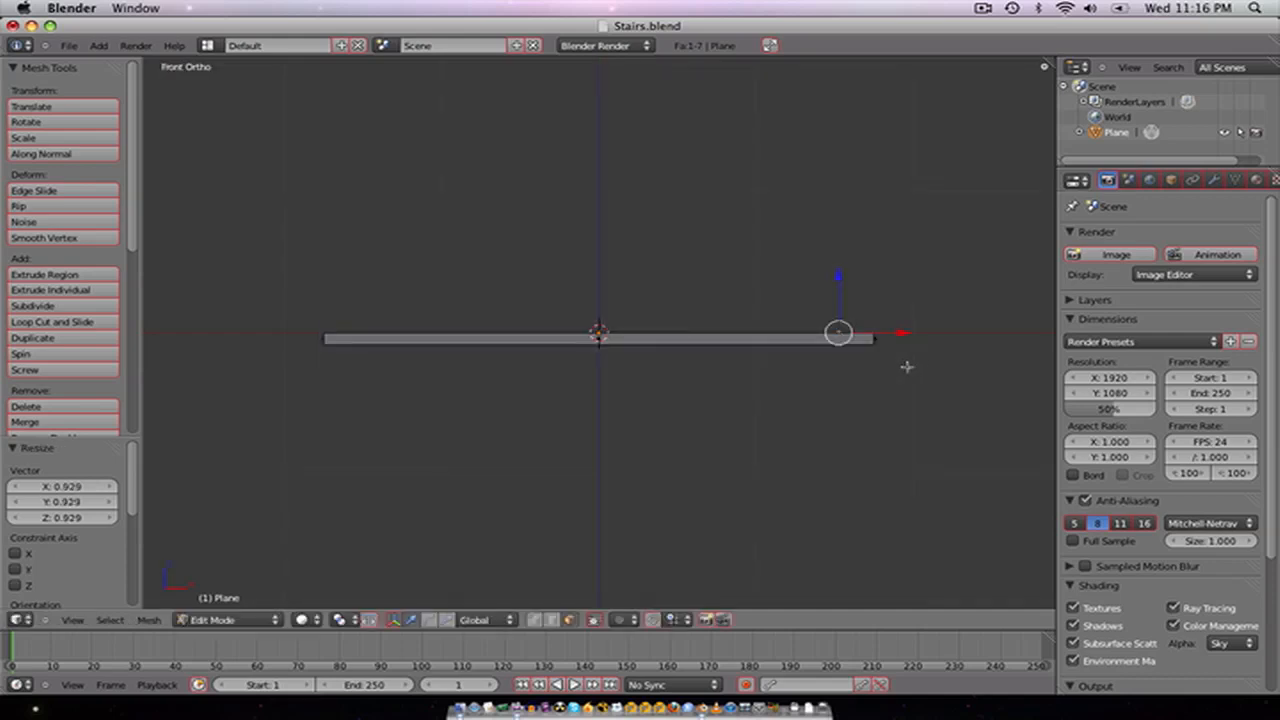
scroll(907, 367, up, 3)
scroll(908, 368, down, 4)
key(z)
scroll(867, 332, up, 4)
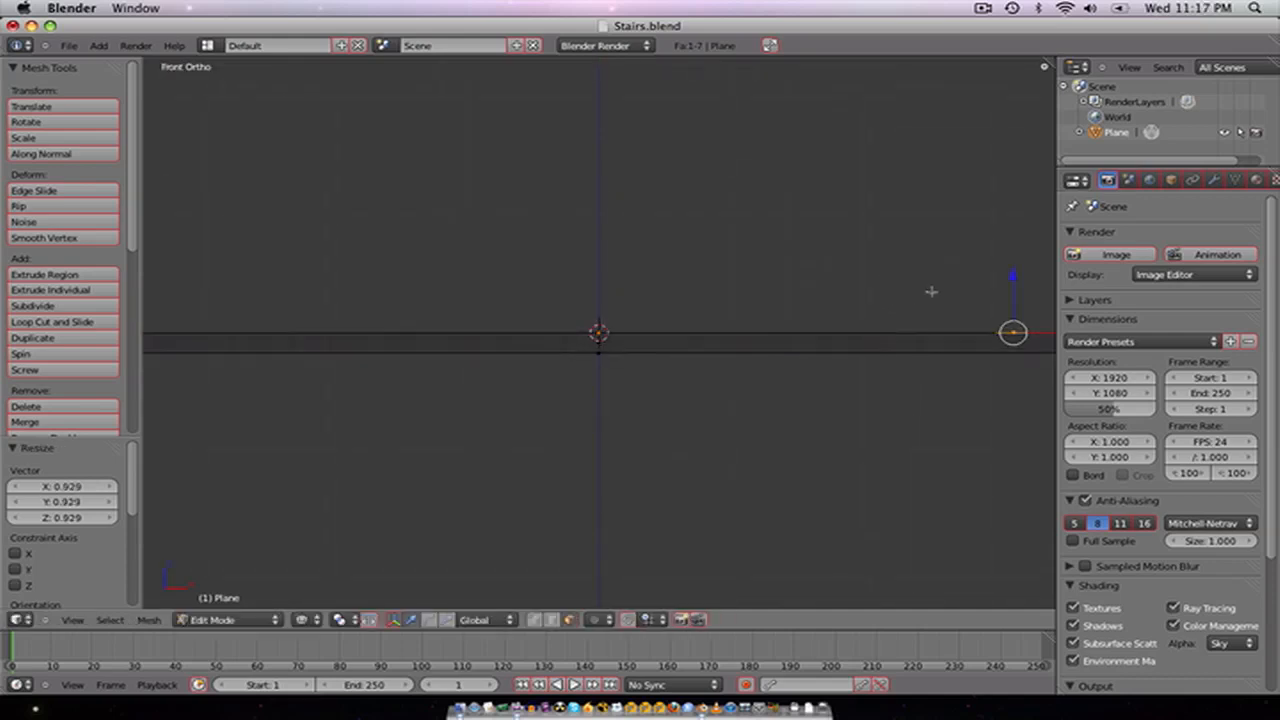
key(g)
key(z)
click(1018, 287)
scroll(1000, 311, down, 2)
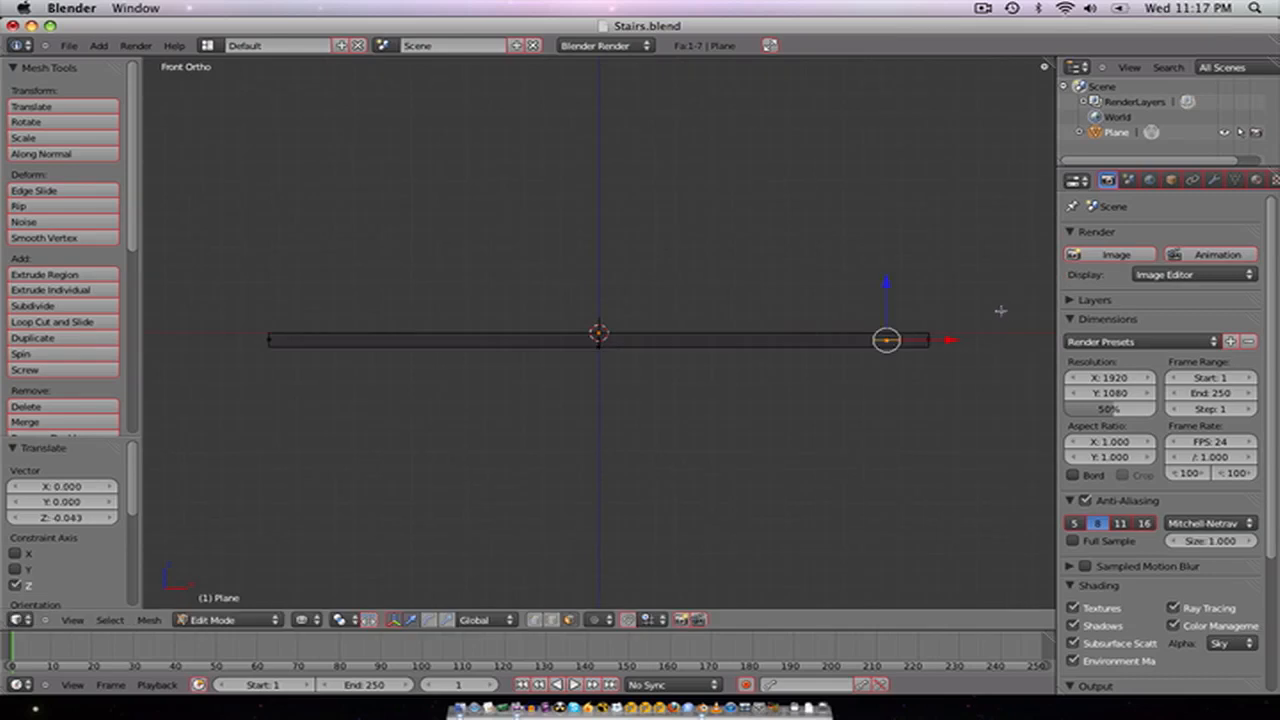
Step: Extrude the small face downward by about 0.513 along Z to form a leg
key(e)
key(z)
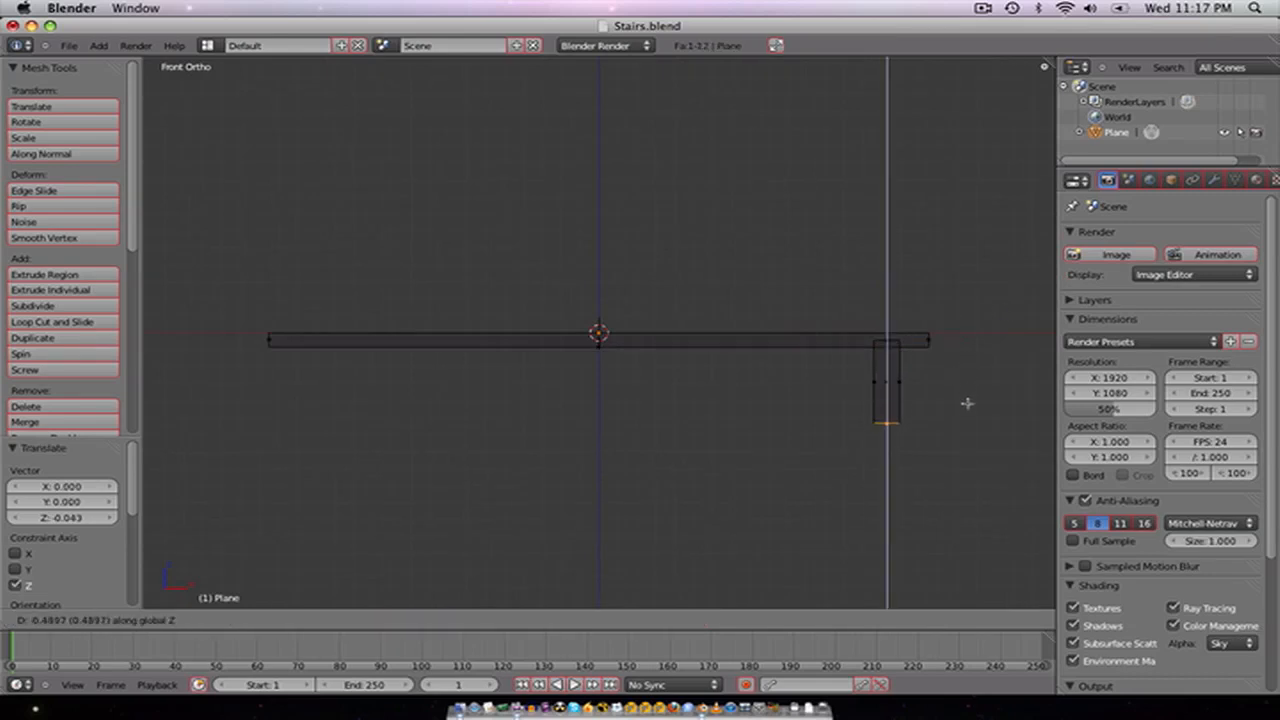
click(967, 406)
Step: Select only the linked leg geometry in the right view and scale it uniformly to about 0.596
key(KP_3)
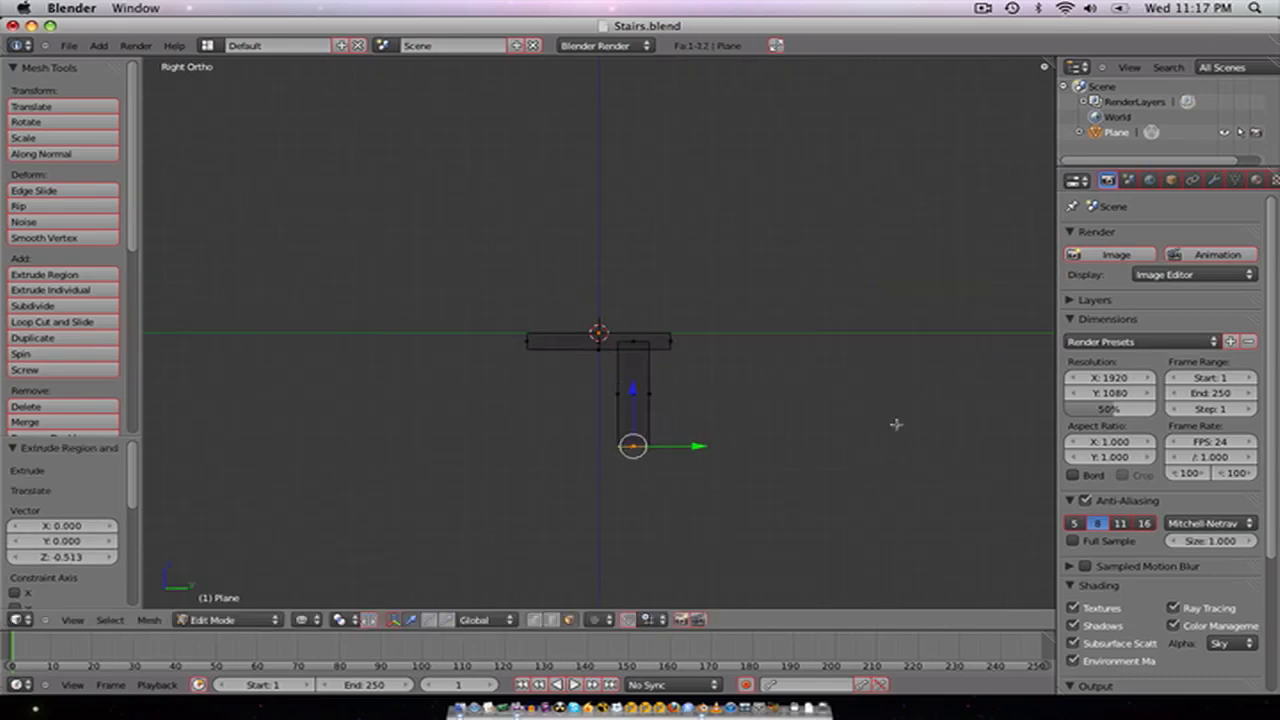
key(Tab)
key(Tab)
key(a)
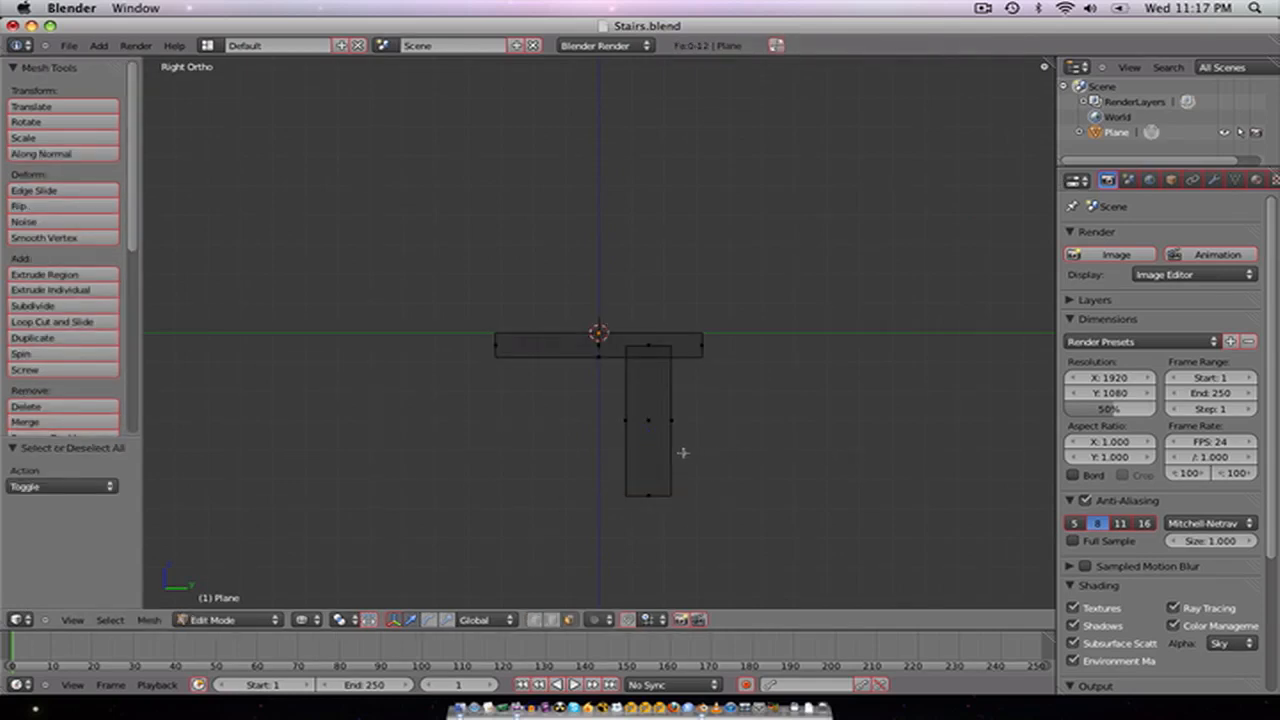
key(l)
key(s)
click(716, 449)
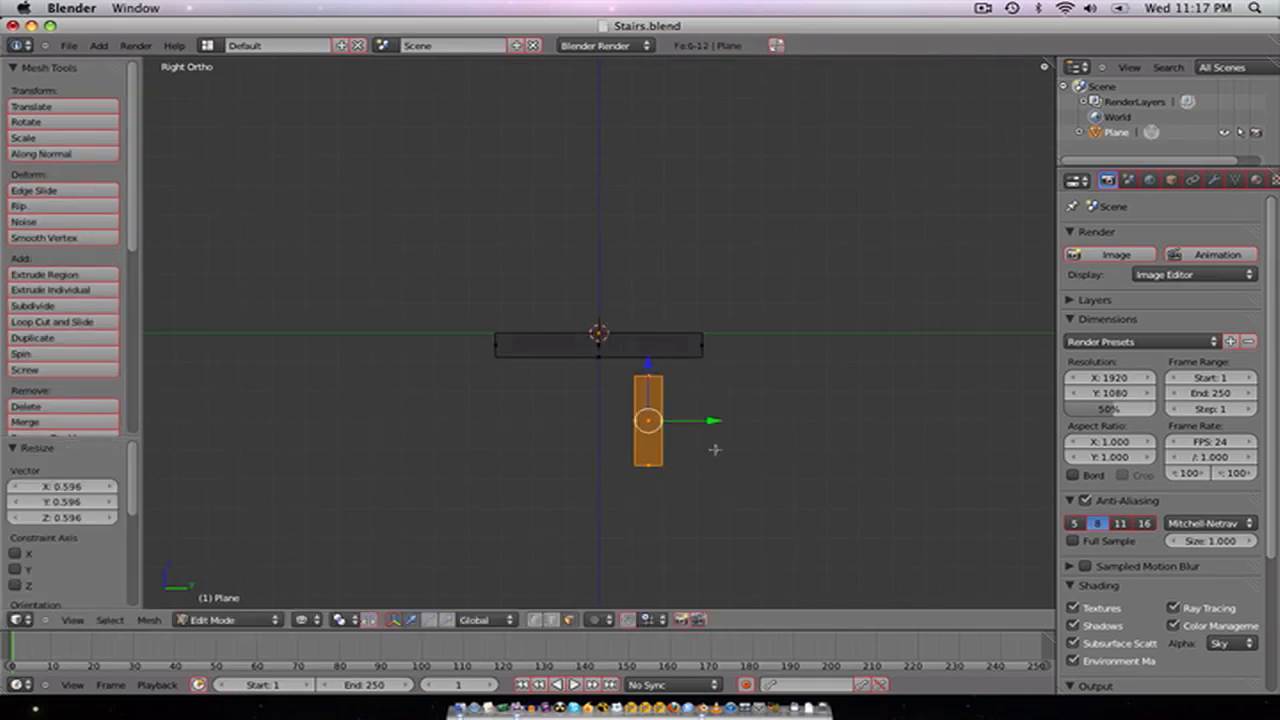
Step: Scale the leg about 1.329 along Z, uniformly to about 0.681, and about 1.456 along Z to make it slimmer
key(s)
key(z)
click(726, 471)
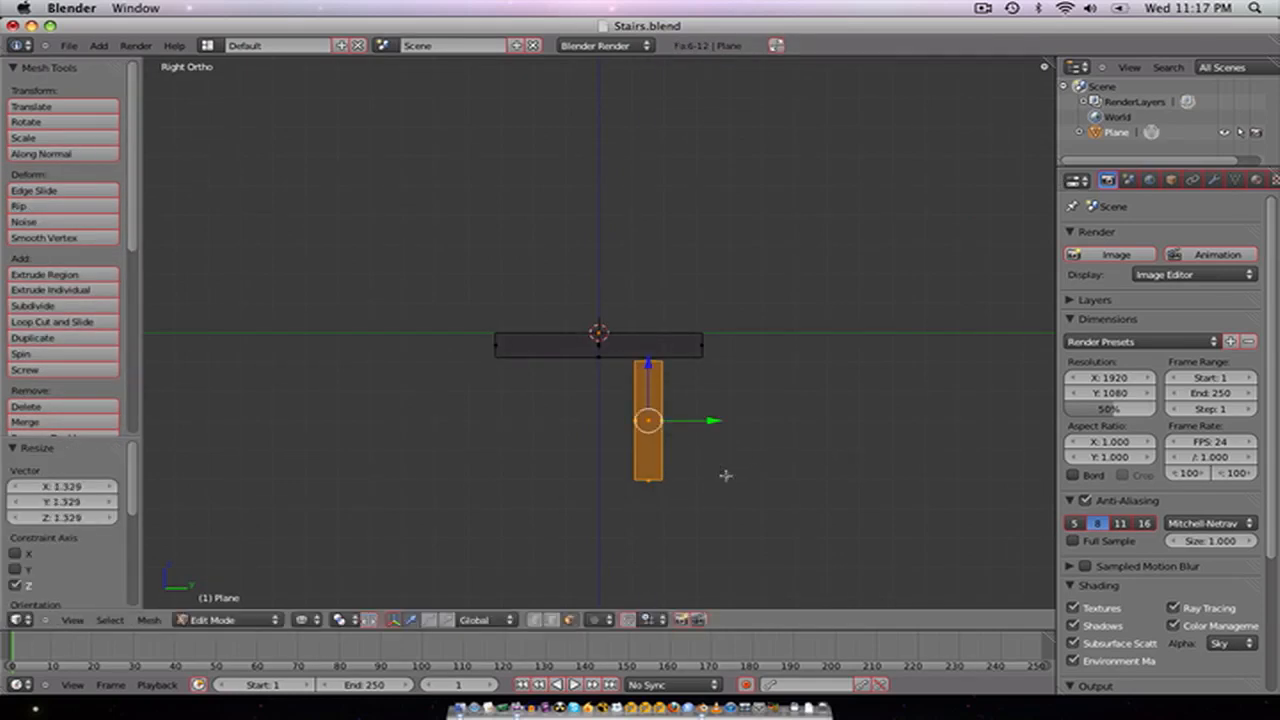
key(s)
click(741, 451)
key(s)
key(z)
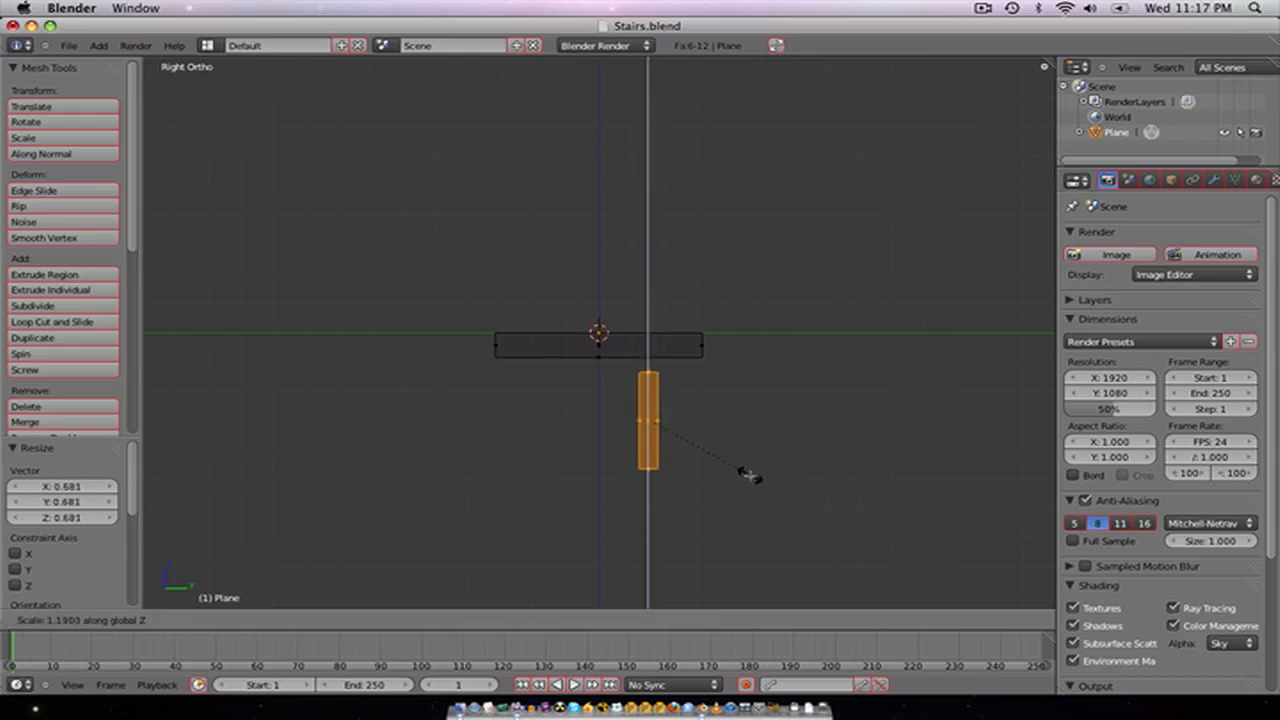
click(760, 498)
Step: Raise the leg along Z until its top sits inside the slab and shift it slightly along positive Y
key(g)
key(z)
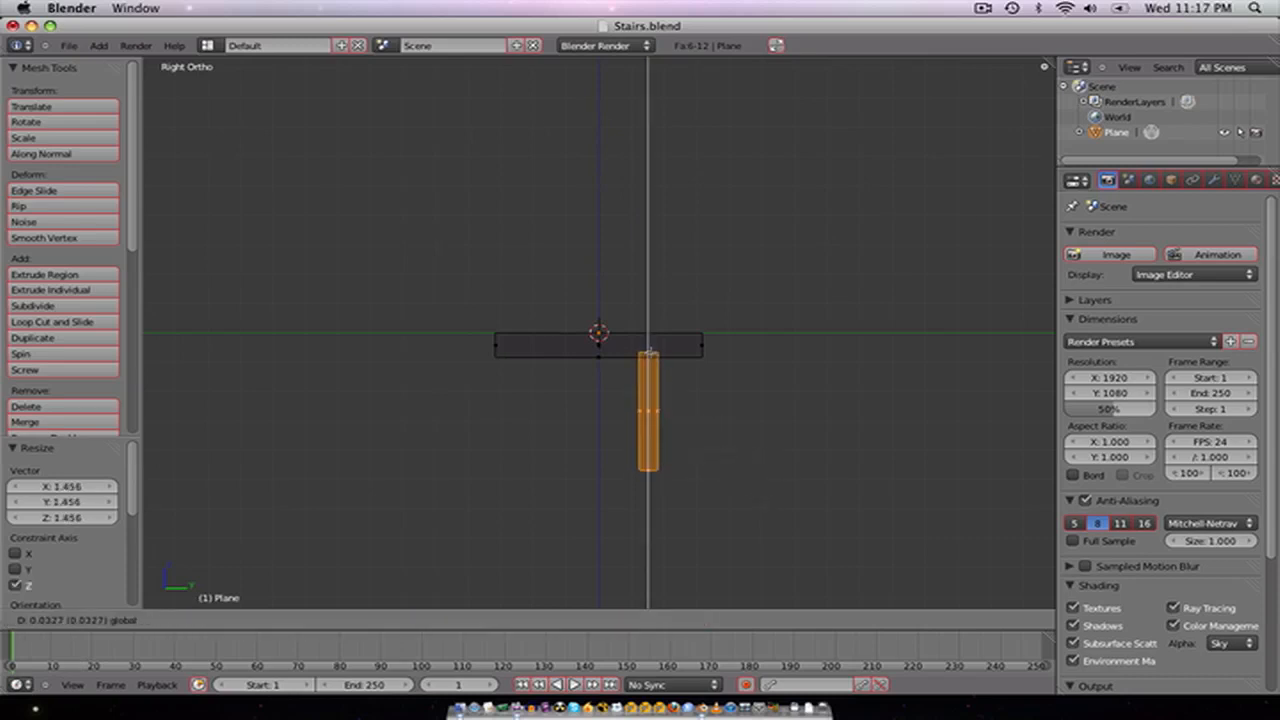
click(709, 397)
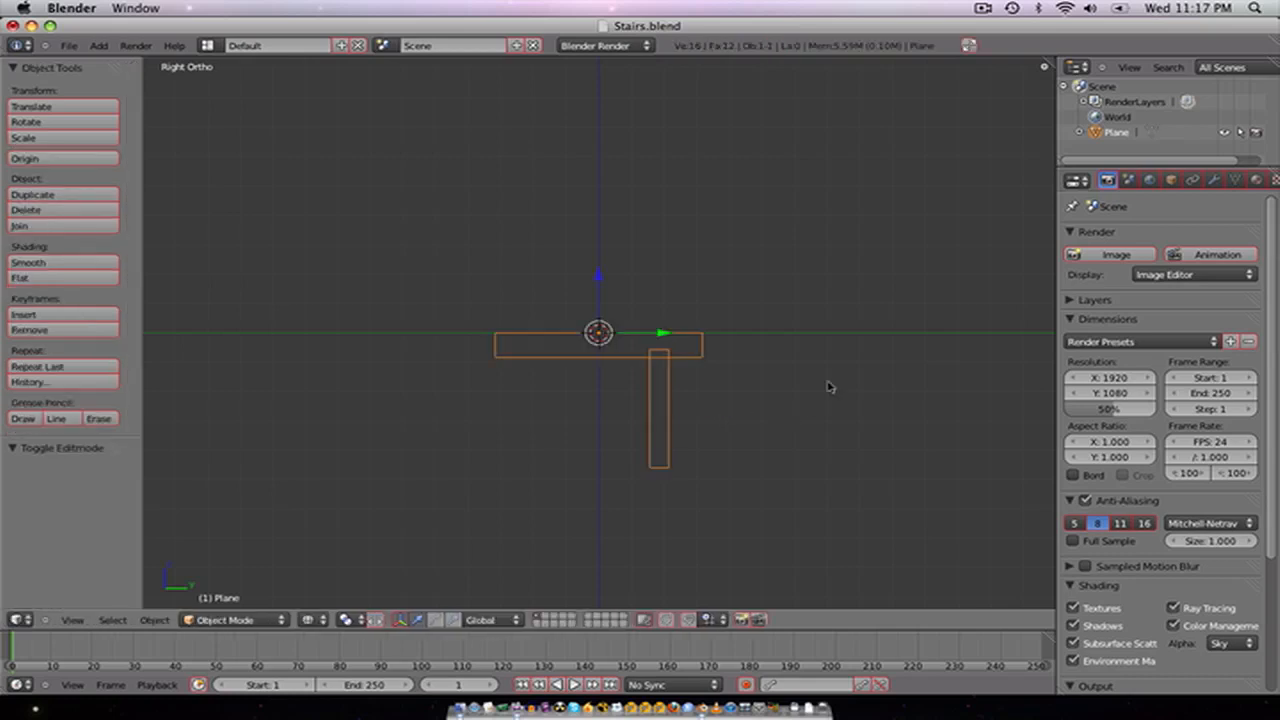
Step: Leave mesh editing and add an Array modifier to the step object
key(Tab)
click(1213, 181)
click(1160, 254)
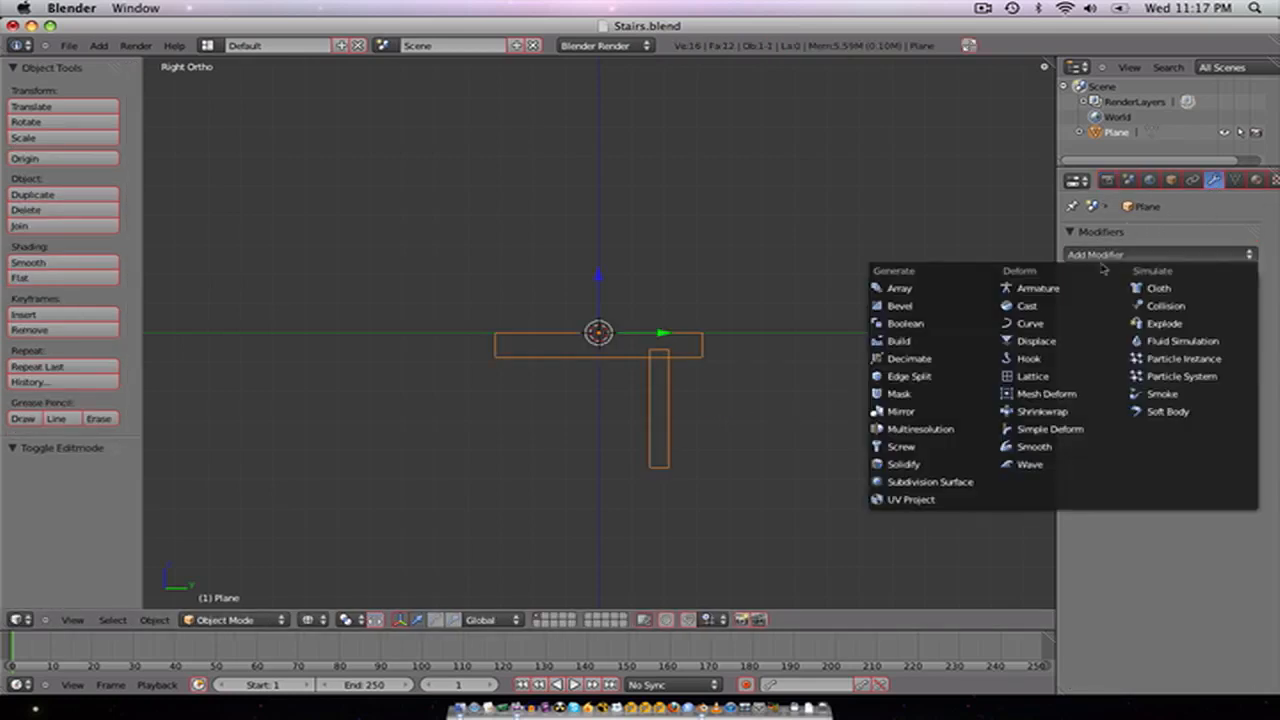
click(895, 288)
scroll(741, 375, down, 3)
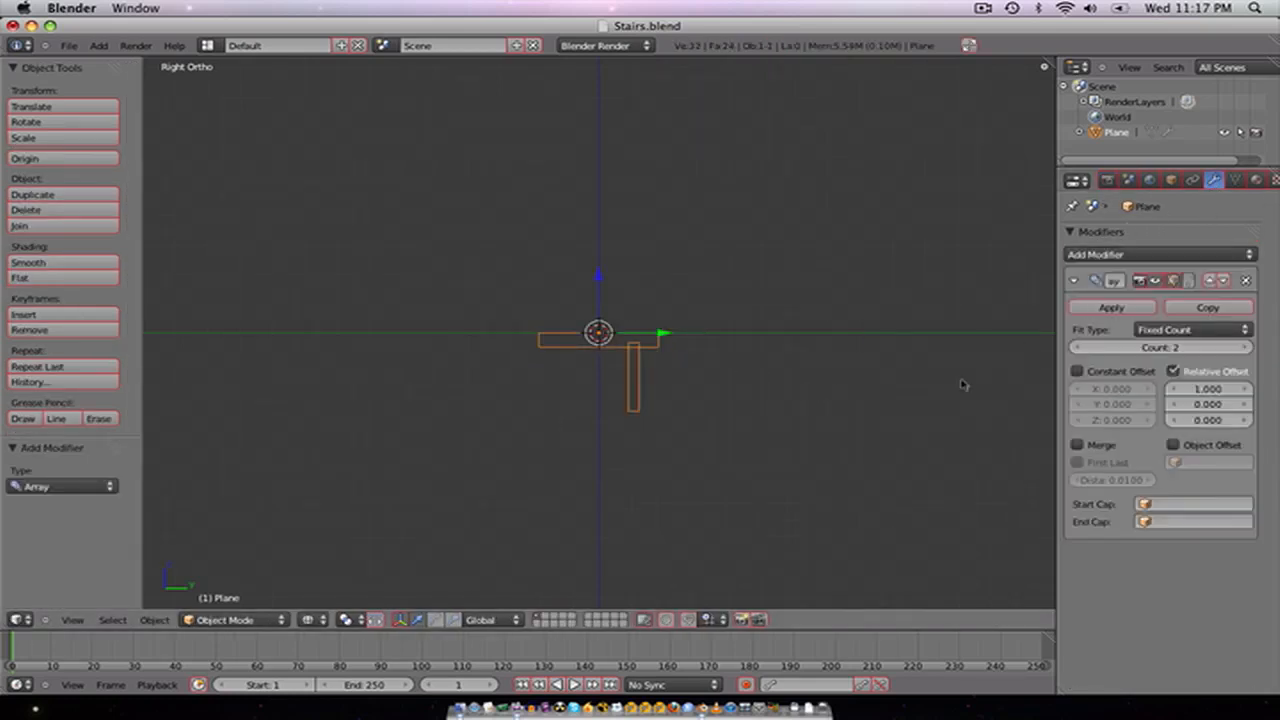
Step: Set the array's relative offset to X 0, Y 0.660 and Z -0.900, and display the steps shaded
click(1224, 390)
text(0)
key(Return)
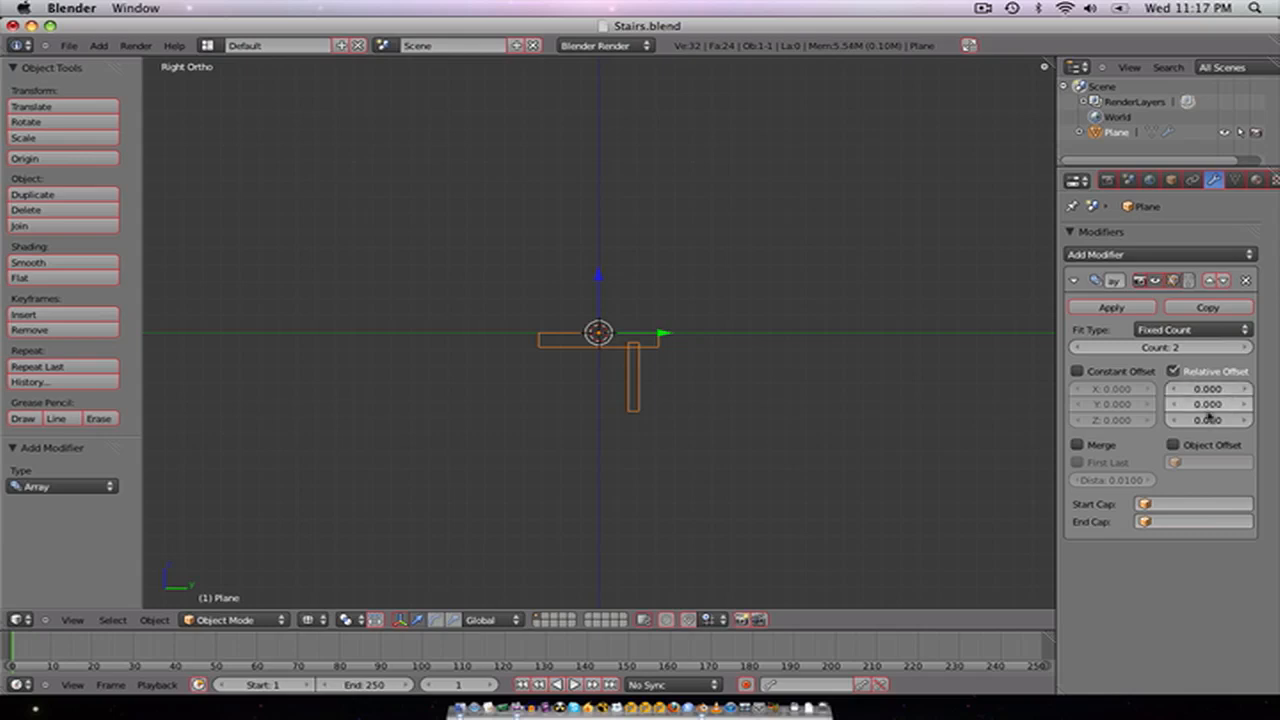
click(1207, 418)
text(1)
key(Return)
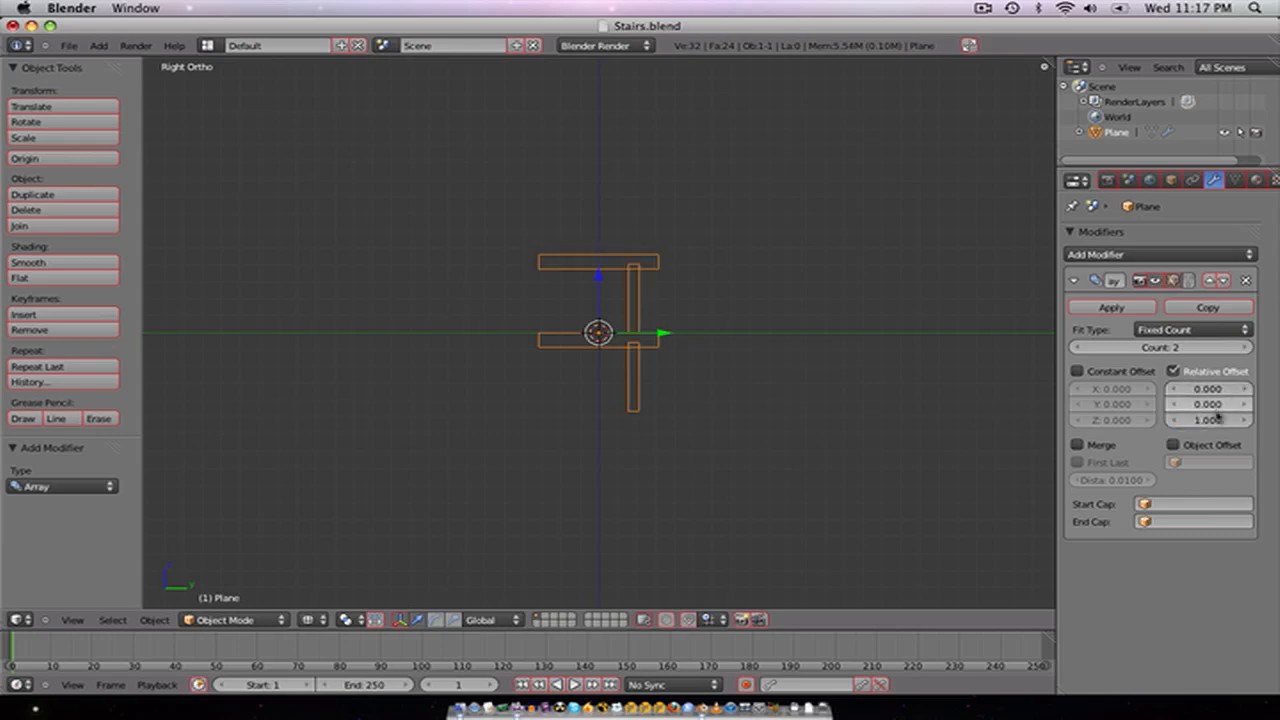
mouse_move(1207, 420)
mouse_down()
mouse_move(1120, 420)
mouse_move(1240, 404)
mouse_move(1225, 404)
mouse_up()
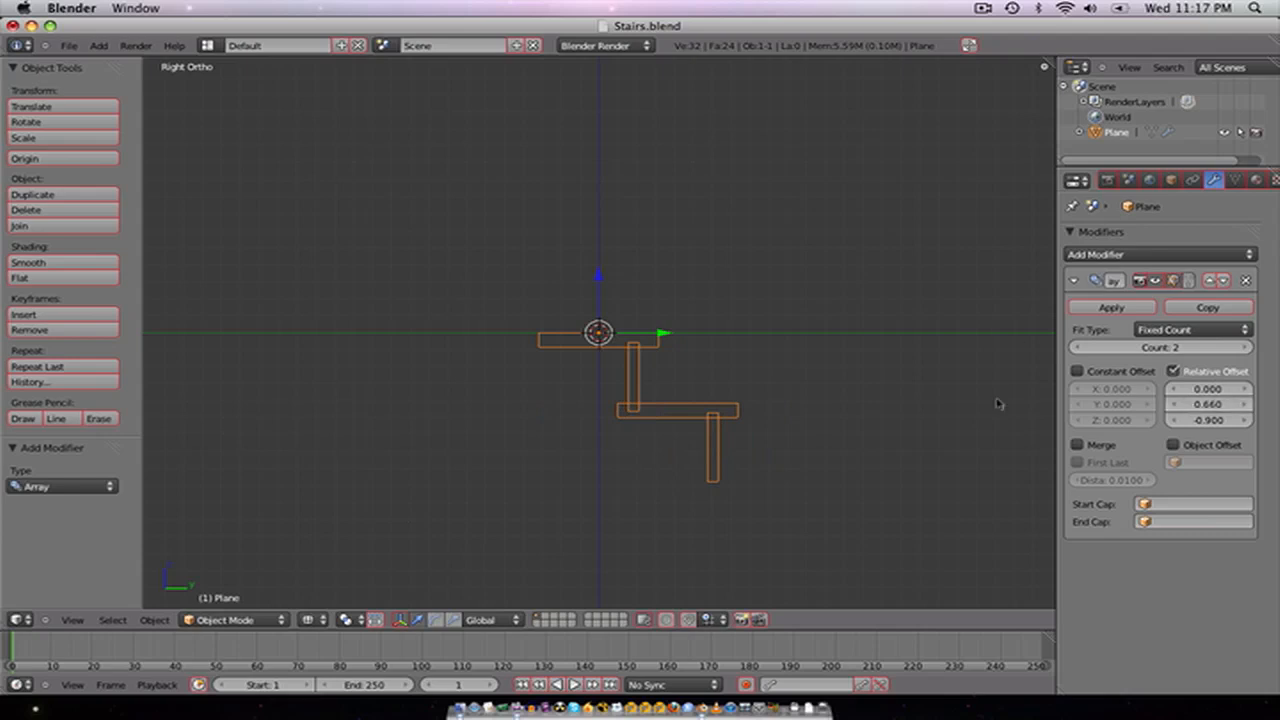
mouse_move(921, 400)
middle_down()
mouse_move(651, 422)
mouse_move(585, 410)
mouse_move(577, 434)
middle_up()
key(z)
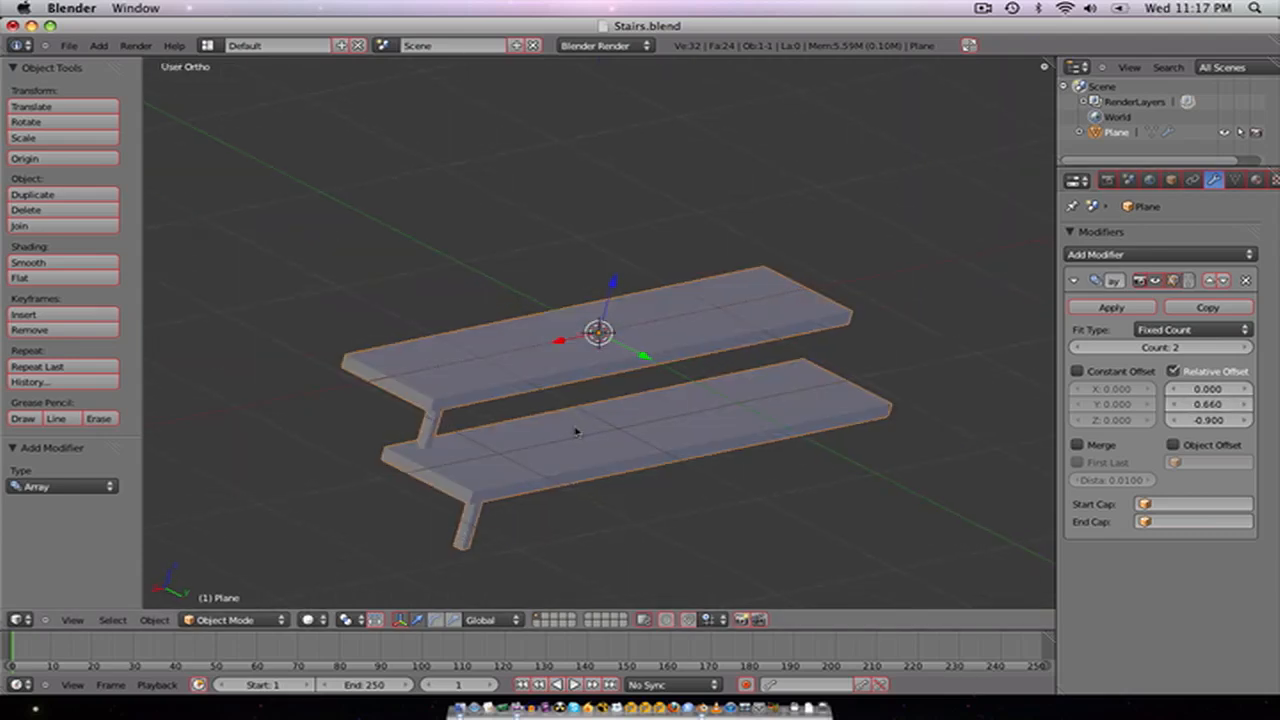
Step: In a wireframe top view, cut an edge loop across the middle of the slab and switch to vertex selection
key(KP_7)
key(z)
scroll(585, 435, down, 3)
scroll(622, 405, up, 2)
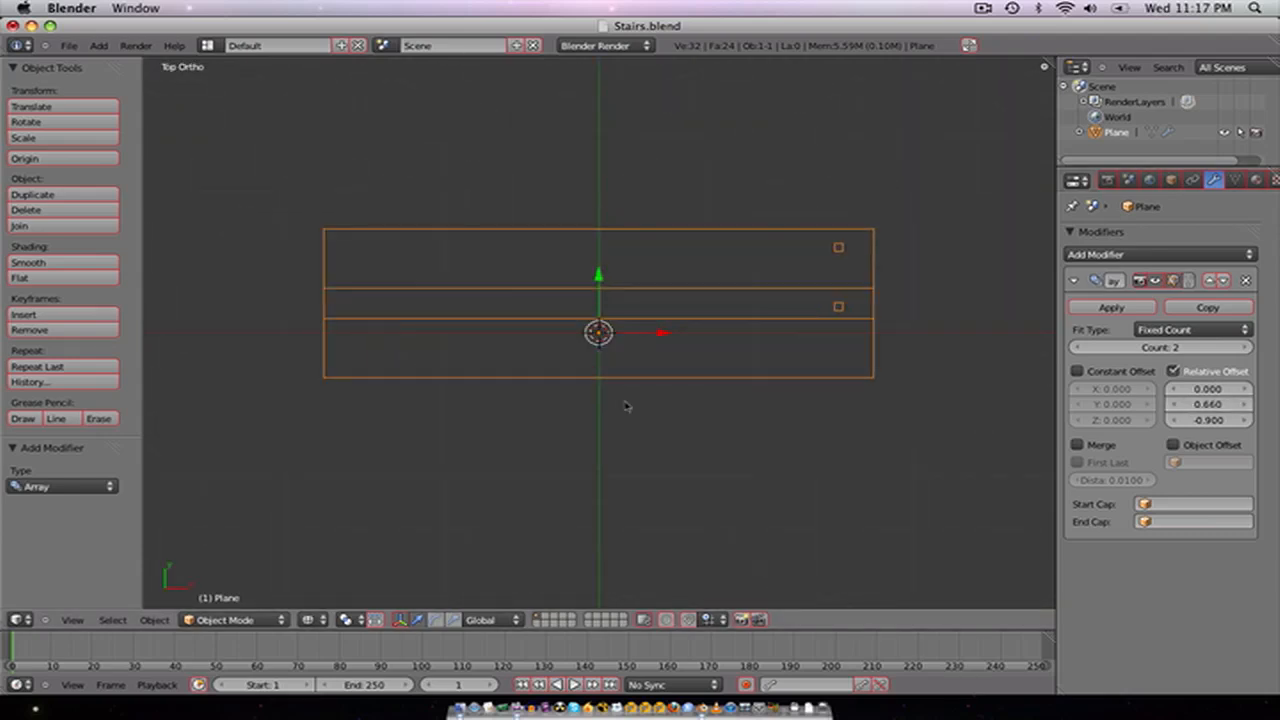
key(Tab)
click(585, 328)
click(585, 328)
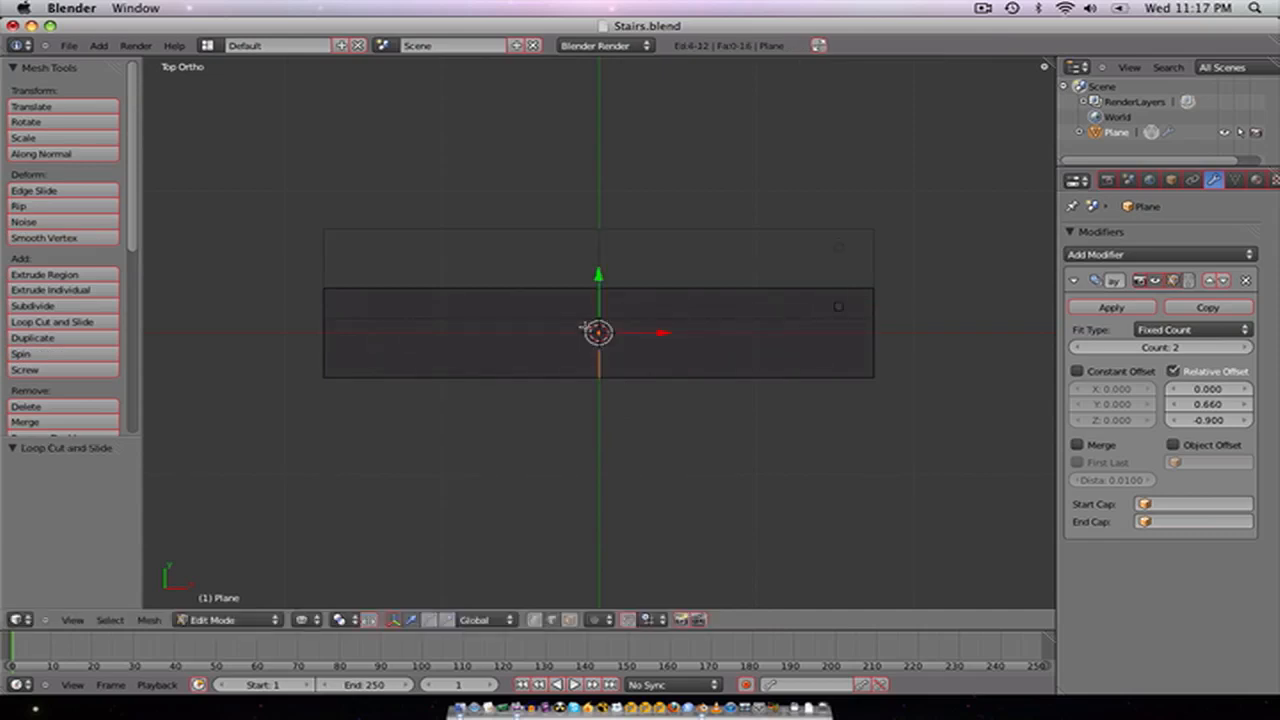
key(ctrl+Tab)
click(552, 290)
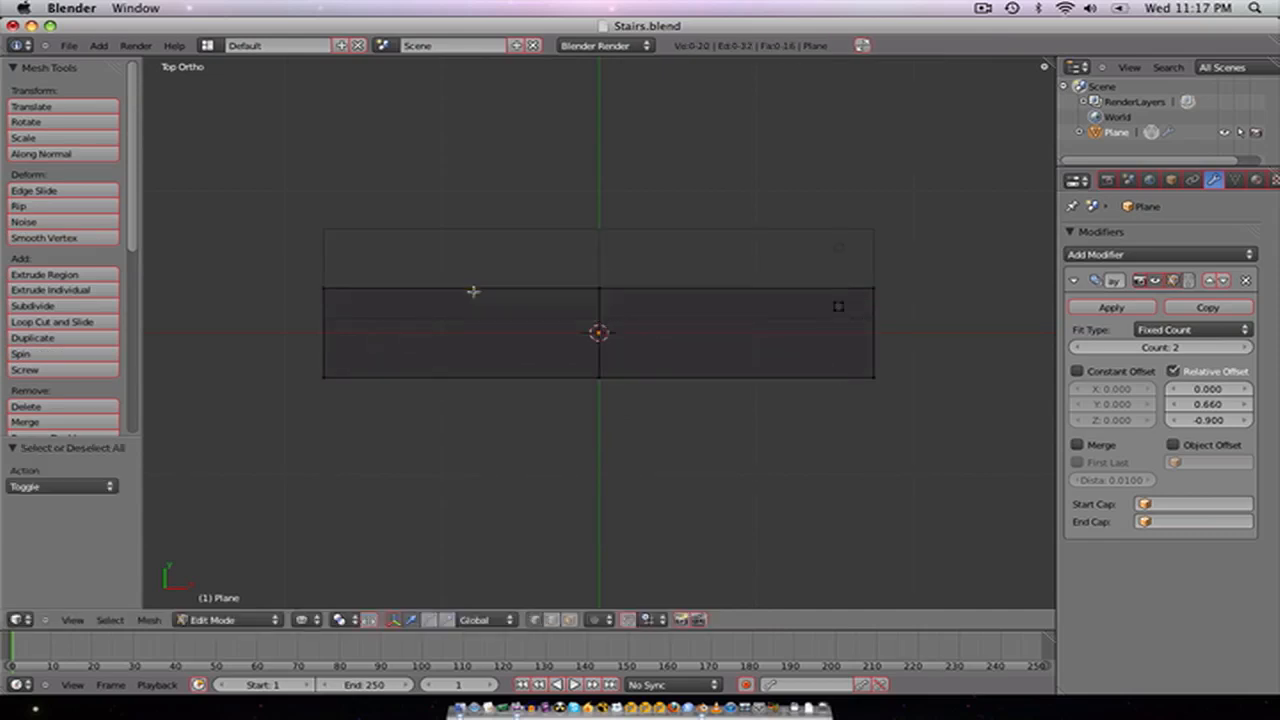
Step: Delete the vertices at the slab's negative X end and add a Mirror modifier across X to the remaining half
key(a)
key(a)
key(b)
drag(263, 185, 346, 434)
key(x)
click(300, 437)
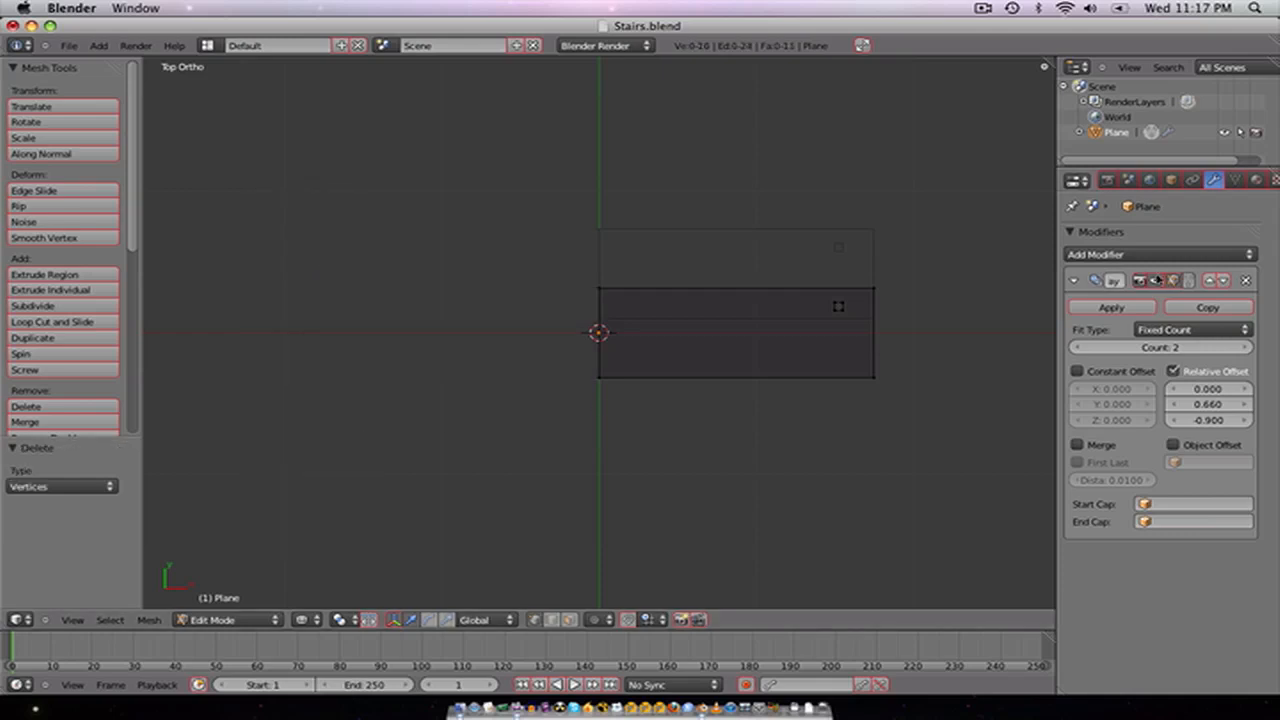
click(1182, 256)
click(935, 411)
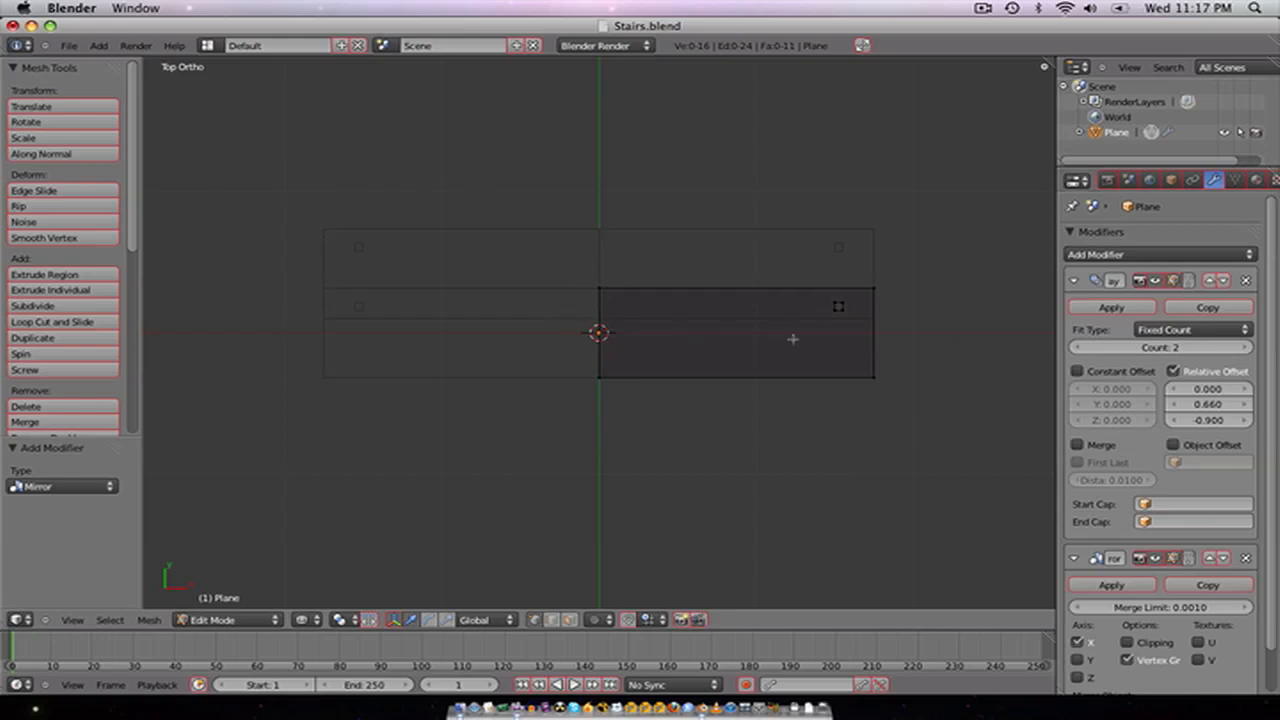
Step: Narrow the slab by moving the vertices of its negative Y edge about 0.322 along Y
key(a)
key(a)
key(b)
key(Escape)
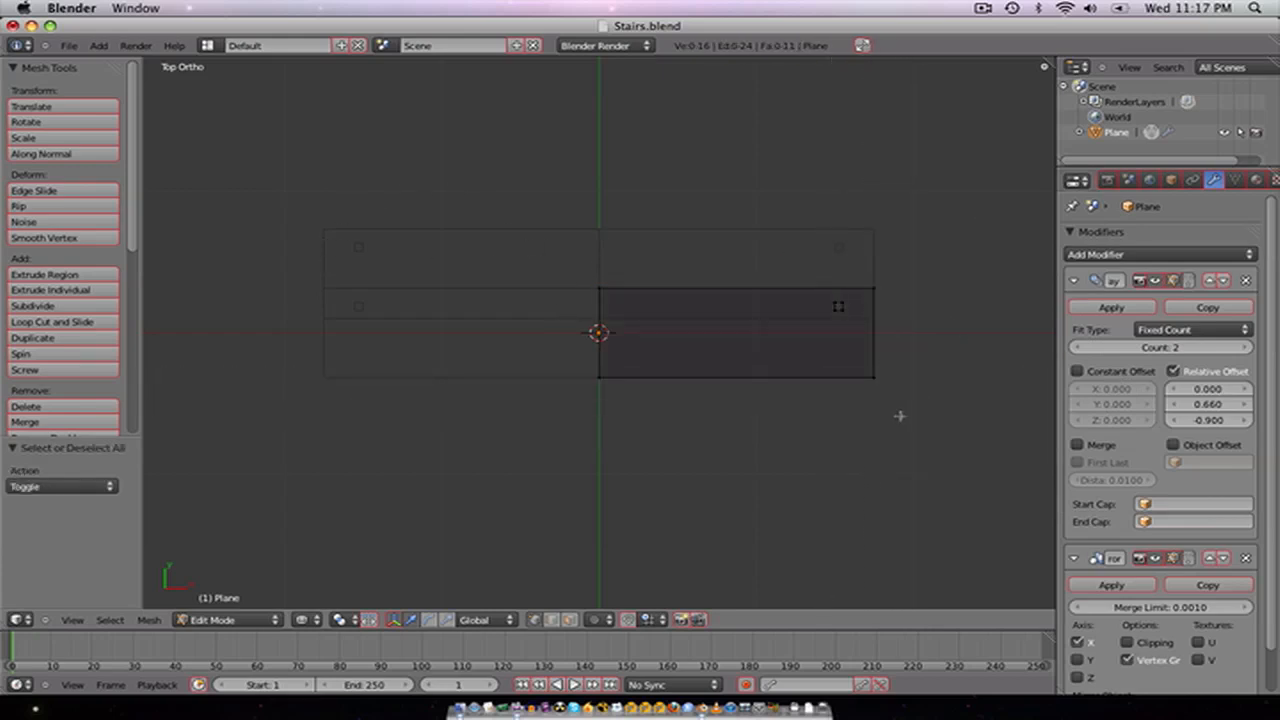
key(b)
drag(899, 416, 508, 332)
drag(741, 321, 735, 280)
key(b)
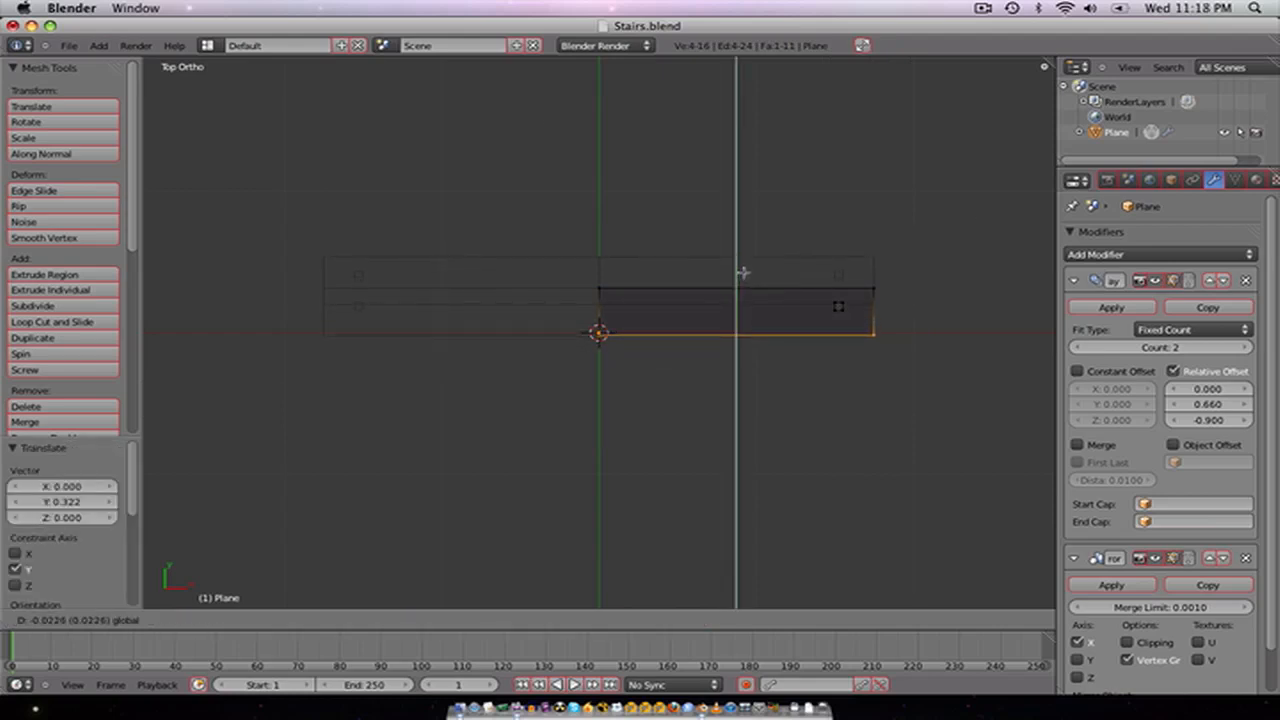
Step: Shorten the step by moving the slab's outer end vertices and the leg about -0.220 along X
key(a)
key(b)
drag(881, 217, 814, 400)
drag(881, 304, 847, 315)
key(KP_3)
key(x)
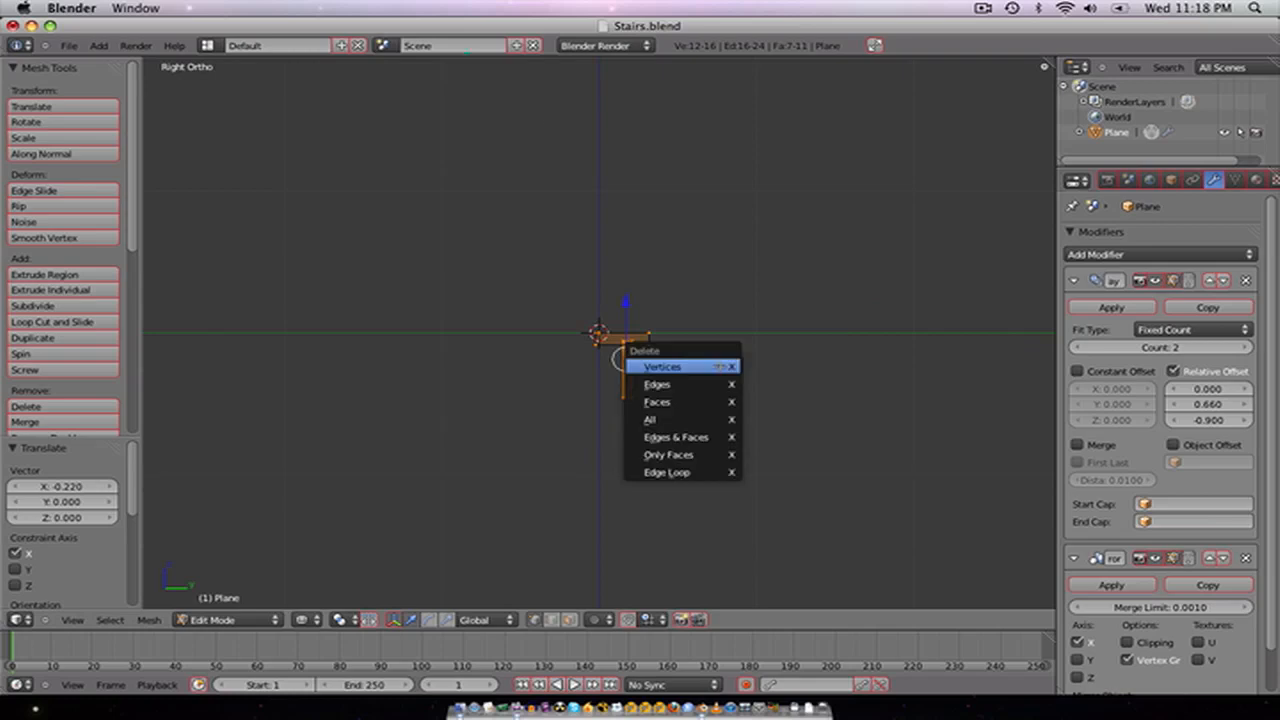
scroll(815, 300, up, 4)
key(x)
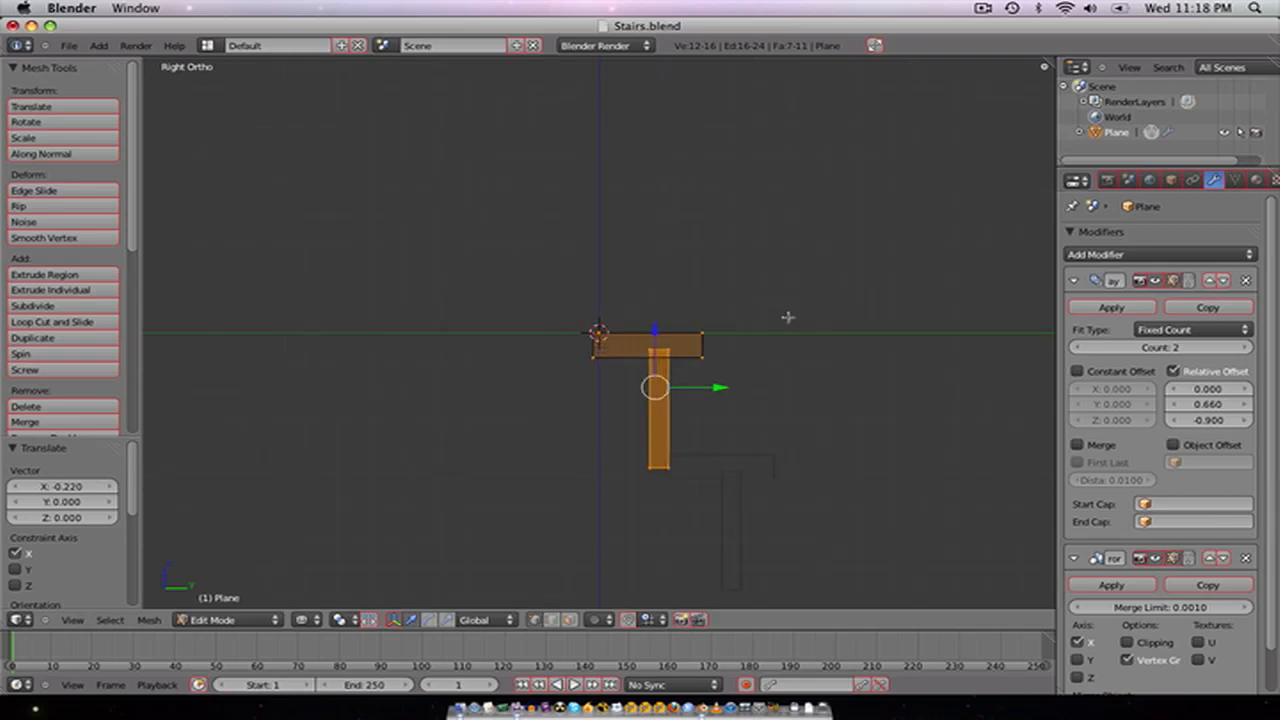
Step: Select the slab's positive Y face and the whole linked leg, and move them about 0.172 along Y
scroll(777, 329, up, 2)
key(a)
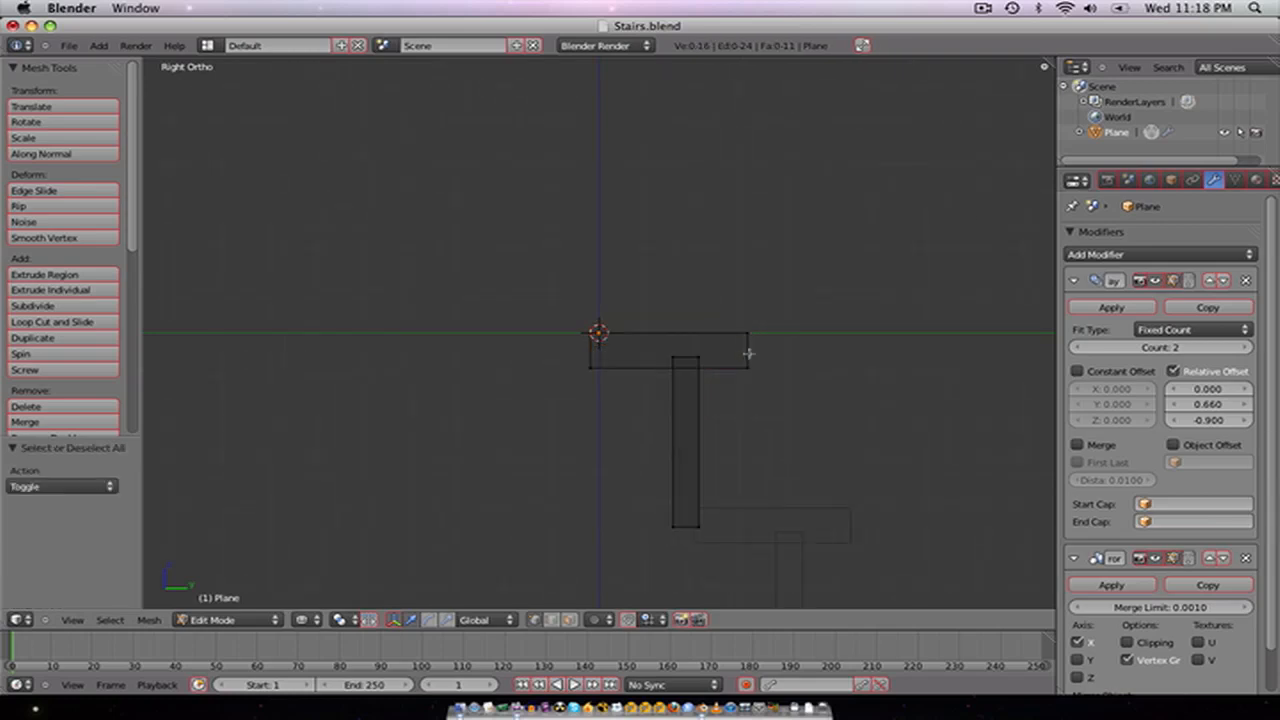
middle_drag(737, 331, 684, 362)
key(ctrl+Tab)
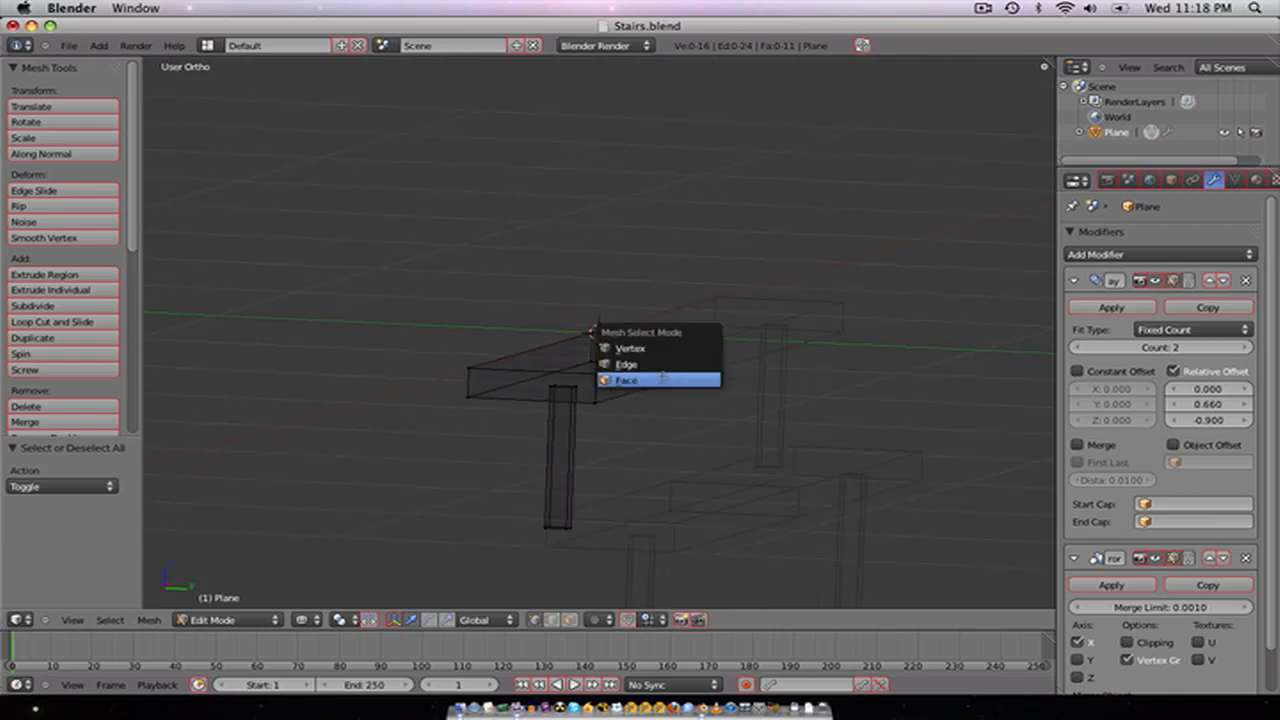
click(645, 380)
right_click(660, 372)
key(l)
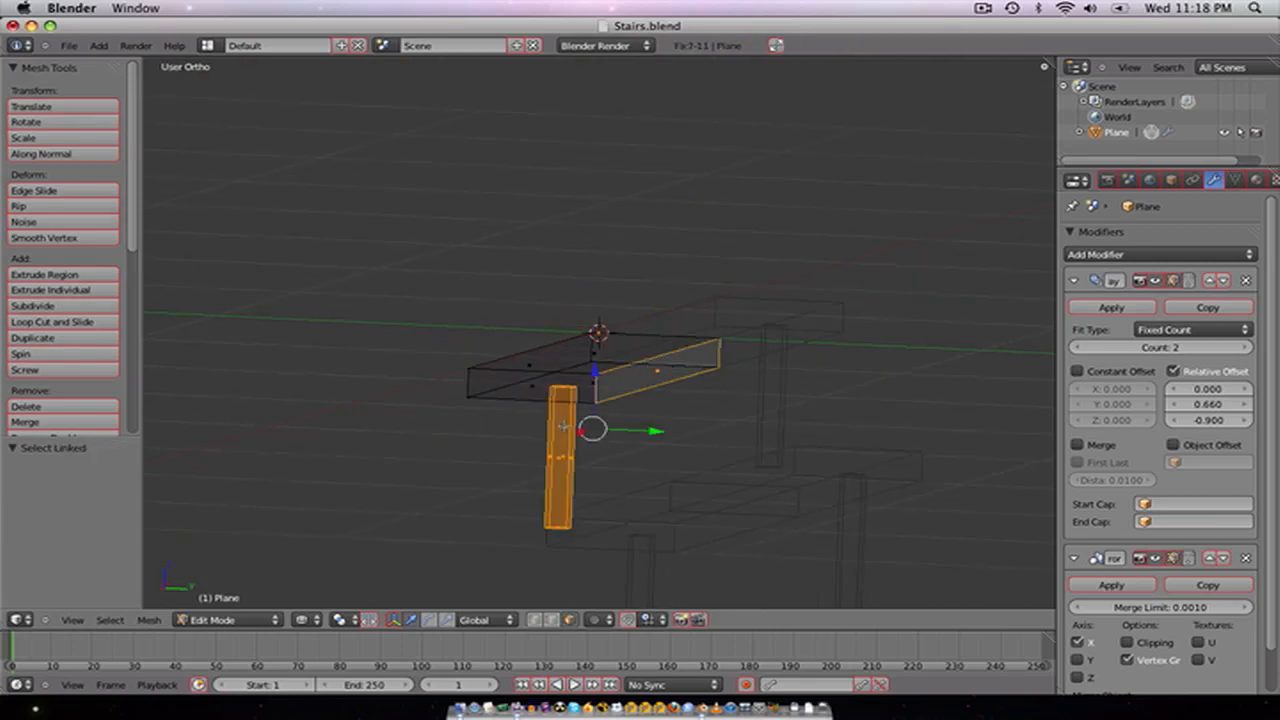
key(KP_3)
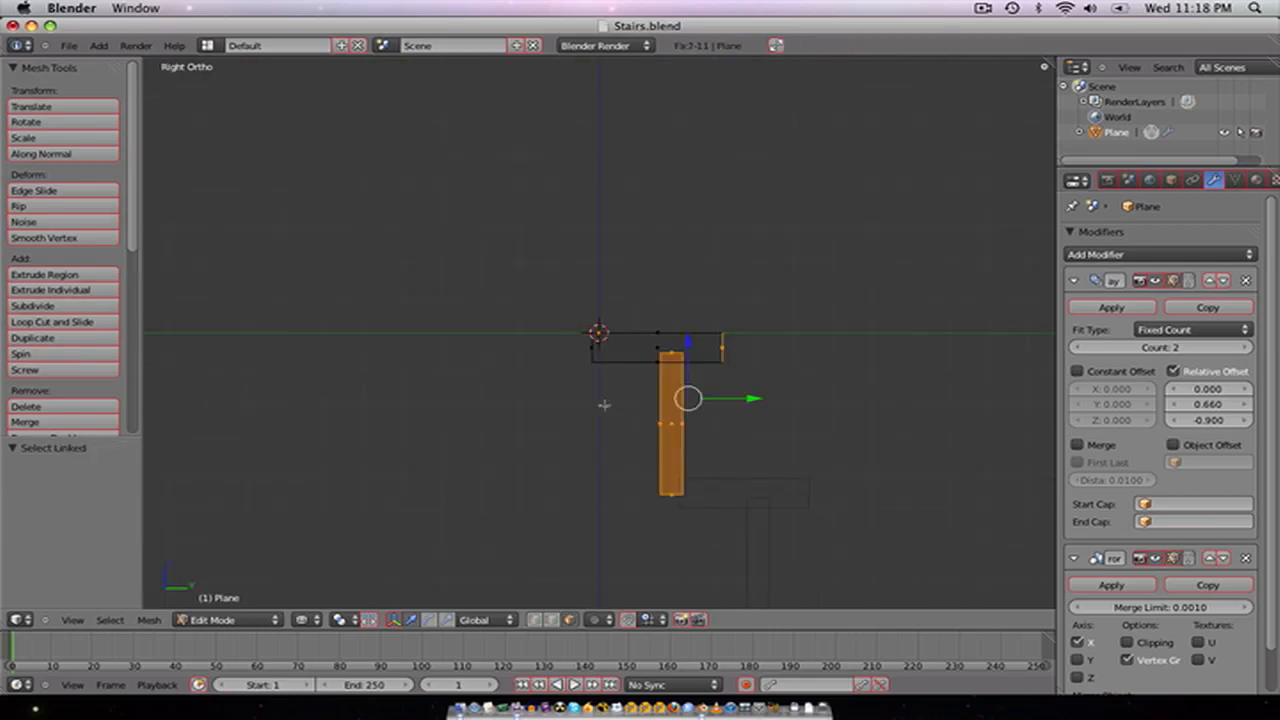
drag(724, 388, 781, 389)
Step: Deselect all the faces and display the mesh shaded
middle_drag(697, 361, 598, 413)
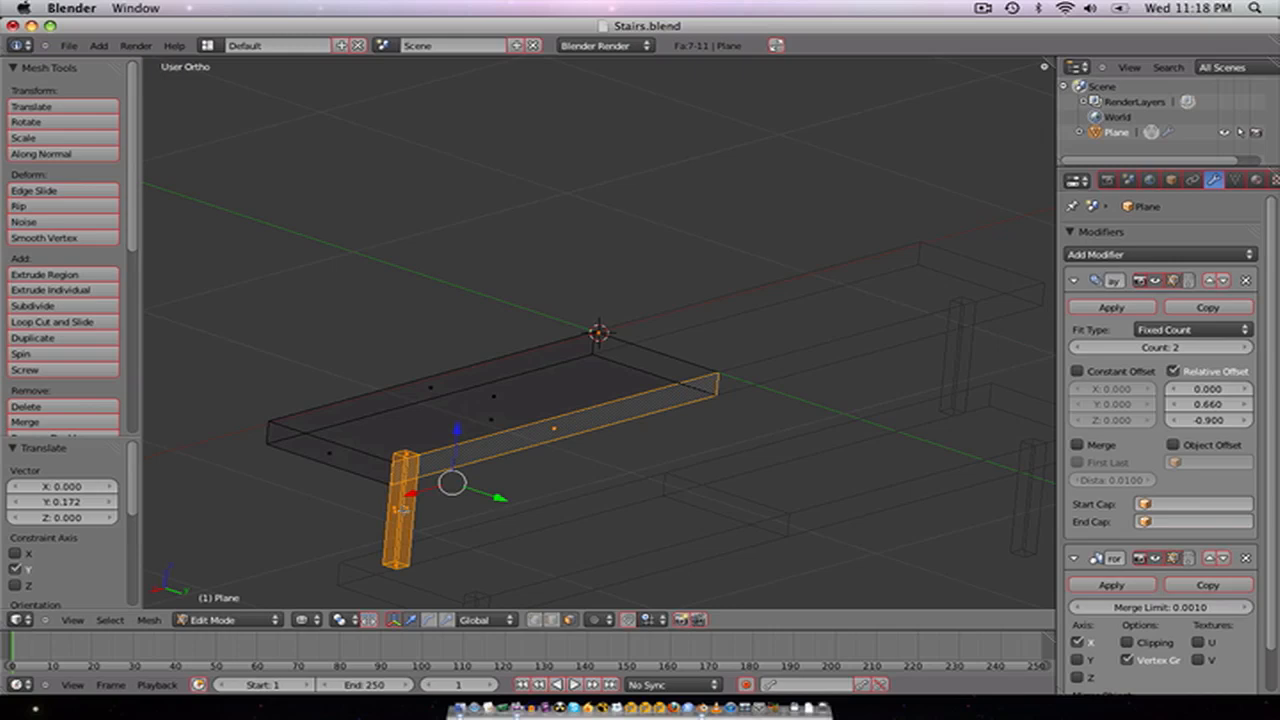
key(a)
key(l)
key(a)
scroll(401, 509, down, 2)
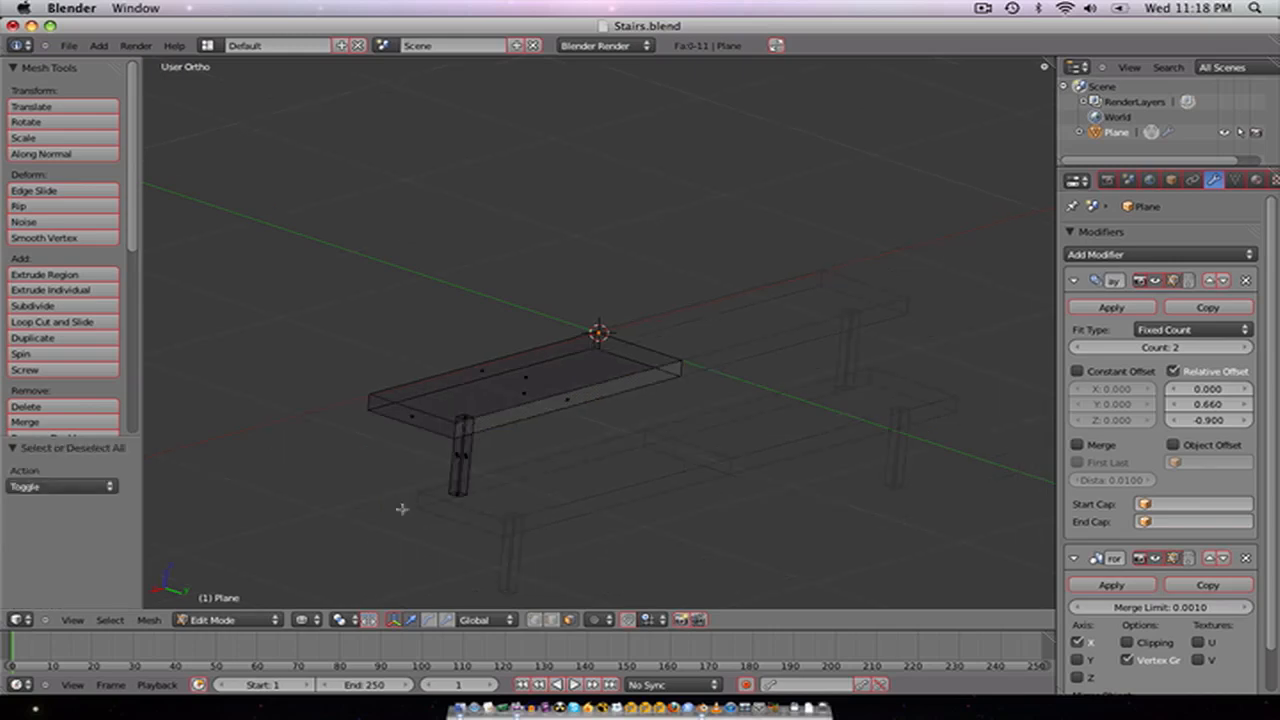
key(z)
mouse_move(405, 507)
middle_down()
mouse_move(471, 511)
mouse_move(385, 485)
middle_up()
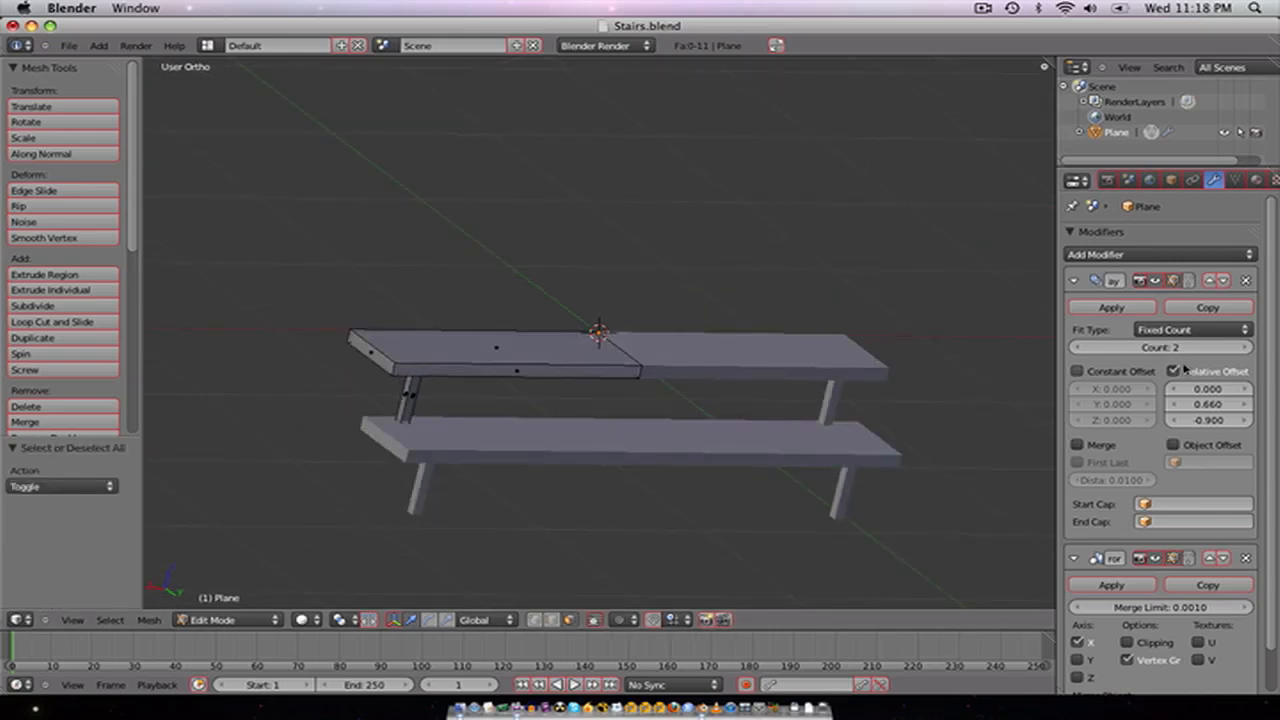
Step: Set the array count to 7 steps
click(1243, 347)
click(1243, 347)
click(1243, 347)
scroll(512, 428, down, 4)
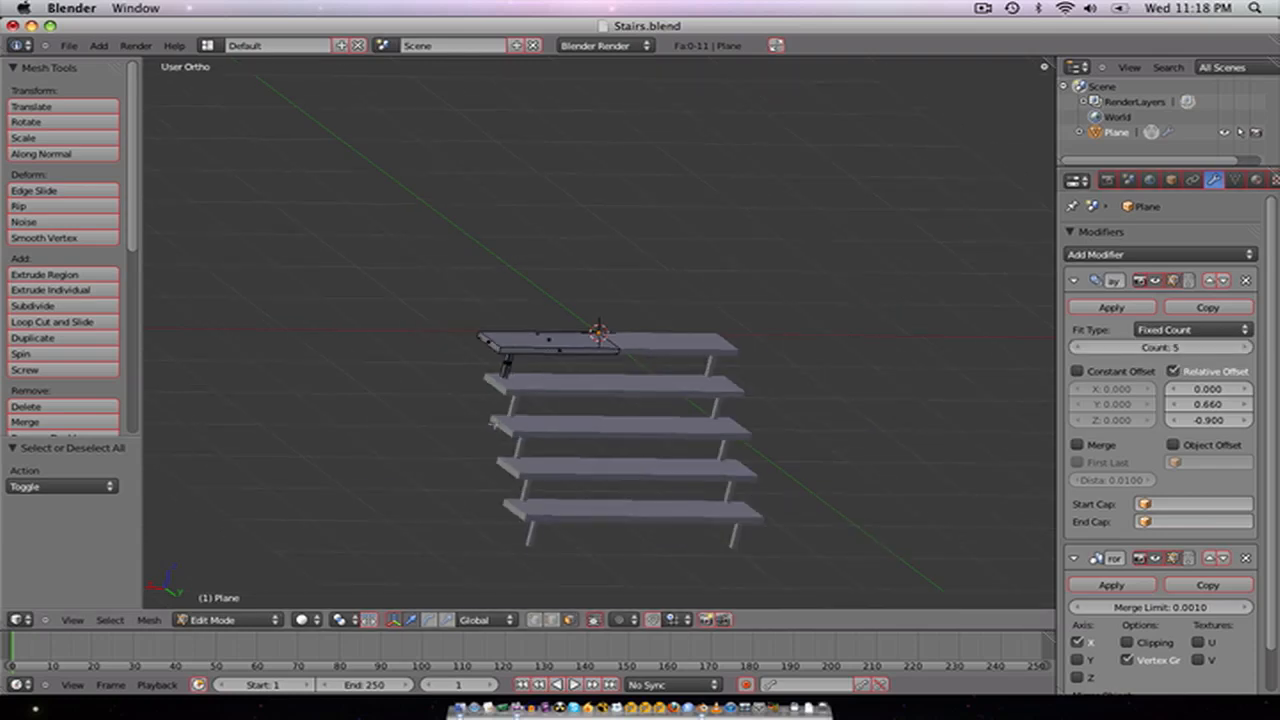
middle_drag(508, 426, 610, 400)
click(1243, 347)
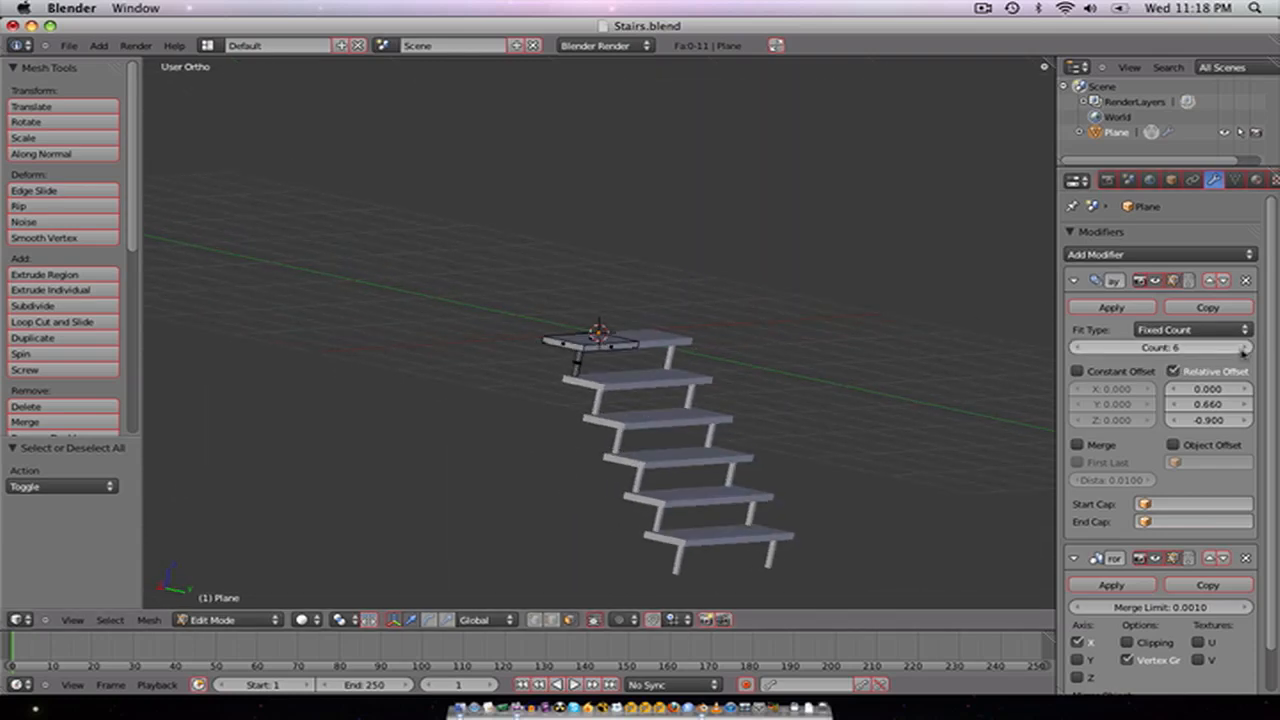
click(1243, 347)
scroll(665, 440, down, 2)
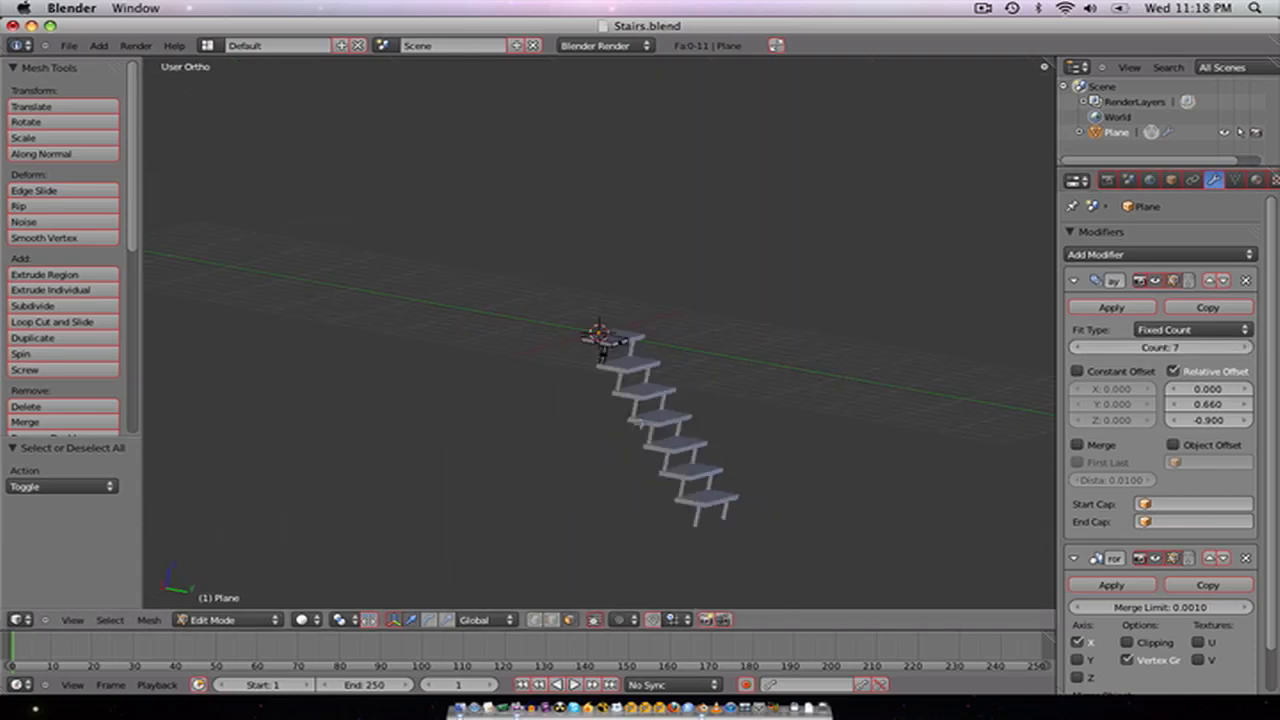
Step: Shorten the leg in wireframe right view, moving its bottom face about 0.170 up and 0.055 down along Z, and restore shaded display
key(KP_1)
key(KP_3)
scroll(640, 423, up, 4)
scroll(849, 434, up, 3)
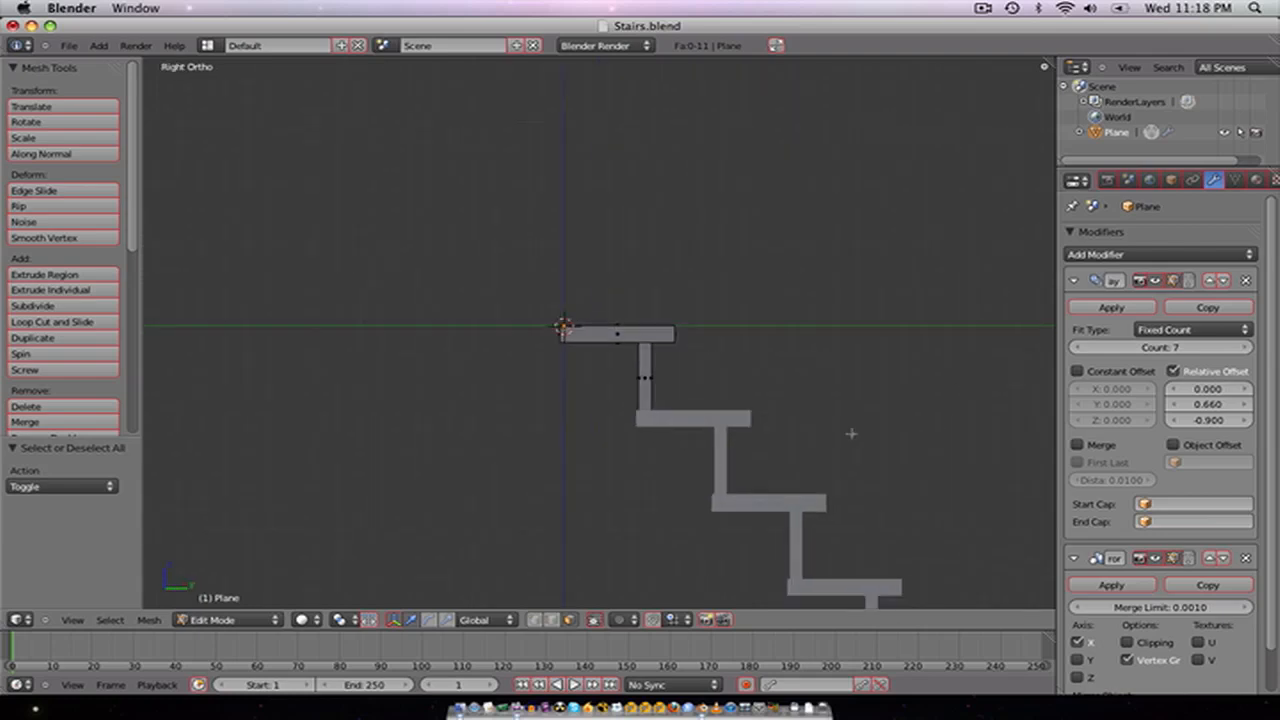
key(z)
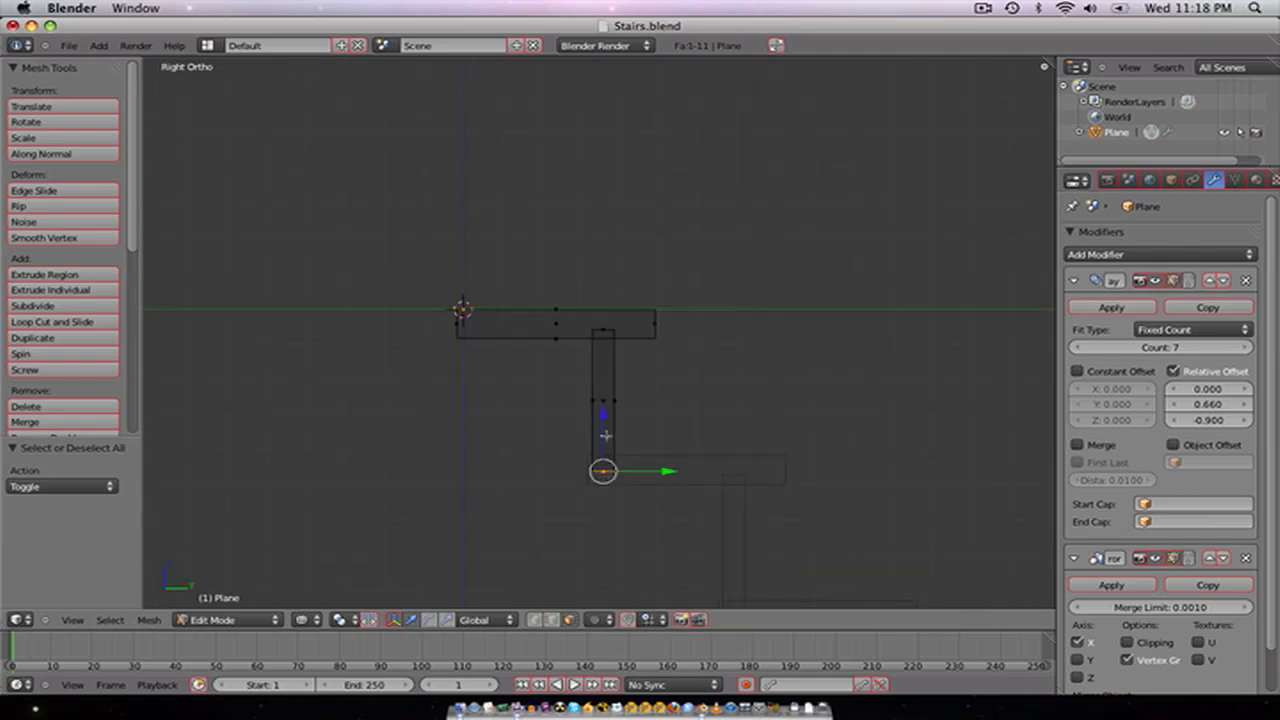
drag(605, 435, 604, 372)
scroll(638, 369, down, 3)
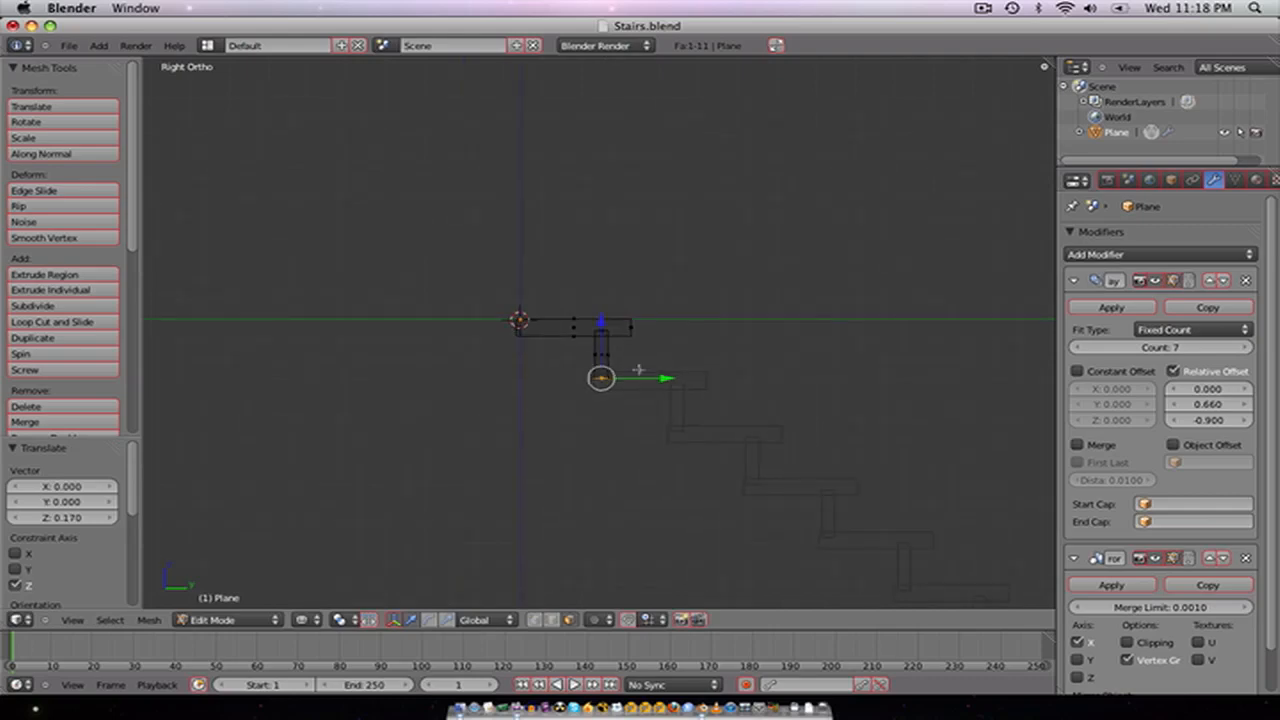
drag(600, 325, 600, 333)
key(z)
scroll(700, 350, down, 3)
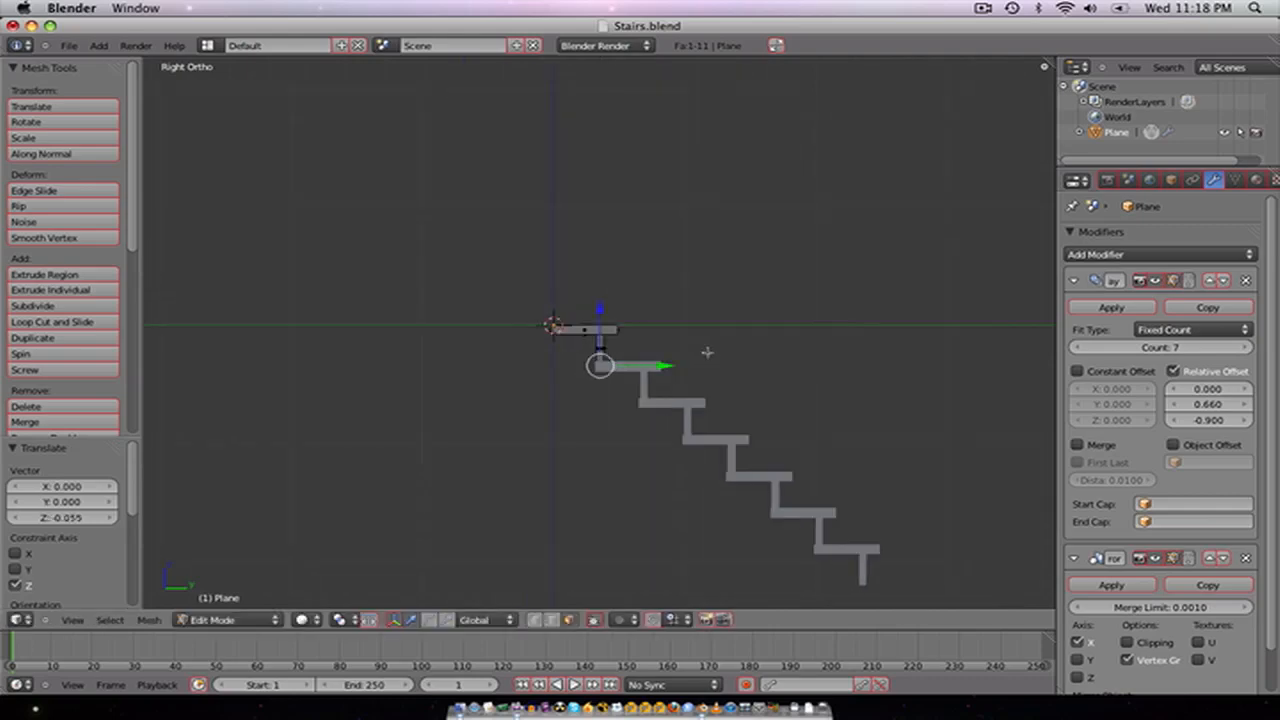
Step: Return to Object Mode and view the whole staircase from an angle
middle_drag(686, 350, 590, 420)
key(Tab)
scroll(549, 423, up, 4)
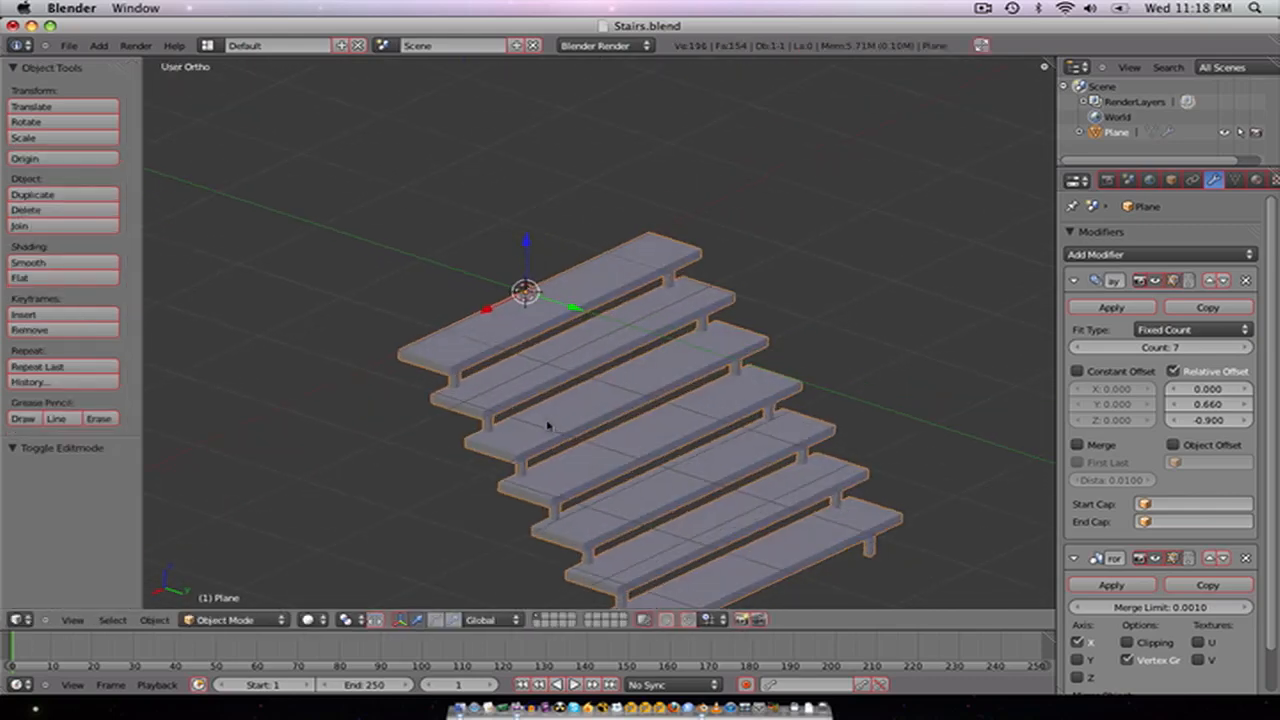
middle_drag(505, 429, 499, 346)
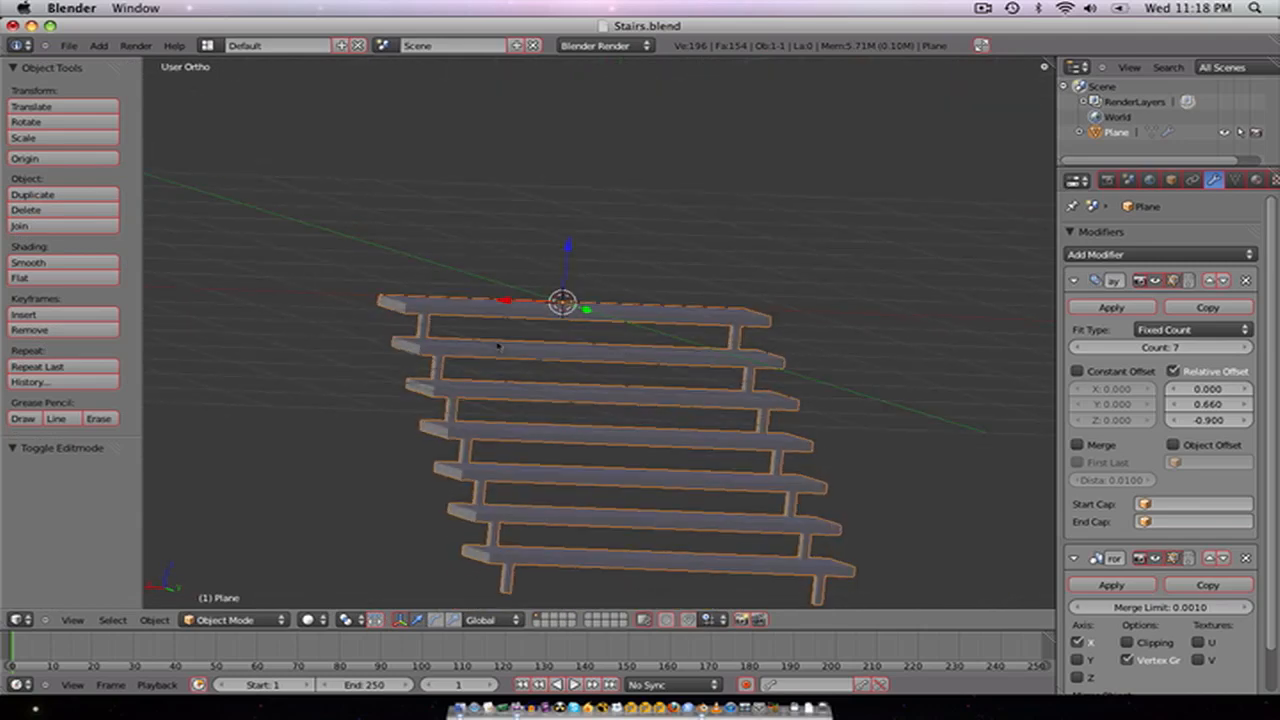
Step: Box-select the leg in wireframe top view, move it slightly inward along X, and restore shaded display in Object Mode
key(KP_7)
key(Tab)
key(z)
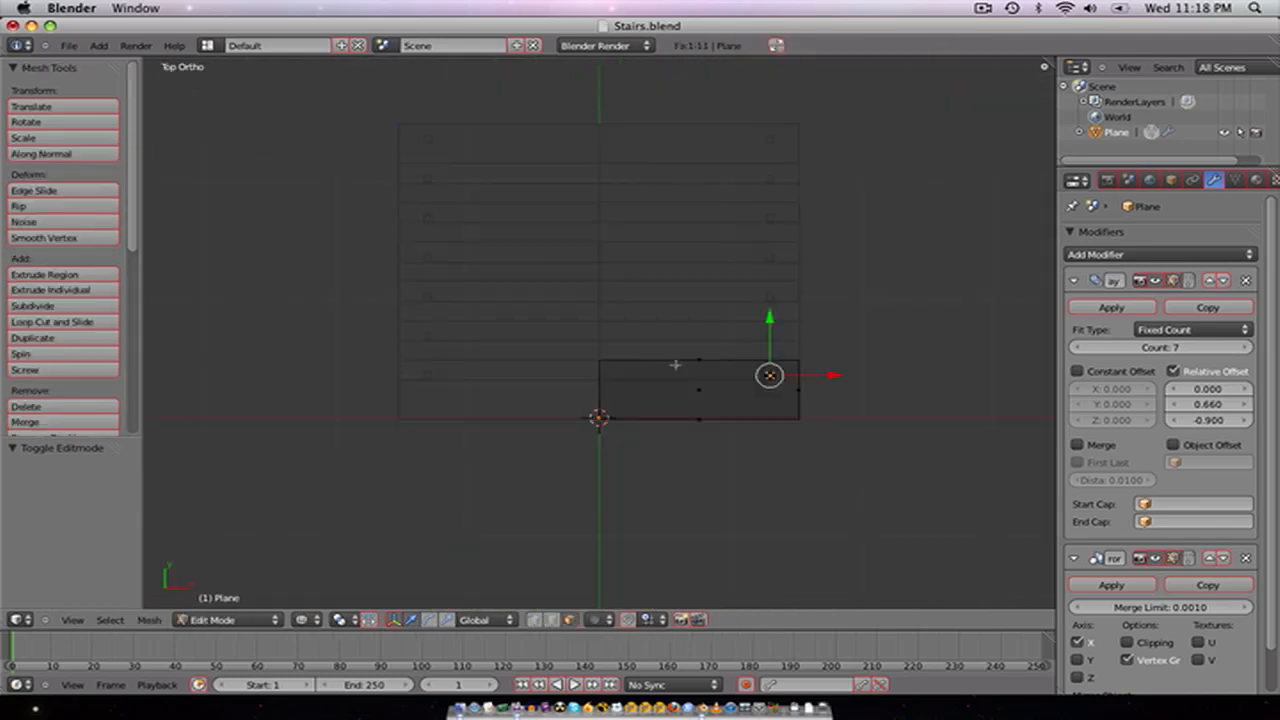
key(a)
key(b)
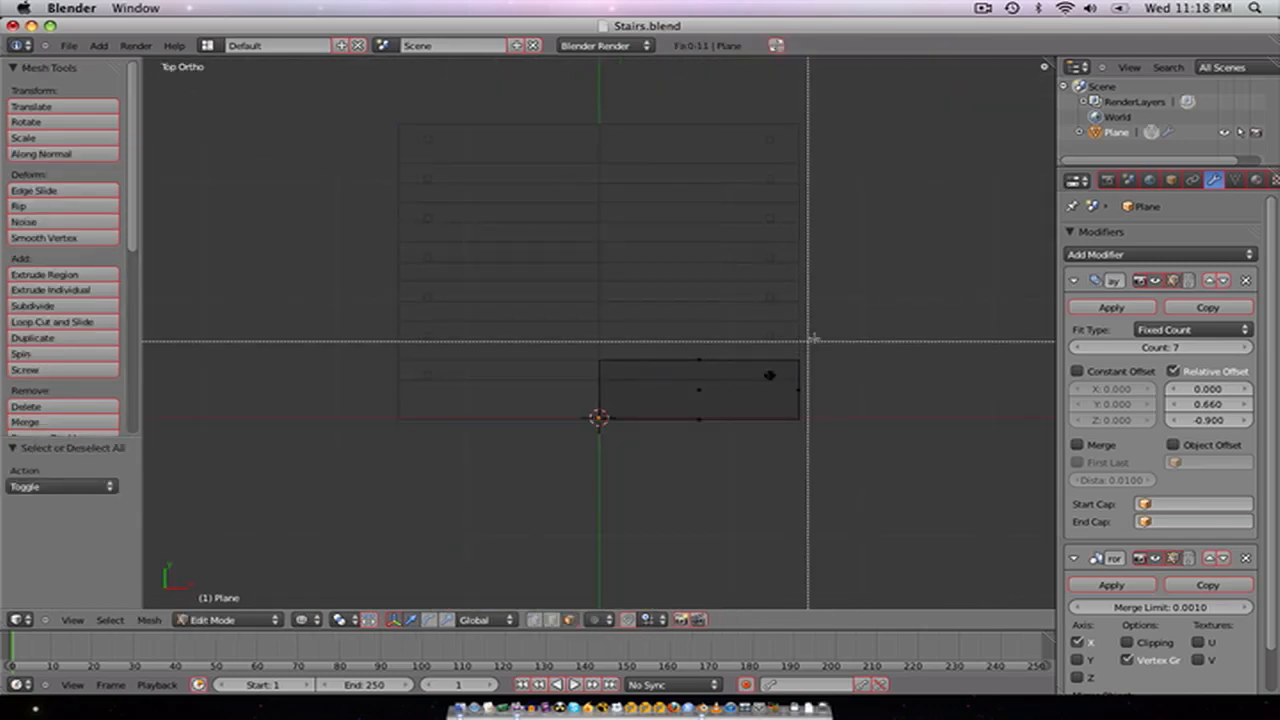
drag(849, 315, 737, 469)
mouse_move(841, 380)
mouse_down()
mouse_move(798, 372)
mouse_move(810, 372)
mouse_up()
key(Tab)
mouse_move(714, 438)
middle_down()
mouse_move(706, 480)
mouse_move(718, 473)
mouse_move(720, 374)
mouse_move(560, 451)
mouse_move(607, 365)
mouse_move(631, 388)
middle_up()
key(KP_1)
key(z)
Step: Examine the whole staircase in perspective, close up and from several angles
key(KP_3)
key(KP_5)
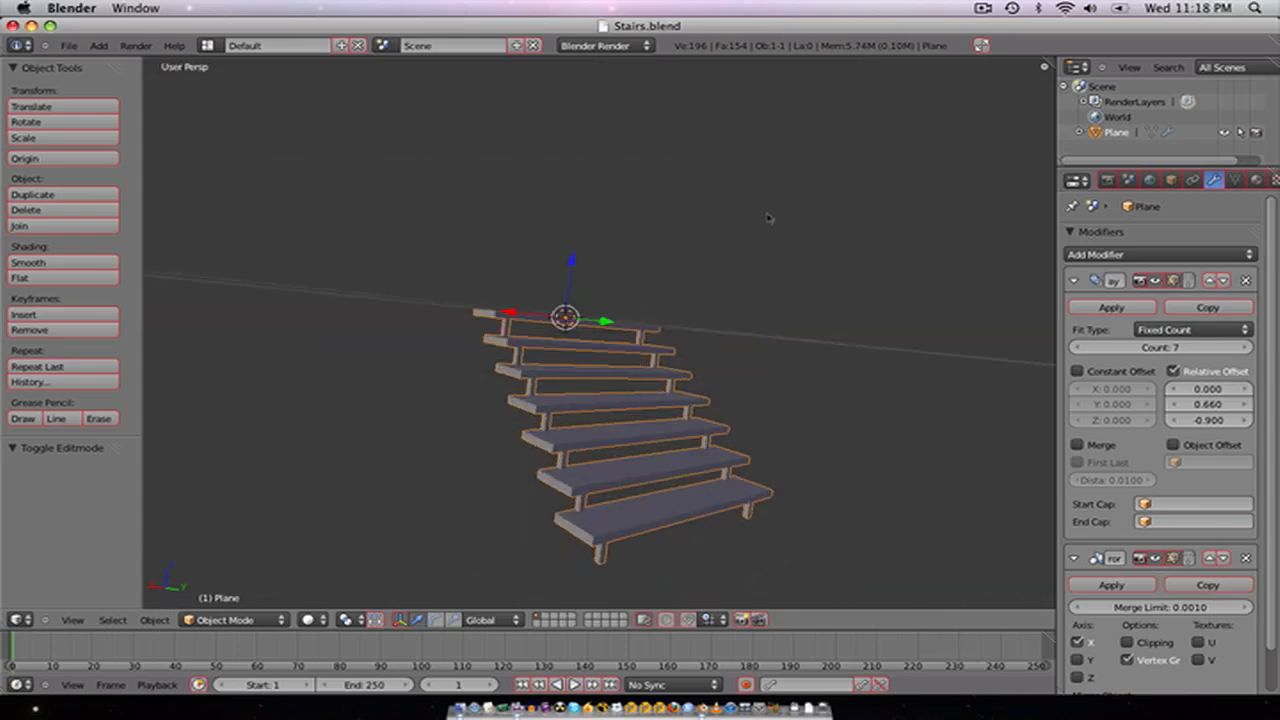
click(980, 8)
click(880, 30)
scroll(625, 352, up, 3)
scroll(630, 385, down, 3)
middle_drag(568, 438, 551, 386)
scroll(551, 386, up, 3)
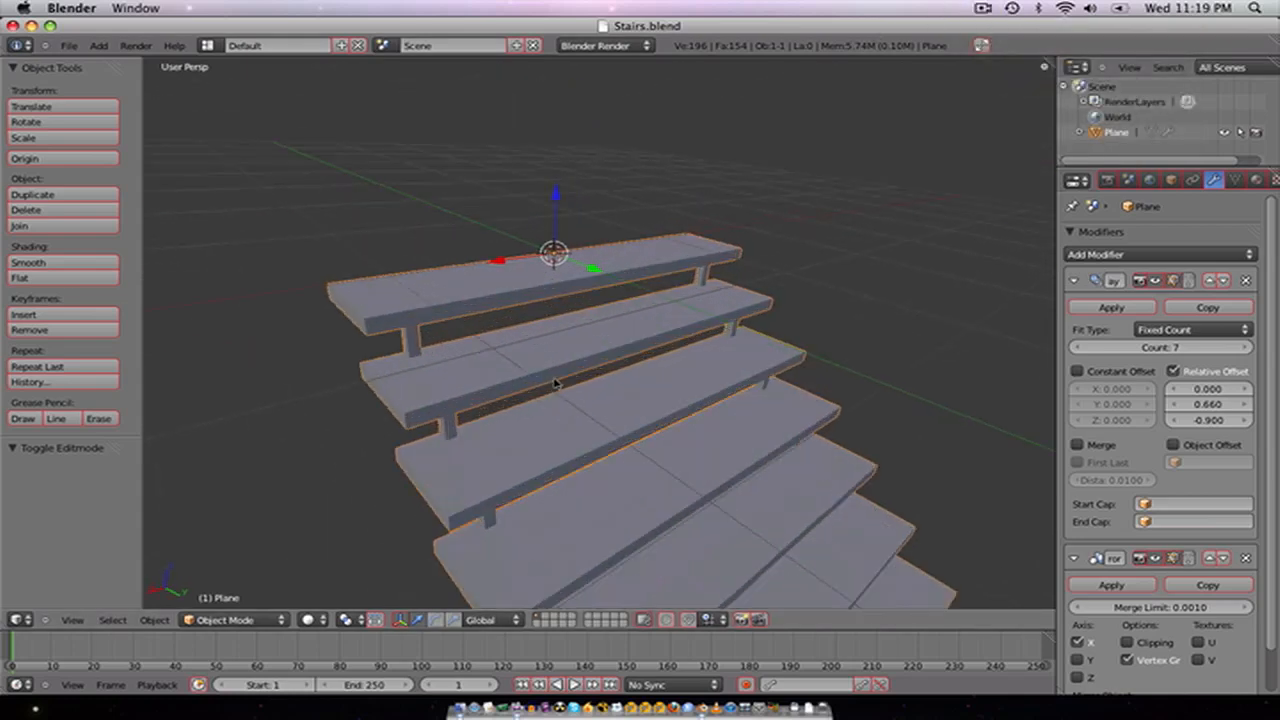
scroll(558, 380, down, 3)
key(KP_1)
key(KP_3)
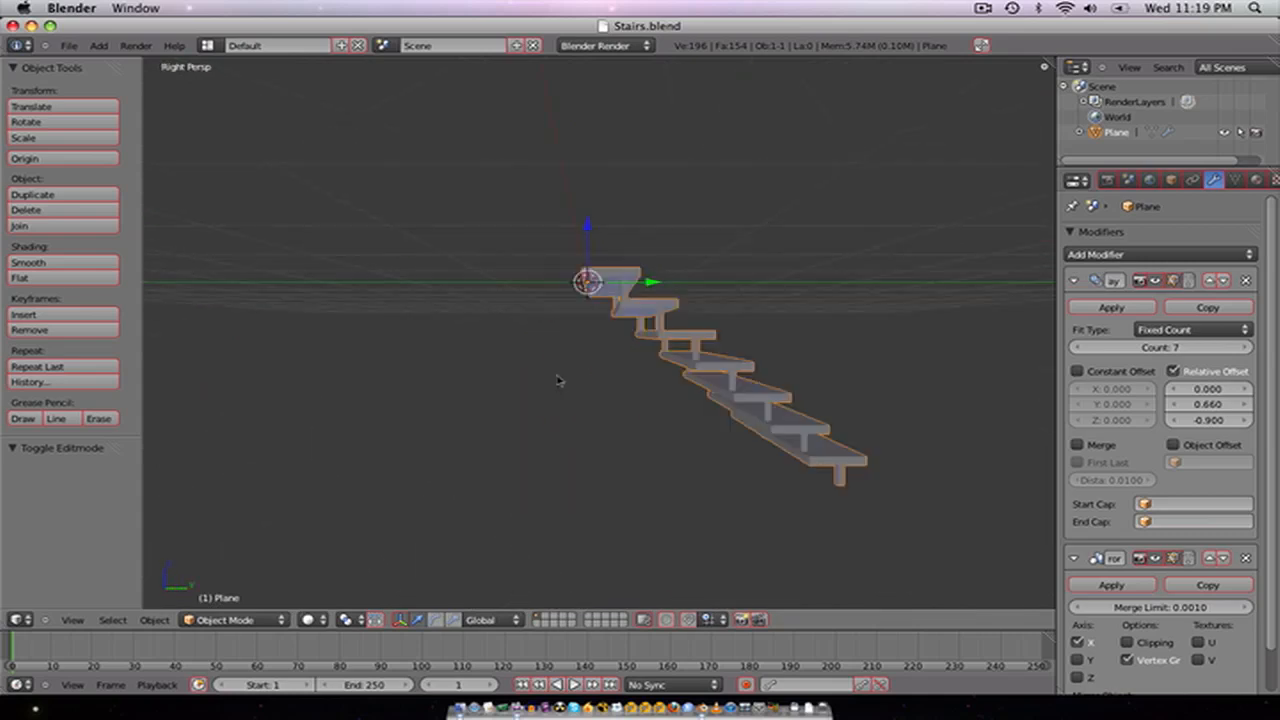
Step: In orthographic right view, duplicate the leg in place and scale the copy uniformly to about 0.555
key(KP_5)
scroll(609, 358, up, 8)
shift+middle_drag(681, 314, 621, 482)
scroll(631, 340, down, 3)
key(Tab)
scroll(612, 374, up, 2)
key(a)
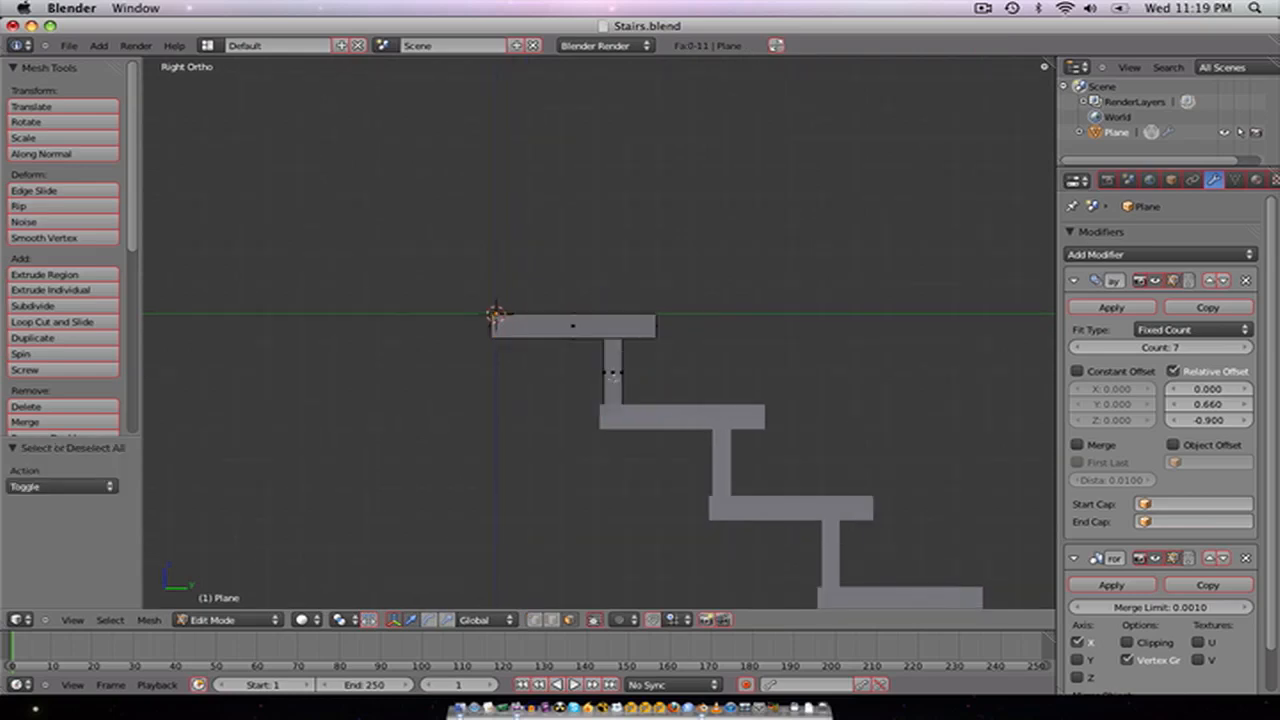
key(l)
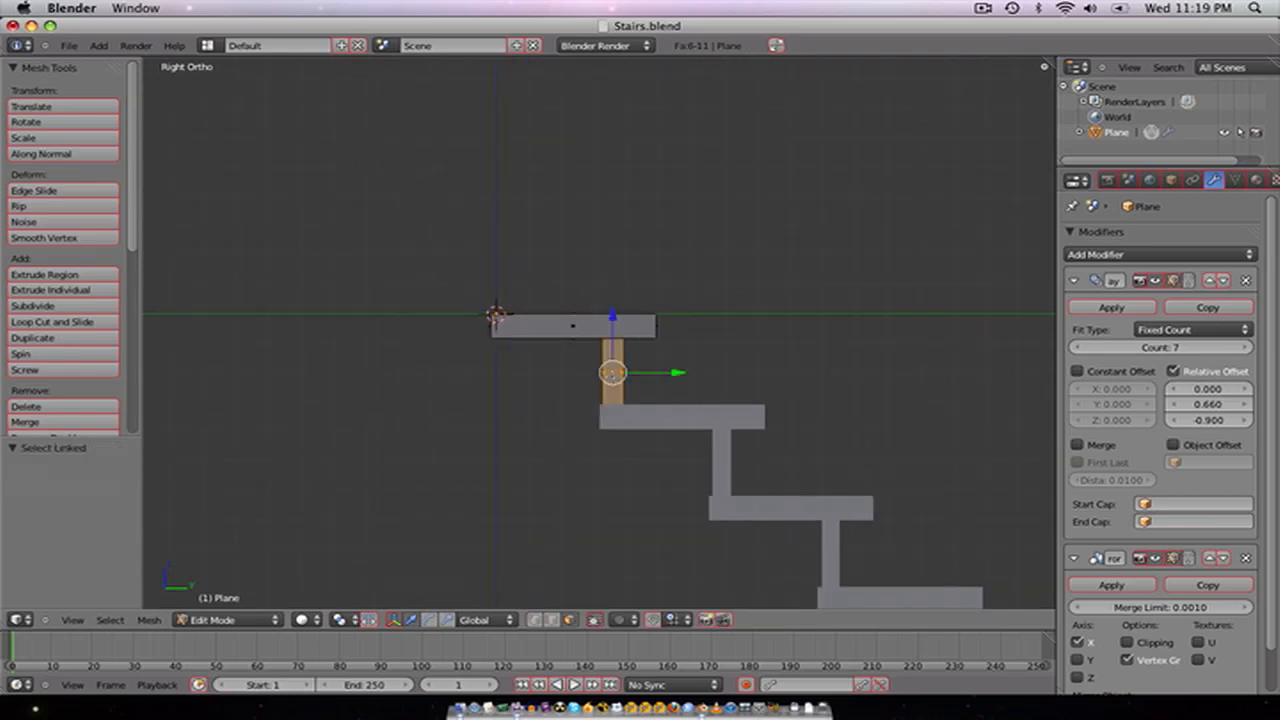
key(shift+d)
click(611, 377)
key(s)
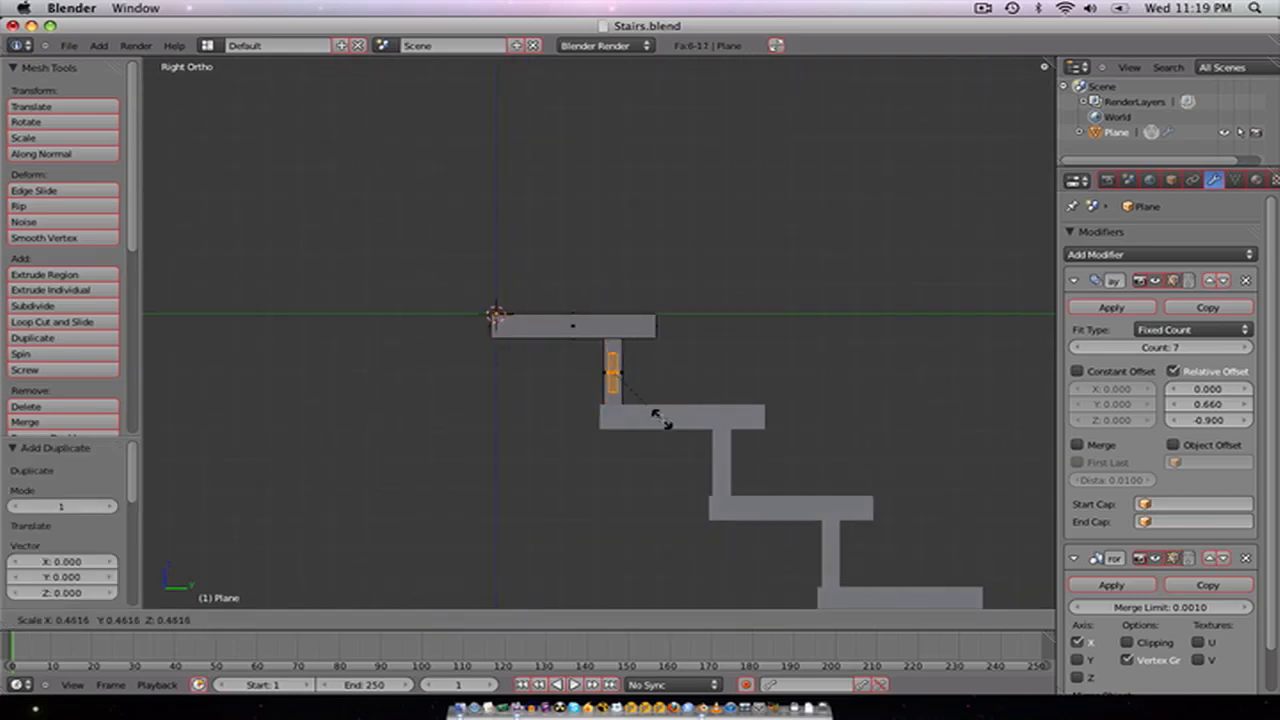
click(668, 422)
Step: Stretch the duplicated leg along Z and raise it about 0.504 to form a railing post above the slab
key(s)
key(z)
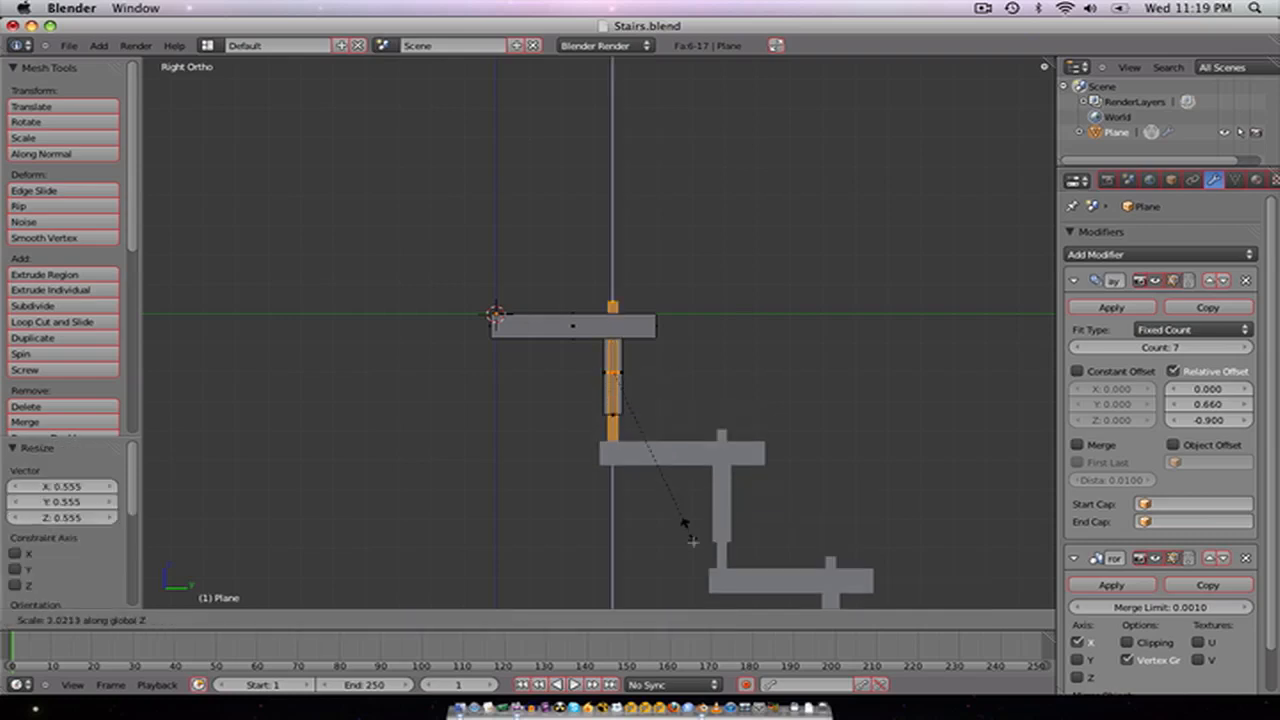
click(659, 415)
drag(614, 346, 628, 197)
scroll(709, 291, down, 3)
shift+scroll(674, 309, up, 2)
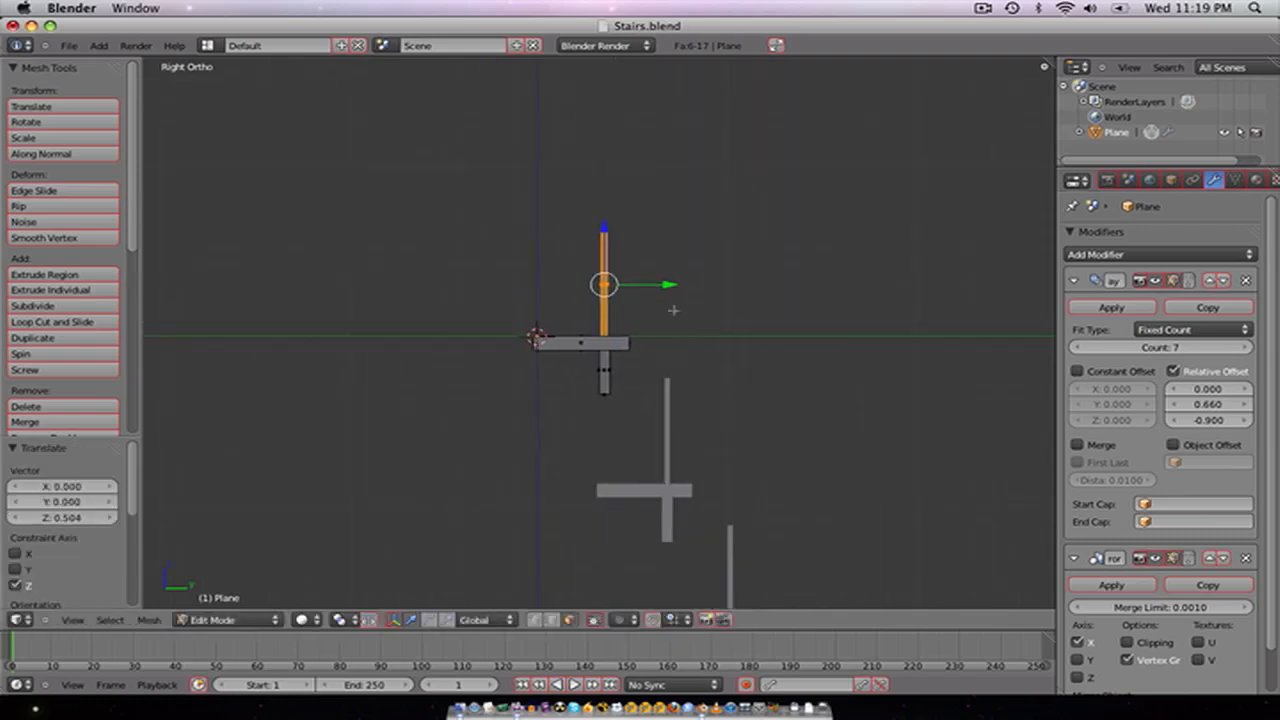
Step: Lengthen the railing post along Z and move it up about 0.184
key(s)
key(z)
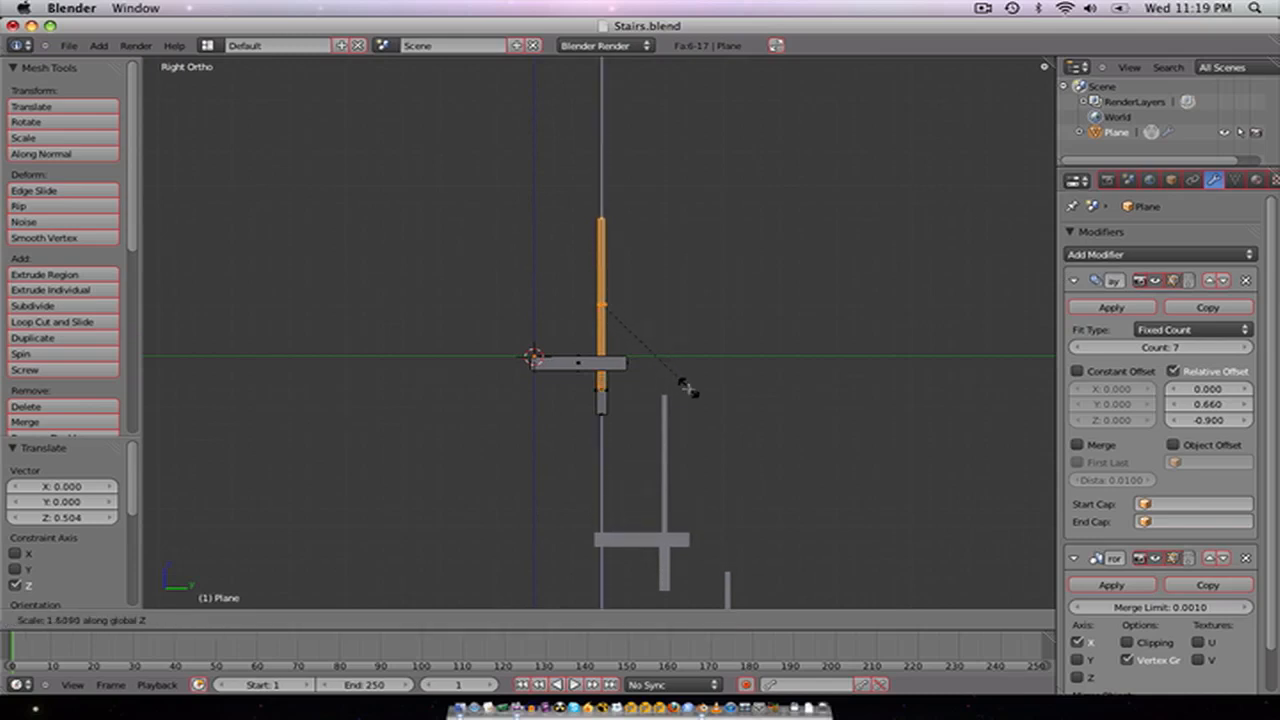
click(682, 374)
drag(608, 264, 601, 229)
Step: Shorten the post along Z, lower it about 0.066 onto the slab, and shift it about -0.165 along Y
key(s)
key(z)
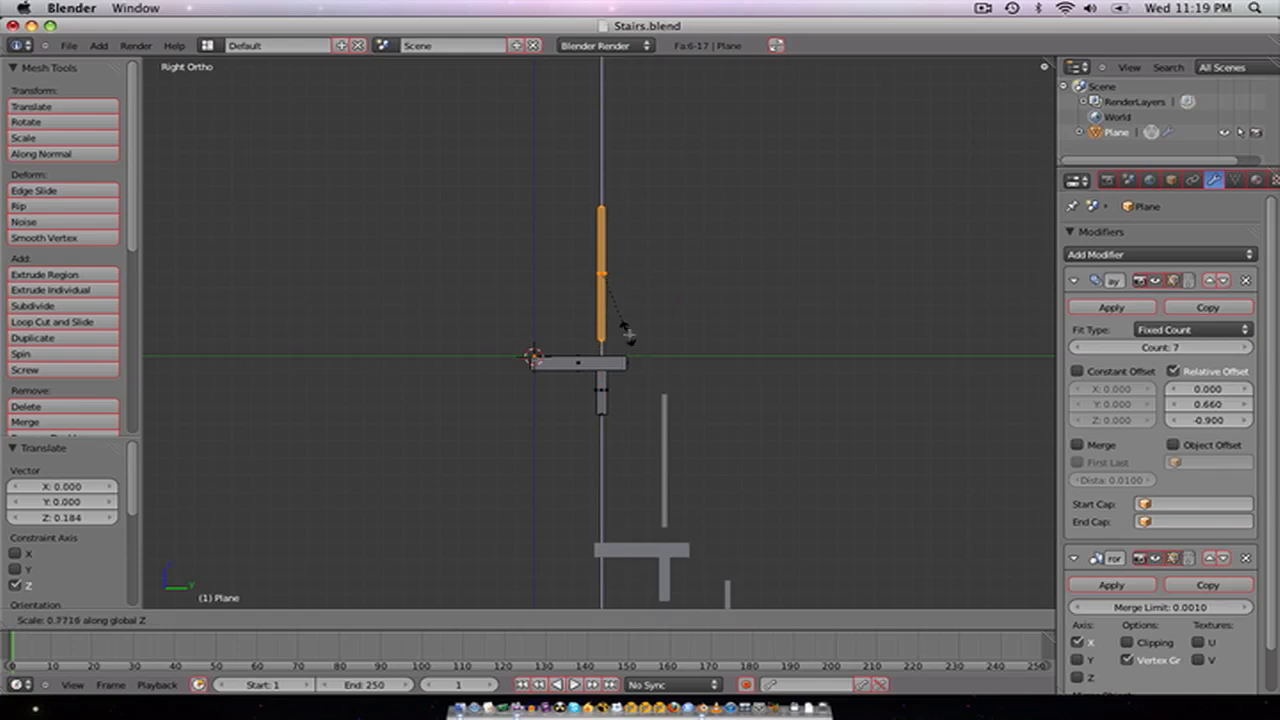
click(634, 346)
drag(601, 240, 604, 252)
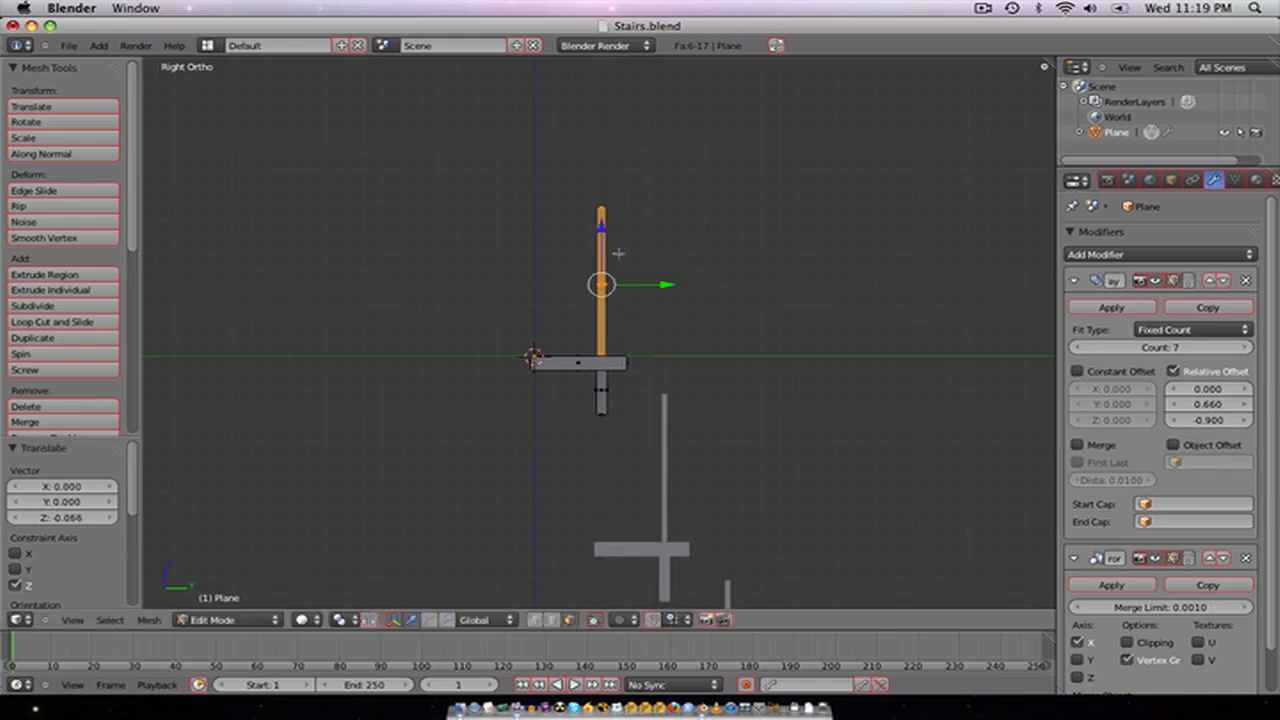
drag(658, 283, 626, 281)
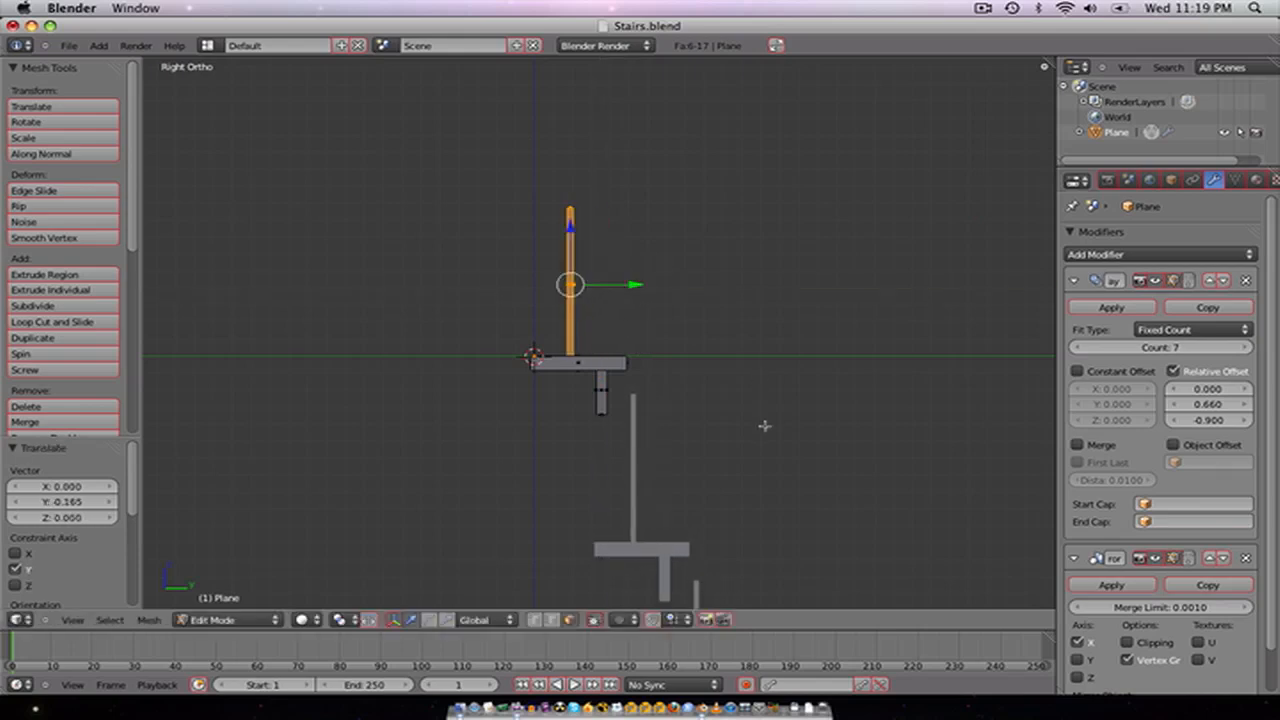
Step: Set the array's relative Z offset to -0.260 and deselect the post
scroll(765, 406, down, 2)
shift+middle_drag(765, 406, 735, 418)
drag(1190, 420, 1245, 420)
scroll(719, 367, up, 5)
key(a)
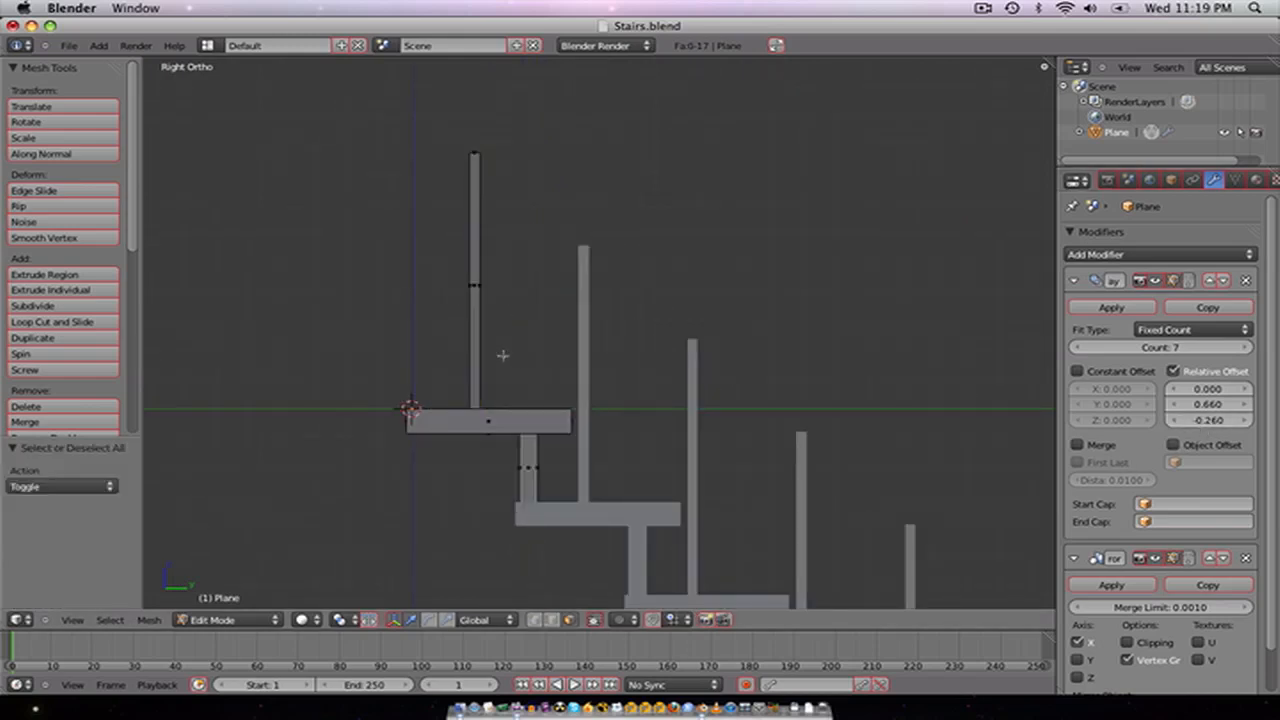
scroll(558, 326, down, 1)
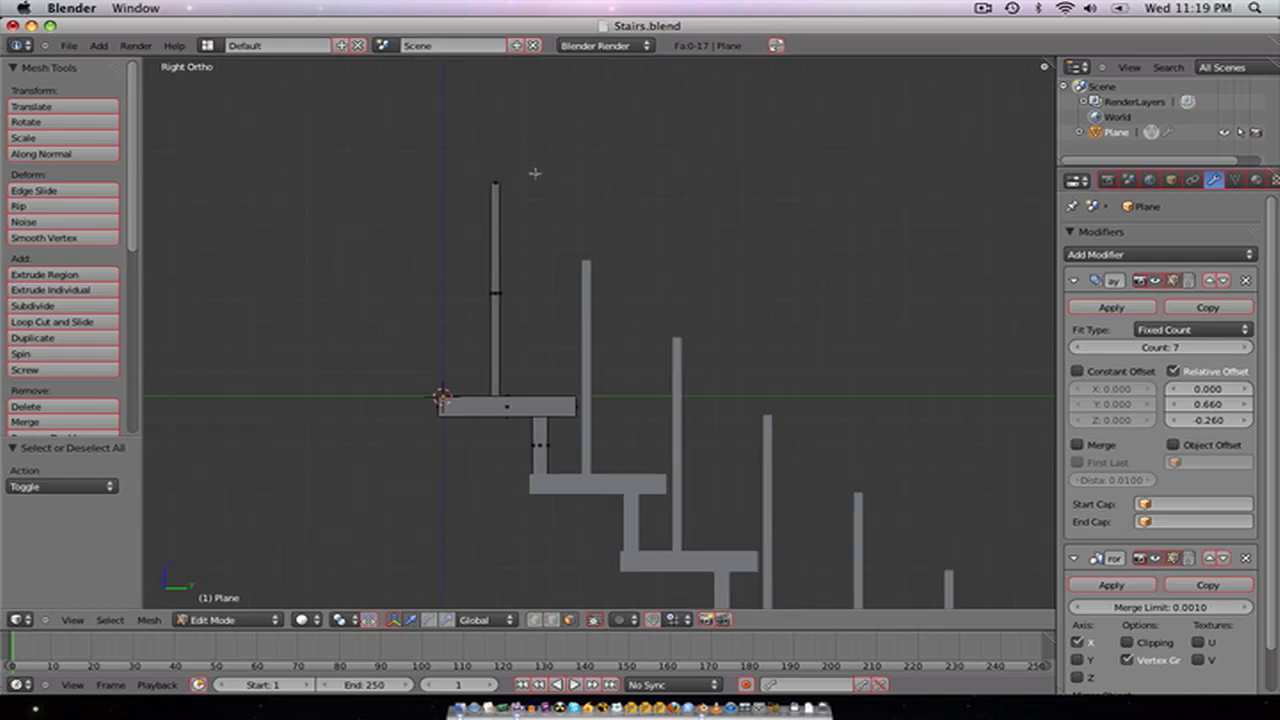
Step: Duplicate the railing post about 0.170 along Y on the same slab and deselect the copy
middle_drag(513, 340, 538, 396)
key(KP_1)
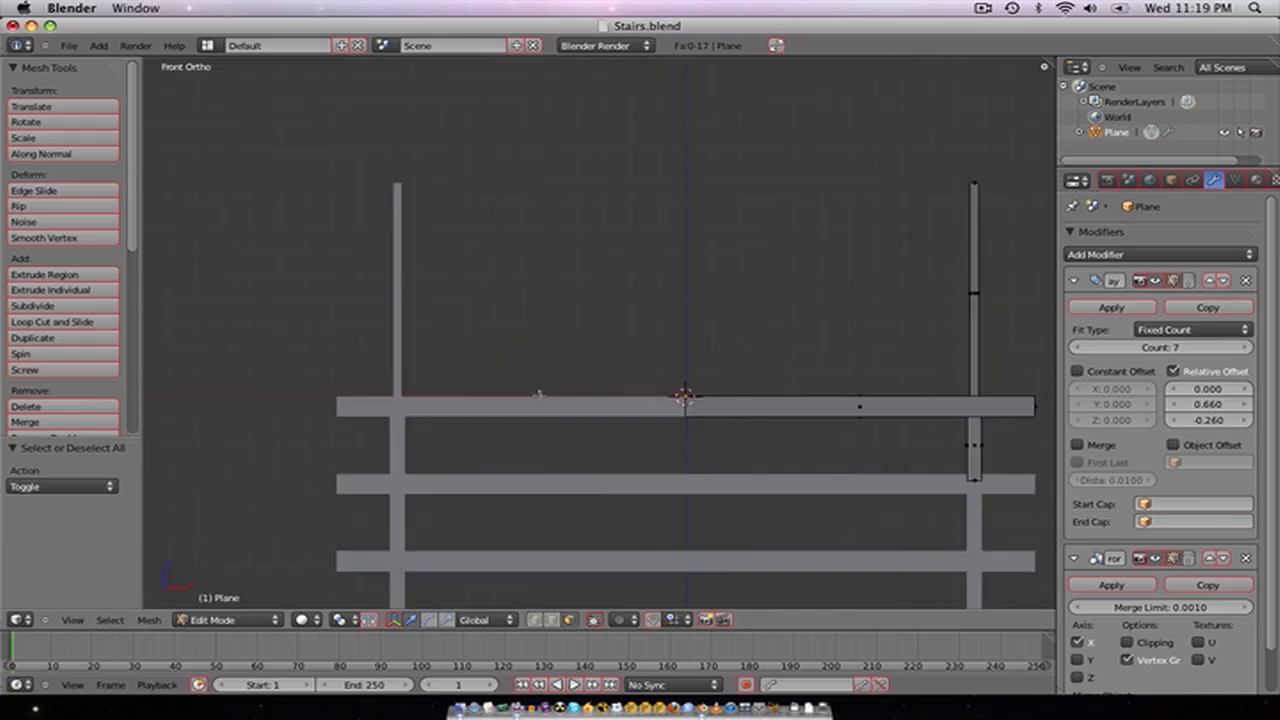
key(KP_3)
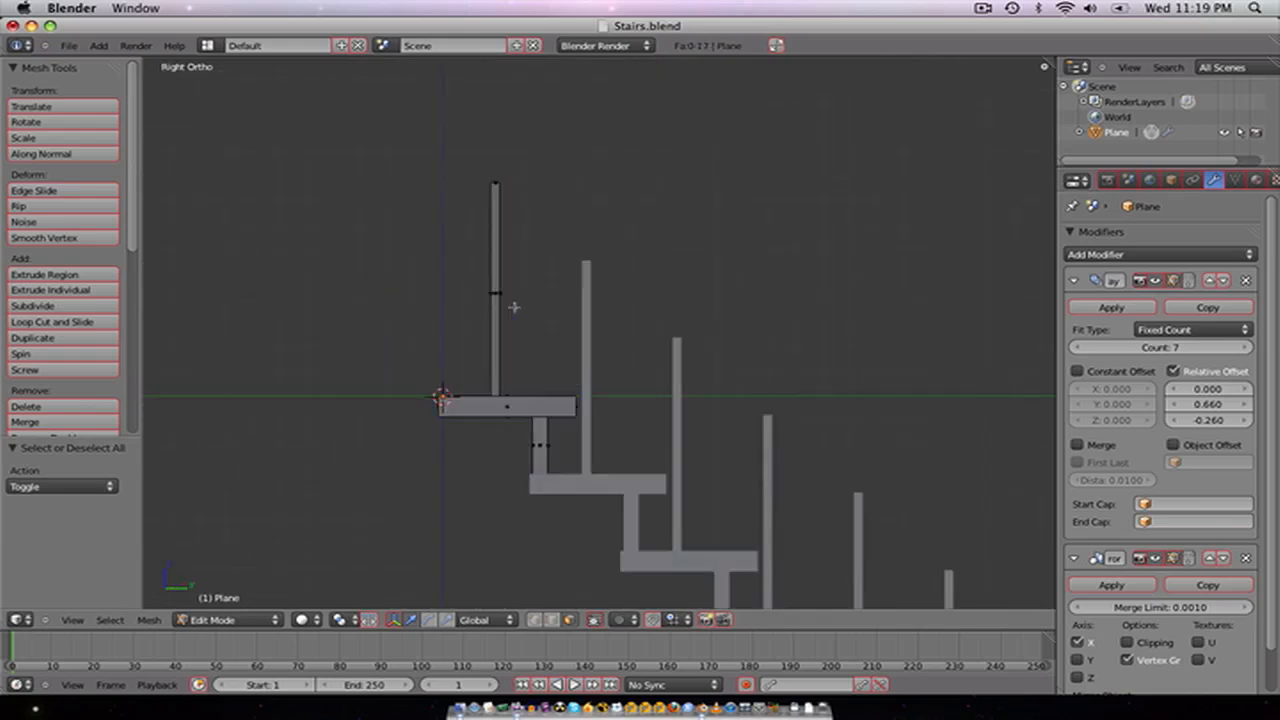
key(l)
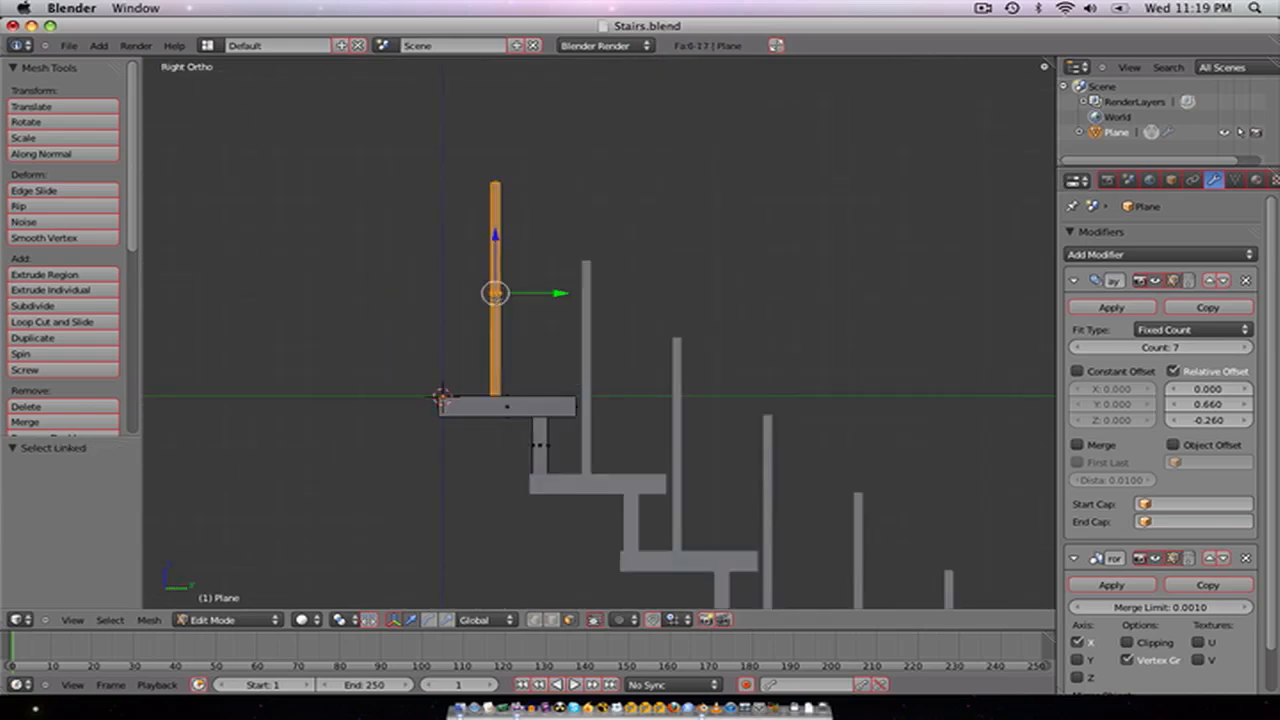
key(shift+d)
key(y)
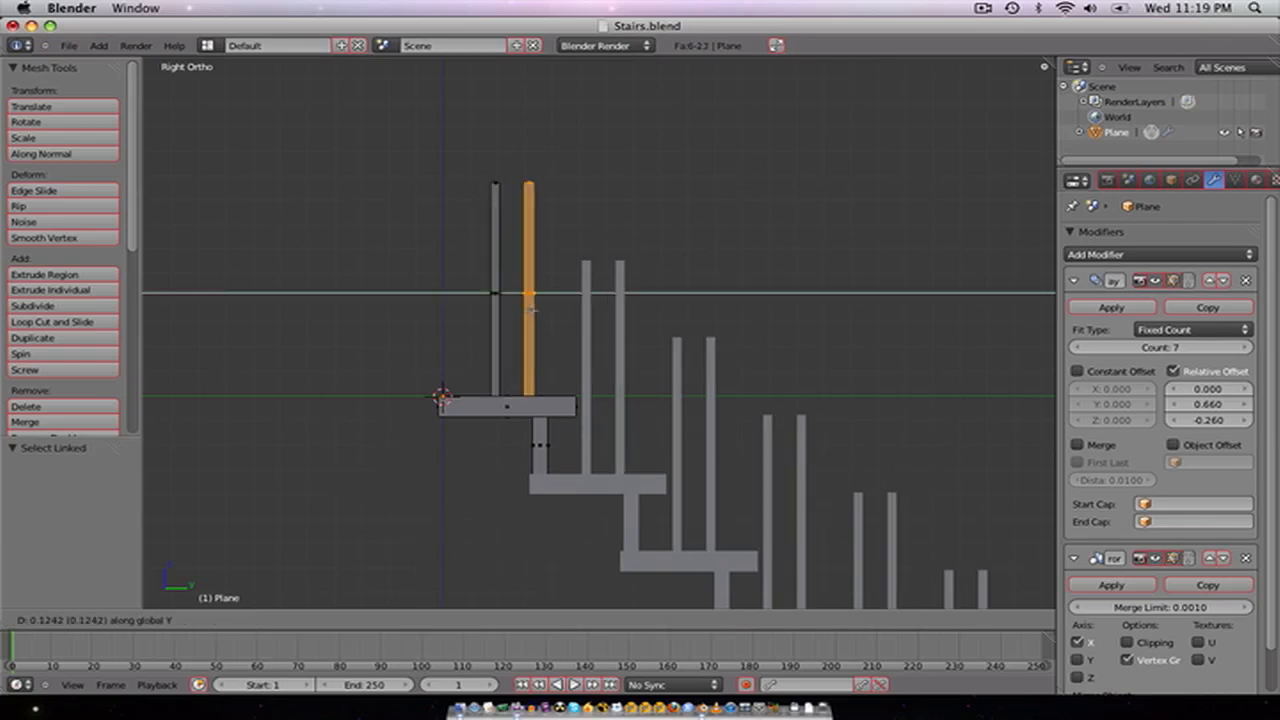
click(541, 312)
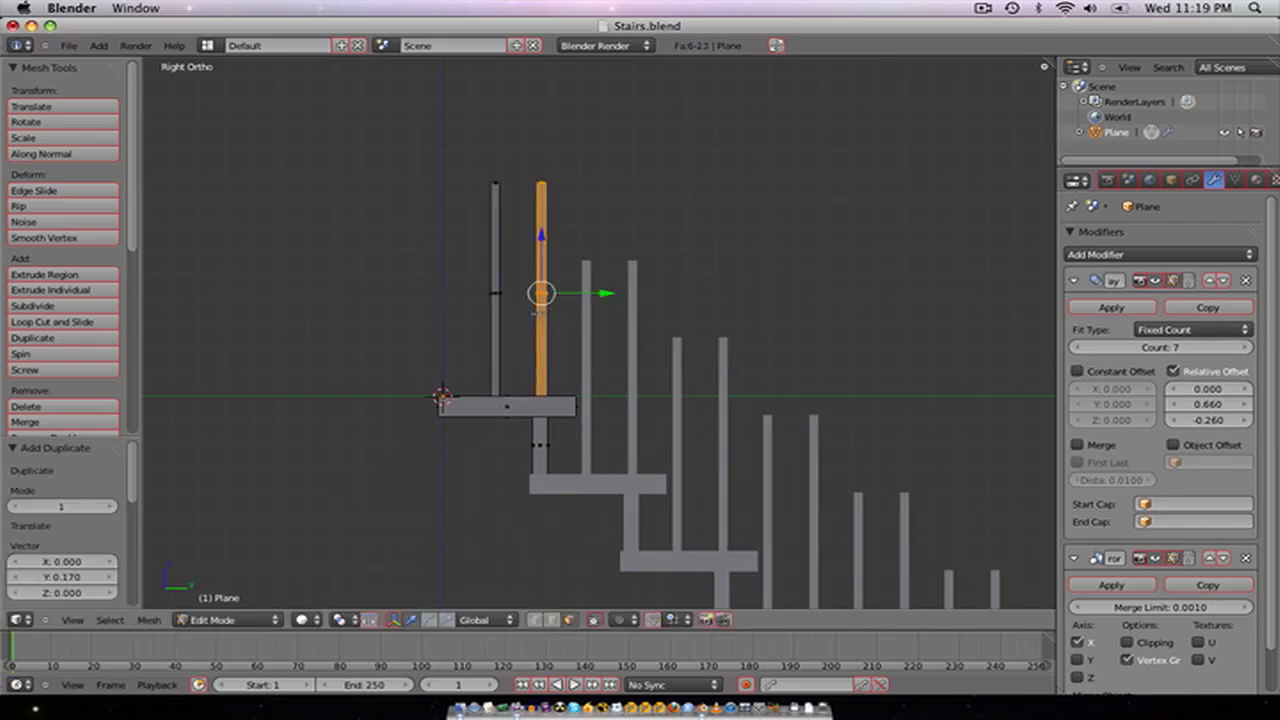
key(a)
Step: Save over the existing file and return to Object Mode to view the staircase in perspective from front and right
middle_drag(538, 313, 658, 416)
key(ctrl+s)
click(627, 358)
key(Tab)
key(KP_5)
scroll(605, 357, down, 4)
key(KP_1)
key(KP_3)
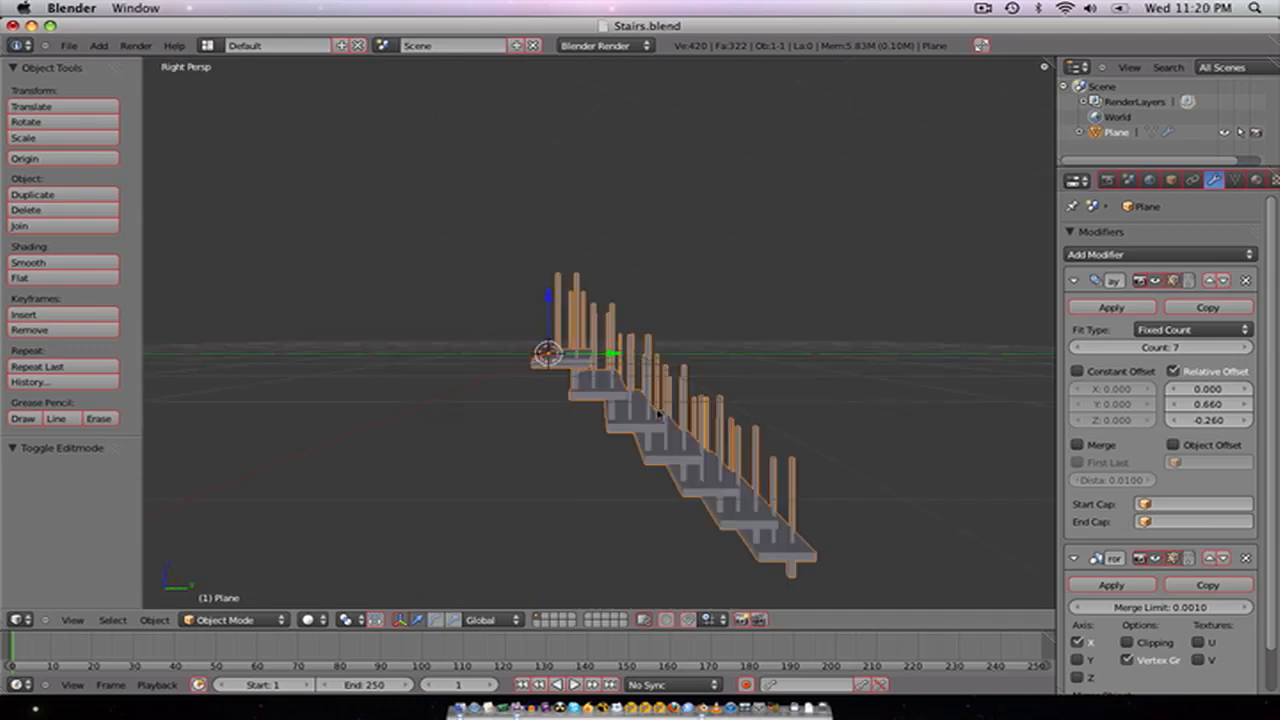
Step: In wireframe right view, raise the top faces of both railing posts about 0.123 along Z
scroll(658, 415, up, 2)
key(KP_5)
scroll(614, 394, up, 5)
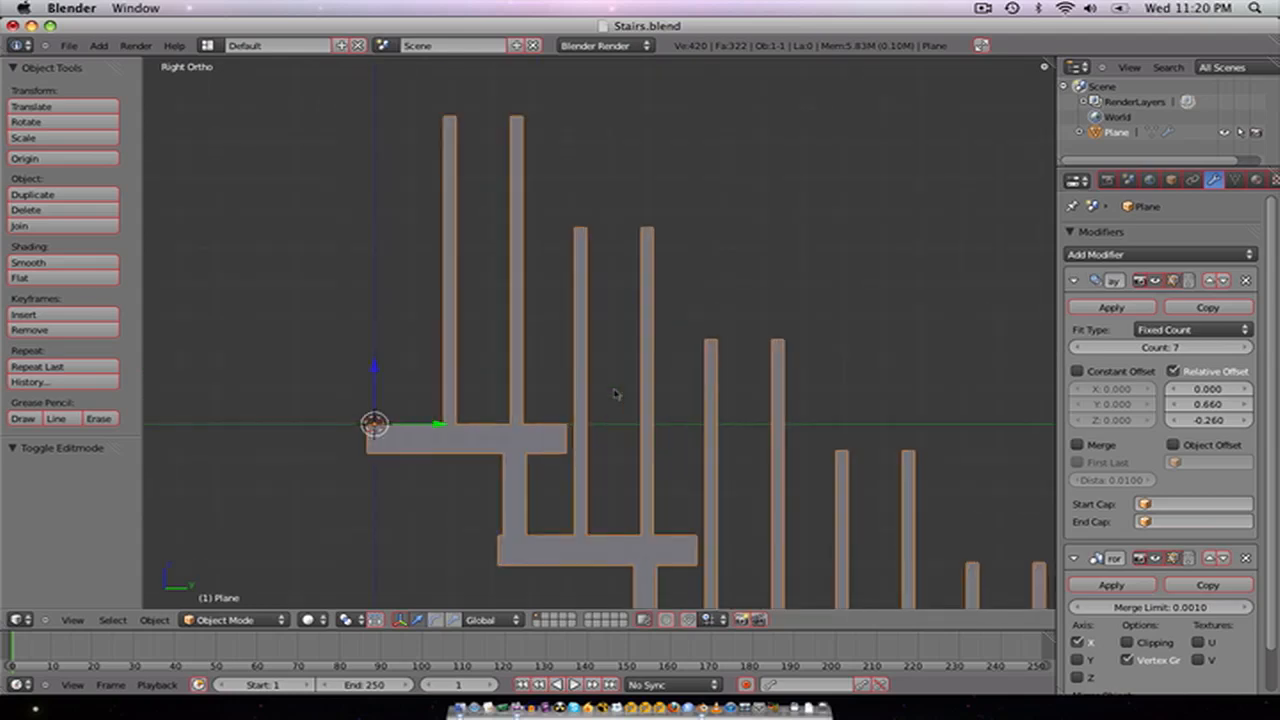
scroll(614, 394, down, 2)
key(Tab)
key(z)
scroll(514, 214, up, 2)
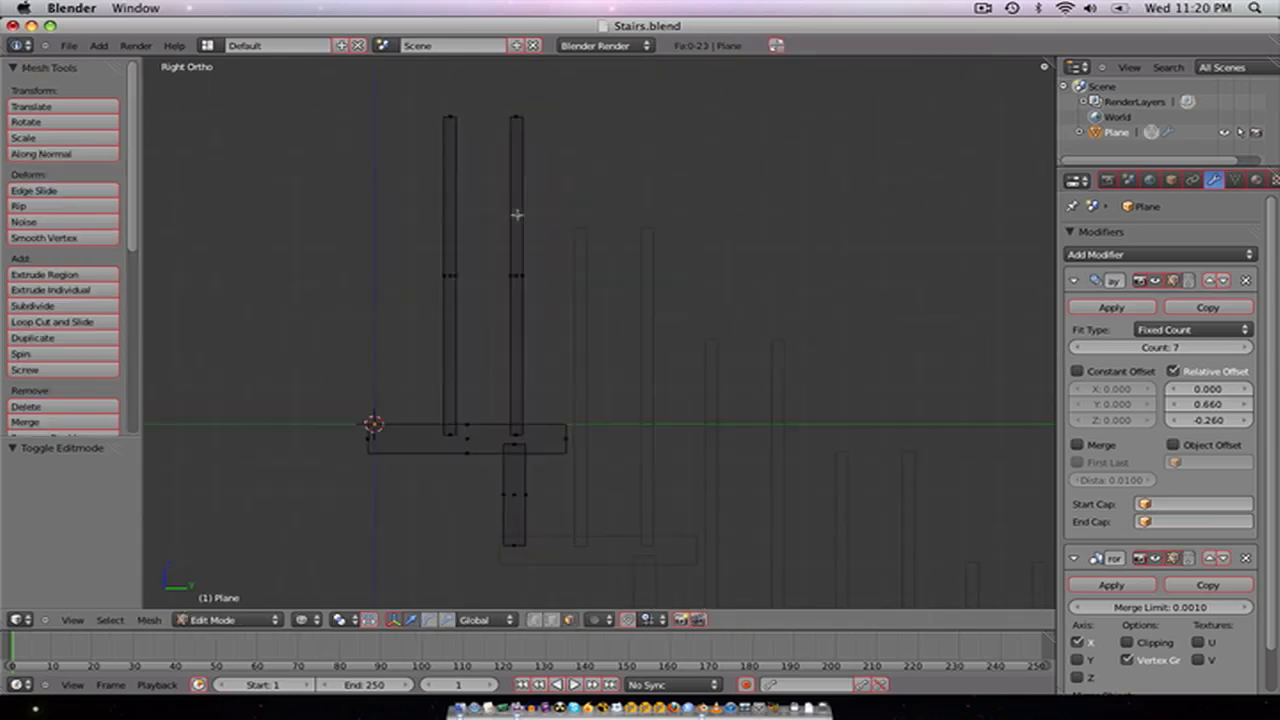
scroll(491, 220, up, 1)
scroll(503, 233, down, 1)
shift+middle_drag(503, 233, 613, 312)
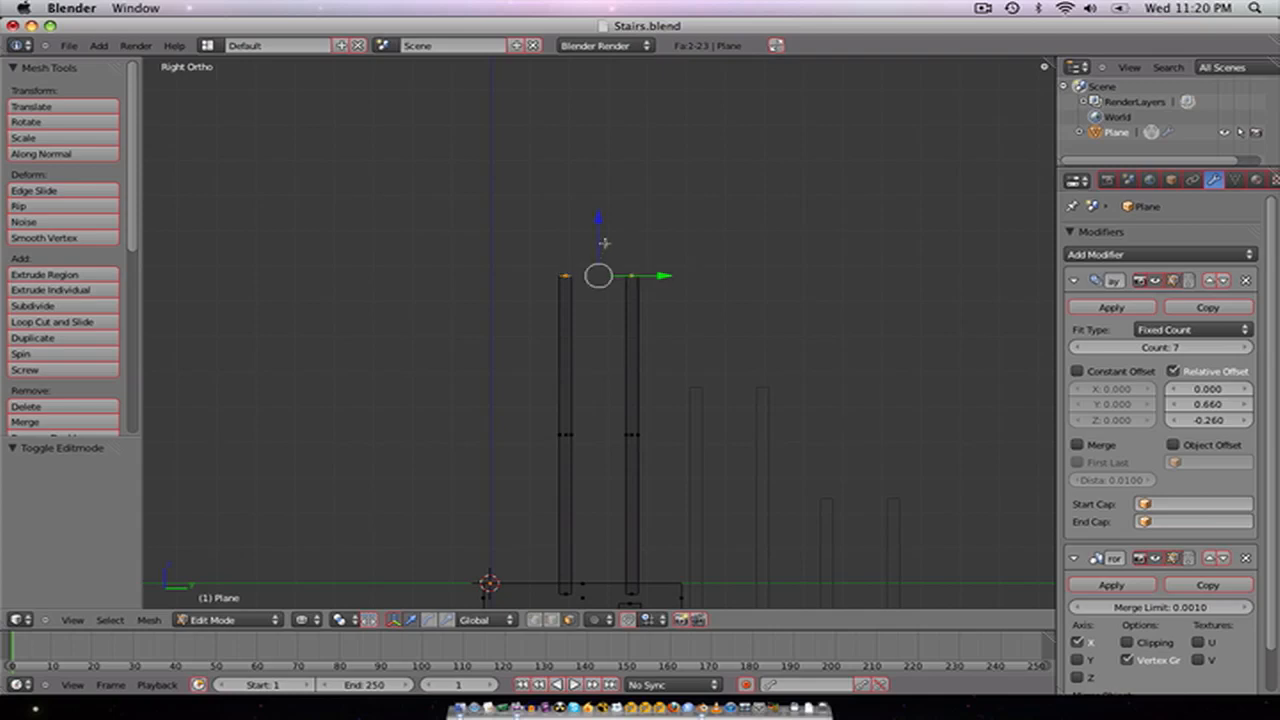
drag(604, 242, 603, 200)
Step: Deselect the faces and view the whole staircase shaded in Object Mode from an angle
scroll(731, 306, down, 1)
shift+middle_drag(742, 356, 698, 293)
scroll(735, 370, down, 4)
shift+middle_drag(729, 405, 636, 307)
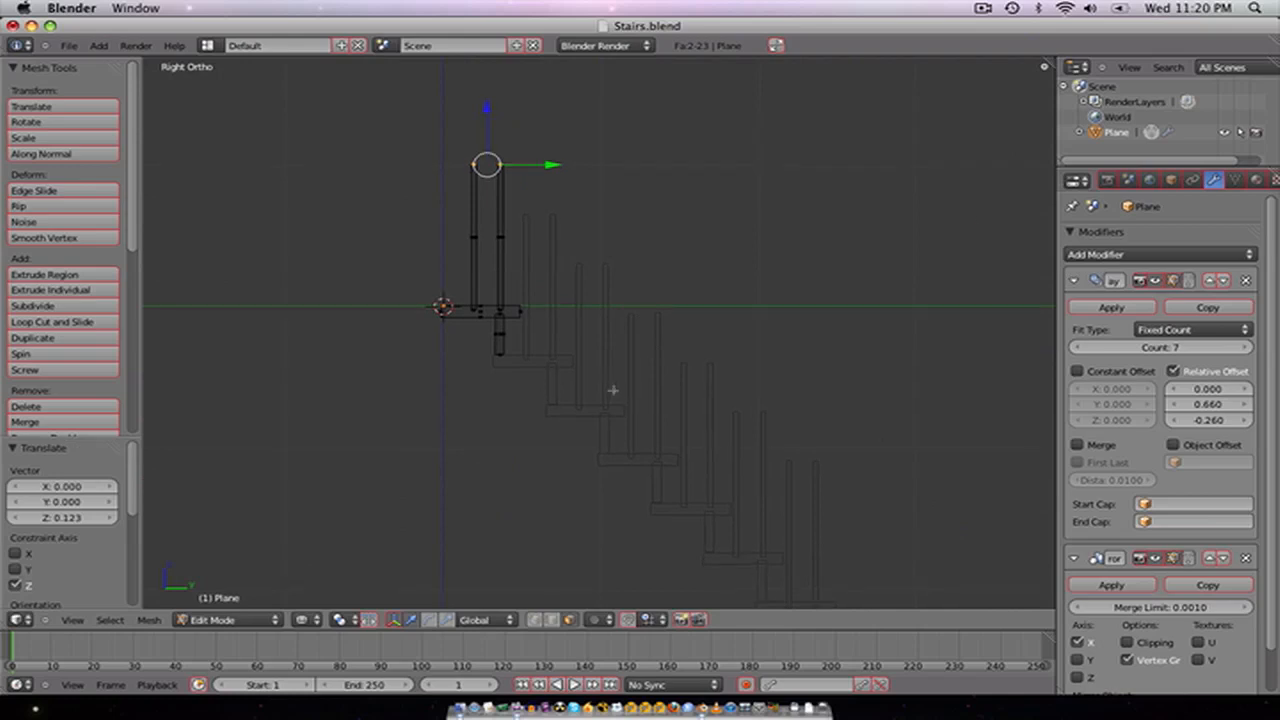
shift+middle_drag(614, 388, 686, 346)
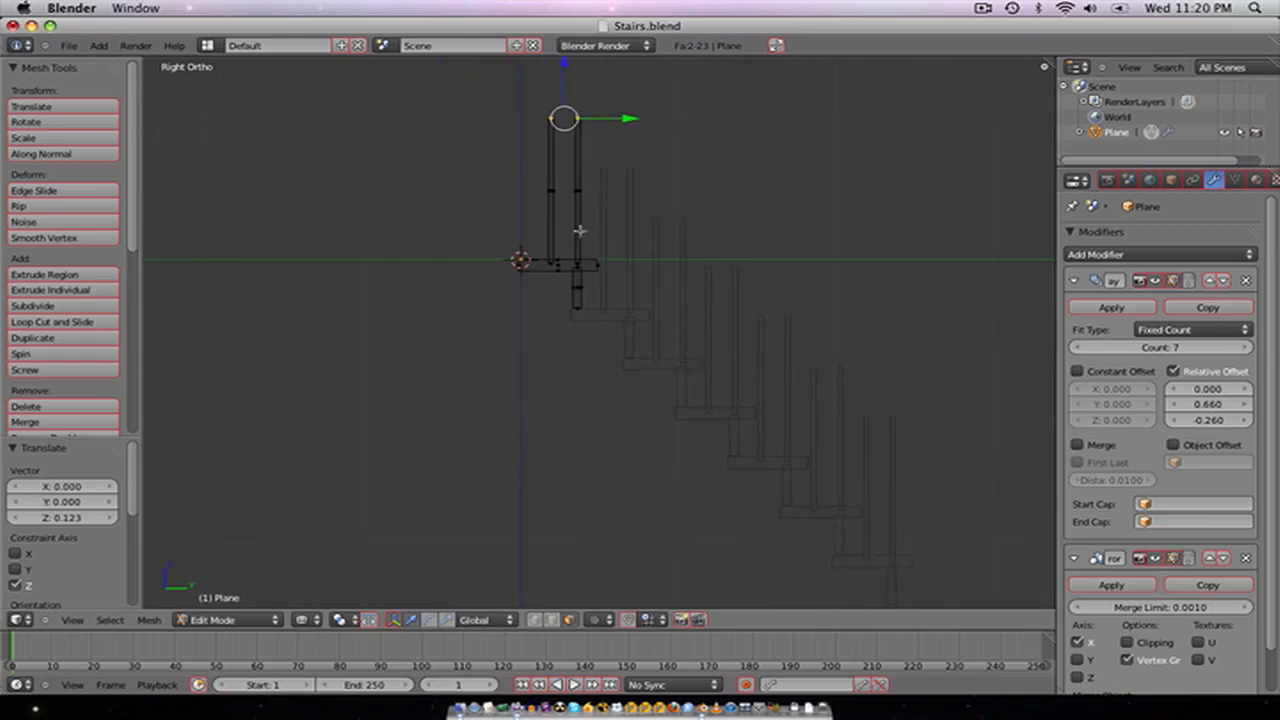
key(a)
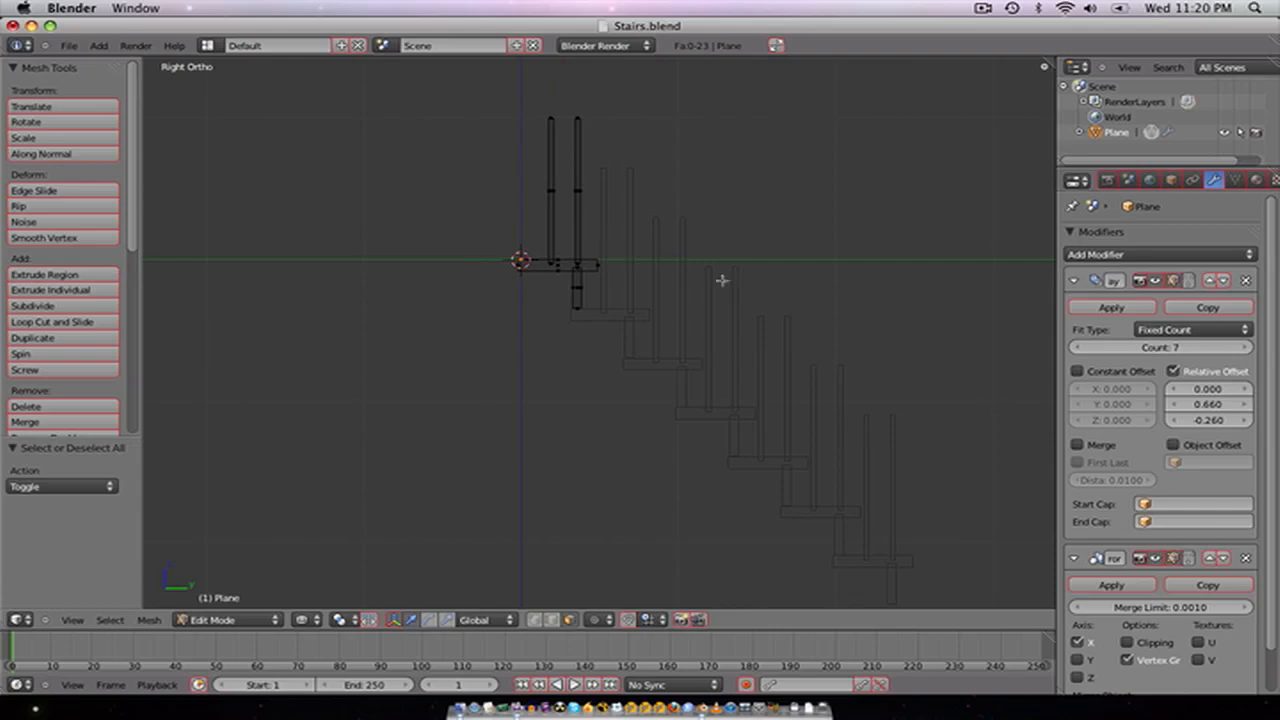
scroll(732, 294, down, 2)
mouse_move(732, 300)
middle_down()
mouse_move(708, 320)
mouse_move(704, 398)
mouse_move(776, 336)
middle_up()
key(Tab)
key(z)
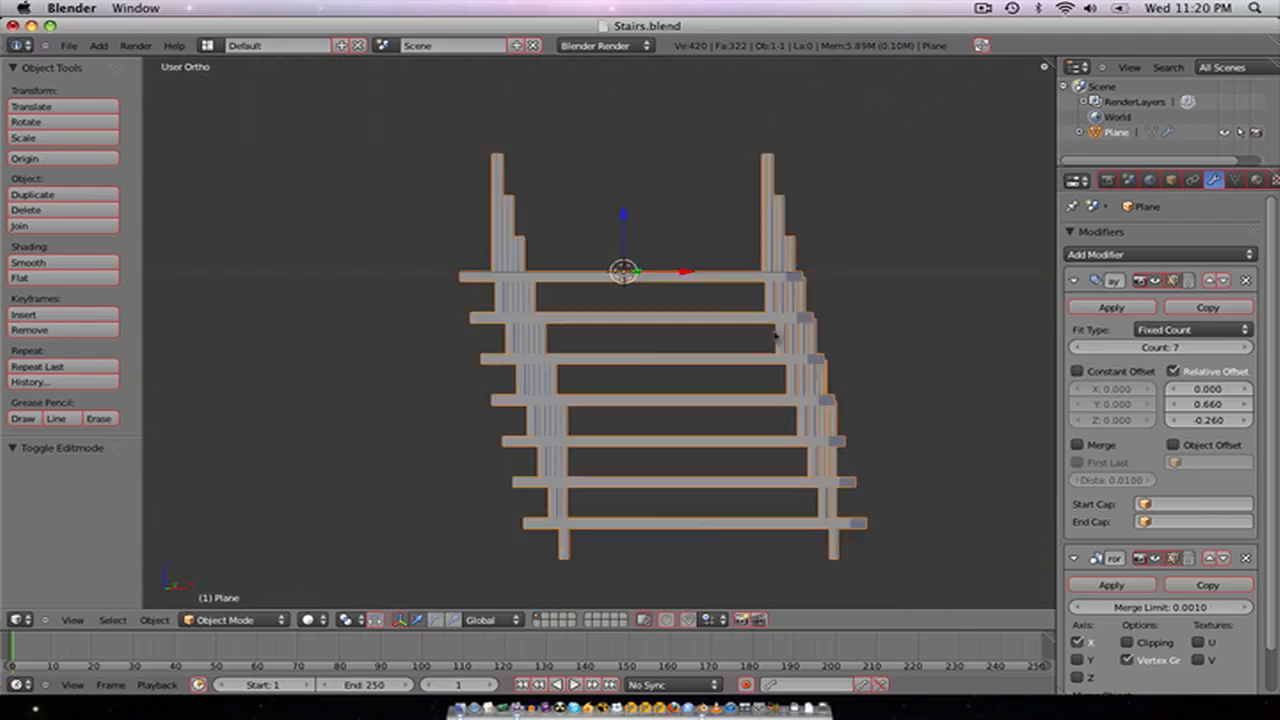
Step: Reopen the mesh for editing in right view, framed on the uppermost step and its posts
key(KP_3)
scroll(600, 330, up, 4)
shift+middle_drag(532, 157, 652, 320)
key(Tab)
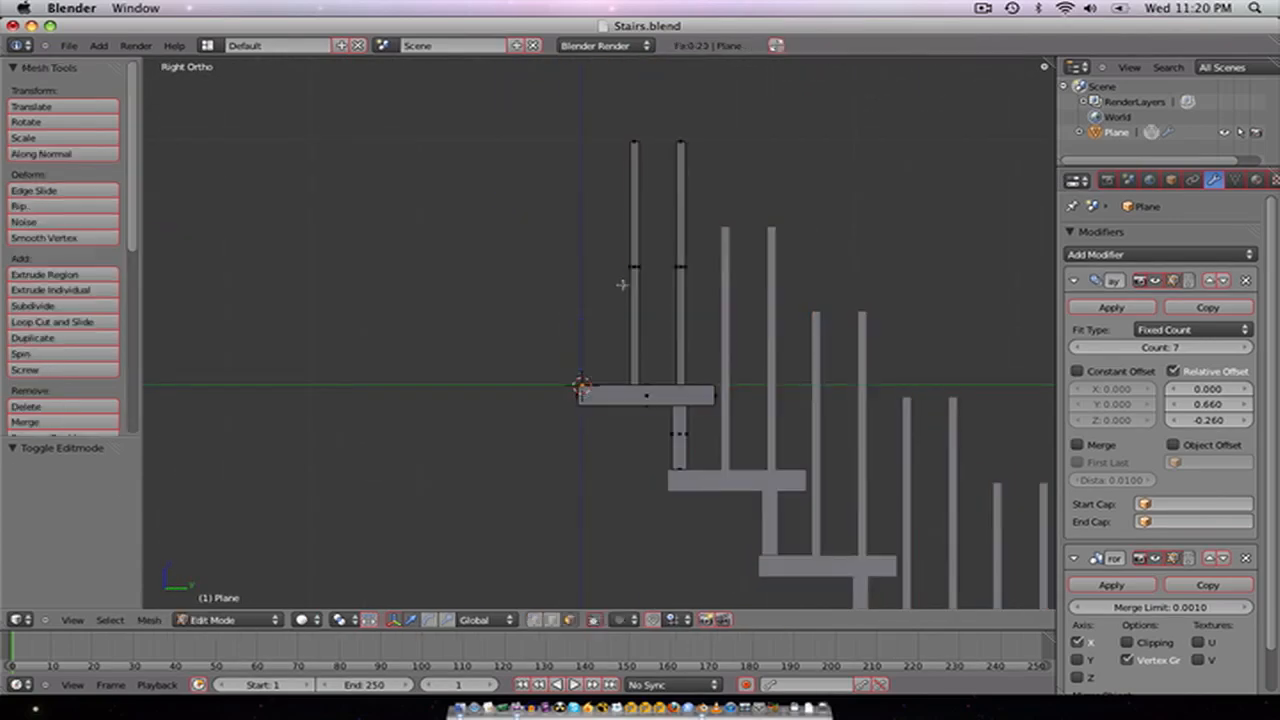
key(a)
key(a)
key(l)
key(l)
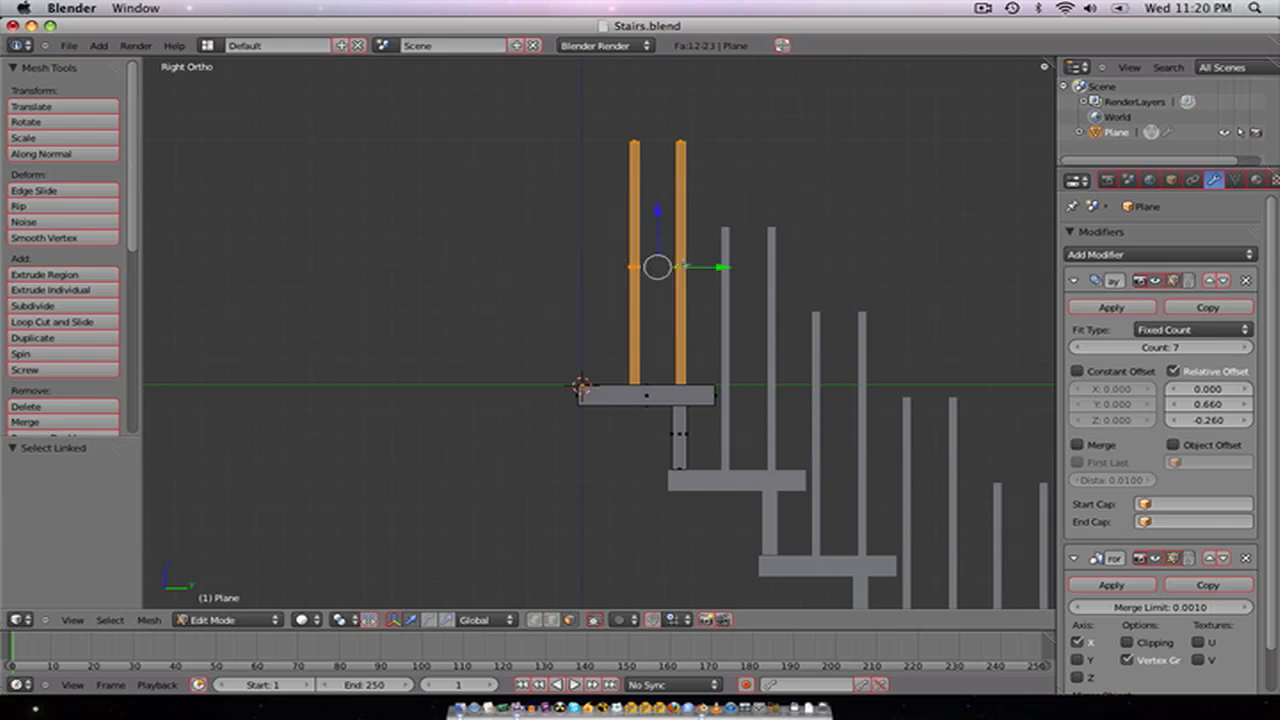
key(a)
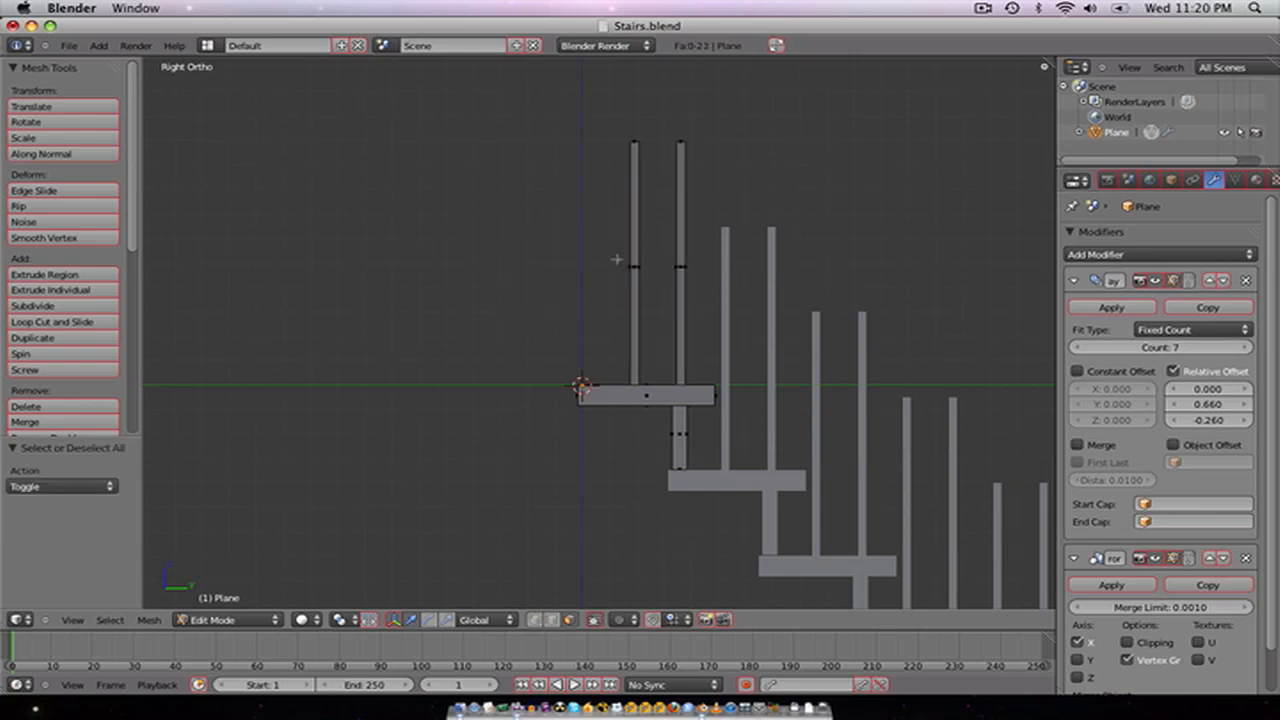
Step: Select both railing posts on the uppermost step and scale them by about 1.475
key(l)
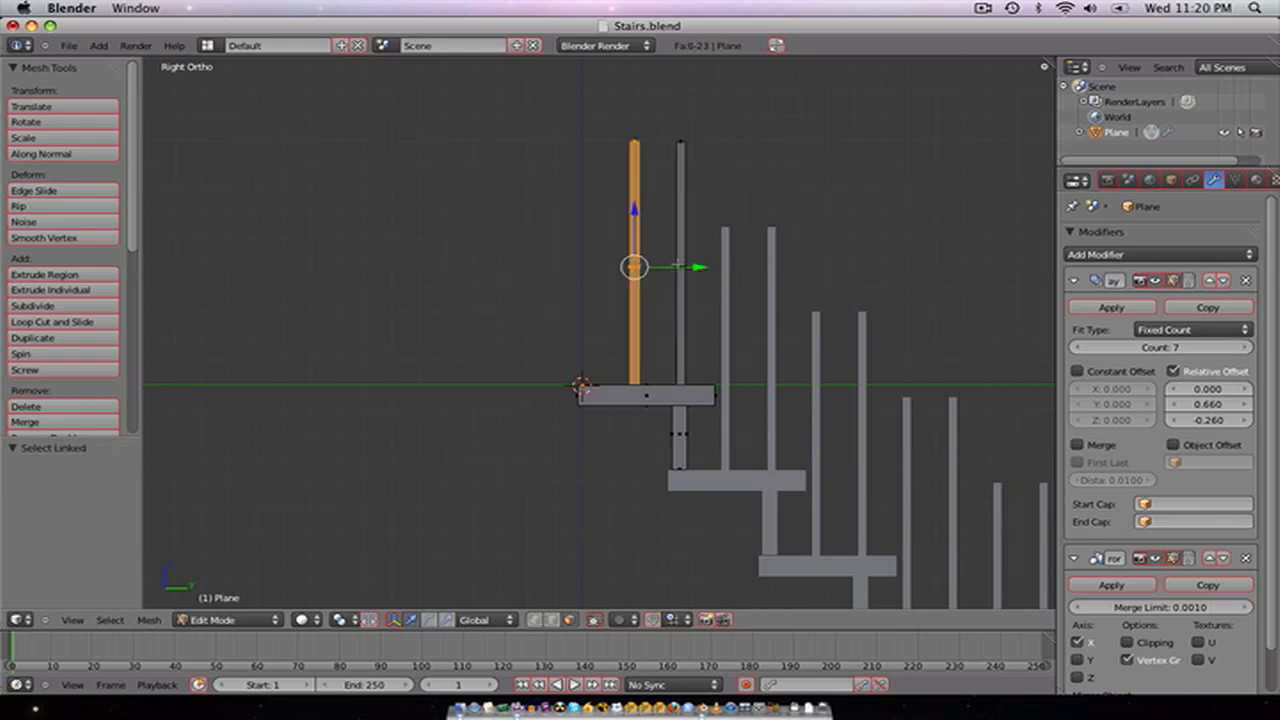
key(l)
key(s)
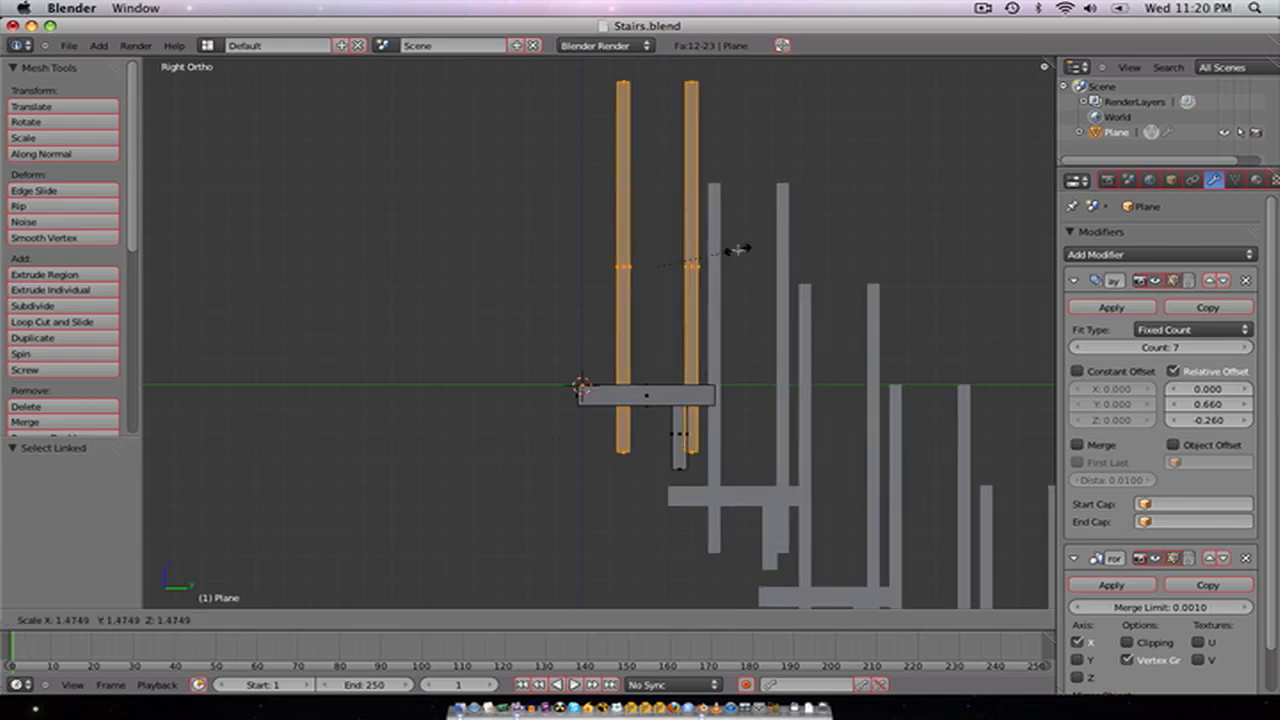
click(738, 249)
Step: Move both posts about 0.242 along Z and about -0.049 along Y
key(g)
key(z)
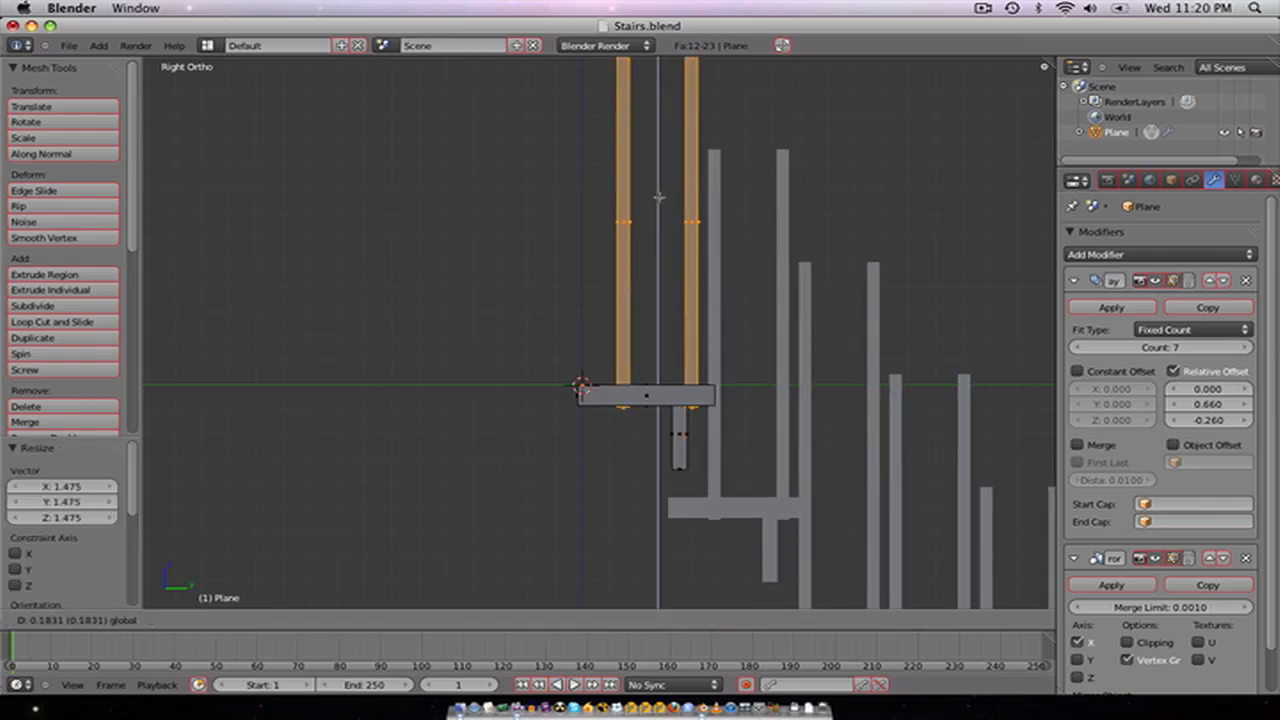
click(658, 184)
key(g)
key(y)
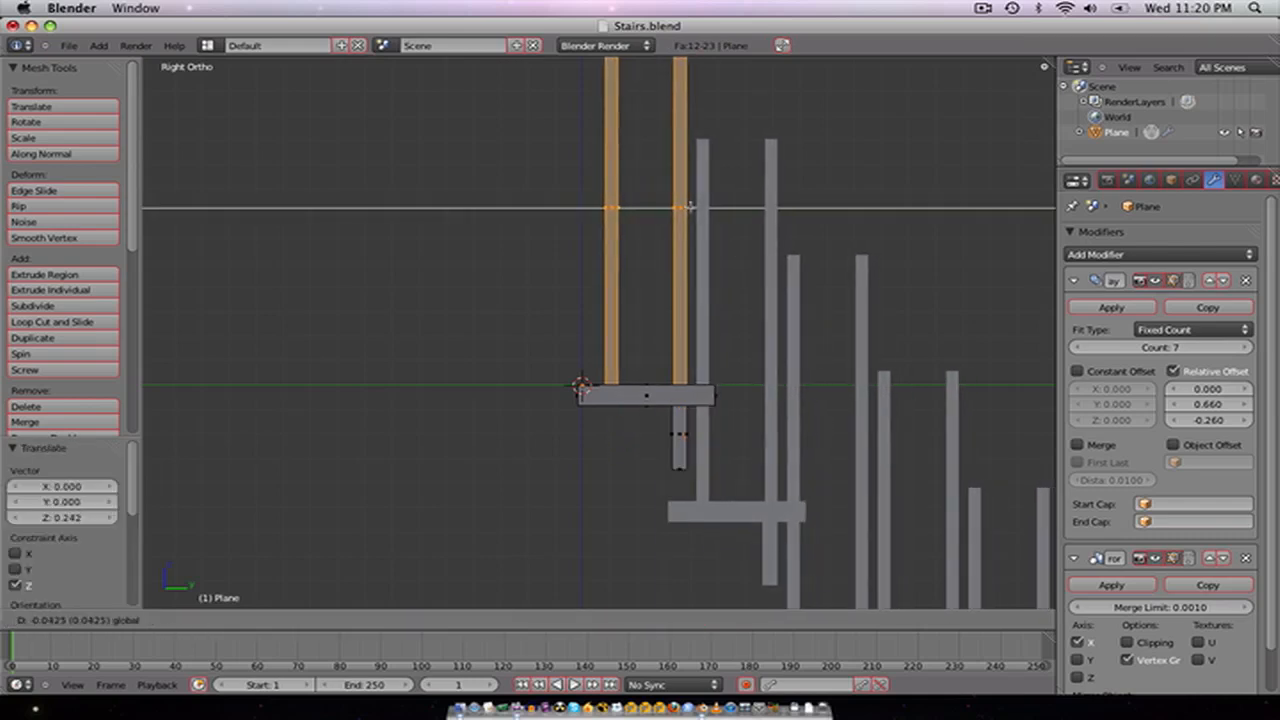
click(670, 306)
Step: Scale both posts by about 0.655 along Z and lower them about 0.265 onto the slab
key(s)
key(z)
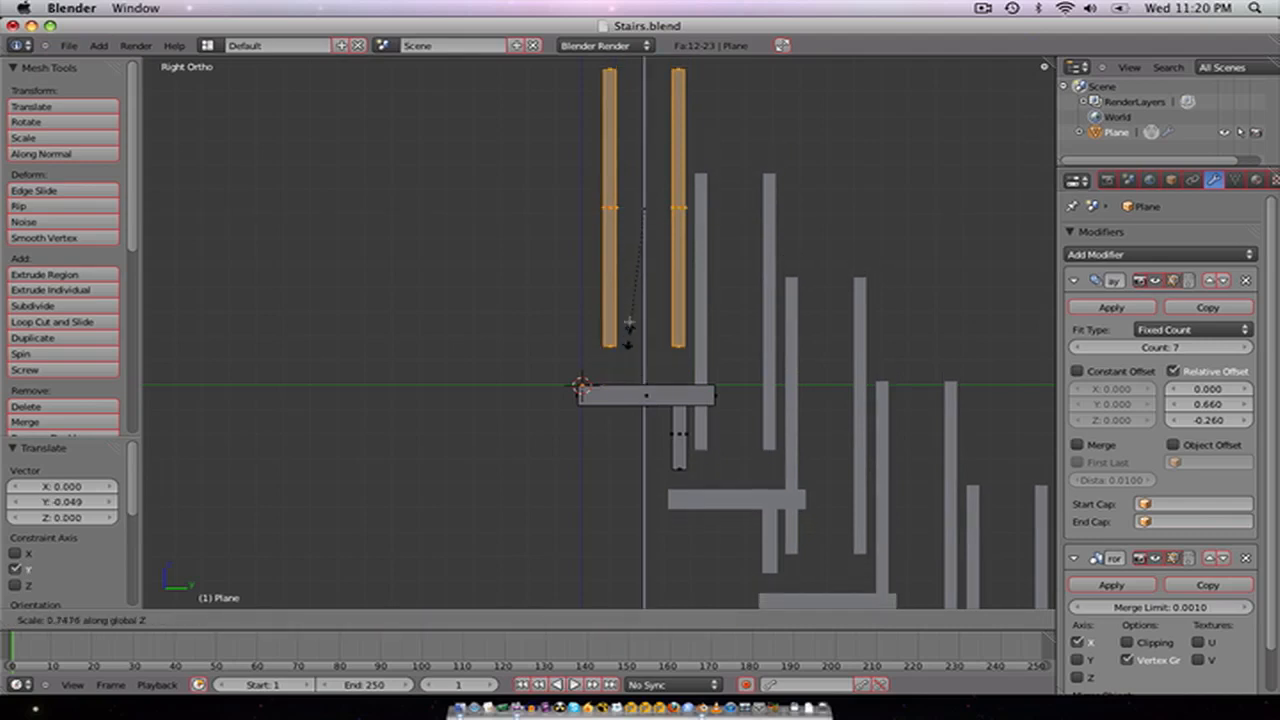
click(634, 172)
key(g)
key(z)
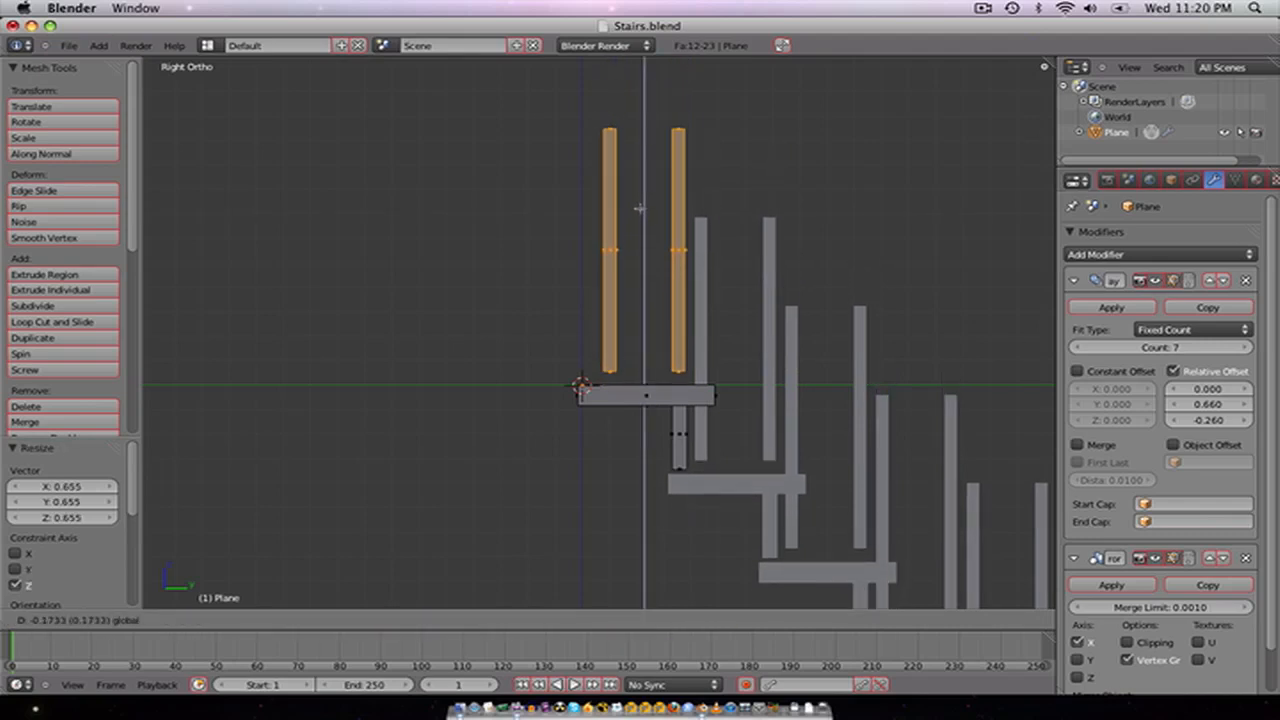
click(667, 228)
Step: Shift both posts about 0.118 along X toward the slab's outer edge, using a wireframe top view
scroll(668, 228, down, 1)
shift+middle_drag(669, 229, 611, 297)
scroll(611, 297, down, 3)
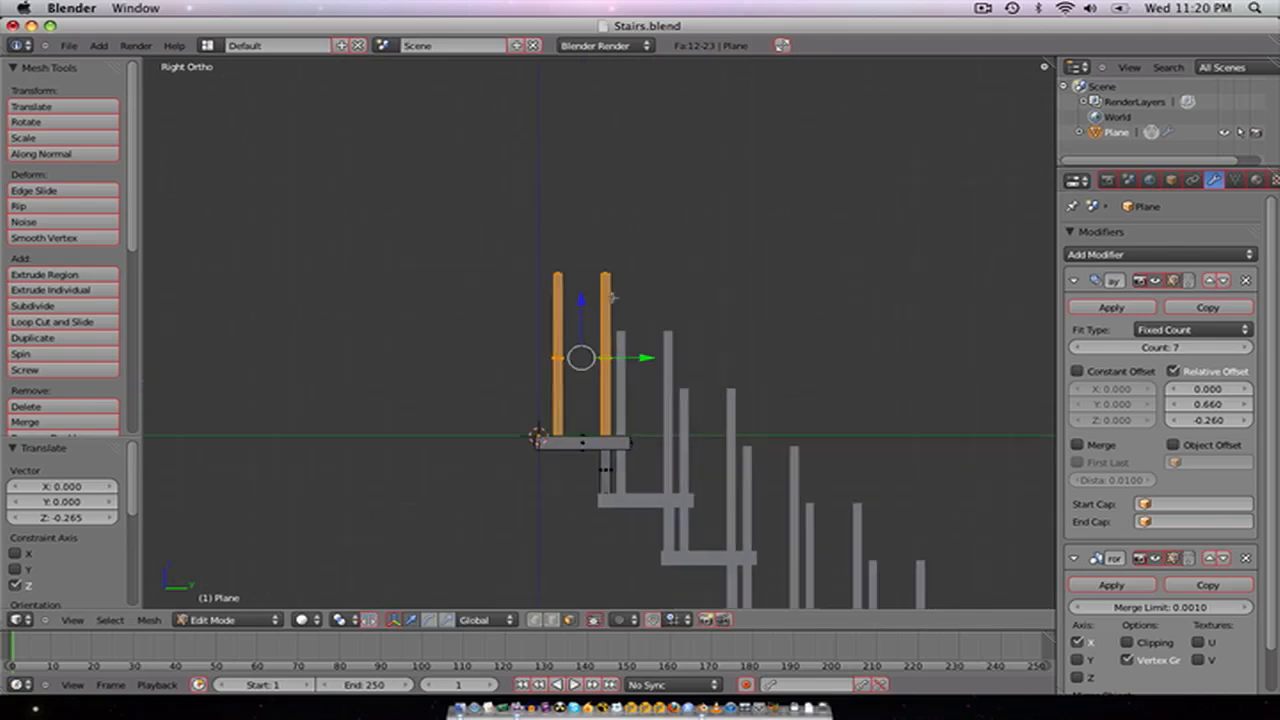
middle_drag(627, 234, 617, 277)
key(KP_7)
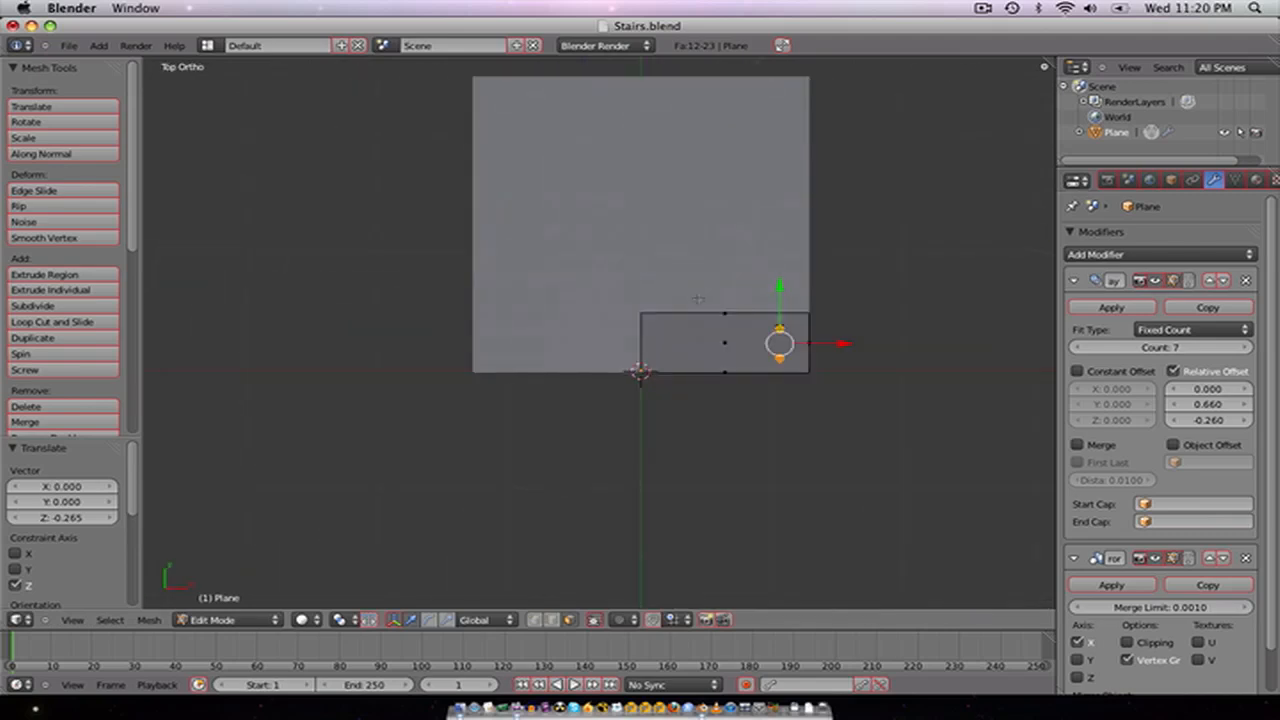
scroll(697, 298, up, 3)
key(z)
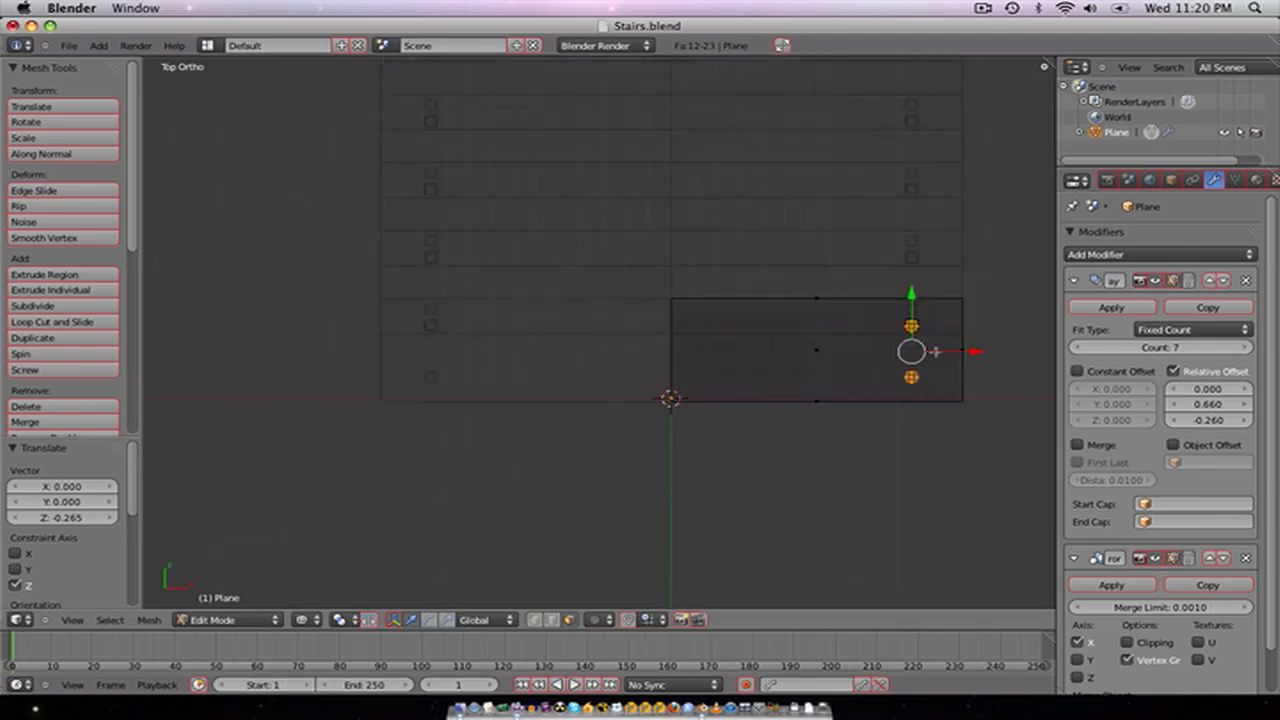
drag(935, 351, 962, 351)
key(z)
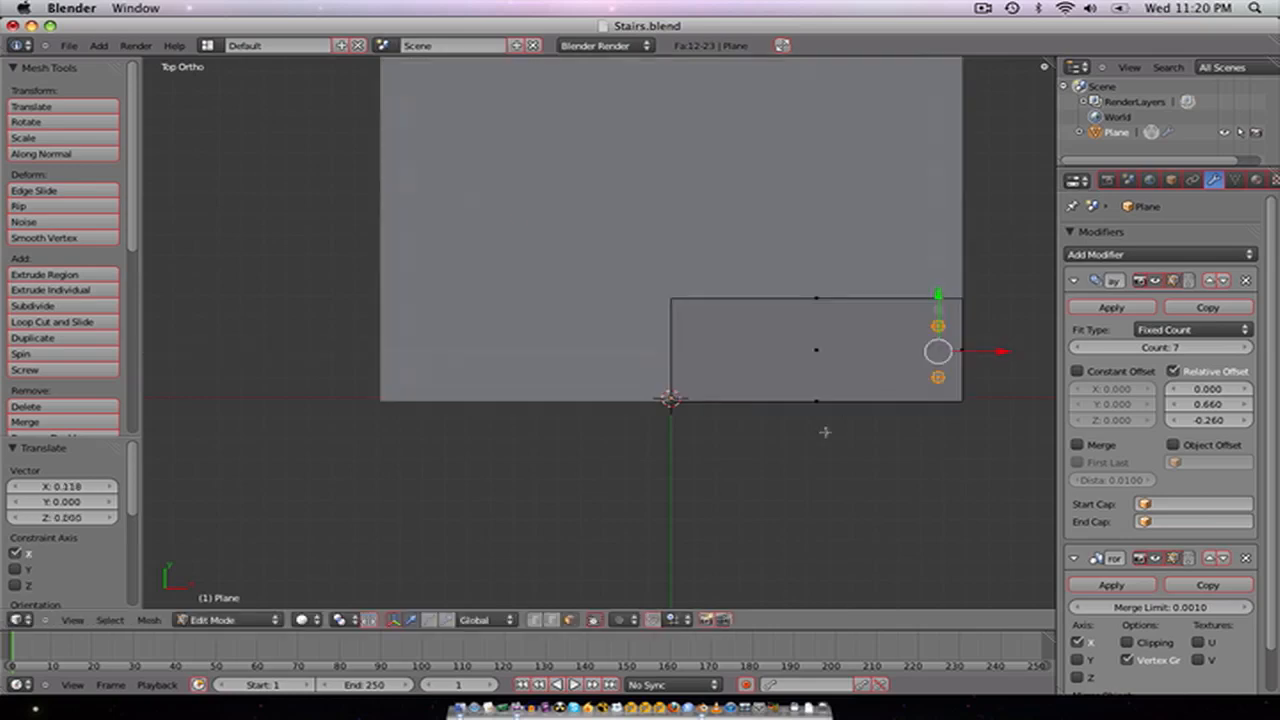
Step: Return to Object Mode and save over the existing Stairs.blend file
middle_drag(826, 431, 706, 391)
key(Tab)
key(ctrl+s)
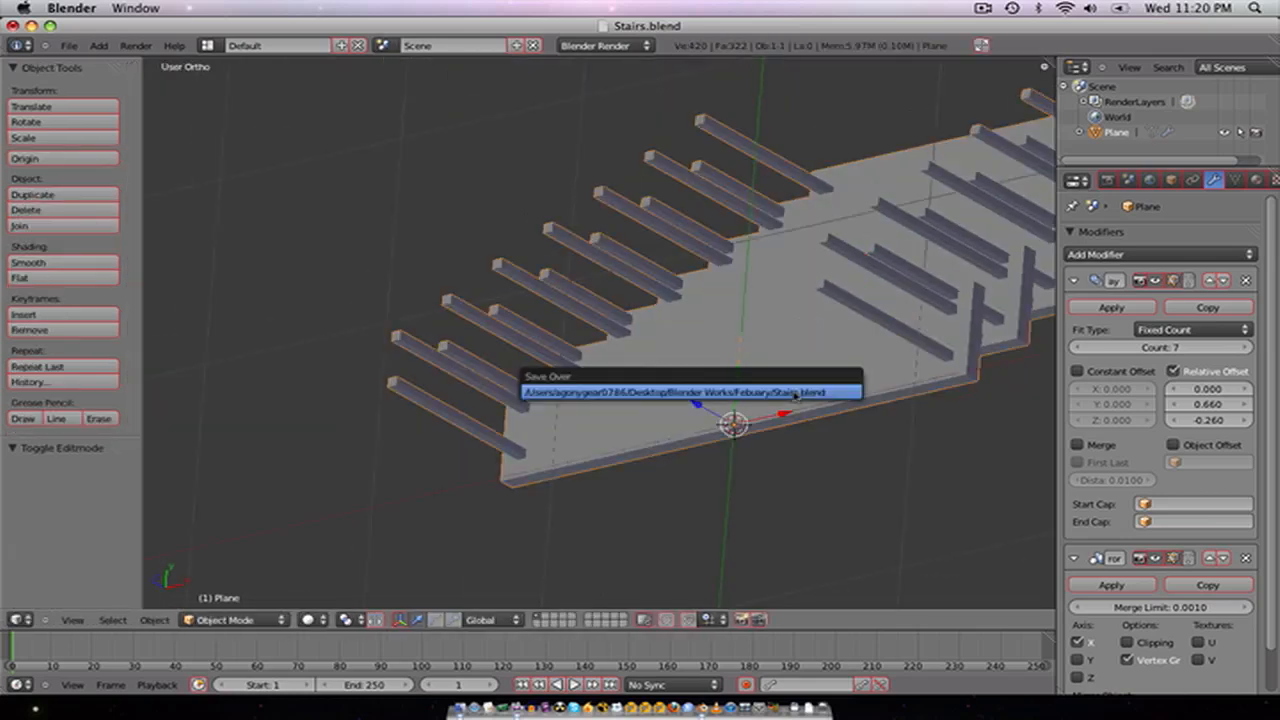
key(Return)
Step: Examine the whole staircase in perspective and in orthographic right view to check the post spacing
key(KP_3)
middle_drag(768, 409, 551, 433)
key(KP_5)
scroll(628, 455, up, 5)
key(KP_3)
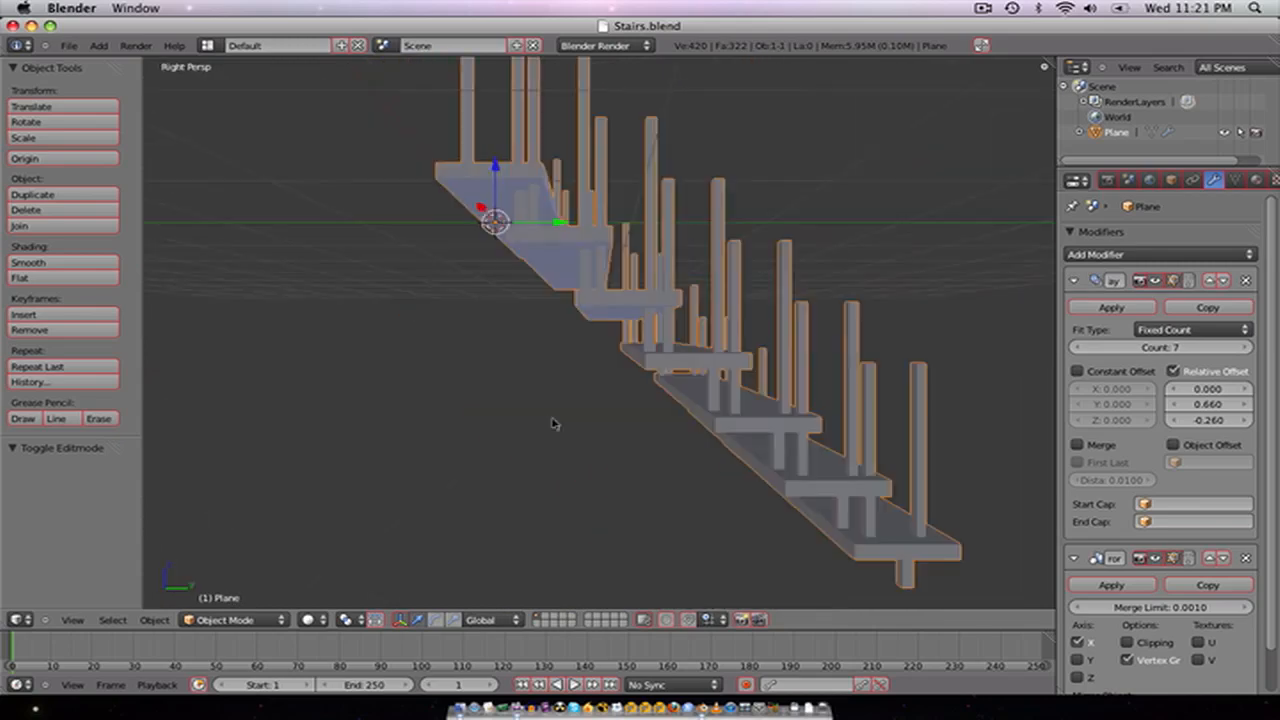
key(KP_5)
shift+middle_drag(587, 343, 549, 412)
scroll(608, 450, up, 1)
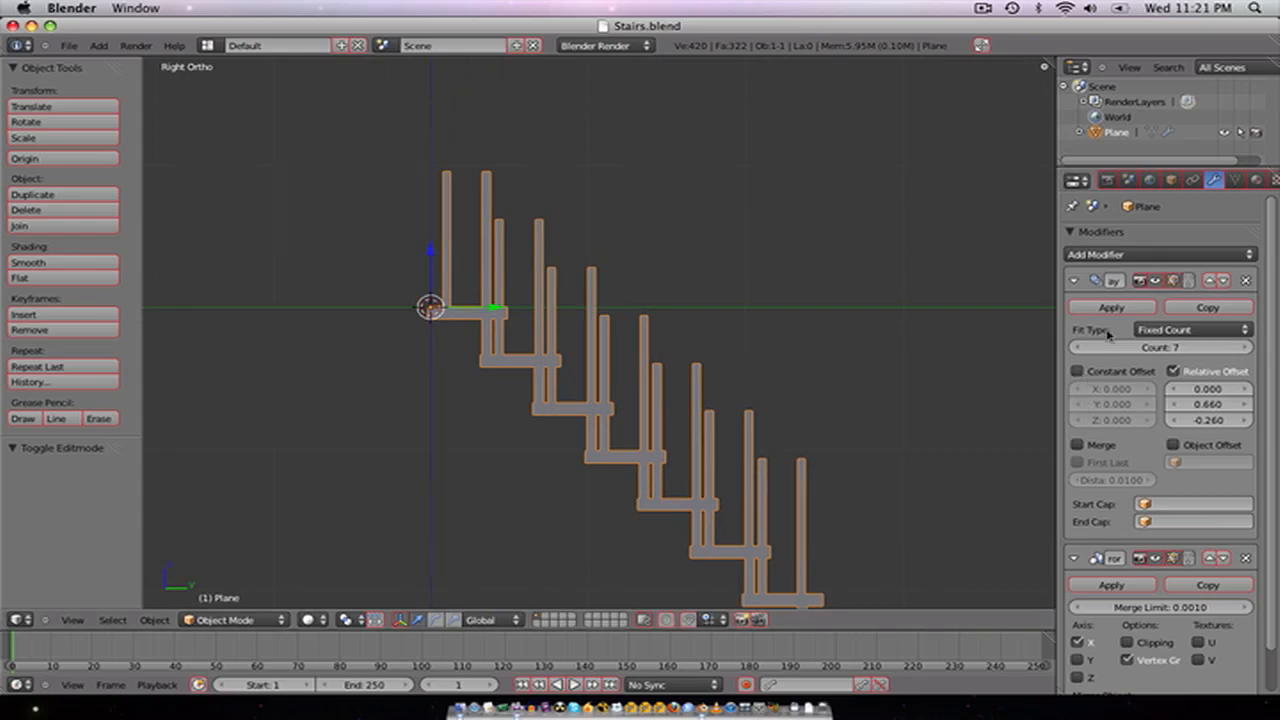
scroll(763, 416, down, 1)
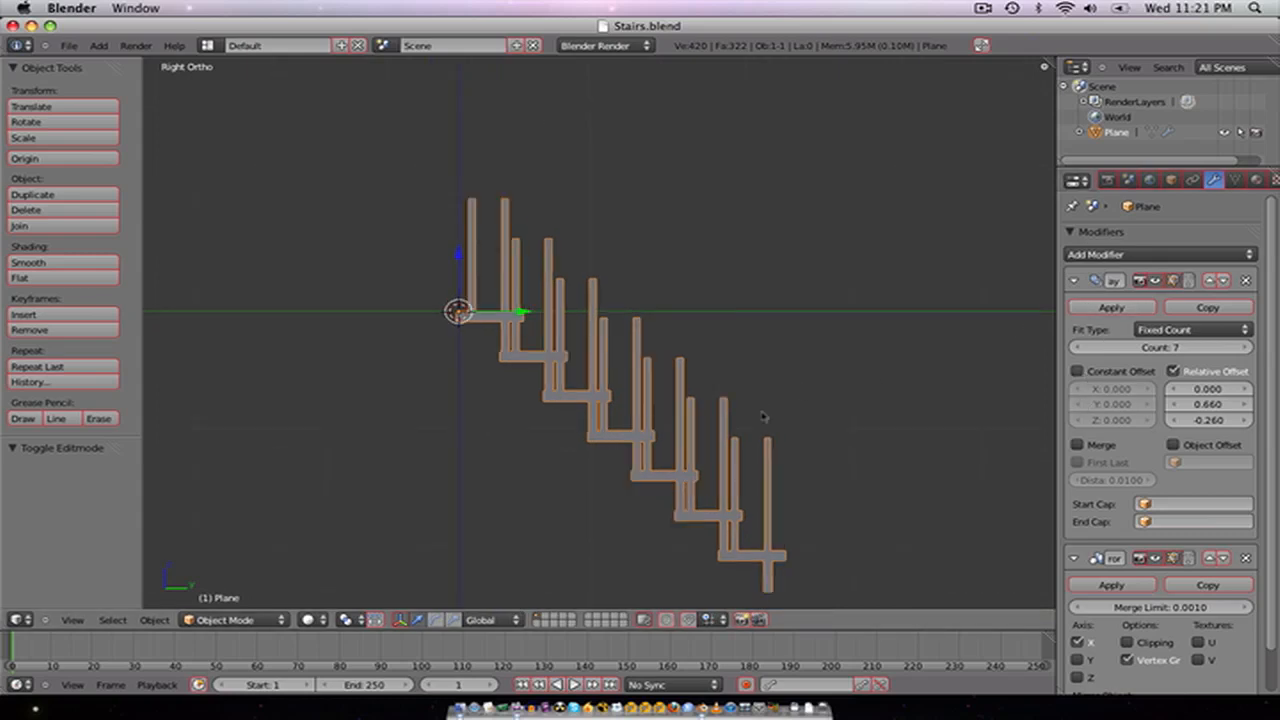
Step: Apply the Array modifier and reopen the mesh for editing with all posts deselected
click(1111, 307)
scroll(698, 337, up, 2)
key(Tab)
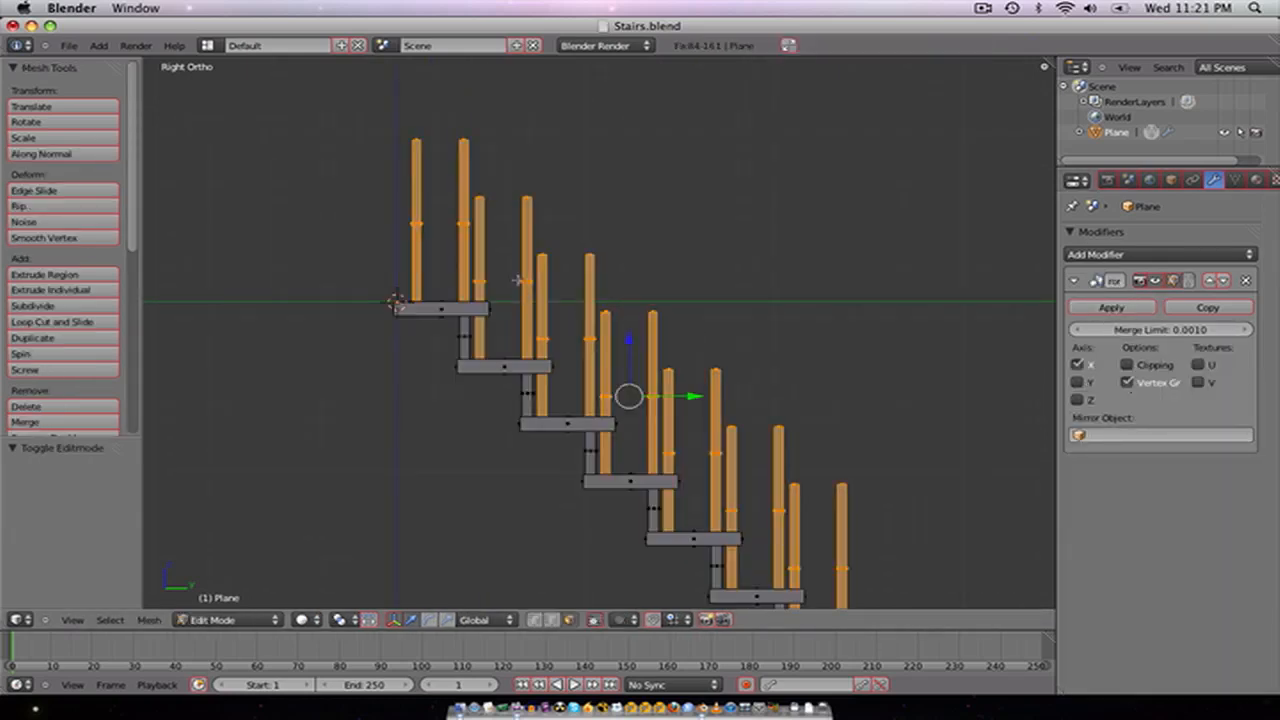
key(shift+l)
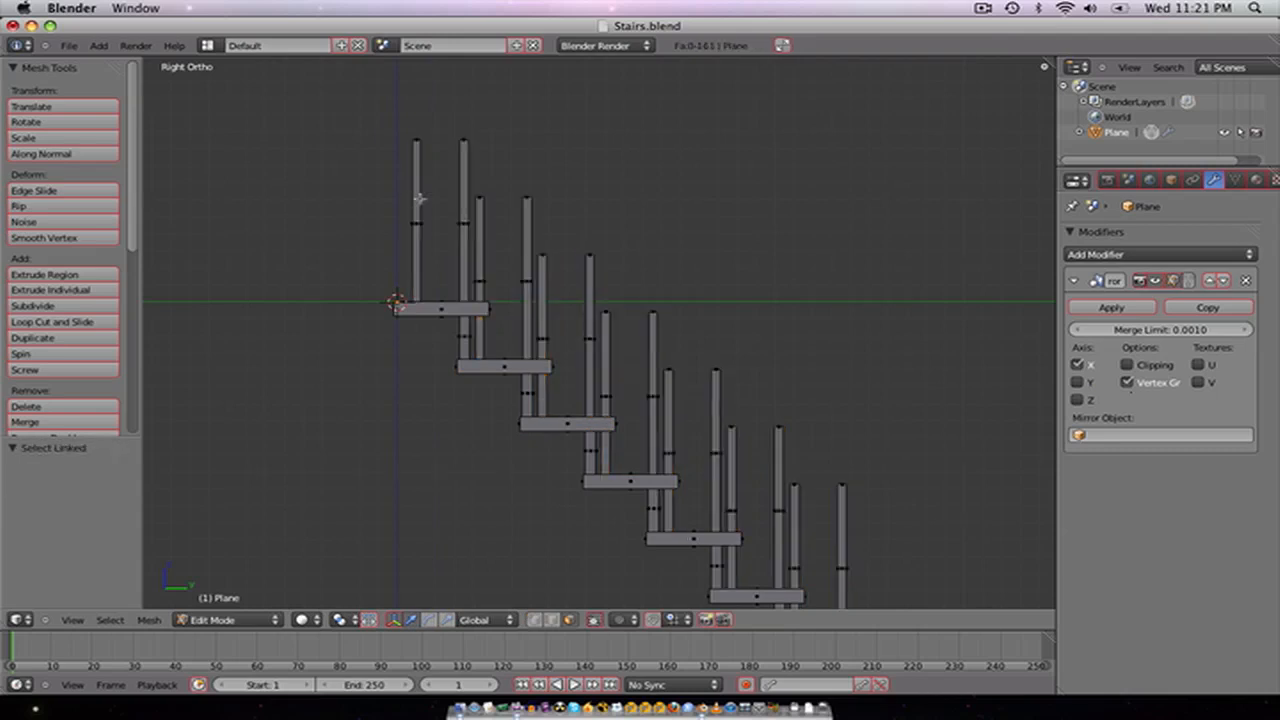
Step: Duplicate the first post of the uppermost step in place and rotate the copy 90° about X
key(l)
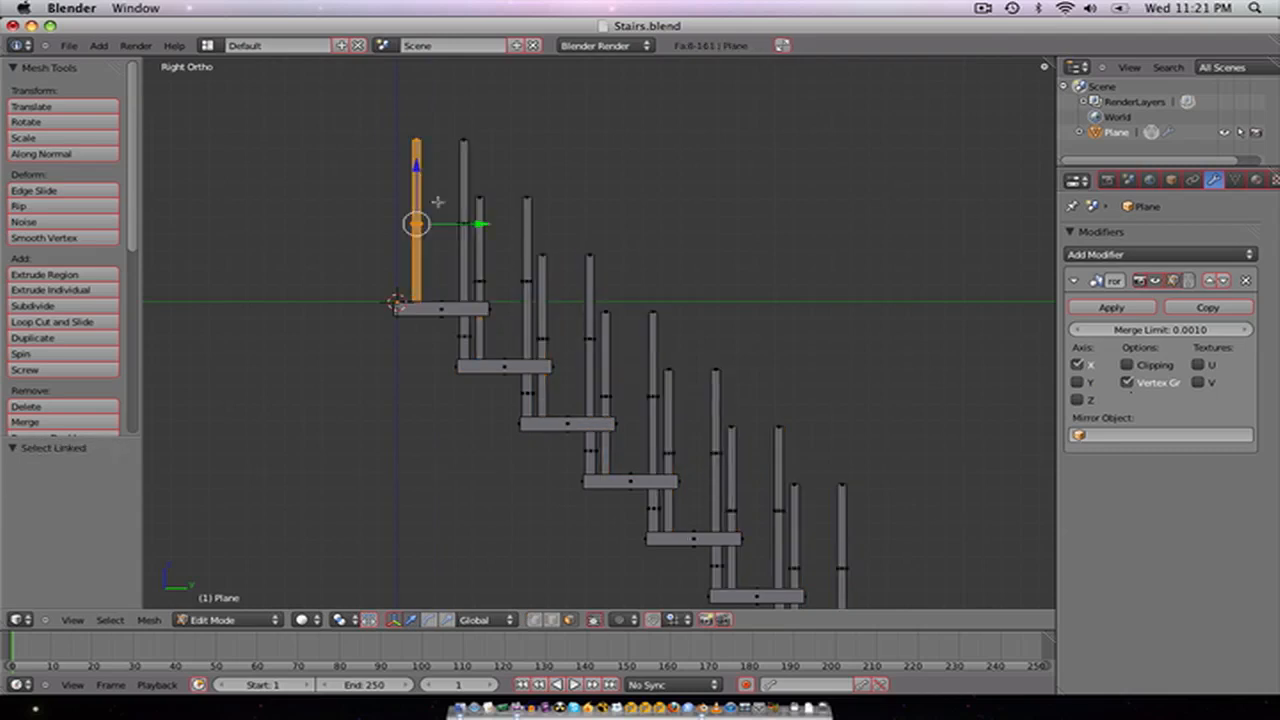
key(shift+d)
key(r)
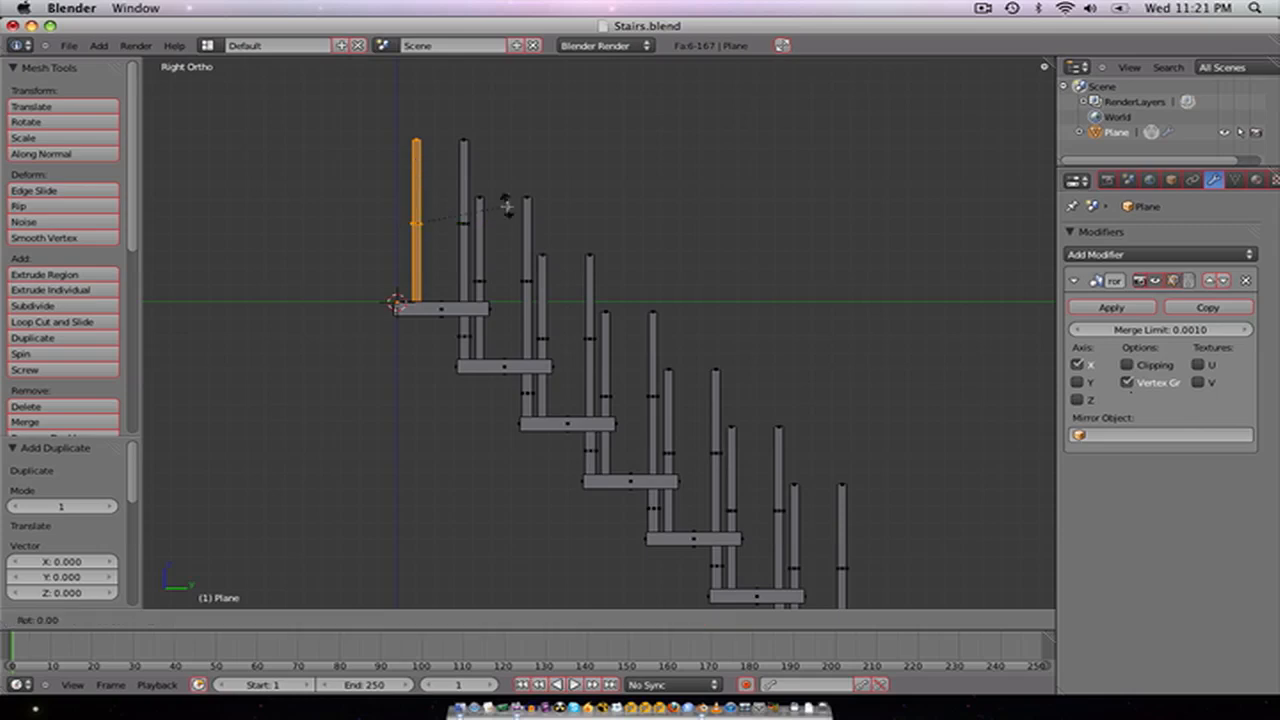
key(x)
key(9)
key(0)
key(Return)
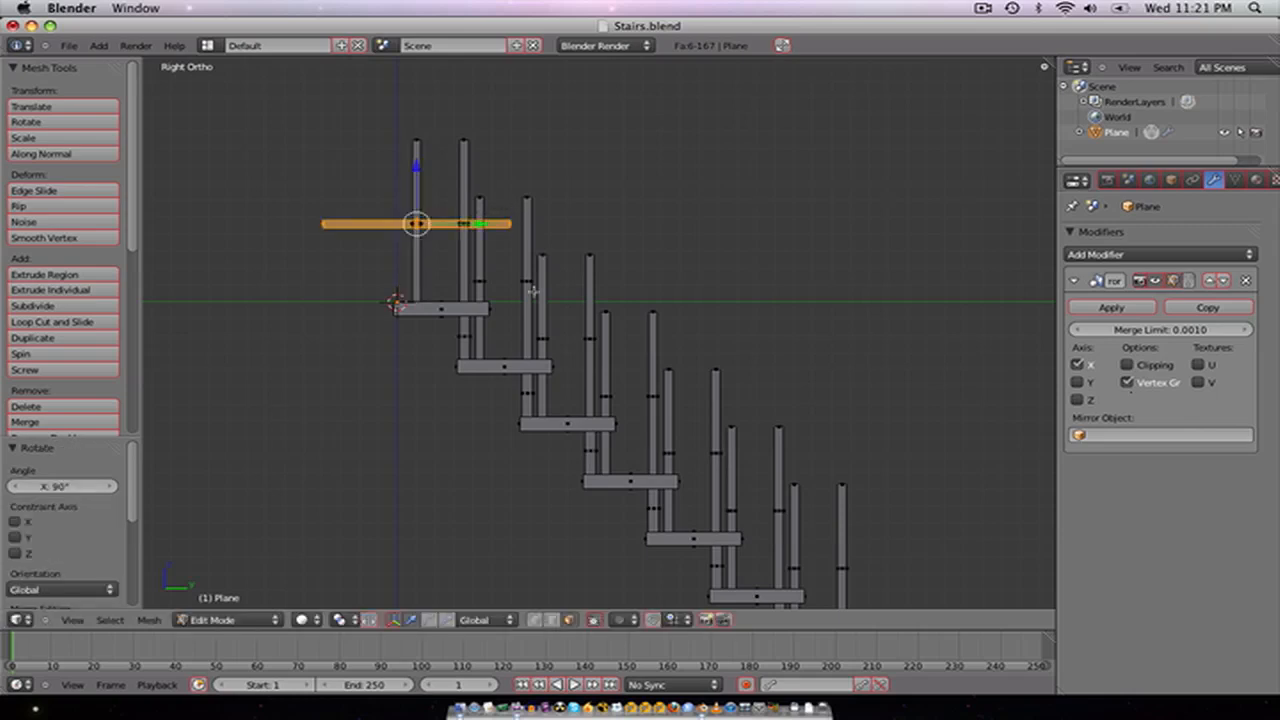
Step: Stretch the horizontal copy by about 4.235 along Y and move it about 1.18 in Y and -0.594 in Z
scroll(533, 291, down, 3)
key(s)
key(y)
click(640, 333)
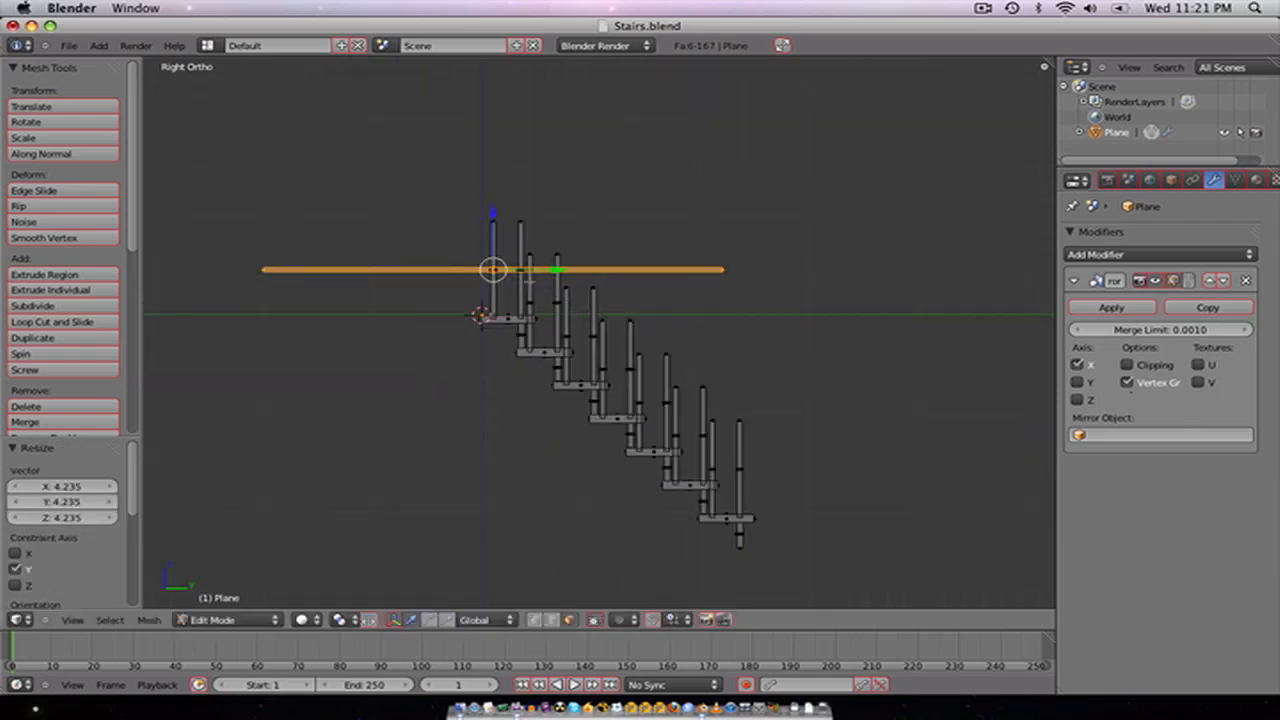
key(g)
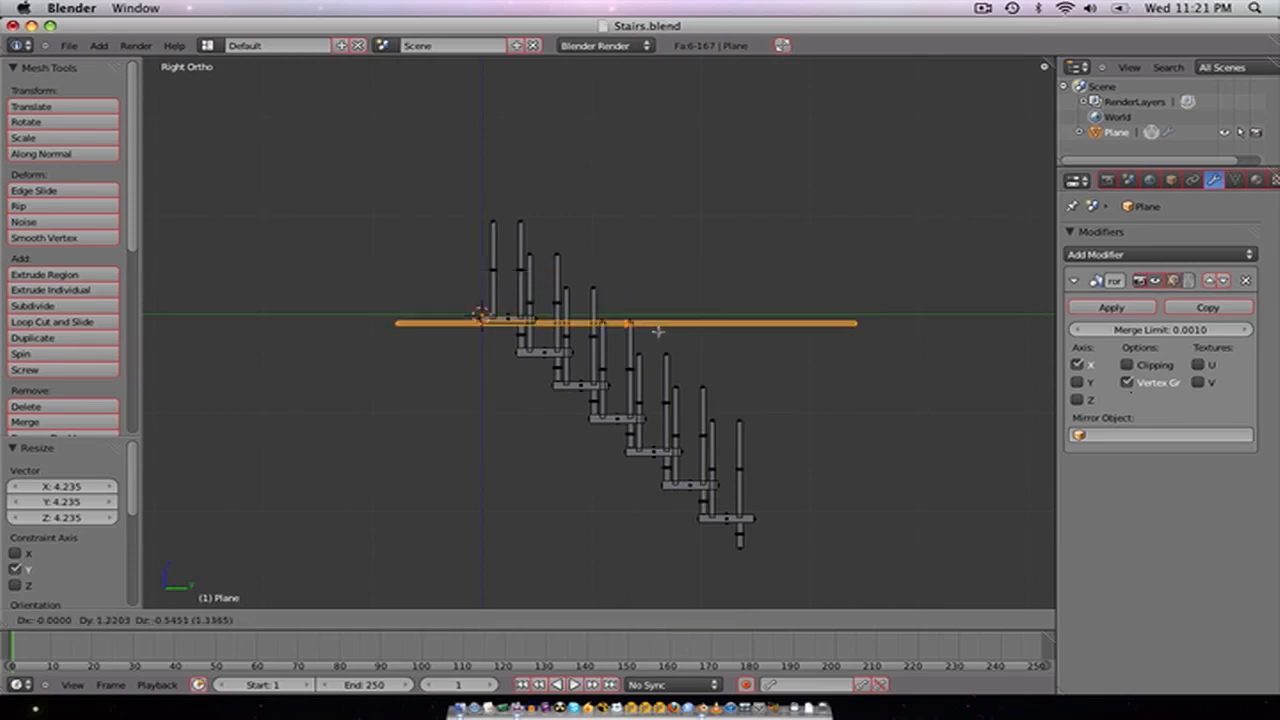
click(655, 334)
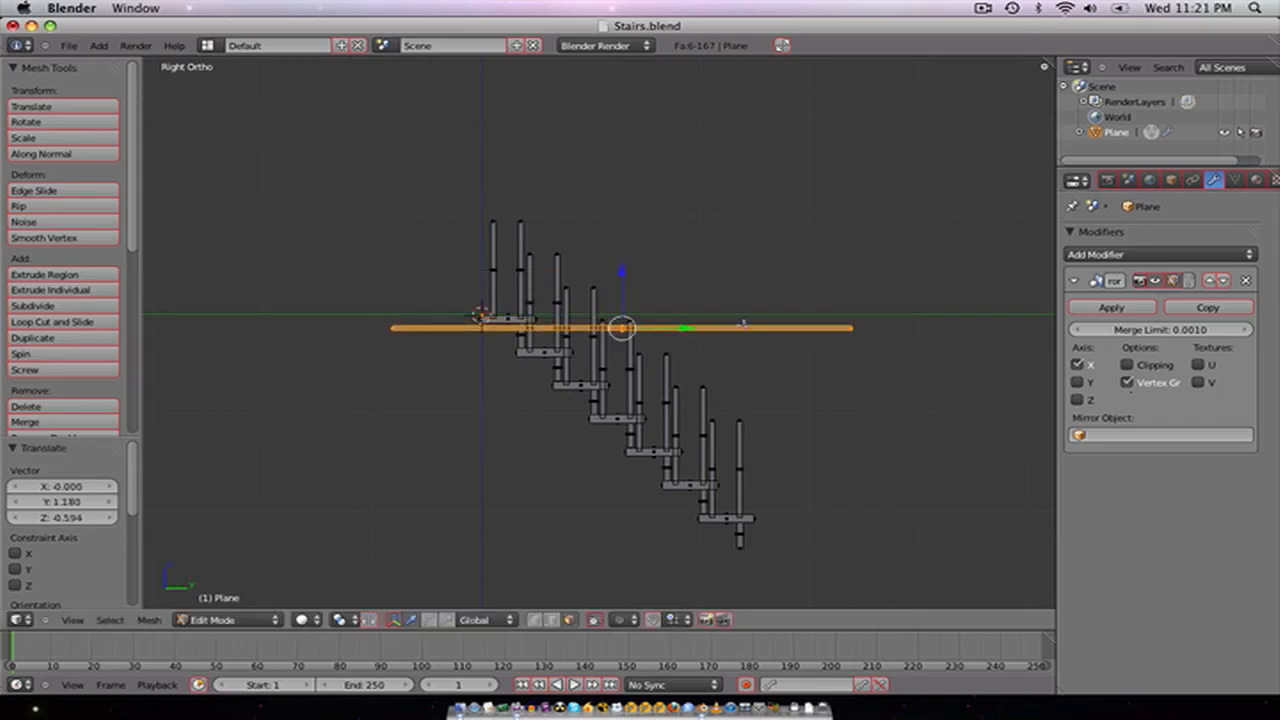
Step: Scale the rail by about 0.855 along Y and rotate it about 44.4° to follow the stair slope
key(r)
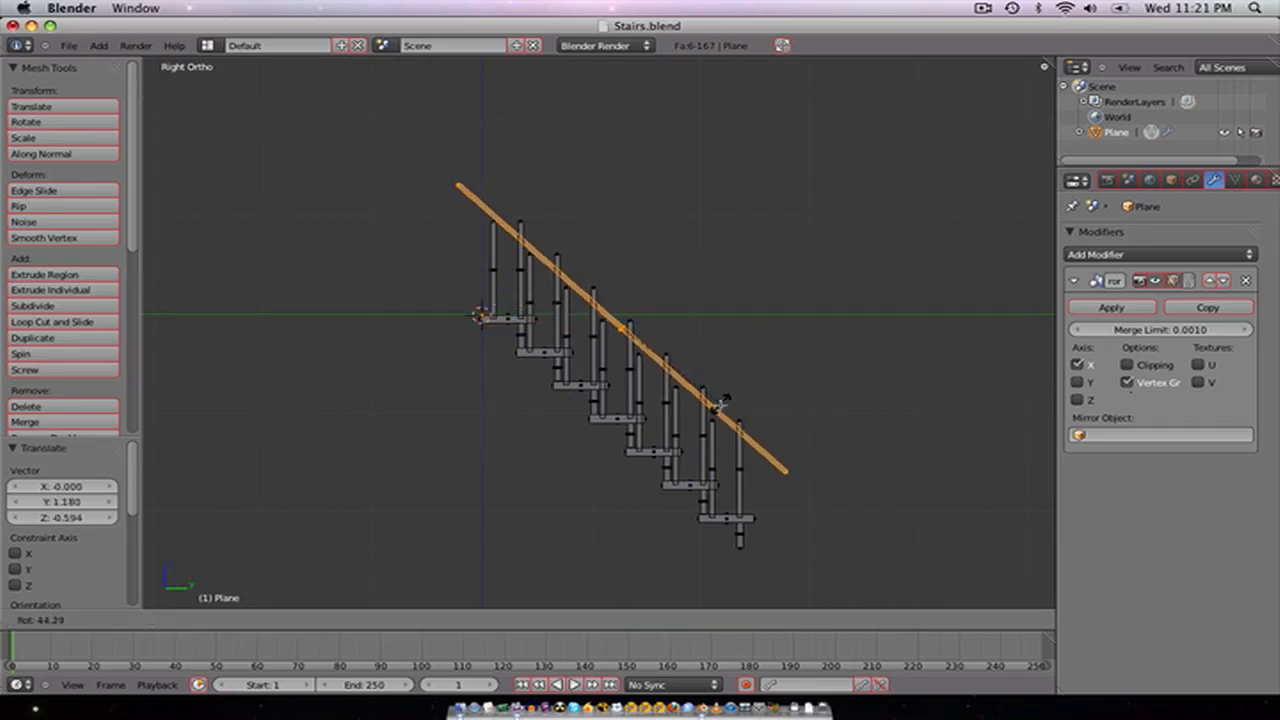
key(Escape)
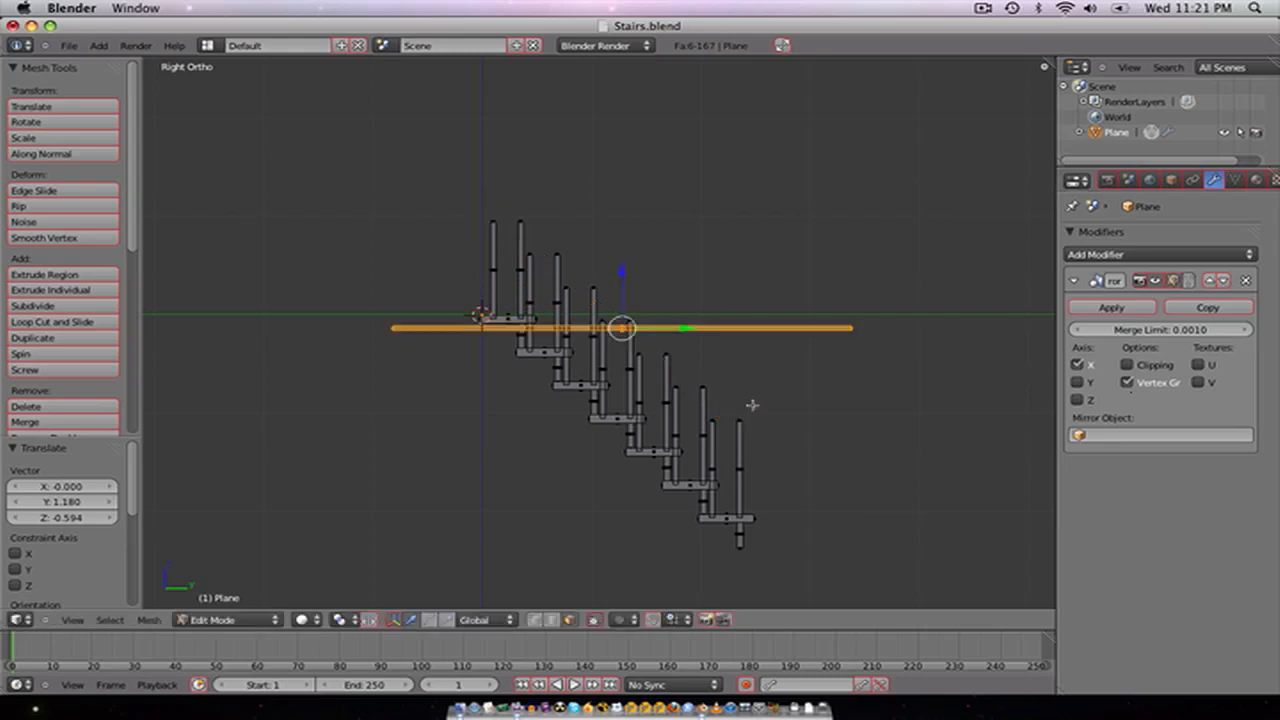
key(s)
key(y)
click(734, 397)
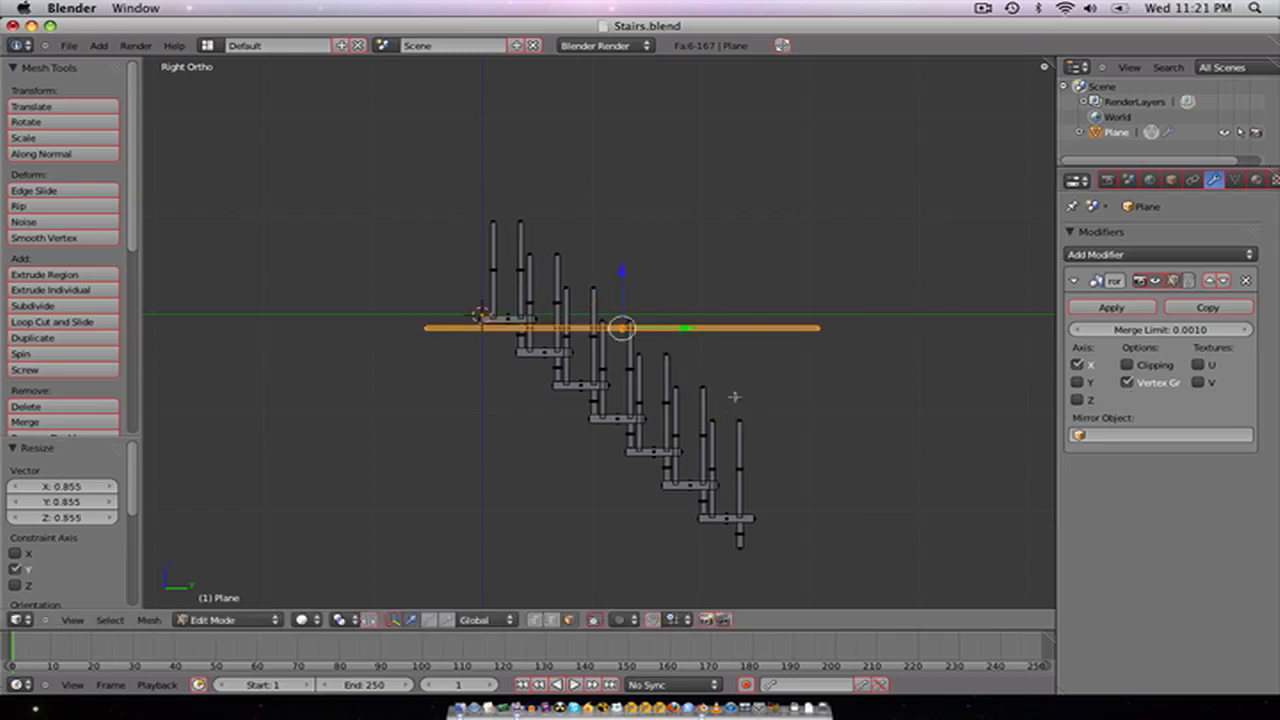
key(r)
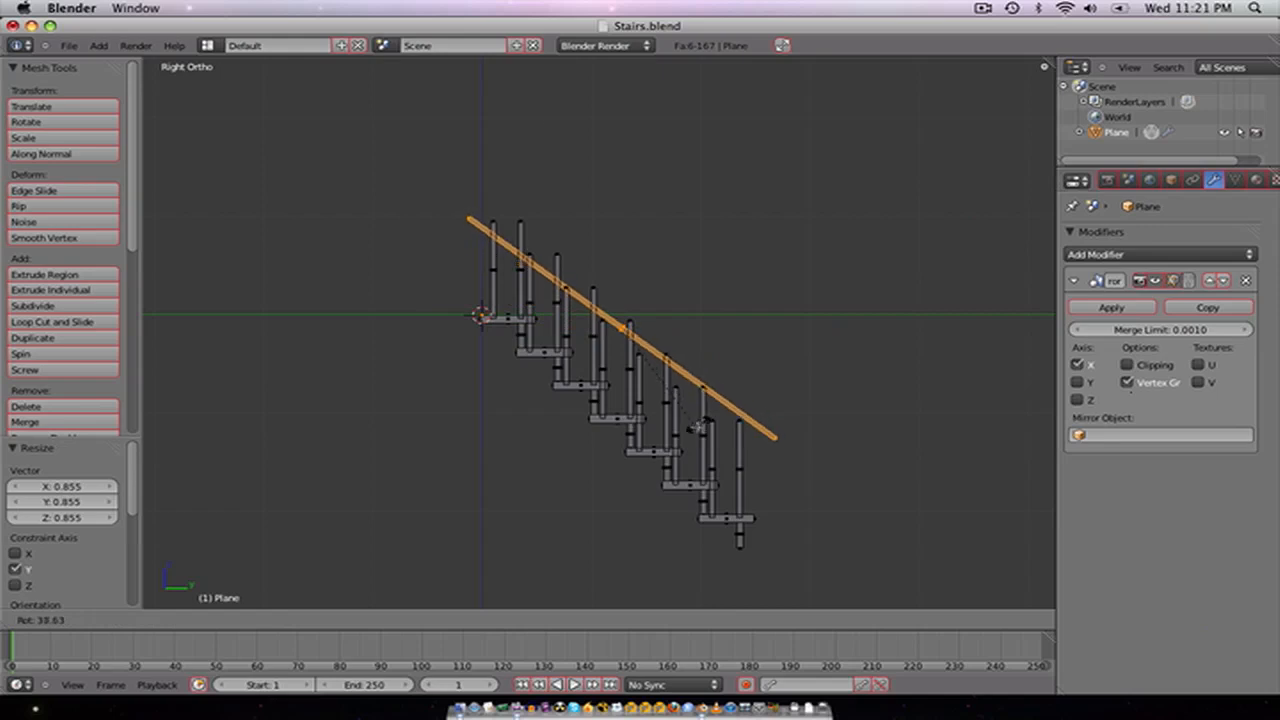
click(686, 432)
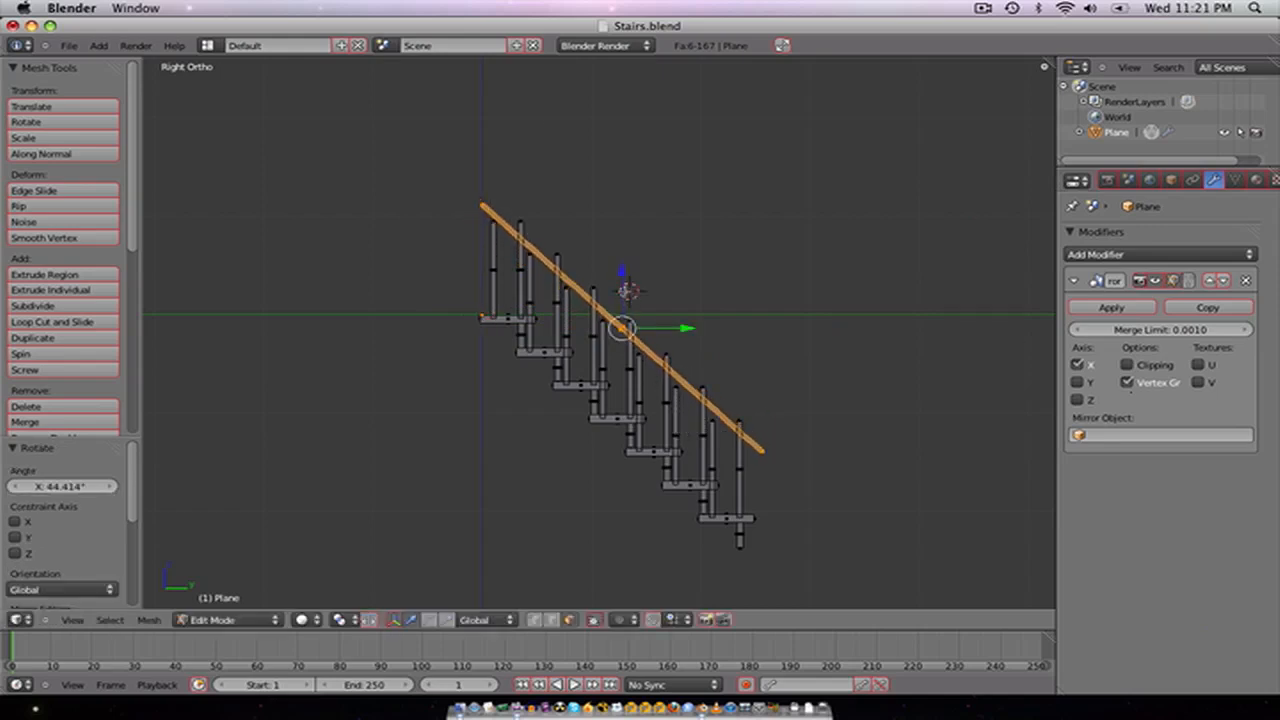
Step: Lower the sloped rail about 0.089 and a further 0.024 along Z against the posts
drag(625, 289, 626, 298)
scroll(627, 312, up, 2)
shift+middle_drag(627, 312, 628, 317)
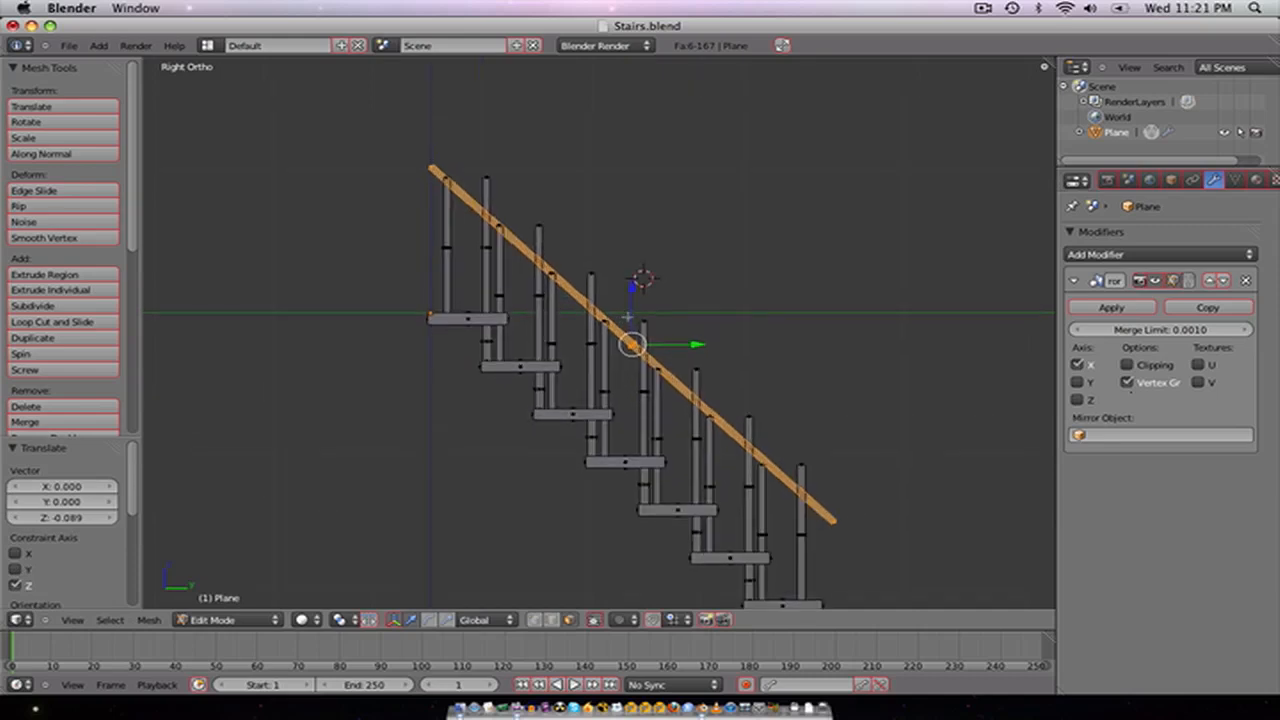
scroll(641, 322, up, 1)
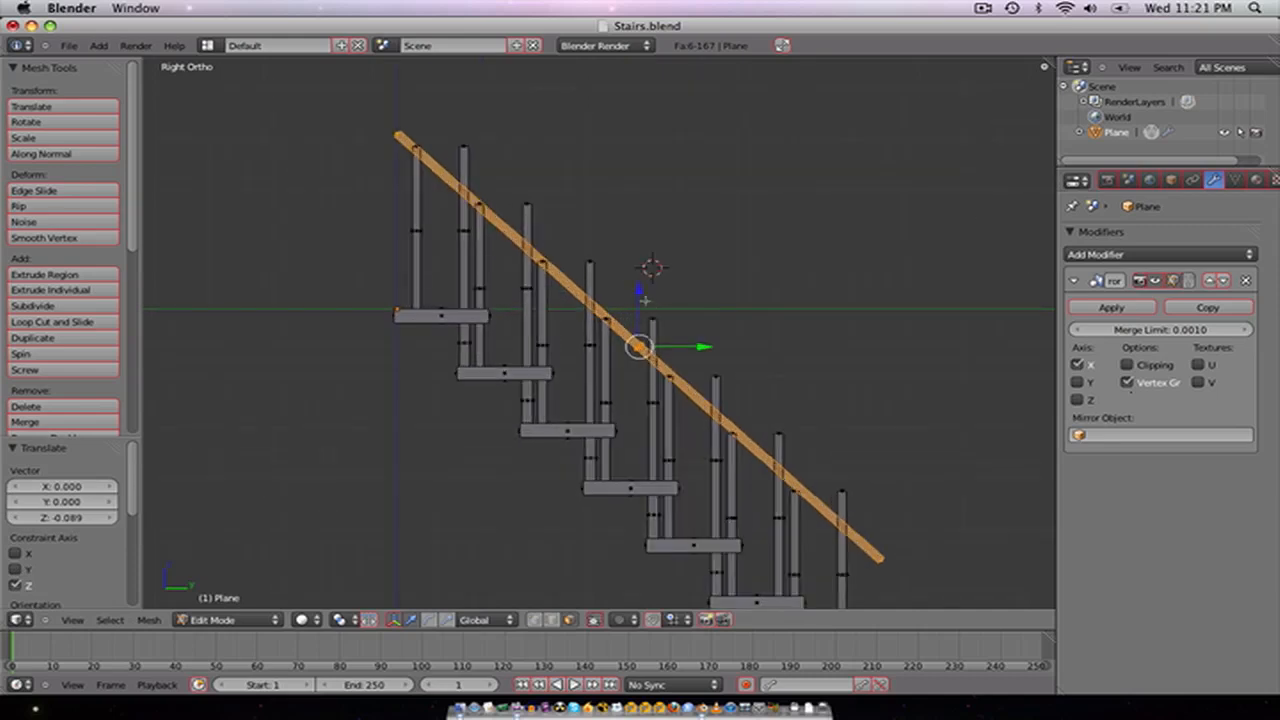
drag(642, 296, 642, 301)
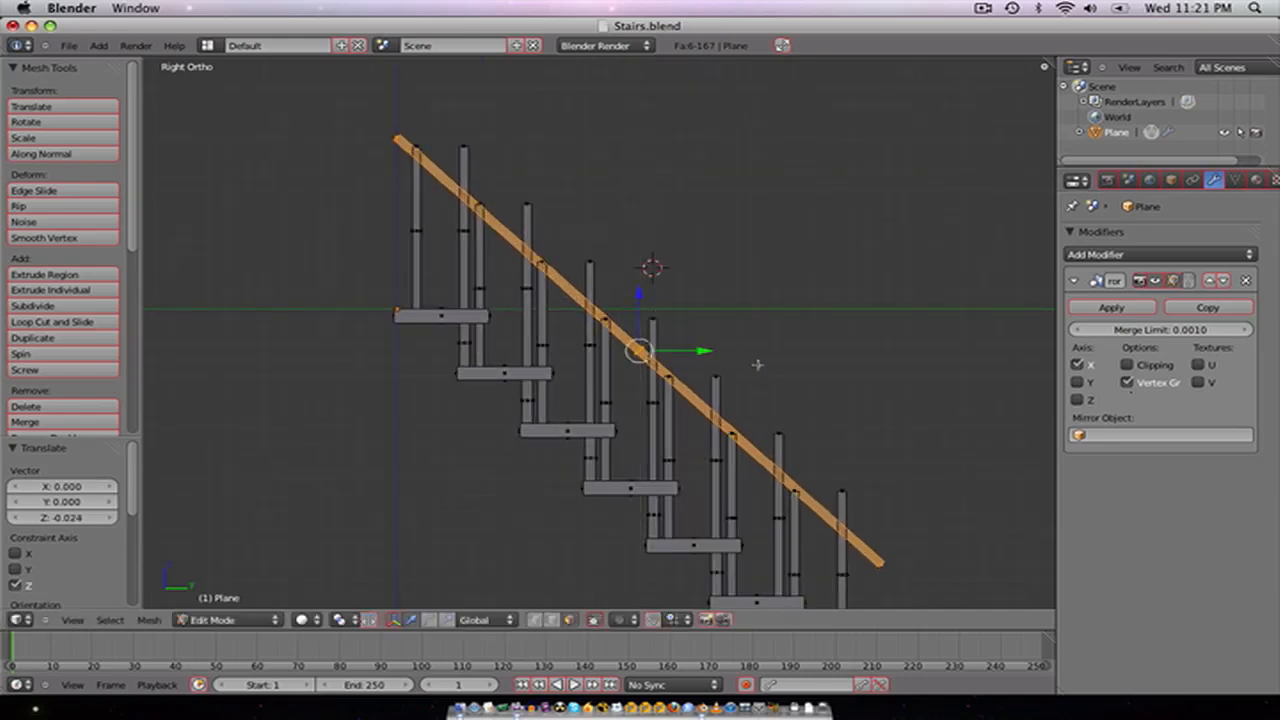
Step: Fine-tune the rail by rotating it about 0.7° and raising it about 0.014 along Z
key(r)
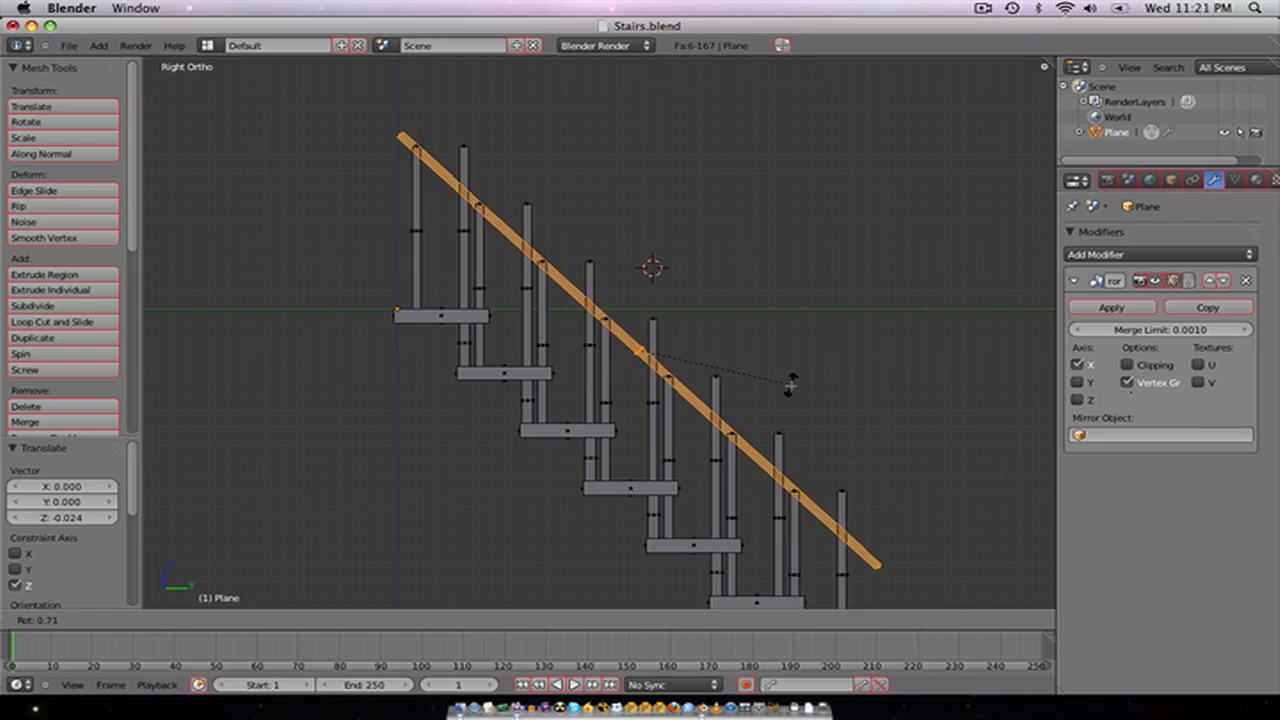
click(789, 386)
drag(641, 293, 642, 291)
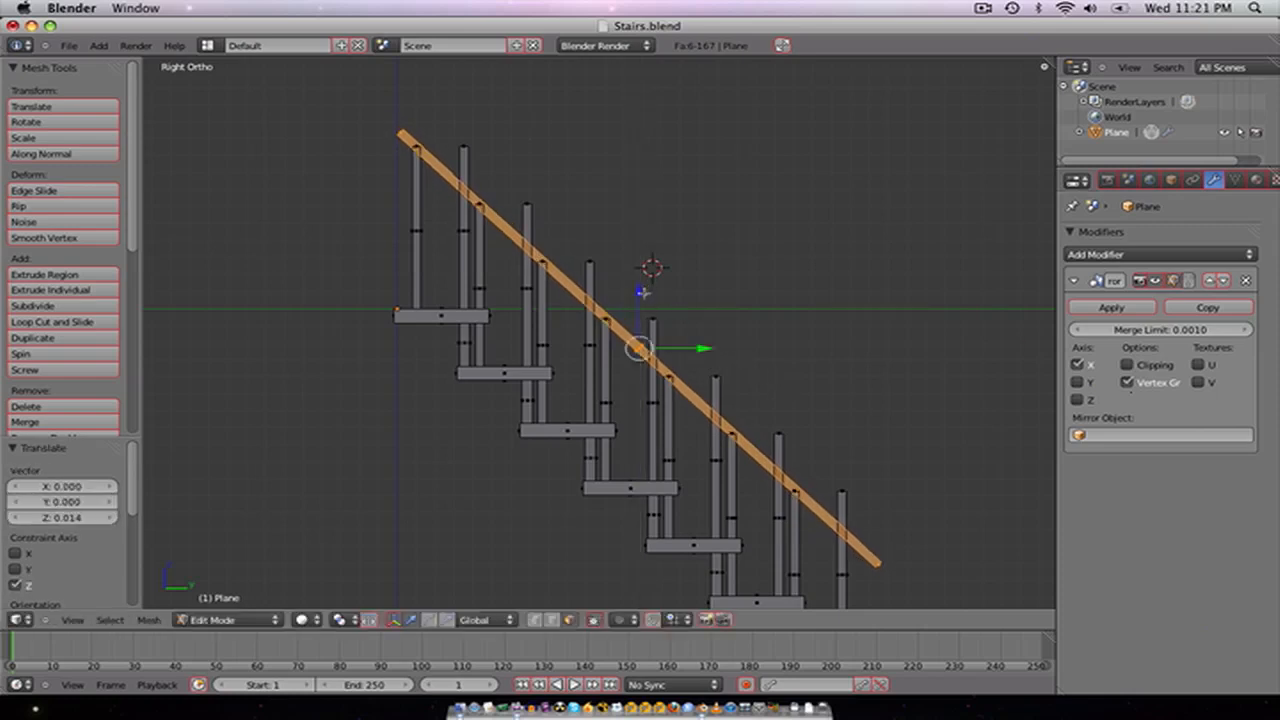
Step: Duplicate the sloped rail and place the copy about 0.231 higher along Z
key(shift+d)
key(z)
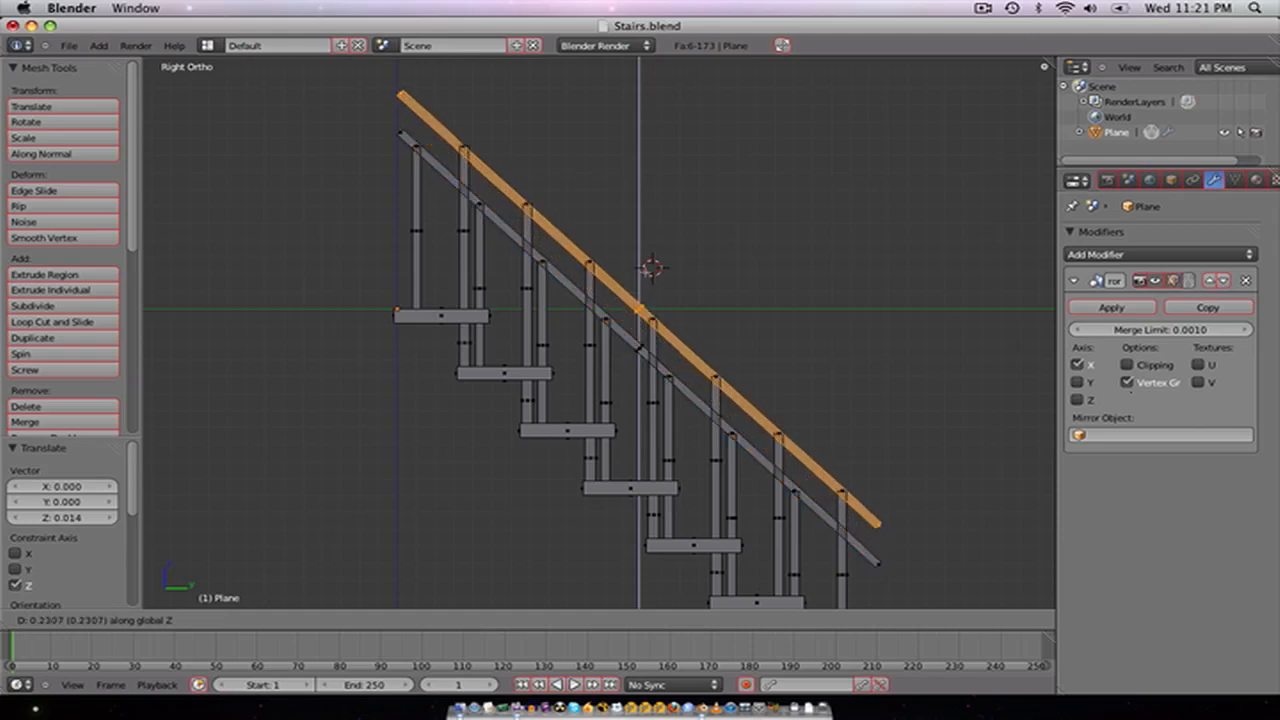
click(648, 270)
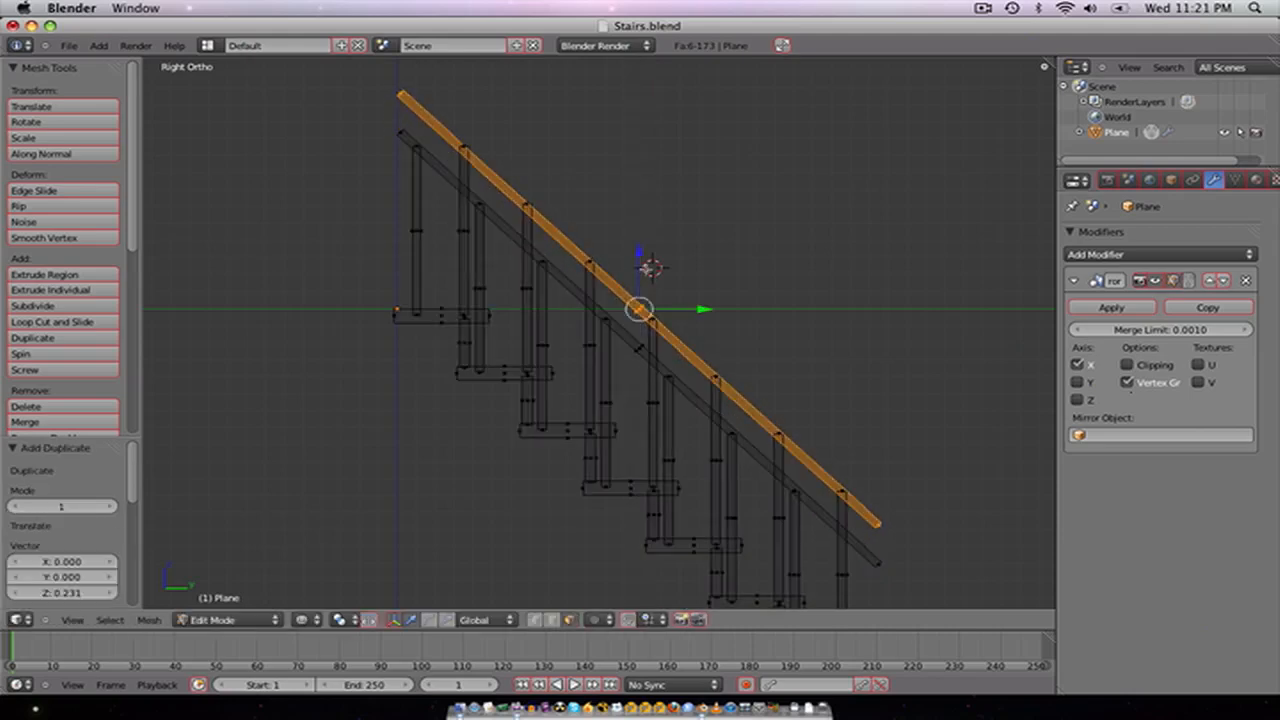
Step: Return to Object Mode and view the staircase with its rails from the front
key(Tab)
middle_drag(652, 266, 656, 309)
key(KP_1)
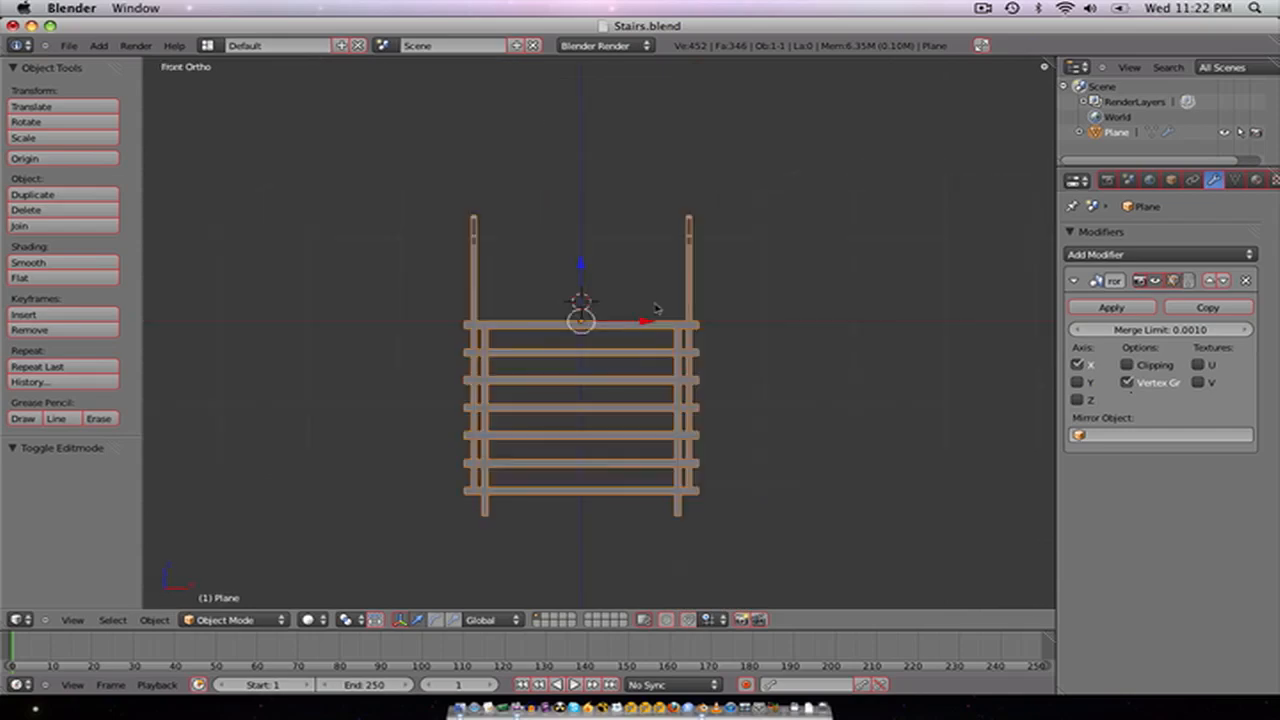
Step: Save the staircase file under the incremented name Stairs1.blend in the Febuary folder
key(KP_3)
scroll(656, 309, up, 4)
shift+middle_drag(486, 326, 608, 335)
scroll(608, 335, down, 3)
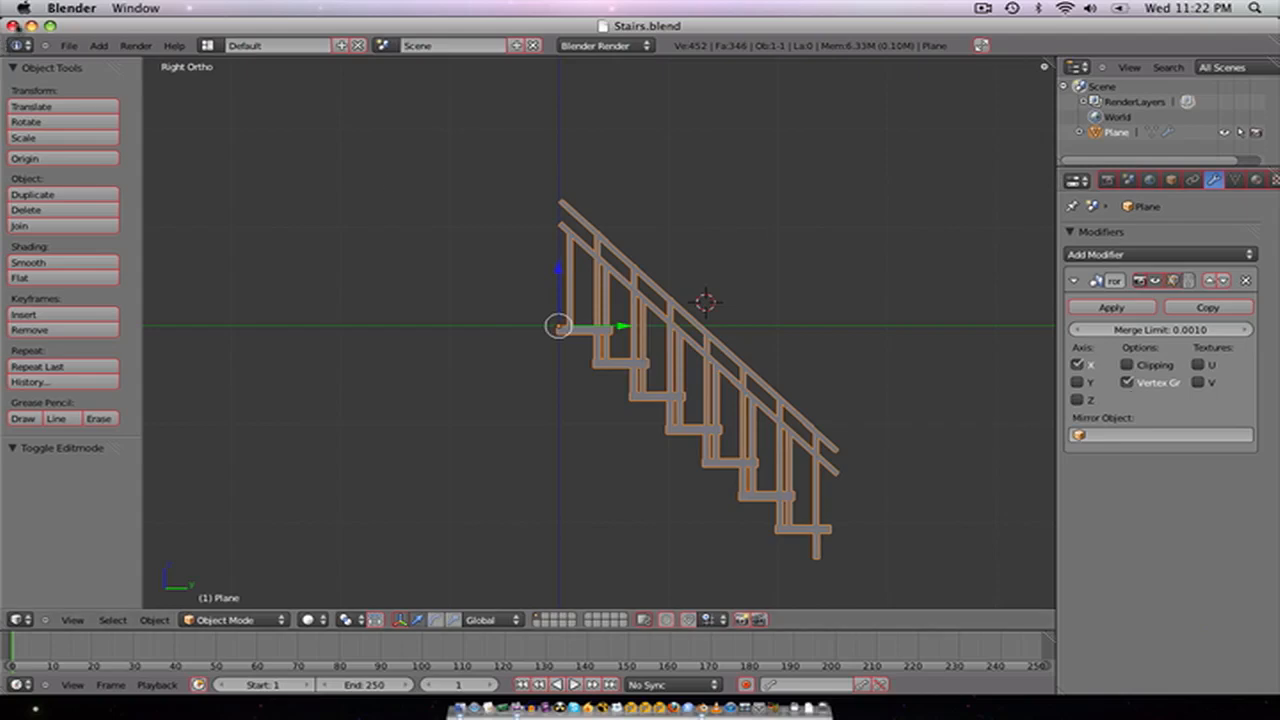
click(68, 45)
click(107, 166)
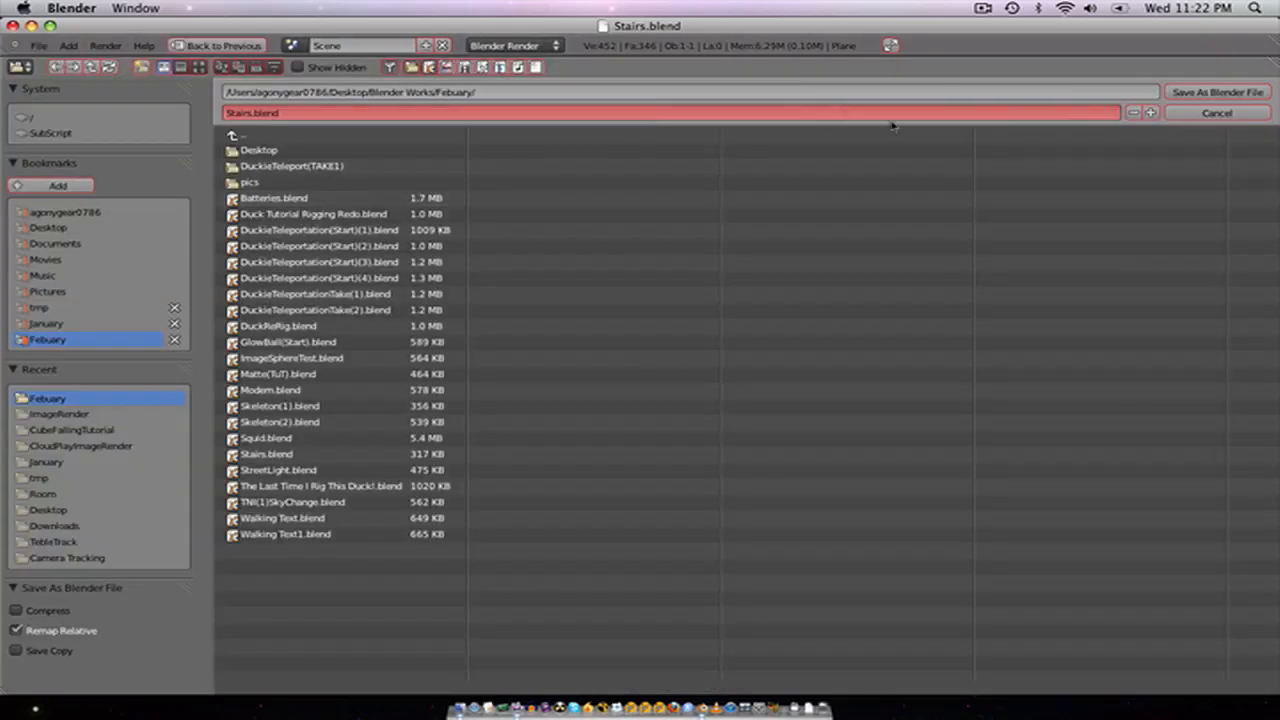
click(1150, 113)
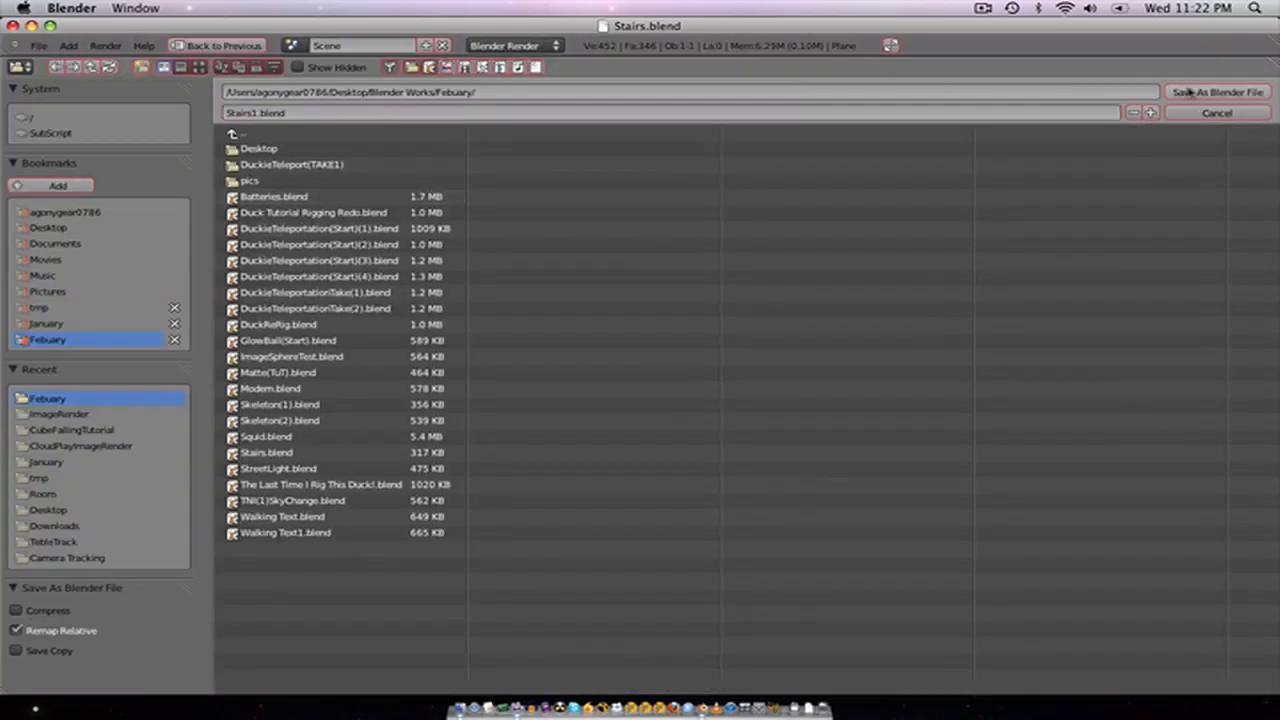
click(1189, 92)
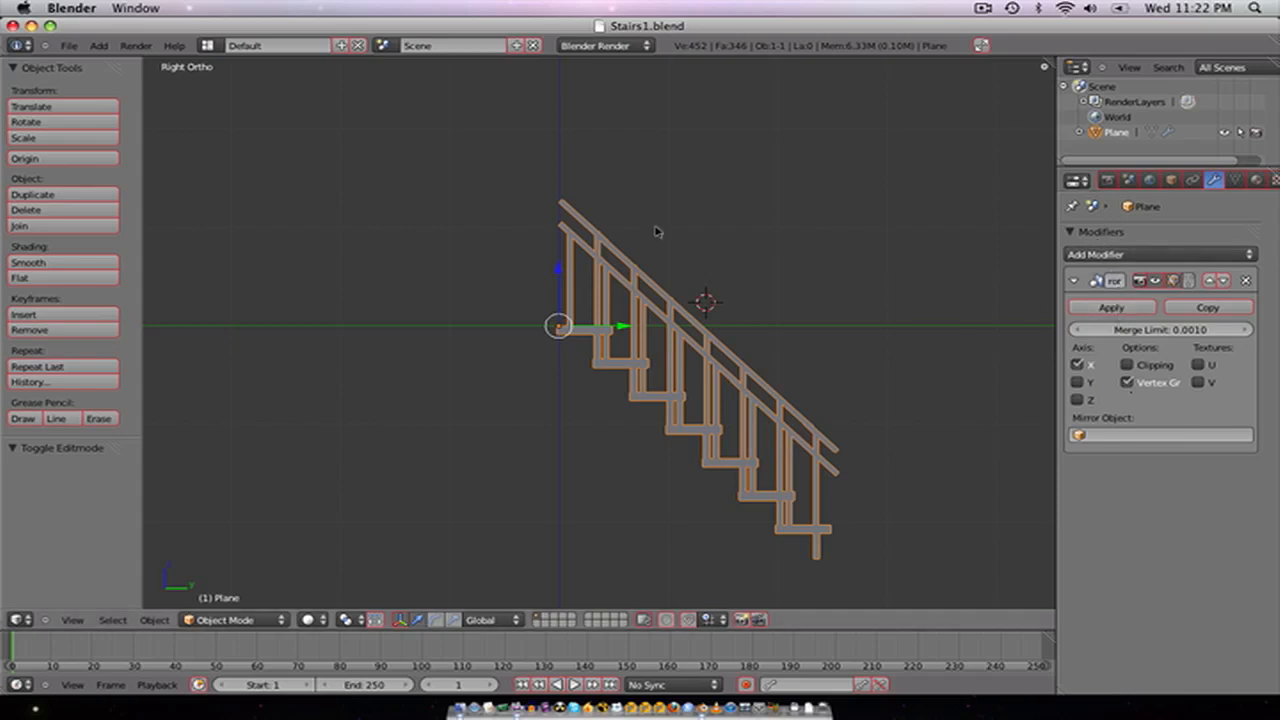
click(68, 45)
click(92, 162)
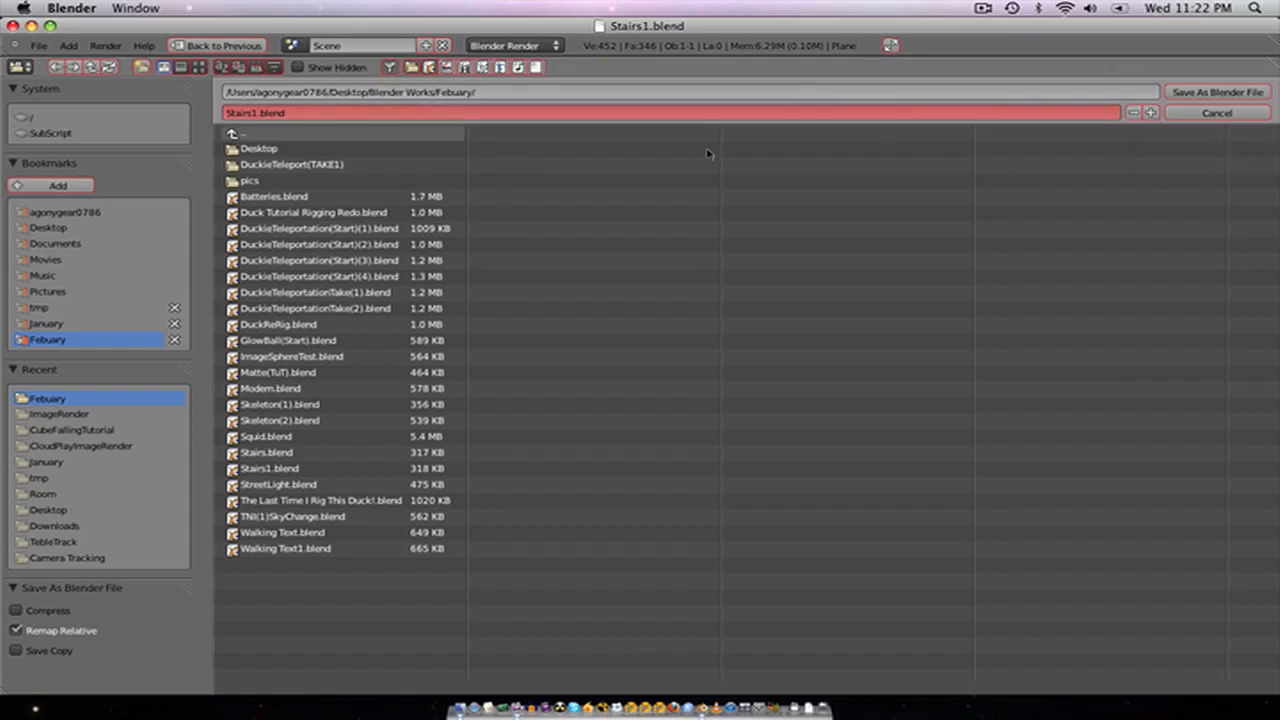
click(1231, 103)
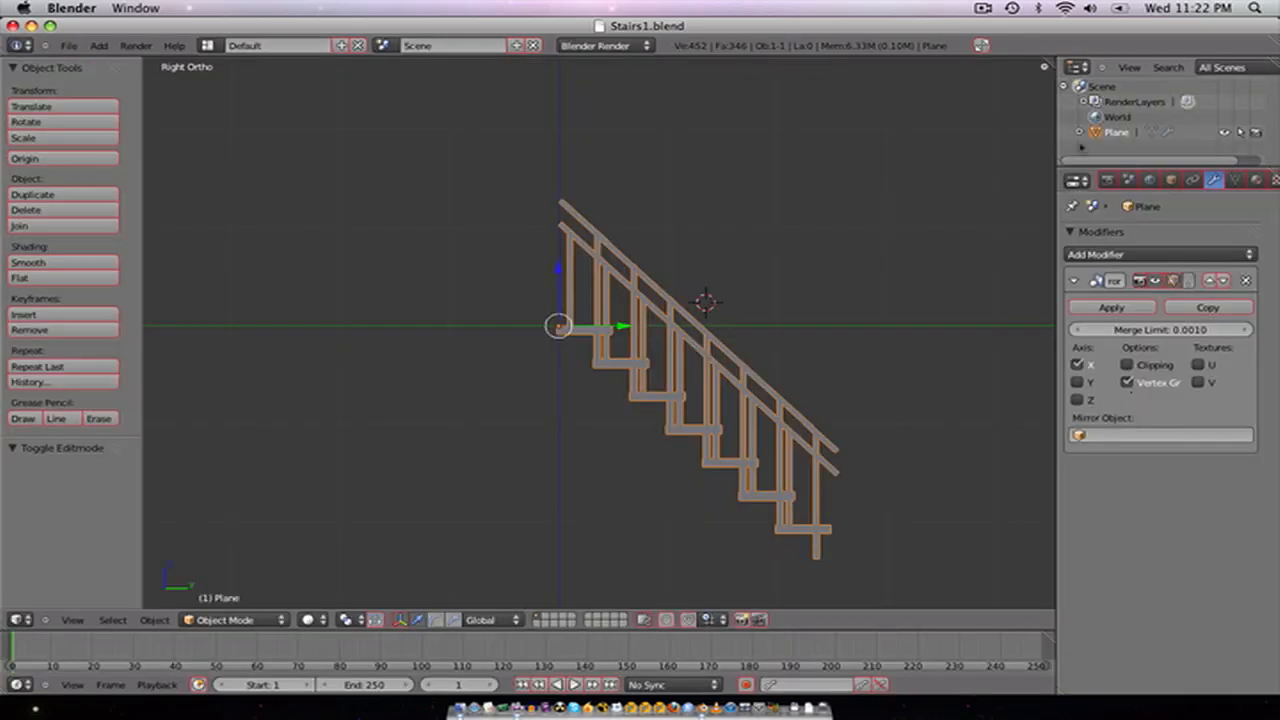
Step: Apply the Mirror modifier to the staircase and enter Edit Mode
scroll(812, 316, up, 1)
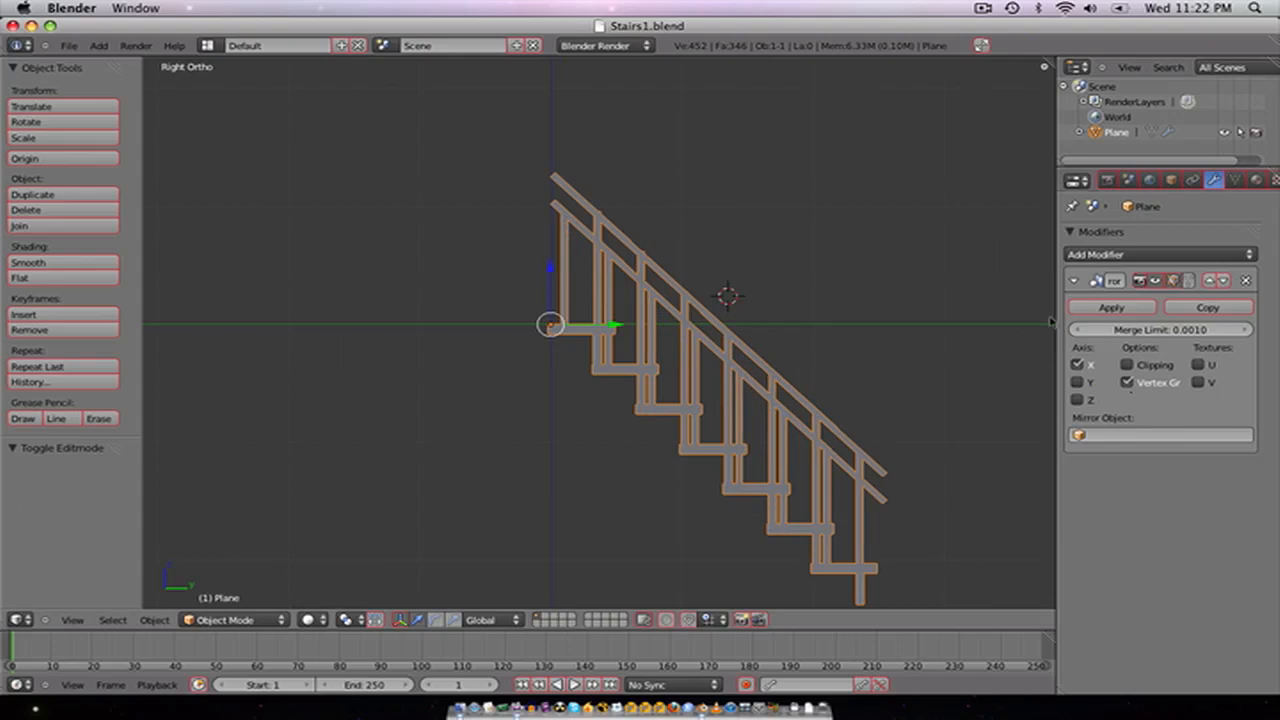
click(1093, 308)
middle_drag(720, 290, 580, 322)
key(Tab)
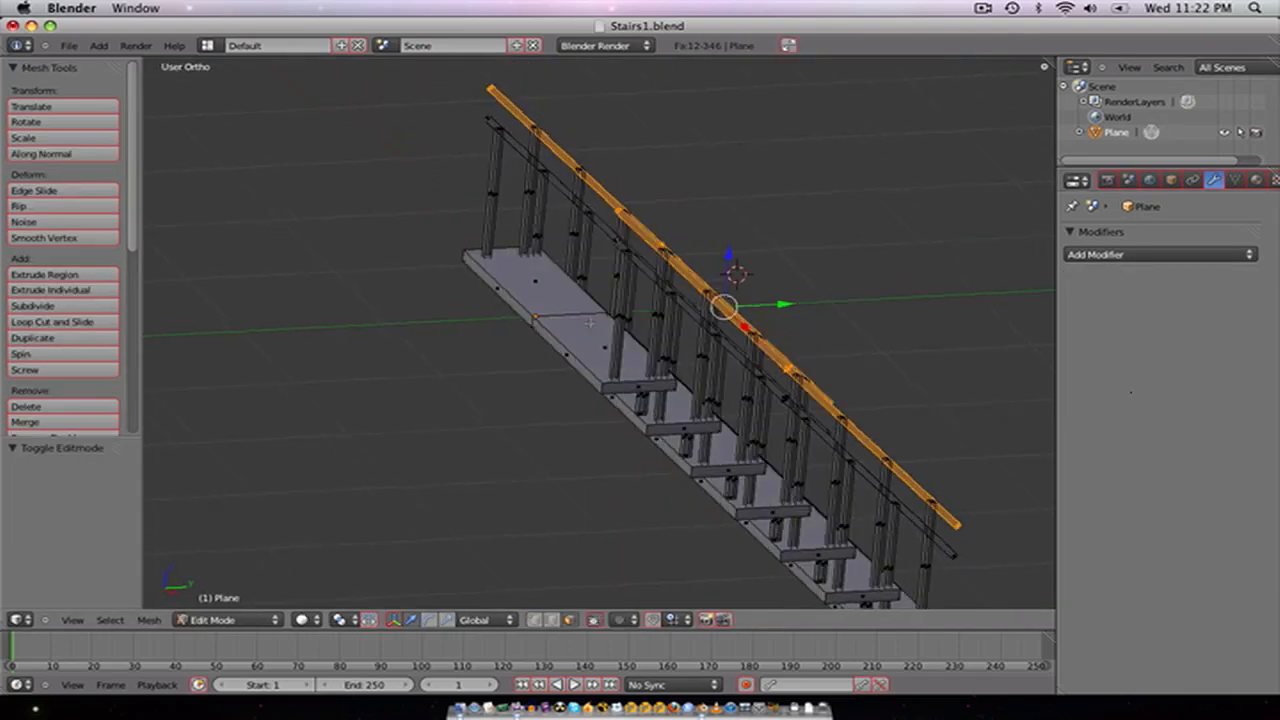
Step: Extrude the two rear edge faces of the top step about 1.456 along negative Y to form a landing
key(ctrl+Tab)
click(505, 343)
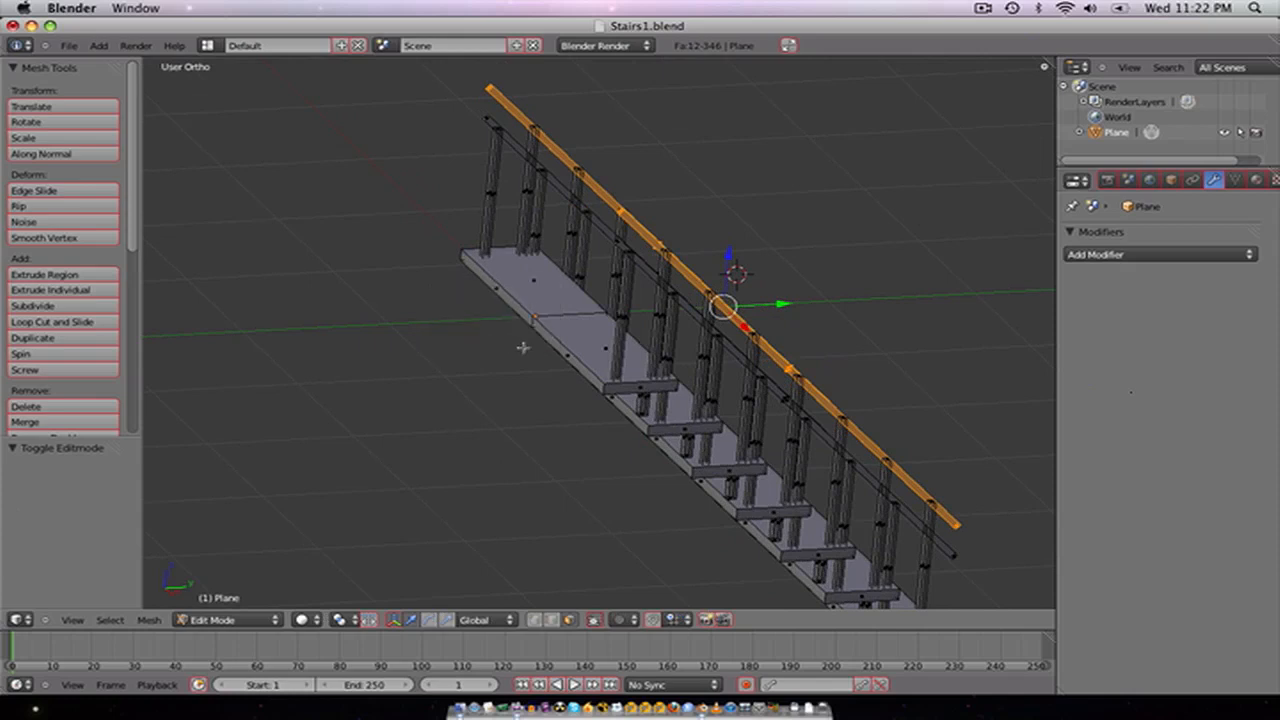
key(a)
key(a)
key(a)
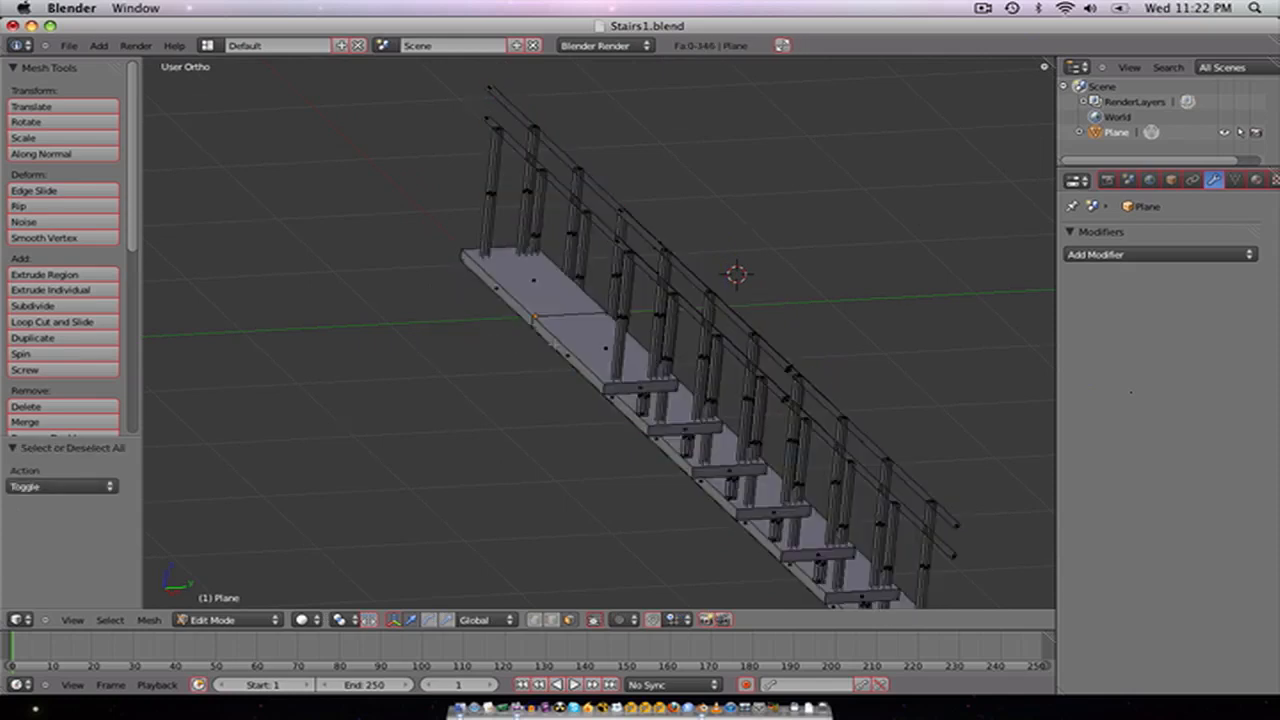
shift+right_click(495, 293)
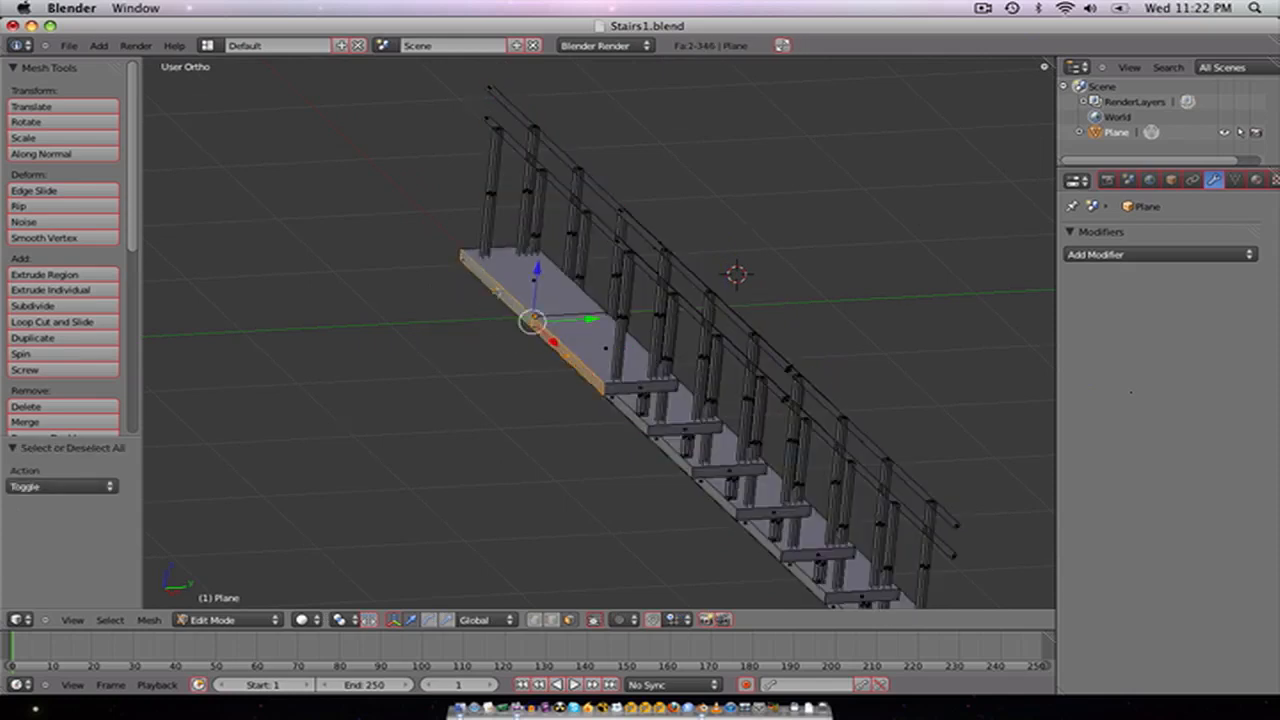
key(e)
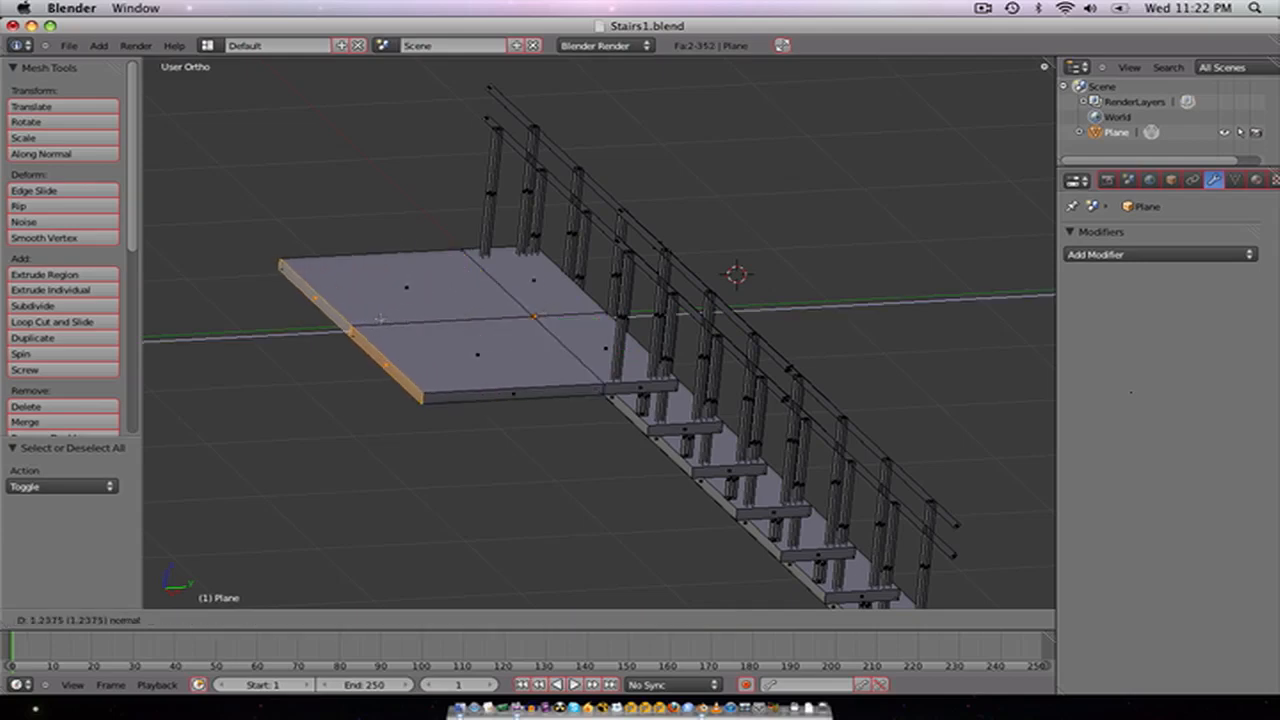
click(476, 350)
scroll(476, 350, up, 1)
middle_drag(476, 350, 482, 411)
key(KP_7)
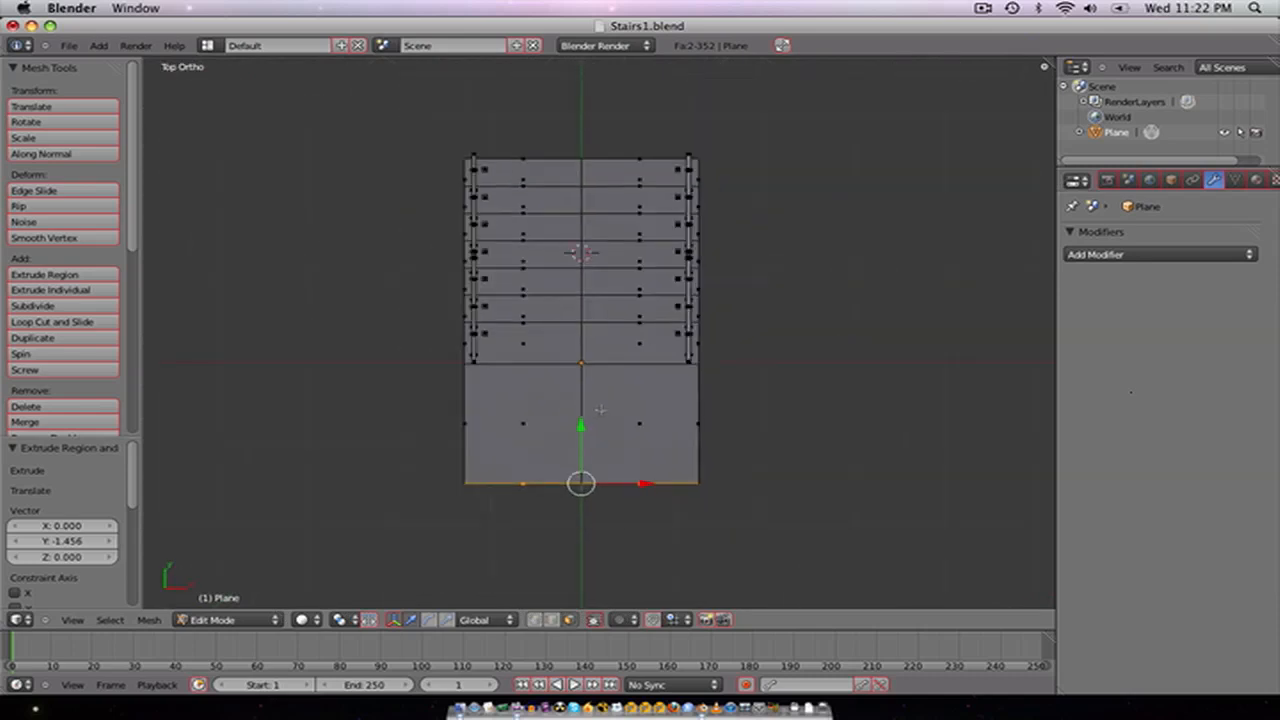
key(a)
key(a)
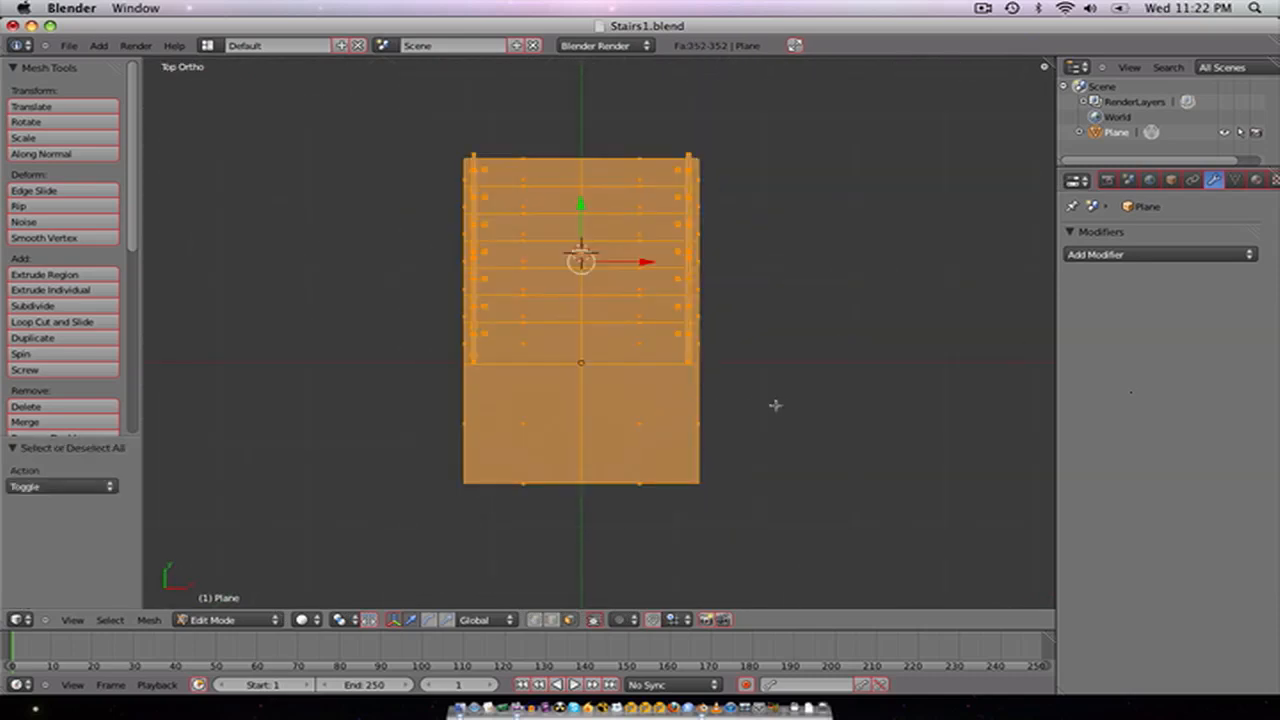
key(s)
key(Escape)
key(a)
key(b)
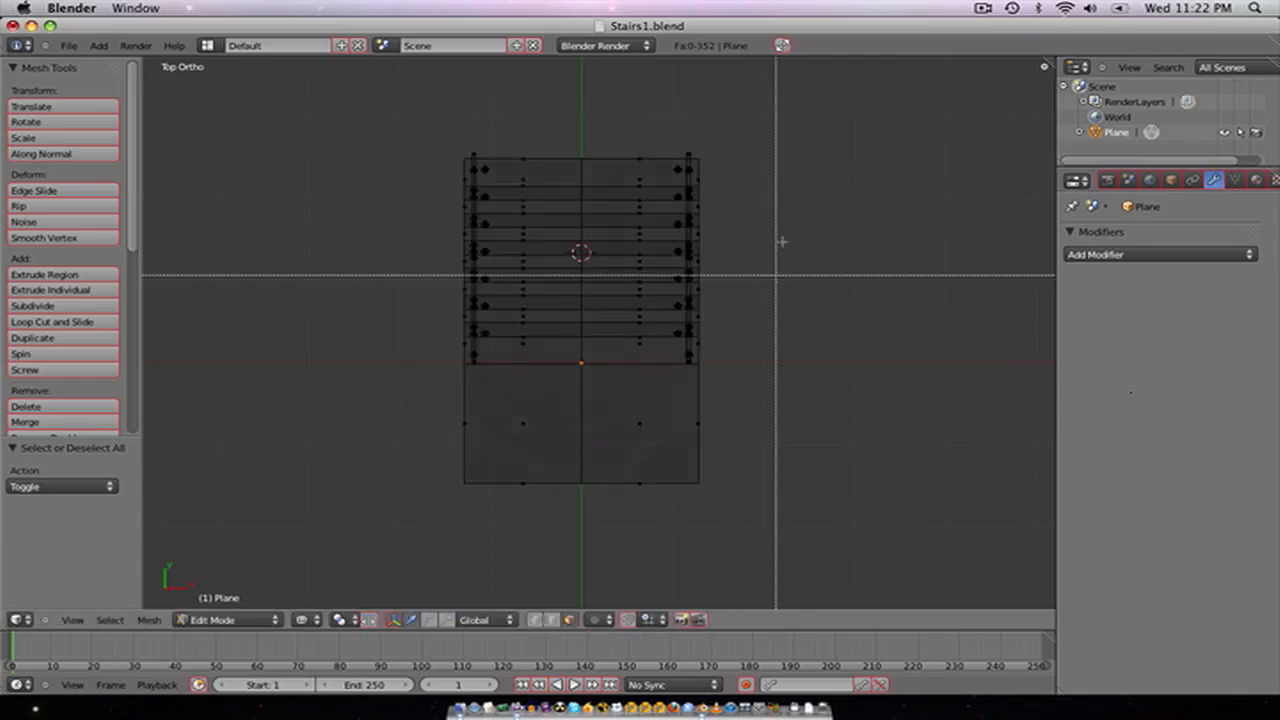
drag(783, 109, 613, 539)
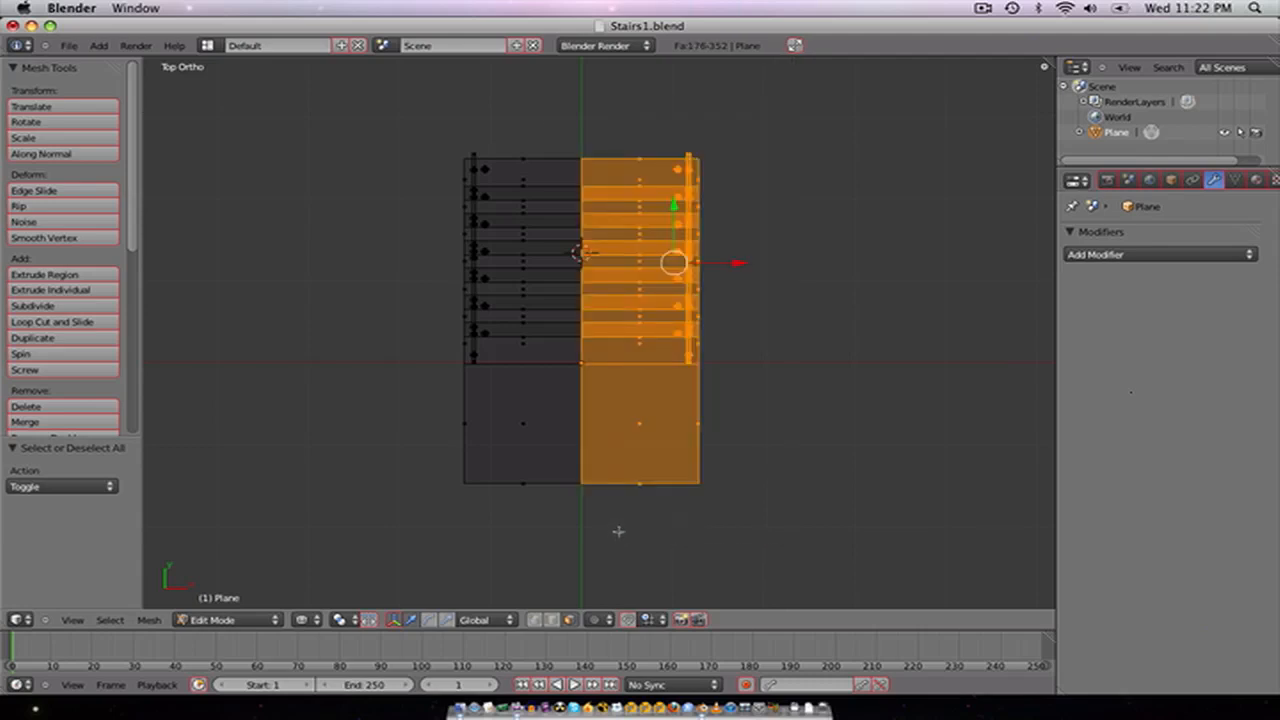
Step: In vertex select mode, scale the entire staircase mesh along X by about 0.78
key(ctrl+Tab)
click(557, 491)
key(a)
key(a)
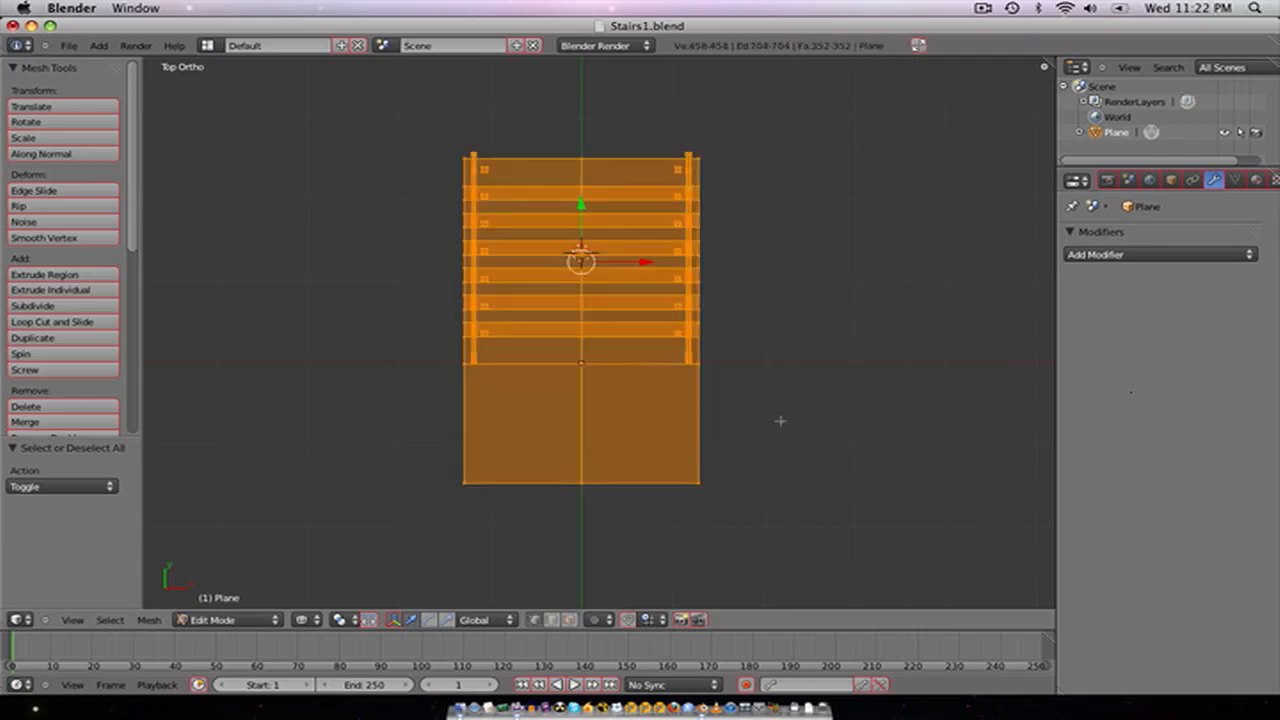
key(s)
key(x)
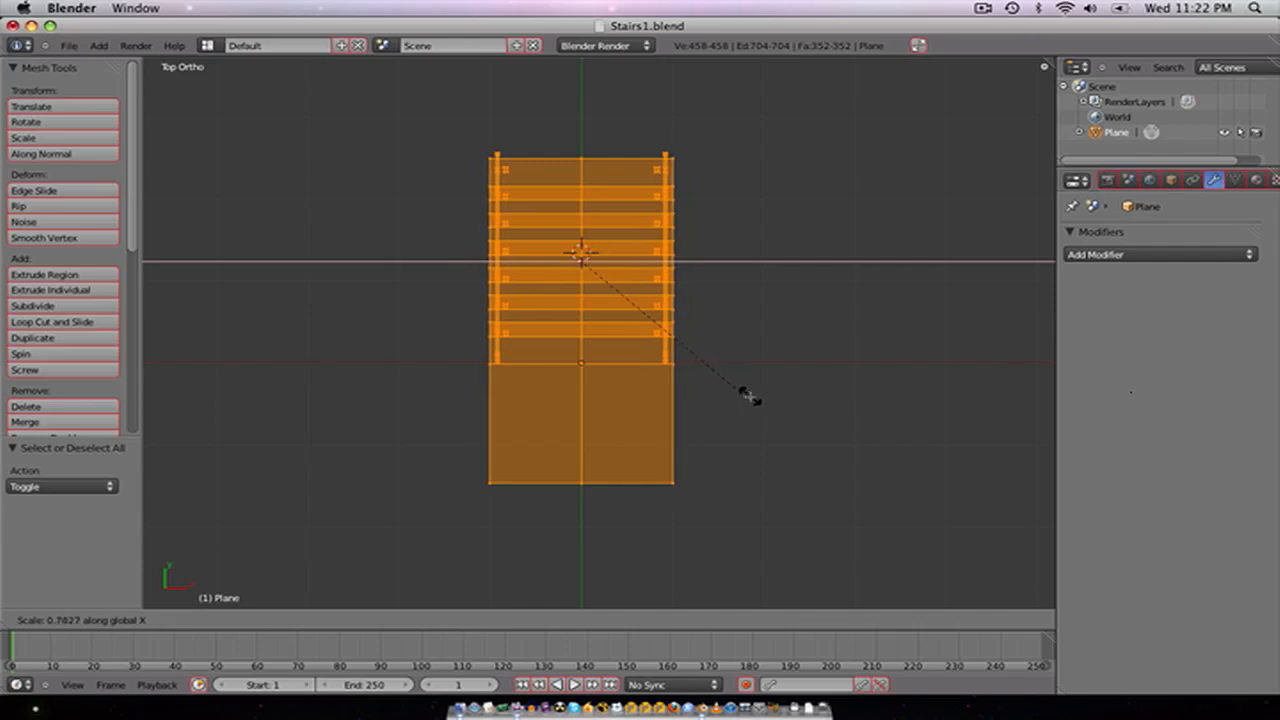
click(720, 405)
Step: Examine the narrowed staircase and landing from several angles in Object Mode with solid shading
mouse_move(537, 500)
middle_down()
mouse_move(538, 408)
mouse_move(586, 406)
mouse_move(429, 391)
mouse_move(624, 424)
middle_up()
key(Tab)
key(z)
scroll(452, 378, up, 4)
scroll(624, 424, down, 4)
middle_drag(480, 405, 629, 440)
scroll(565, 448, up, 1)
key(KP_7)
Step: Extrude the landing's side face on the negative X side about 1.503 outward along X
key(Tab)
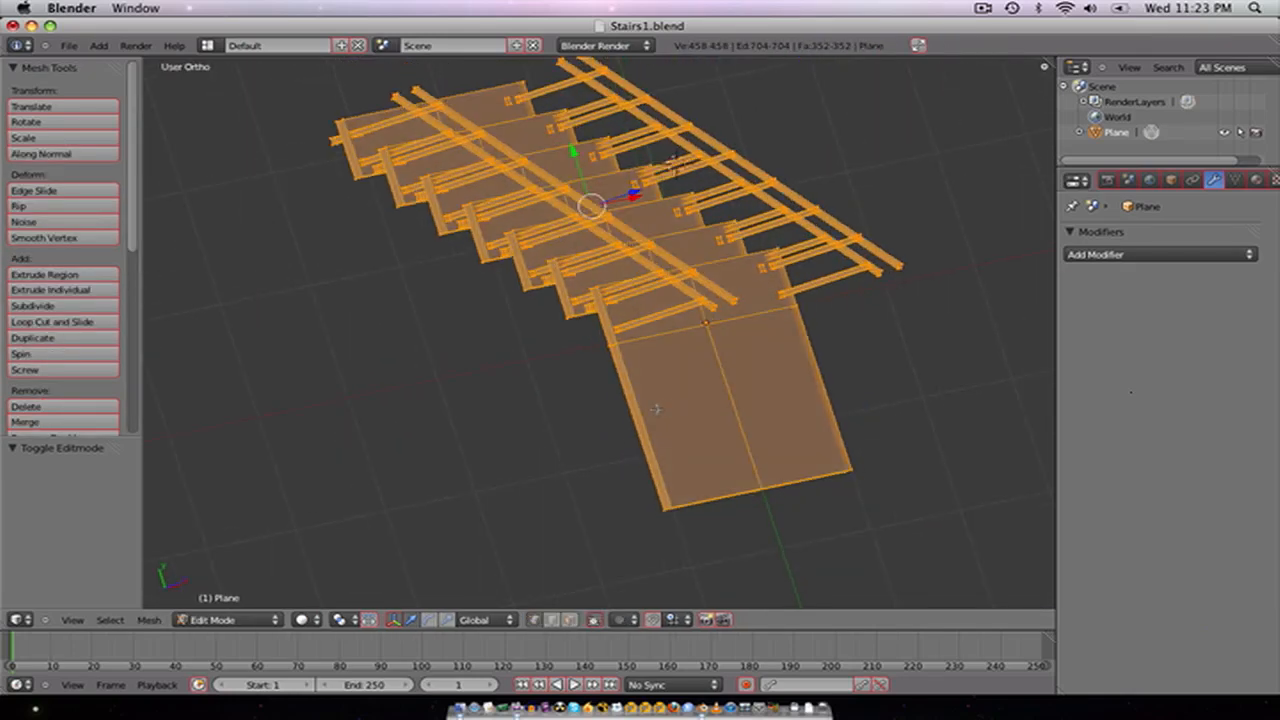
key(ctrl+Tab)
click(629, 440)
right_click(634, 434)
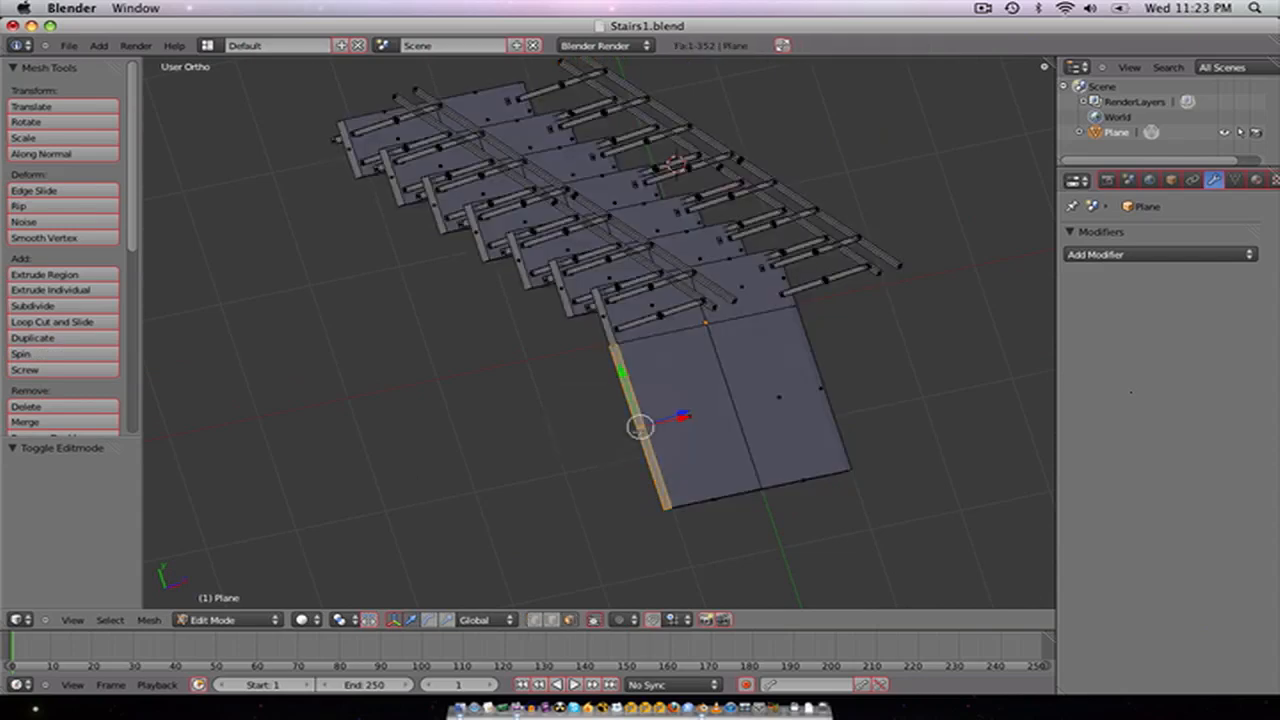
key(KP_7)
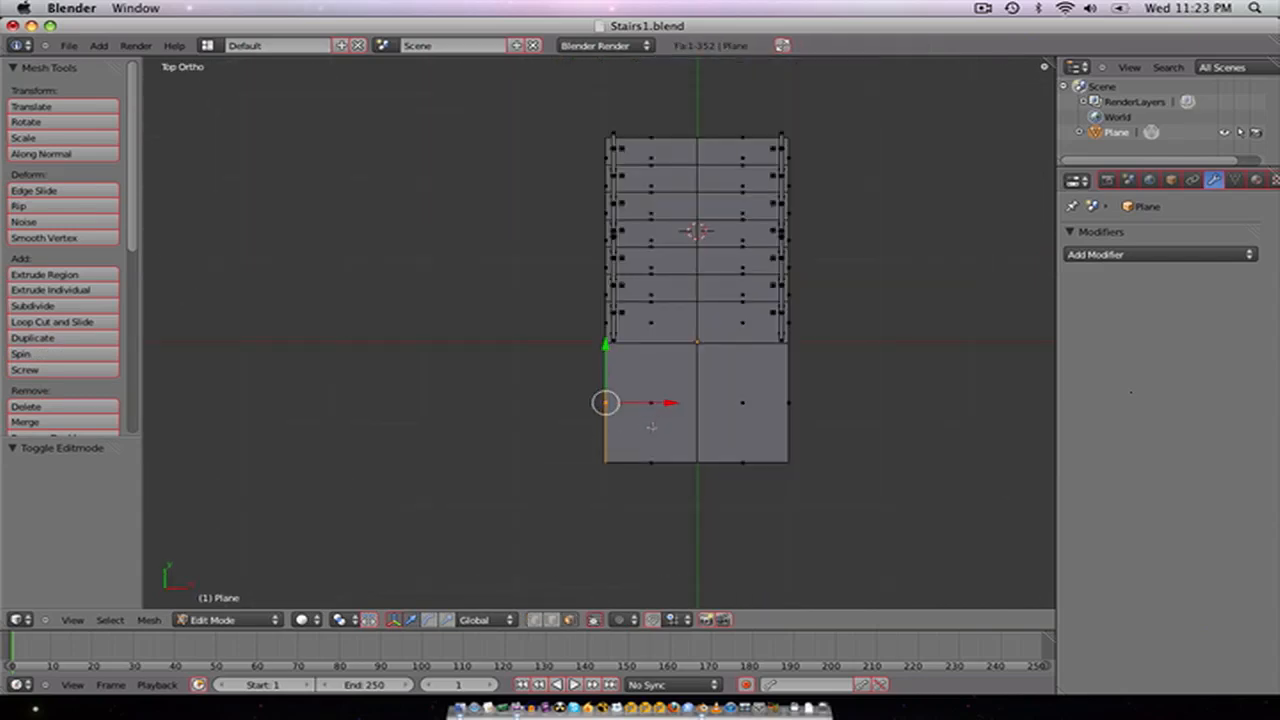
key(e)
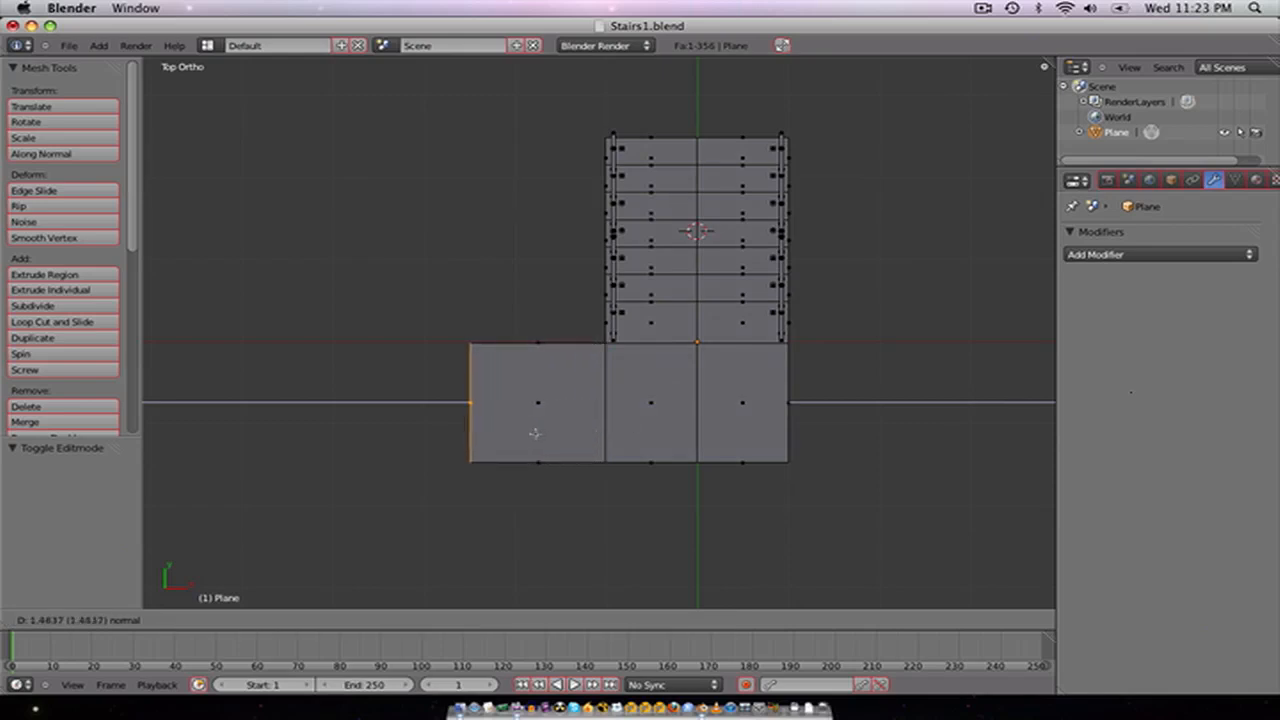
click(533, 434)
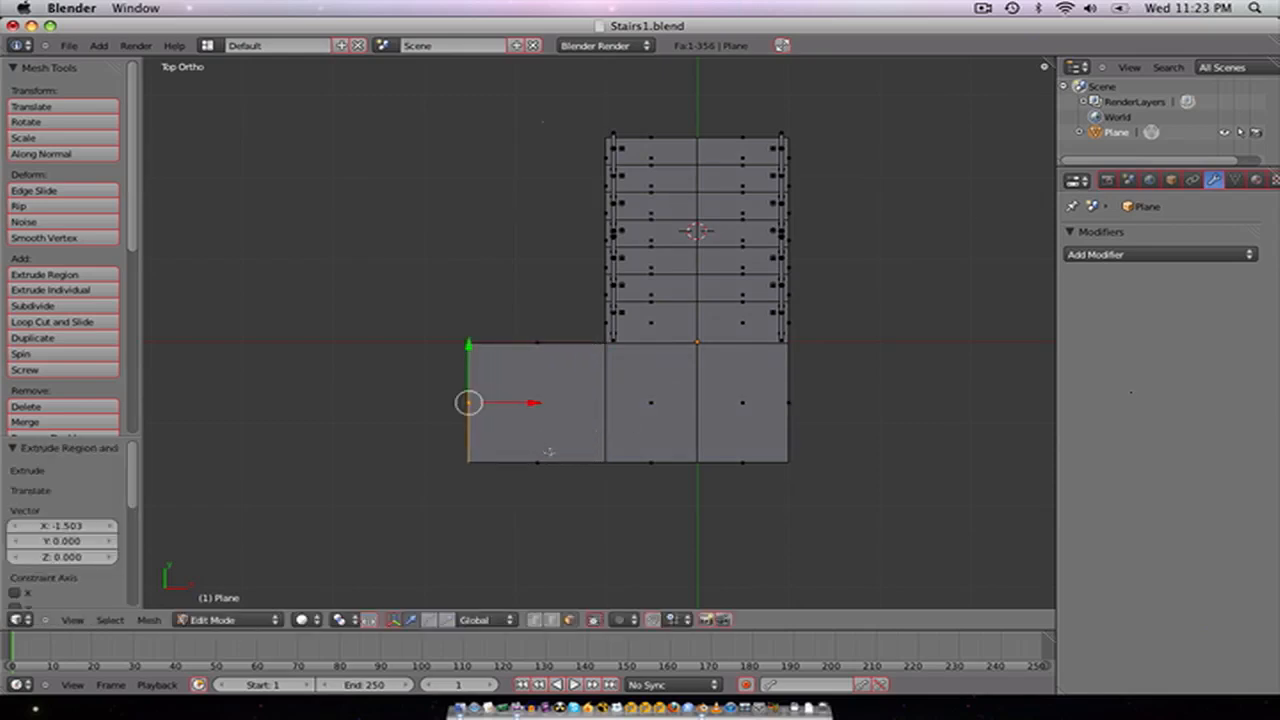
middle_drag(549, 452, 526, 311)
key(Tab)
middle_drag(674, 474, 443, 386)
Step: Duplicate the two railing posts on the top step and place the copies about 0.534 along negative Y on the landing
key(KP_3)
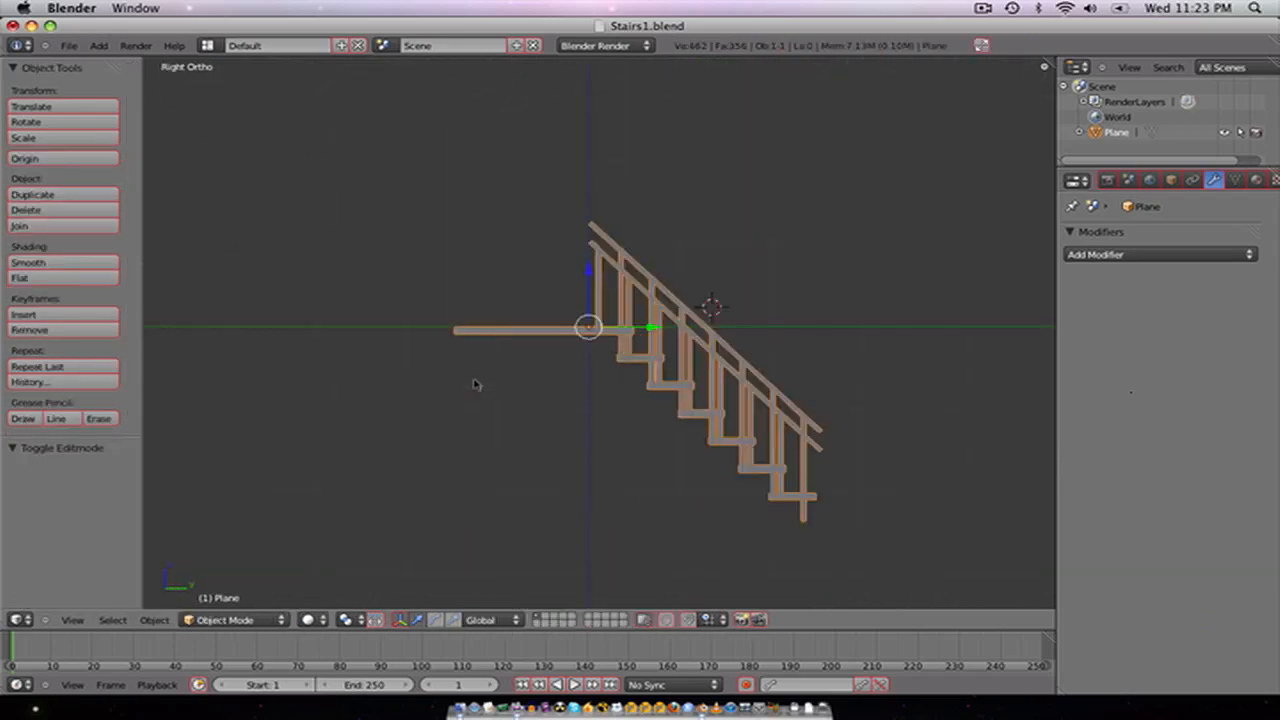
scroll(494, 374, up, 4)
key(Tab)
scroll(620, 292, up, 2)
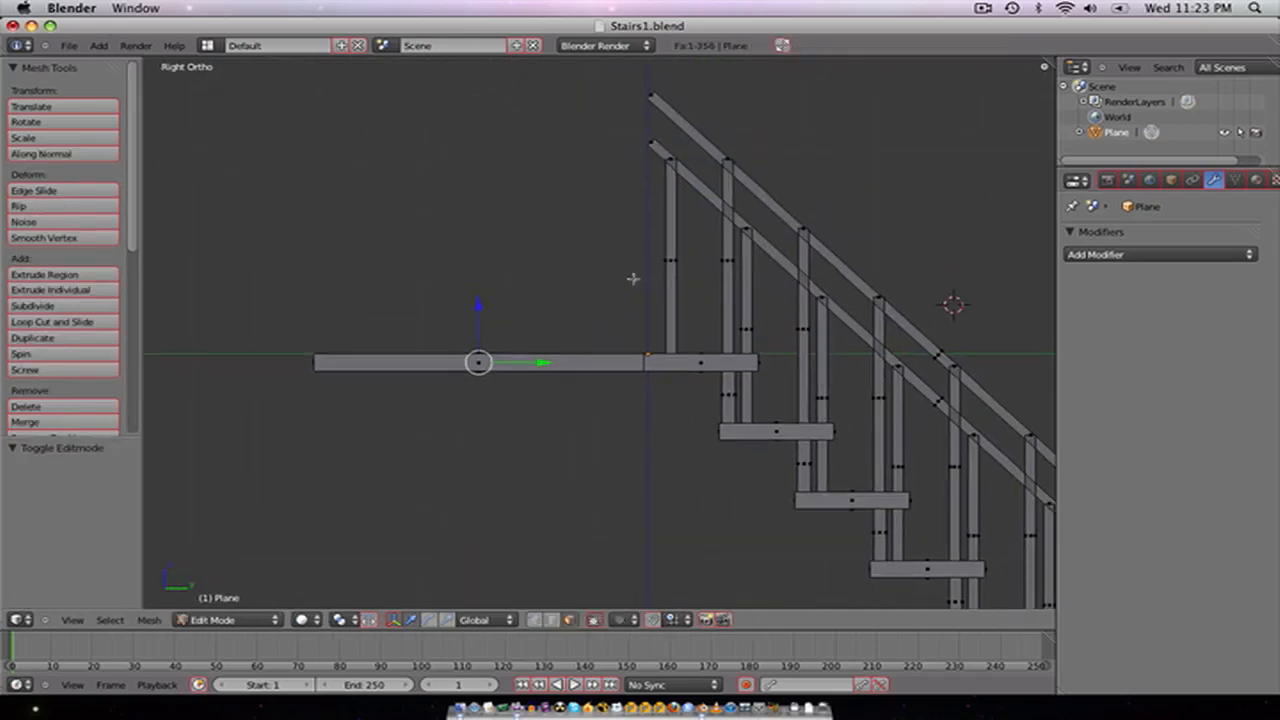
shift+middle_drag(633, 279, 633, 295)
key(a)
key(a)
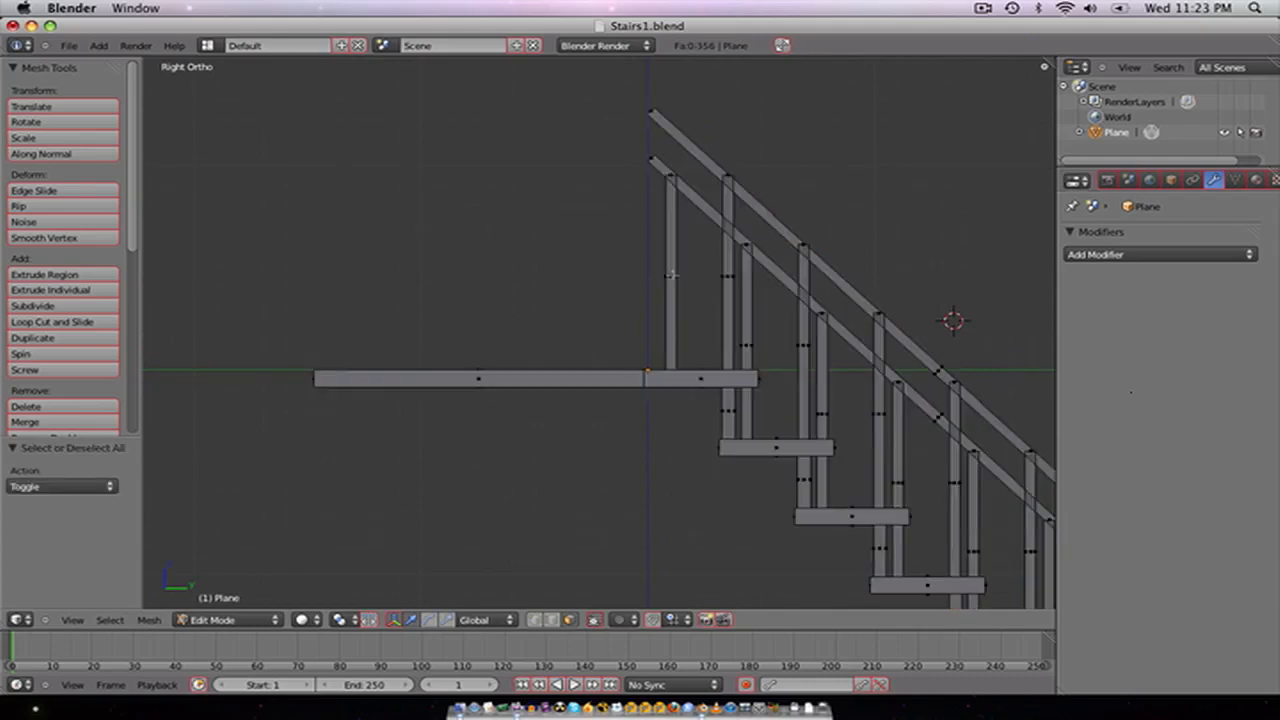
key(l)
key(shift+l)
middle_drag(721, 274, 670, 313)
key(KP_3)
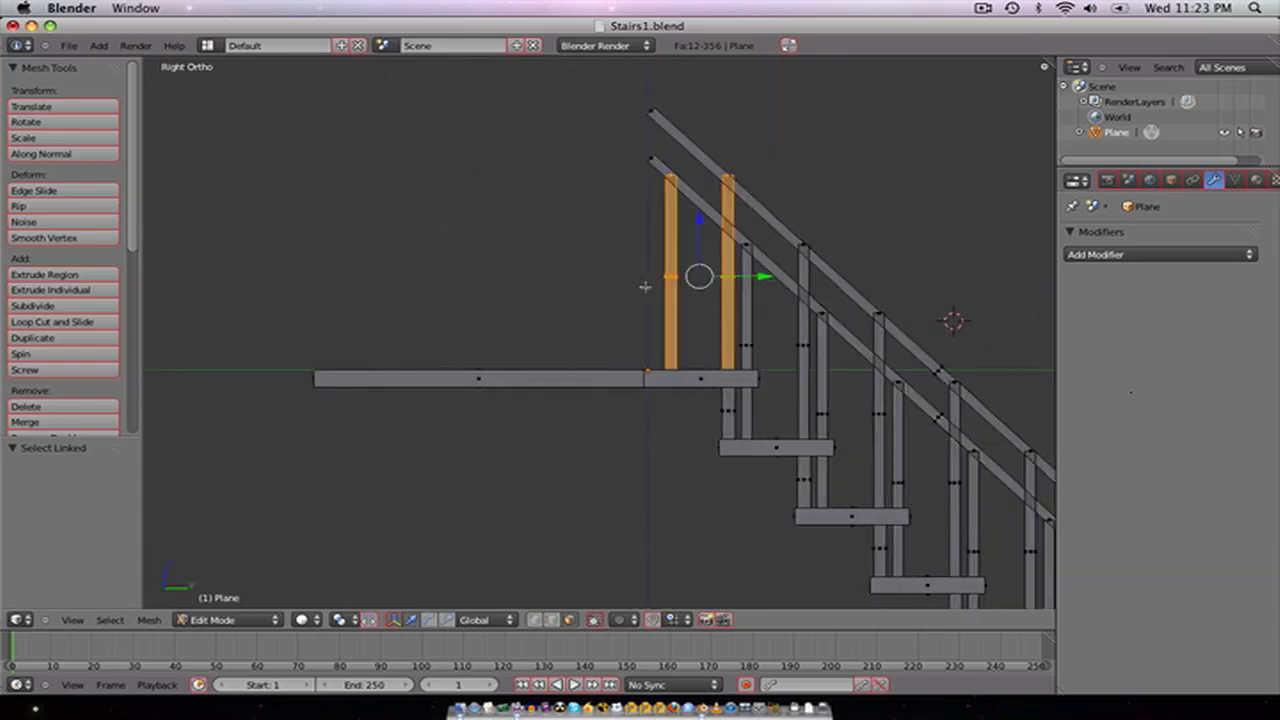
key(g)
key(y)
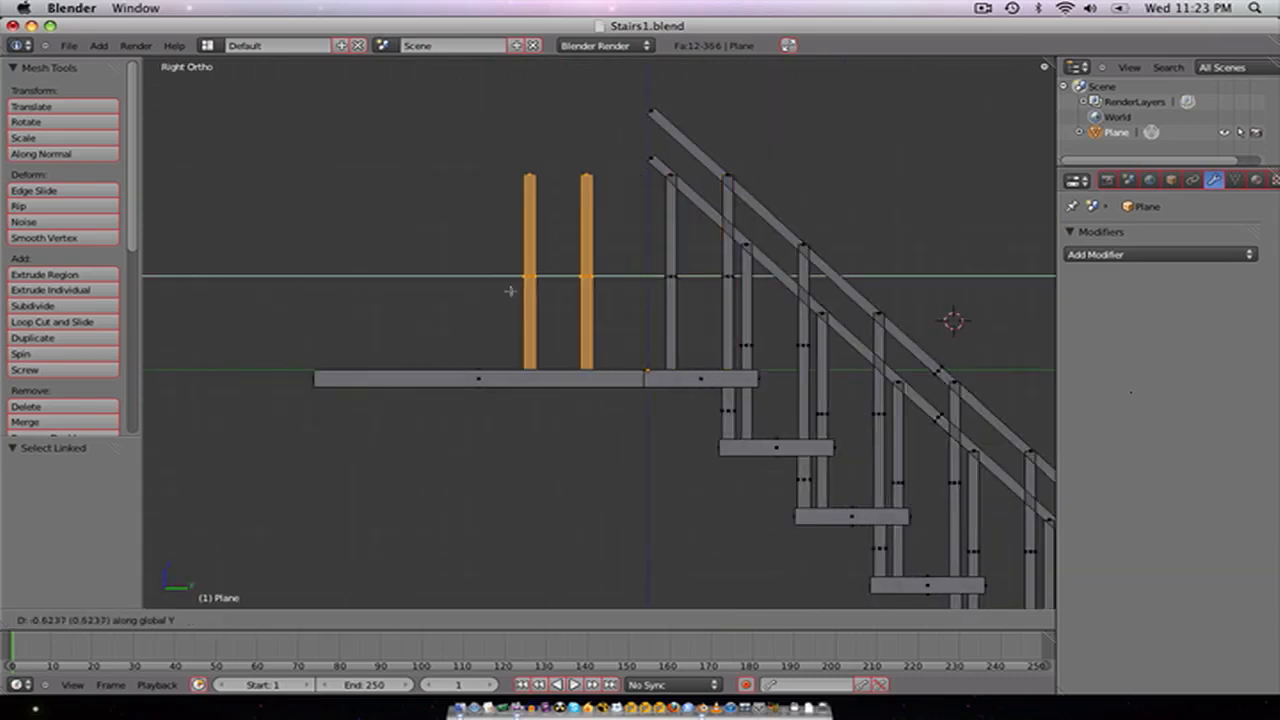
click(529, 291)
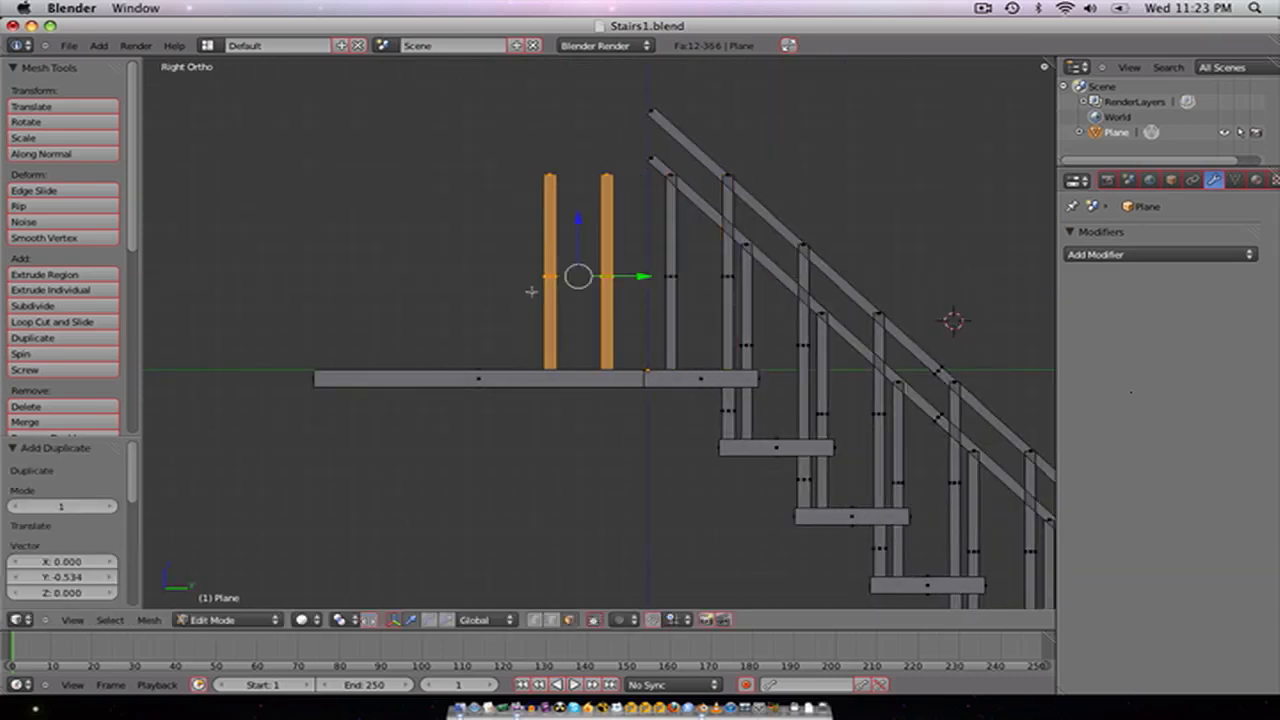
Step: Repeat the post duplication twice more along the landing and shift the last pair 0.071 along Y onto its far end
key(shift+r)
key(shift+r)
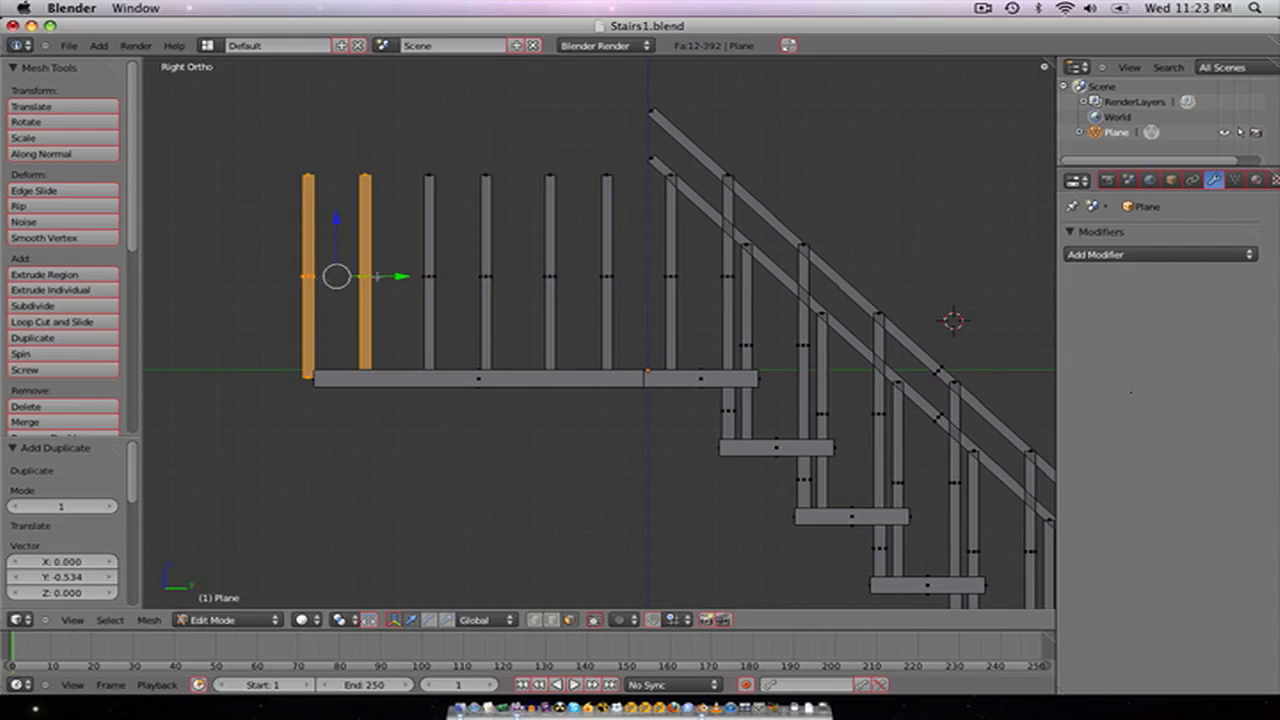
key(g)
key(y)
click(453, 270)
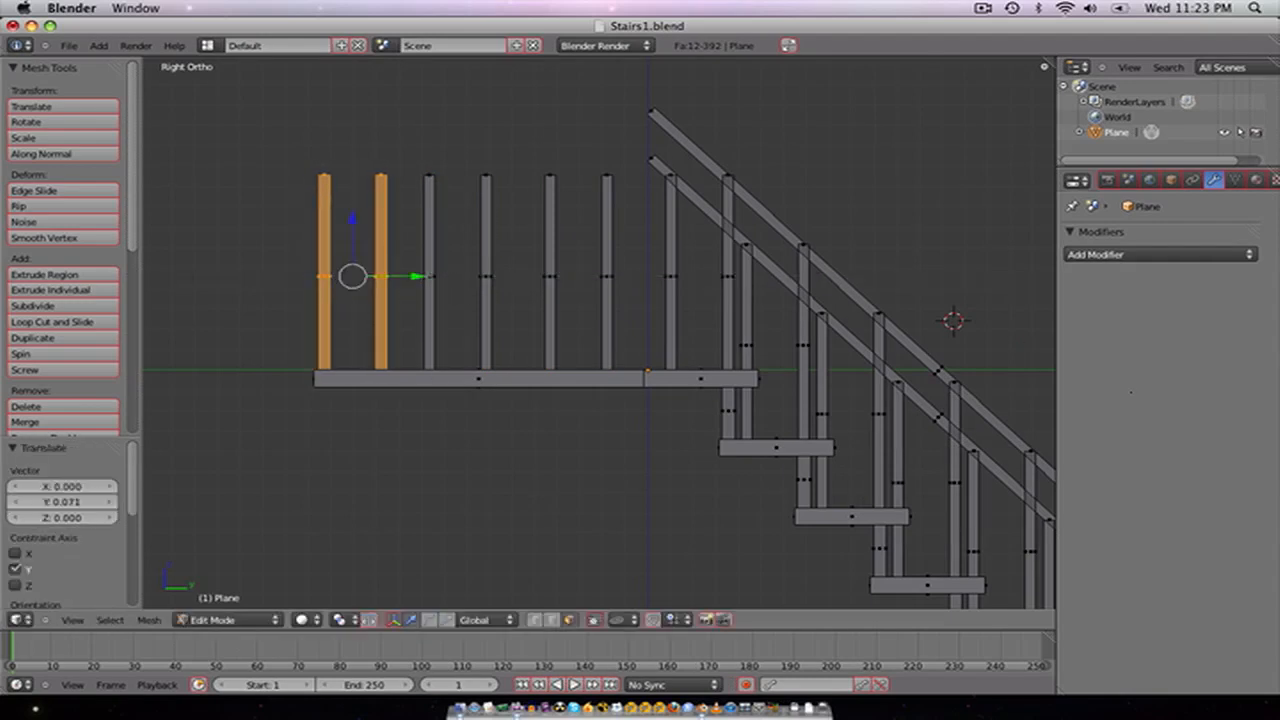
Step: Shift the middle pair of landing posts slightly along Y toward the stairs to even out the spacing
key(a)
key(l)
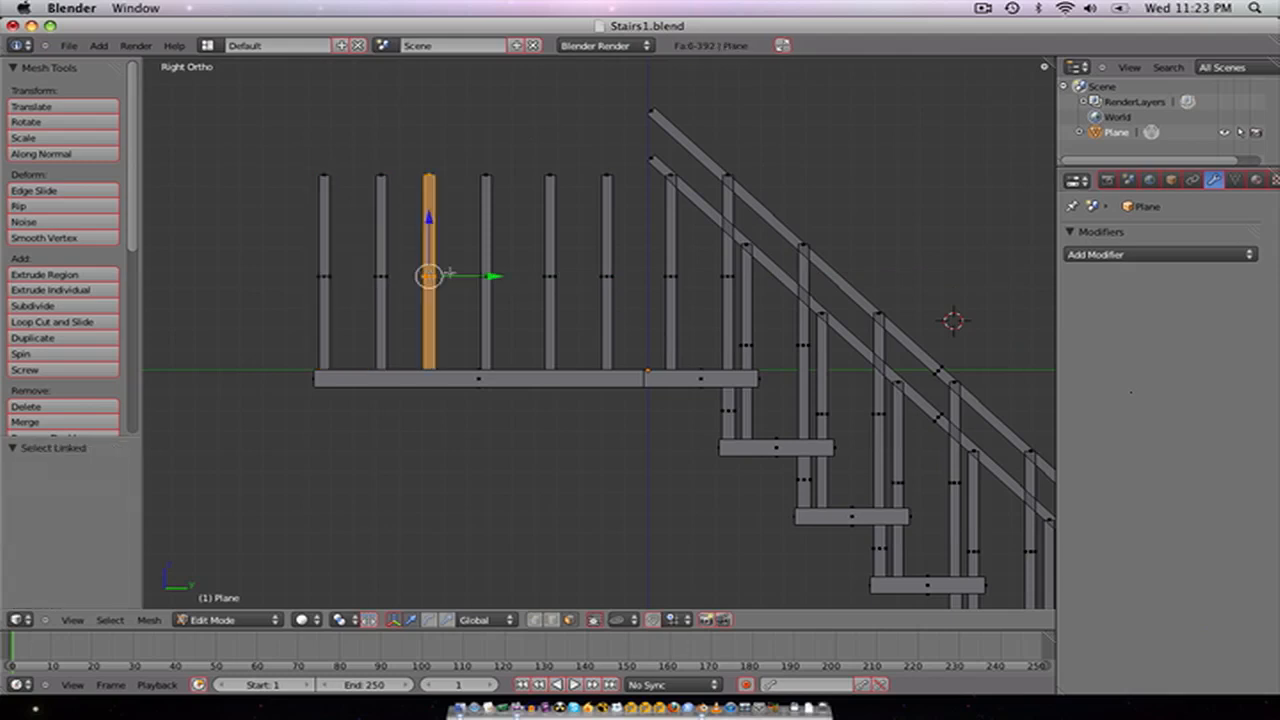
key(l)
key(g)
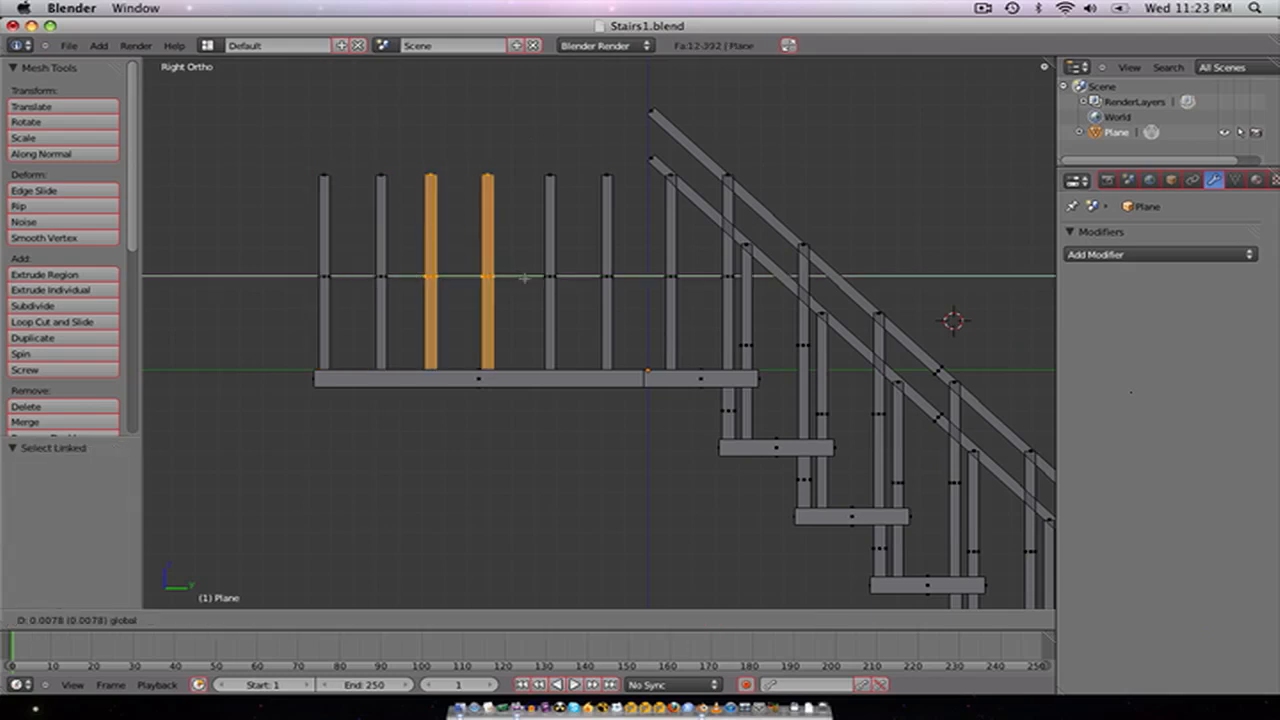
click(511, 271)
key(a)
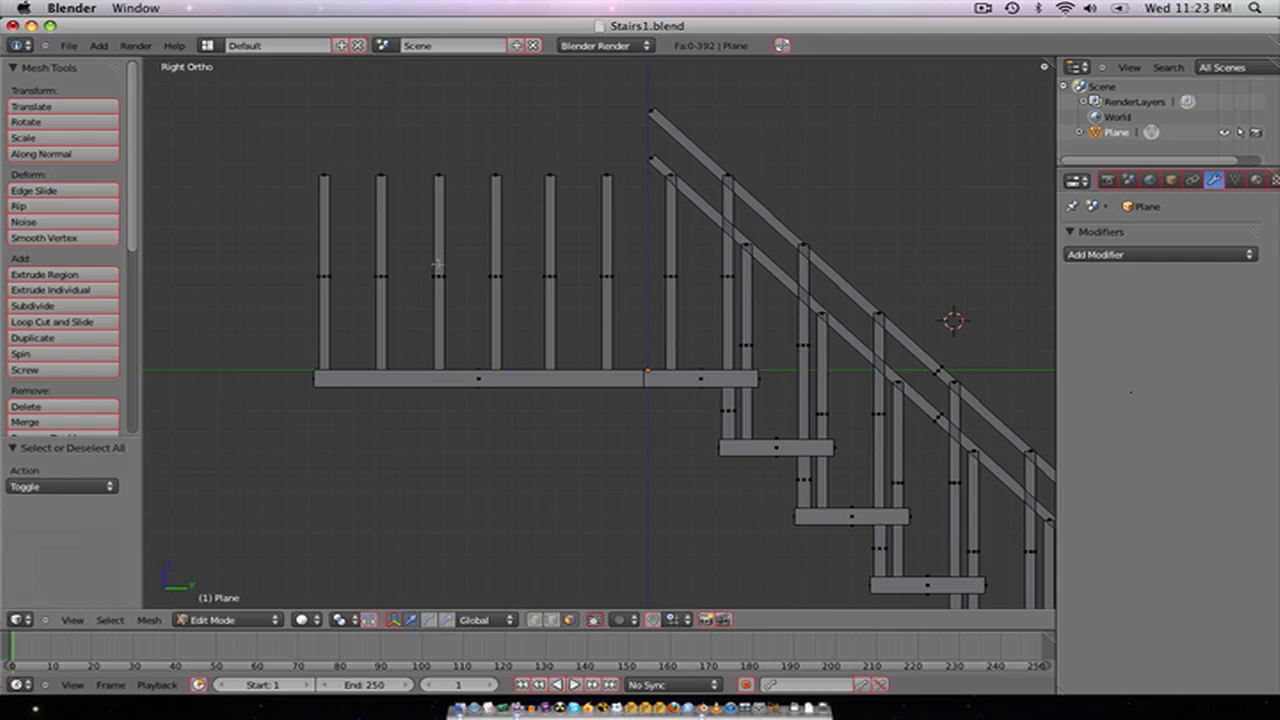
Step: Duplicate the third post from the landing's far end, rotate the copy 90° about X and raise it above the posts as a rail
key(l)
key(shift+d)
key(z)
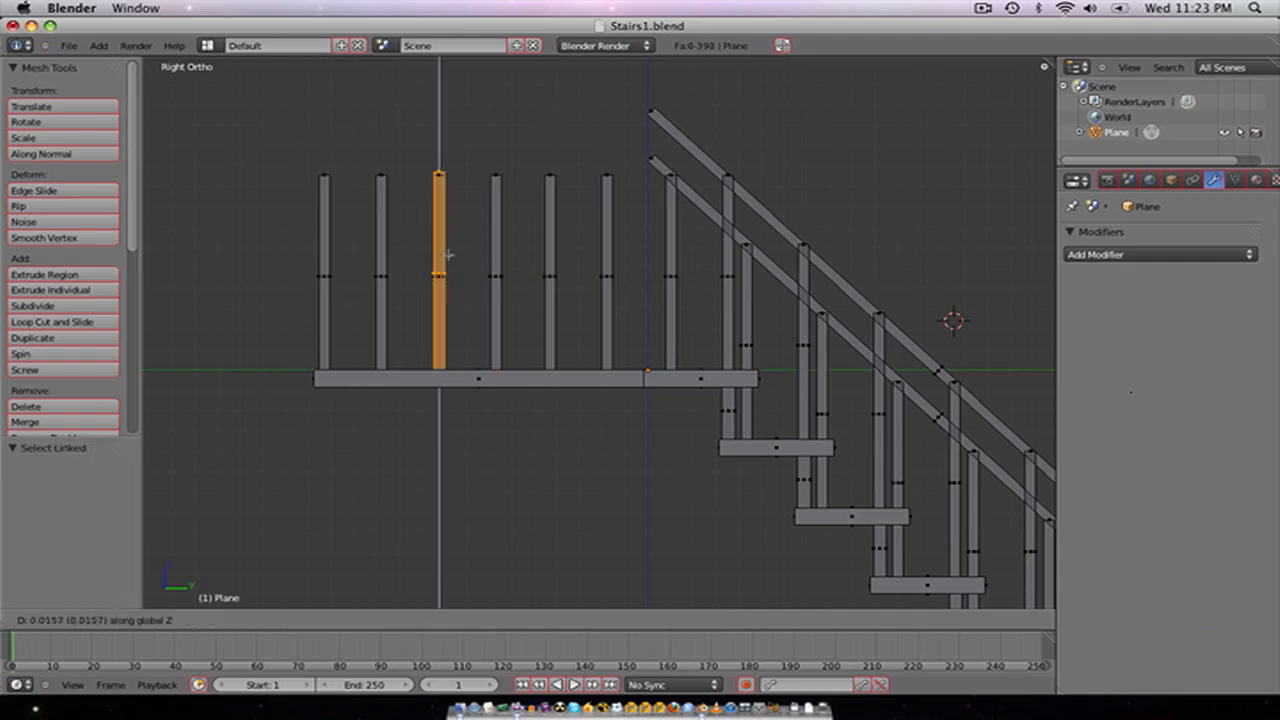
click(465, 197)
text(rx90)
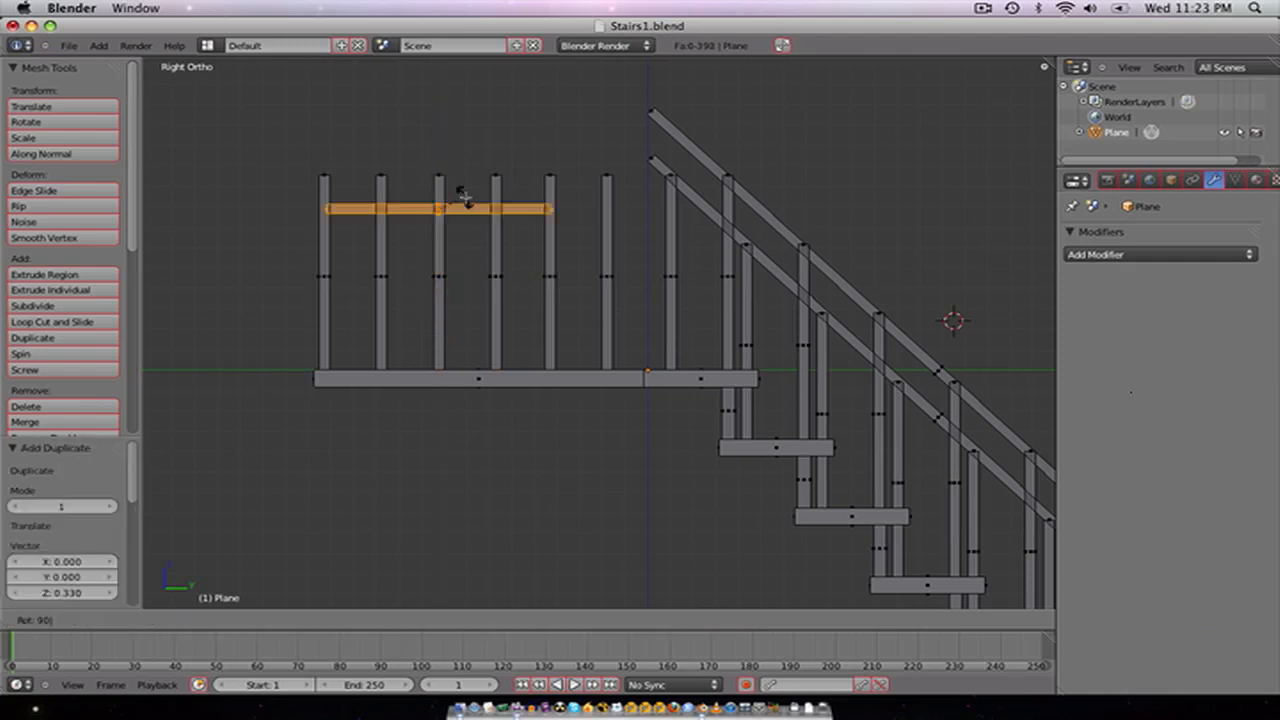
key(Return)
key(g)
key(z)
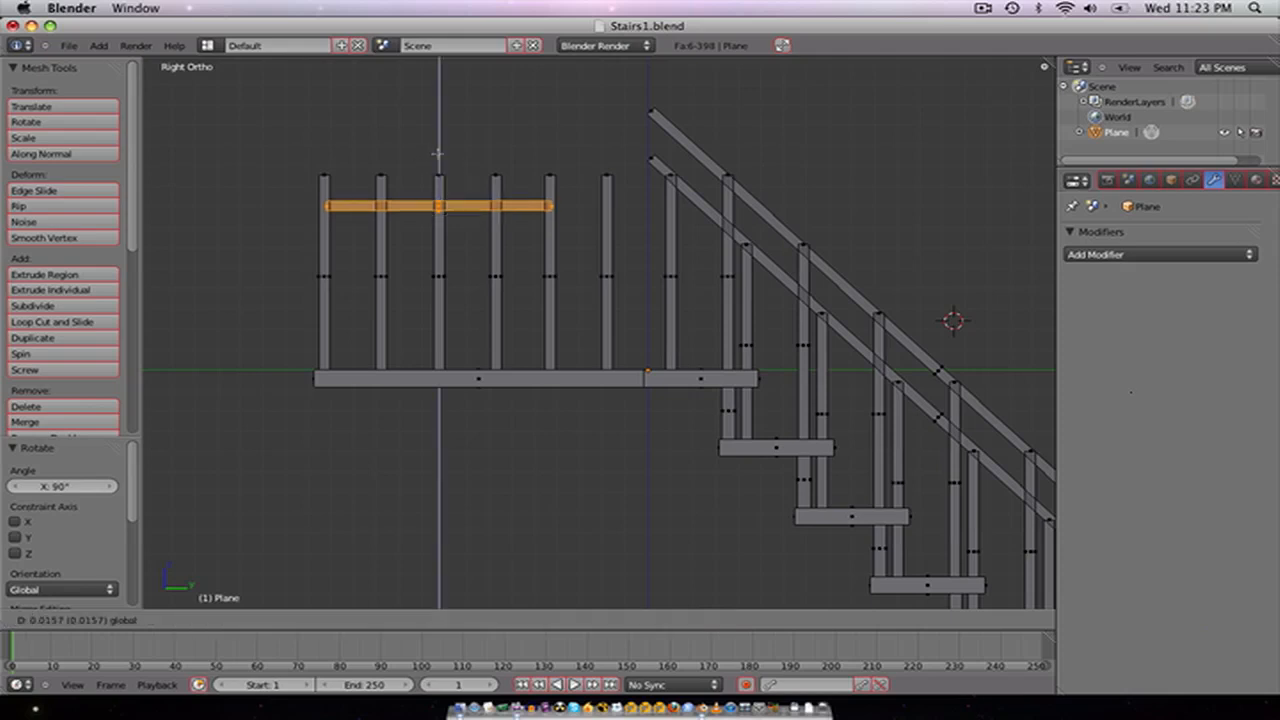
click(452, 118)
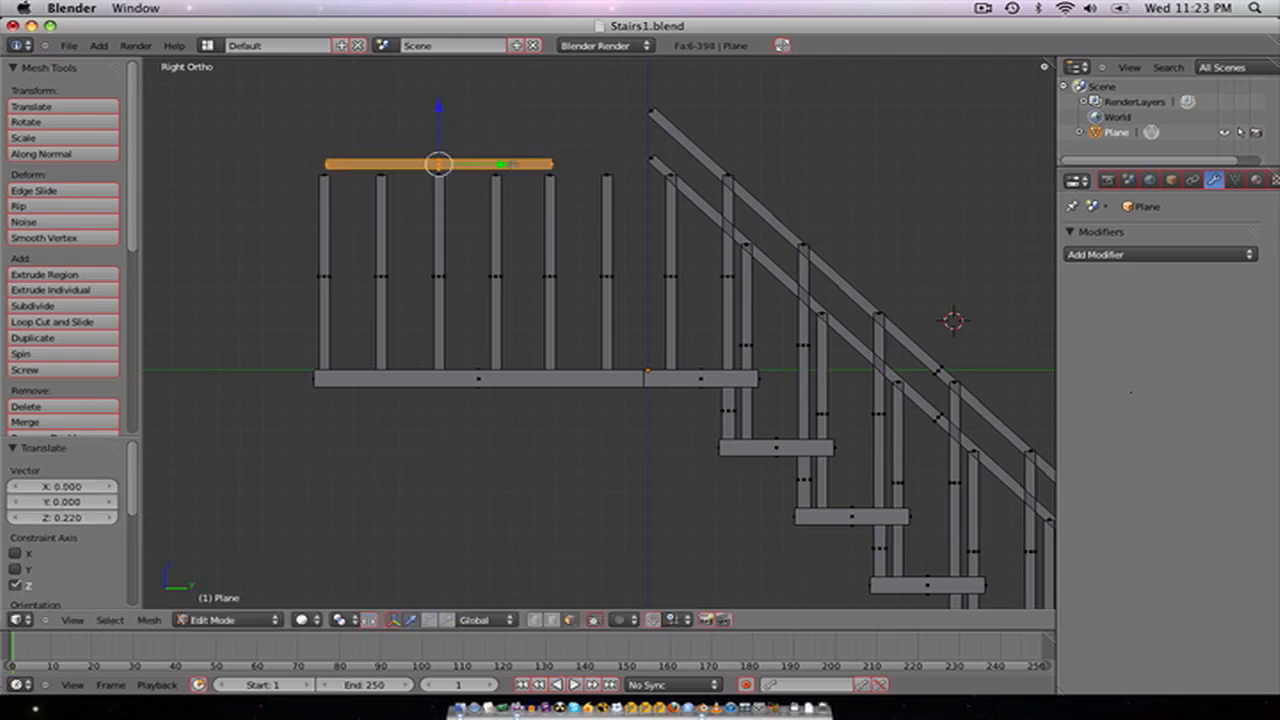
Step: Scale the horizontal rail by about 1.796 along Y and shift it about 0.102 along Y toward the stairs
key(s)
key(y)
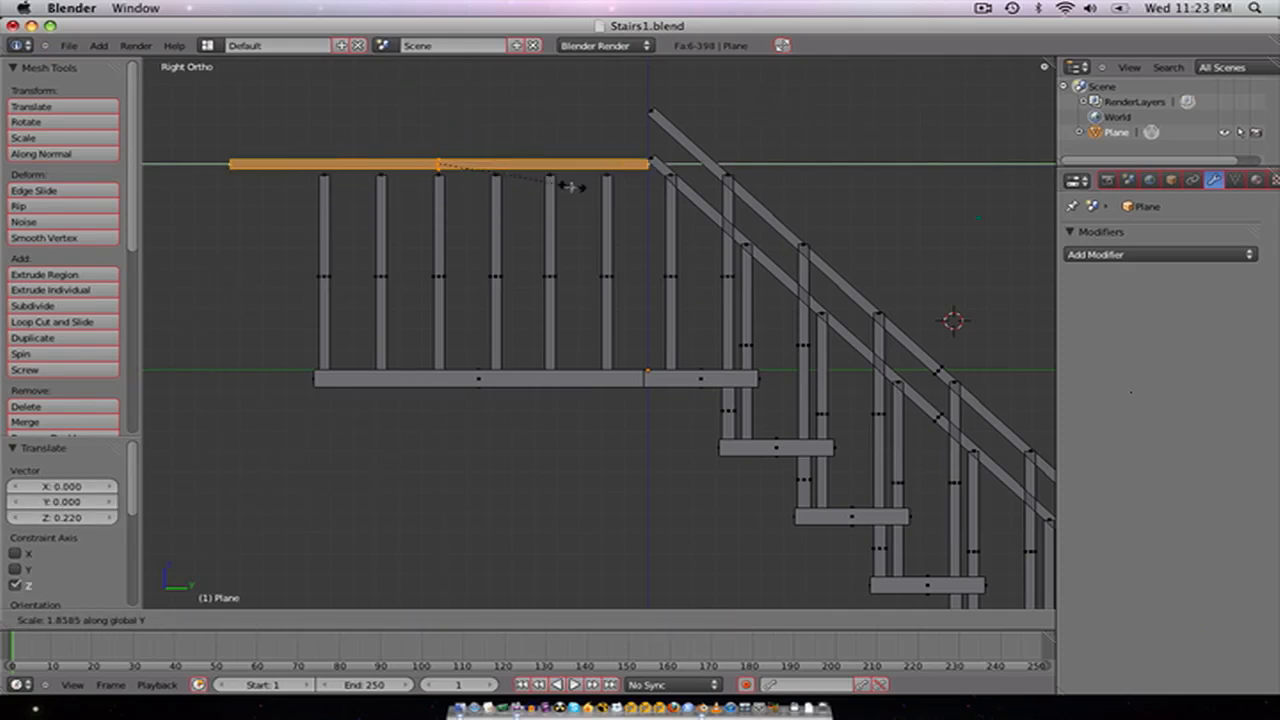
click(565, 185)
key(g)
key(y)
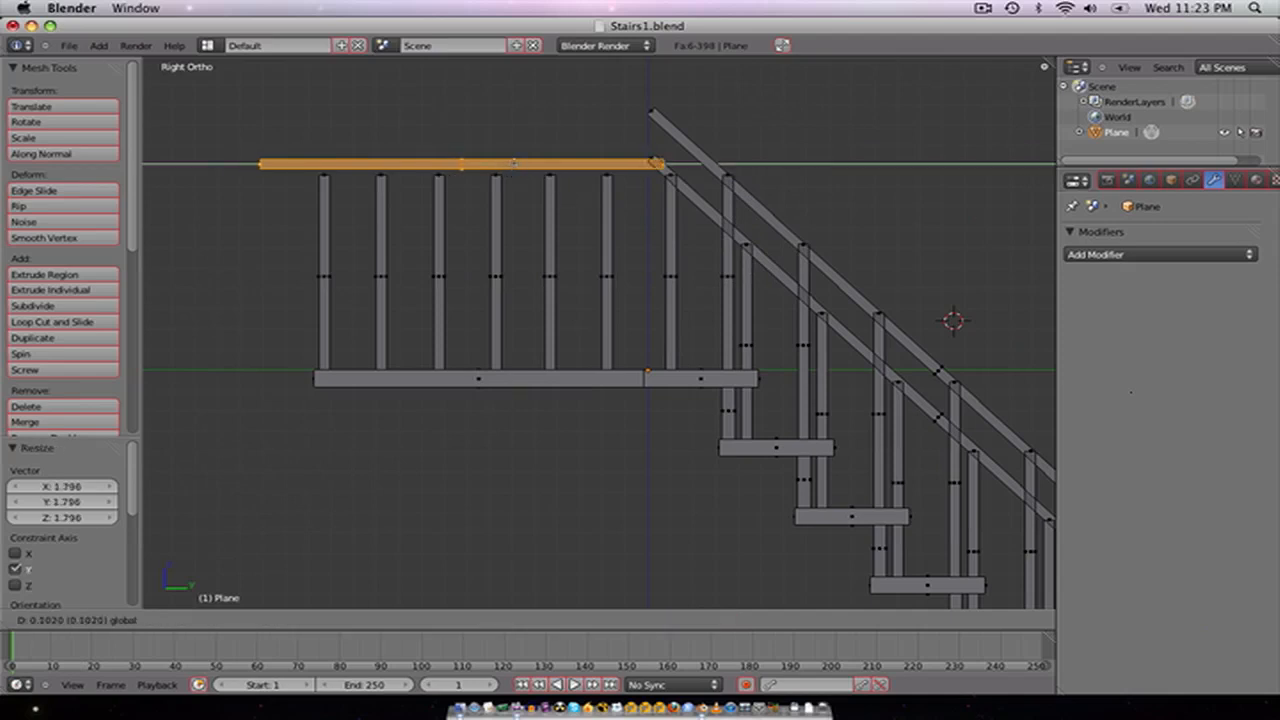
click(514, 162)
Step: Raise the rail about 0.016 along Z and fit it along Y with a 0.884 scale and small shifts to meet the lower handrail
key(g)
key(z)
click(495, 139)
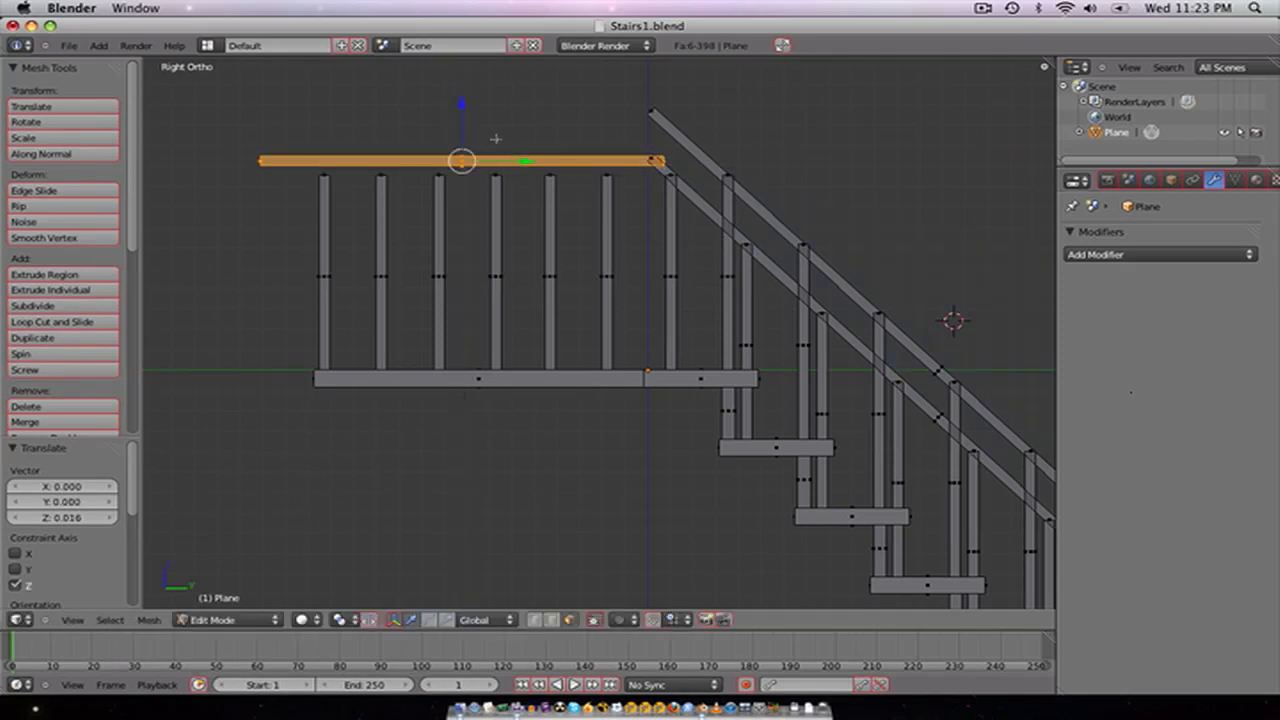
key(g)
key(y)
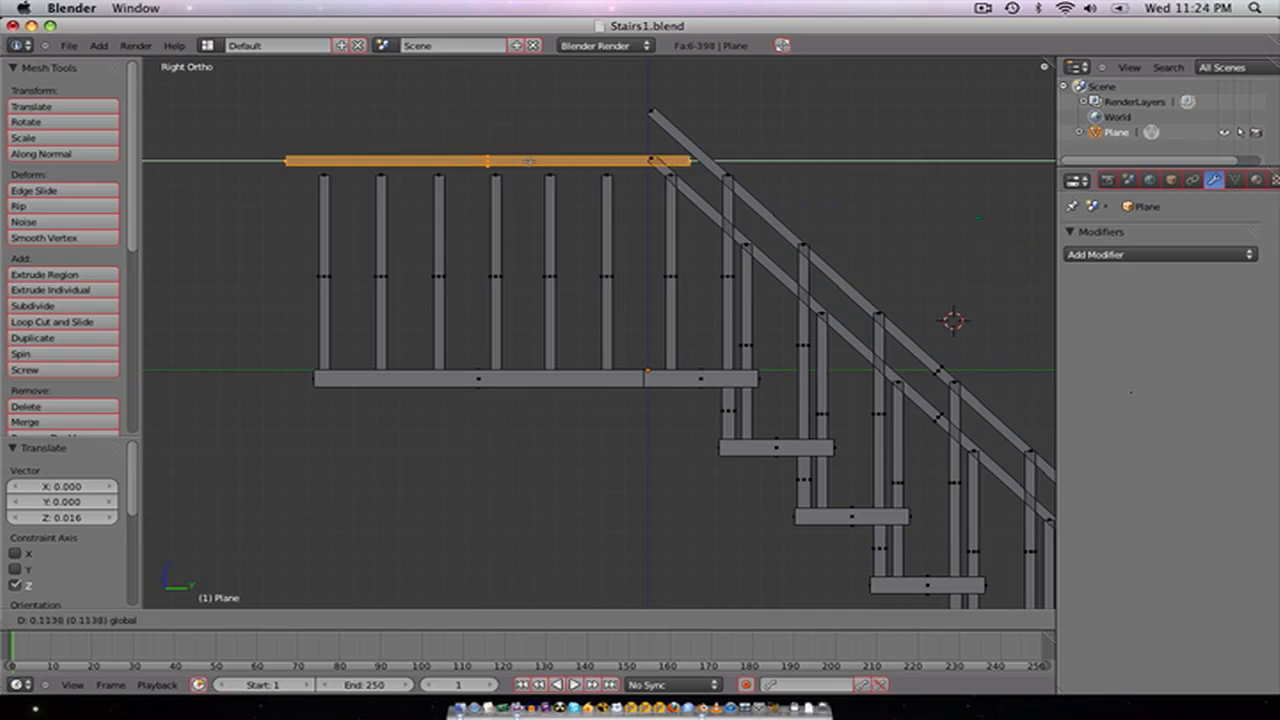
click(528, 161)
key(s)
key(y)
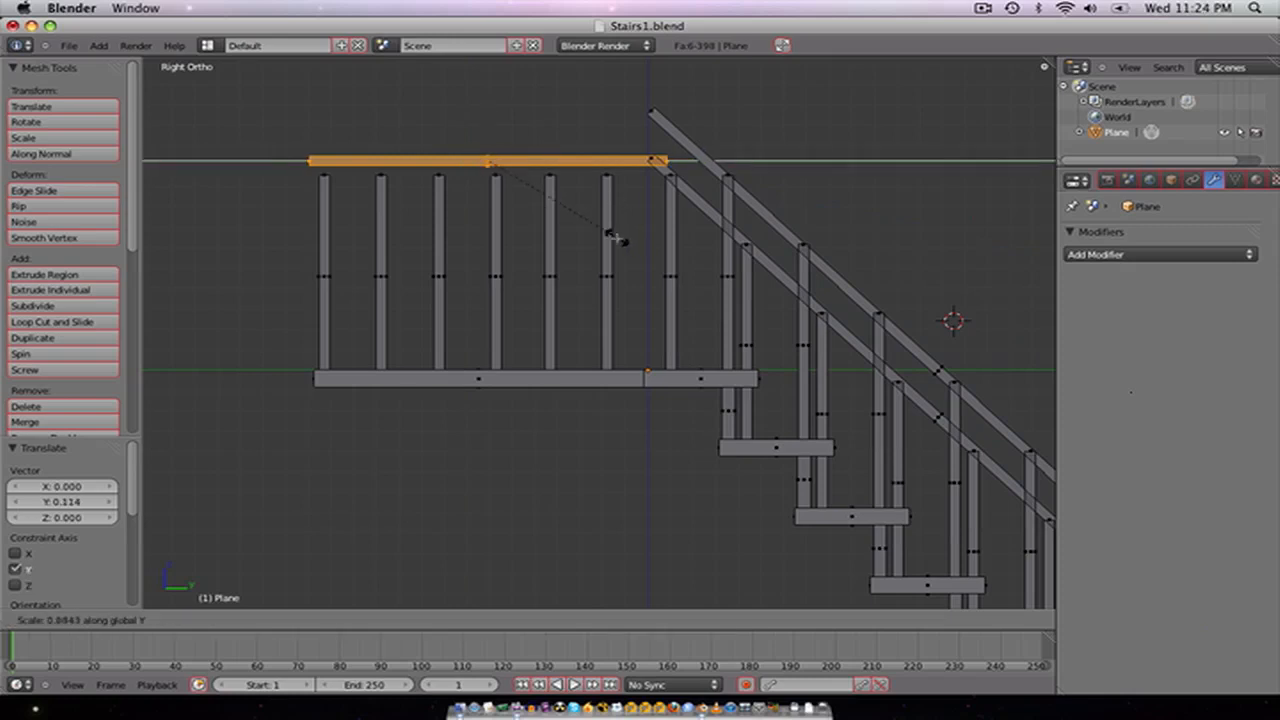
click(615, 236)
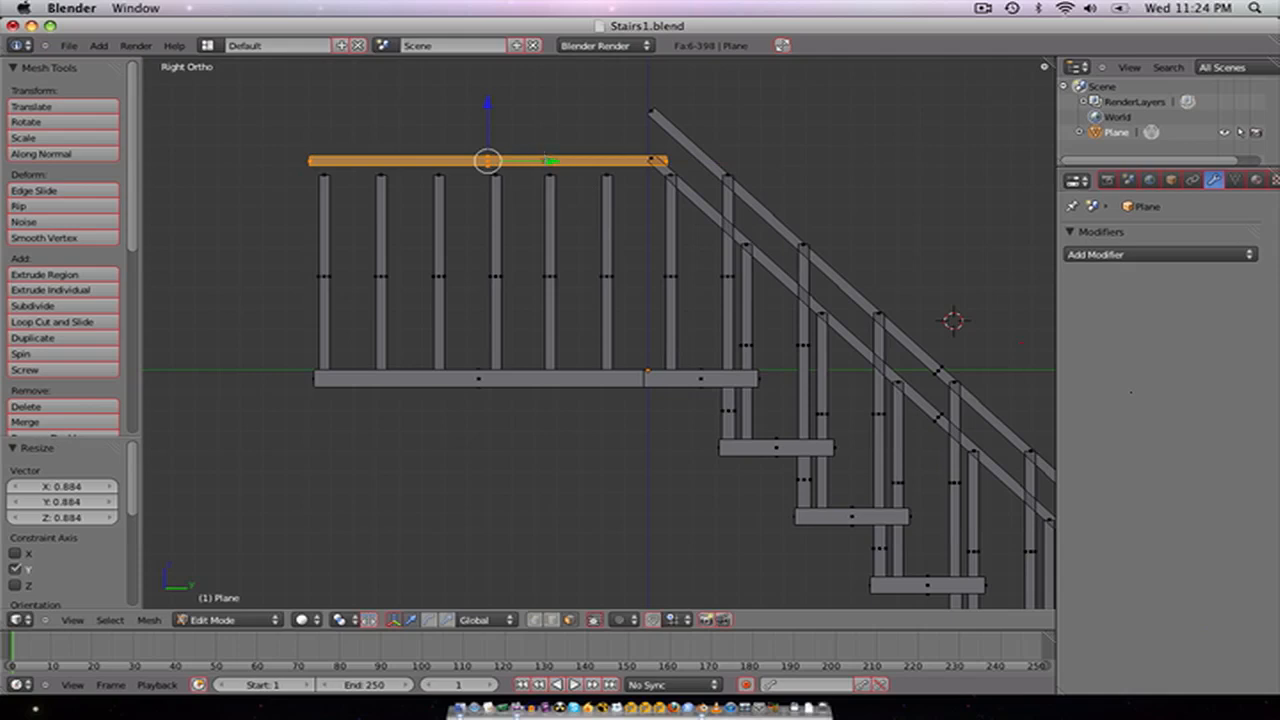
drag(548, 160, 541, 160)
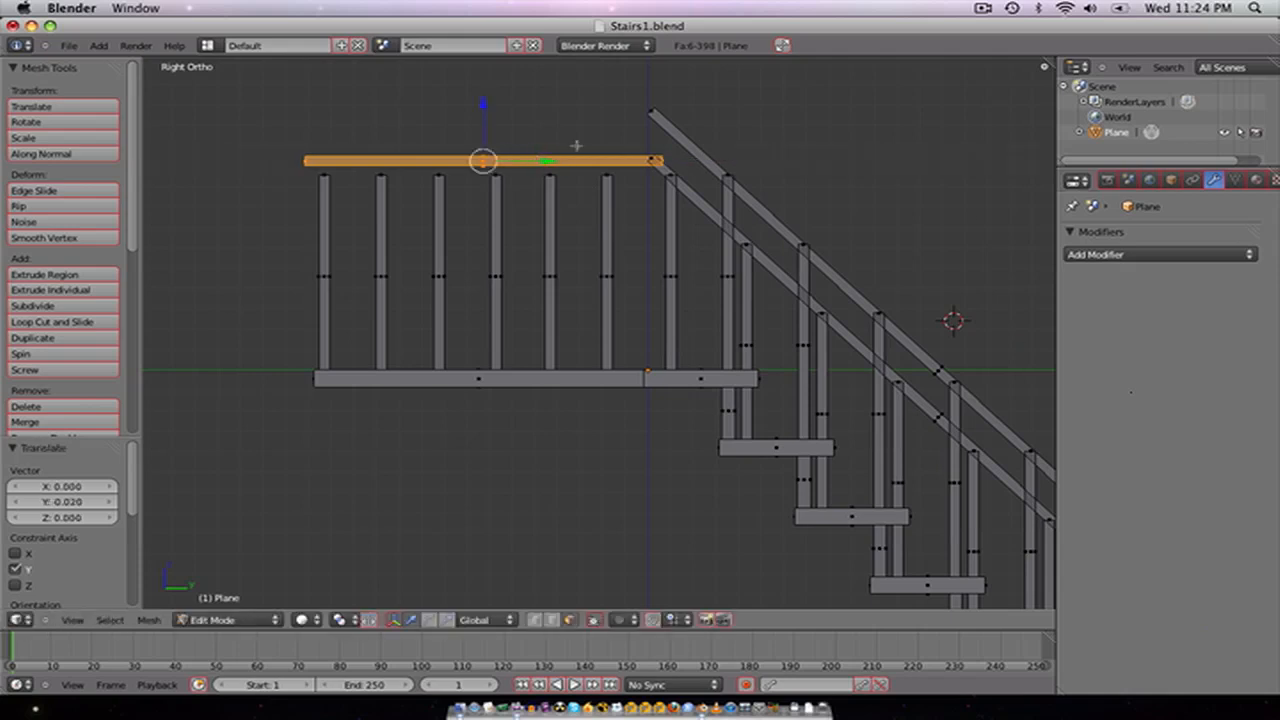
Step: Duplicate the horizontal rail about 0.231 up along Z to meet the upper handrail
key(shift+d)
key(z)
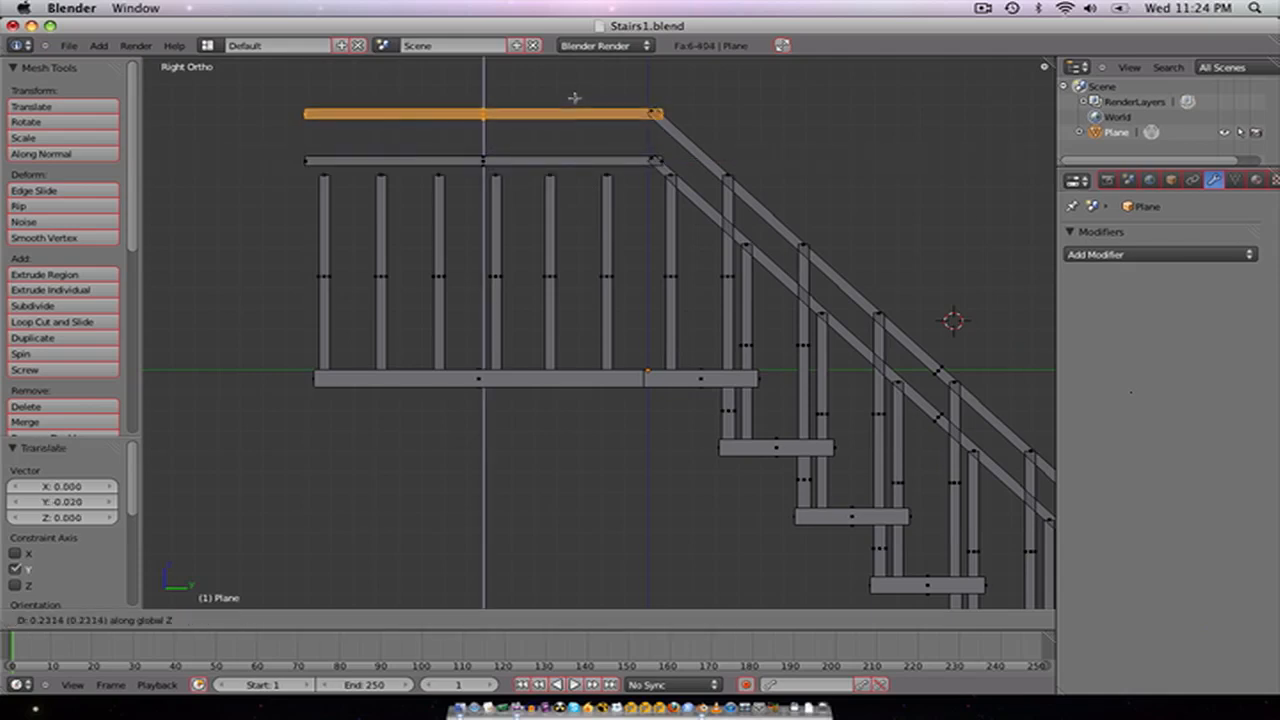
click(575, 98)
key(a)
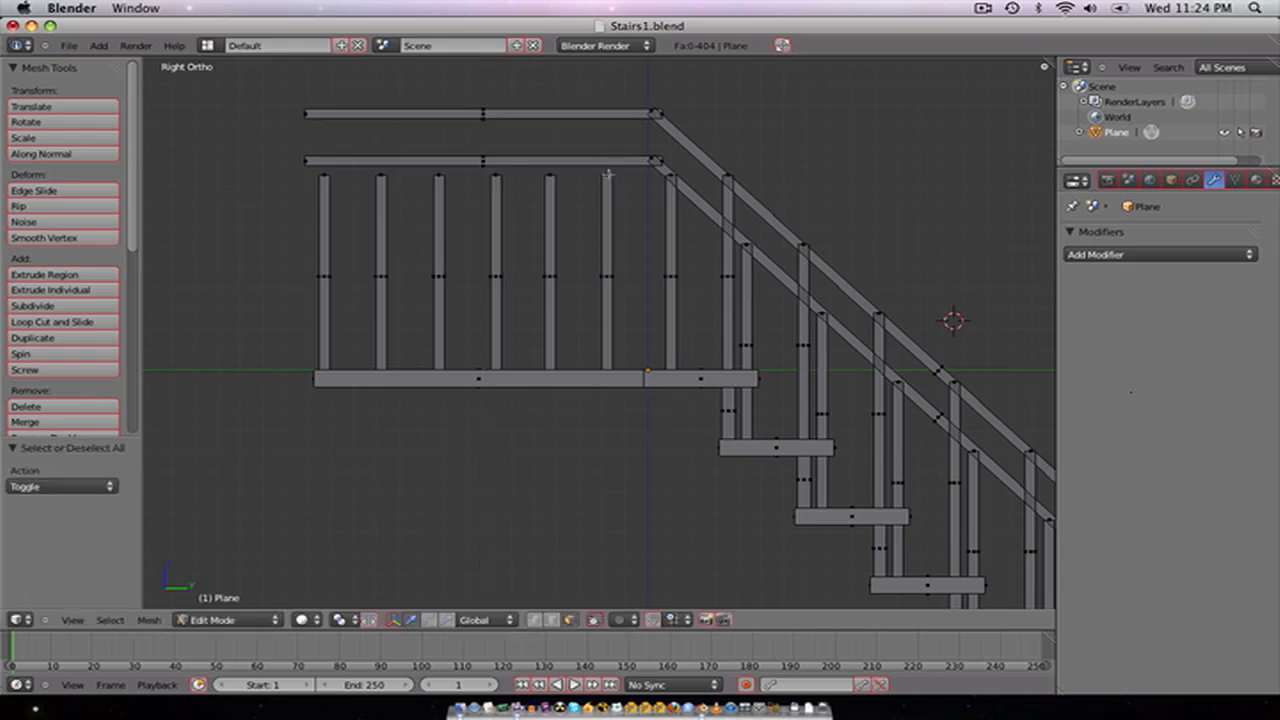
Step: Raise the top faces of the six landing posts about 0.321 along Z so they reach the upper rail
scroll(608, 172, up, 2)
right_click(612, 106)
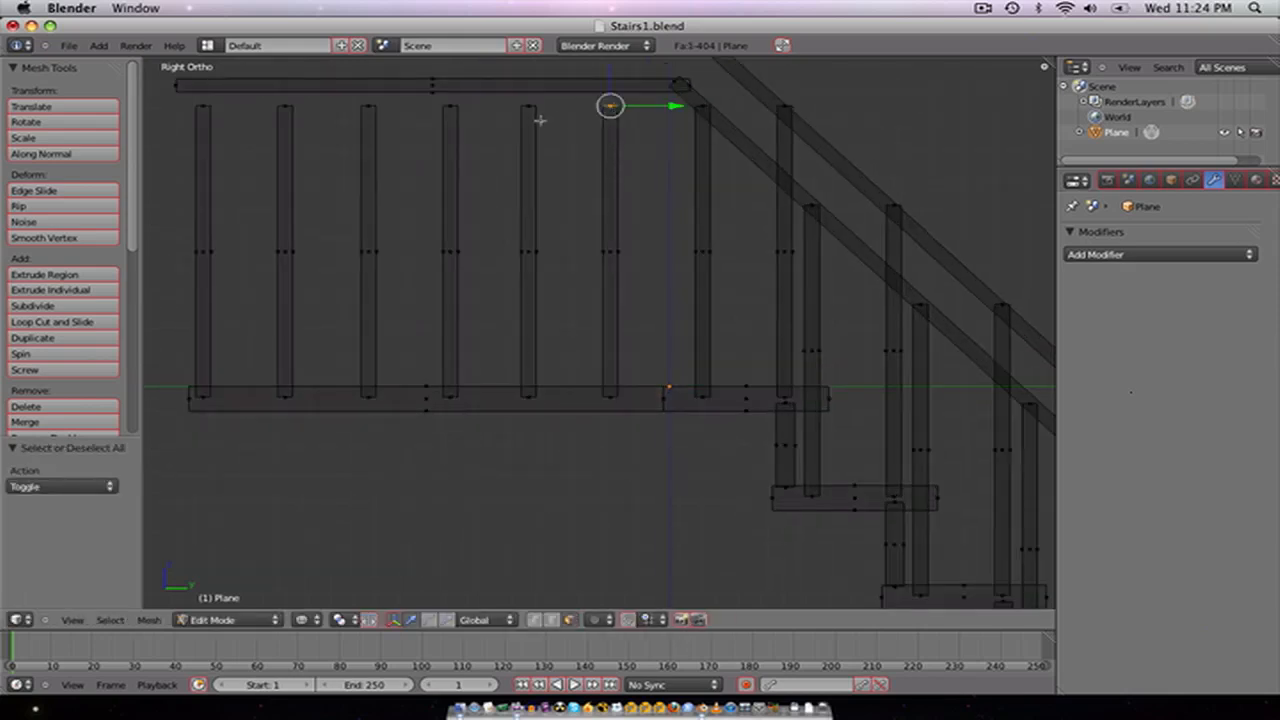
shift+right_click(531, 107)
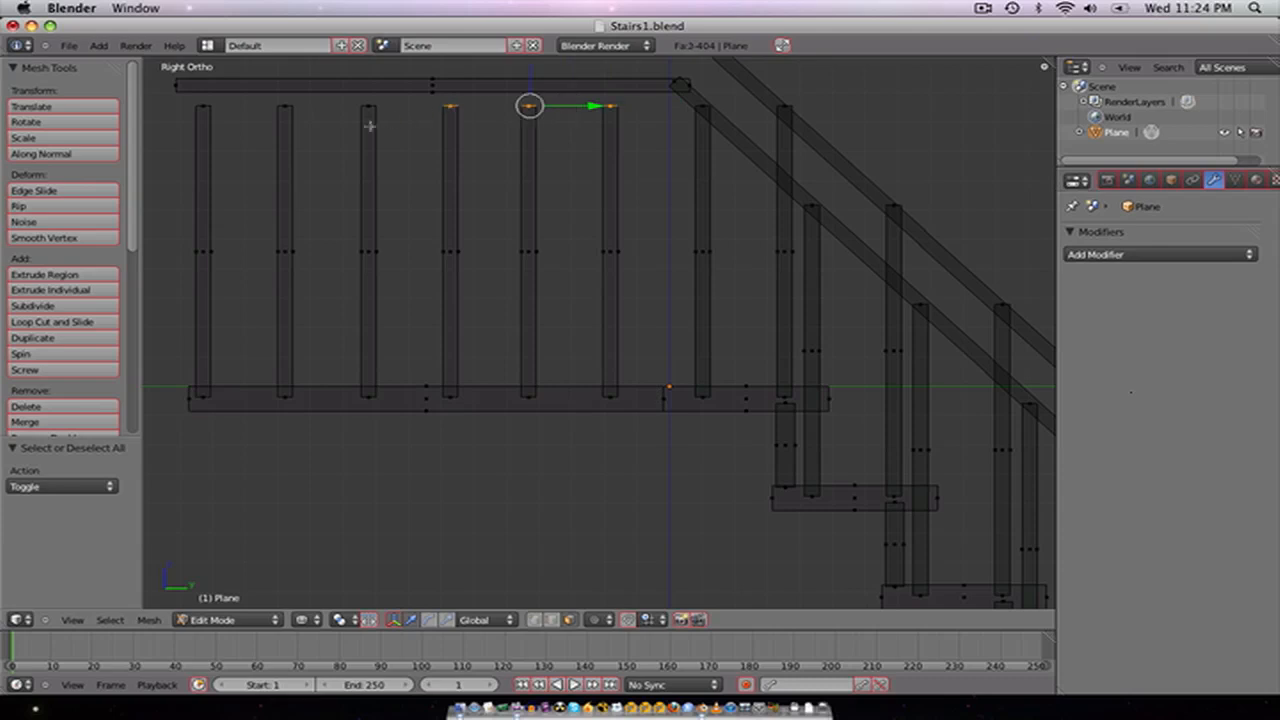
shift+right_click(200, 108)
shift+middle_drag(398, 160, 500, 325)
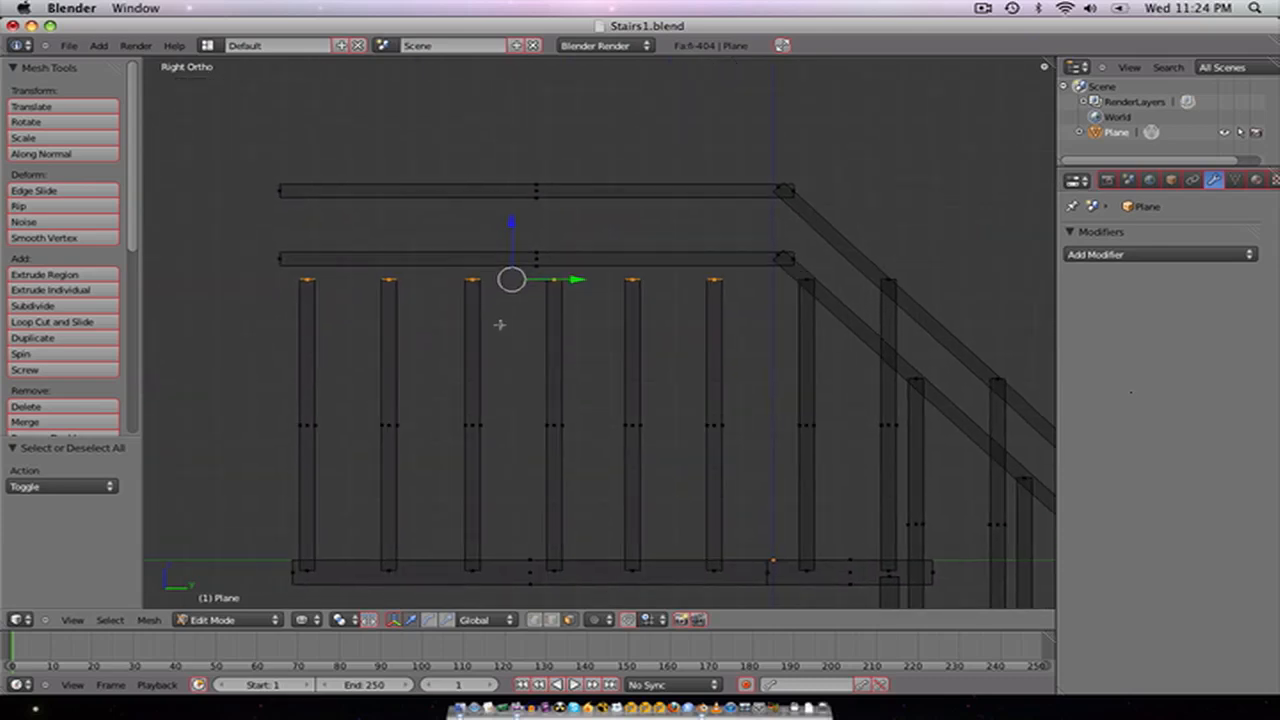
key(g)
key(z)
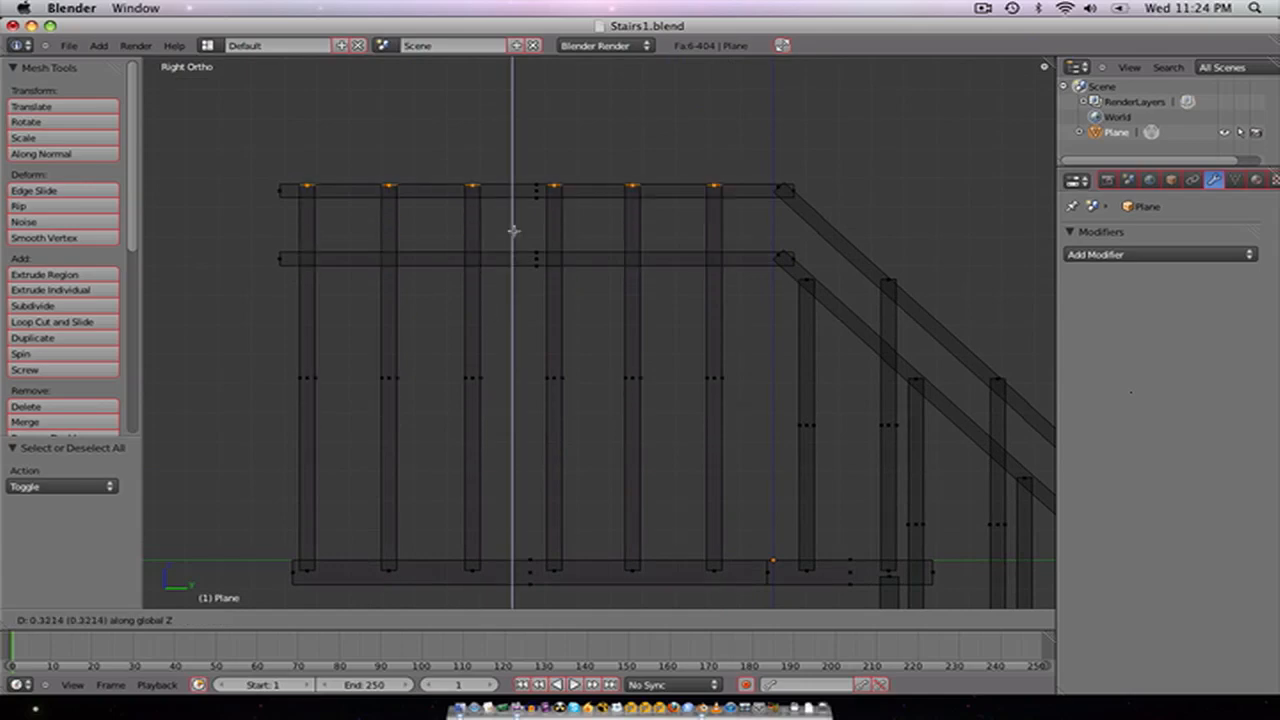
click(512, 231)
scroll(512, 231, down, 3)
key(Tab)
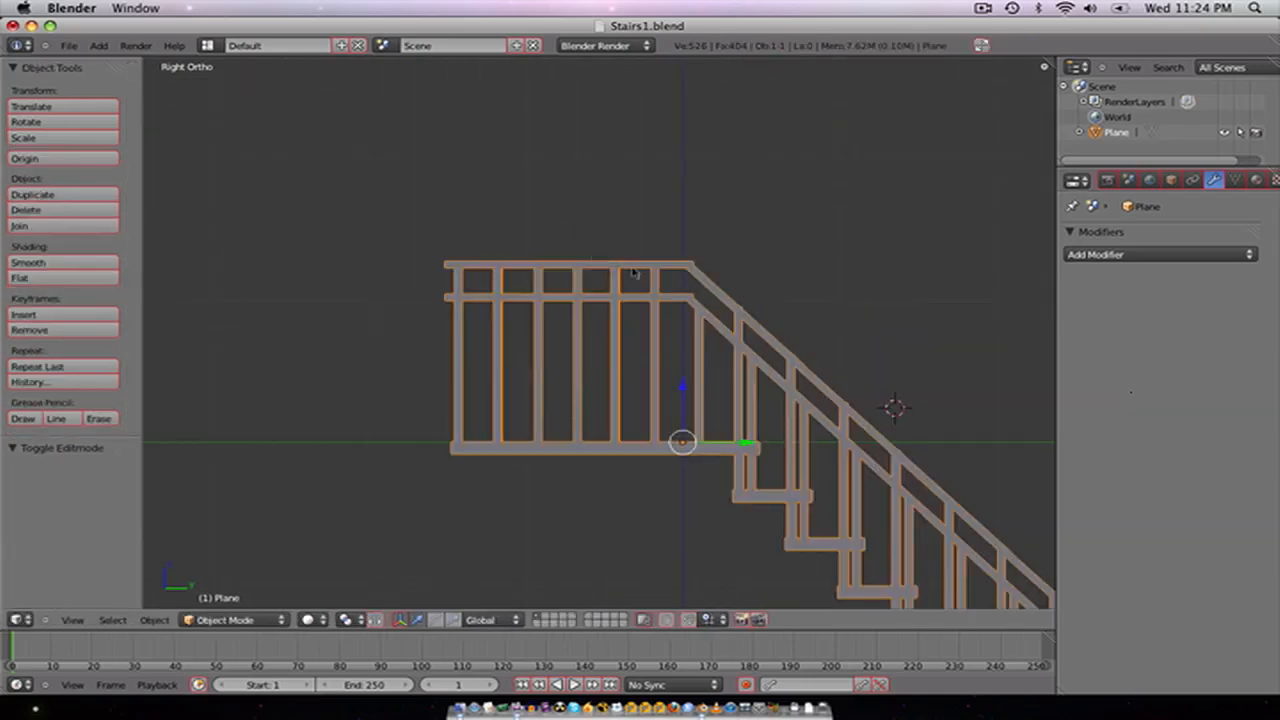
Step: Duplicate the six landing posts together with both horizontal rails, leaving the copy in place
middle_drag(631, 272, 646, 381)
key(KP_7)
key(KP_1)
key(KP_3)
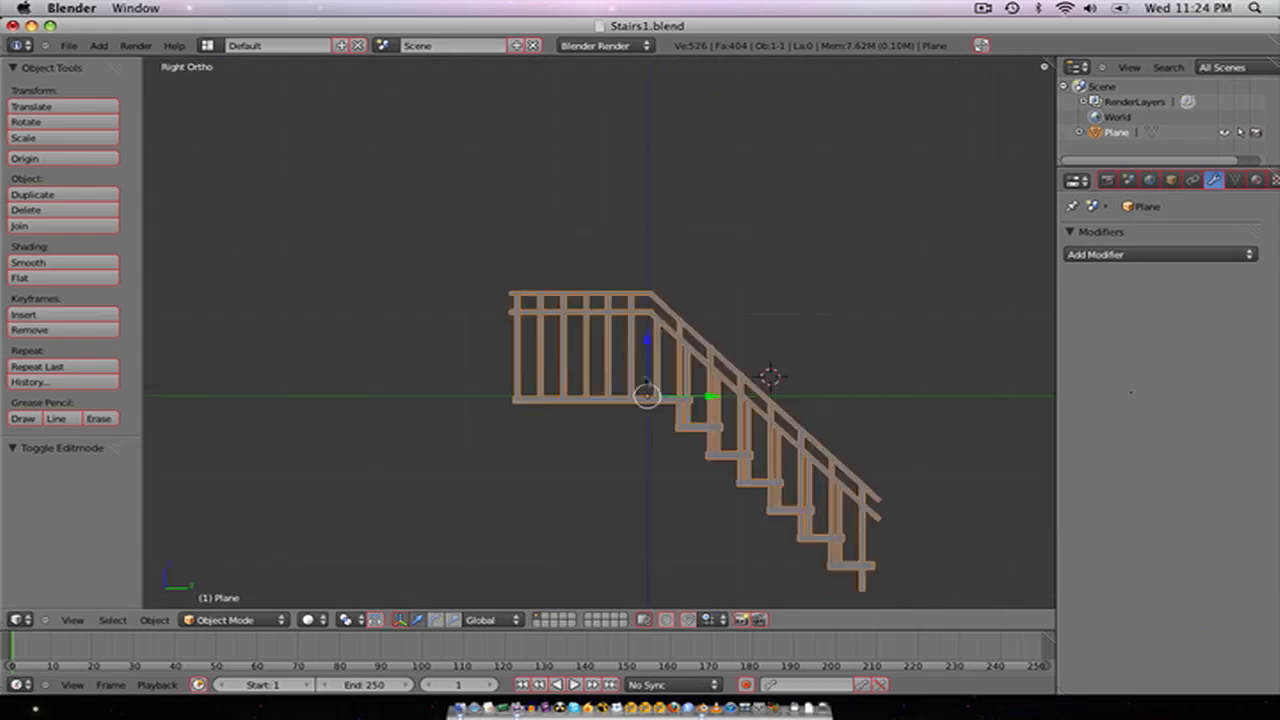
scroll(646, 381, up, 5)
key(Tab)
key(a)
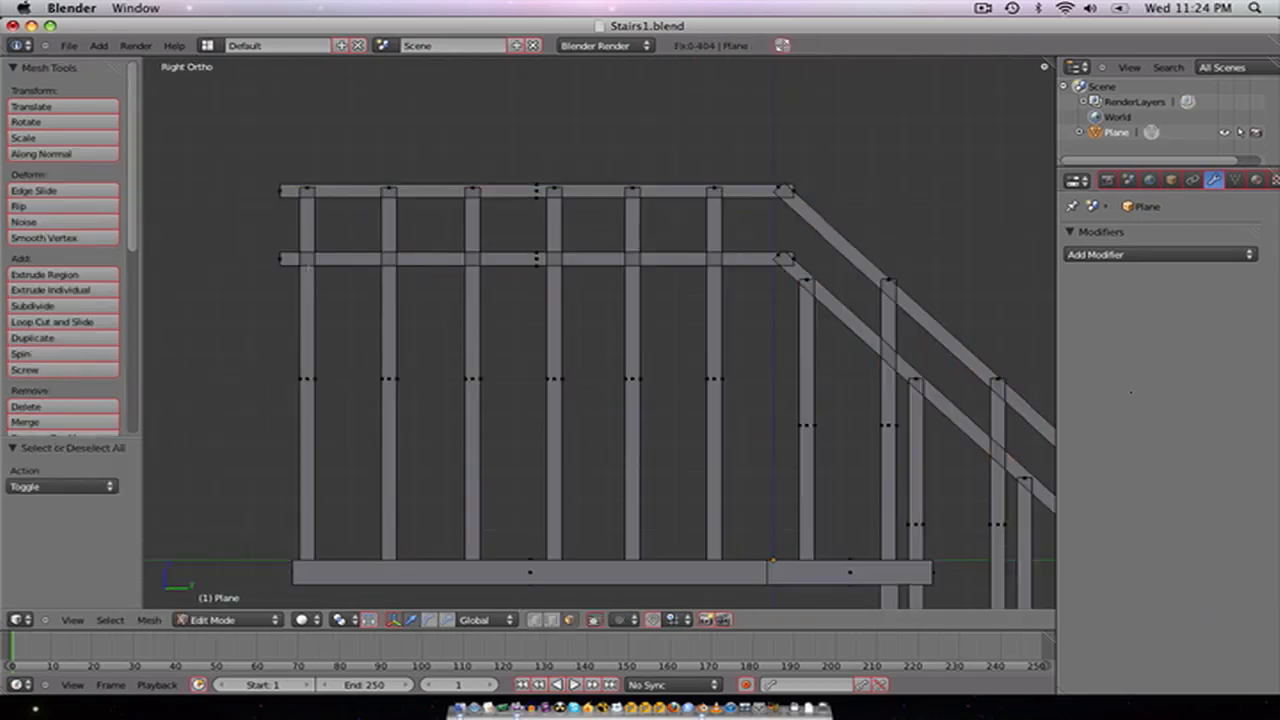
key(l)
key(l)
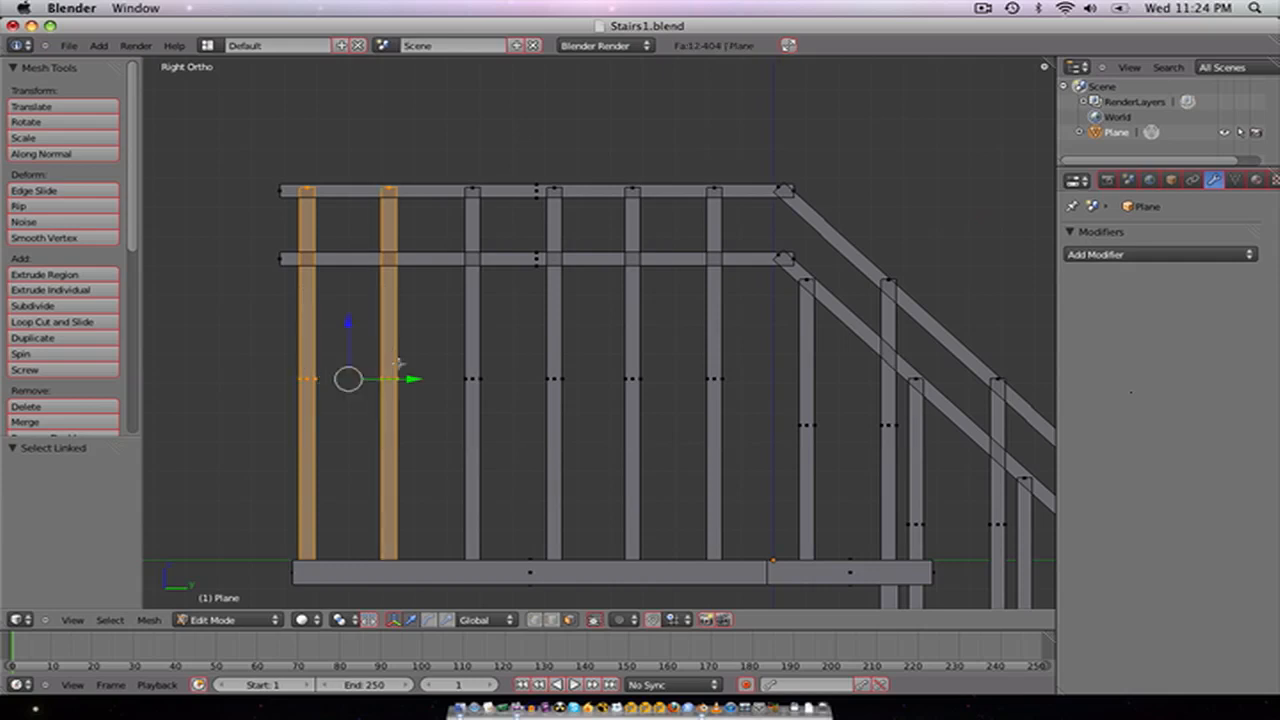
key(l)
key(l)
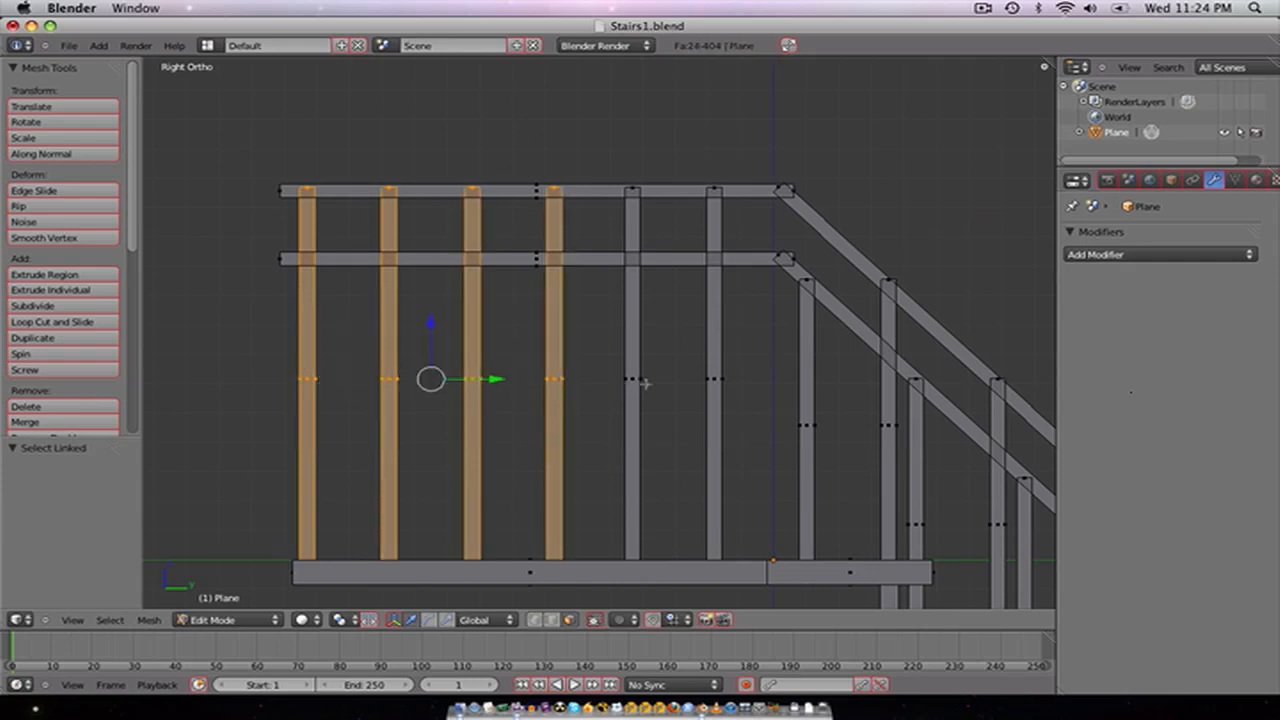
key(l)
key(l)
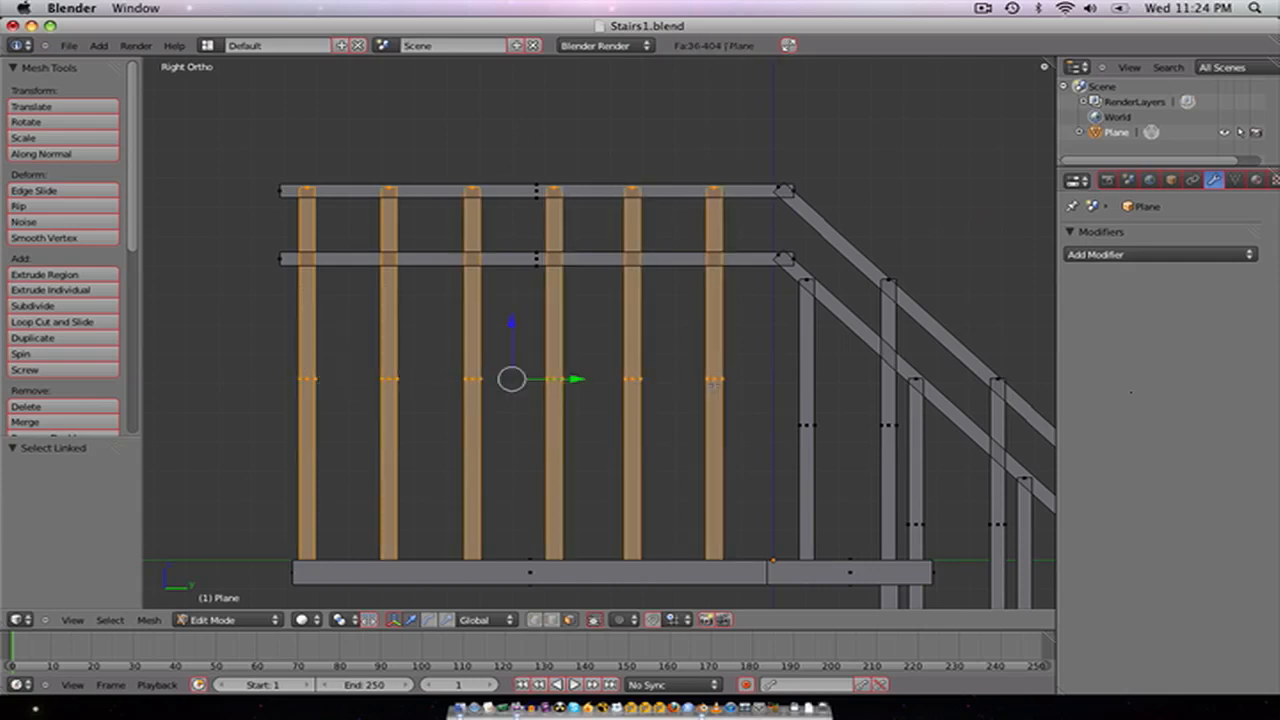
key(l)
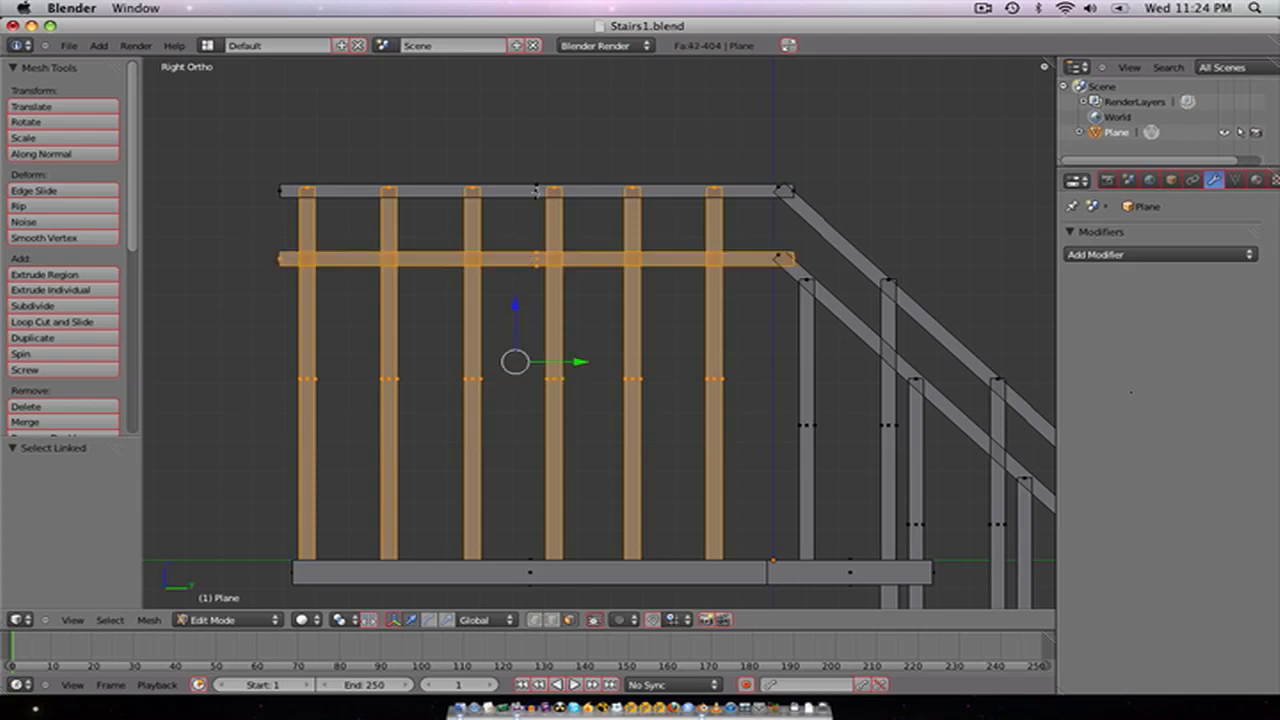
key(l)
key(KP_7)
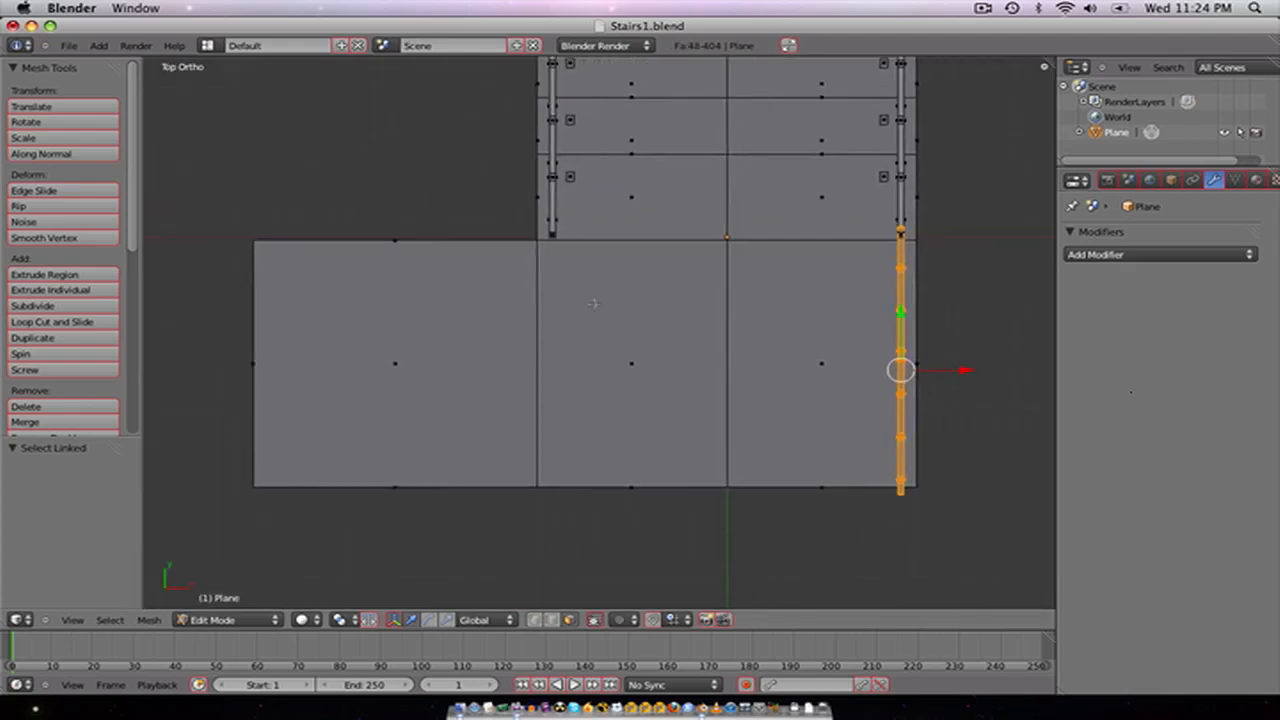
key(shift+d)
right_click(560, 355)
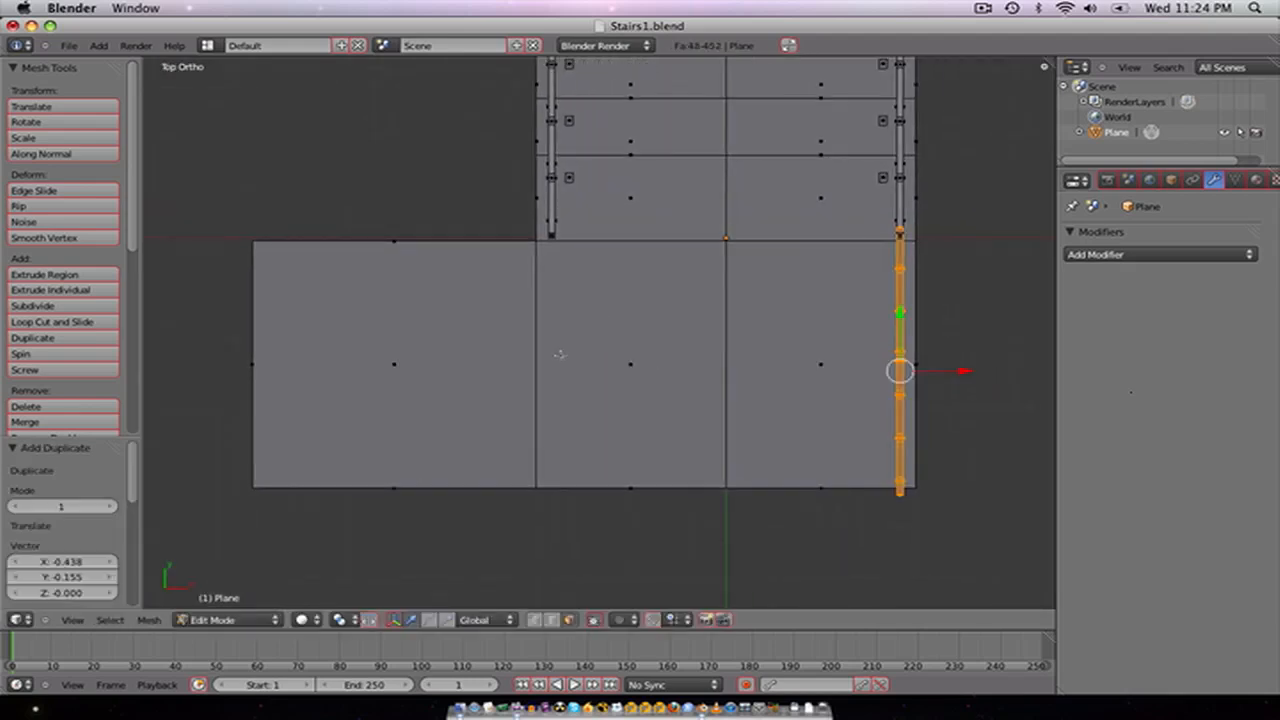
Step: Rotate the duplicated railing section 90° in top view and move it -0.904 in X and -0.659 in Y onto the landing's long outer edge
text(r900)
key(Escape)
text(r90)
key(Return)
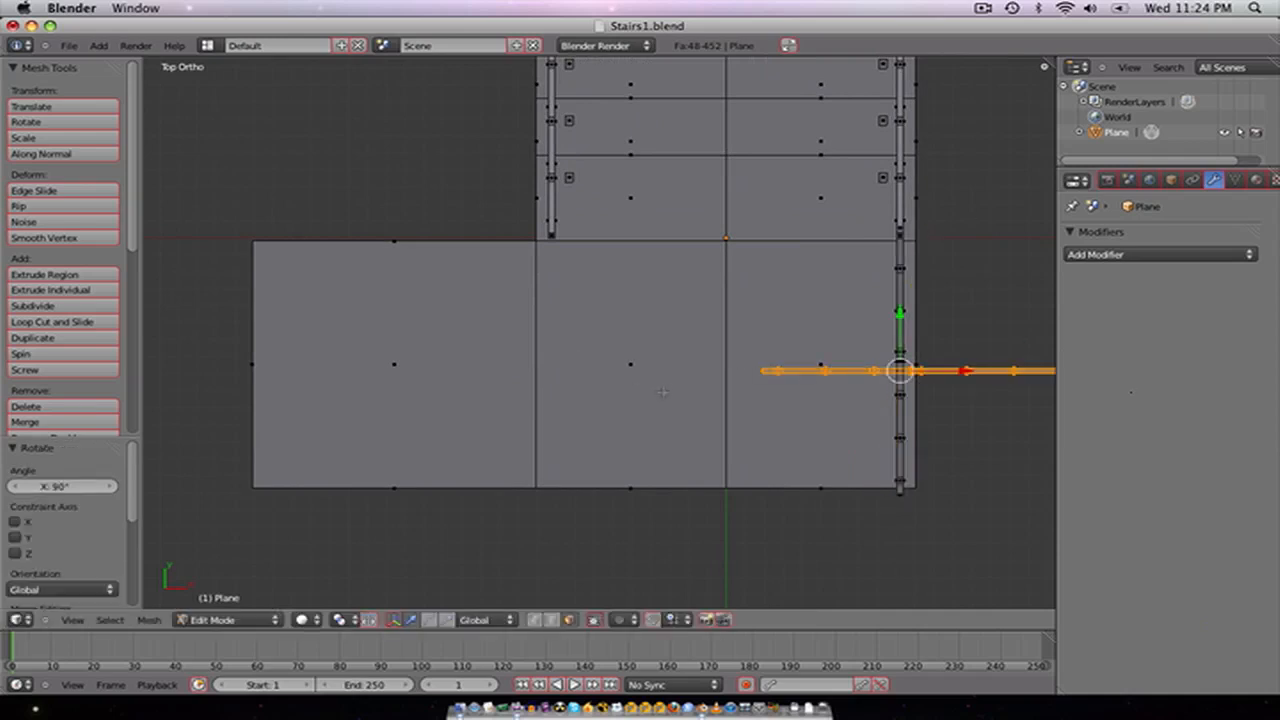
key(g)
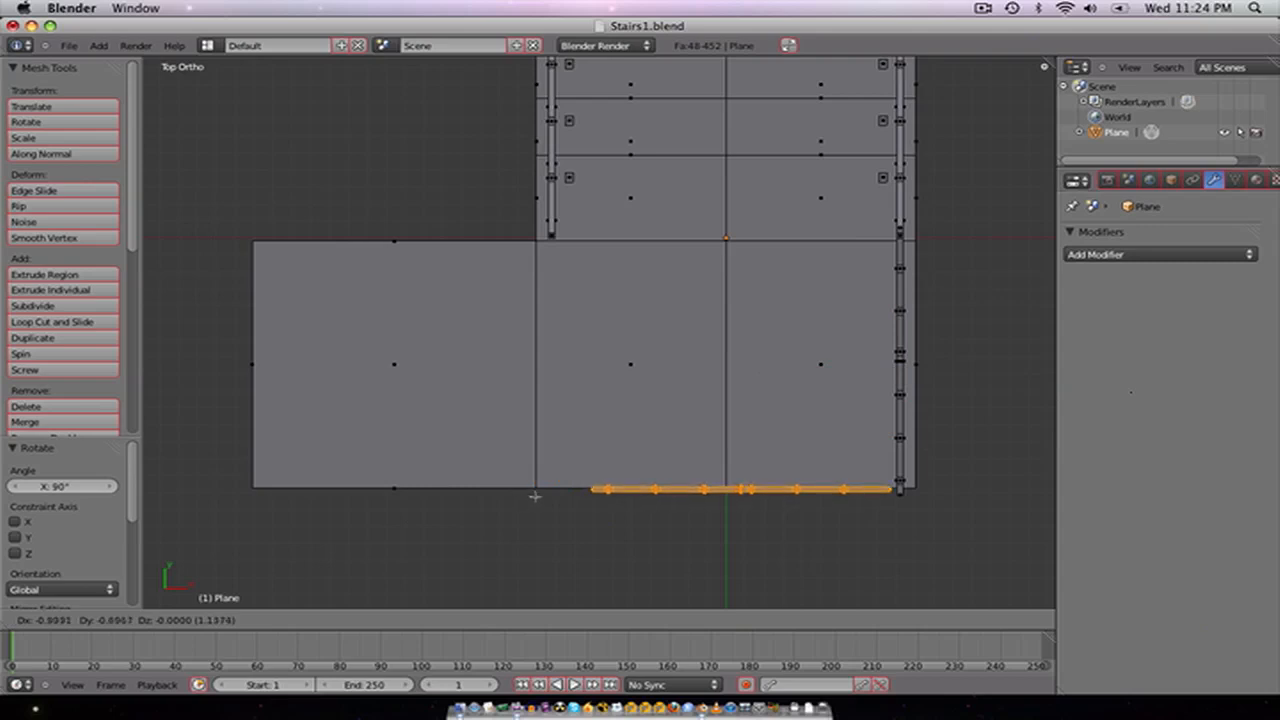
click(535, 491)
Step: Duplicate the railing section along the landing's long edge, about -1.728 along X
key(g)
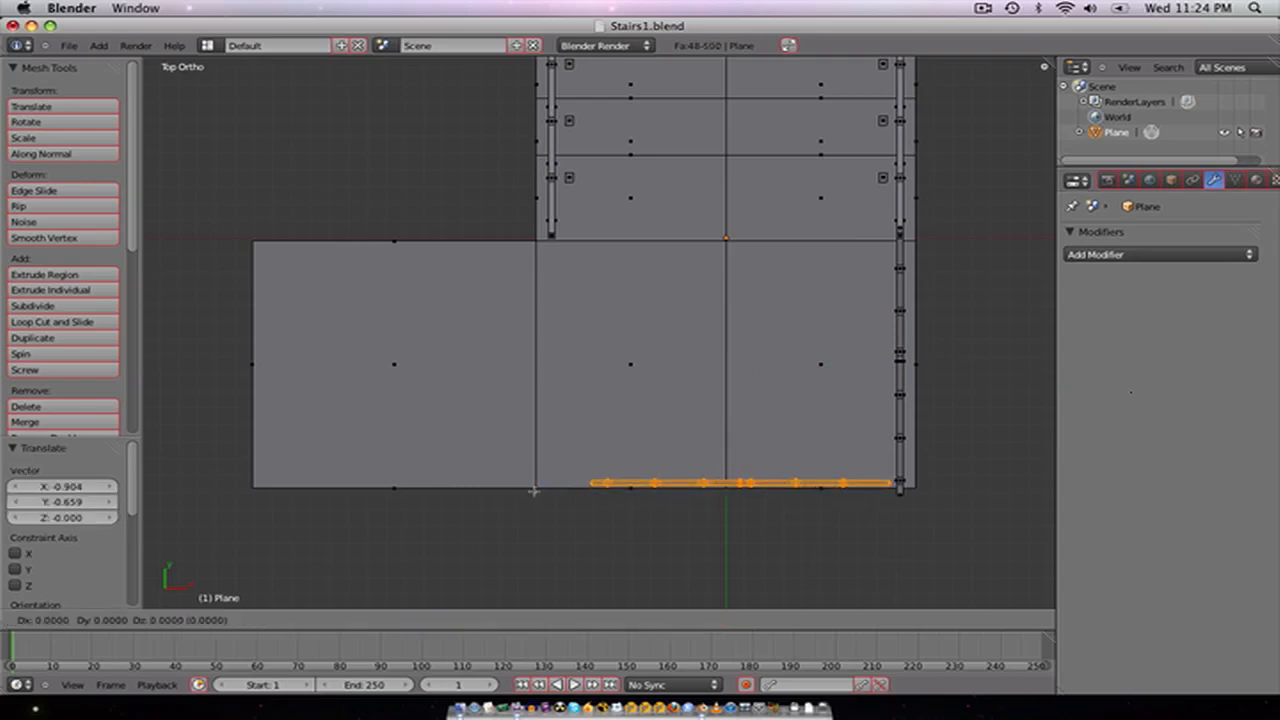
key(x)
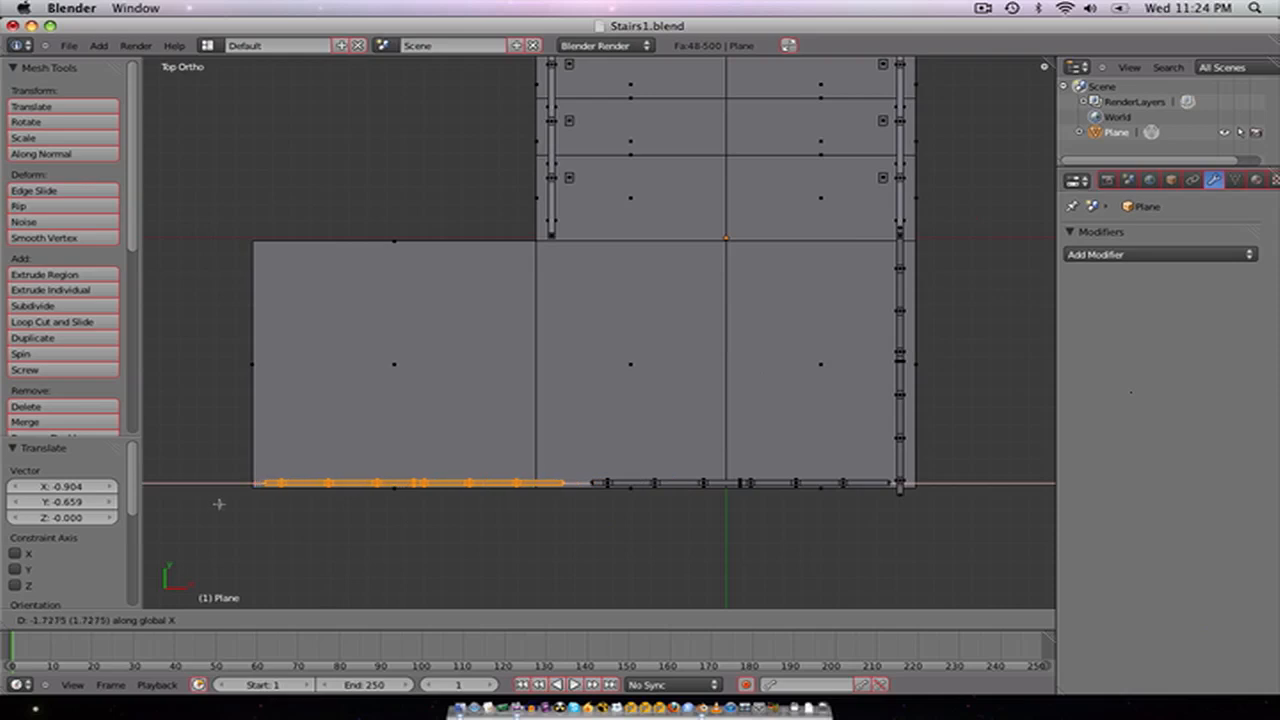
click(218, 504)
Step: Duplicate that section again, rotate the copy 90° and place it along the landing's end edge on the negative X side
key(g)
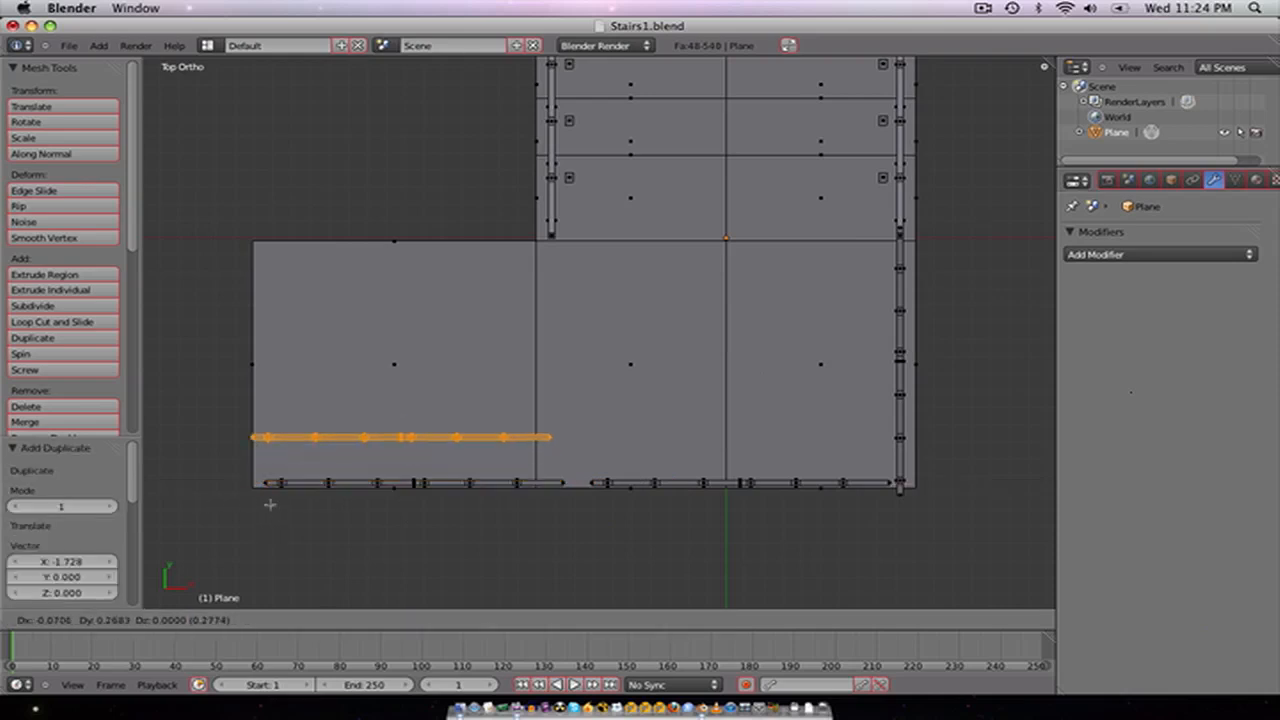
key(Escape)
text(r90)
key(Return)
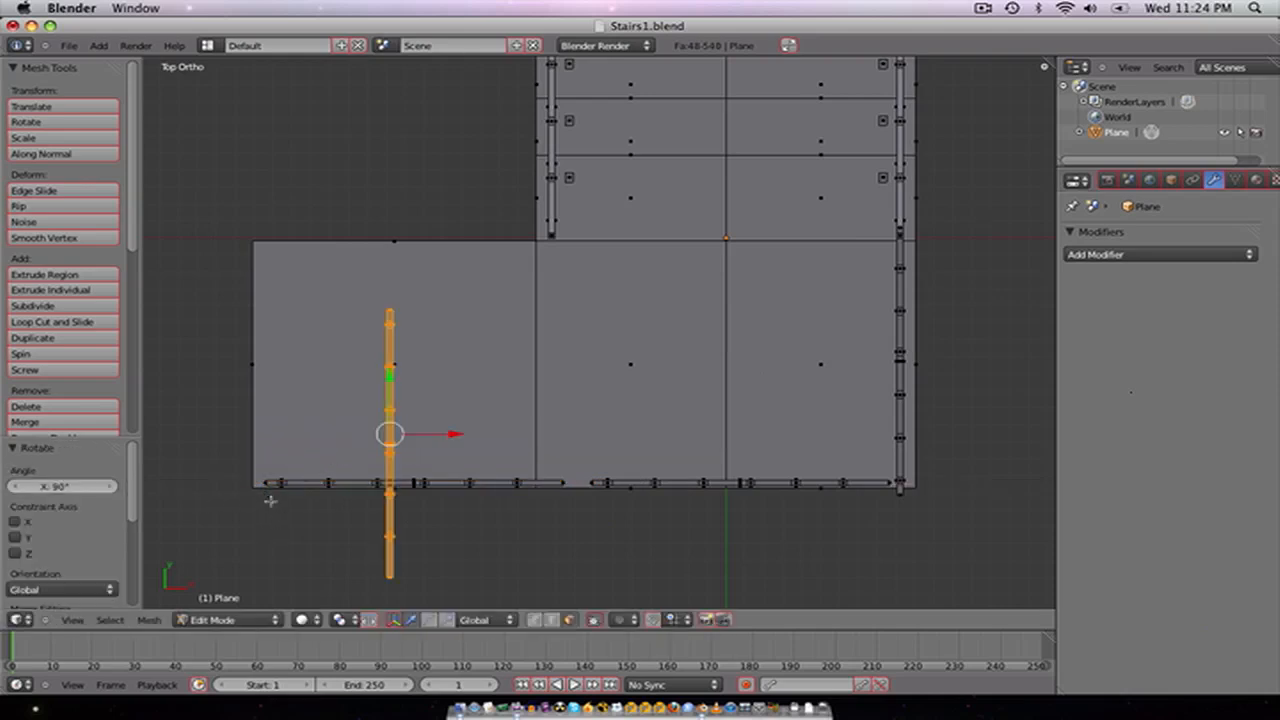
key(g)
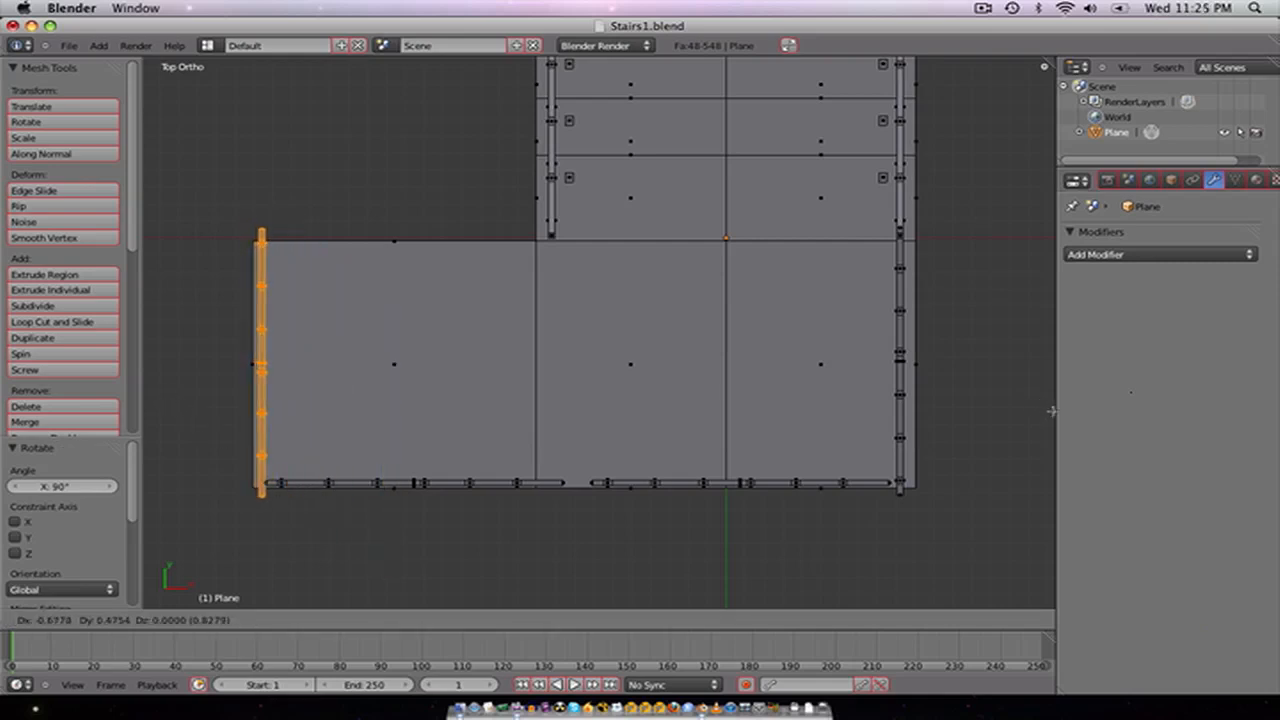
click(1050, 410)
Step: Return to Object Mode, save over Stairs1.blend and check the whole staircase from the side
key(Tab)
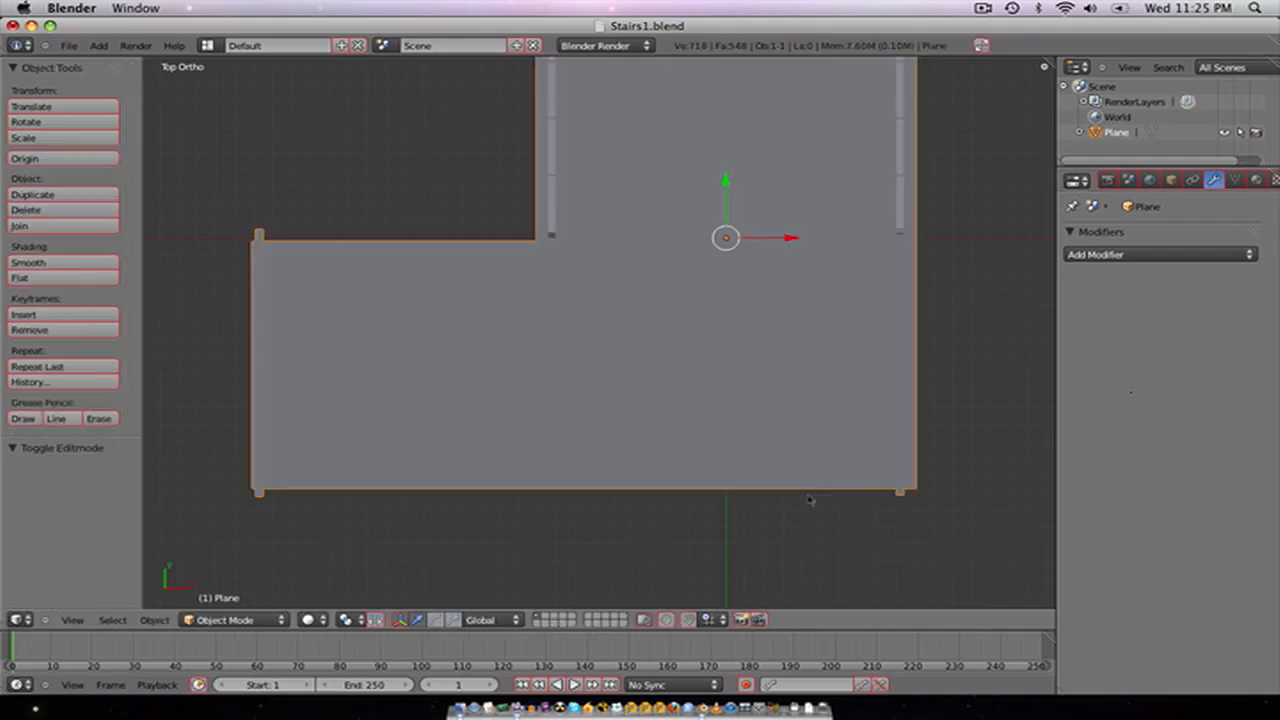
middle_drag(551, 484, 573, 455)
key(ctrl+s)
click(592, 450)
key(KP_5)
scroll(581, 421, down, 4)
key(KP_1)
key(KP_3)
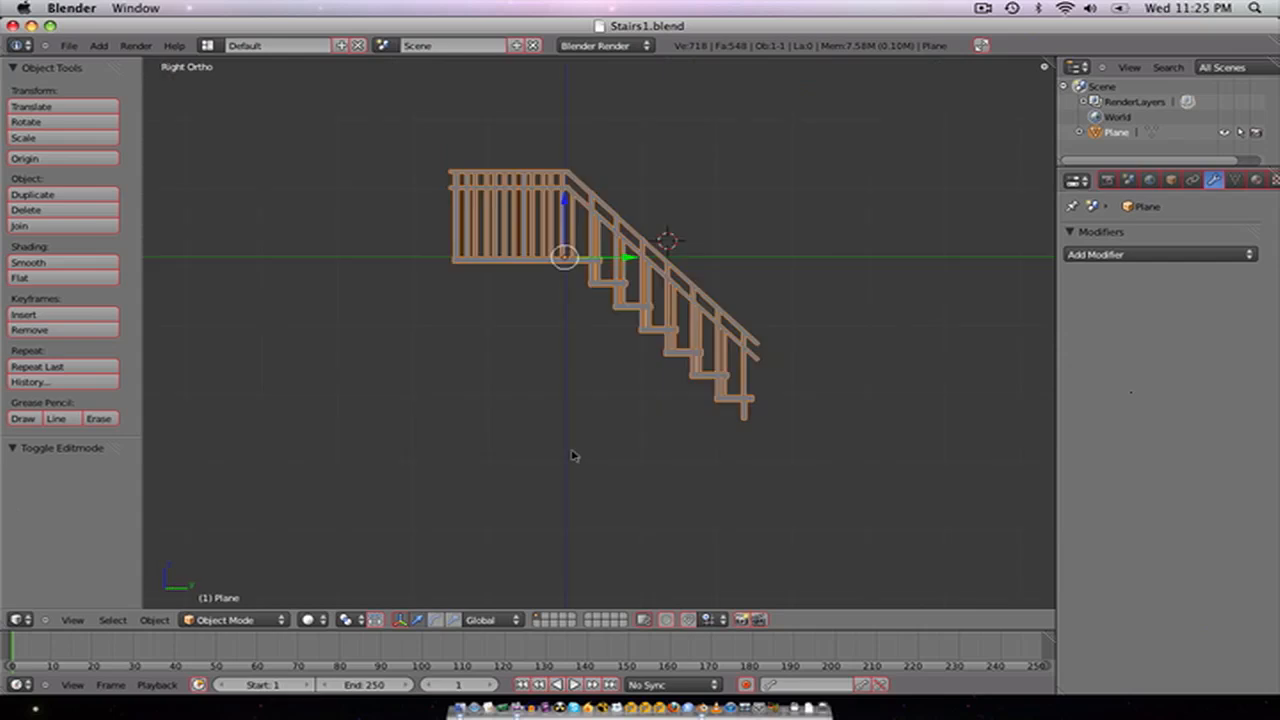
Step: Duplicate the whole staircase with an offset of 1.183 in Y and 0.527 in Z, and rotate the copy 180° about Z
key(shift+d)
click(622, 453)
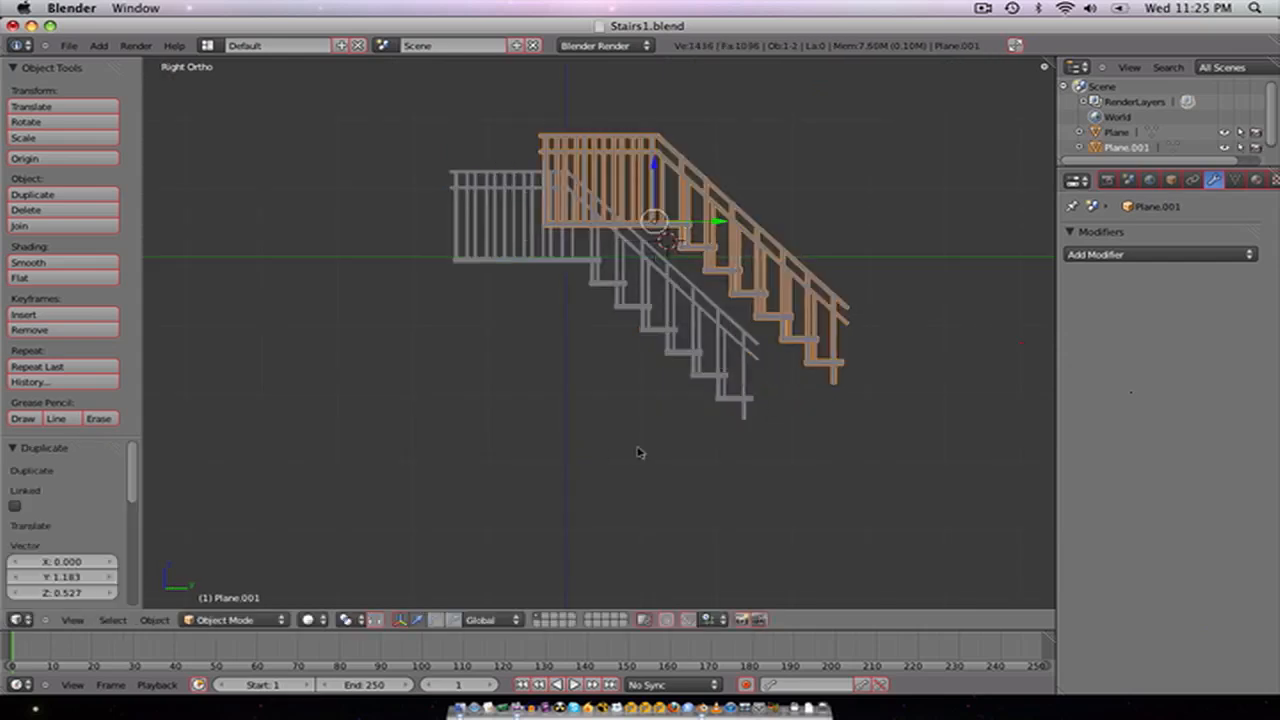
text(r180)
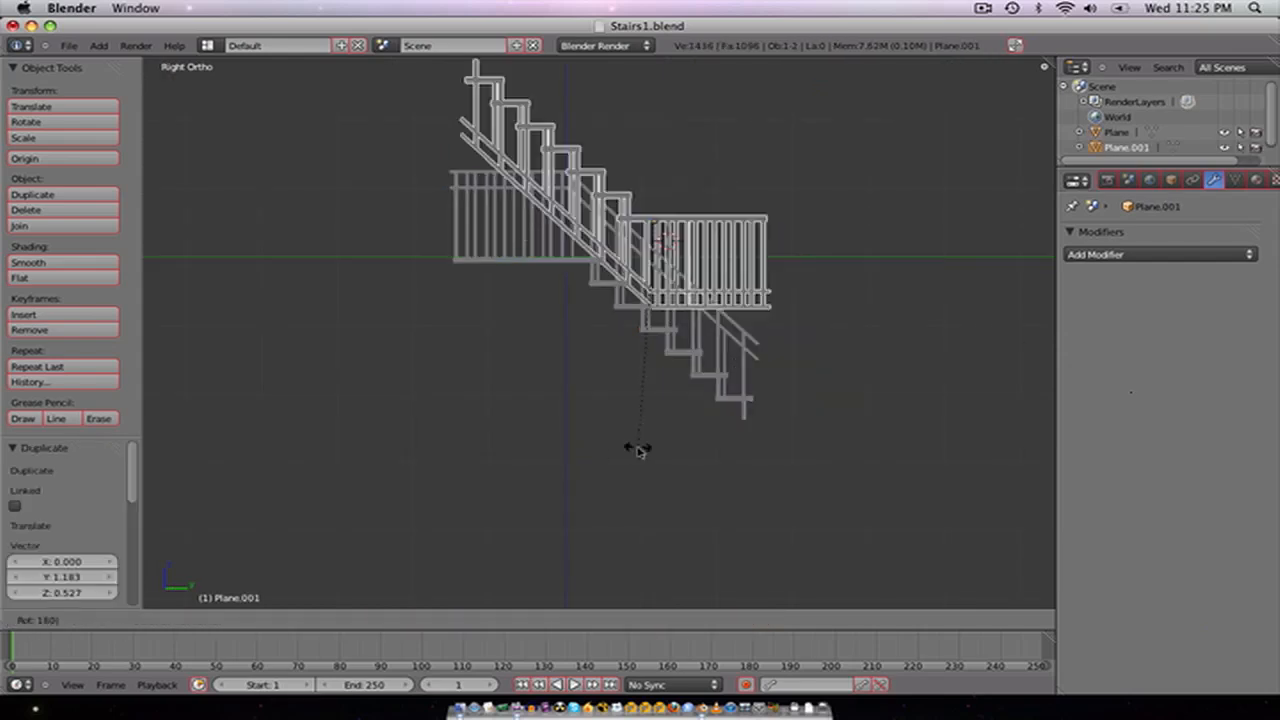
text(z)
key(Return)
Step: In top view, move the rotated staircase copy -2.015 in X and 1.300 in Y, beside the original flight and against the landing
key(KP_7)
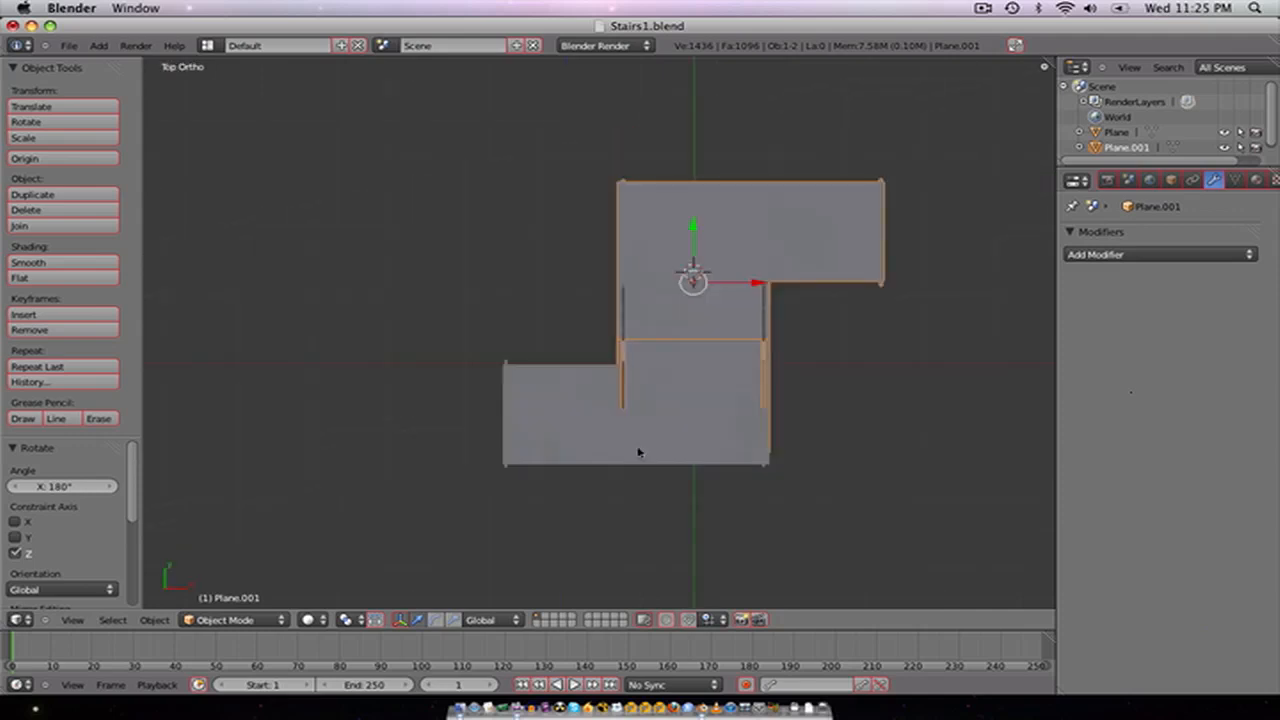
key(g)
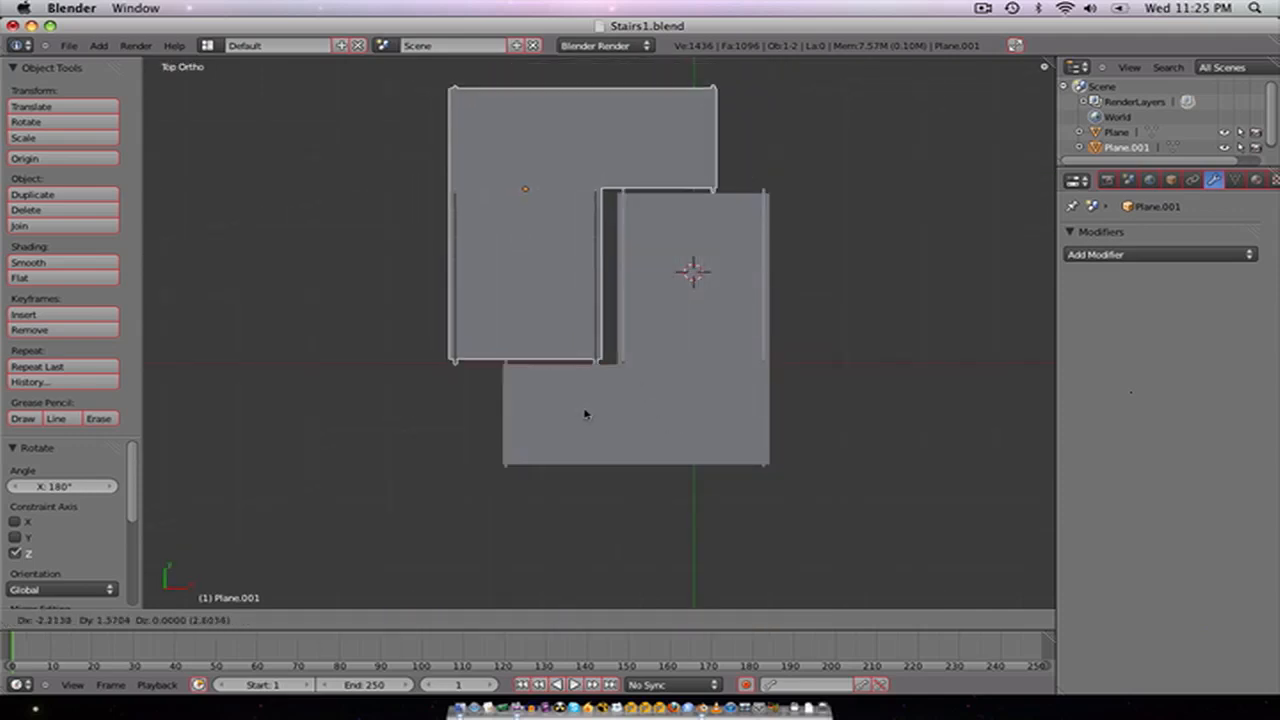
click(598, 416)
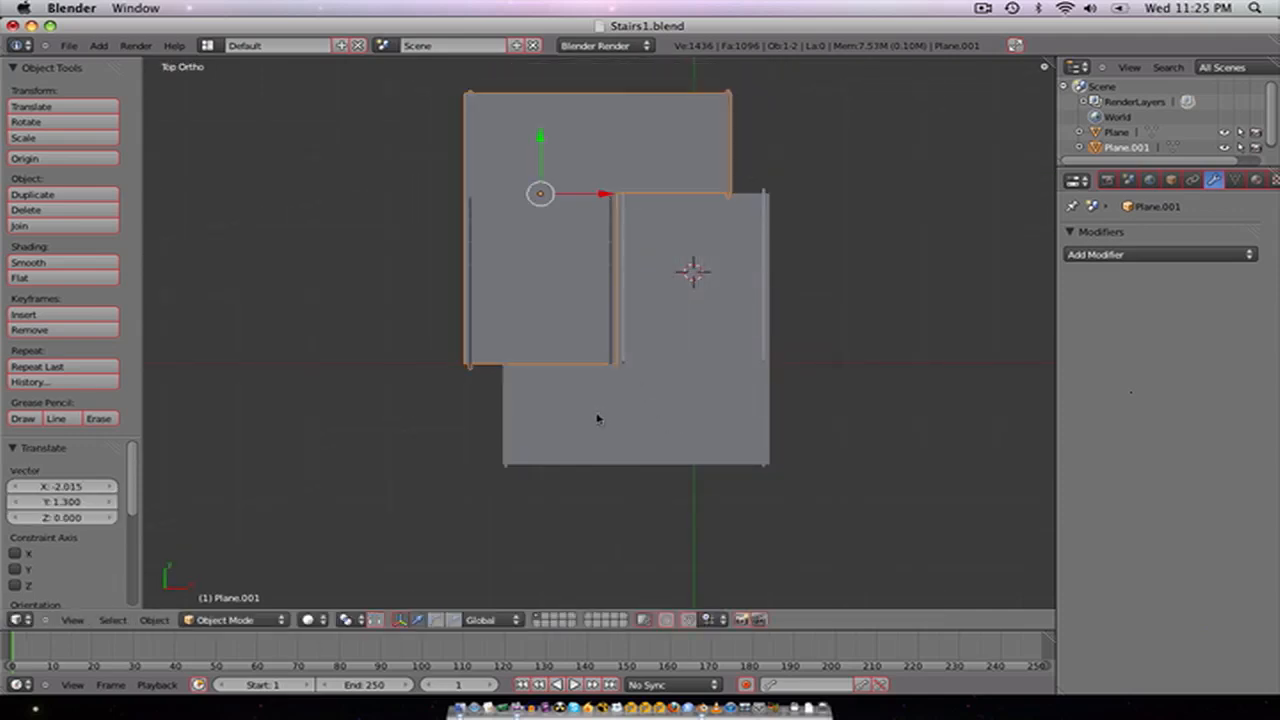
Step: In the right side view, raise the staircase copy 1.511 along Z so its lowest tread sits level with the landing
key(KP_8)
key(KP_3)
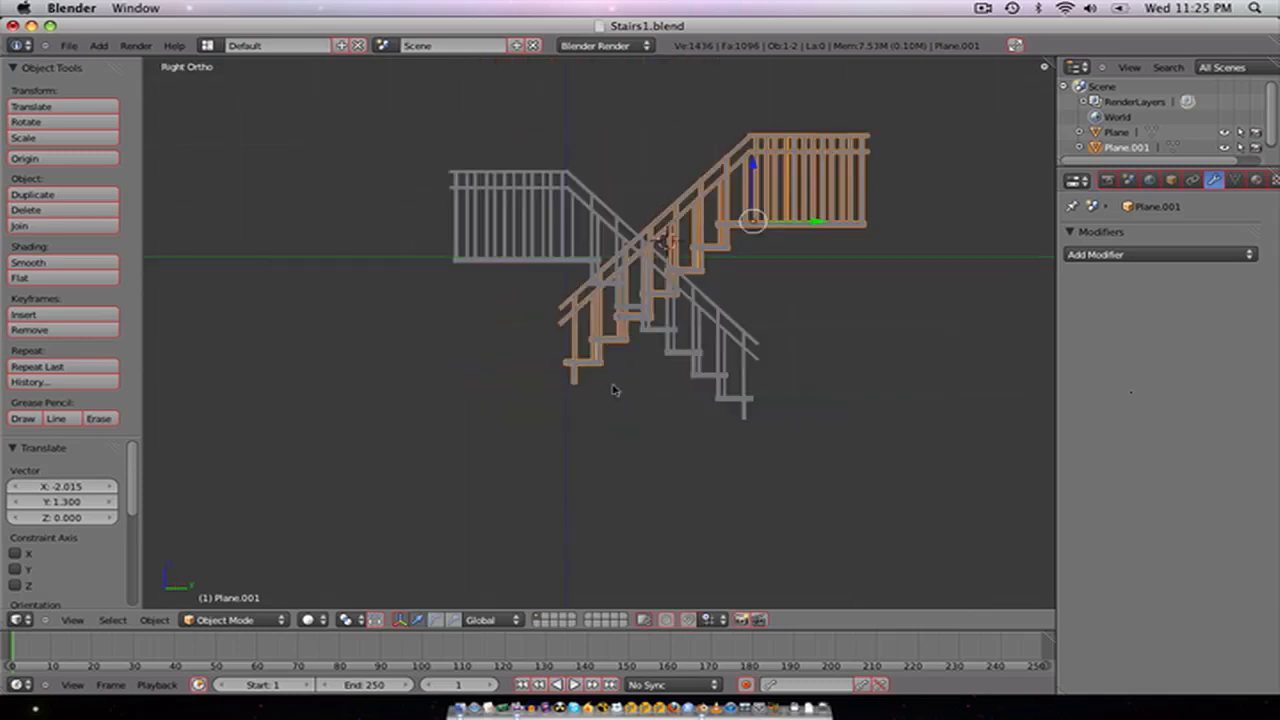
key(h)
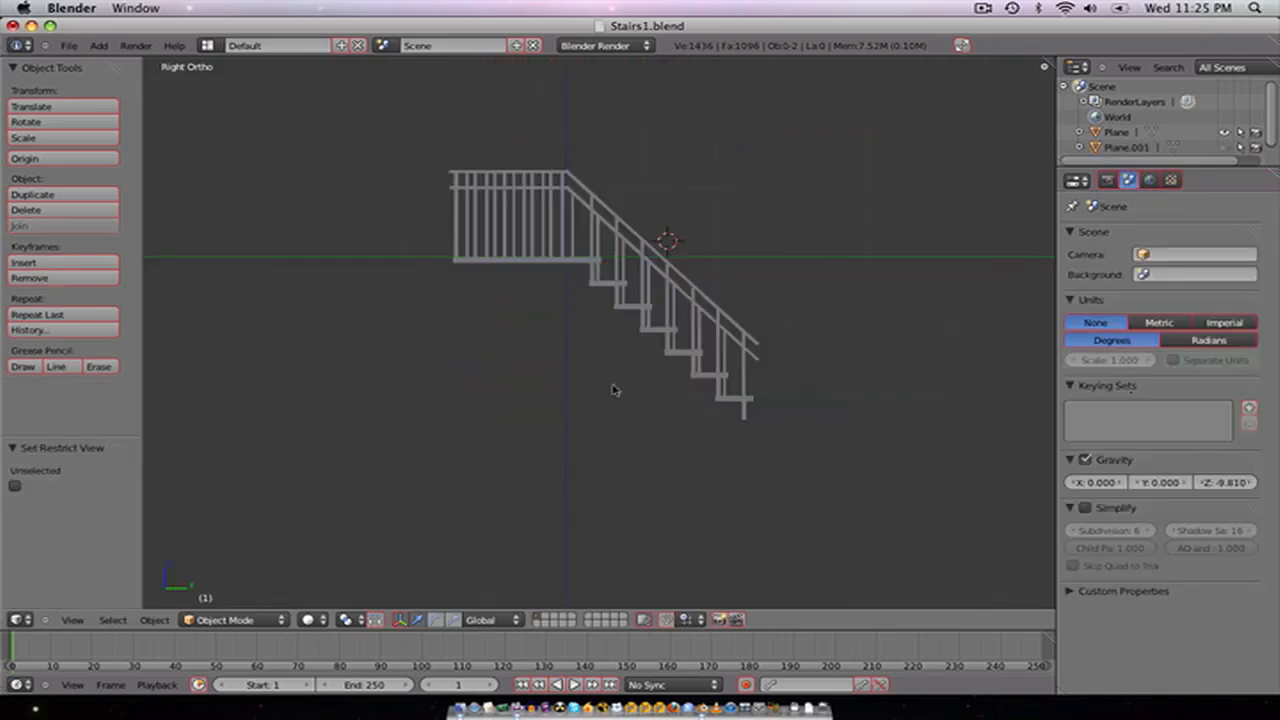
key(alt+h)
key(g)
key(z)
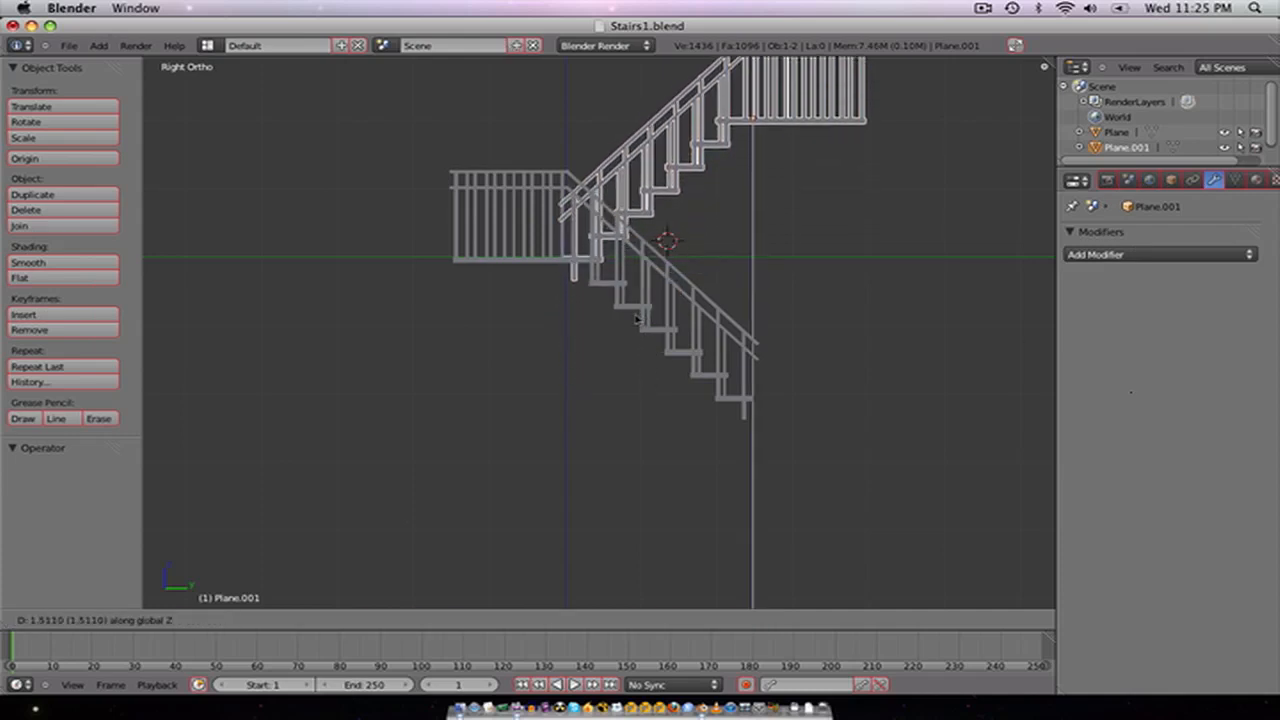
click(636, 318)
Step: Edit the original staircase's mesh and select only the landing's narrow end face on the negative X side
scroll(694, 336, up, 2)
shift+middle_drag(683, 317, 669, 396)
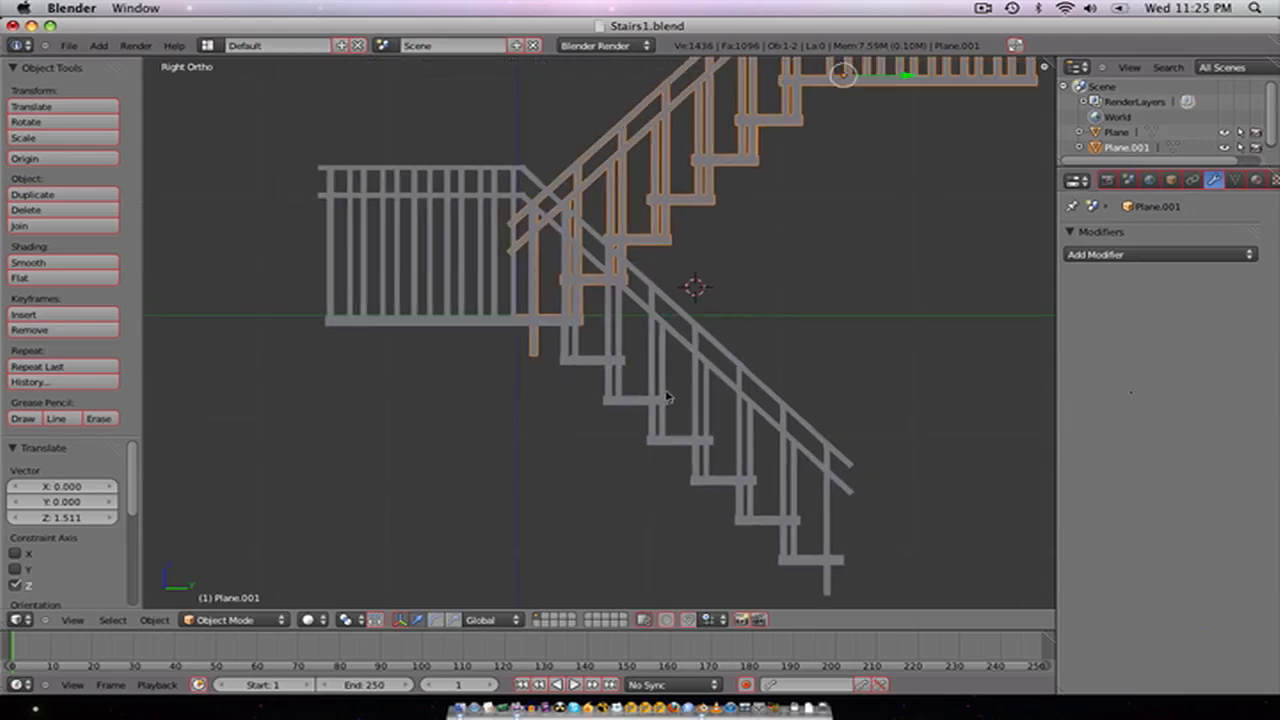
middle_drag(445, 326, 618, 439)
mouse_move(433, 379)
middle_down()
mouse_move(690, 437)
mouse_move(509, 443)
mouse_move(446, 374)
mouse_move(472, 374)
middle_up()
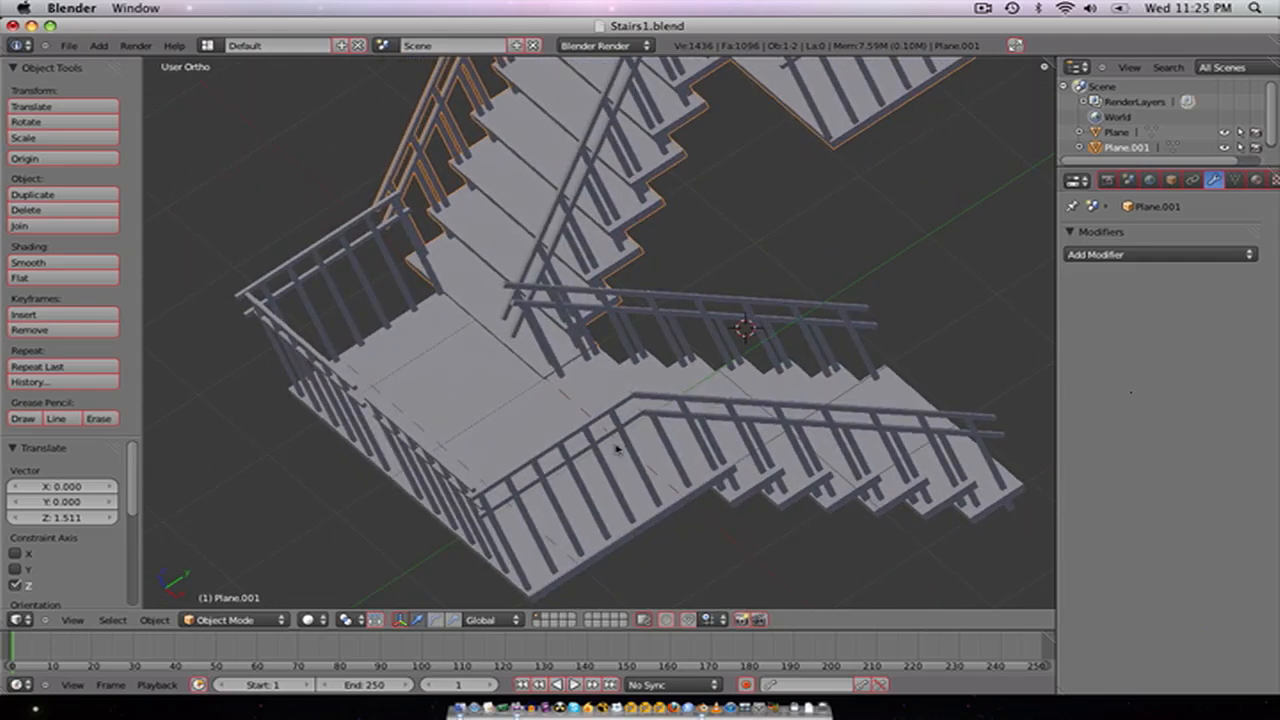
middle_drag(617, 449, 469, 442)
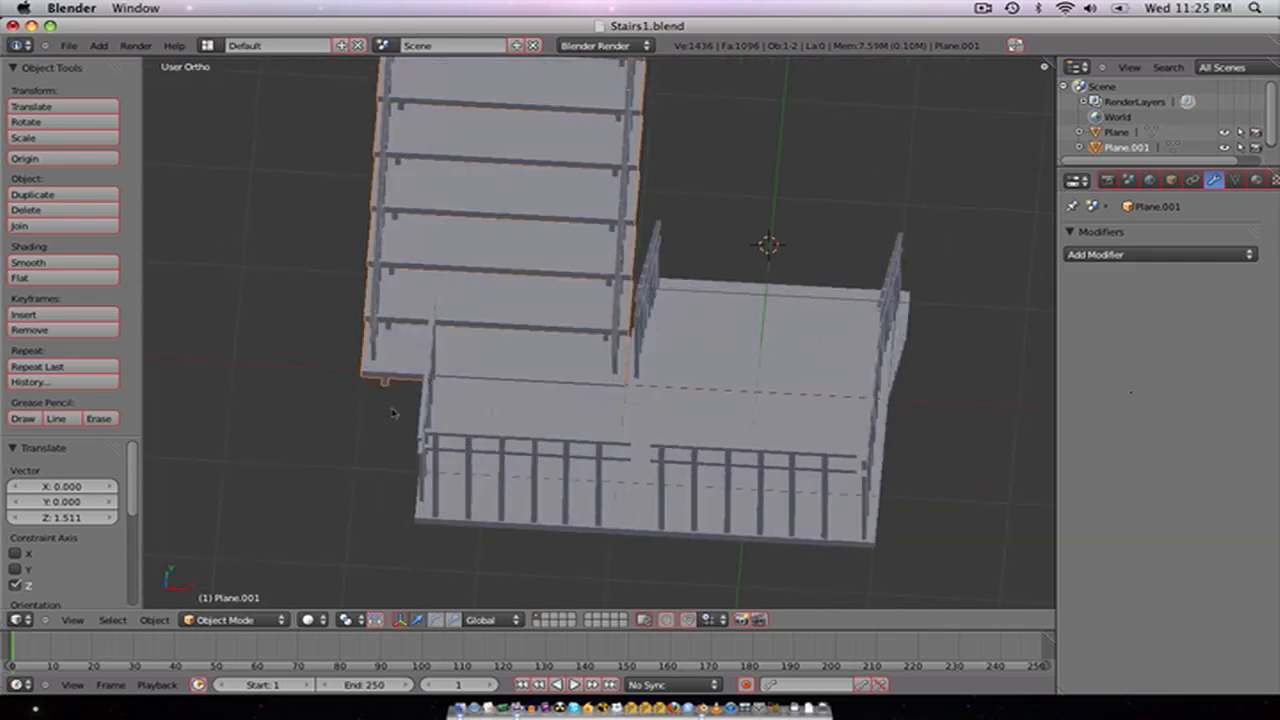
middle_drag(393, 413, 503, 434)
right_click(548, 447)
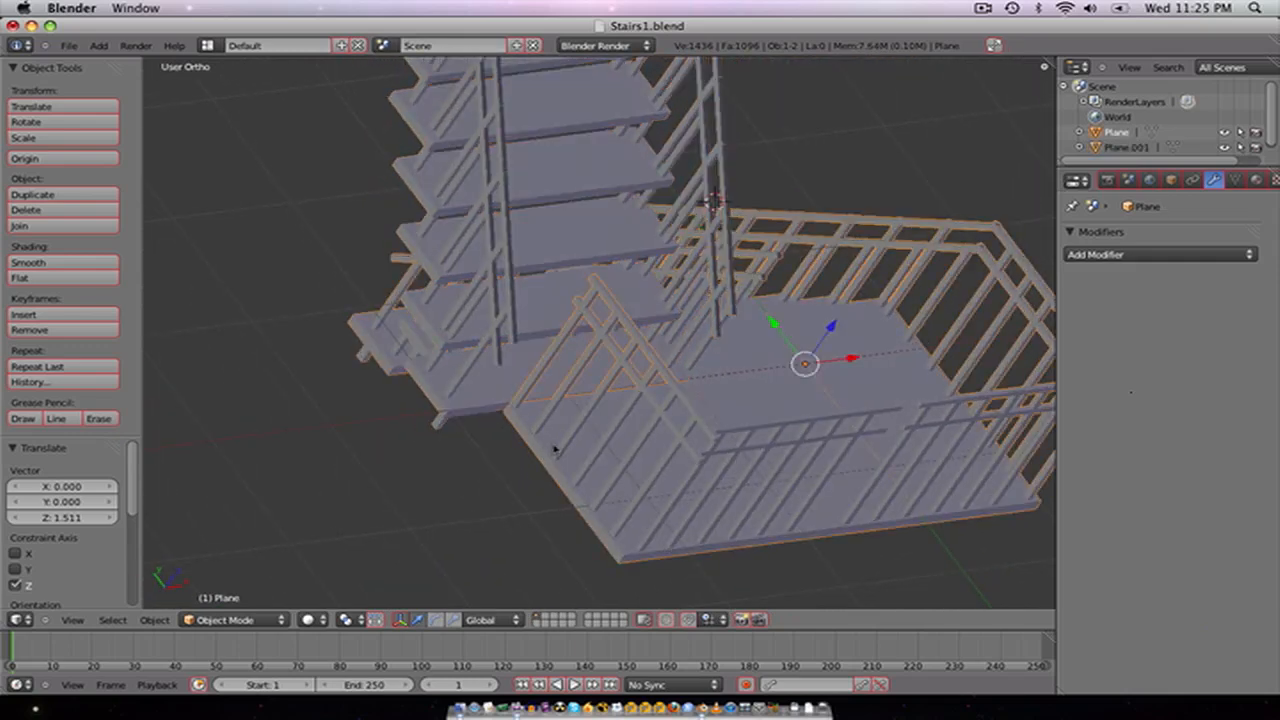
scroll(555, 454, up, 1)
key(Tab)
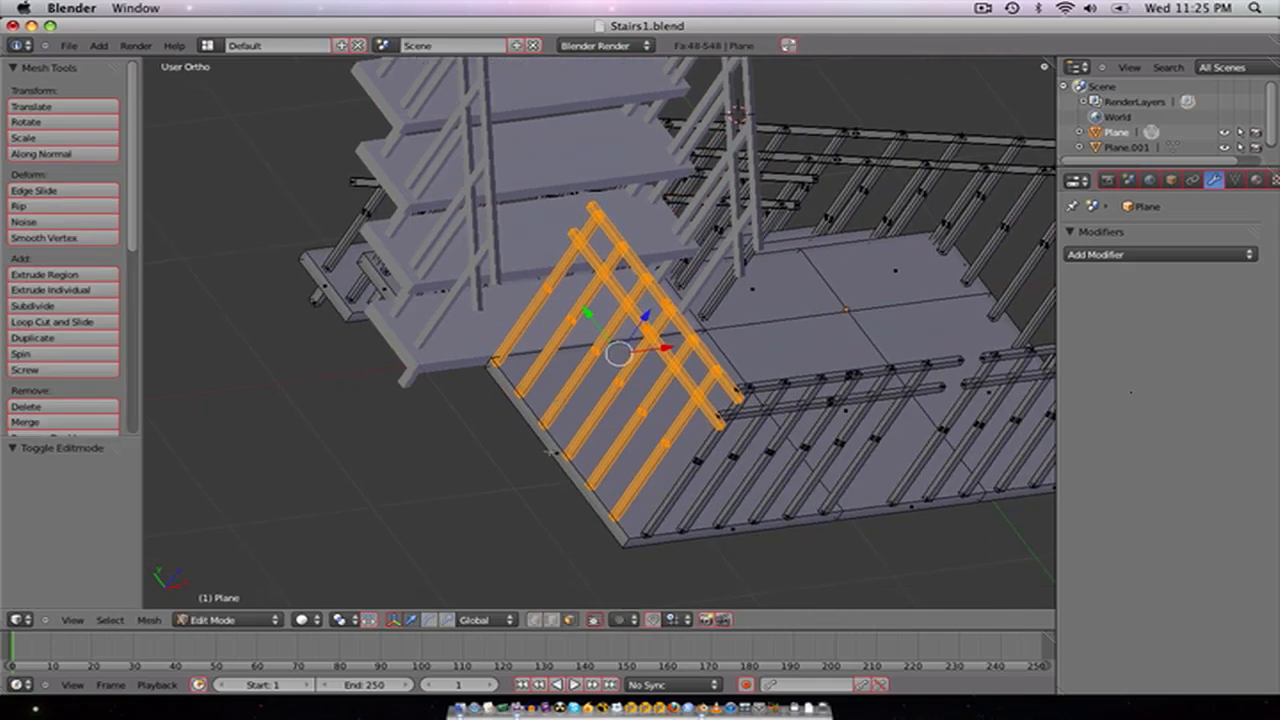
key(a)
right_click(547, 448)
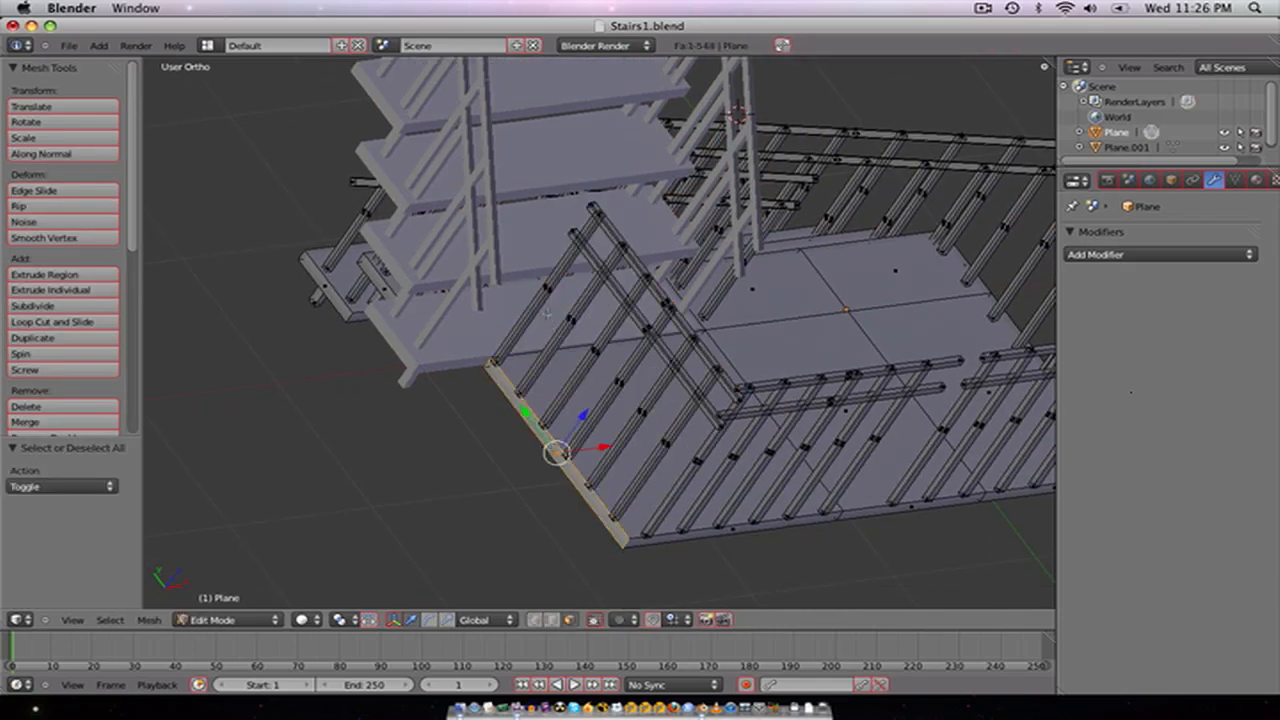
Step: Add the end railing's six posts and two handrails to the selection and move everything -0.520 along X to lengthen the landing
key(l)
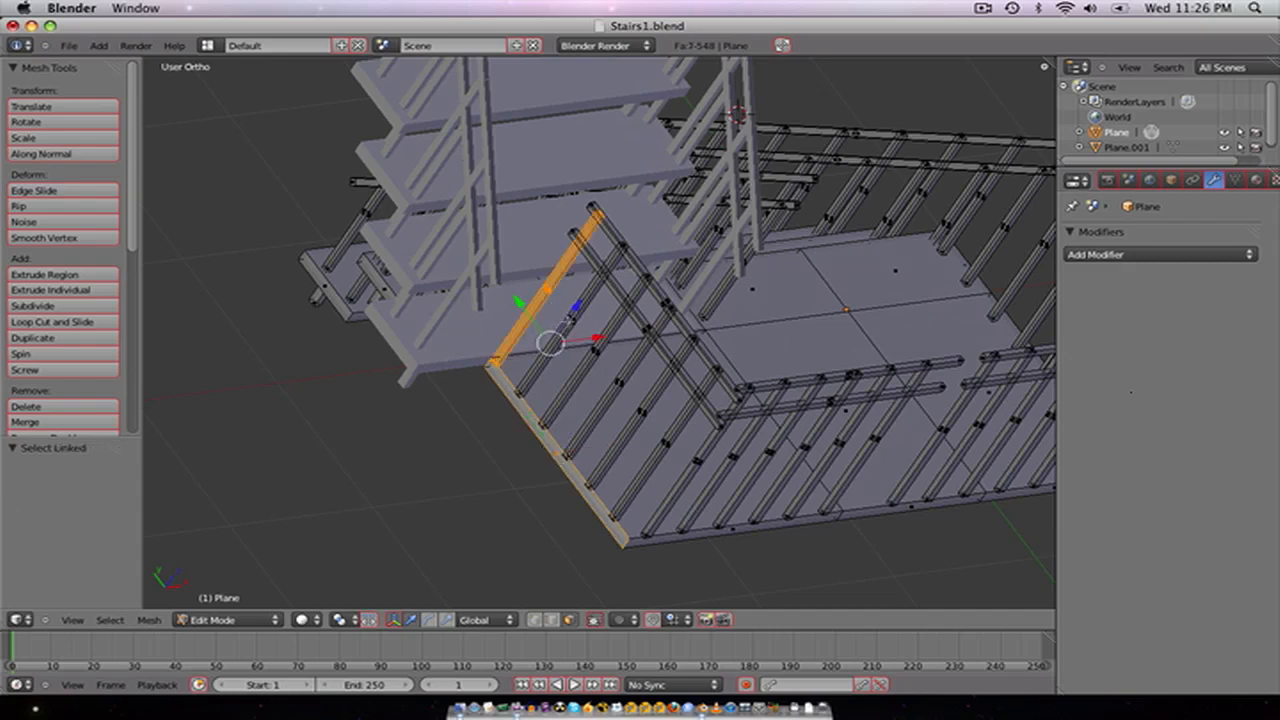
key(l)
key(l)
key(l)
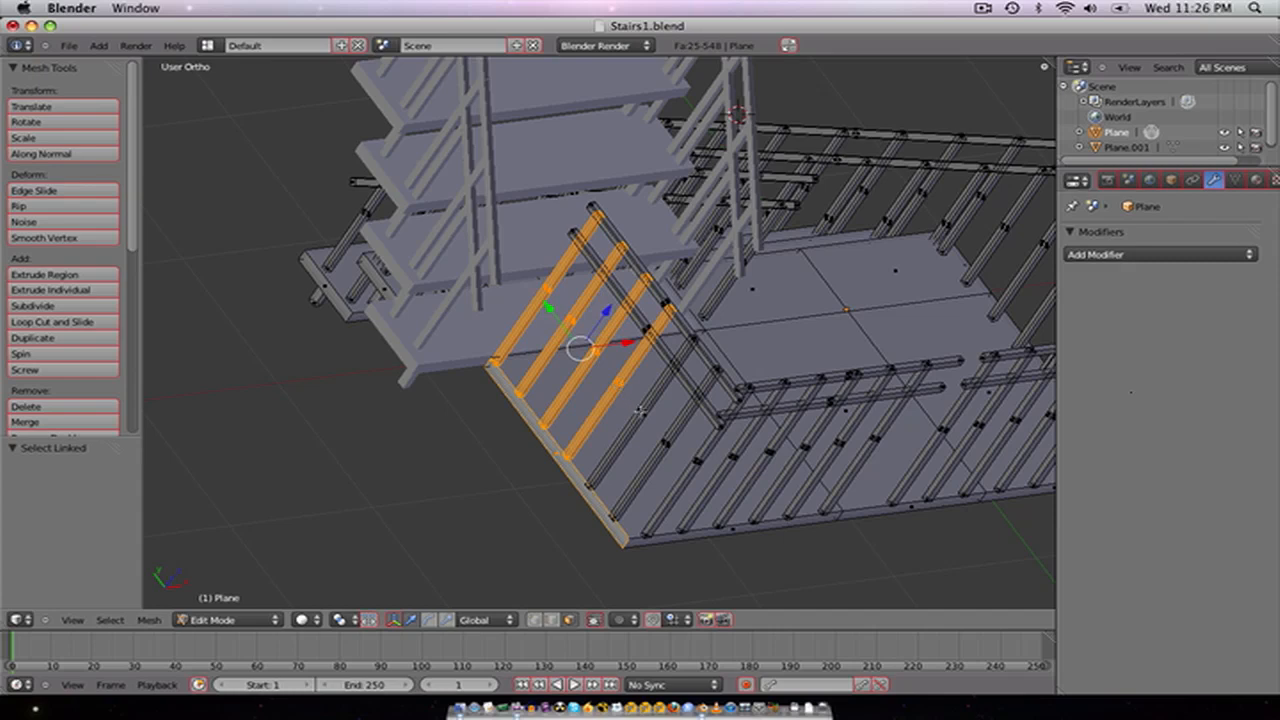
key(l)
key(l)
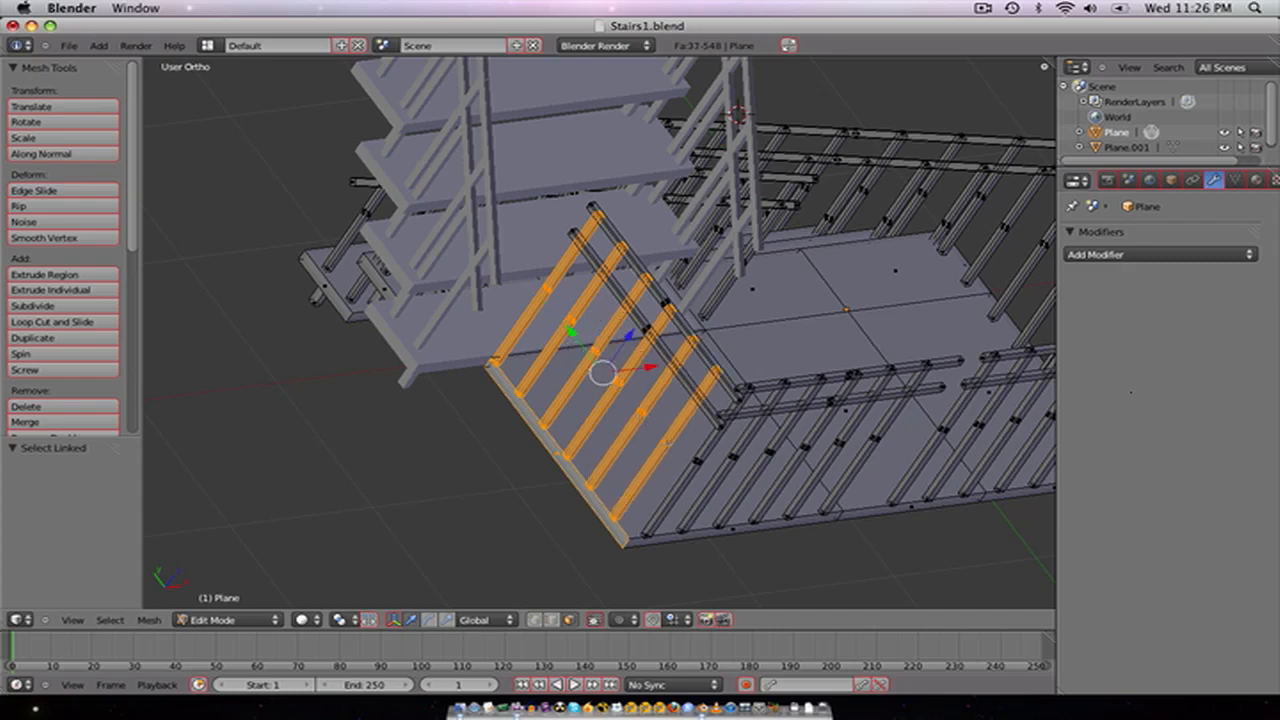
key(l)
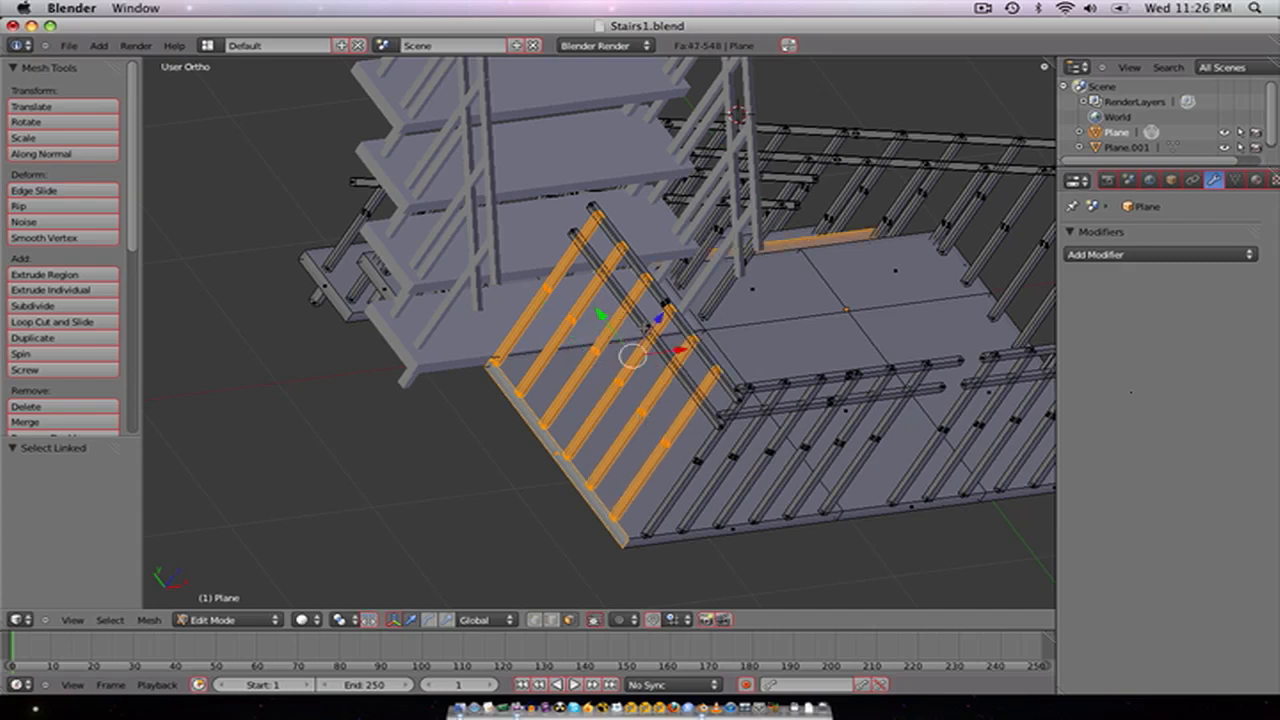
key(ctrl+z)
scroll(660, 300, up, 4)
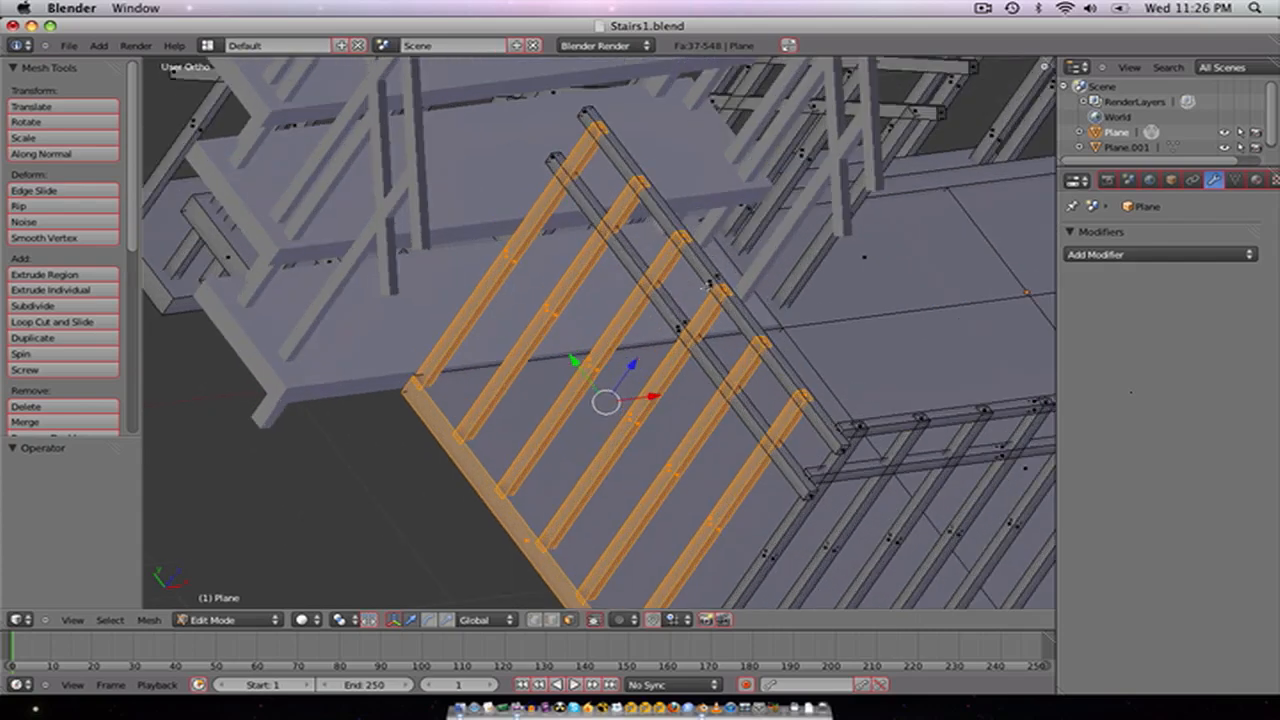
key(l)
key(l)
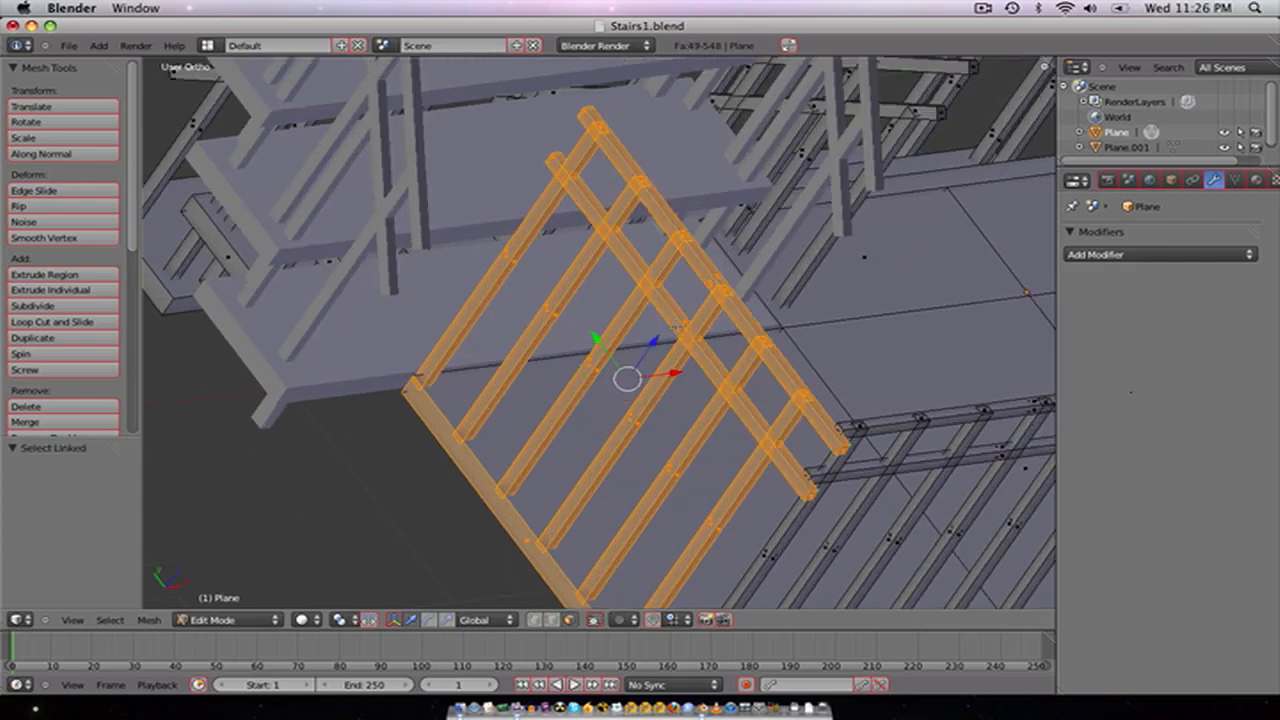
key(g)
key(x)
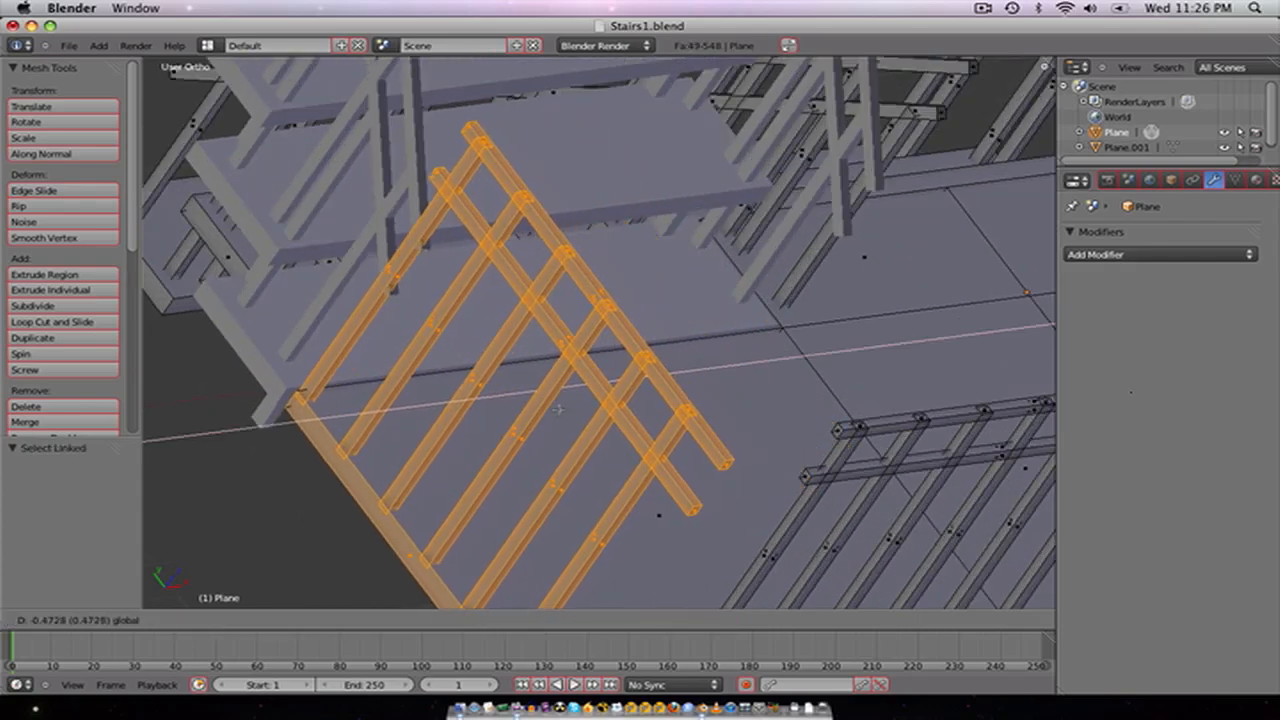
click(547, 412)
Step: Duplicate the two long-edge railing posts nearest the widened gap and move the copies -0.473 along X
scroll(720, 415, down, 2)
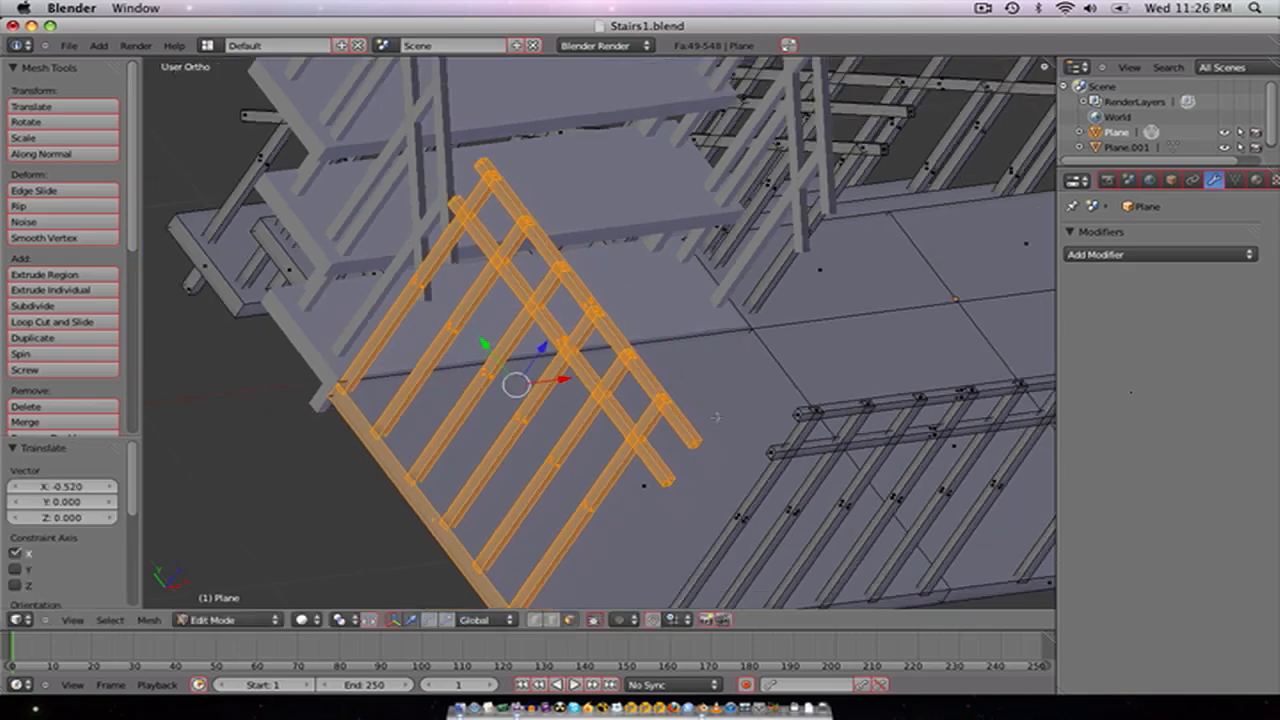
middle_drag(739, 412, 561, 357)
key(a)
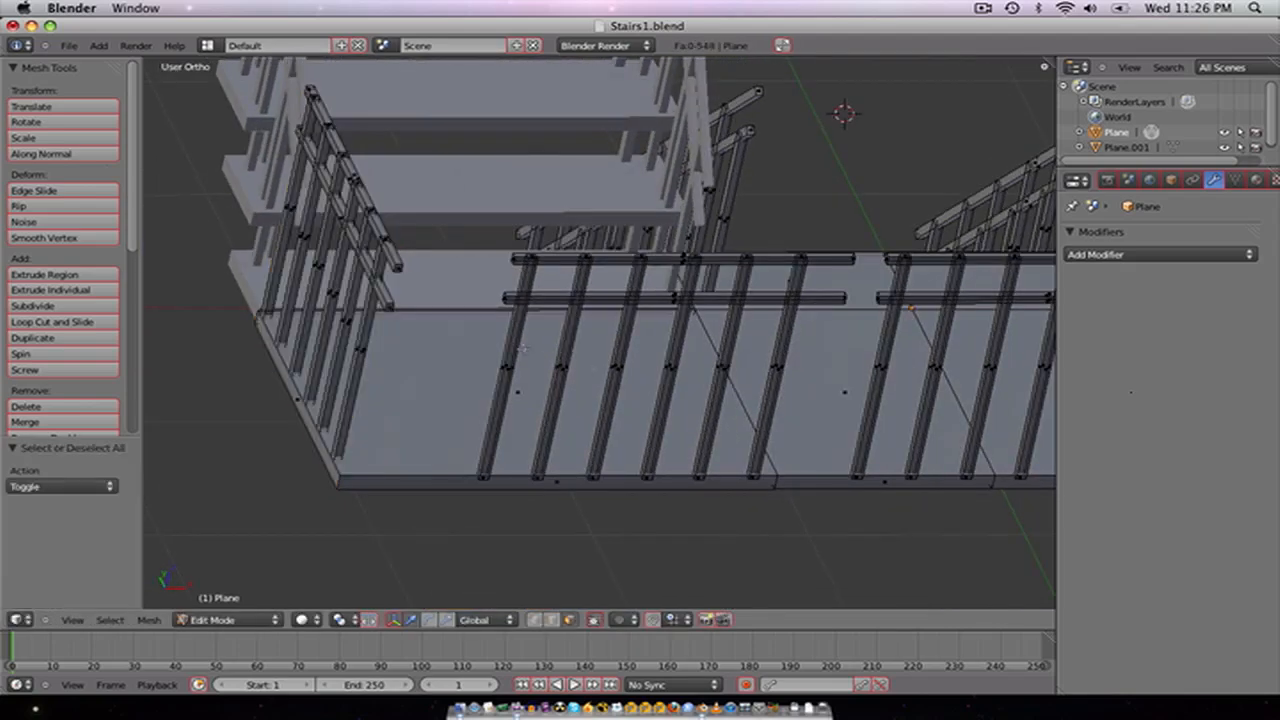
key(l)
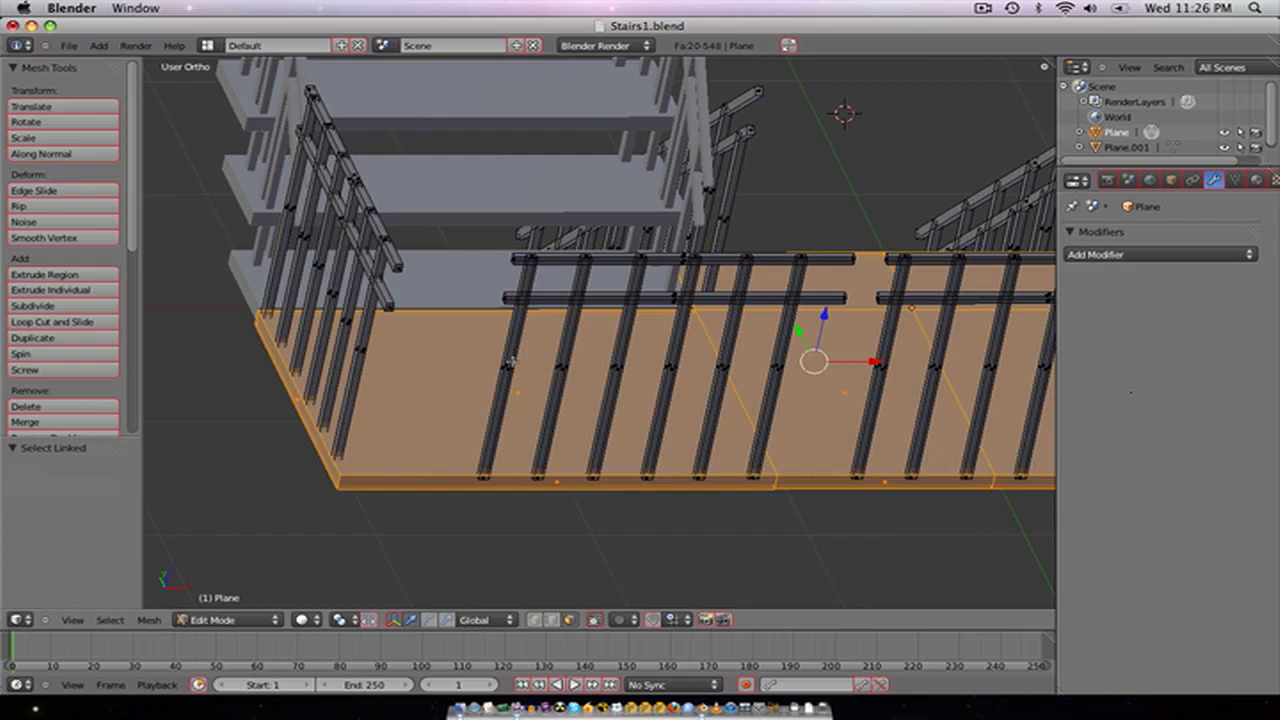
key(a)
key(l)
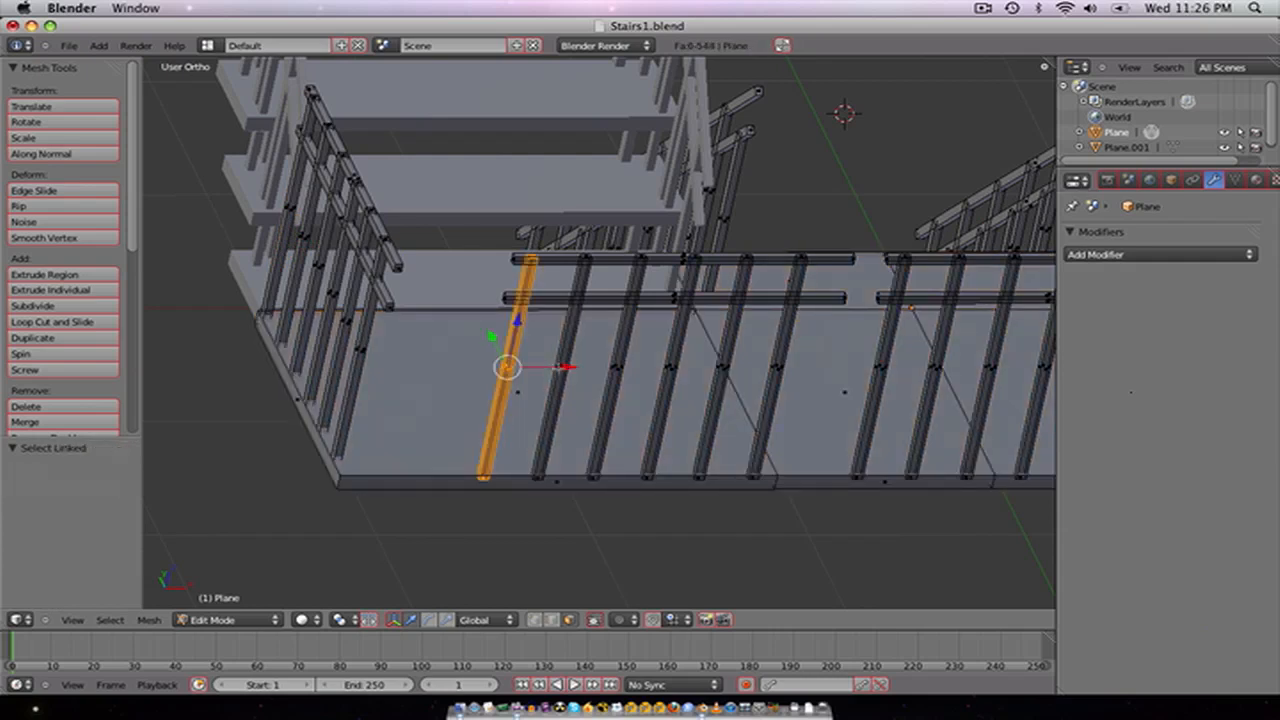
key(l)
key(g)
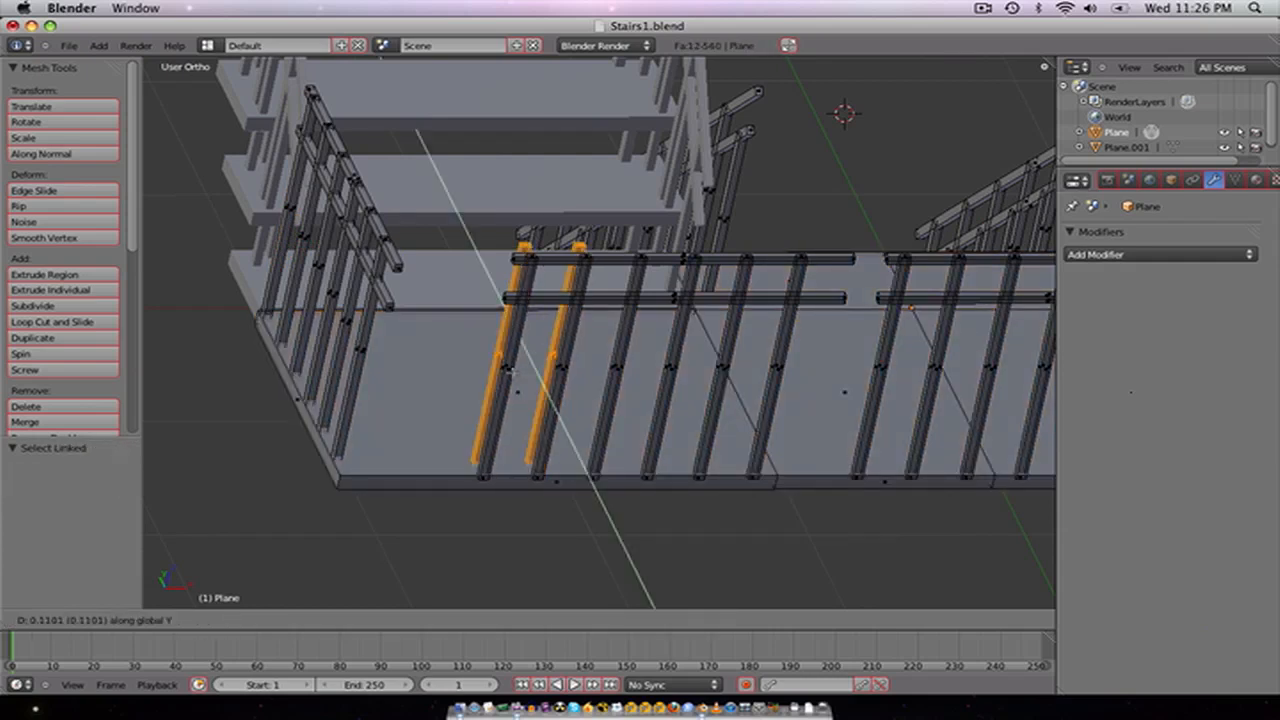
key(x)
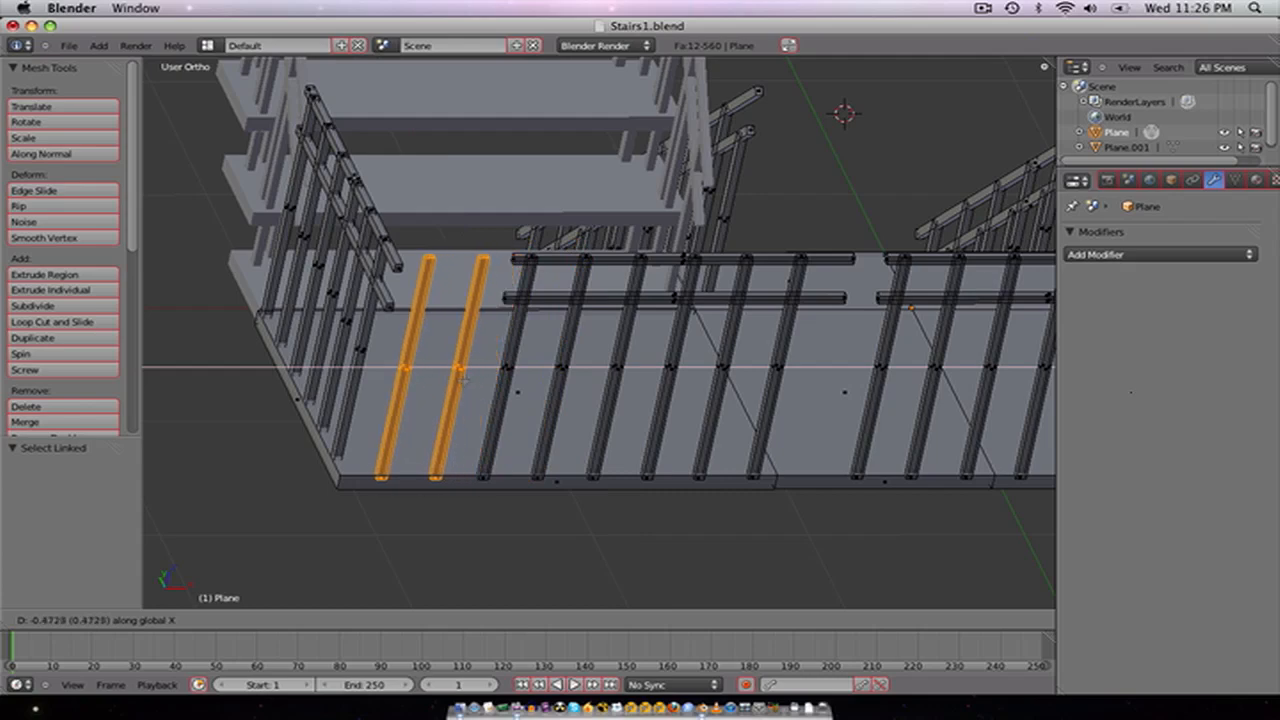
click(483, 370)
Step: Extend the long edge's upper and lower handrails to the end railing by moving their end faces -0.550 along X
middle_drag(483, 370, 506, 279)
scroll(508, 281, up, 3)
shift+middle_drag(357, 70, 428, 208)
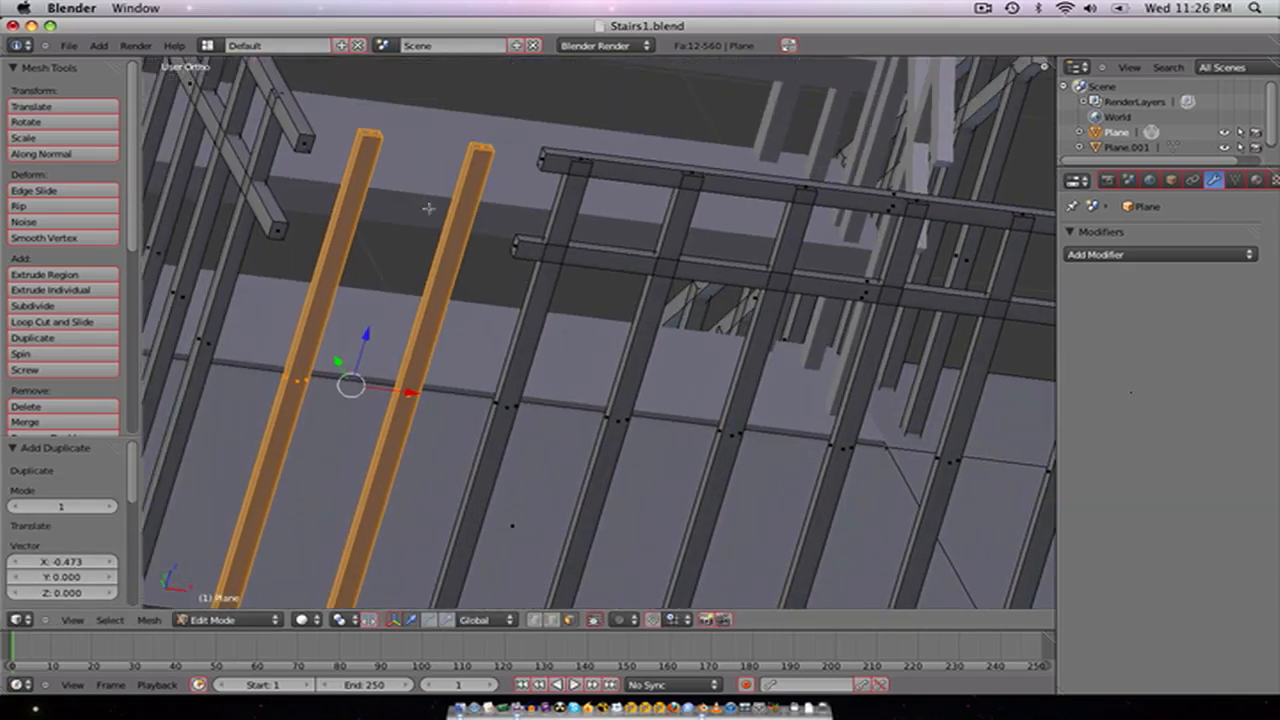
right_click(515, 252)
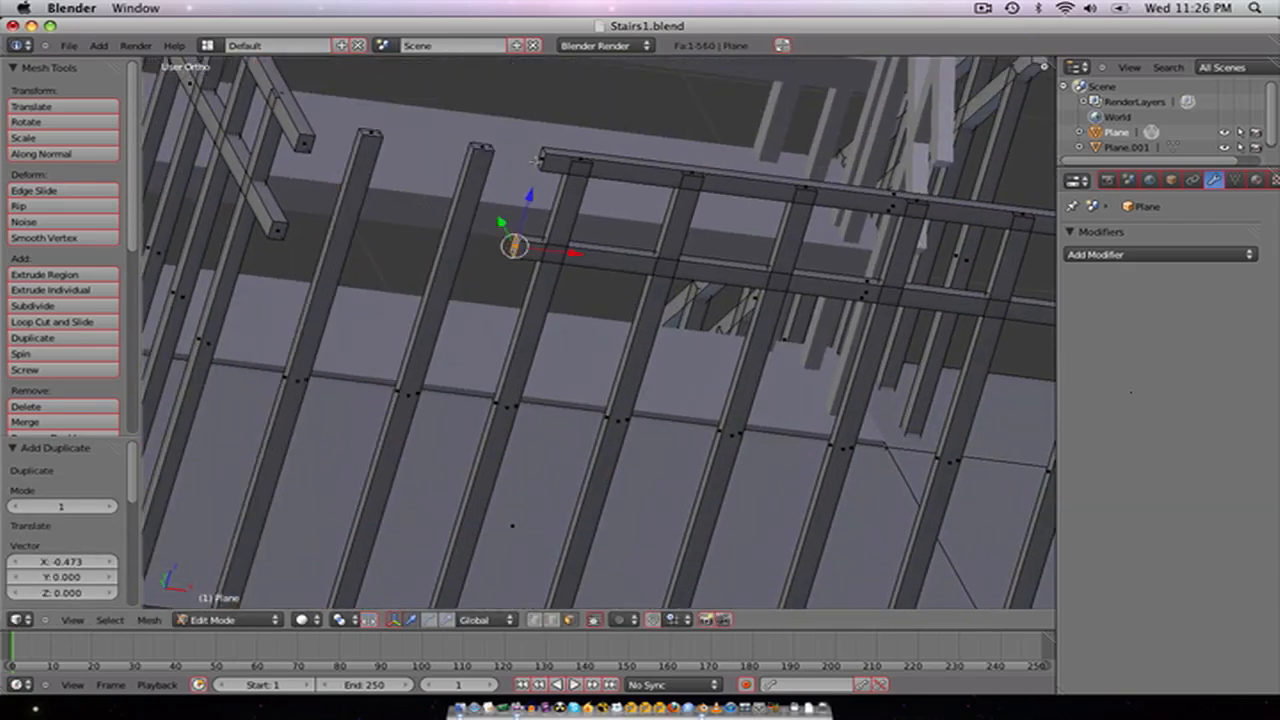
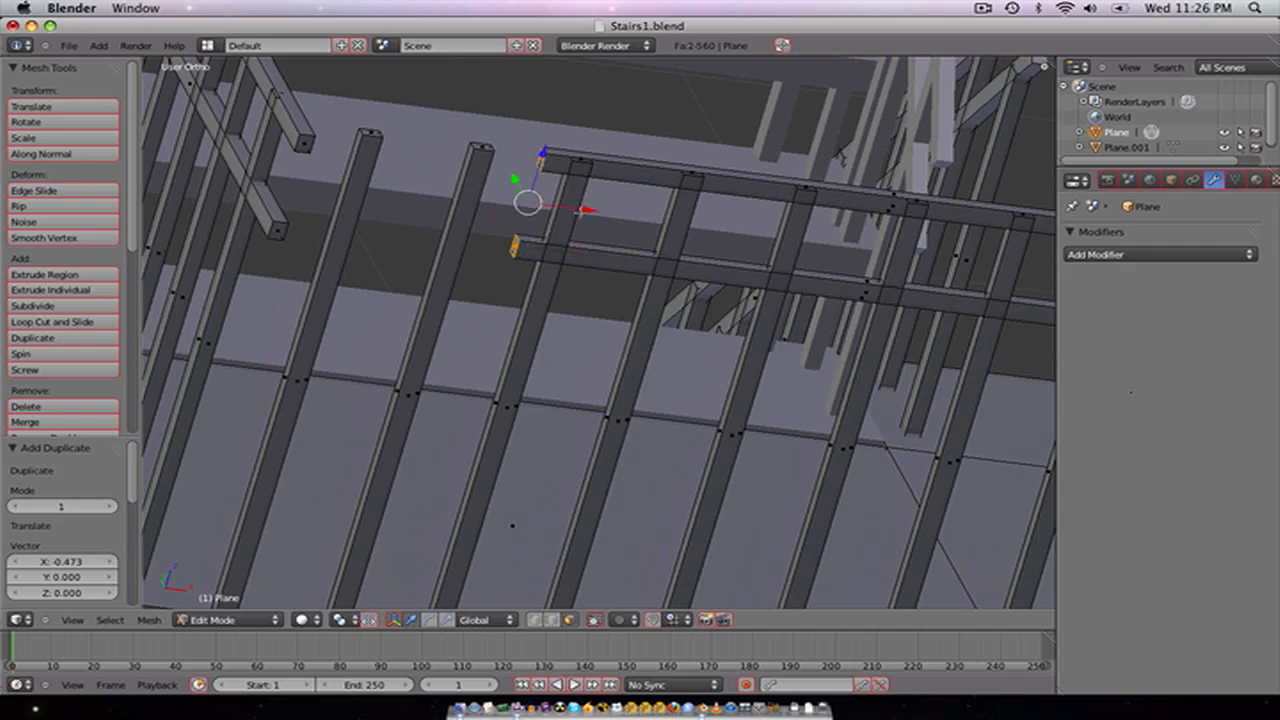
key(g)
key(x)
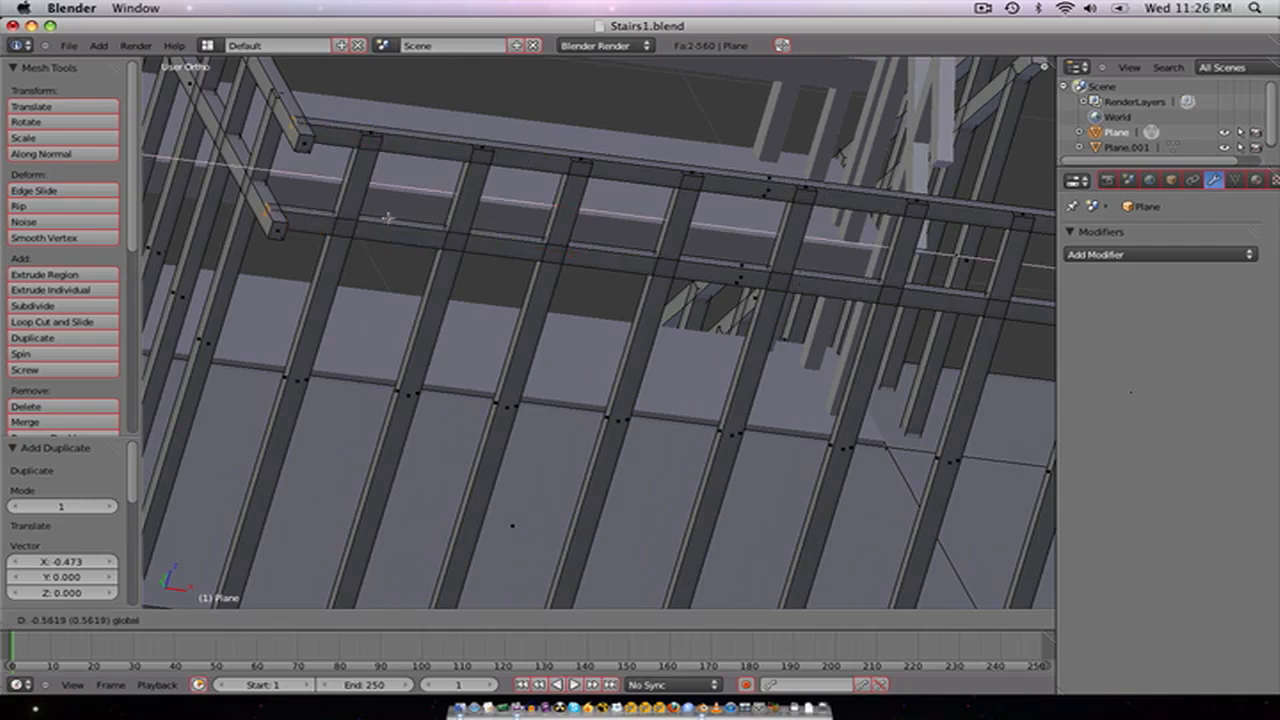
click(394, 219)
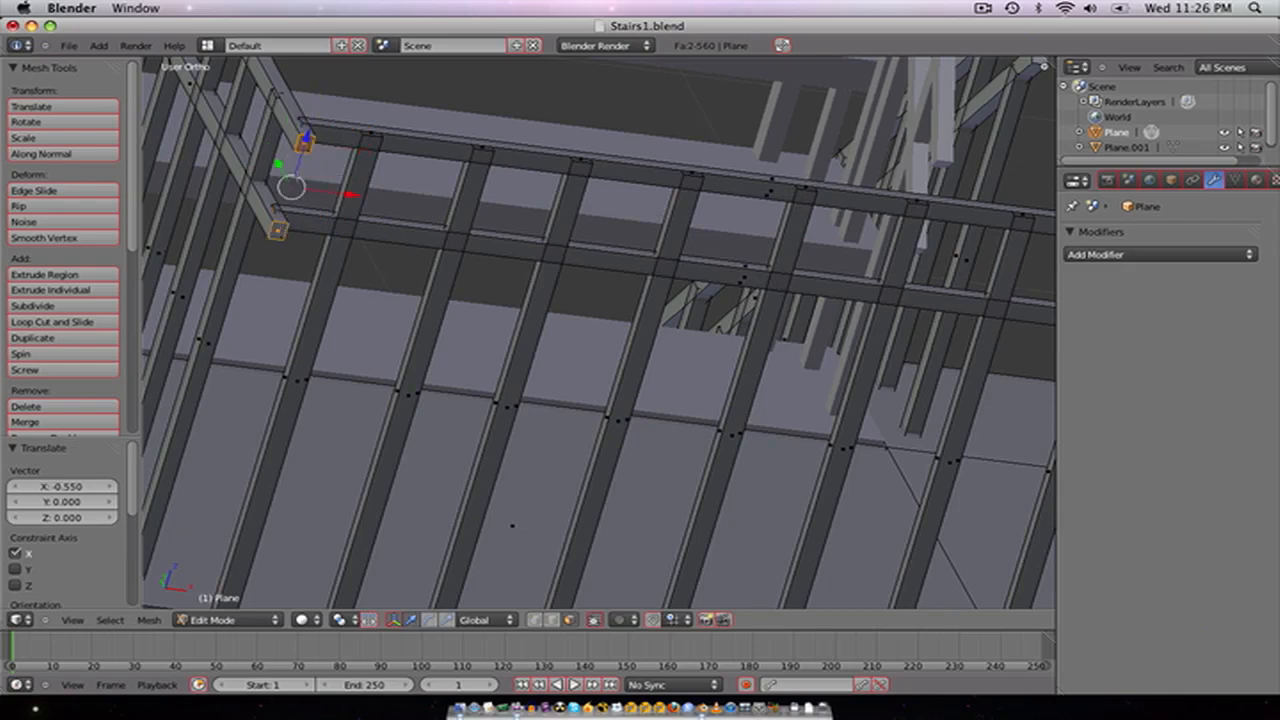
Step: Shorten the end railing's two handrails at the corner by moving their end faces 0.055 along Y
key(g)
key(y)
click(282, 158)
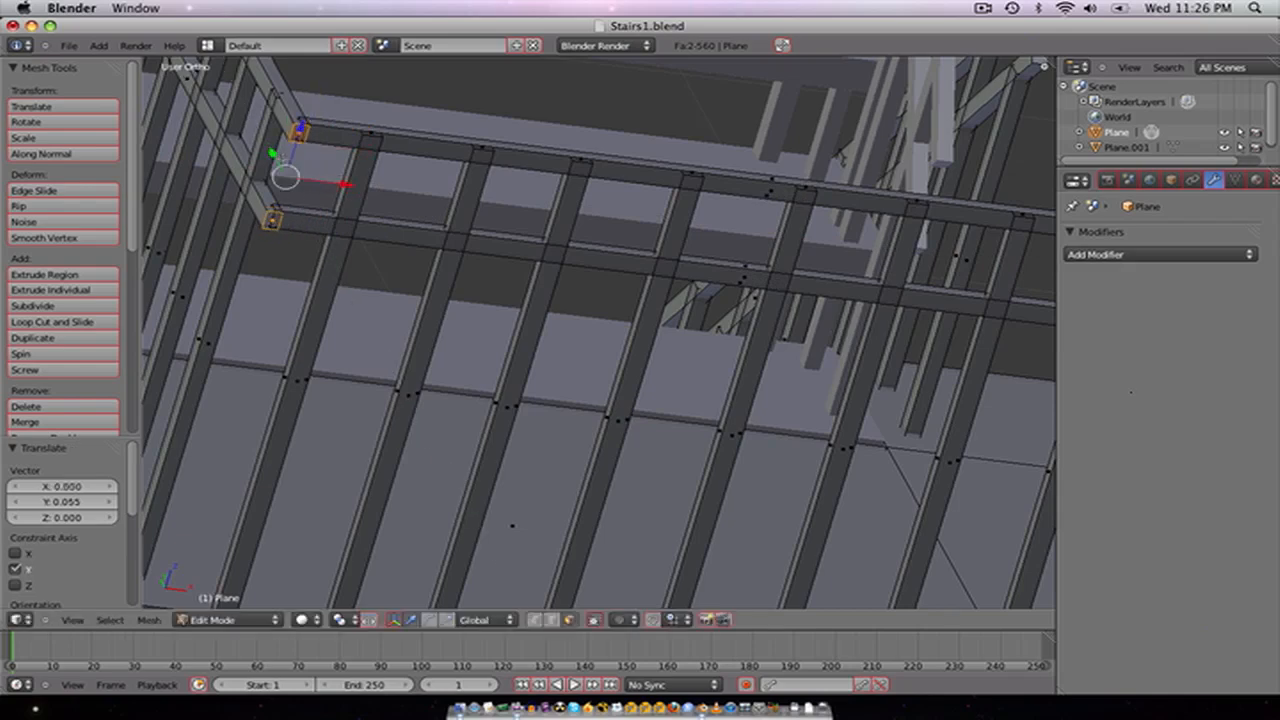
Step: Return to Object Mode and save over Stairs1.blend
scroll(287, 160, down, 2)
key(Tab)
key(ctrl+s)
click(416, 232)
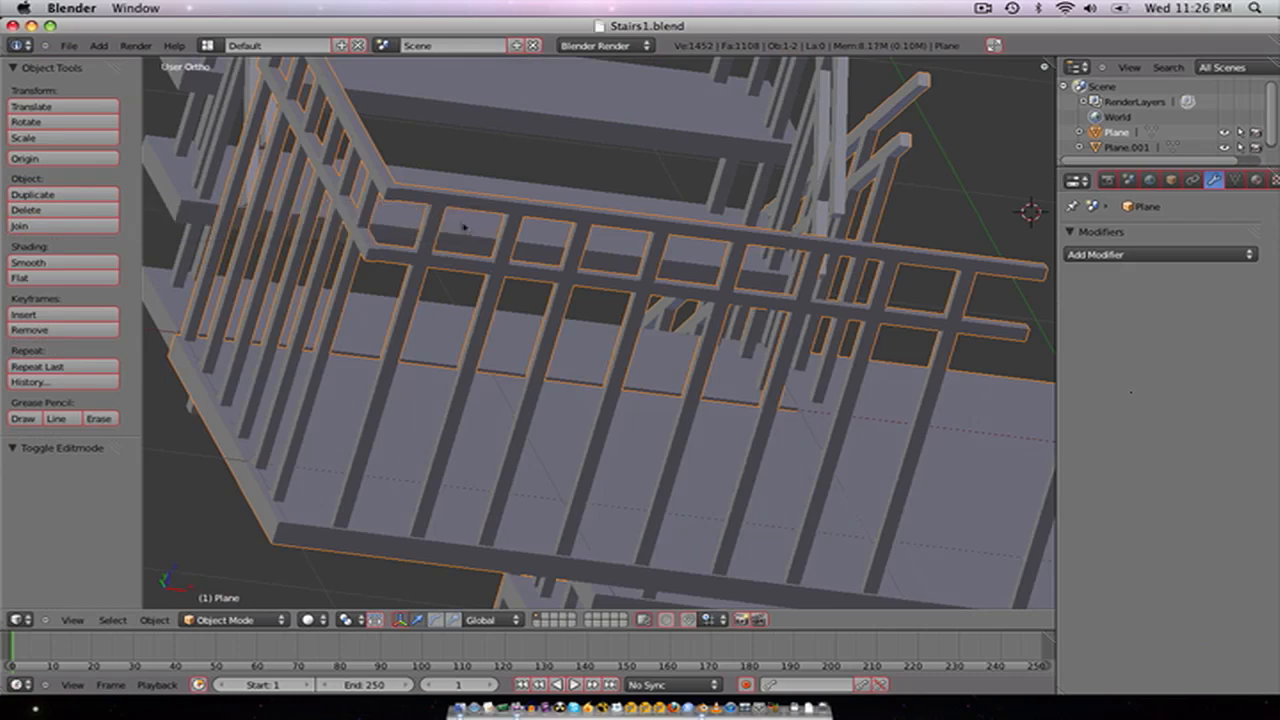
Step: In Edit Mode, duplicate the middle face of the landing's underside in place
scroll(430, 370, down, 3)
middle_drag(440, 370, 510, 405)
scroll(700, 465, down, 3)
middle_drag(762, 488, 520, 296)
key(KP_5)
scroll(586, 420, up, 3)
key(a)
scroll(586, 420, down, 3)
key(Tab)
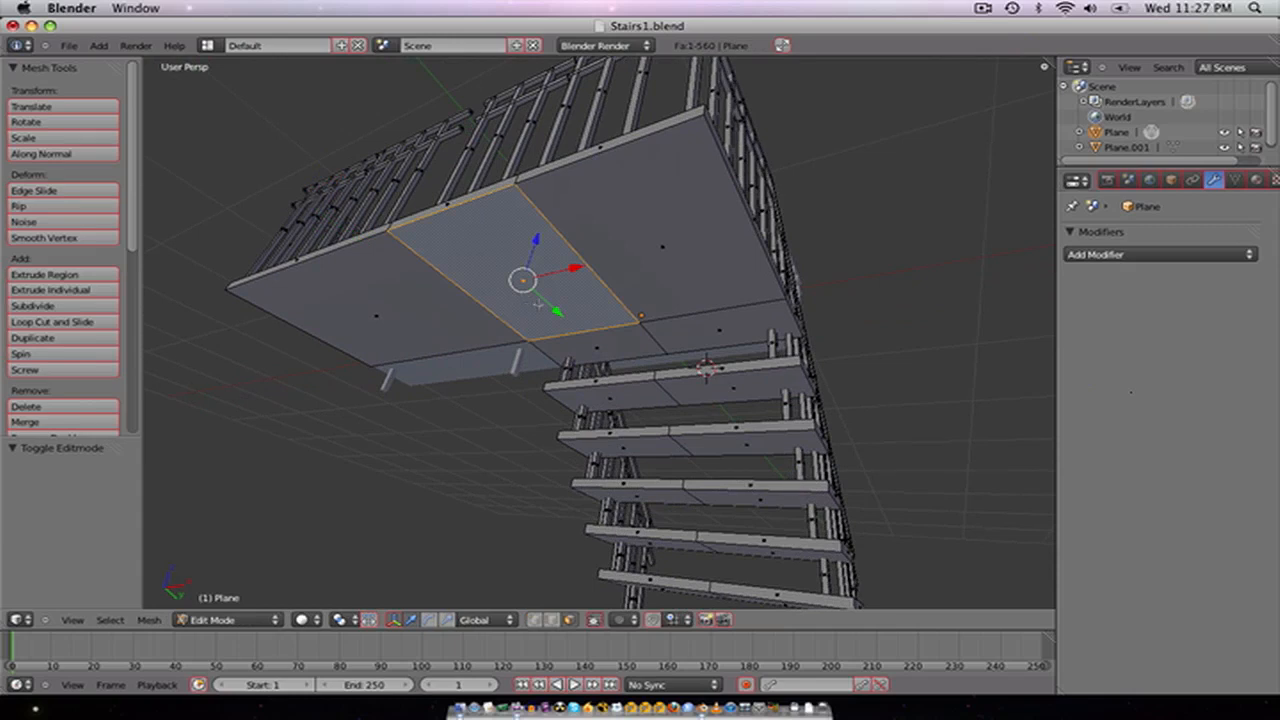
key(shift+d)
right_click(538, 304)
Step: Scale the duplicated underside face to about 0.495 along Y and 0.838 along X
key(s)
key(y)
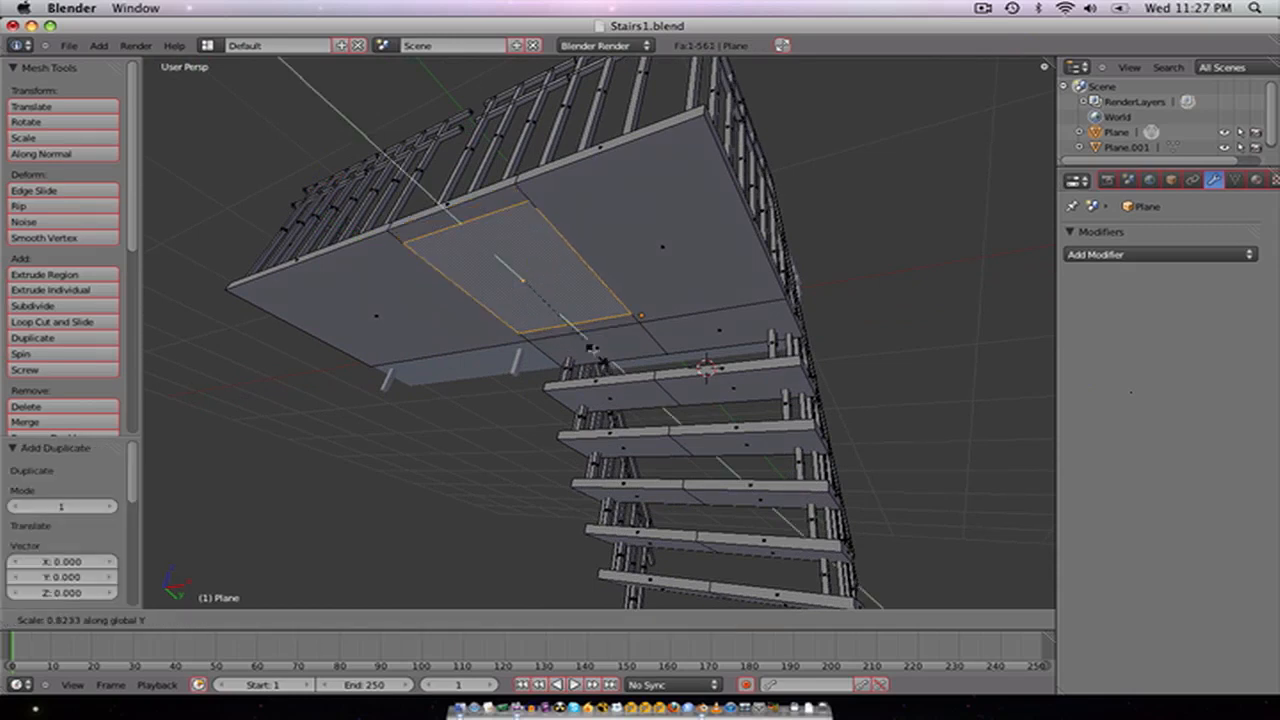
click(578, 326)
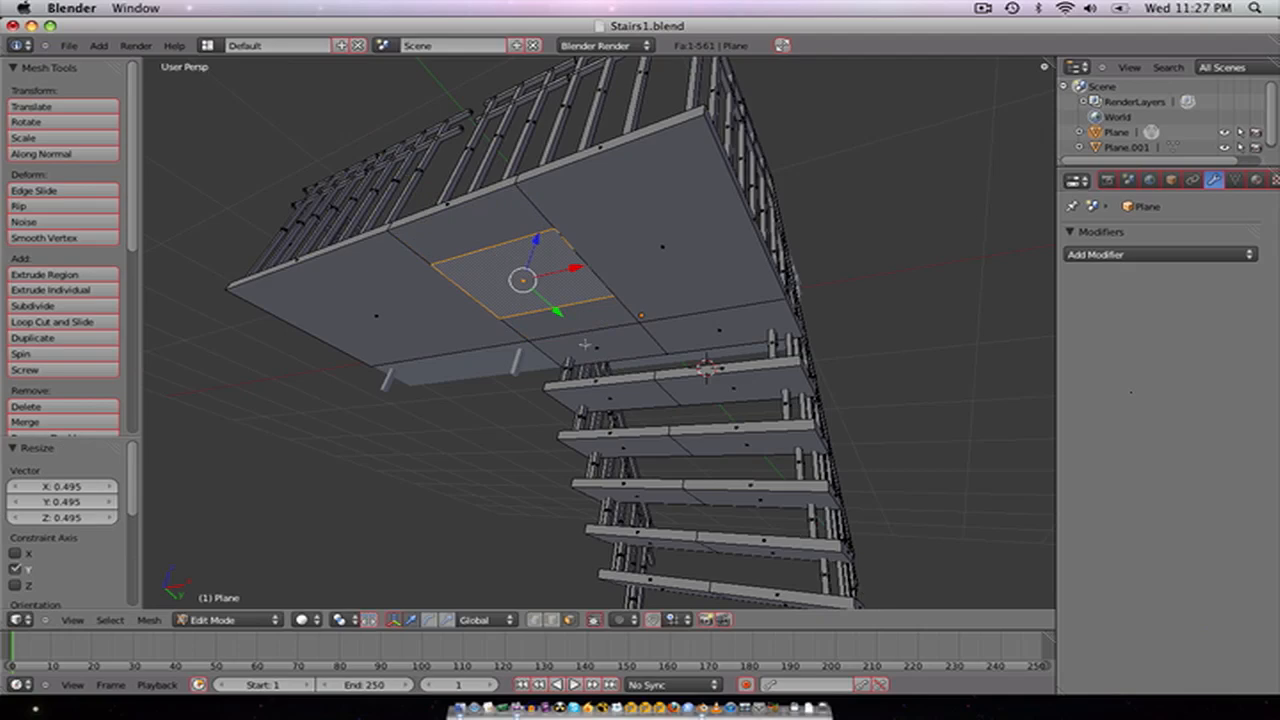
key(s)
key(x)
click(578, 330)
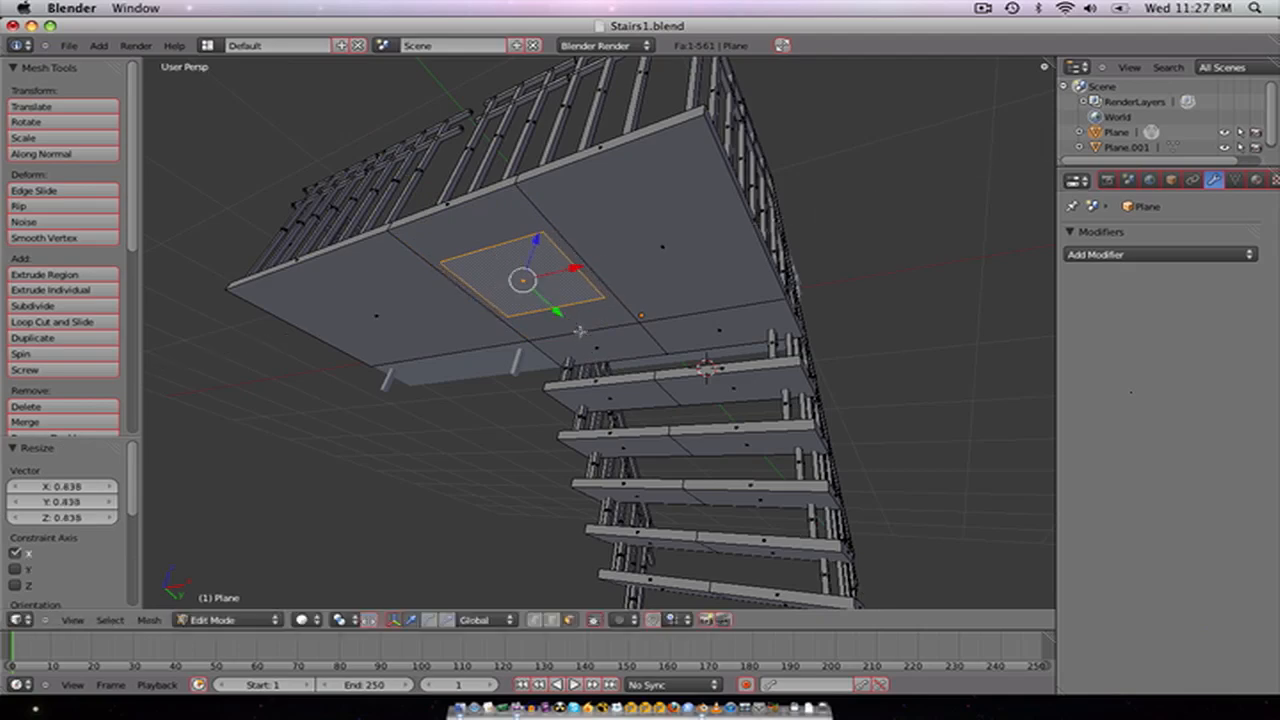
Step: Extrude the small underside face straight down along Z to form the upper block of a support pillar
key(KP_1)
key(KP_3)
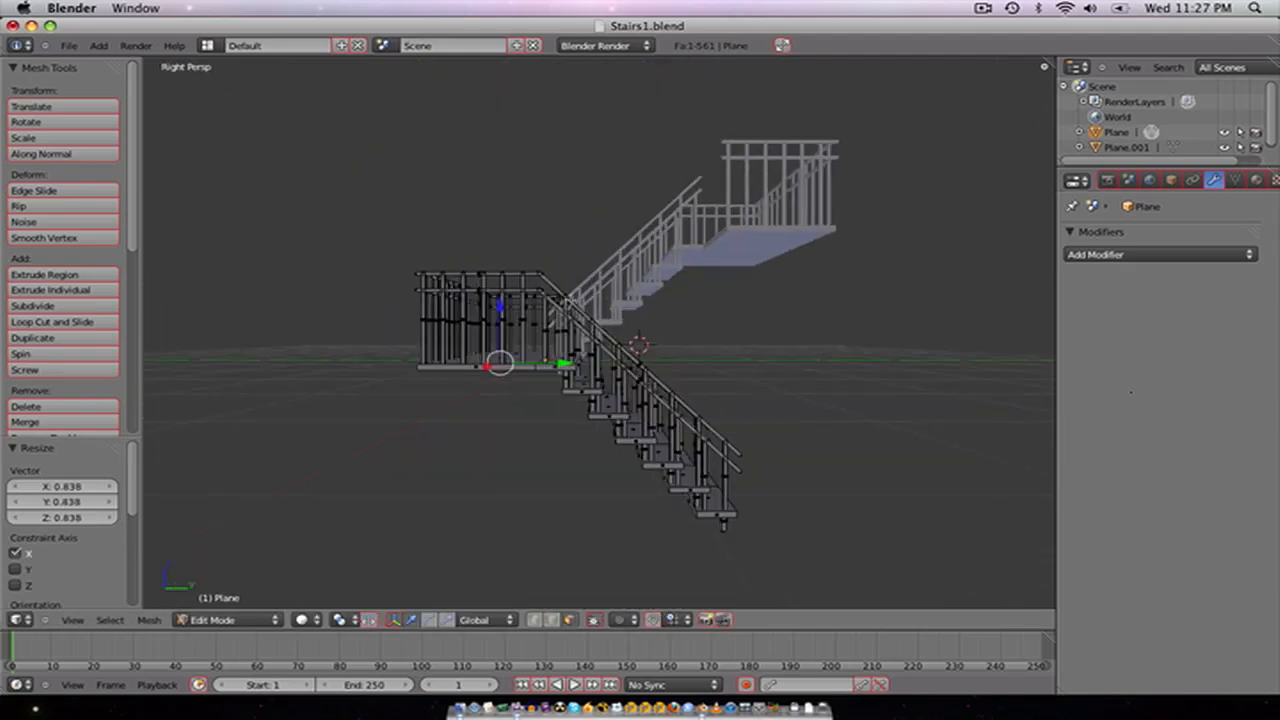
key(KP_5)
scroll(580, 283, up, 3)
scroll(522, 308, up, 1)
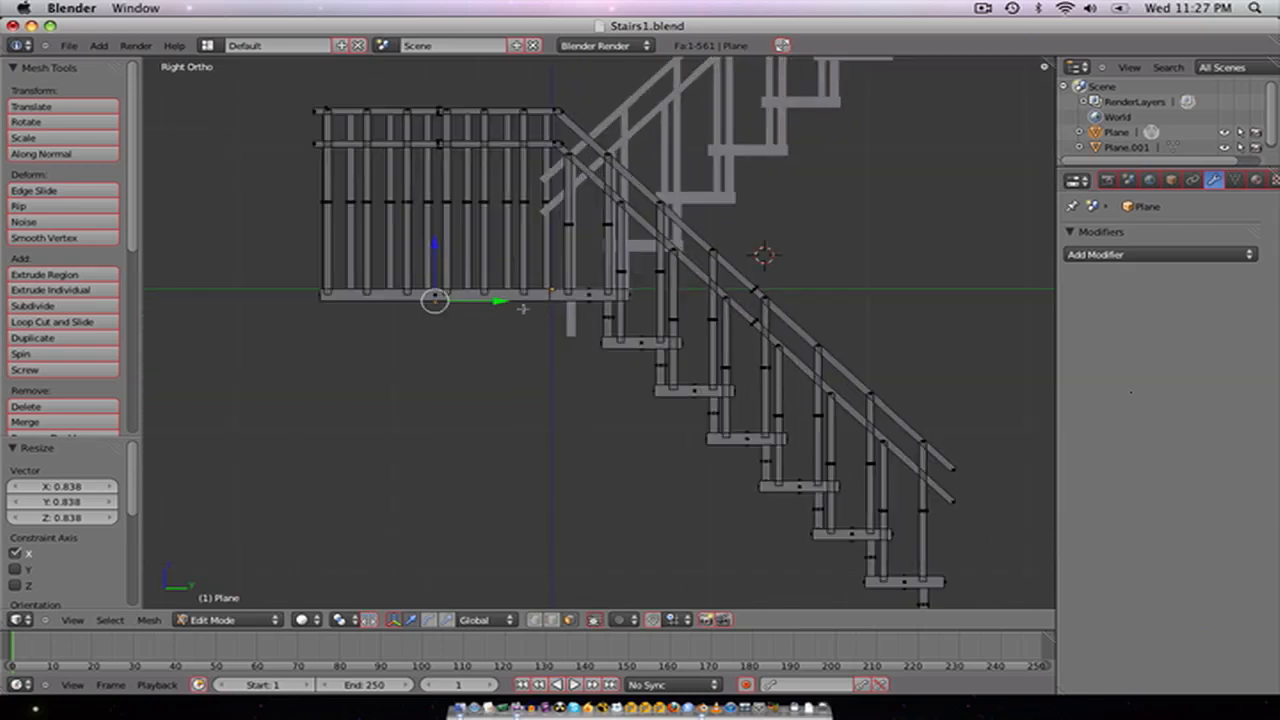
key(e)
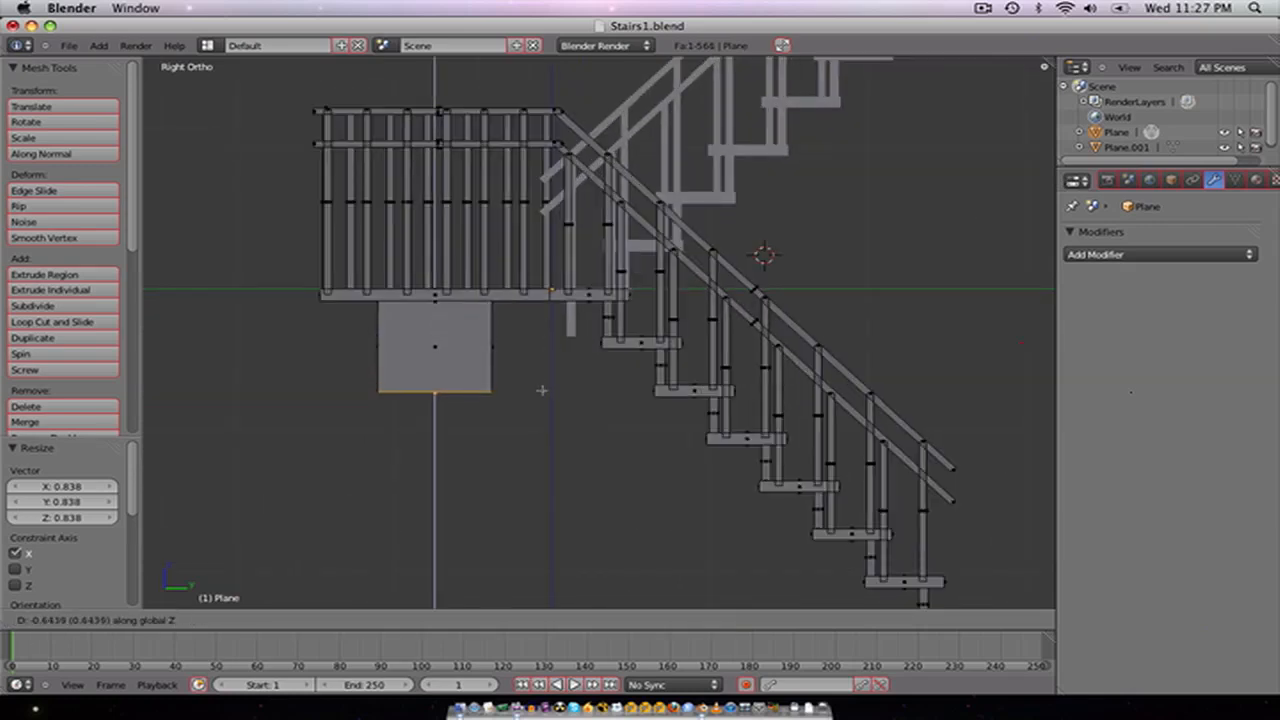
click(548, 403)
Step: Extrude the block's bottom face in place, scale it by 0.862 and 0.928, and extrude it -1.659 along Z as the pillar shaft
key(s)
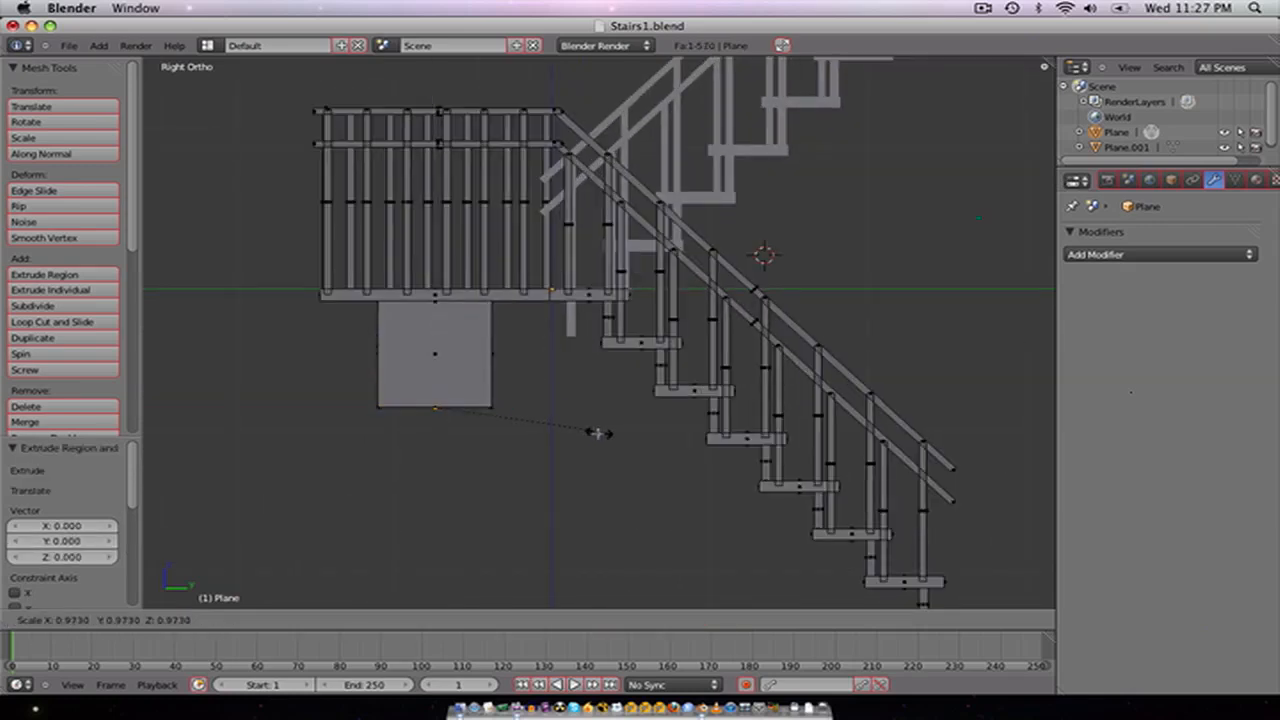
click(583, 428)
key(z)
scroll(580, 424, up, 1)
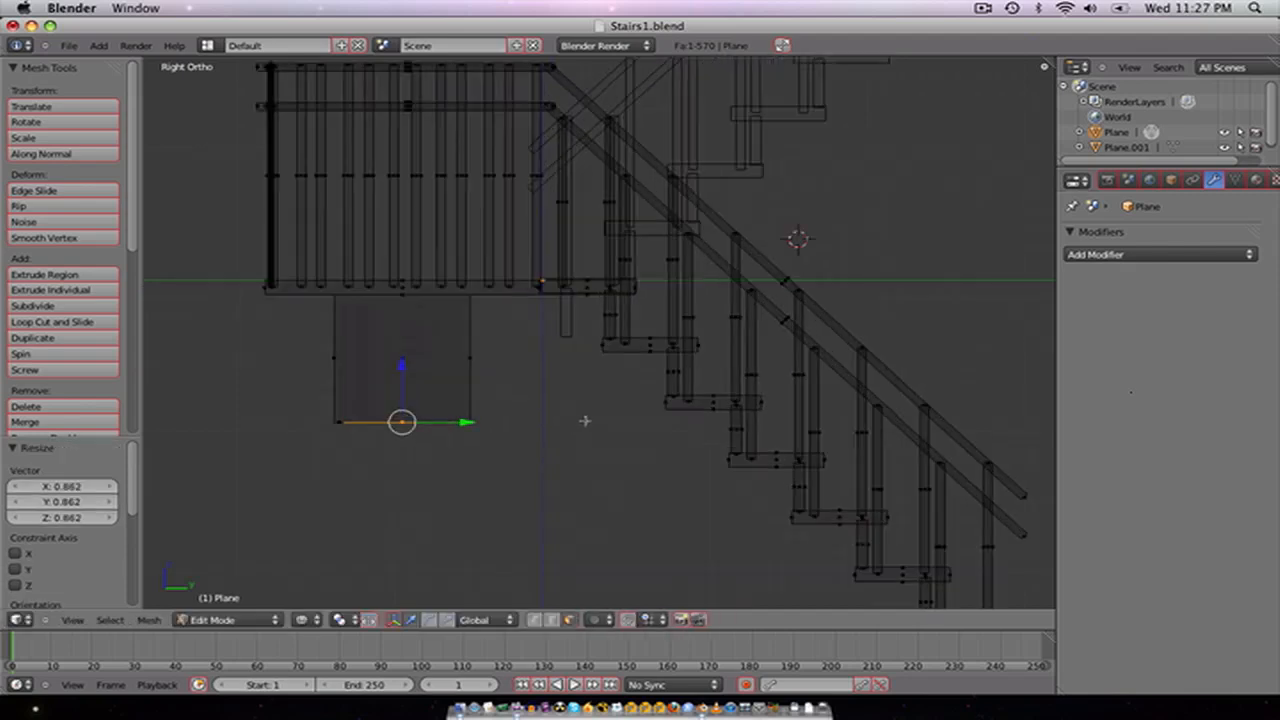
shift+middle_drag(580, 424, 633, 350)
scroll(633, 350, down, 3)
key(s)
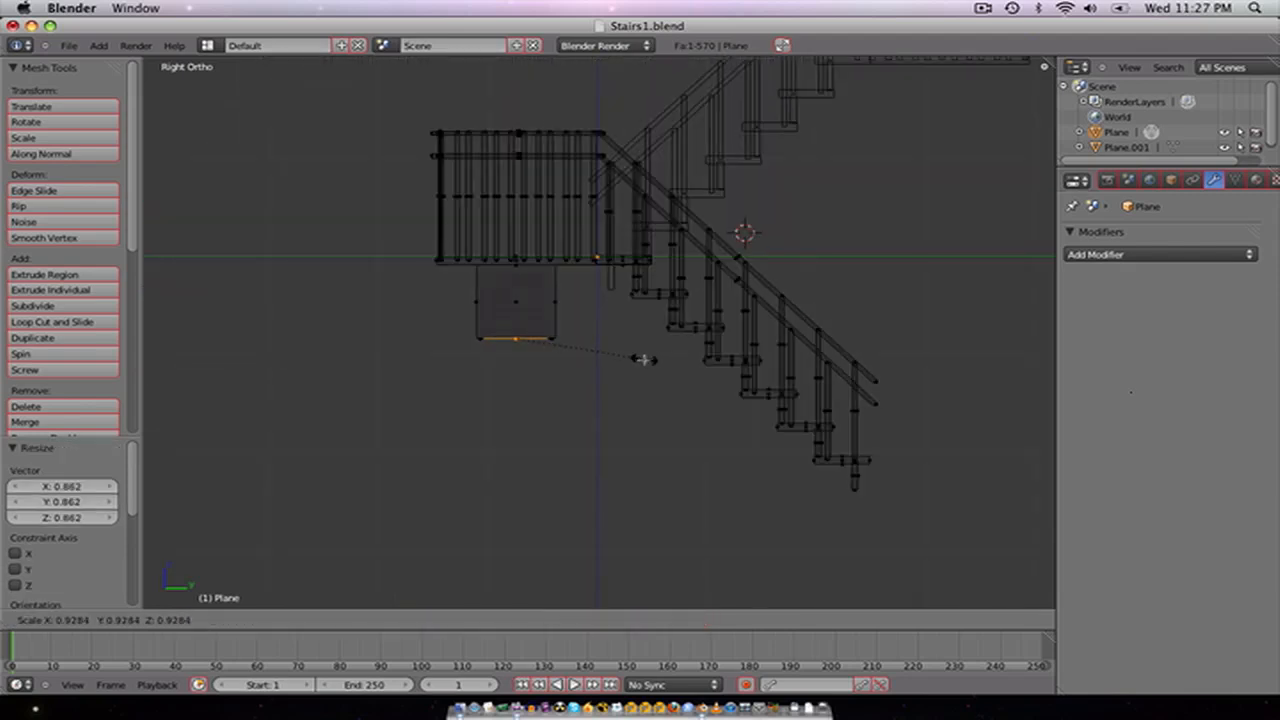
click(643, 359)
key(e)
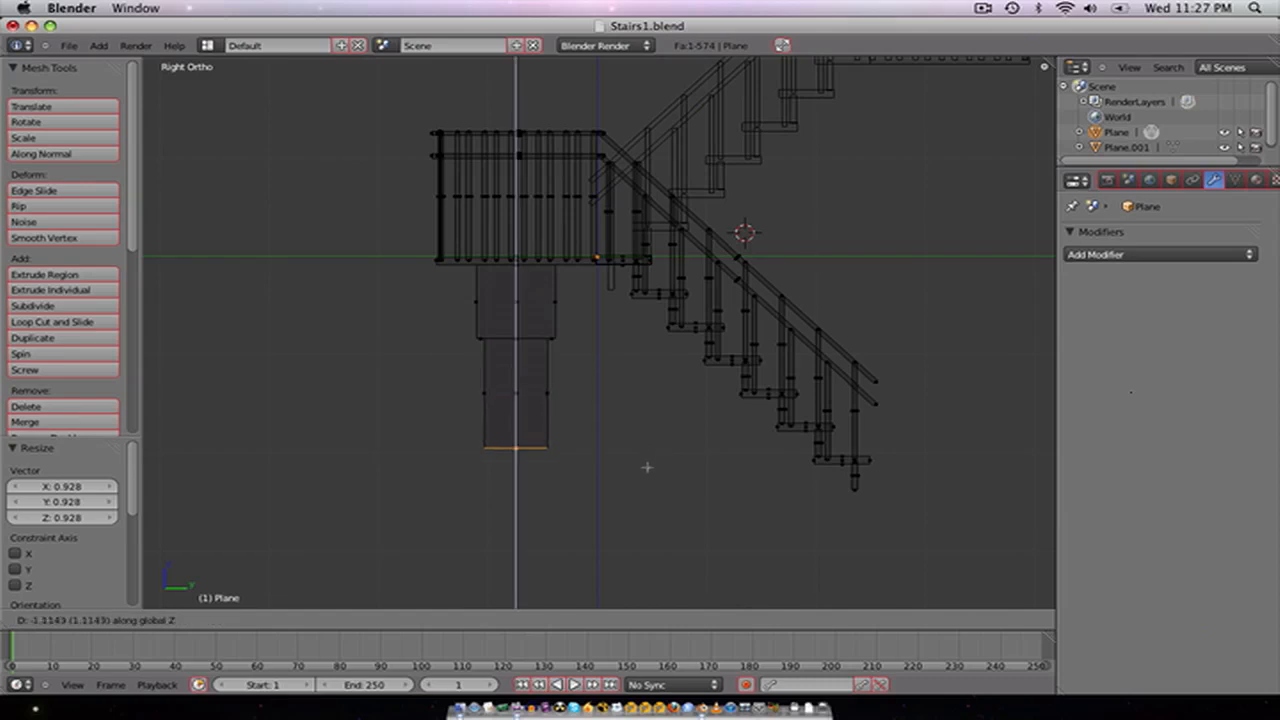
click(638, 517)
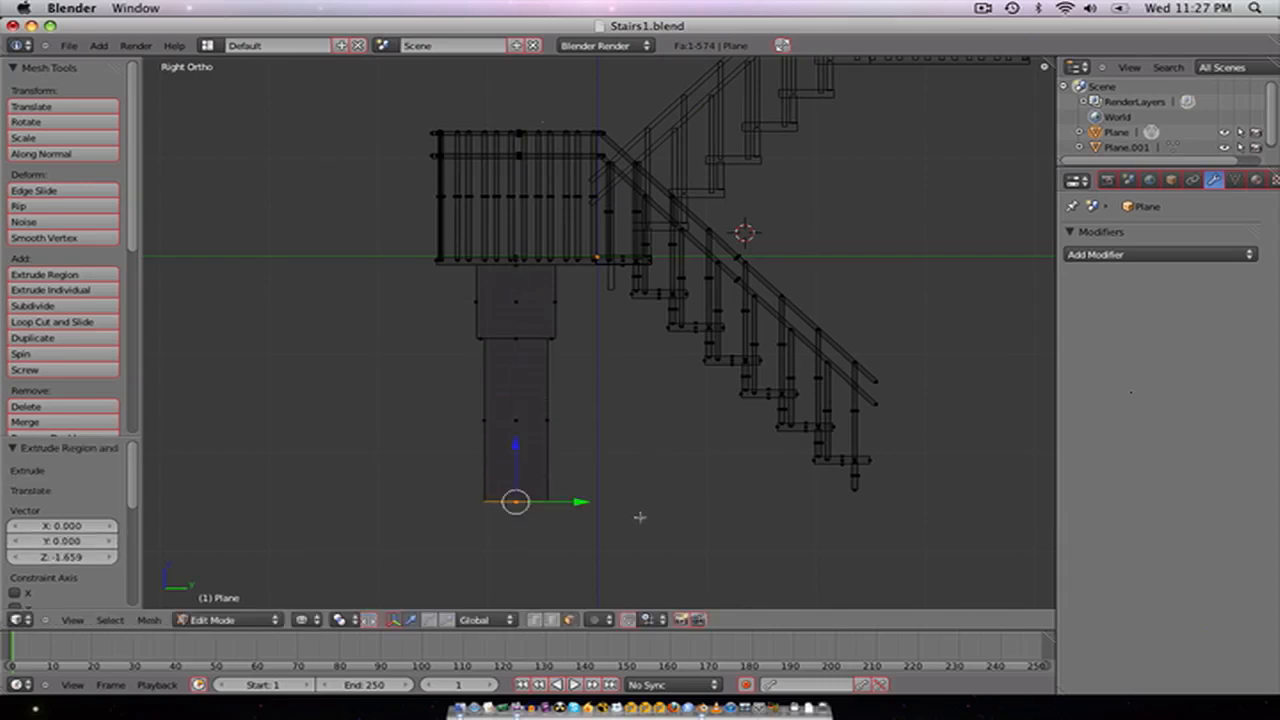
Step: Set snapping to Vertex and move the pillar's bottom face 0.122 along Z, level with the lowest railing post's end
key(shift+ctrl+Tab)
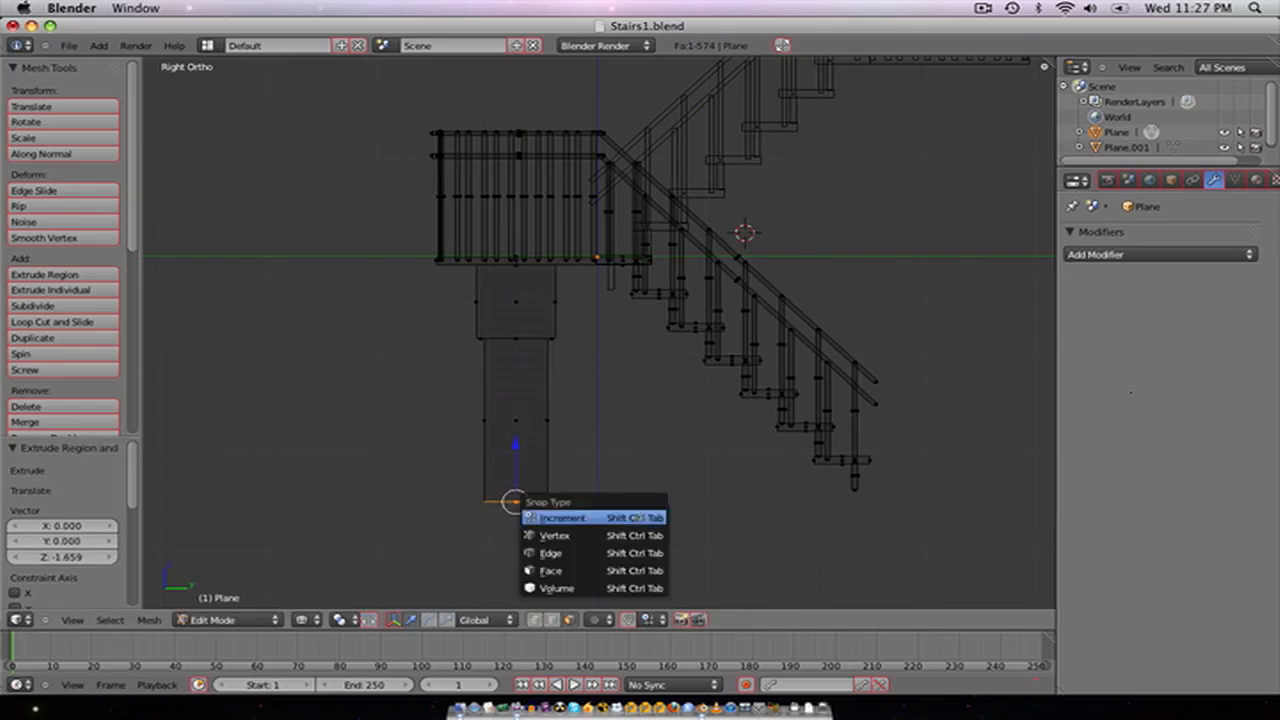
click(634, 536)
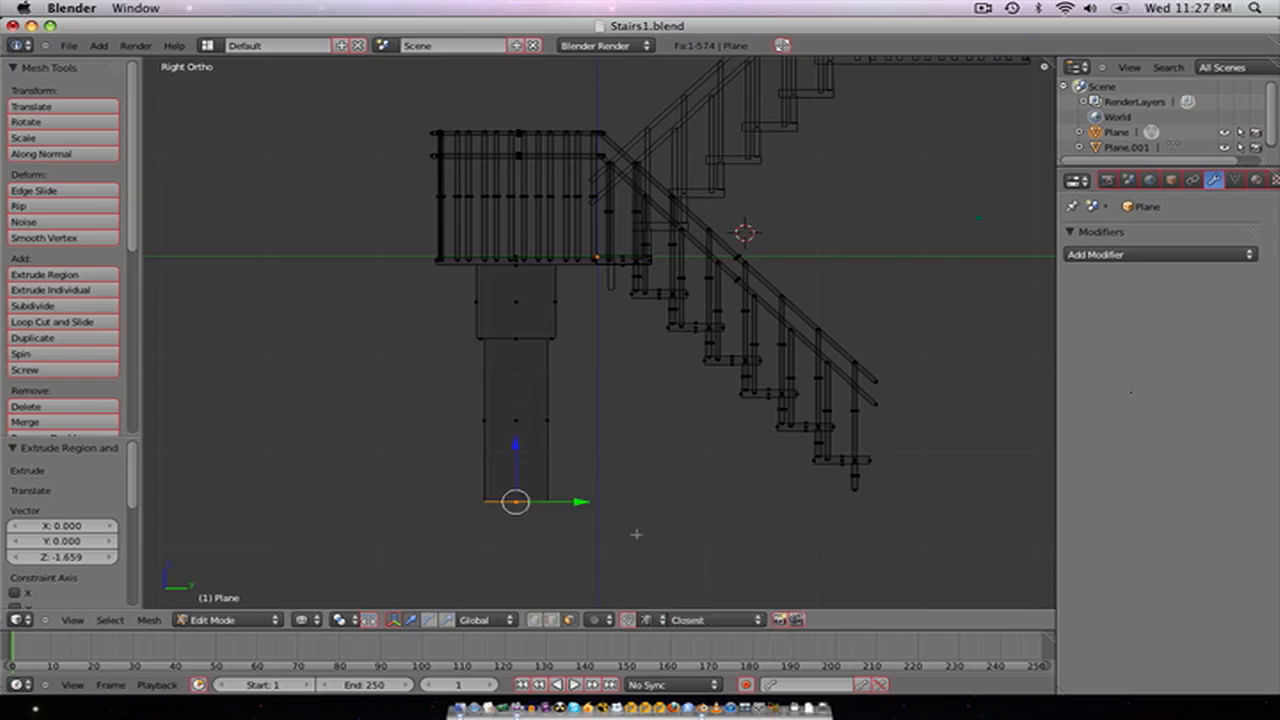
key(g)
key(z)
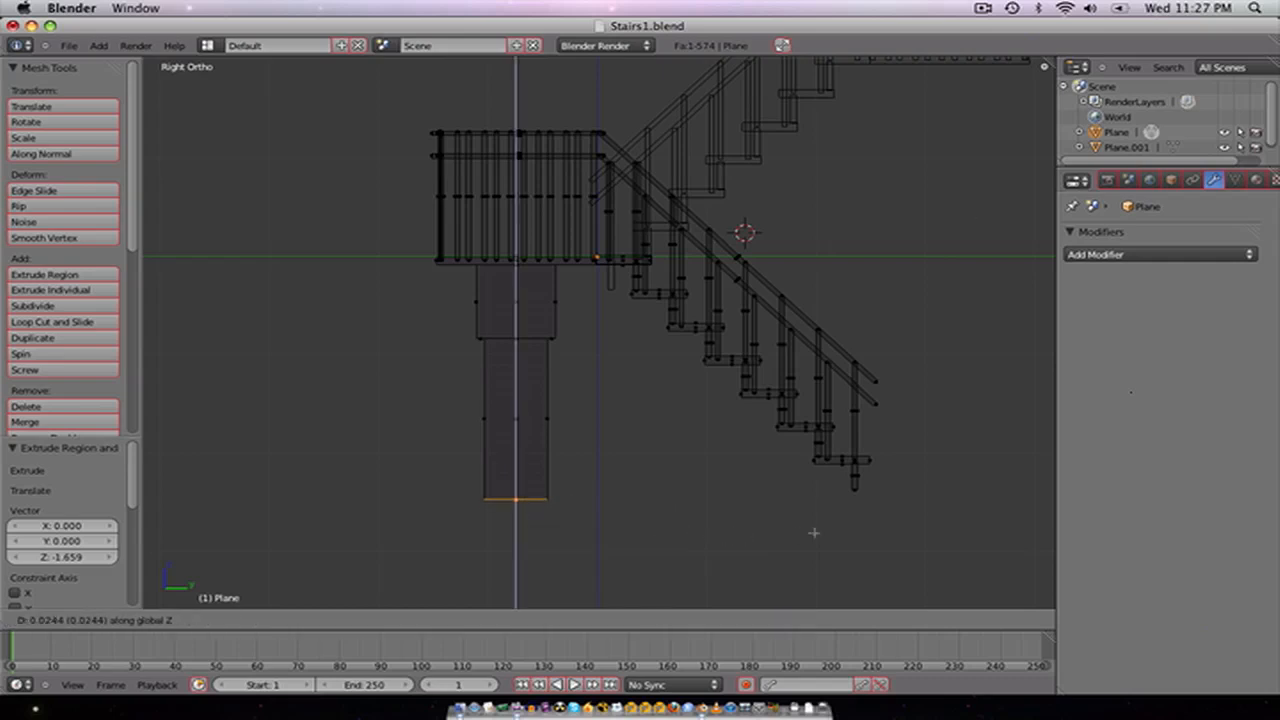
click(856, 490)
Step: Select the whole pillar as linked geometry and move it 0.508 along X, centred behind the stair flight
middle_drag(851, 486, 641, 431)
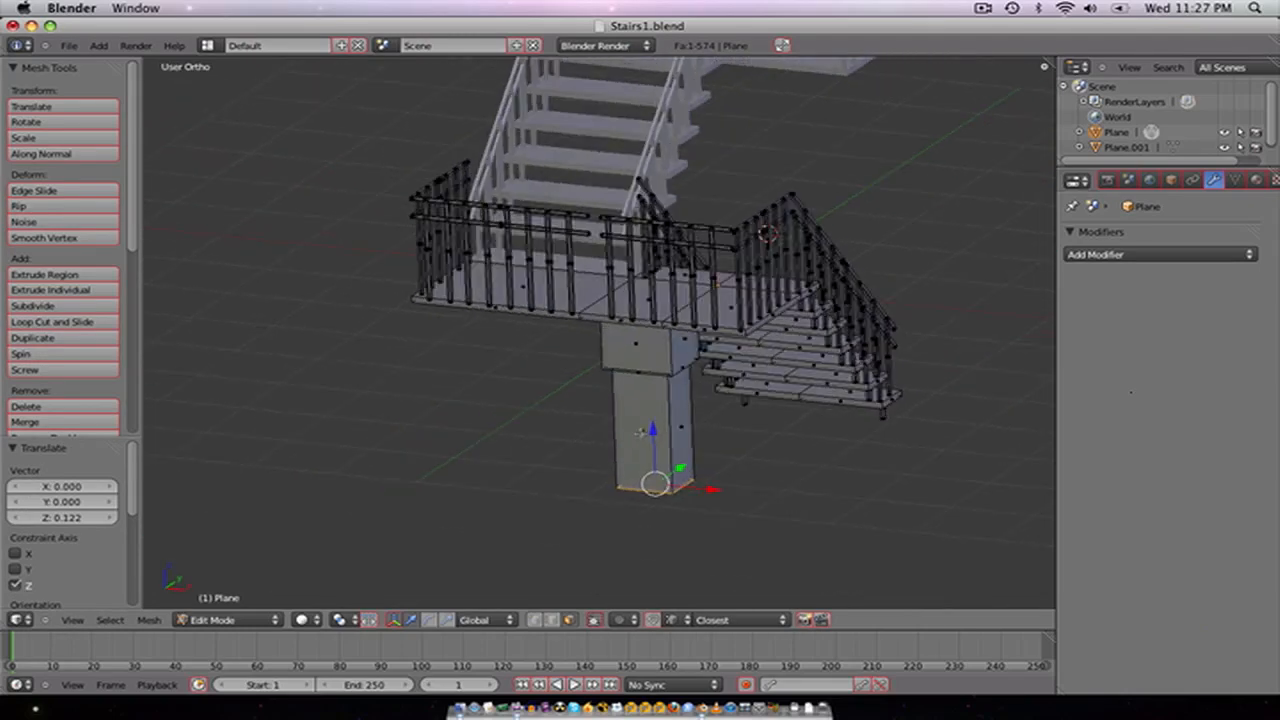
key(KP_1)
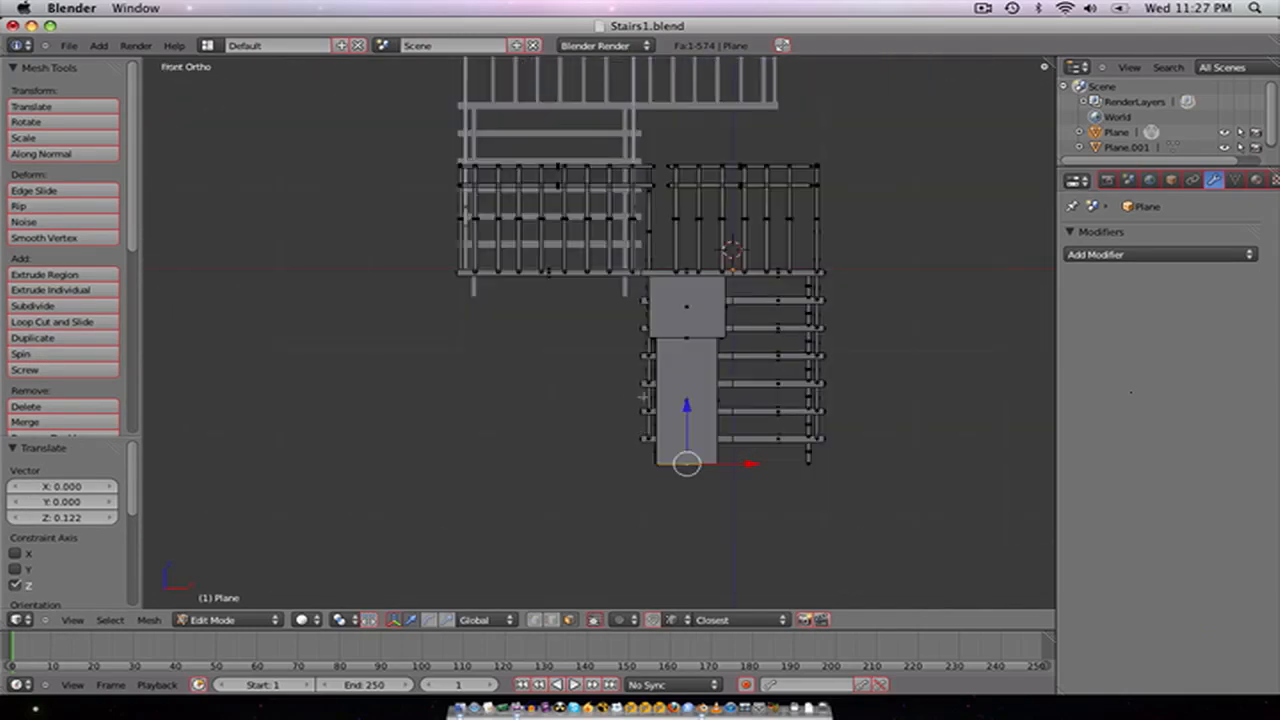
key(a)
key(l)
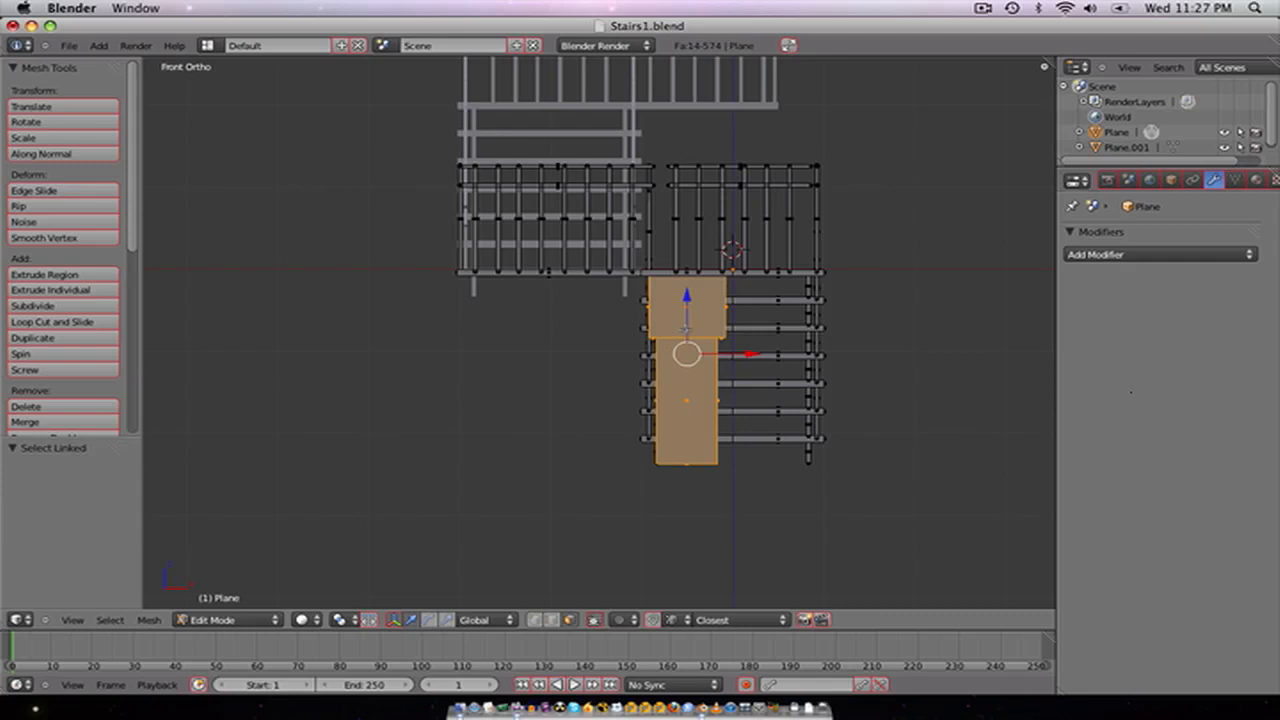
key(g)
key(x)
key(Return)
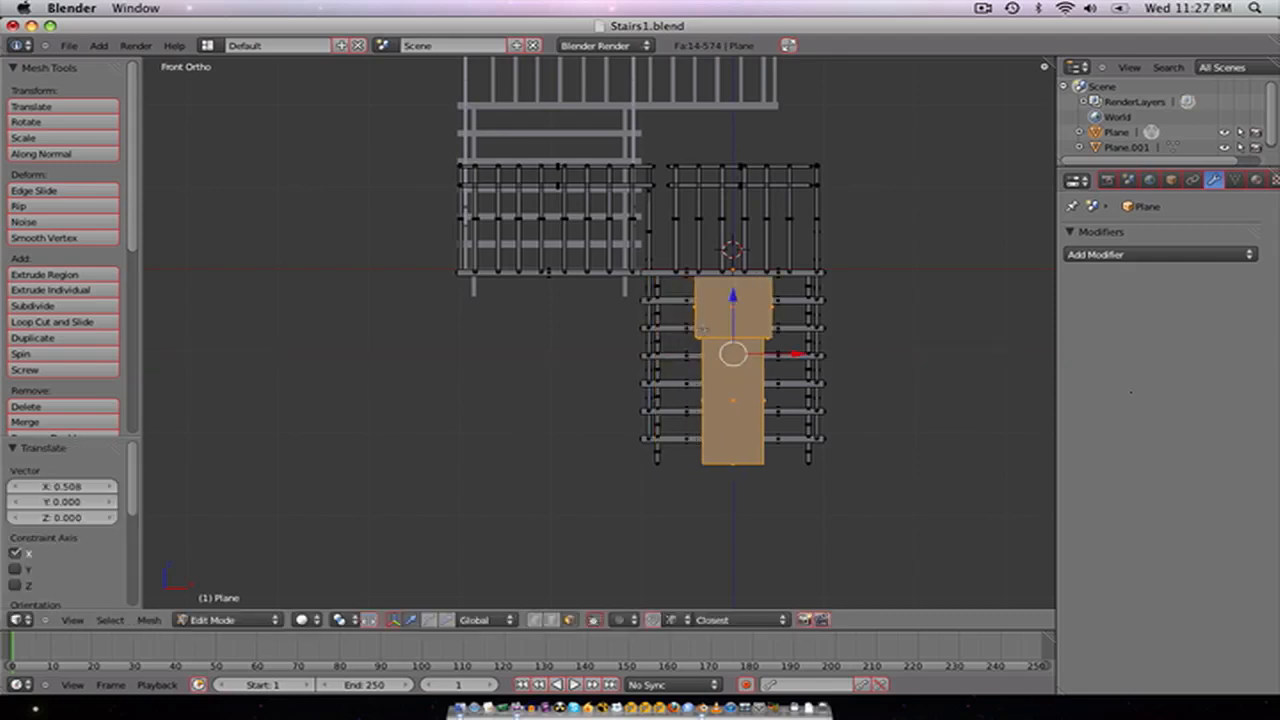
Step: Duplicate the pillar along negative X to under the landing's other half and return to Object Mode
key(g)
key(x)
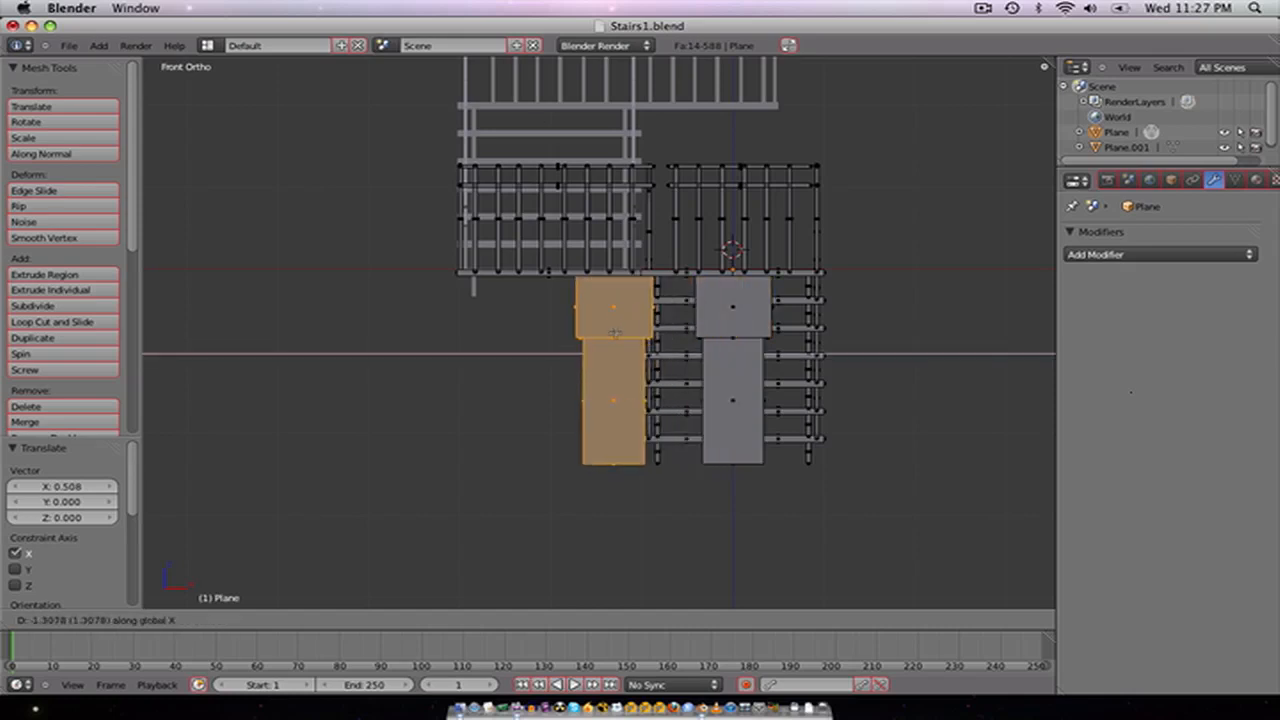
click(557, 352)
key(Tab)
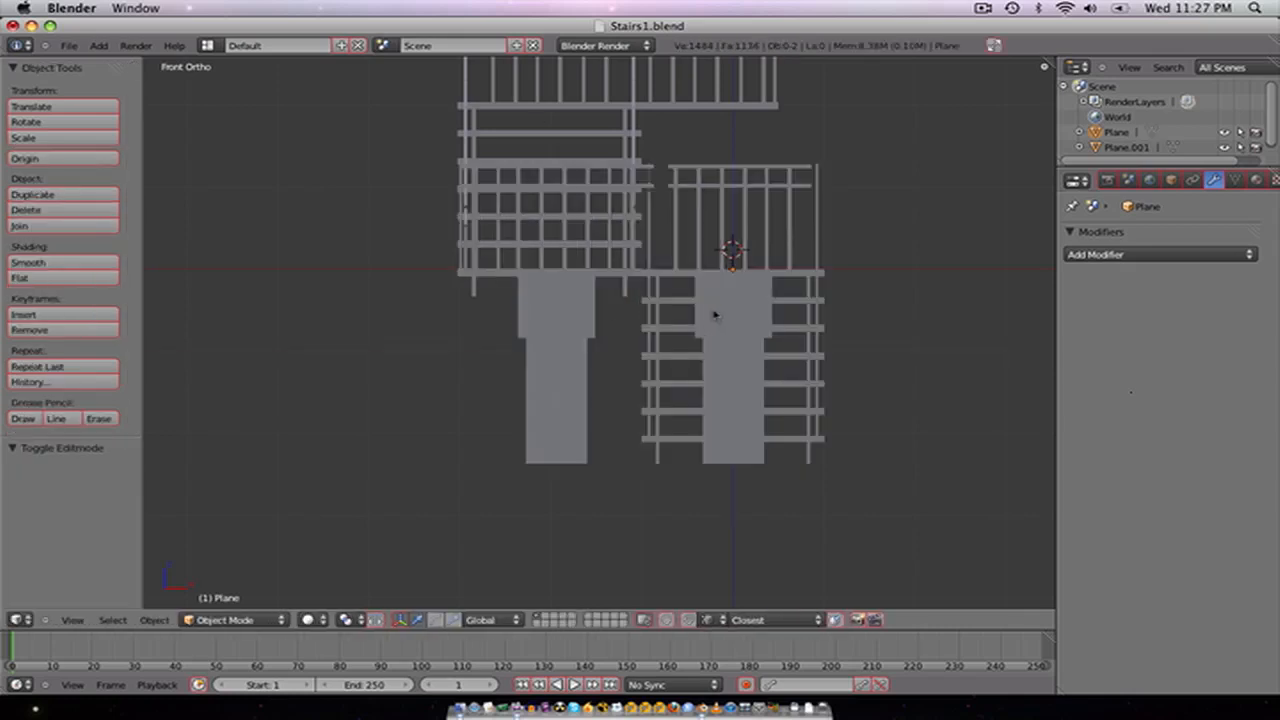
Step: Delete the old duplicated upper flight, Plane.001
key(z)
key(z)
mouse_move(732, 308)
middle_down()
mouse_move(623, 323)
mouse_move(629, 383)
mouse_move(616, 372)
middle_up()
key(KP_5)
scroll(600, 380, up, 7)
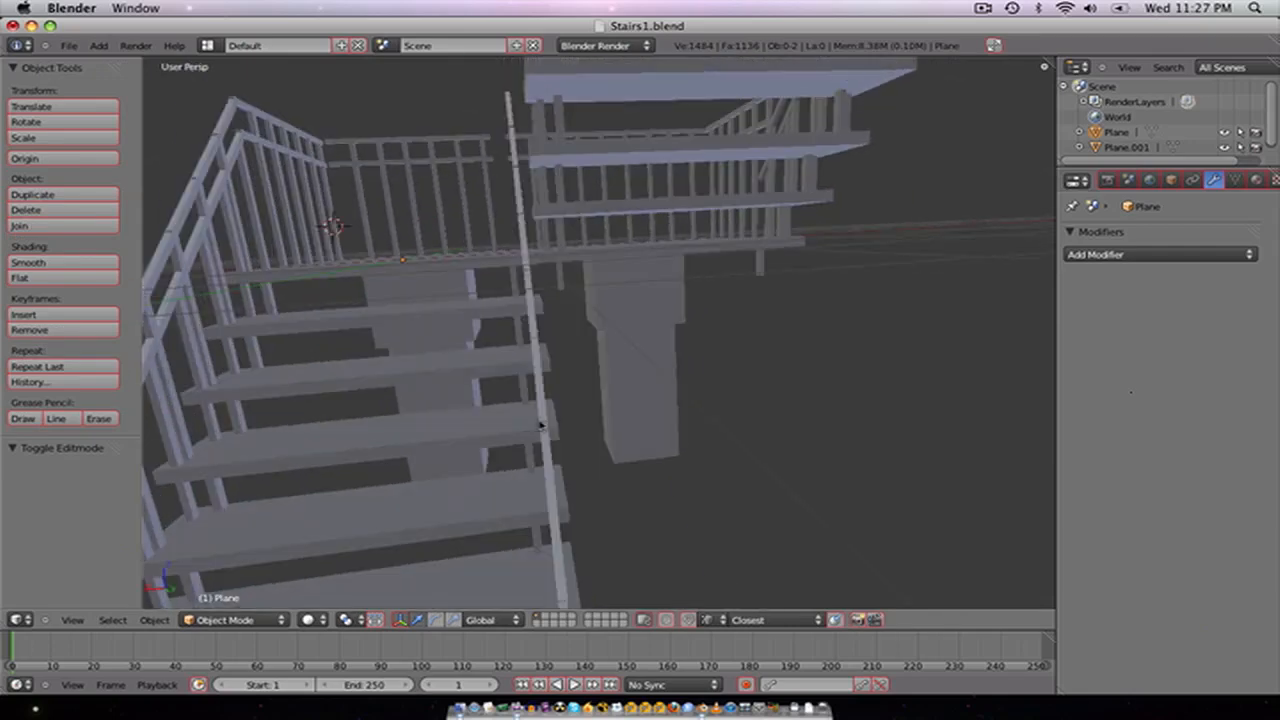
middle_drag(476, 368, 562, 375)
scroll(572, 358, down, 3)
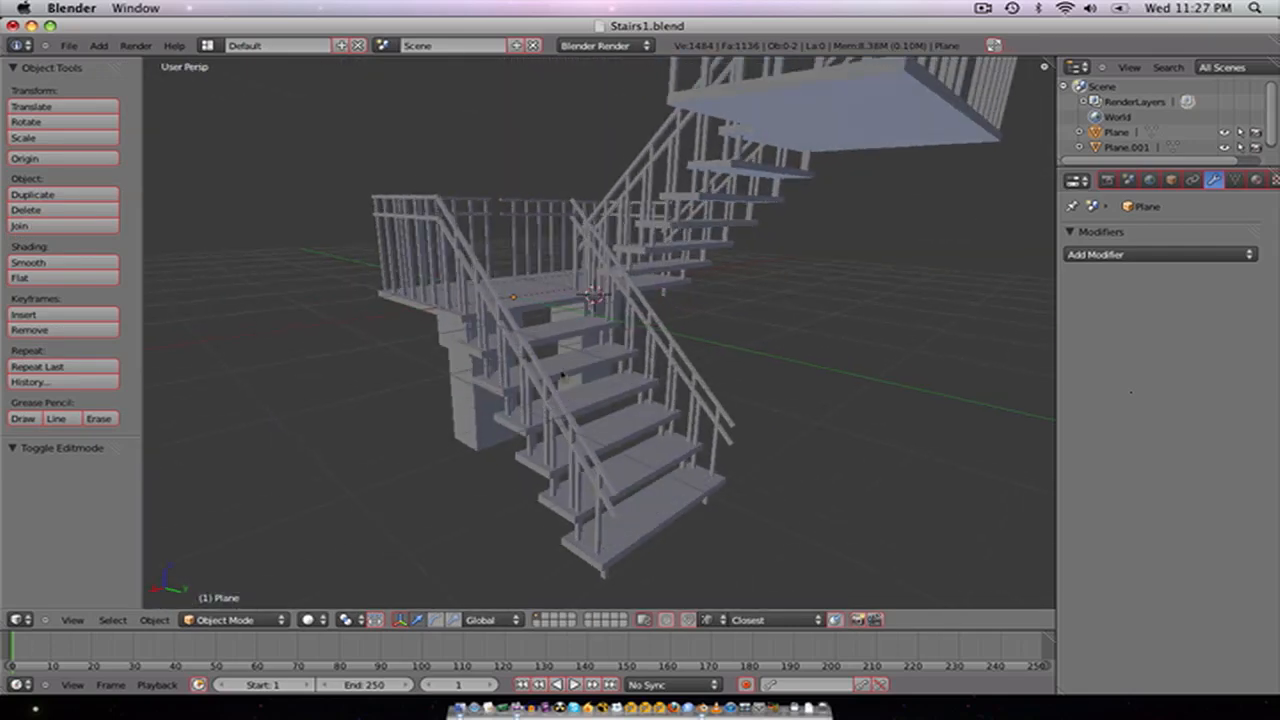
right_click(658, 213)
key(x)
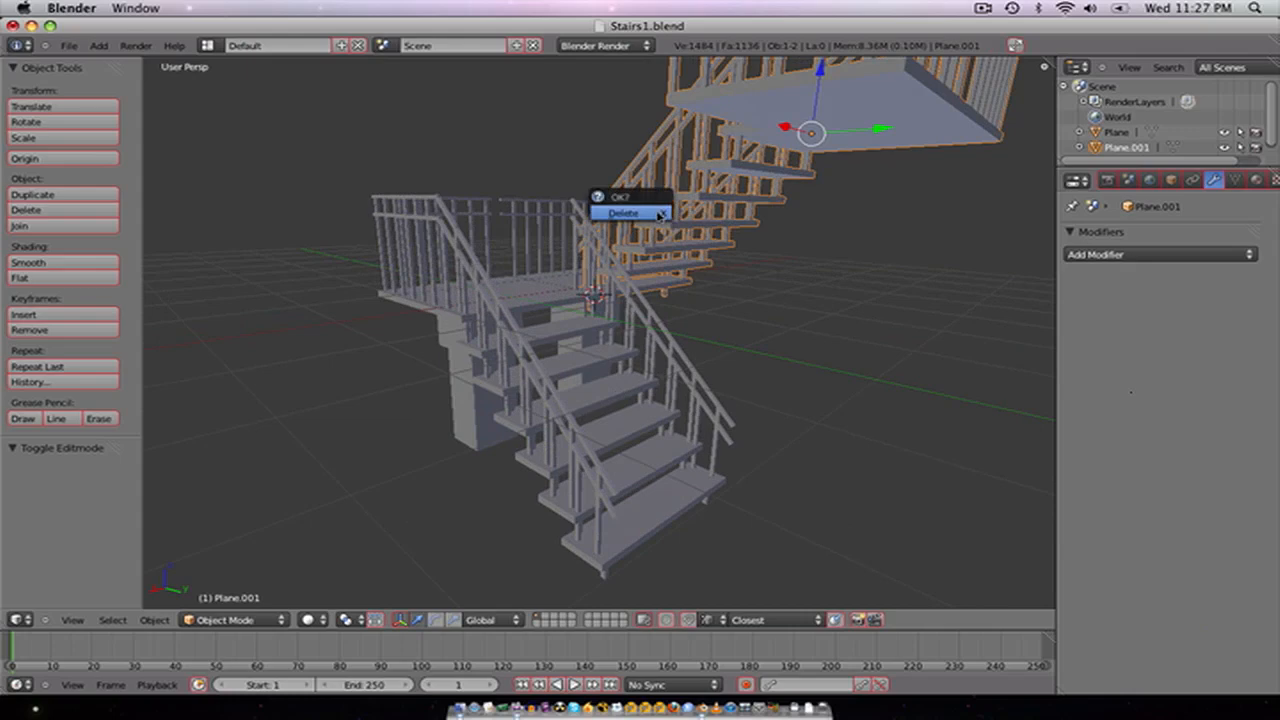
click(660, 215)
Step: Add an Array modifier to the staircase with a relative offset of 0 in X and 1 in Z
right_click(619, 355)
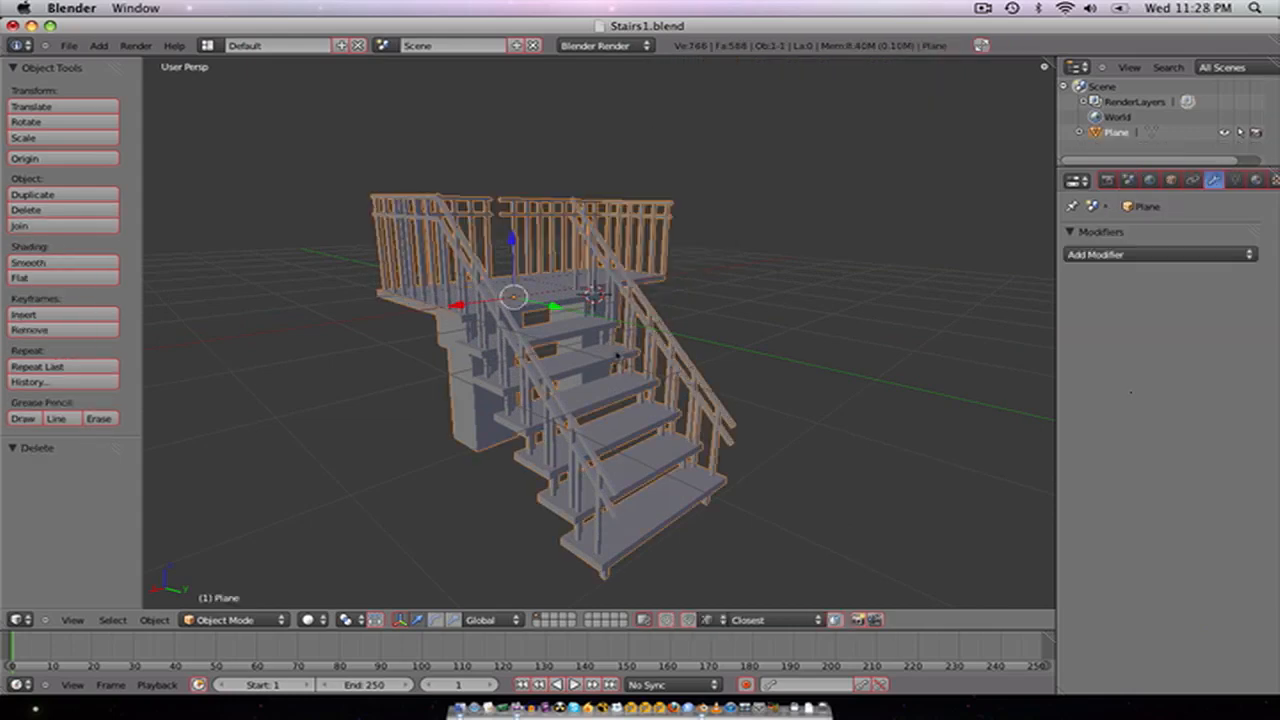
click(1100, 254)
click(935, 300)
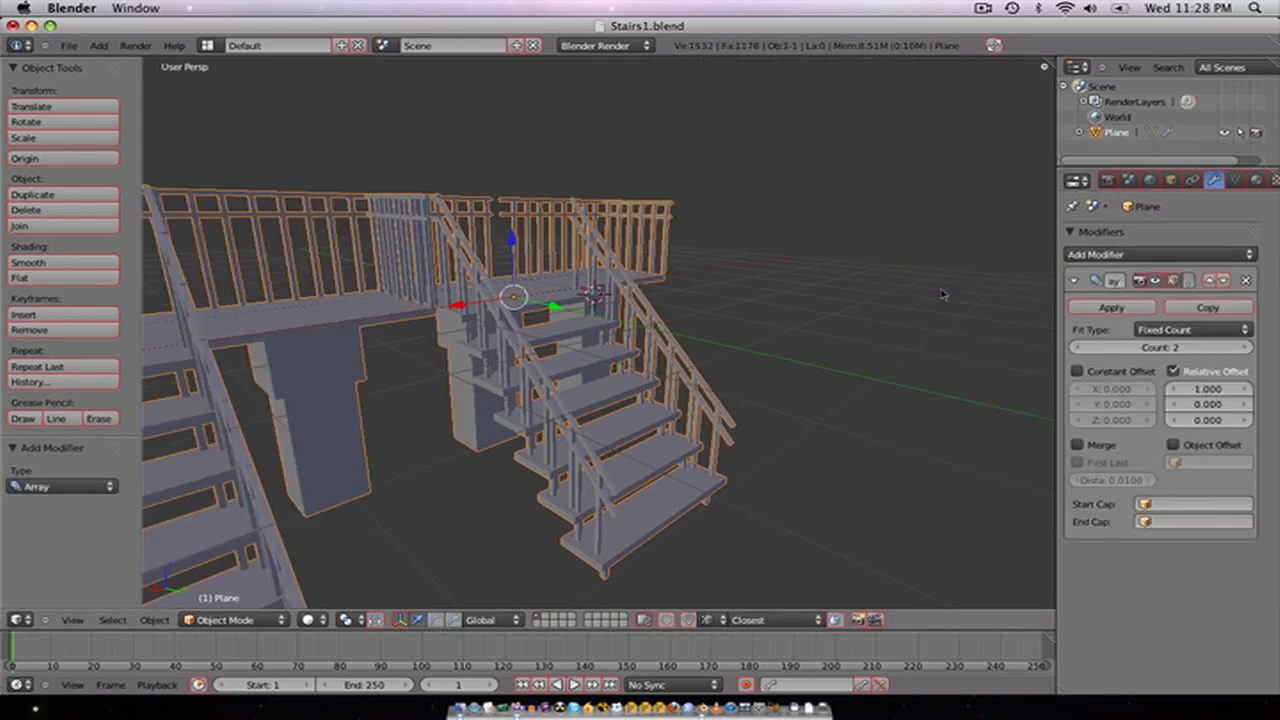
click(1216, 390)
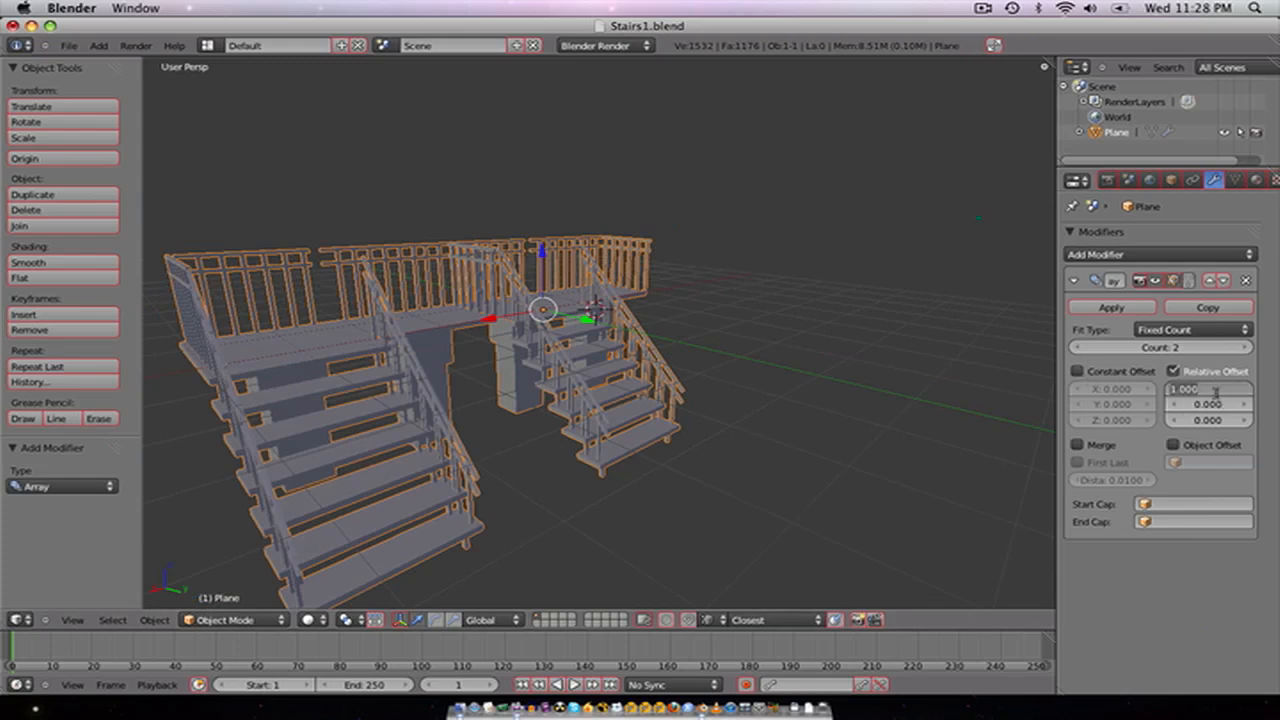
key(Return)
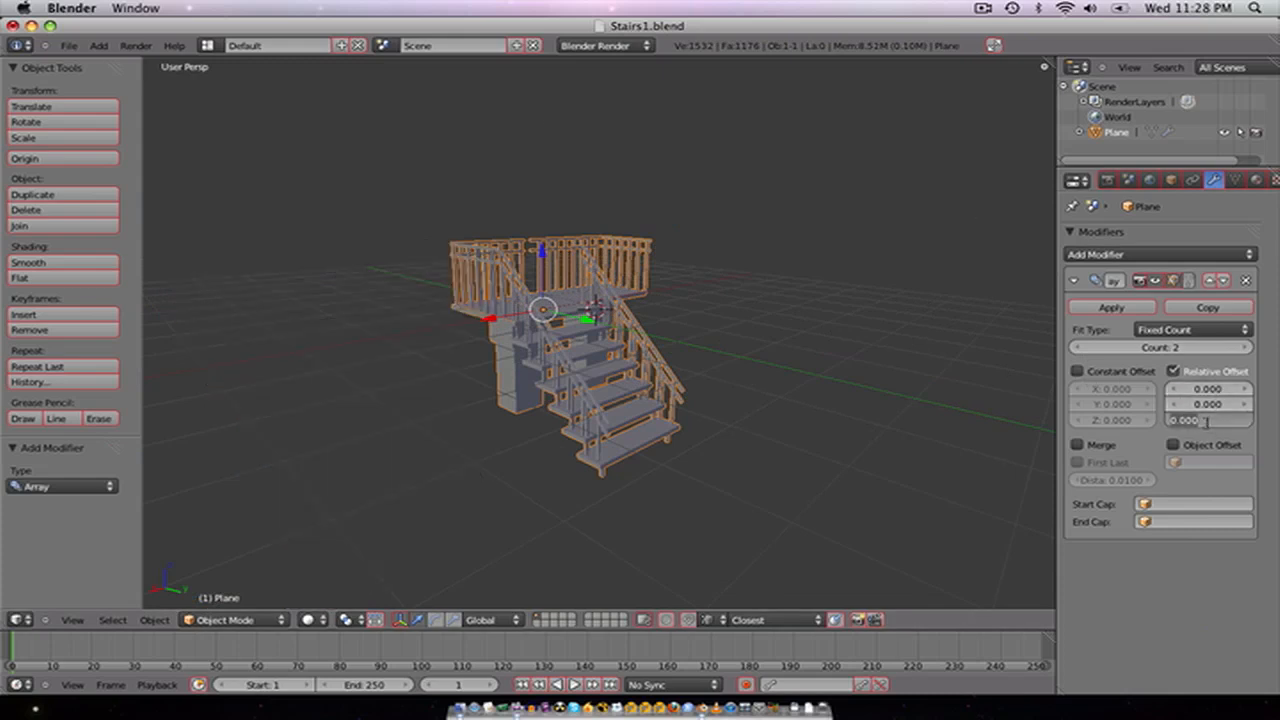
click(1206, 421)
text(1)
key(Return)
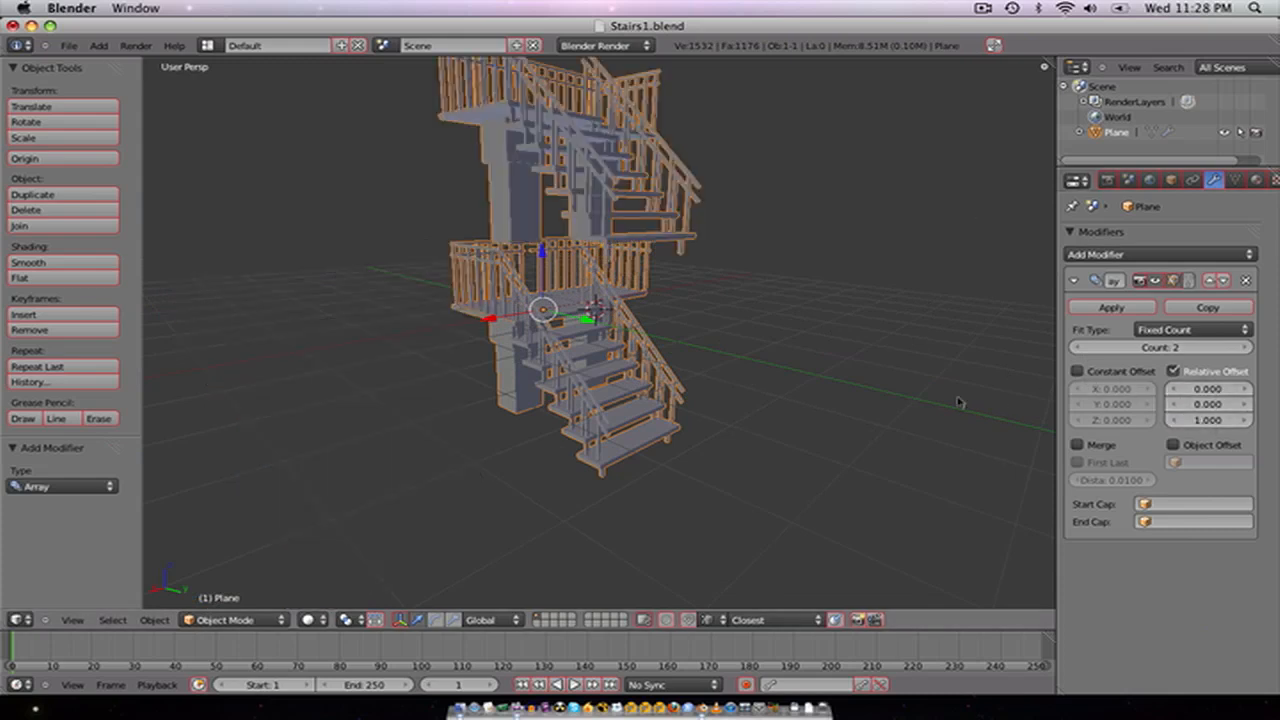
Step: Centre the 3D cursor on the origin and add an Empty there
key(shift+c)
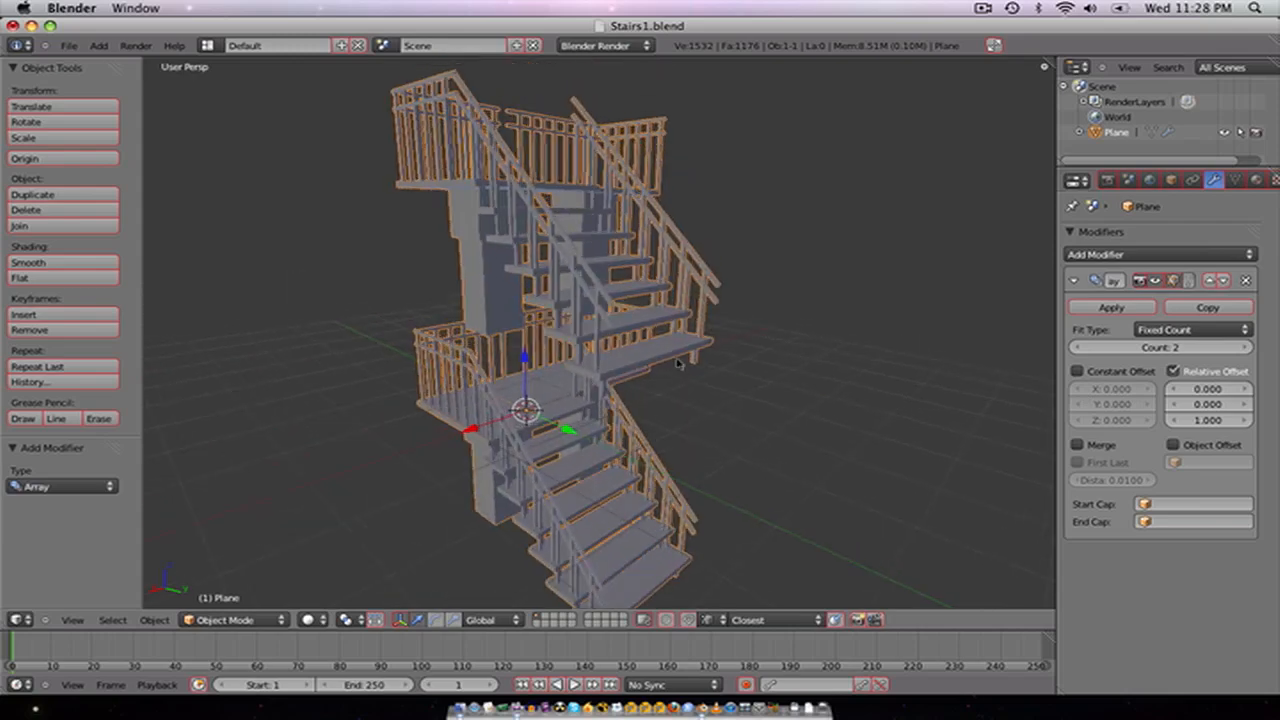
key(shift+a)
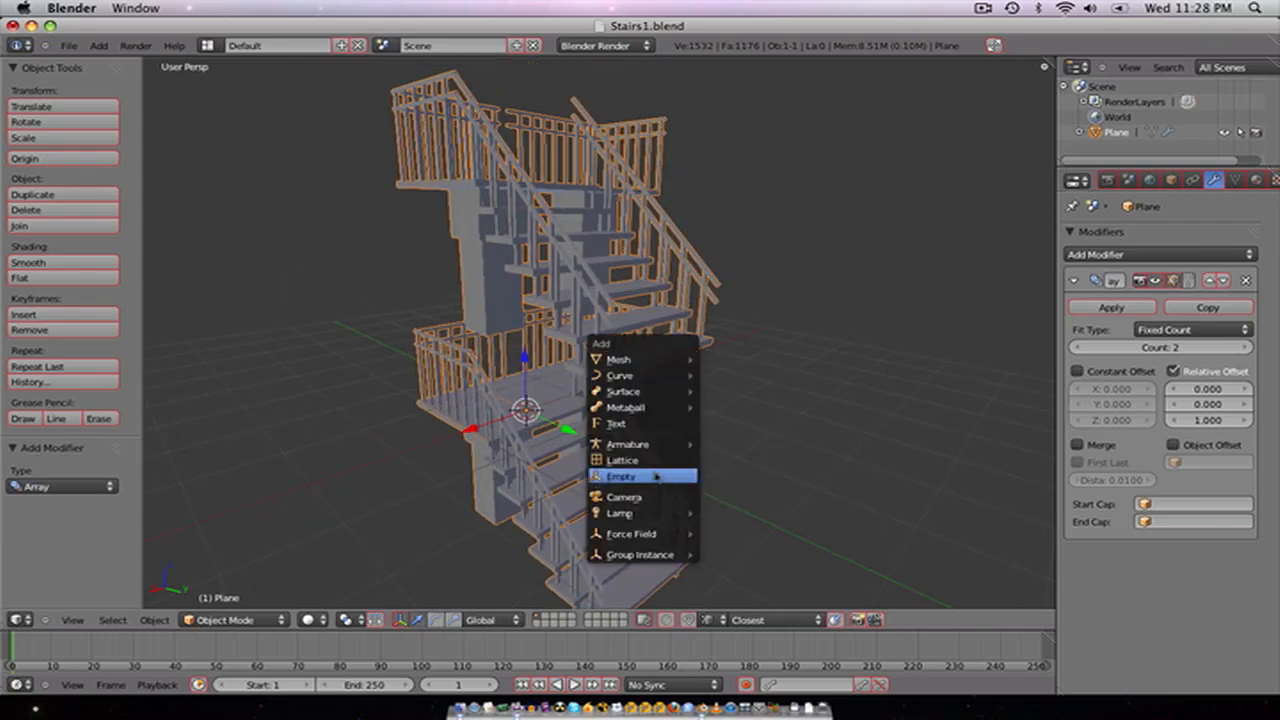
click(658, 477)
Step: Enable Object Offset in the staircase's Array modifier with the Empty as the offset object
right_click(621, 491)
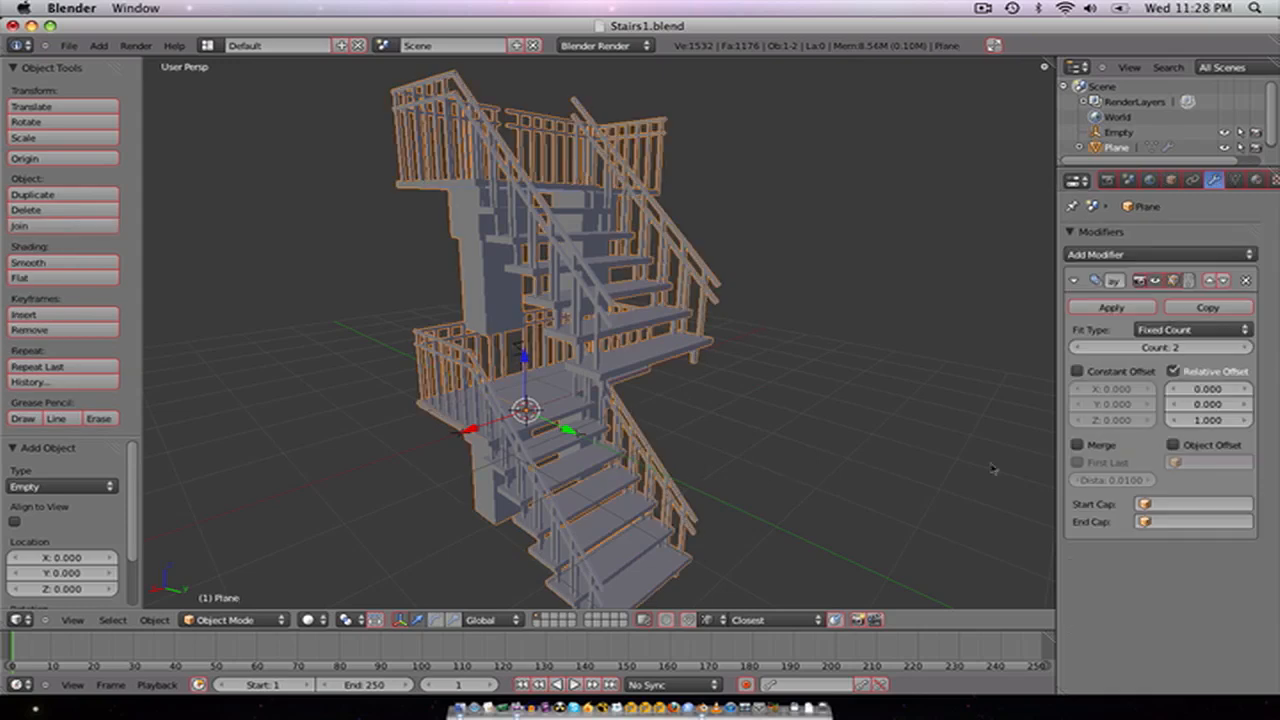
click(1205, 459)
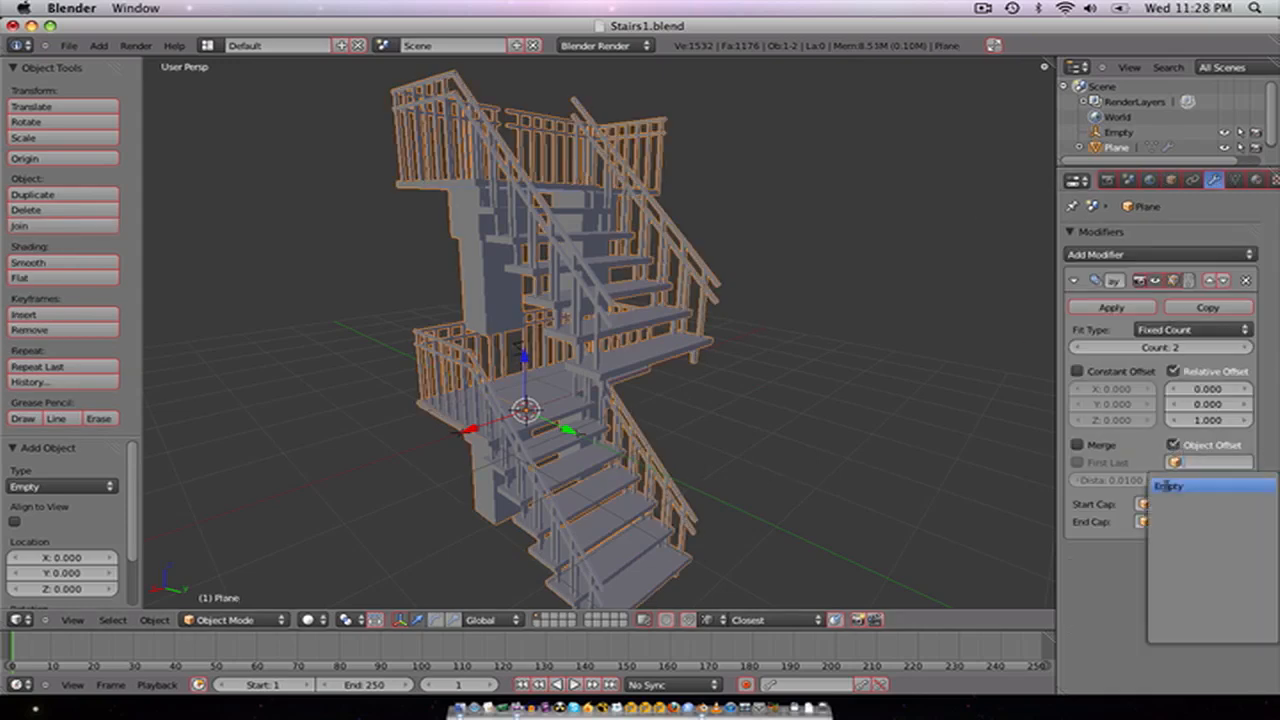
click(1205, 485)
Step: Rotate the Empty 180° about the global Z axis
right_click(520, 354)
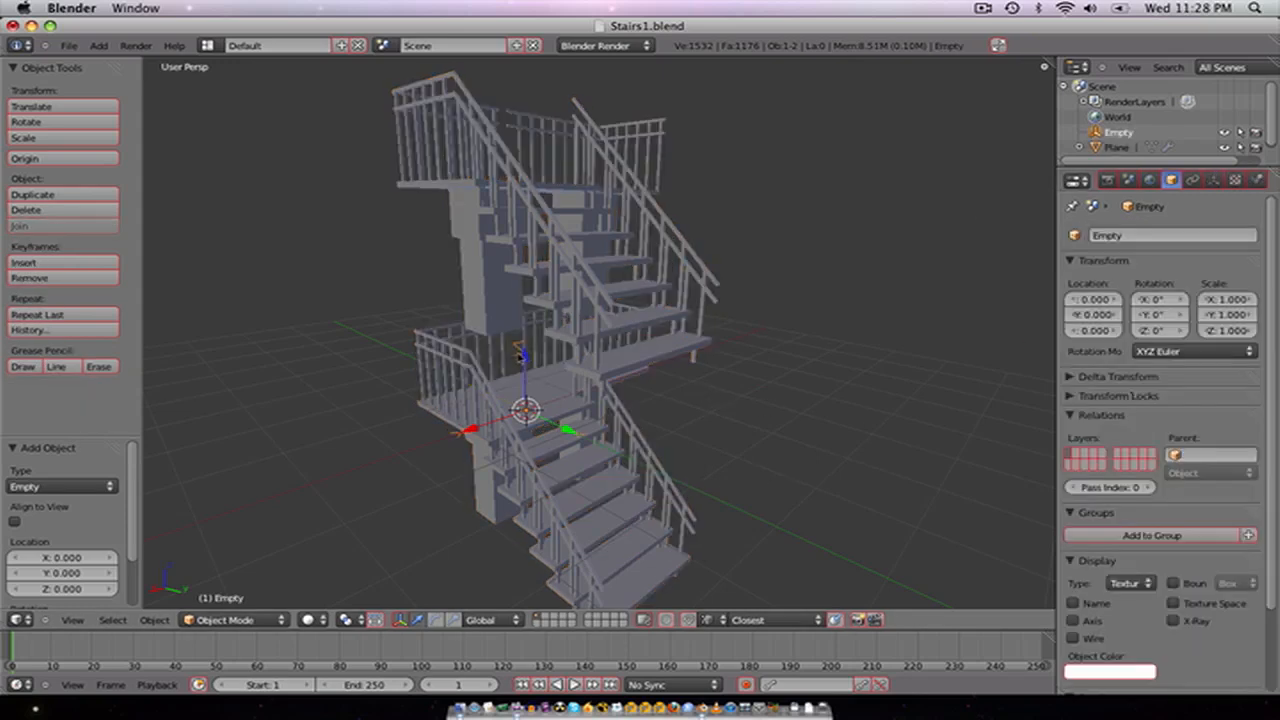
text(r)
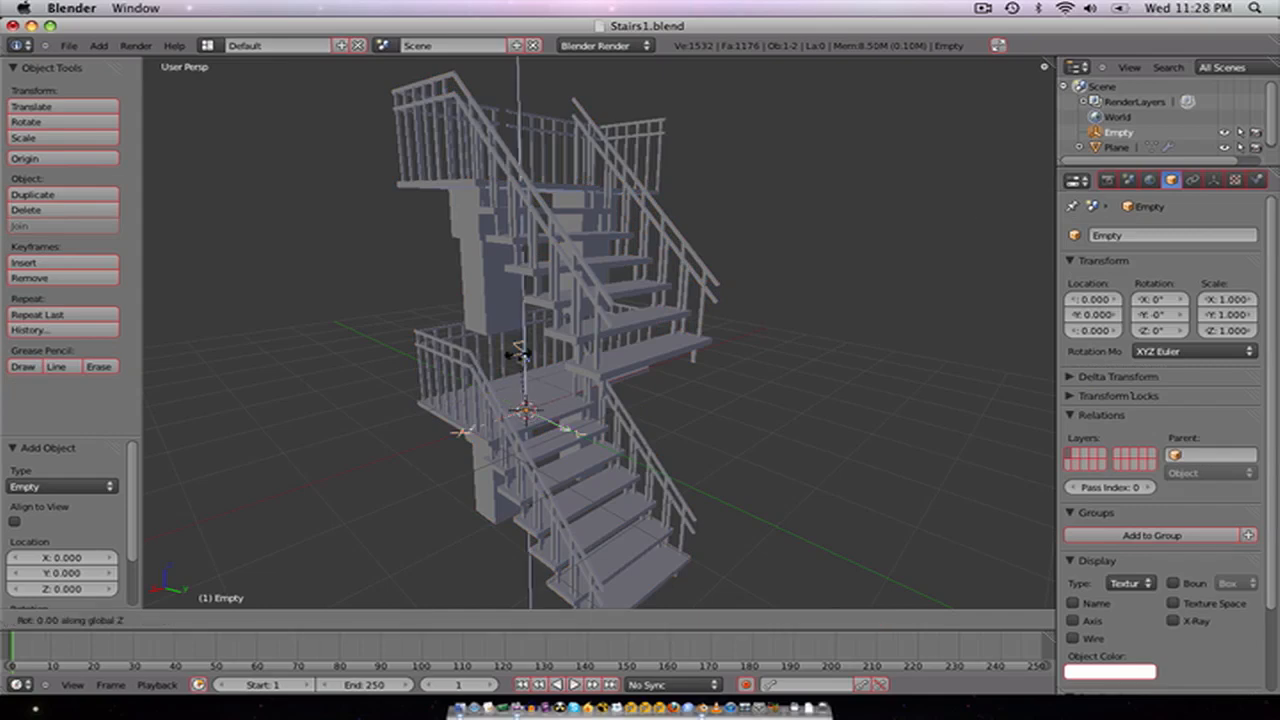
text(180)
key(Return)
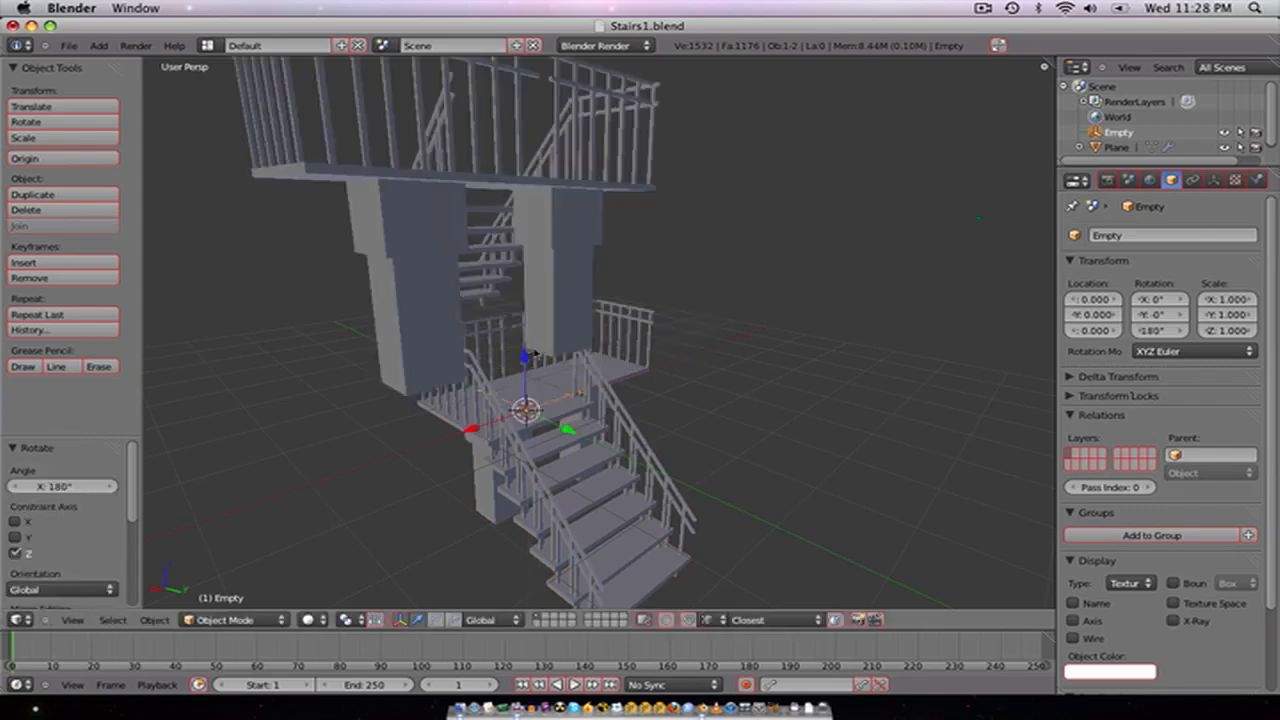
Step: Move the Empty about 2.141 in Y and -1.626 in Z to bring the upper flight down to the landing
key(KP_1)
key(KP_3)
key(KP_5)
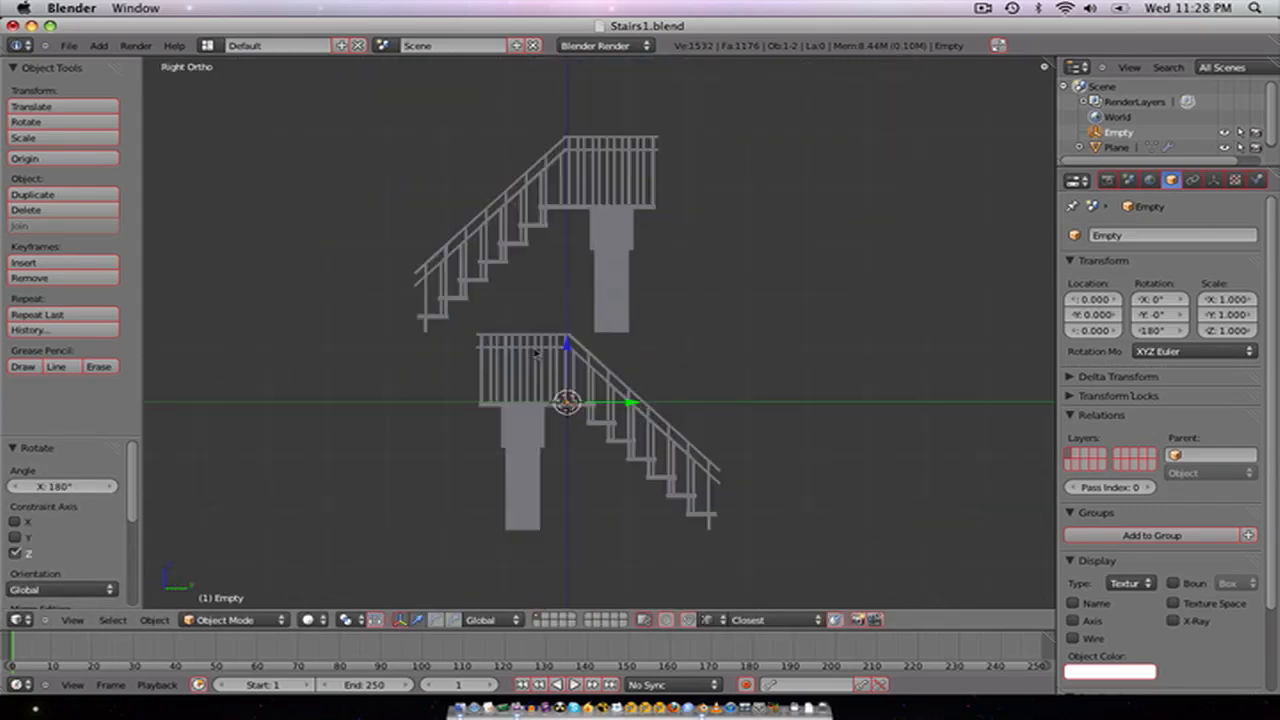
scroll(579, 348, up, 2)
drag(616, 440, 800, 440)
drag(737, 385, 737, 514)
key(z)
mouse_move(508, 419)
middle_down()
mouse_move(554, 473)
mouse_move(550, 380)
mouse_move(566, 399)
middle_up()
key(z)
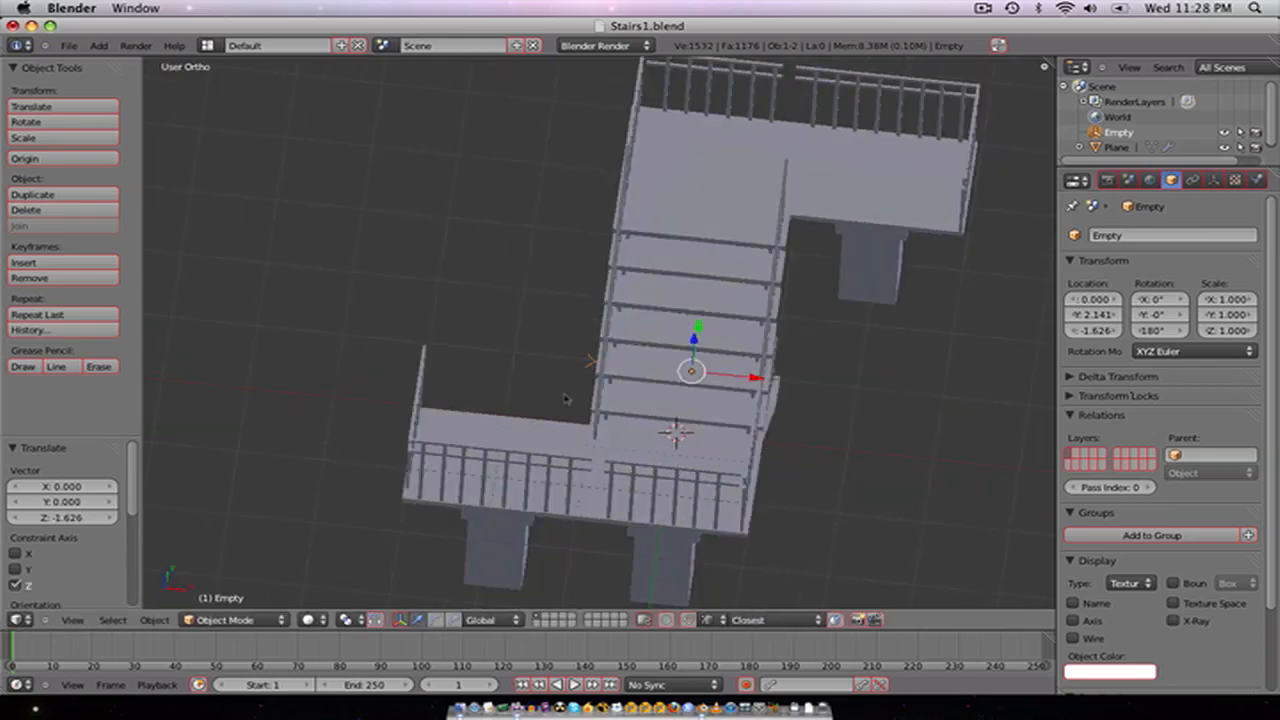
Step: Move the Empty about -2.059 in X so the upper flight lines up beside the lower one on the landing
drag(762, 378, 596, 378)
middle_drag(596, 378, 540, 405)
scroll(579, 426, up, 3)
scroll(471, 450, down, 2)
scroll(571, 413, up, 4)
scroll(569, 418, up, 4)
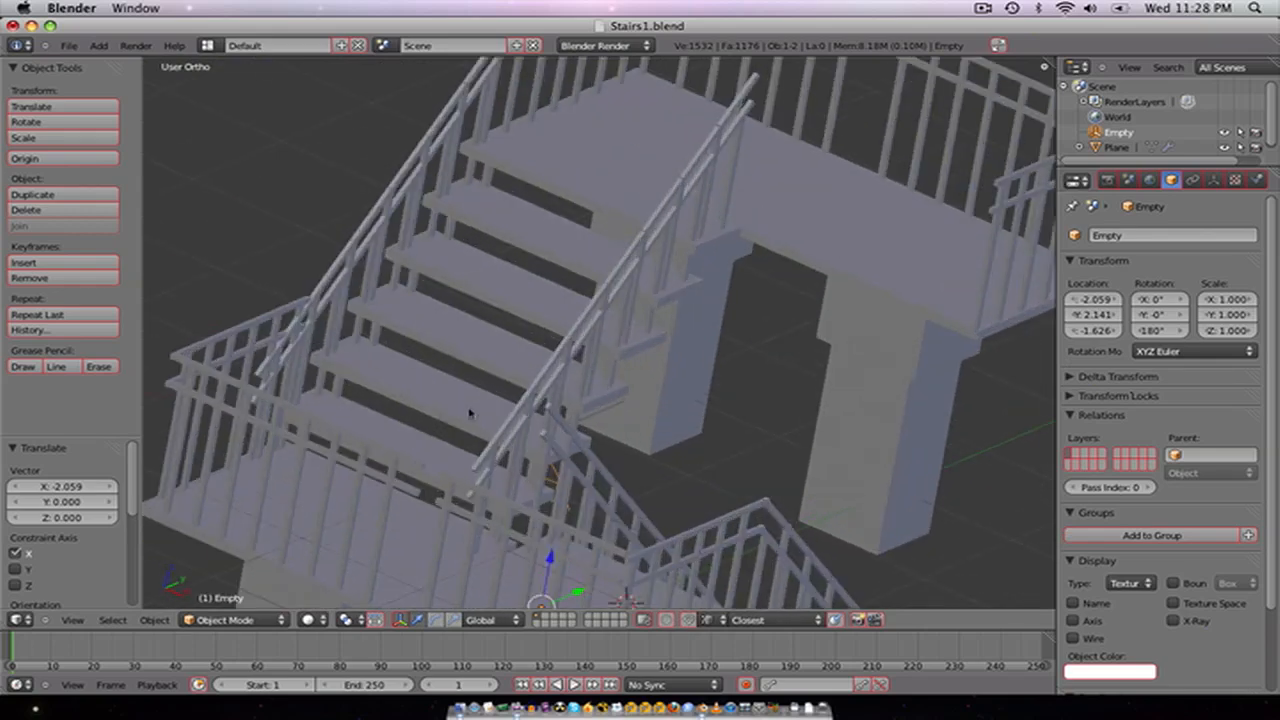
scroll(388, 421, down, 3)
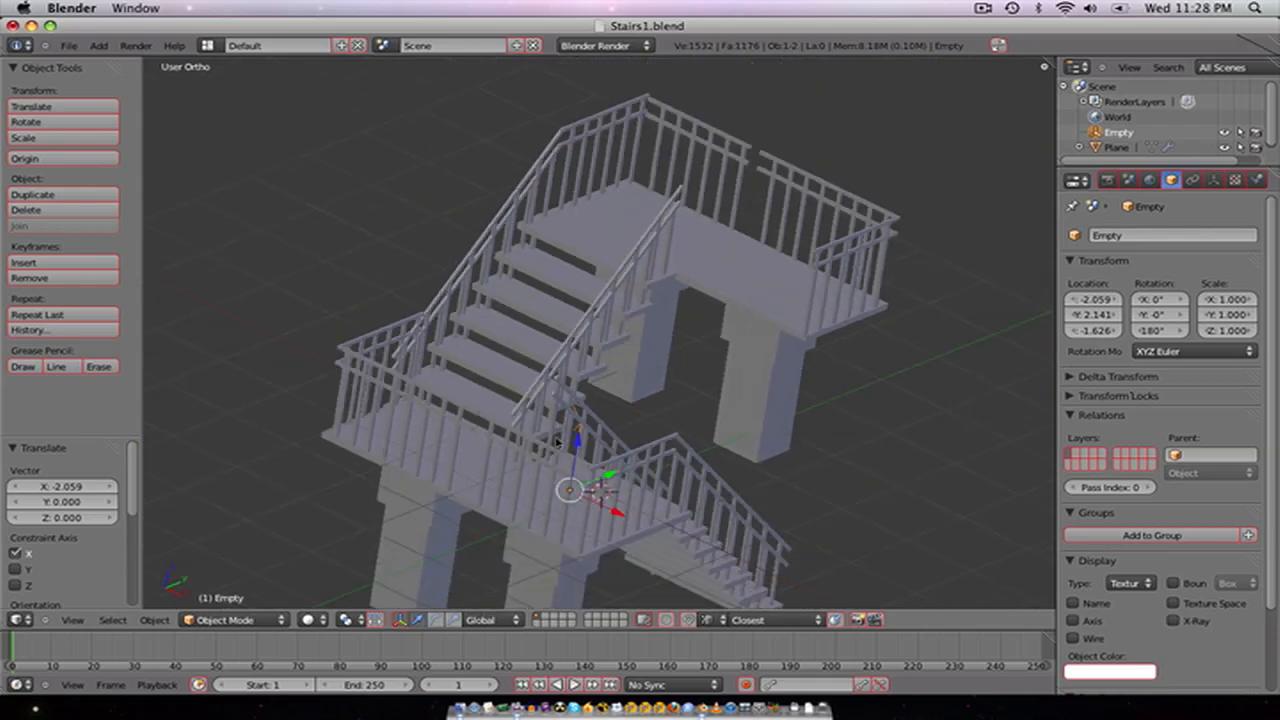
middle_drag(388, 421, 768, 436)
Step: Set the staircase's Array modifier count to 6
right_click(706, 320)
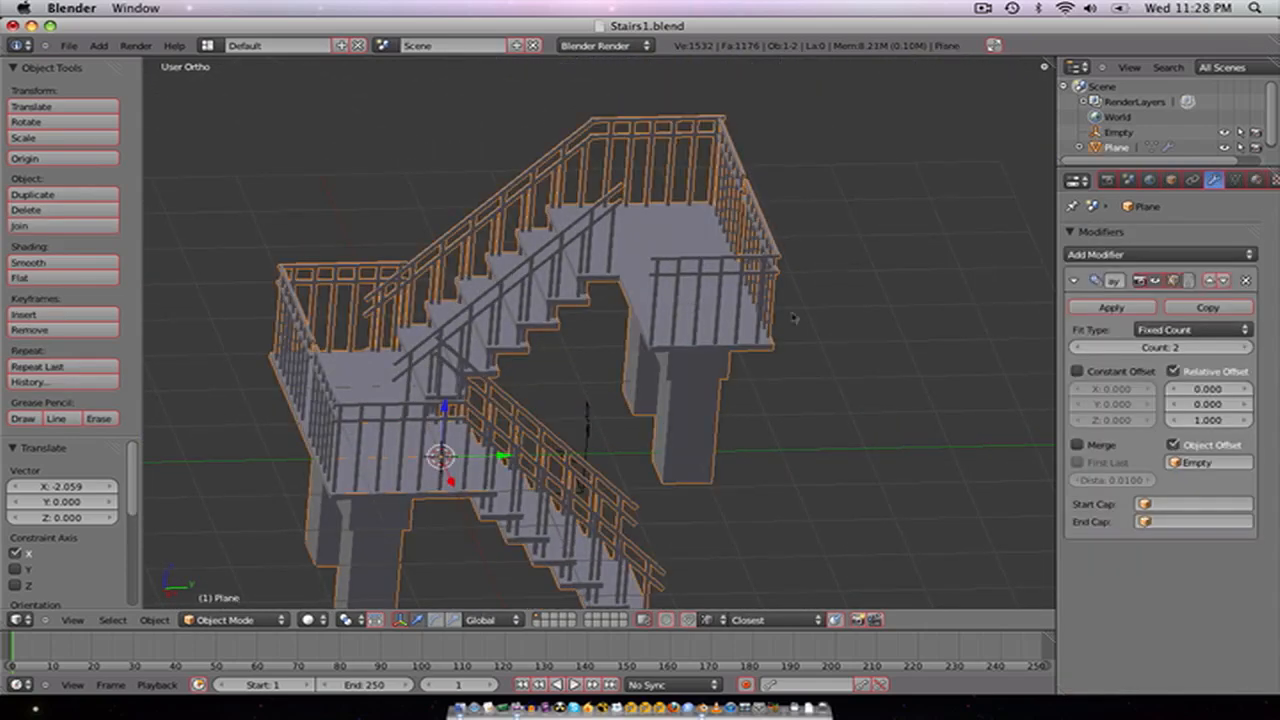
click(1244, 347)
click(1244, 347)
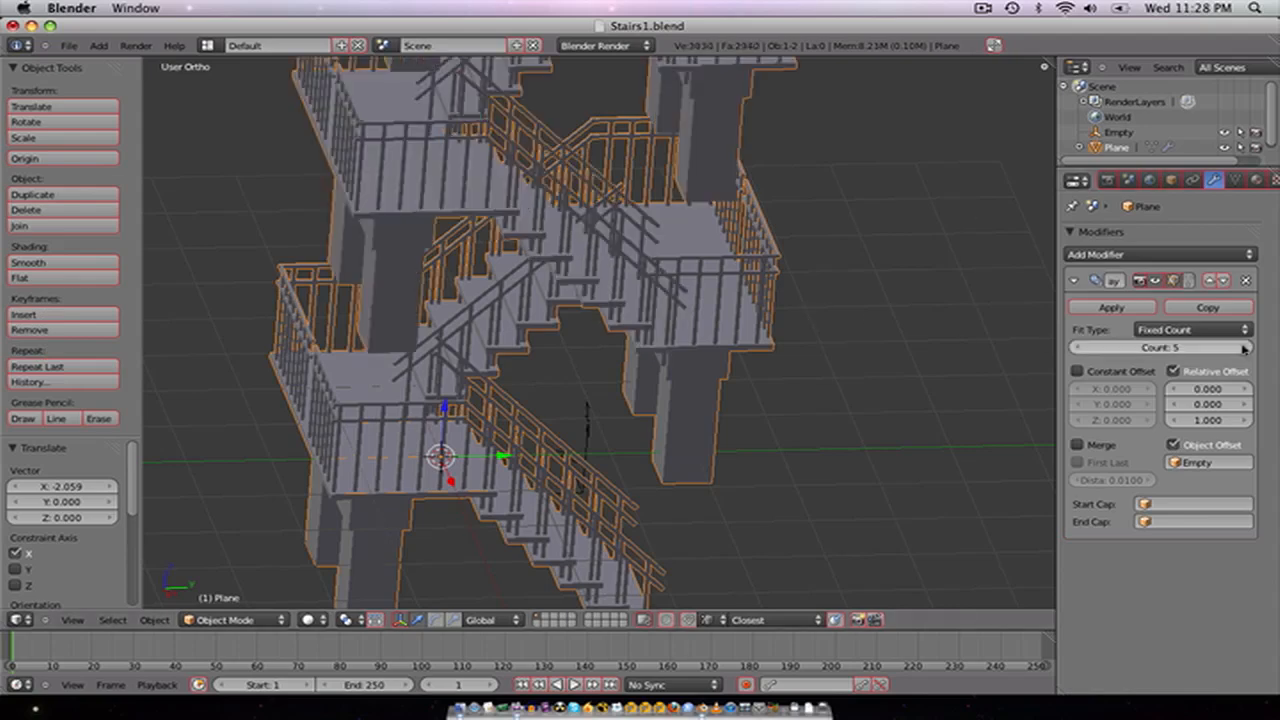
click(1244, 347)
scroll(809, 323, down, 5)
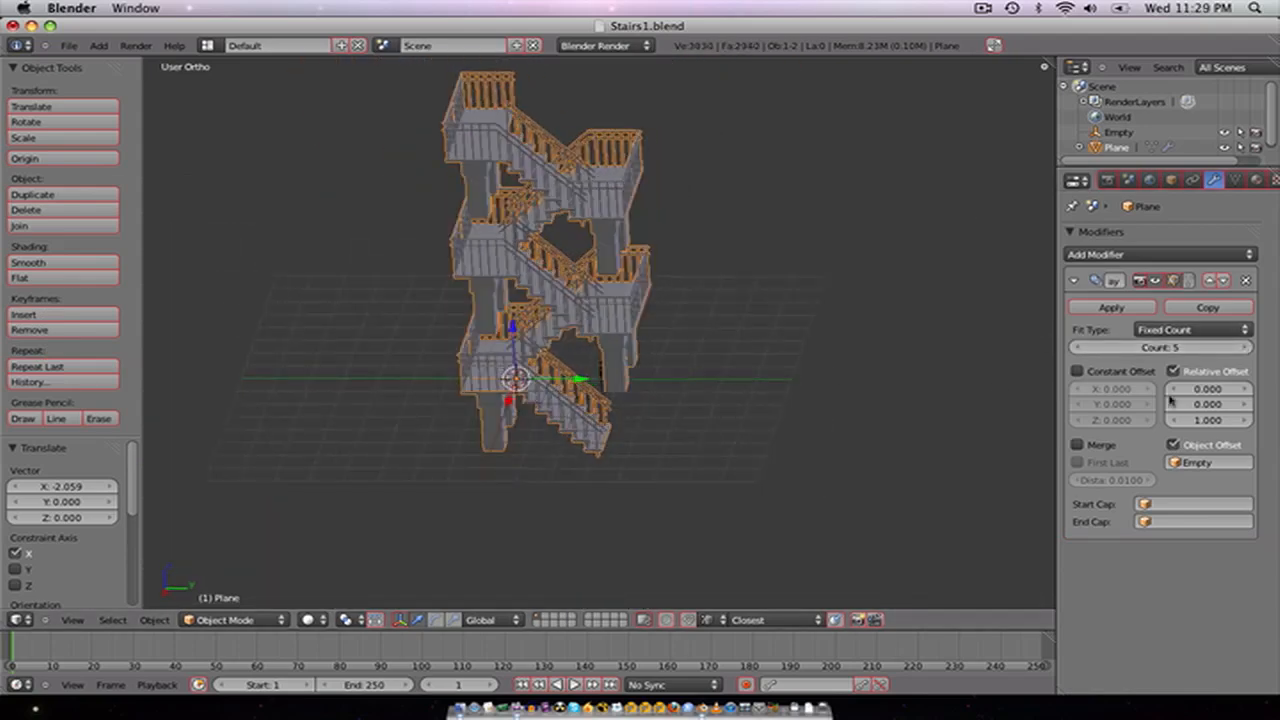
click(1244, 347)
middle_drag(731, 400, 565, 320)
scroll(565, 316, up, 3)
scroll(565, 316, down, 2)
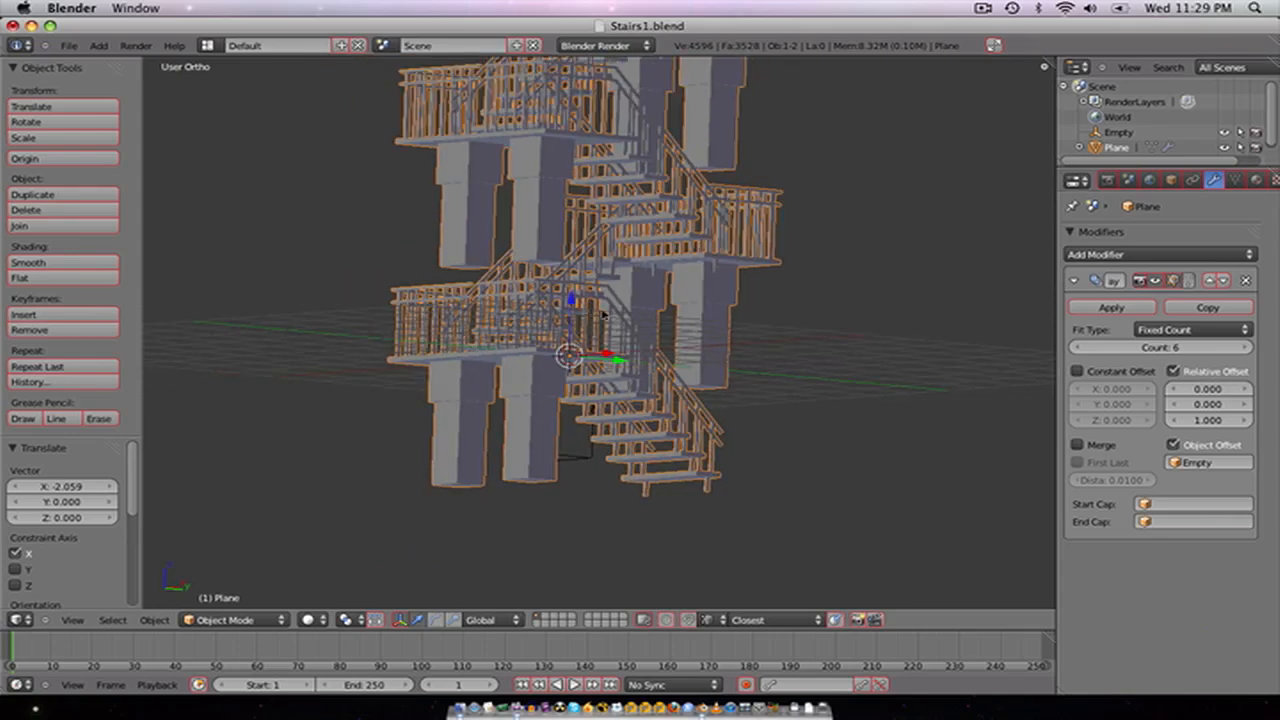
scroll(608, 316, down, 1)
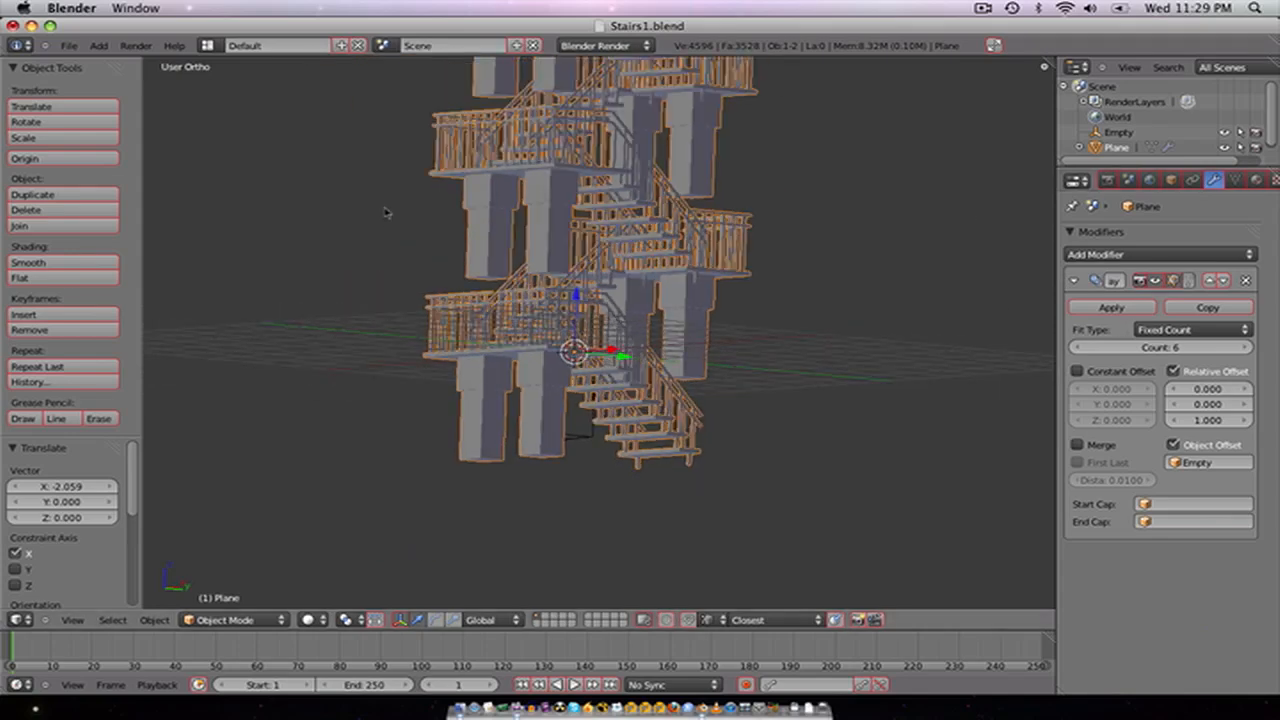
Step: Save the file under the incremented name Stairs2.blend
click(69, 45)
click(75, 161)
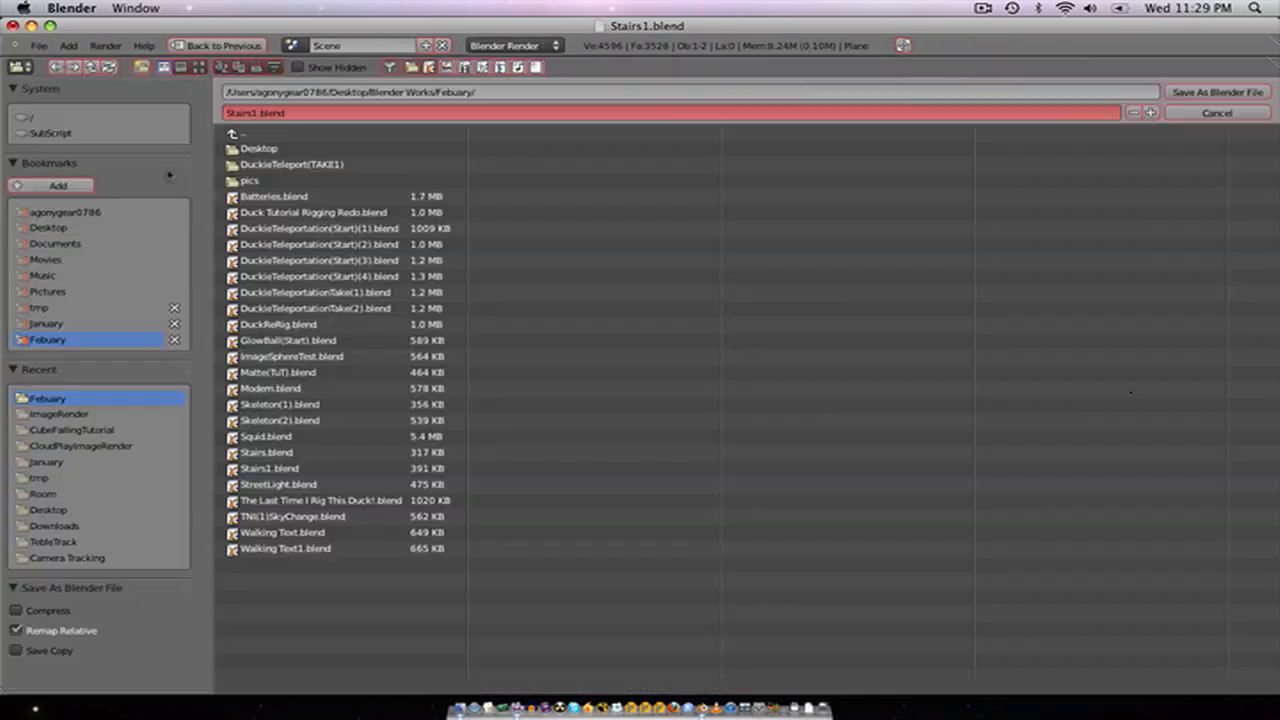
click(1149, 113)
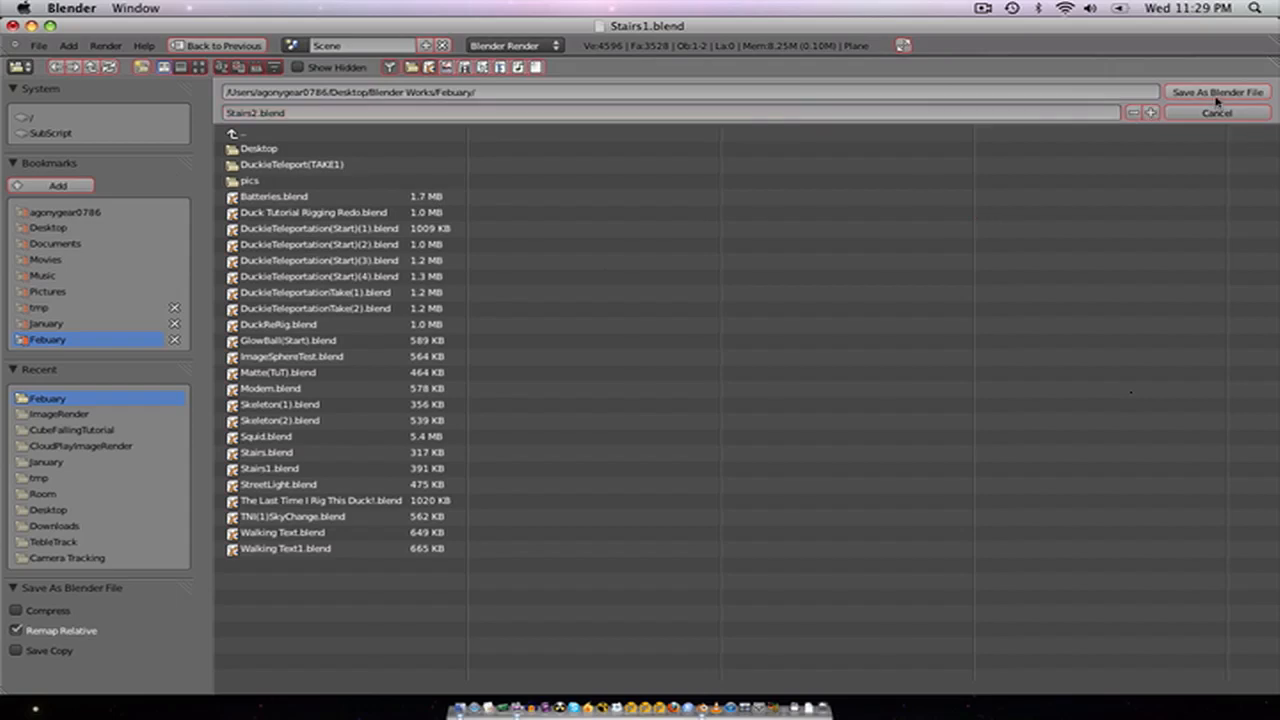
click(1217, 92)
Step: Apply the staircase's Array modifier and delete the Empty
click(1094, 310)
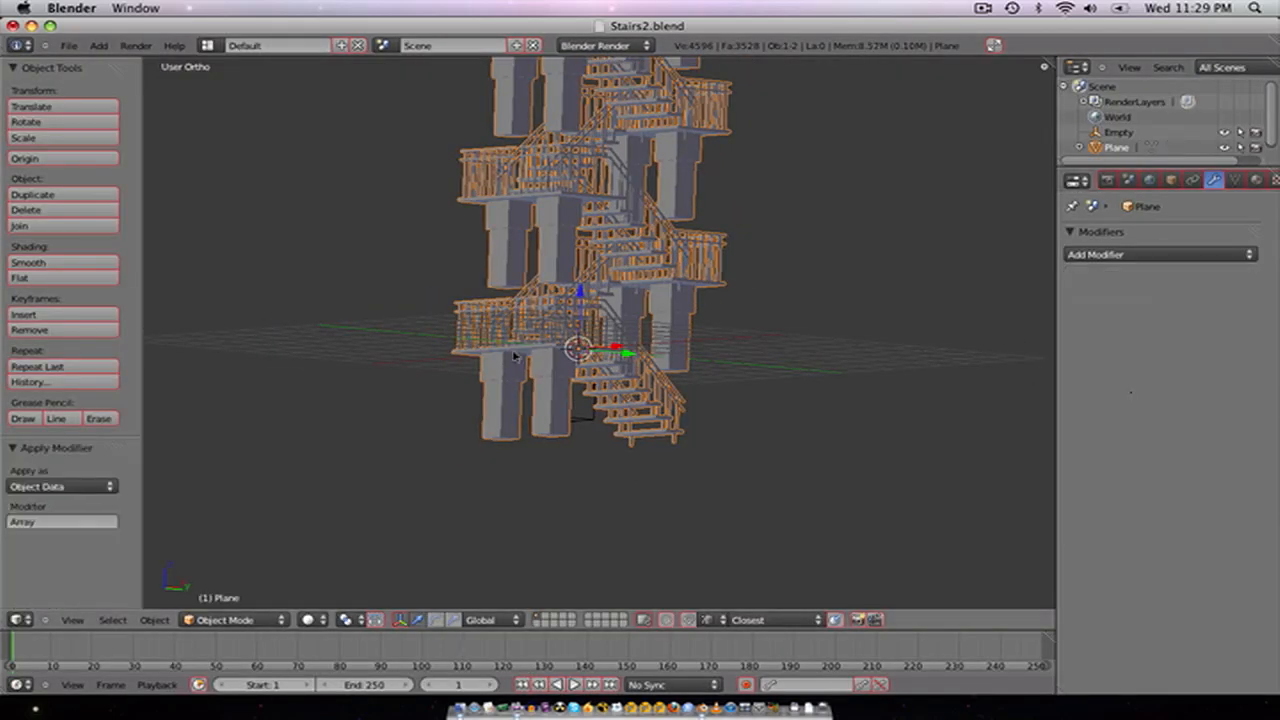
scroll(515, 356, up, 3)
scroll(551, 428, down, 1)
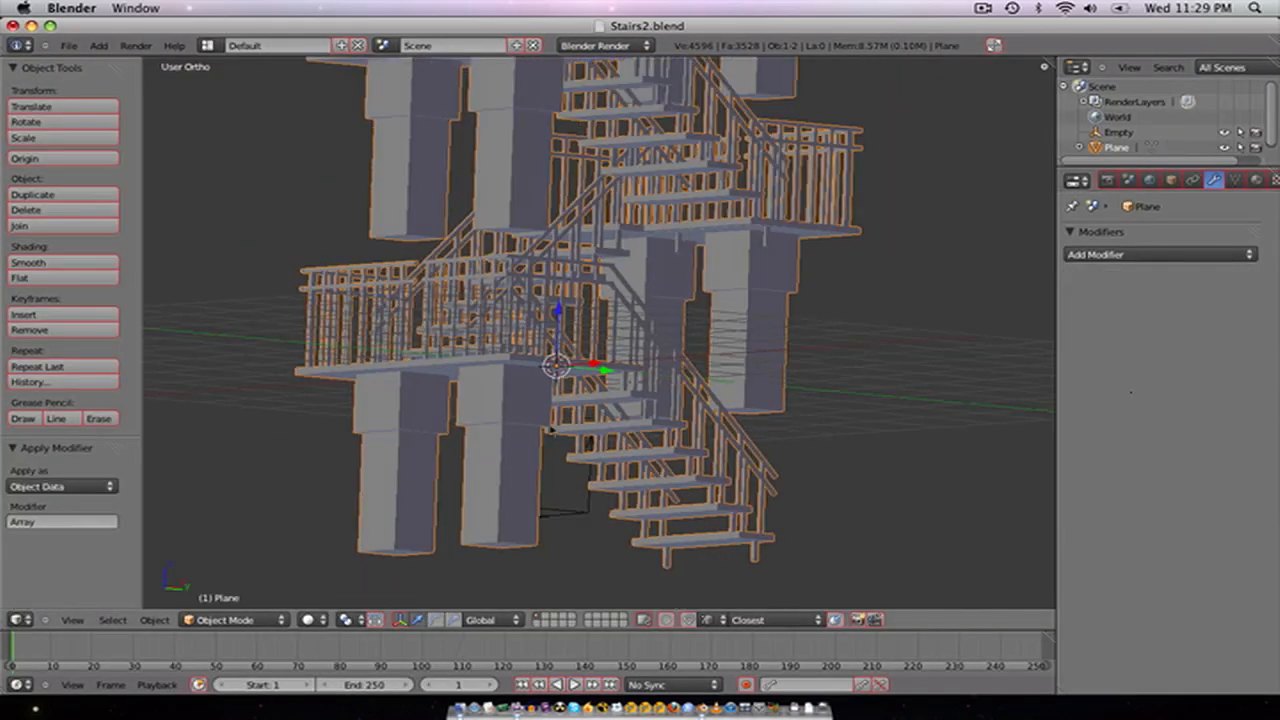
key(x)
click(563, 516)
Step: In the staircase mesh, select only the bottom faces of the pillars under the second and third landings
shift+middle_drag(498, 285, 583, 447)
scroll(515, 383, up, 2)
right_click(516, 379)
key(Tab)
key(Tab)
key(Tab)
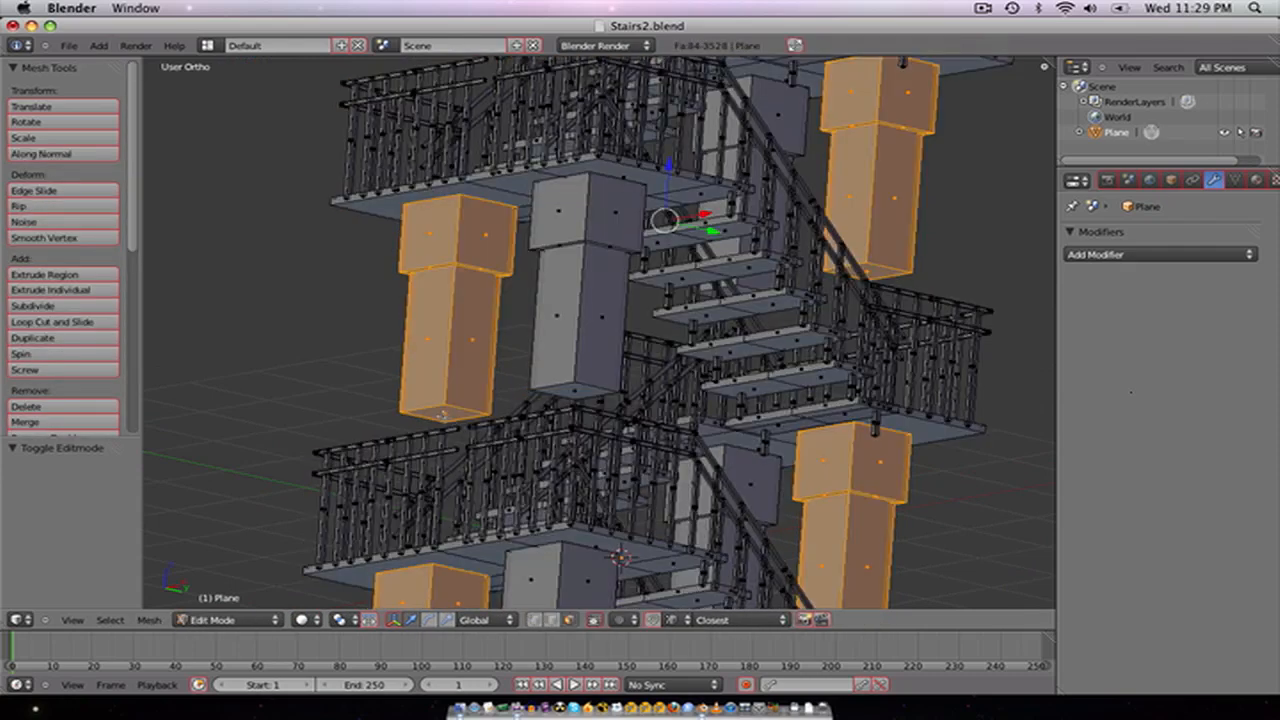
key(a)
right_click(443, 413)
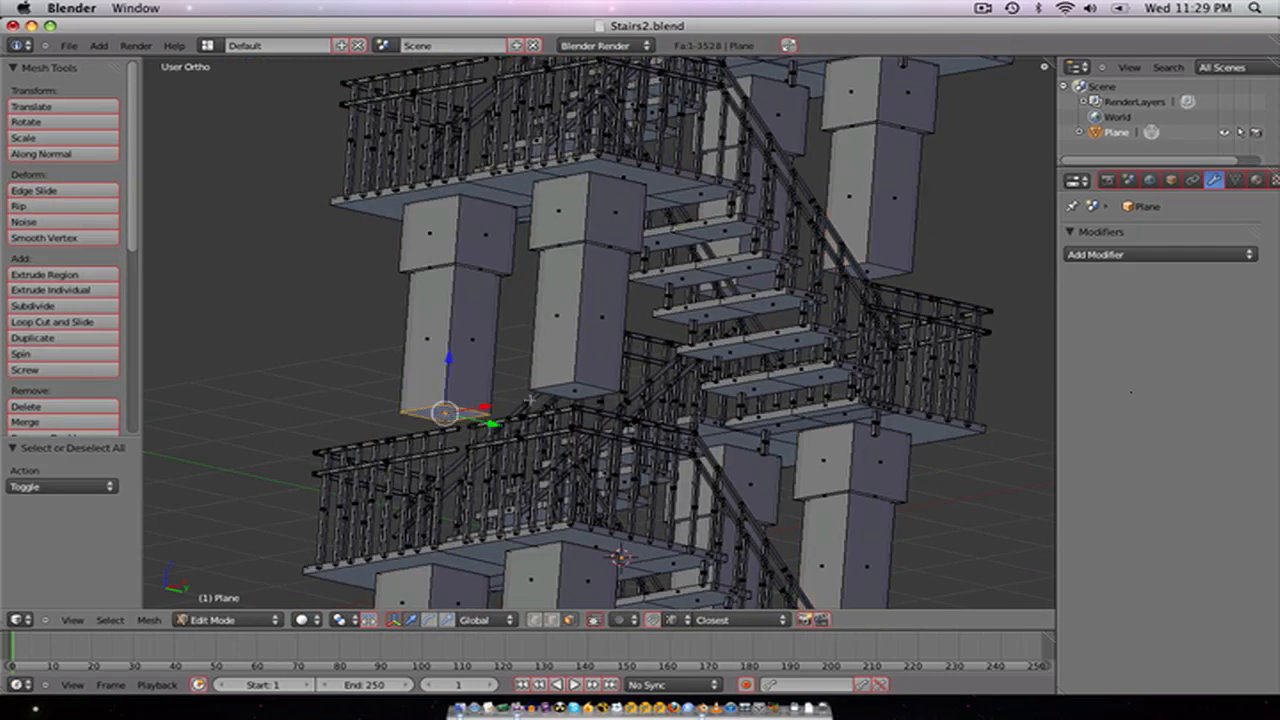
shift+right_click(575, 390)
middle_drag(739, 446, 606, 507)
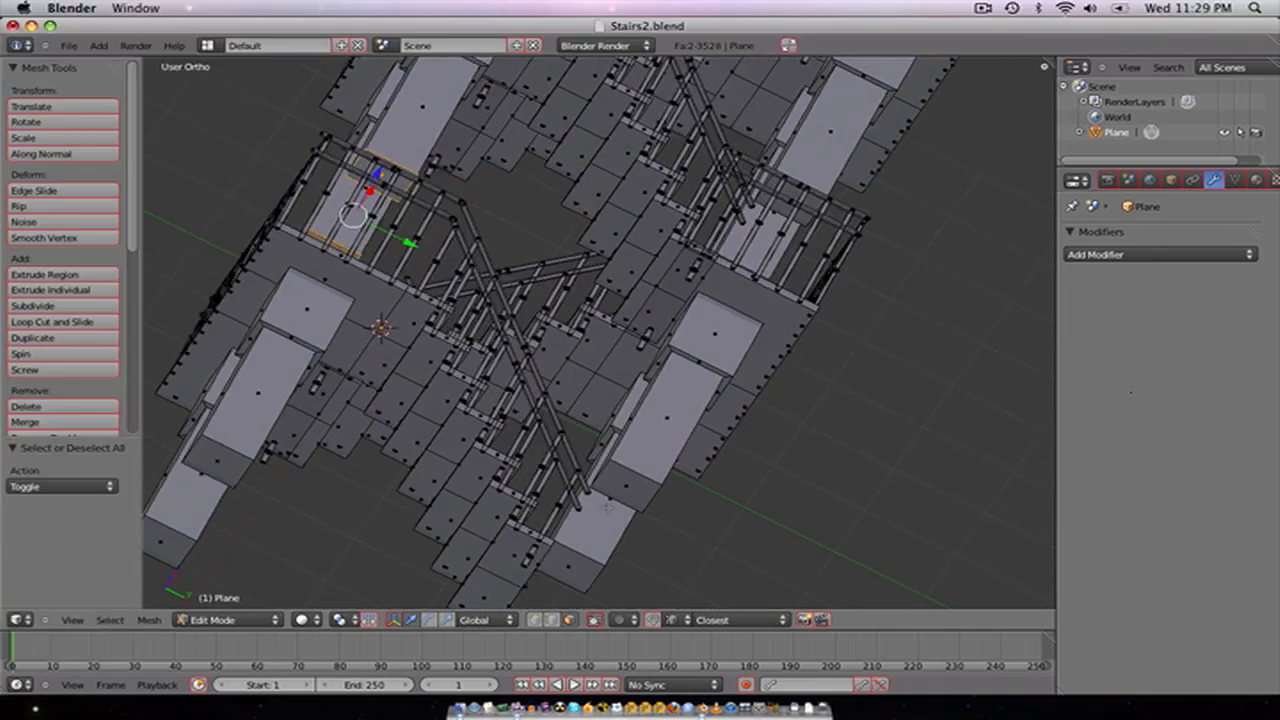
shift+right_click(571, 563)
shift+right_click(624, 475)
Step: Add the bottom faces of the pillars under the fourth, fifth and sixth landings to the selection
shift+middle_drag(690, 135, 598, 371)
shift+right_click(640, 392)
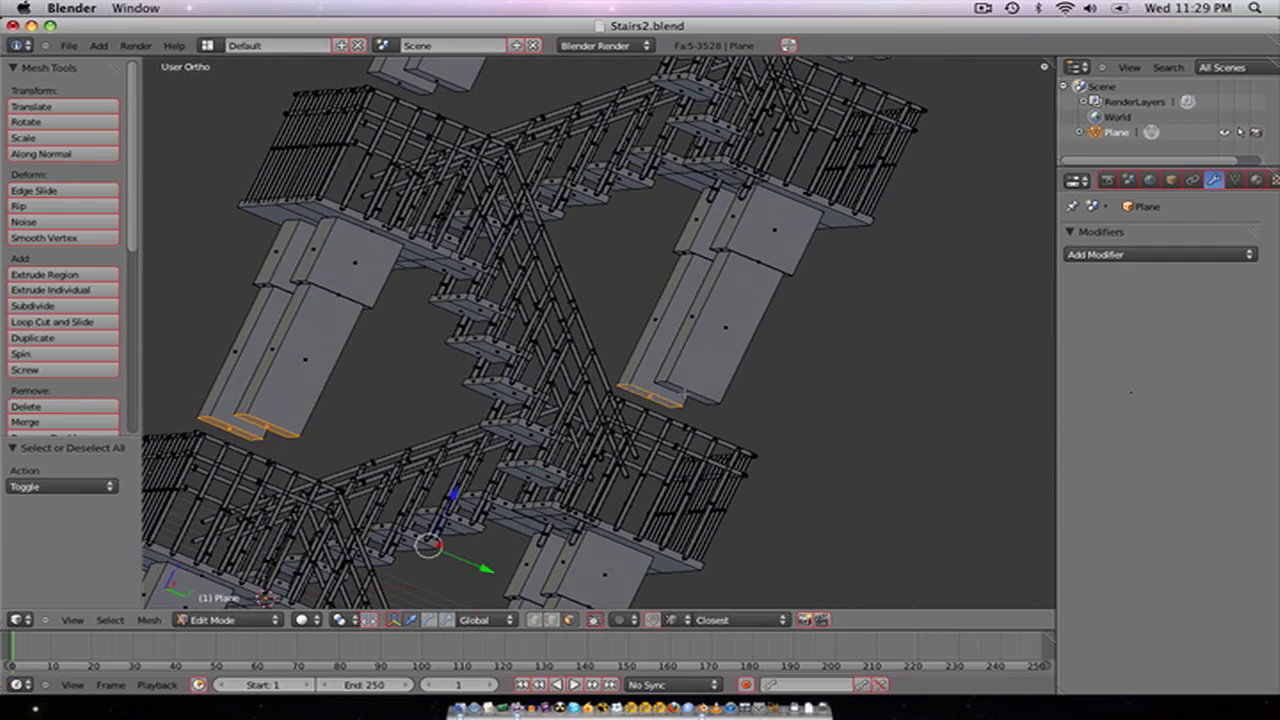
shift+right_click(694, 391)
middle_drag(694, 391, 530, 363)
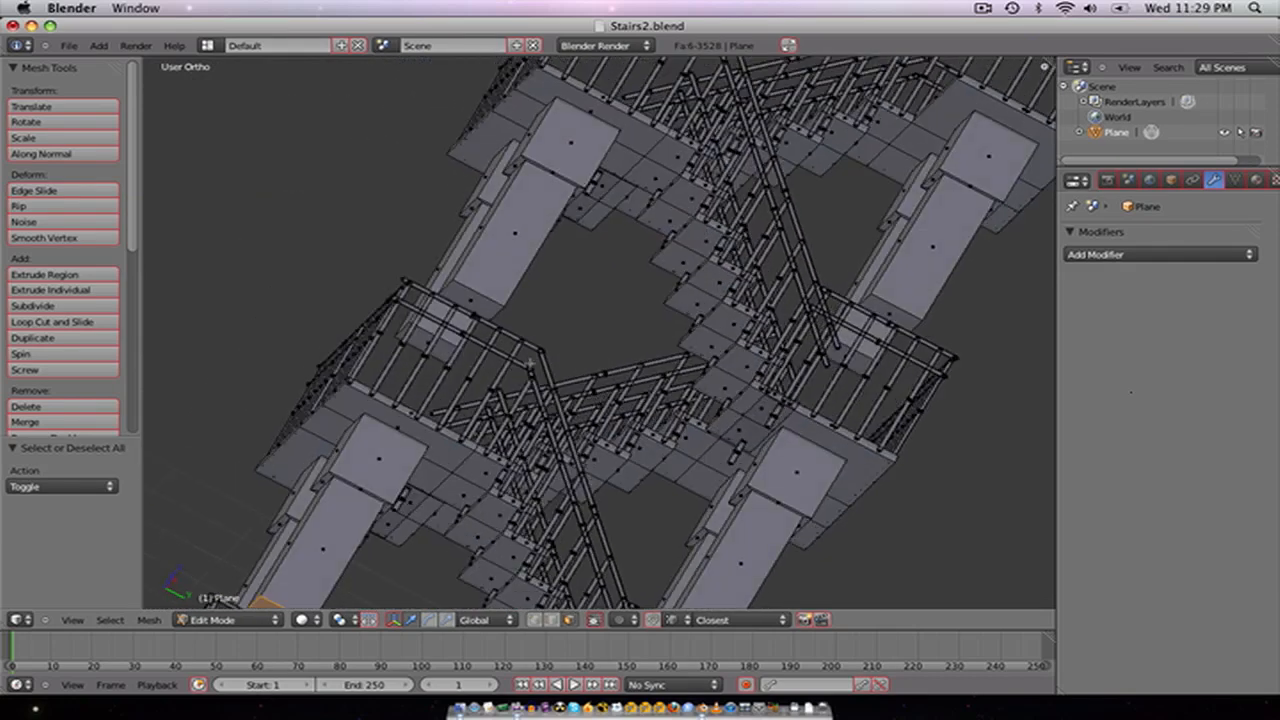
shift+right_click(471, 290)
shift+right_click(866, 296)
shift+right_click(866, 300)
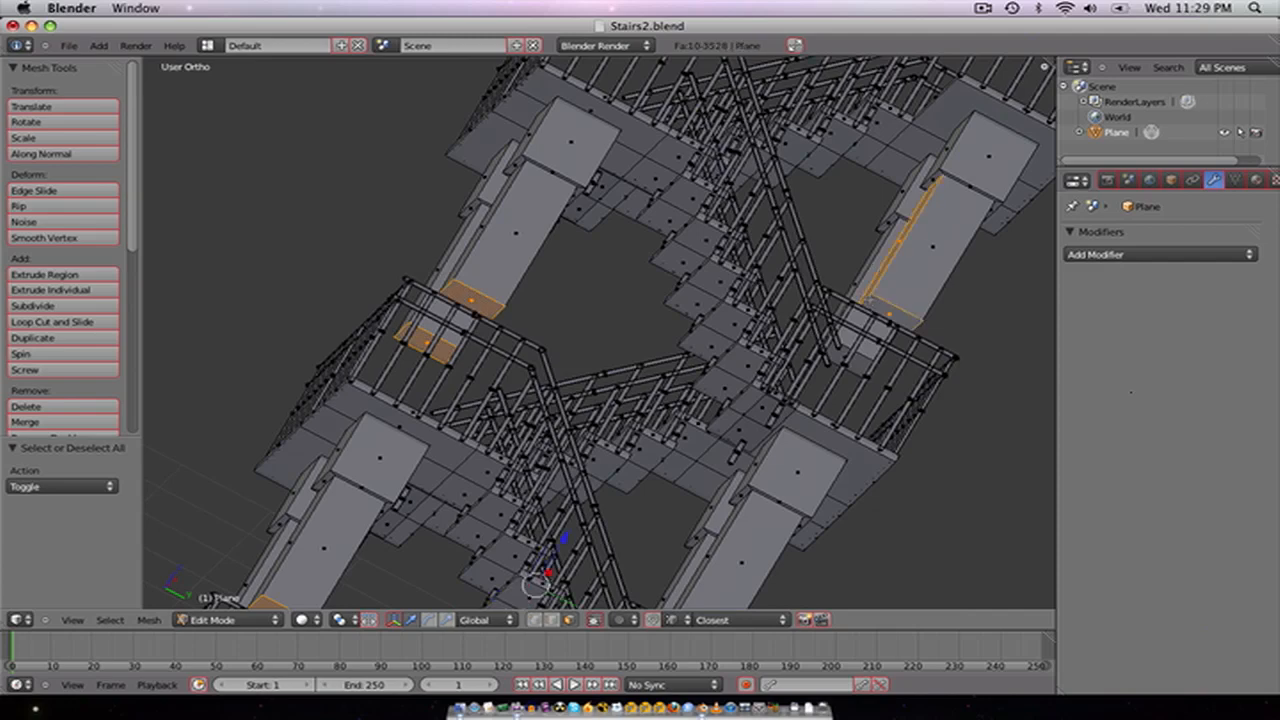
shift+right_click(866, 294)
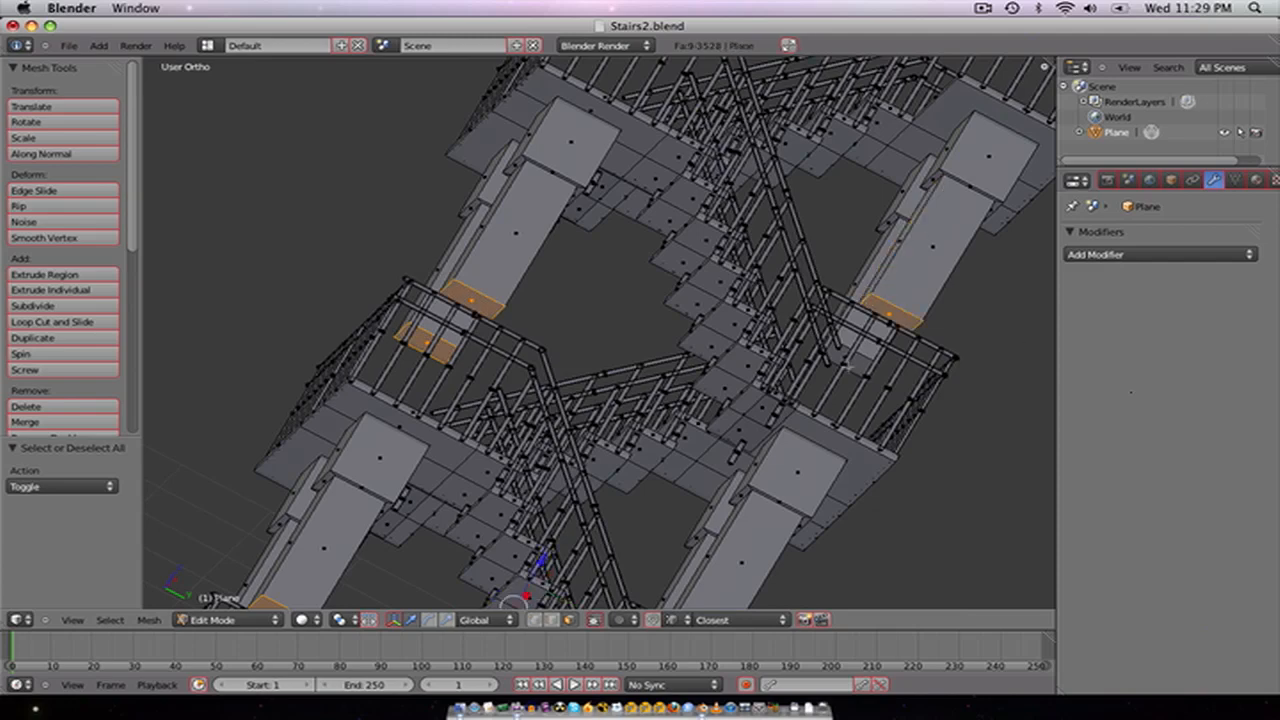
shift+right_click(842, 354)
scroll(788, 248, down, 4)
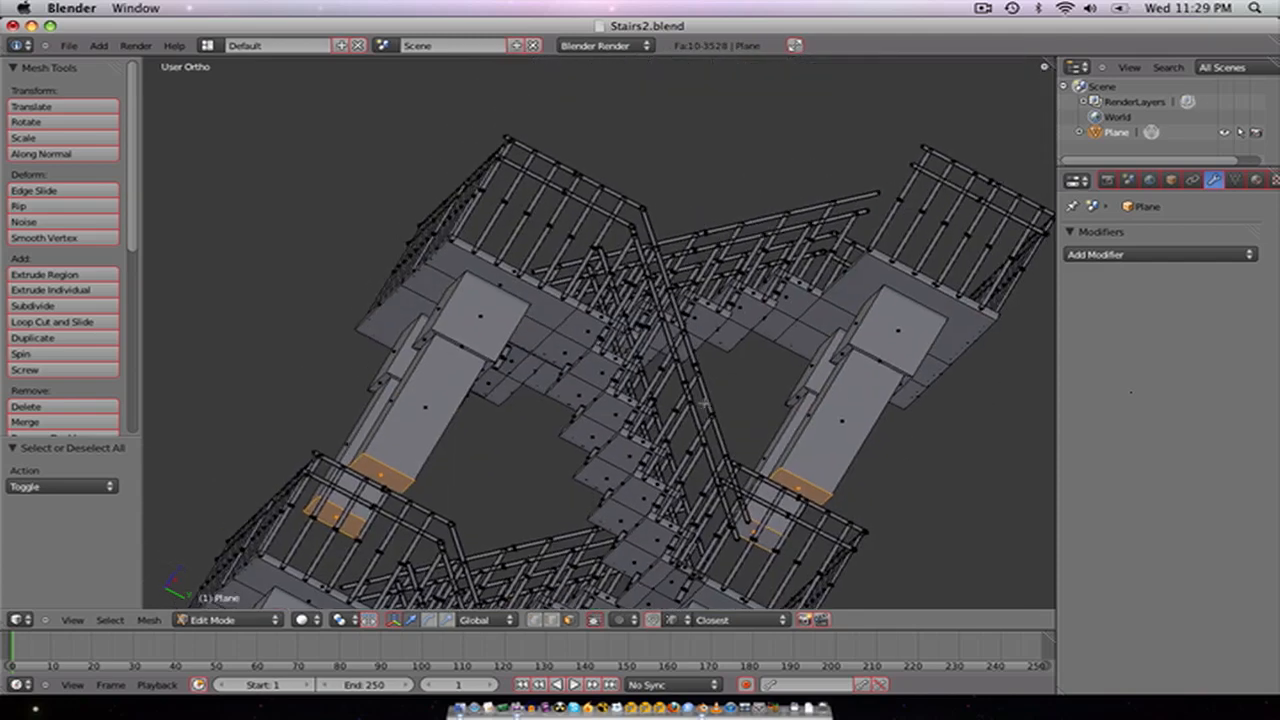
Step: Extrude the selected pillar ends in place and scale them by about 0.442 and 0.654 around their individual origins
click(343, 619)
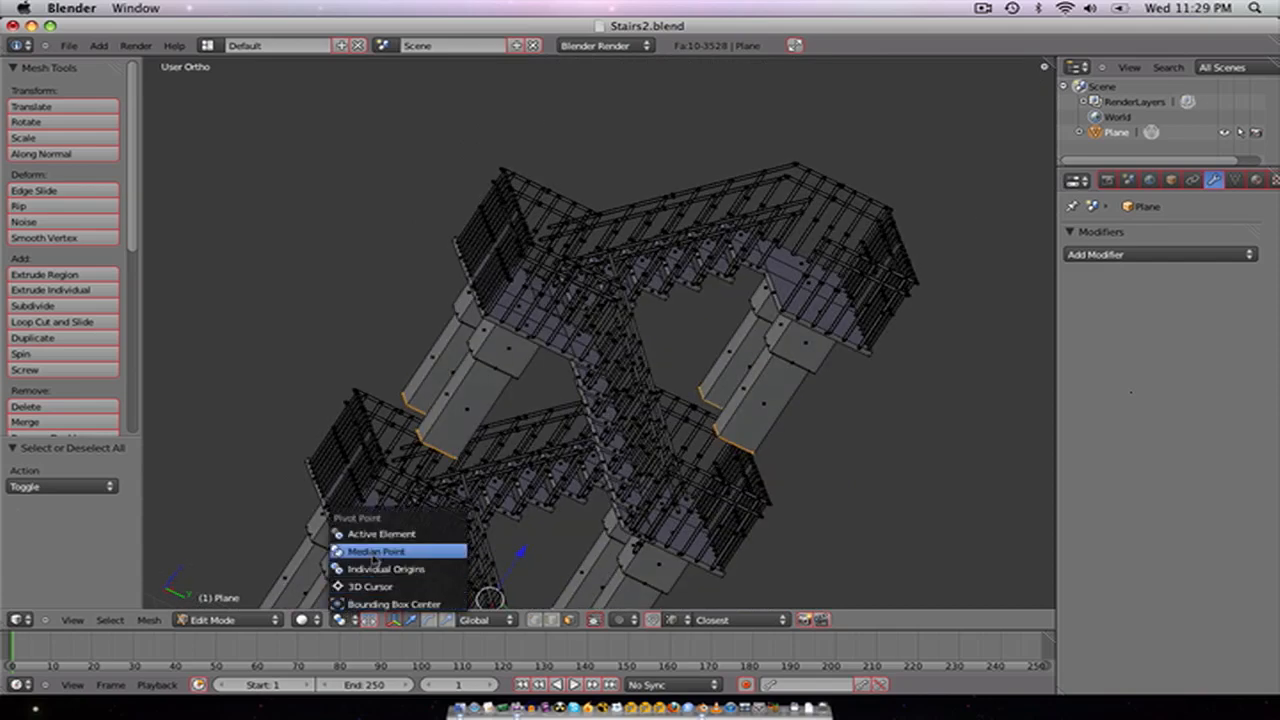
click(378, 568)
key(KP_3)
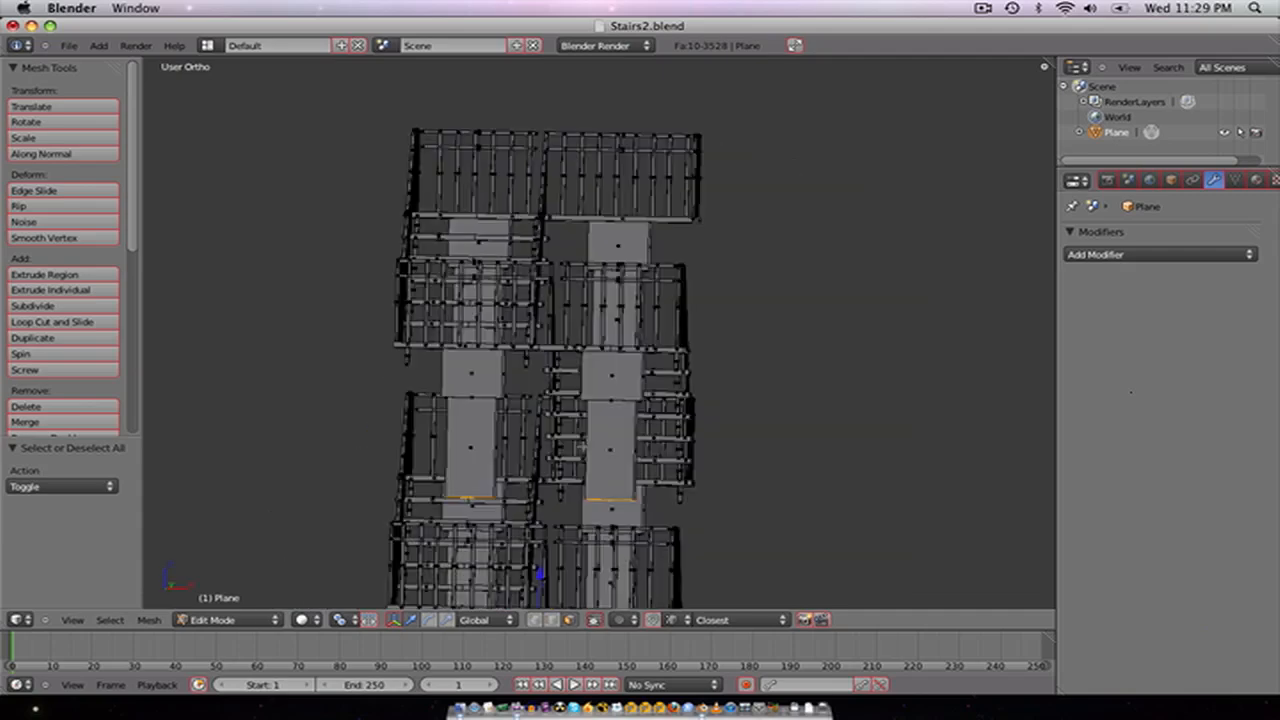
scroll(597, 454, down, 6)
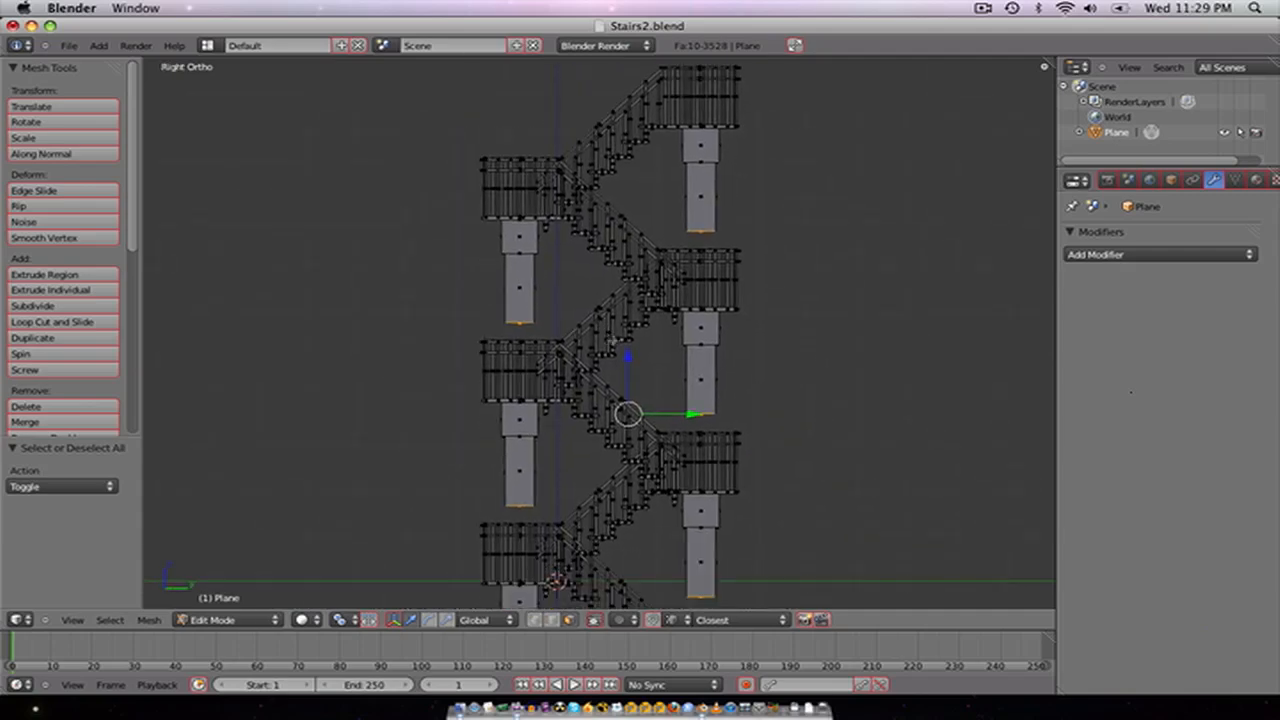
scroll(650, 378, up, 1)
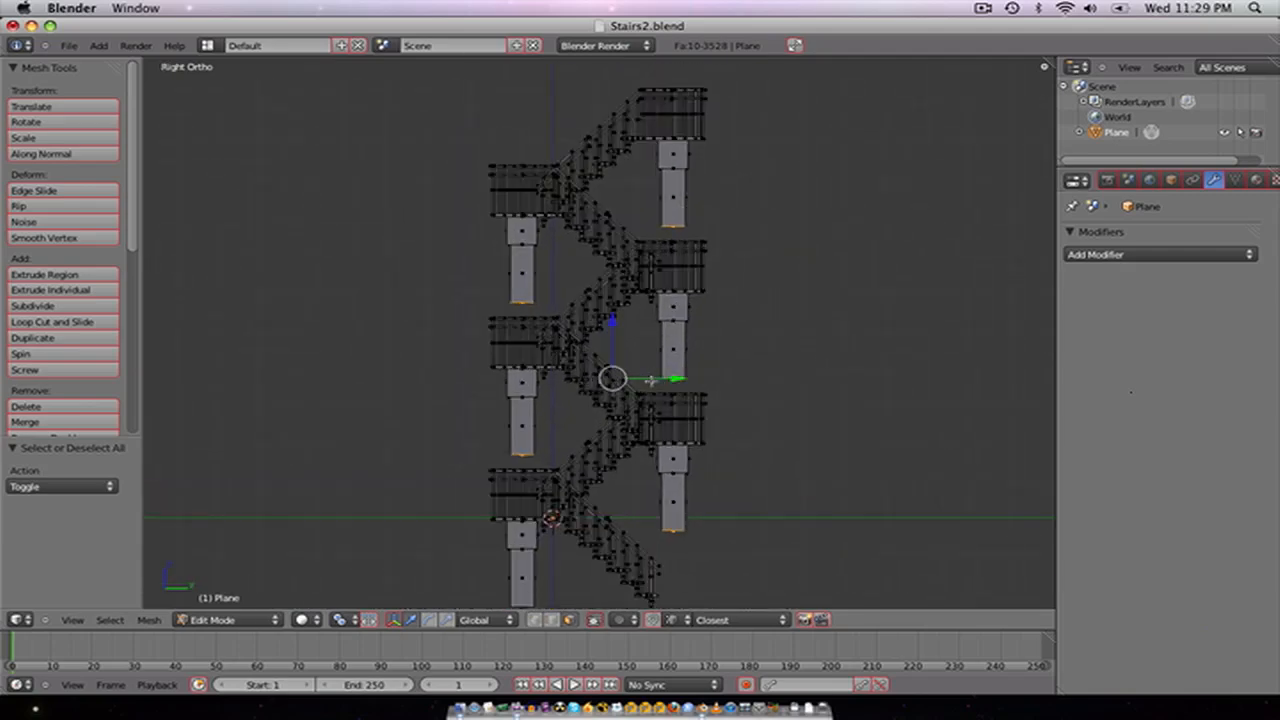
key(e)
key(Escape)
key(s)
click(680, 396)
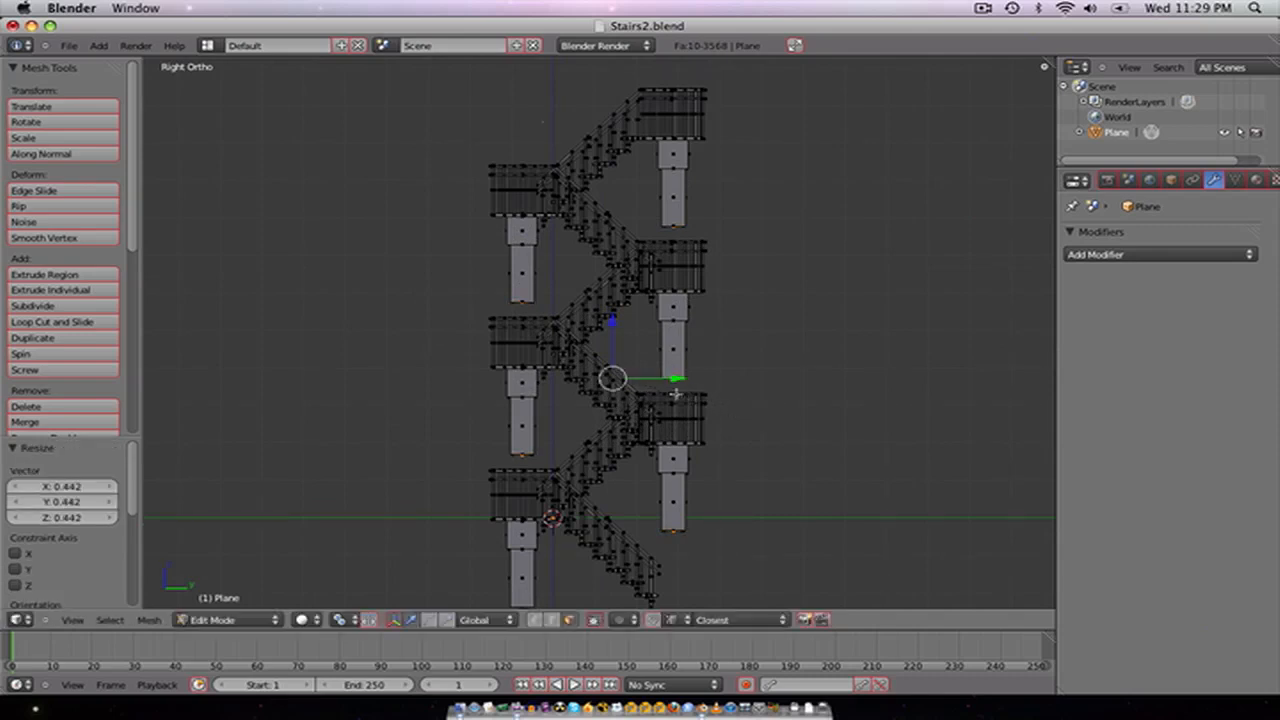
key(s)
click(709, 410)
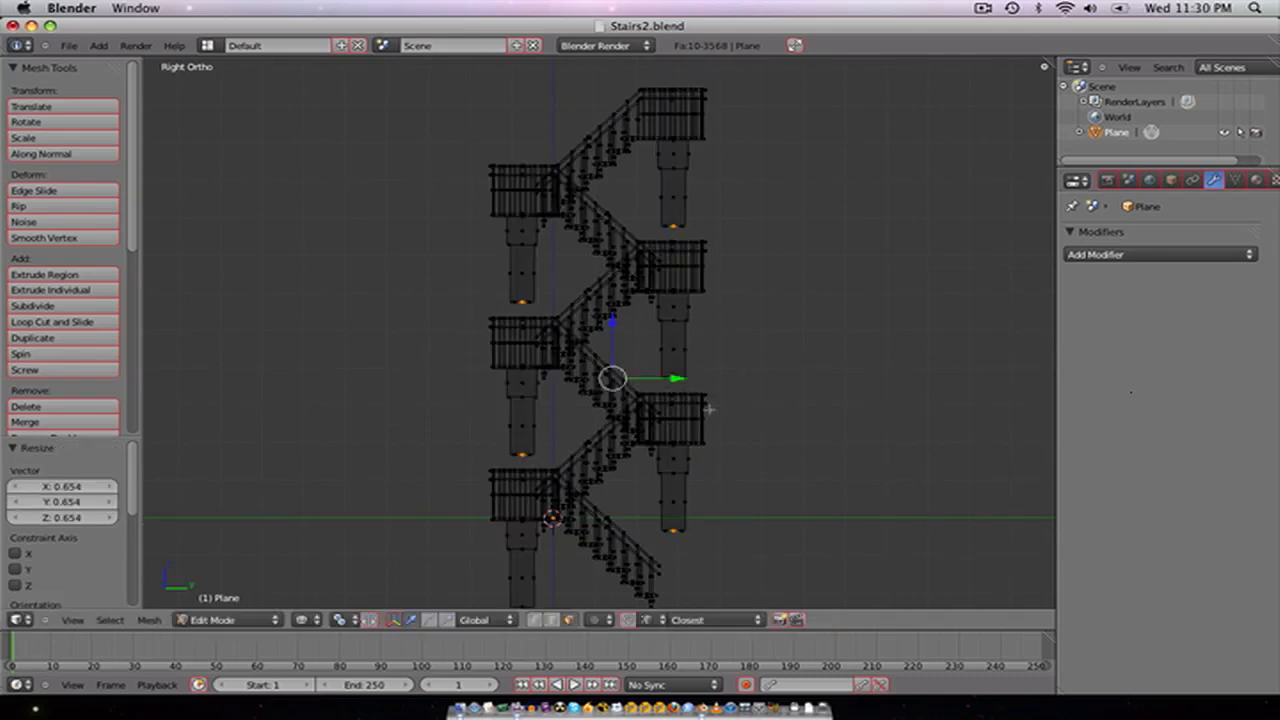
Step: Extrude the shrunken pillar ends down about 1.72 in Z to meet the landings below, and leave mesh editing
scroll(709, 409, down, 2)
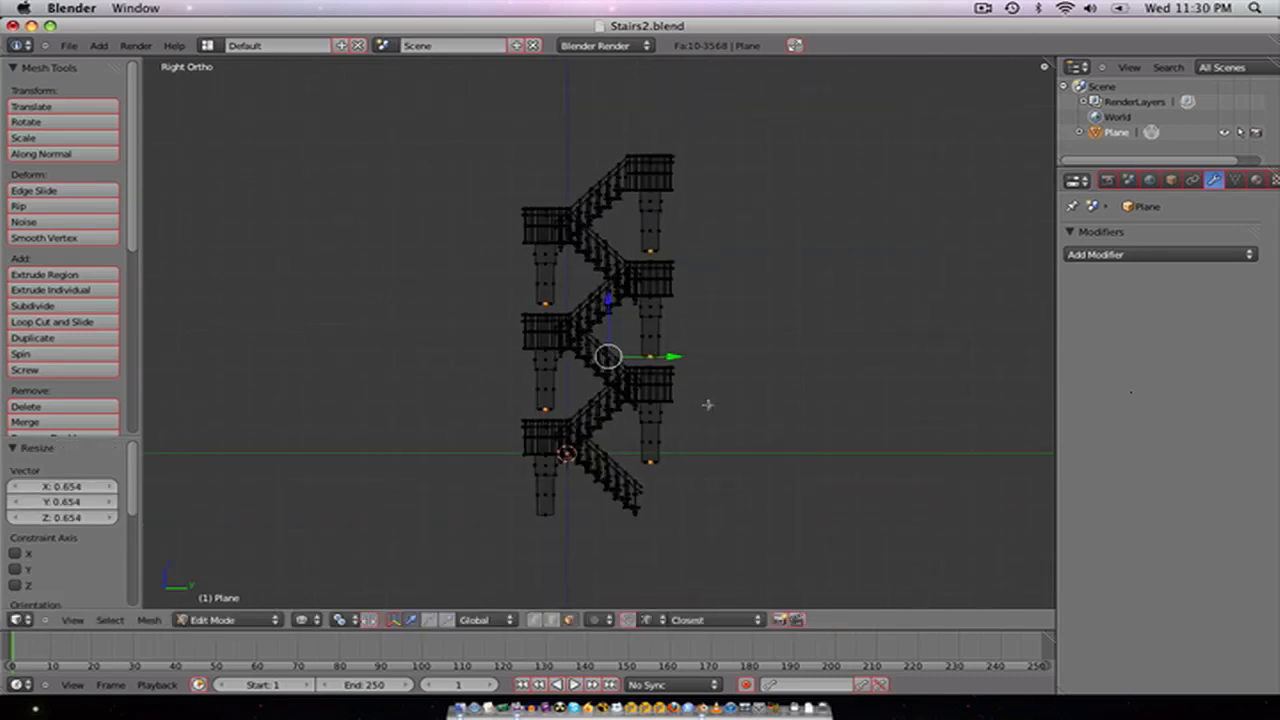
key(g)
key(z)
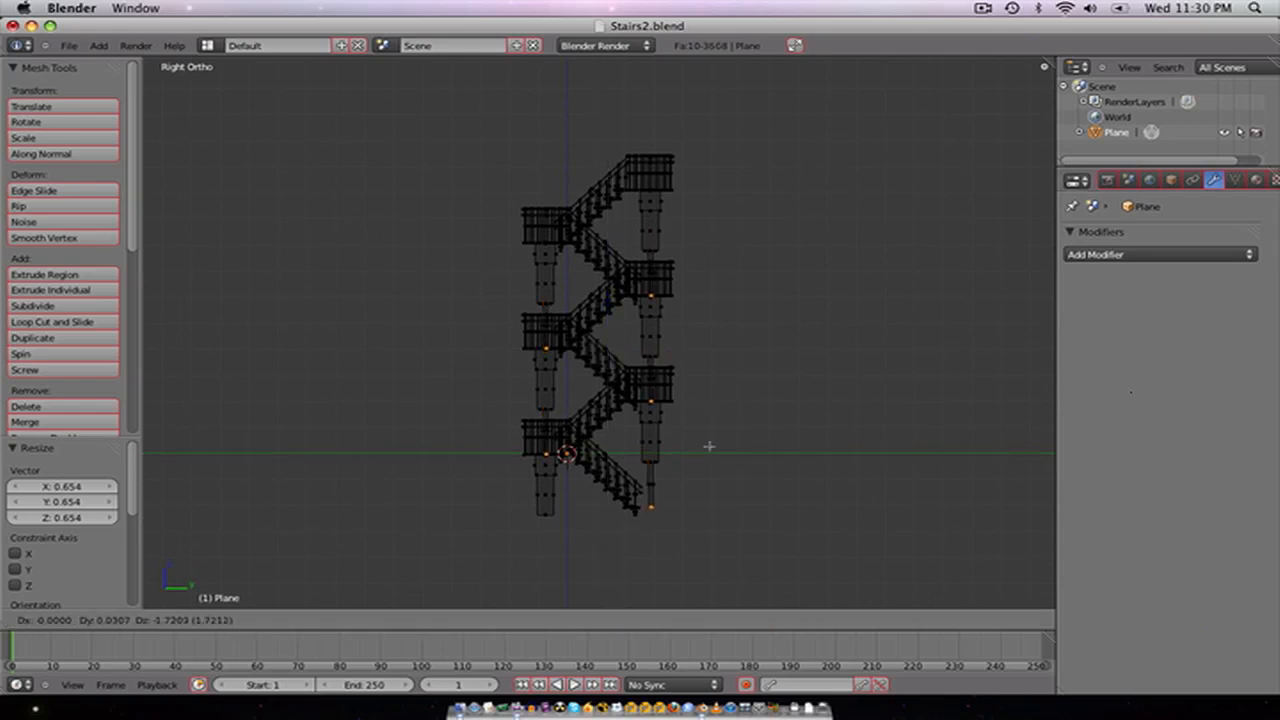
click(709, 446)
scroll(619, 444, up, 6)
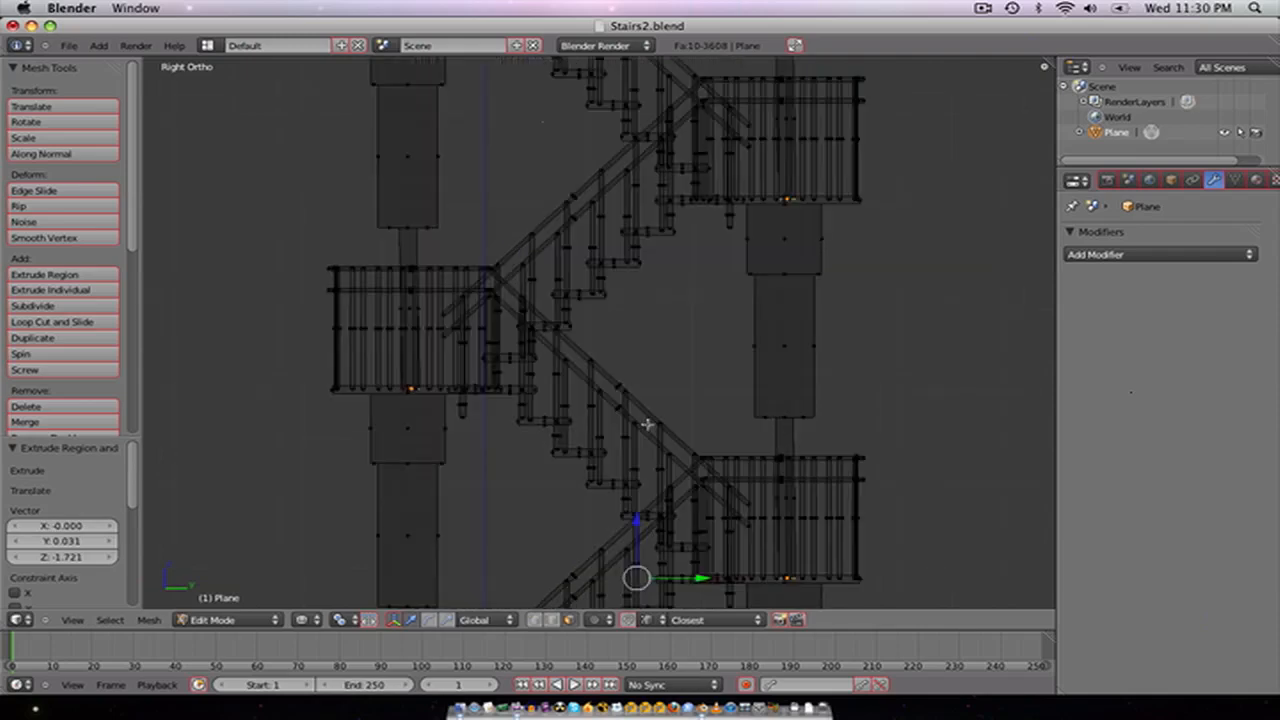
scroll(648, 425, up, 1)
scroll(605, 448, down, 3)
middle_drag(605, 448, 588, 346)
key(Tab)
Step: In the staircase mesh, select only the bottom faces of the two narrow pillar ends beside the lowest flight
scroll(588, 346, up, 3)
shift+middle_drag(634, 458, 582, 396)
middle_drag(705, 484, 662, 374)
key(Tab)
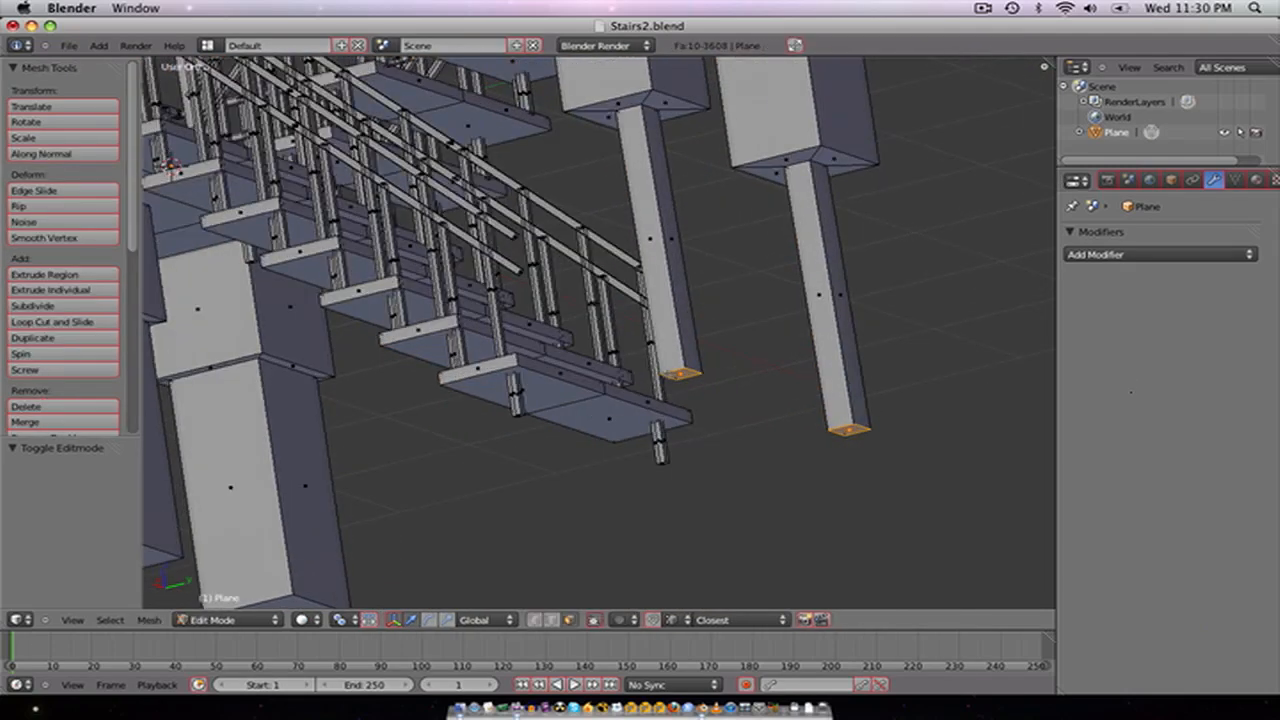
right_click(771, 409)
shift+right_click(846, 433)
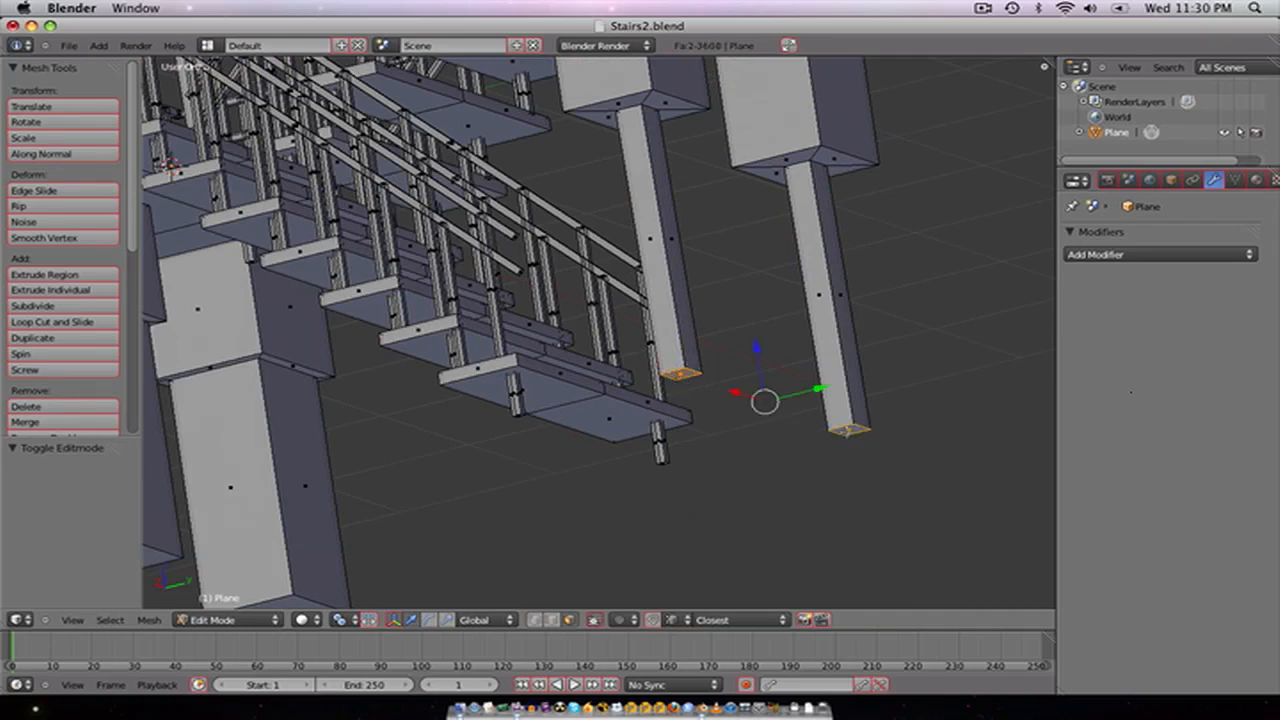
Step: Extrude the two narrow pillar ends down in Z to the base level of the wide first-landing pillars, and leave mesh editing
scroll(806, 416, down, 2)
key(KP_1)
key(KP_3)
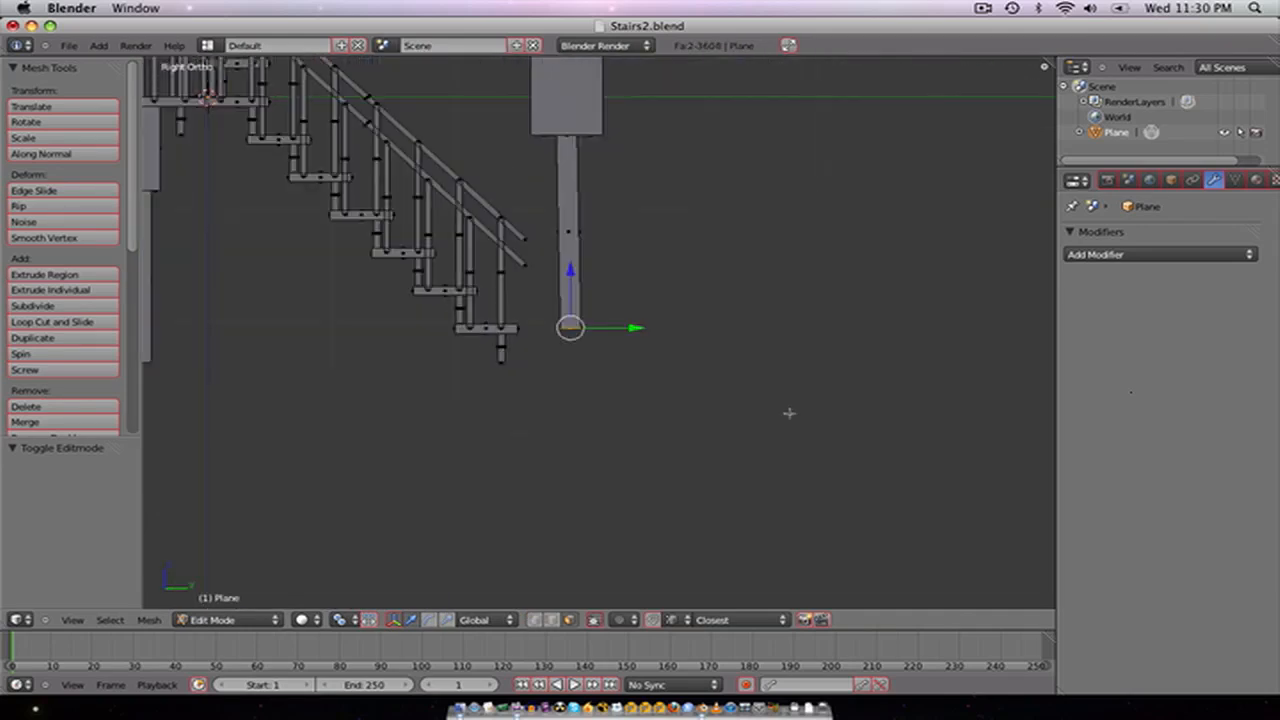
scroll(789, 413, down, 1)
shift+middle_drag(536, 411, 652, 401)
key(e)
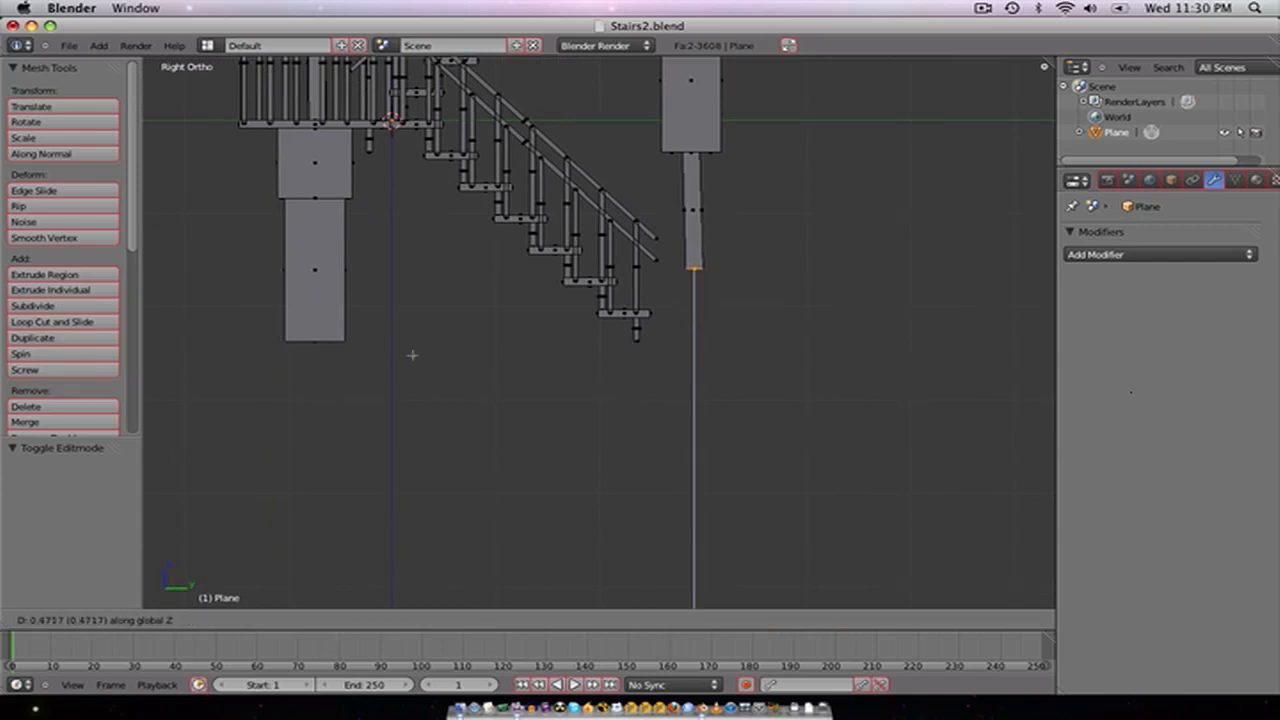
click(331, 341)
scroll(333, 341, down, 3)
key(Tab)
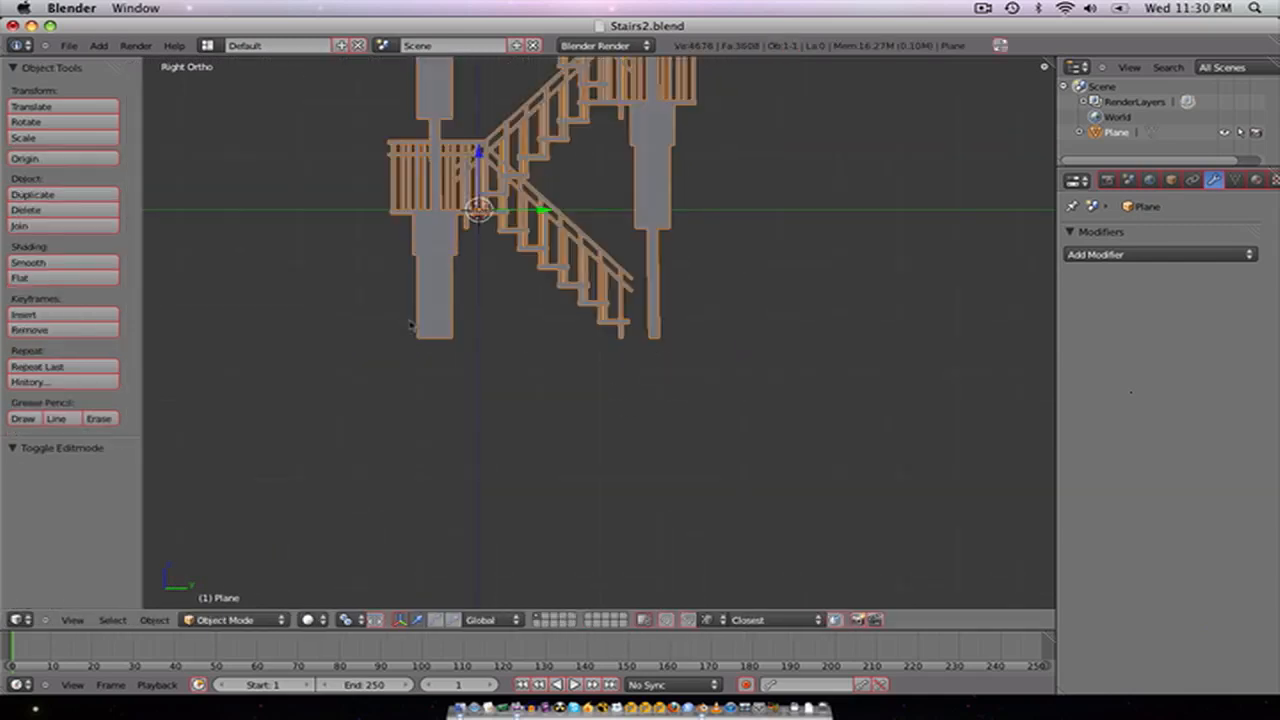
Step: Show the staircase as wireframe and save it over the existing Stairs2.blend file
scroll(515, 329, down, 2)
shift+middle_drag(527, 301, 556, 452)
key(z)
key(ctrl+s)
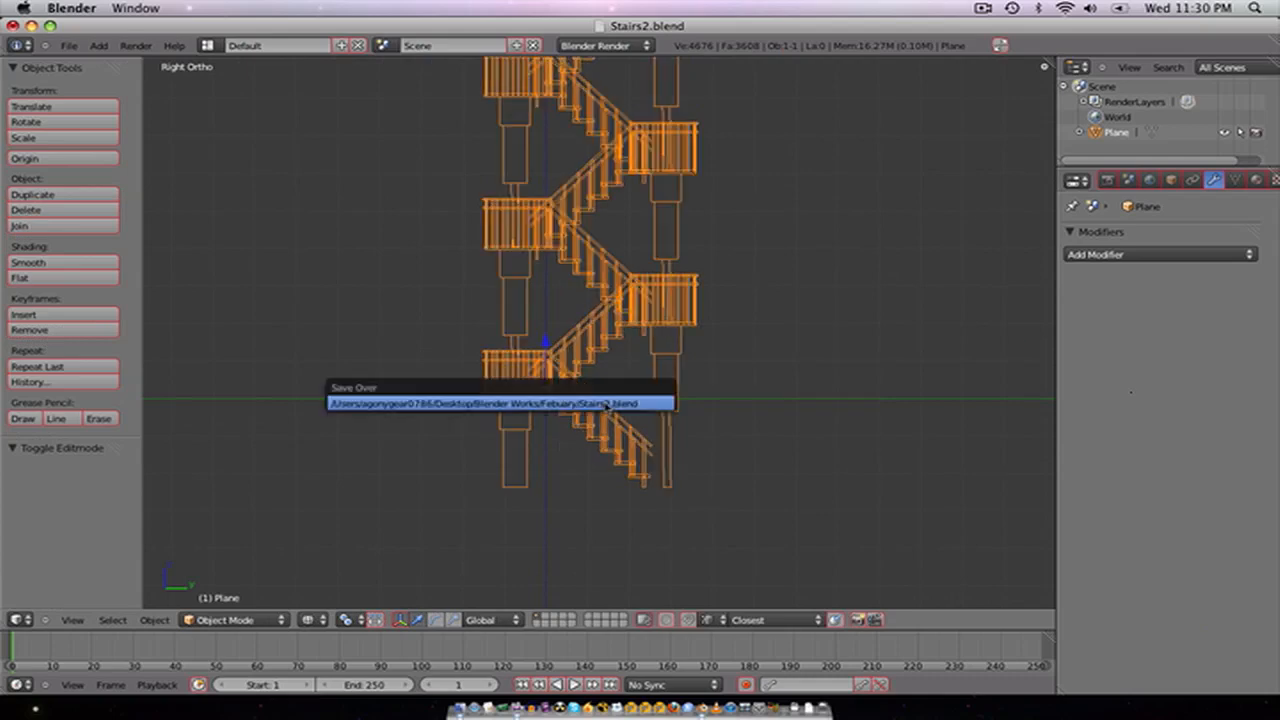
click(604, 403)
Step: Show the staircase in perspective with solid shading and examine the extended pillars around the lowest flight
shift+middle_drag(750, 227, 632, 328)
scroll(760, 282, down, 2)
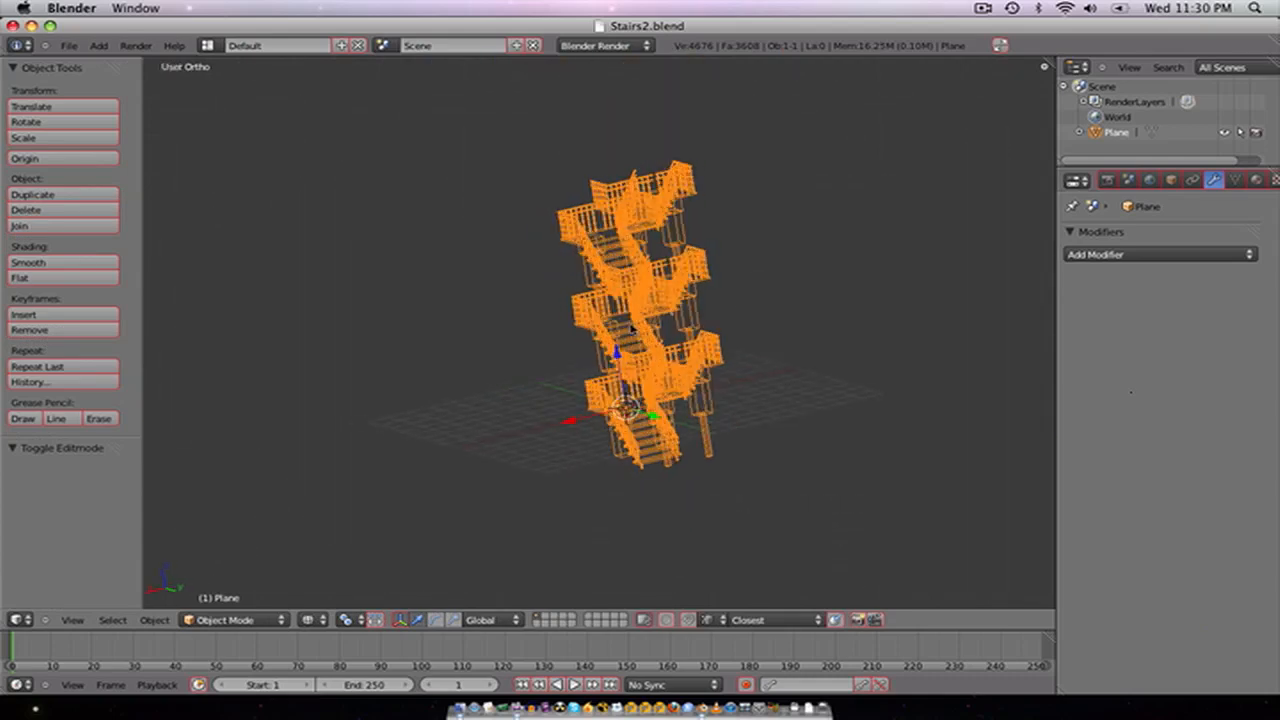
key(KP_5)
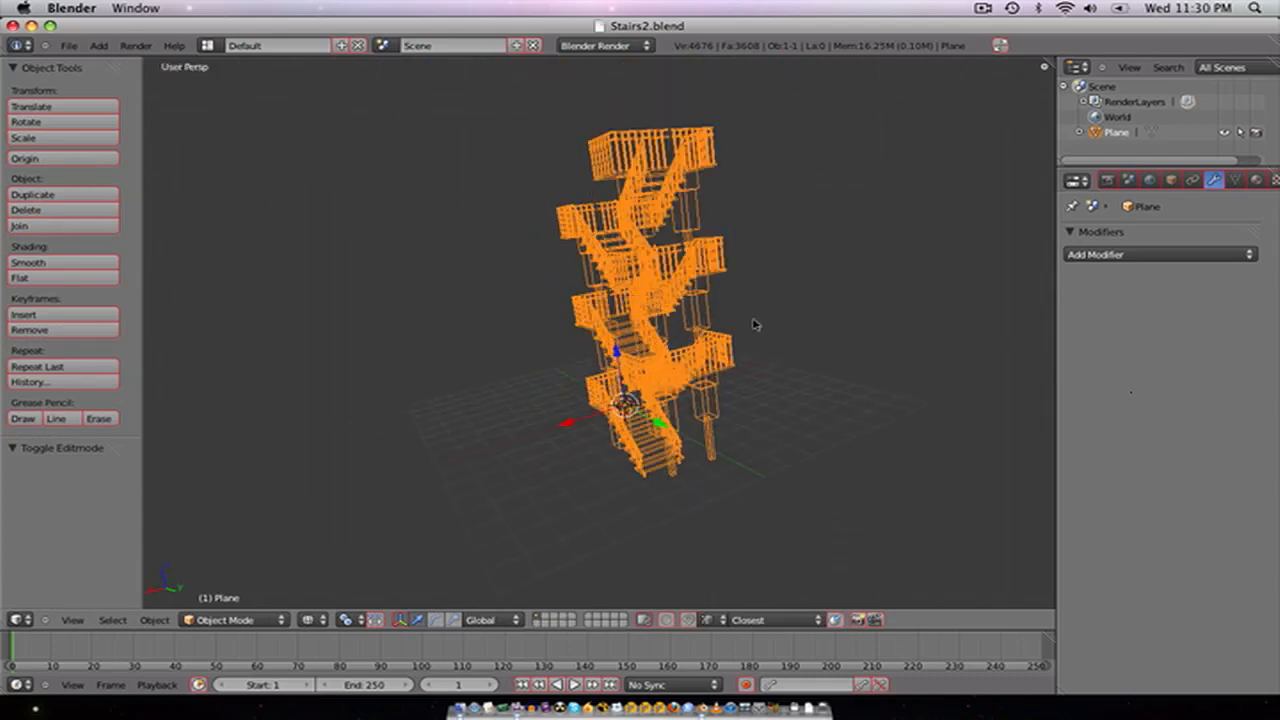
key(z)
scroll(563, 401, up, 8)
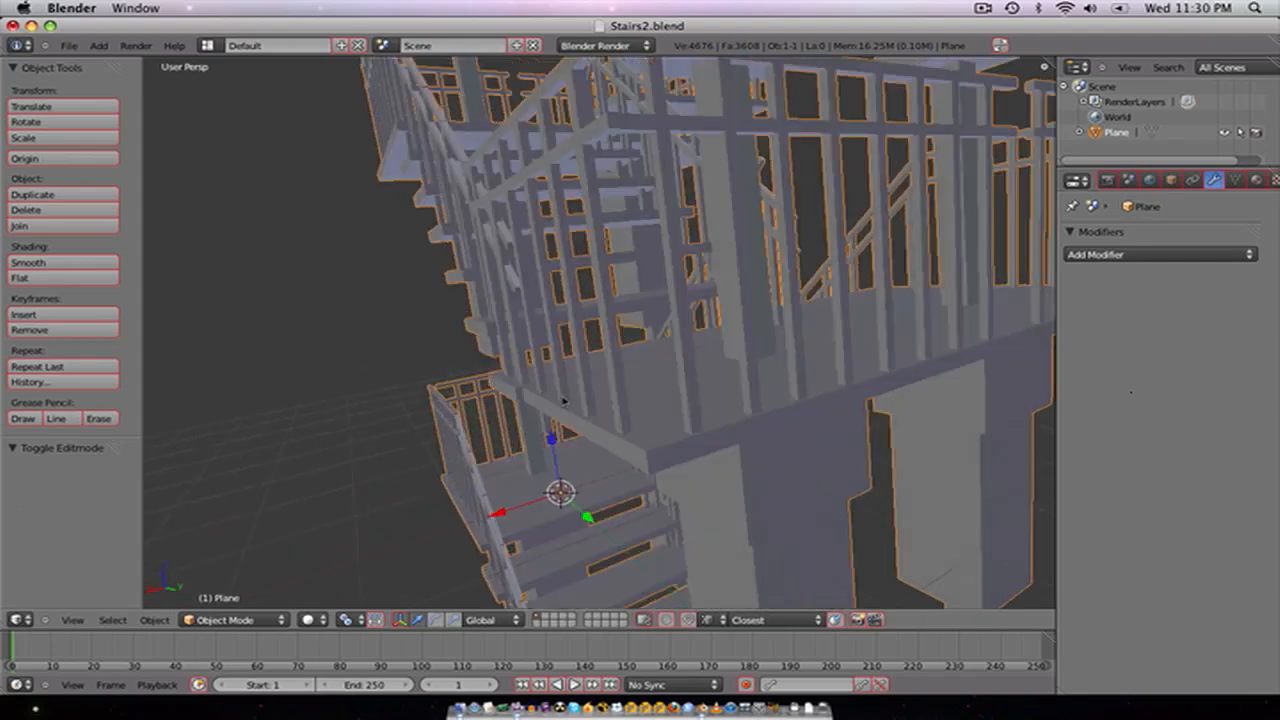
middle_drag(563, 401, 572, 345)
shift+middle_drag(668, 437, 619, 328)
middle_drag(556, 380, 530, 320)
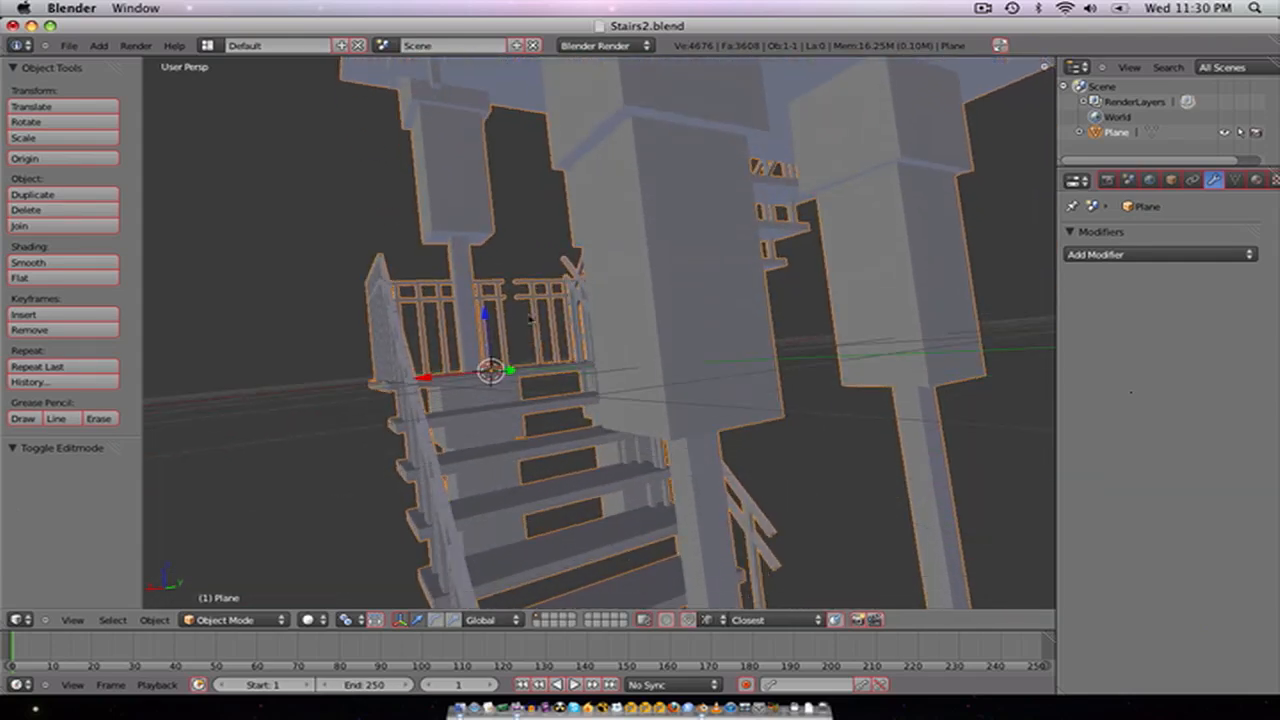
shift+middle_drag(698, 462, 738, 504)
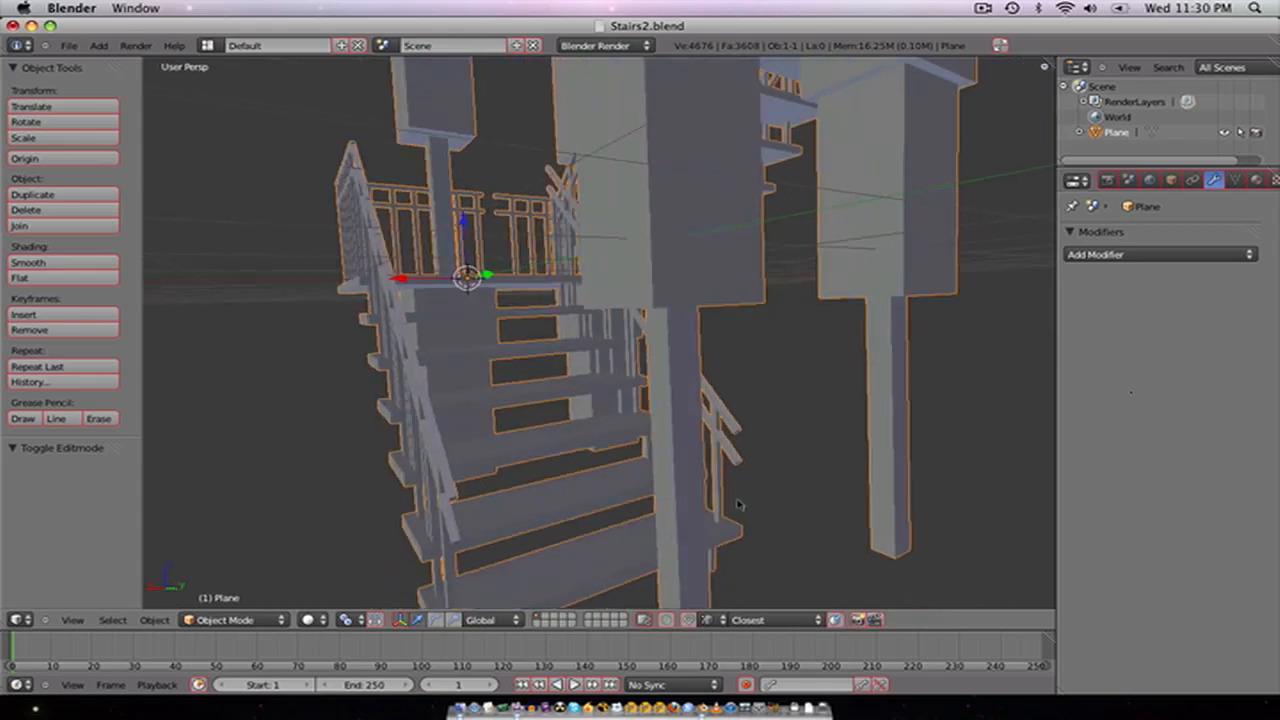
Step: Maximize the 3D view and examine the whole staircase and the undersides of its landings
key(ctrl+Up)
scroll(720, 500, down, 4)
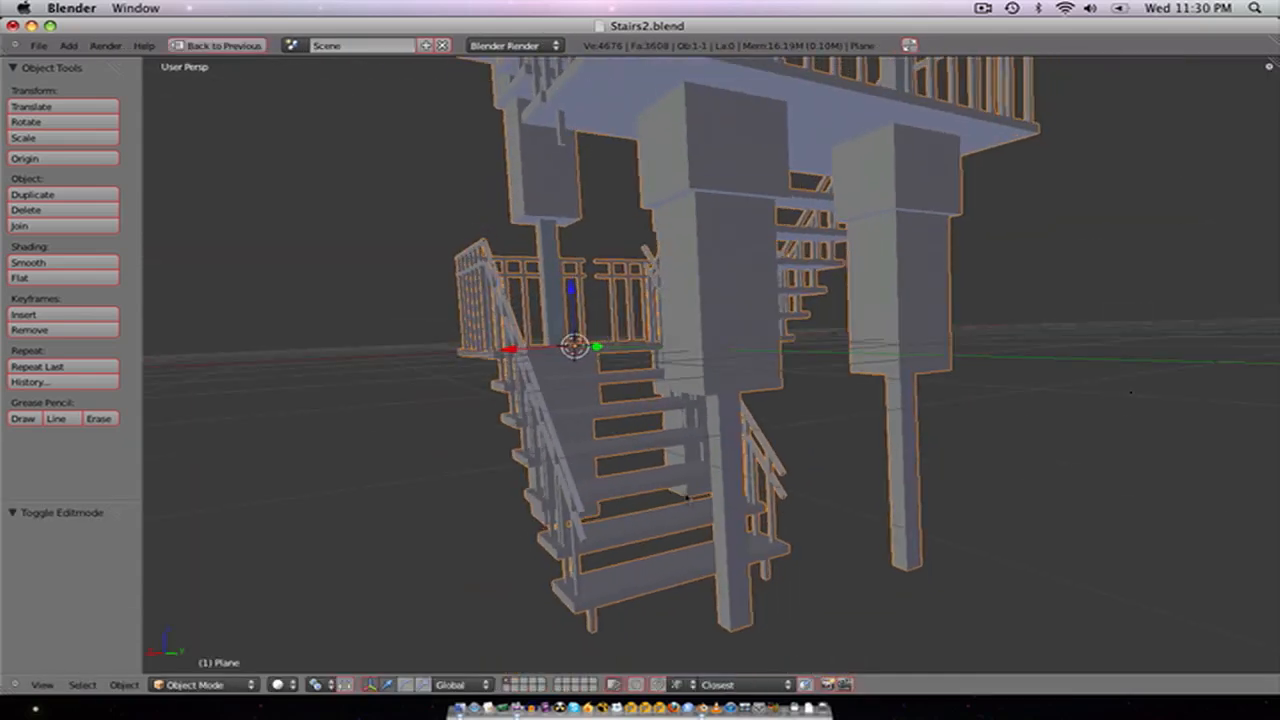
middle_drag(647, 403, 545, 248)
middle_drag(536, 447, 641, 417)
scroll(641, 417, down, 5)
scroll(634, 364, down, 2)
shift+middle_drag(634, 350, 728, 420)
scroll(744, 393, up, 5)
Step: In the staircase mesh, select the bottom faces of the railing-post stubs protruding below the landing
key(Tab)
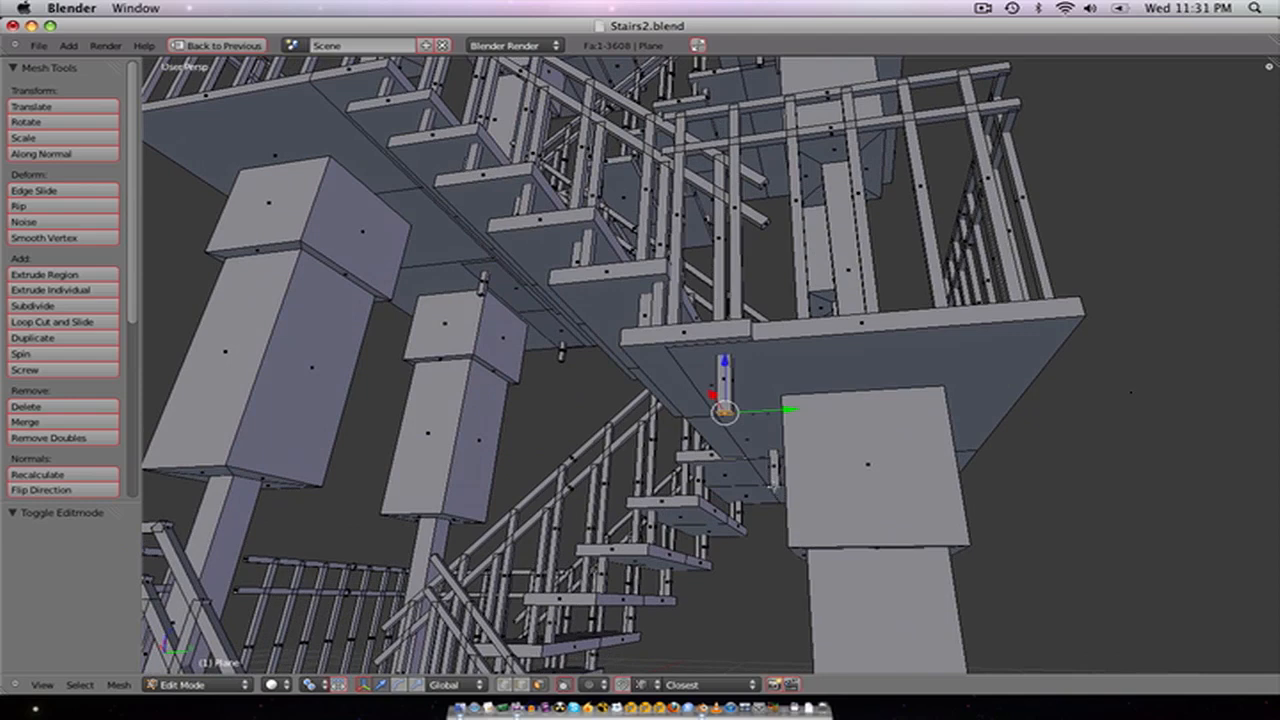
middle_drag(728, 420, 757, 507)
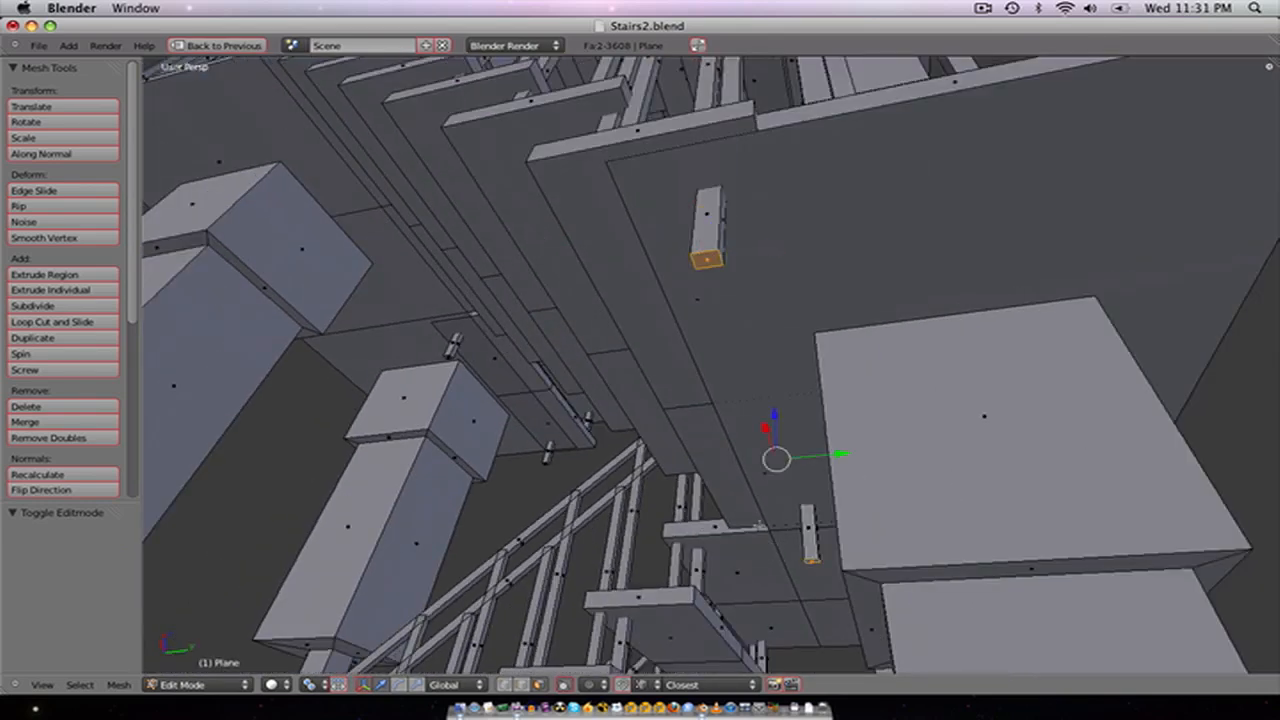
Step: Move the bottom faces of the two protruding balusters up about 0.281 along Z, flush with the landing's underside
key(g)
key(z)
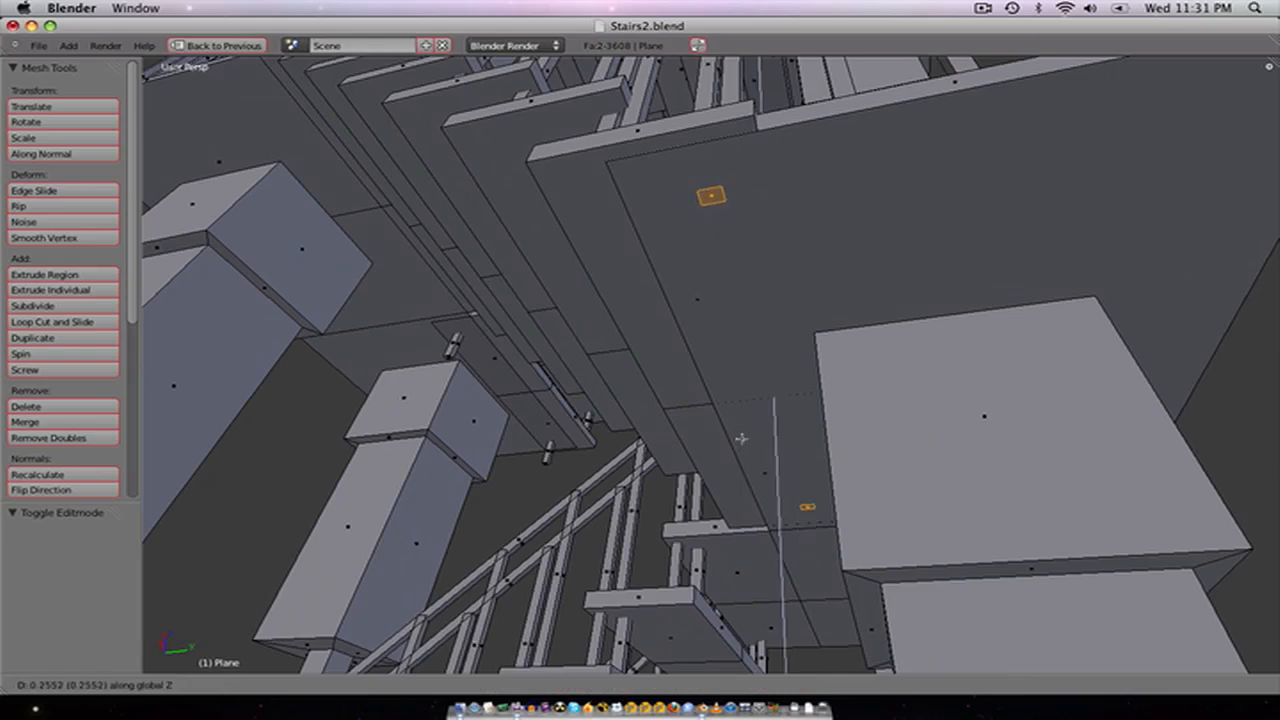
click(743, 434)
scroll(692, 343, down, 3)
scroll(634, 323, up, 10)
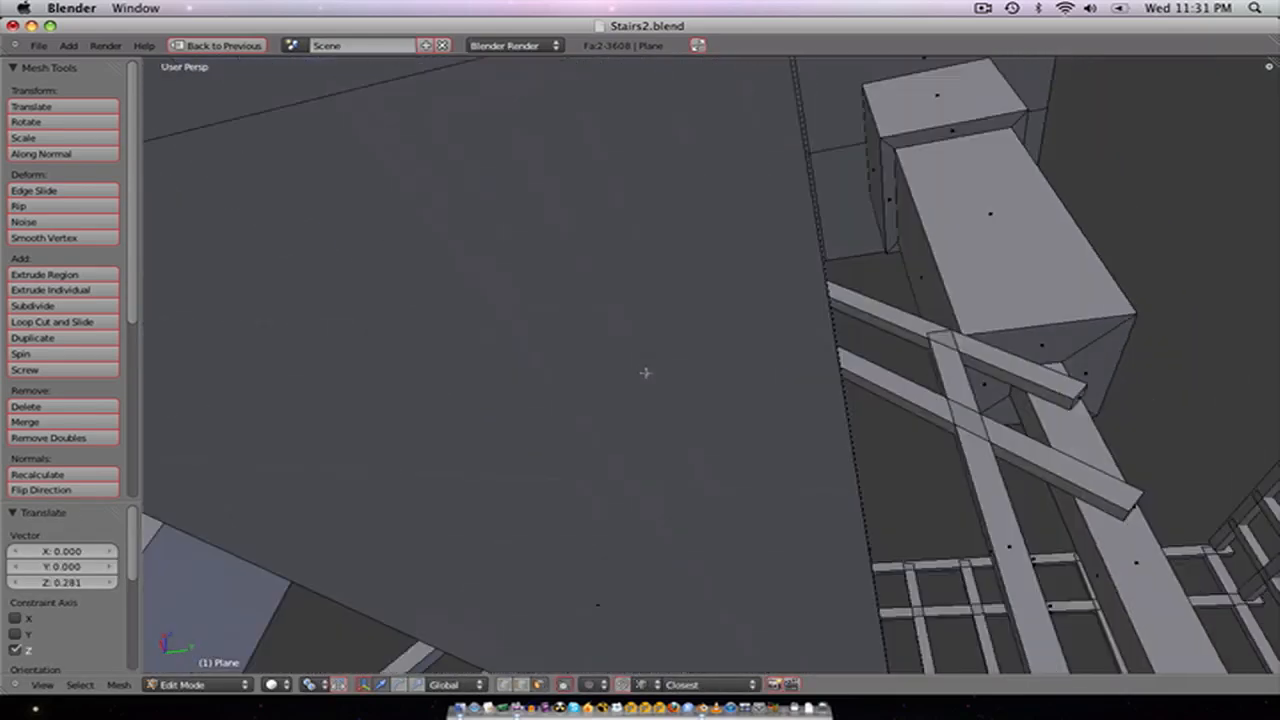
scroll(647, 358, down, 8)
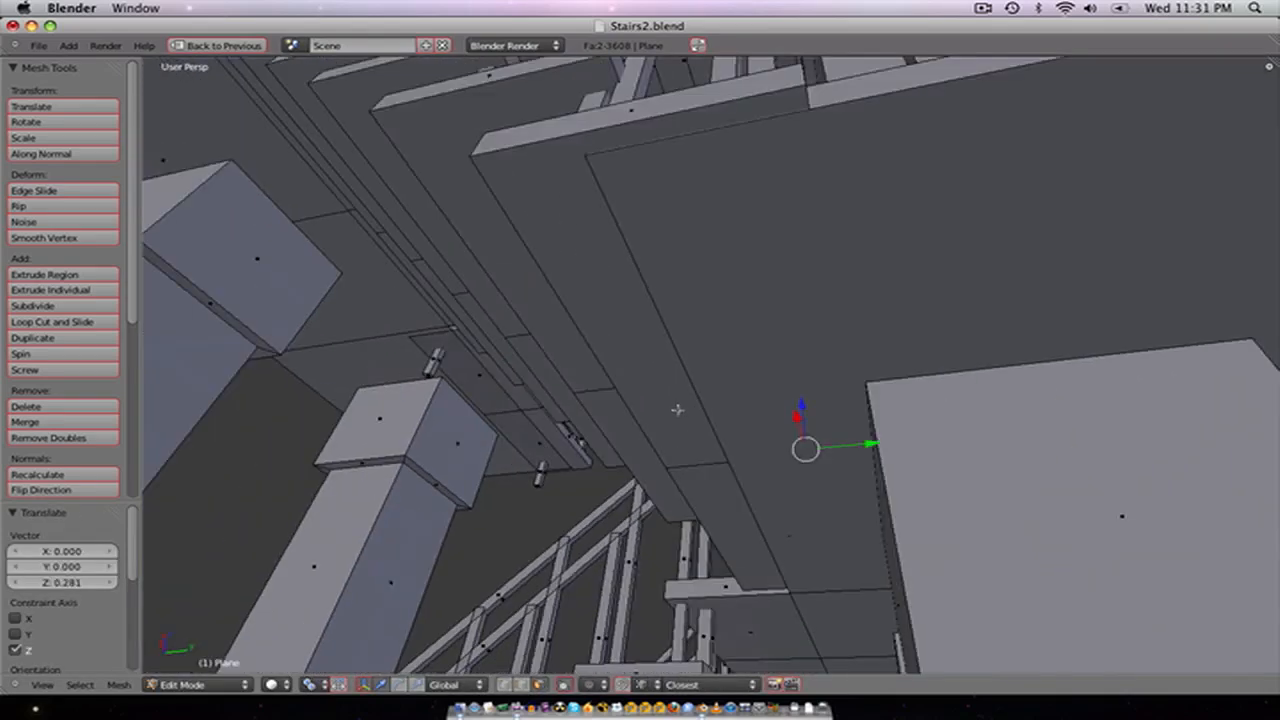
scroll(673, 352, down, 6)
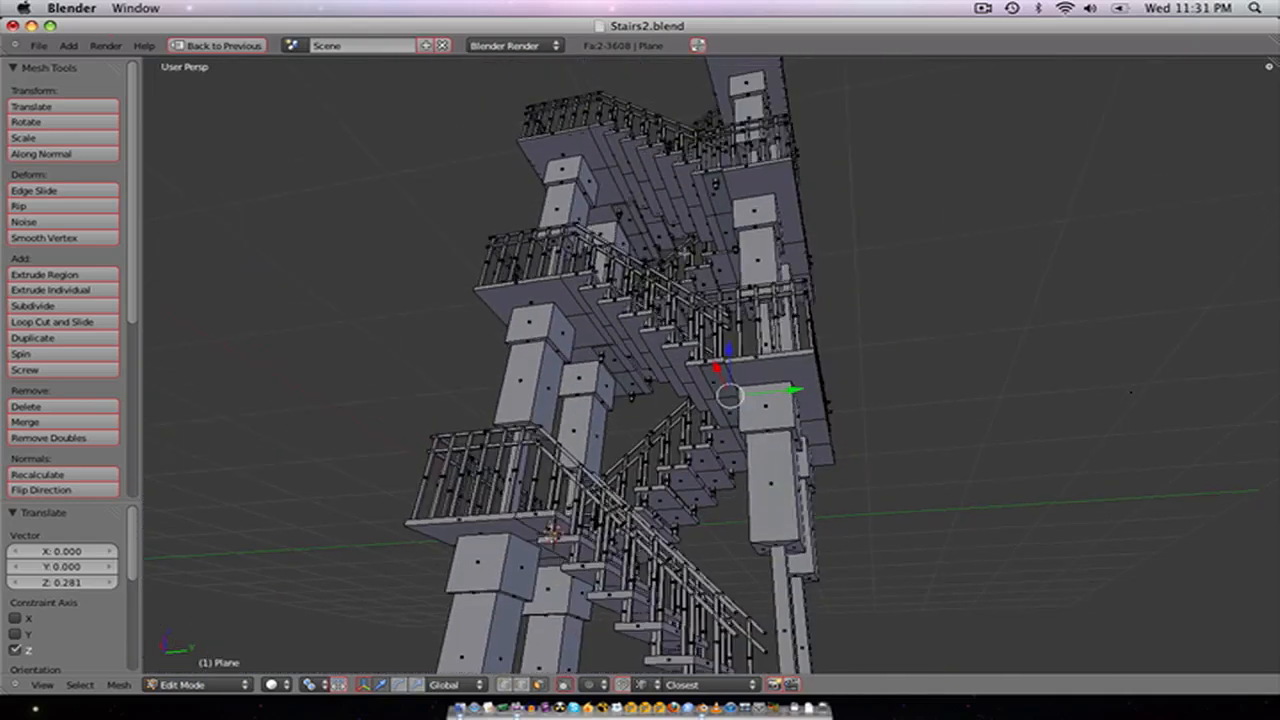
Step: On the next level down, raise the bottom faces of both balusters protruding under the landing by about 0.292 along Z
scroll(690, 486, up, 4)
middle_drag(706, 475, 700, 310)
shift+middle_drag(728, 438, 730, 379)
scroll(730, 379, up, 2)
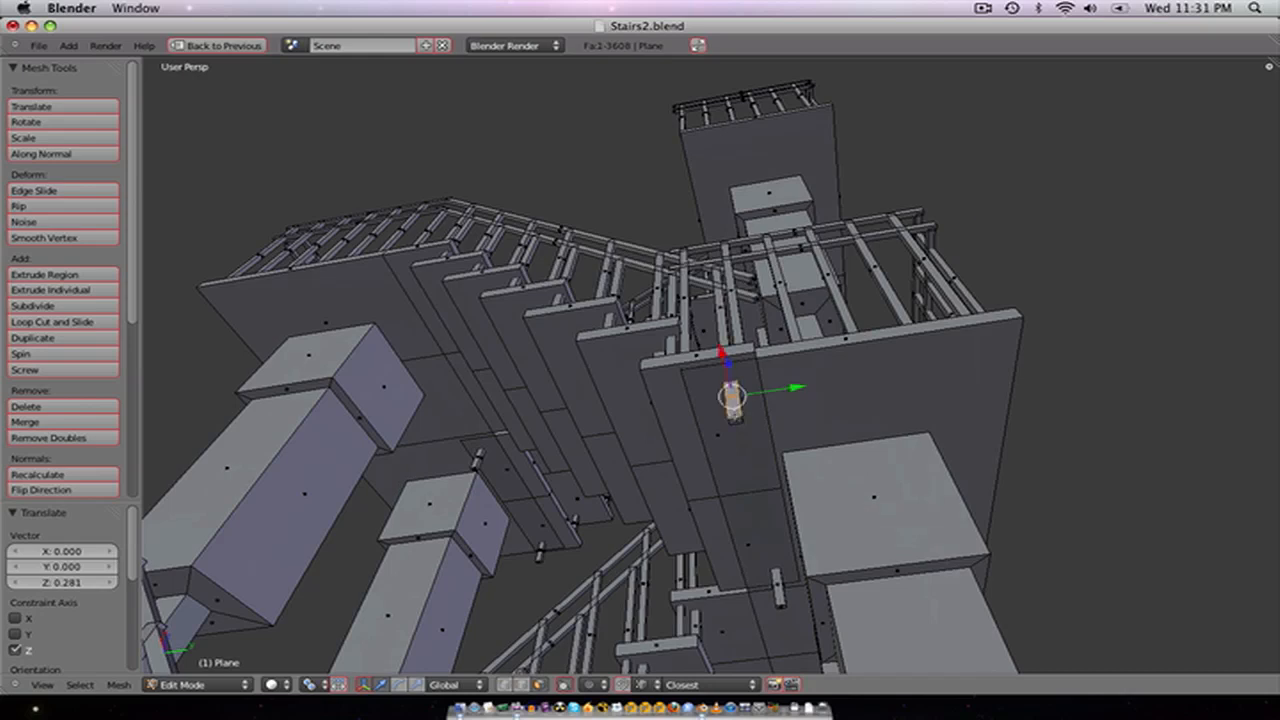
right_click(741, 434)
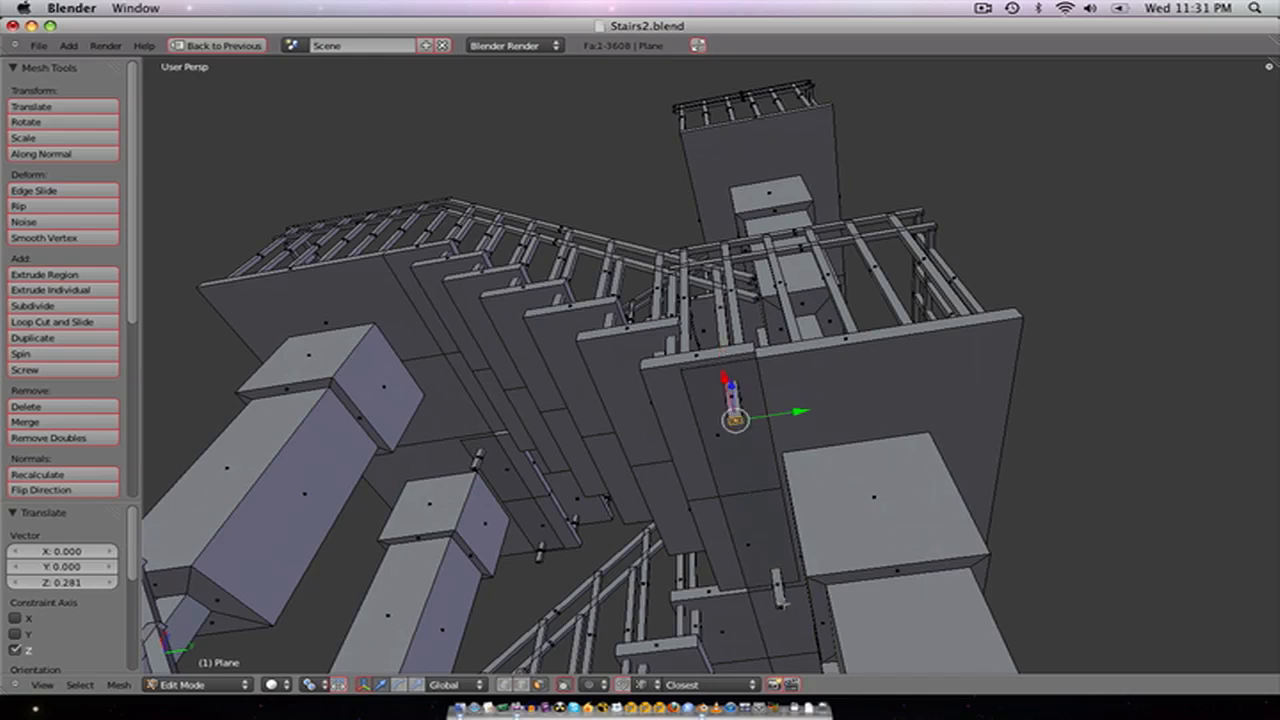
key(l)
right_click(782, 604)
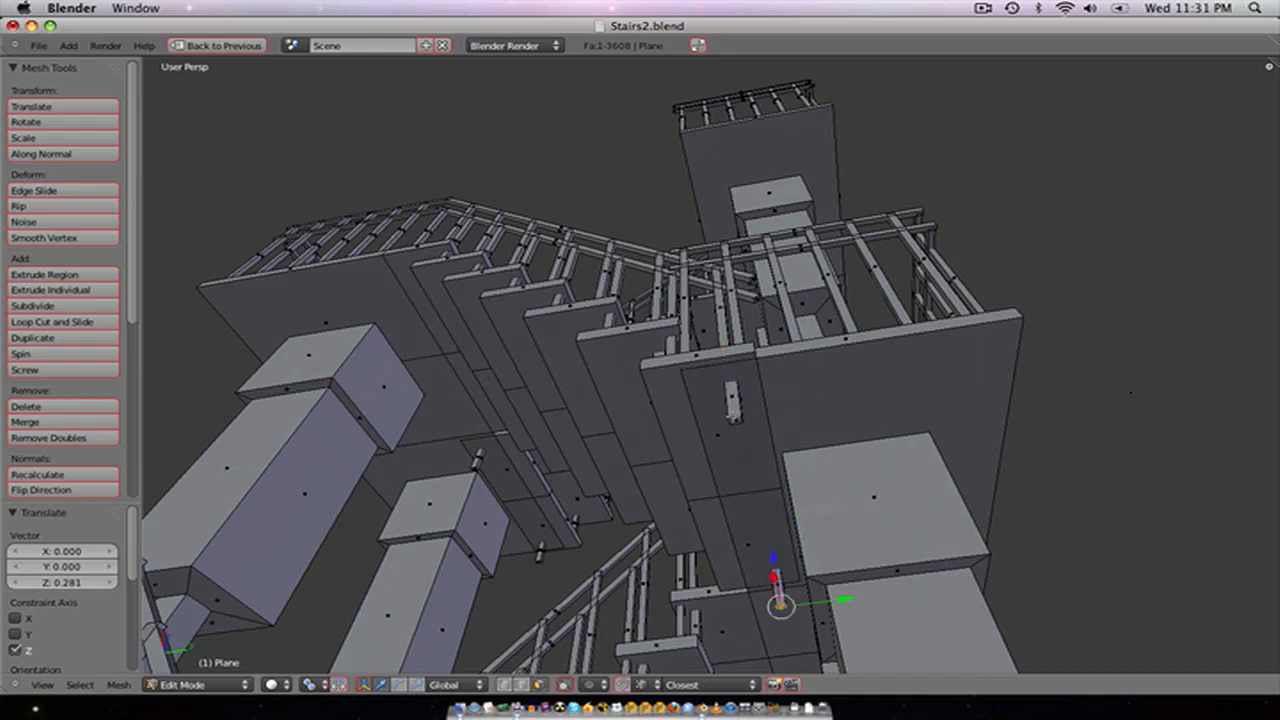
shift+right_click(734, 420)
key(g)
key(z)
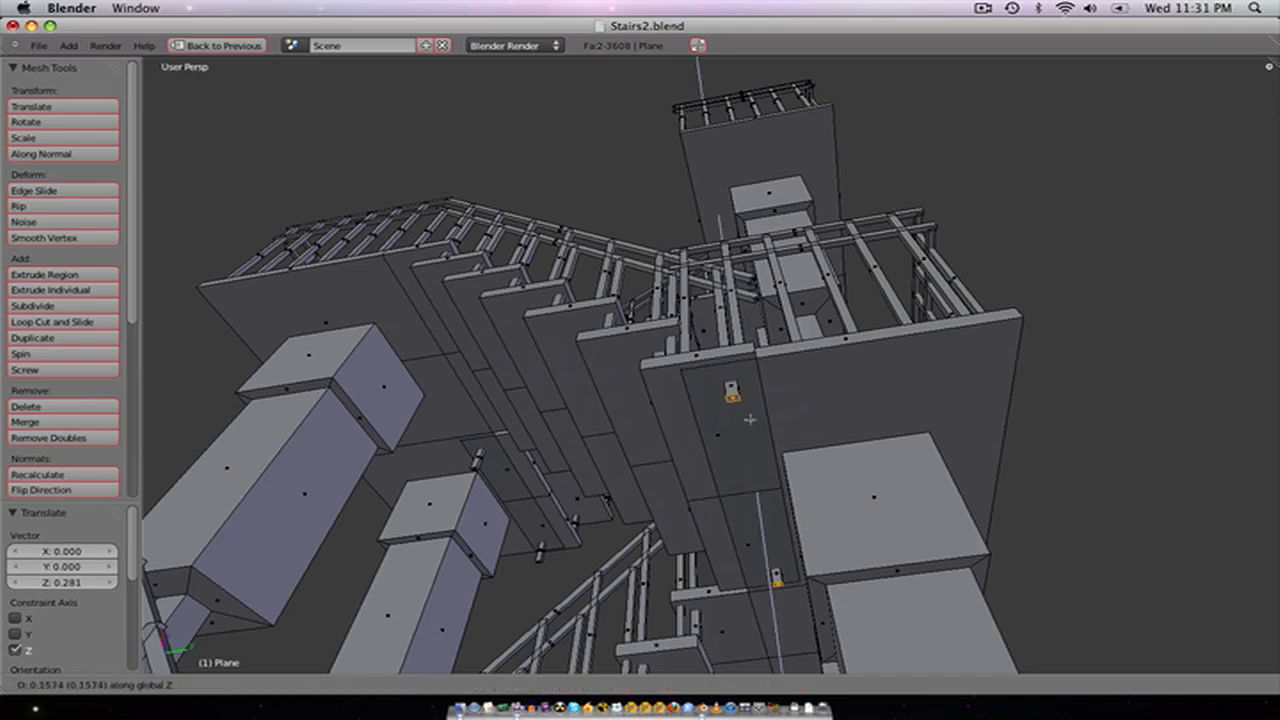
click(746, 403)
Step: Raise the bottom faces of the two balusters poking out below the opposite landing's edge by about 0.285 along Z
middle_drag(746, 403, 542, 590)
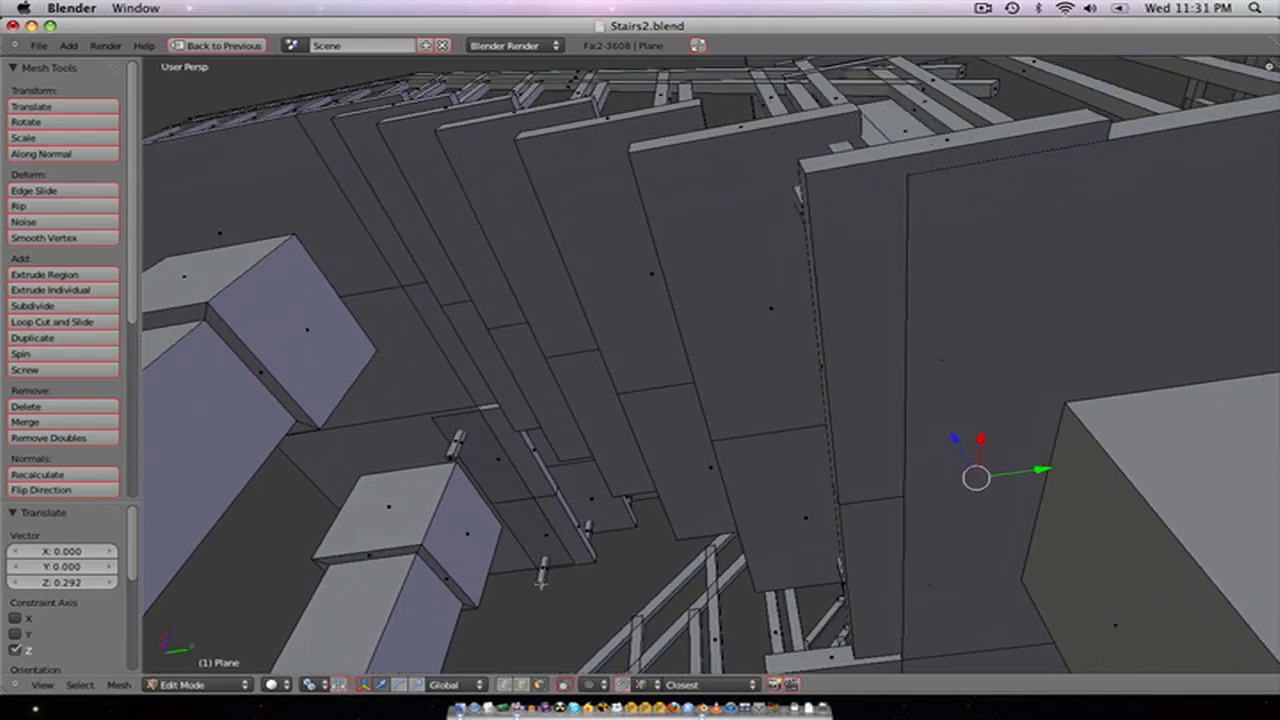
right_click(541, 578)
shift+right_click(482, 480)
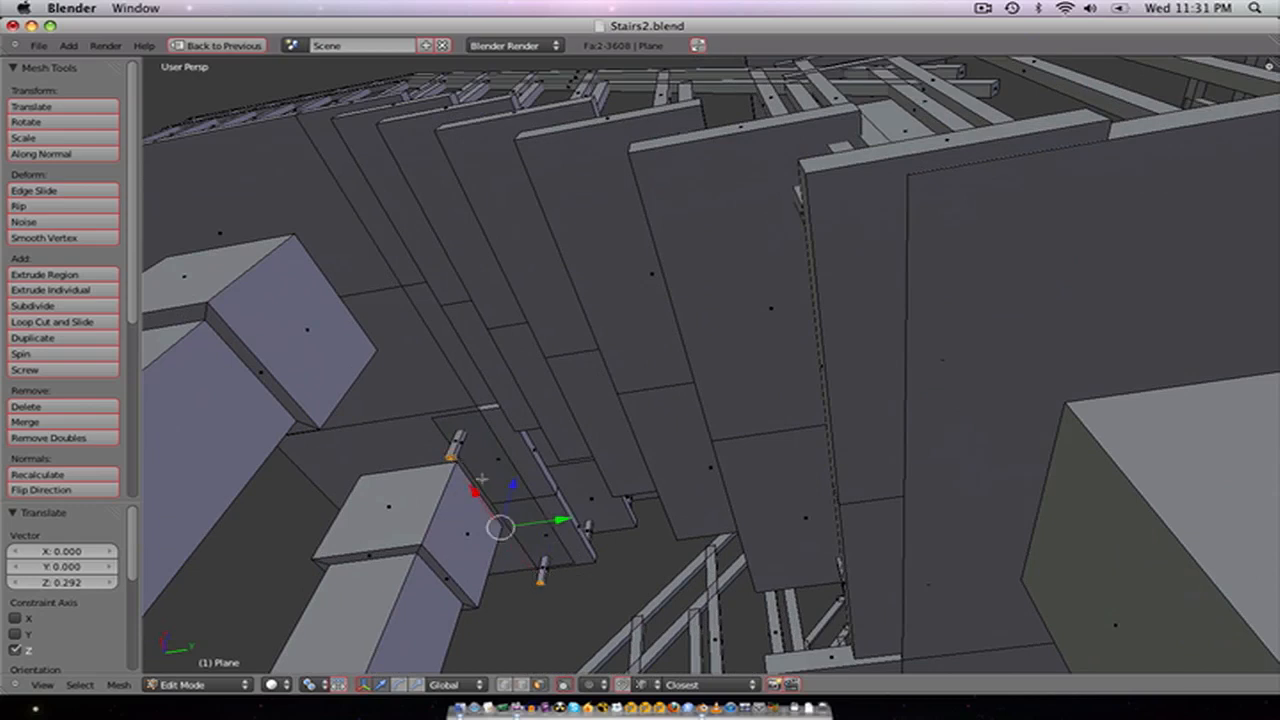
key(e)
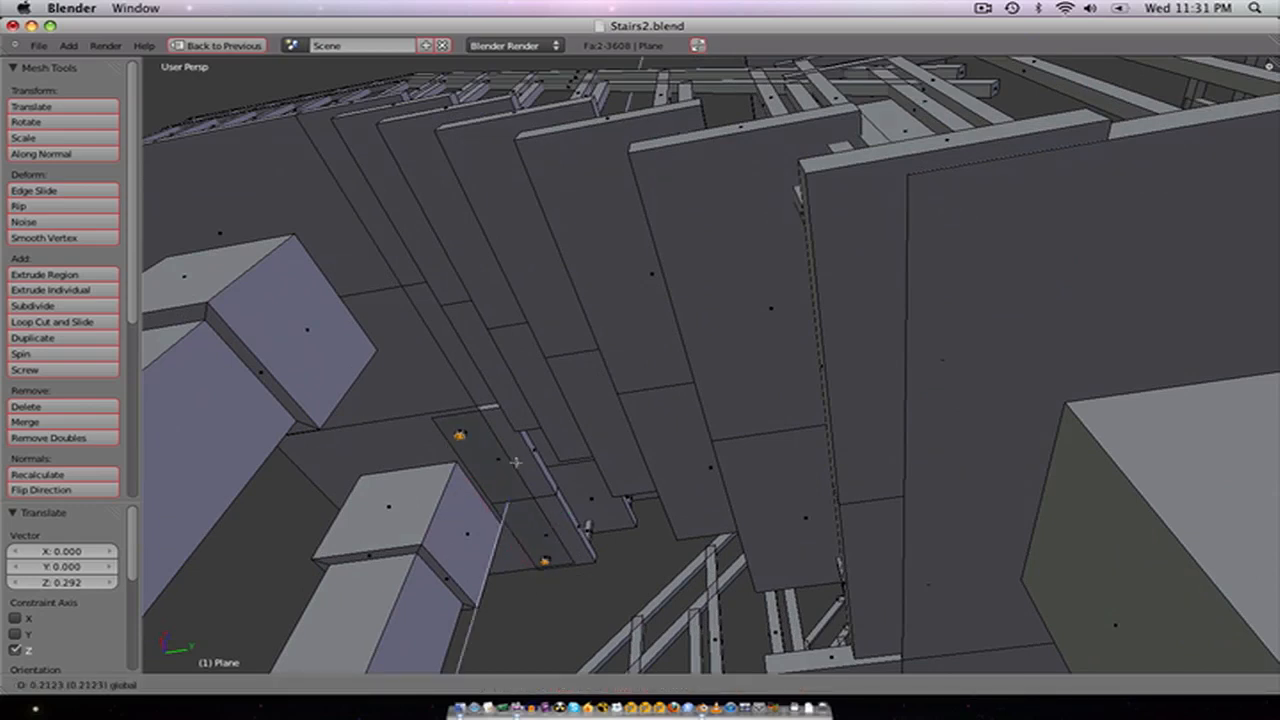
click(517, 457)
click(984, 8)
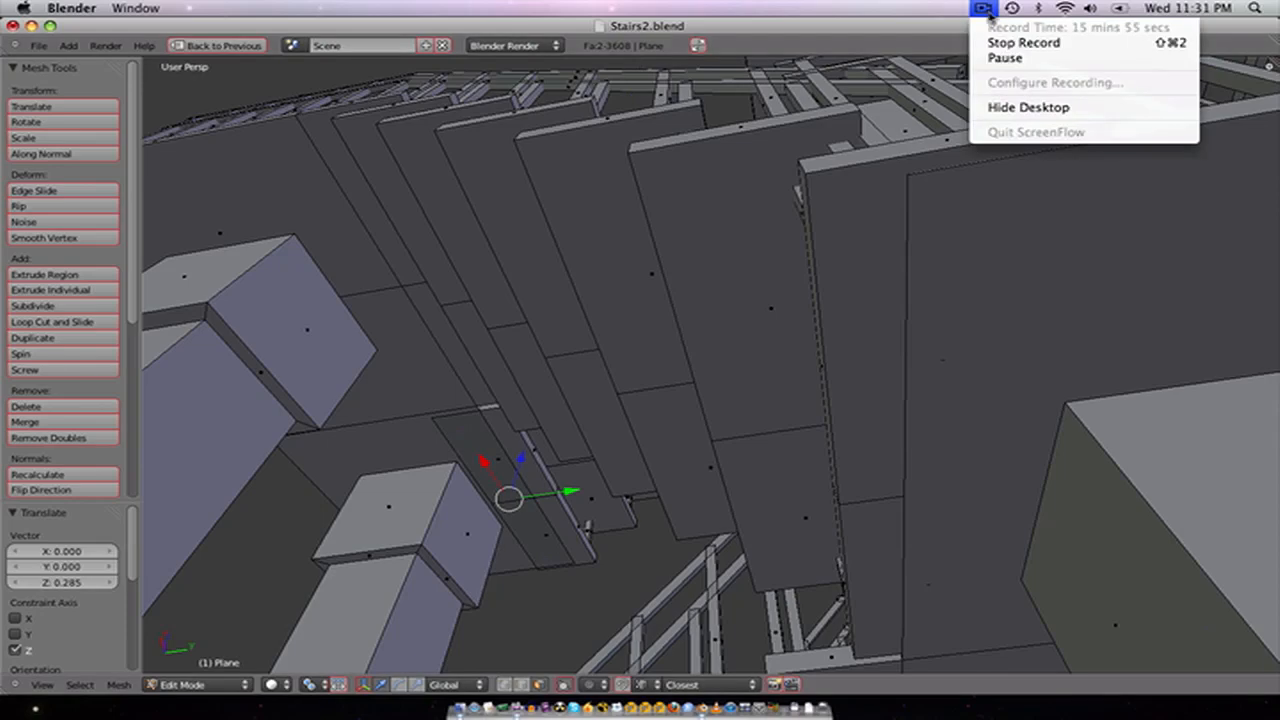
click(894, 41)
Step: On the level below, raise the end faces of the matching pair of protruding landing balusters by about 0.313 along Z
scroll(726, 451, down, 10)
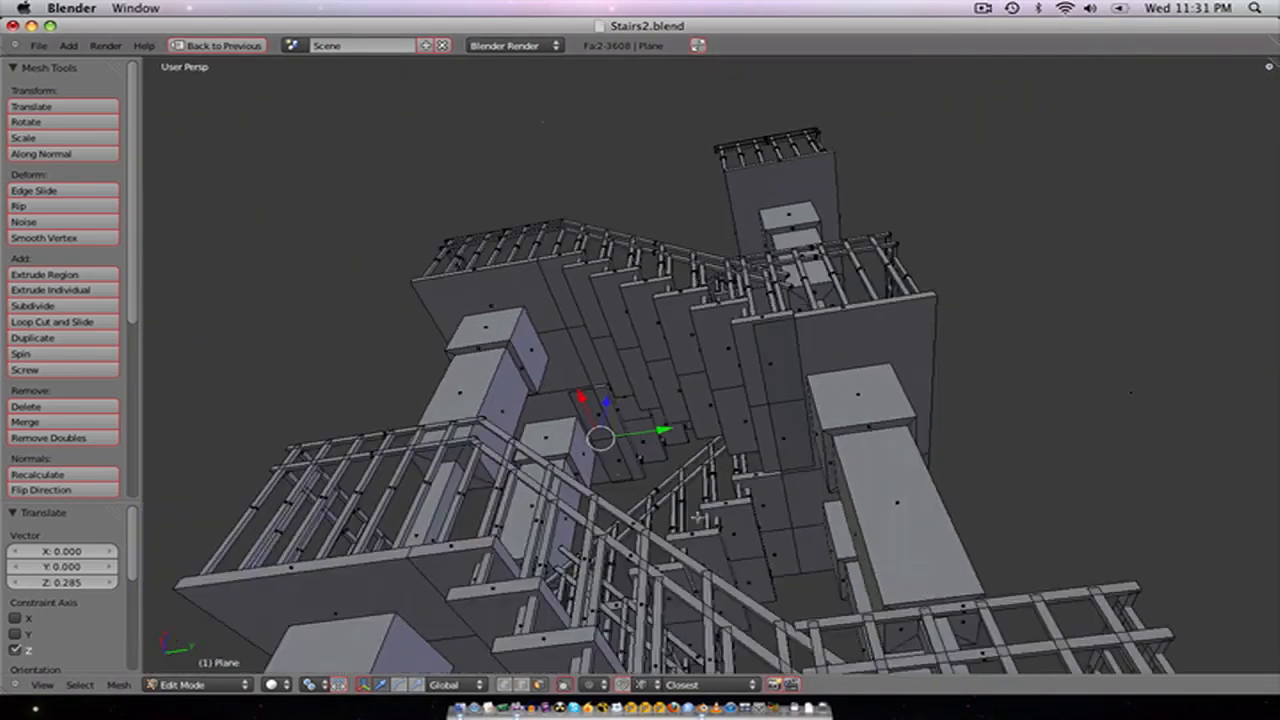
shift+middle_drag(689, 598, 694, 434)
scroll(694, 434, up, 3)
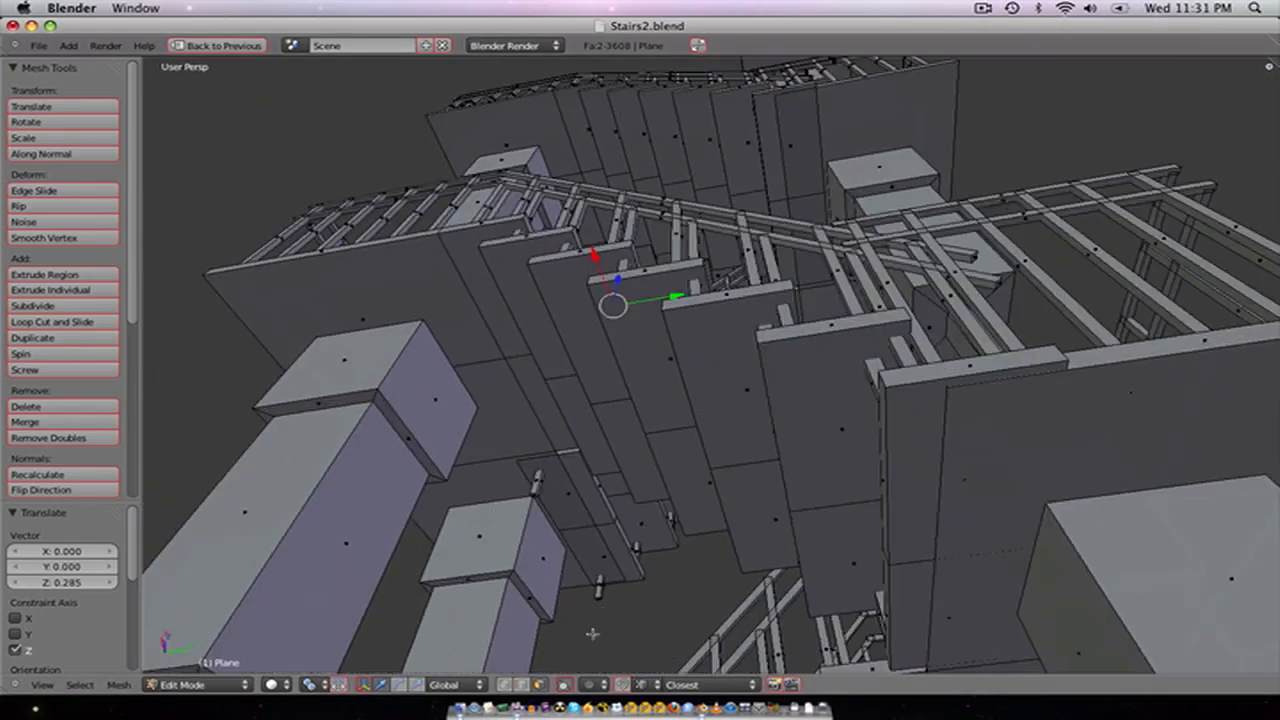
right_click(598, 602)
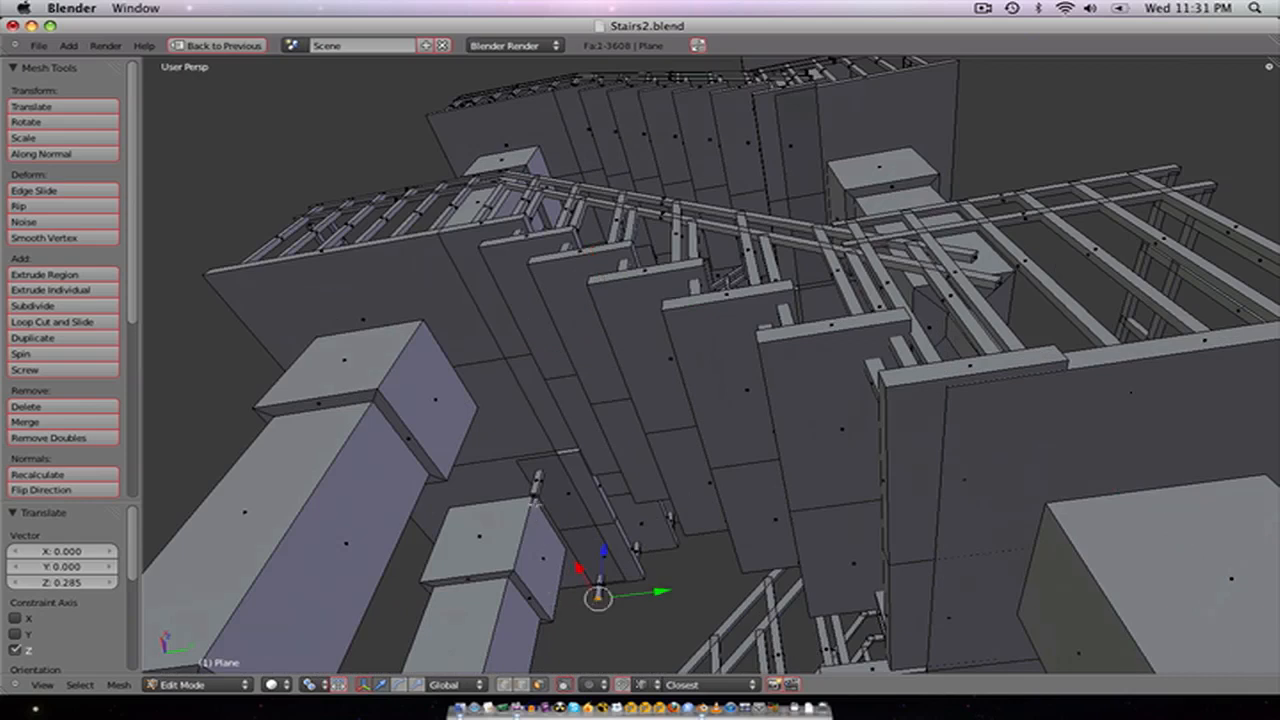
shift+right_click(535, 488)
key(g)
key(z)
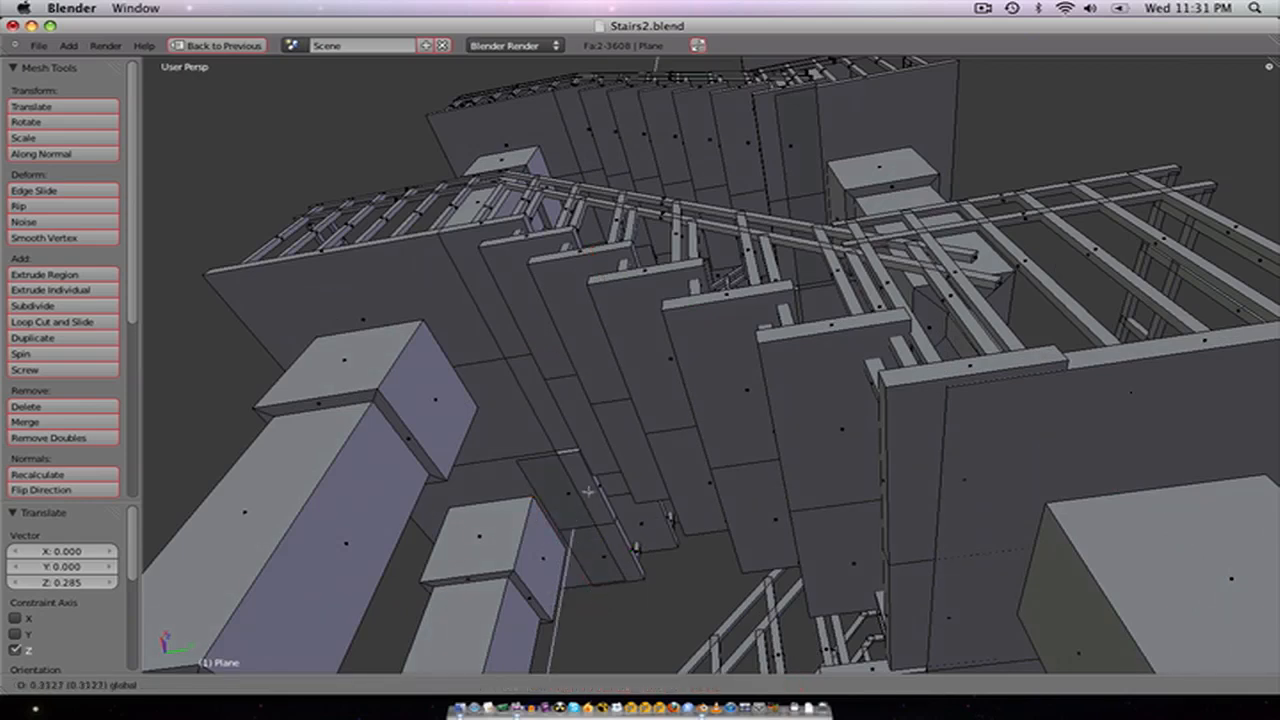
click(588, 491)
Step: Raise the end faces of the two balusters protruding beneath the lowest landing's edge by about 0.273 along Z
scroll(588, 491, down, 8)
shift+middle_drag(686, 540, 690, 457)
scroll(690, 457, up, 6)
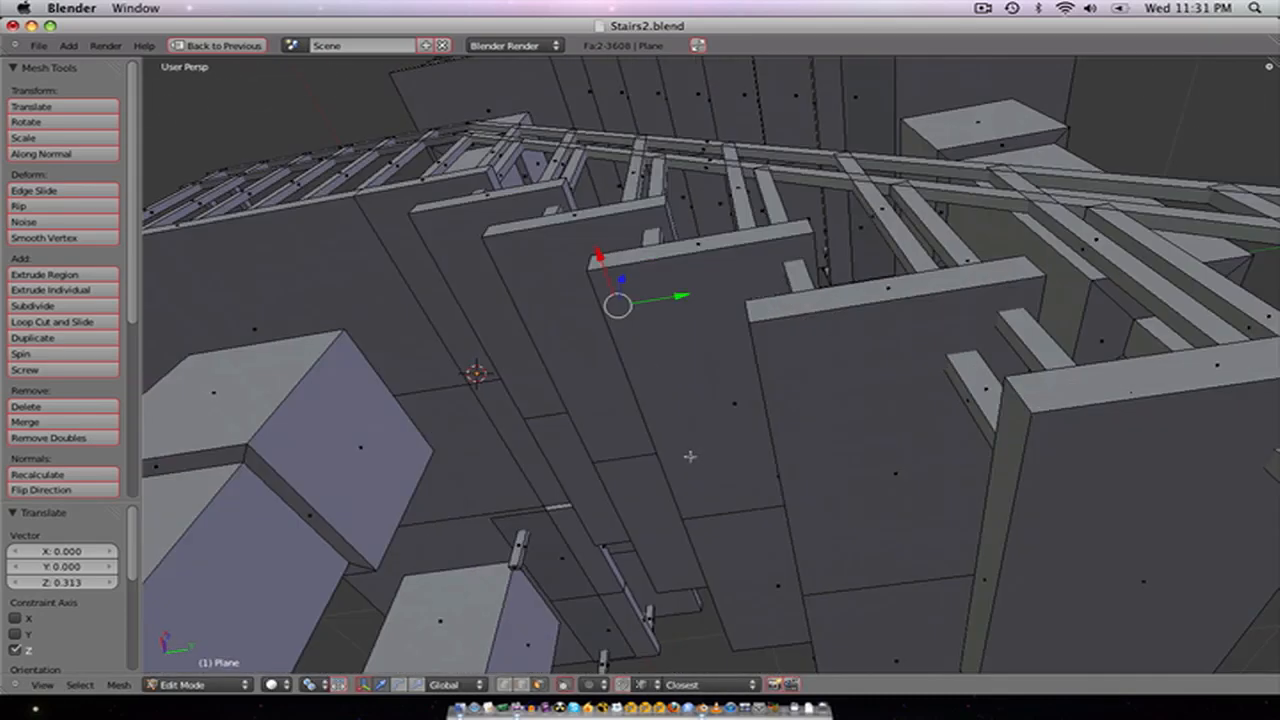
scroll(690, 457, down, 6)
scroll(638, 529, up, 5)
right_click(571, 503)
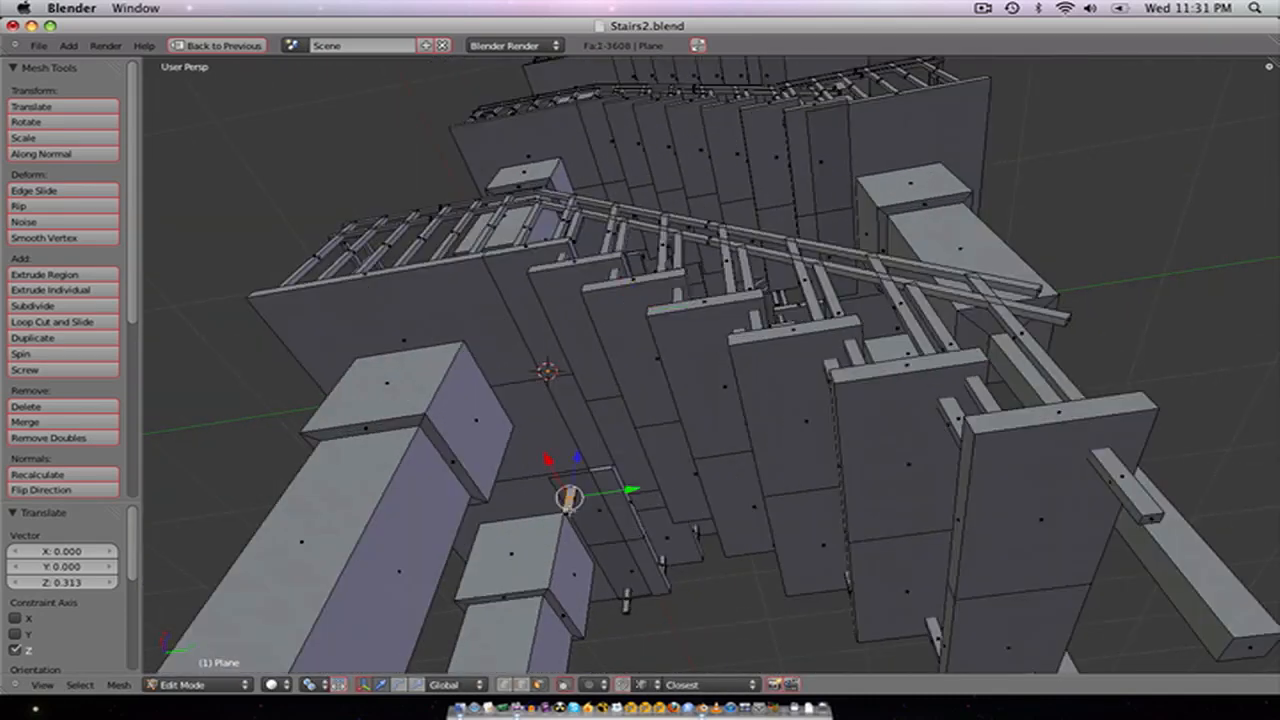
right_click(626, 608)
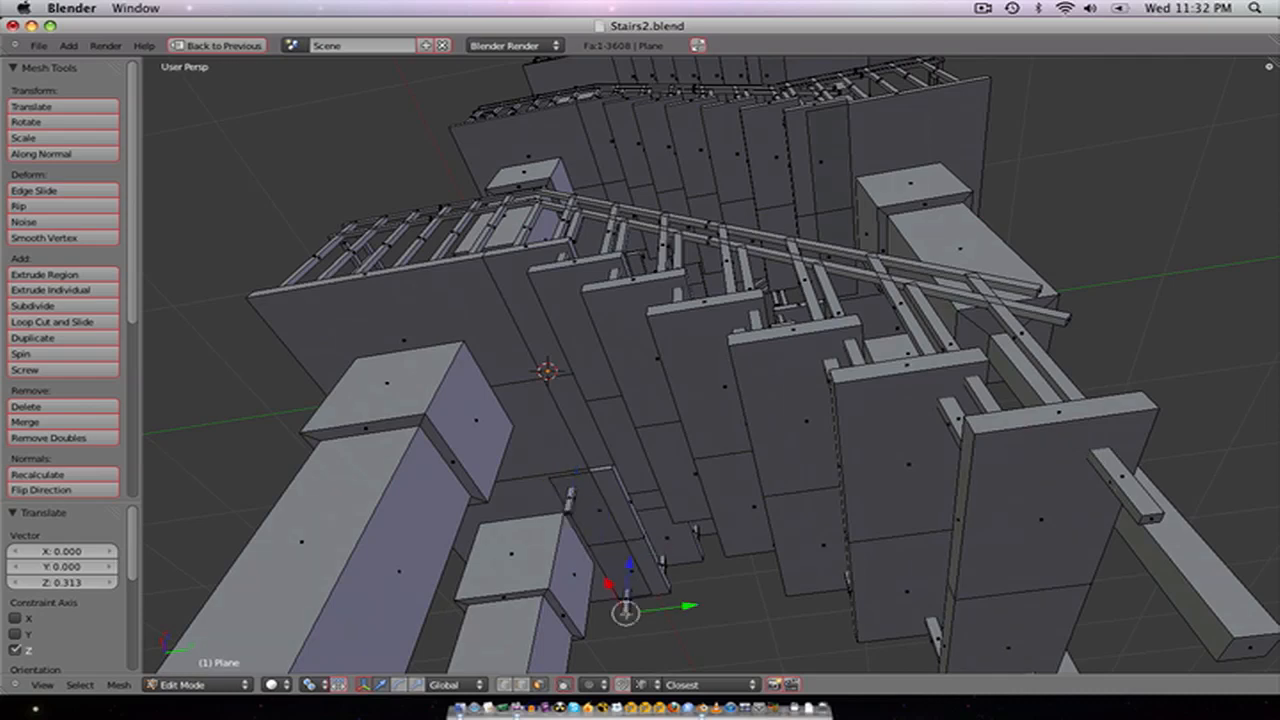
scroll(590, 610, up, 4)
scroll(586, 600, down, 2)
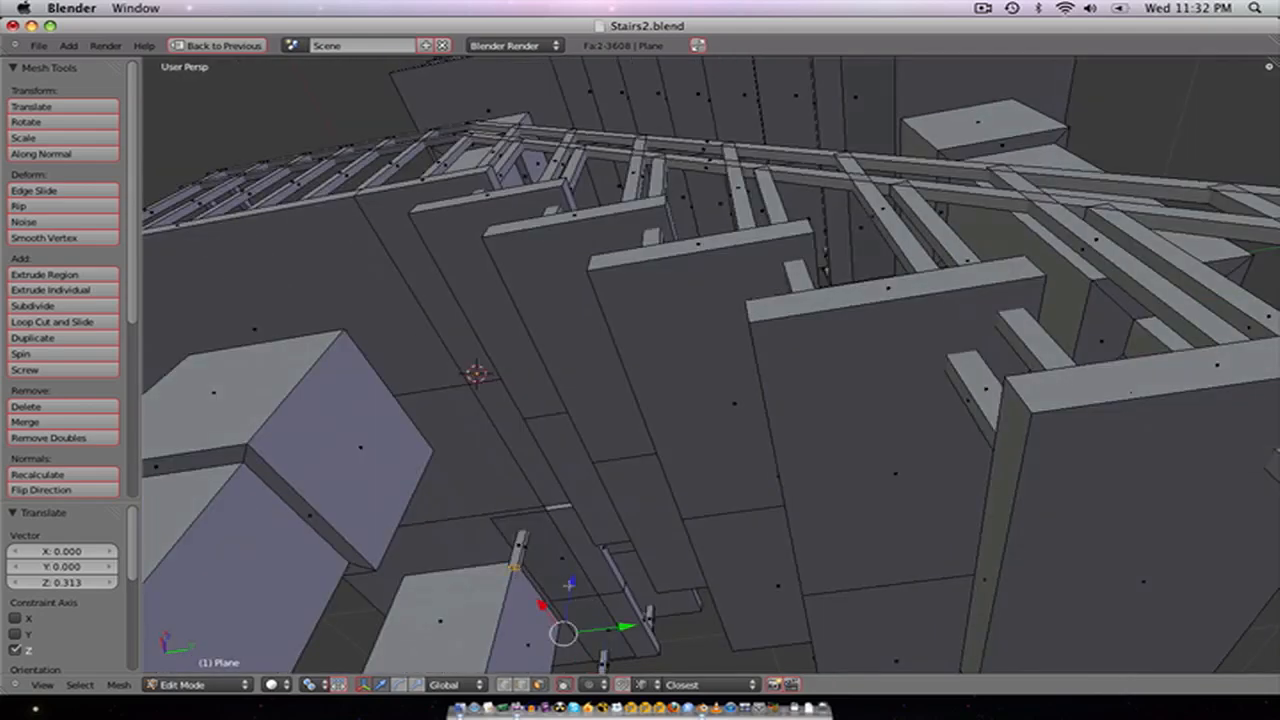
drag(569, 584, 570, 547)
Step: Shorten the two balusters protruding beneath the bottommost stair tread by raising their end faces along Z, and return to Object Mode
scroll(590, 550, down, 5)
middle_drag(694, 552, 562, 560)
scroll(587, 545, up, 3)
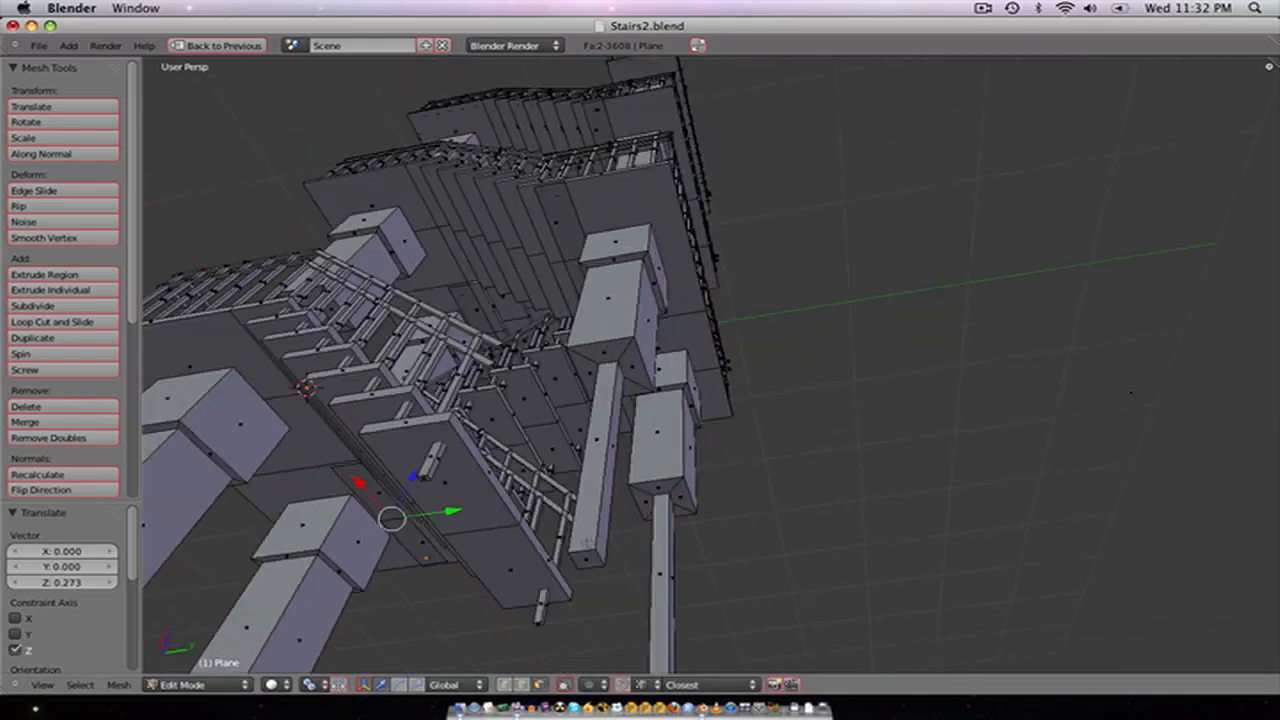
right_click(537, 612)
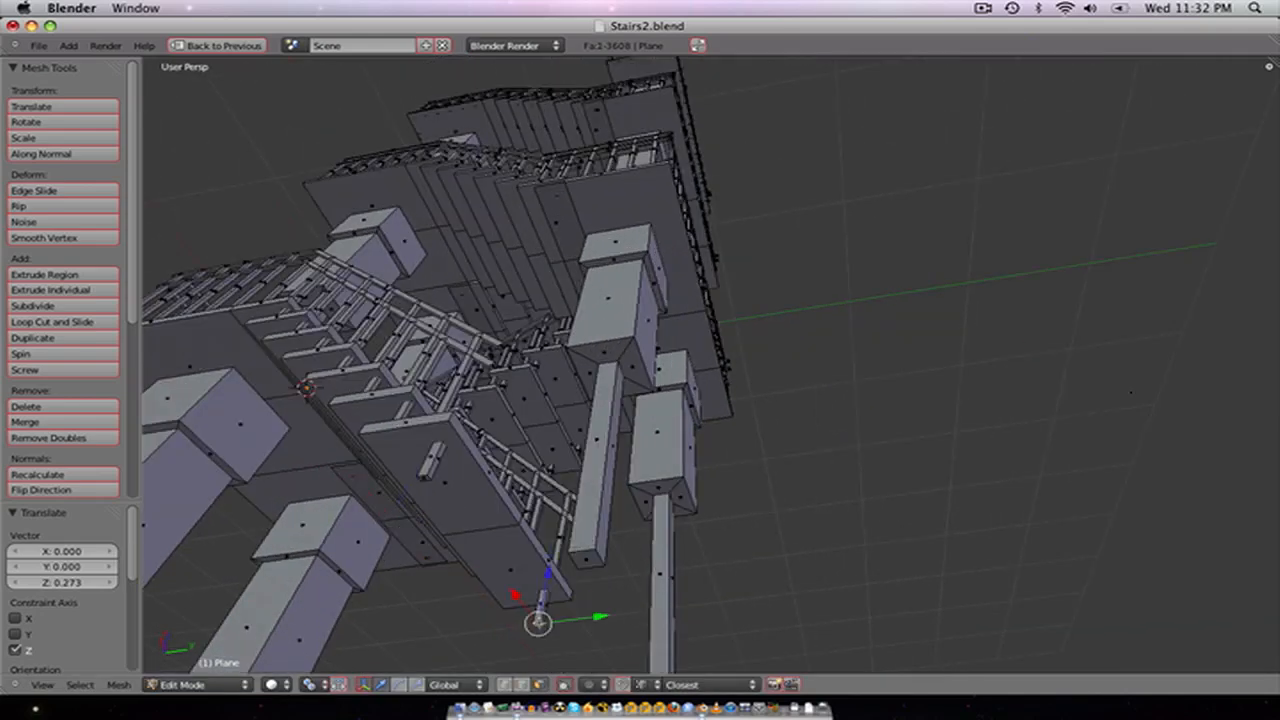
shift+right_click(430, 465)
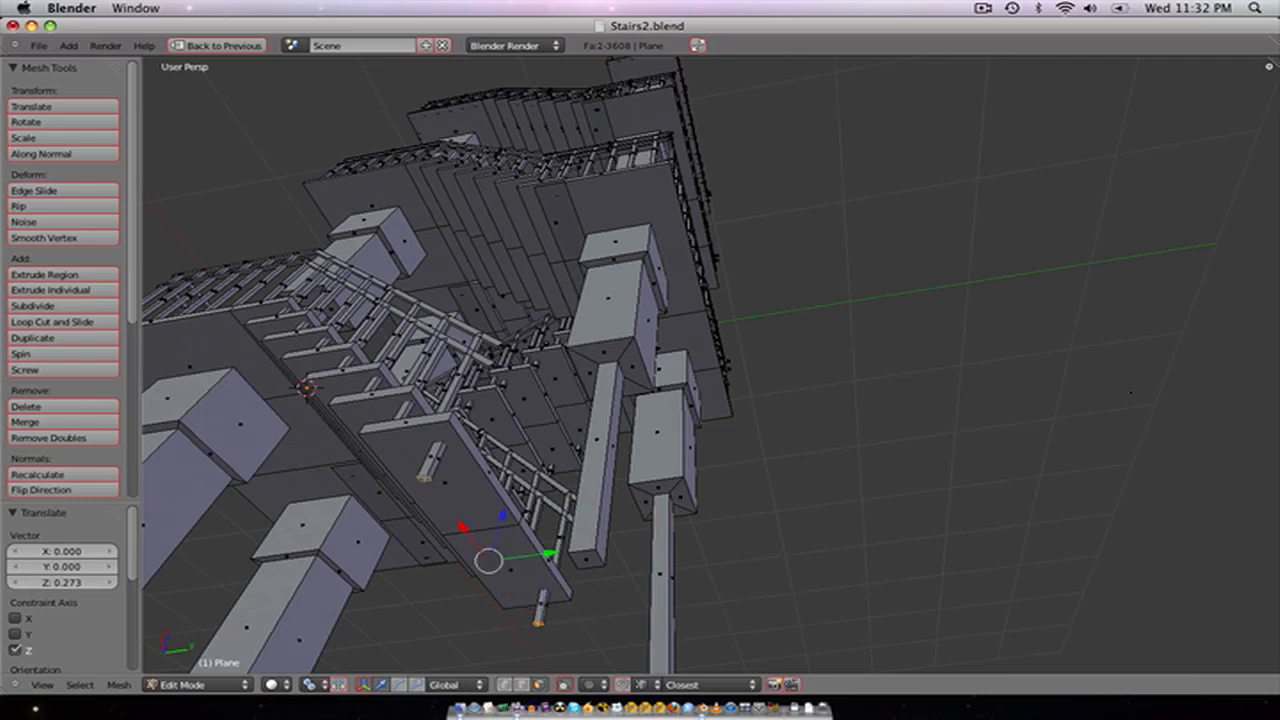
drag(509, 527, 501, 524)
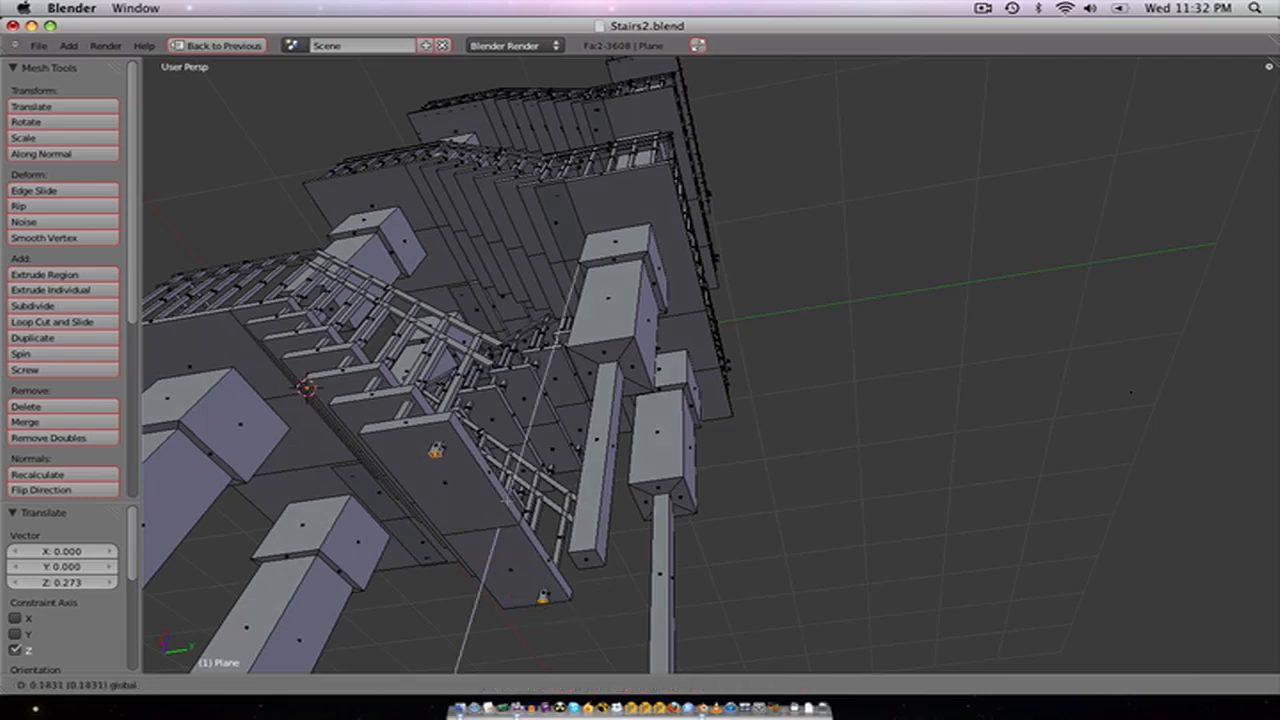
key(Tab)
Step: Examine the whole stair tower from several angles and distances, comparing orthographic and perspective views
scroll(511, 406, down, 5)
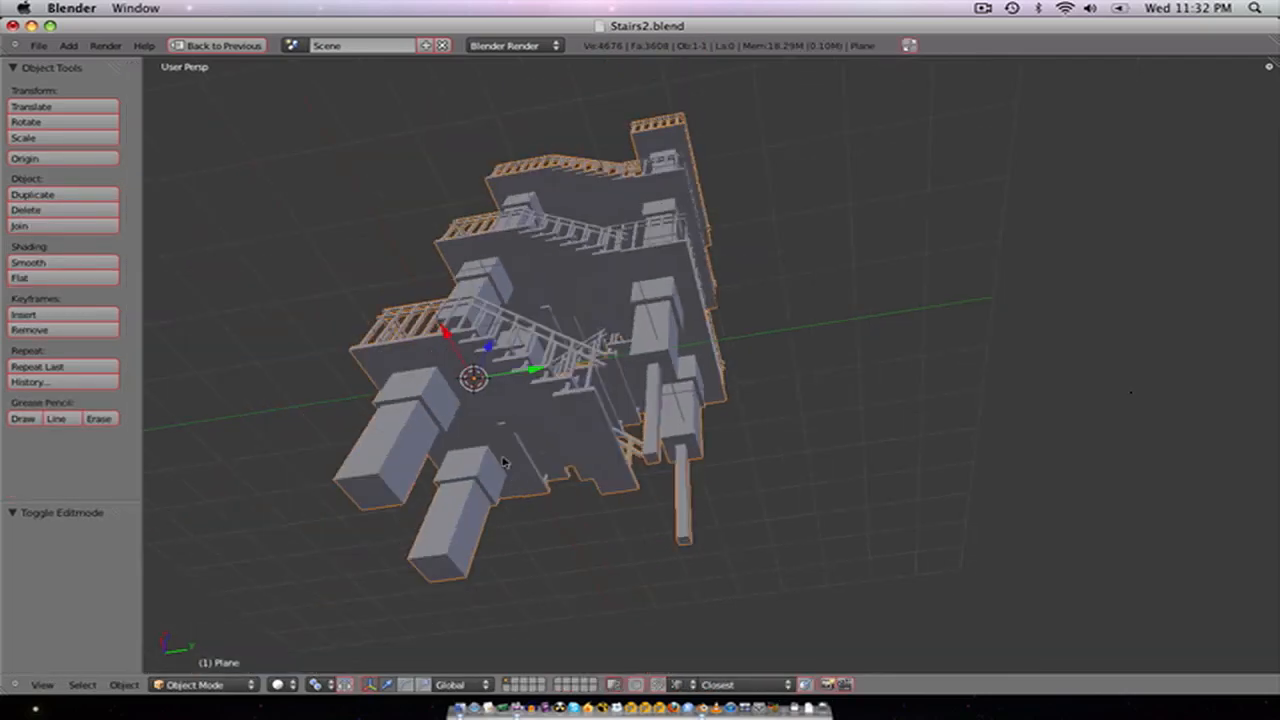
scroll(512, 406, down, 7)
middle_drag(583, 362, 592, 383)
key(KP_5)
scroll(592, 383, up, 5)
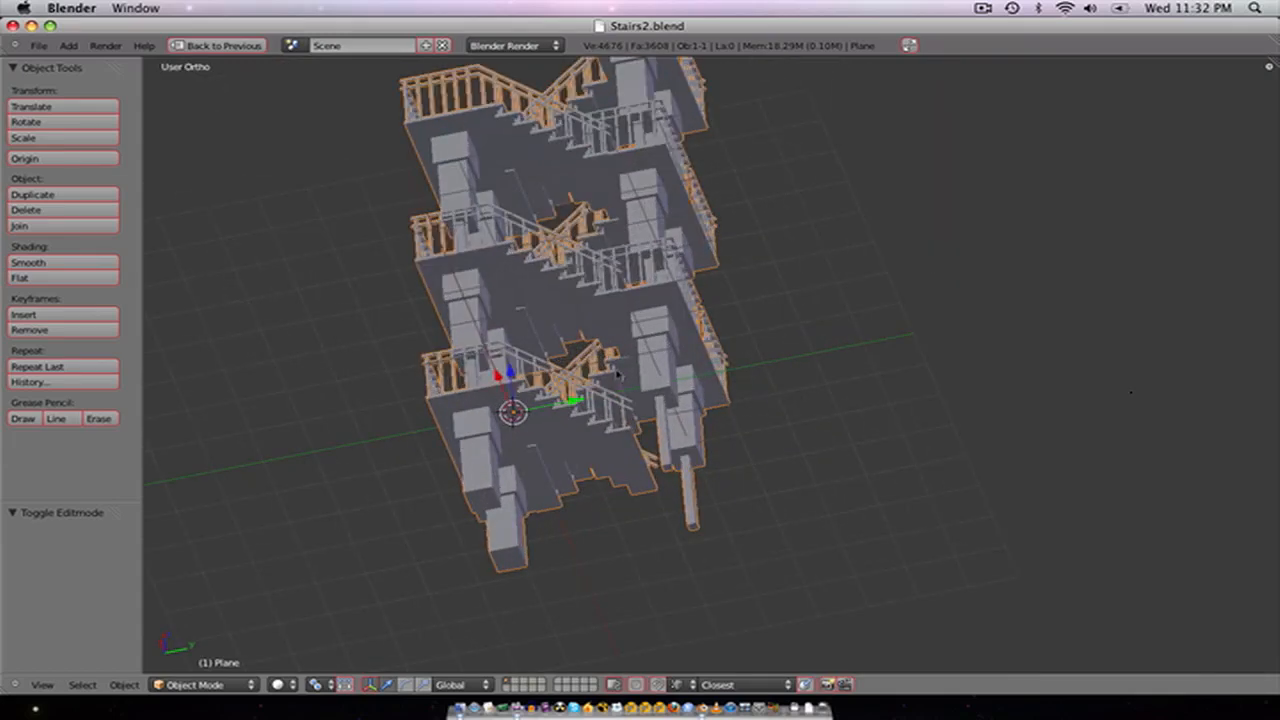
key(KP_5)
scroll(618, 370, up, 2)
middle_drag(560, 333, 666, 379)
scroll(631, 357, down, 3)
scroll(643, 386, up, 4)
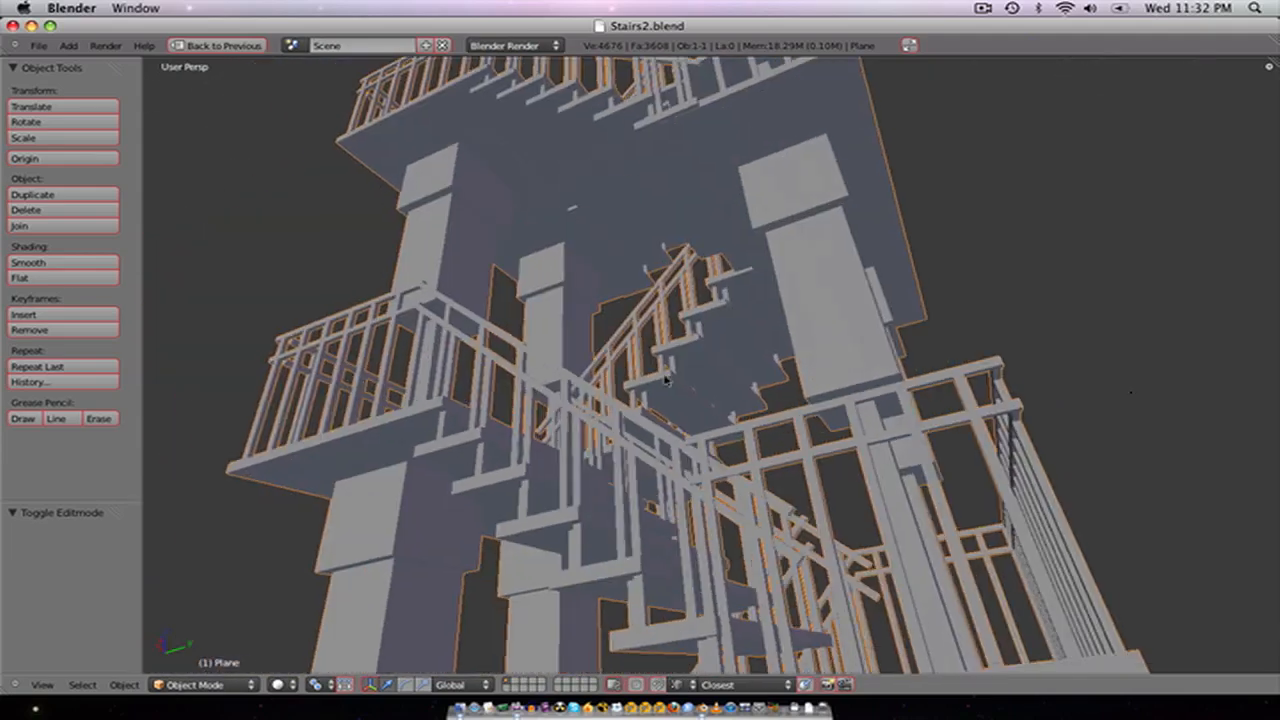
scroll(666, 379, up, 3)
scroll(603, 308, down, 6)
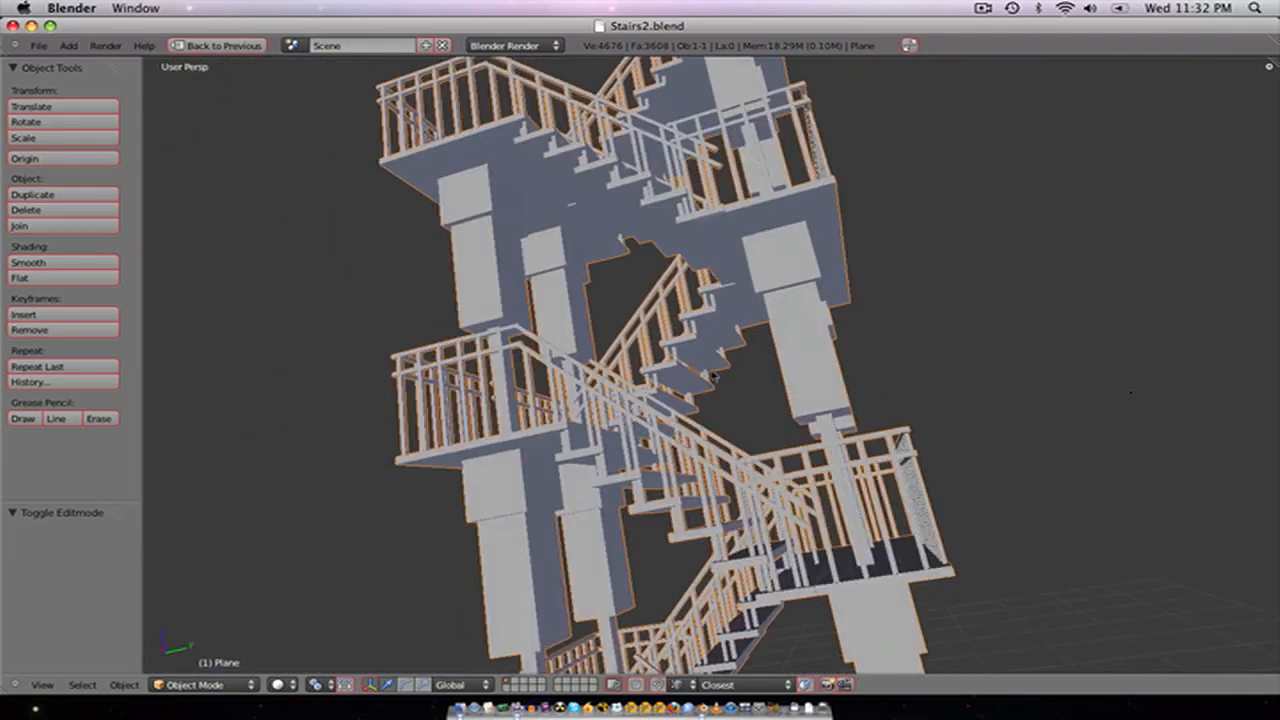
middle_drag(603, 308, 689, 300)
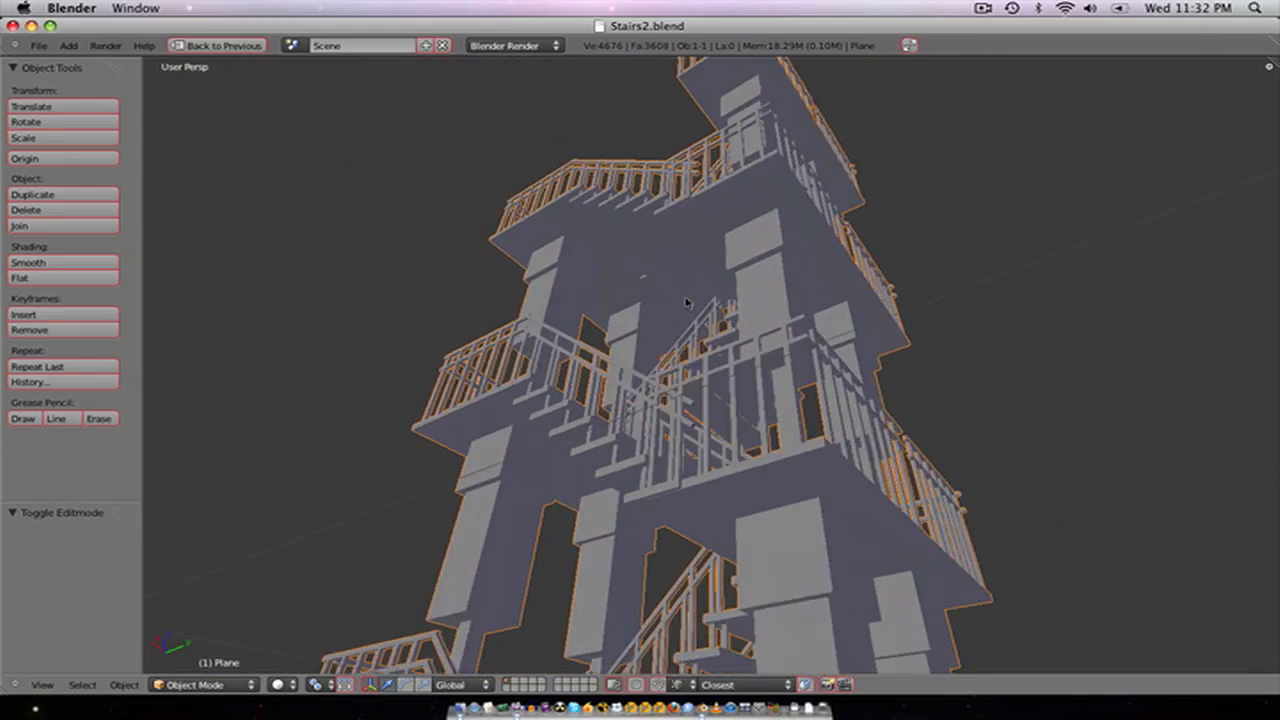
scroll(689, 296, down, 3)
scroll(689, 300, up, 2)
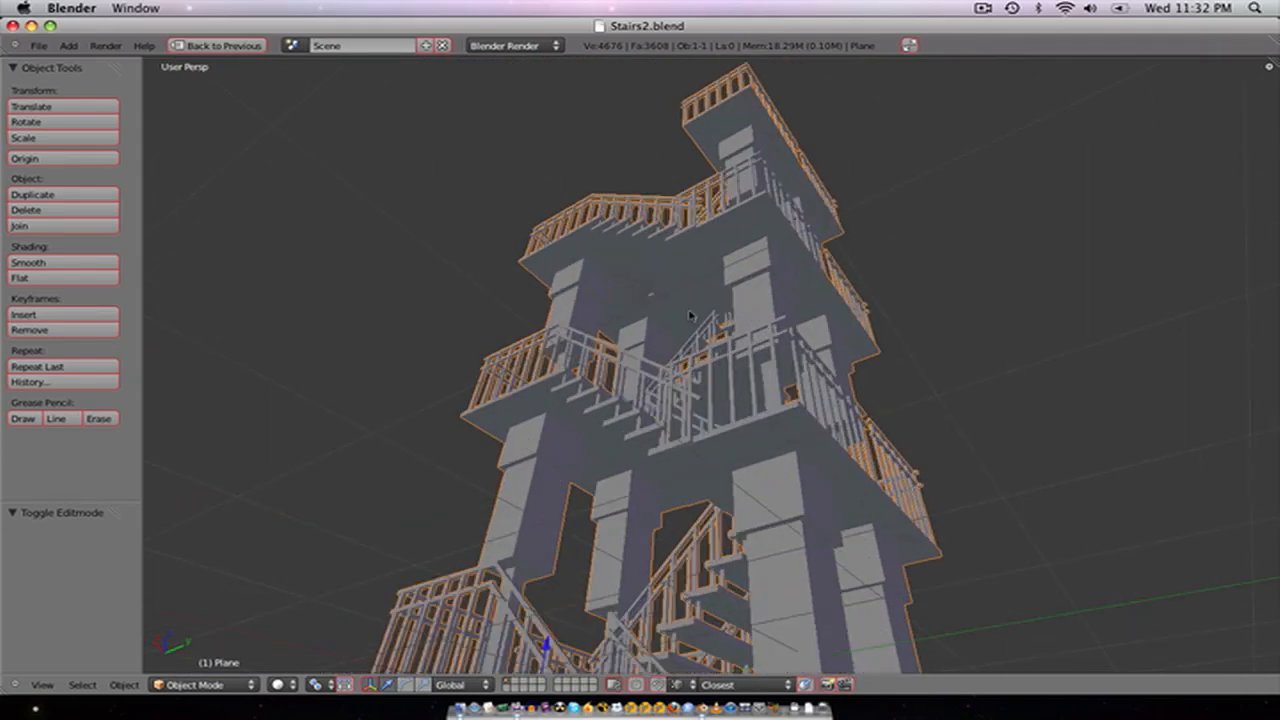
Step: Add a camera and align it to a low-angle view looking up at the stair tower
key(shift+a)
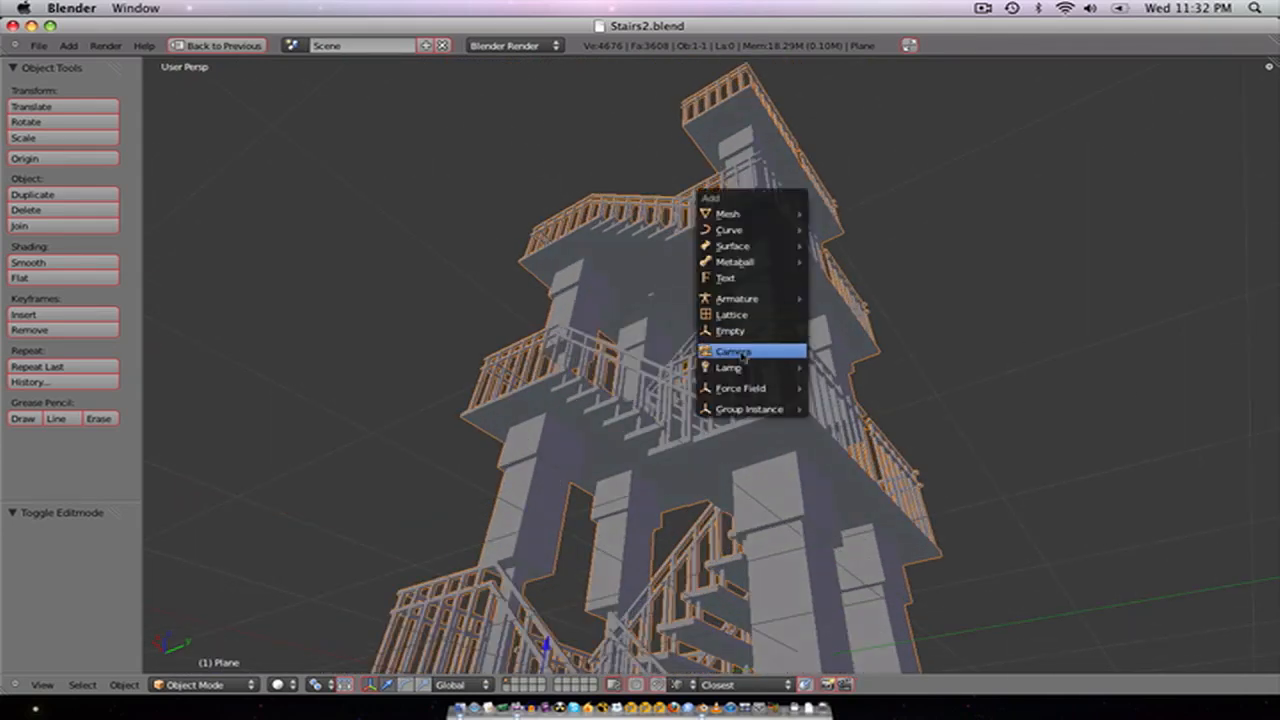
click(735, 352)
scroll(735, 350, down, 2)
scroll(730, 346, up, 3)
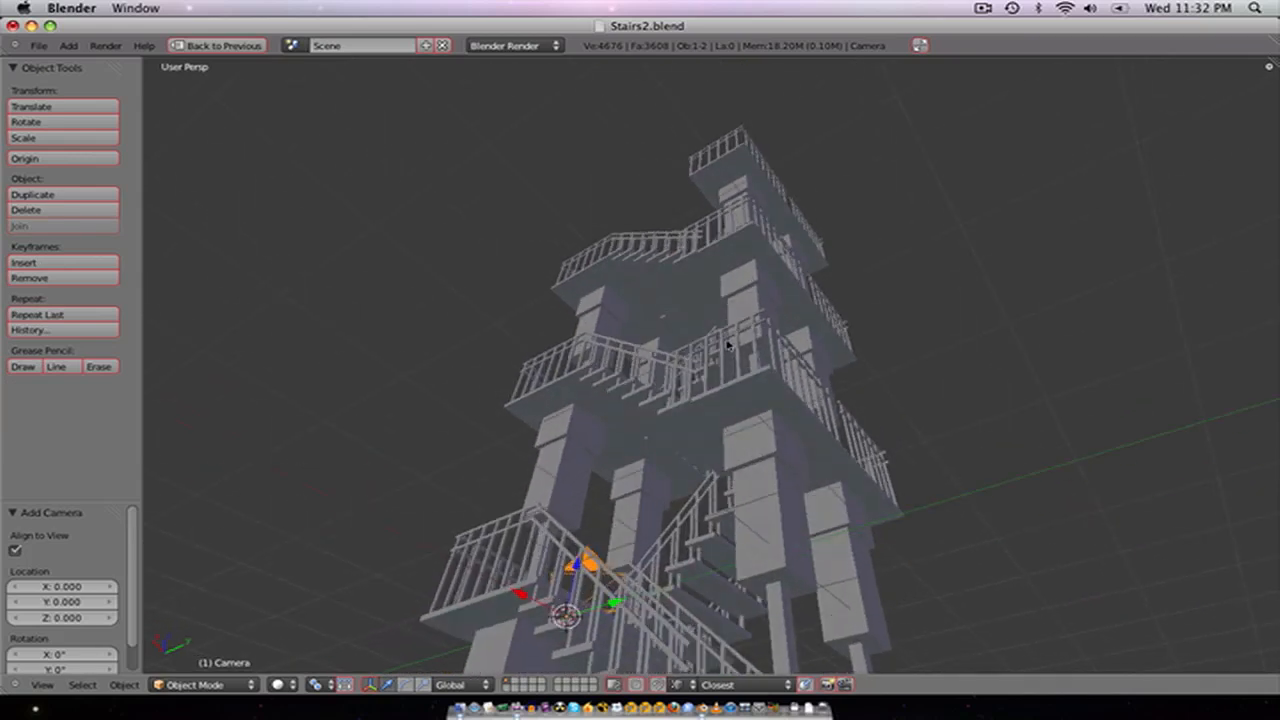
scroll(727, 343, up, 2)
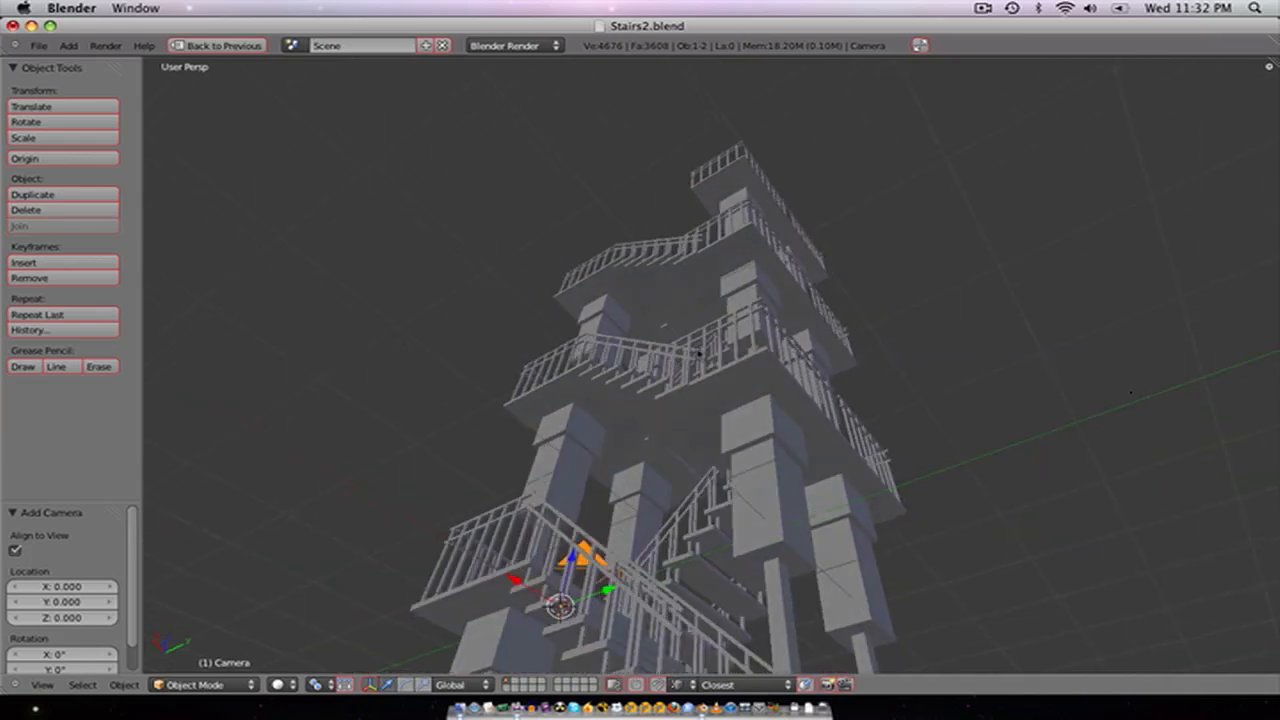
key(ctrl+alt+KP_0)
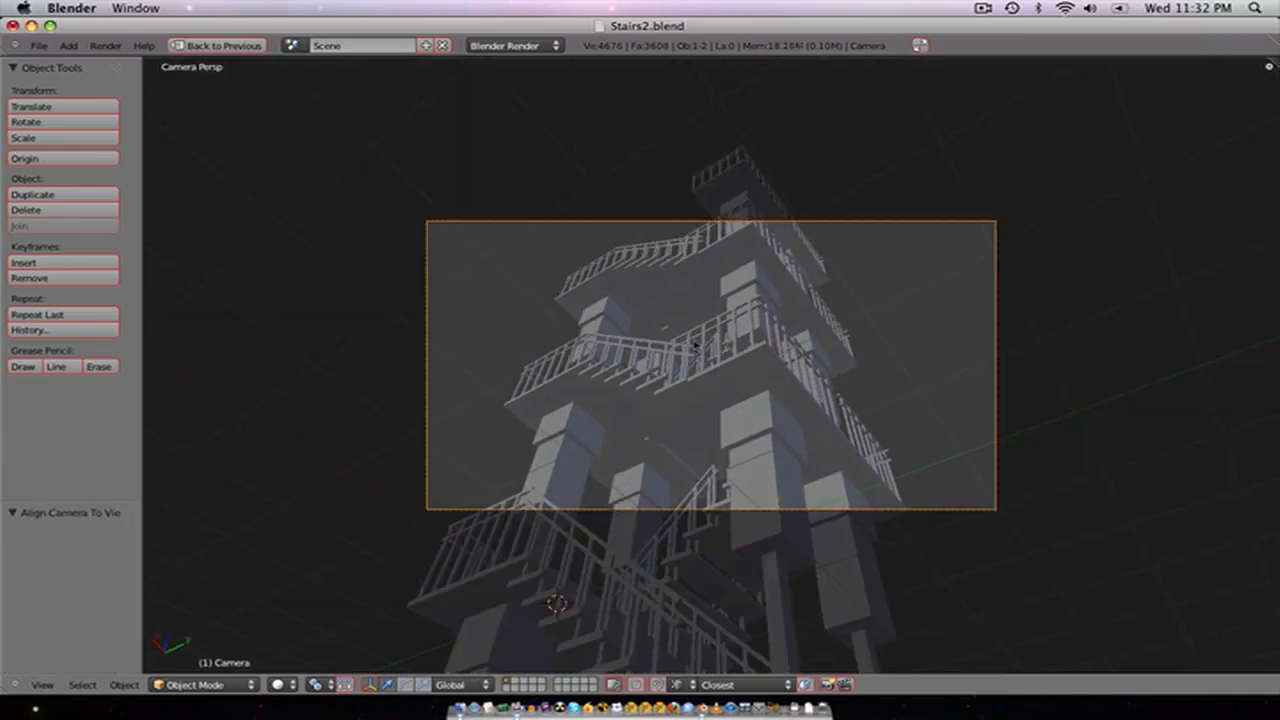
Step: Pull the camera back from the tower along its local Z axis and shift it about 1.077 along global X
key(g)
key(z)
key(z)
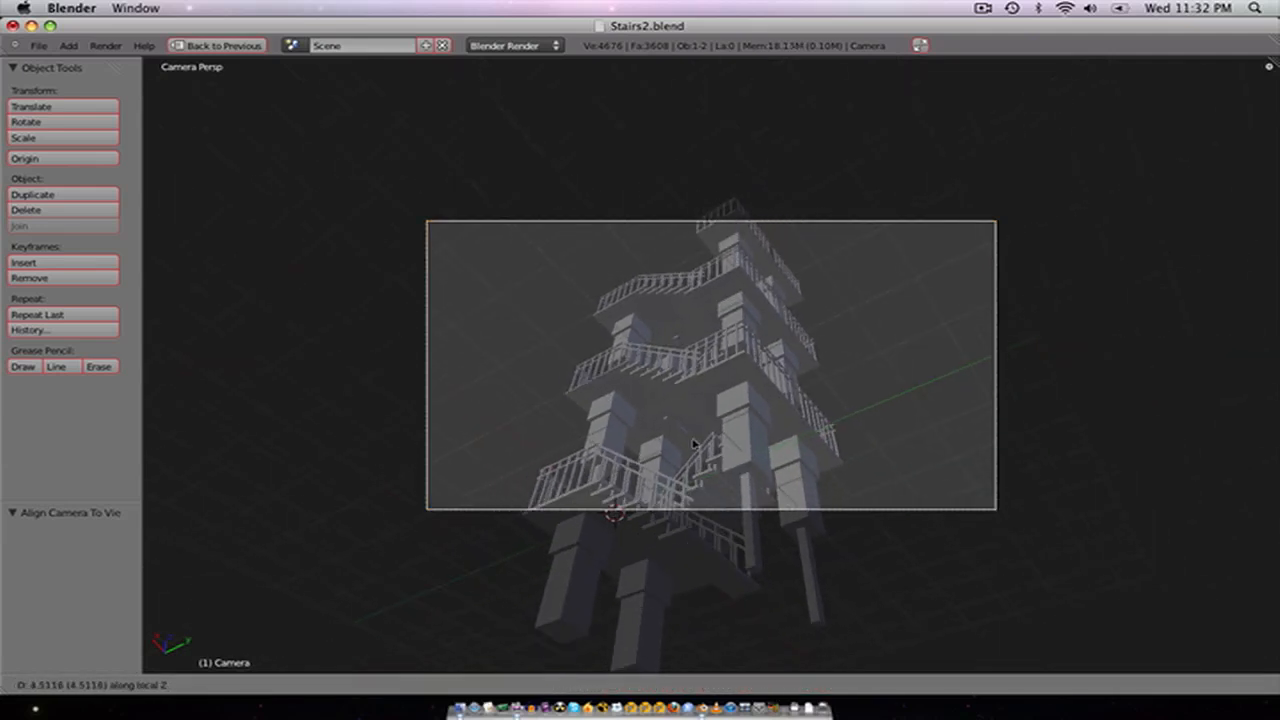
click(694, 440)
key(g)
key(x)
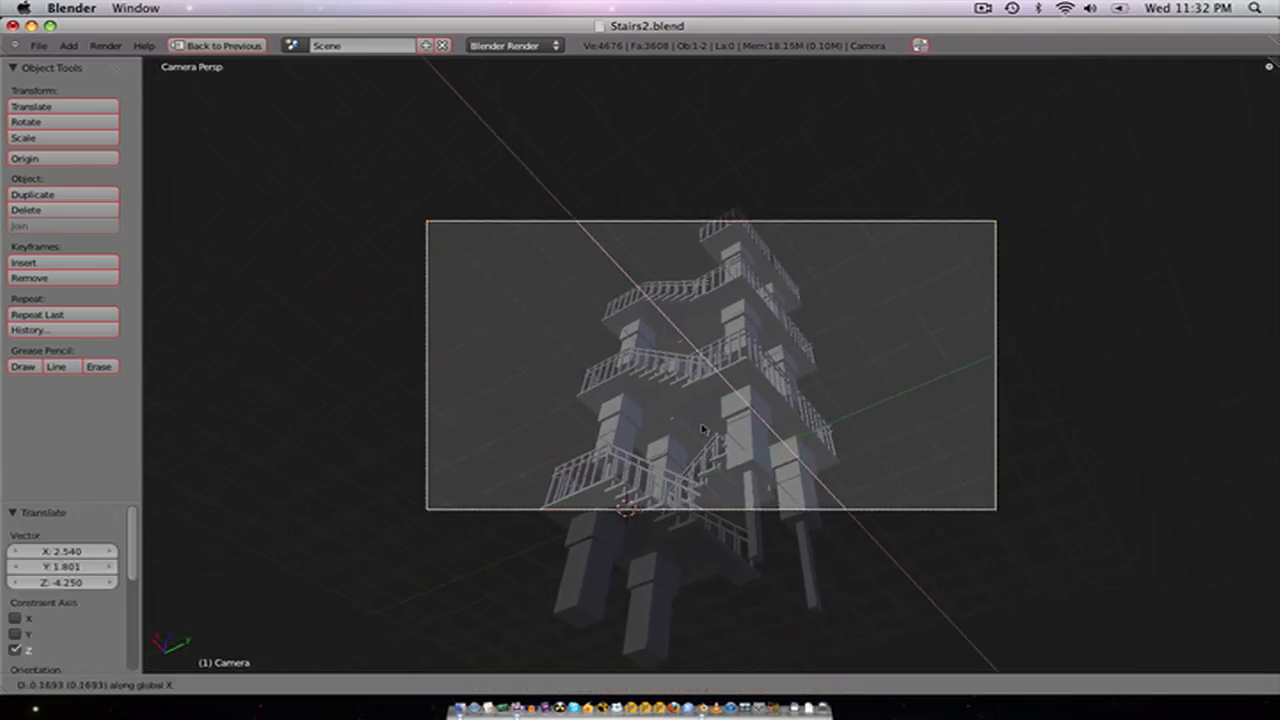
click(692, 405)
Step: Reframe the tower by trackball-rotating the camera about -4.6° and -2.3°, with a shift of about 1.044 along global X in between
key(r)
key(r)
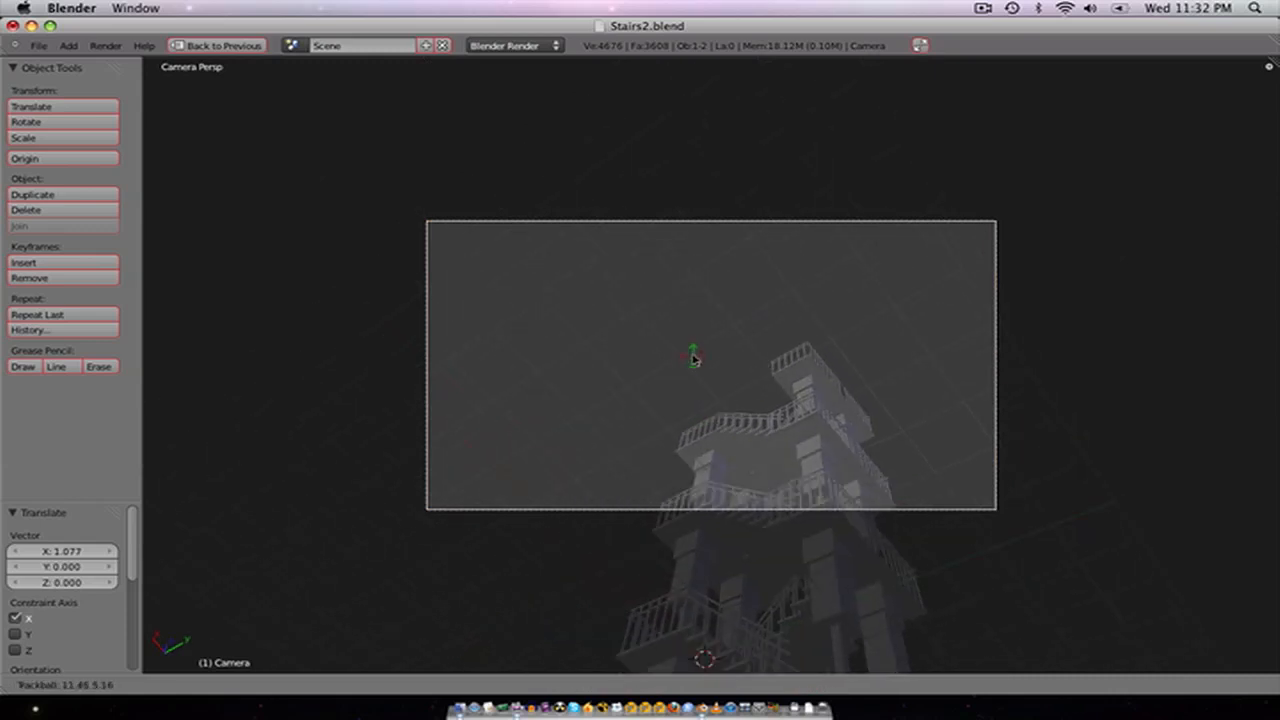
click(688, 338)
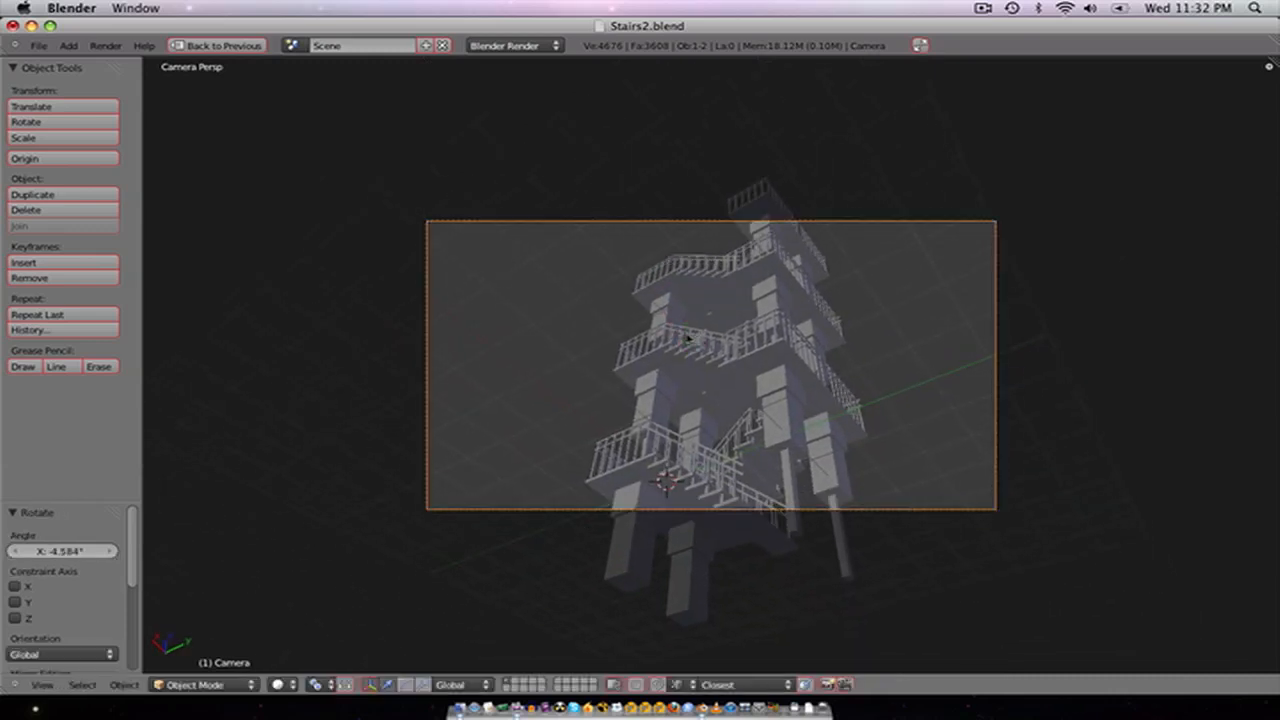
key(g)
key(x)
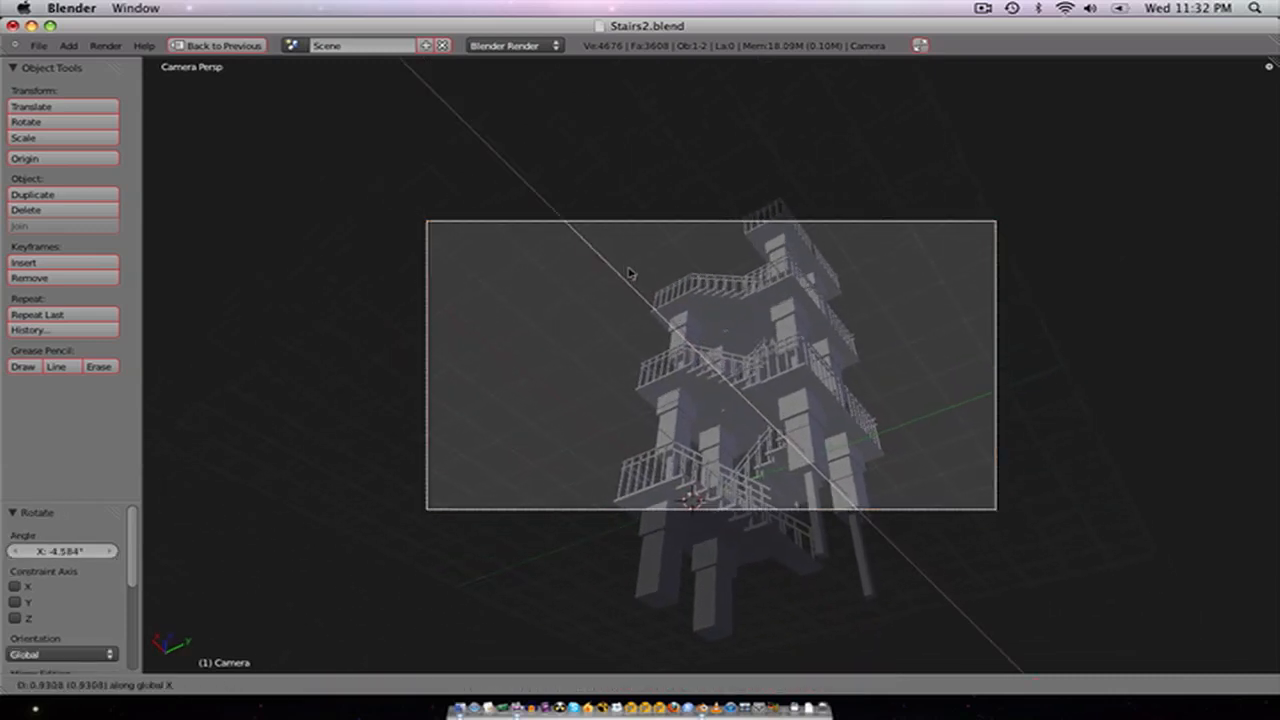
click(624, 266)
key(r)
key(r)
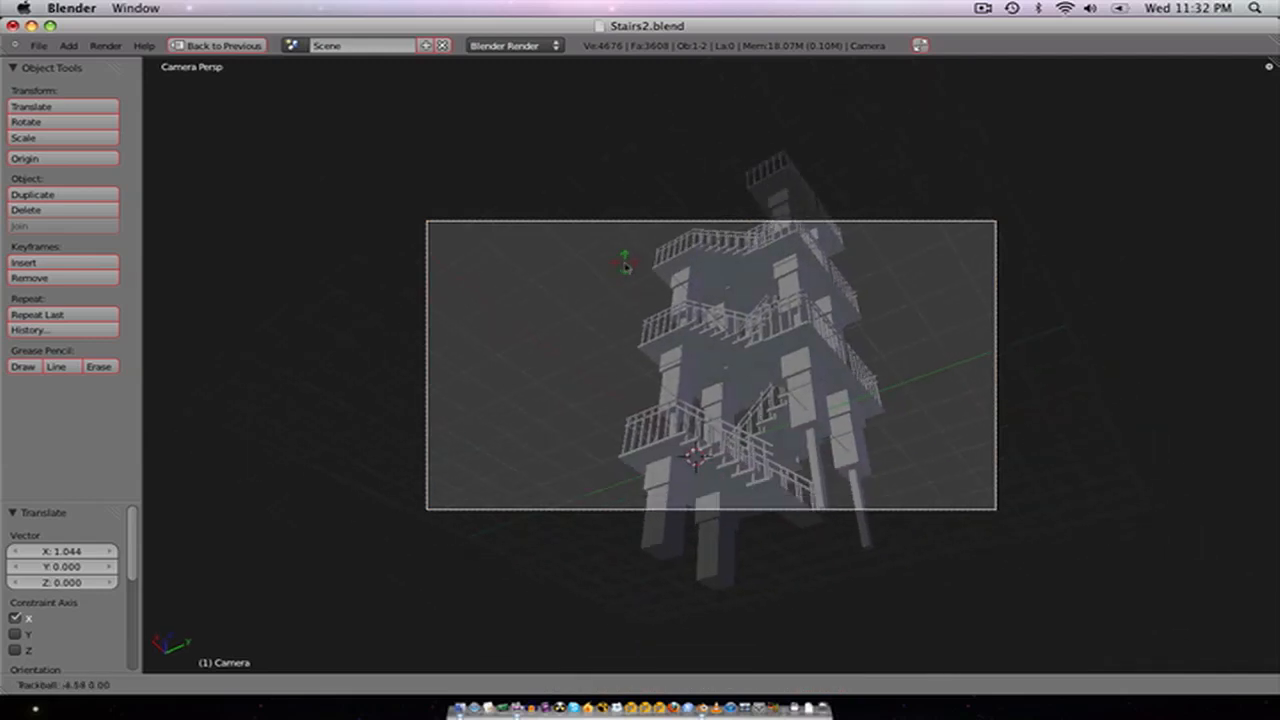
click(627, 269)
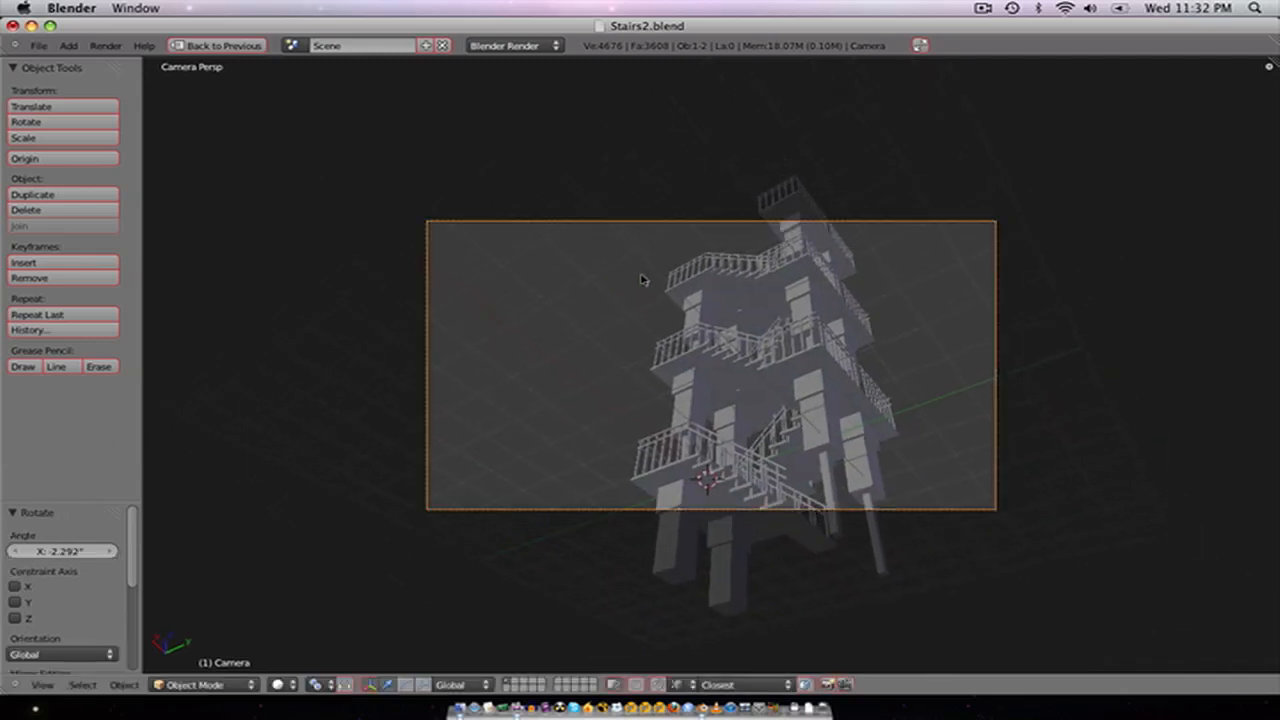
Step: Move the camera farther back along its local Z axis and trackball-rotate it about 1.7° to fit more of the tower
key(g)
key(z)
key(z)
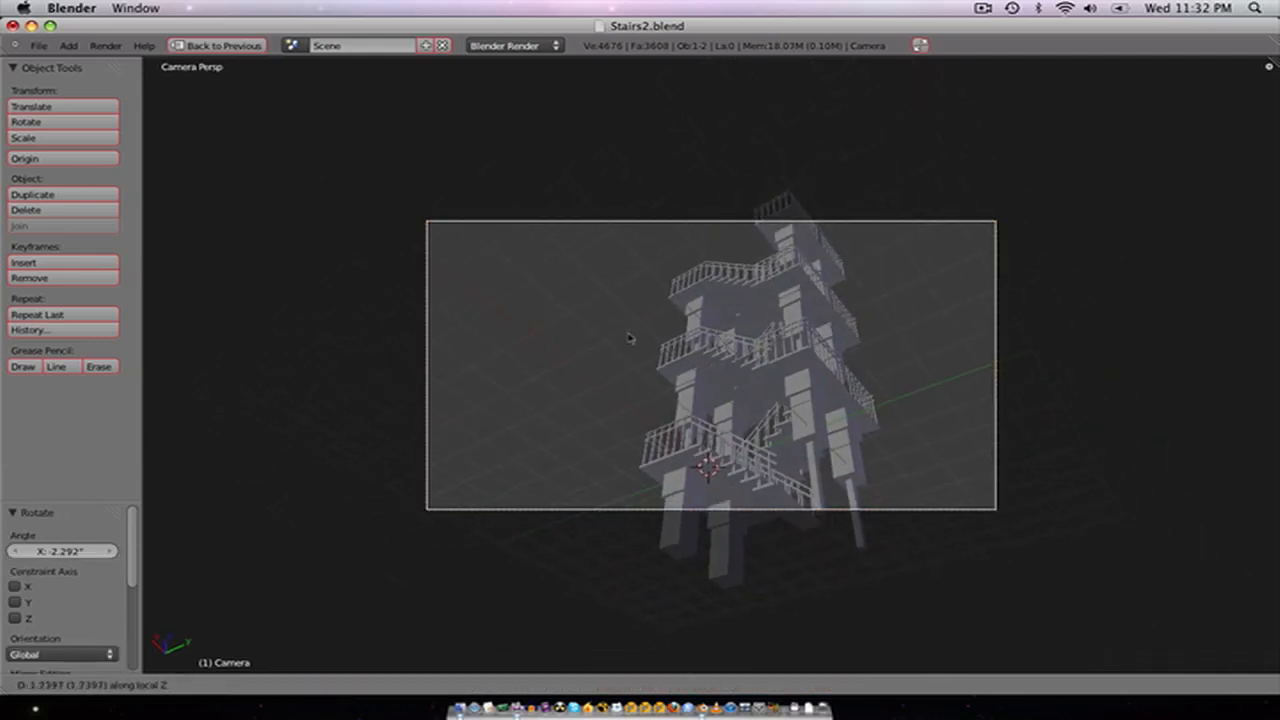
click(629, 338)
key(r)
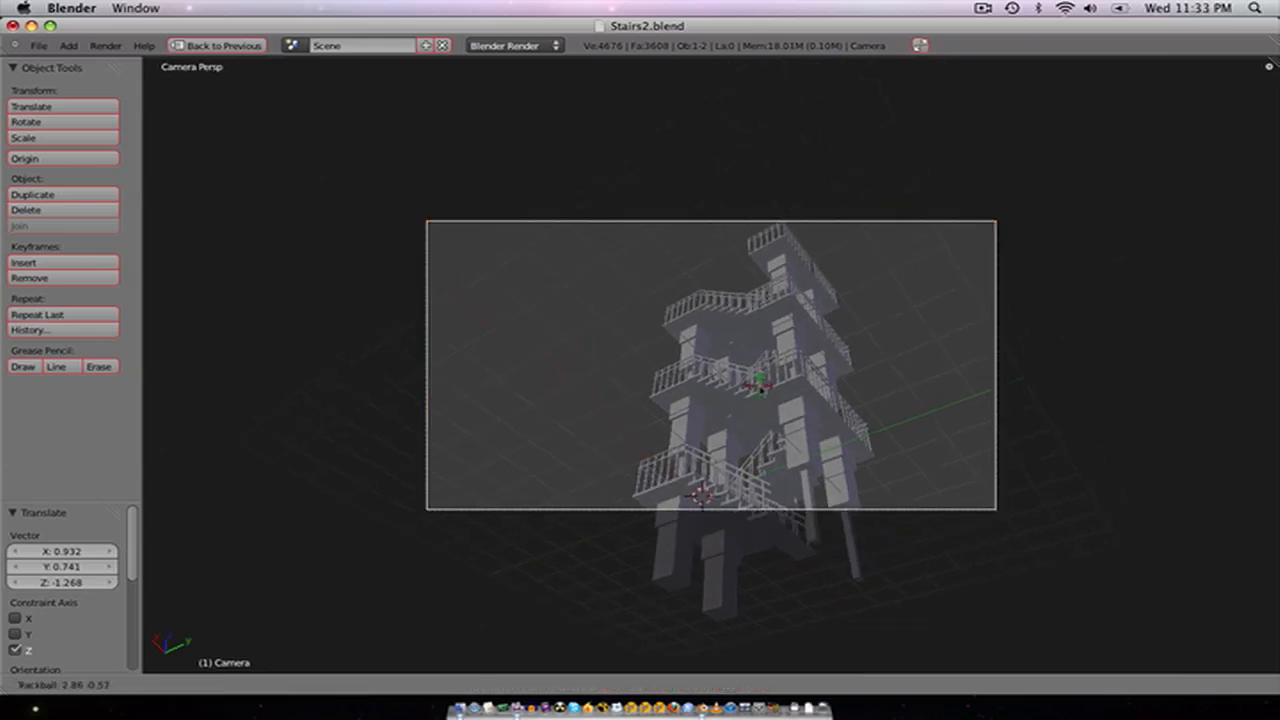
click(763, 388)
scroll(763, 388, up, 3)
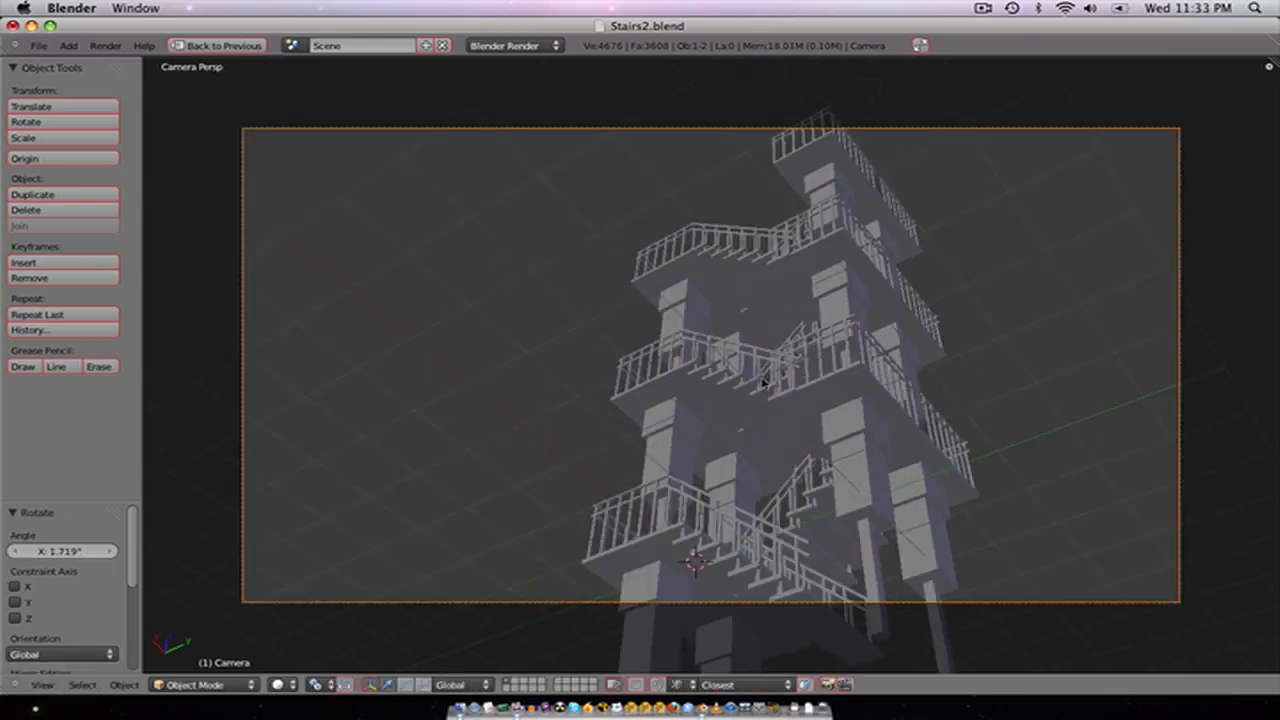
Step: Add an empty near the tower's base and move it about 3.528 along X, clear of the stairs
key(KP_1)
key(KP_3)
key(KP_0)
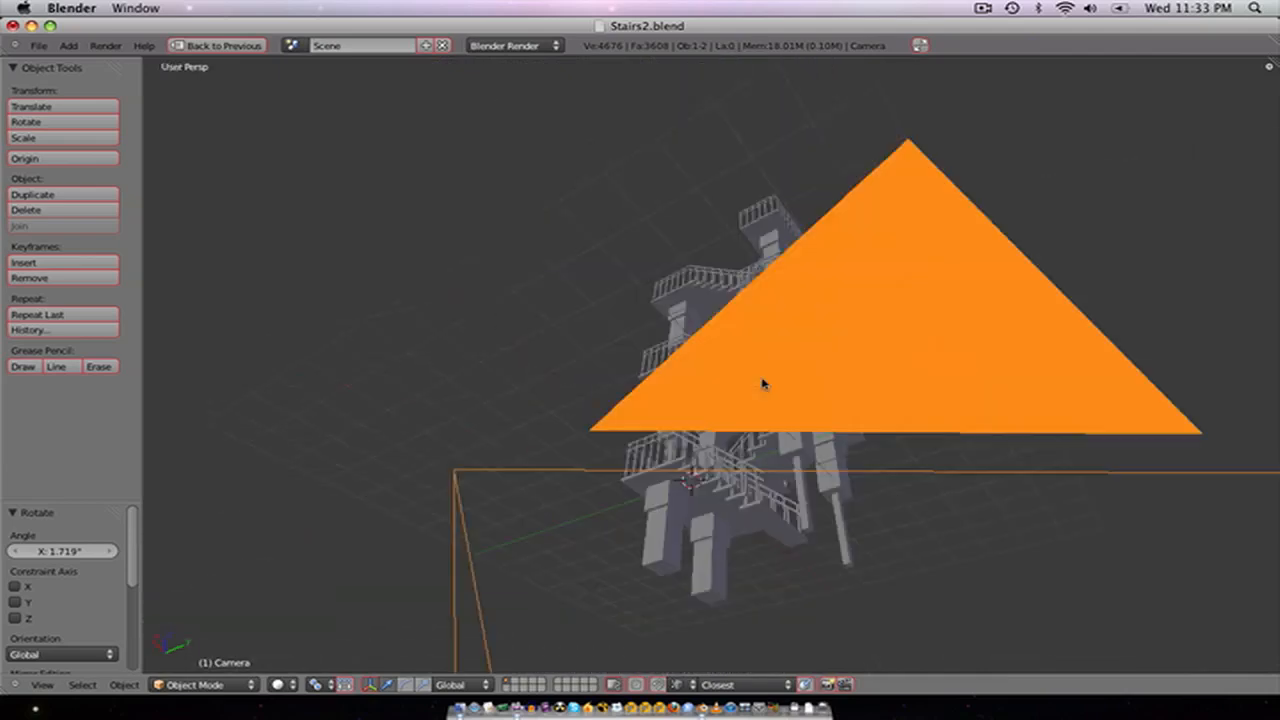
key(KP_3)
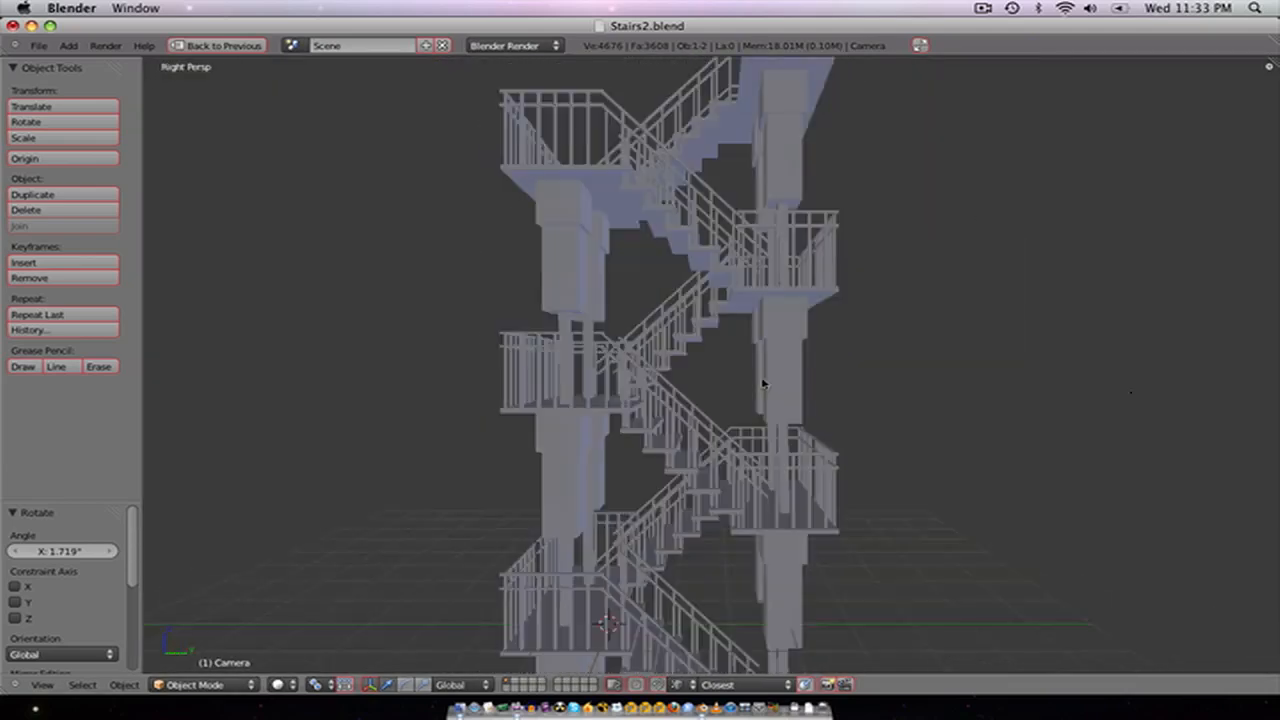
scroll(763, 383, down, 6)
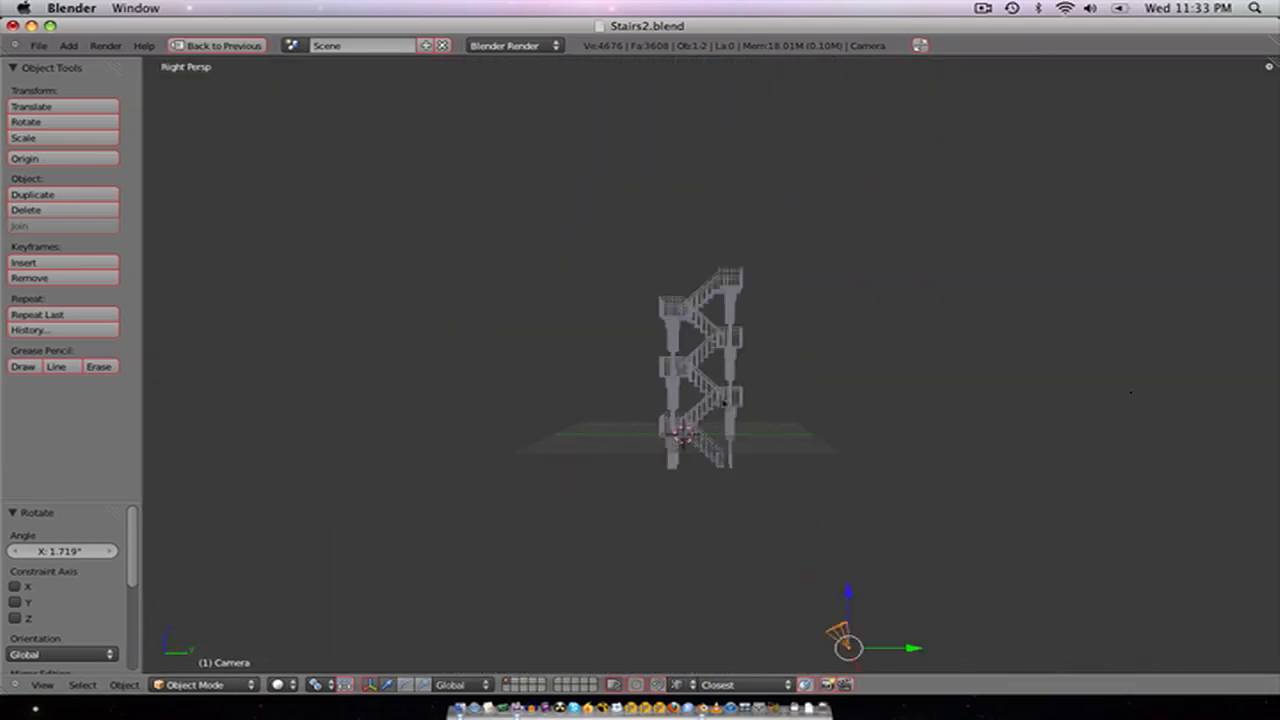
key(ctrl+KP_1)
scroll(723, 403, up, 3)
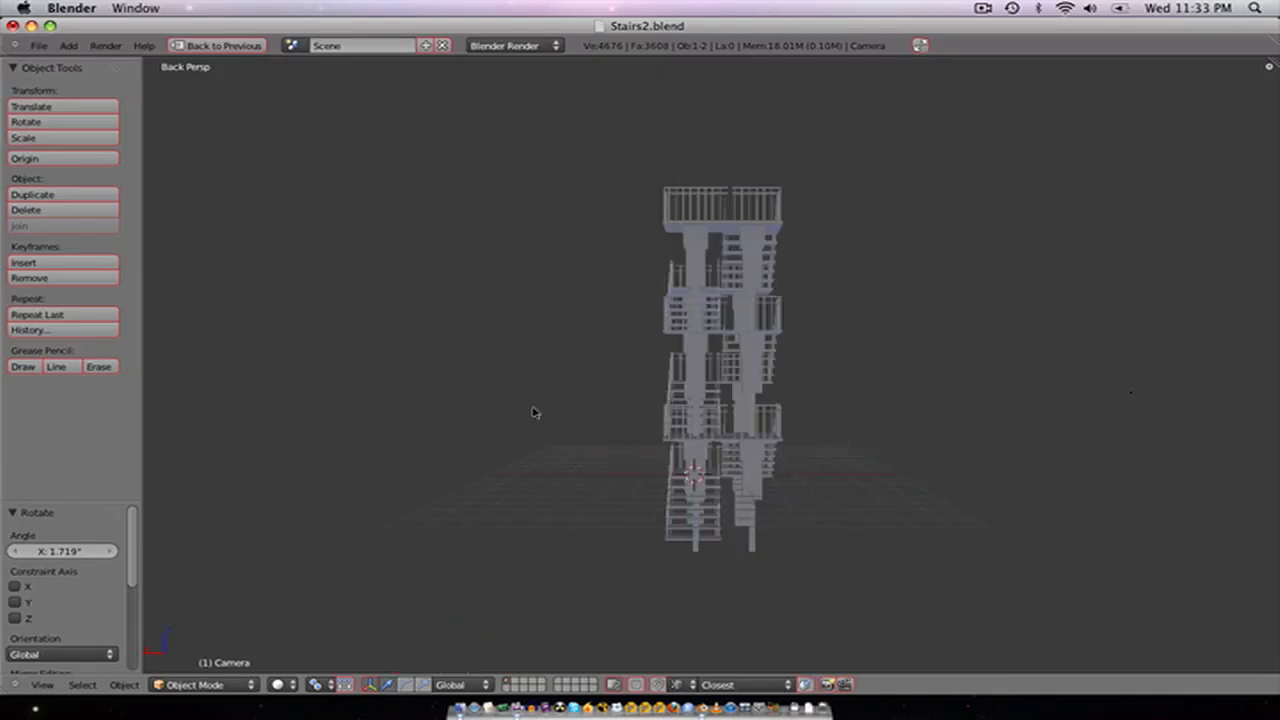
key(shift+a)
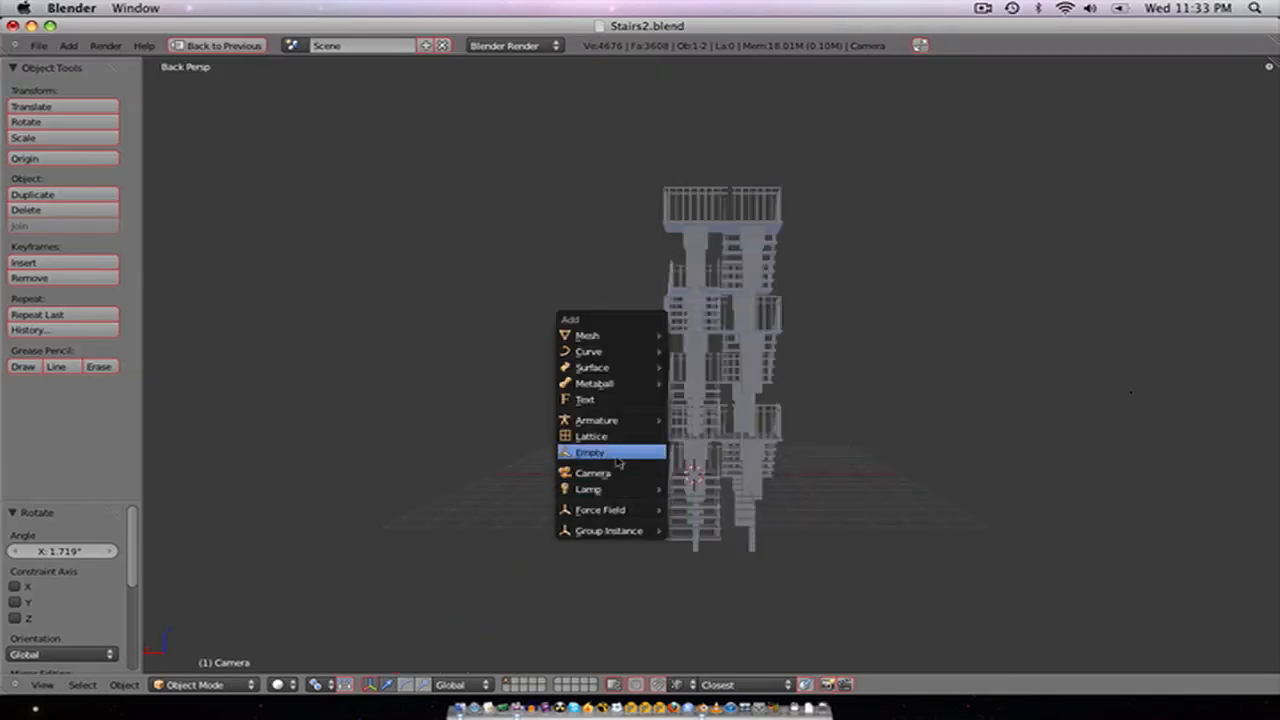
click(620, 450)
drag(663, 473, 575, 475)
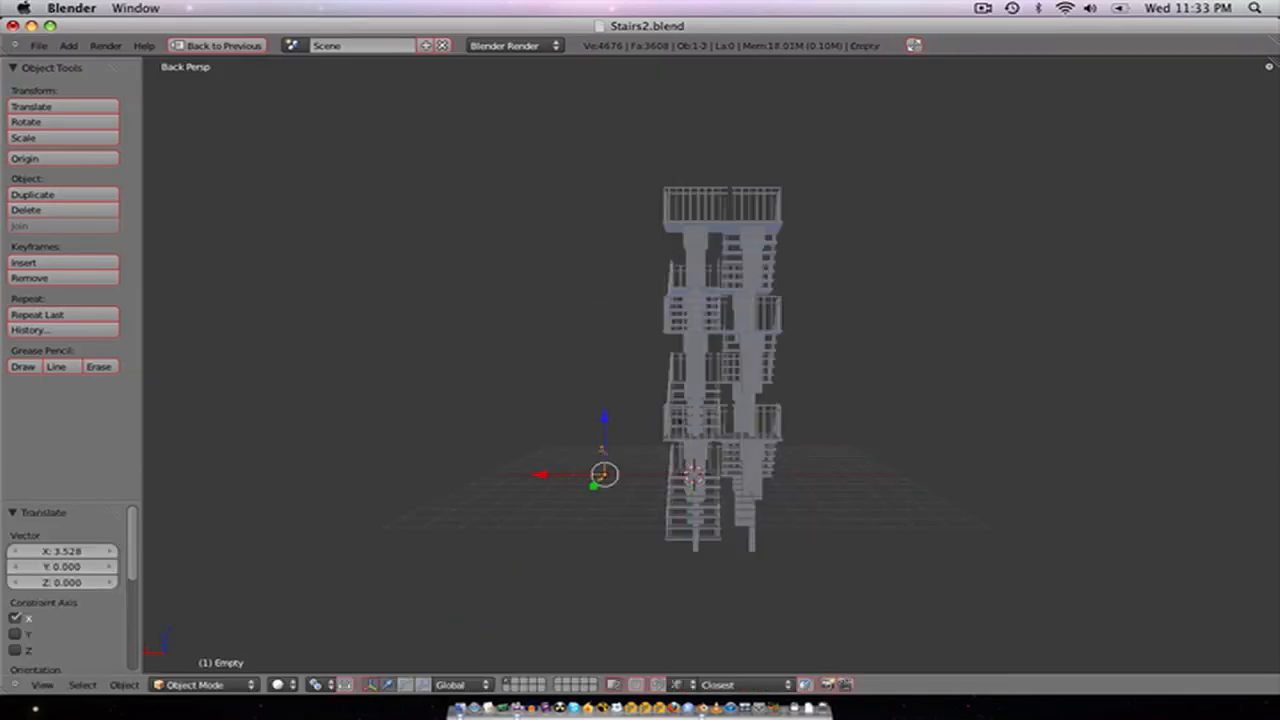
Step: Add an area lamp beside the tower, opposite the empty, and aim it at the empty with a Track To constraint
key(shift+a)
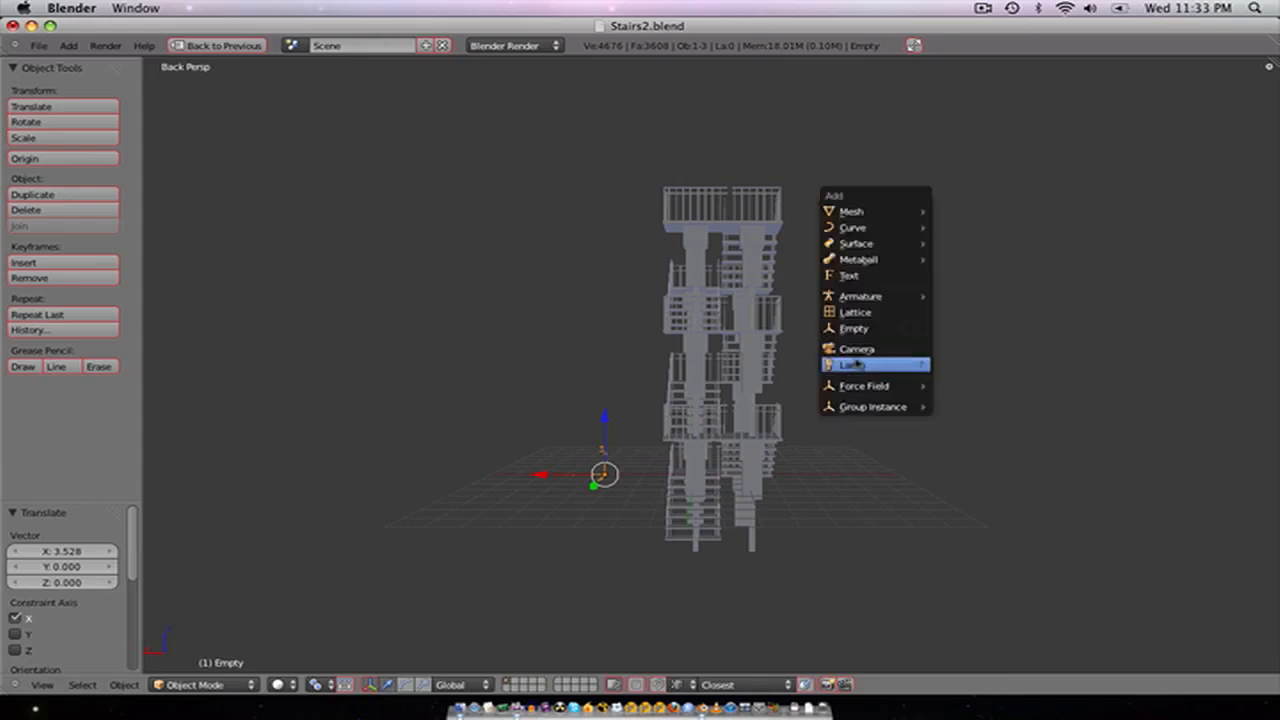
mouse_move(875, 365)
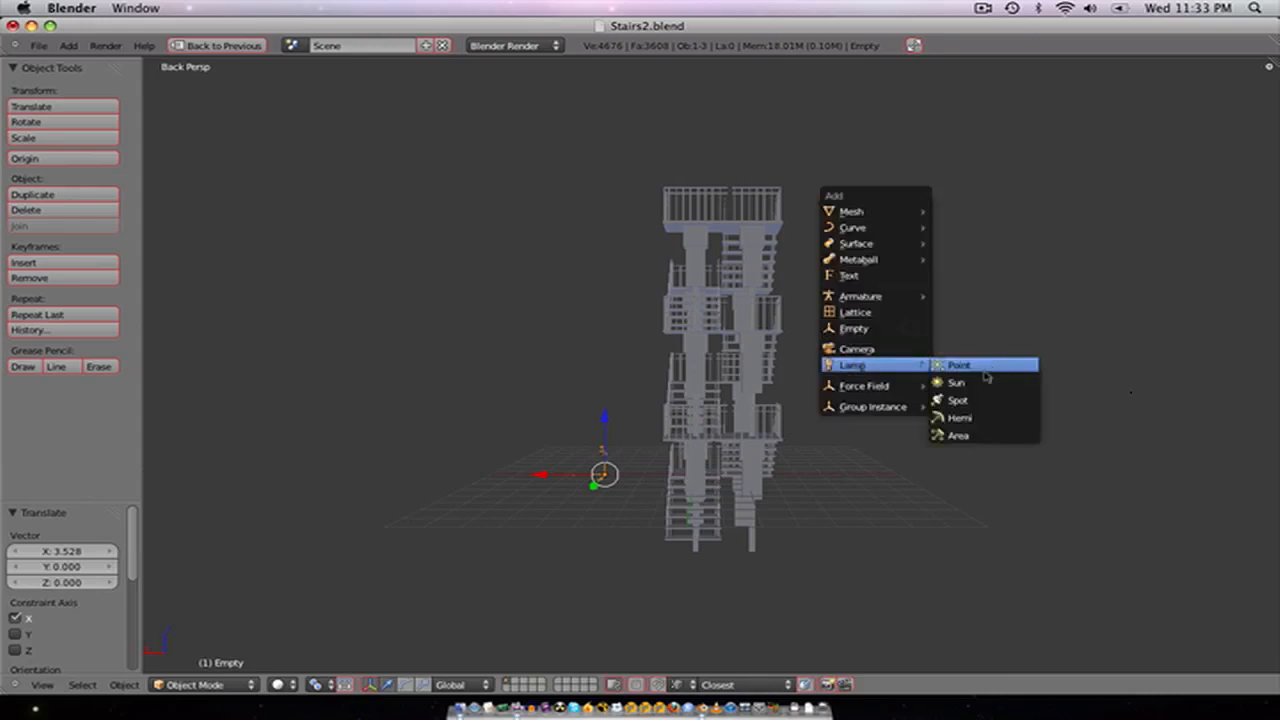
click(955, 435)
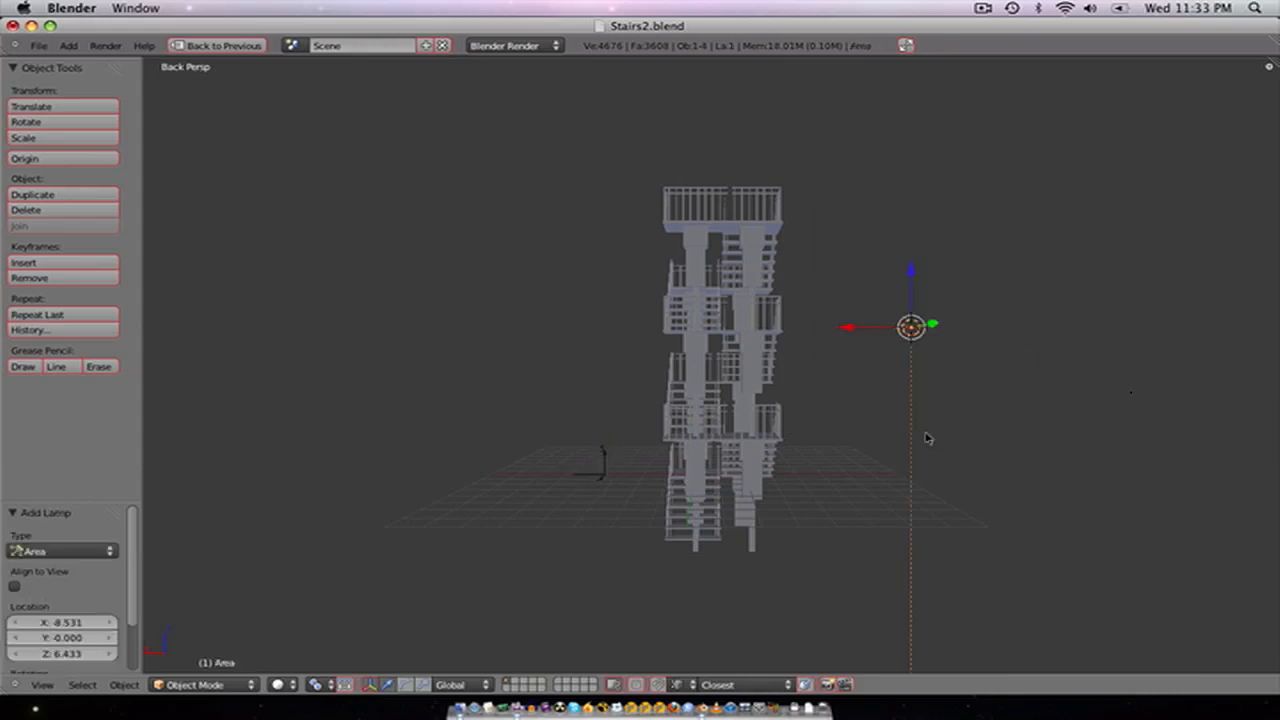
right_click(604, 468)
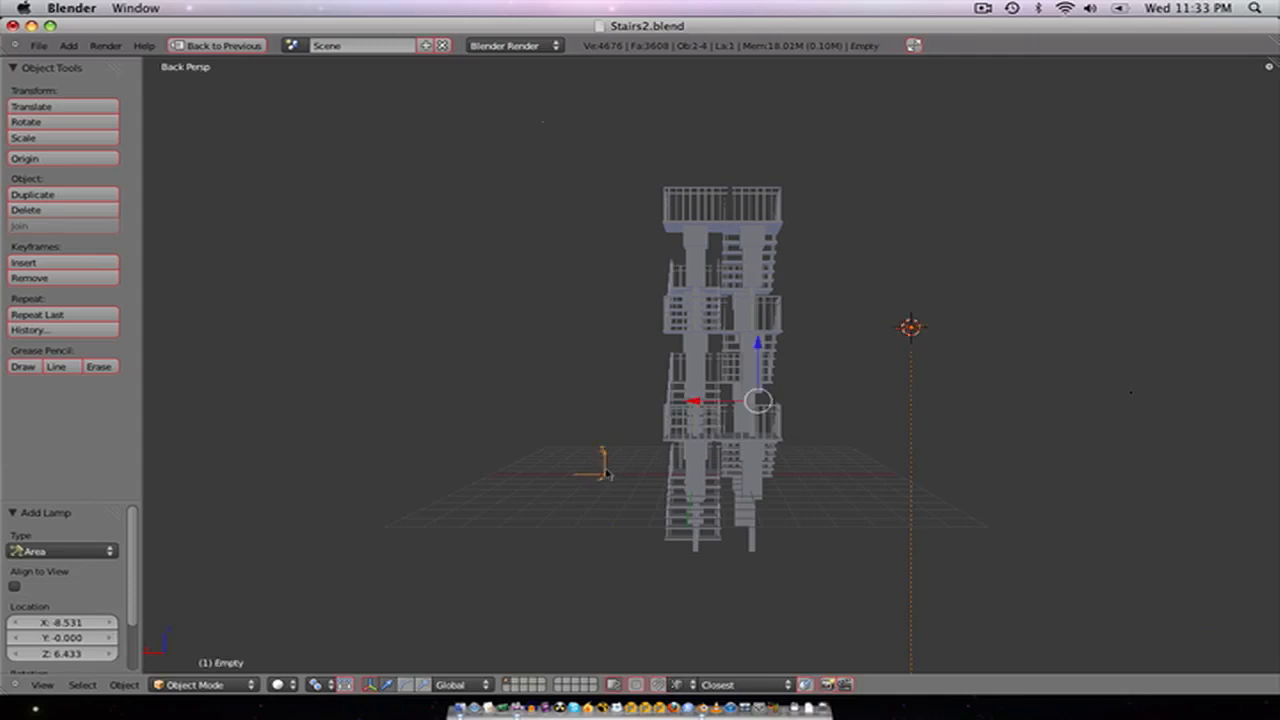
key(ctrl+t)
click(608, 487)
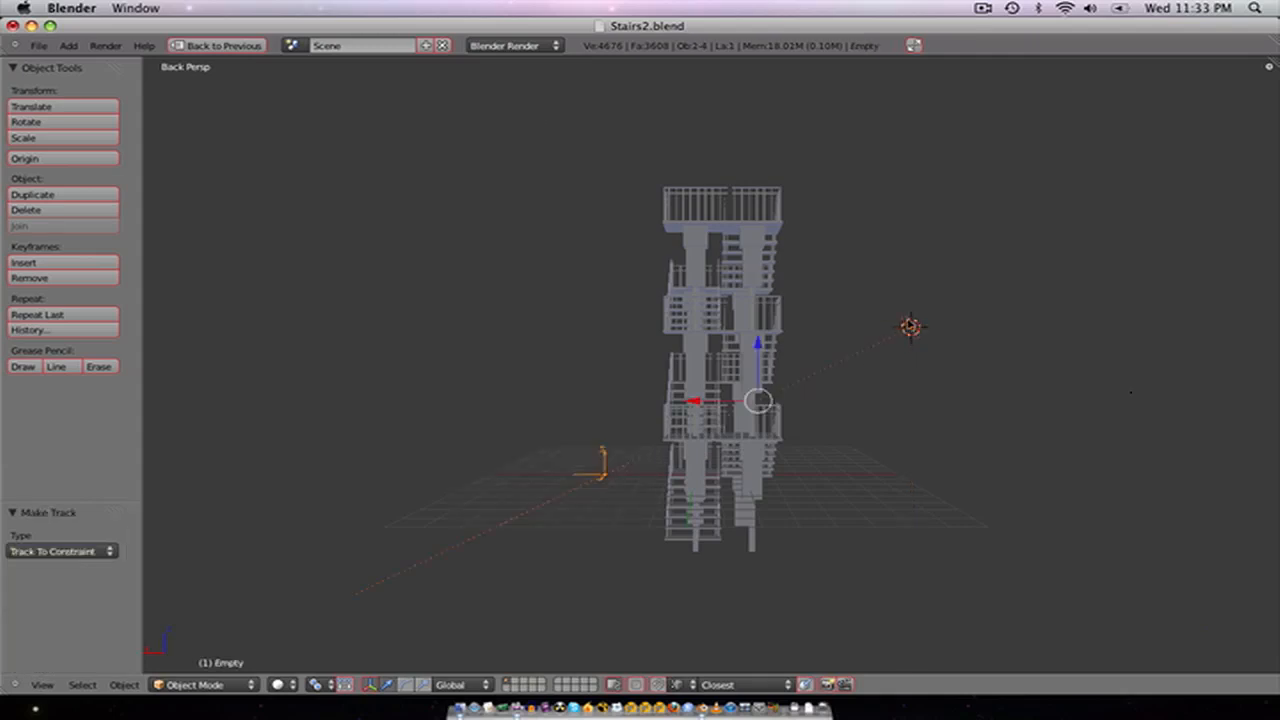
Step: Set the area lamp's distance to about 4.71, its colour to light pink and its square size to about 5.957
key(ctrl+Up)
right_click(762, 304)
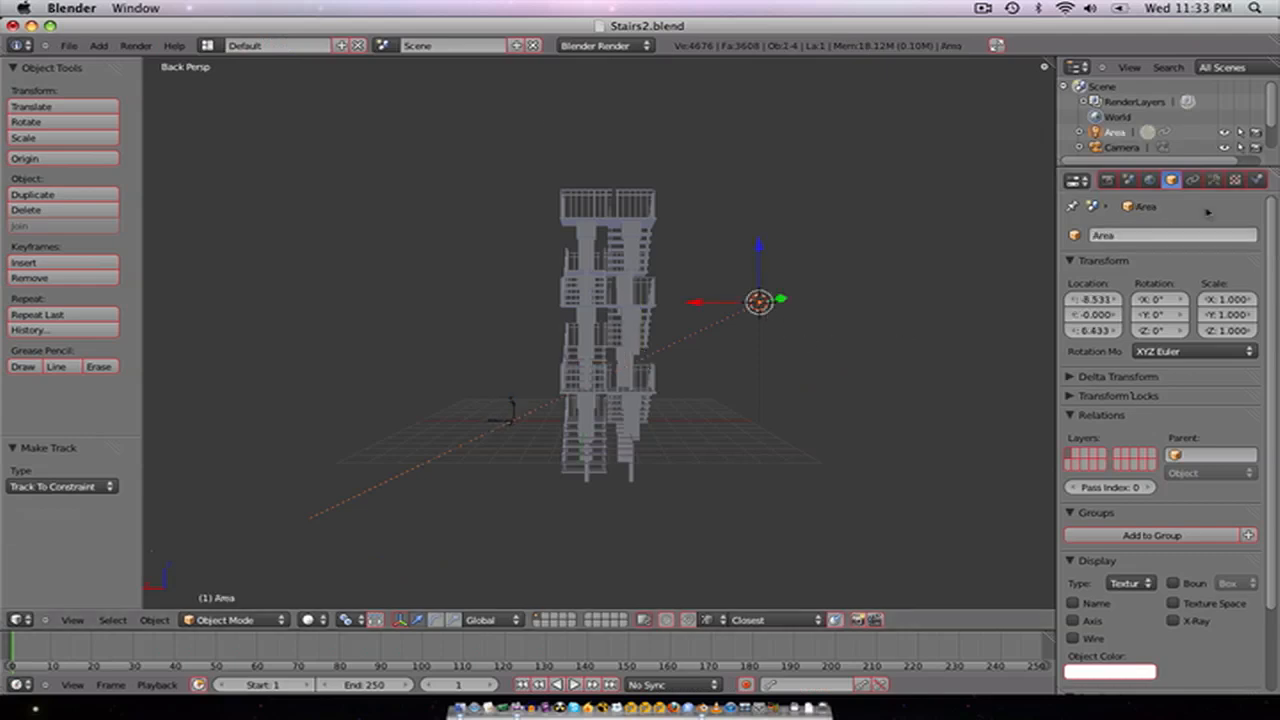
click(1215, 180)
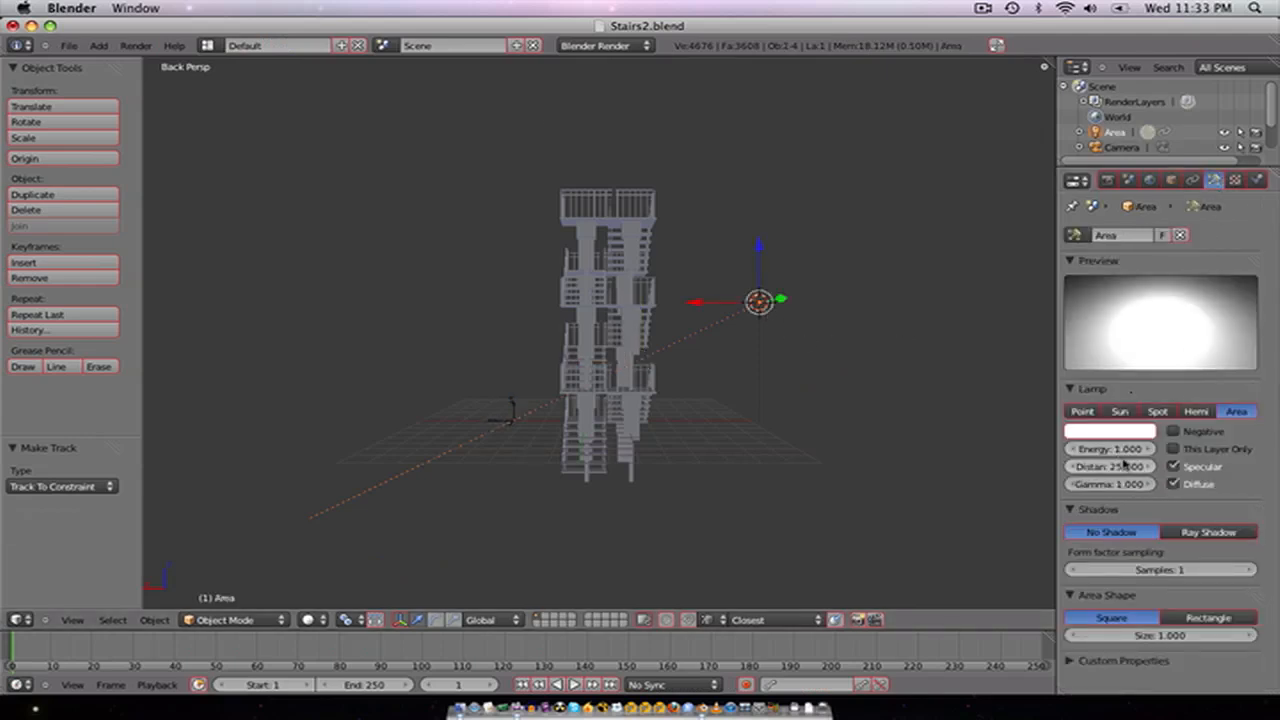
drag(1112, 467, 1038, 467)
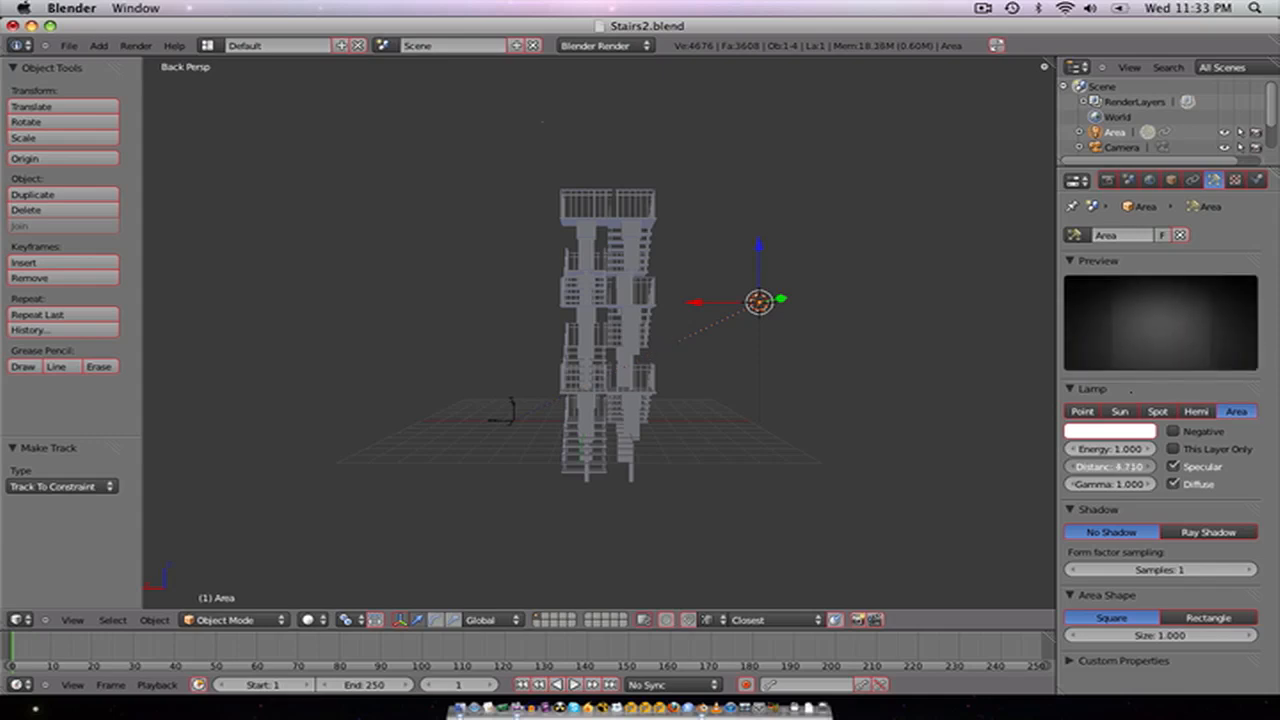
click(1104, 432)
click(1059, 319)
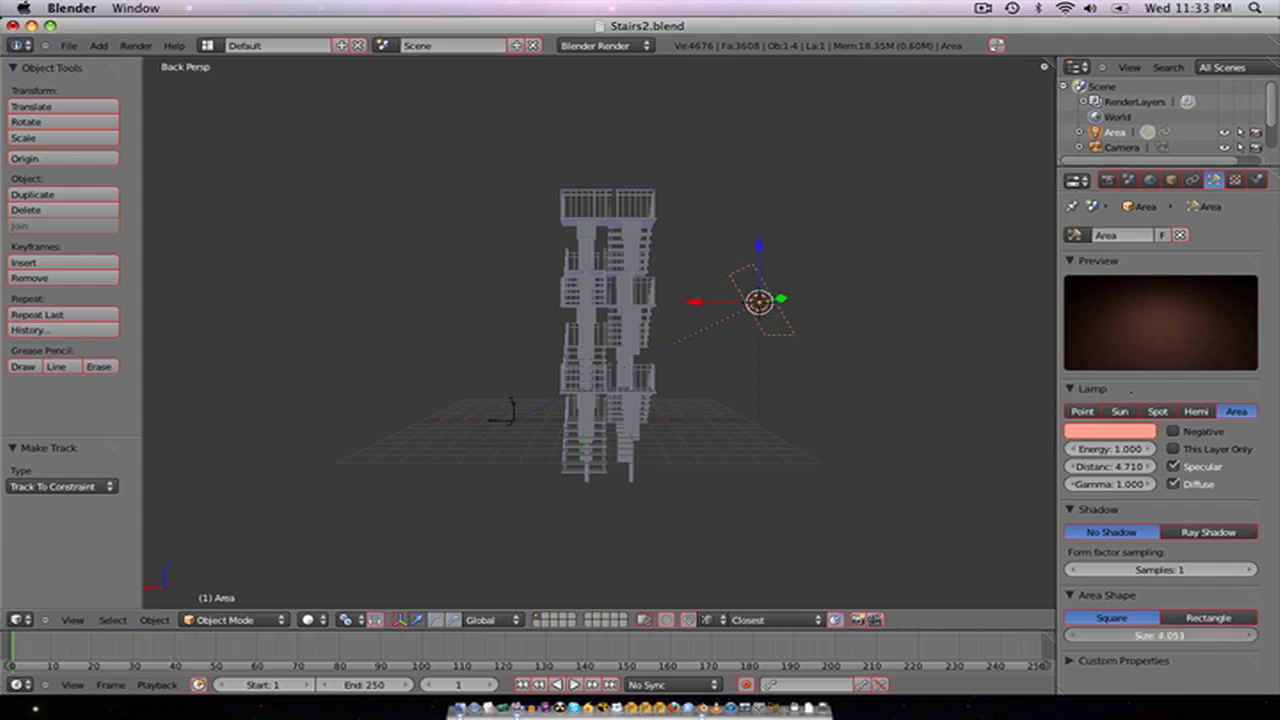
drag(1160, 635, 1230, 635)
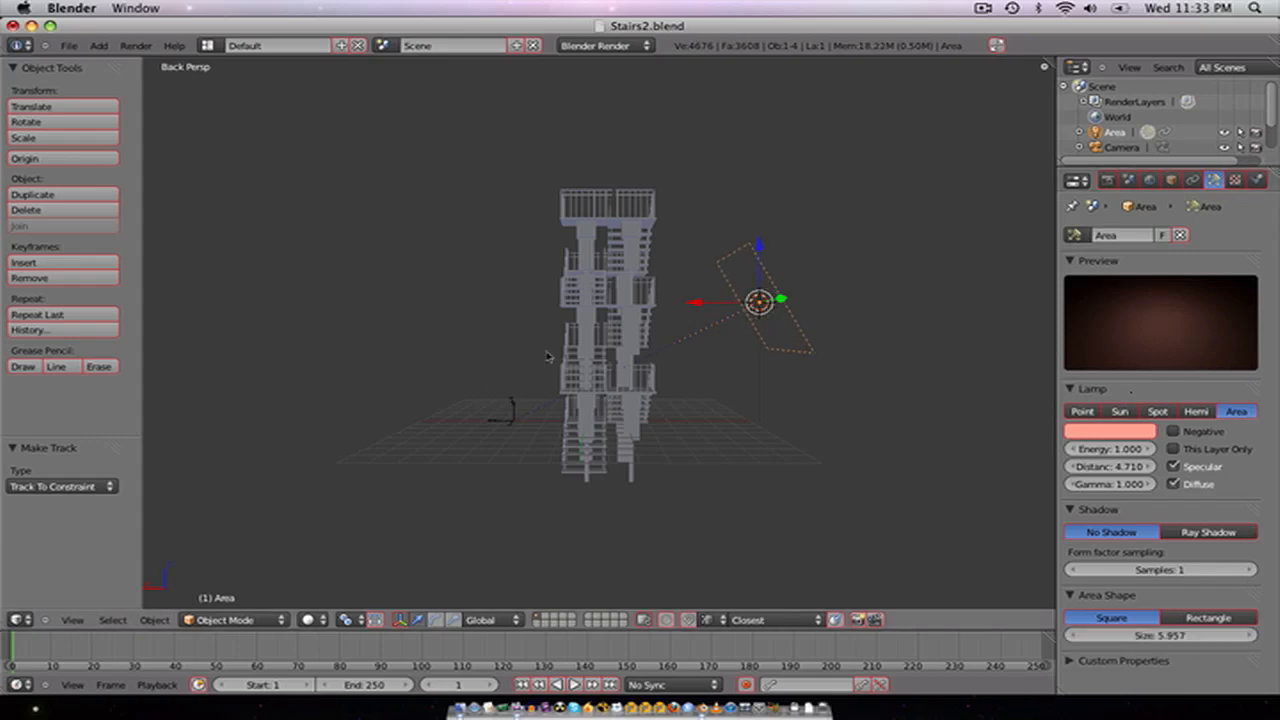
Step: Move the area lamp about -8.46 along Y and 6.44 along Z, and enlarge its size to about 7.255
key(KP_1)
key(KP_3)
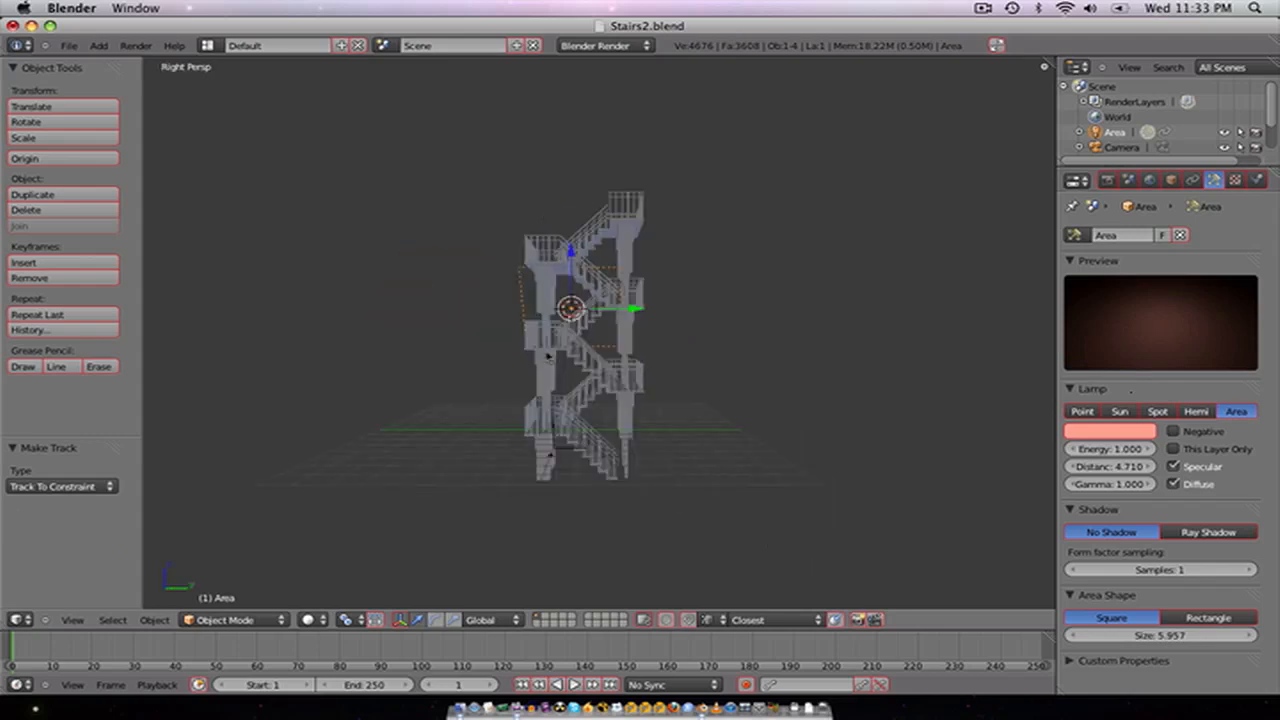
key(g)
click(405, 280)
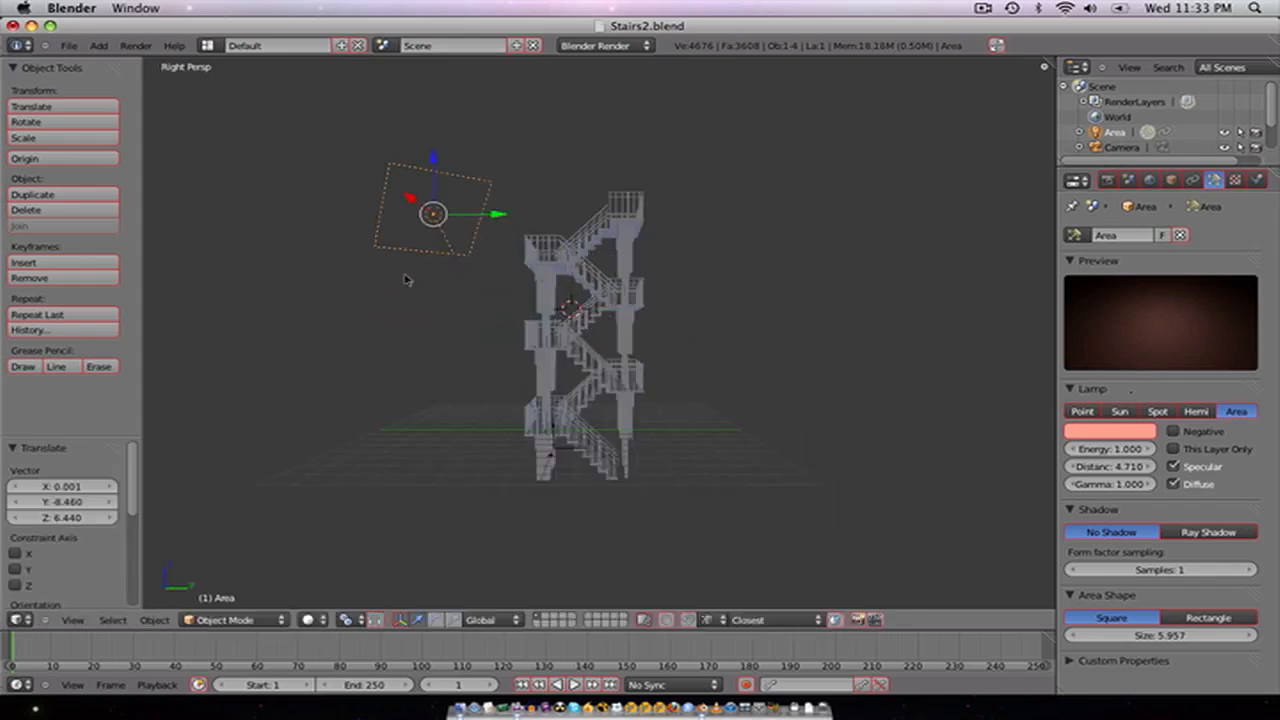
drag(1145, 635, 1160, 635)
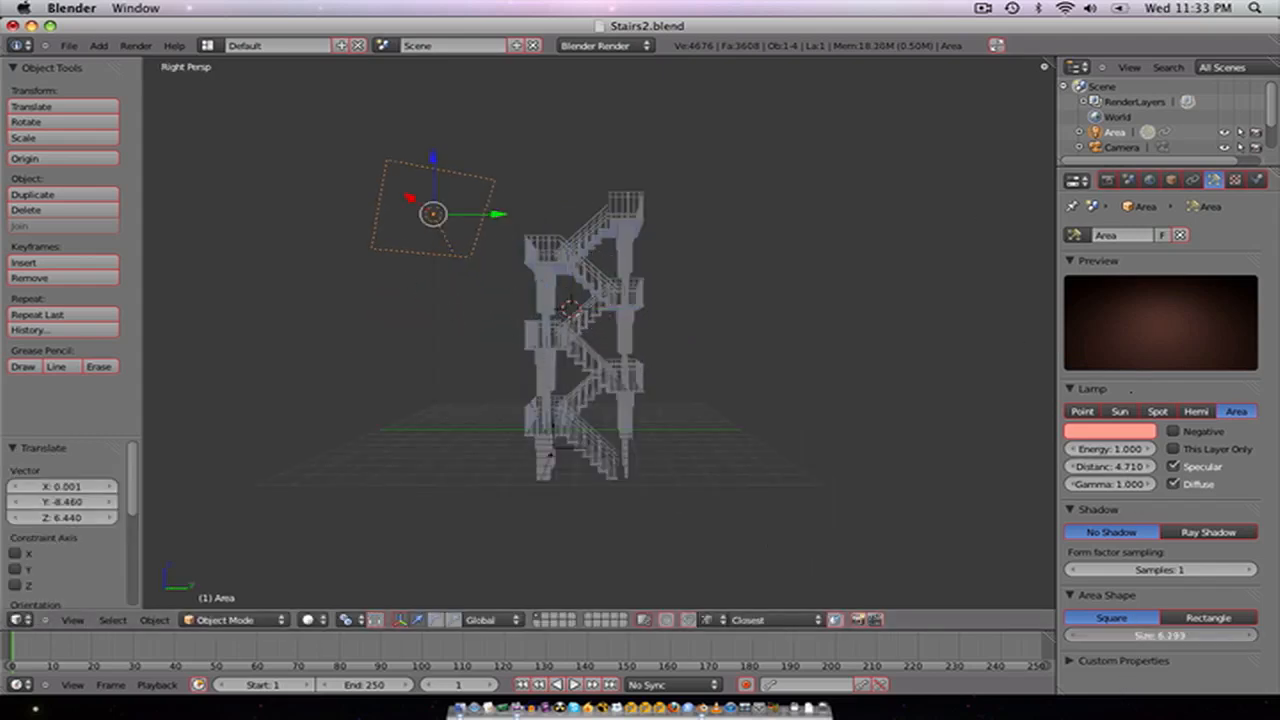
Step: Duplicate the area lamp three times, placing one copy high across the tower and two at lower heights along its side
key(shift+d)
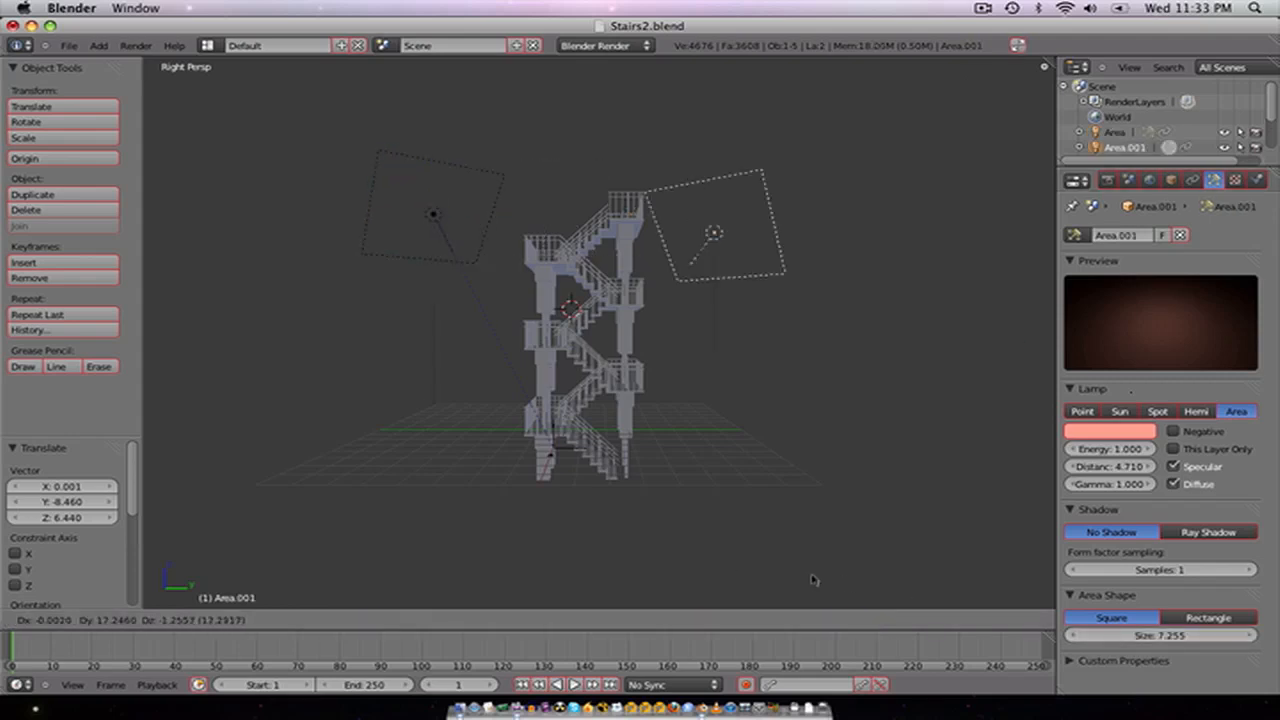
click(784, 541)
key(shift+d)
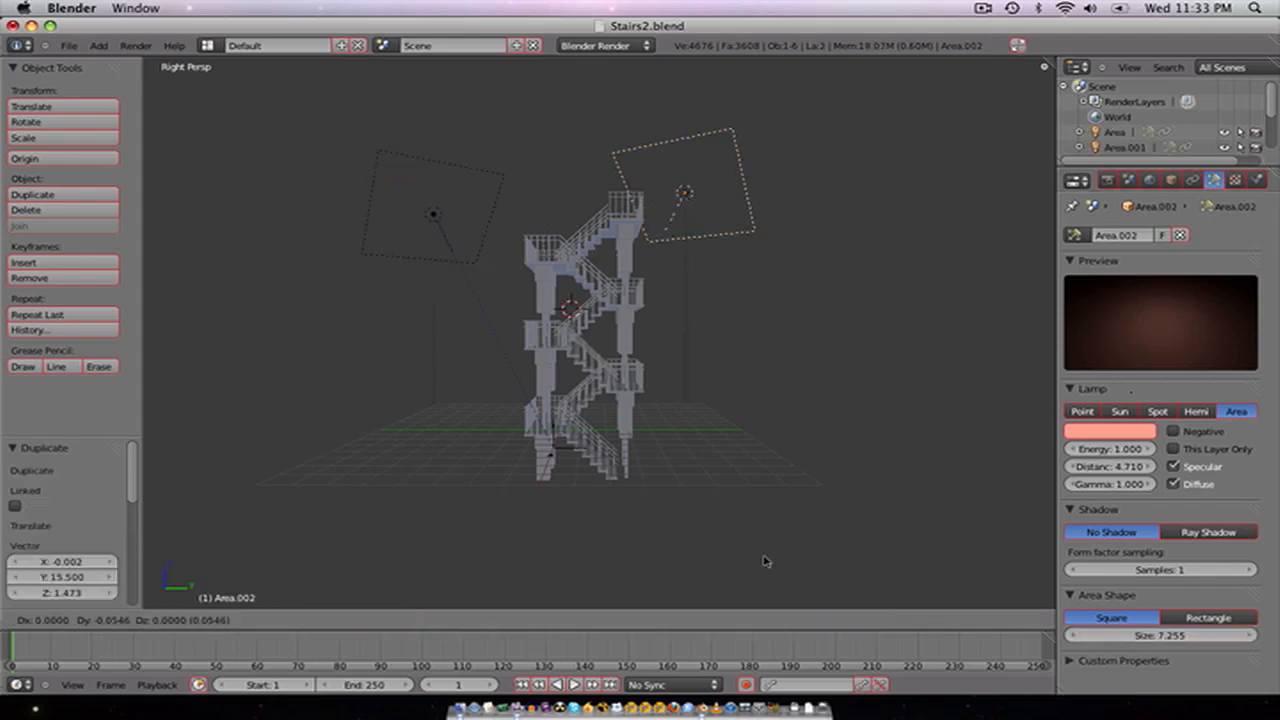
click(687, 127)
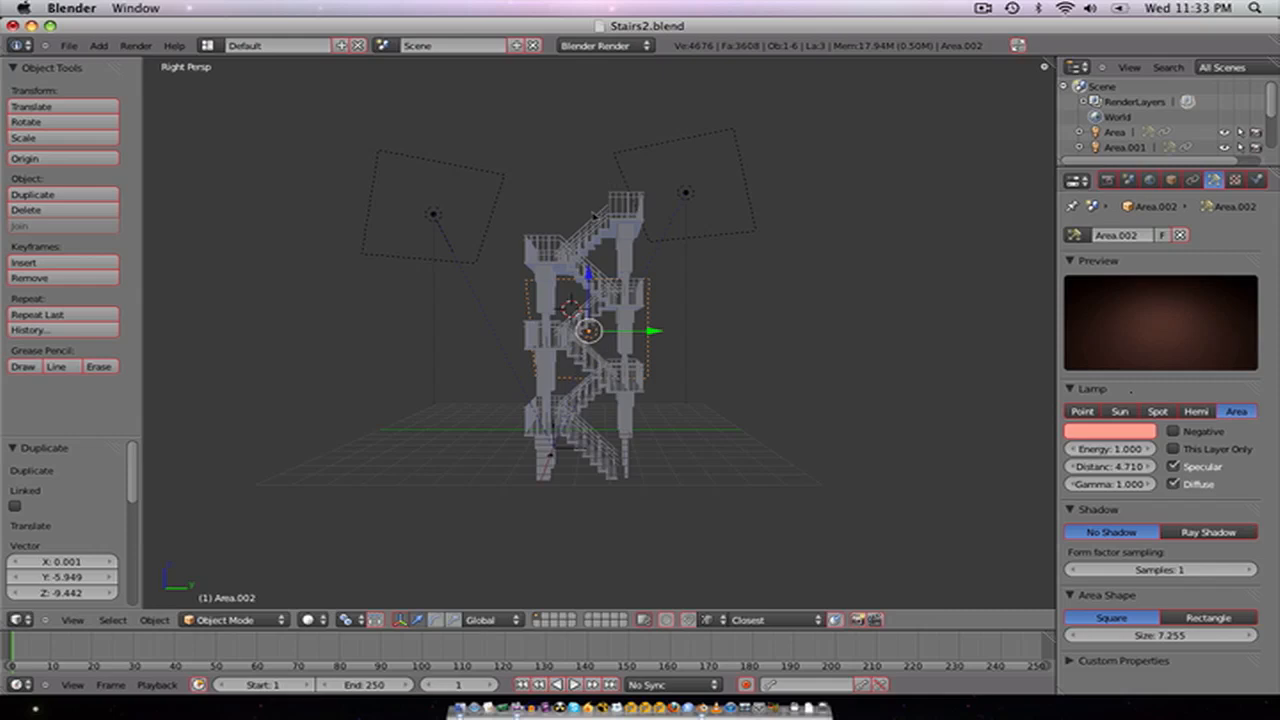
key(shift+d)
click(558, 375)
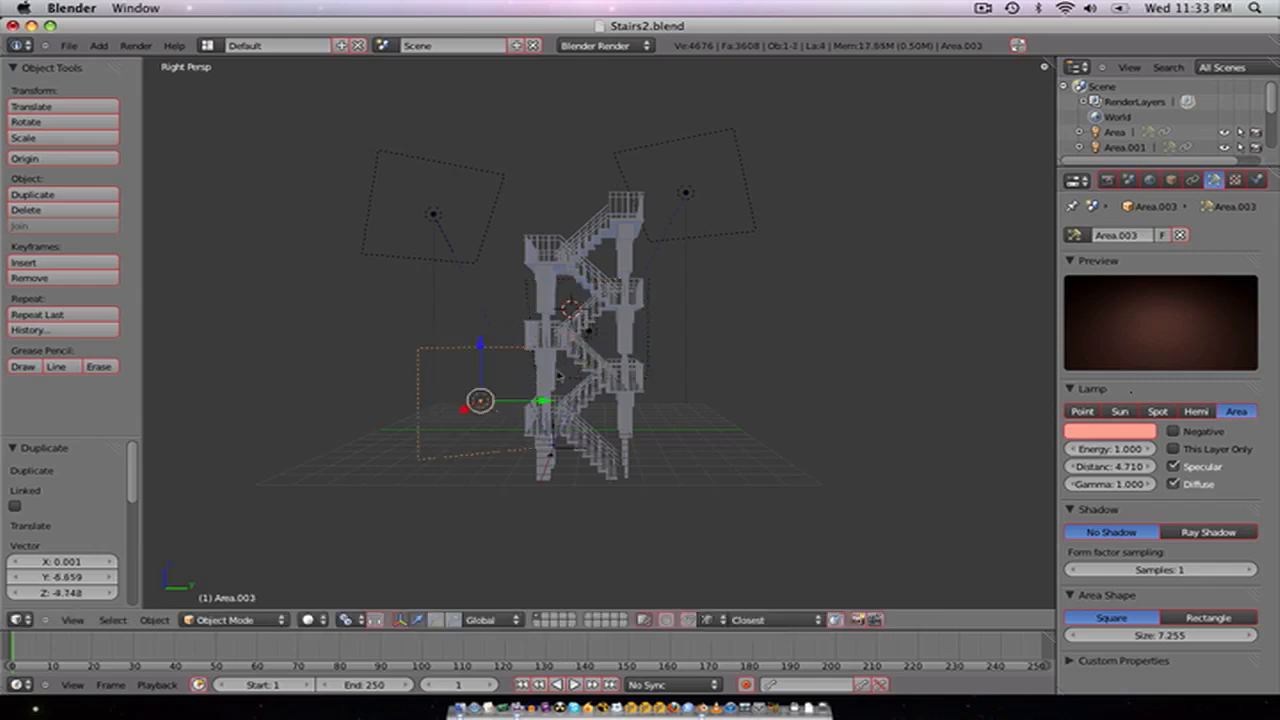
key(KP_1)
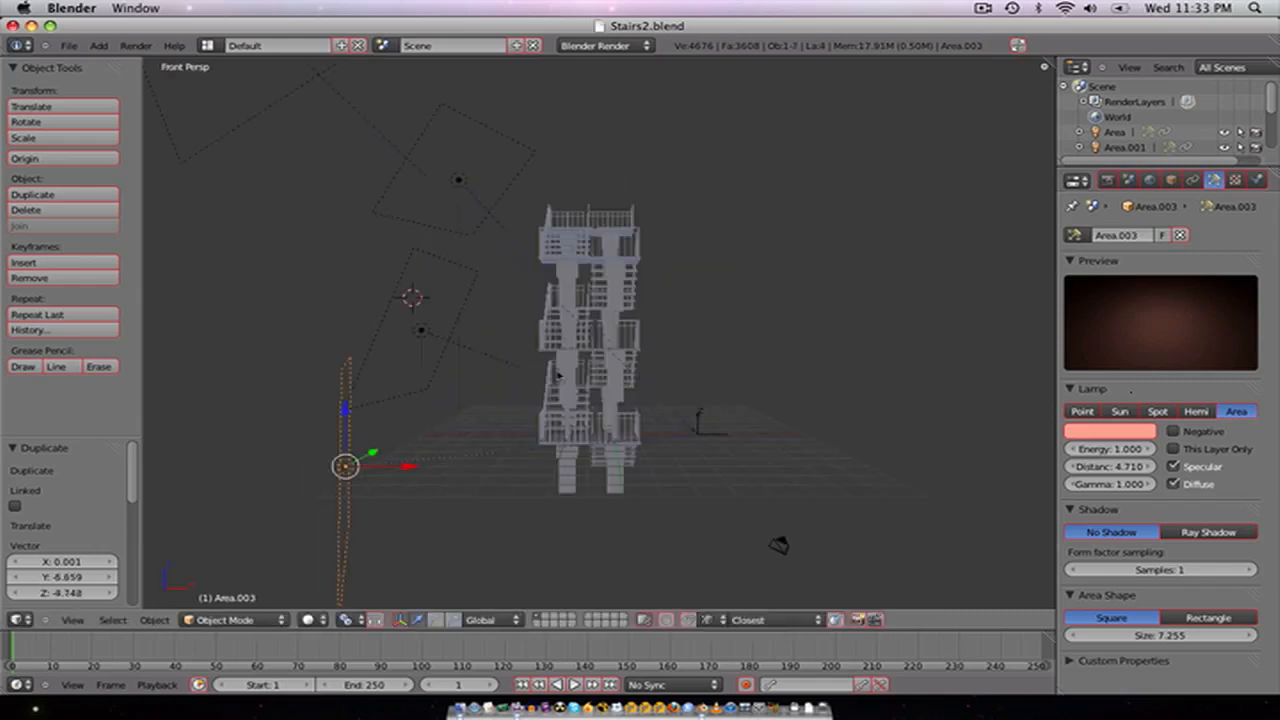
key(KP_3)
key(KP_1)
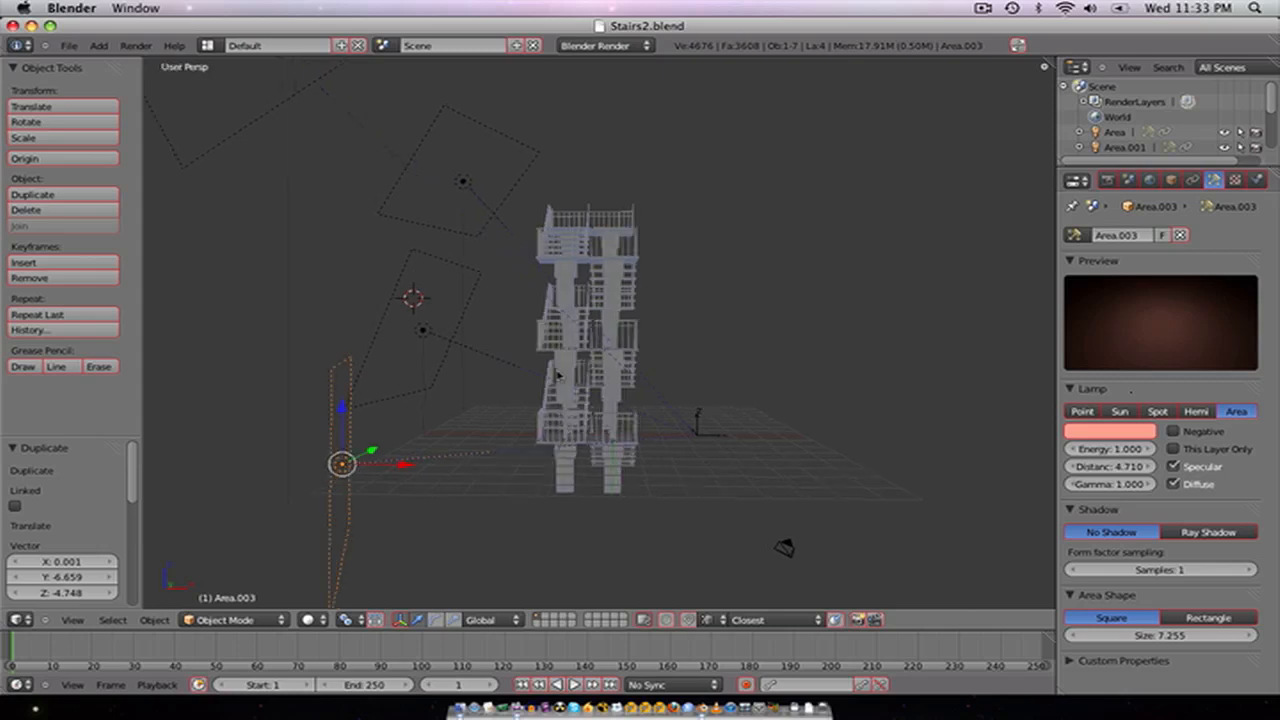
Step: Add a spot lamp beside the tower, opposite the area lamps, and aim it at the empty with a Track To constraint
key(KP_3)
key(ctrl+KP_1)
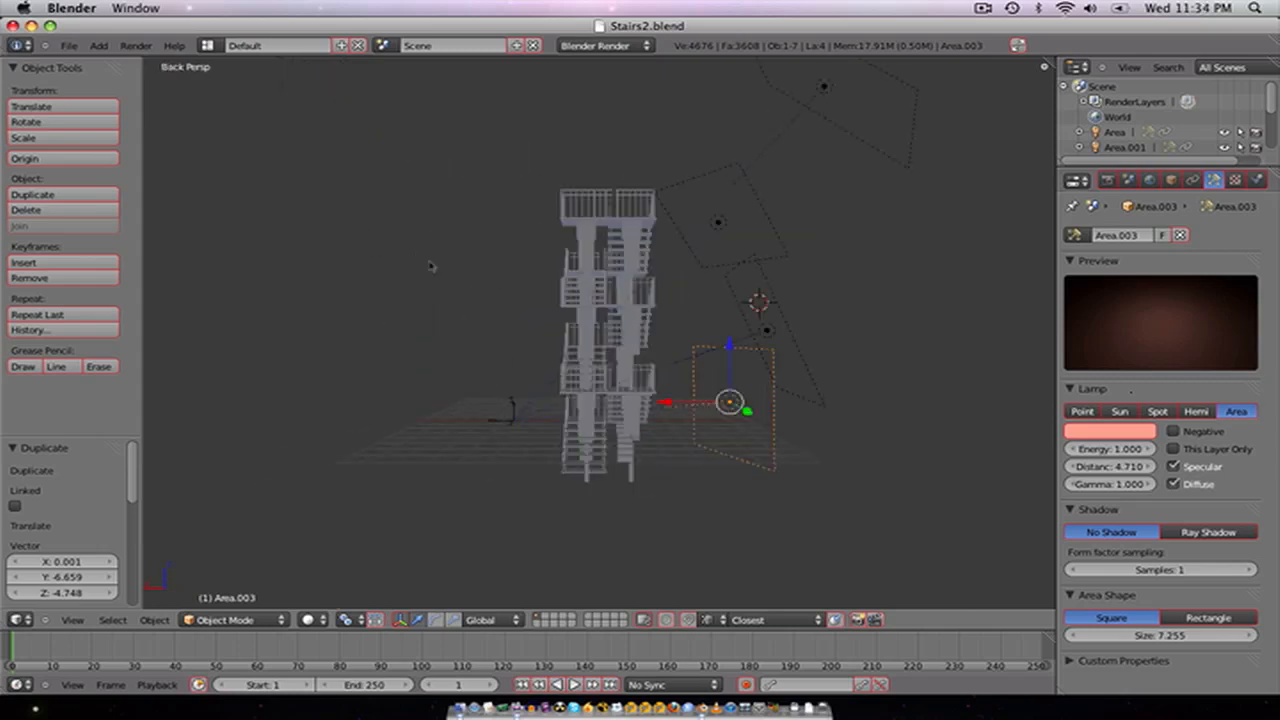
key(shift+a)
mouse_move(410, 258)
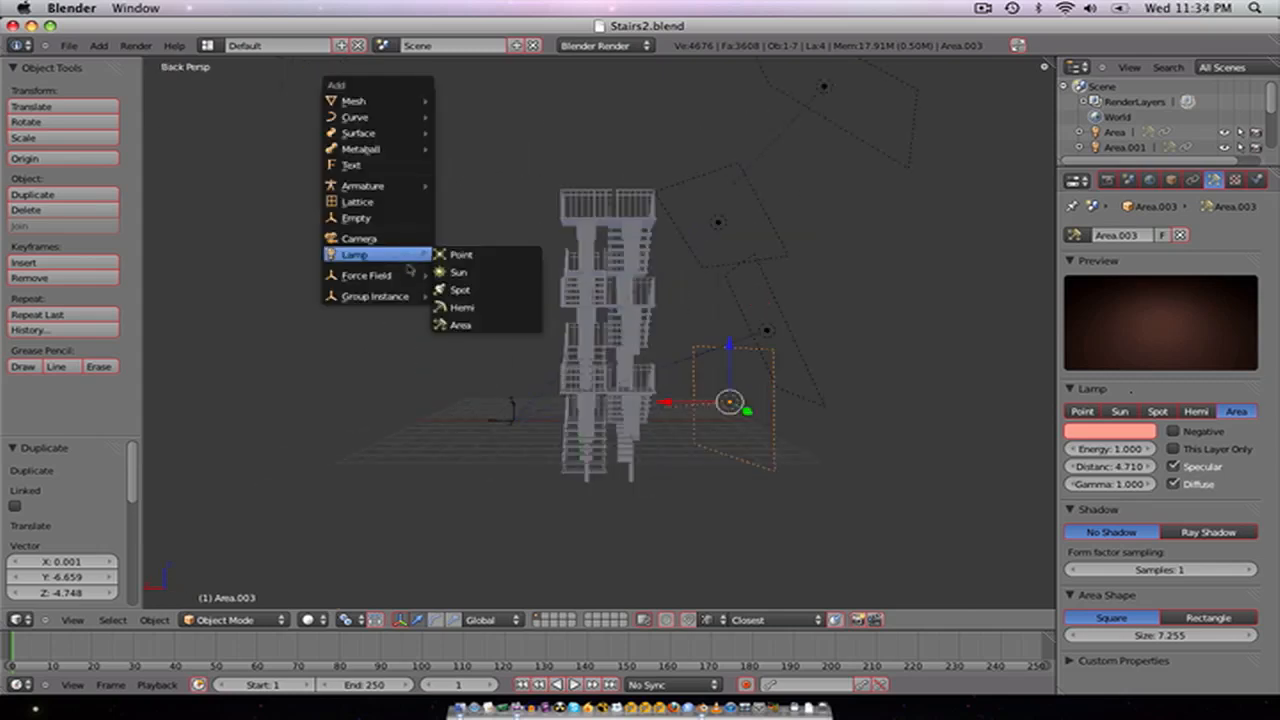
click(455, 297)
shift+right_click(510, 410)
key(ctrl+t)
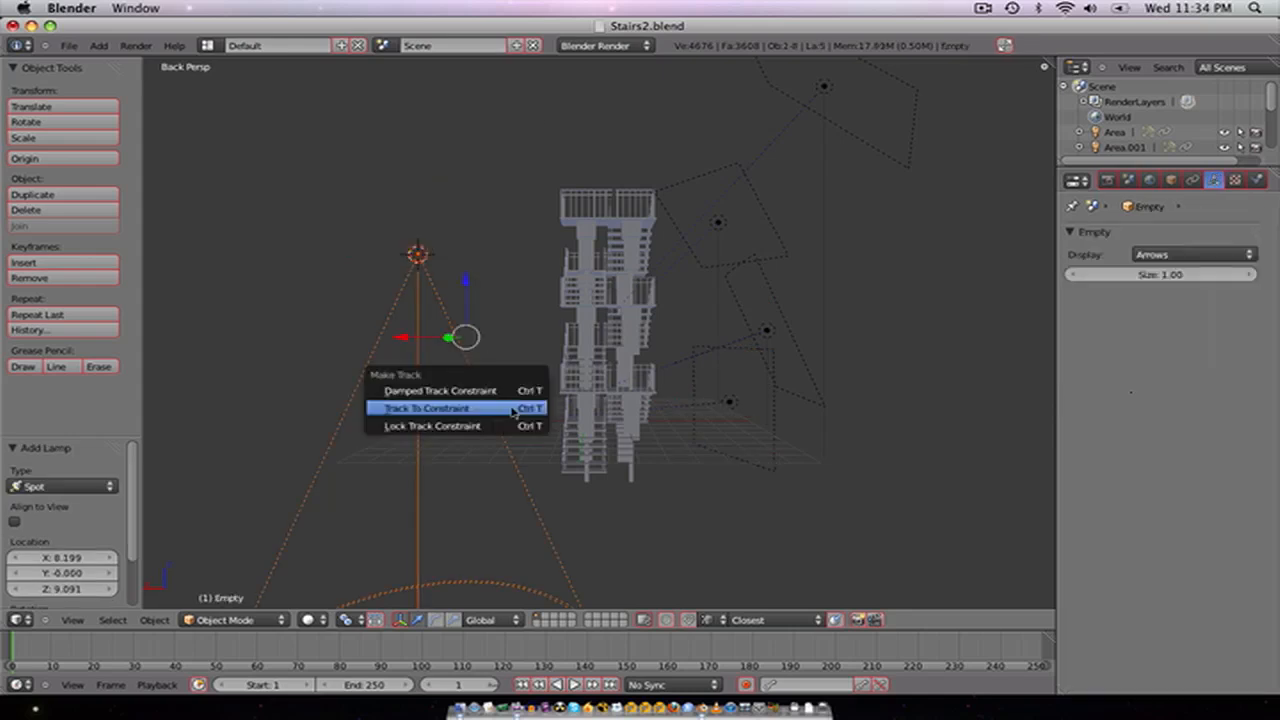
click(512, 412)
Step: Raise the spot lamp about 10.8 along Z, and move the empty about -3.36 along X and -1.26 along Z to the tower's base
right_click(410, 266)
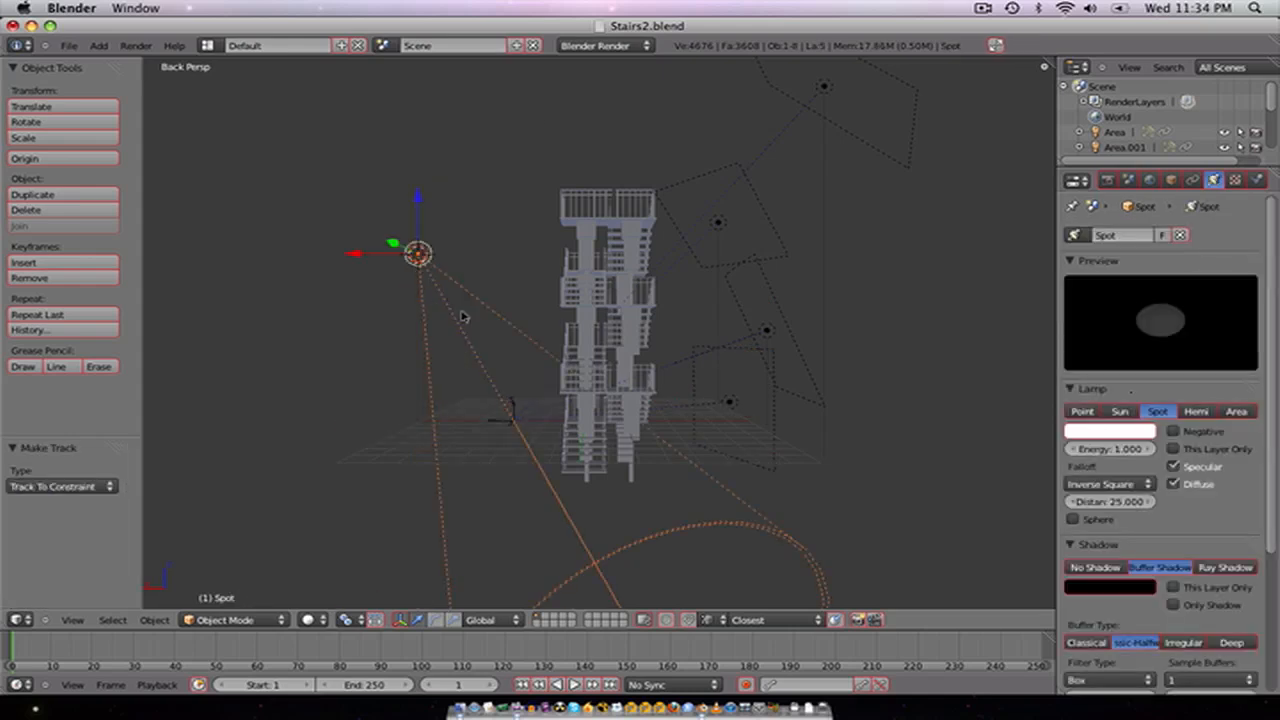
key(g)
click(487, 126)
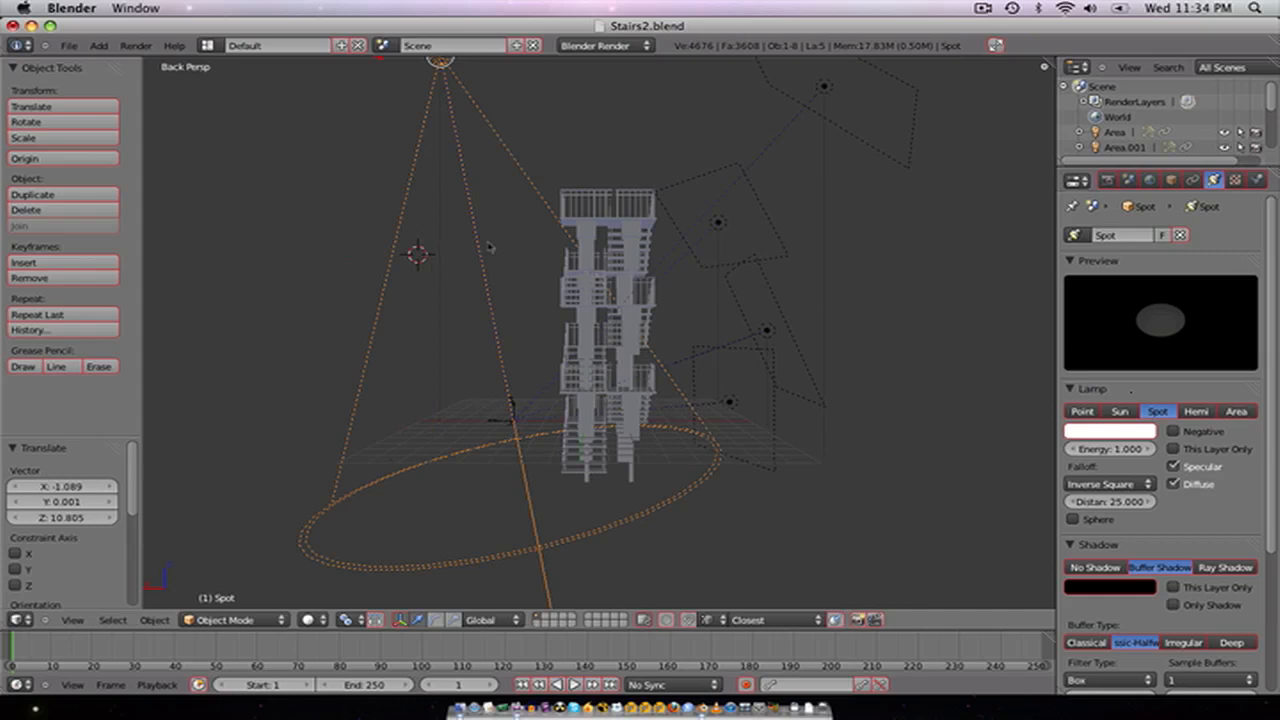
right_click(505, 420)
key(g)
click(538, 295)
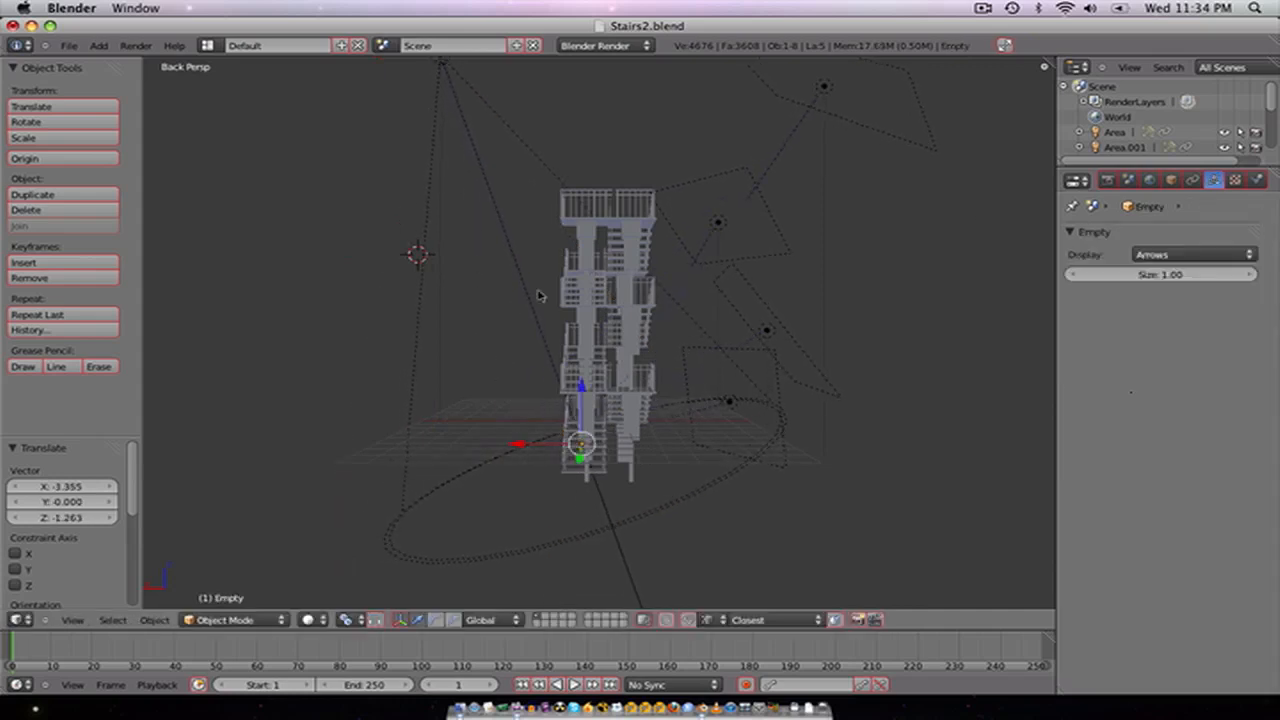
Step: Give the spot lamp a buffer shadow with 4 sample buffers, a buffer size of 1024 and 4 samples
right_click(494, 235)
scroll(658, 291, down, 1)
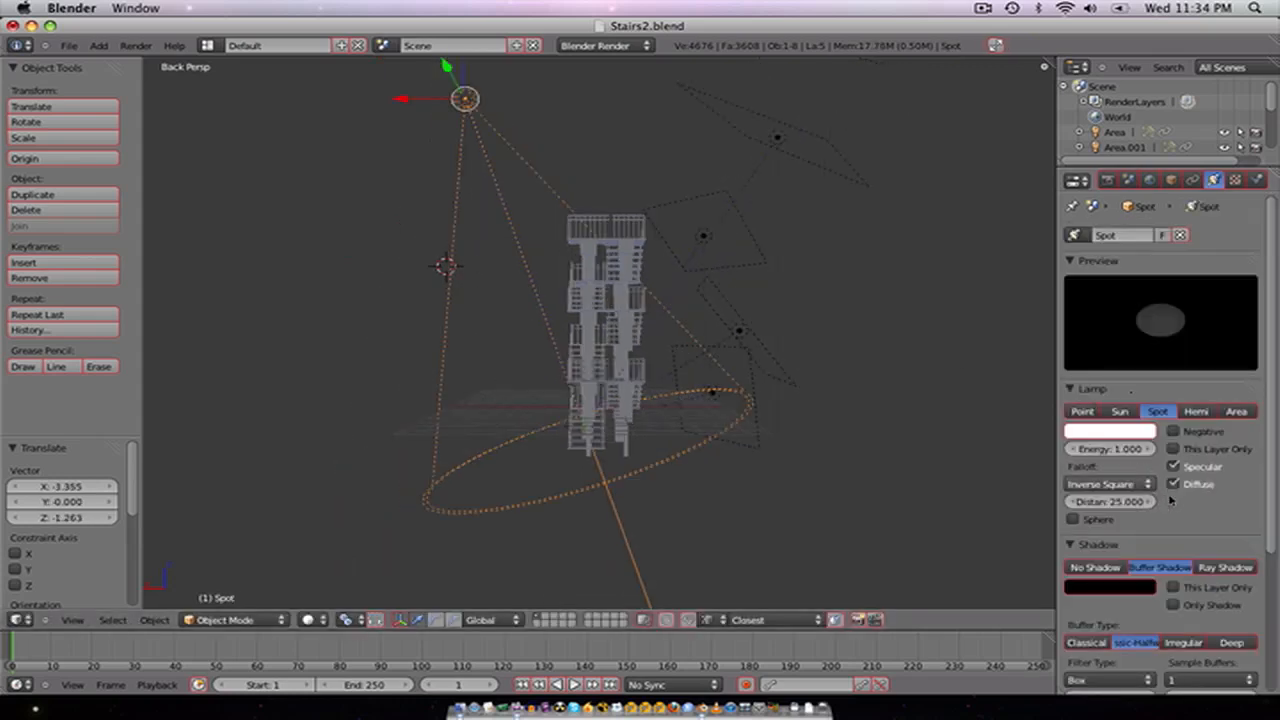
click(1210, 567)
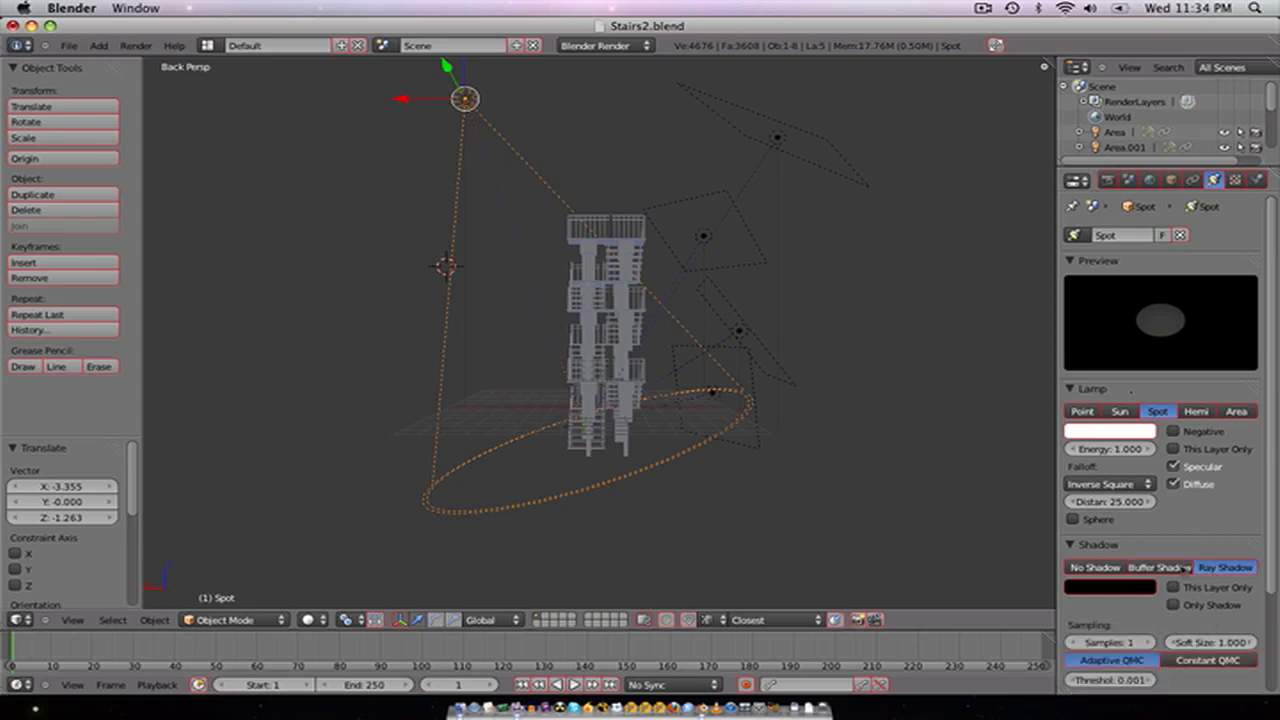
click(1180, 568)
click(1187, 680)
click(1188, 646)
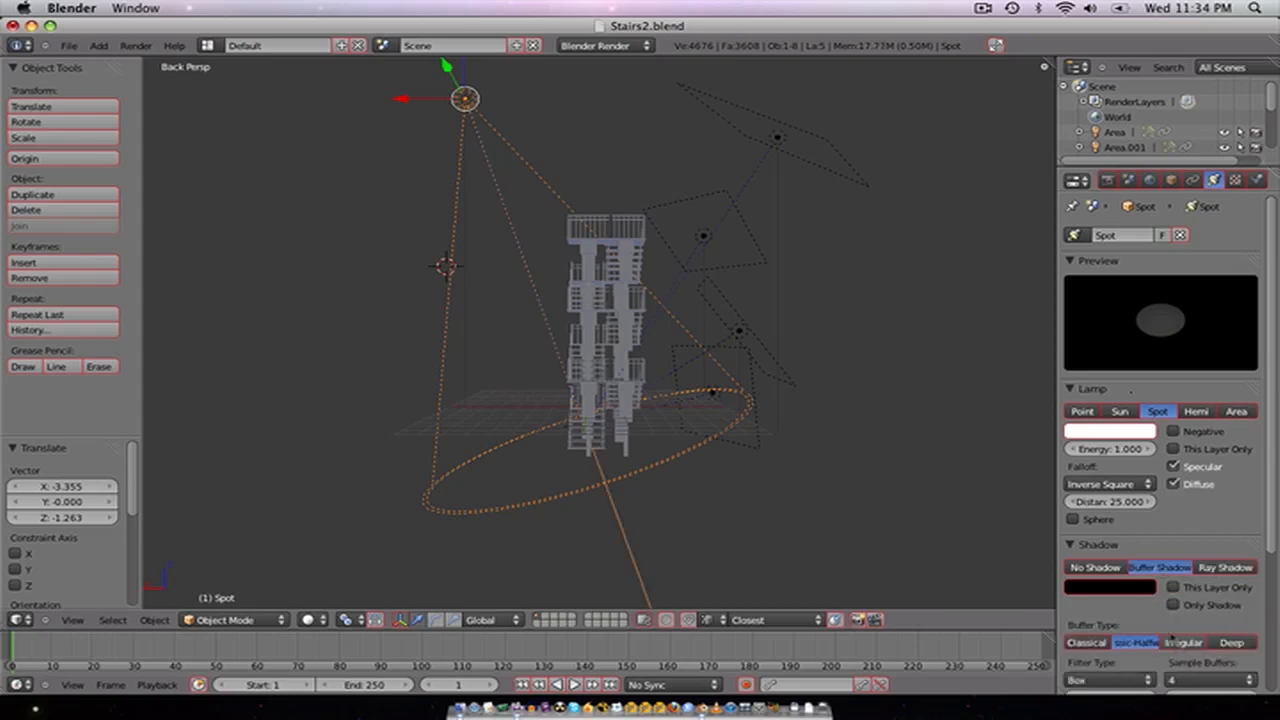
scroll(1188, 646, down, 2)
click(1196, 634)
text(102)
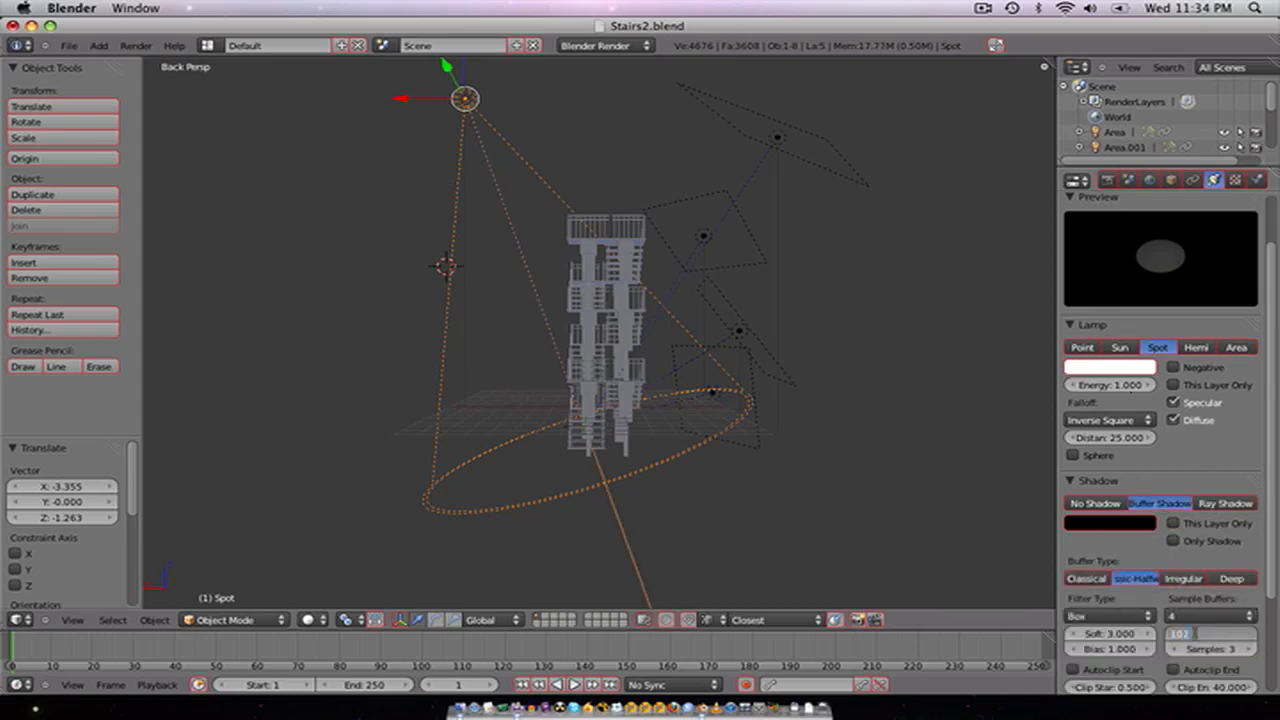
text(4)
key(Return)
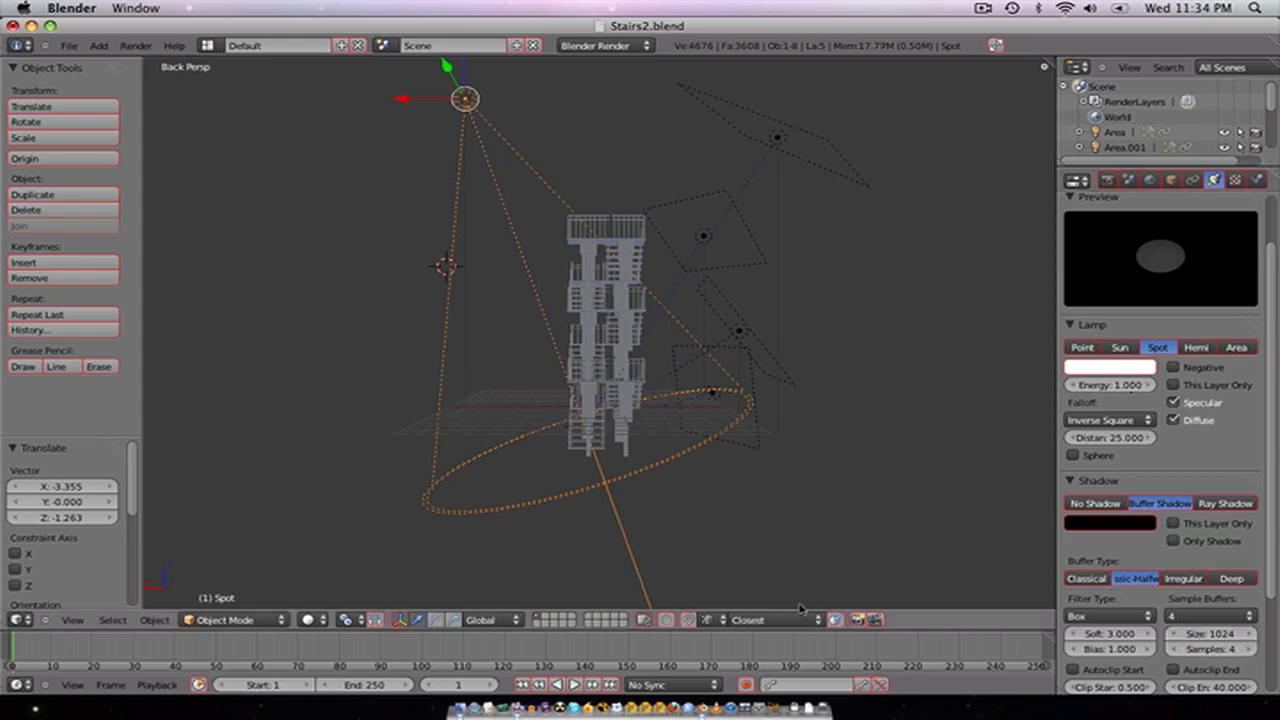
Step: Set the spot lamp's shadow clip start to 7.900 and tint its colour a very pale lavender
scroll(1110, 688, down, 1)
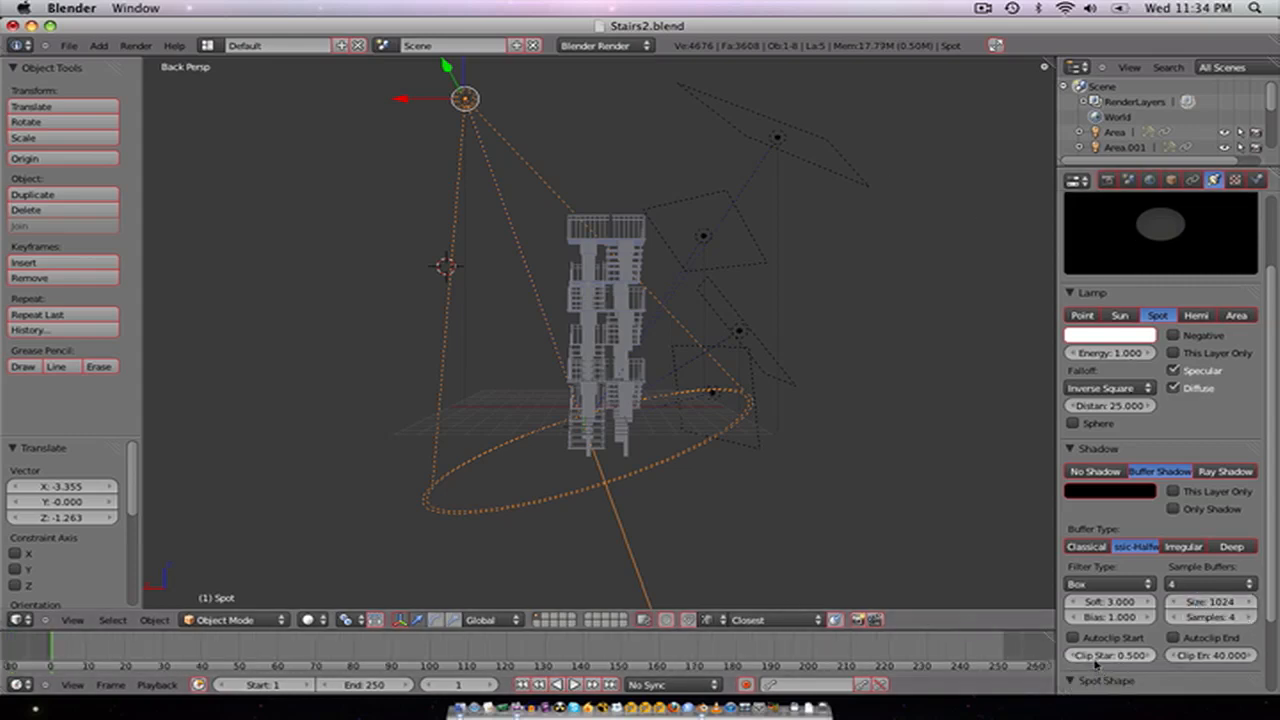
drag(1110, 655, 1145, 655)
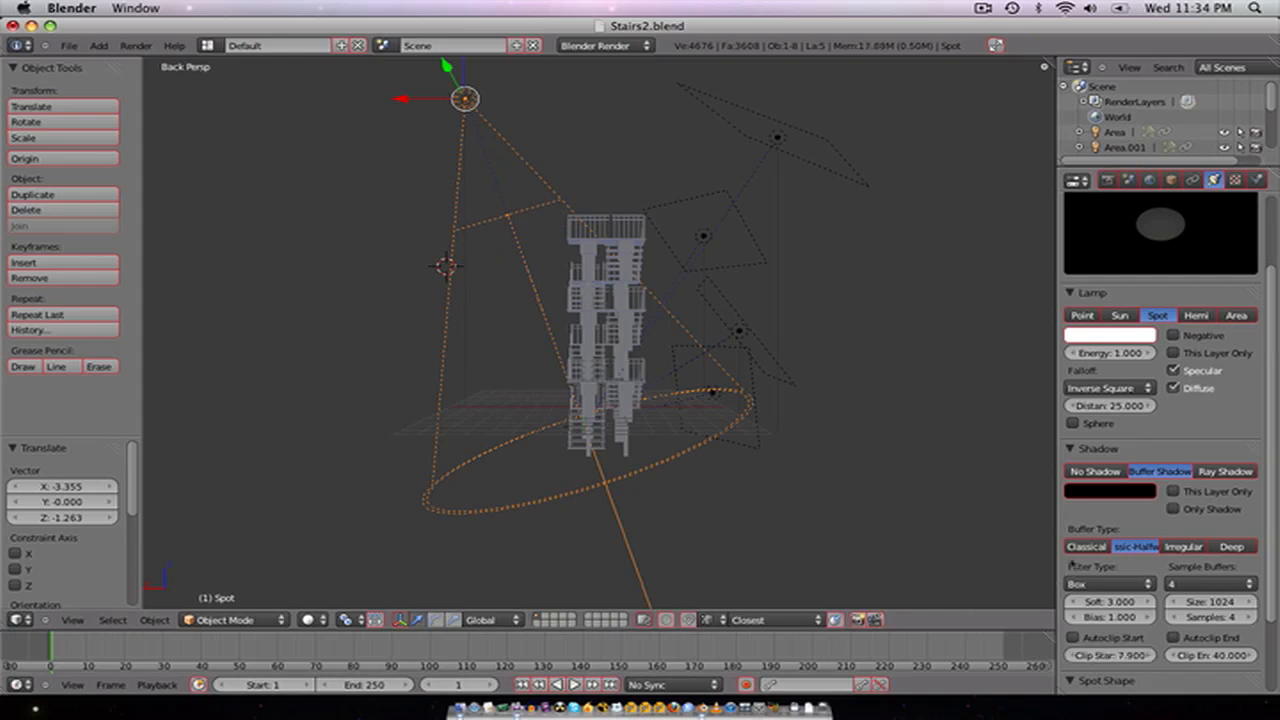
click(1127, 336)
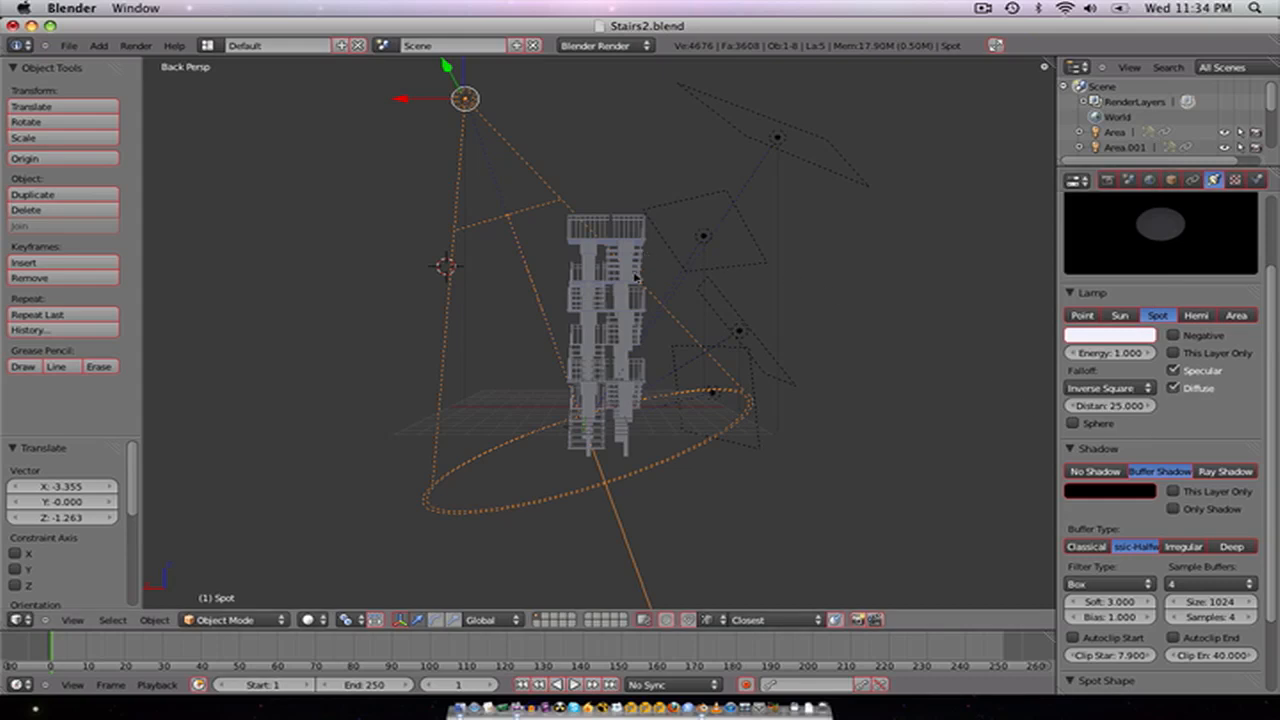
Step: Duplicate the spot lamp lower down, shift the copy about -4.29 along X and 8.40 along Y, and render the scene
key(shift+d)
click(540, 405)
key(KP_7)
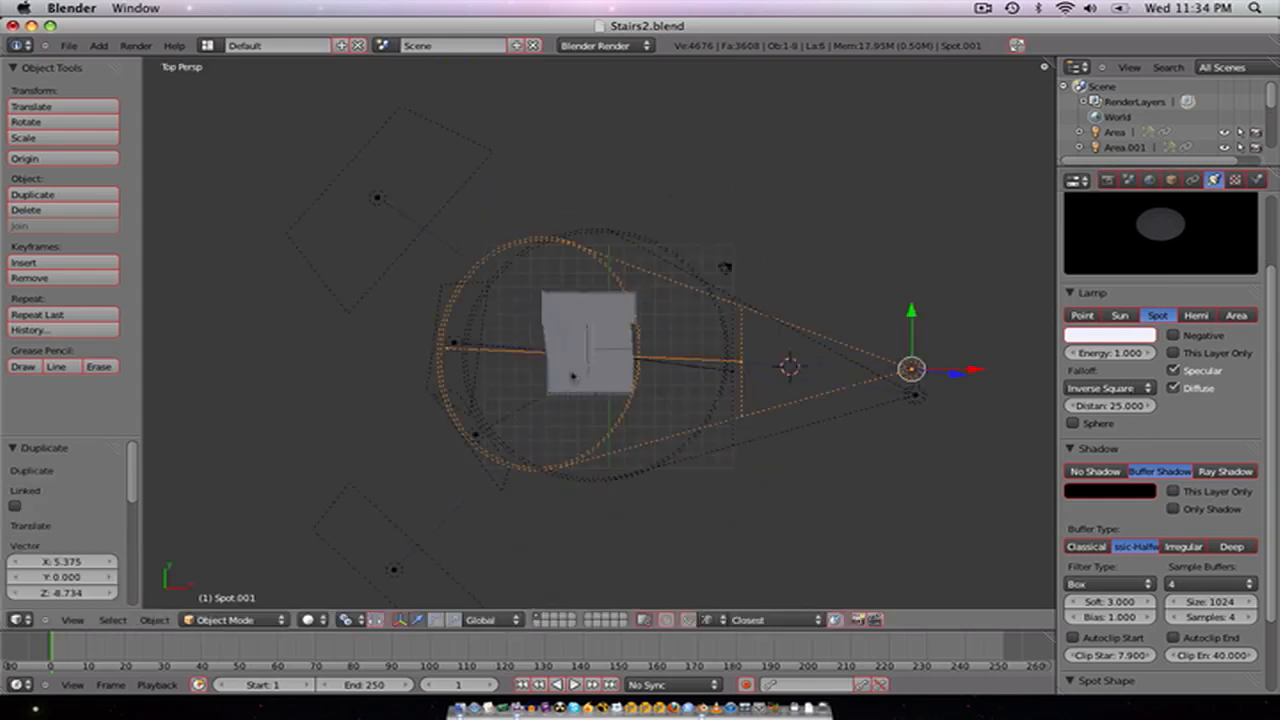
scroll(625, 360, down, 2)
key(g)
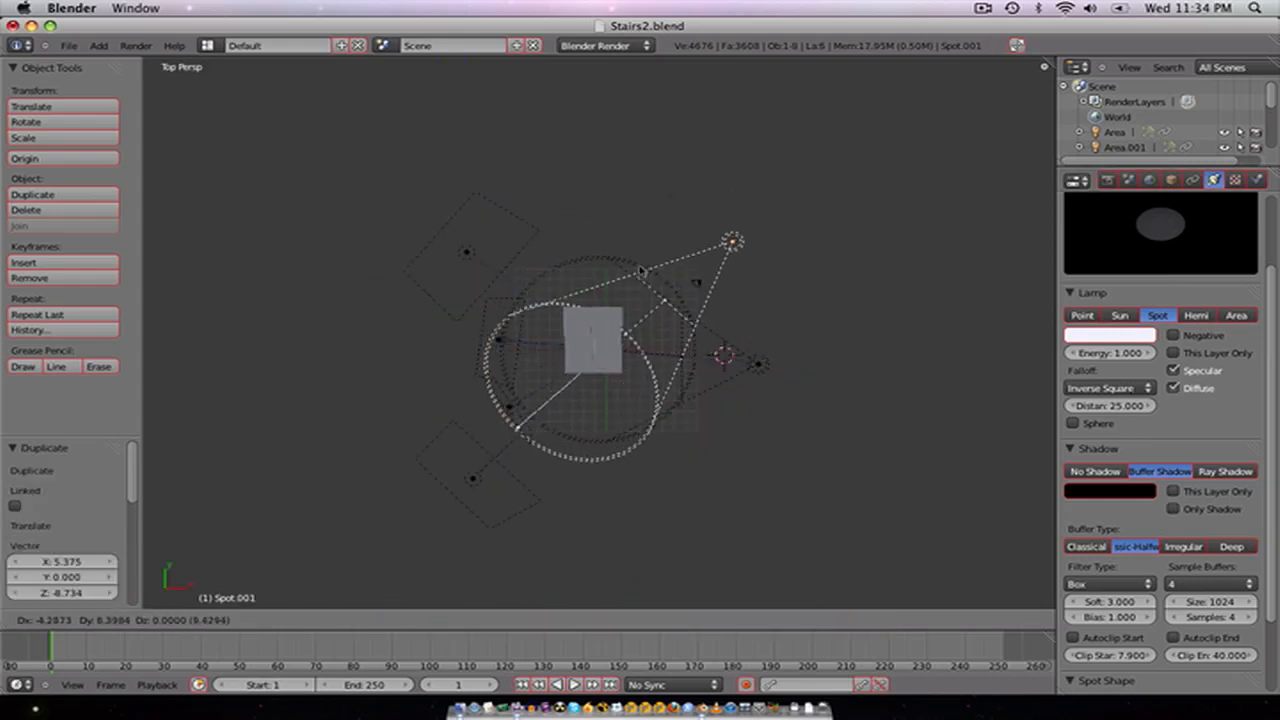
click(638, 264)
key(F12)
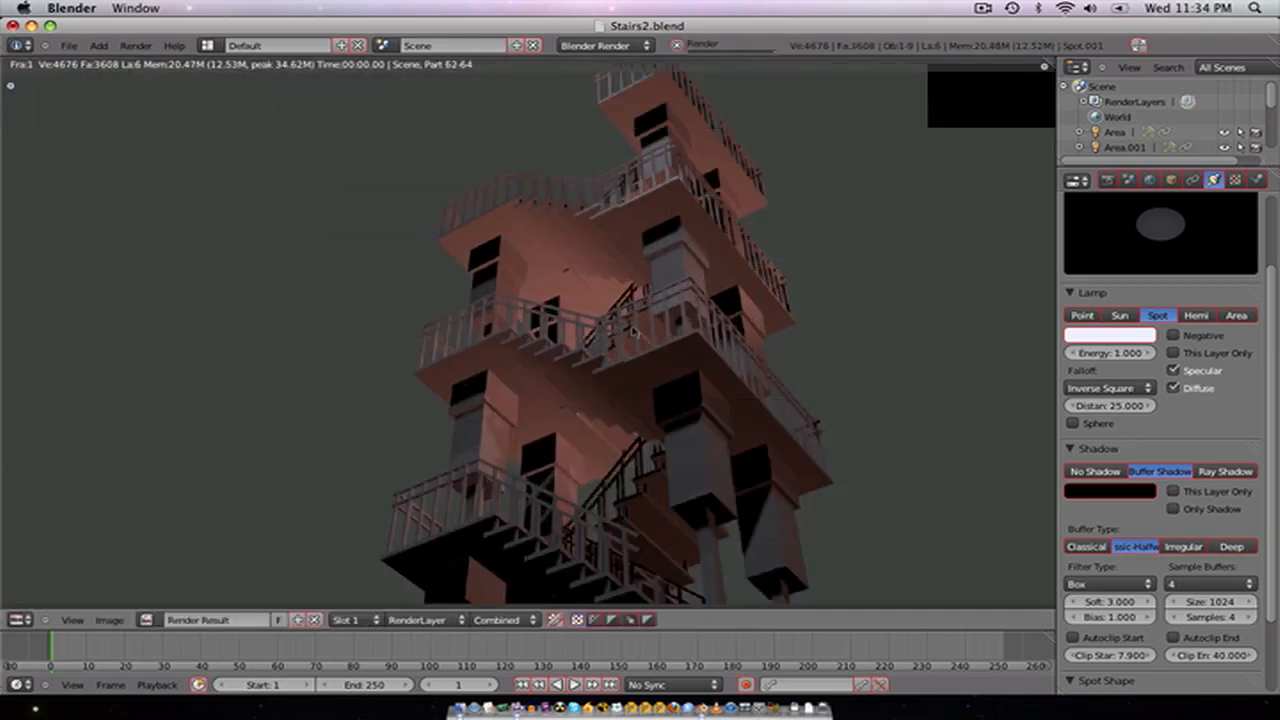
Step: Enable ambient occlusion for the world and set its blending mode to Multiply
click(1107, 180)
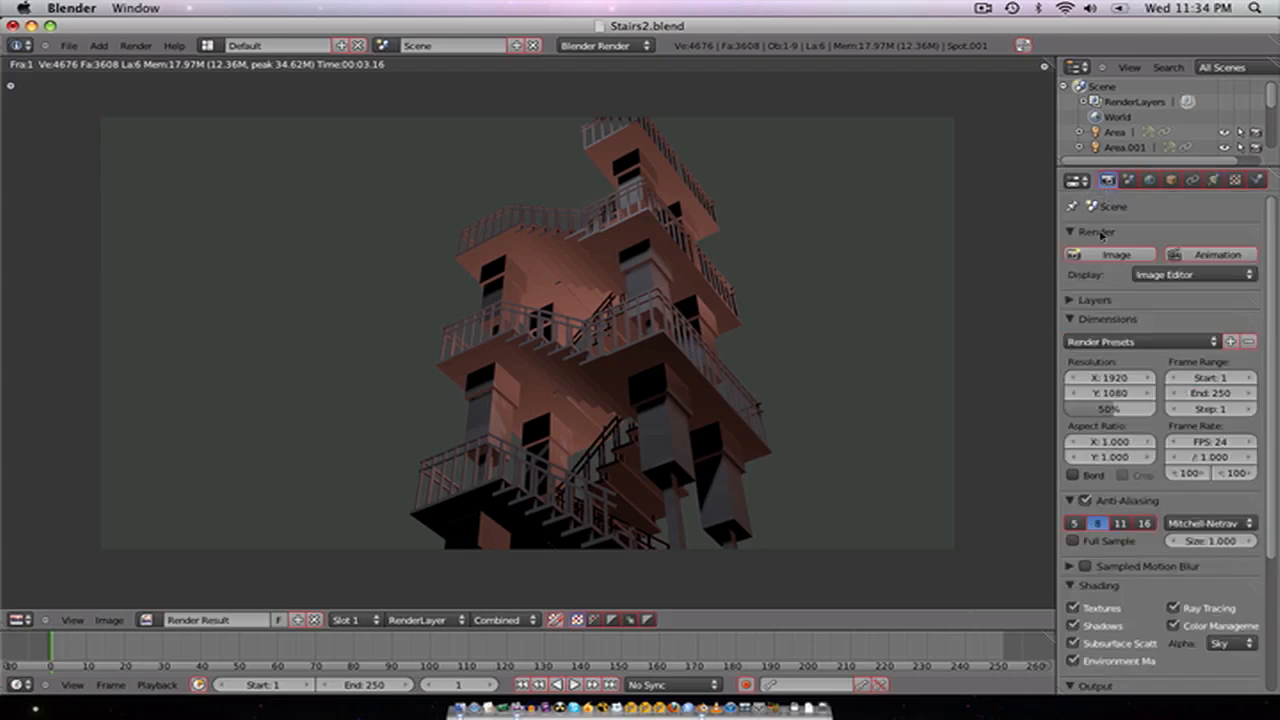
click(1149, 180)
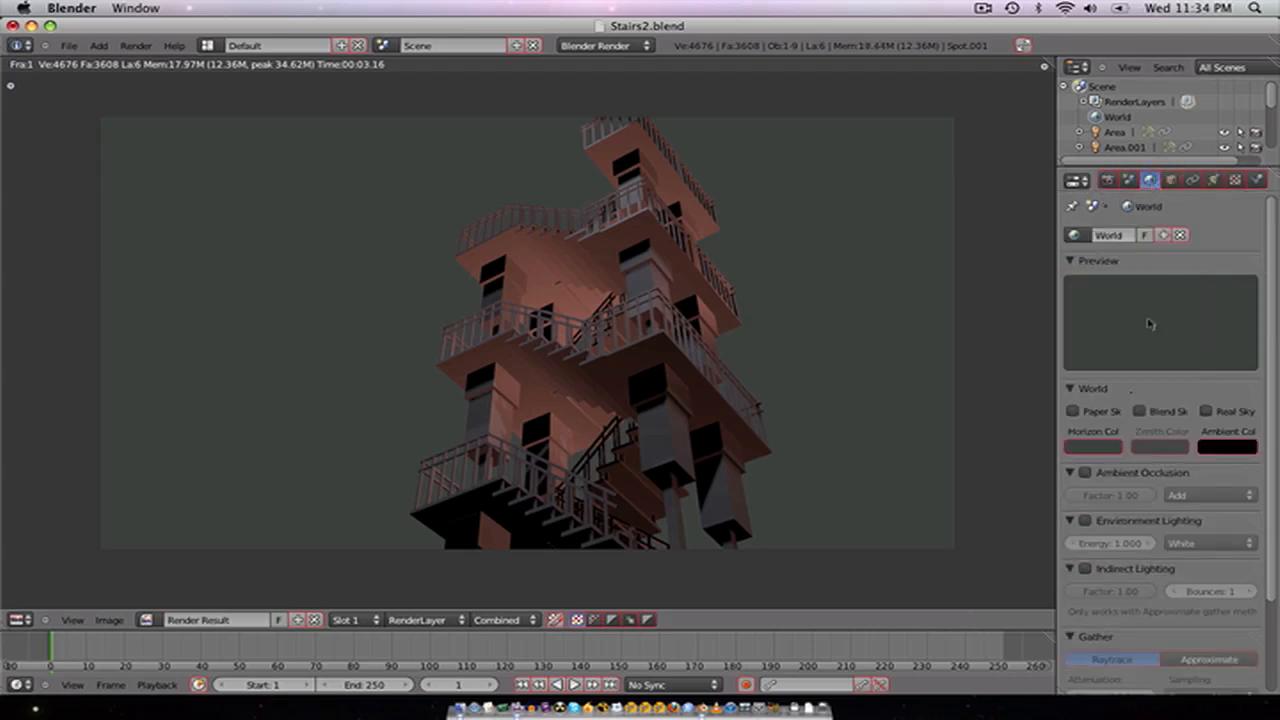
click(1085, 472)
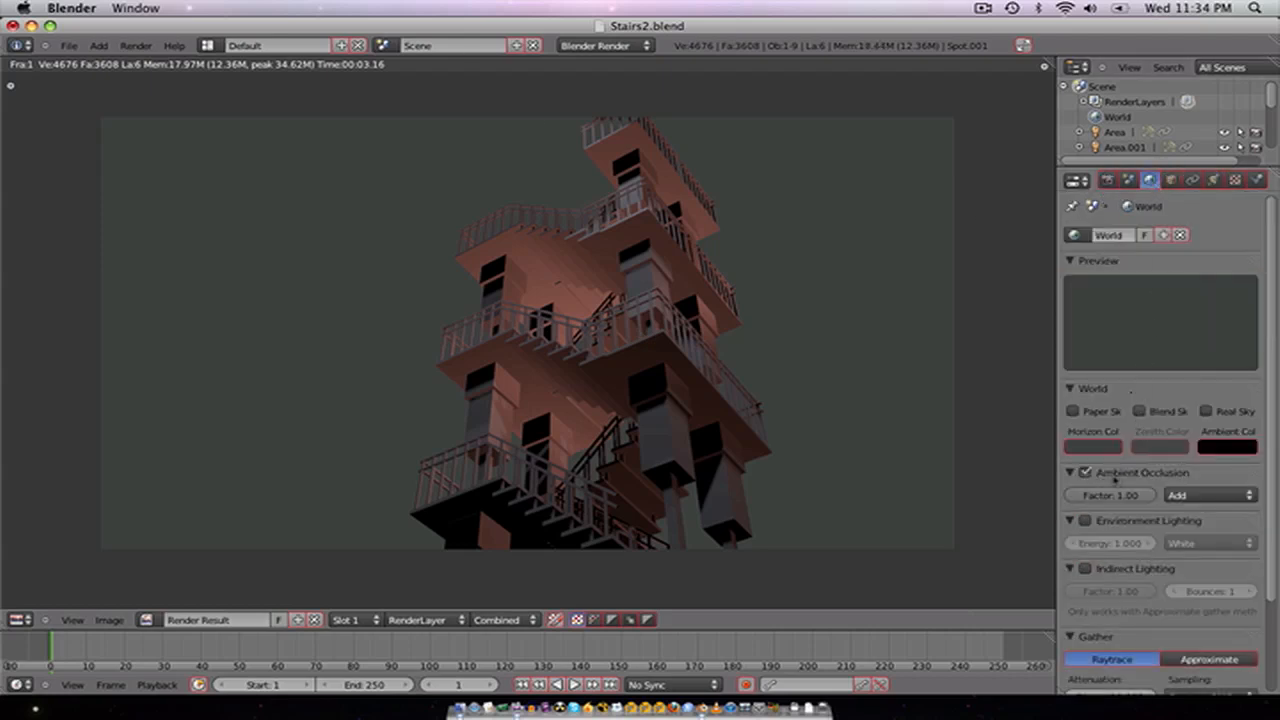
click(1199, 495)
click(1195, 478)
Step: Render the tower with ambient occlusion, examine the shading on the landings, and stop the render
key(F12)
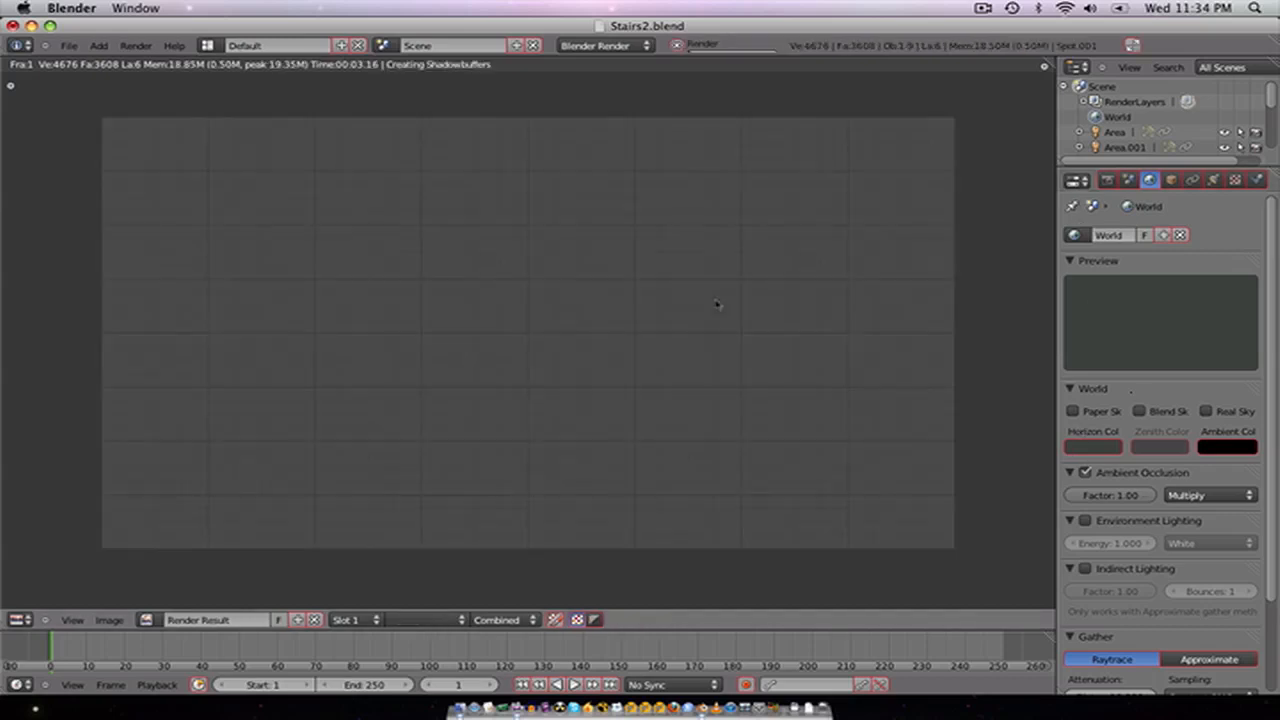
scroll(630, 347, up, 2)
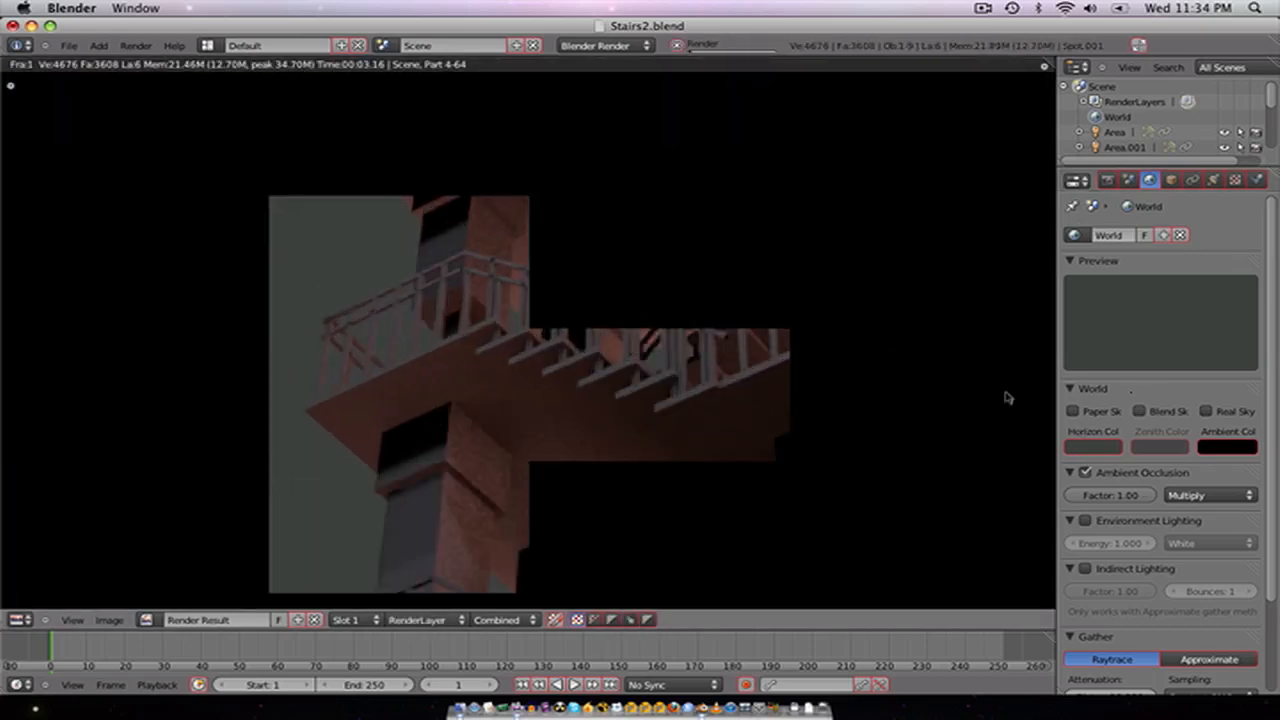
scroll(742, 395, down, 1)
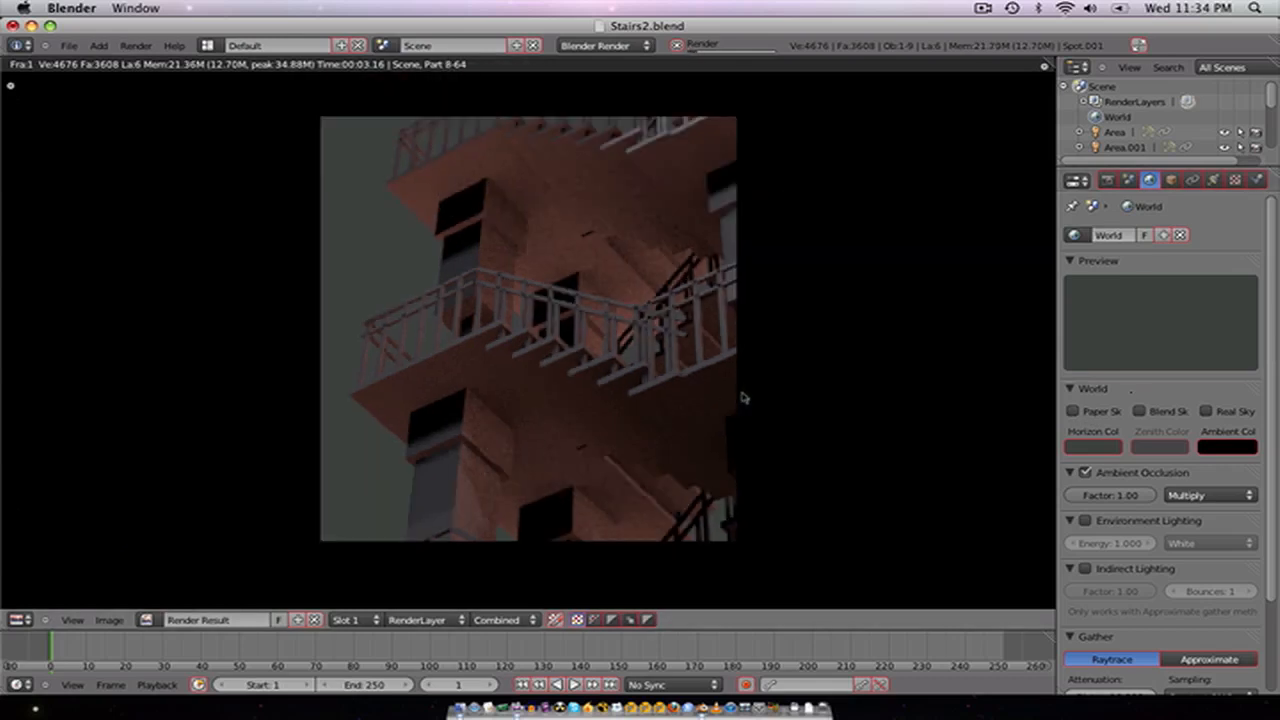
scroll(751, 386, down, 1)
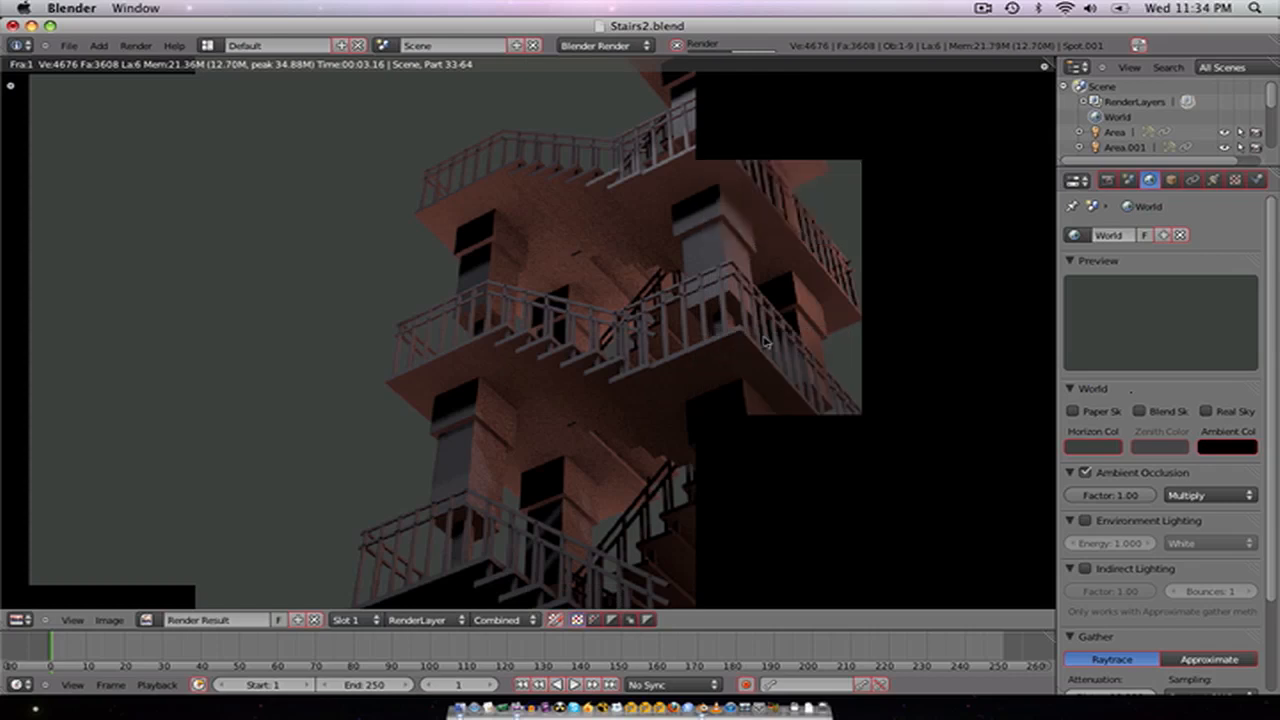
key(Escape)
Step: Delete the two area lamps closest to the tower
scroll(714, 364, down, 1)
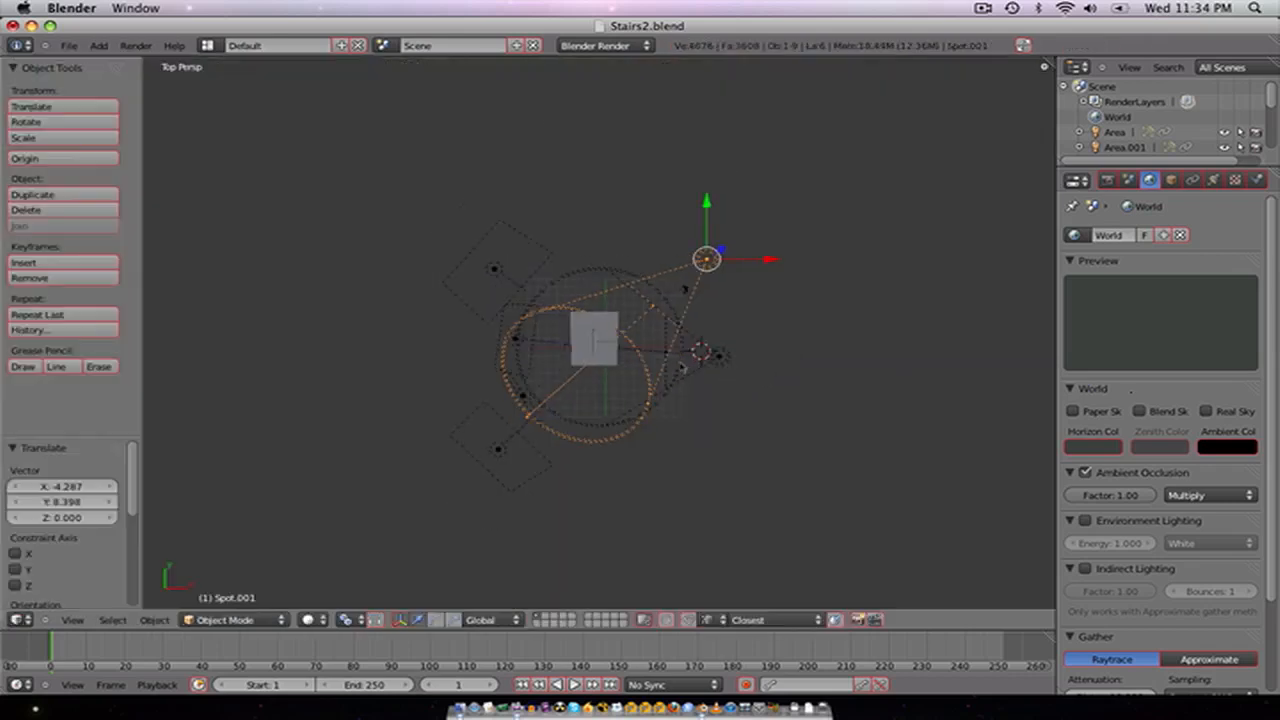
middle_drag(686, 366, 543, 290)
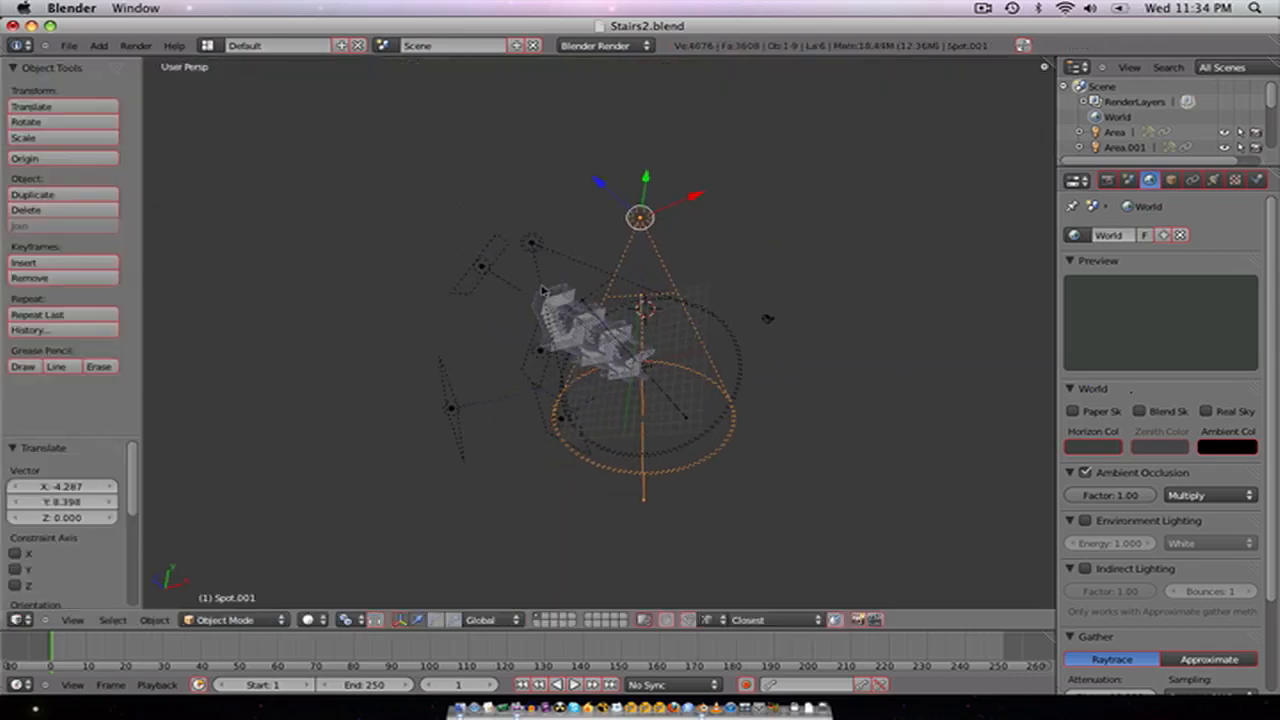
right_click(514, 375)
key(x)
click(514, 372)
right_click(550, 420)
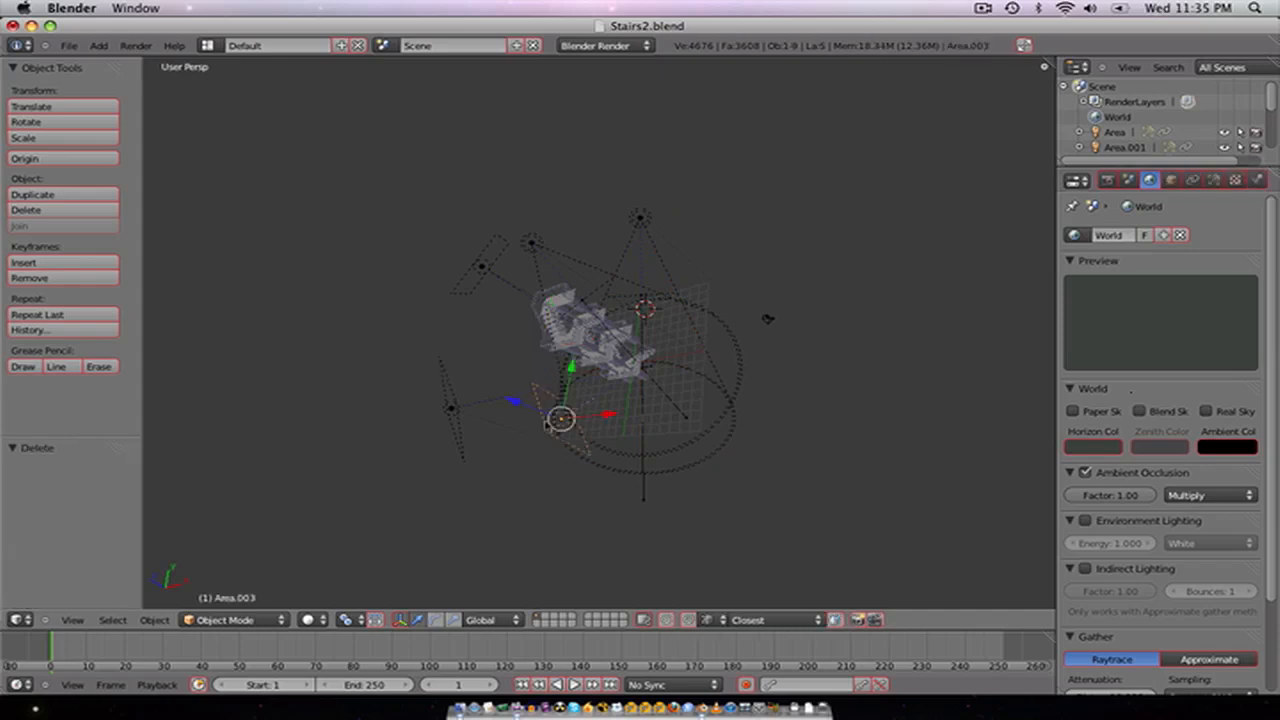
key(x)
click(545, 425)
Step: Render the scene again and examine the lighting and shadows on the landings, railings and stair undersides
key(F12)
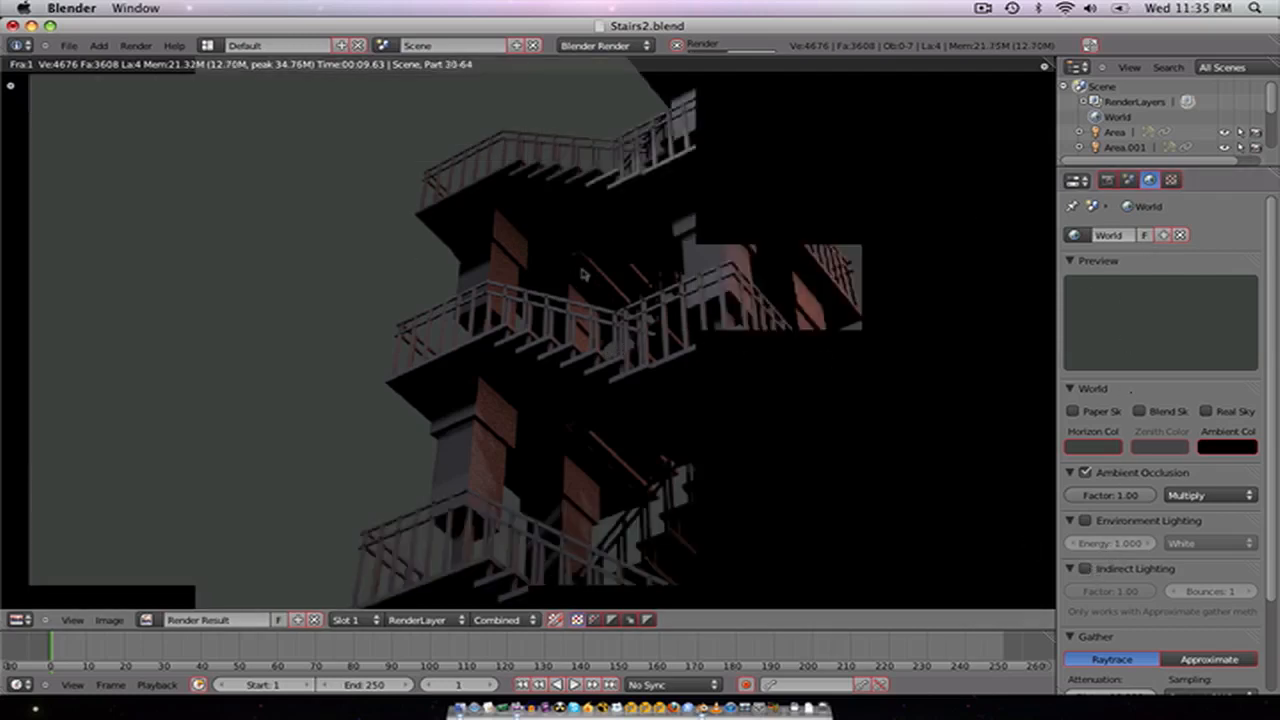
scroll(800, 280, up, 2)
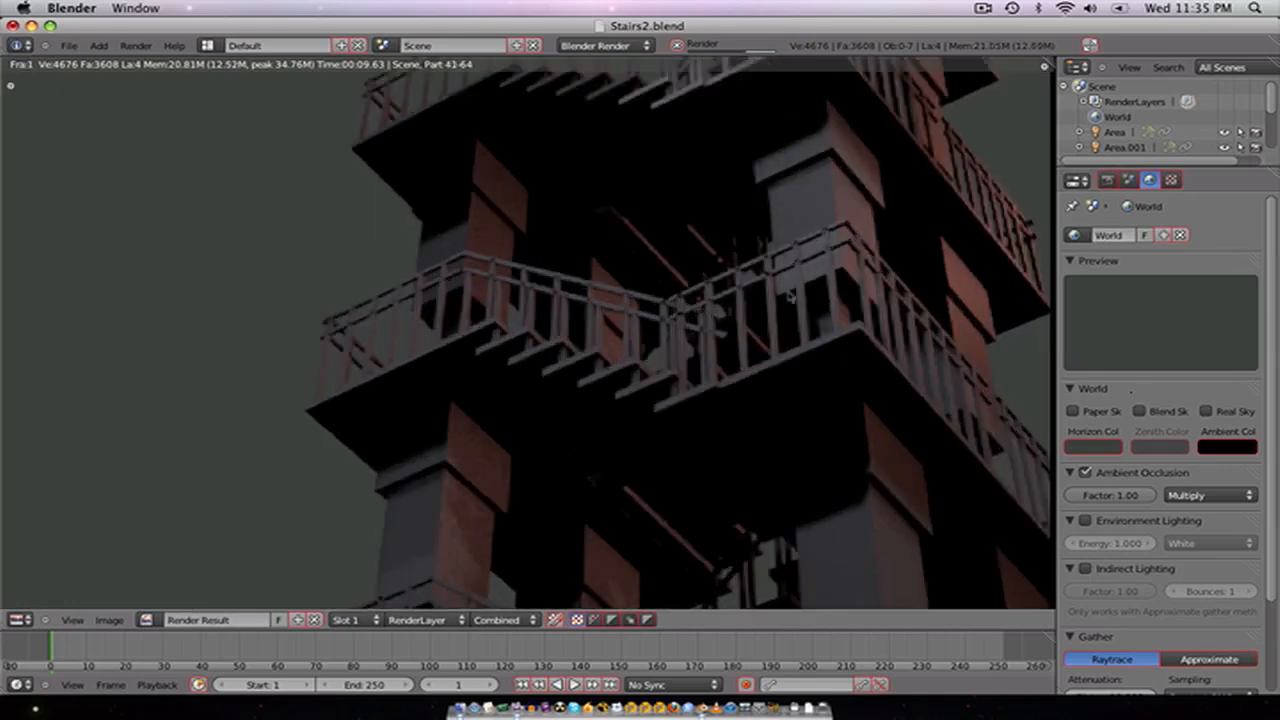
scroll(760, 300, down, 5)
middle_drag(602, 372, 587, 337)
scroll(587, 337, up, 1)
scroll(588, 342, up, 2)
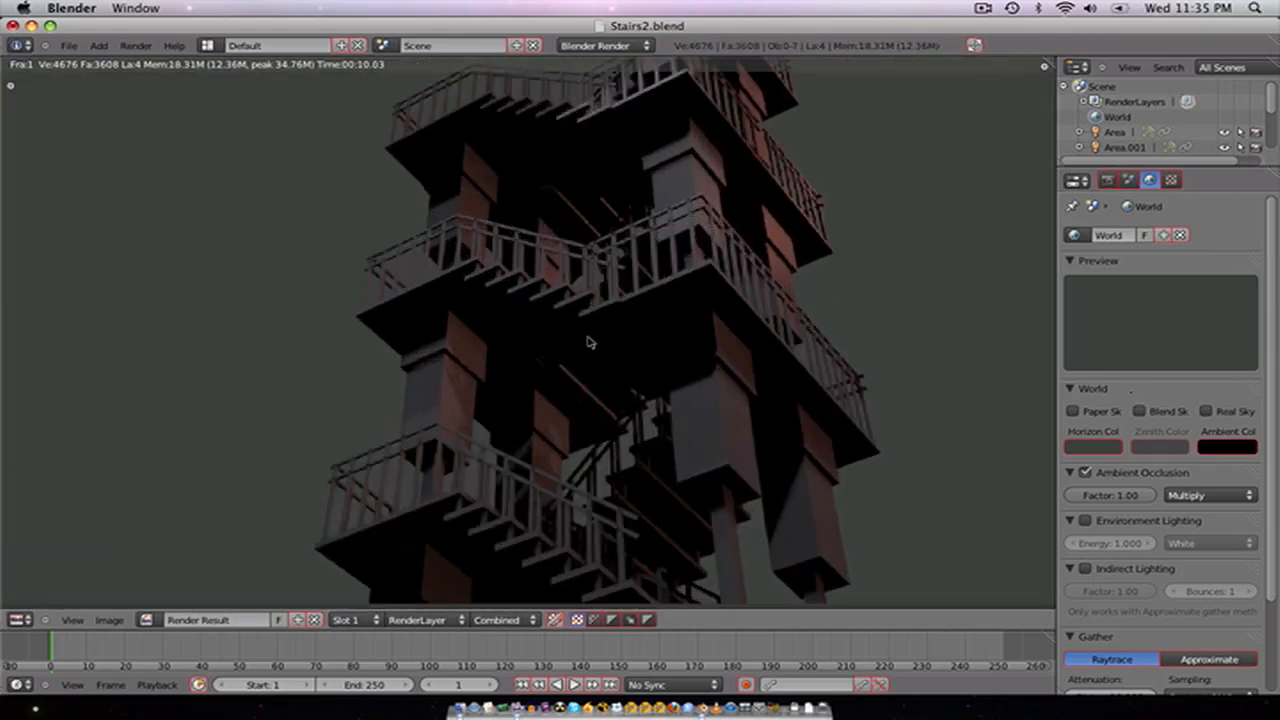
scroll(588, 342, down, 2)
scroll(588, 342, up, 1)
scroll(588, 342, down, 1)
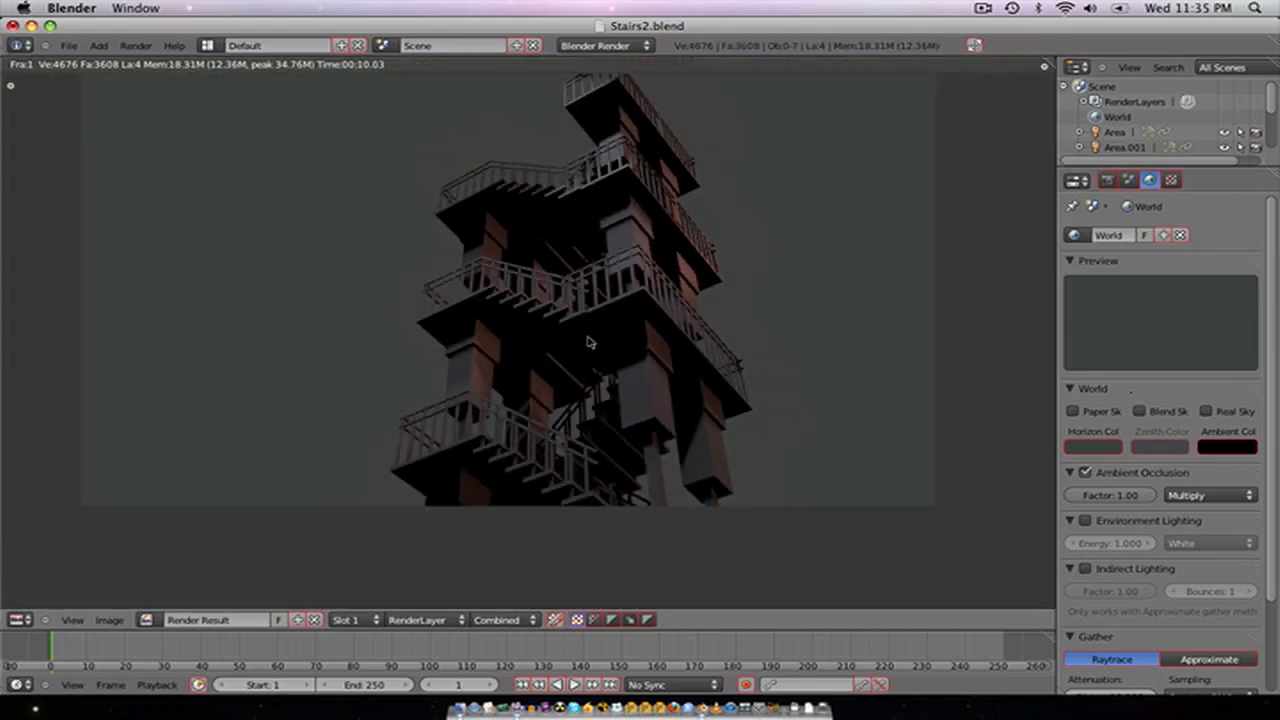
scroll(588, 342, up, 5)
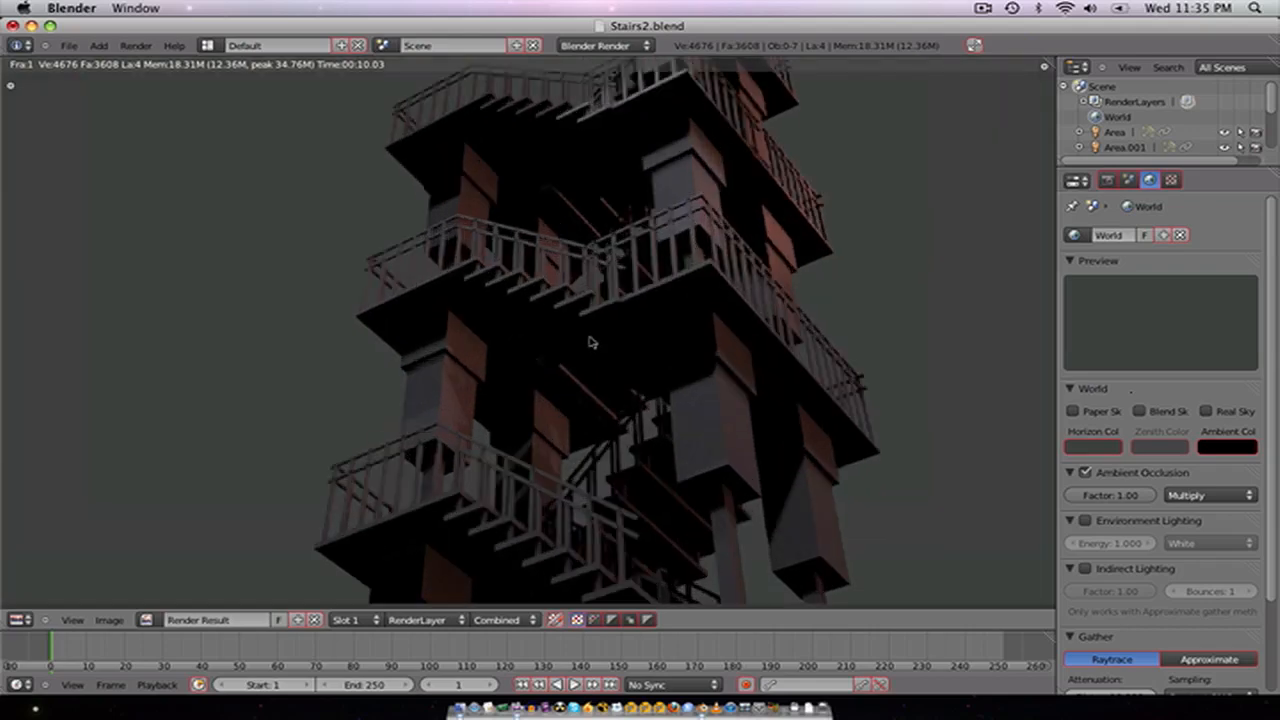
scroll(590, 342, down, 4)
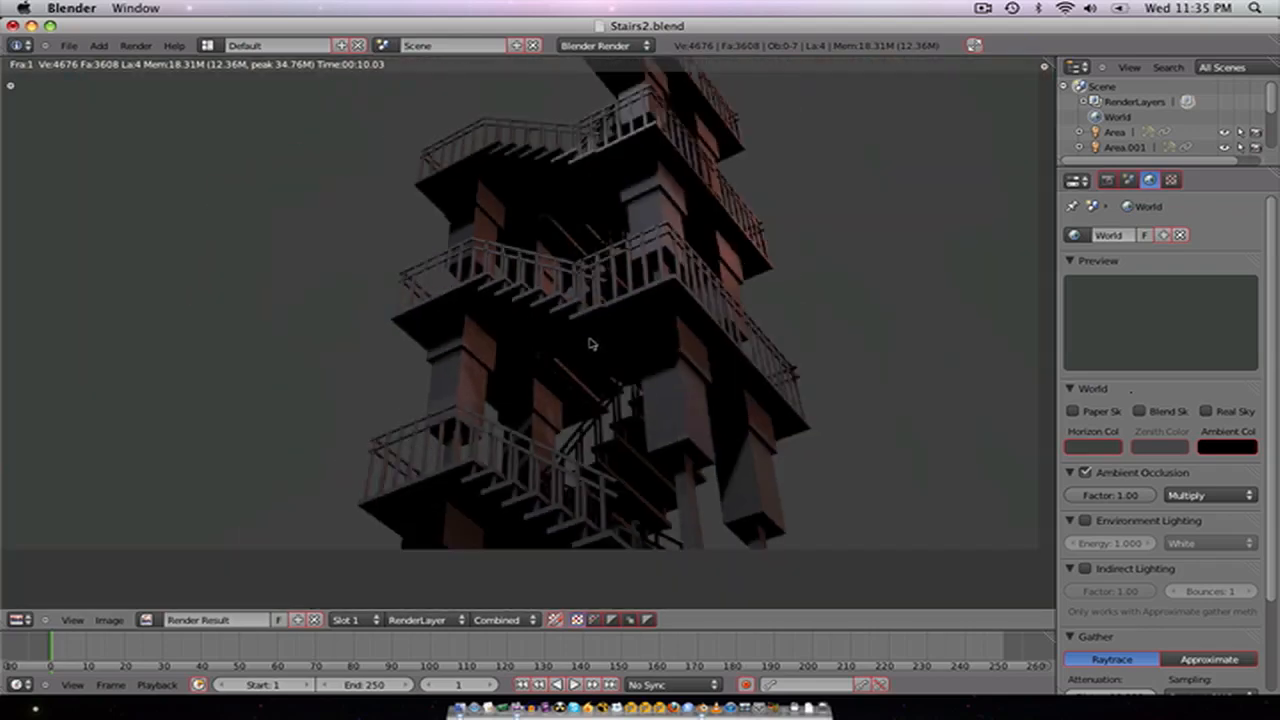
middle_drag(591, 343, 613, 385)
scroll(597, 400, up, 3)
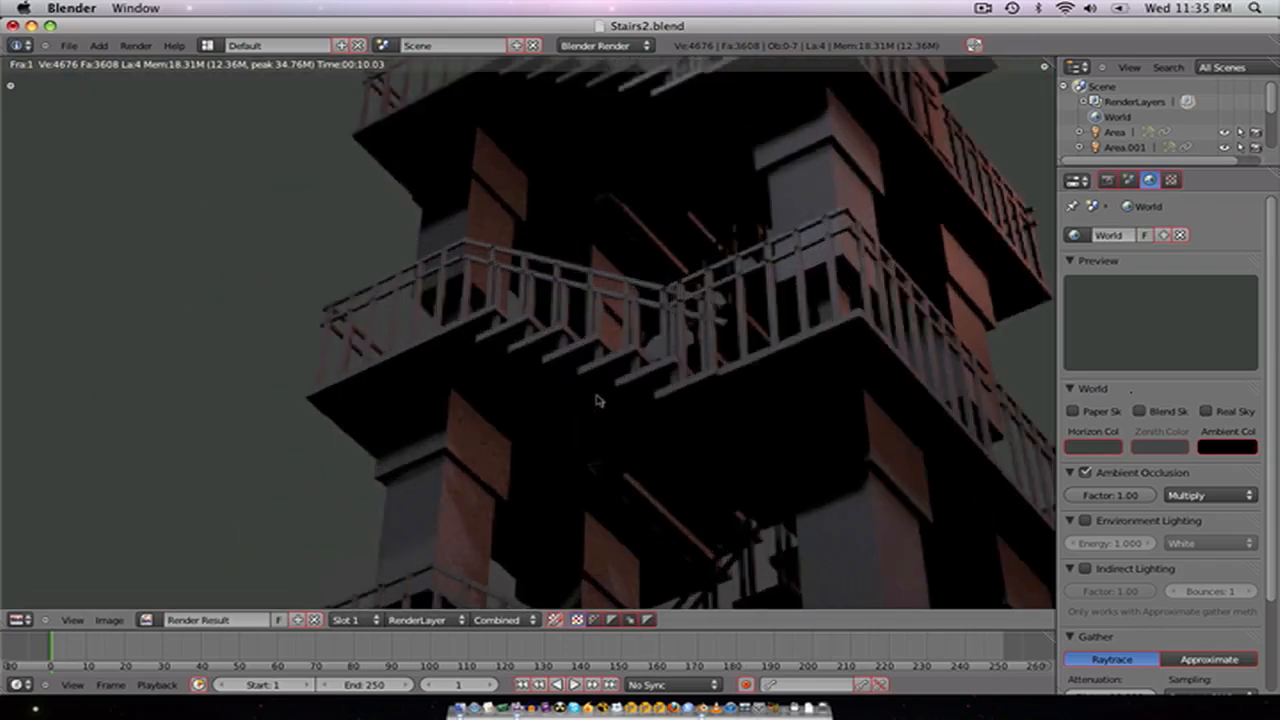
scroll(597, 400, down, 2)
scroll(662, 368, up, 5)
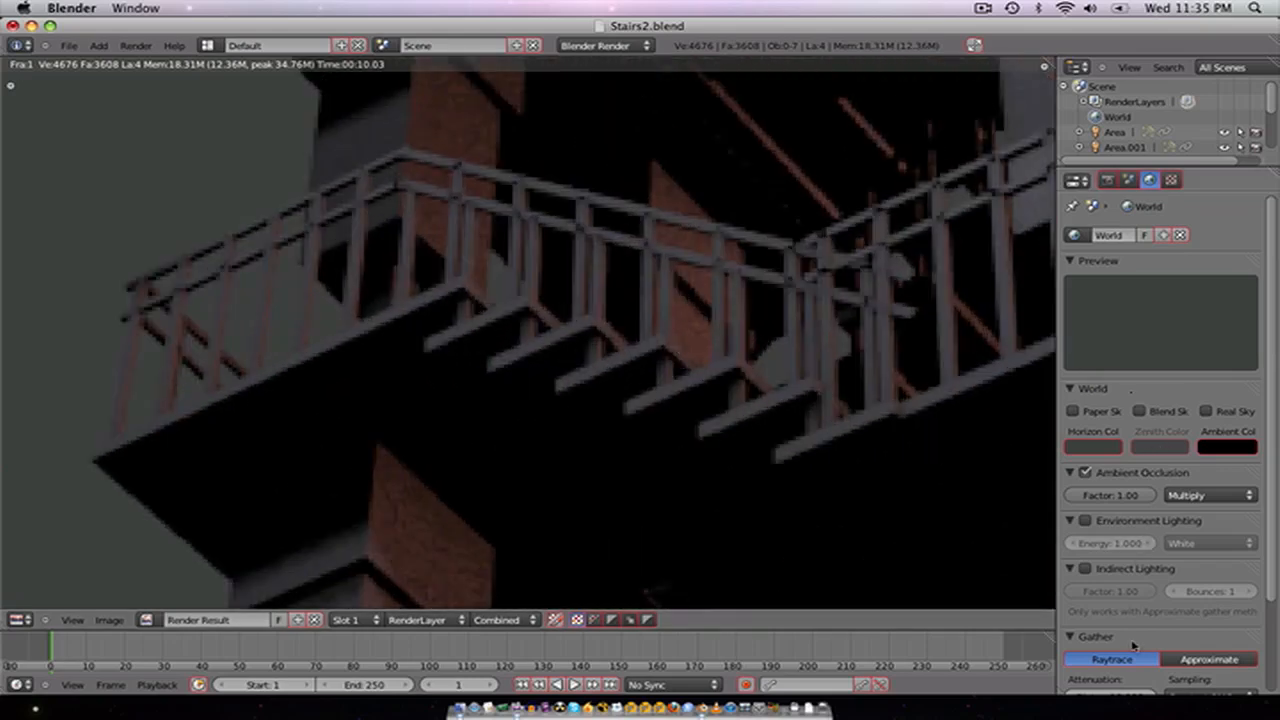
Step: Examine the rendered tower as a whole and close the render result
scroll(1133, 645, down, 2)
scroll(636, 488, down, 4)
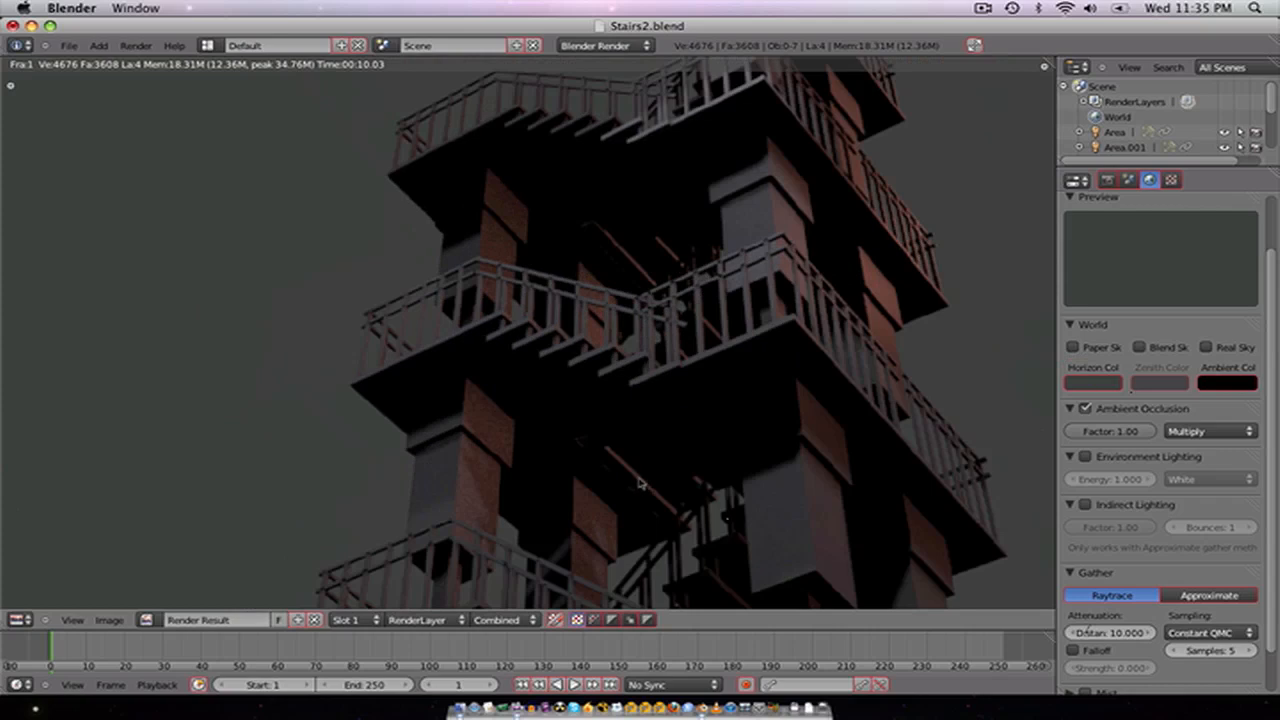
scroll(640, 483, down, 1)
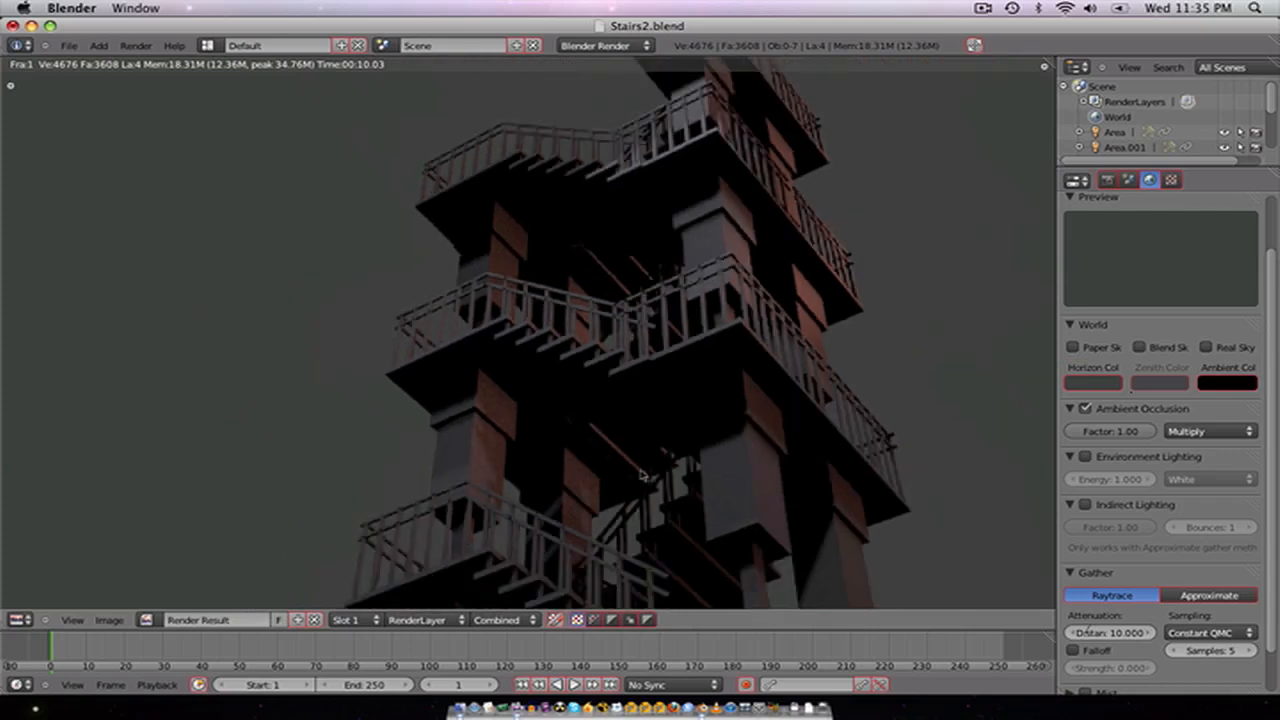
key(Escape)
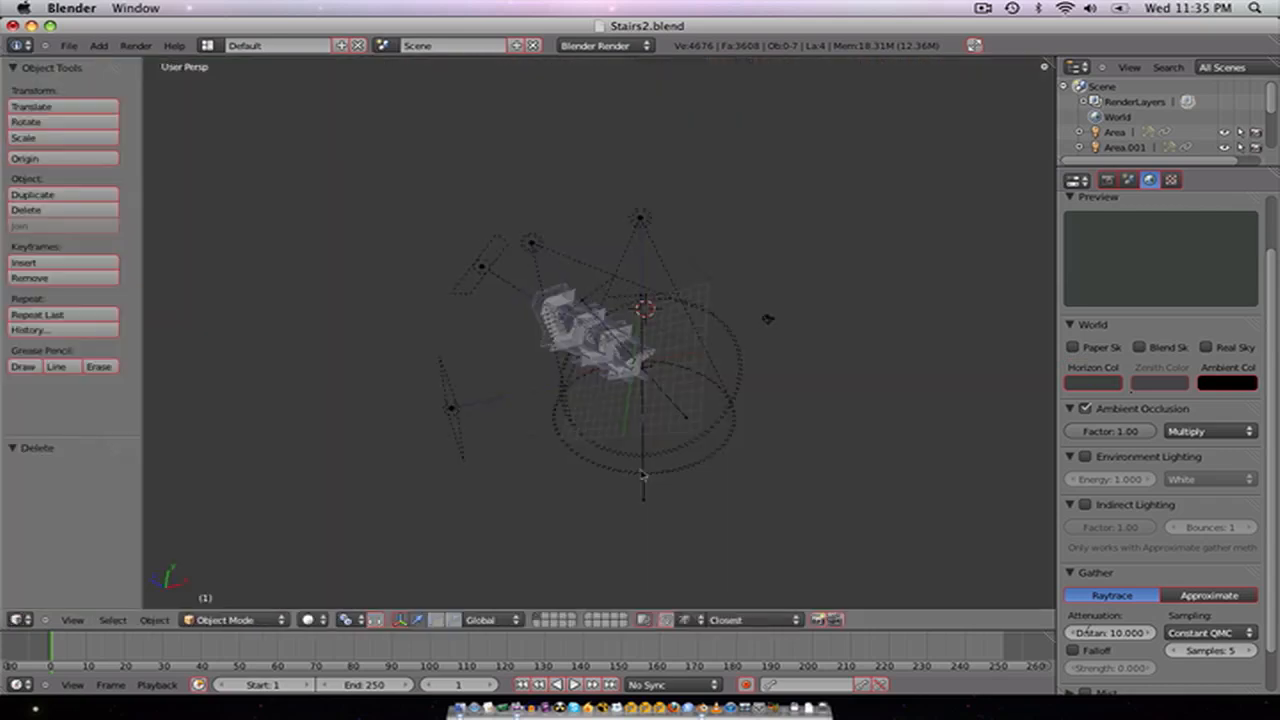
Step: Add a mesh plane beneath the lowest landing and extrude it down about 0.2 units into a thin slab
key(KP_1)
key(KP_3)
scroll(640, 475, up, 8)
scroll(636, 475, up, 2)
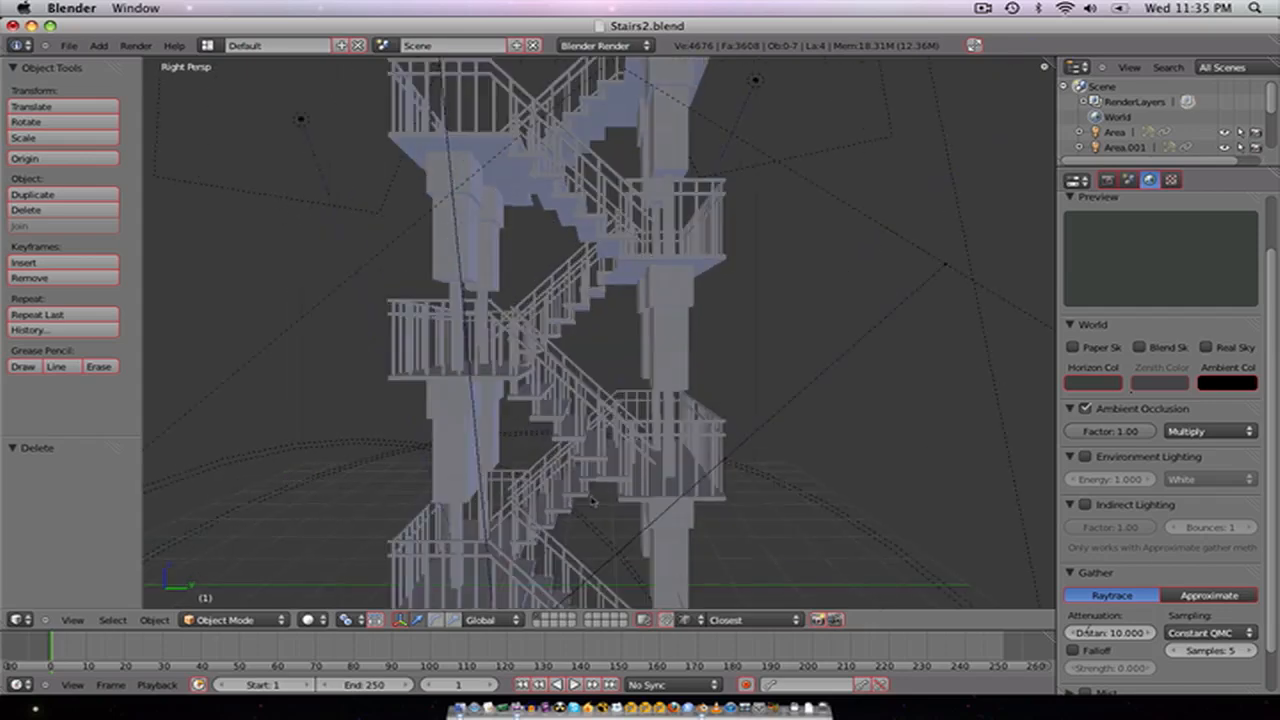
shift+middle_drag(592, 497, 648, 345)
scroll(625, 395, up, 3)
mouse_move(622, 405)
middle_down()
mouse_move(588, 408)
mouse_move(600, 405)
middle_up()
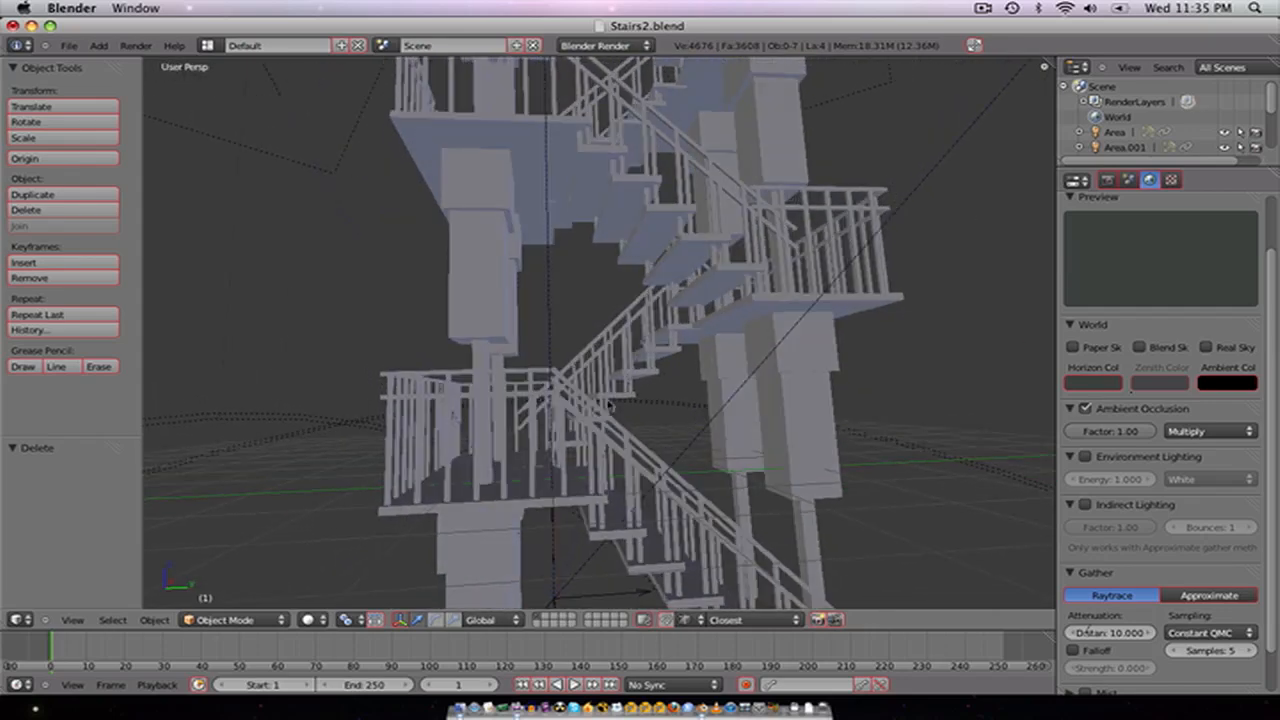
key(KP_1)
shift+middle_drag(591, 469, 632, 320)
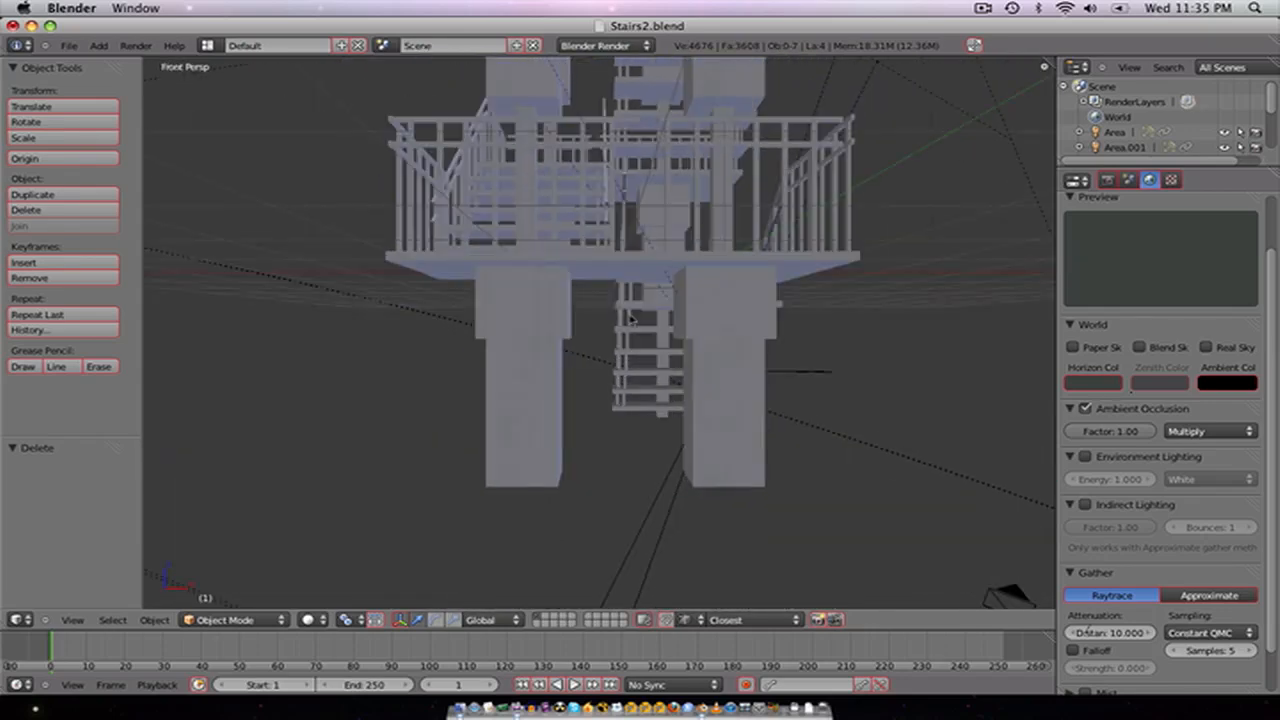
key(KP_5)
scroll(622, 323, up, 4)
scroll(620, 327, down, 1)
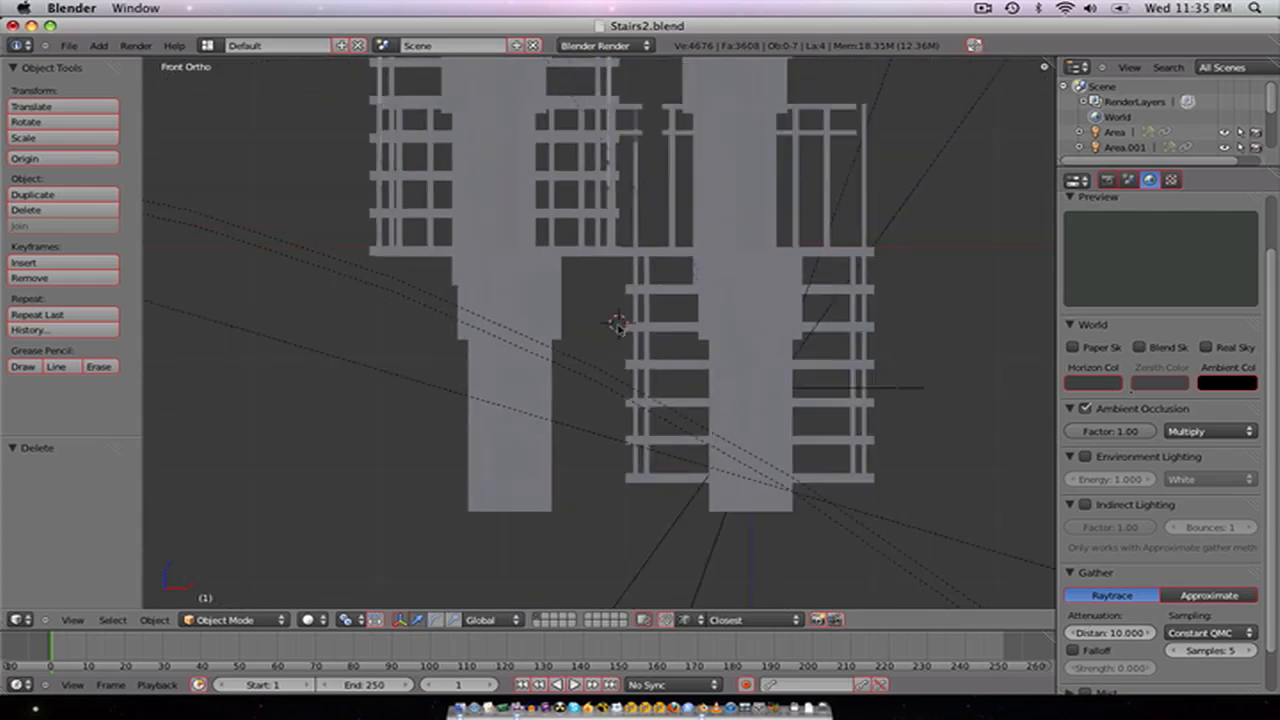
key(shift+a)
mouse_move(605, 174)
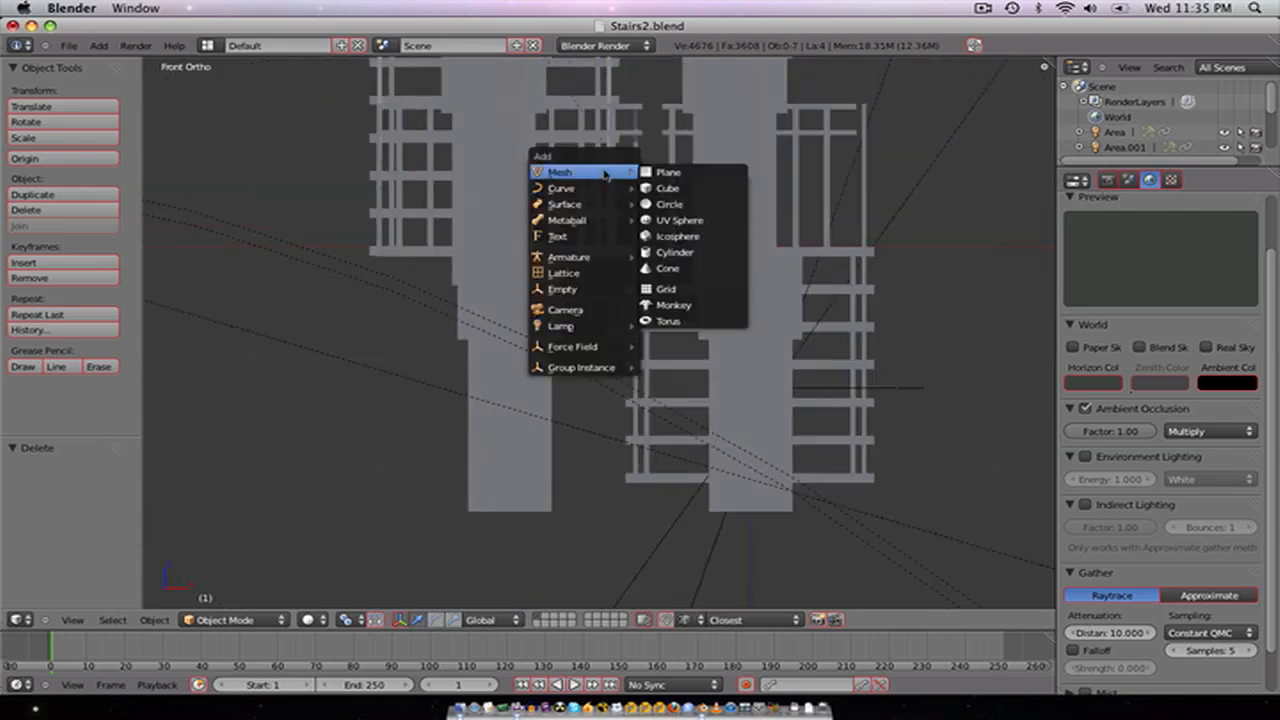
click(668, 172)
key(Tab)
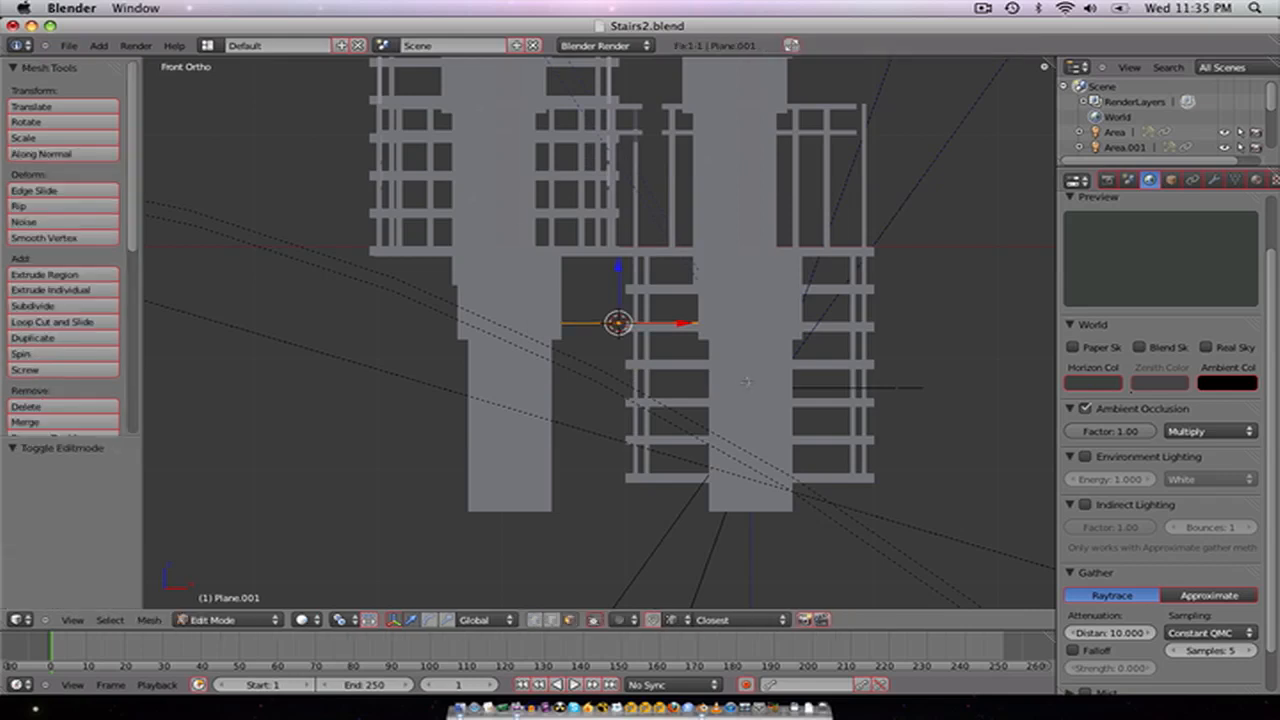
key(g)
key(z)
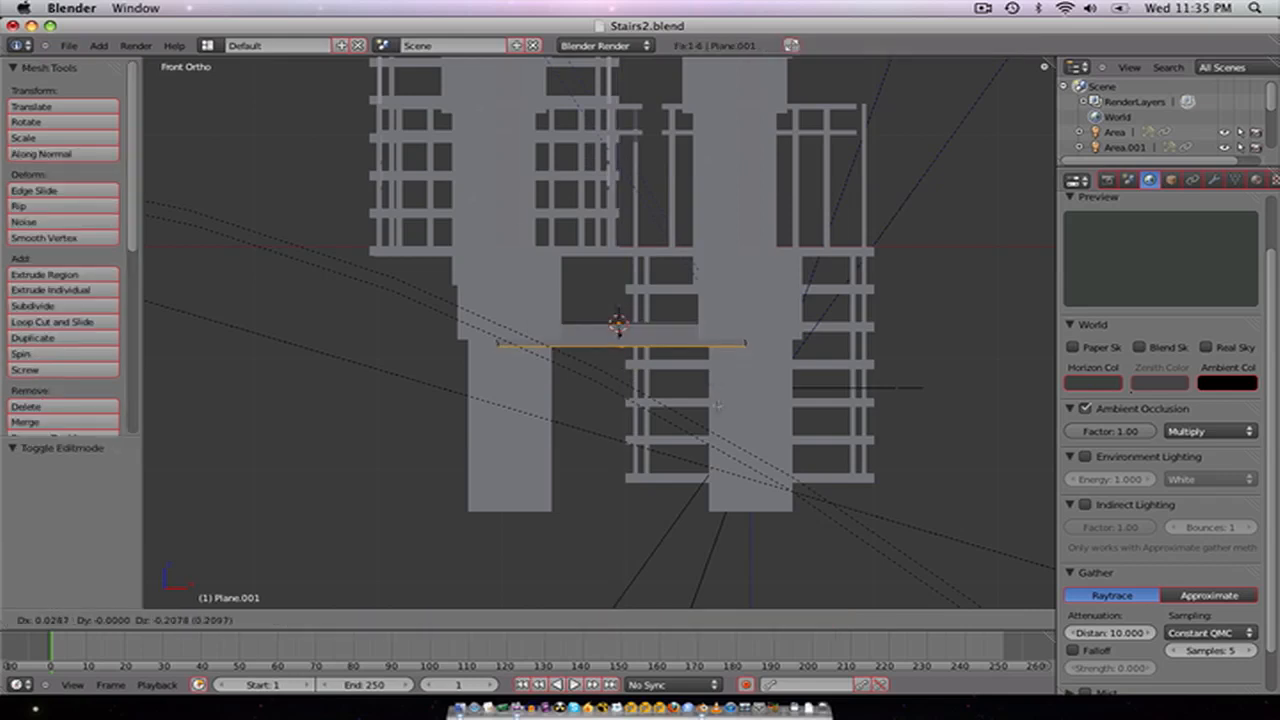
key(Return)
key(a)
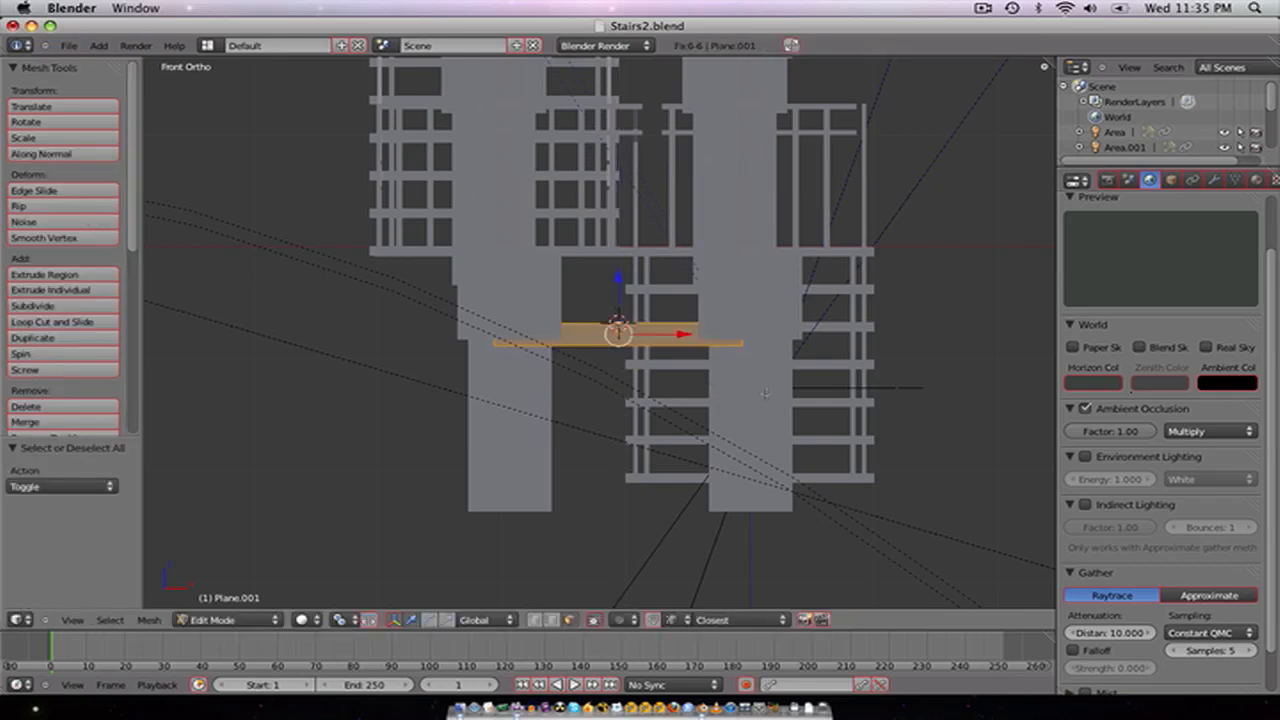
key(s)
key(x)
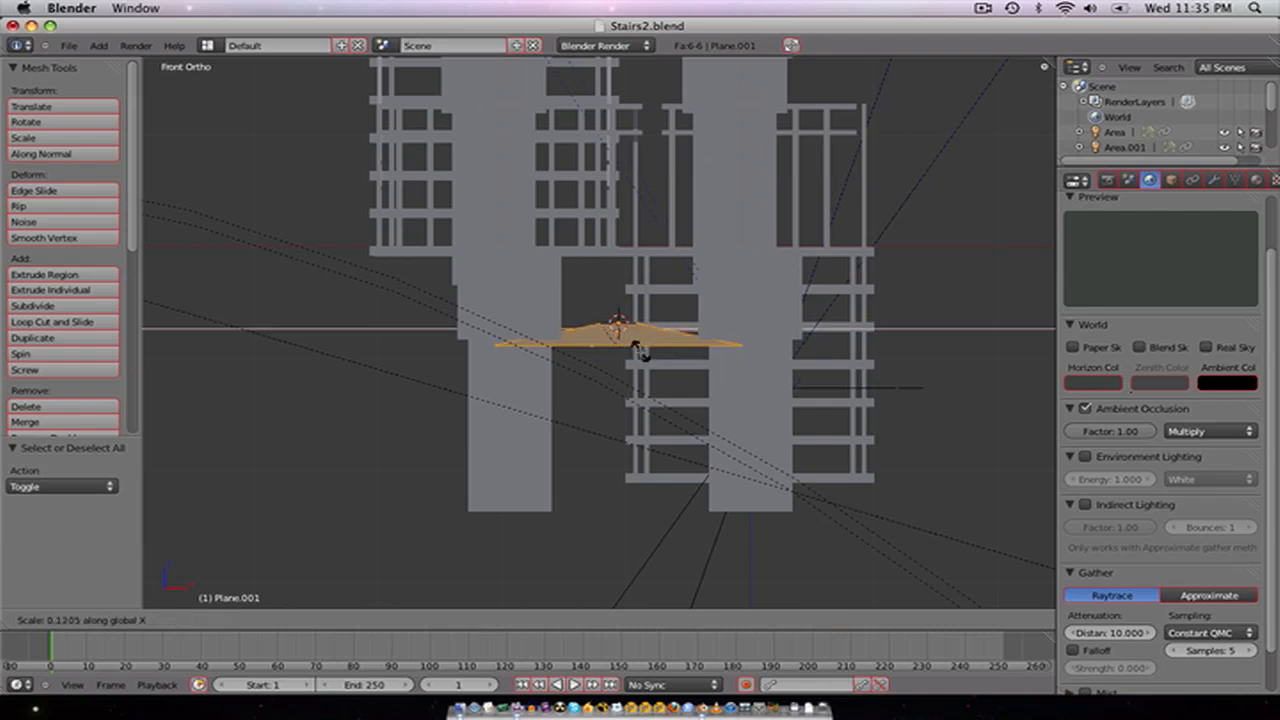
key(Escape)
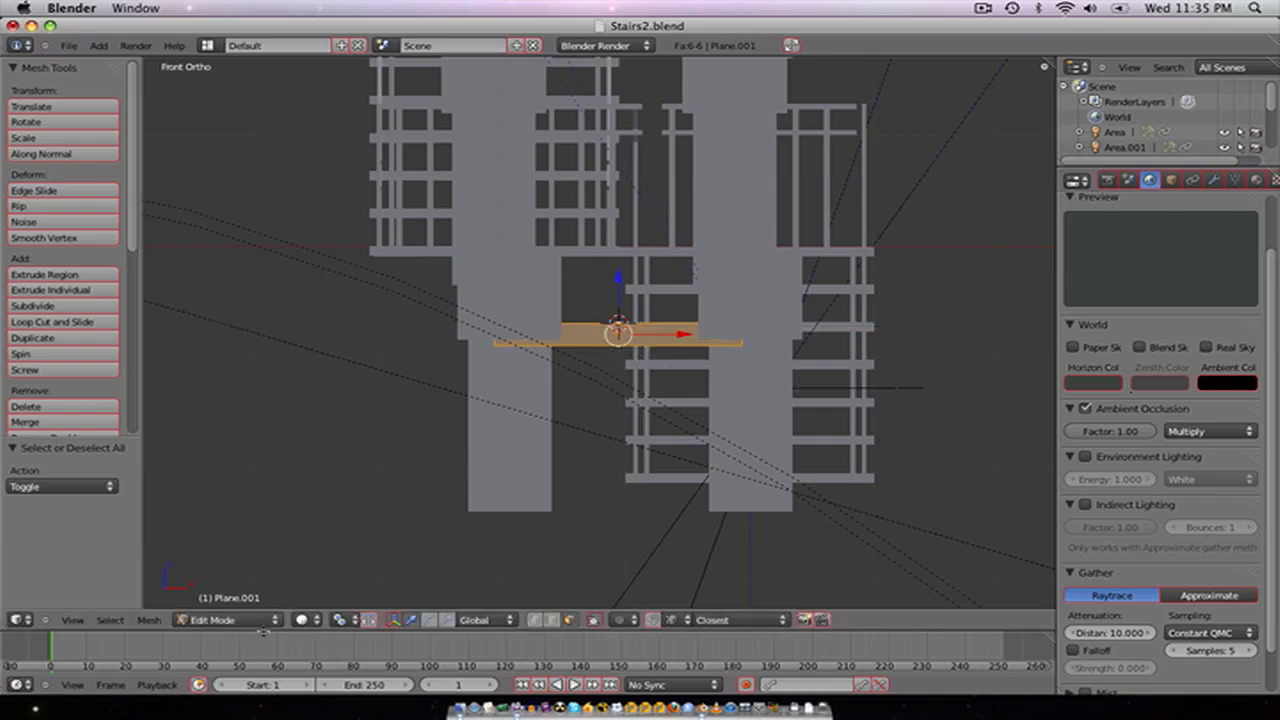
Step: Set the pivot to Median Point and scale the slab by about 0.5 along X
click(345, 620)
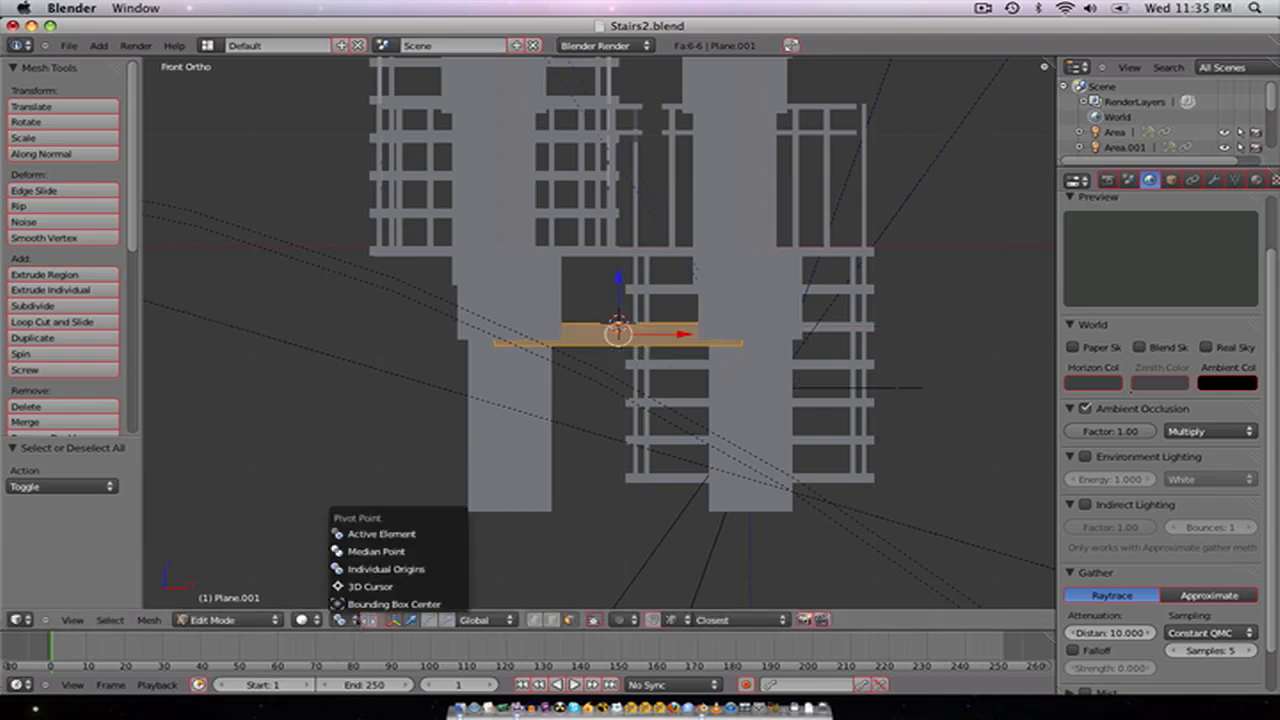
click(363, 551)
key(s)
key(x)
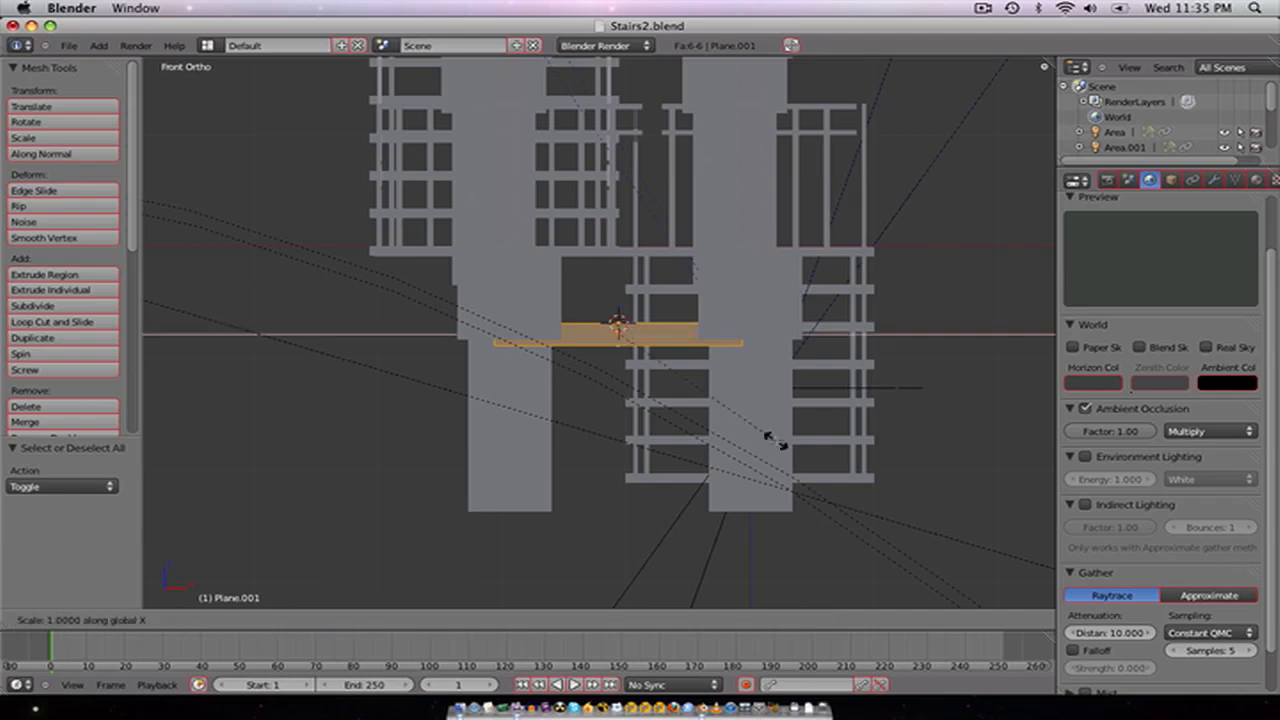
click(672, 410)
Step: In wireframe from below, resize the slab by about 0.53 and 1.05 and centre it between the two front pillars
key(ctrl+KP_7)
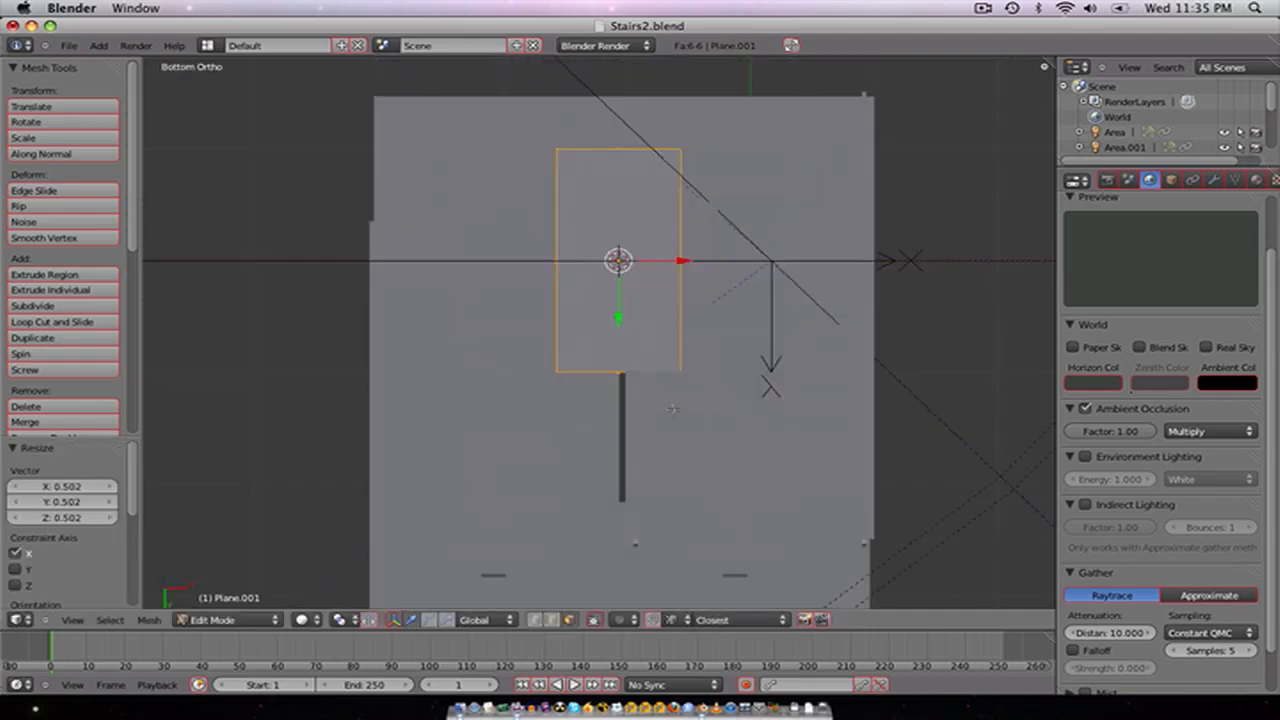
key(z)
key(s)
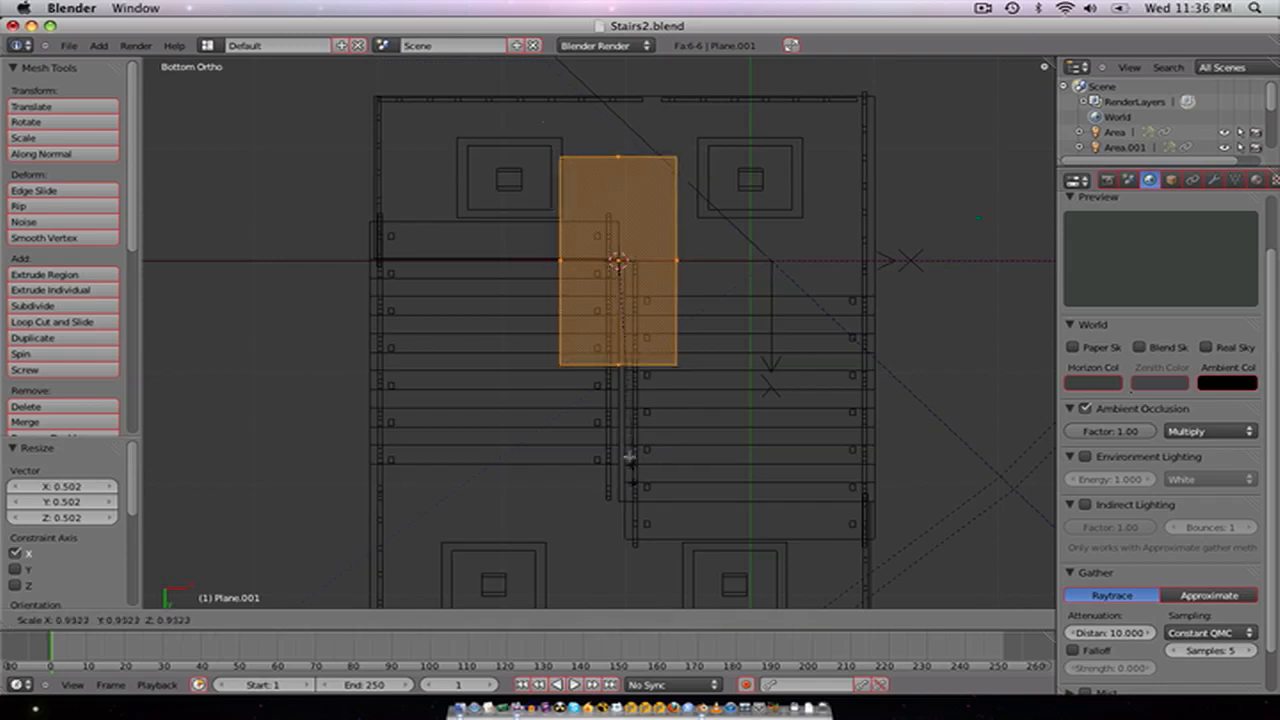
click(616, 390)
key(g)
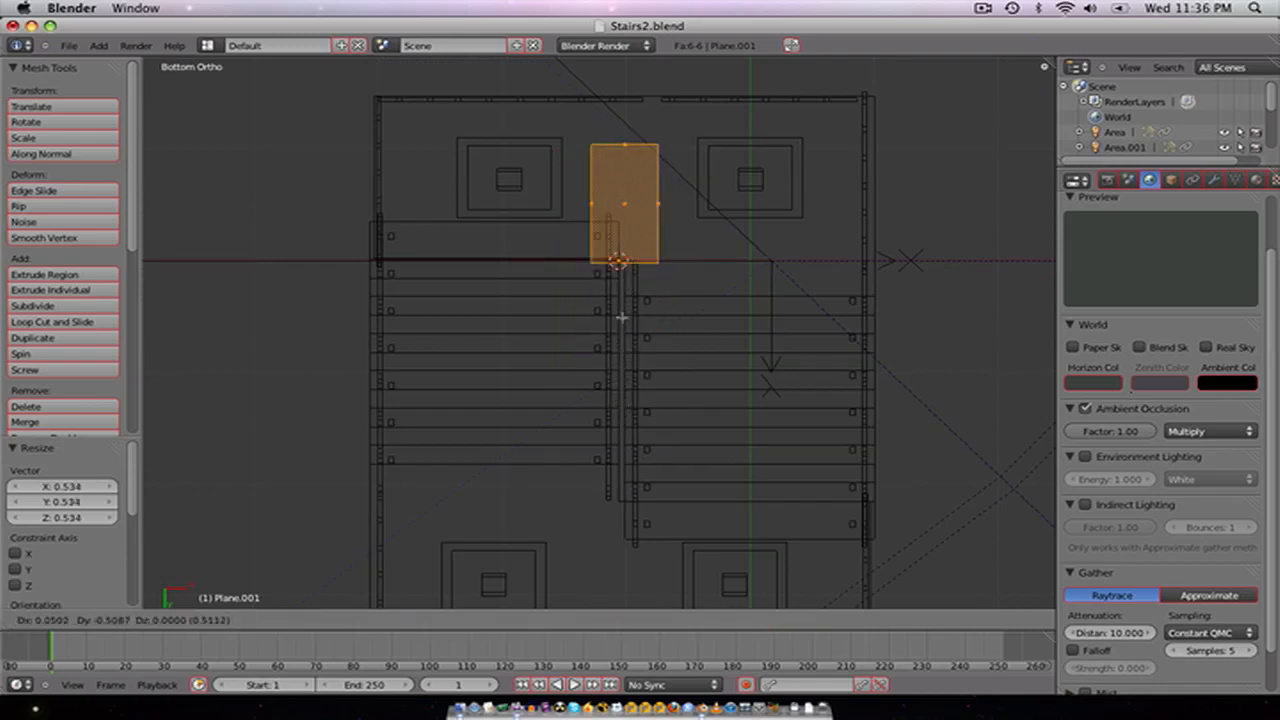
click(625, 295)
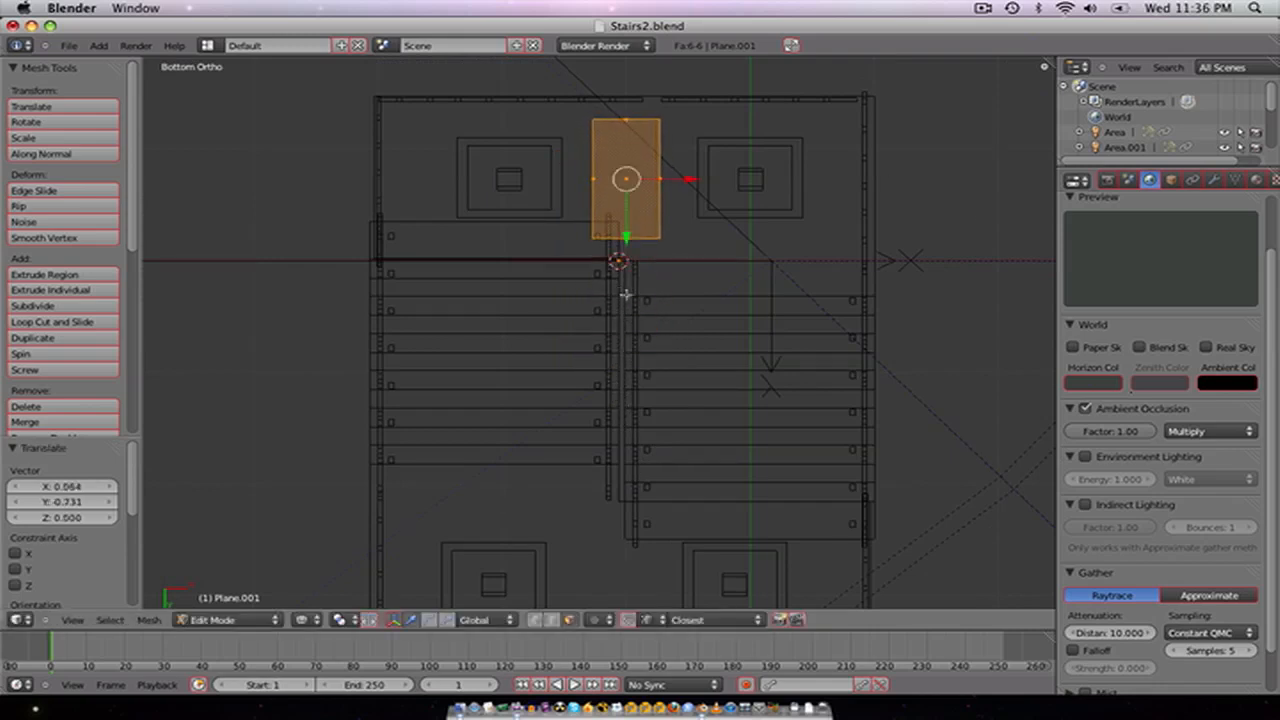
key(s)
click(629, 304)
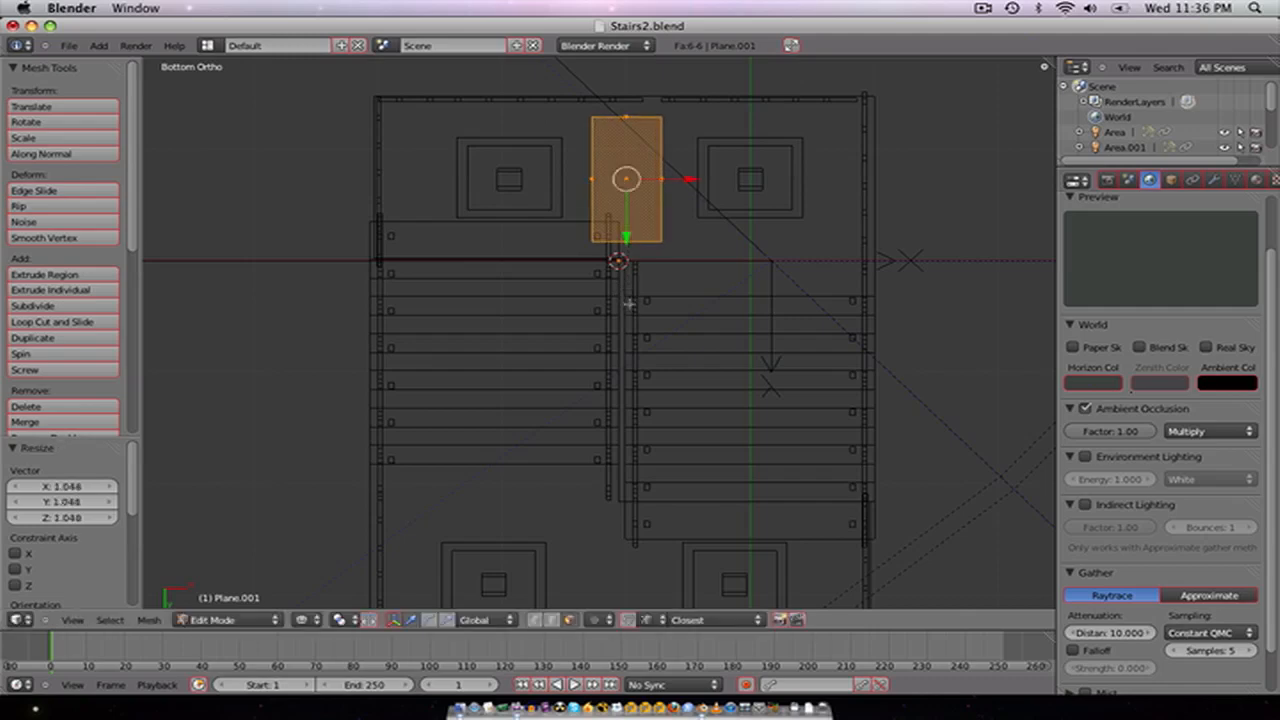
Step: Raise the slab about 0.69 along Z to the landing's underside and flatten it along Z
key(KP_1)
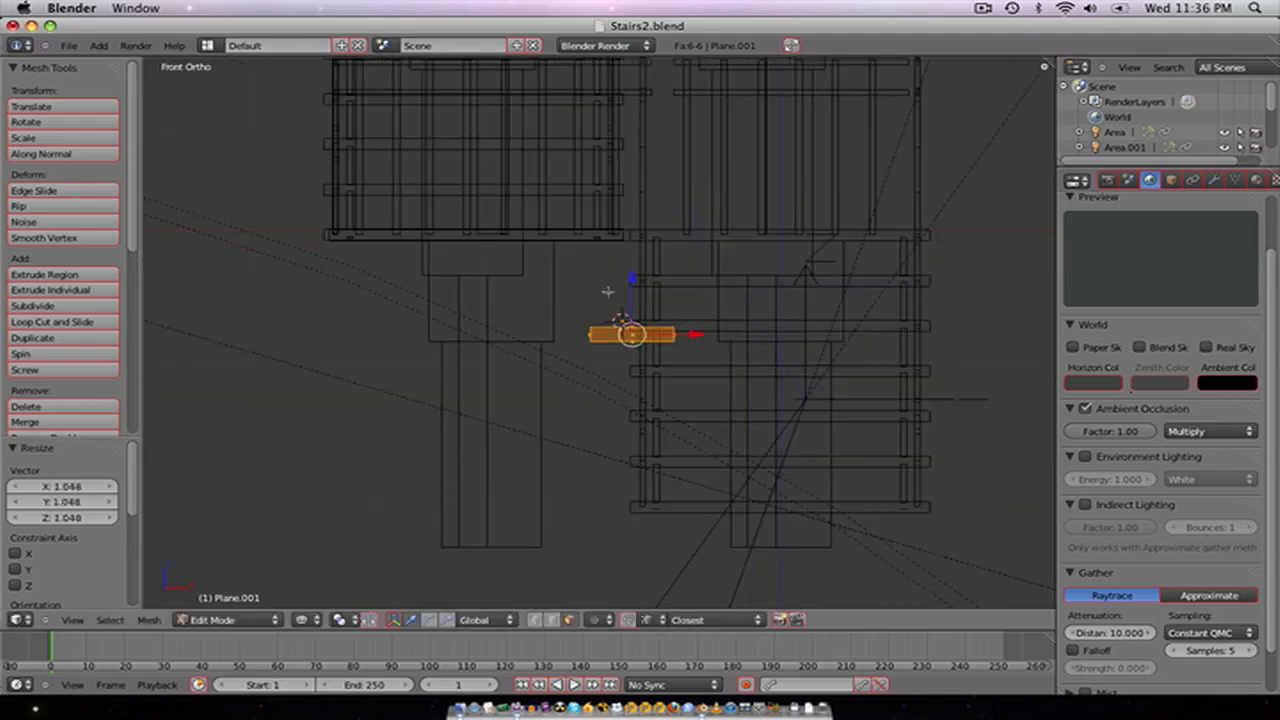
drag(633, 281, 633, 188)
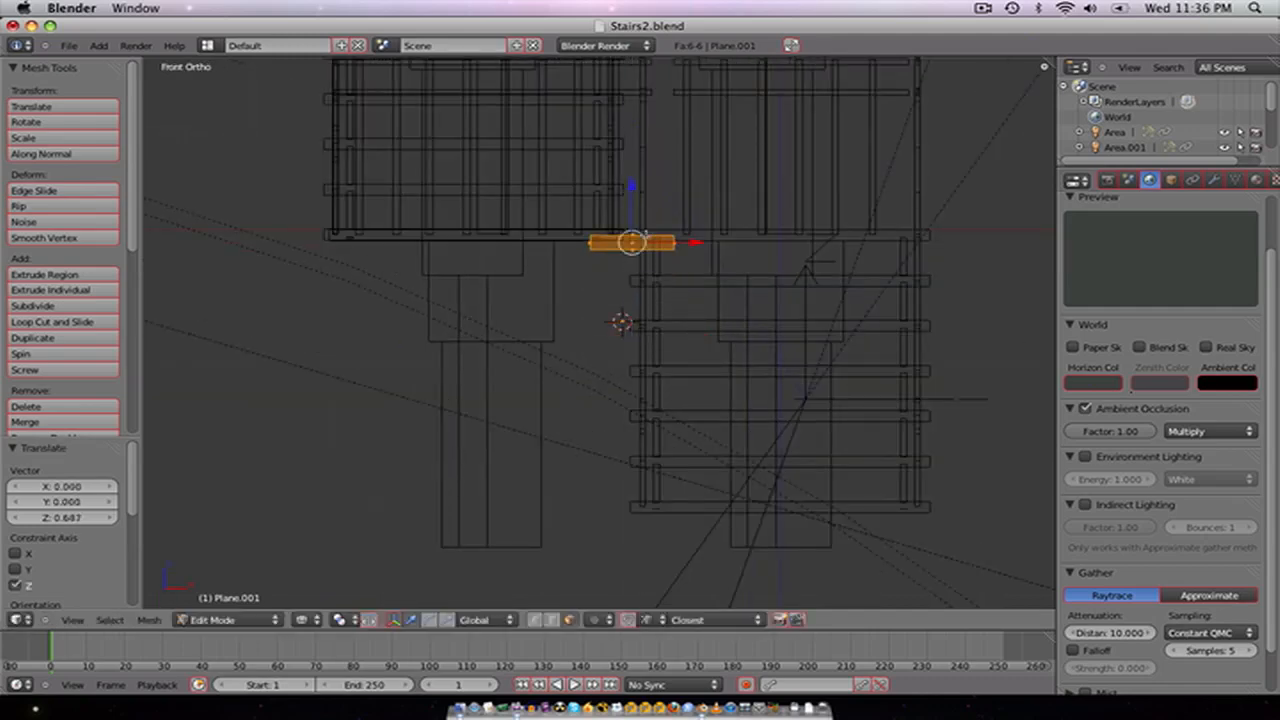
key(s)
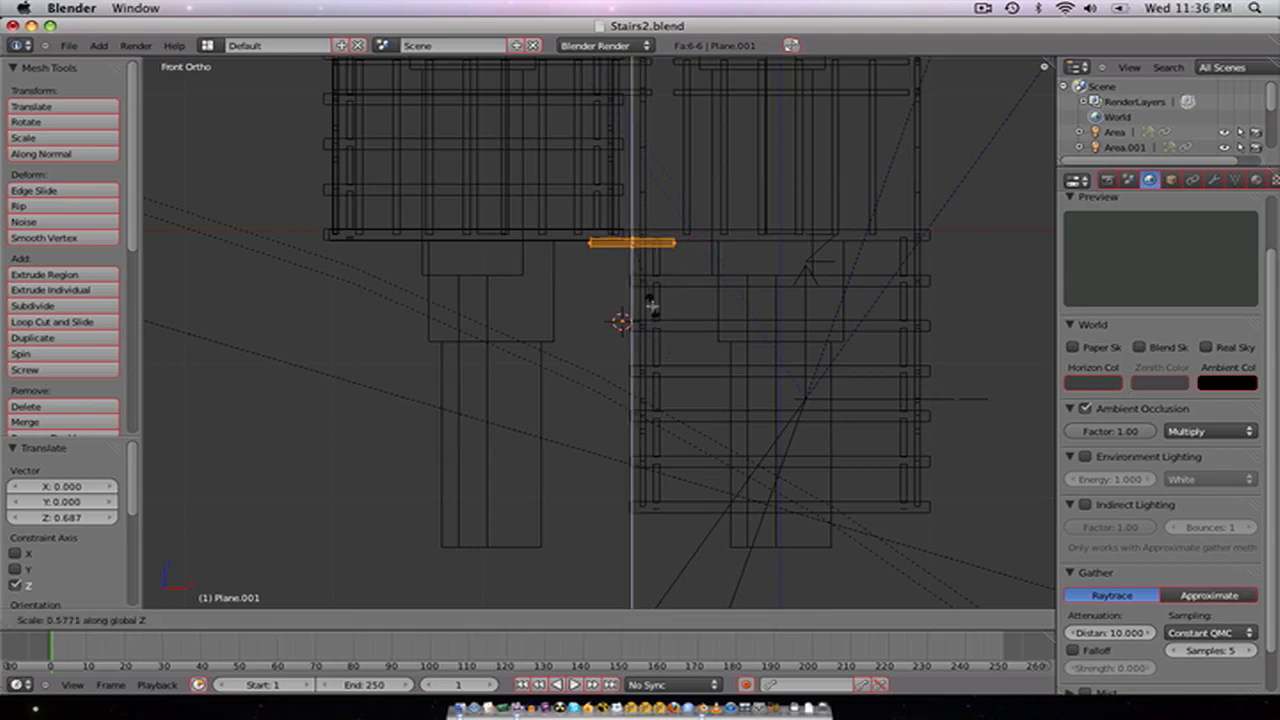
click(655, 296)
key(Tab)
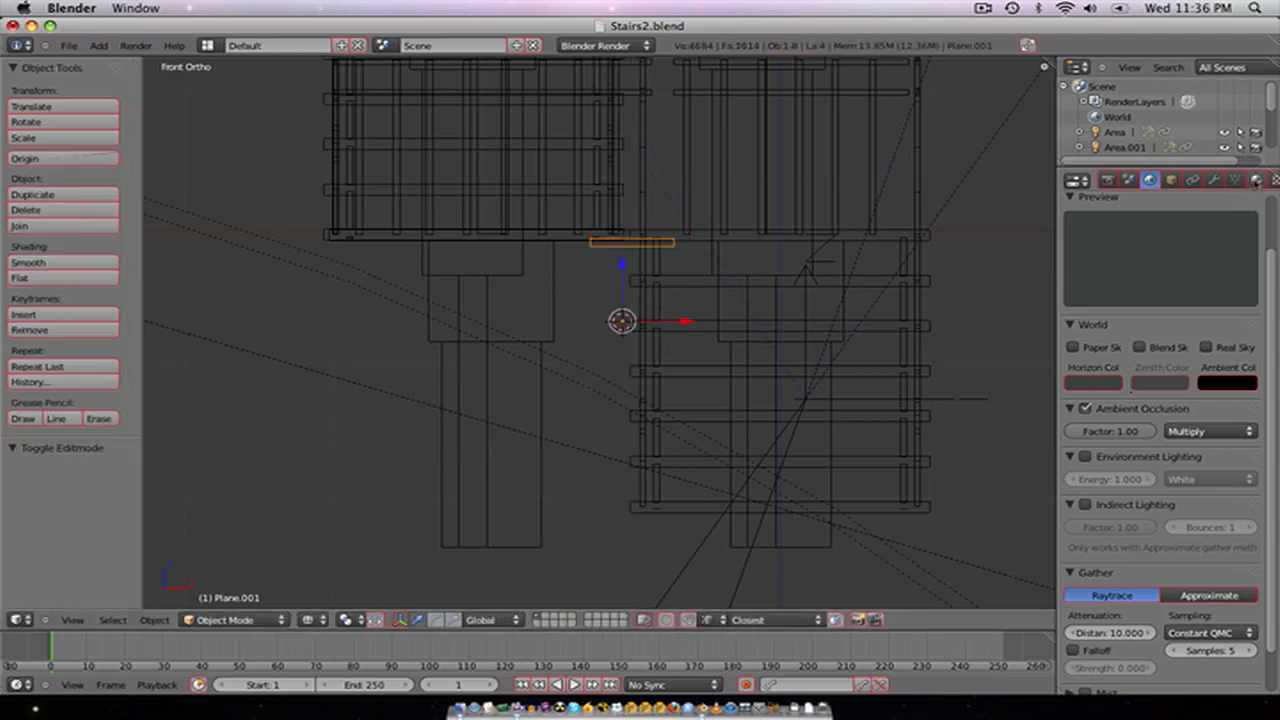
Step: Give the slab a new material and taper its bottom face by scaling it to about 0.89 and shifting it slightly along Z
click(1256, 179)
click(1160, 287)
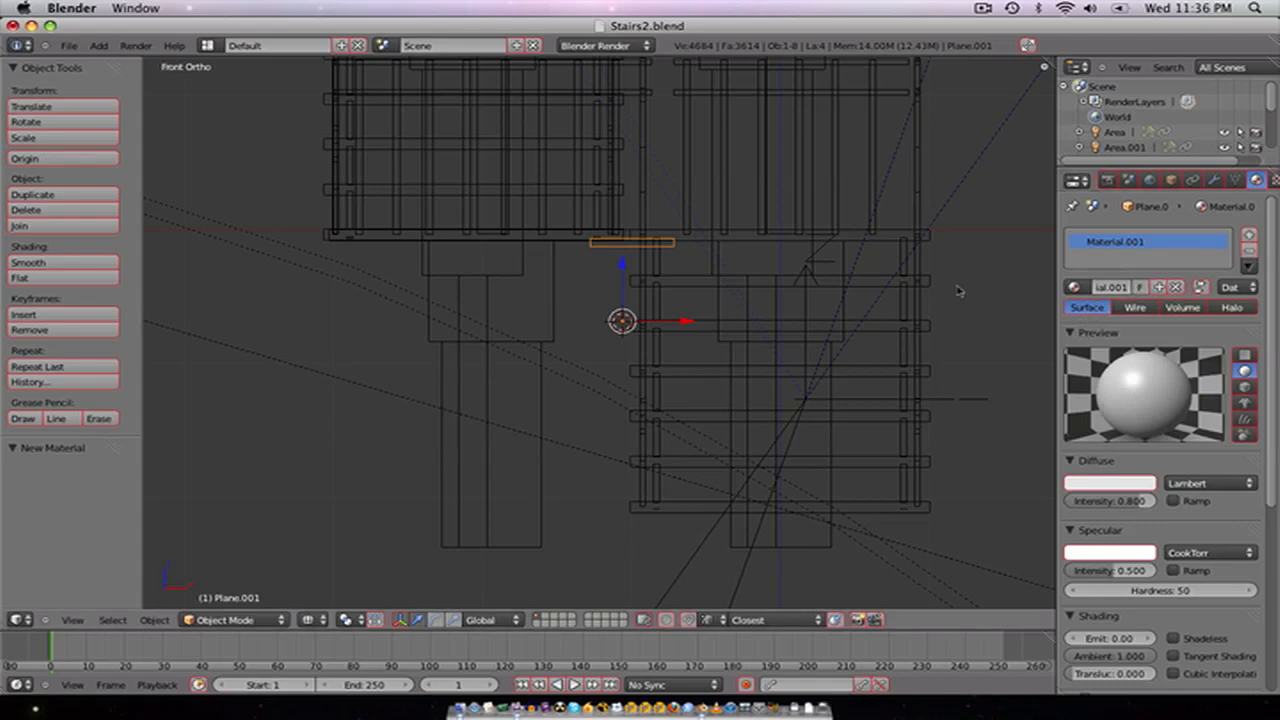
scroll(784, 345, up, 5)
middle_drag(845, 289, 768, 383)
key(z)
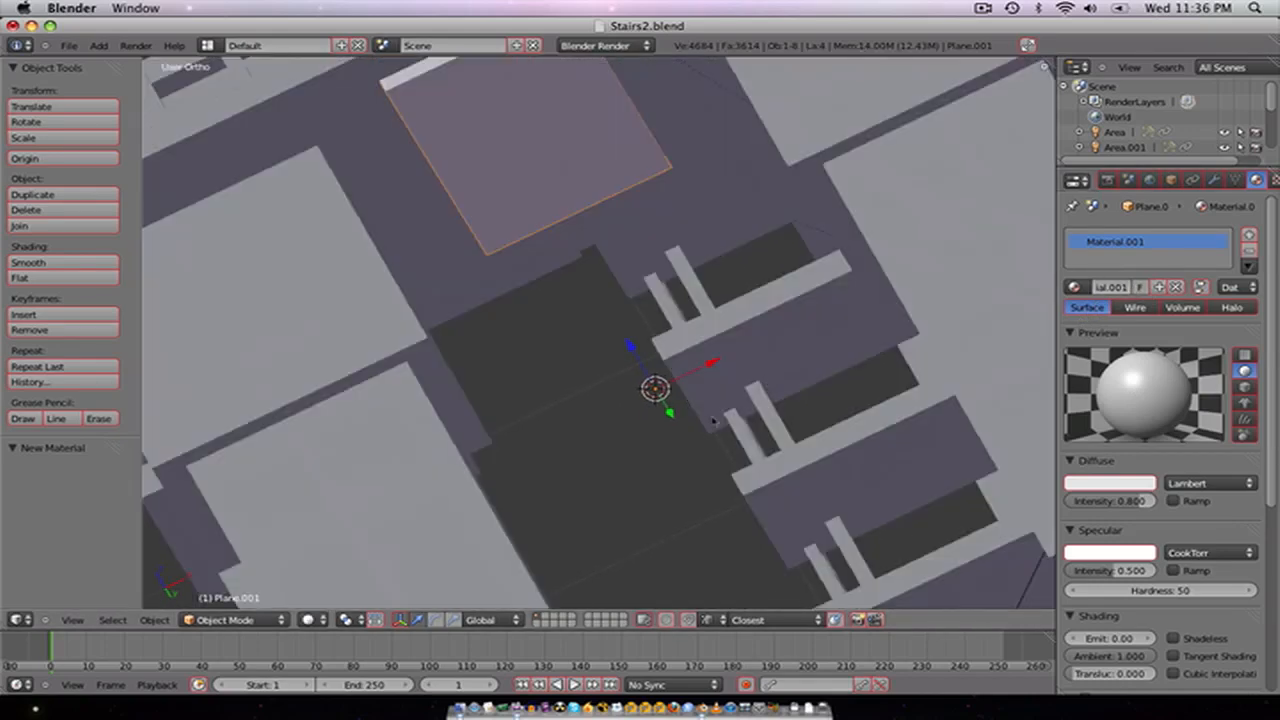
scroll(712, 420, up, 4)
key(Tab)
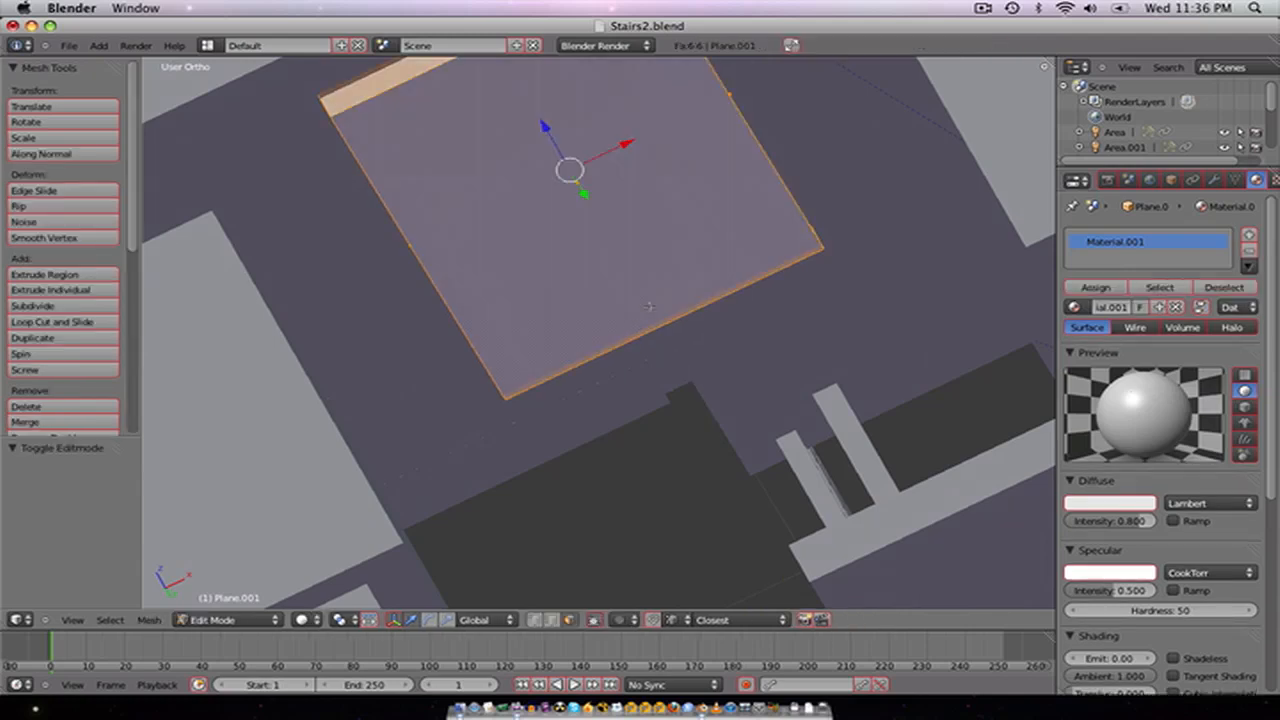
right_click(564, 199)
key(s)
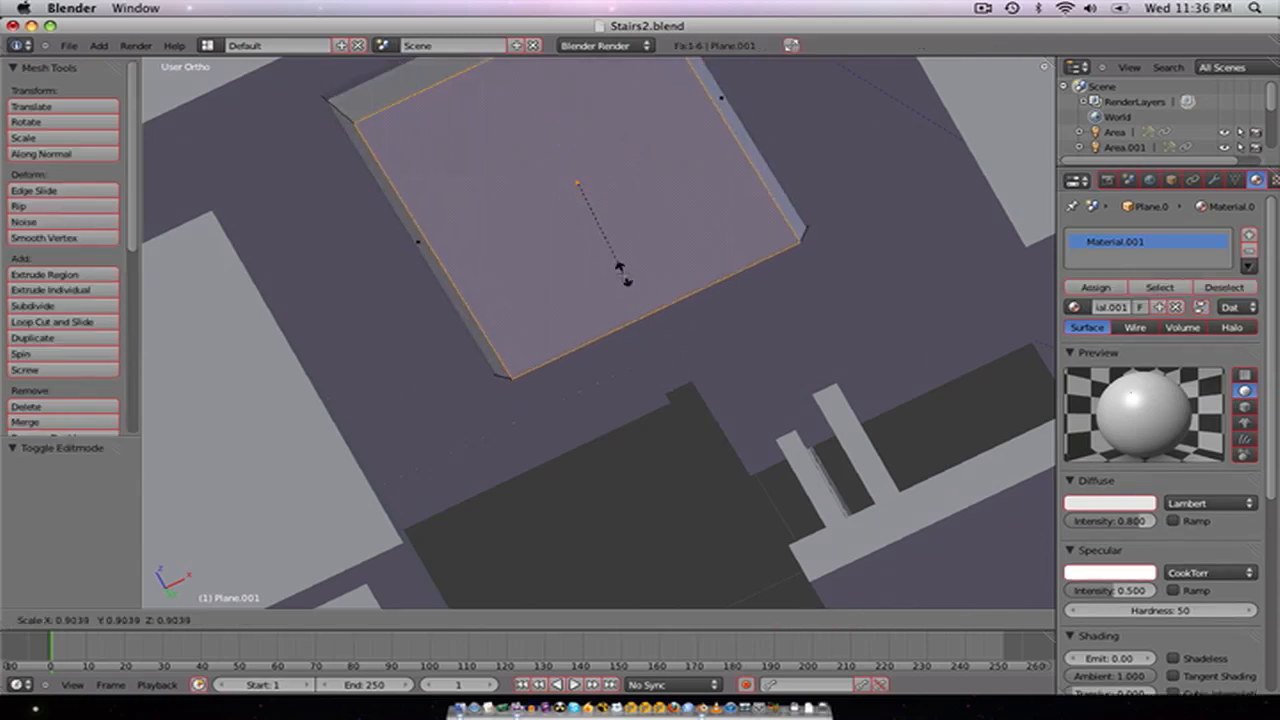
click(592, 245)
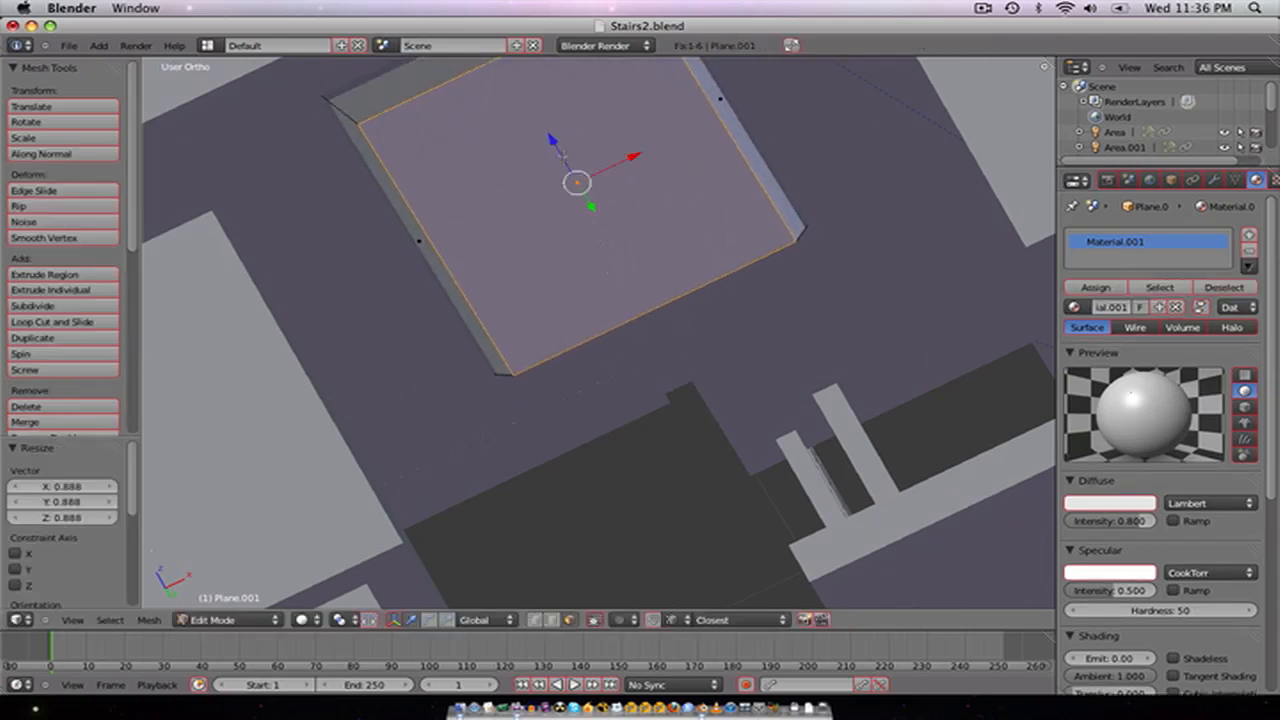
key(g)
key(z)
click(559, 148)
Step: Inset the slab's bottom face by extruding it in place at a scale of about 0.955, and extrude it slightly into the slab
key(e)
right_click(559, 148)
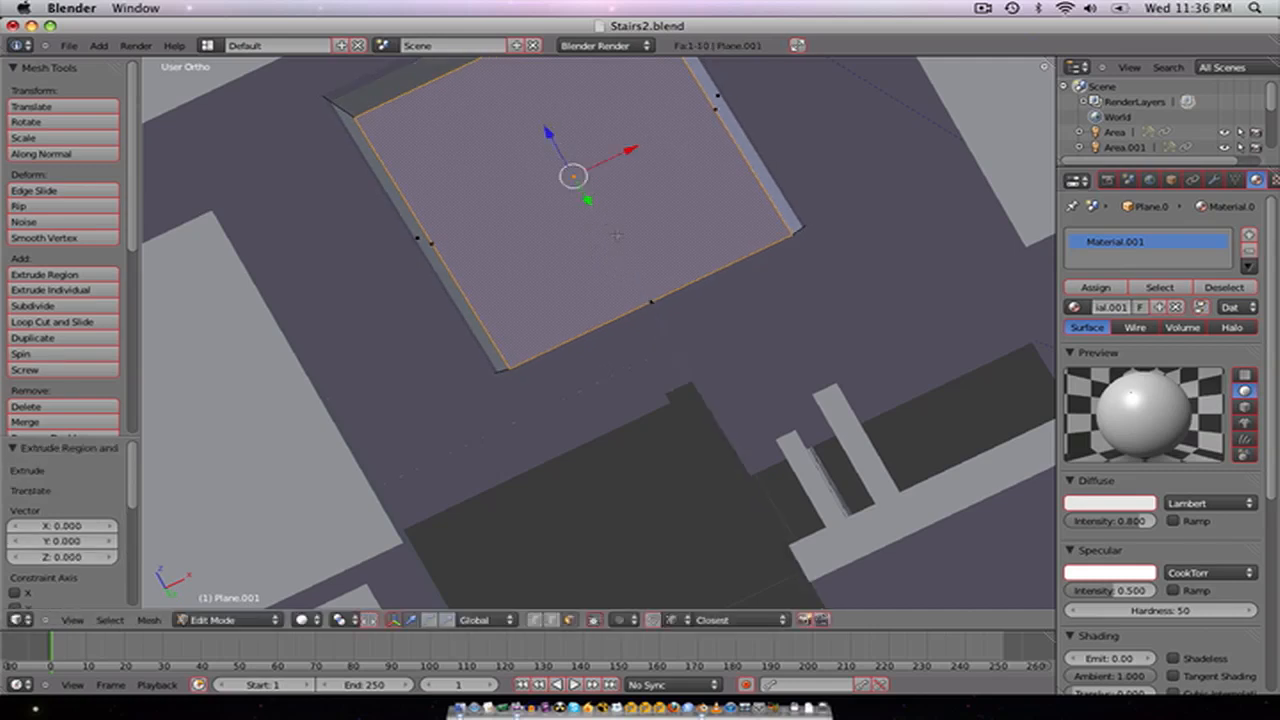
key(s)
click(620, 236)
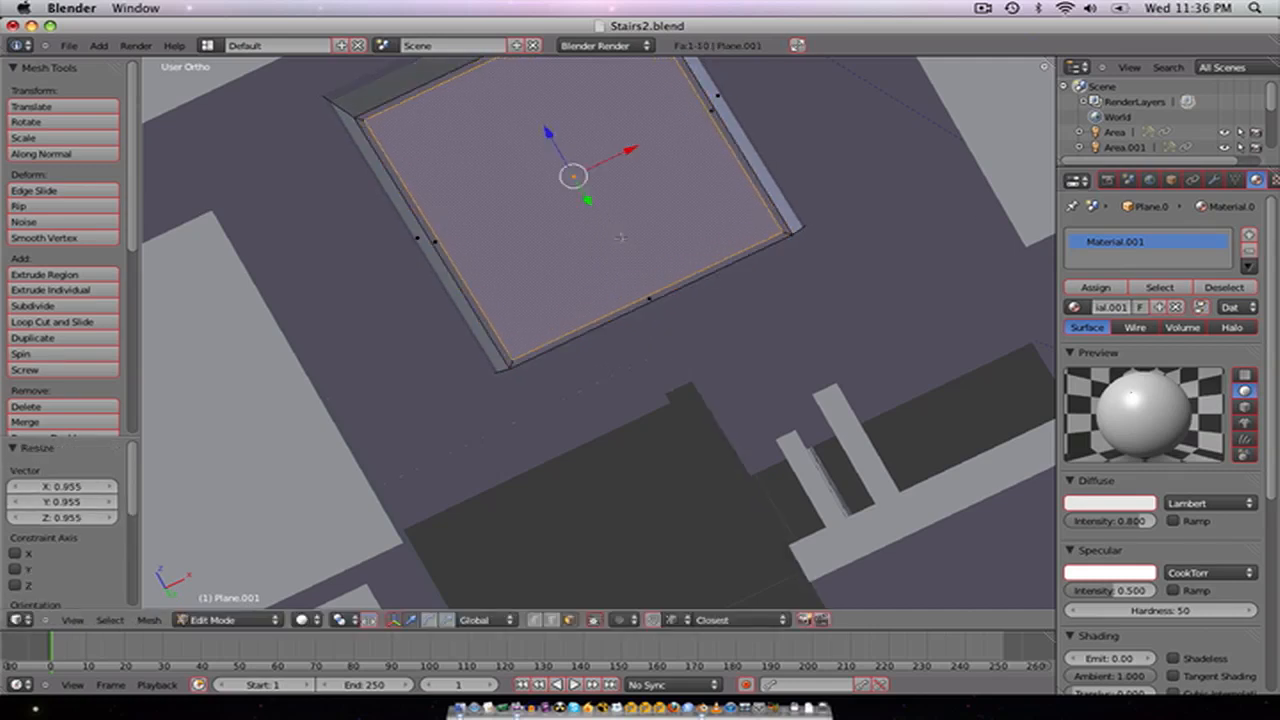
key(e)
click(616, 230)
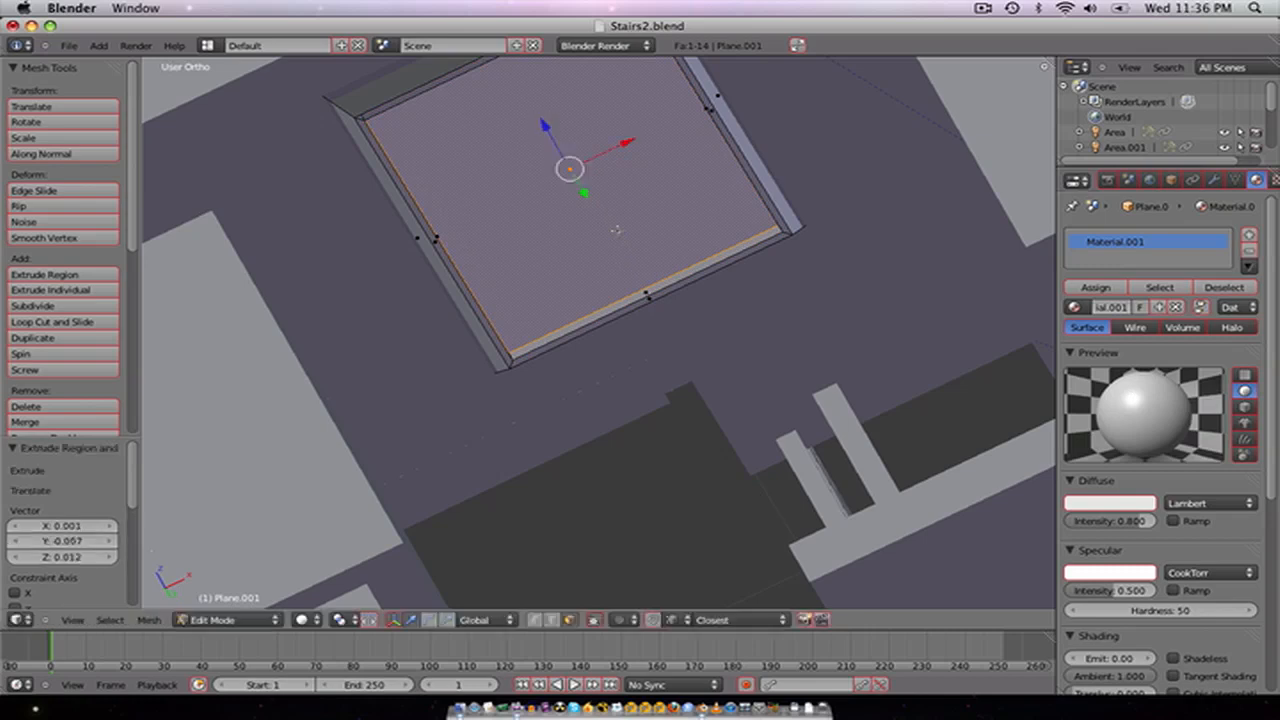
Step: Give the light fixture a second, separate material with Emit 1.00 and assign it to the inset bottom face
click(1249, 234)
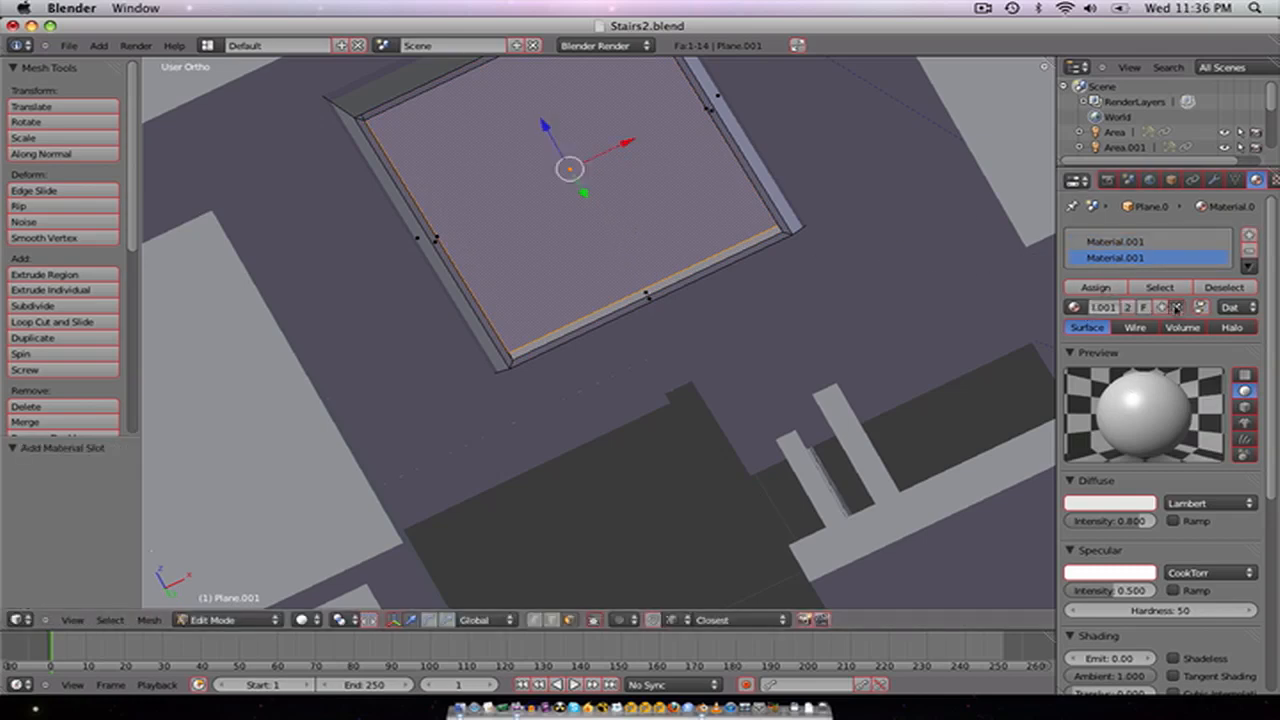
click(1176, 307)
click(1130, 309)
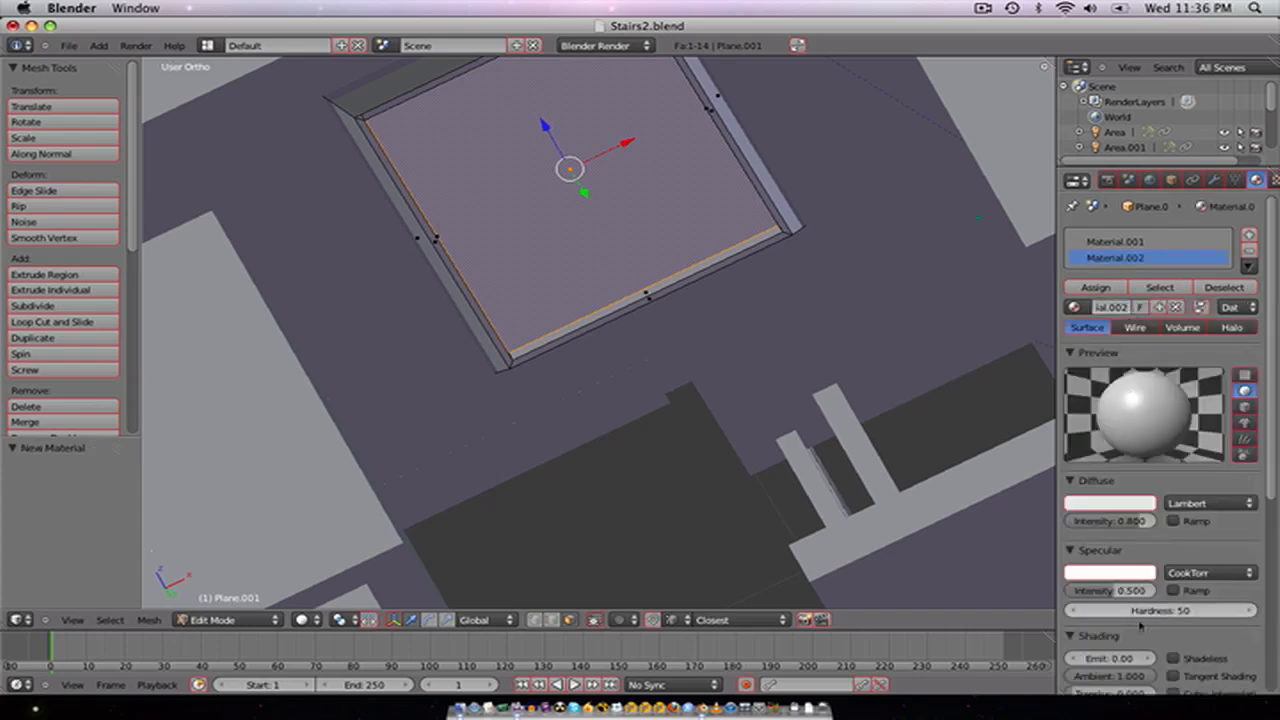
click(1110, 658)
text(0.01)
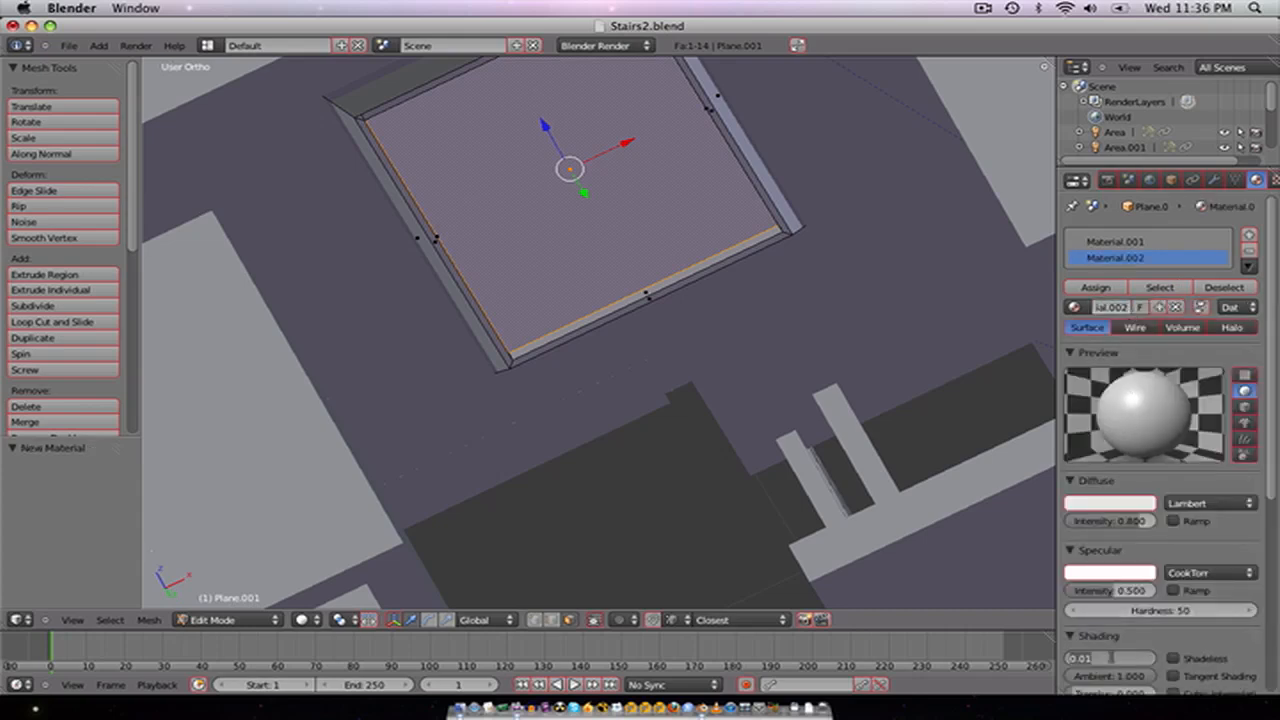
text(1)
key(Return)
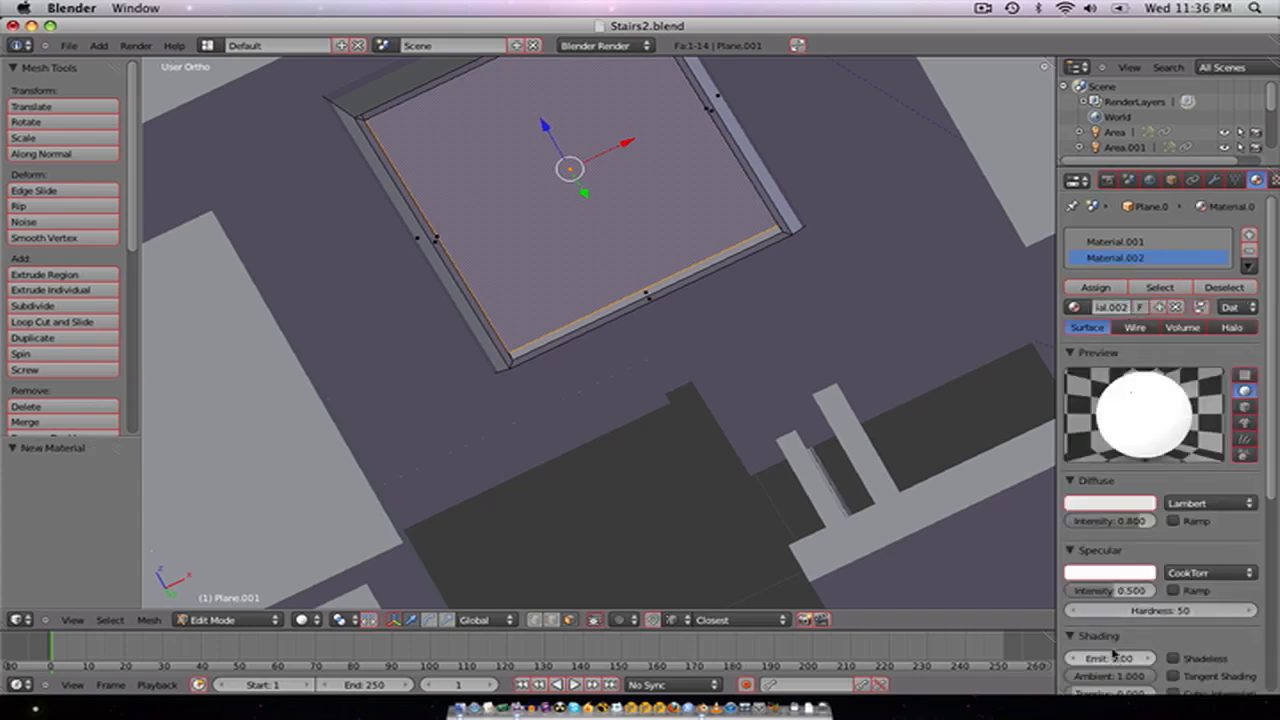
click(1096, 287)
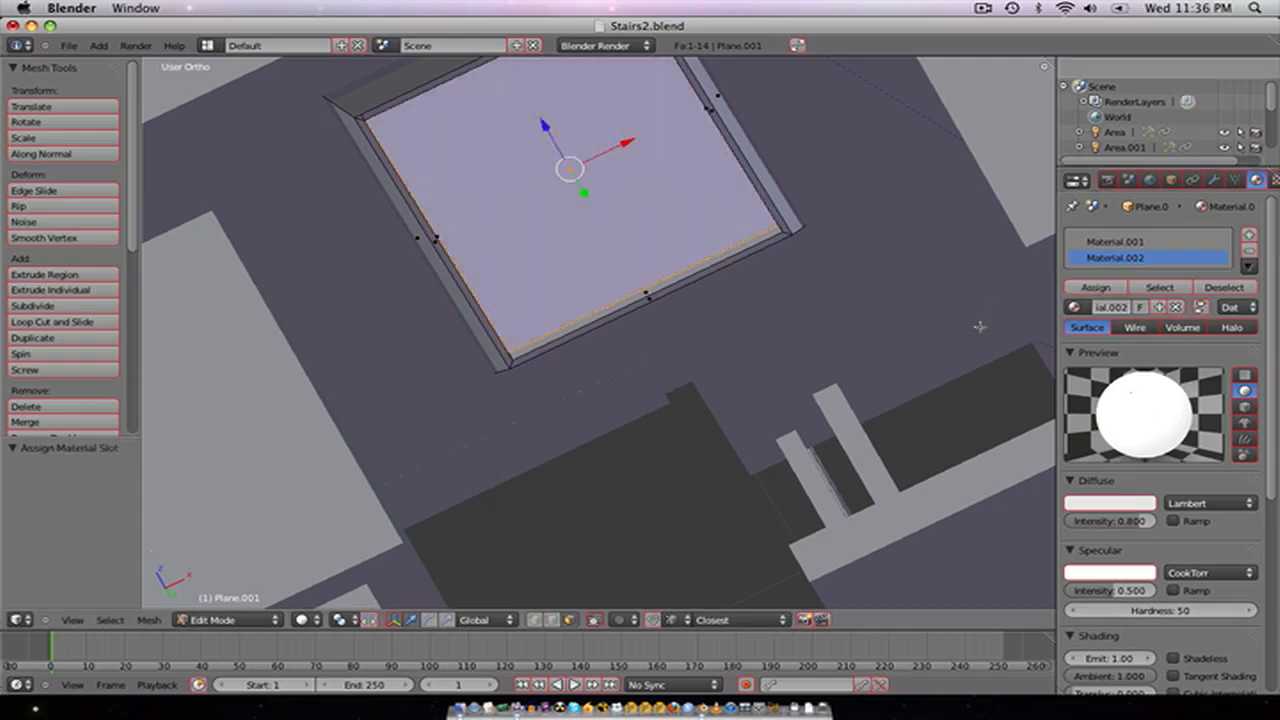
Step: In front wireframe view, duplicate the whole fixture about 2.022 up along Z to the next landing's underside
scroll(849, 336, down, 3)
key(KP_1)
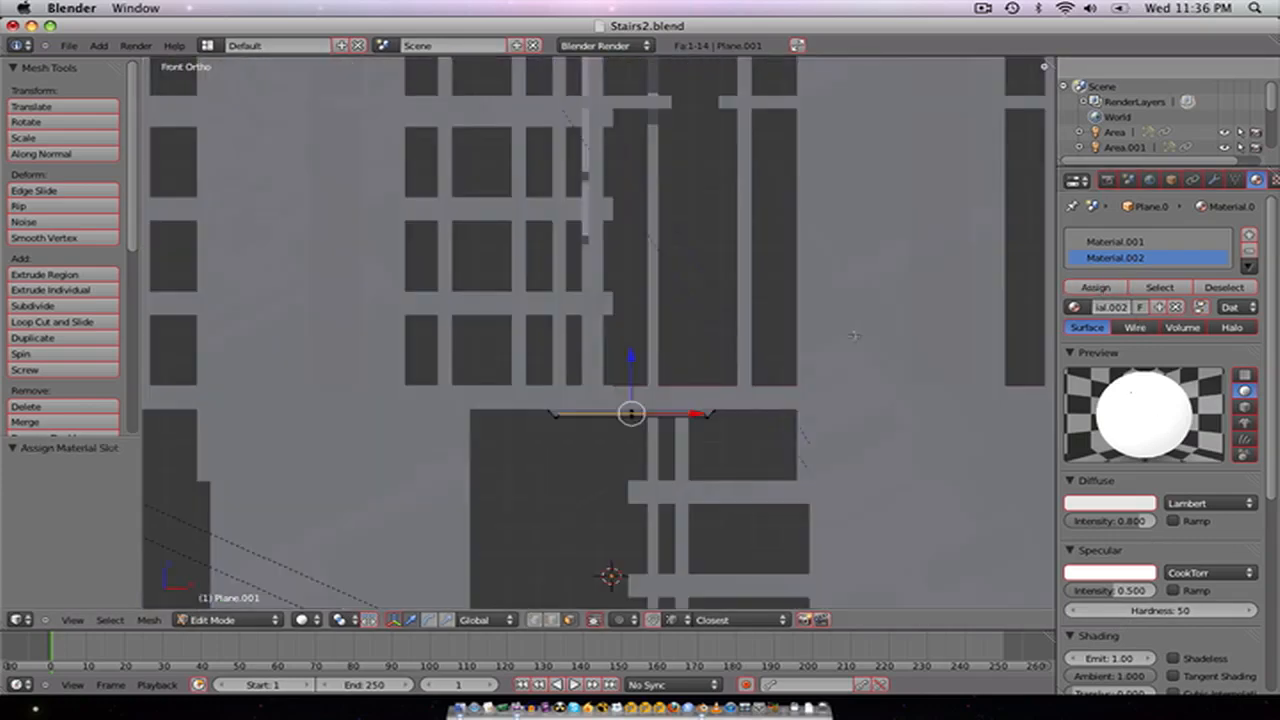
scroll(757, 371, down, 5)
scroll(630, 396, up, 2)
scroll(630, 396, down, 1)
key(Tab)
scroll(630, 396, up, 2)
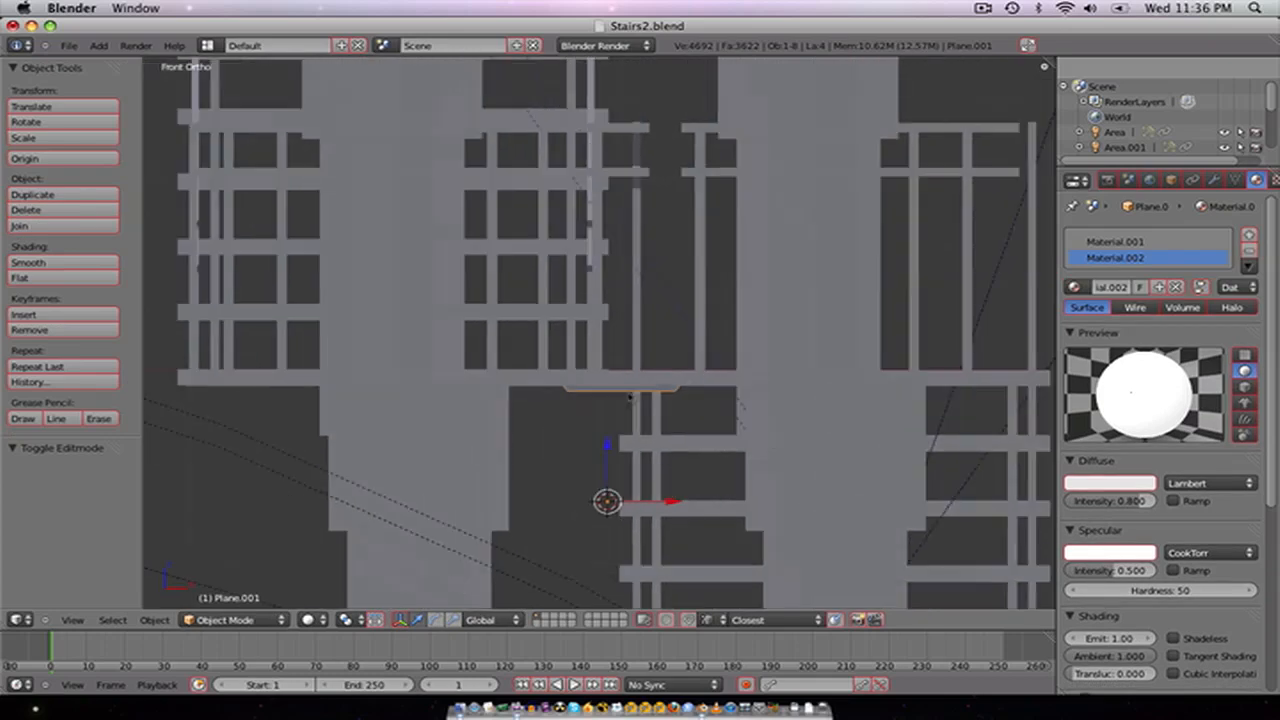
scroll(630, 397, down, 1)
shift+middle_drag(608, 322, 631, 463)
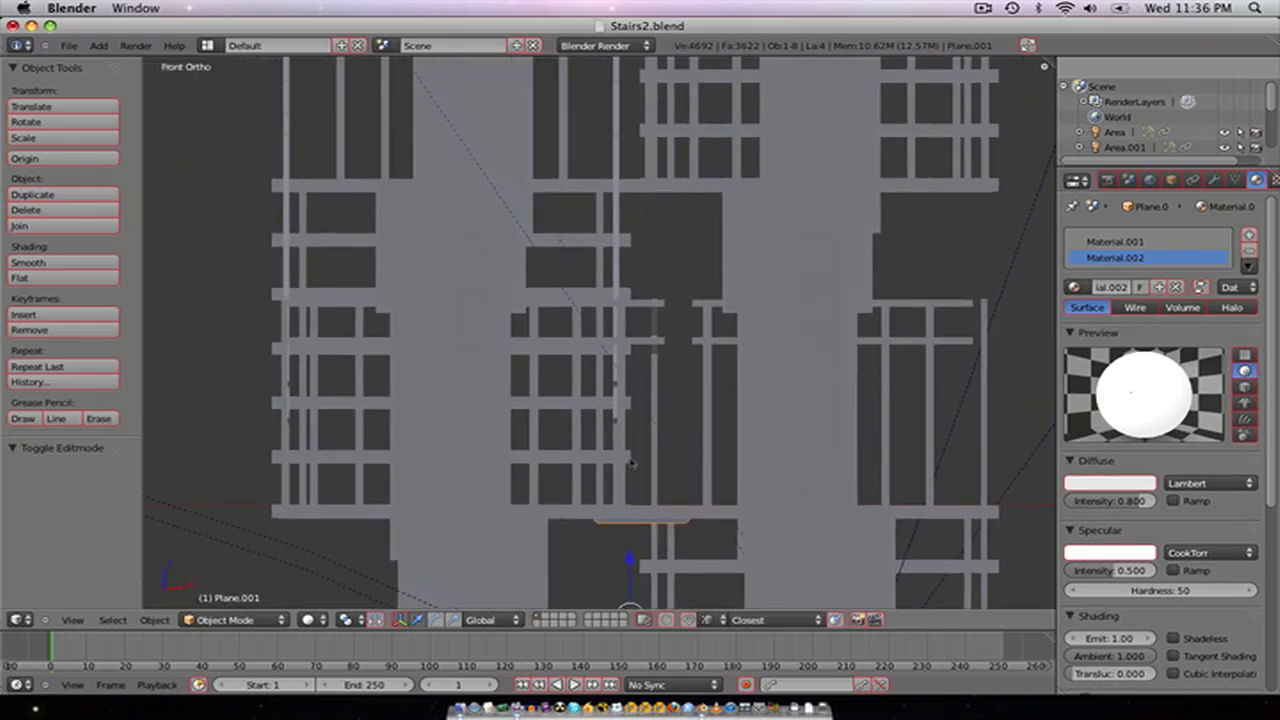
scroll(631, 462, down, 1)
key(z)
scroll(648, 442, down, 1)
shift+middle_drag(646, 399, 655, 446)
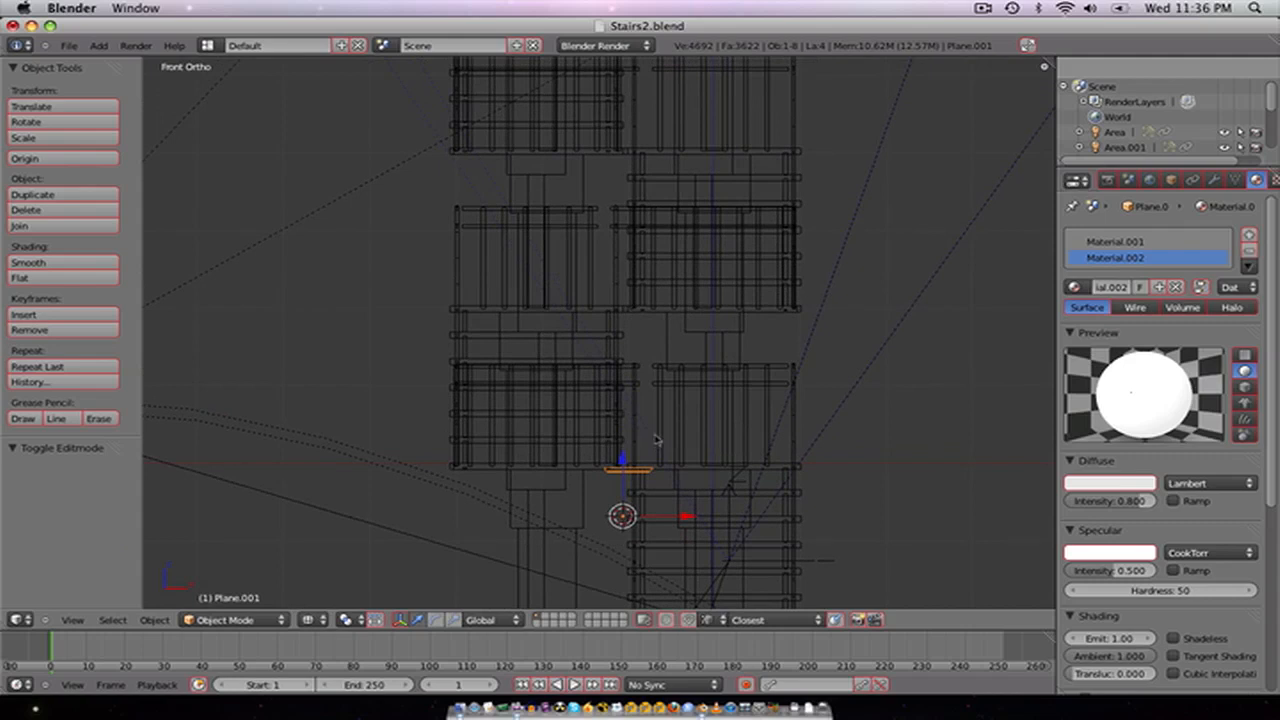
key(shift+d)
key(x)
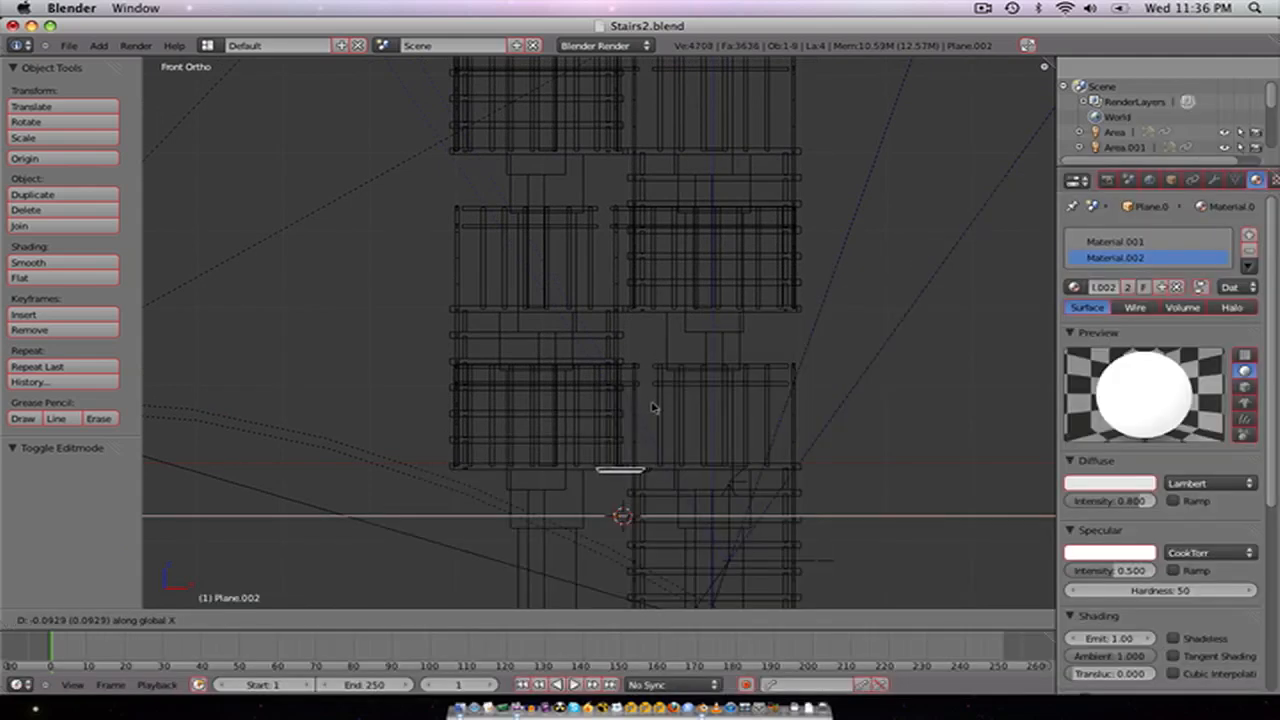
key(z)
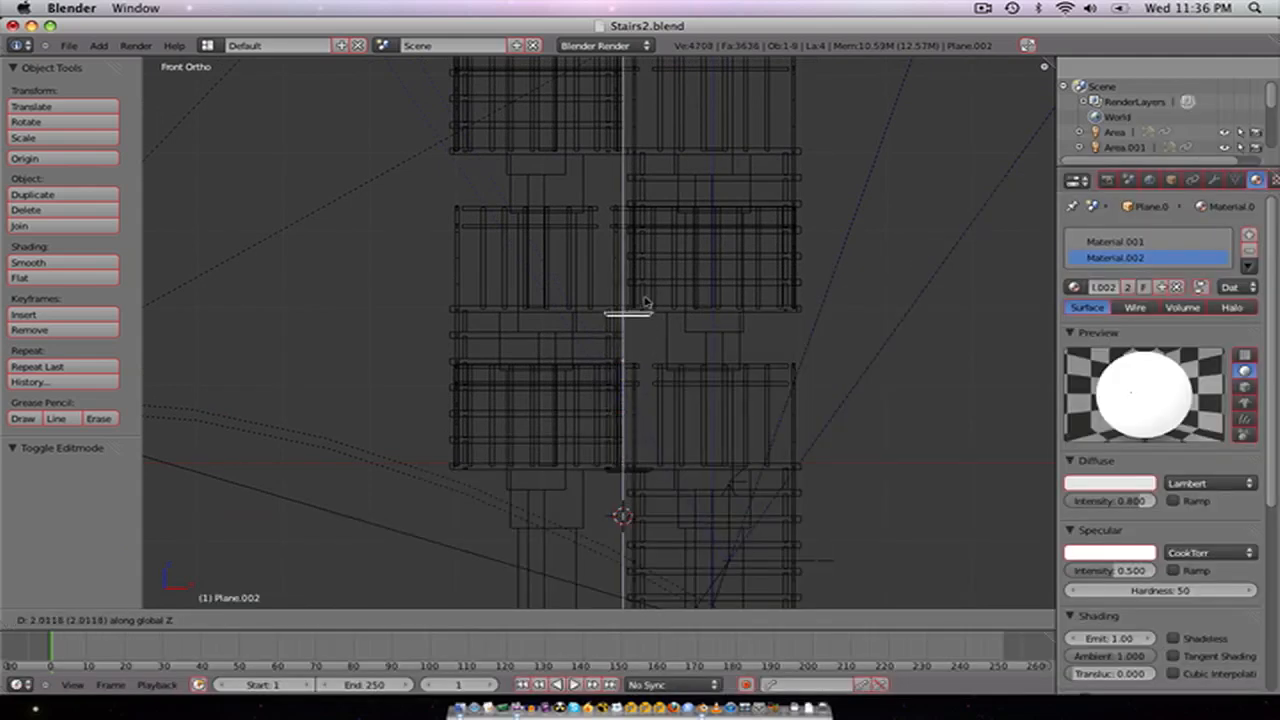
click(645, 302)
Step: Repeat the 2.022 upward duplication four more times so every higher landing gets a fixture
scroll(650, 285, down, 4)
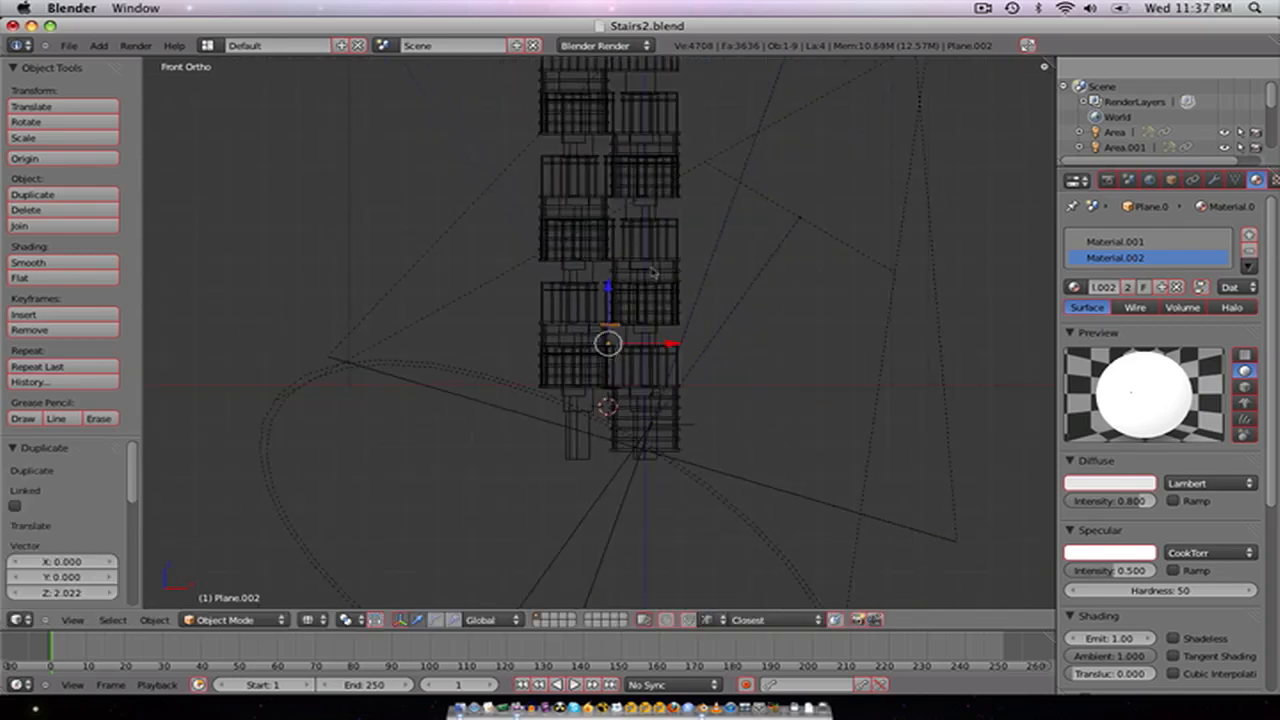
shift+middle_drag(651, 272, 659, 407)
key(shift+r)
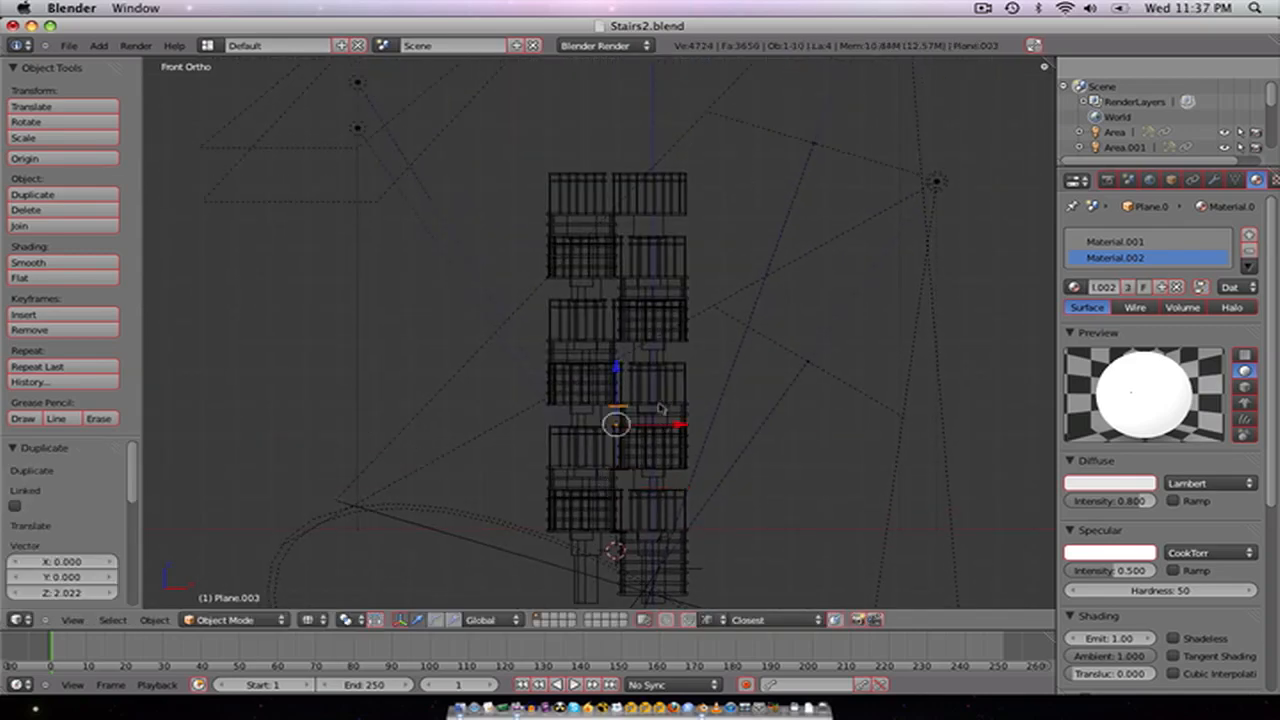
key(shift+r)
scroll(657, 403, up, 8)
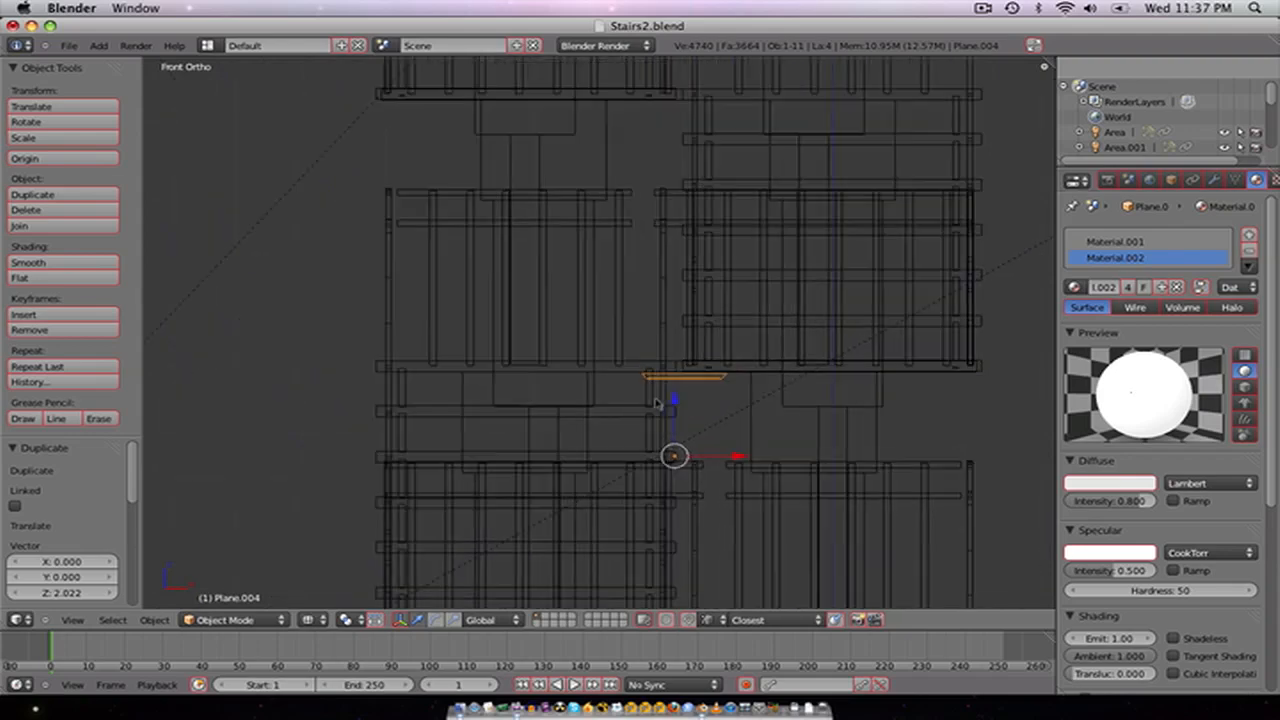
key(shift+r)
scroll(683, 350, down, 6)
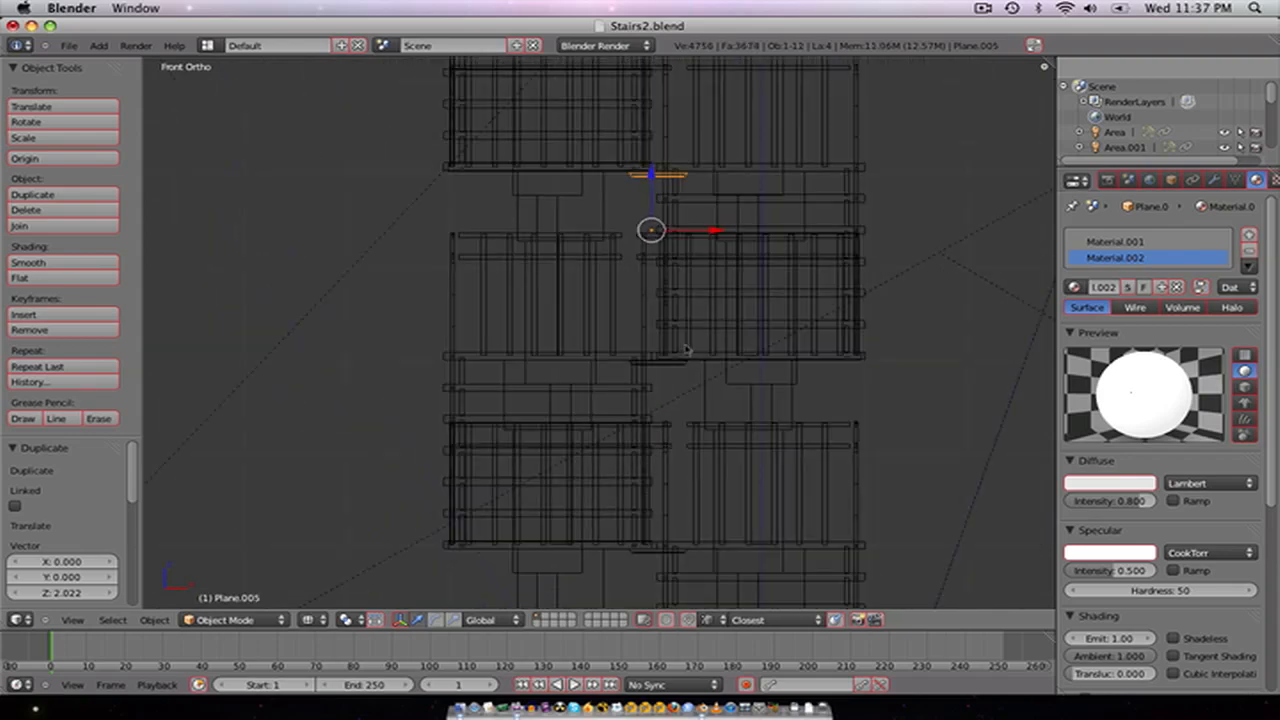
key(shift+r)
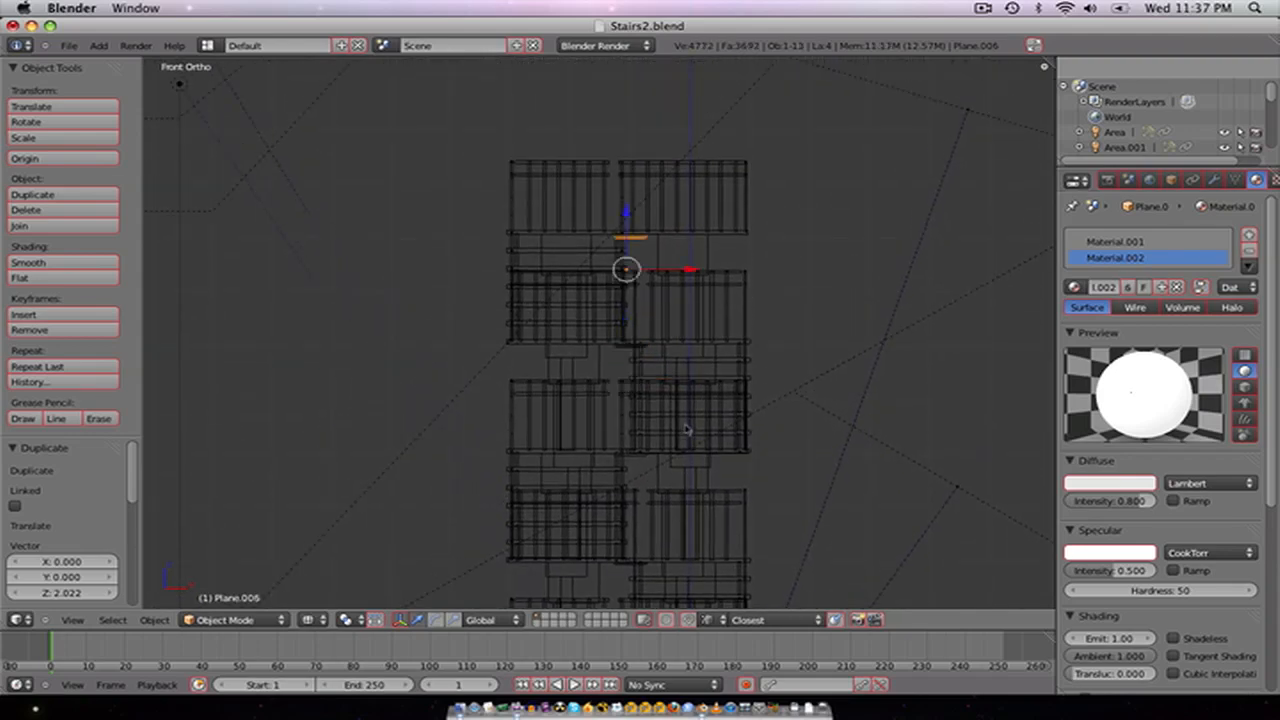
Step: In the solid right view, move the middle of the five fixture copies about 3.44 along Y beneath its back landing
key(z)
middle_drag(770, 349, 645, 356)
key(KP_1)
key(KP_3)
scroll(678, 353, down, 3)
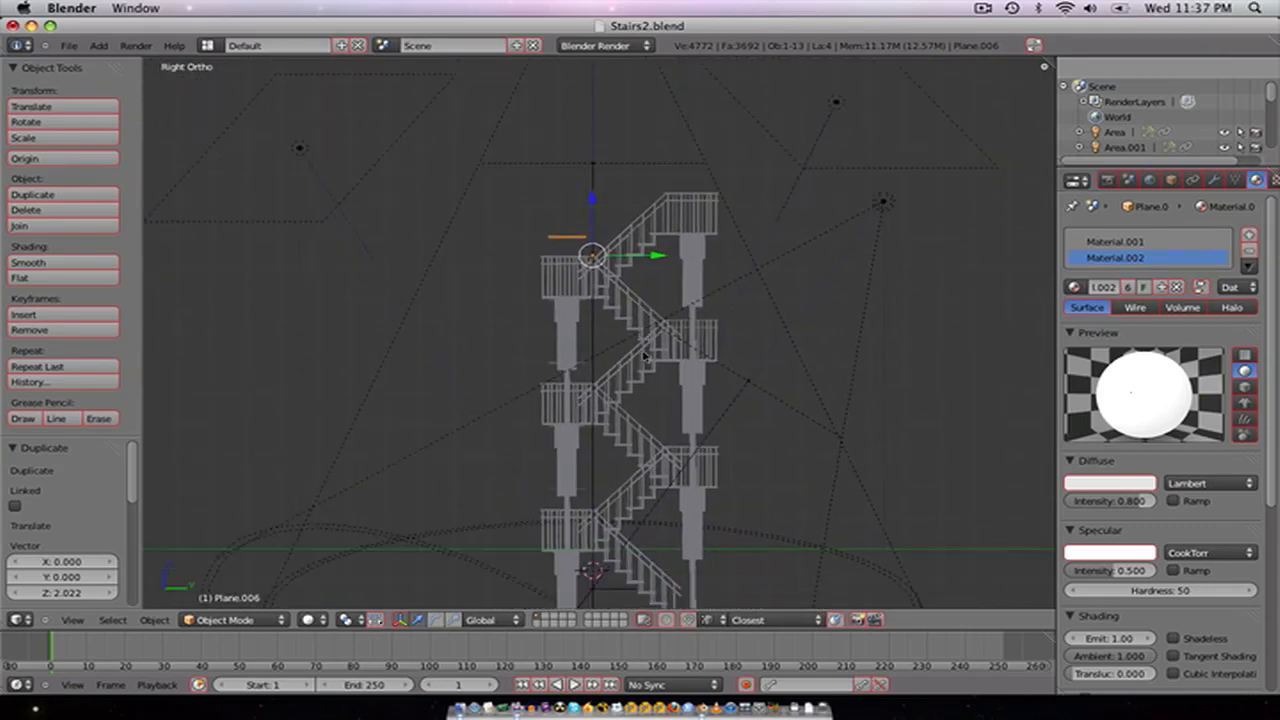
right_click(594, 346)
right_click(588, 363)
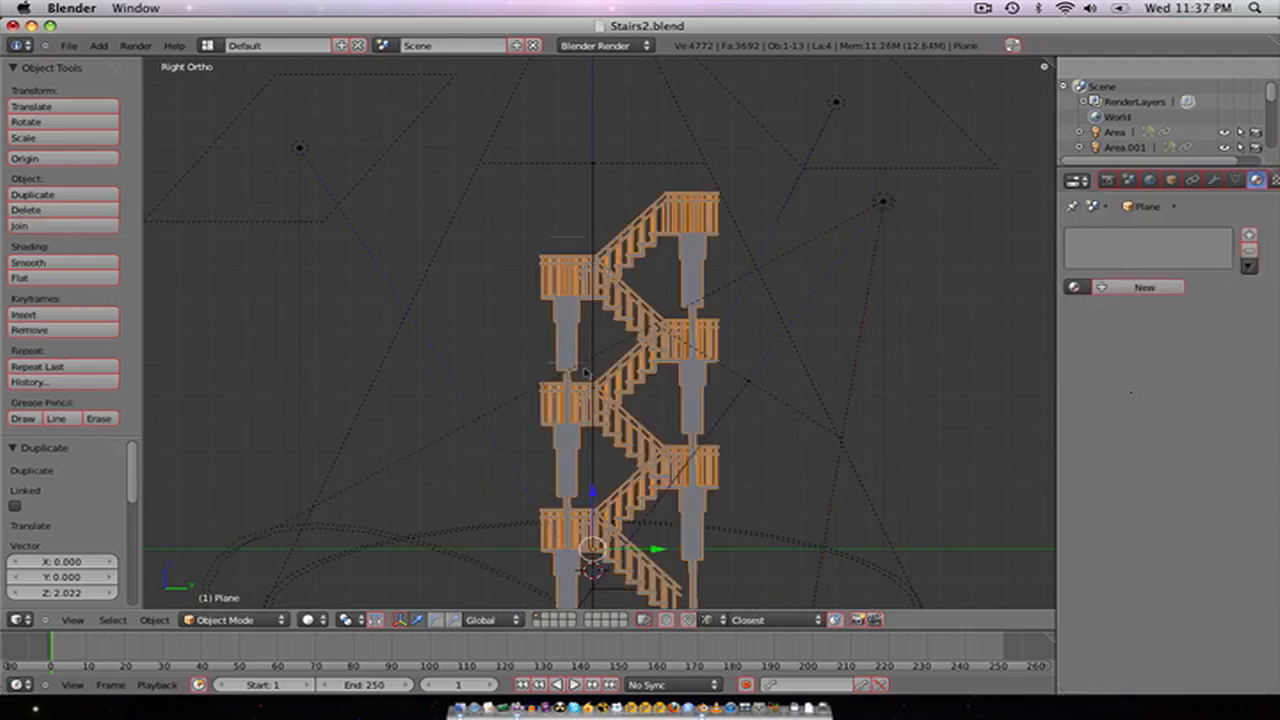
right_click(585, 368)
right_click(590, 367)
right_click(589, 365)
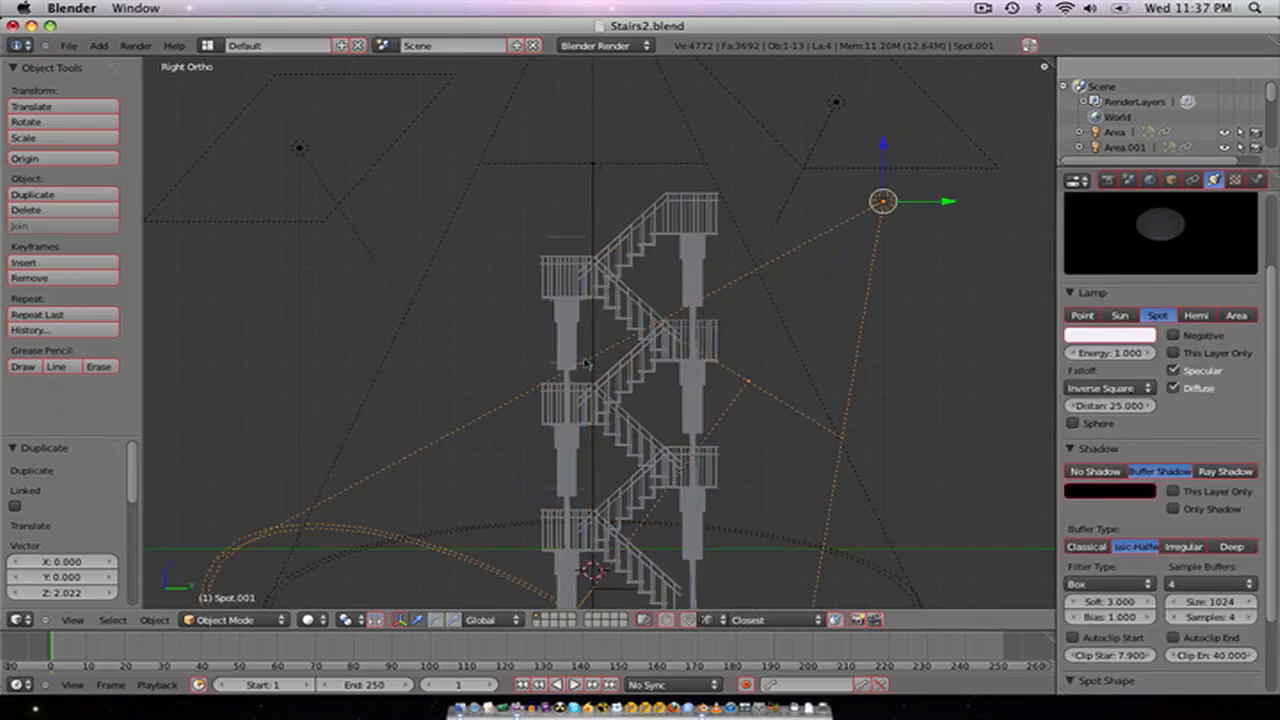
right_click(588, 366)
scroll(592, 368, up, 1)
scroll(596, 367, up, 1)
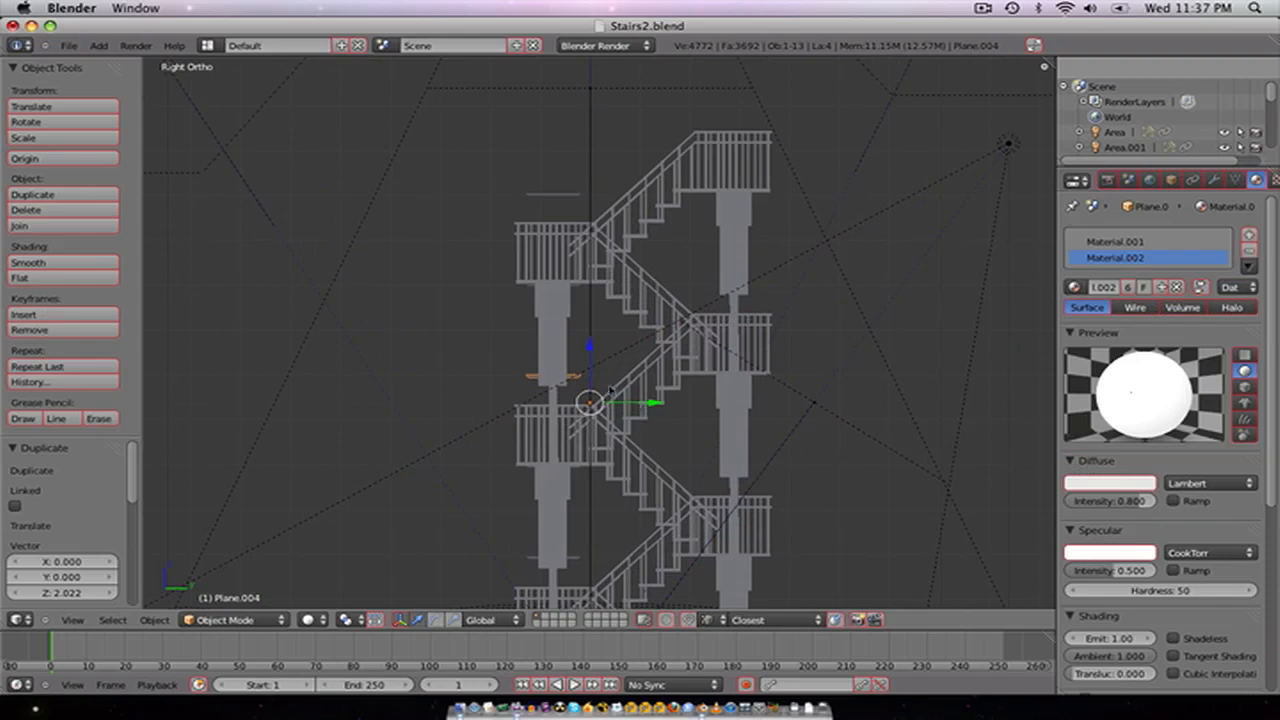
drag(638, 404, 810, 418)
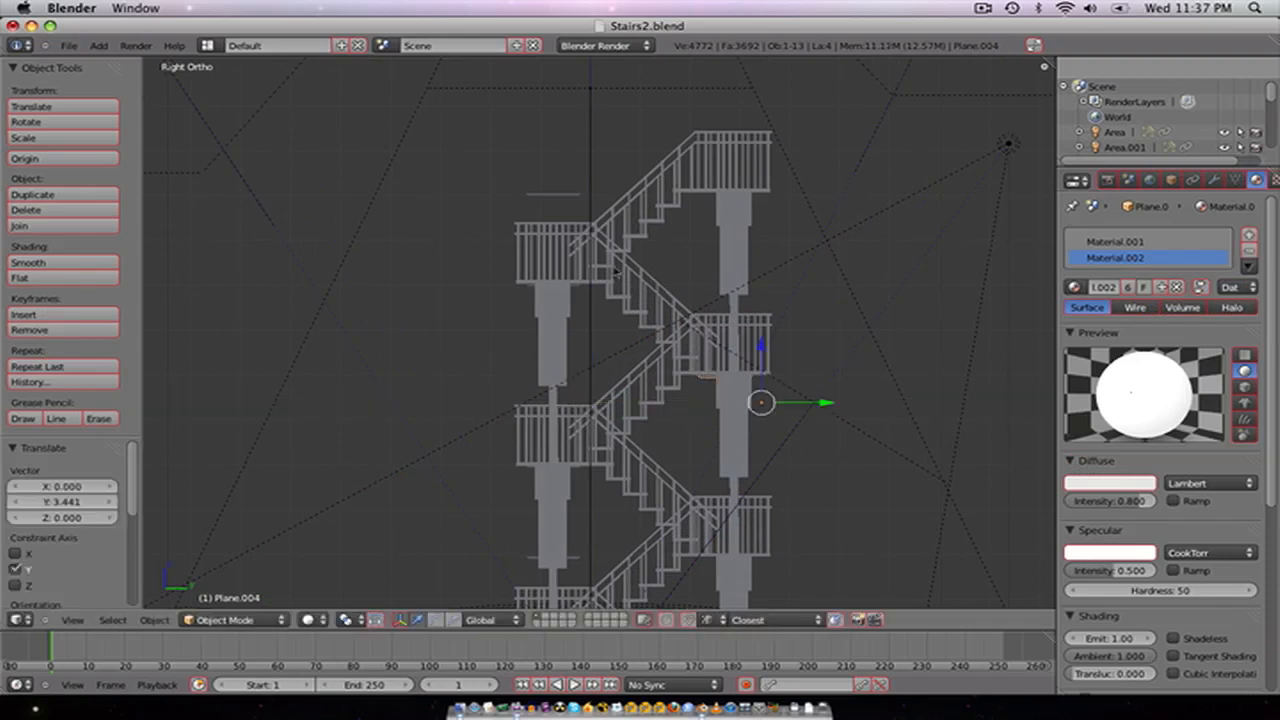
Step: Move the topmost fixture copy about 3.24 and the lowest copy about 3.49 along Y beneath their back landings
right_click(566, 198)
drag(645, 230, 778, 248)
scroll(651, 384, down, 1)
shift+middle_drag(602, 512, 592, 406)
right_click(575, 415)
key(g)
key(y)
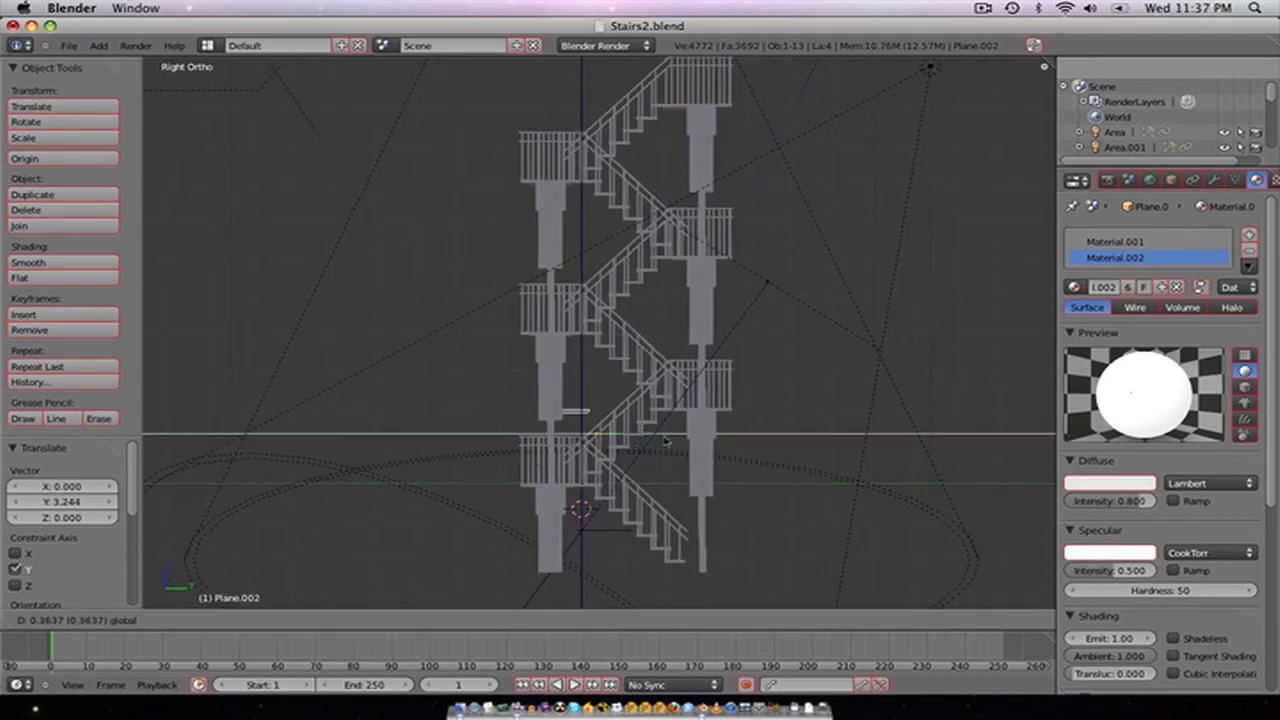
click(771, 448)
Step: Centre the middle and topmost back fixtures around their pillars by shifting them about 0.134 and 0.385 along Y
scroll(718, 265, up, 2)
right_click(705, 237)
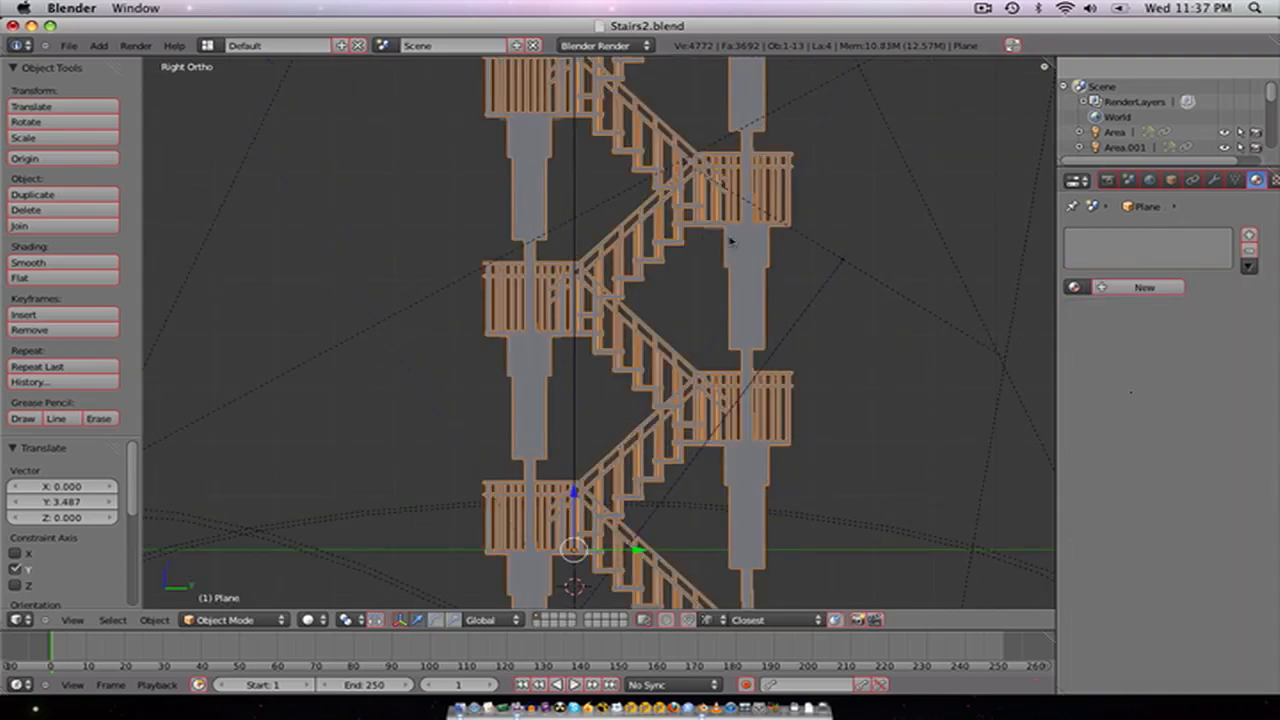
right_click(718, 238)
key(g)
key(y)
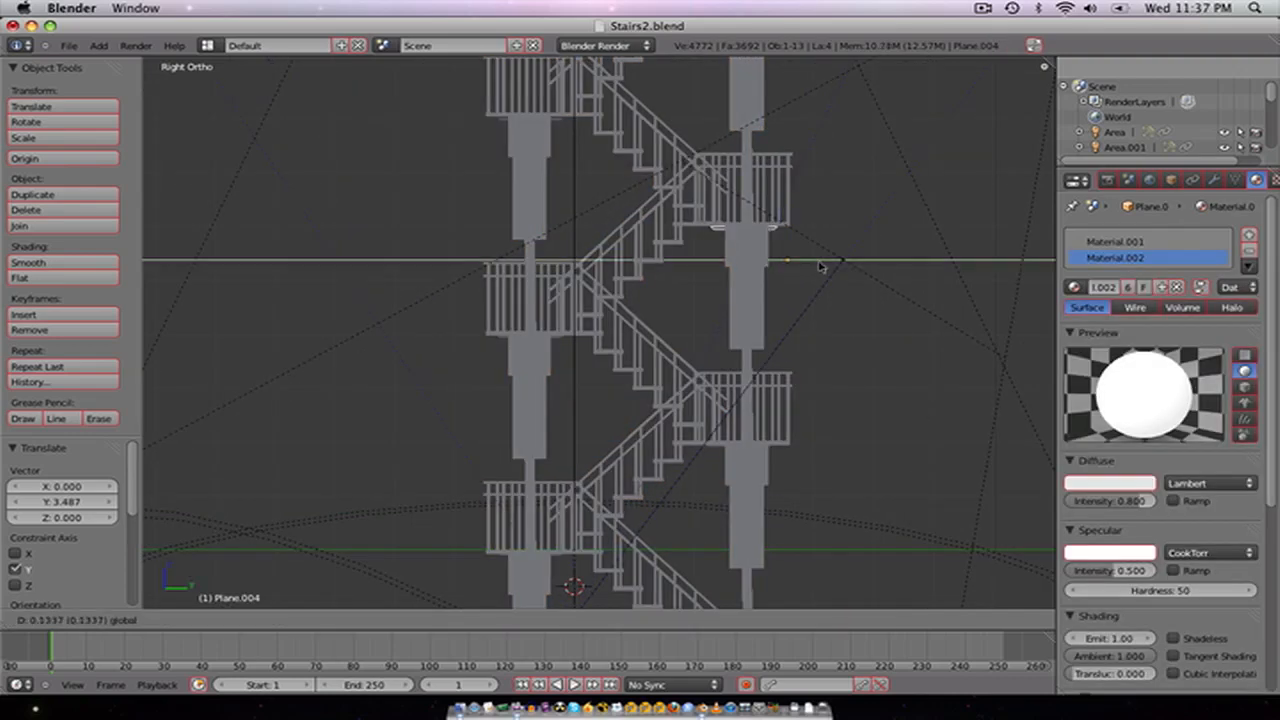
click(820, 266)
scroll(697, 258, down, 3)
right_click(660, 153)
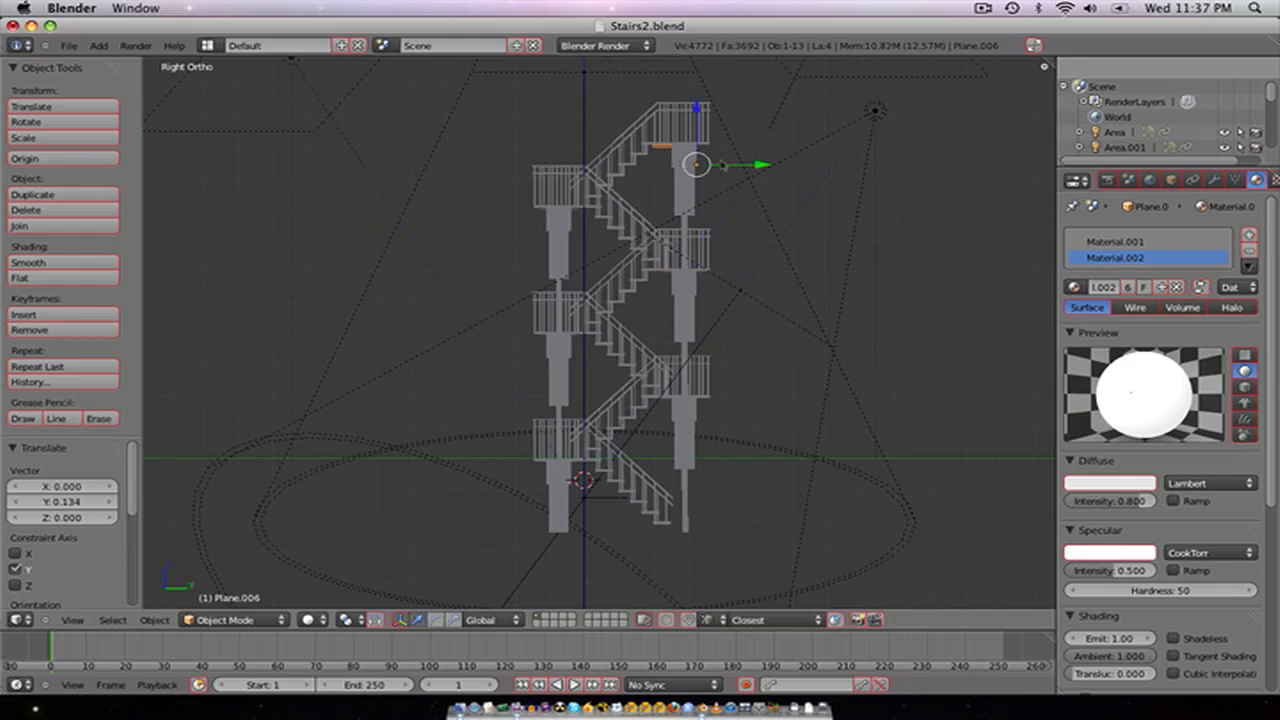
key(g)
key(y)
click(740, 175)
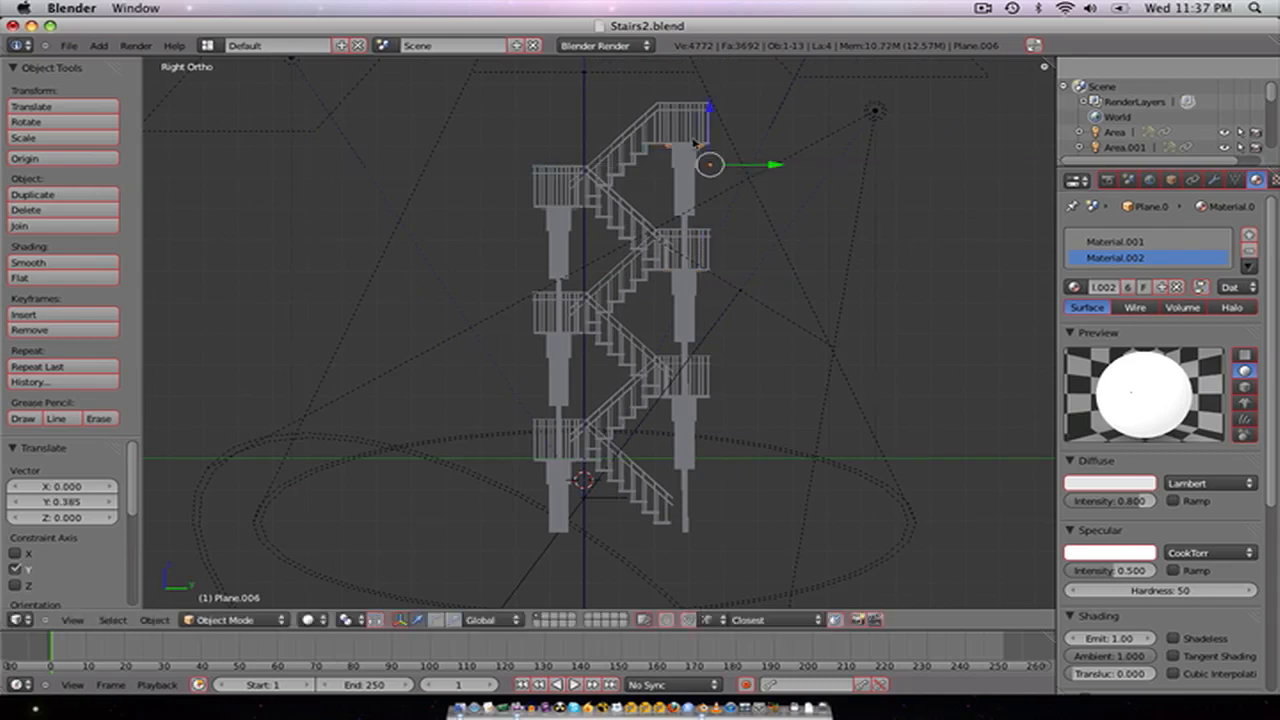
Step: Try to select the fixtures under the back landings together without picking the staircase
scroll(700, 141, up, 1)
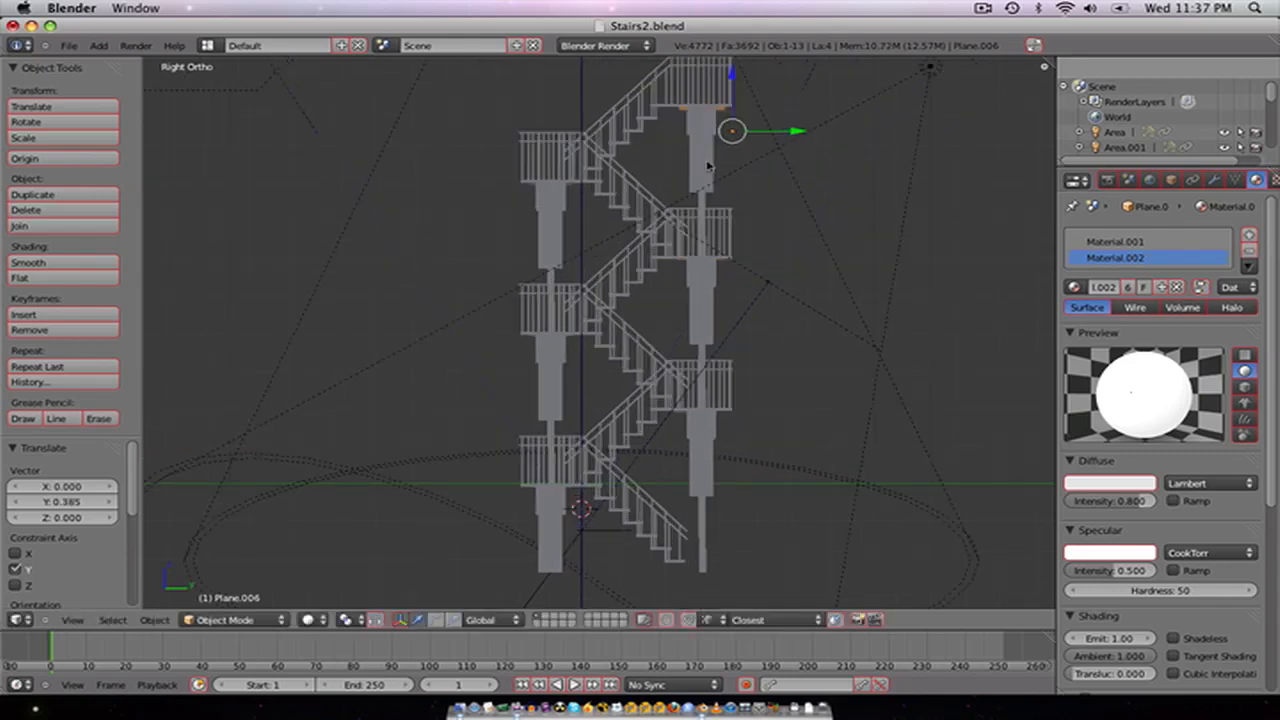
shift+right_click(683, 268)
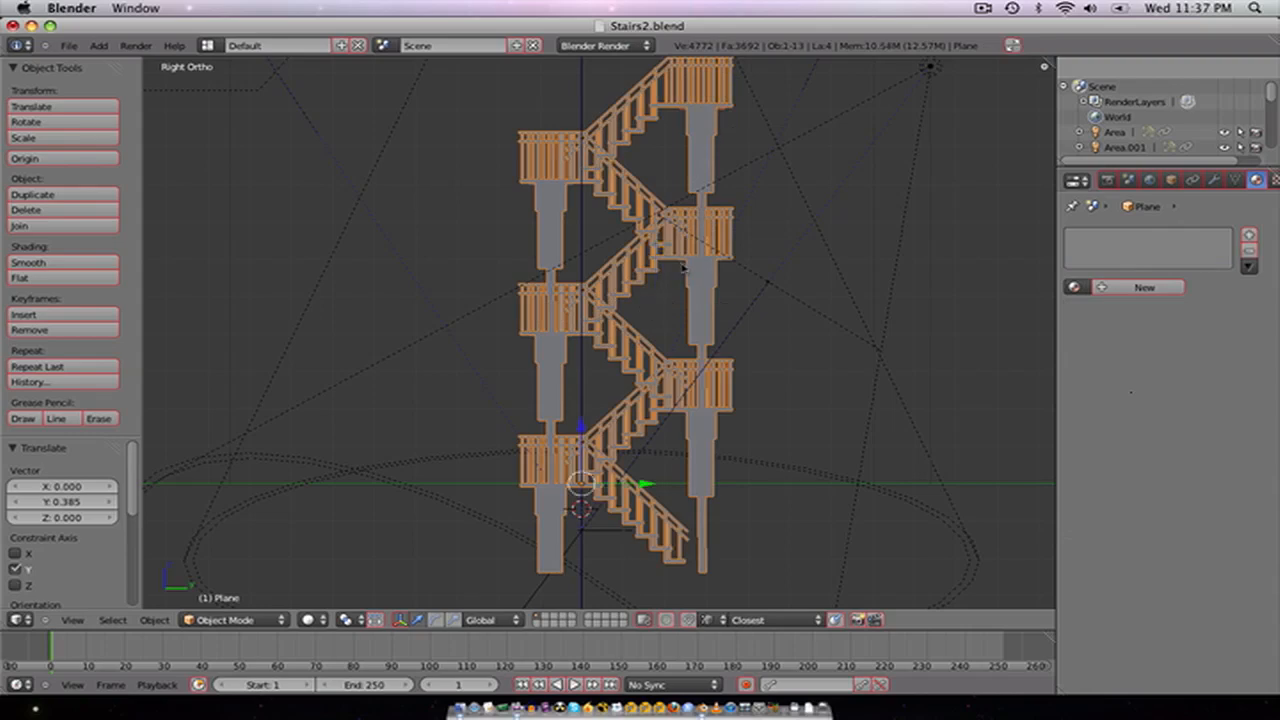
right_click(683, 268)
scroll(683, 268, up, 1)
shift+middle_drag(707, 142, 704, 263)
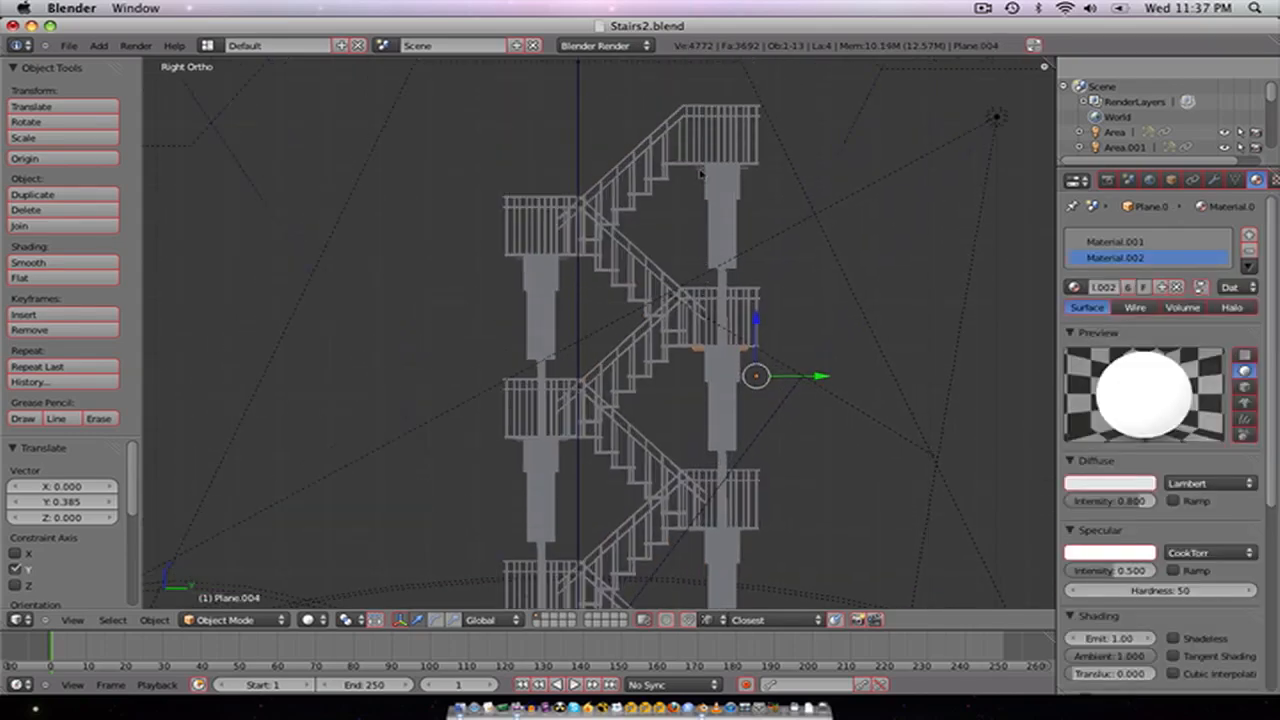
shift+right_click(702, 175)
right_click(702, 176)
right_click(708, 158)
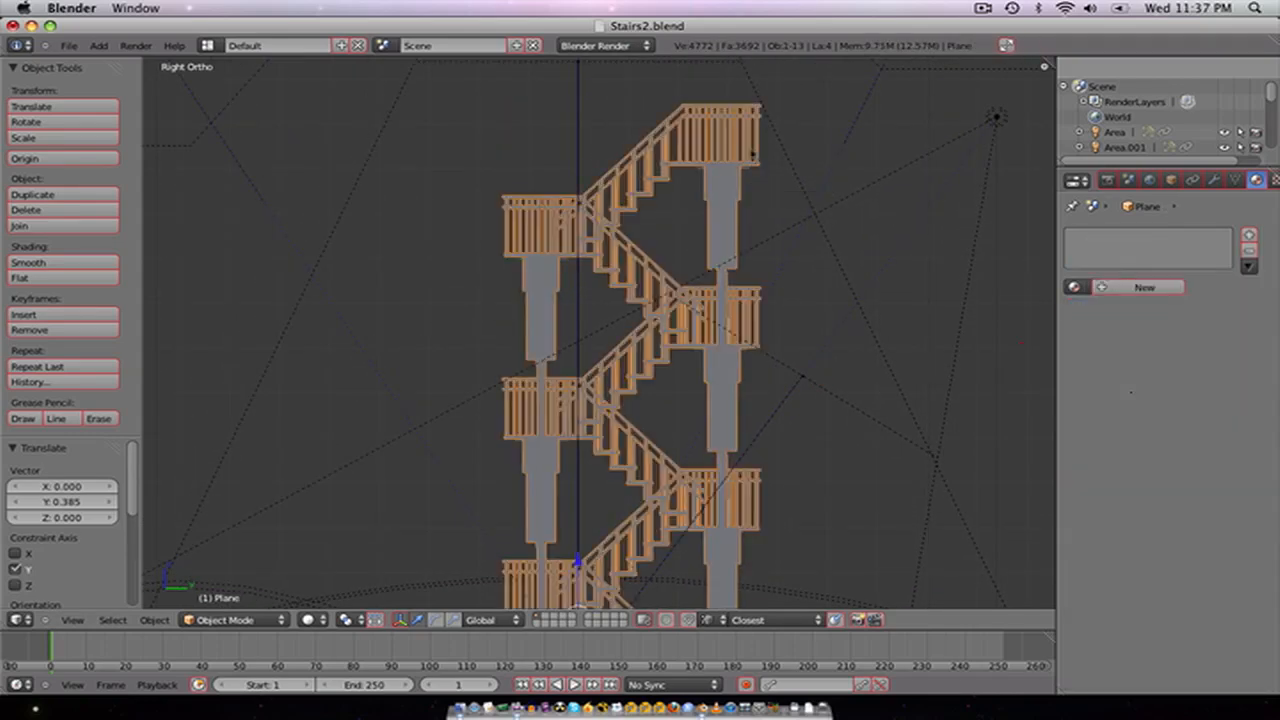
Step: Make the staircase object unselectable and clear the current selection
scroll(1168, 129, down, 5)
scroll(1180, 118, up, 2)
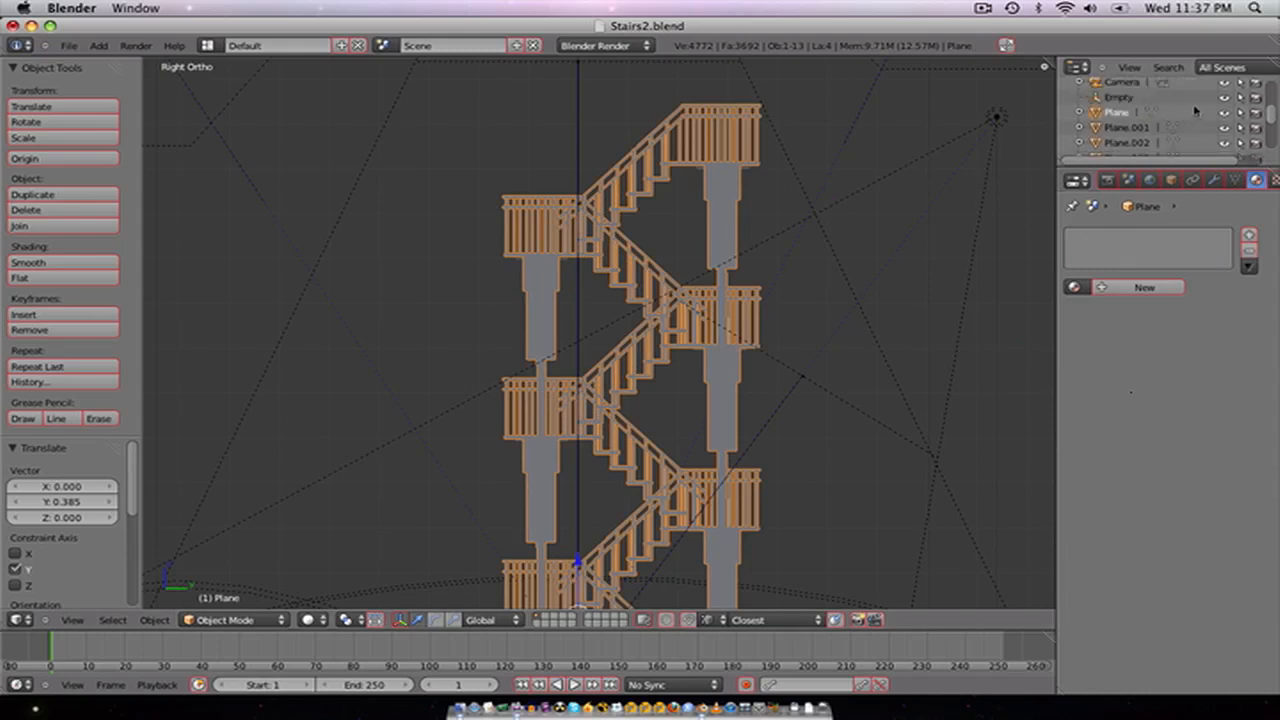
key(a)
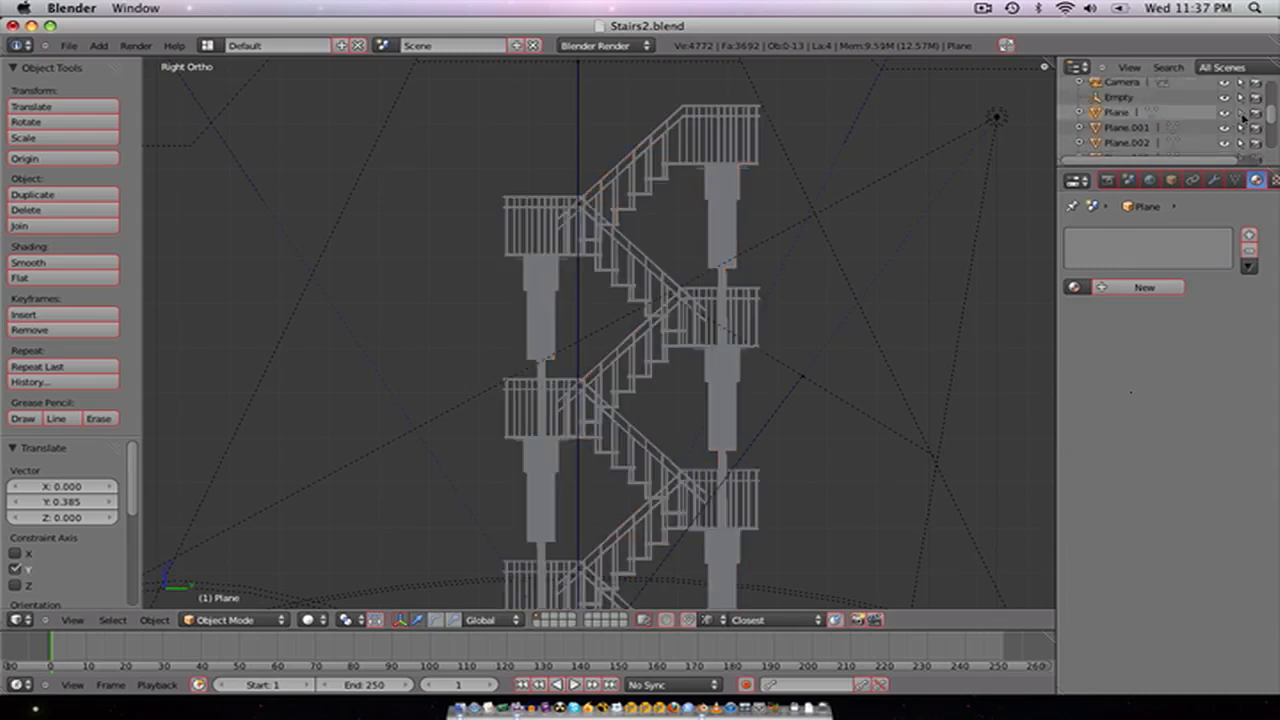
Step: Select the three light fixtures under the back landings together
right_click(703, 176)
right_click(698, 356)
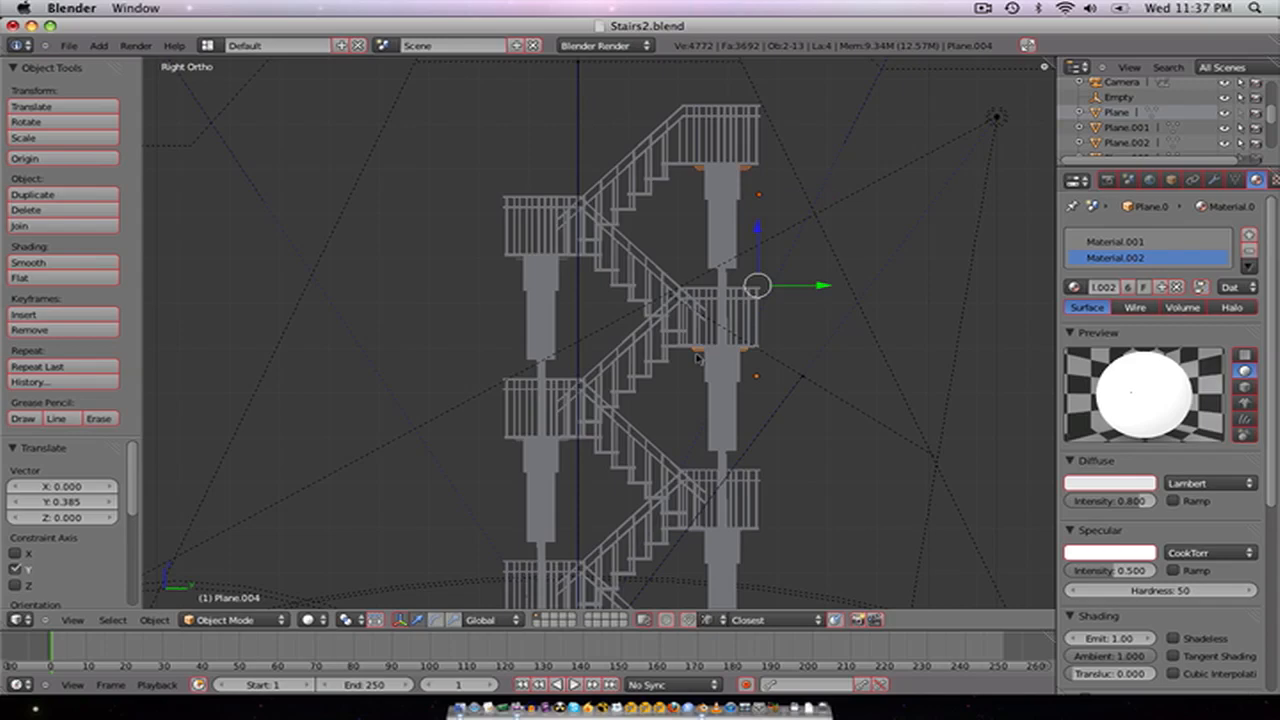
right_click(704, 537)
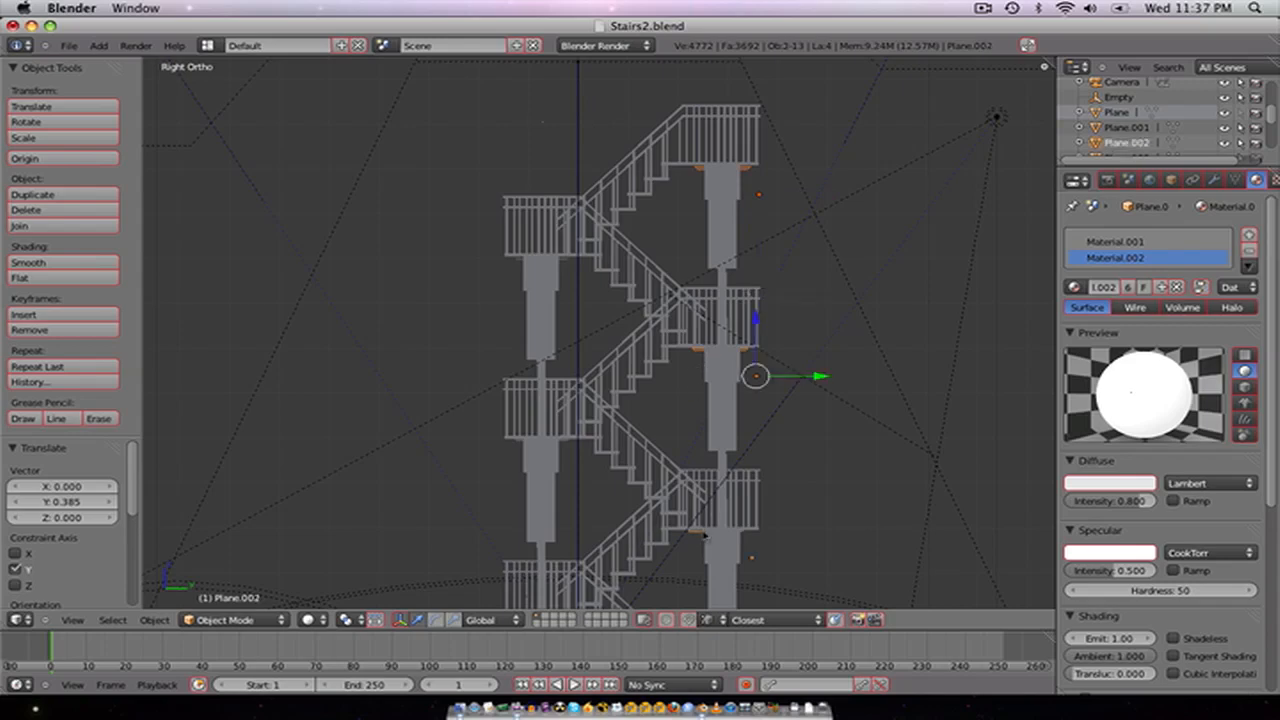
Step: Examine the fixtures' placement under the landings from several angles and through the camera view
scroll(698, 540, down, 3)
scroll(623, 460, up, 3)
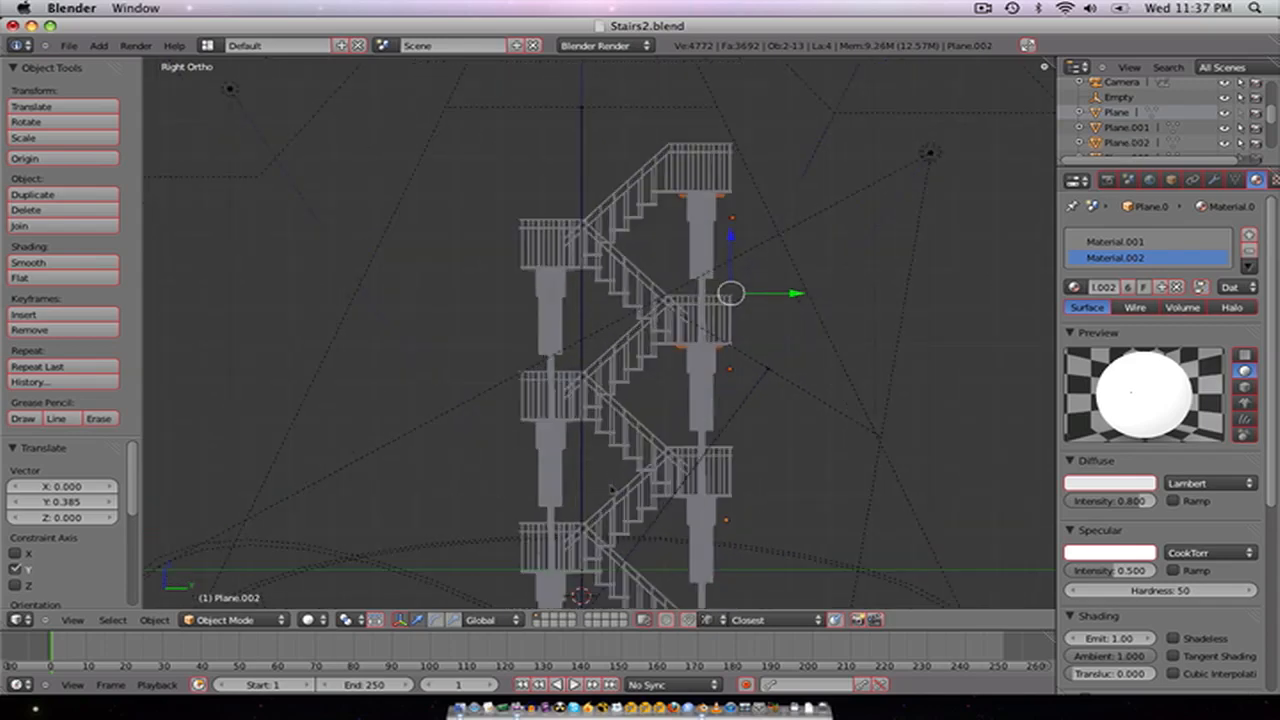
scroll(623, 460, up, 3)
middle_drag(623, 460, 650, 438)
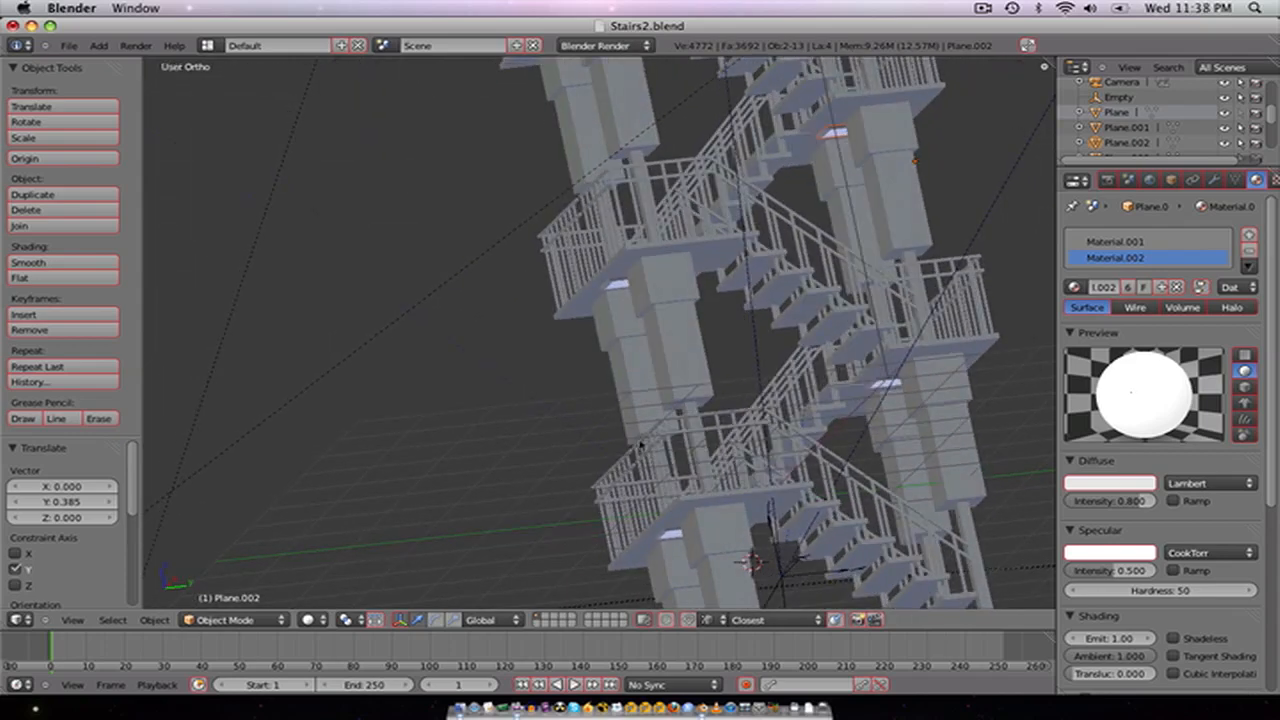
scroll(710, 507, down, 4)
middle_drag(698, 388, 601, 383)
key(KP_3)
key(KP_0)
scroll(610, 372, up, 5)
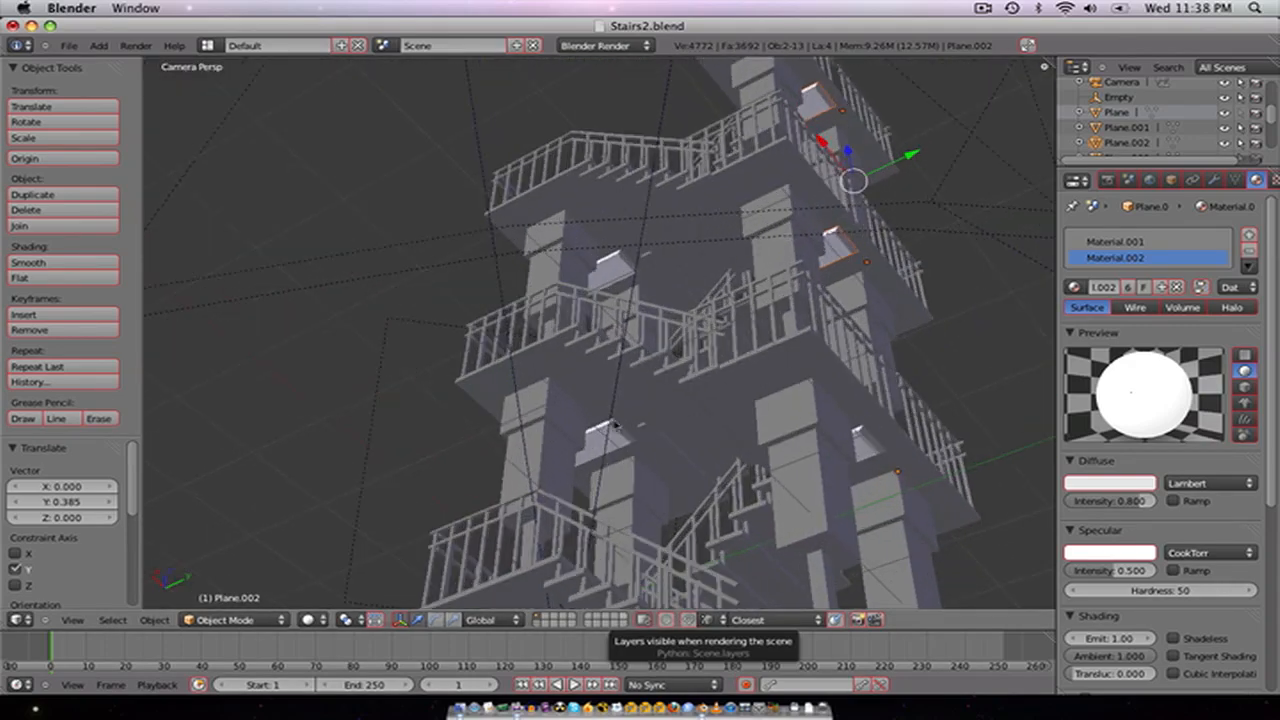
scroll(618, 352, up, 2)
scroll(620, 340, down, 3)
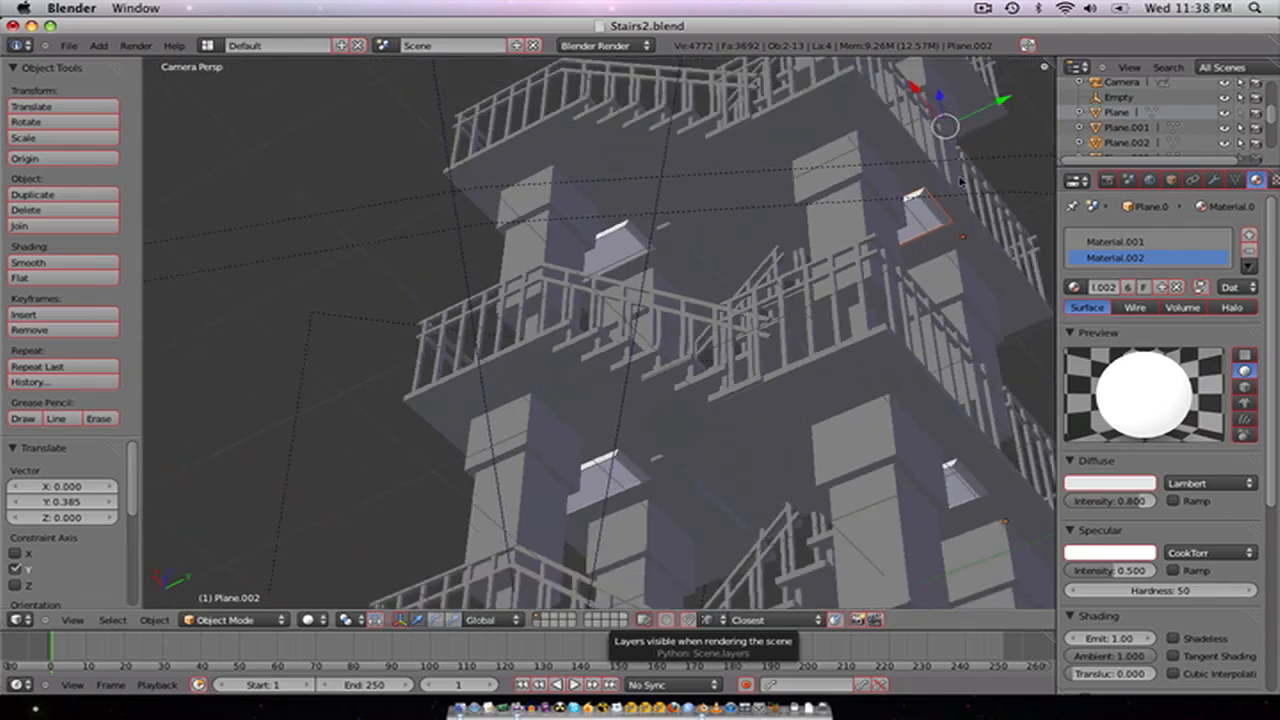
Step: Enable indirect lighting in the world settings with approximate gathering and 2 bounces
click(1148, 180)
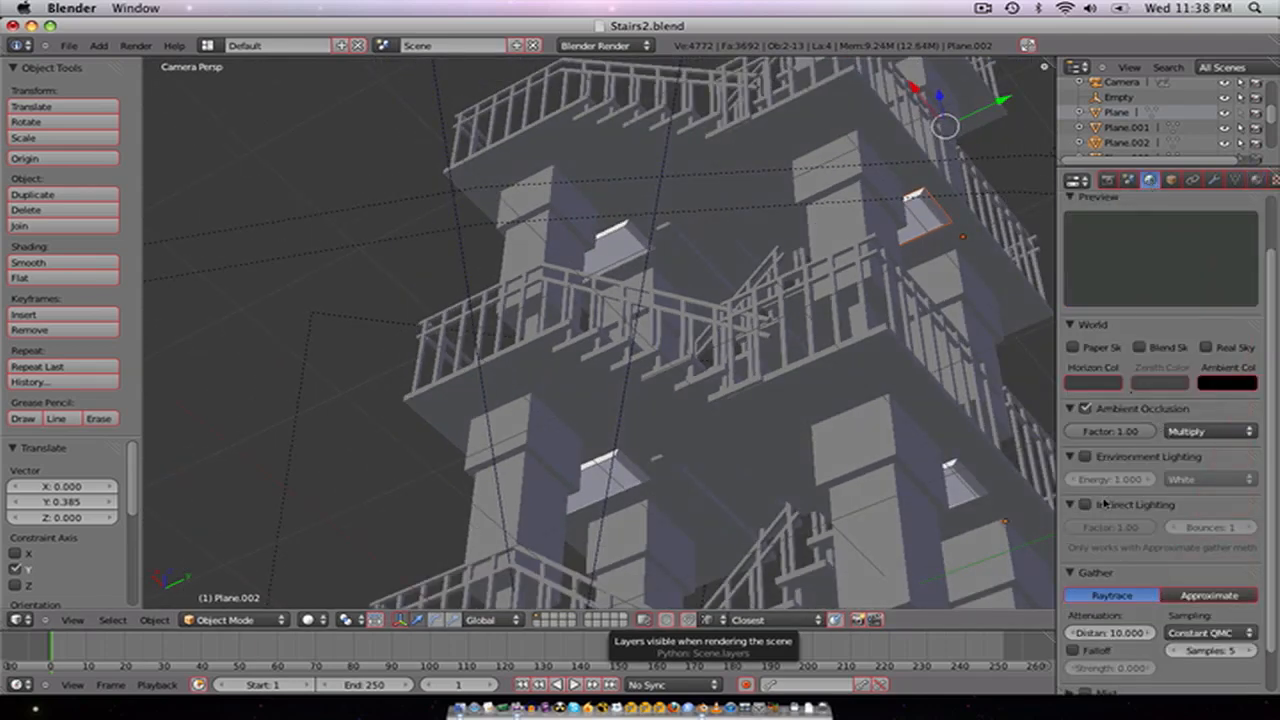
click(1209, 595)
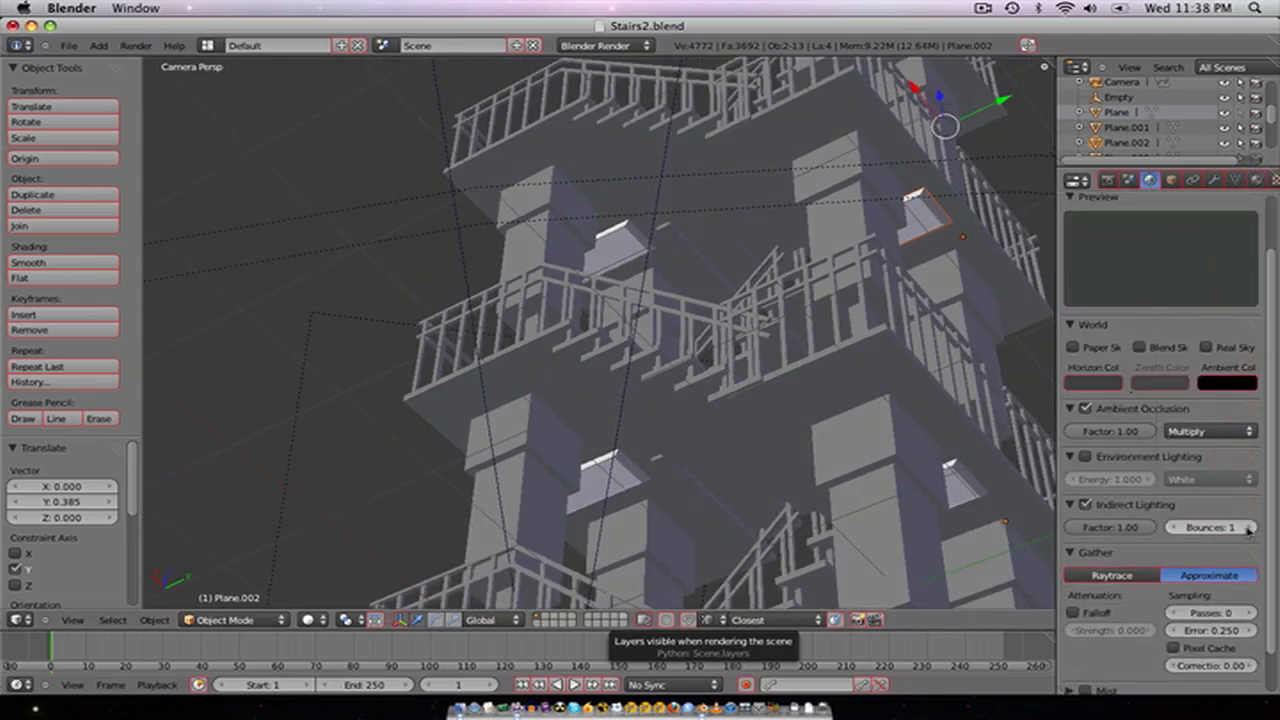
click(1252, 527)
Step: Turn on Blend Sky and set the zenith colour to near-black, about R 0.007, G 0.006, B 0.006
click(1155, 384)
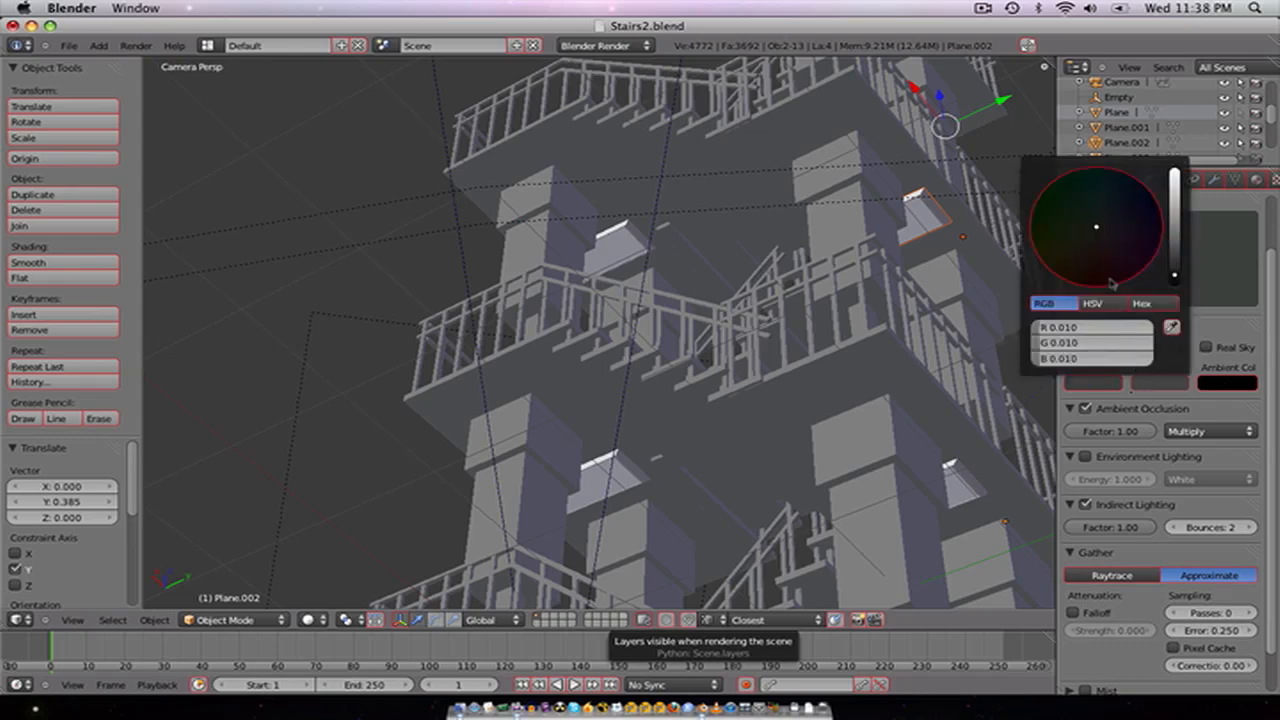
click(1117, 385)
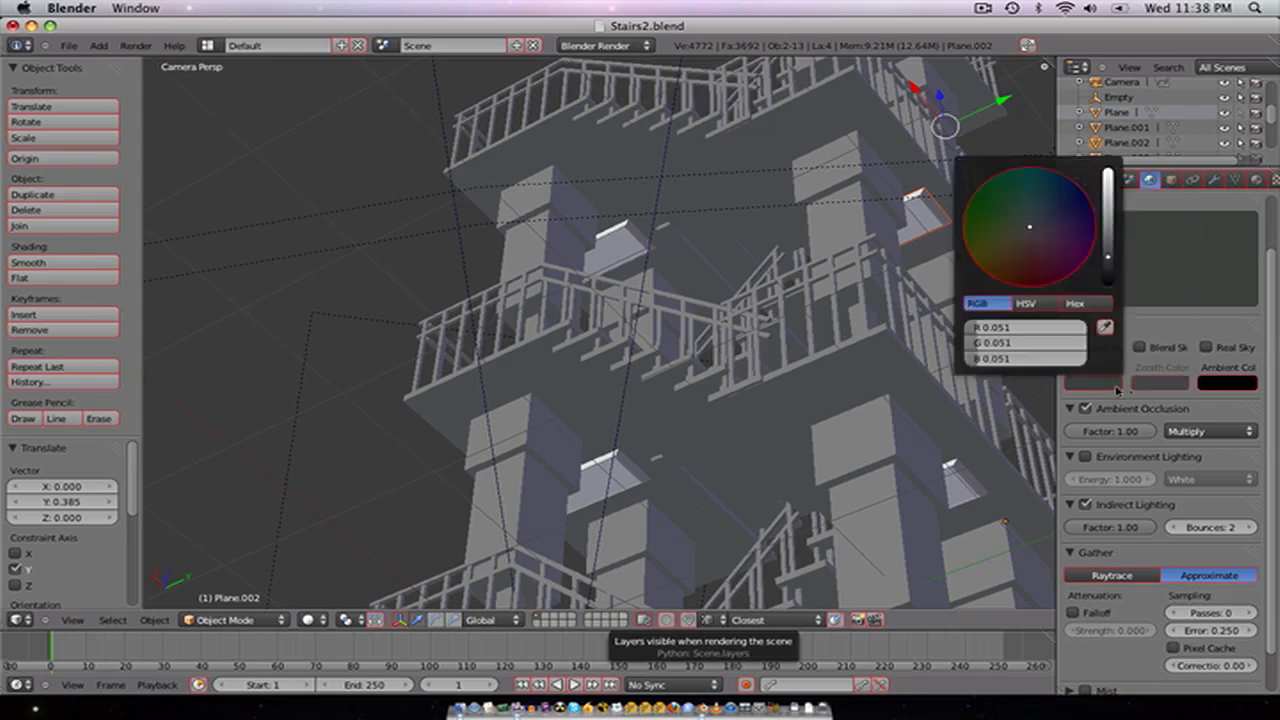
click(1138, 348)
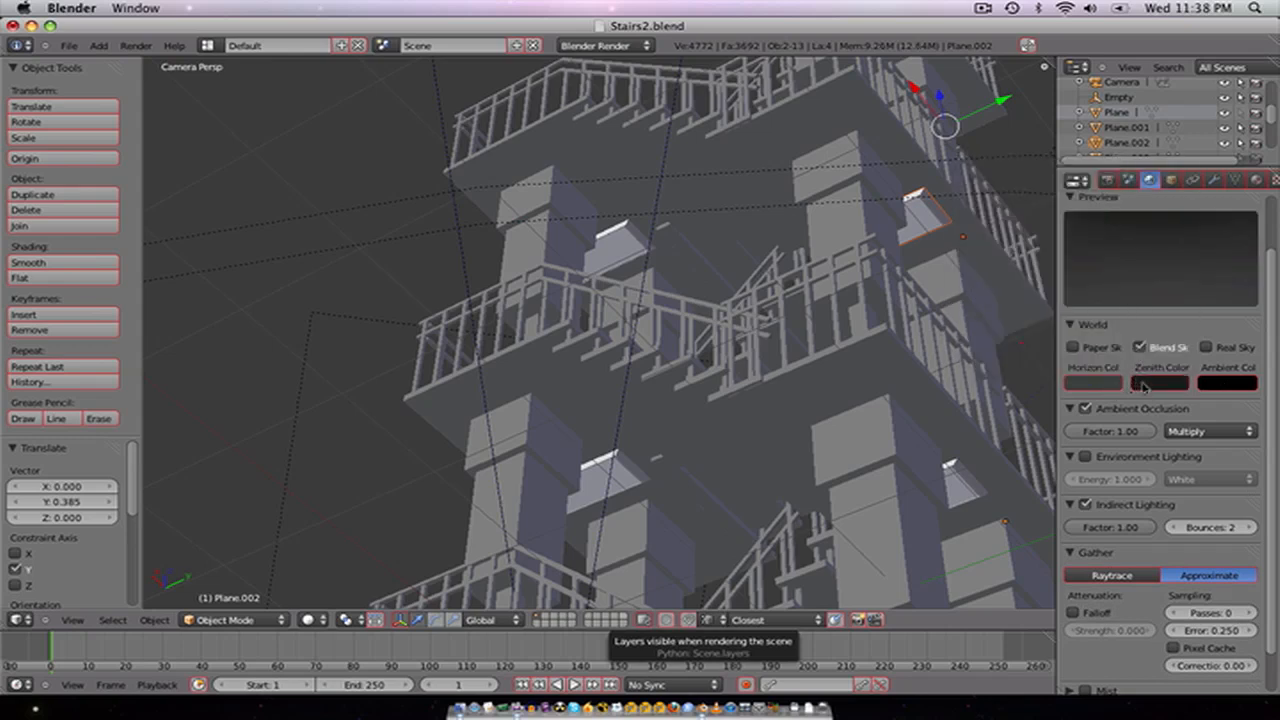
click(1145, 385)
click(1172, 240)
click(1155, 258)
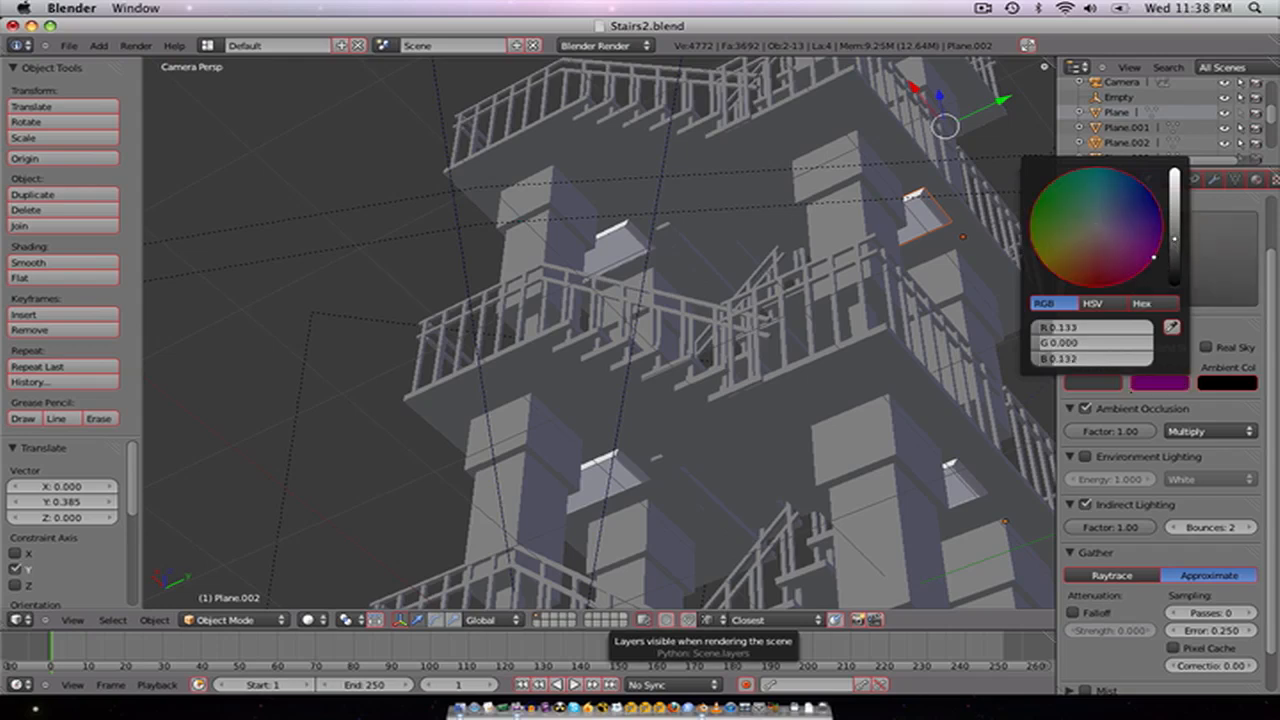
click(1173, 264)
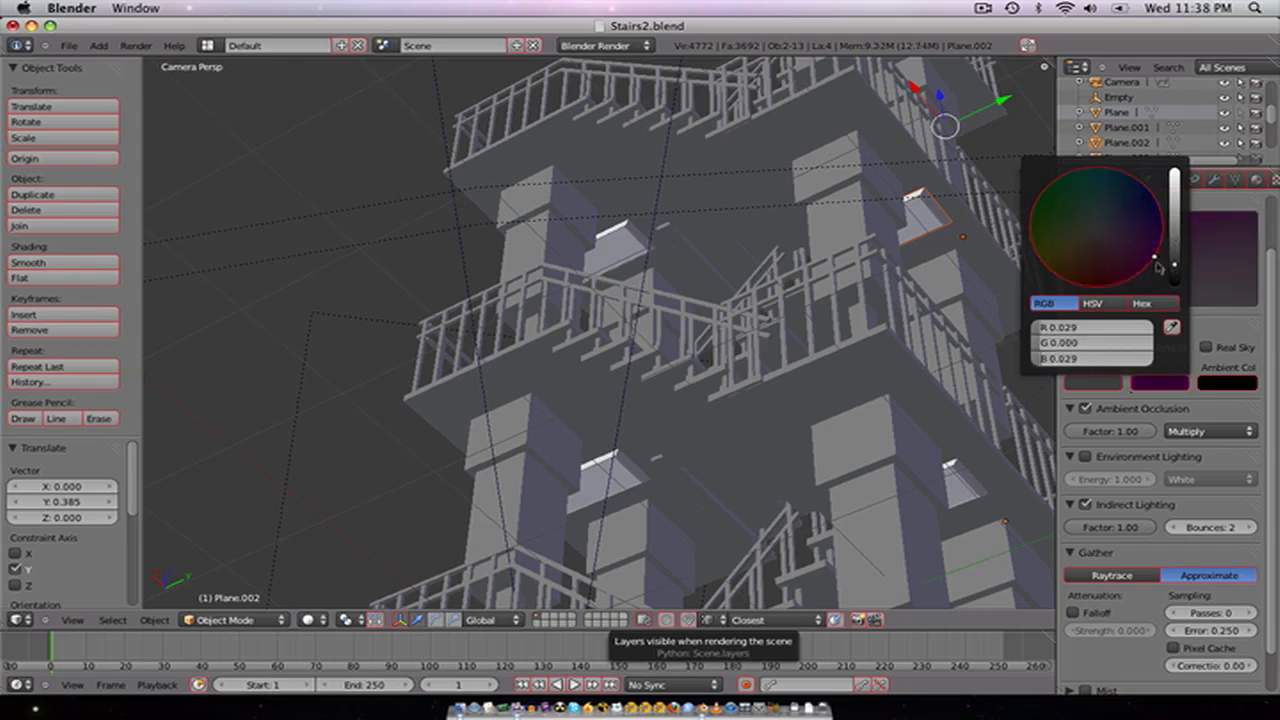
click(1099, 236)
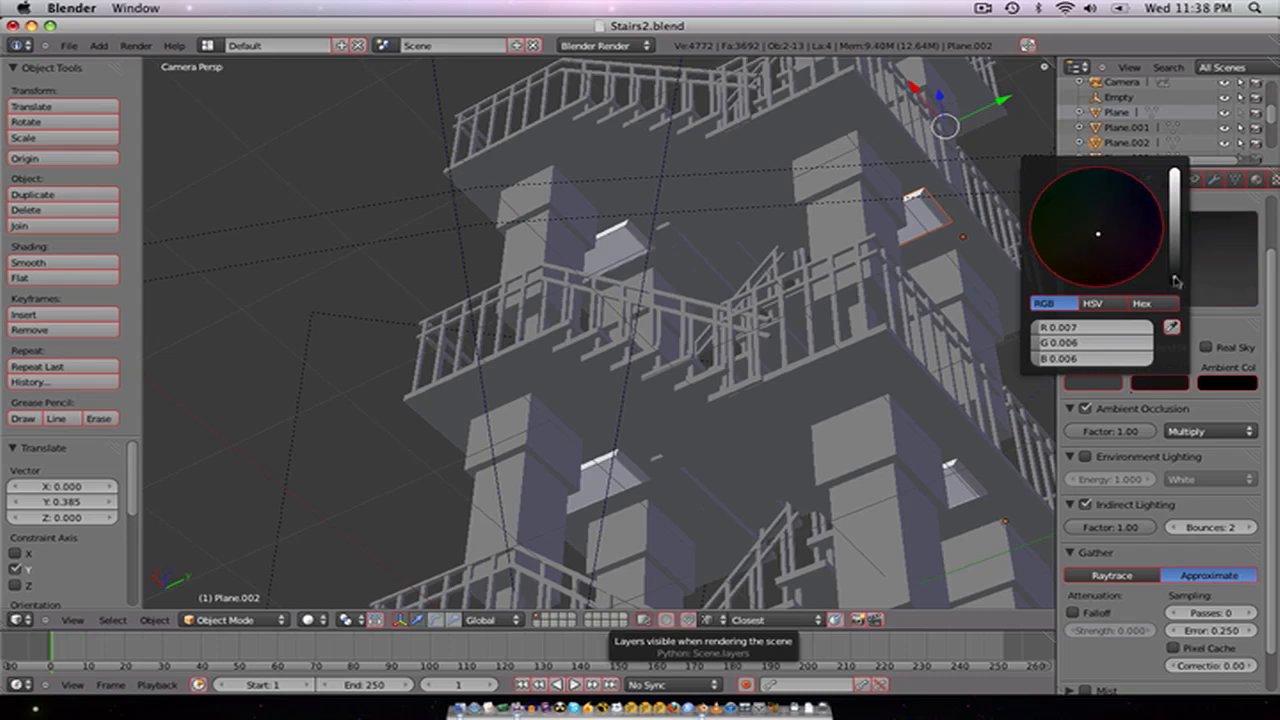
Step: Render the stair tower from the camera with the new world lighting
scroll(692, 413, down, 2)
key(F12)
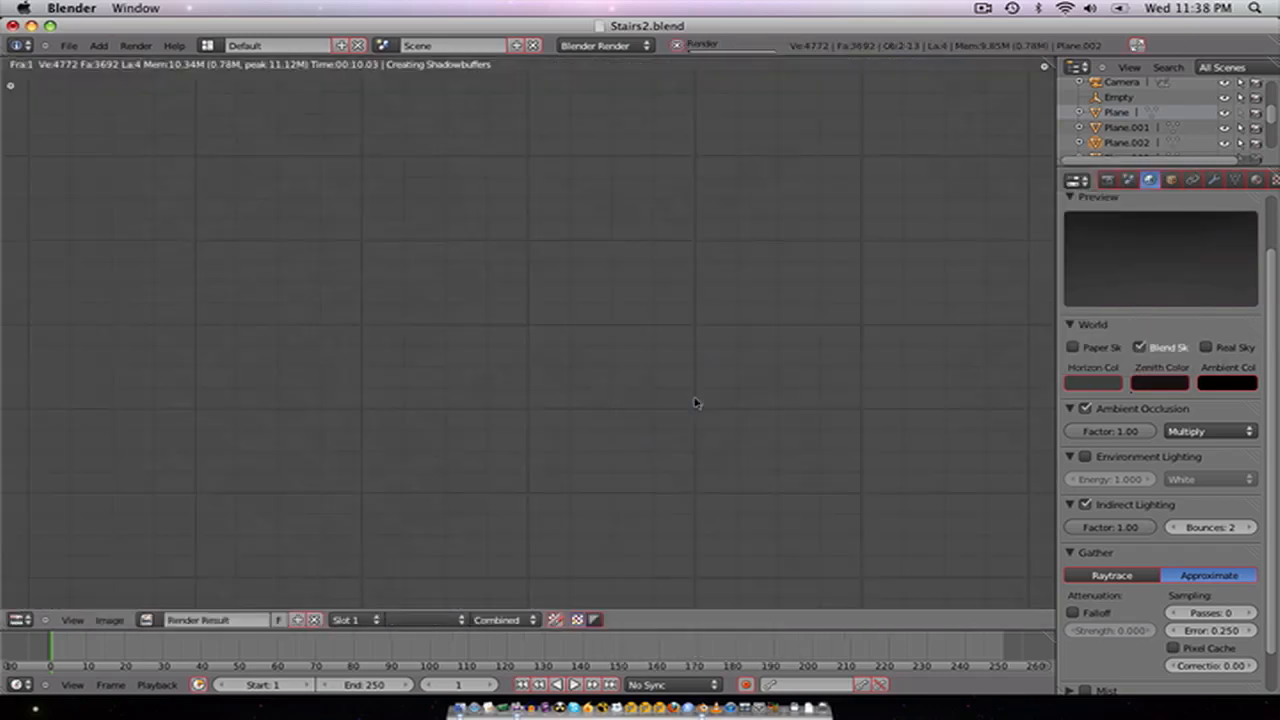
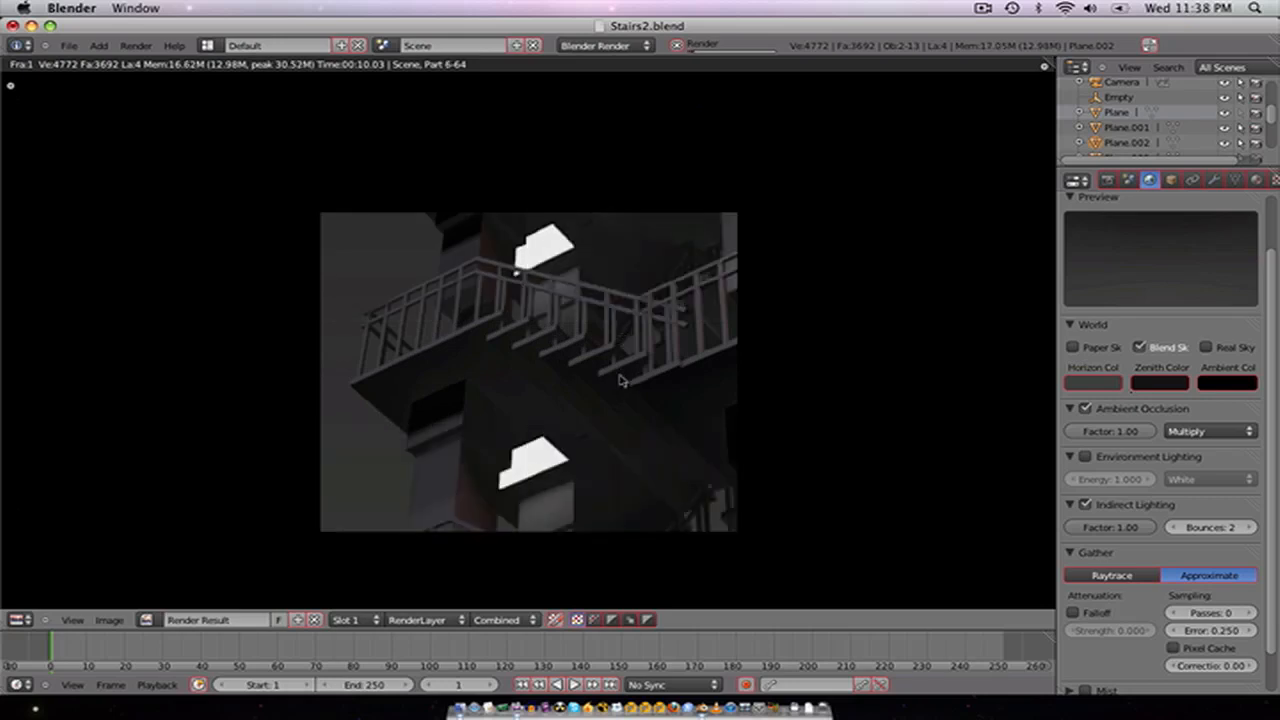
scroll(655, 375, down, 2)
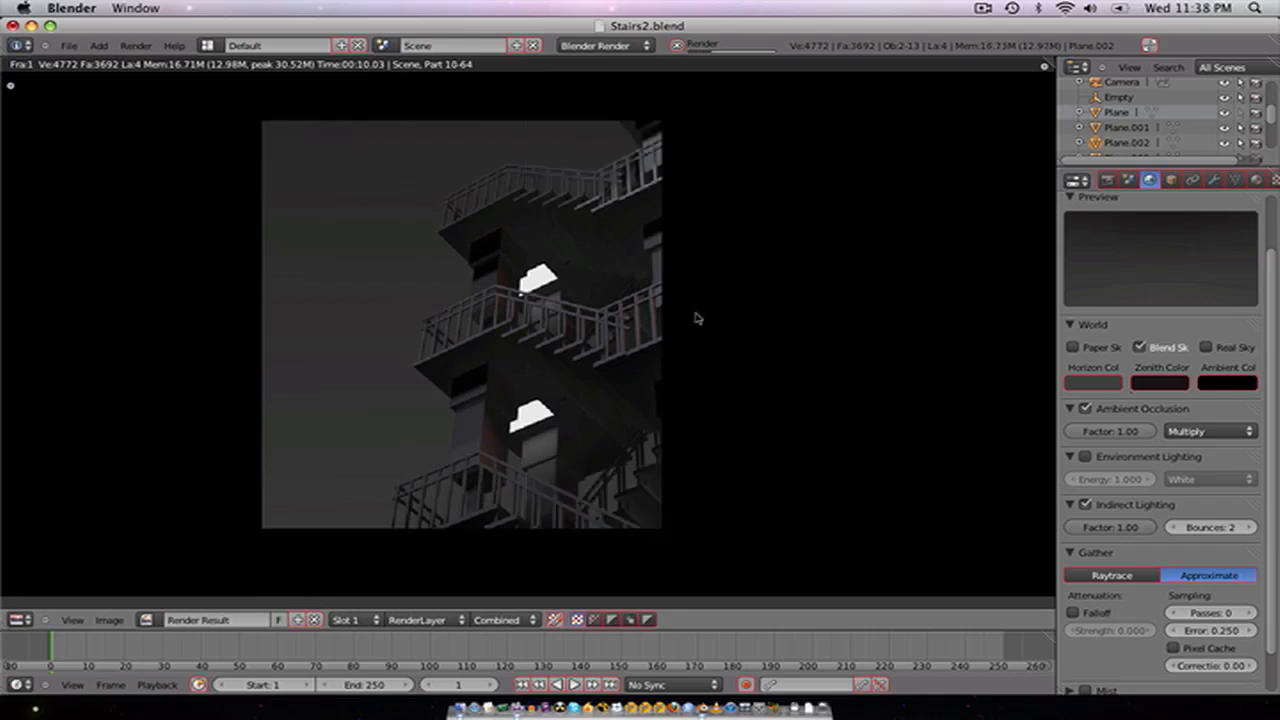
scroll(698, 327, down, 1)
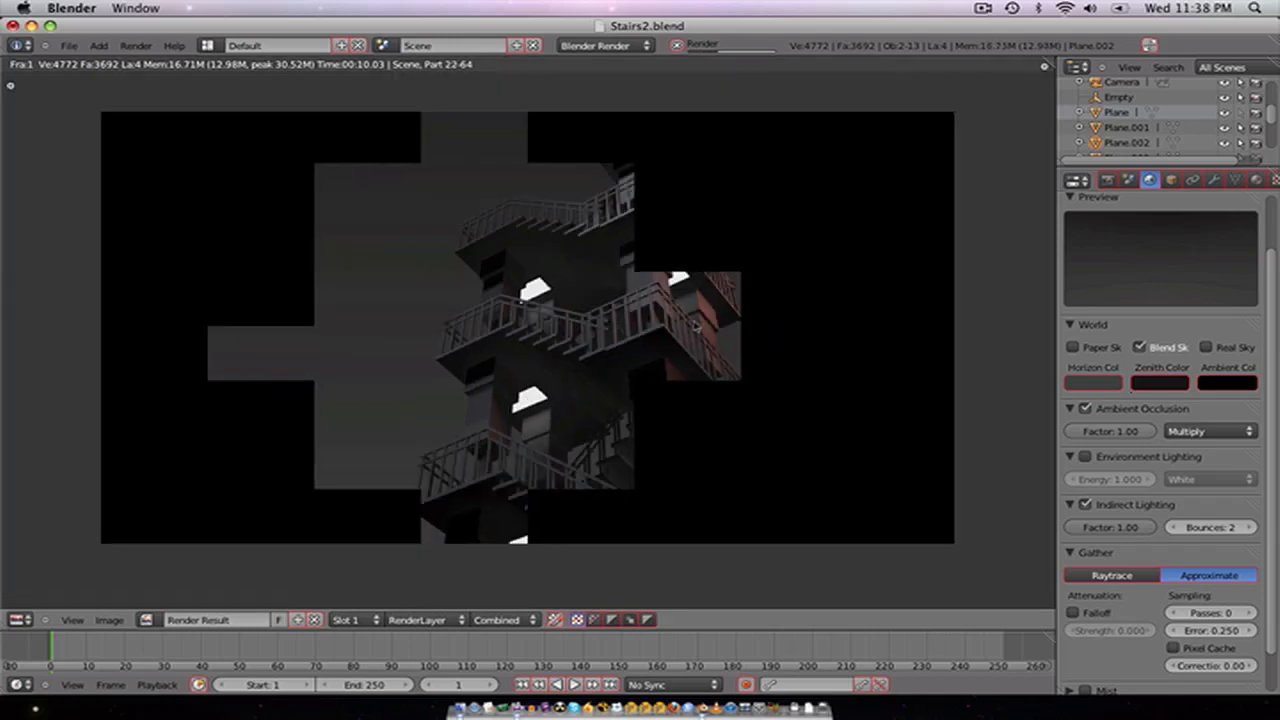
scroll(708, 298, up, 1)
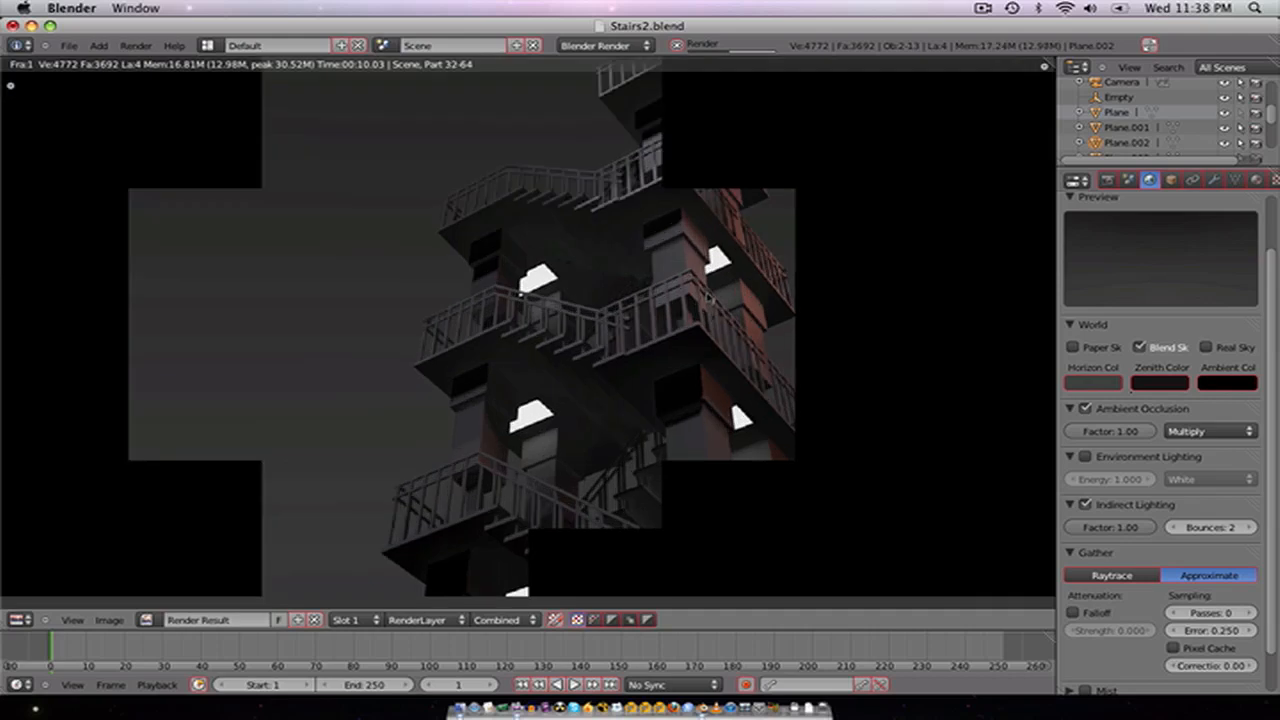
scroll(760, 205, down, 1)
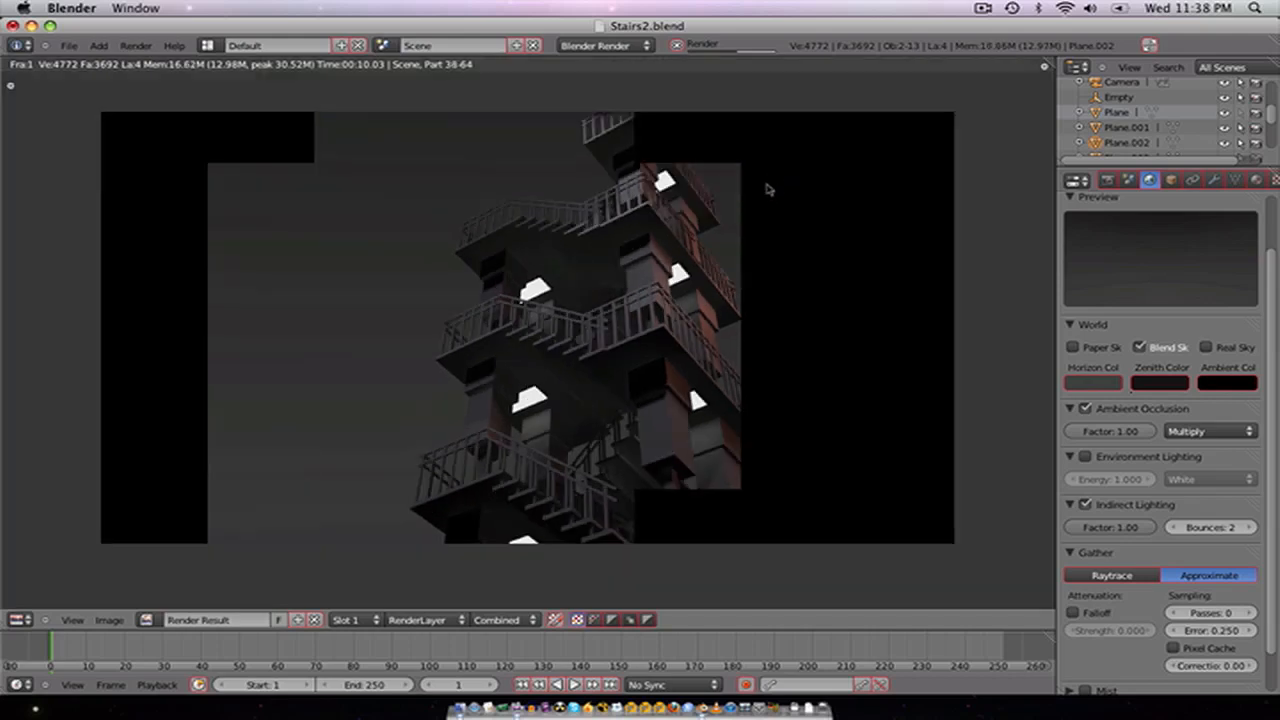
Step: Examine the finished render up close around the railings and fixtures, and as a whole
click(982, 8)
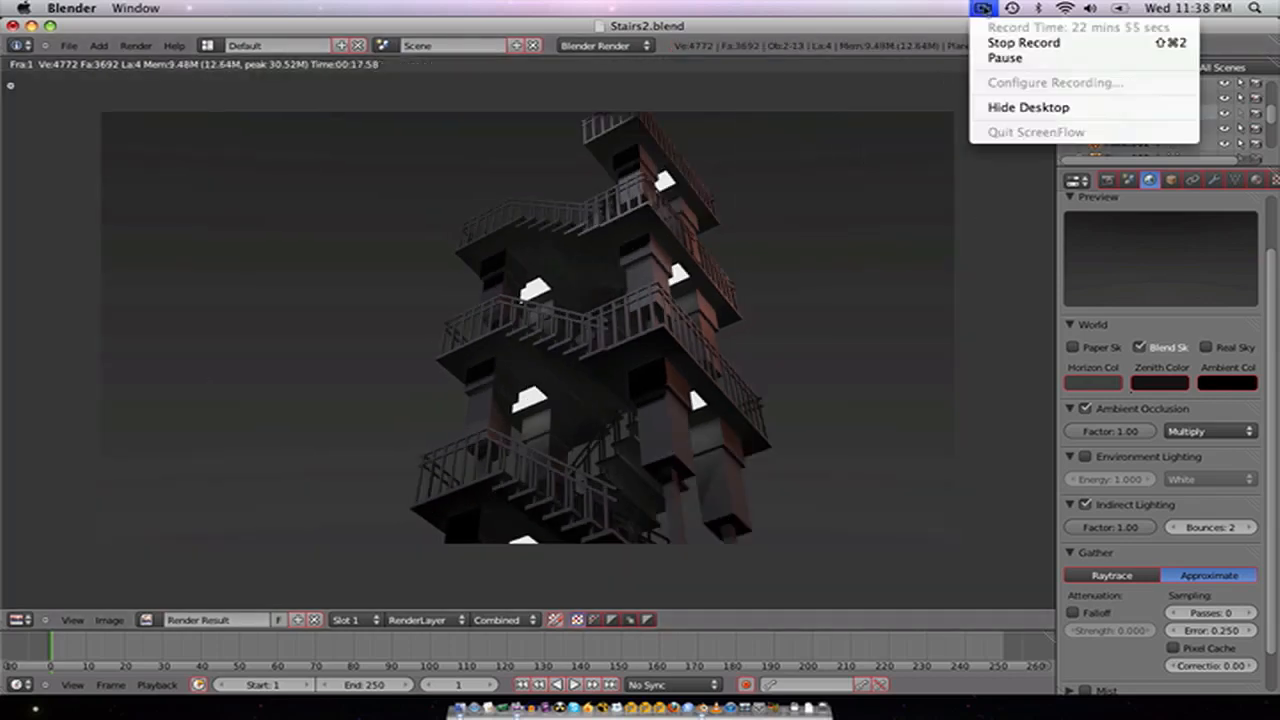
click(738, 246)
scroll(677, 363, up, 5)
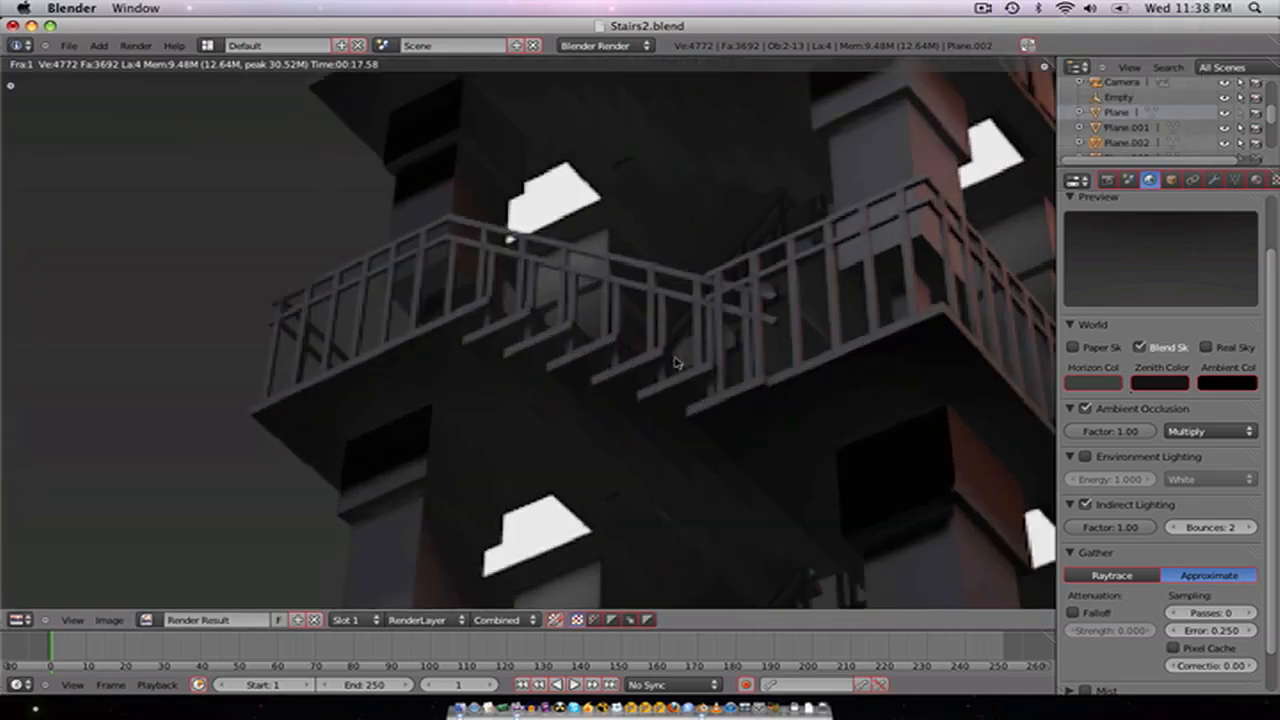
scroll(677, 363, down, 5)
middle_drag(675, 362, 680, 380)
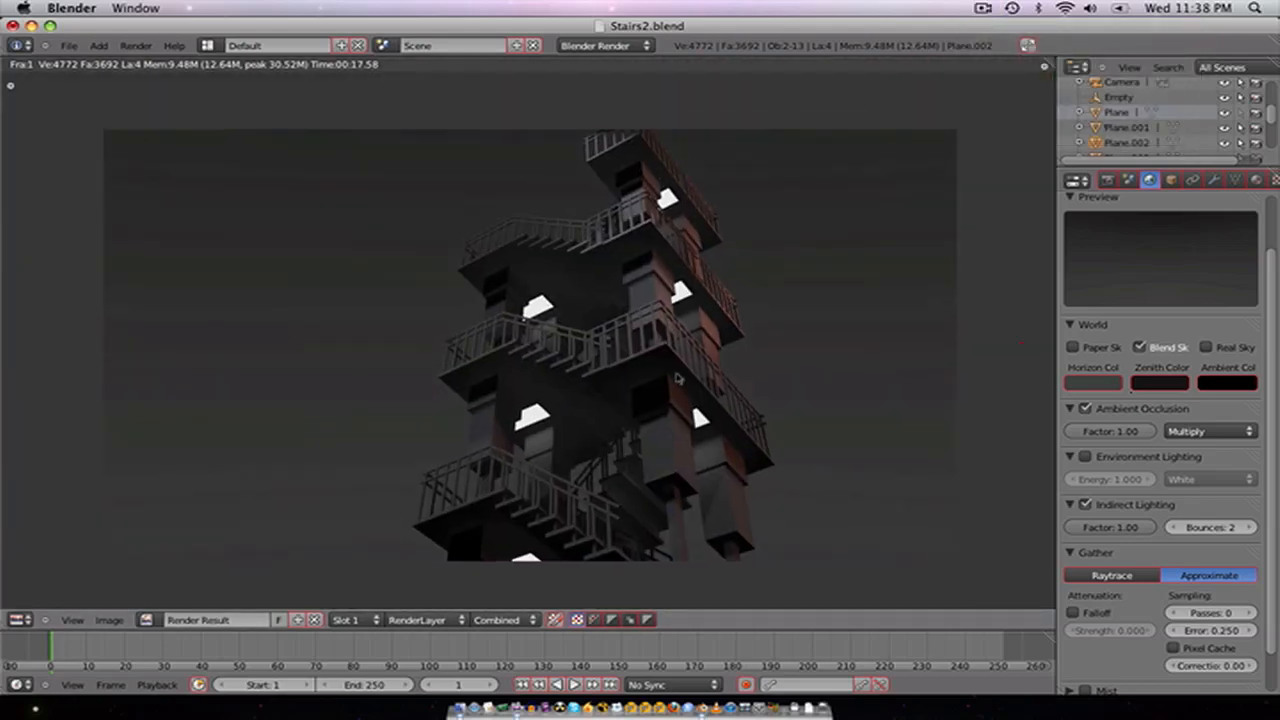
scroll(677, 378, up, 2)
scroll(490, 278, down, 3)
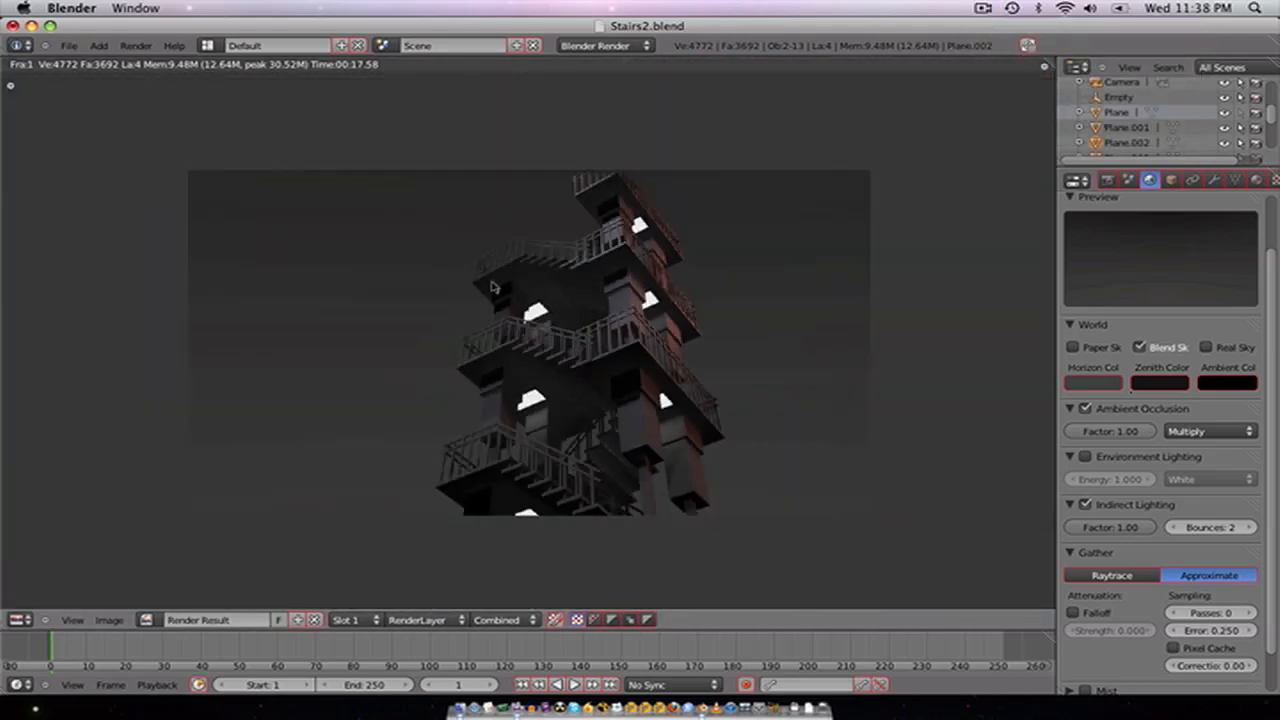
Step: Save the scene over the existing Stairs2.blend file
key(ctrl+s)
click(477, 311)
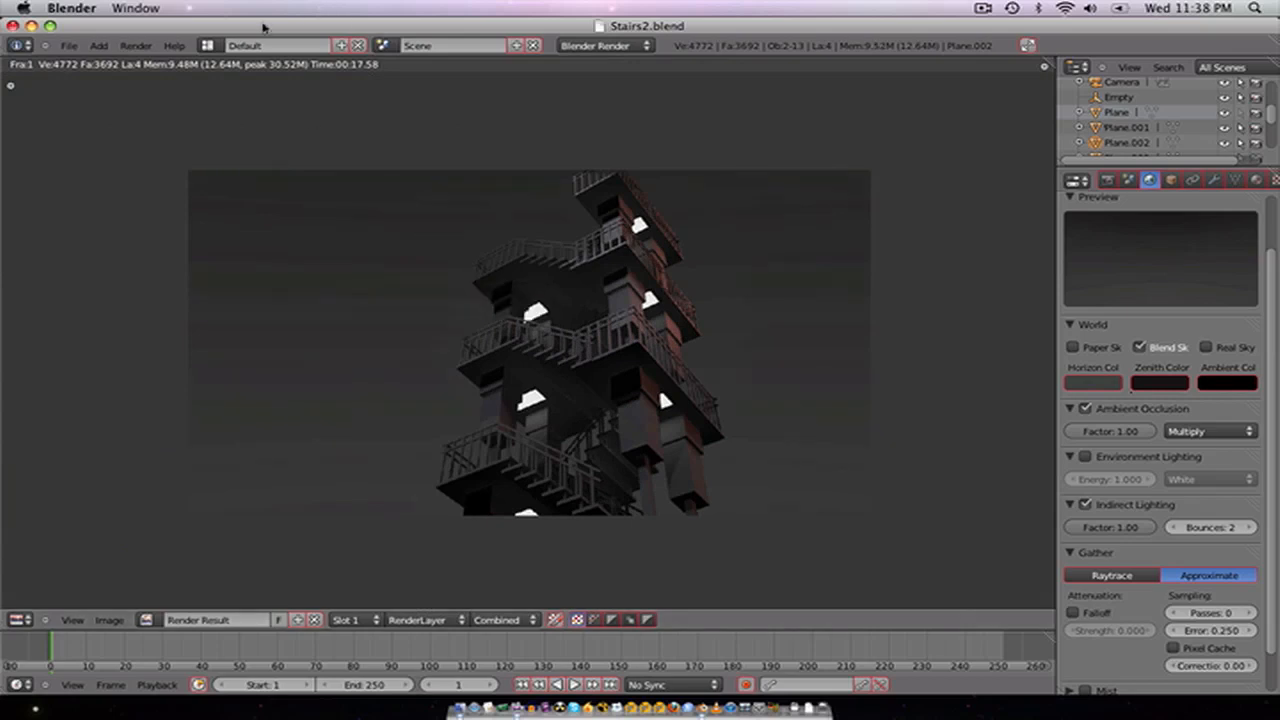
Step: Switch to the Compositing screen layout and enable nodes and the backdrop in the node editor
click(207, 45)
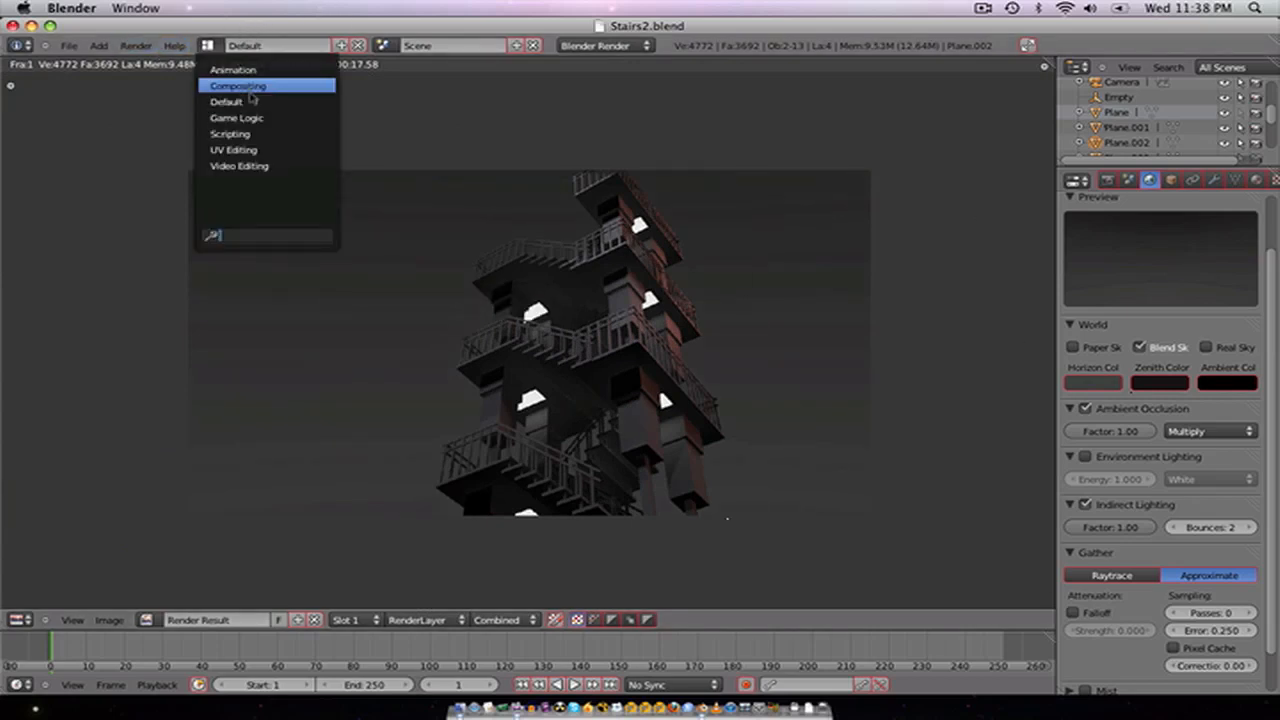
click(240, 86)
click(302, 431)
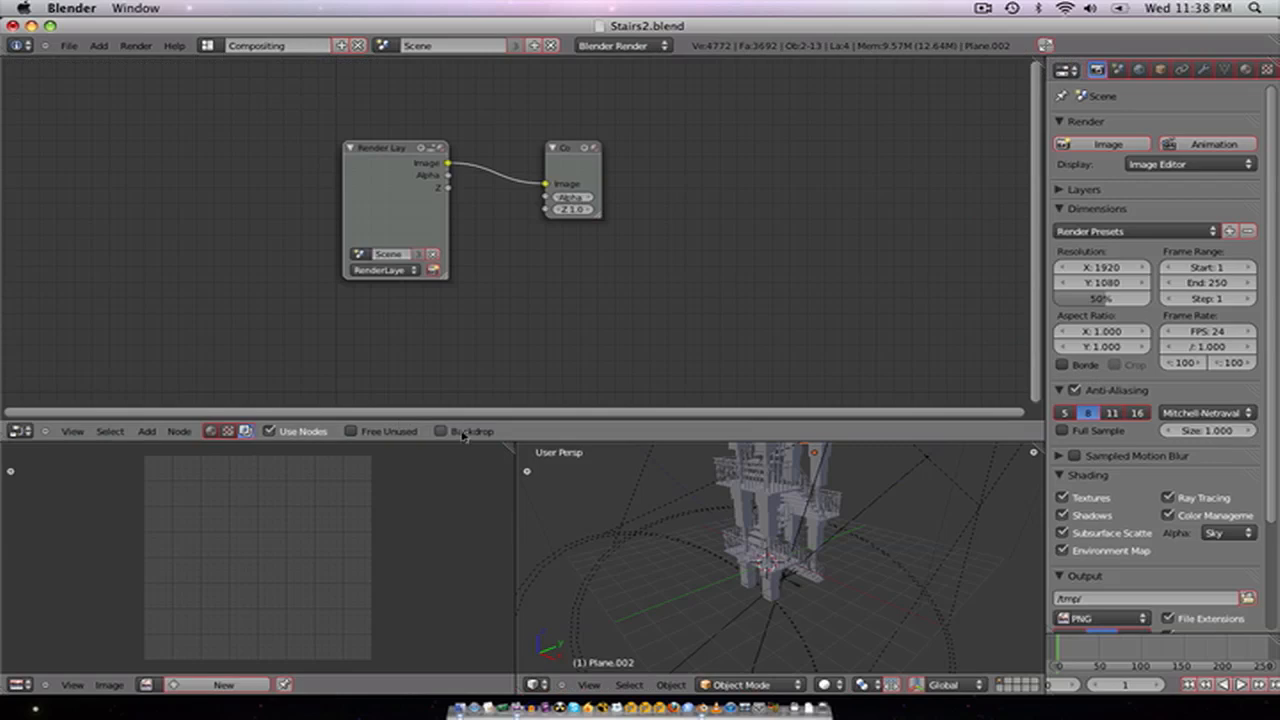
click(440, 431)
Step: Add a Viewer node fed by the render image and space the nodes apart
drag(387, 199, 100, 185)
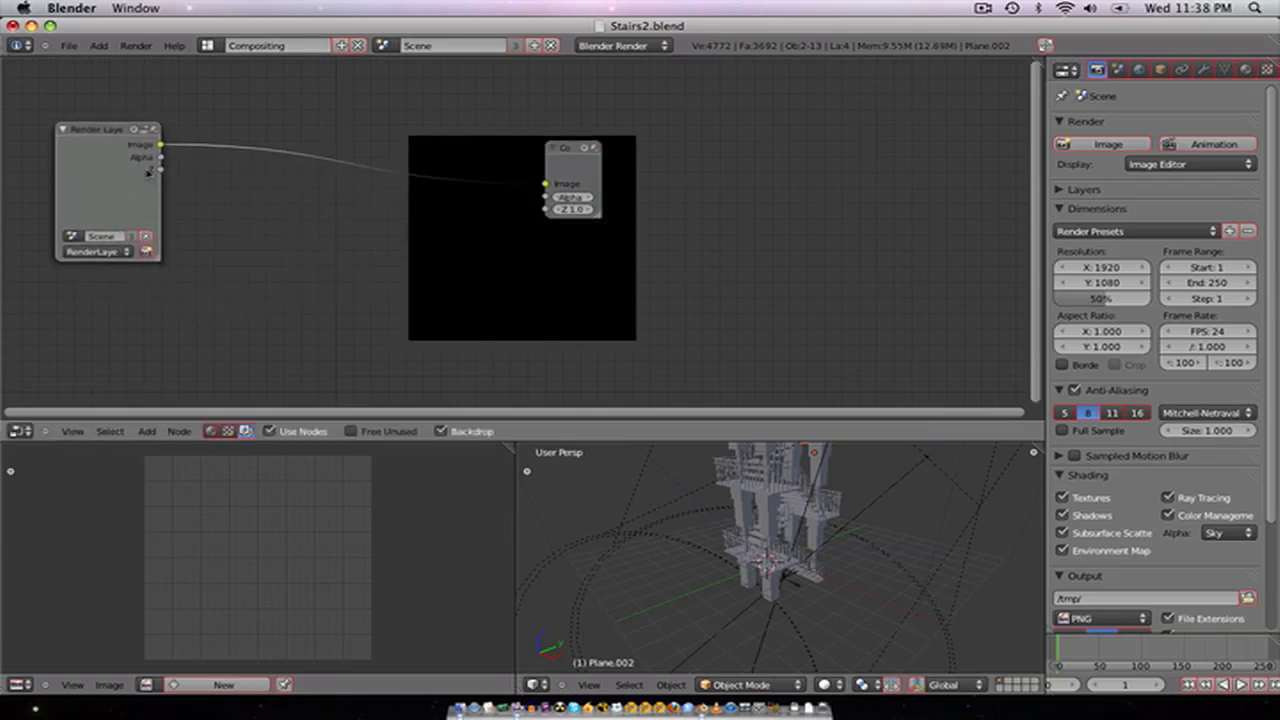
key(shift+a)
mouse_move(150, 183)
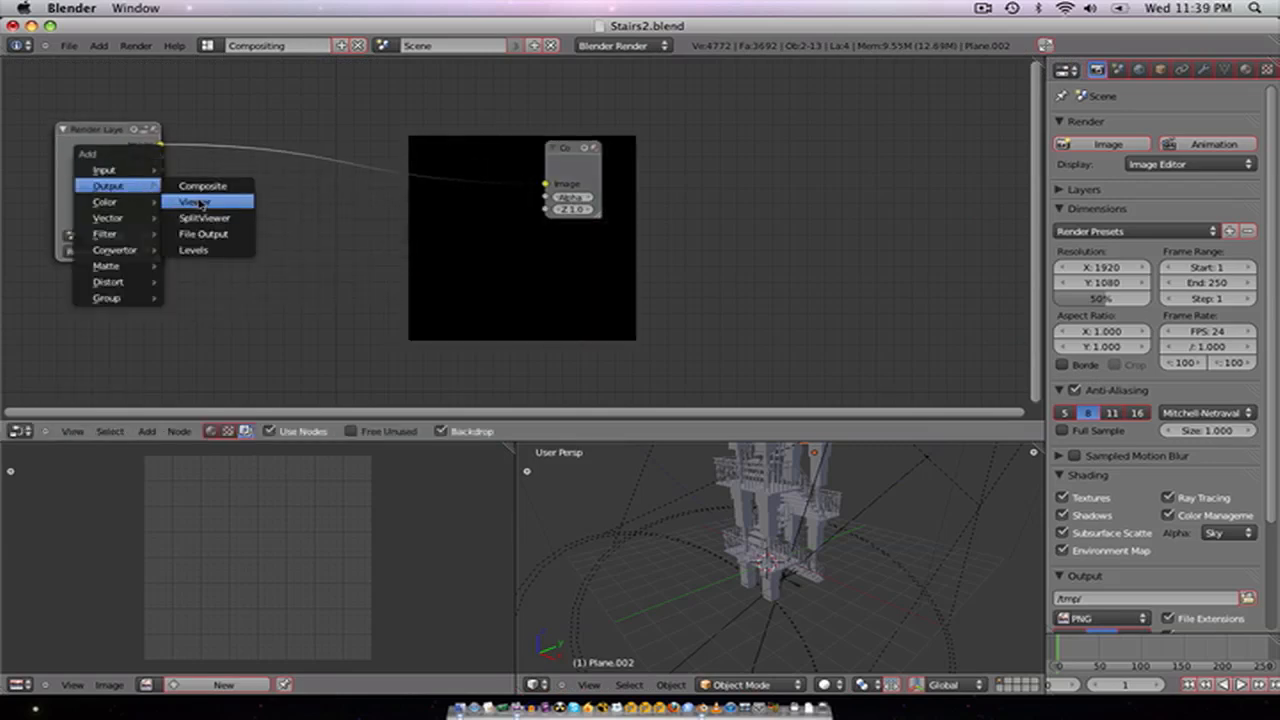
click(204, 199)
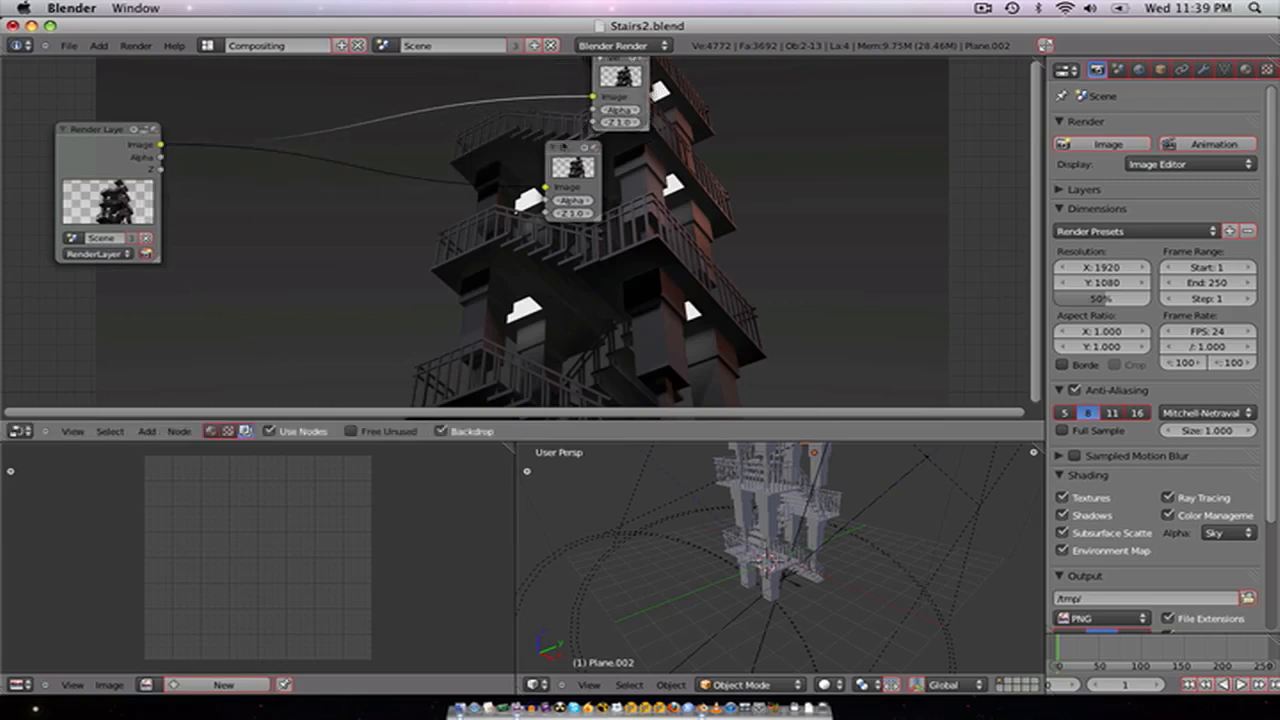
click(645, 100)
drag(590, 194, 671, 206)
Step: Maximize the node editor and enlarge the backdrop image behind the nodes
key(ctrl+Up)
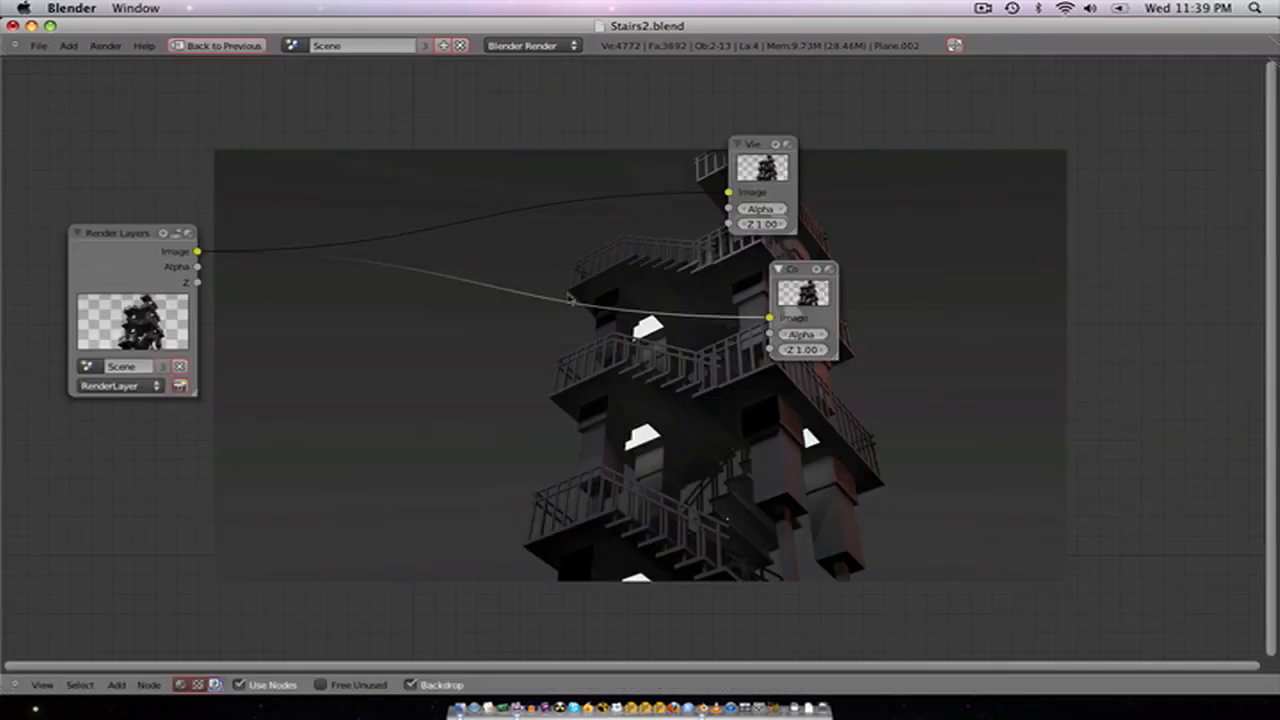
scroll(522, 325, up, 3)
scroll(518, 326, down, 1)
middle_drag(329, 329, 569, 350)
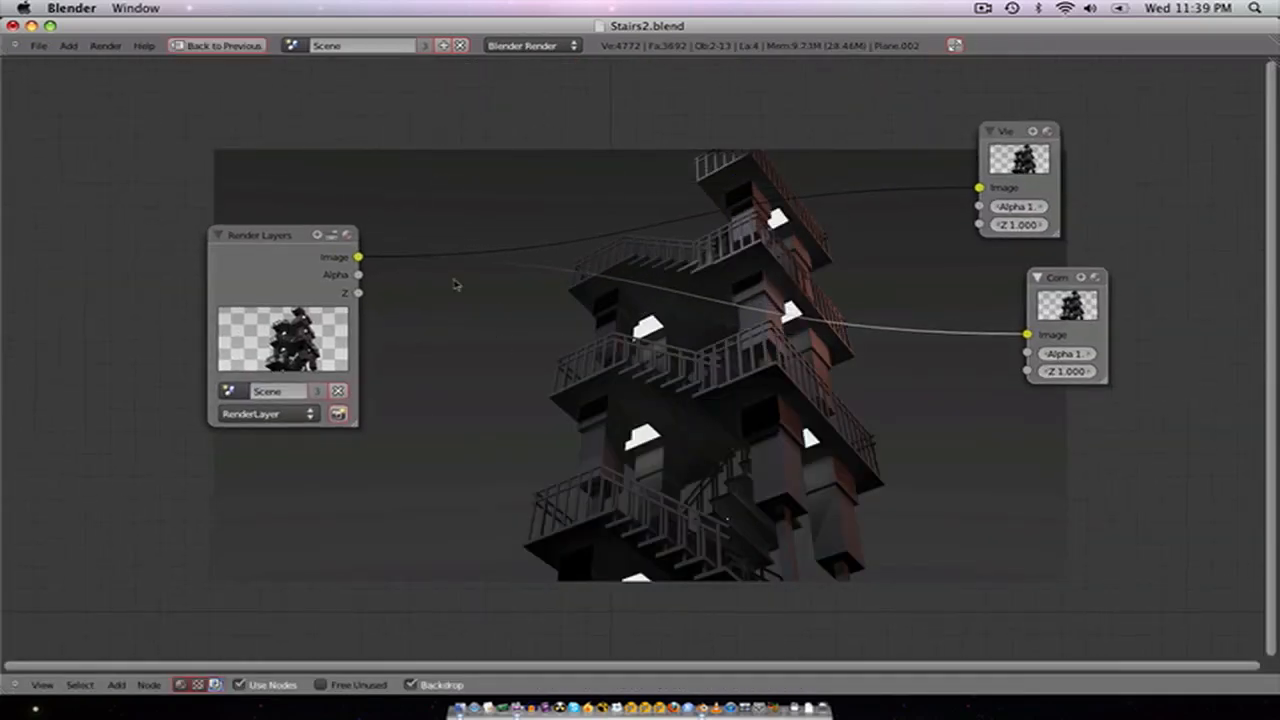
click(325, 285)
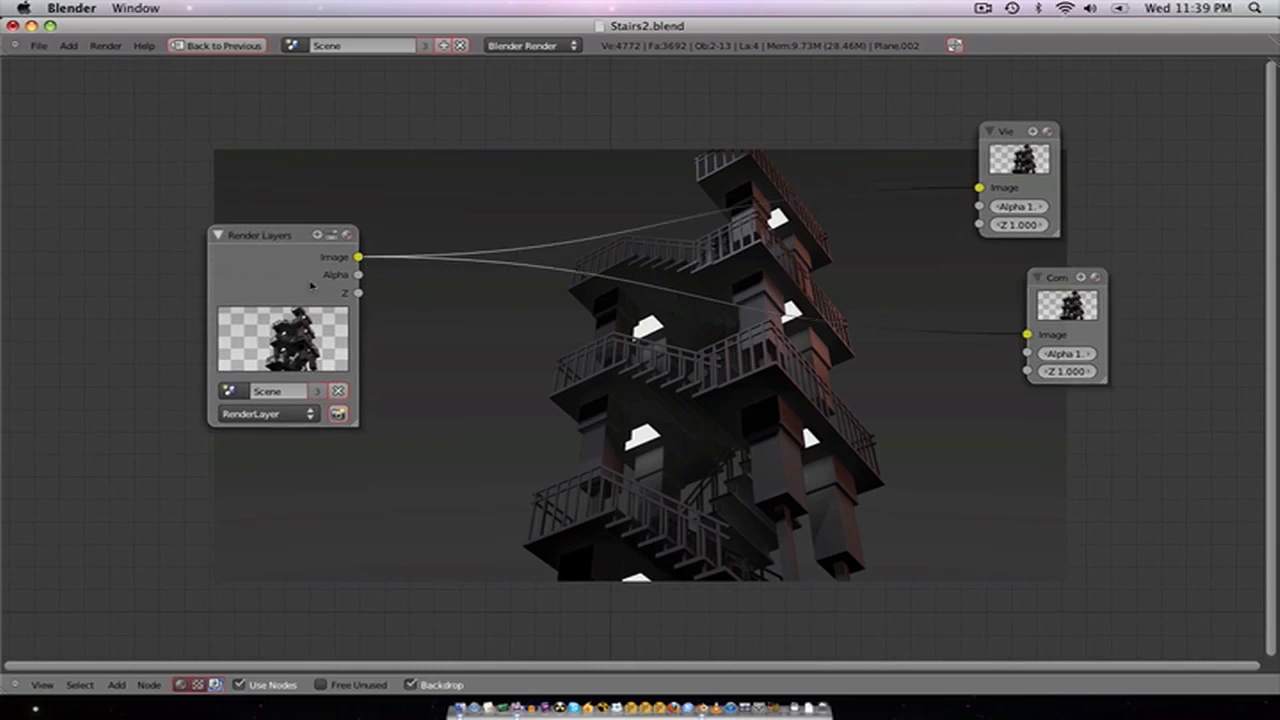
key(shift+a)
key(alt+v)
key(alt+v)
key(alt+v)
alt+middle_drag(571, 431, 675, 380)
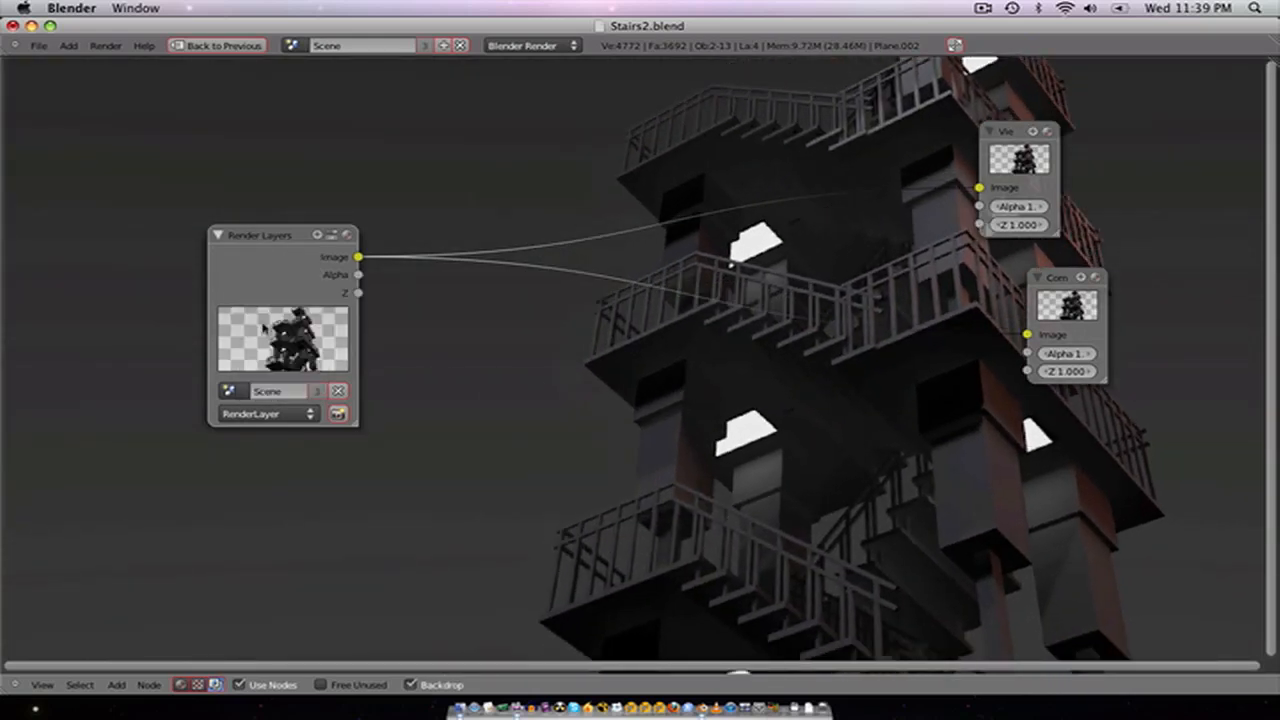
Step: Add a Lens Distortion node fed by the render image, turn off Fit and set Distort to 1
key(shift+a)
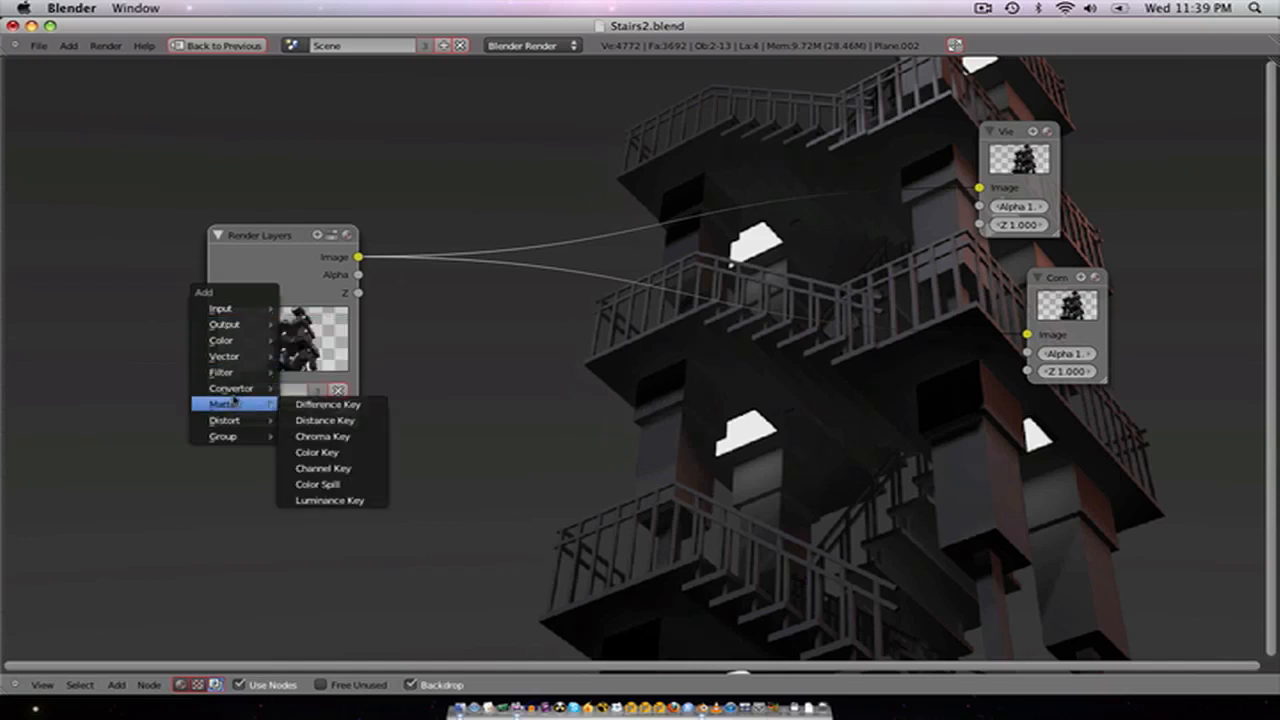
mouse_move(233, 360)
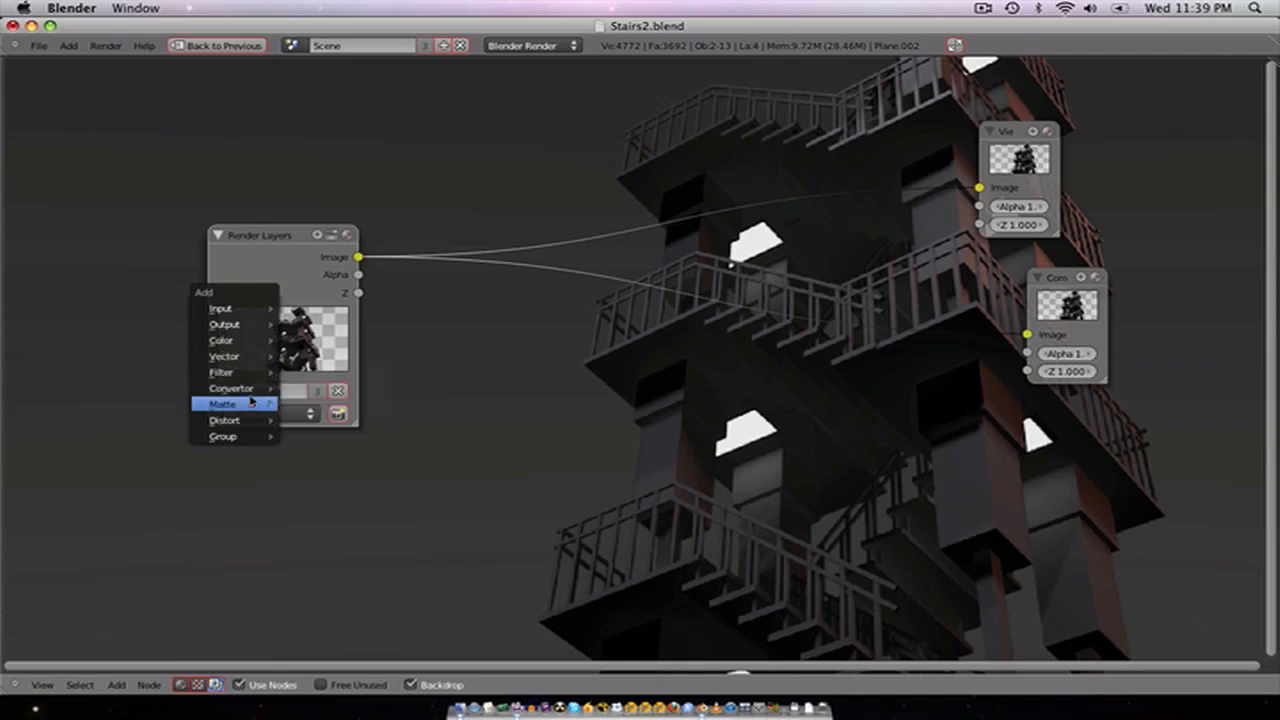
mouse_move(252, 393)
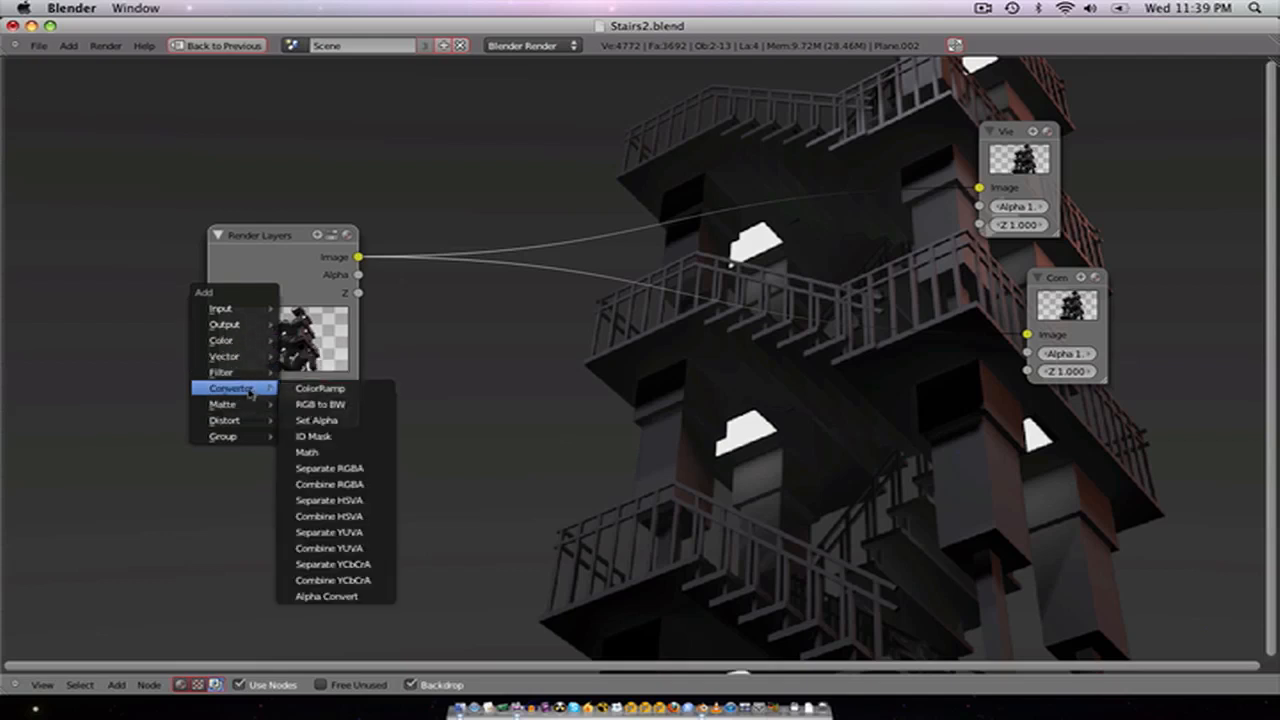
mouse_move(241, 421)
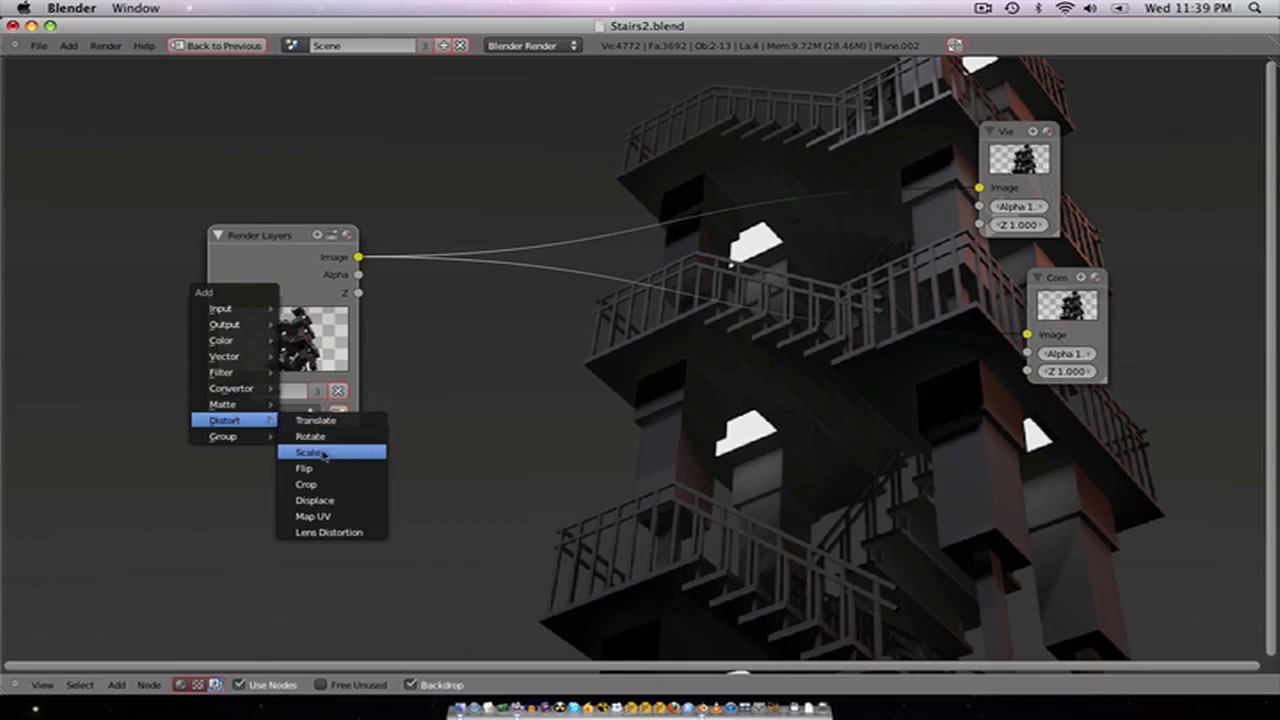
click(320, 531)
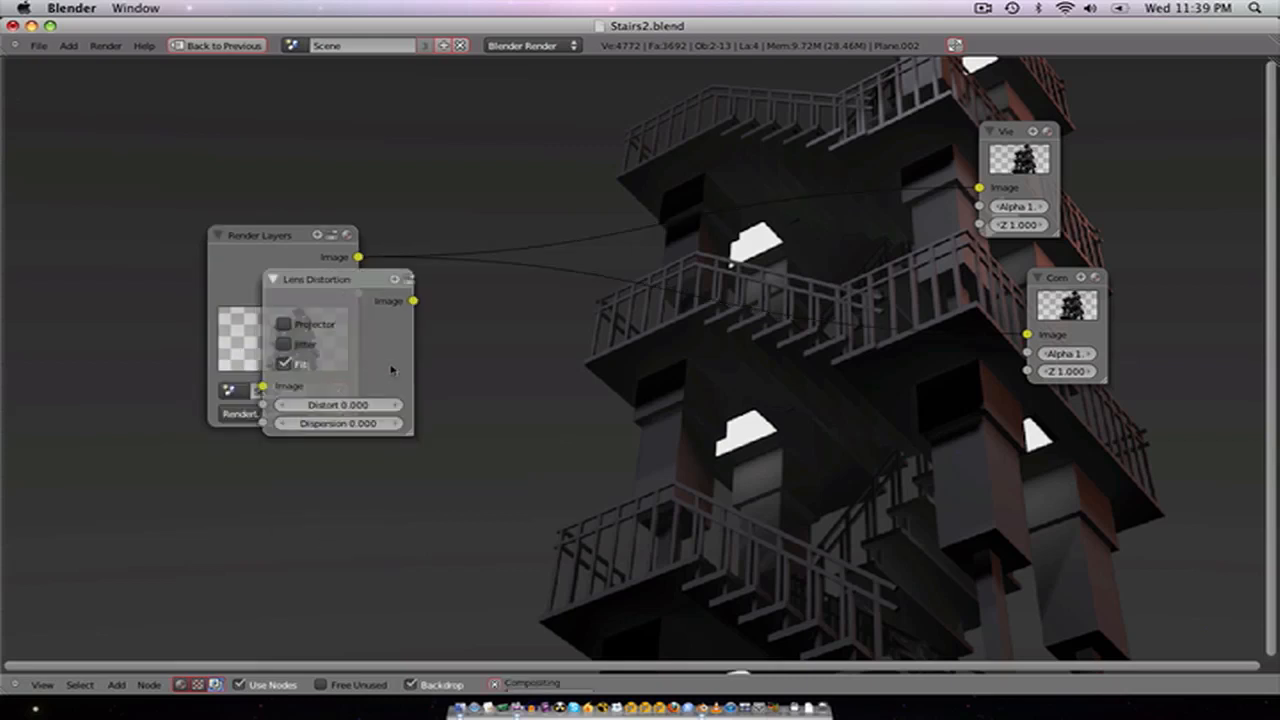
click(495, 408)
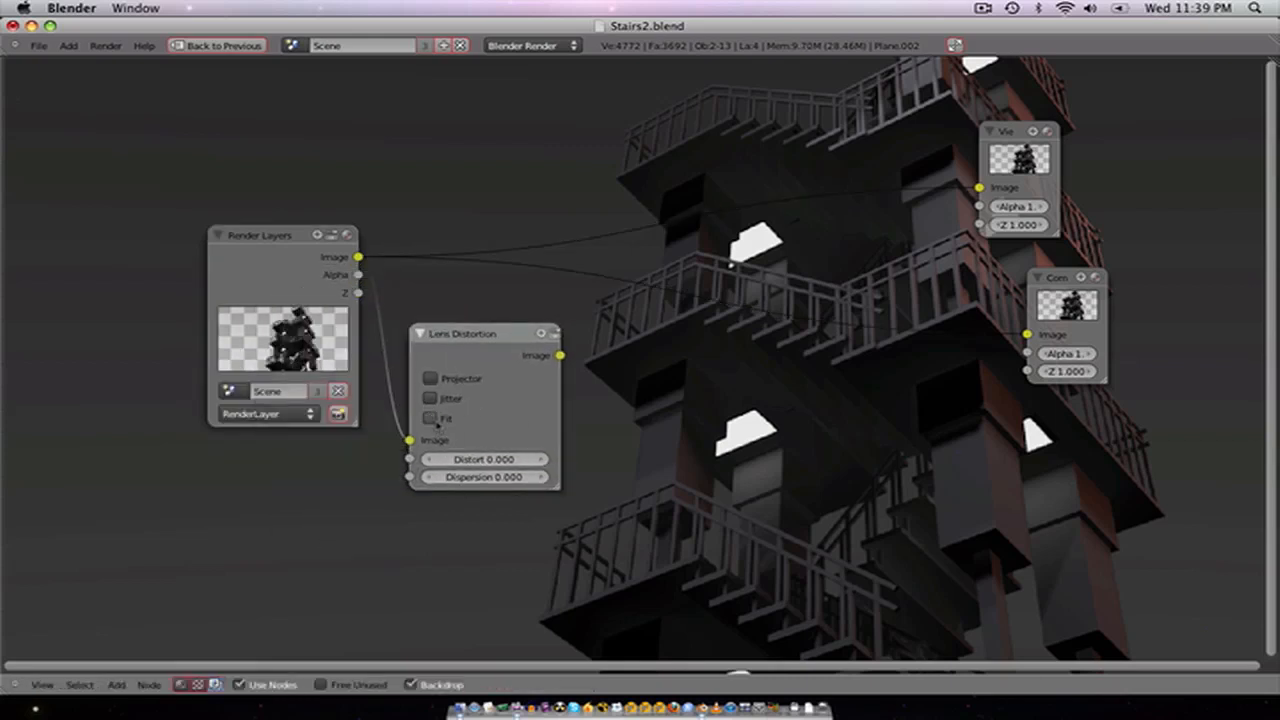
click(470, 459)
text(1)
key(Return)
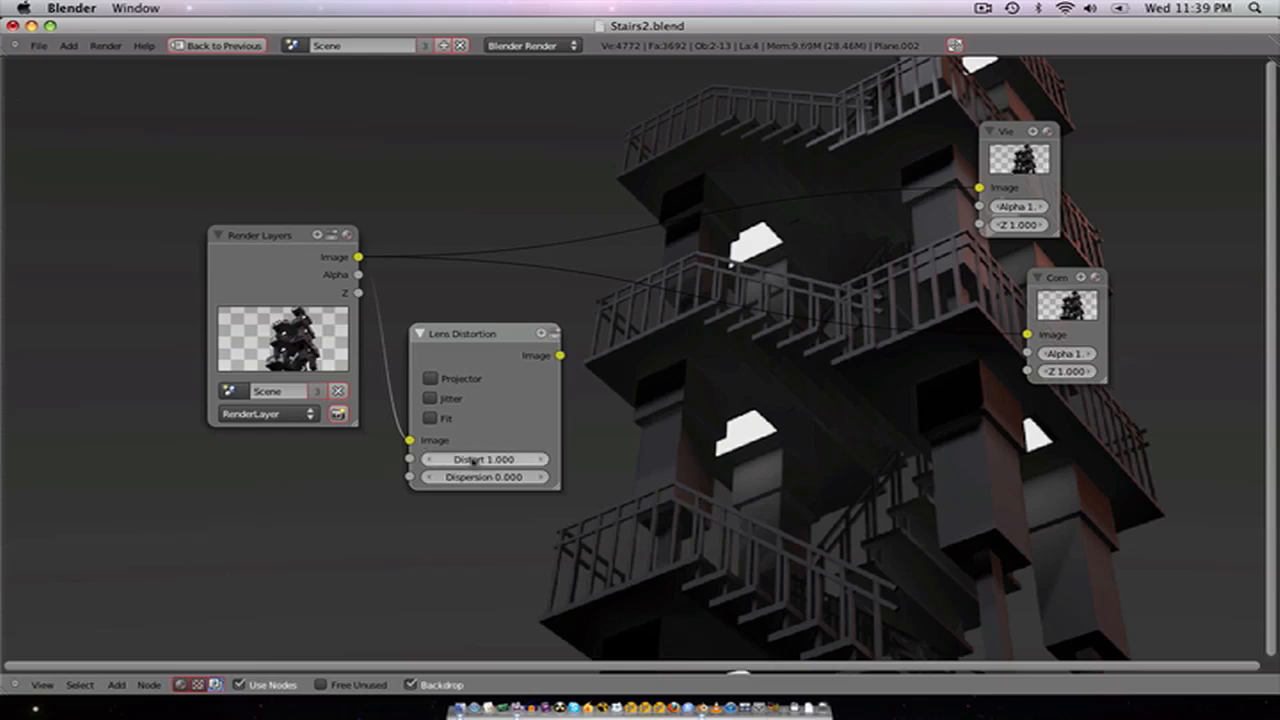
Step: Send the Lens Distortion output to the Viewer and shrink the backdrop until the whole distorted image fits behind the nodes
ctrl+shift+click(491, 334)
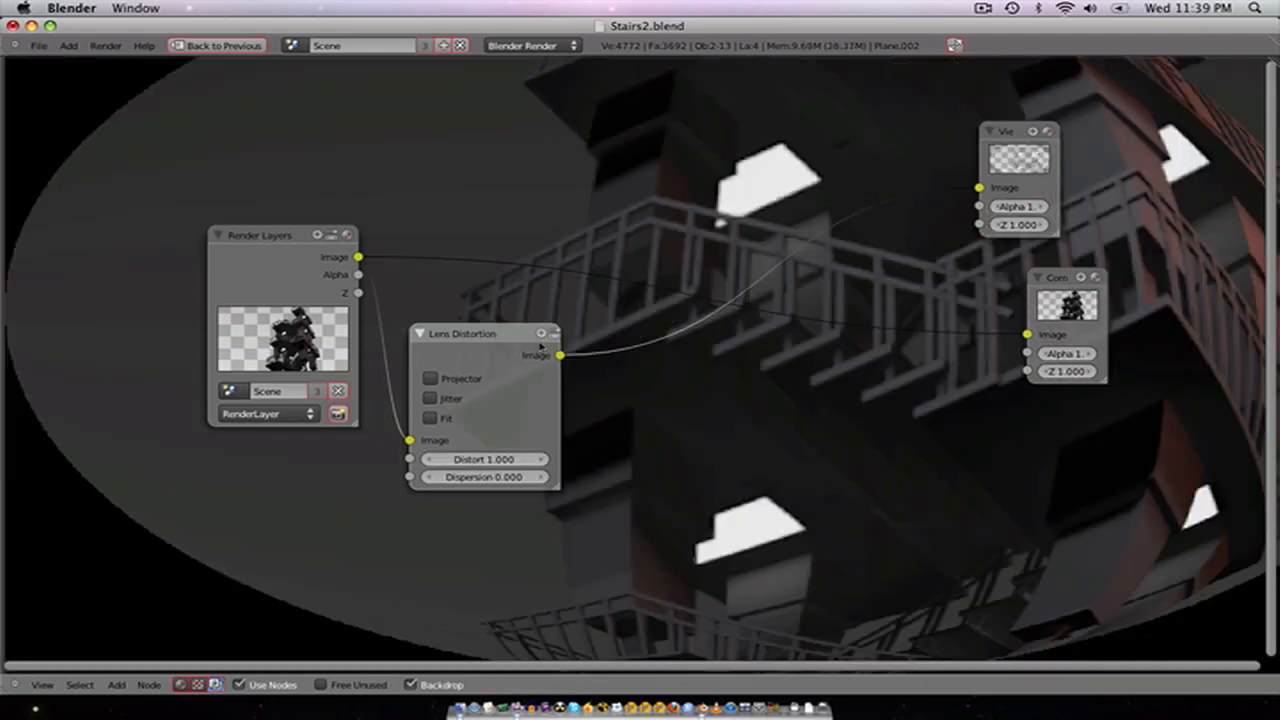
scroll(715, 395, down, 2)
key(v)
key(v)
key(v)
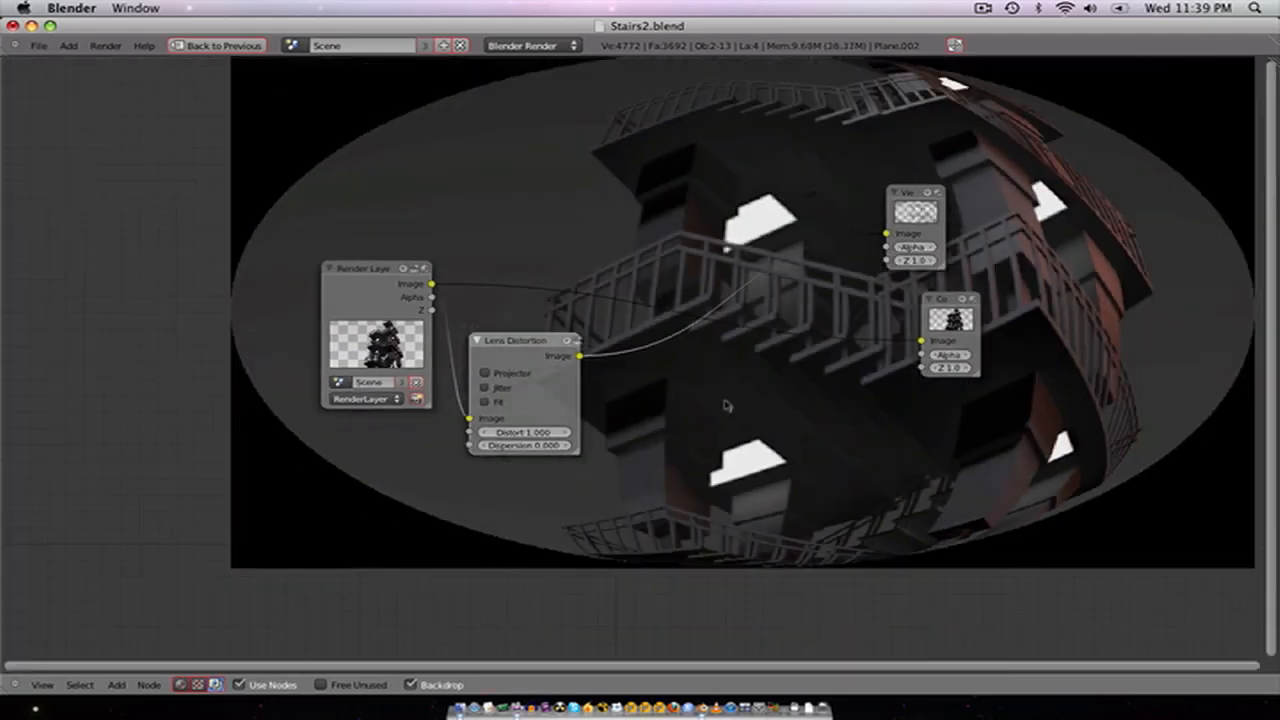
alt+middle_drag(744, 400, 744, 460)
scroll(744, 460, up, 1)
scroll(744, 462, up, 1)
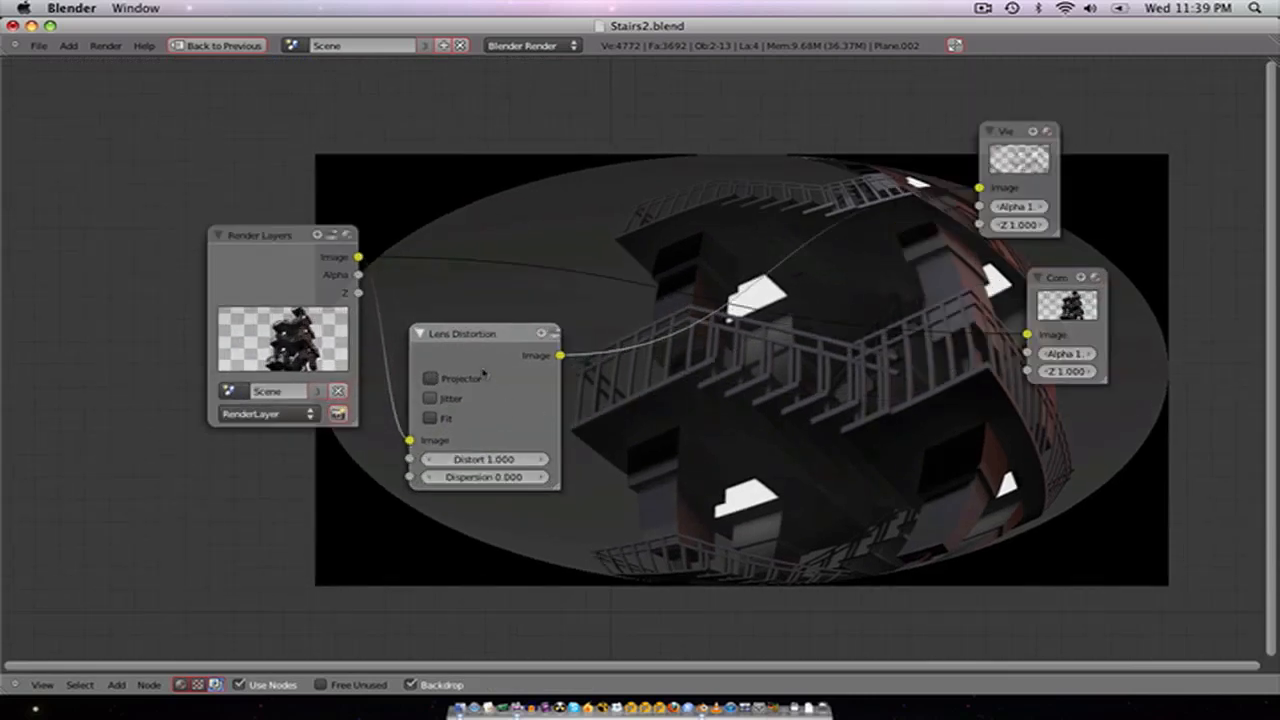
Step: Add a Math node after the Lens Distortion node and link the distorted image to its first value
key(shift+a)
mouse_move(478, 325)
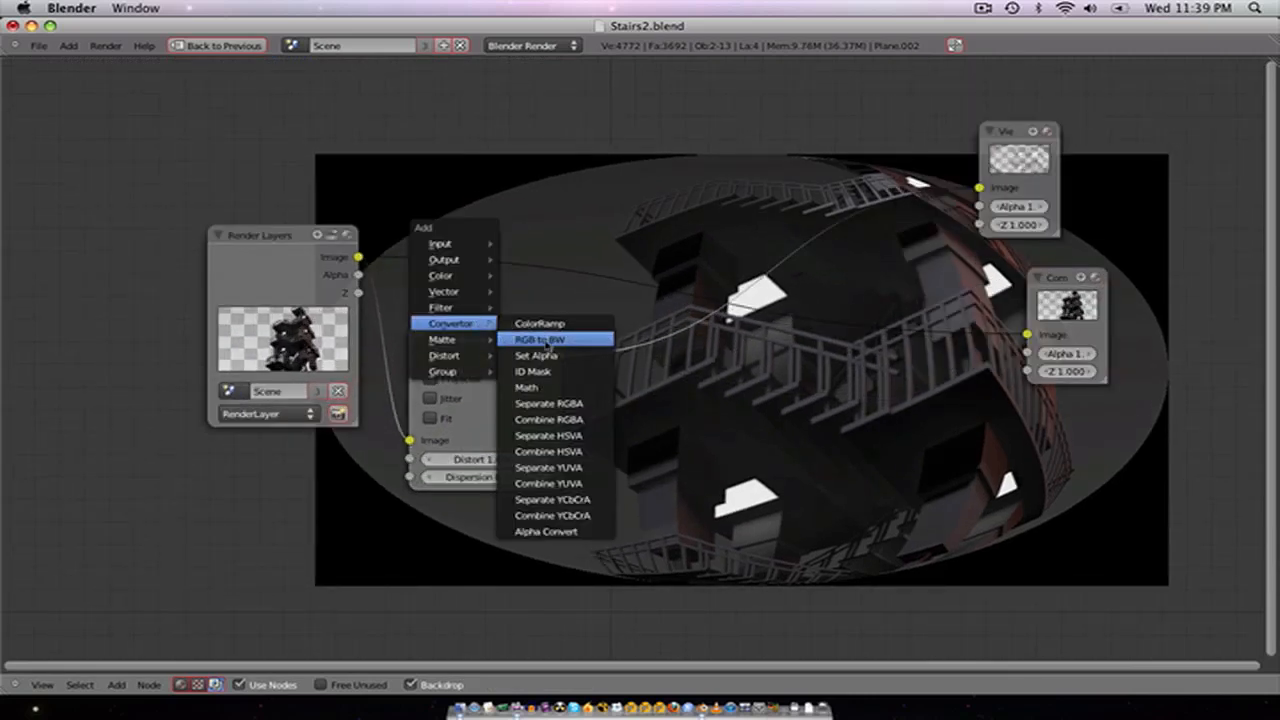
click(532, 387)
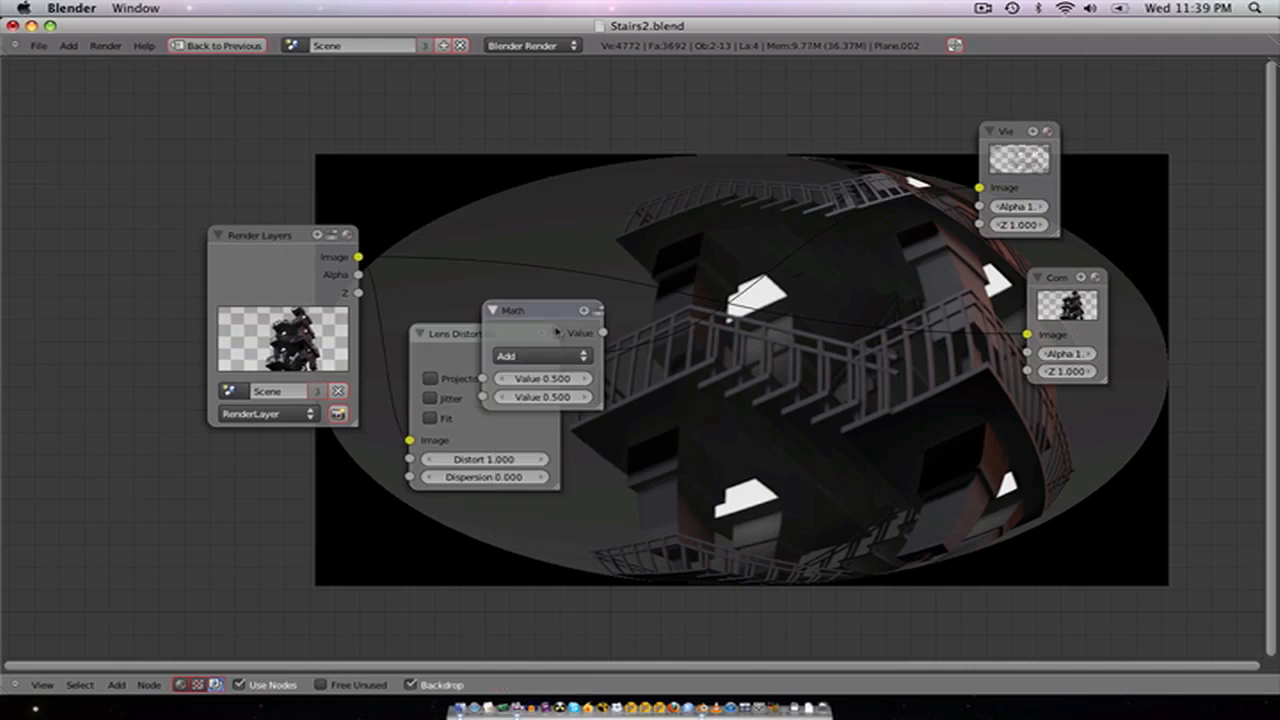
click(698, 412)
drag(561, 356, 613, 449)
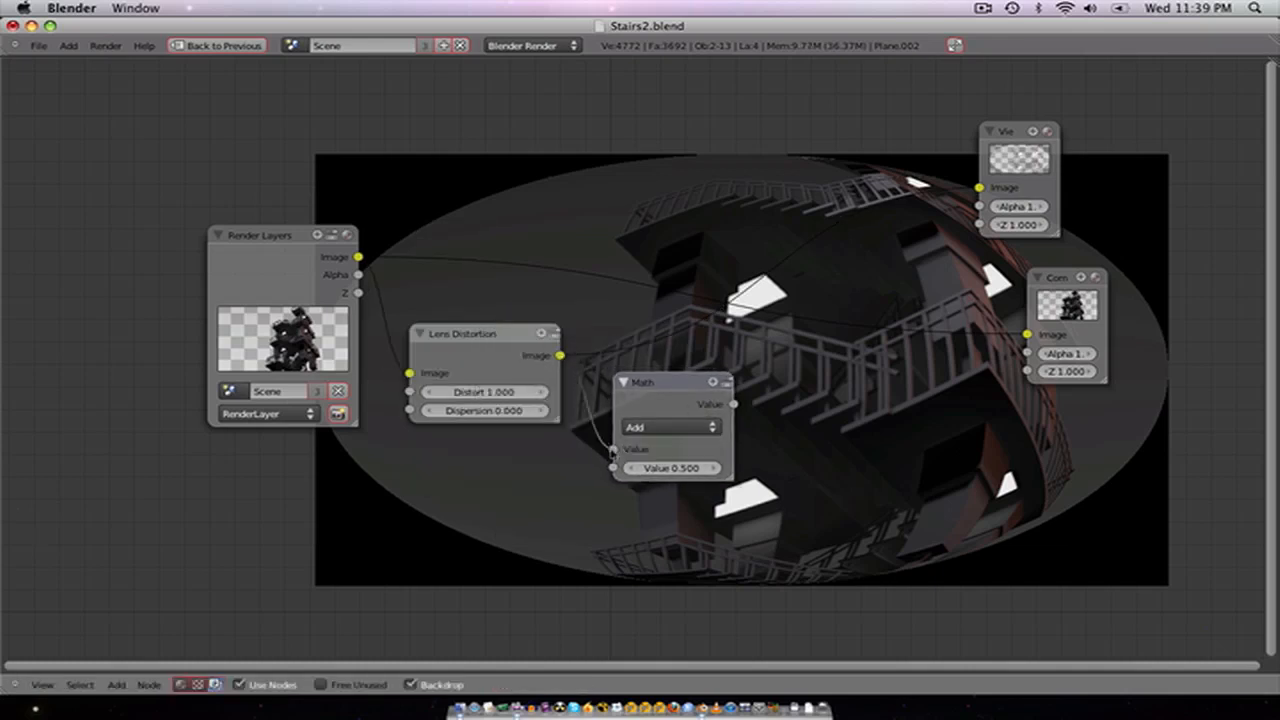
Step: Set the Math node to Greater Than with a value of 0 and show its output in the Viewer
click(668, 427)
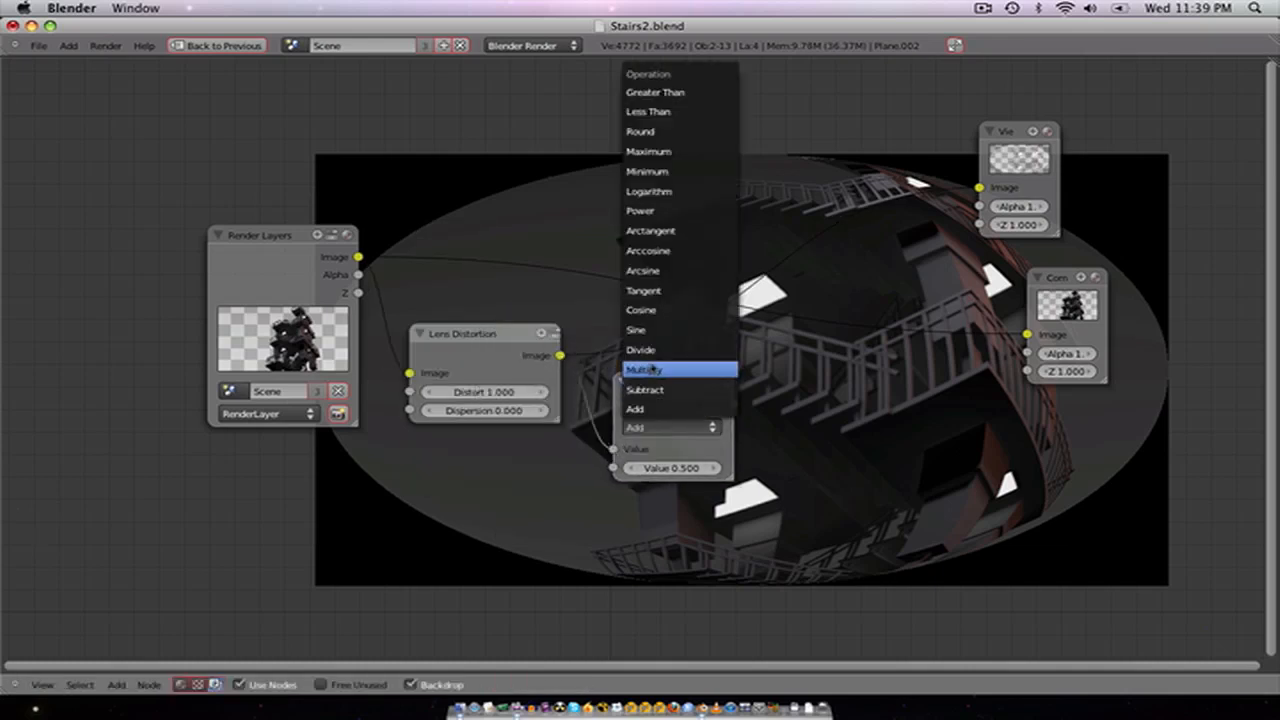
click(655, 92)
click(672, 467)
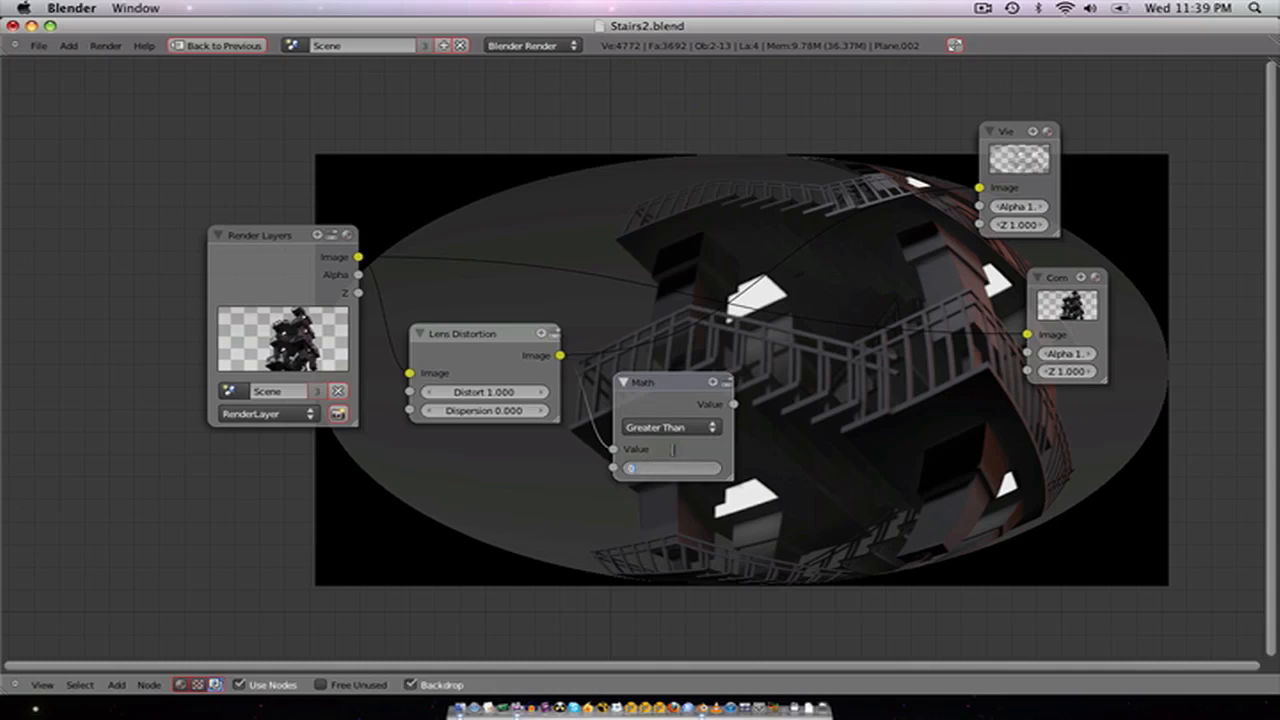
key(Return)
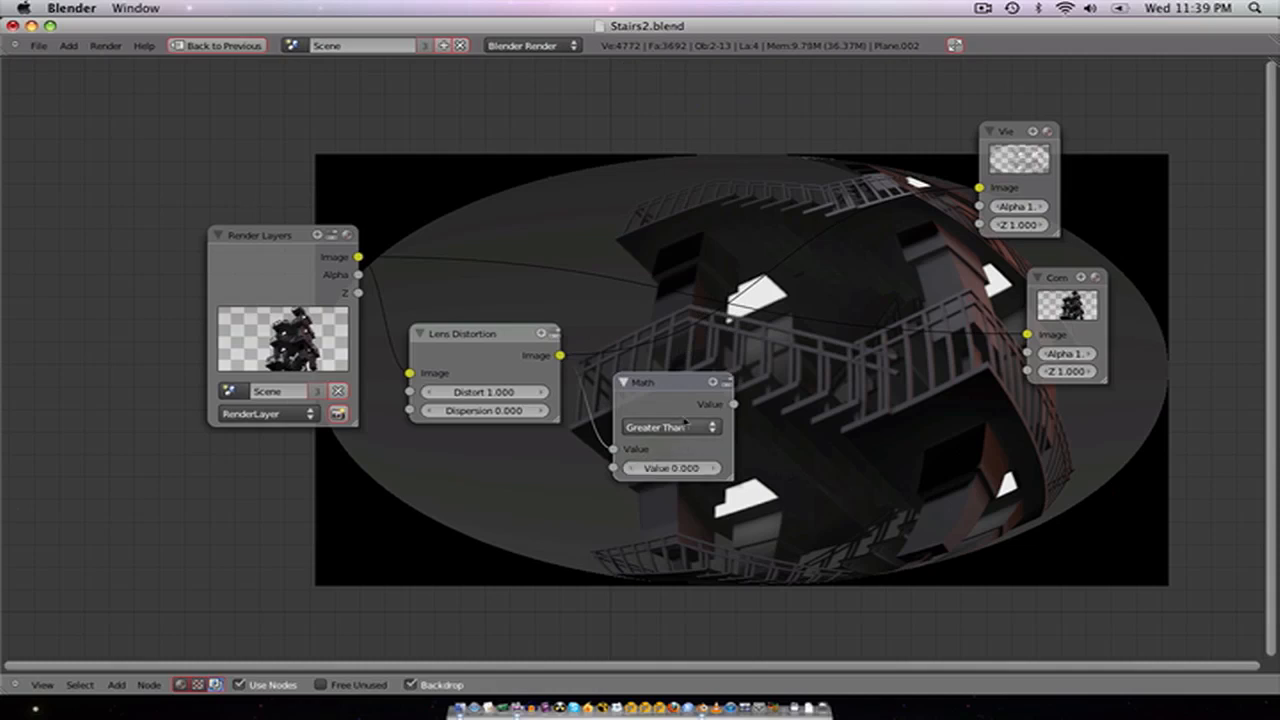
drag(643, 393, 611, 393)
drag(489, 352, 494, 355)
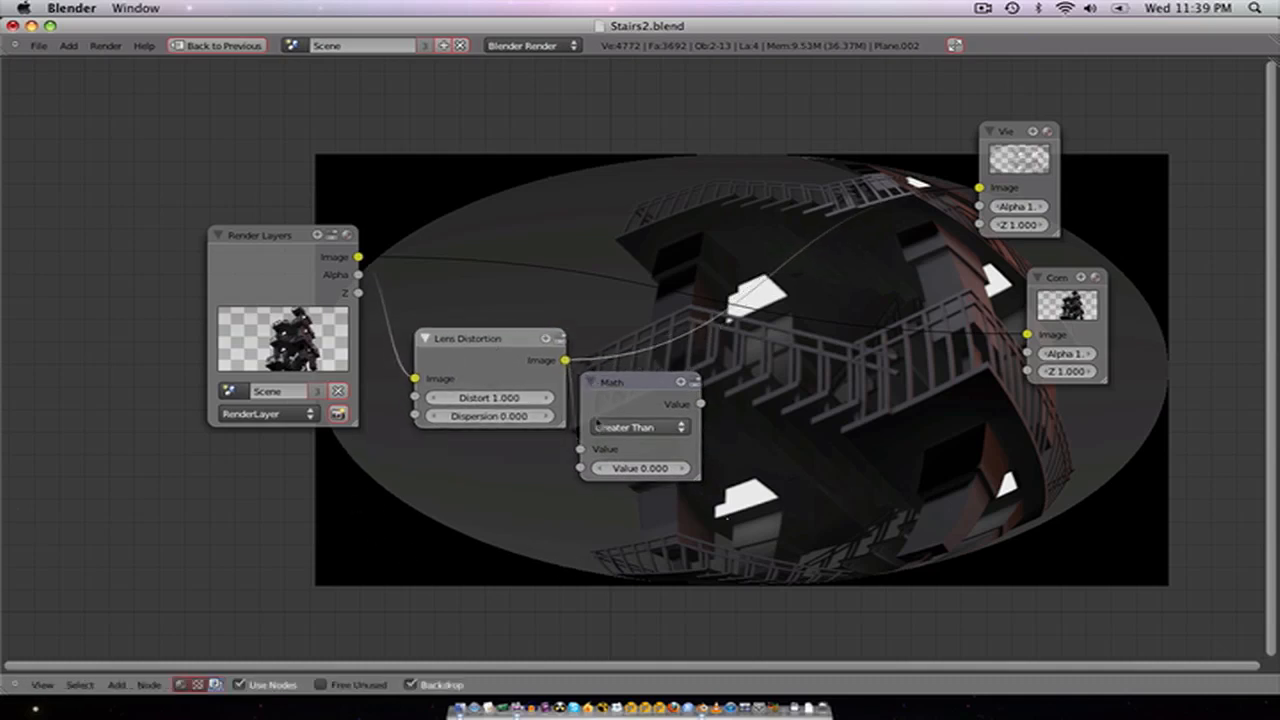
ctrl+shift+click(682, 387)
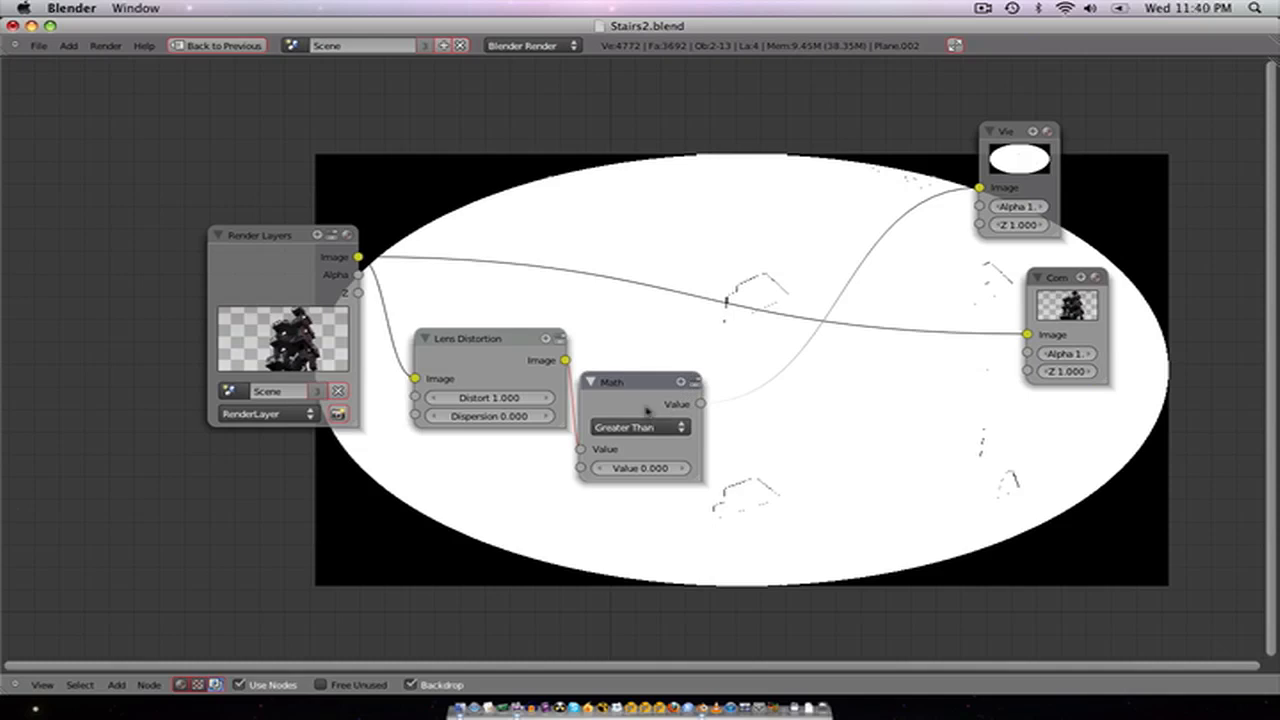
Step: Add a Blur node after the Math node and link the Math output to the Blur's Image input
key(shift+a)
mouse_move(643, 384)
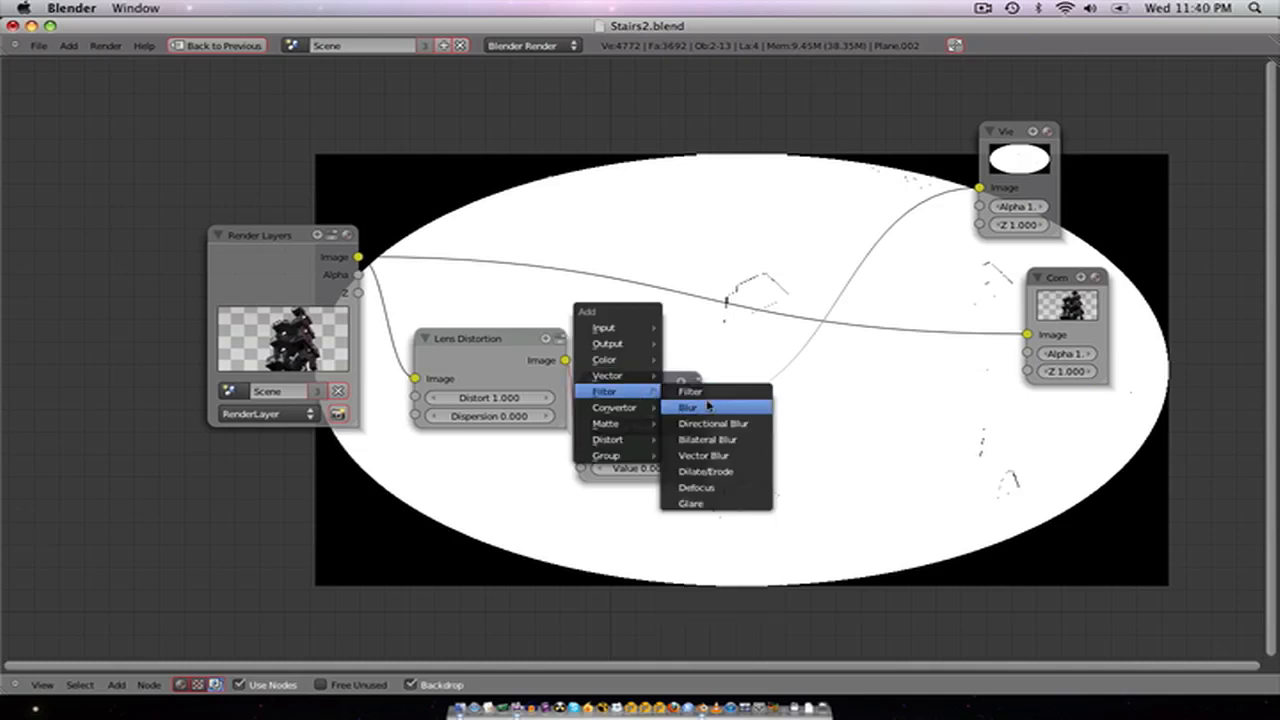
click(710, 406)
click(894, 418)
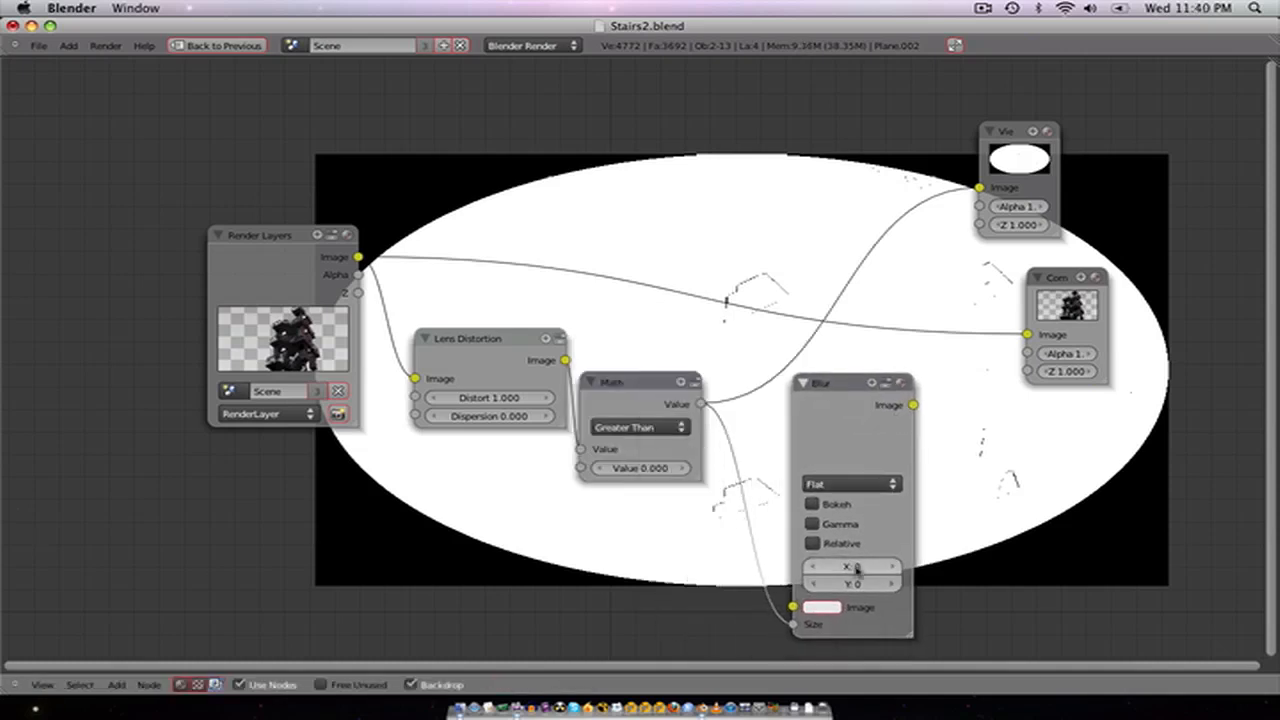
drag(793, 626, 786, 606)
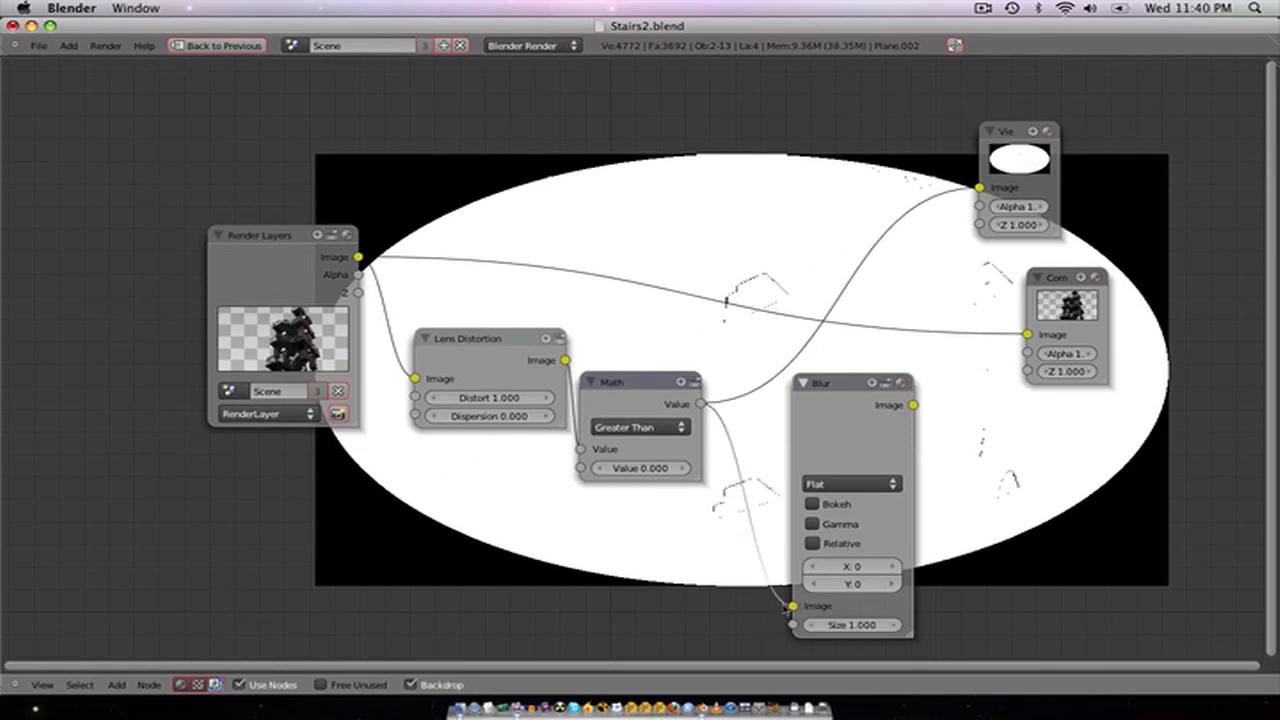
Step: Set the Blur to Fast Gaussian and Relative with X and Y at 0.3, and show its output in the Viewer
click(850, 484)
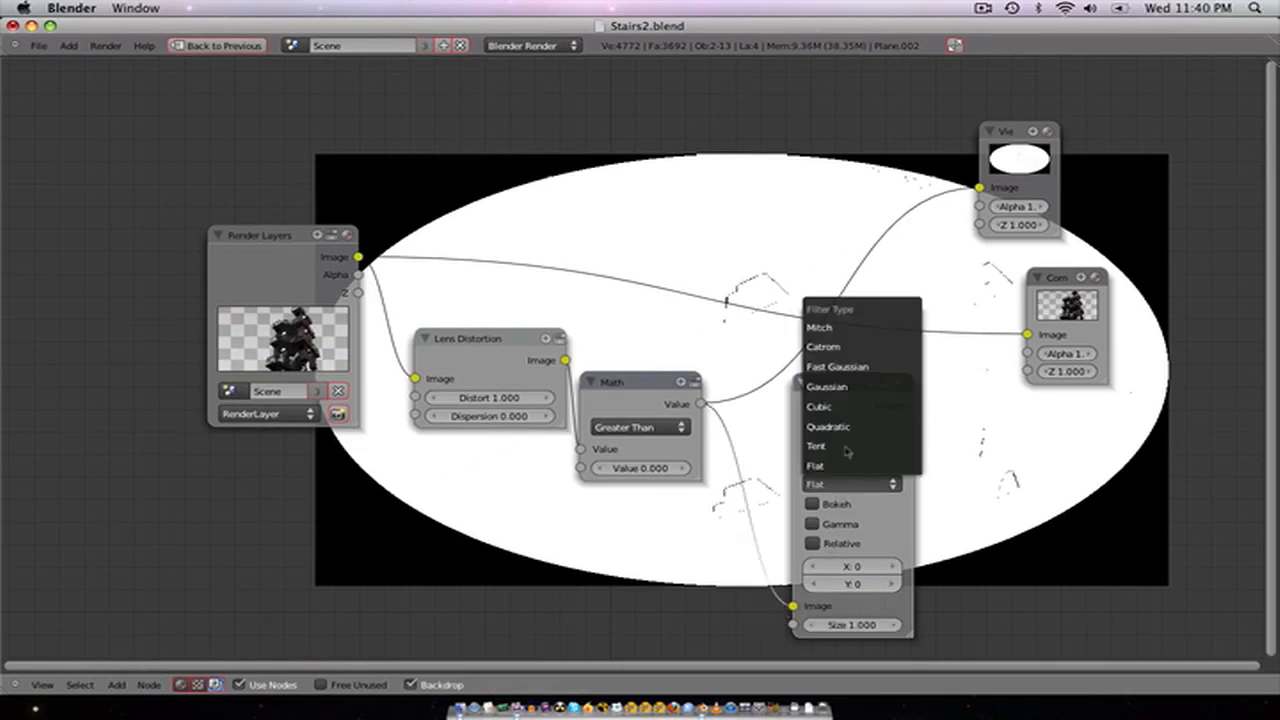
click(850, 369)
click(845, 504)
click(864, 527)
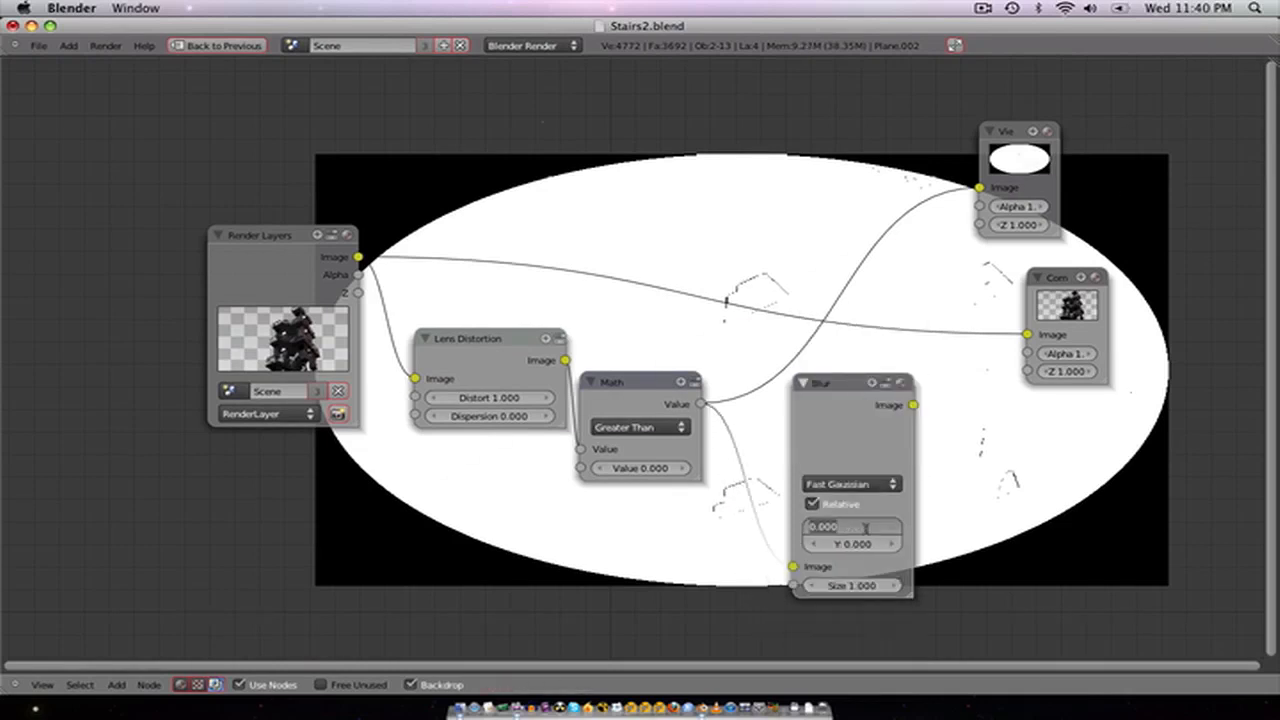
text(.3)
key(Return)
click(861, 545)
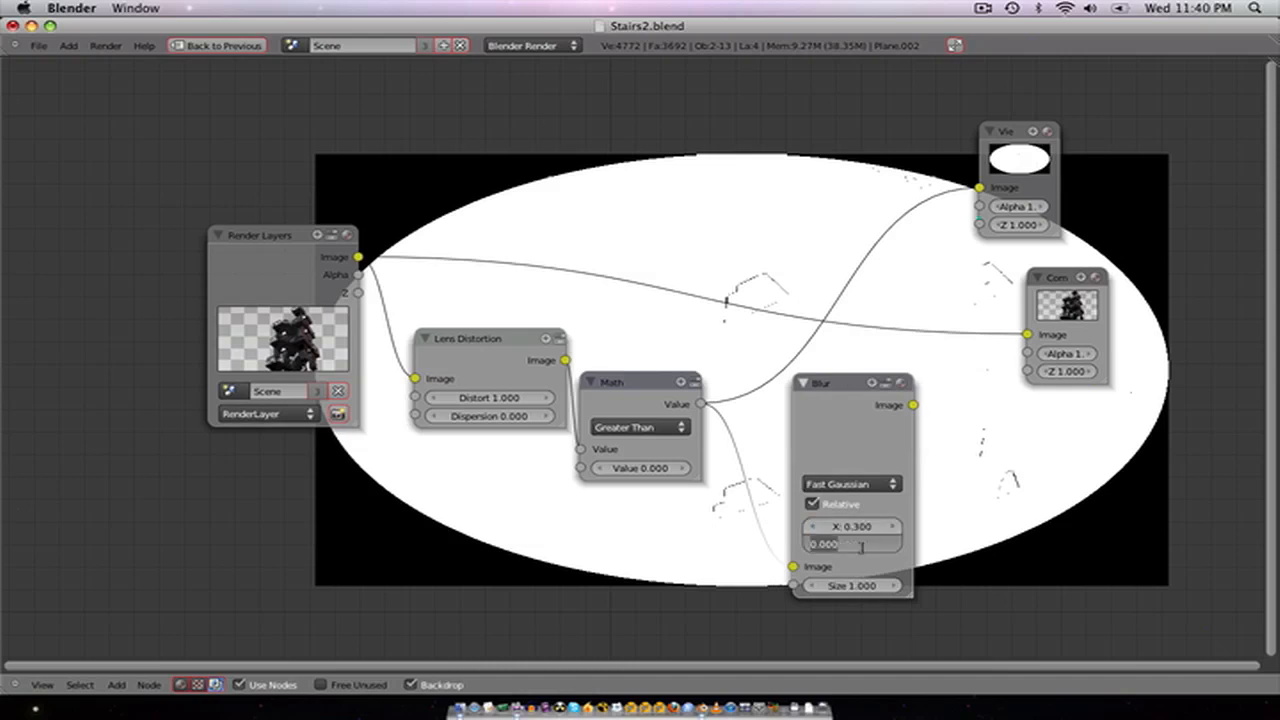
text(.3)
key(Return)
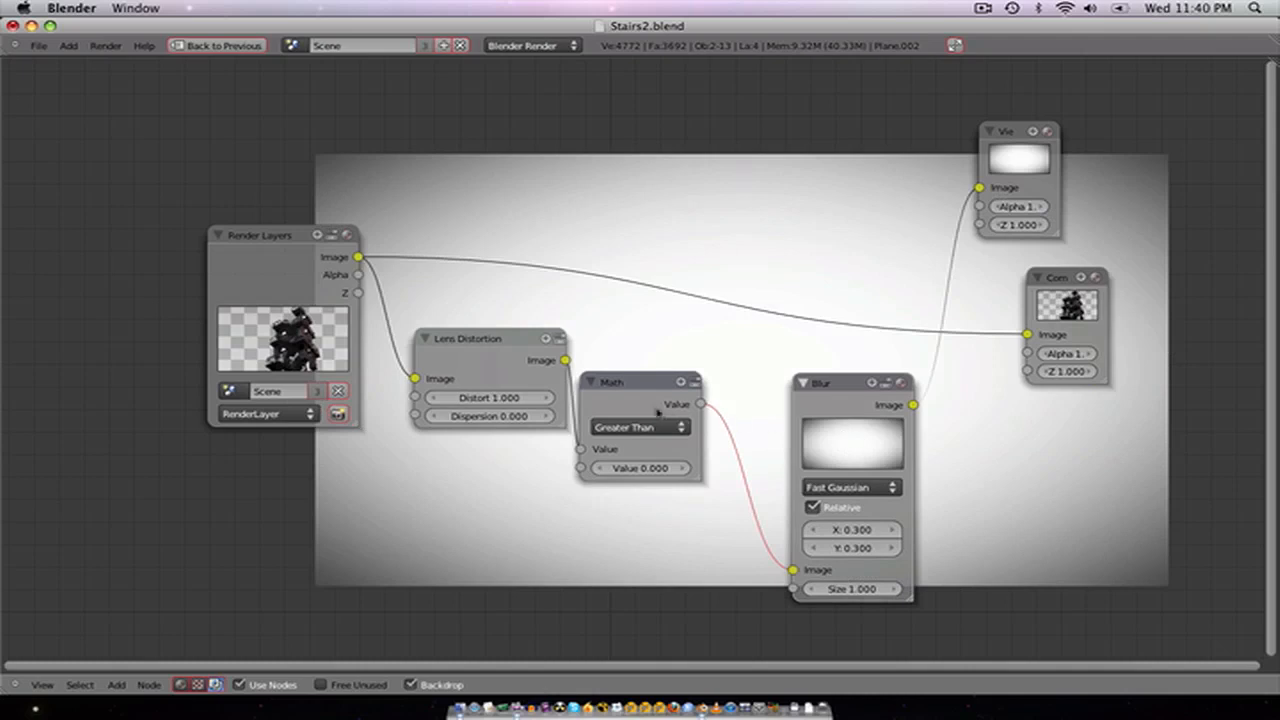
Step: Group the Lens Distortion, Math and Blur nodes and hide the group's unused sockets
shift+click(496, 346)
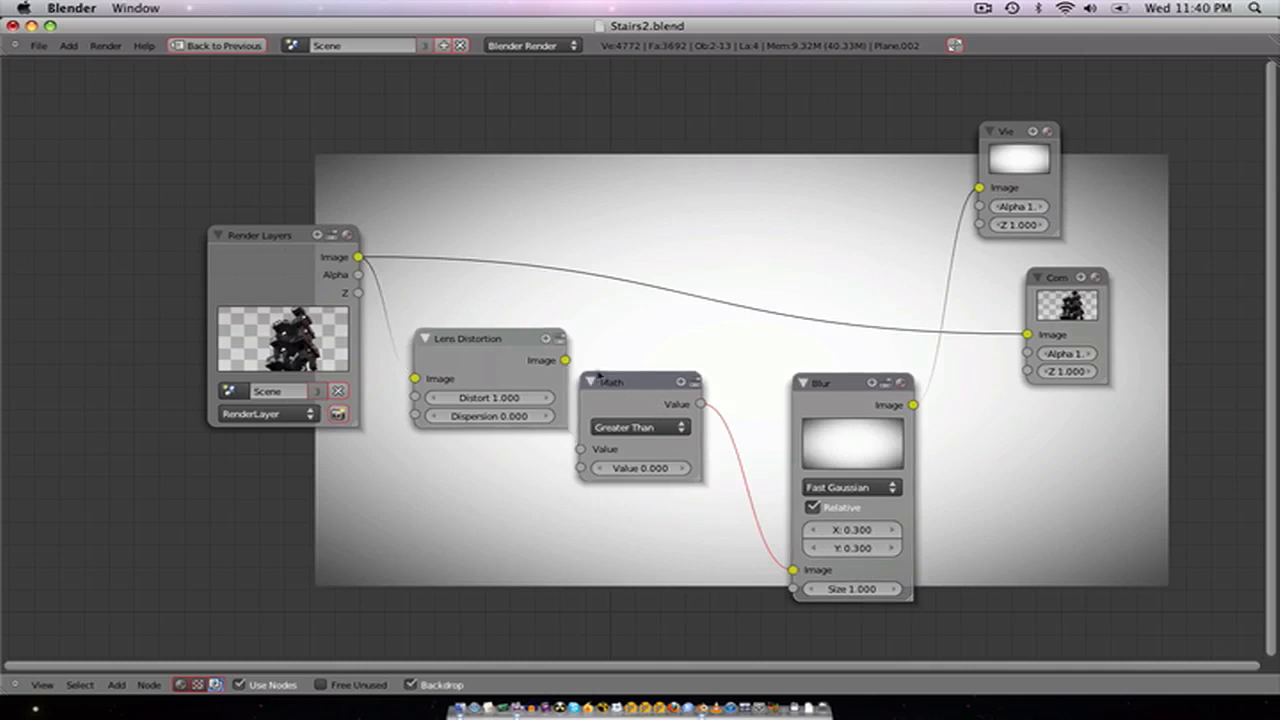
key(ctrl+g)
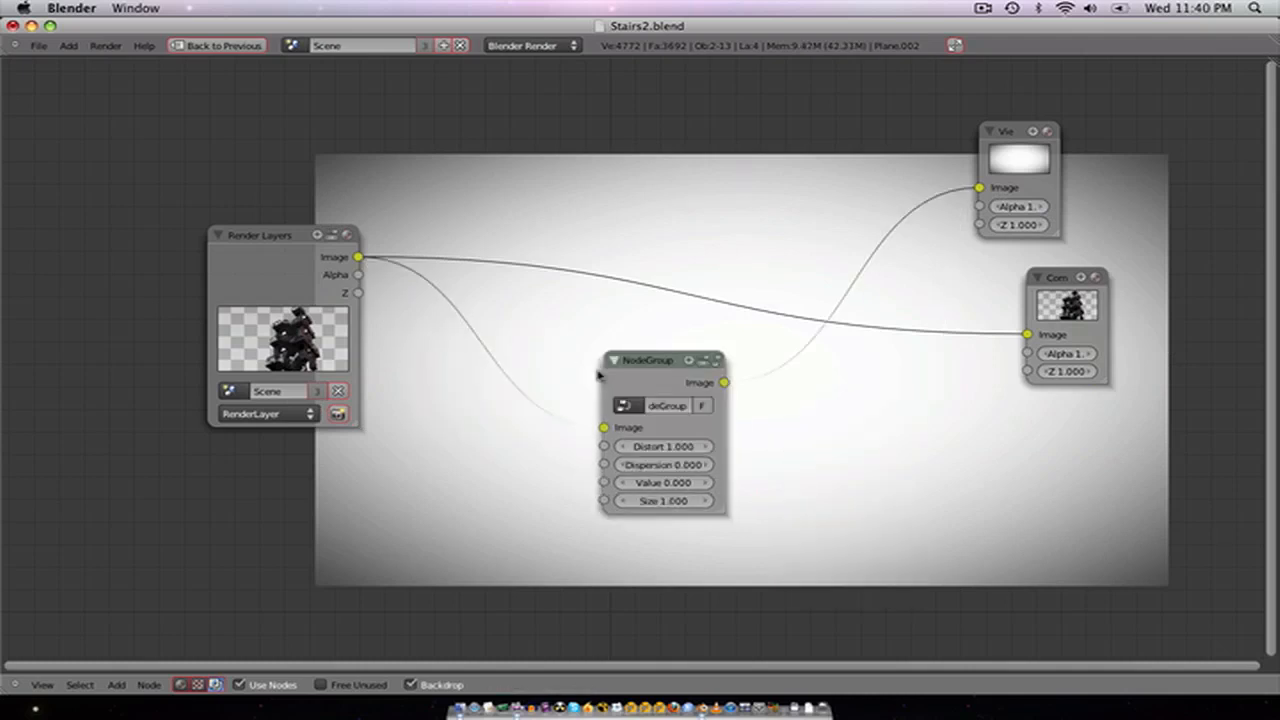
key(ctrl+h)
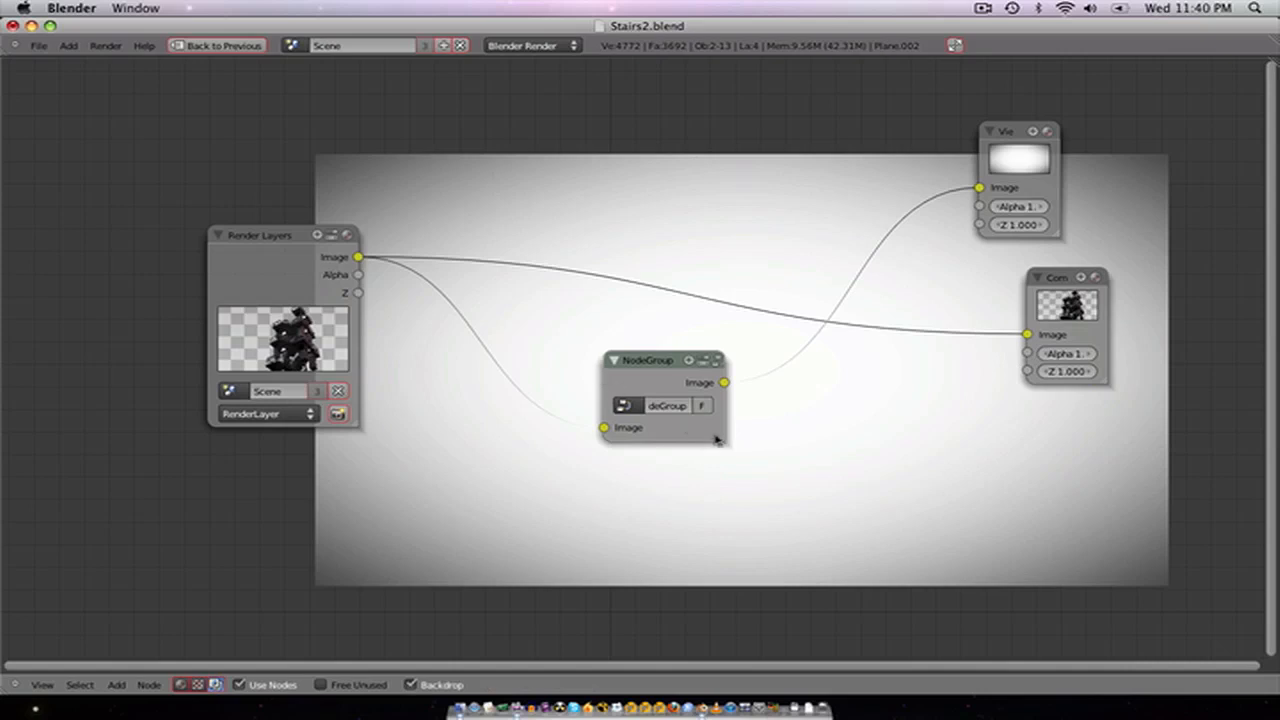
Step: Widen the node group, name it Vignette and place it lower, close to the Render Layers node
drag(722, 441, 866, 434)
click(712, 405)
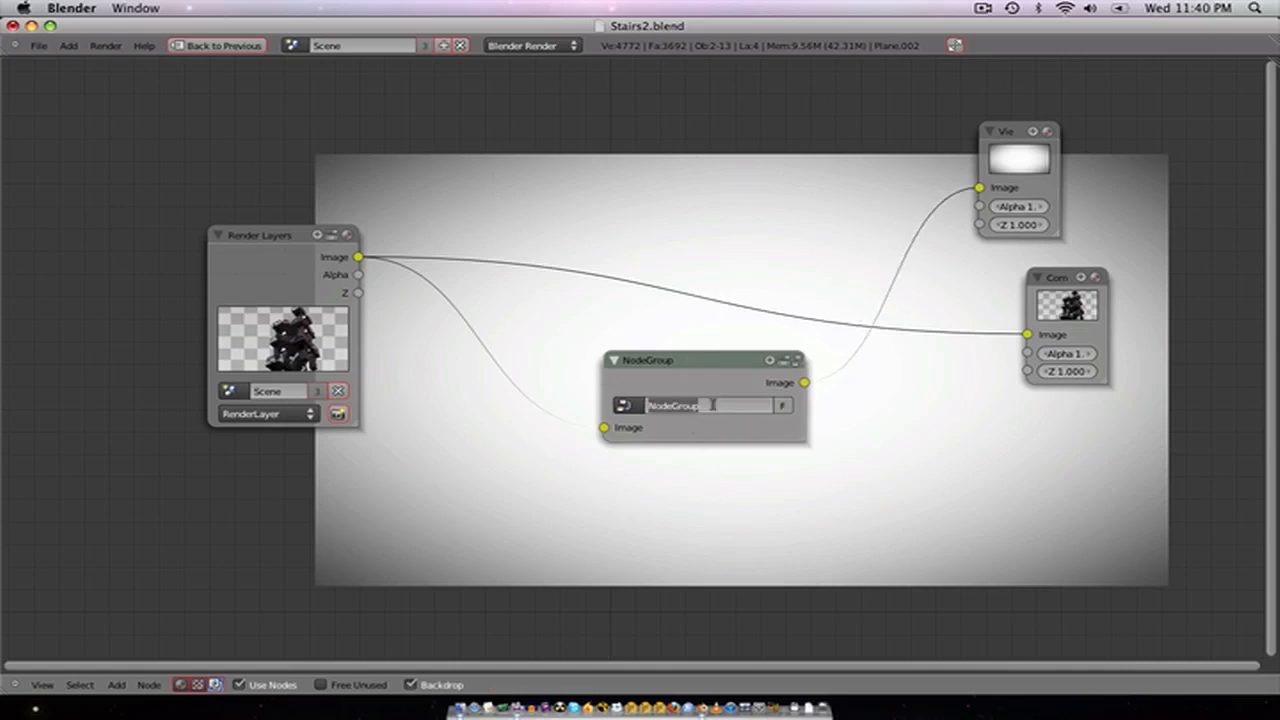
text(Vignette)
key(Return)
drag(706, 383, 588, 469)
Step: Add a Mix node above the Vignette group, fed by the render image, and set its blend mode to Multiply
key(shift+a)
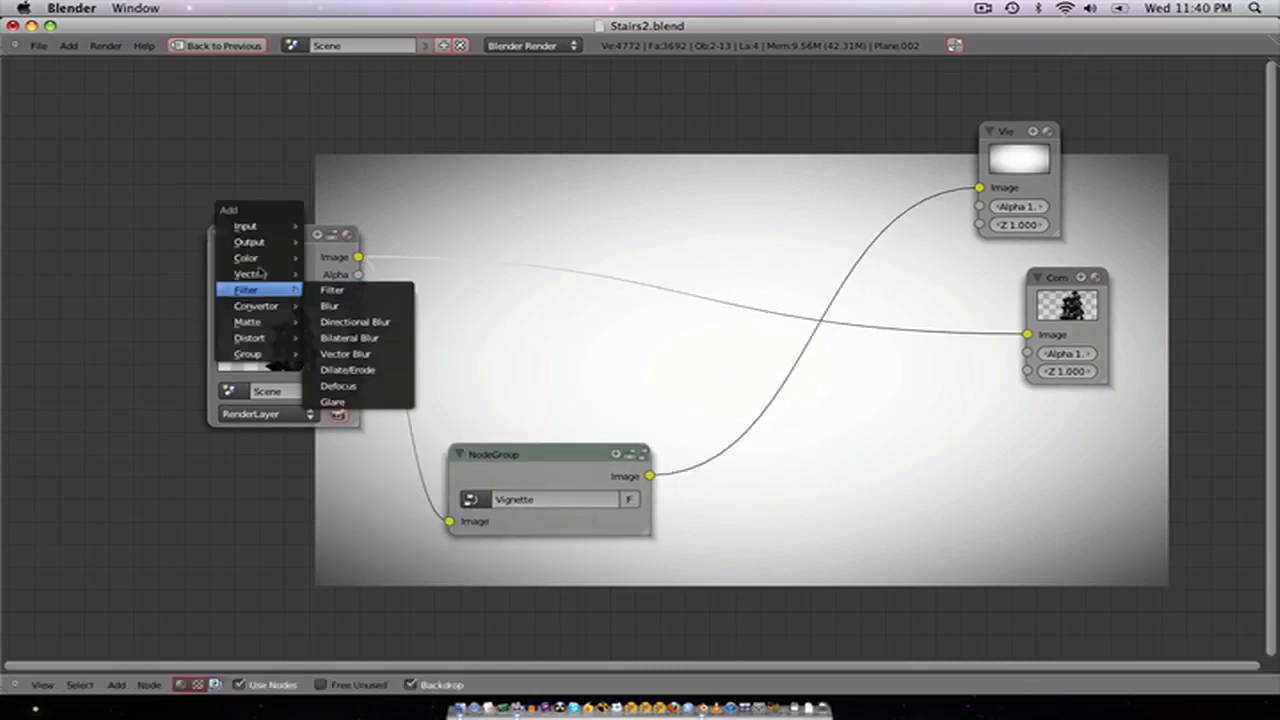
mouse_move(256, 258)
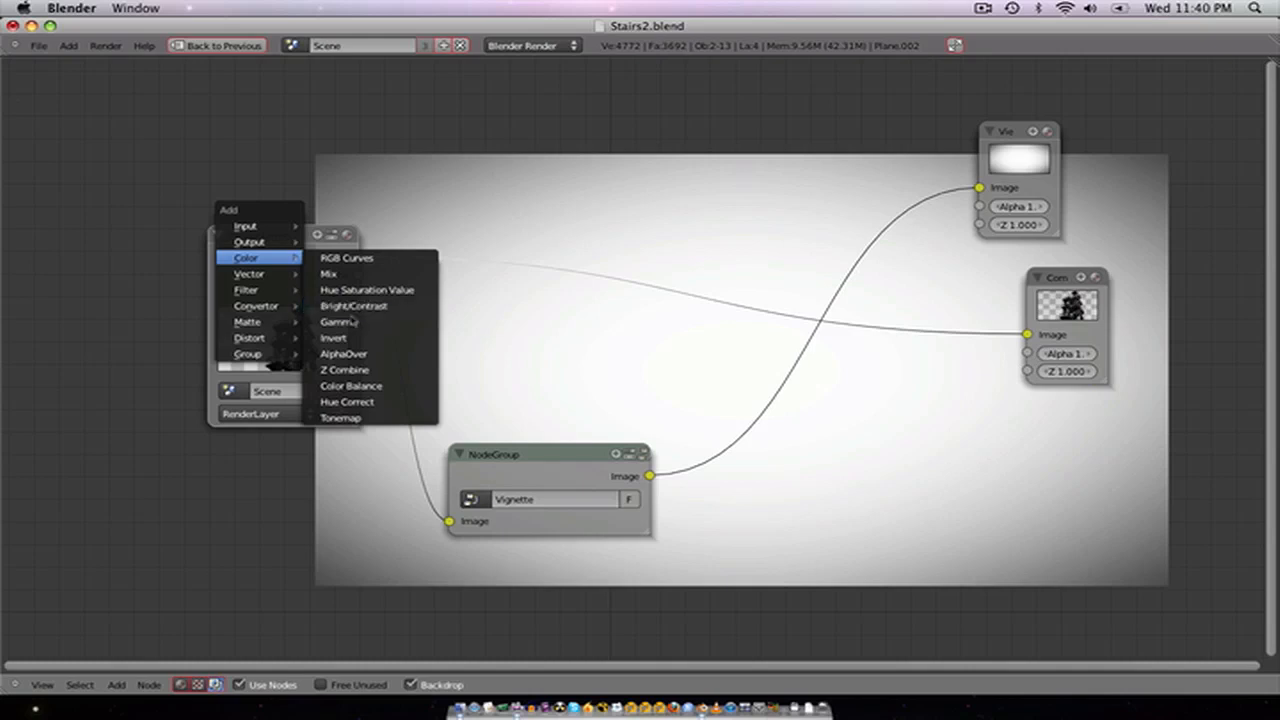
mouse_move(279, 305)
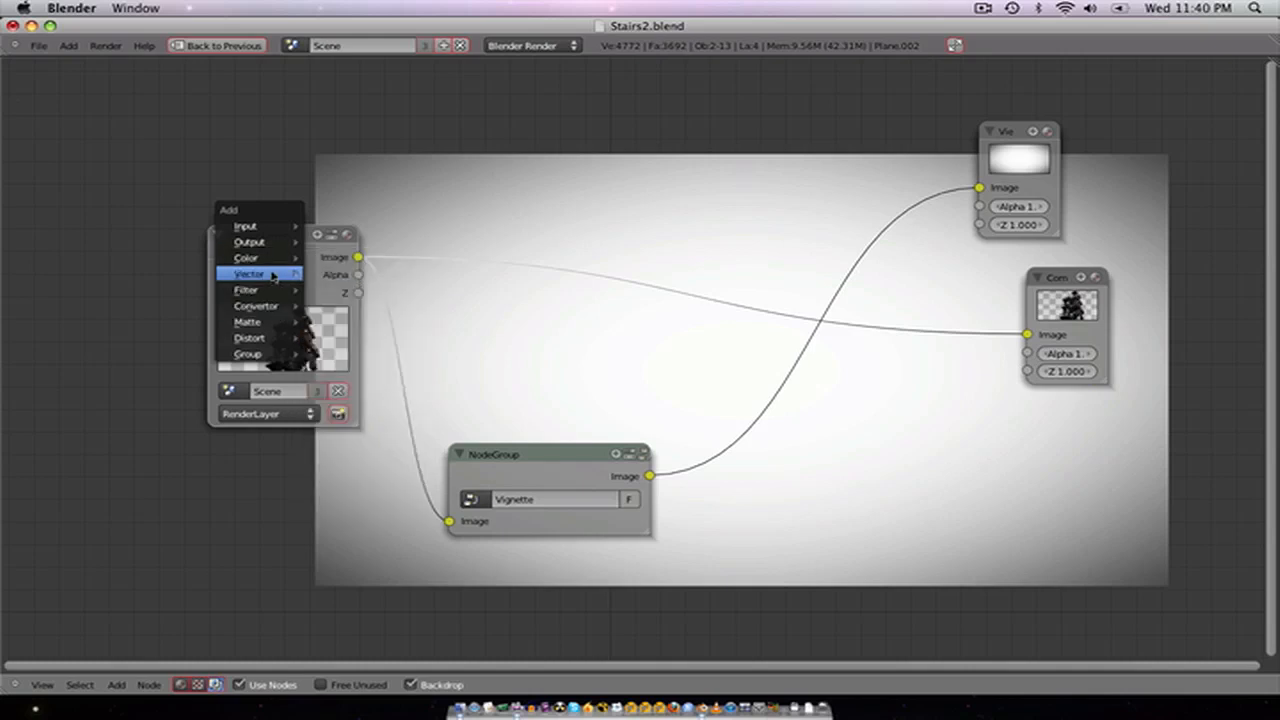
click(328, 273)
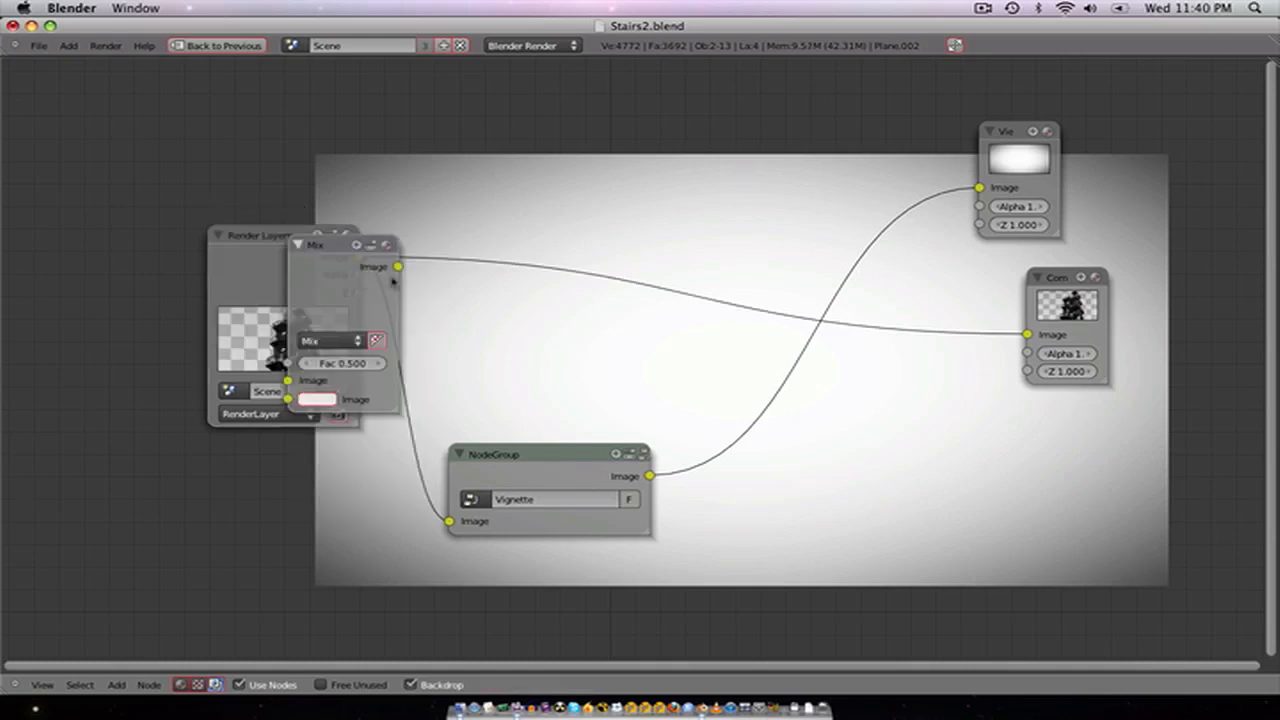
click(576, 291)
click(543, 309)
click(548, 316)
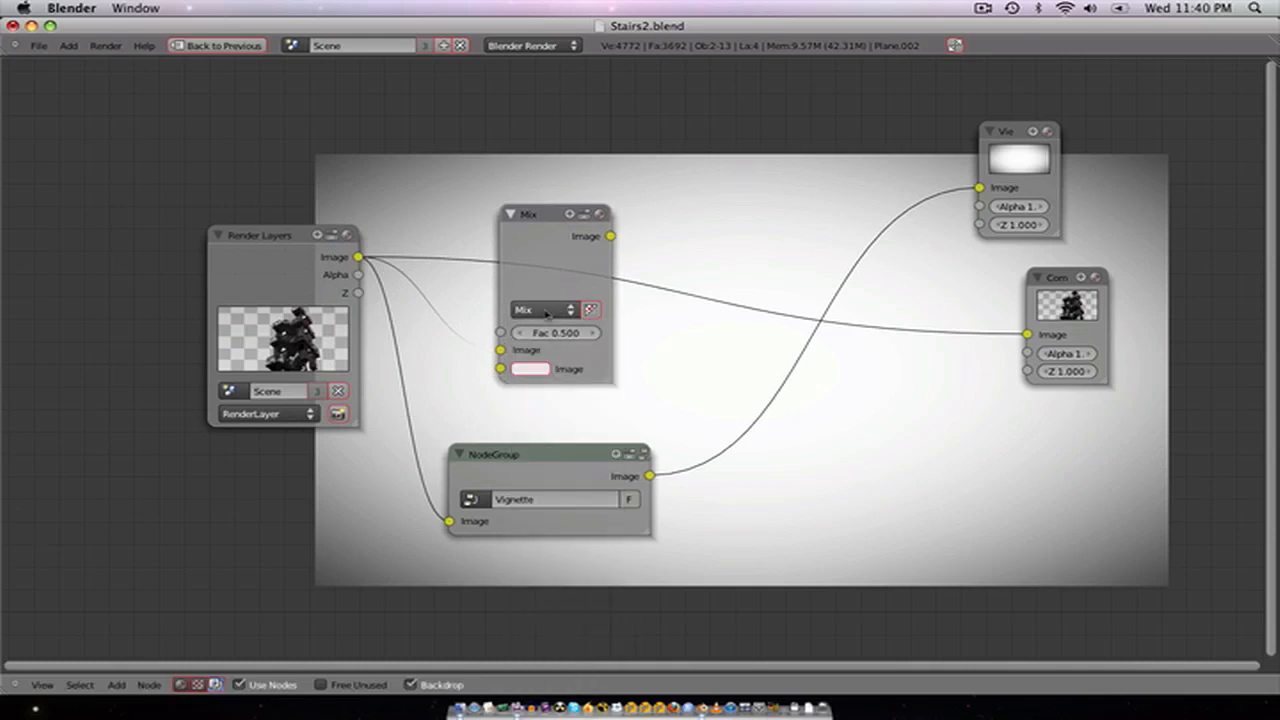
click(550, 314)
click(553, 387)
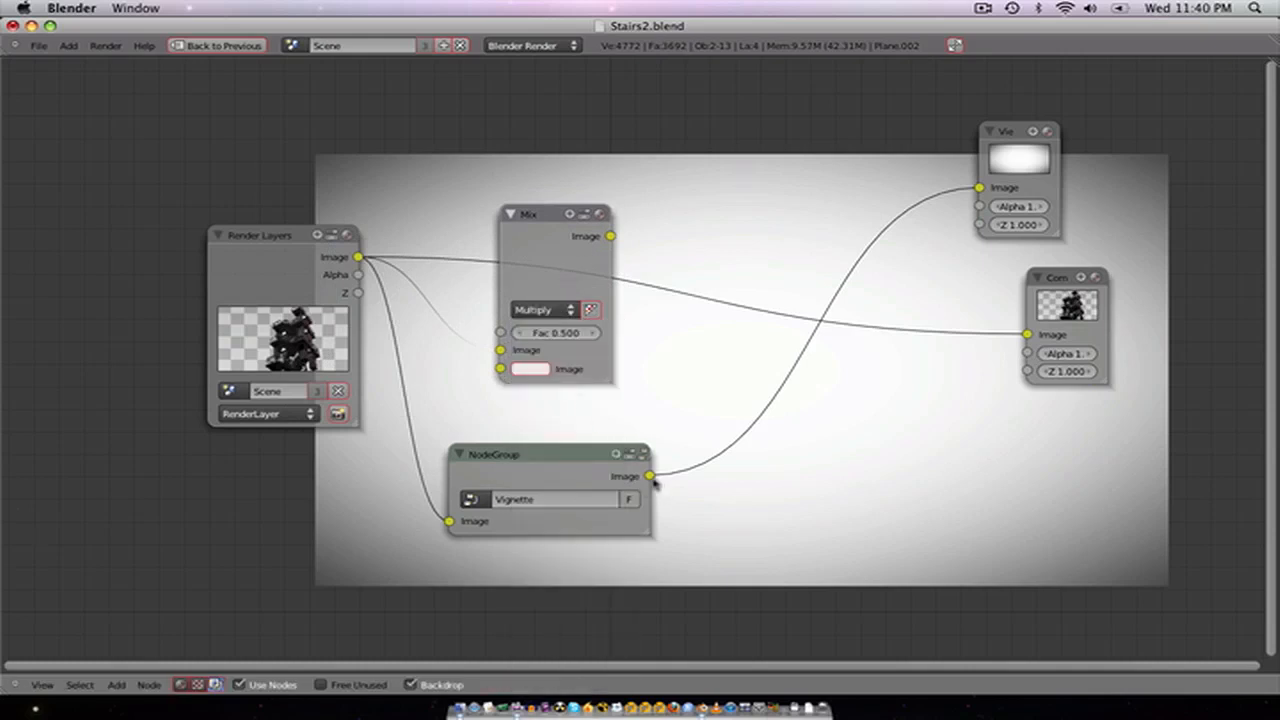
Step: Connect the Vignette group's output to the Multiply Mix node's second image input and show the mix in the Viewer
drag(651, 477, 490, 376)
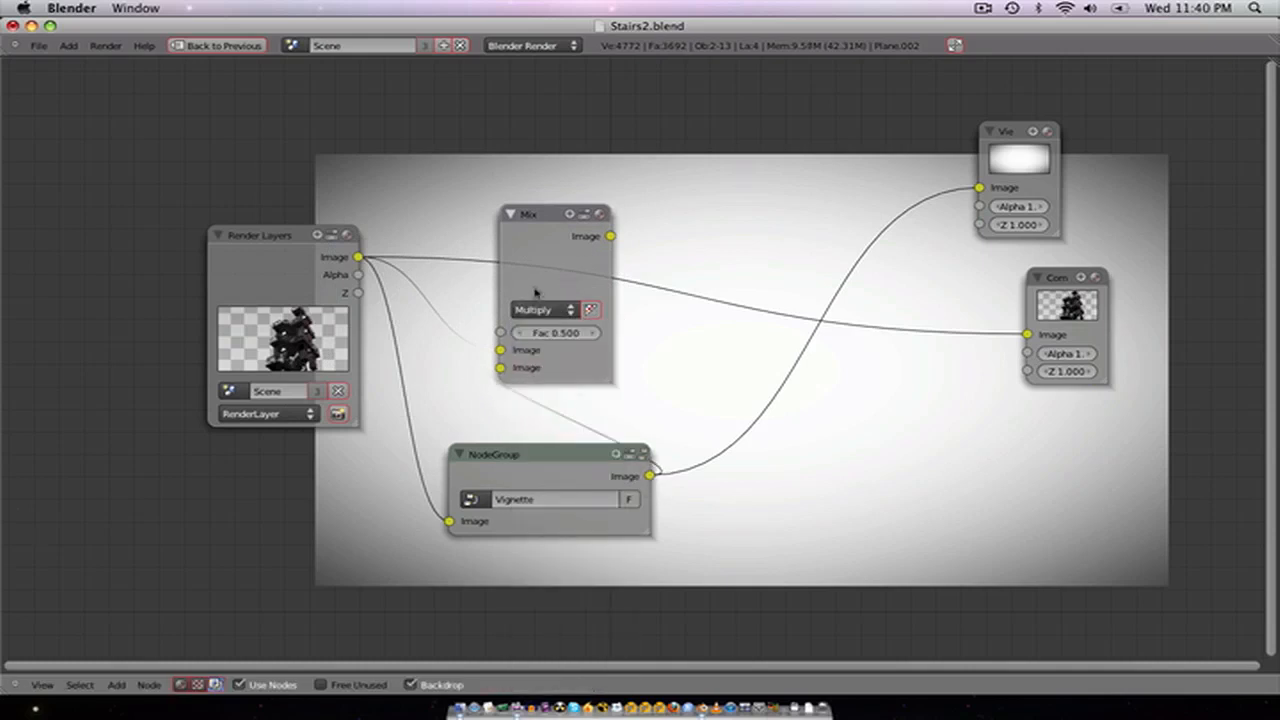
scroll(626, 342, up, 2)
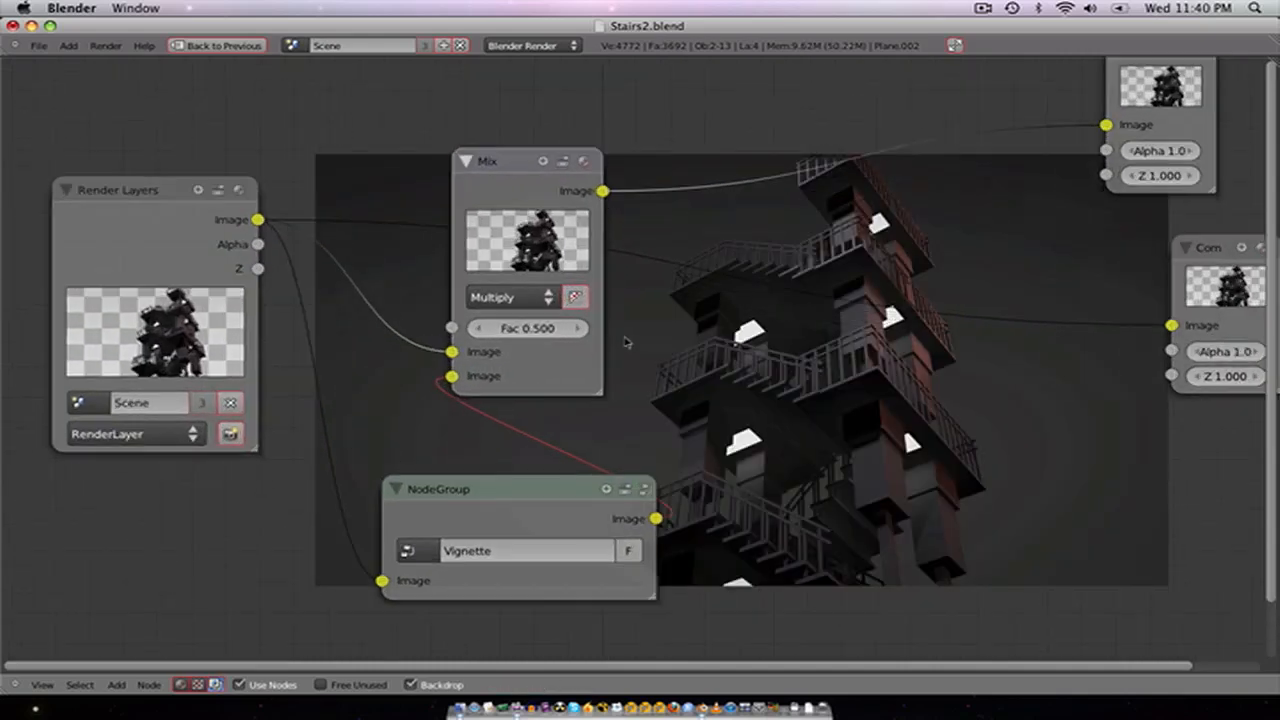
middle_drag(626, 329, 598, 327)
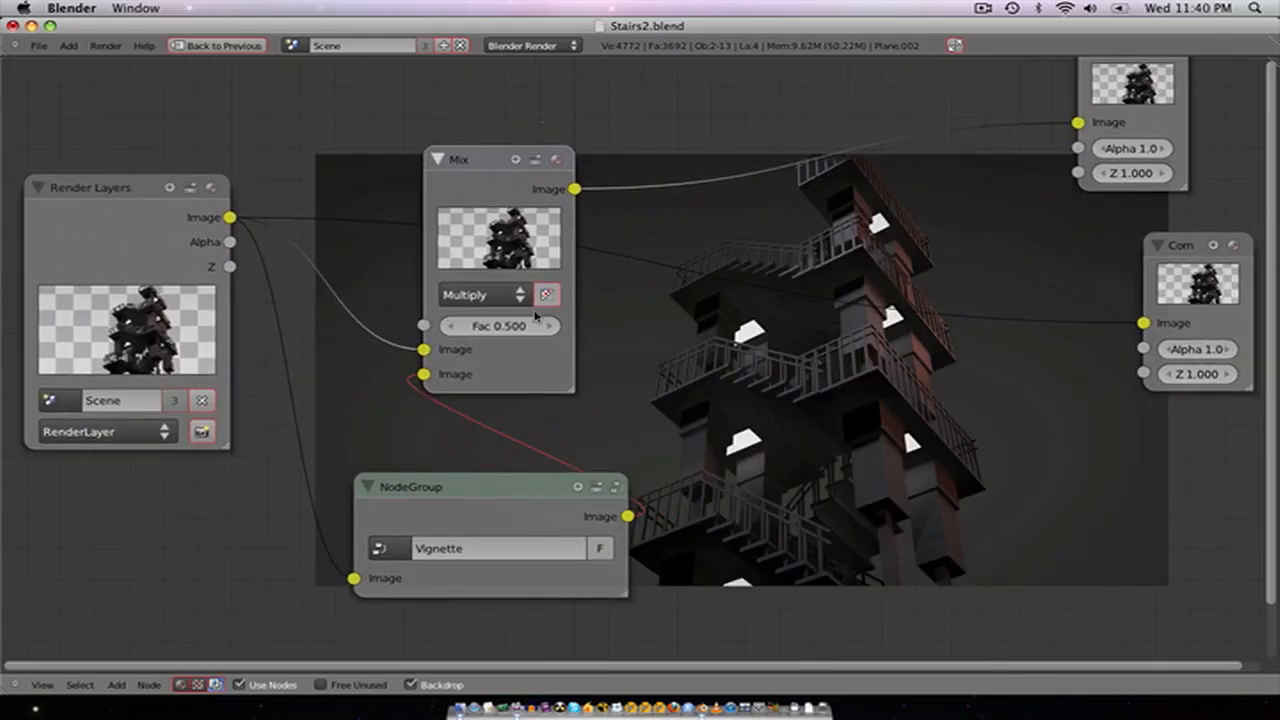
scroll(534, 312, up, 2)
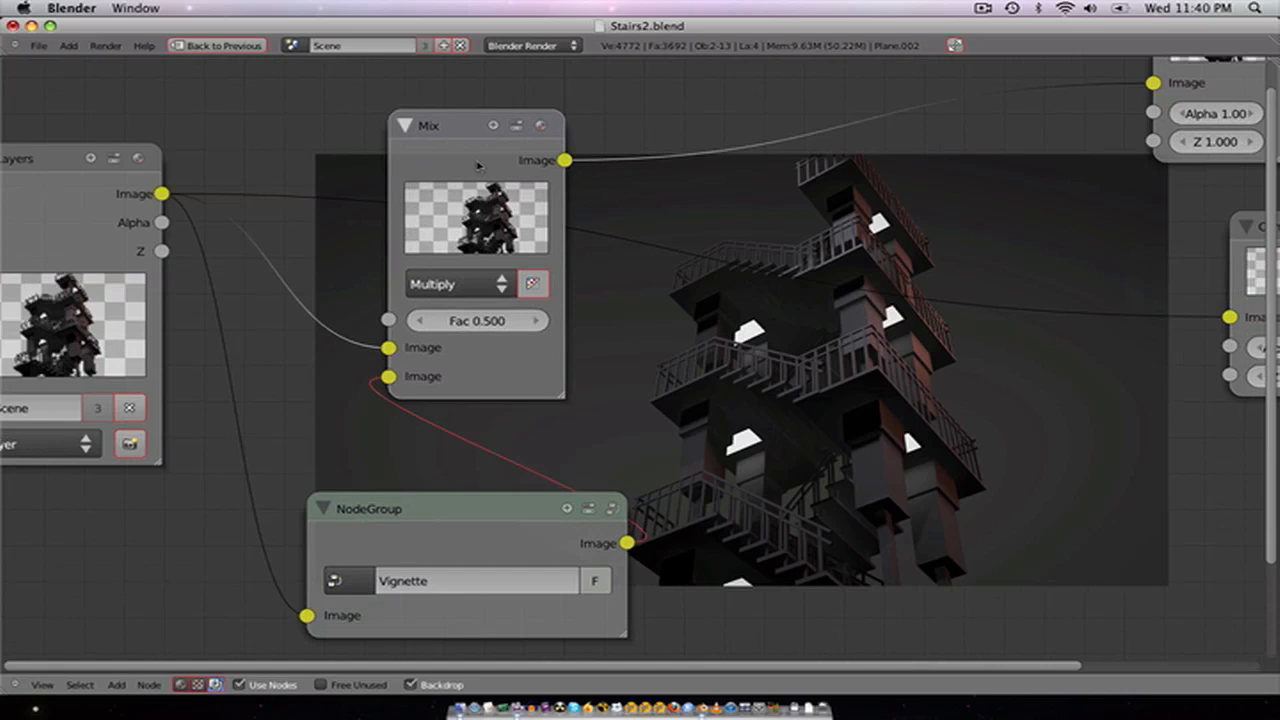
Step: Replace the Multiply node with a new Mix node fed by the render image, set its Fac to 0, and show it in the Viewer
key(x)
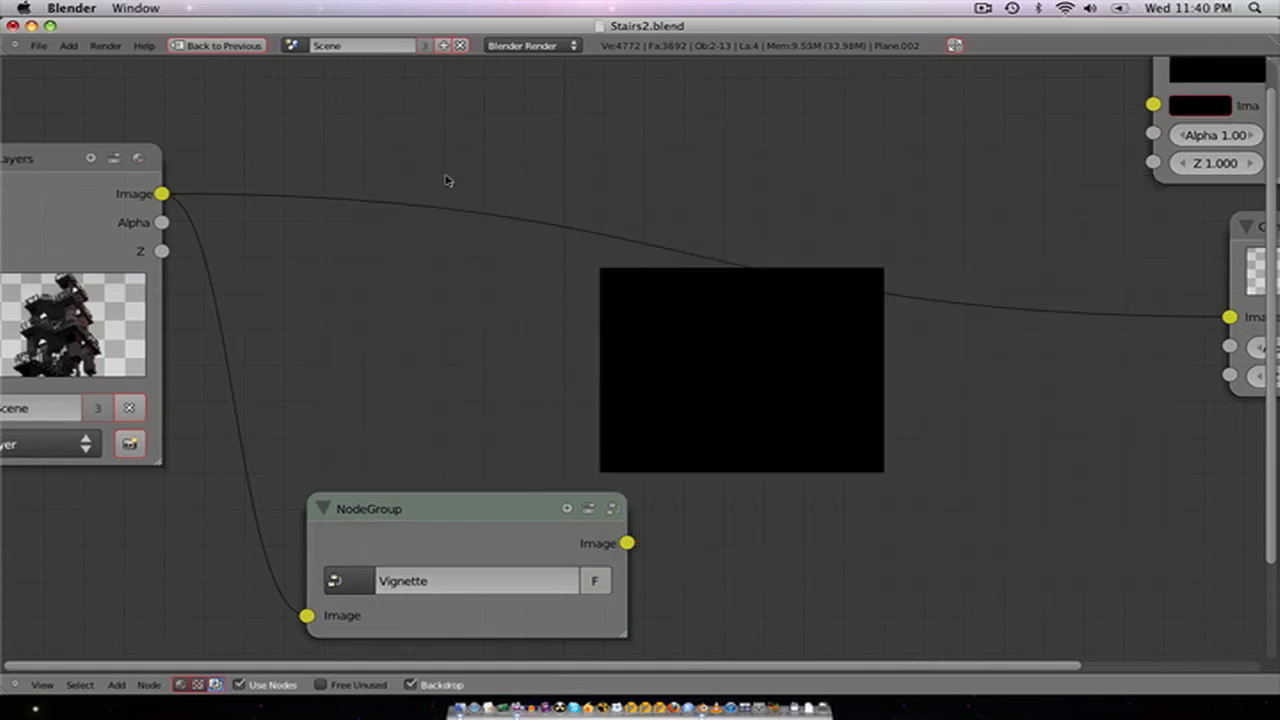
scroll(94, 197, down, 1)
key(shift+a)
mouse_move(114, 204)
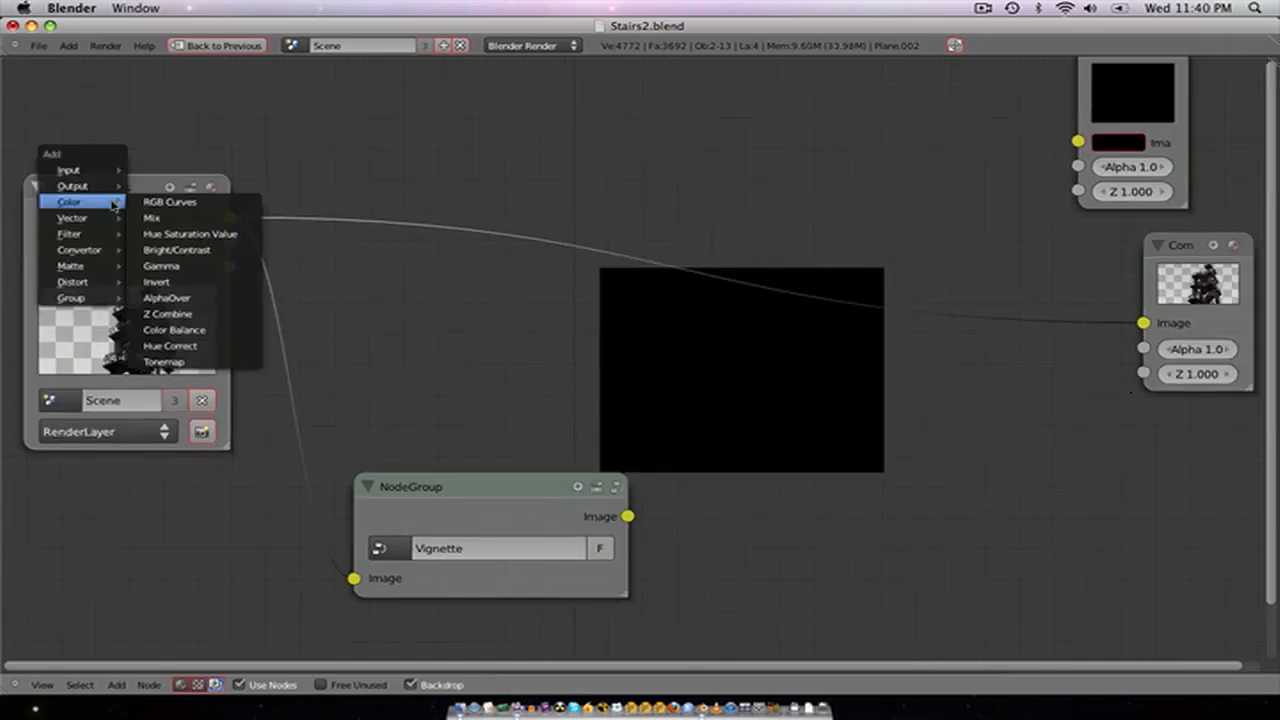
click(152, 218)
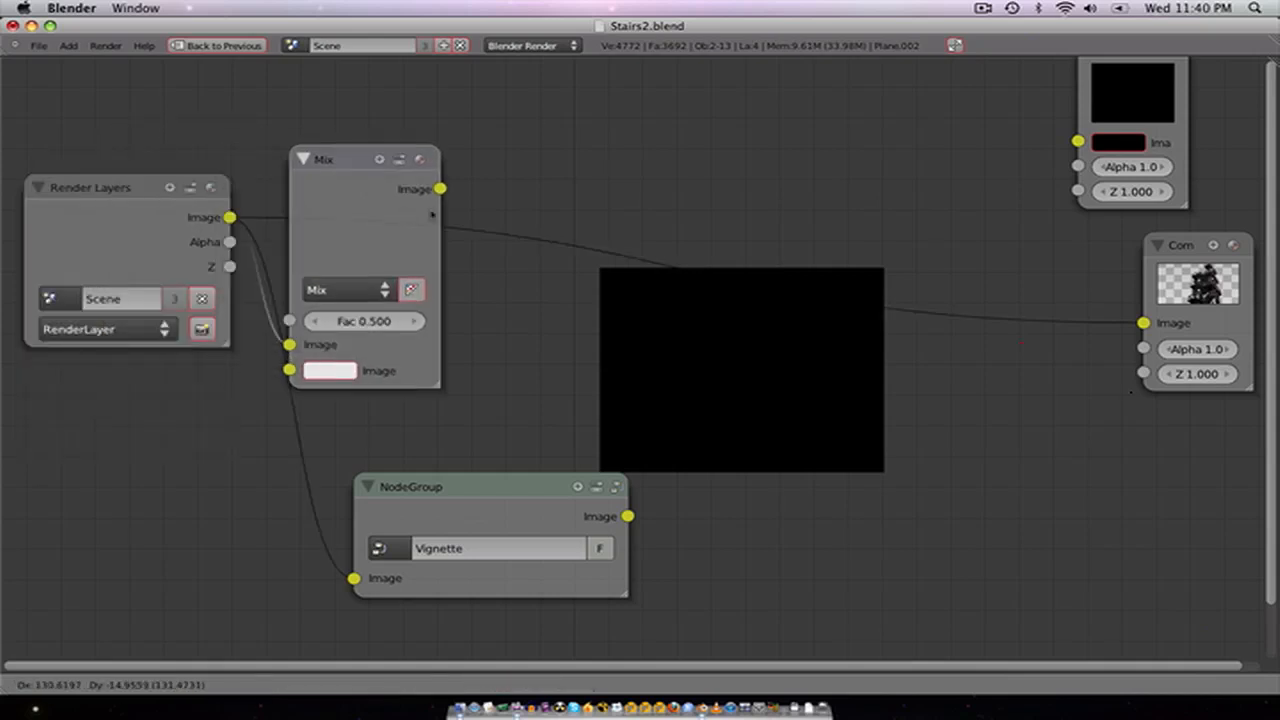
click(406, 218)
drag(389, 325, 200, 325)
ctrl+shift+click(374, 213)
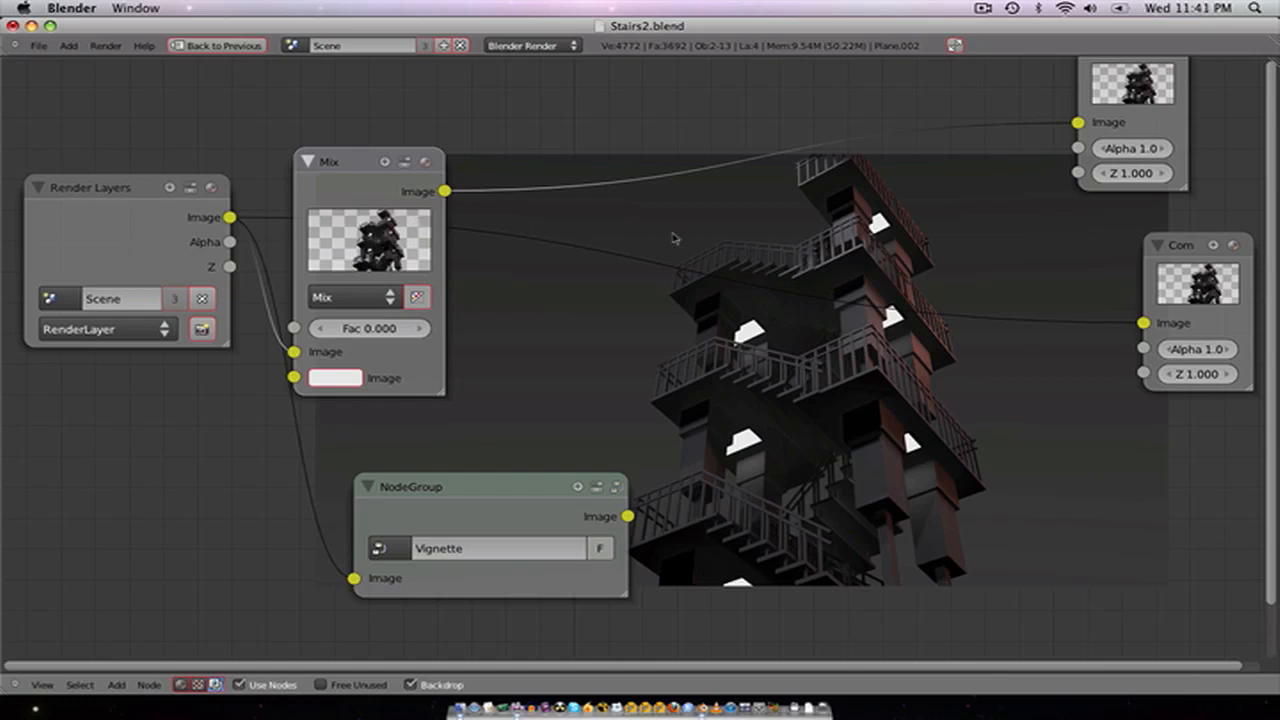
Step: Cut the Render Layers links to Vignette and Composite and feed both from the Mix node's output, moving Render Layers away from Mix
mouse_move(118, 222)
mouse_down()
mouse_move(118, 234)
mouse_move(93, 209)
mouse_move(98, 234)
mouse_up()
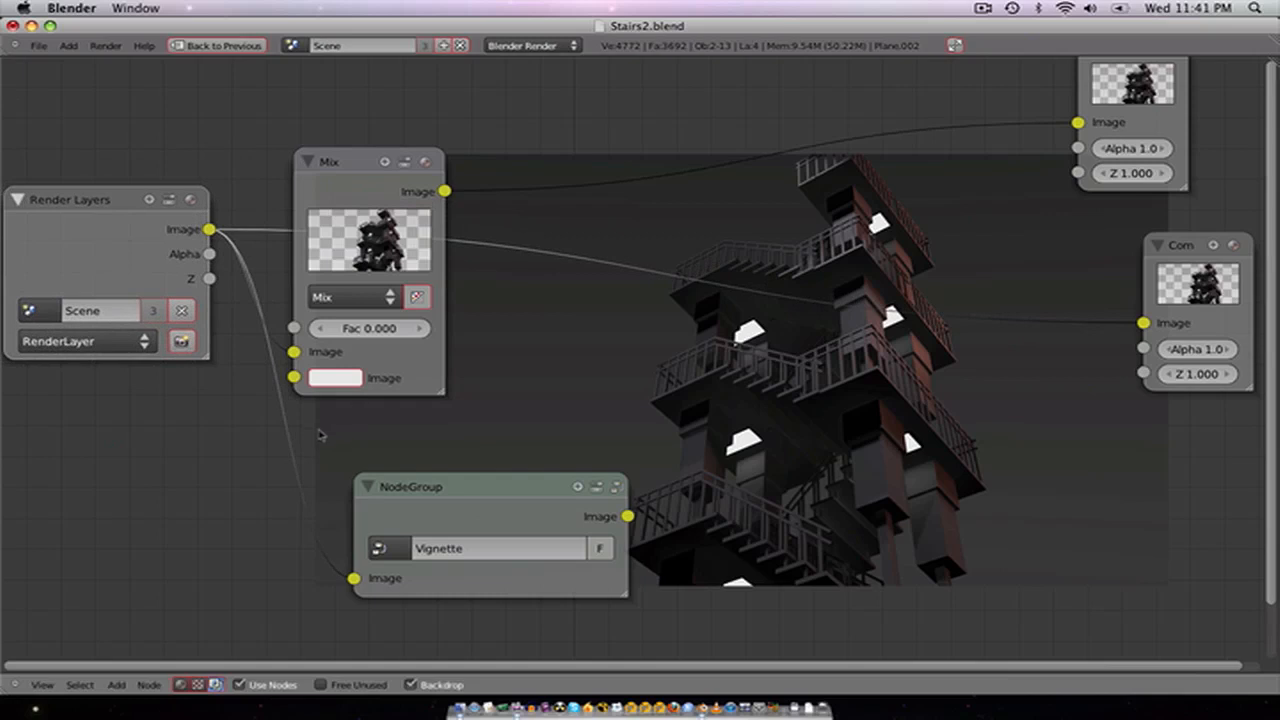
ctrl+right_drag(267, 471, 255, 482)
drag(354, 578, 445, 191)
ctrl+right_drag(565, 250, 455, 234)
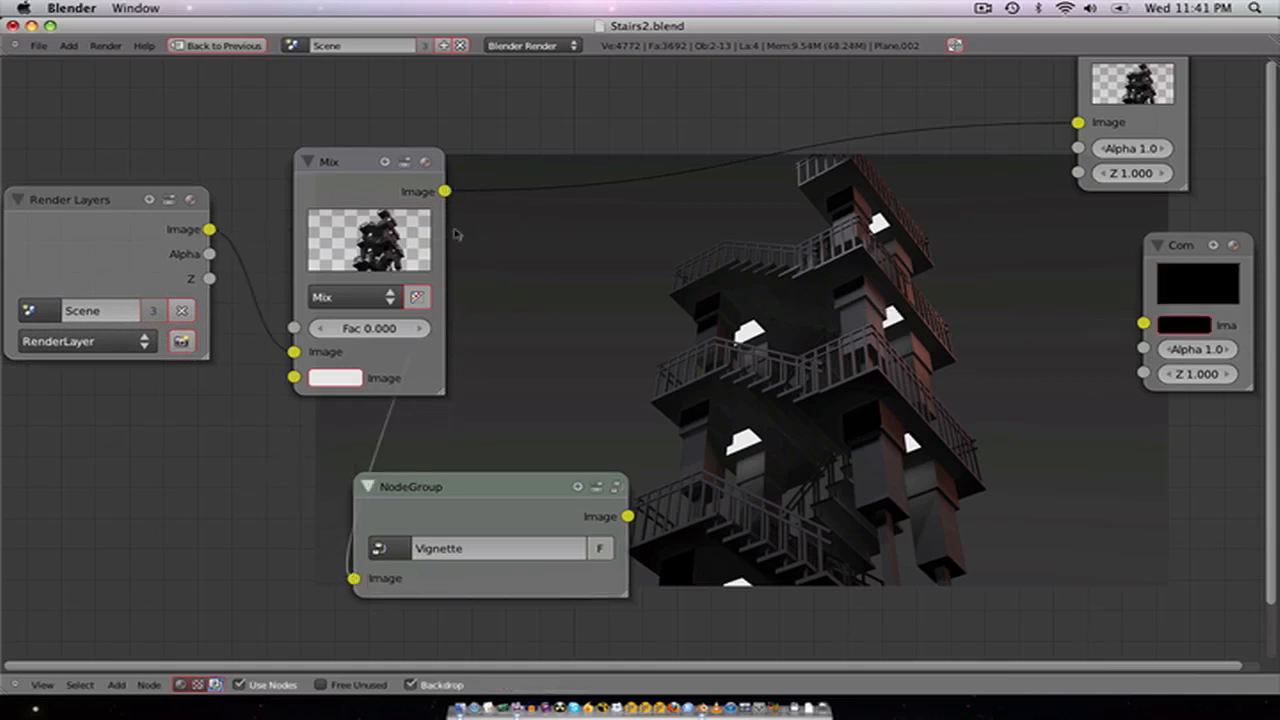
drag(445, 192, 1143, 323)
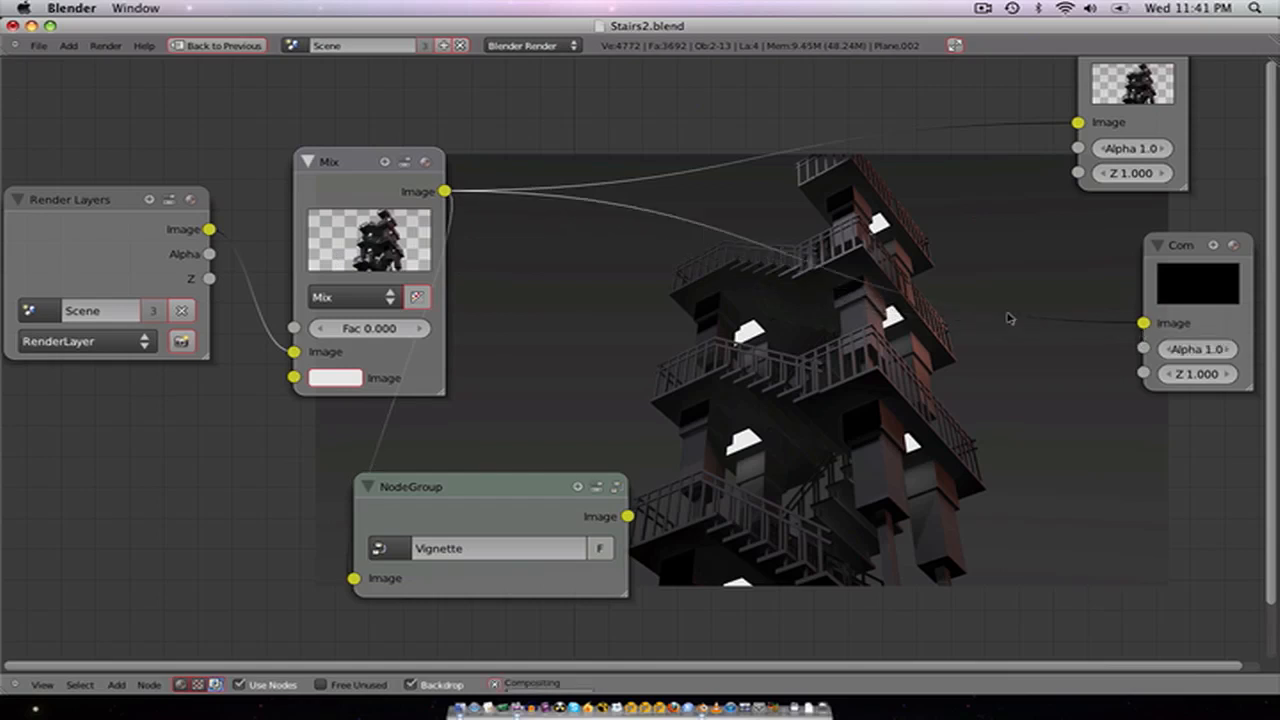
mouse_move(112, 246)
mouse_down()
mouse_move(78, 273)
mouse_move(90, 245)
mouse_up()
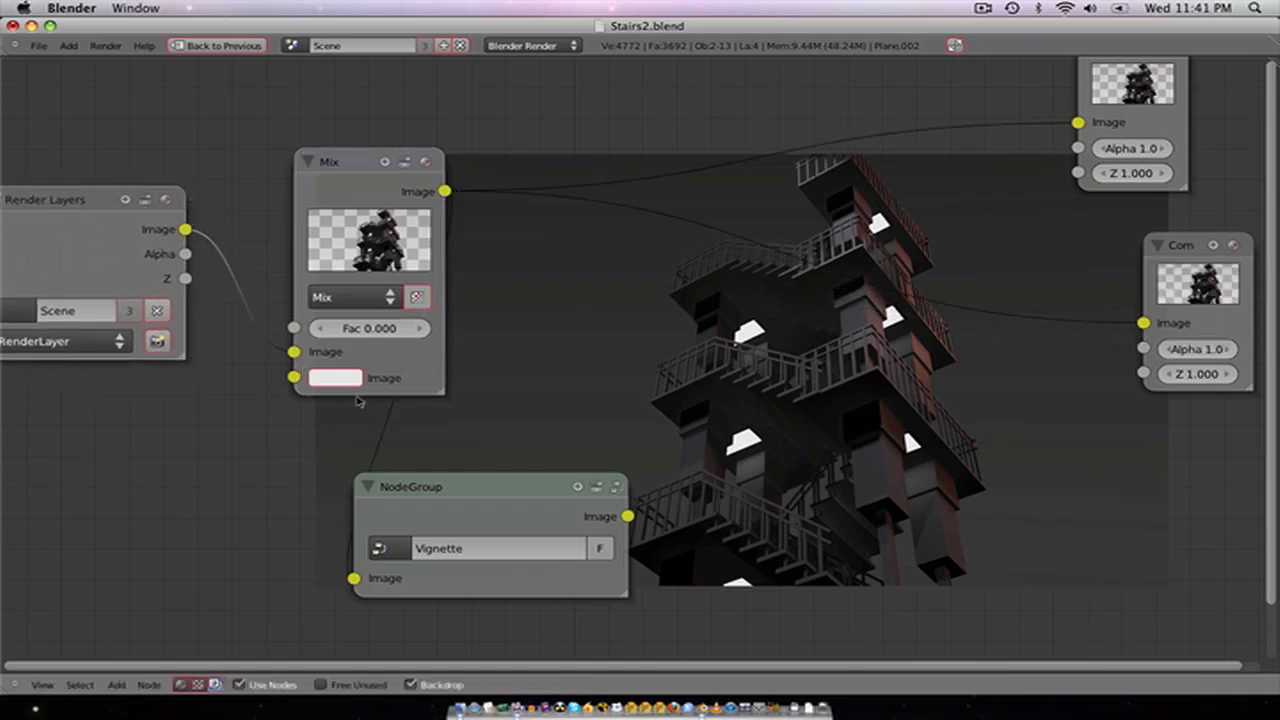
Step: Move the Vignette group to the right of the Mix node, keeping it low in the node tree
drag(458, 512, 620, 532)
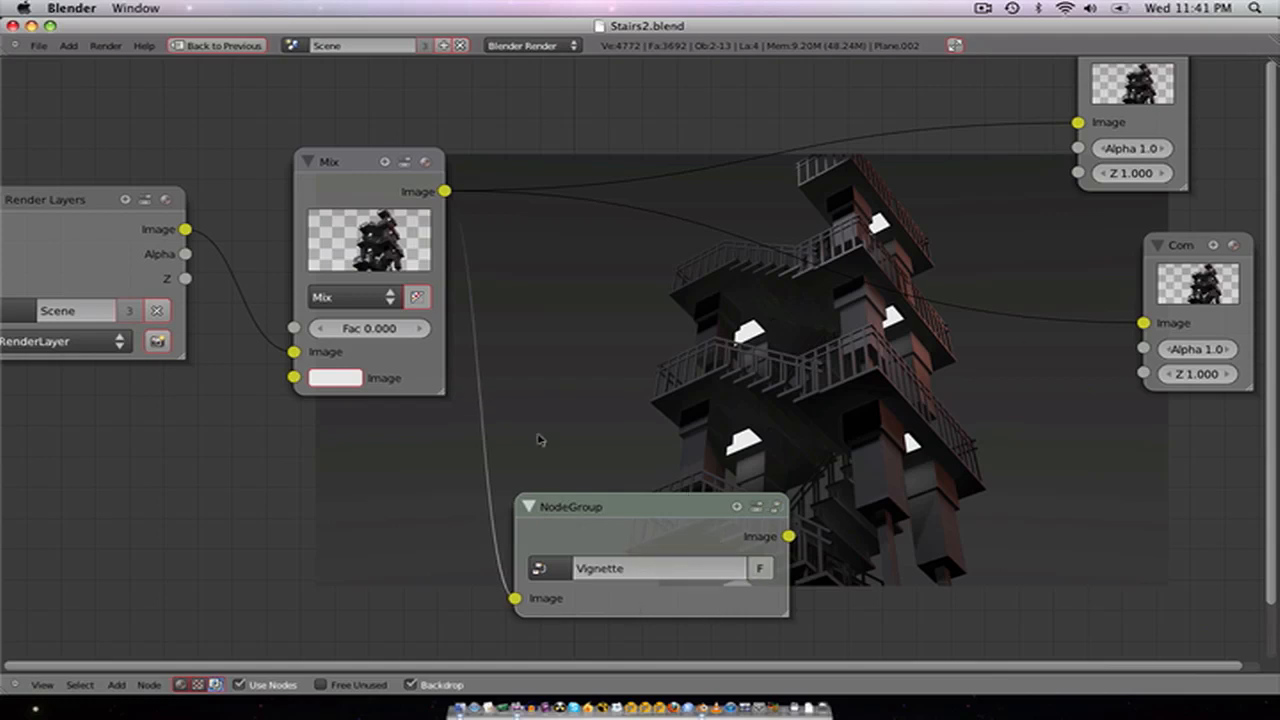
drag(576, 510, 644, 499)
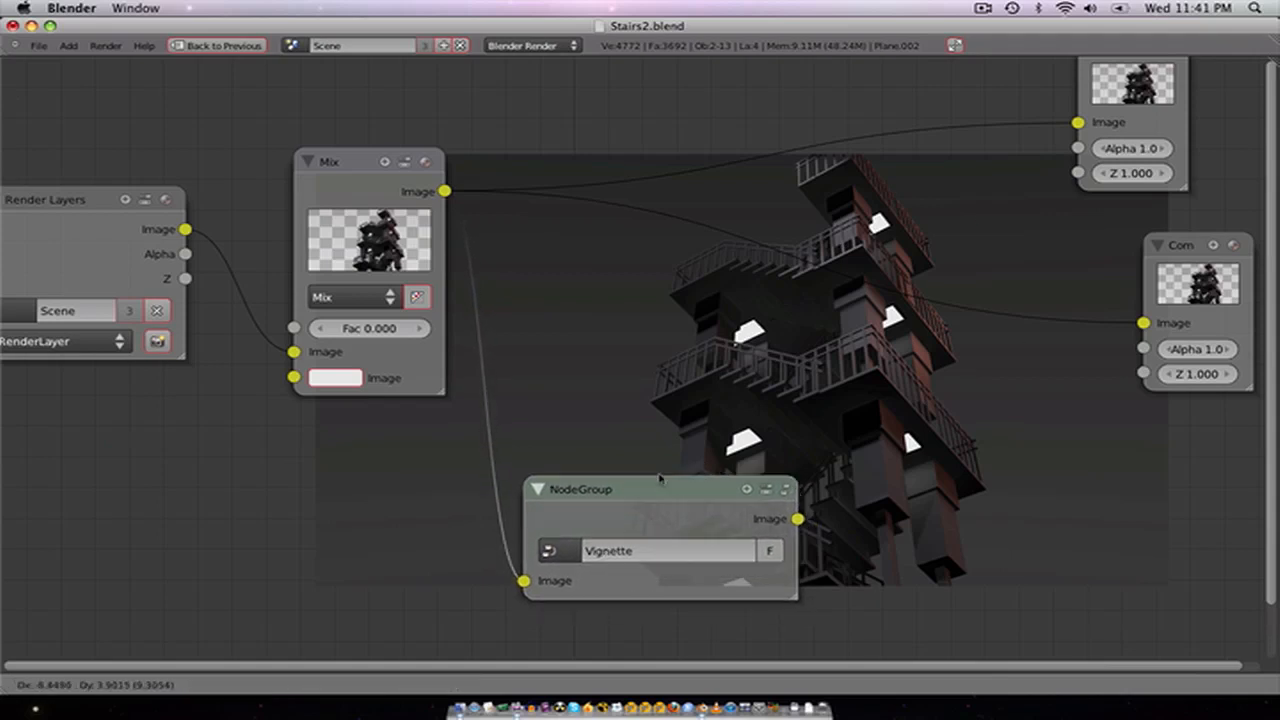
click(978, 8)
click(927, 11)
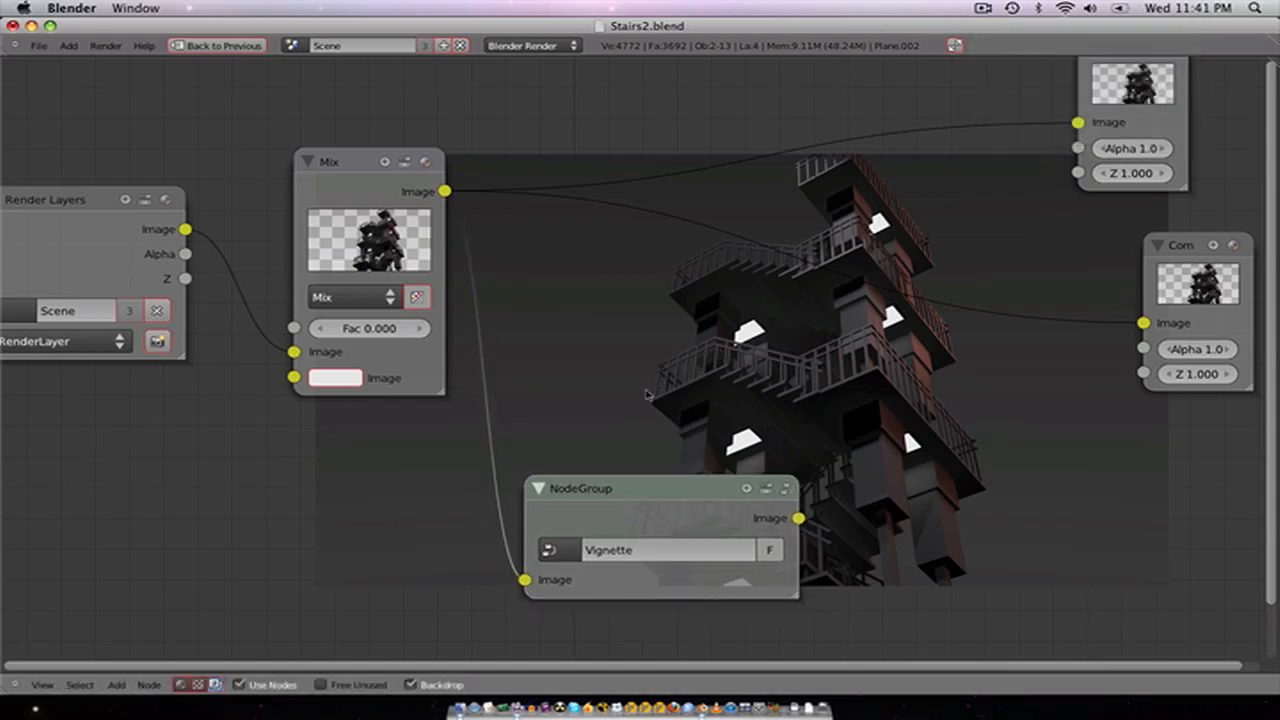
drag(602, 496, 588, 506)
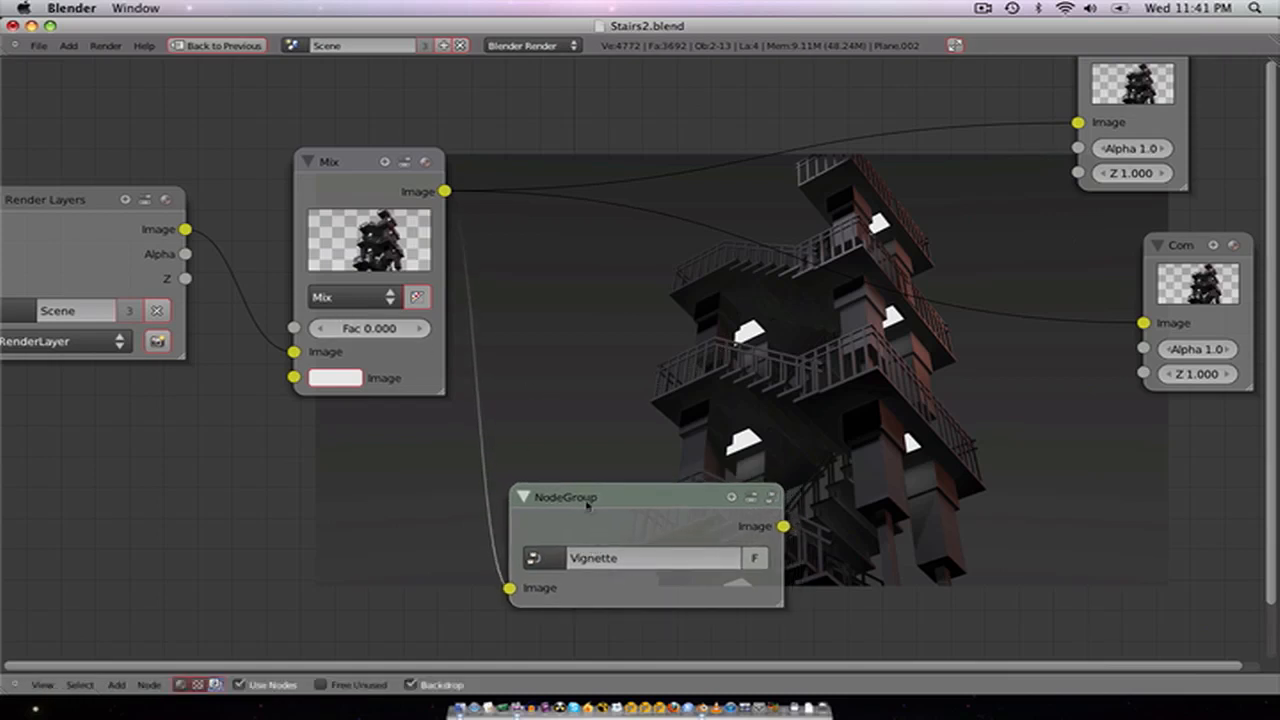
Step: Bring the Mix node closer to Render Layers and add an RGB Curves node fed by its output, above the Vignette group
scroll(608, 470, down, 5)
middle_drag(656, 348, 603, 457)
scroll(611, 451, up, 2)
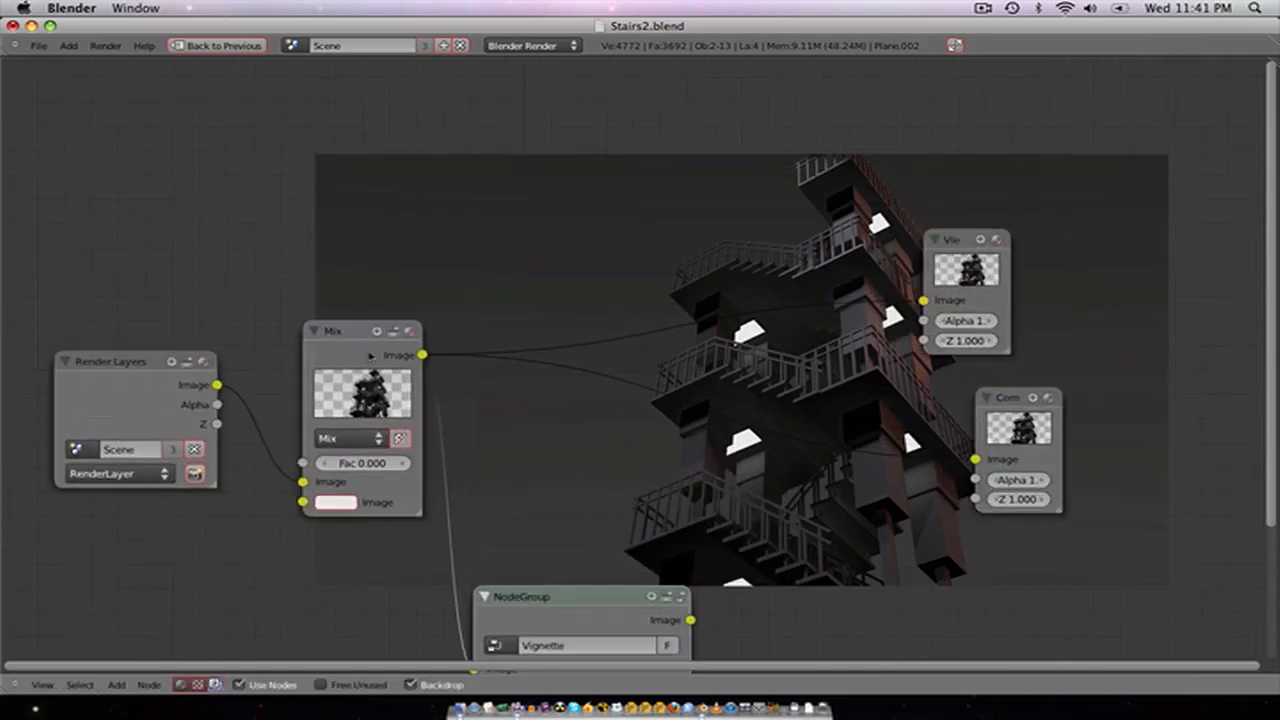
drag(340, 361, 290, 372)
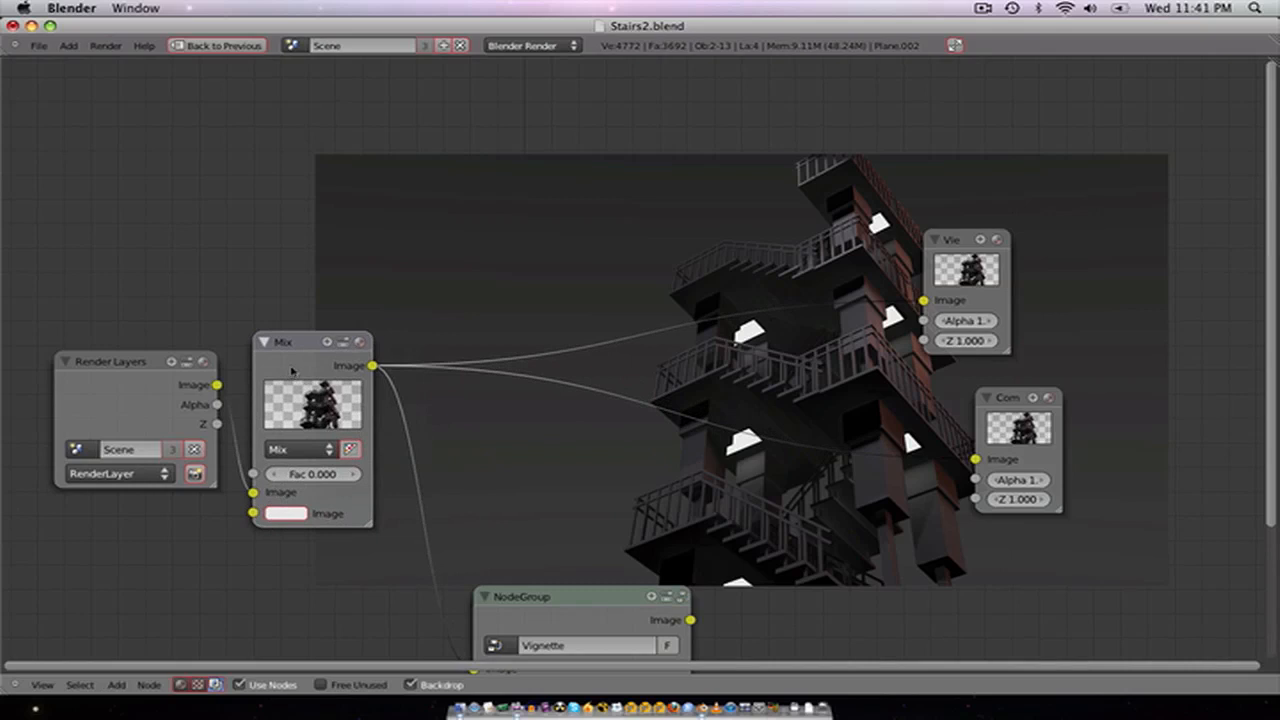
key(shift+a)
mouse_move(292, 368)
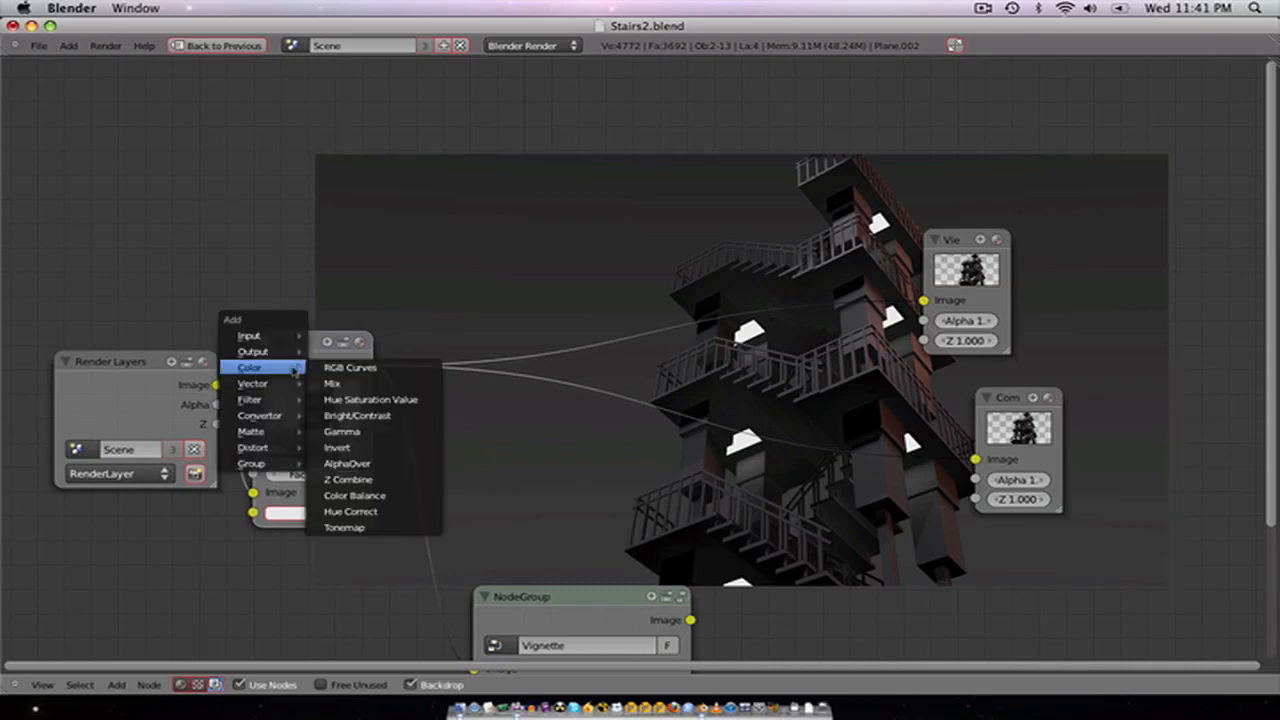
click(348, 367)
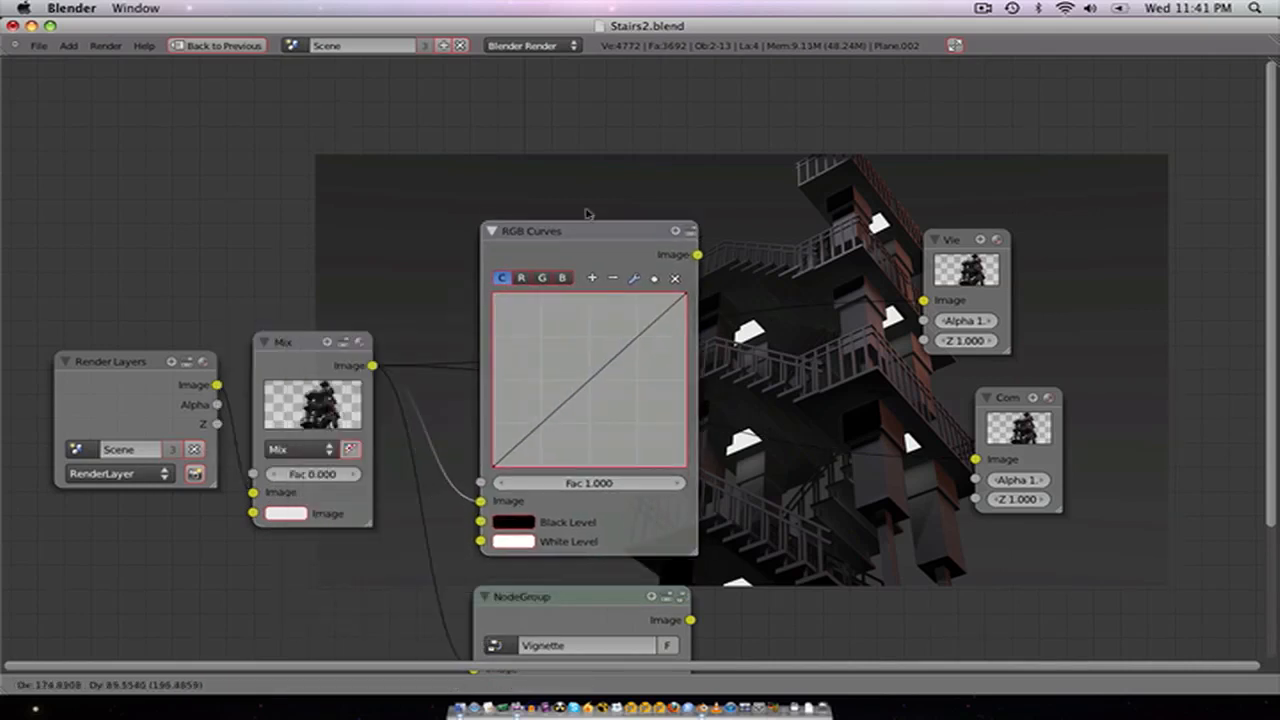
click(574, 110)
Step: Move the Viewer and Composite nodes farther right and cut the link into the Composite node
drag(955, 255, 1195, 240)
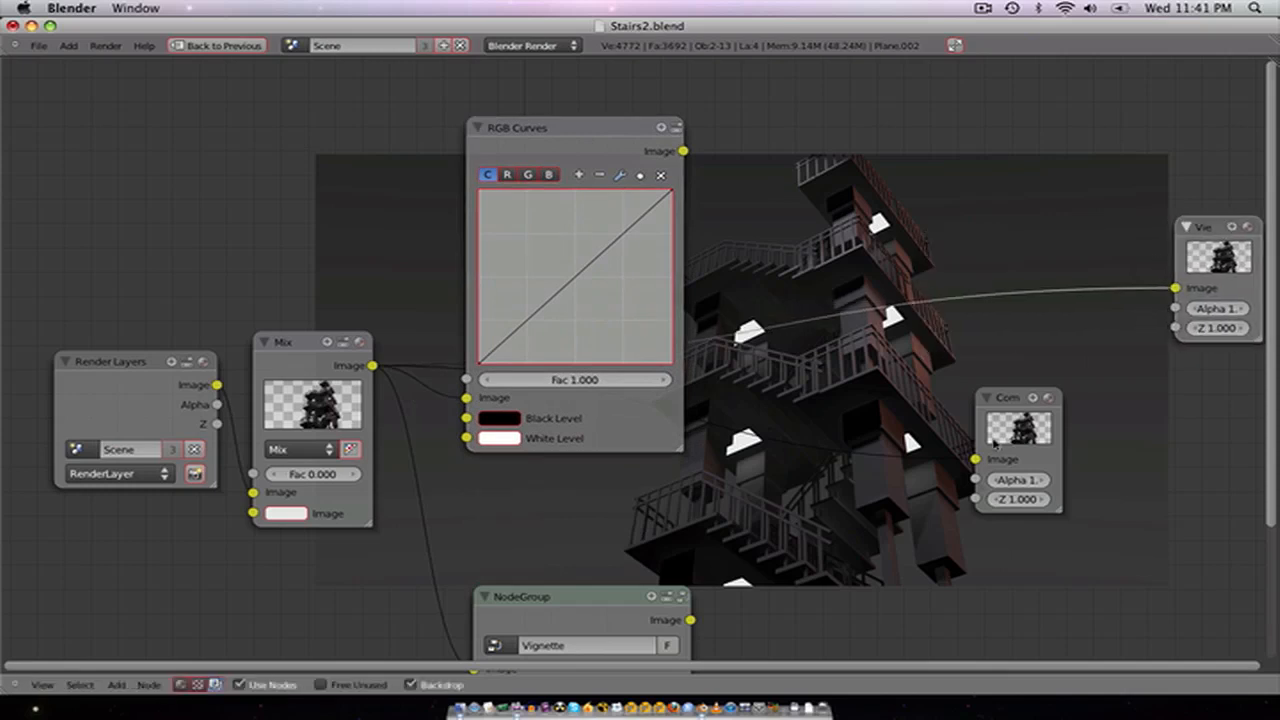
drag(995, 445, 1235, 435)
ctrl+drag(926, 415, 914, 448)
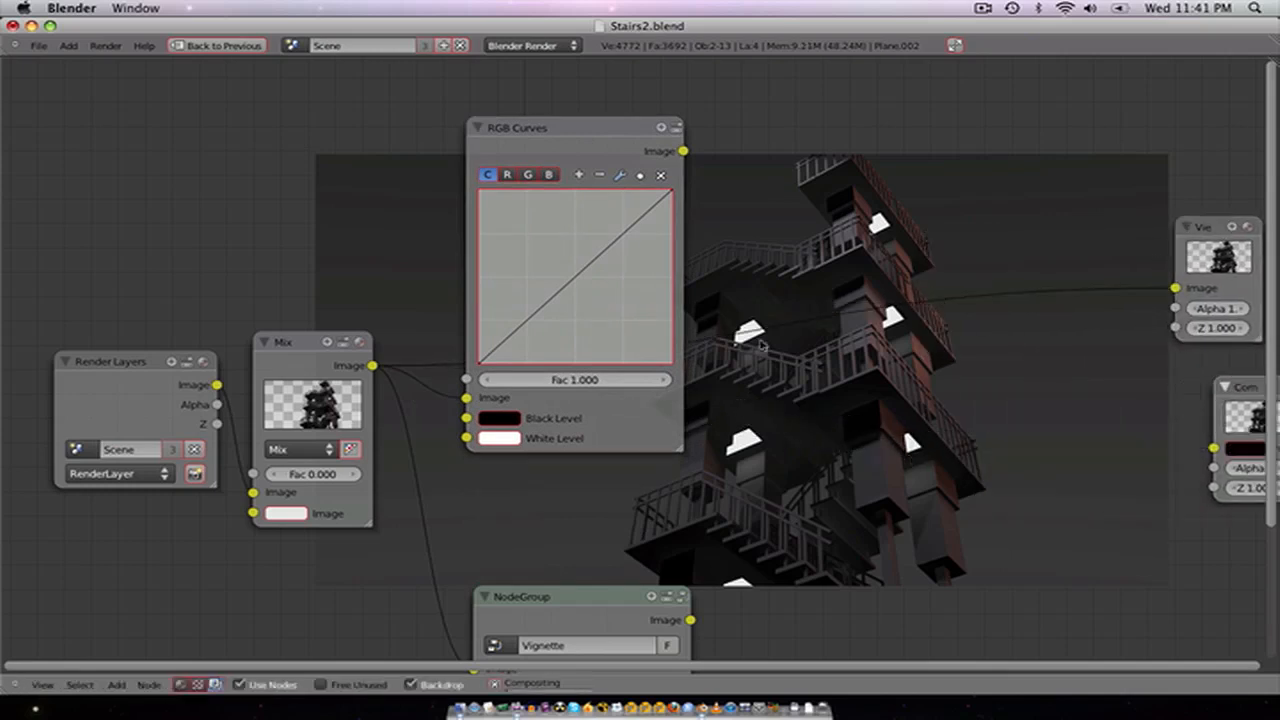
Step: Show the RGB Curves output in the Viewer and pull the middle of the combined curve down strongly to isolate the bright lights
scroll(723, 294, up, 1)
middle_drag(725, 295, 662, 374)
ctrl+shift+click(504, 201)
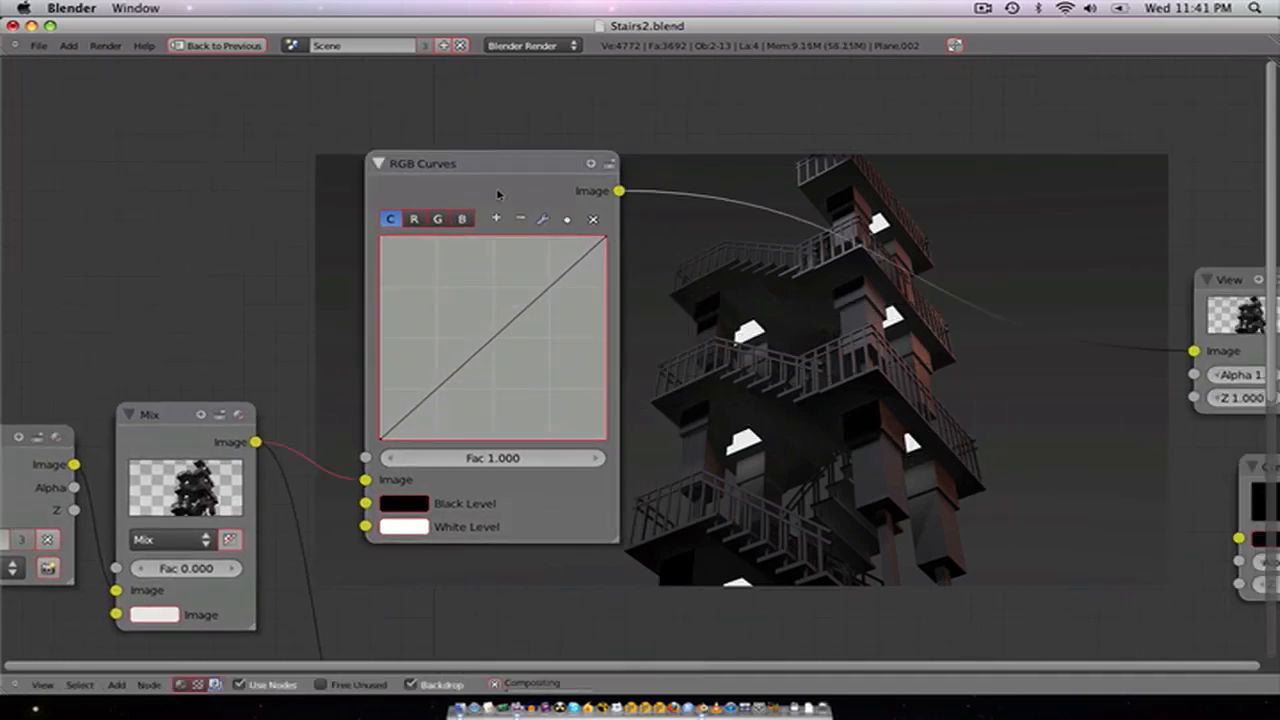
drag(496, 338, 471, 425)
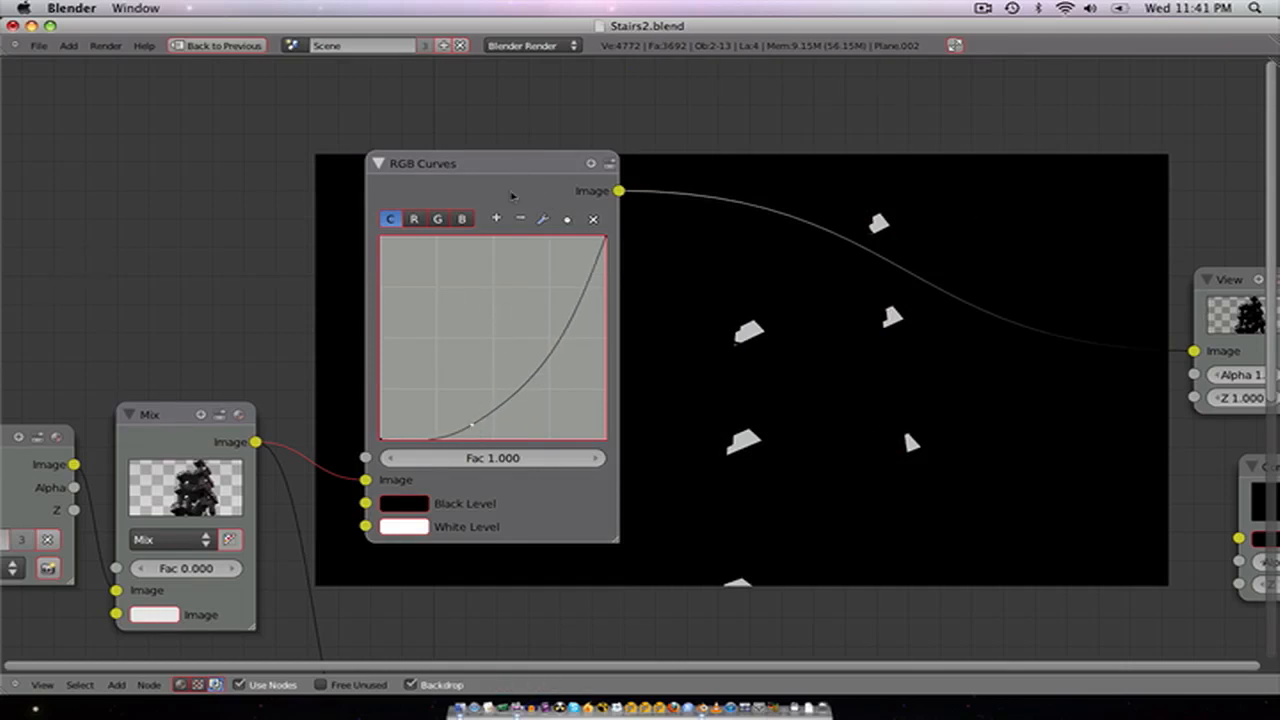
Step: Collapse the RGB Curves node next to Mix and add a ColorRamp node with its Fac fed by the curves output
click(380, 164)
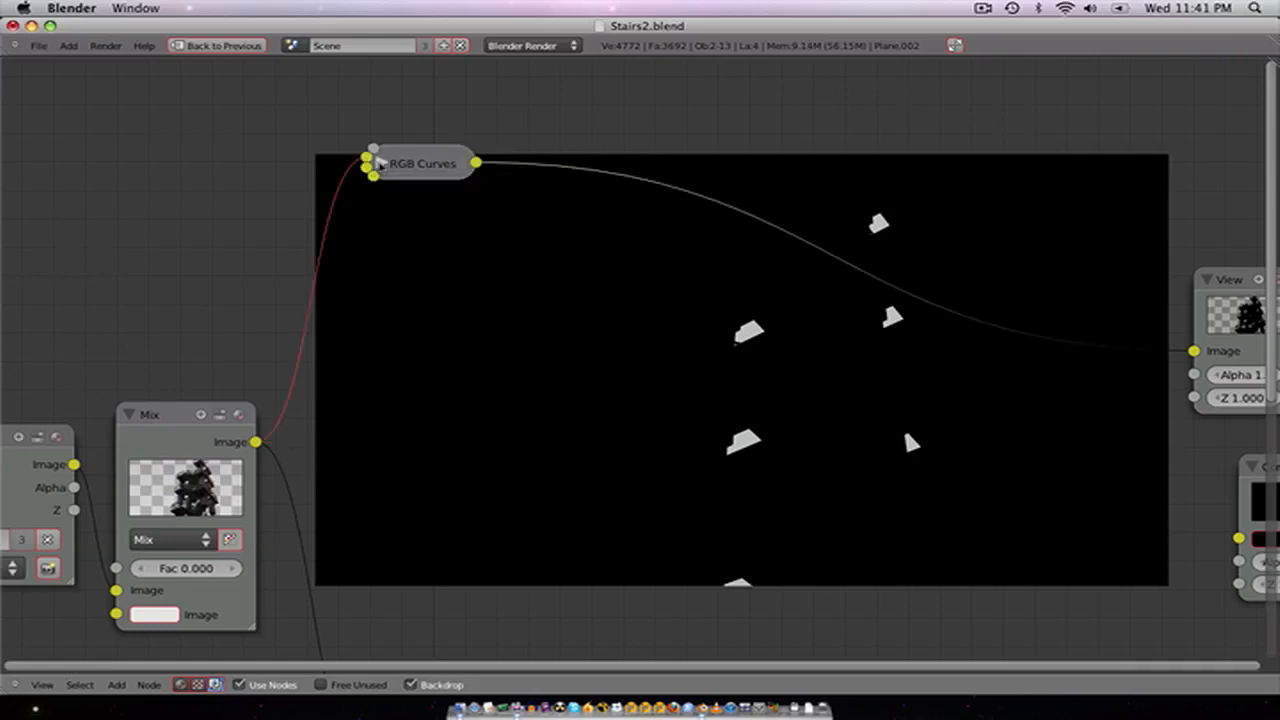
drag(422, 187, 412, 392)
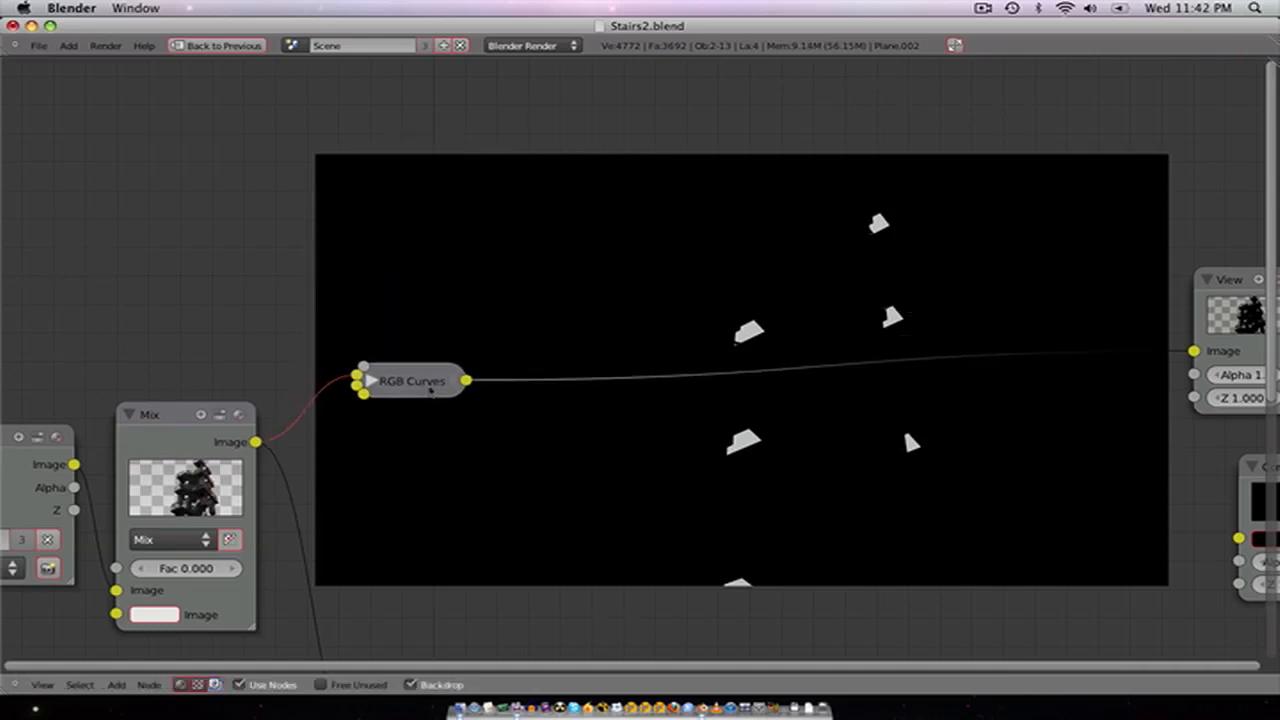
key(shift+a)
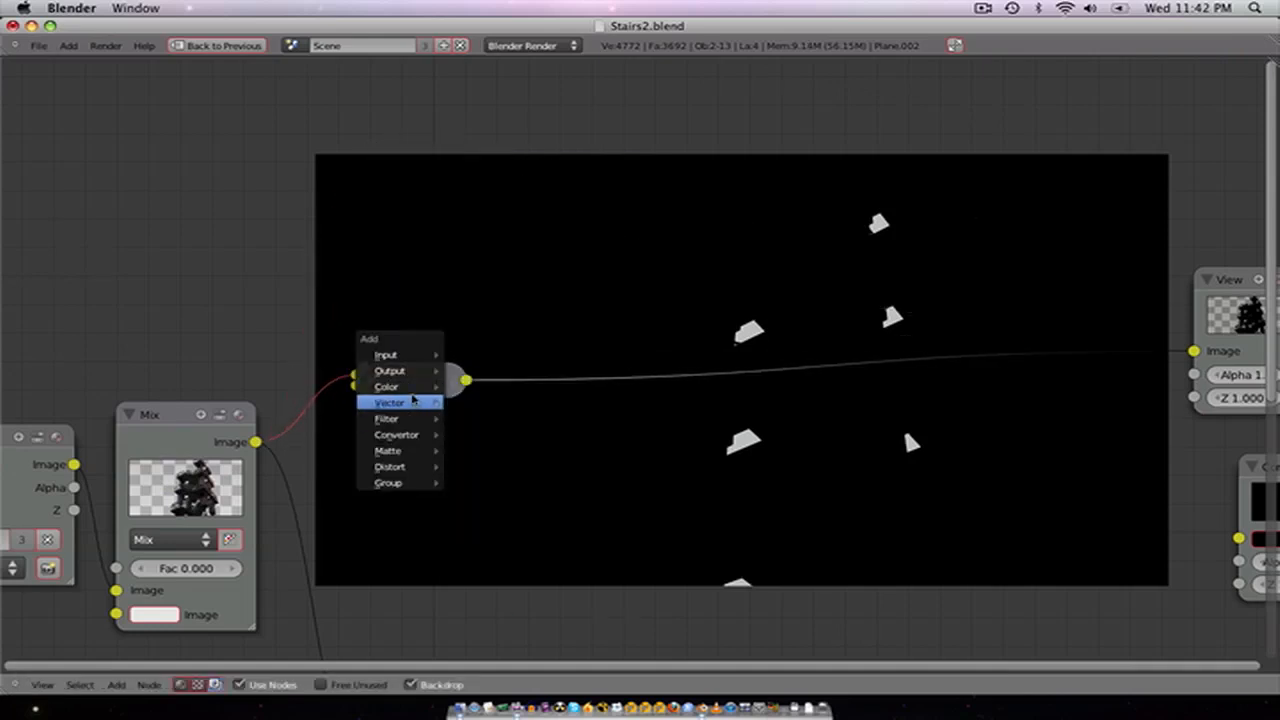
mouse_move(412, 404)
mouse_move(402, 435)
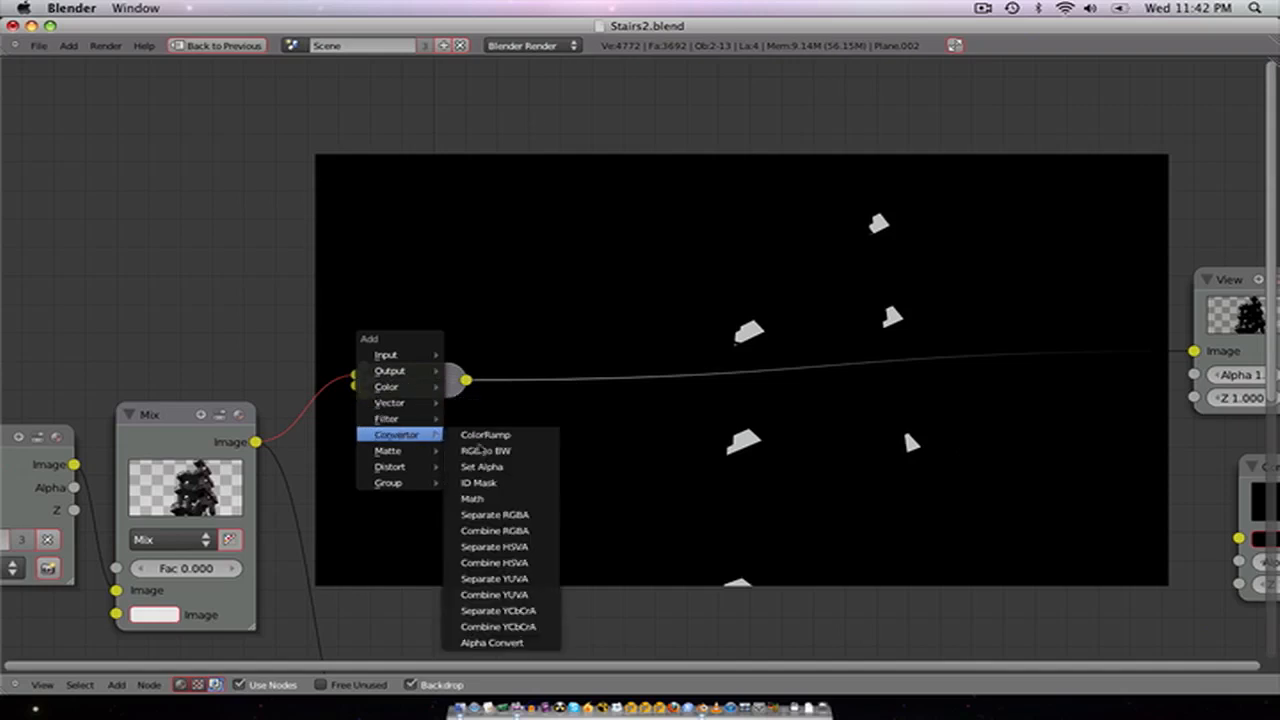
click(486, 437)
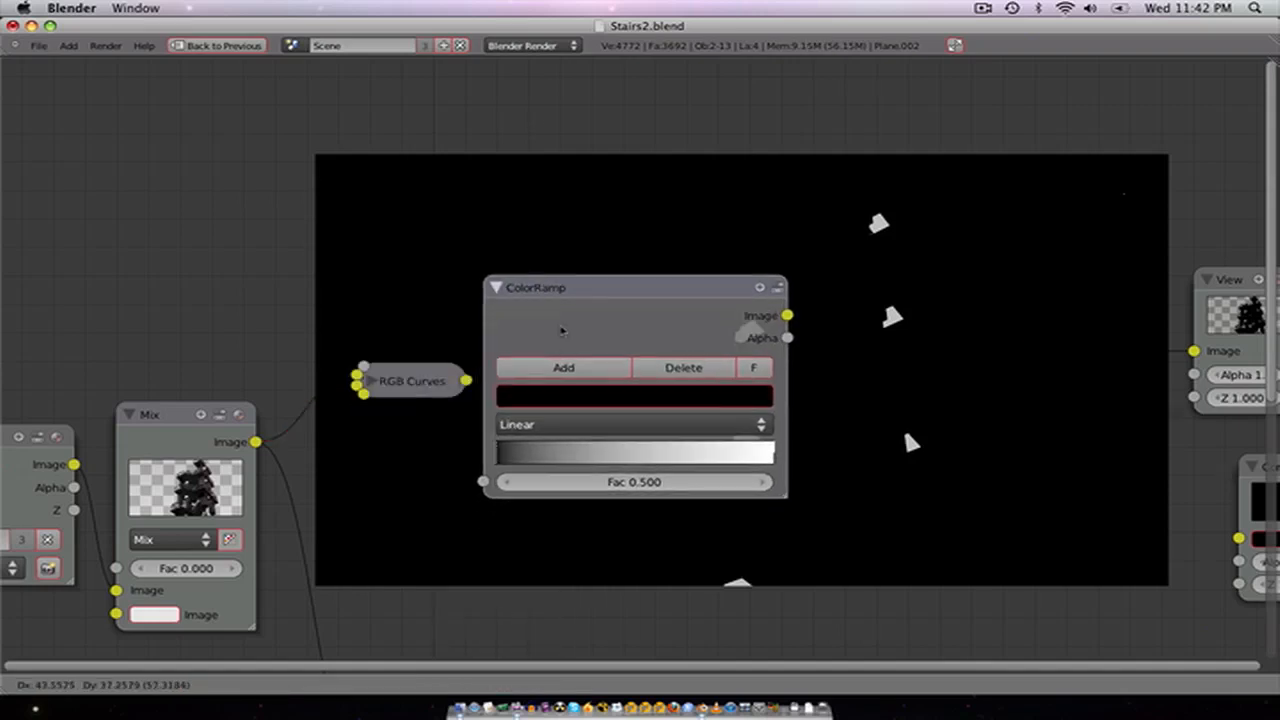
click(586, 282)
drag(467, 383, 521, 418)
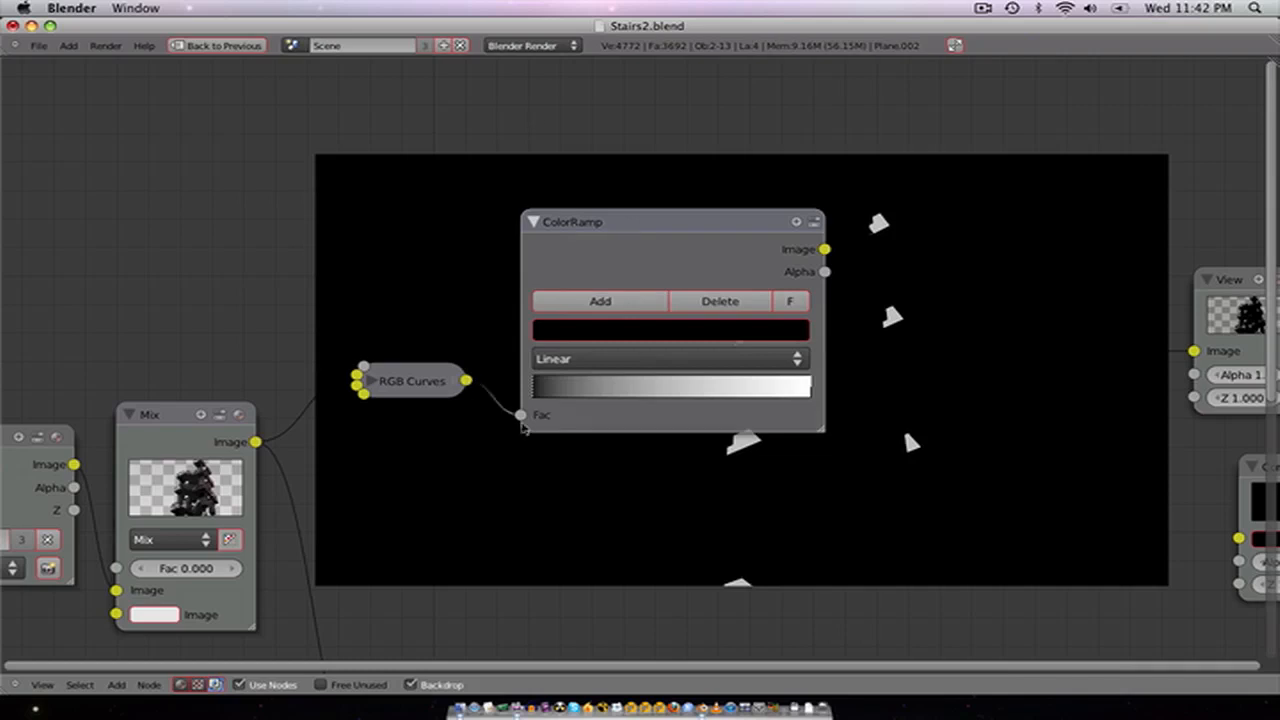
Step: Show the ColorRamp in the Viewer, move its white stop close to the black one, and collapse the node beside RGB Curves
ctrl+shift+click(718, 262)
drag(709, 250, 649, 185)
drag(740, 322, 518, 340)
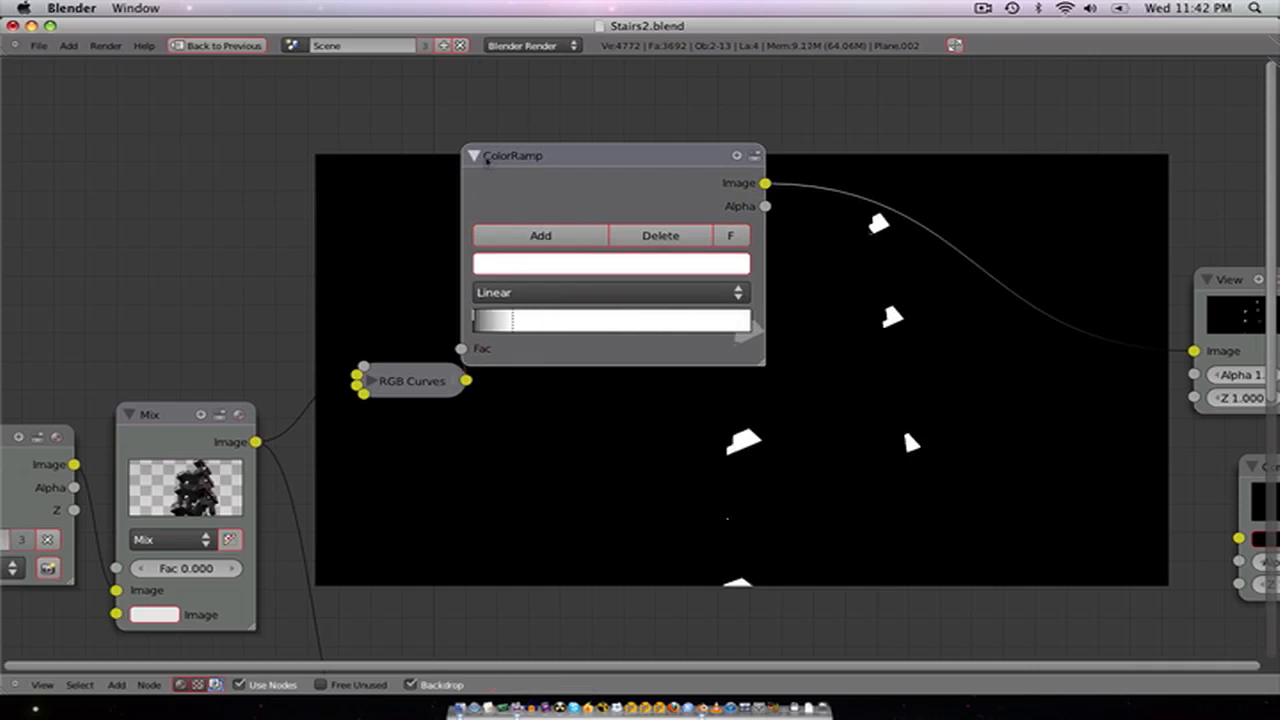
click(475, 157)
drag(520, 165, 548, 367)
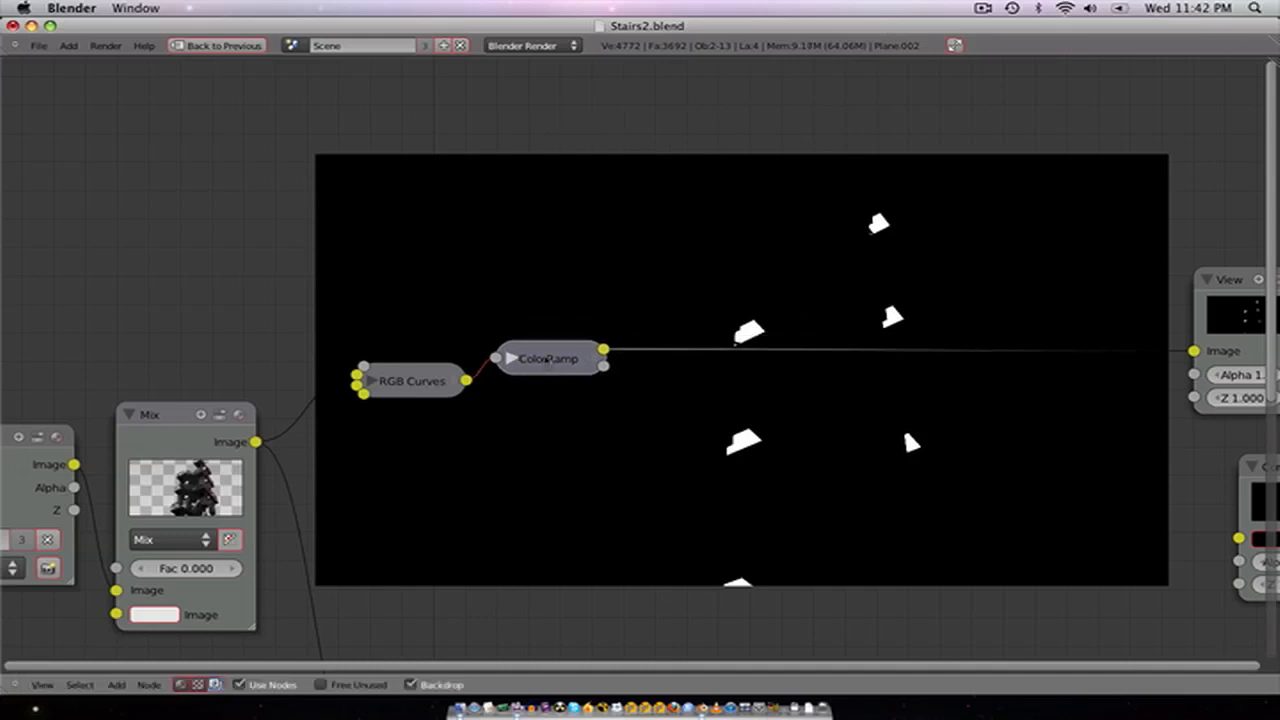
key(shift+a)
mouse_move(554, 352)
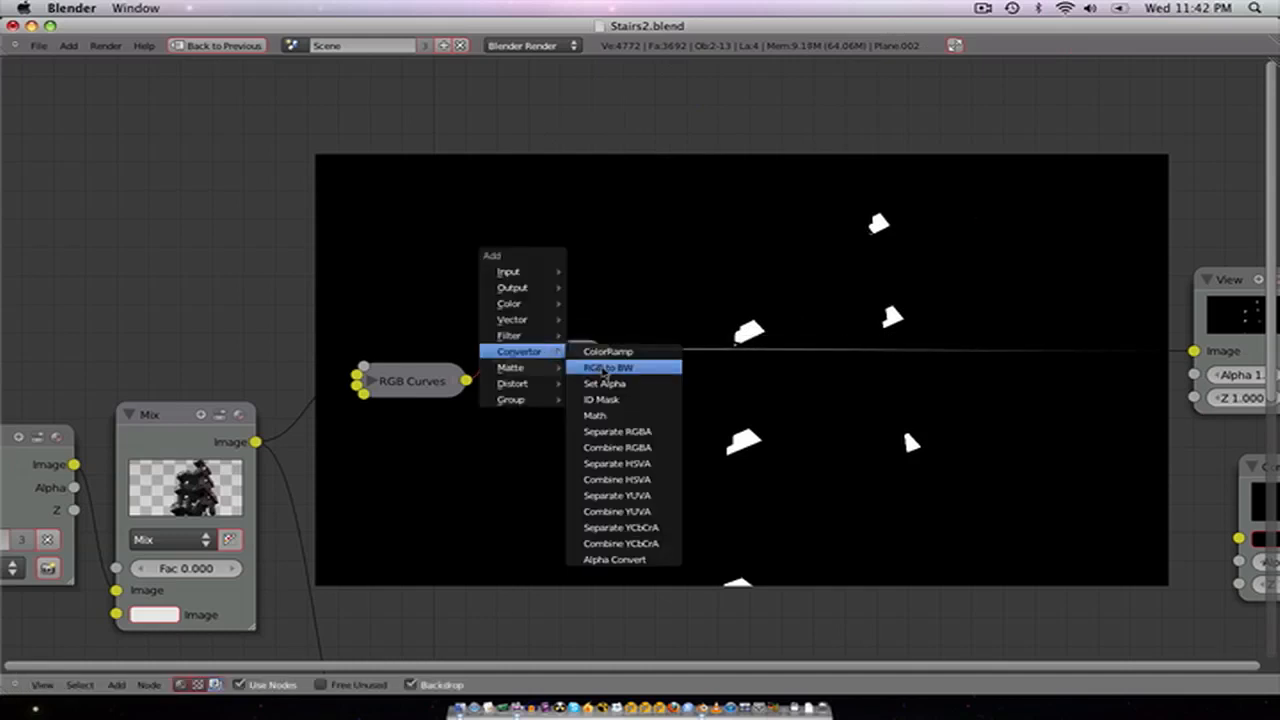
key(shift+a)
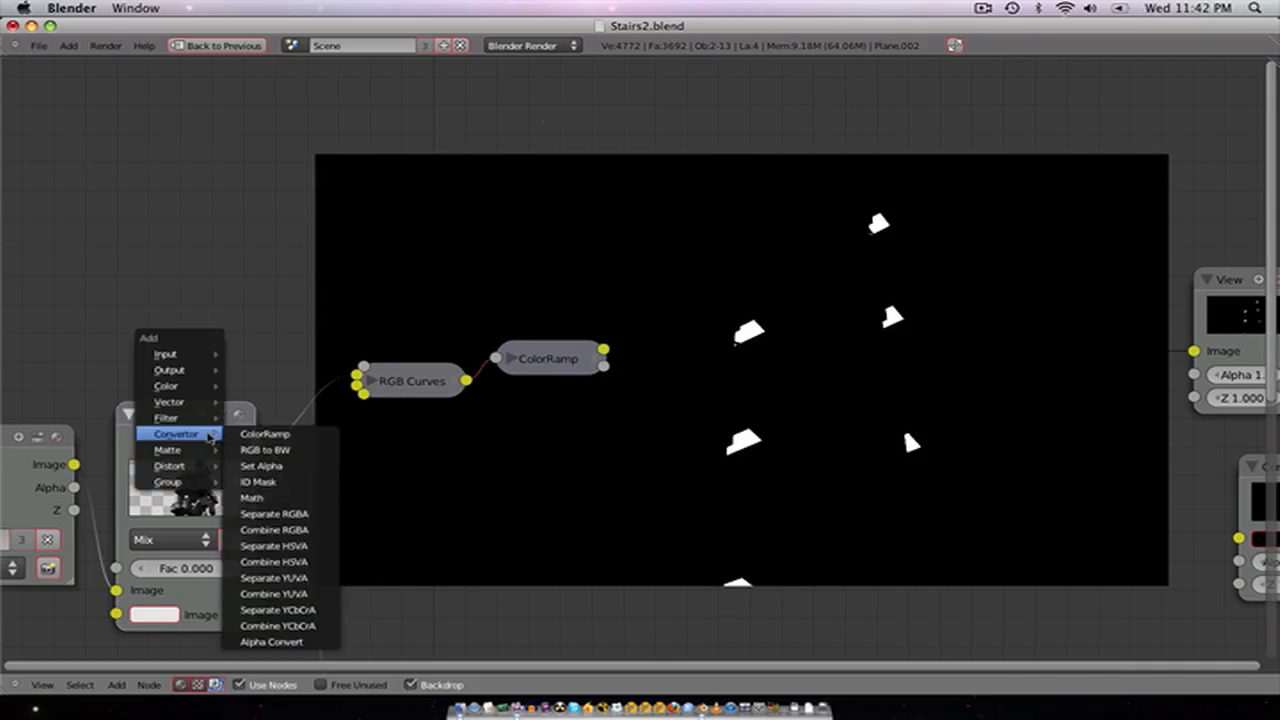
mouse_move(184, 389)
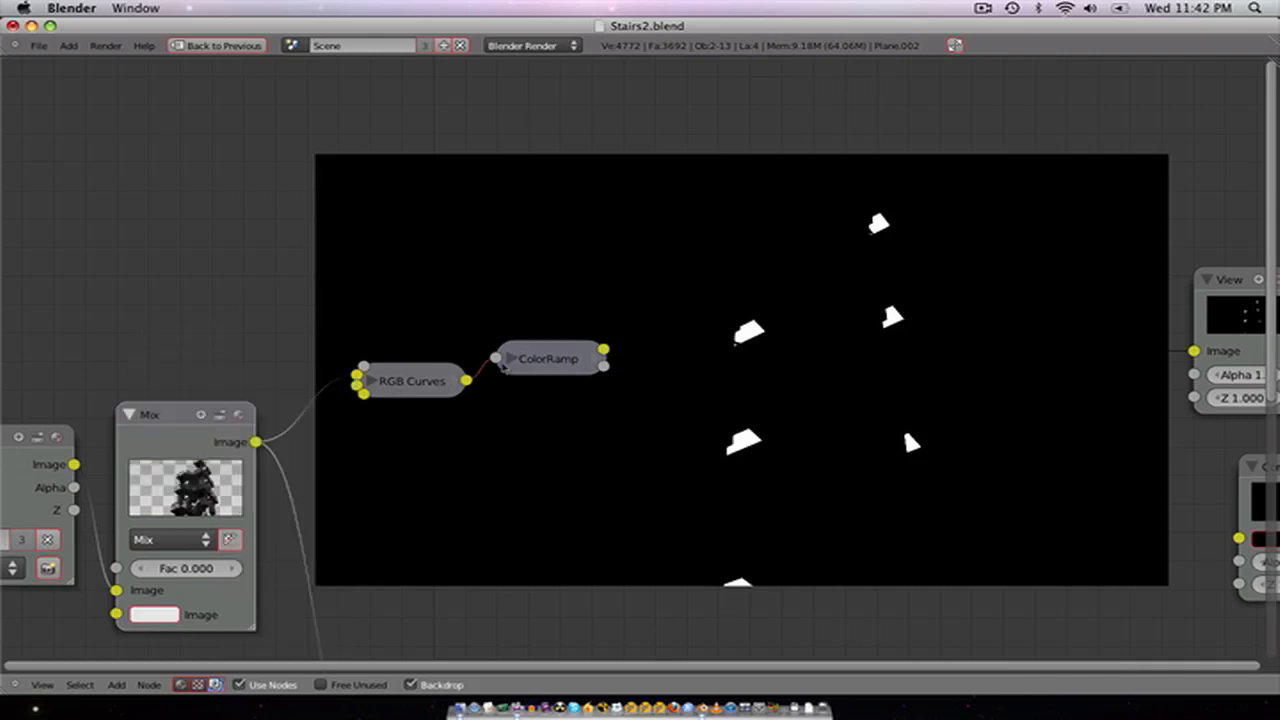
Step: Add a Set Alpha node, feed its Image and Alpha inputs from the ColorRamp, and place it above the ColorRamp
click(545, 359)
key(shift+a)
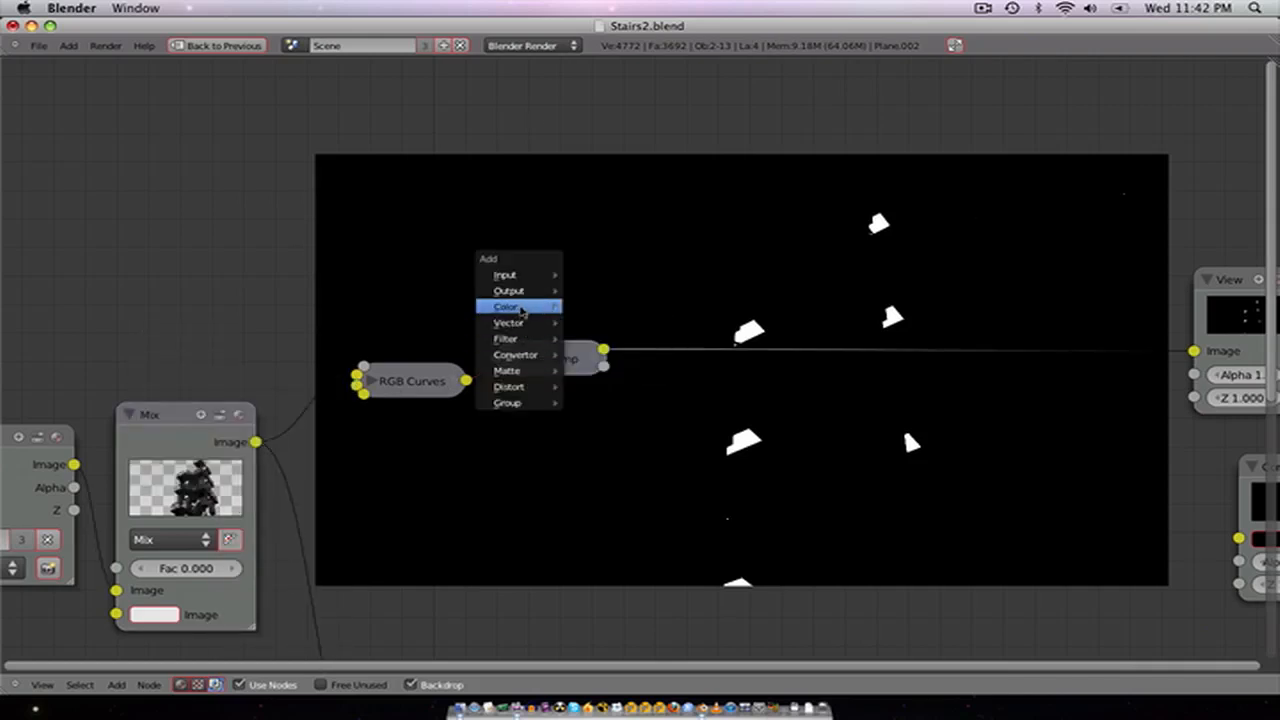
mouse_move(525, 306)
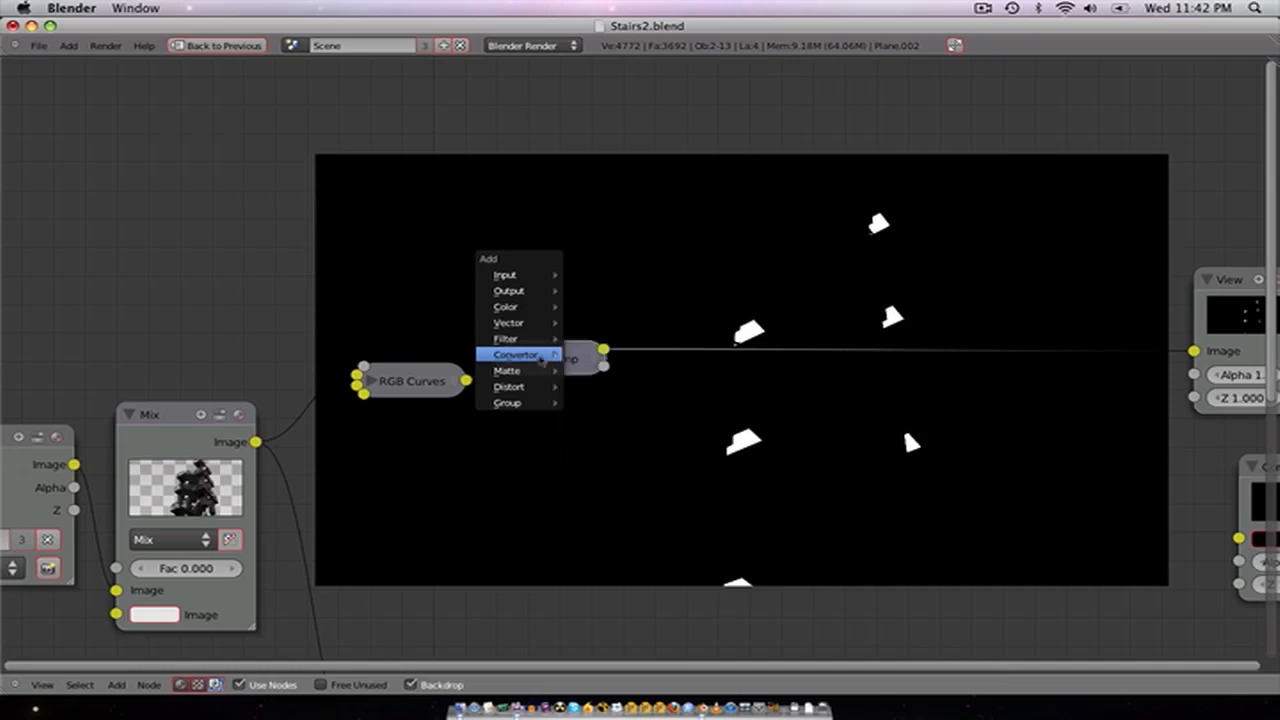
mouse_move(522, 352)
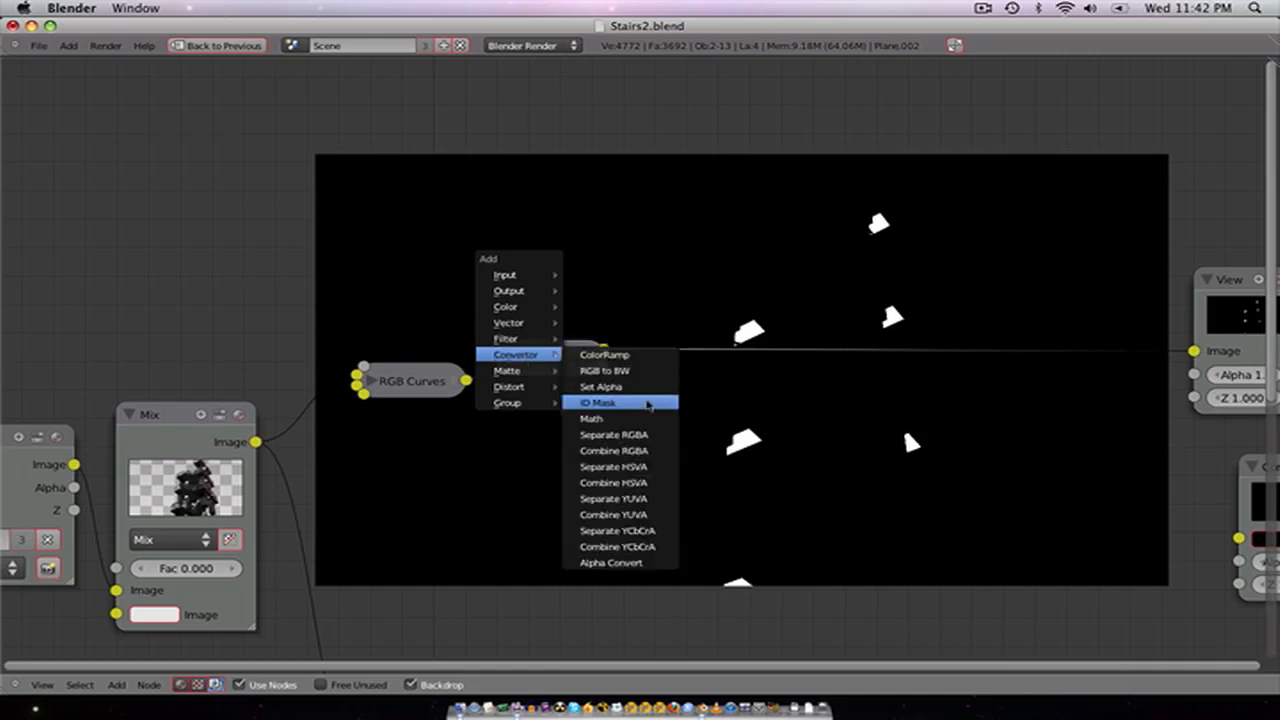
click(630, 387)
click(883, 323)
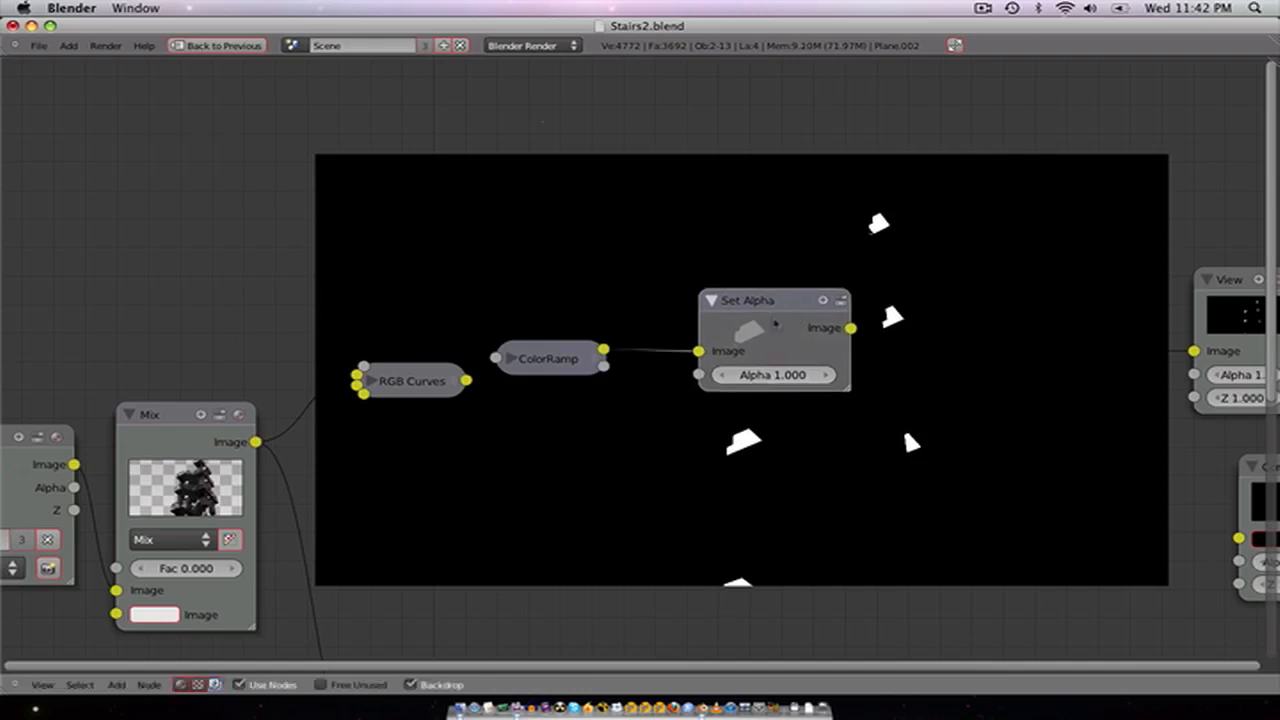
drag(603, 366, 698, 374)
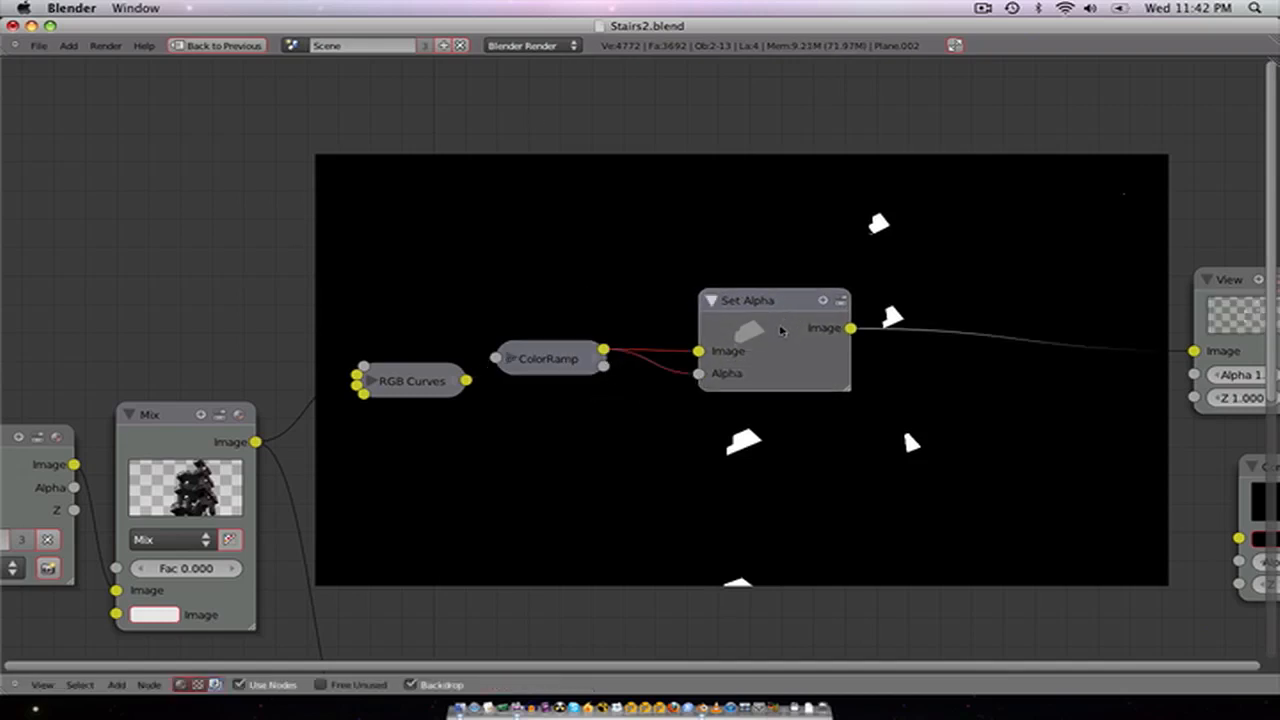
key(g)
click(714, 289)
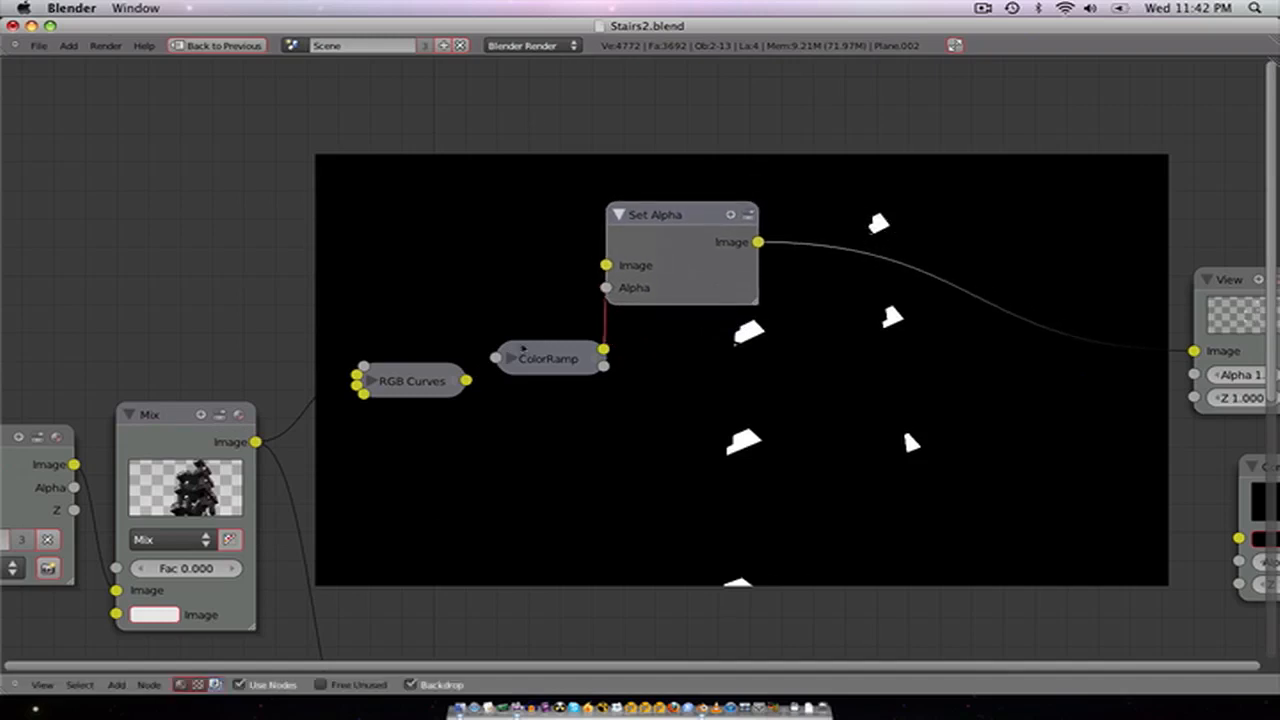
Step: Duplicate the Mix node, place the copy to the right of Set Alpha, and show the Set Alpha output in the Viewer
click(193, 441)
key(shift+d)
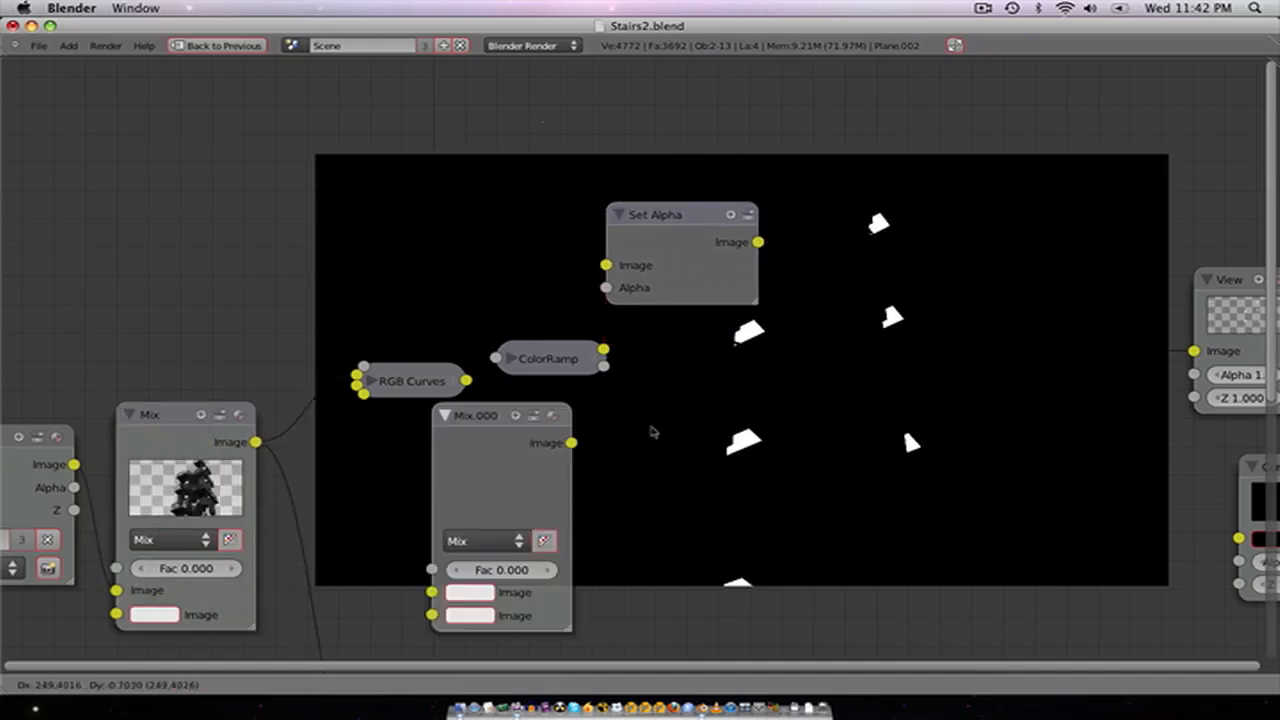
click(914, 354)
ctrl+shift+click(714, 243)
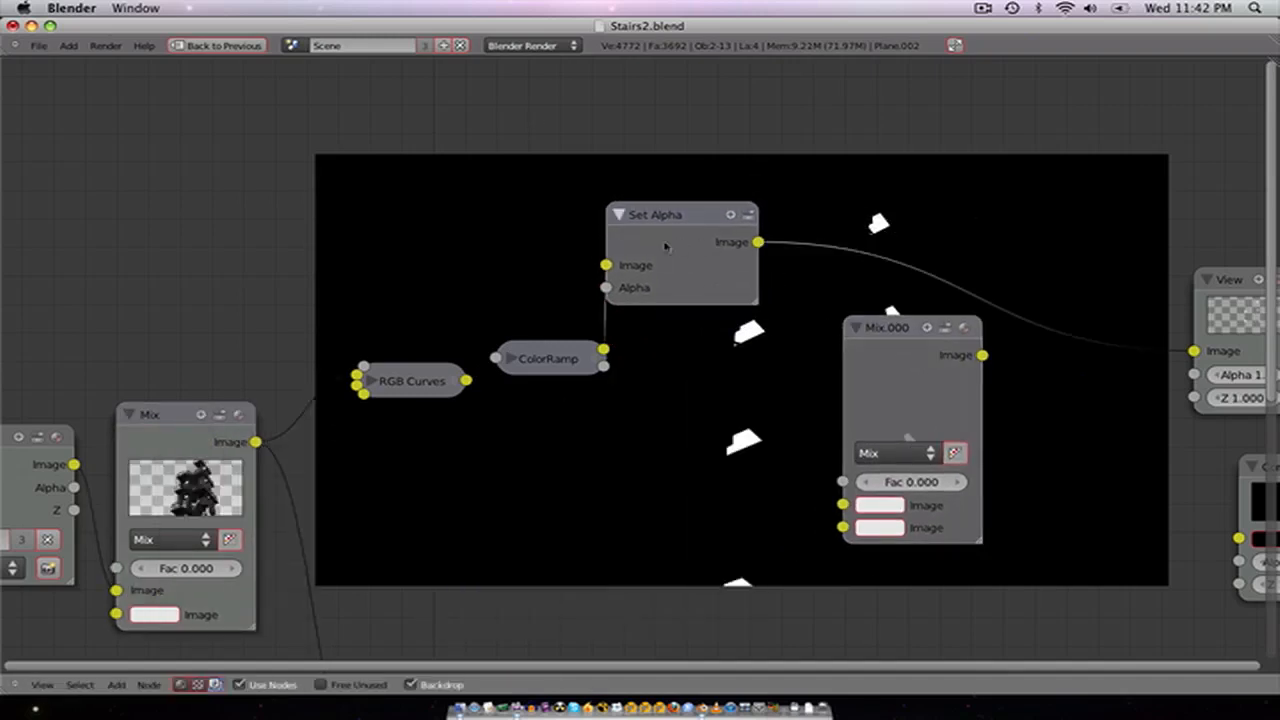
key(shift+a)
mouse_move(650, 227)
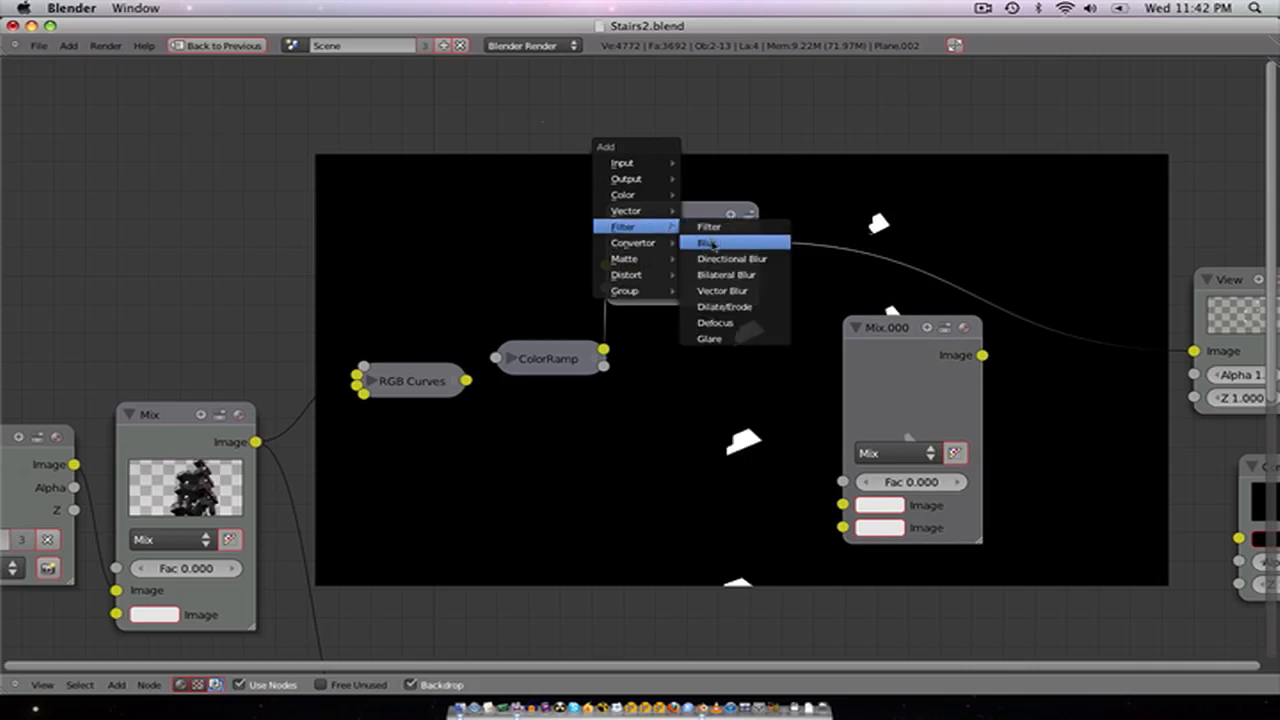
click(707, 243)
click(900, 163)
key(x)
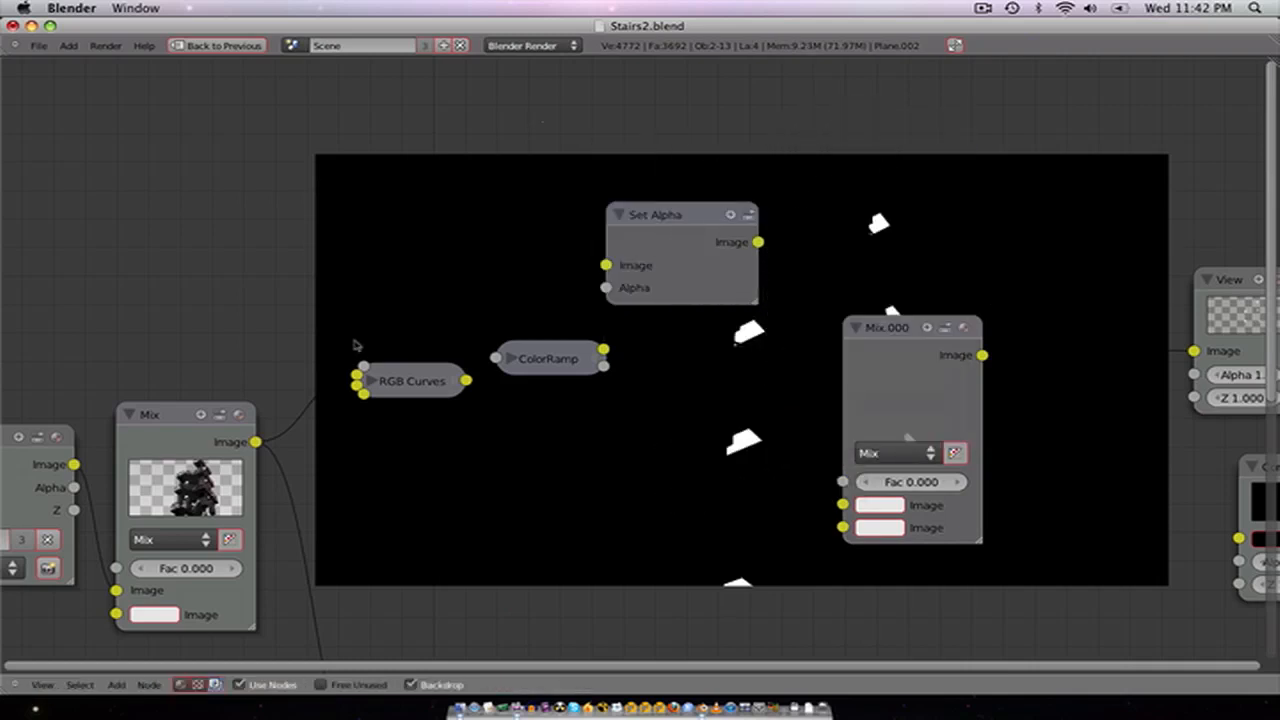
Step: Place another copy of the first Mix node beside Set Alpha and link the Set Alpha output into its first Image input
click(176, 450)
drag(868, 359, 1006, 432)
scroll(757, 364, down, 2)
middle_drag(725, 442, 561, 541)
drag(863, 545, 928, 543)
click(88, 535)
key(shift+d)
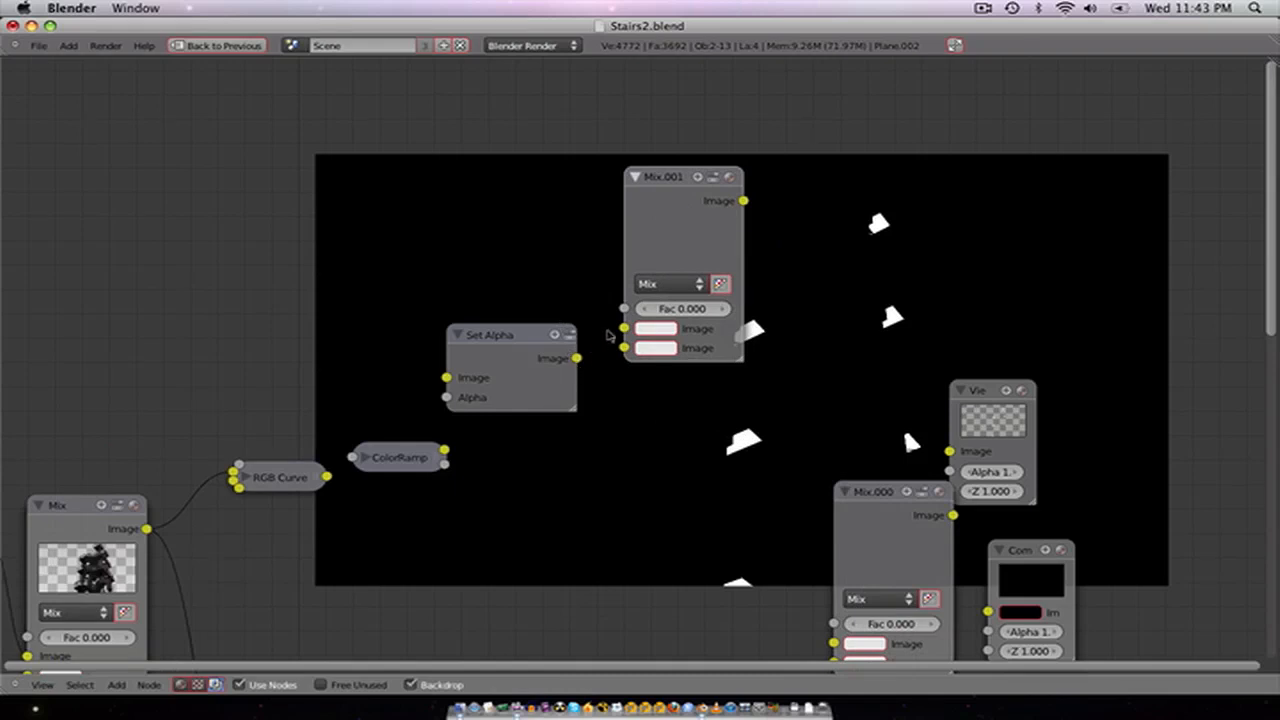
drag(610, 336, 624, 328)
drag(672, 261, 663, 309)
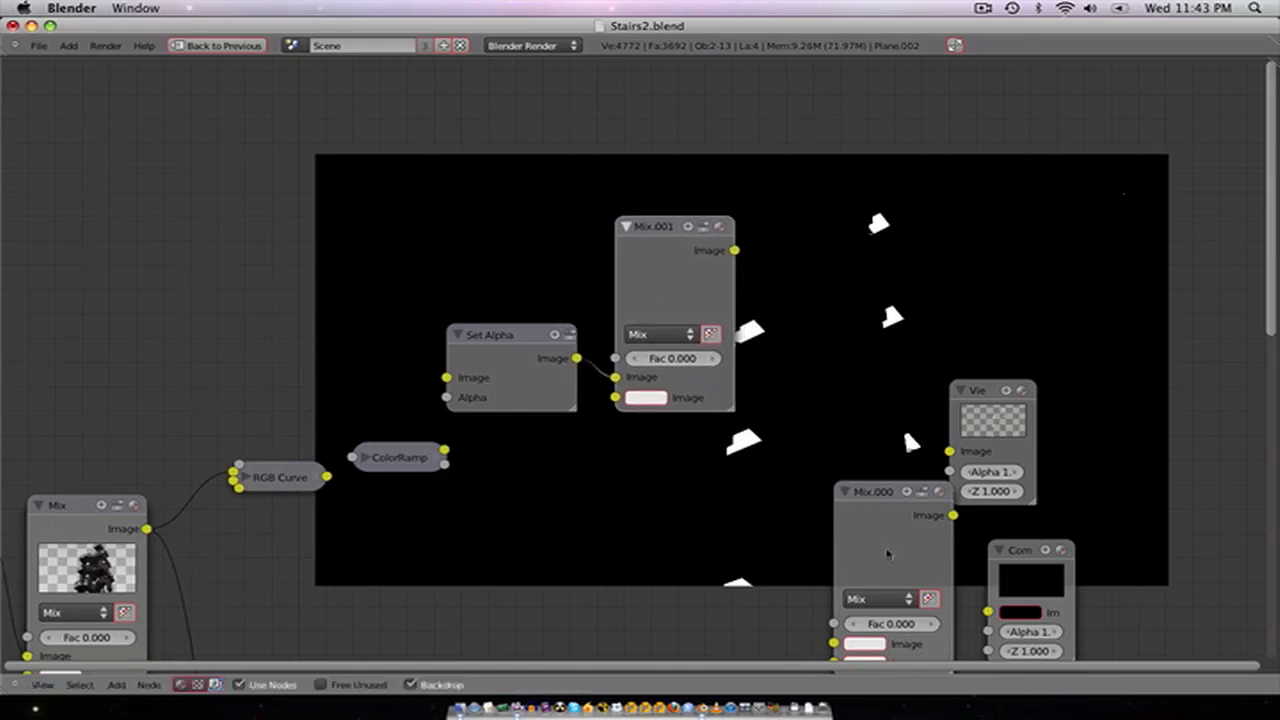
Step: Try combining the original Mix output with the output of the copy beside Set Alpha in the spare Mix copy, and delete that spare node
drag(887, 553, 844, 383)
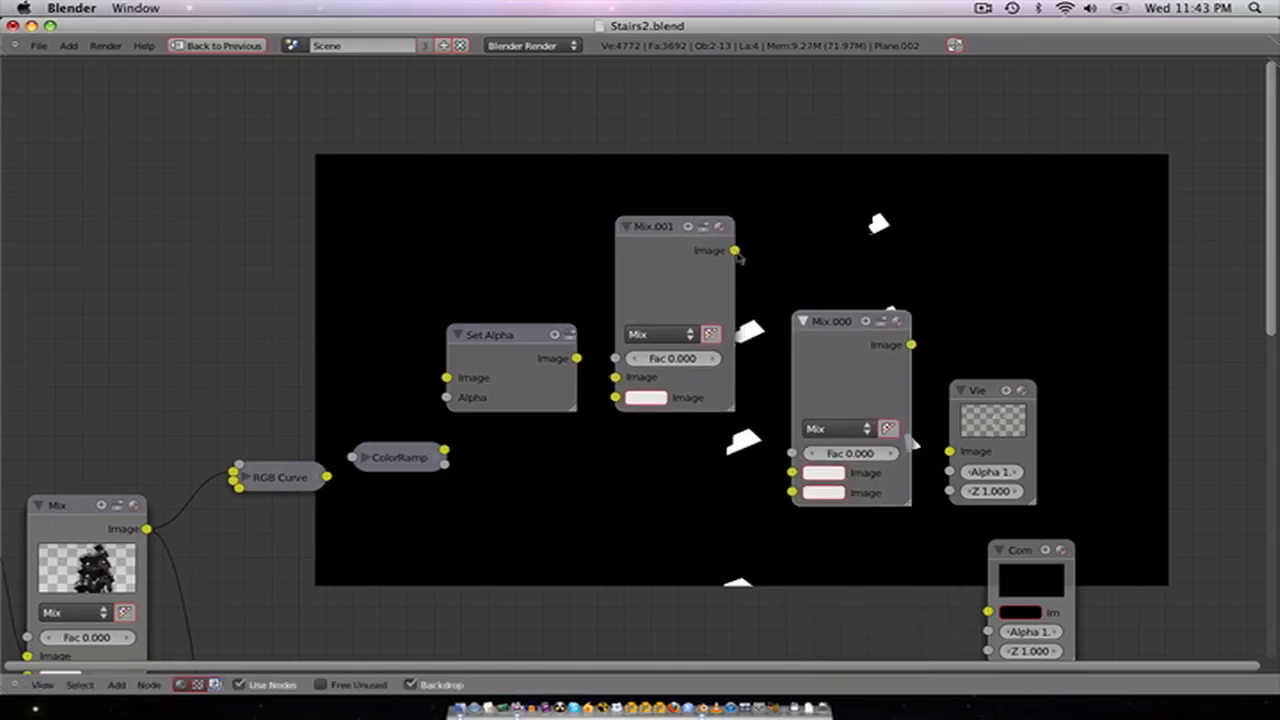
click(685, 257)
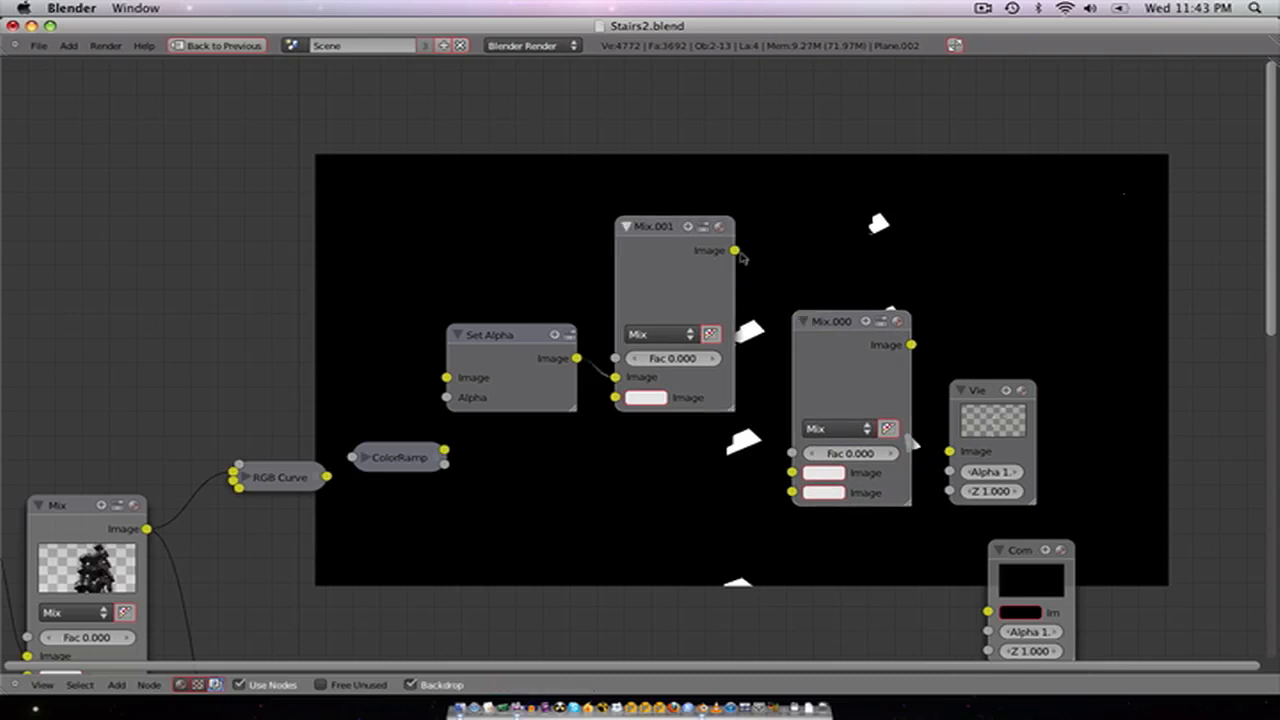
drag(733, 453, 792, 491)
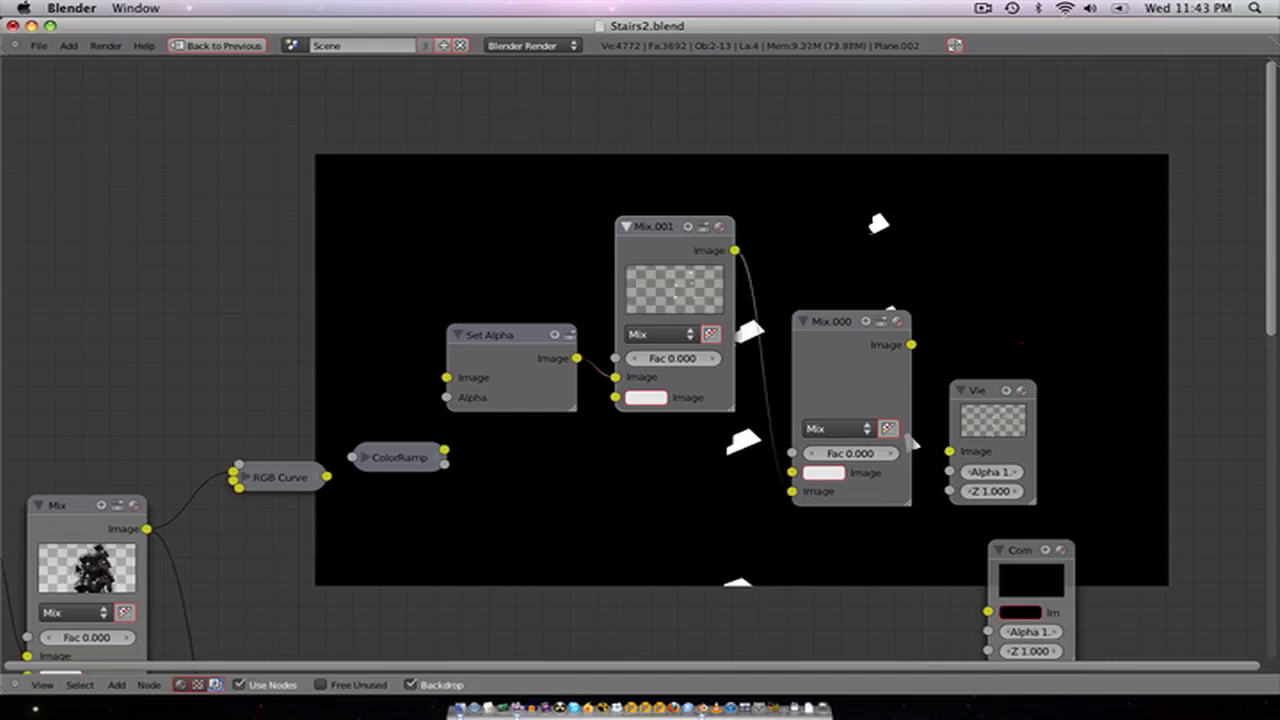
drag(155, 537, 792, 474)
click(845, 404)
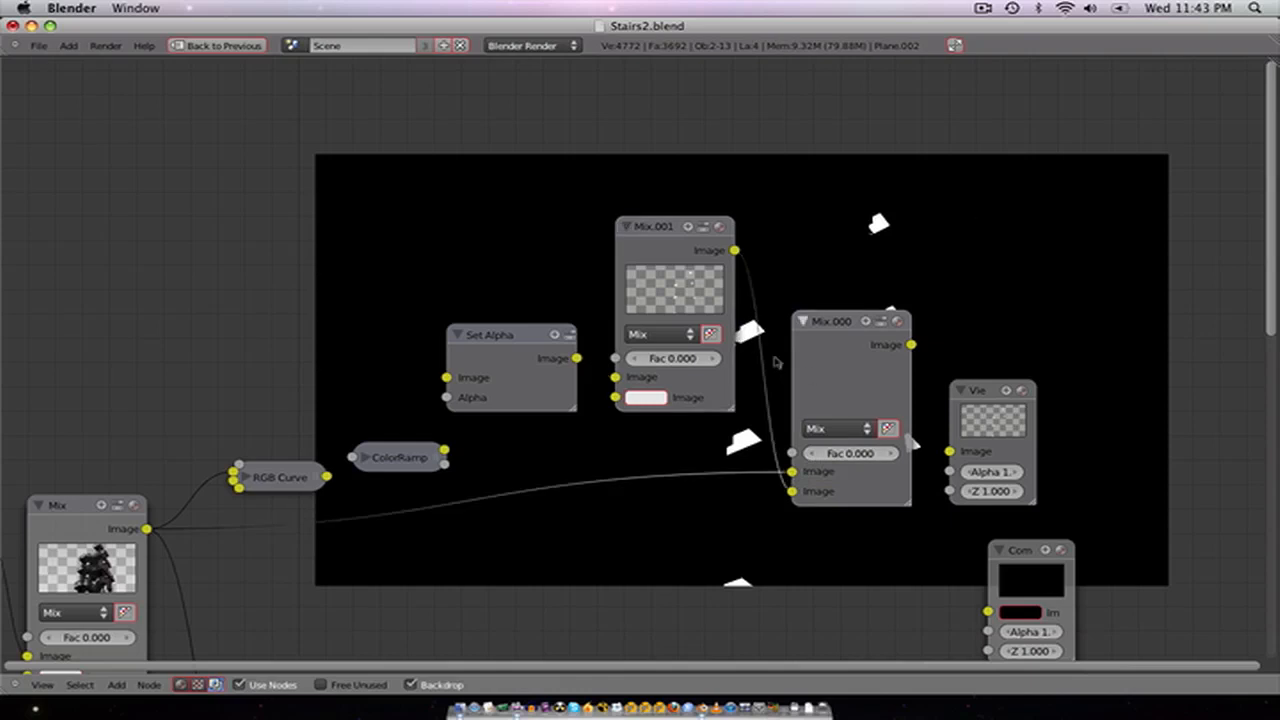
key(x)
Step: Add an AlphaOver node with the original Mix in its first Image input and the Mix copy beside Set Alpha in its second
click(637, 250)
key(shift+a)
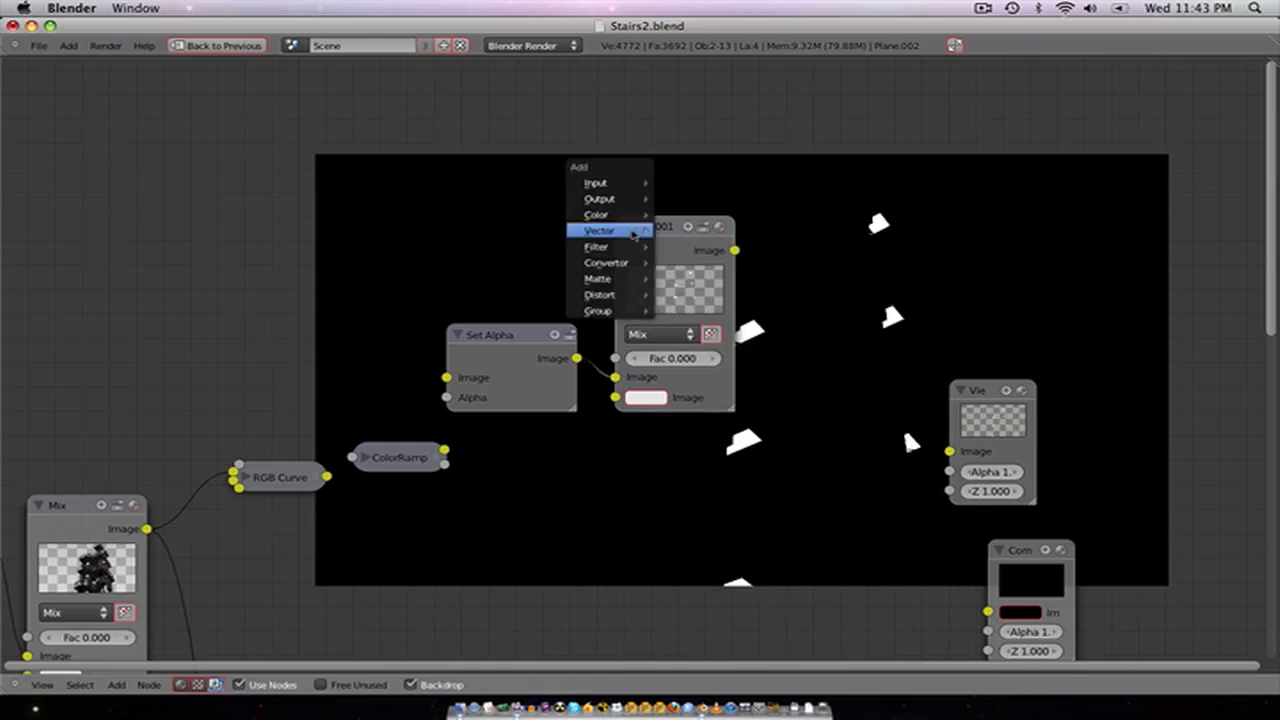
mouse_move(605, 215)
click(686, 311)
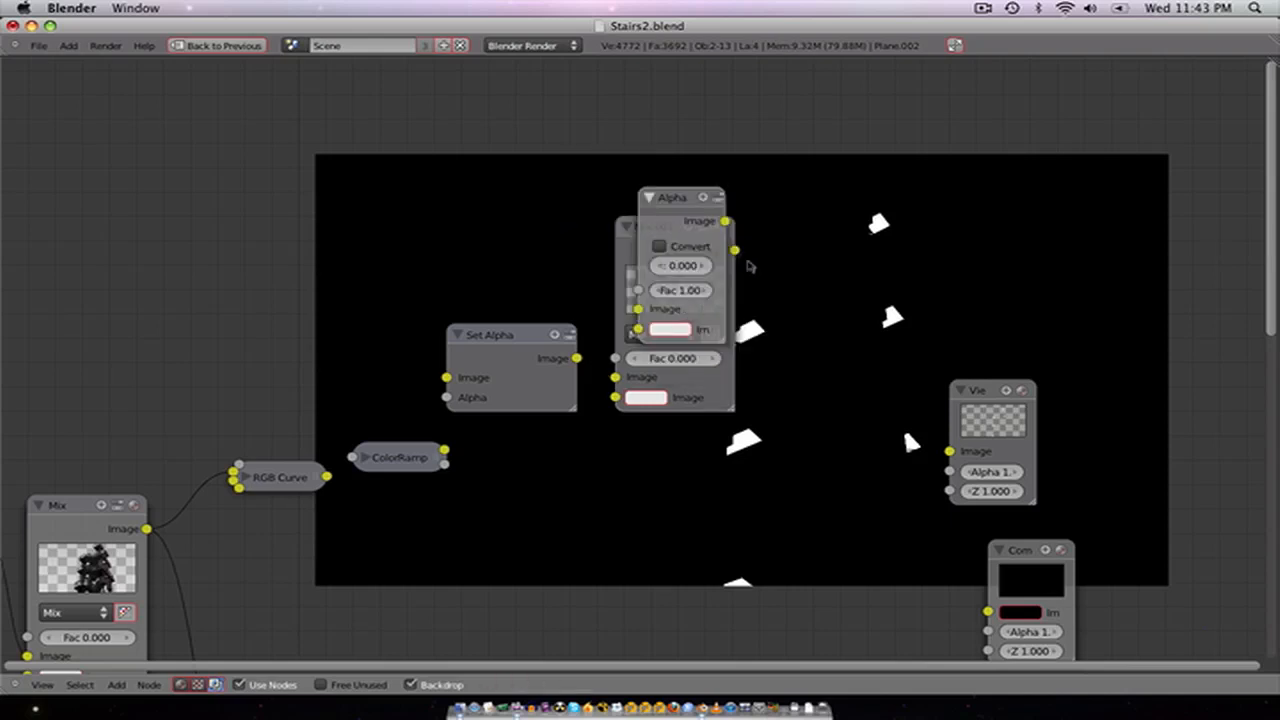
drag(671, 217, 827, 386)
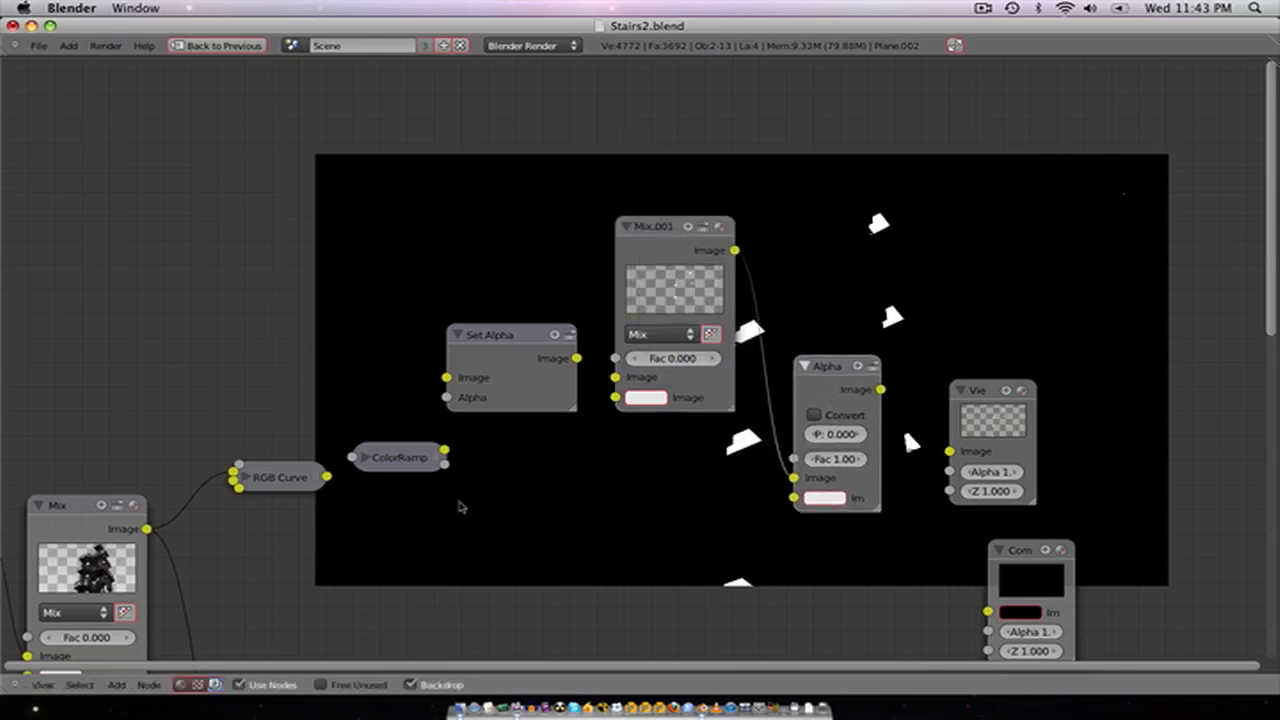
drag(147, 528, 783, 482)
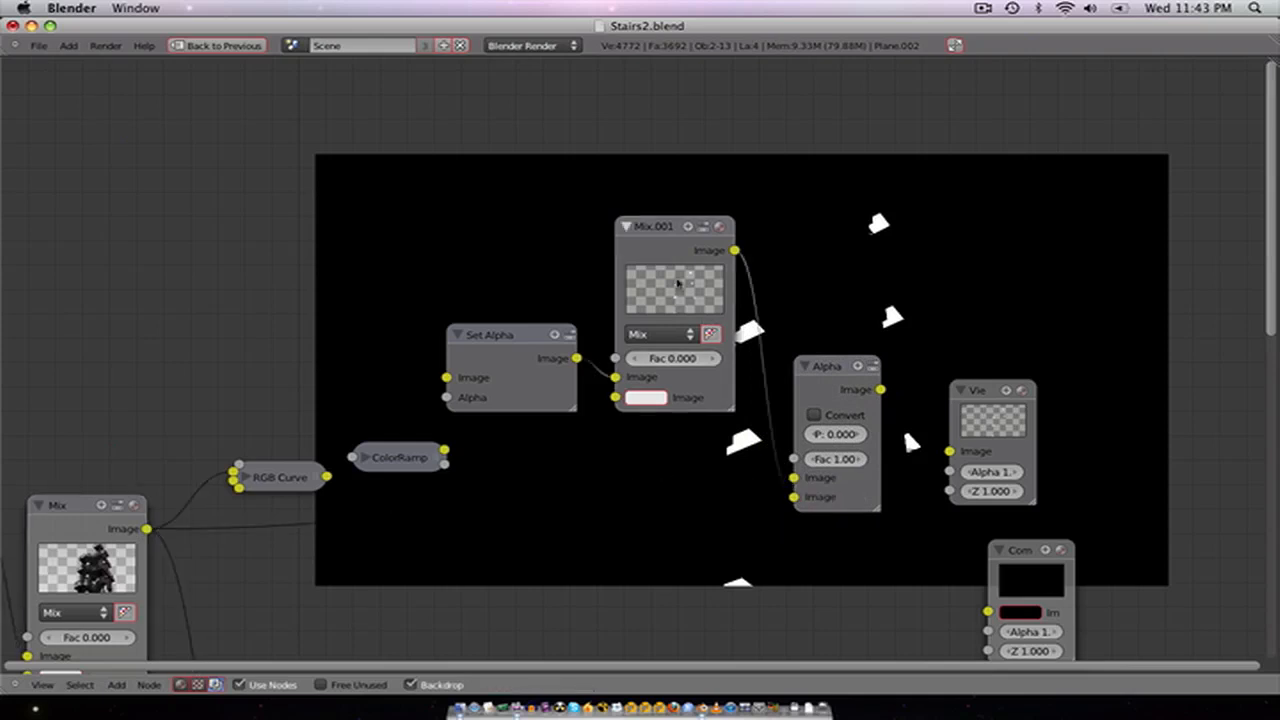
Step: Show the AlphaOver output in the Viewer and move both nodes farther right to make room after the Mix copy
scroll(684, 303, up, 2)
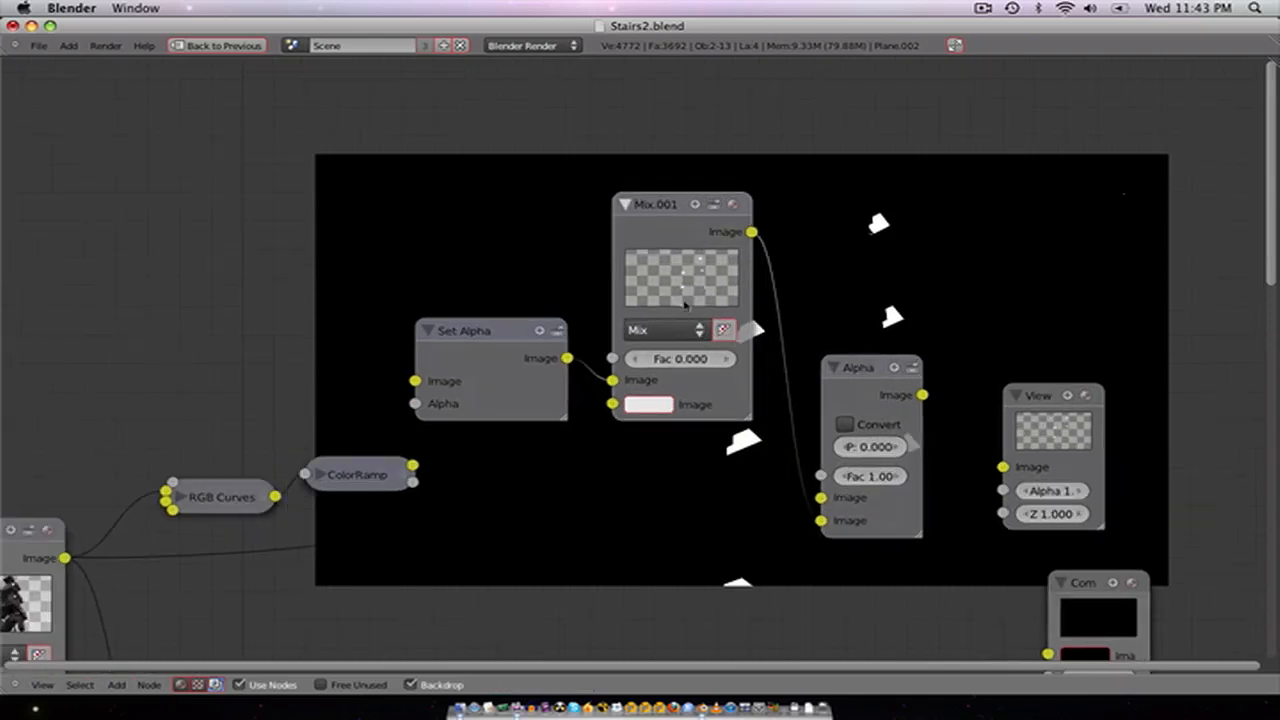
ctrl+shift+click(889, 391)
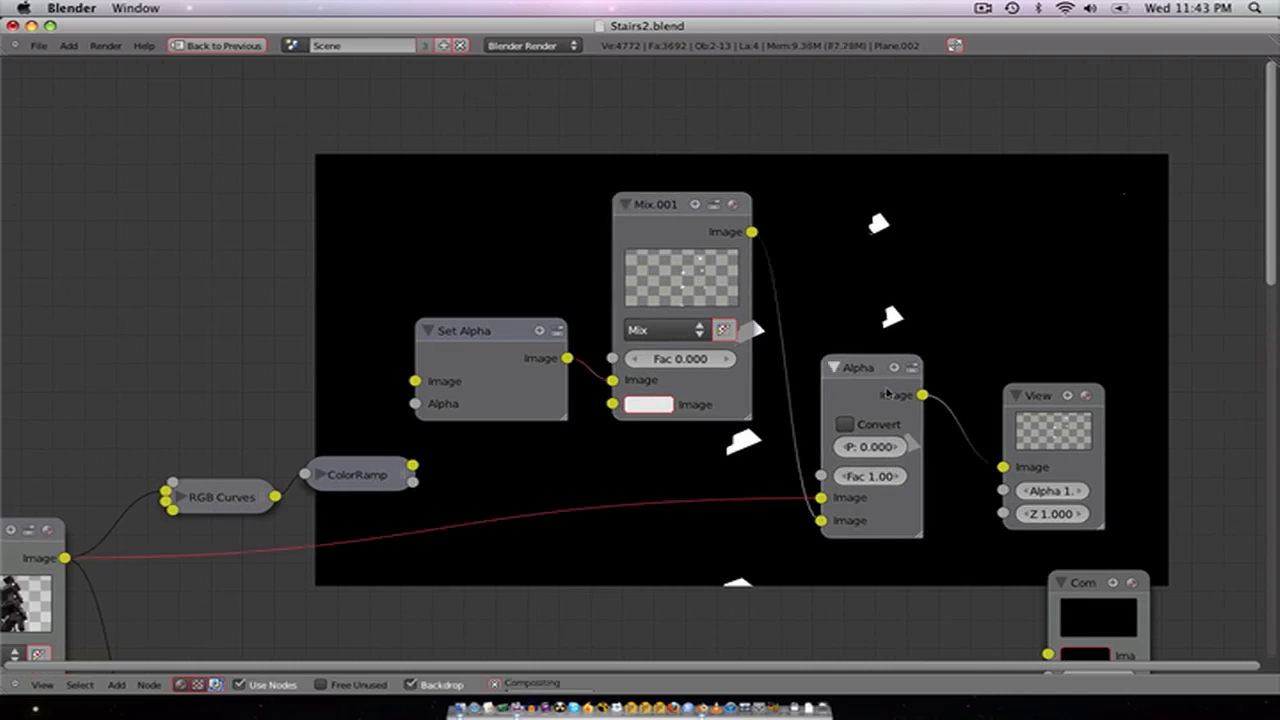
scroll(898, 410, down, 1)
middle_drag(912, 436, 730, 453)
scroll(731, 454, up, 3)
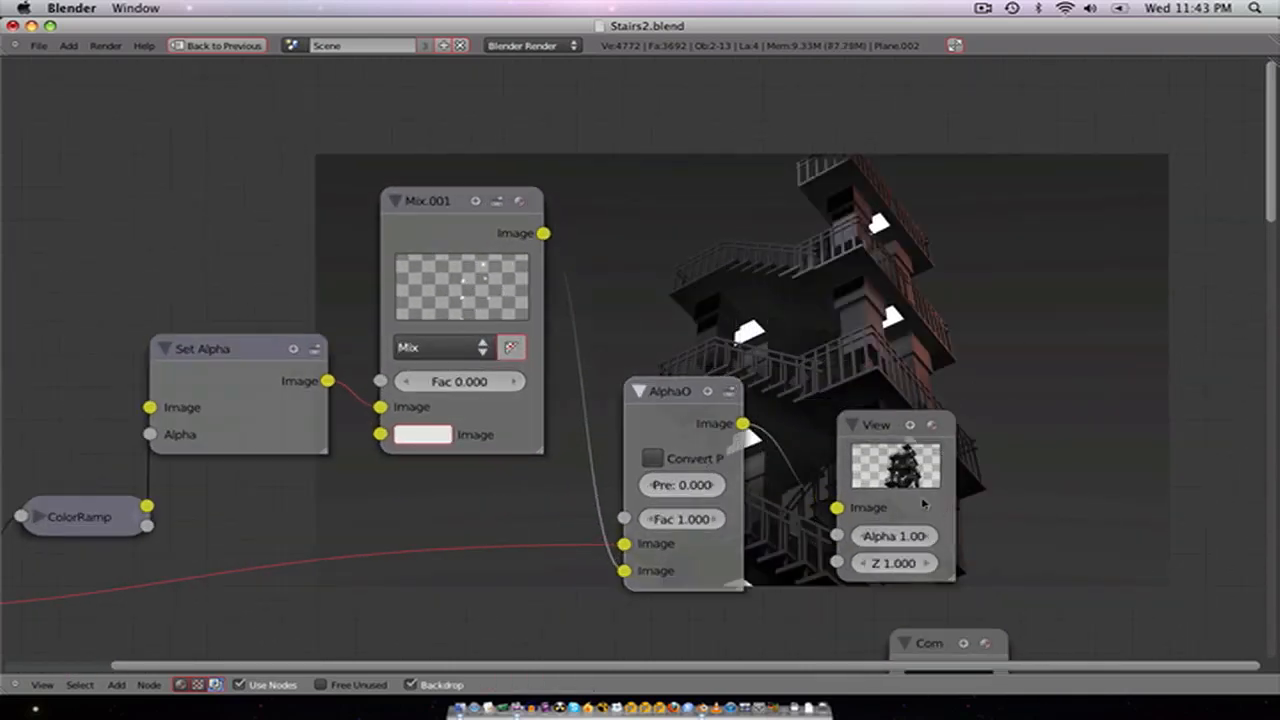
drag(880, 424, 1124, 408)
drag(684, 438, 888, 483)
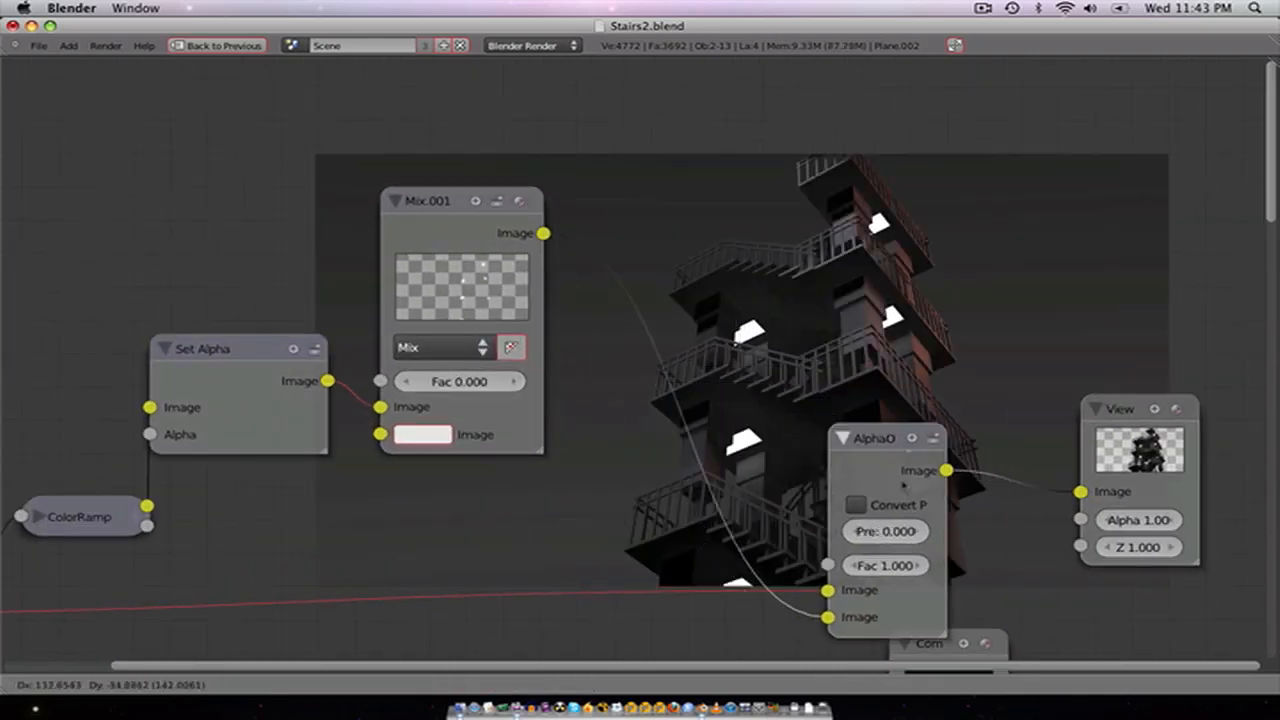
Step: Add a Blur node fed by the Mix copy's output and place it above and to the right of that Mix
key(shift+a)
mouse_move(460, 298)
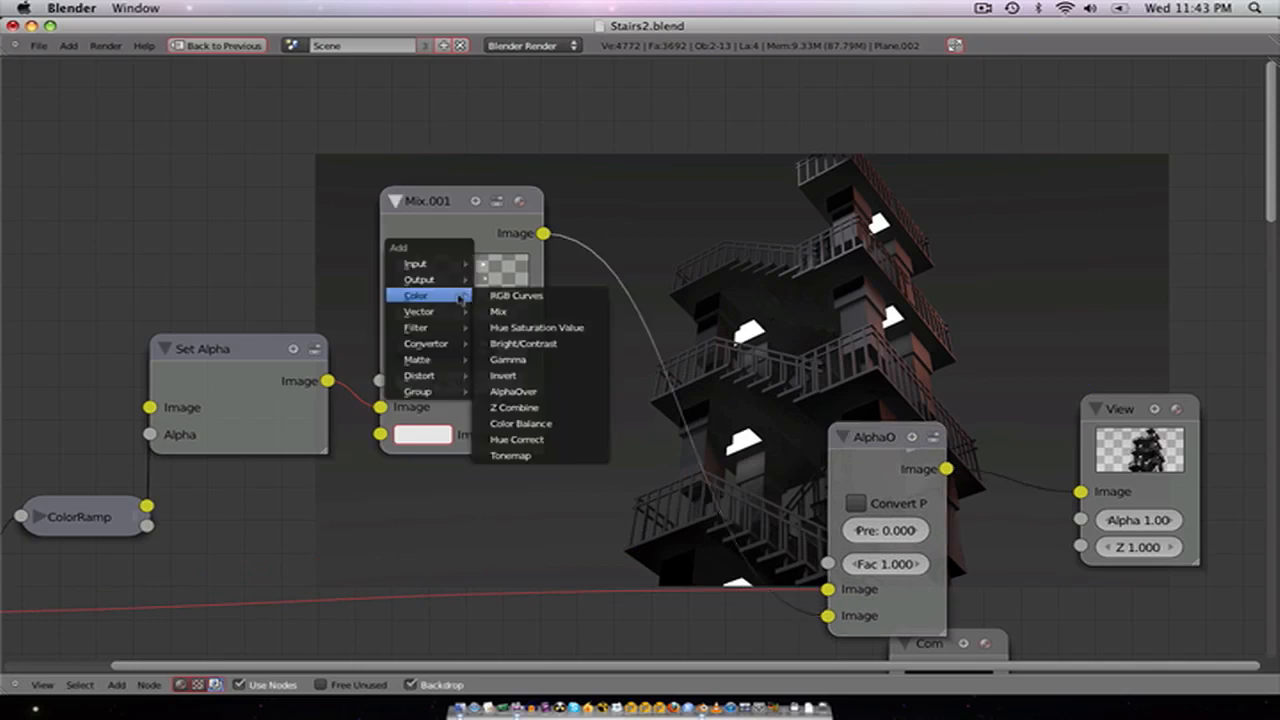
mouse_move(440, 328)
click(550, 350)
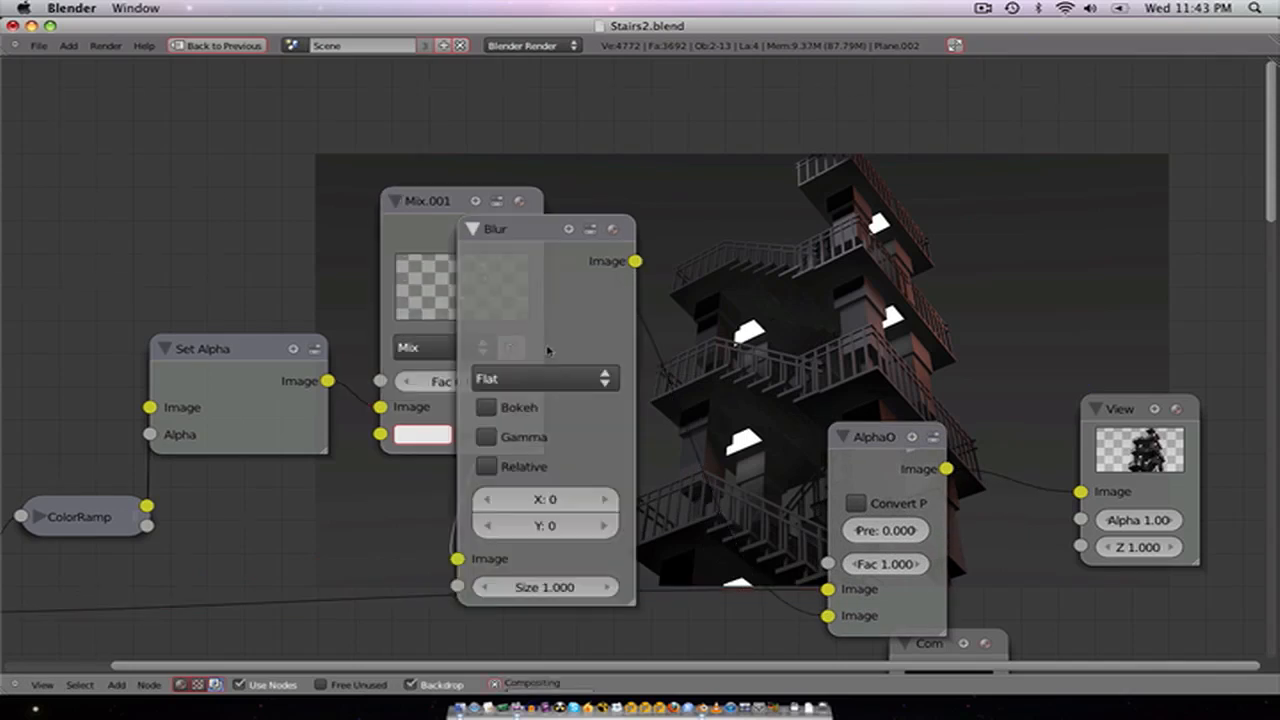
scroll(550, 351, down, 2)
middle_drag(551, 352, 555, 480)
drag(569, 474, 726, 191)
Step: Set the Blur node's filter type to Gaussian with X and Y sizes of 5
click(702, 222)
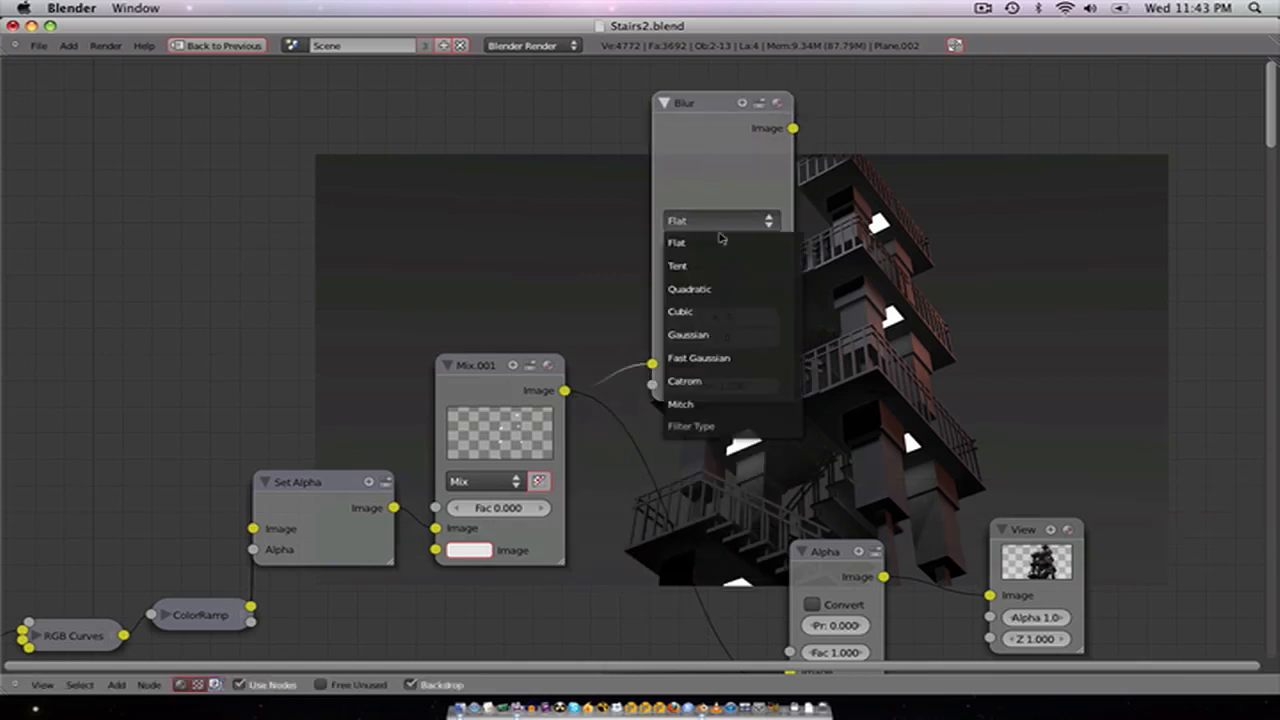
click(724, 337)
click(728, 316)
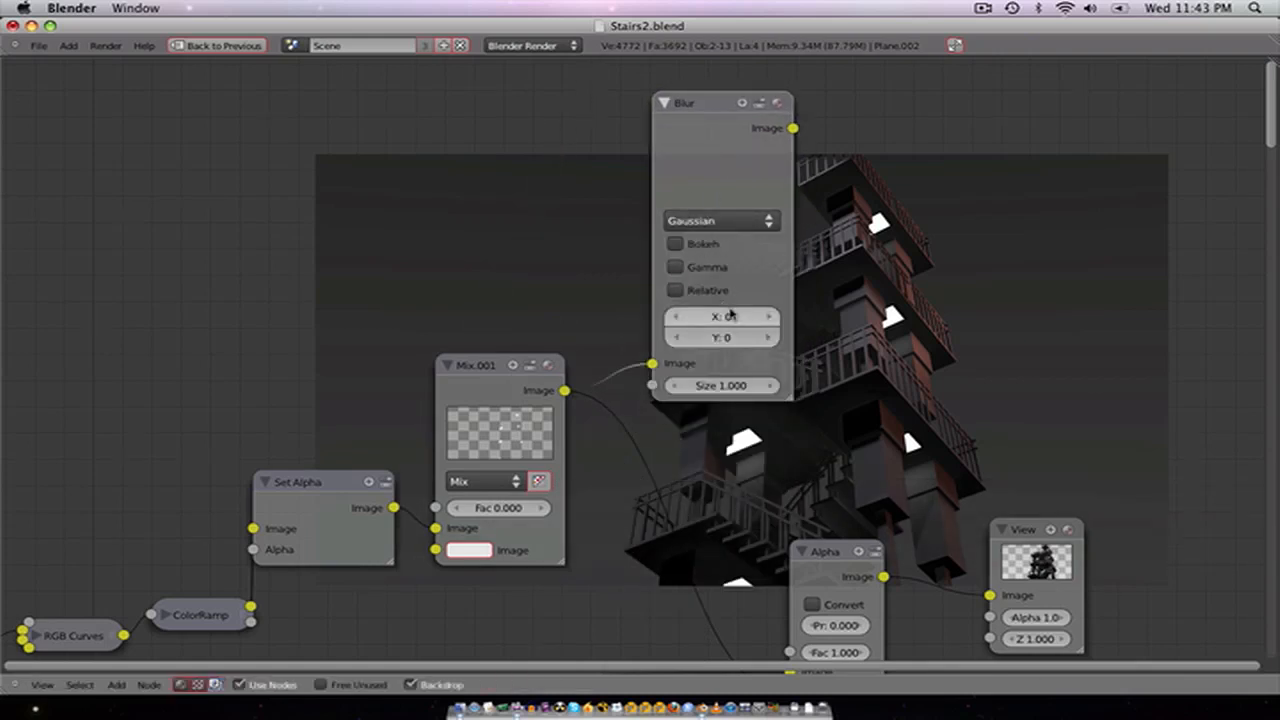
text(5)
key(Return)
click(724, 336)
text(5)
key(Return)
Step: Duplicate the Blur node straight below the original and link the Mix copy's output into its Image input
scroll(715, 350, down, 3)
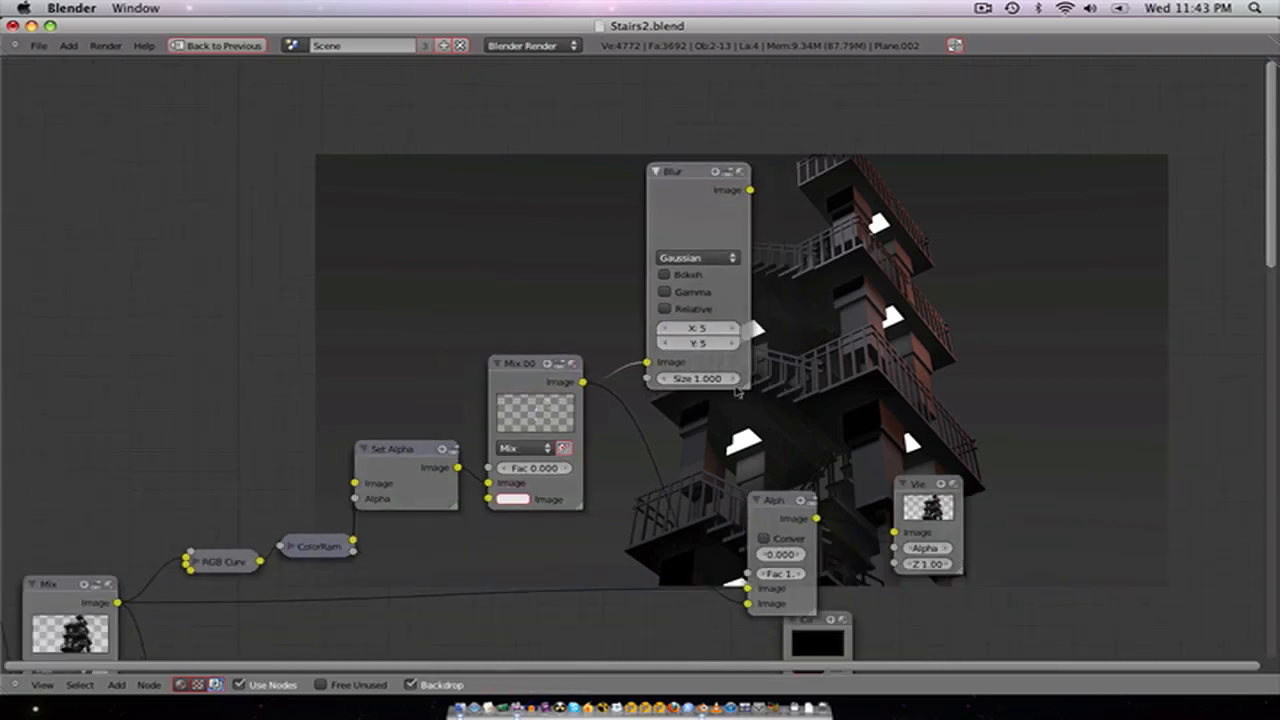
drag(672, 383, 645, 195)
key(y)
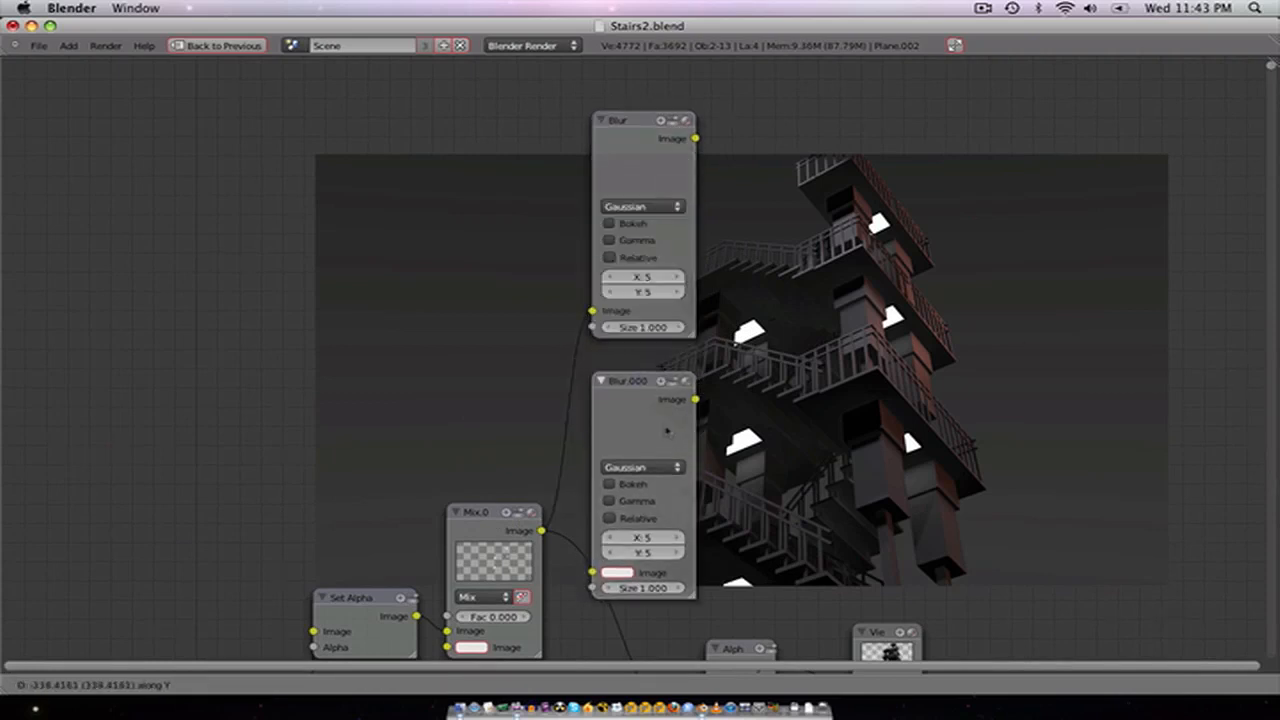
click(667, 449)
drag(542, 531, 593, 566)
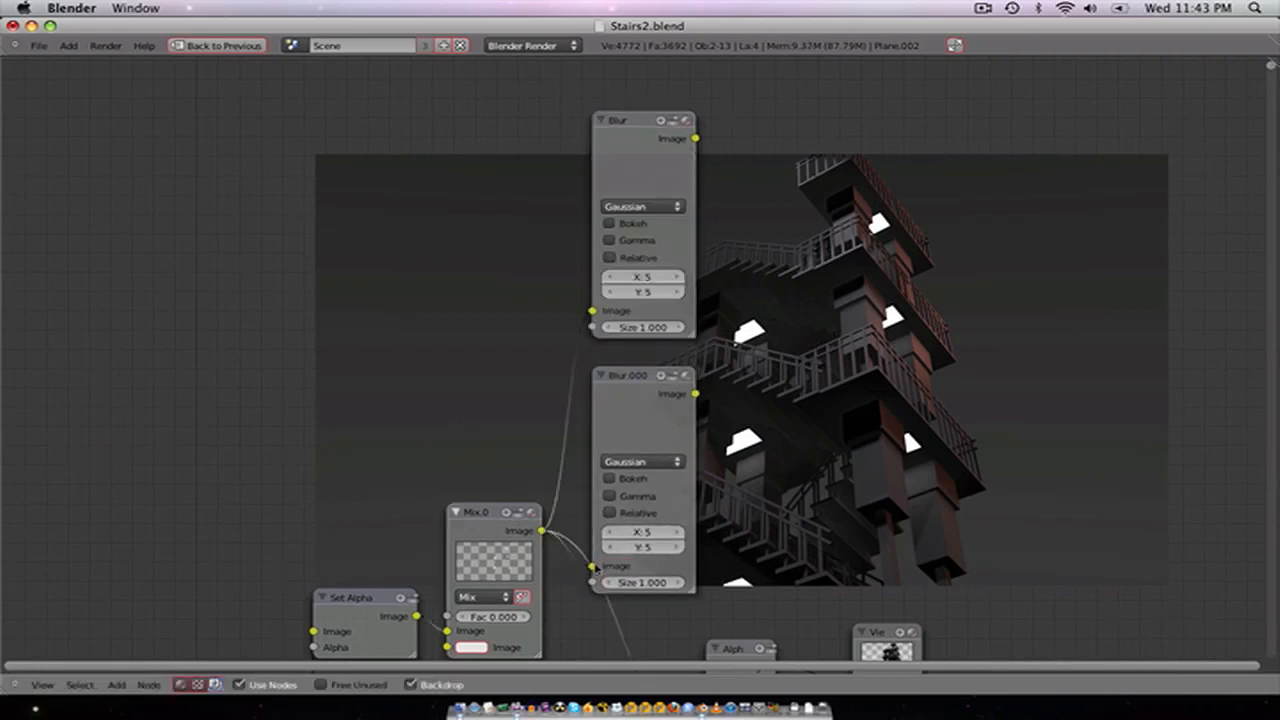
Step: Set the second Blur node's X and Y sizes to 20
click(644, 531)
text(20)
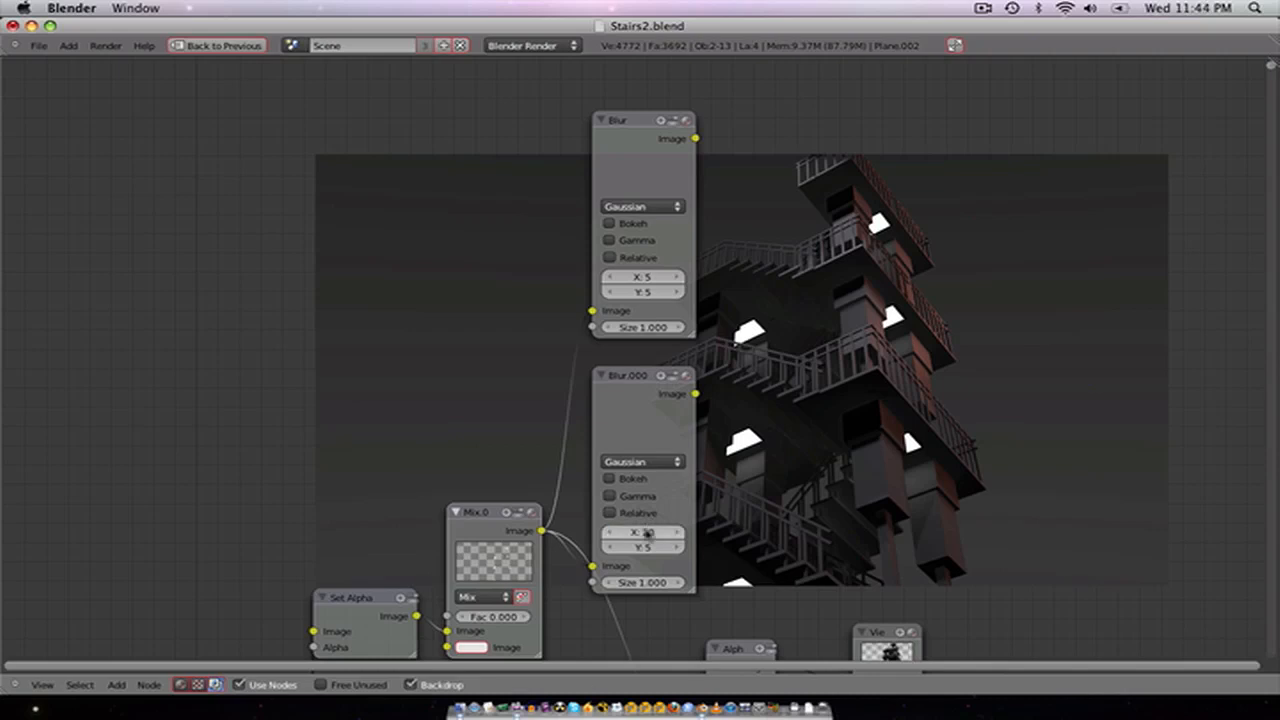
key(Tab)
text(20)
key(Return)
Step: Duplicate the second Blur node and place the third one directly below it
scroll(600, 480, down, 3)
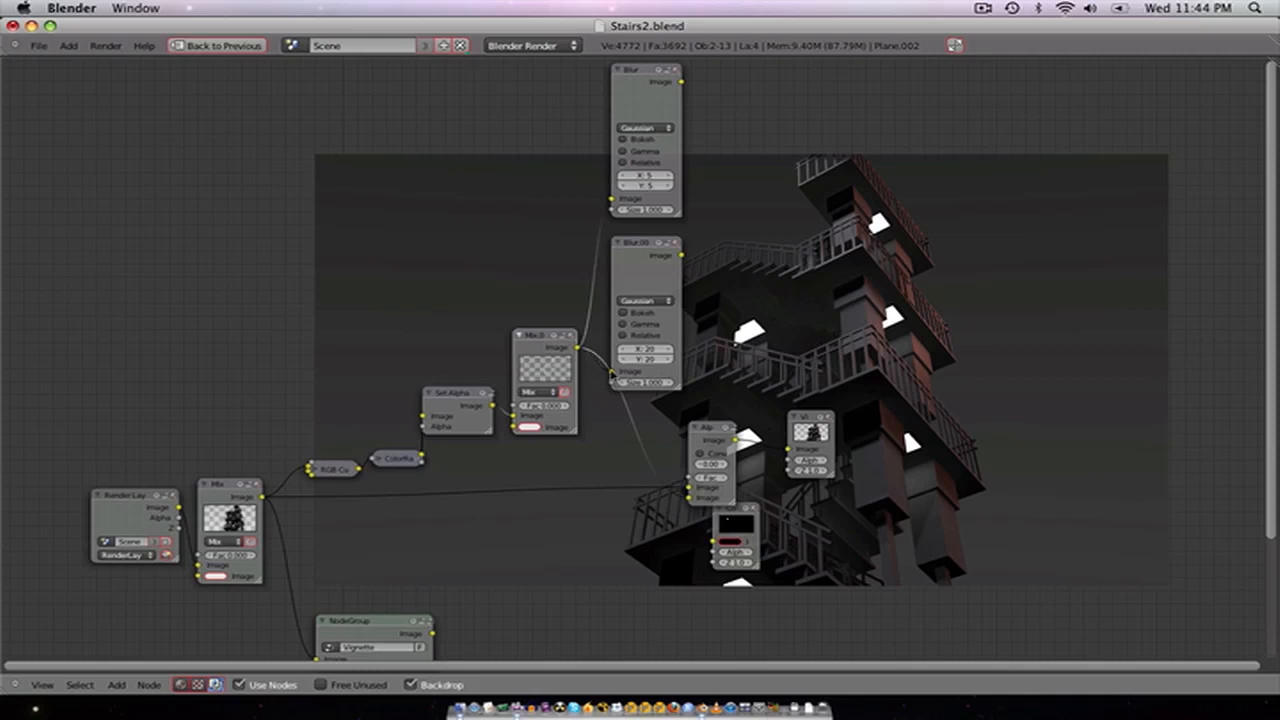
click(629, 274)
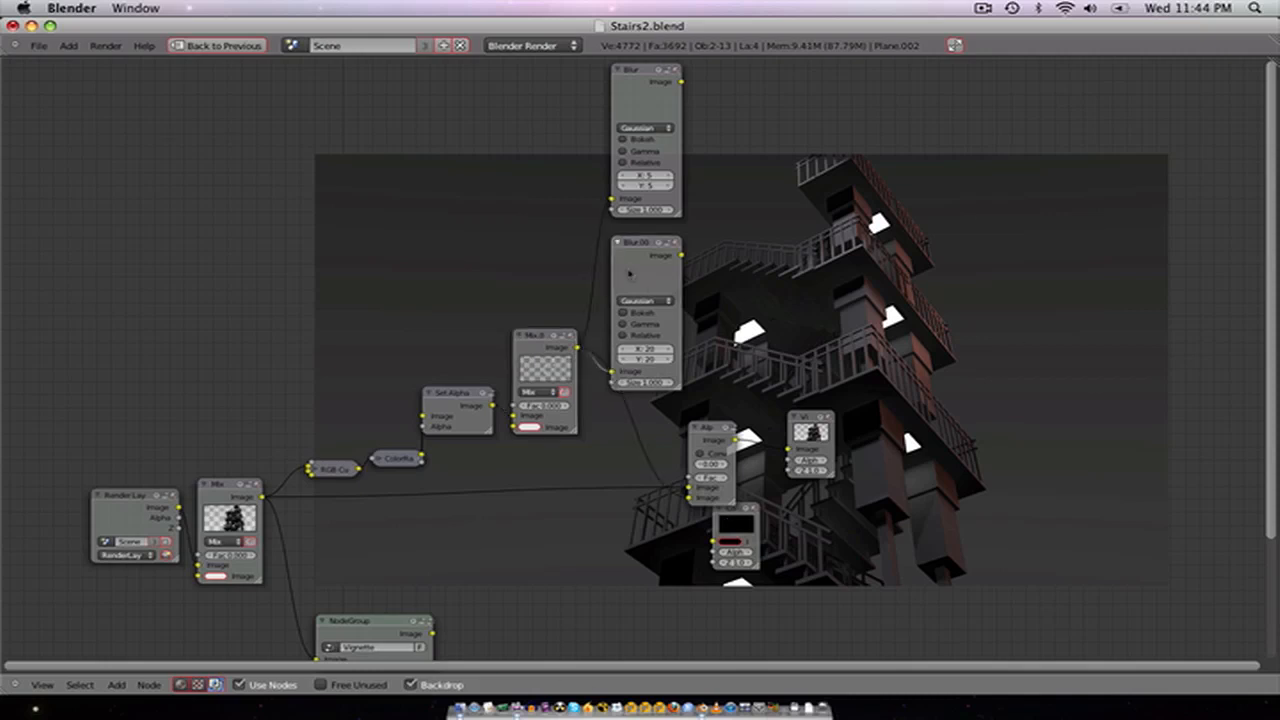
key(shift+d)
click(617, 434)
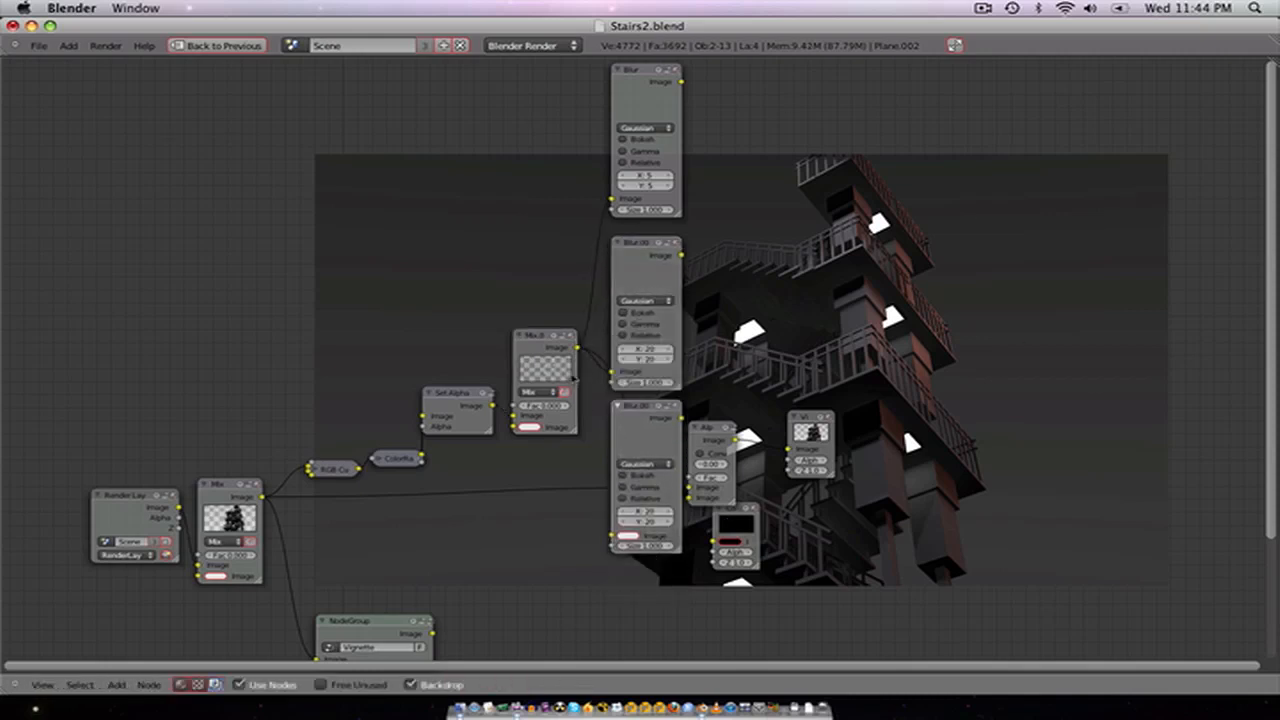
Step: Link the Mix copy's output into the third Blur node's Image input and set its X and Y sizes to 30
drag(580, 349, 612, 536)
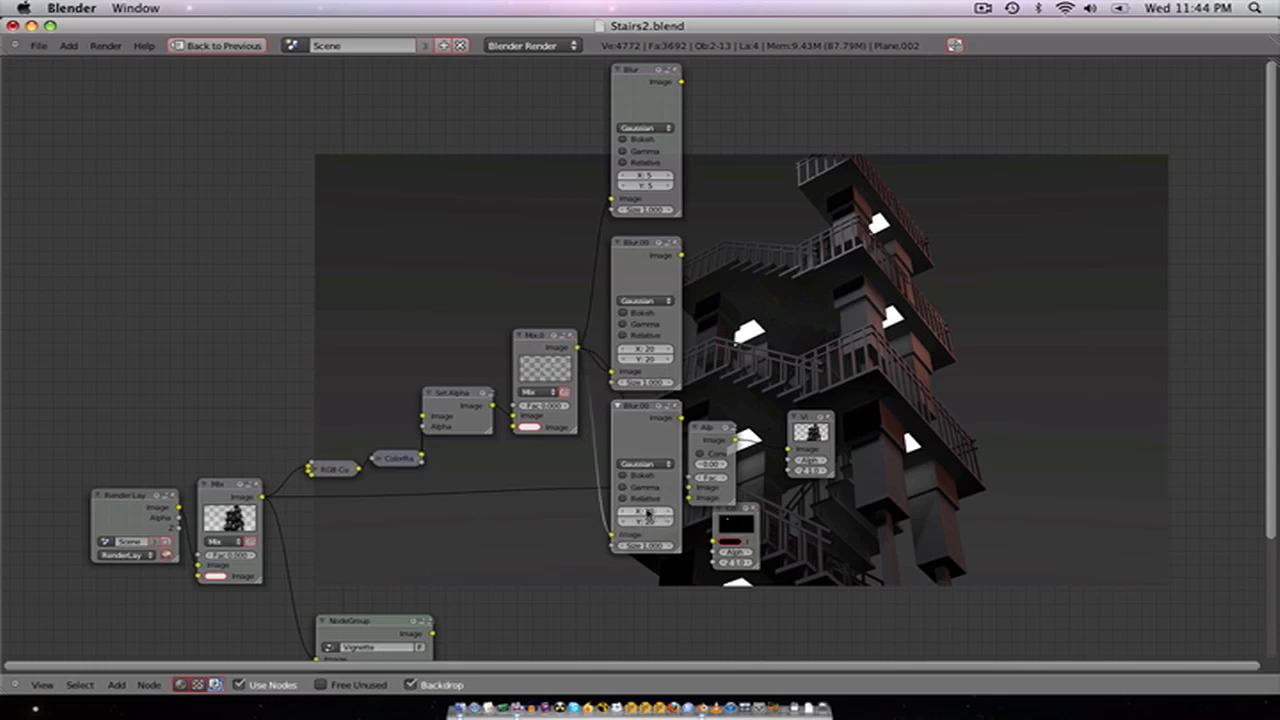
text(30)
key(Return)
double_click(655, 522)
text(30)
key(Return)
Step: Switch the filter type of all three Blur nodes to Fast Gaussian
click(655, 463)
click(650, 397)
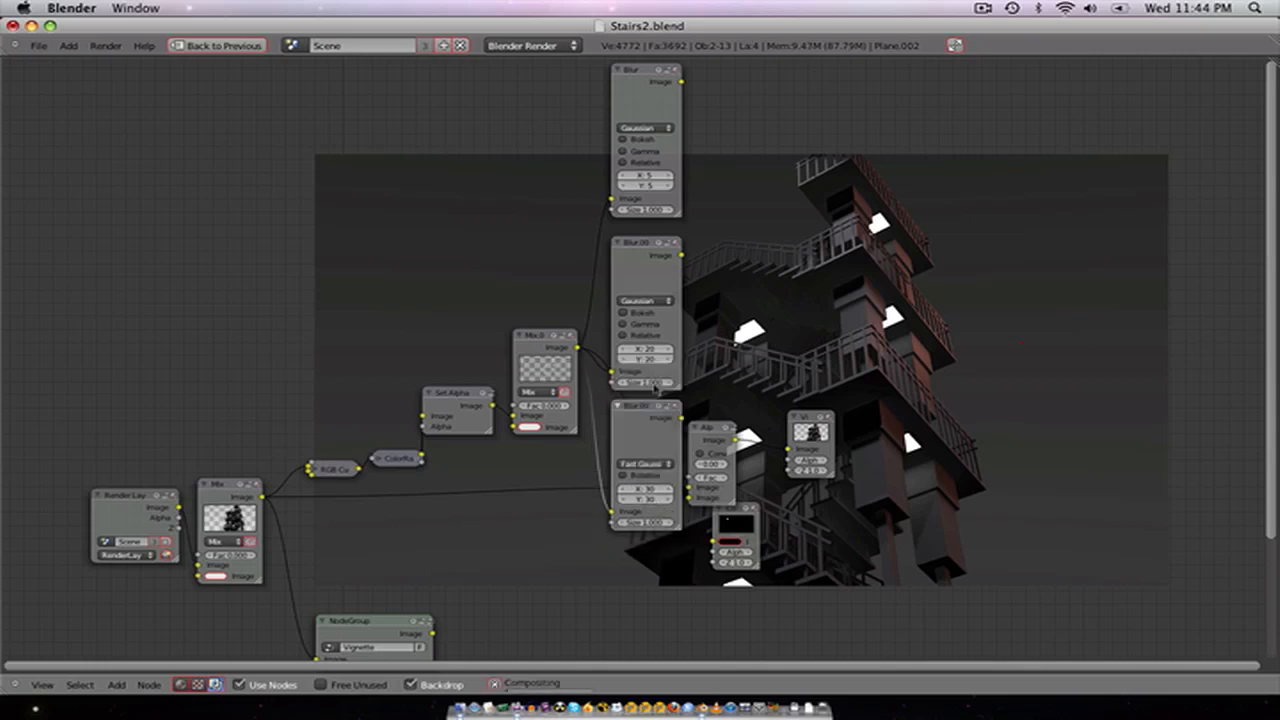
click(645, 300)
click(648, 234)
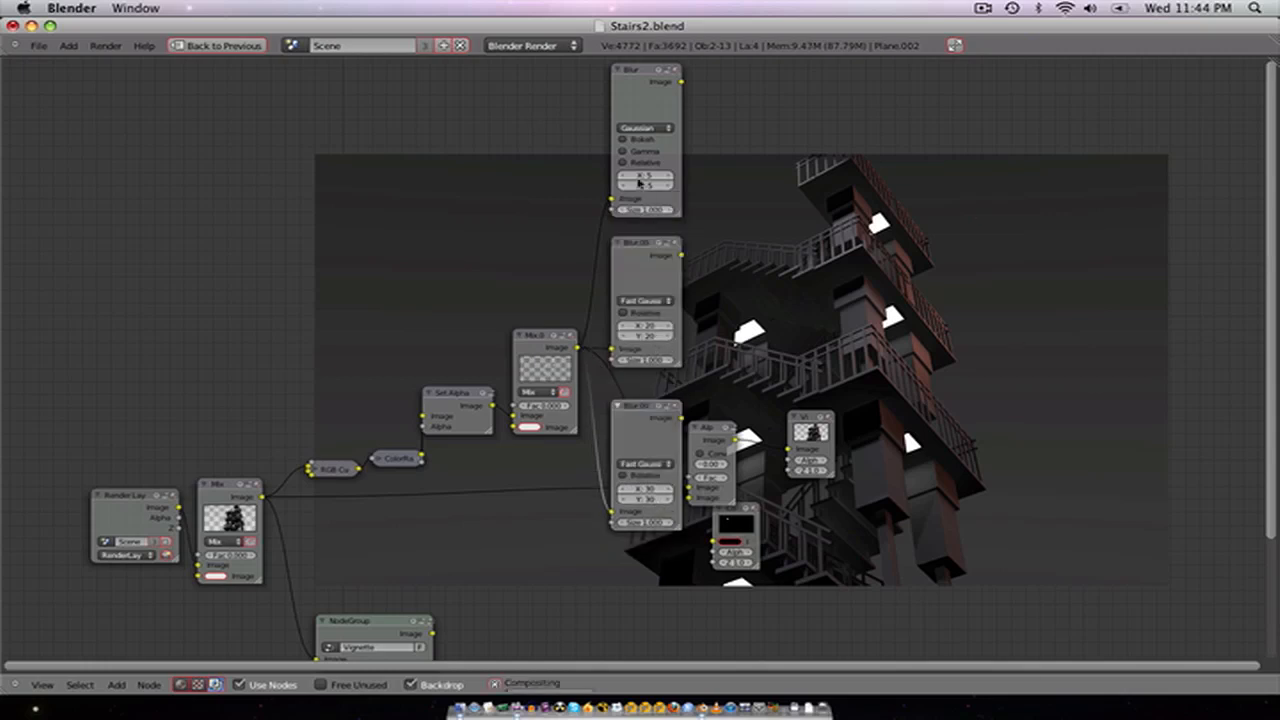
click(646, 128)
click(651, 196)
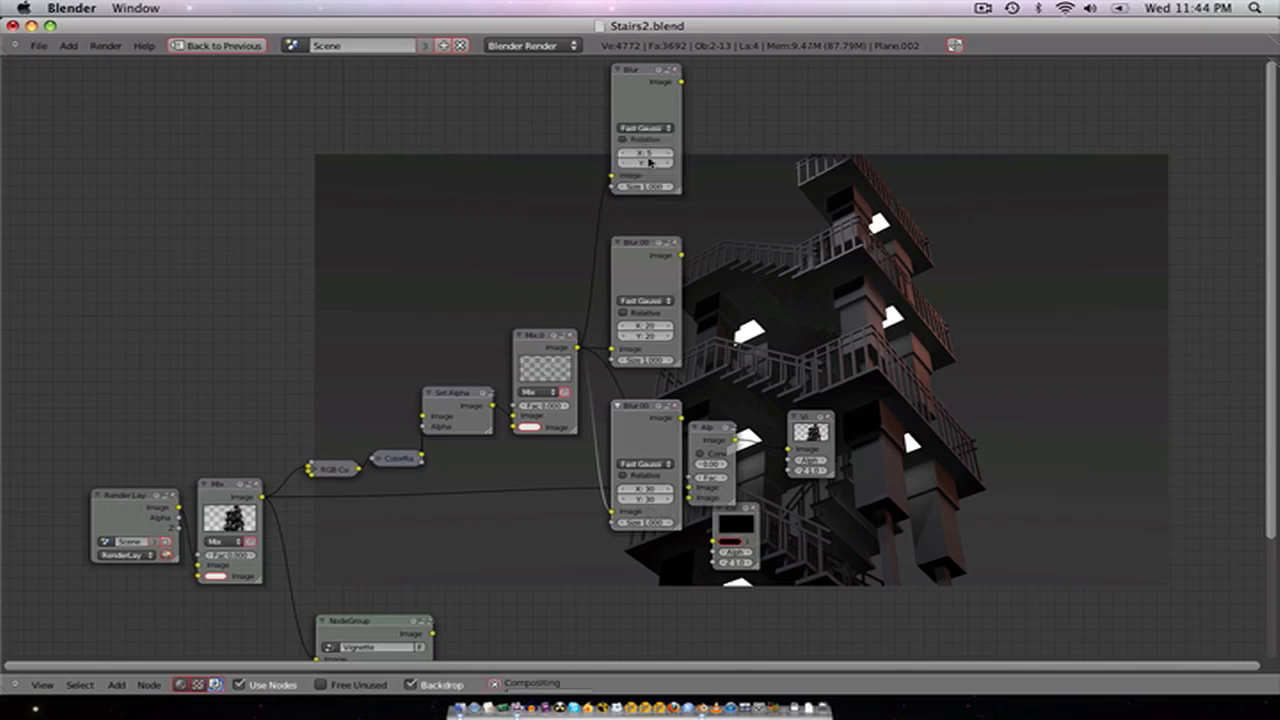
Step: Preview the output of each of the three Blur nodes in turn on the backdrop through the Viewer node
ctrl+shift+click(660, 102)
ctrl+shift+click(647, 268)
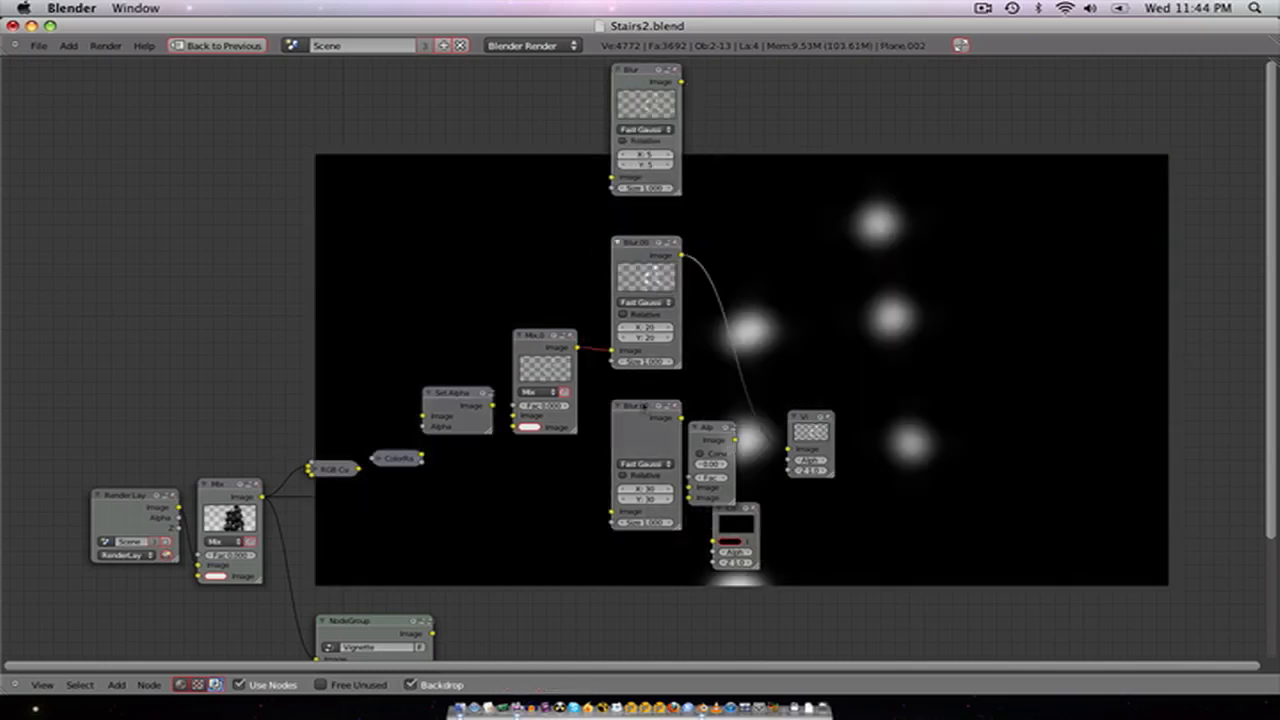
ctrl+shift+click(644, 427)
scroll(642, 424, up, 6)
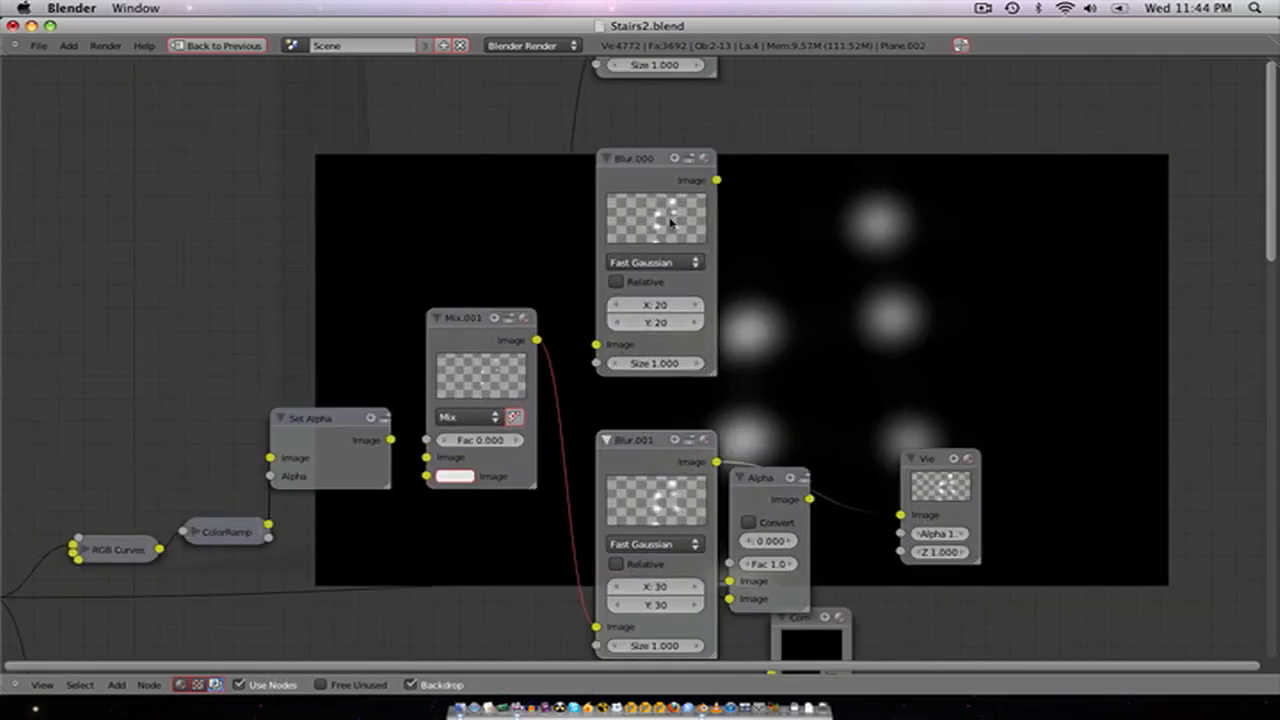
Step: Move the three Blur nodes closer together into a compact vertical column beside the Mix copy
scroll(655, 245, down, 3)
scroll(649, 254, down, 1)
drag(643, 437, 647, 416)
click(642, 270)
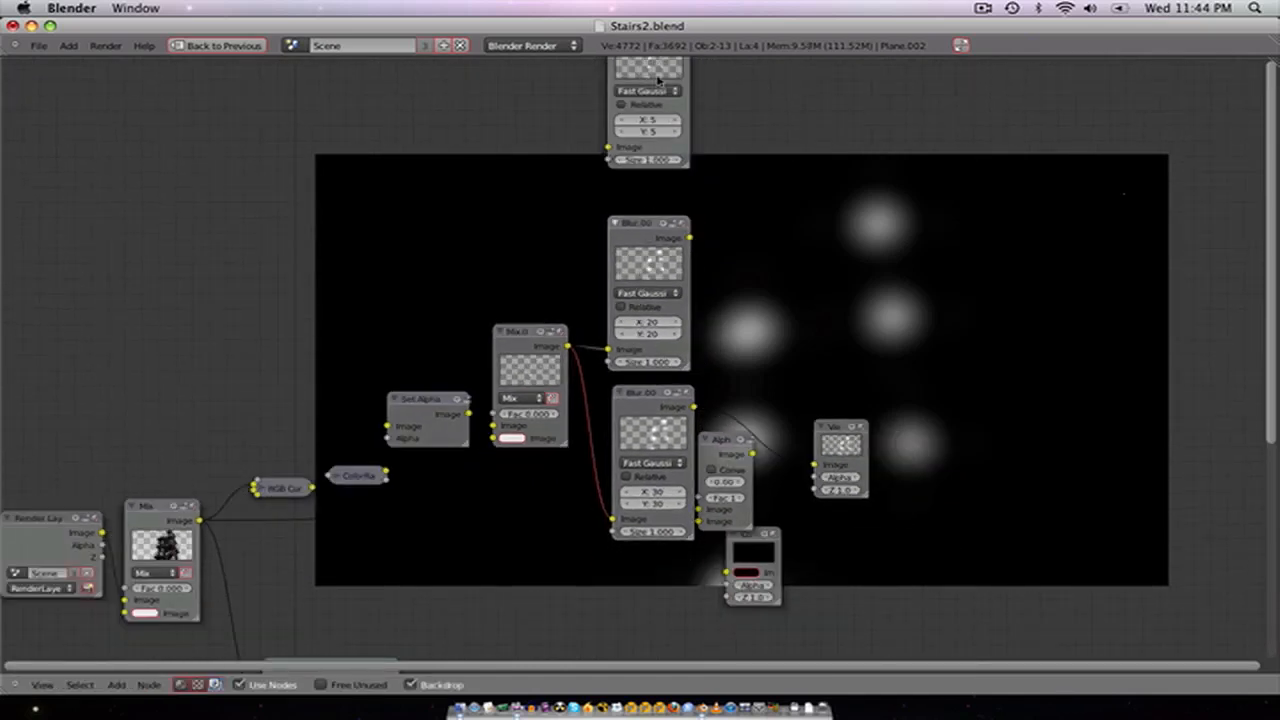
drag(658, 80, 660, 122)
scroll(720, 243, down, 2)
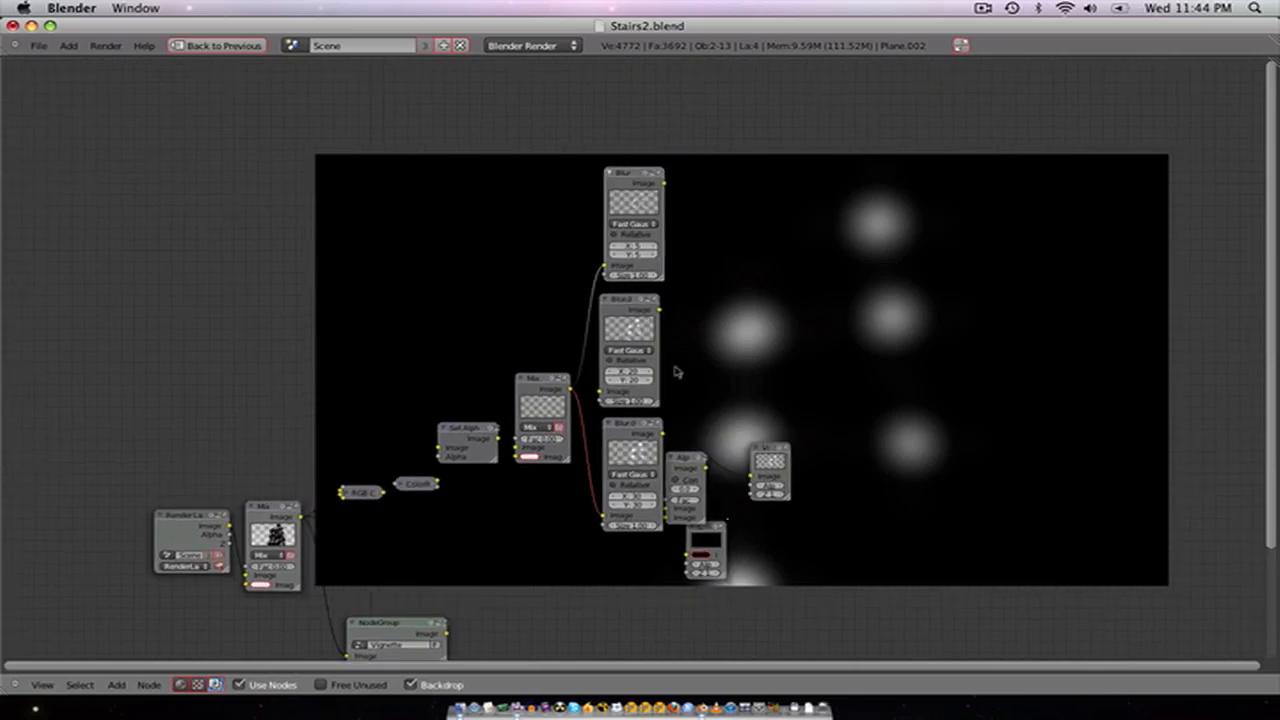
scroll(676, 372, up, 2)
Step: Move the Alpha Over, Viewer and Composite nodes well to the right, clearing space after the Blur nodes
drag(710, 521, 751, 523)
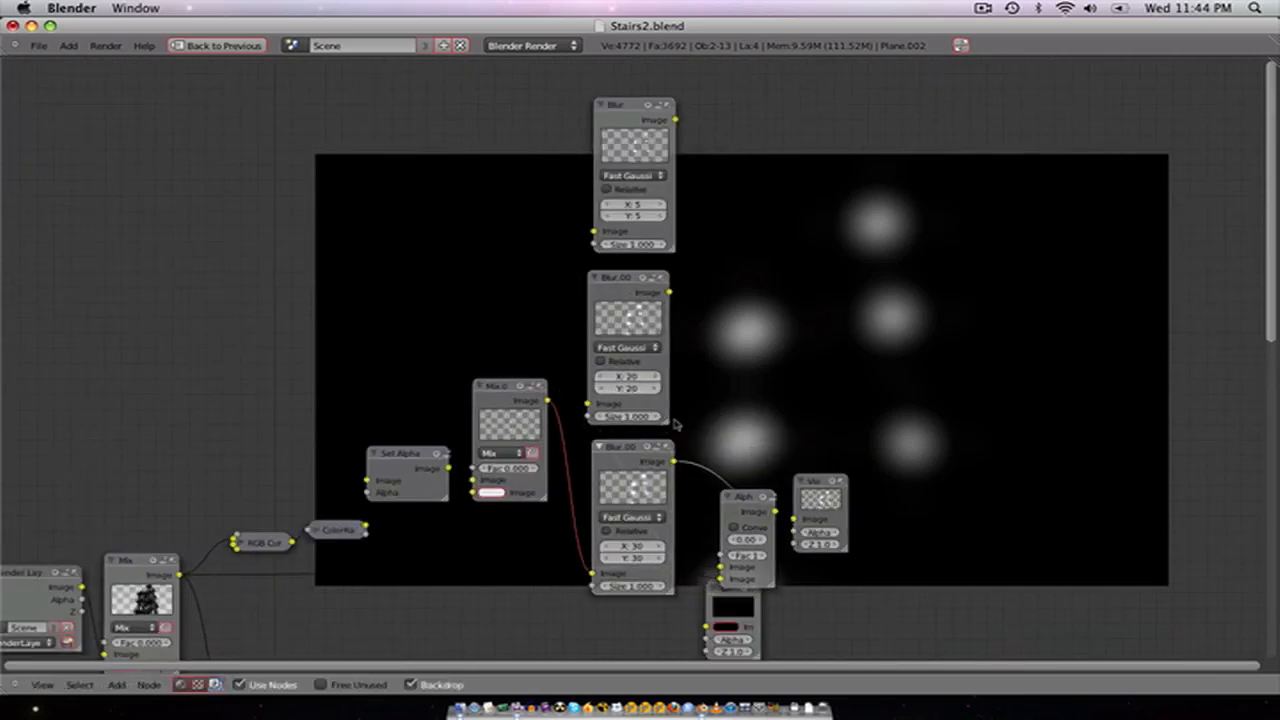
click(810, 498)
click(730, 524)
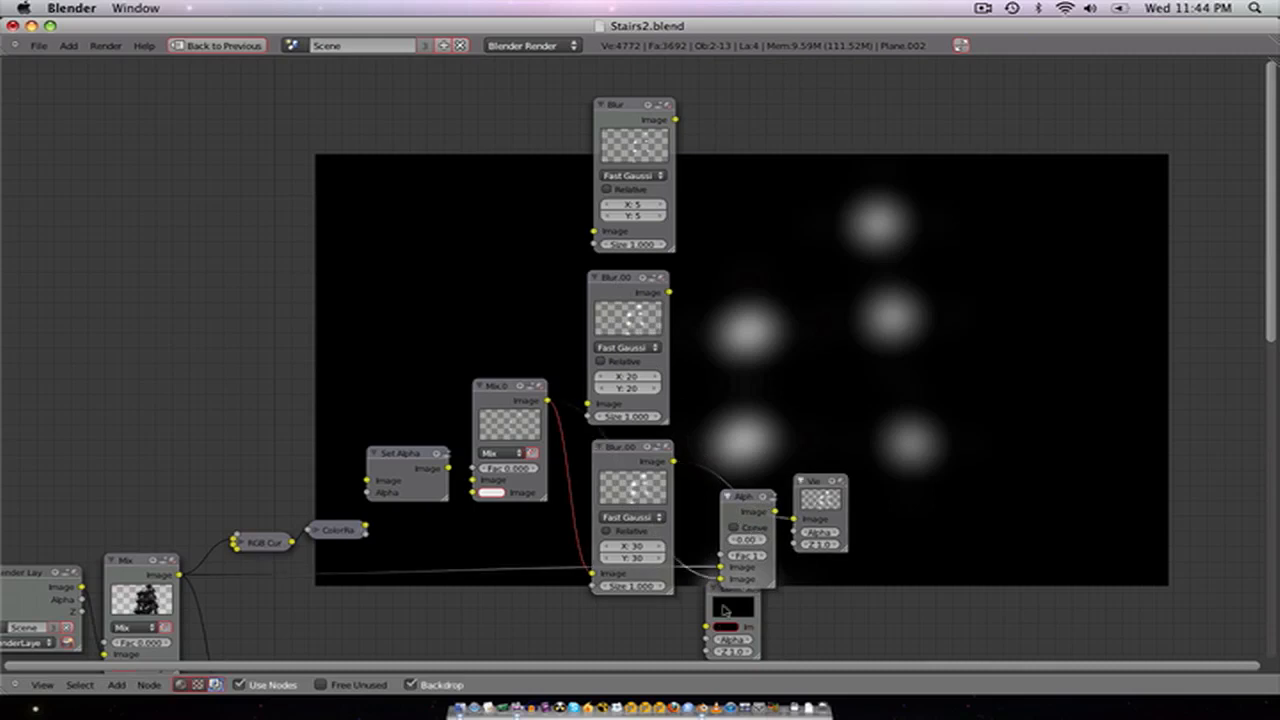
shift+click(725, 610)
drag(725, 611, 987, 621)
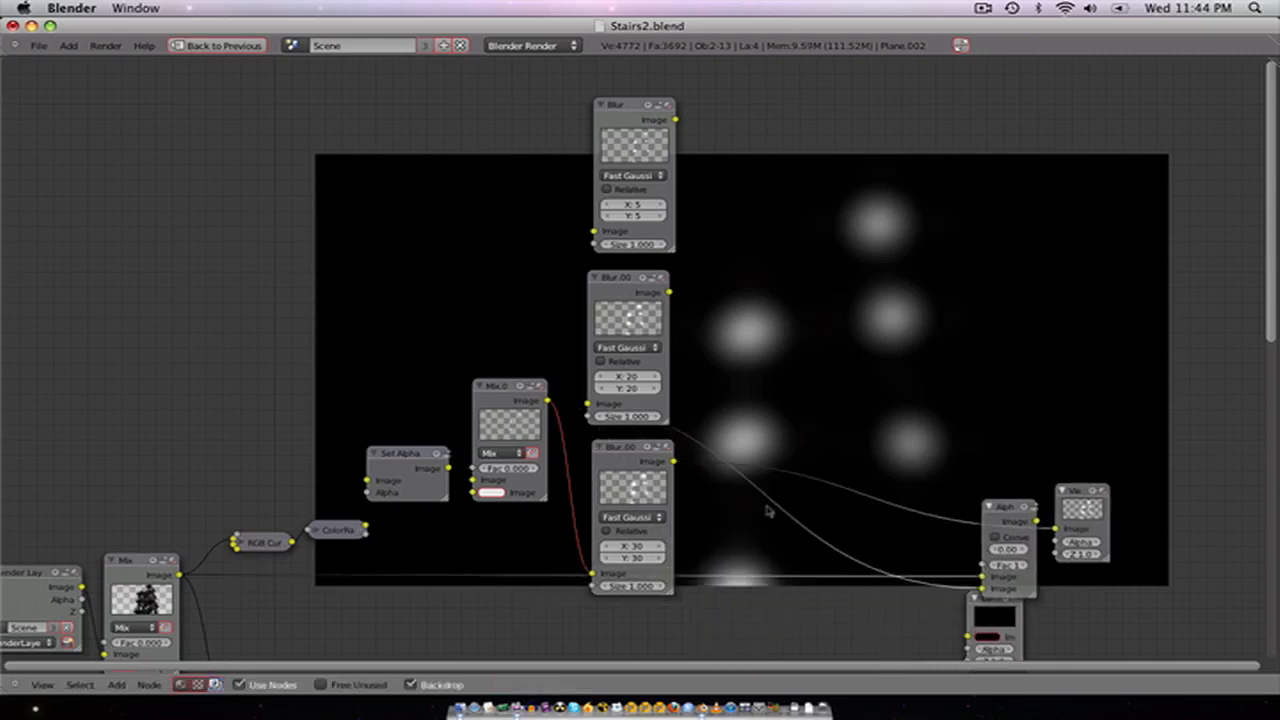
Step: Select the Mix copy that feeds the three Blur nodes
scroll(636, 150, up, 2)
scroll(634, 146, down, 1)
click(484, 440)
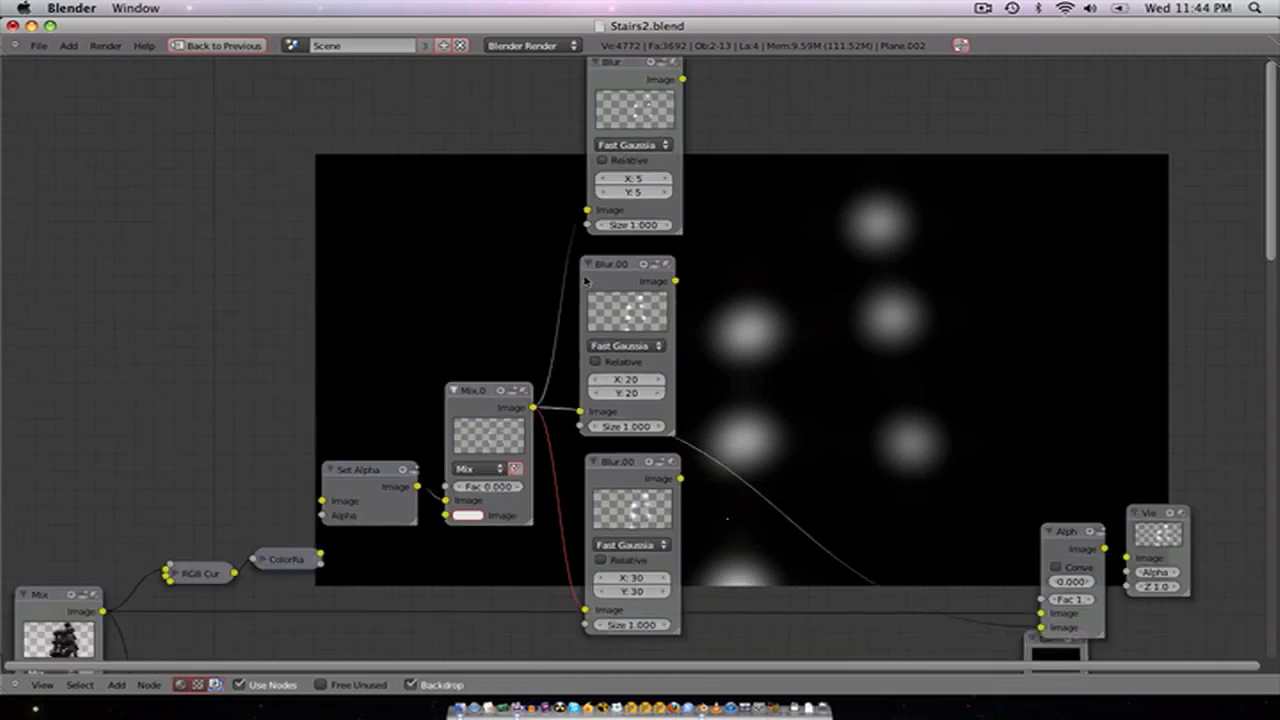
Step: Add a Mix color node just after the 30-pixel Blur node, linked to that blur's output
scroll(586, 281, down, 1)
click(626, 500)
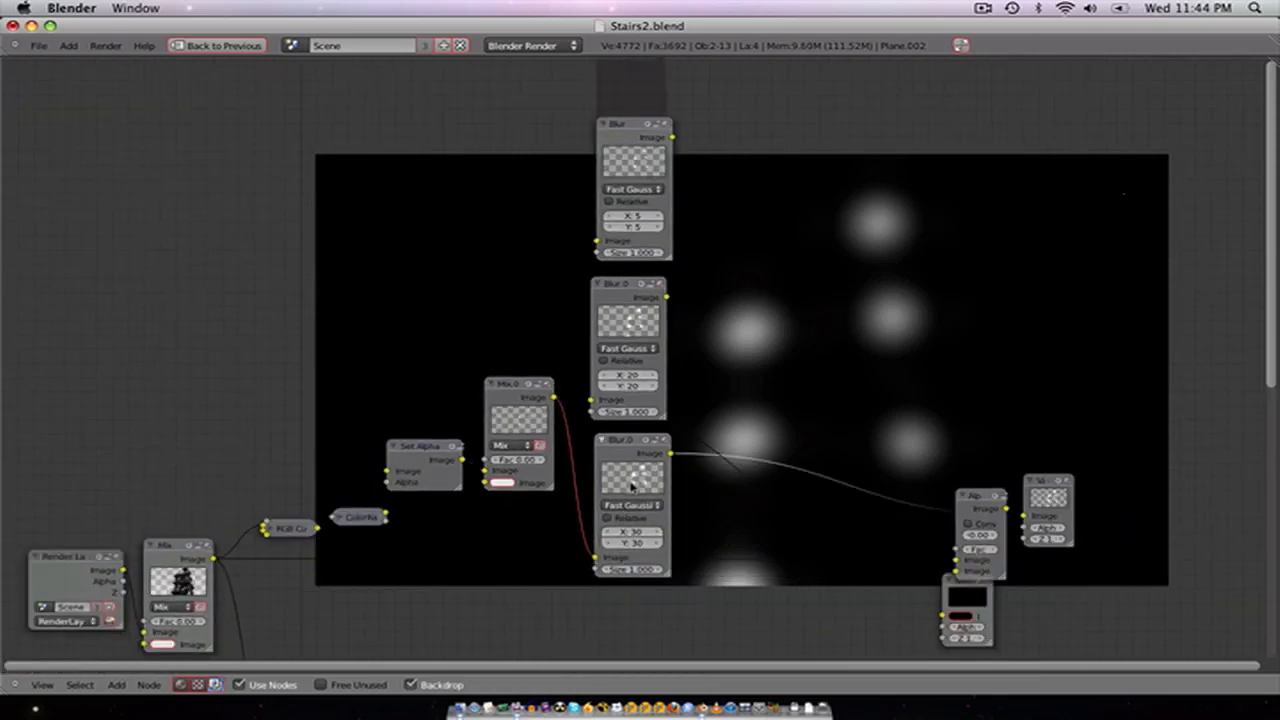
key(shift+a)
mouse_move(600, 451)
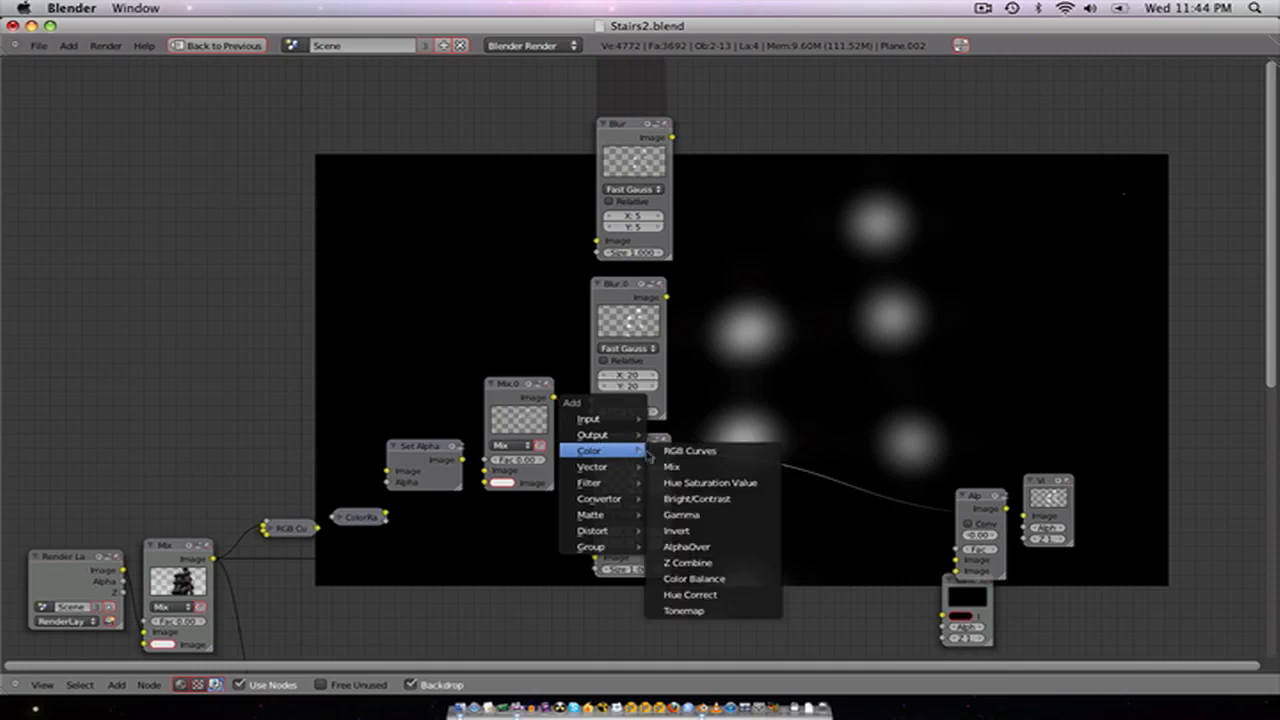
click(703, 467)
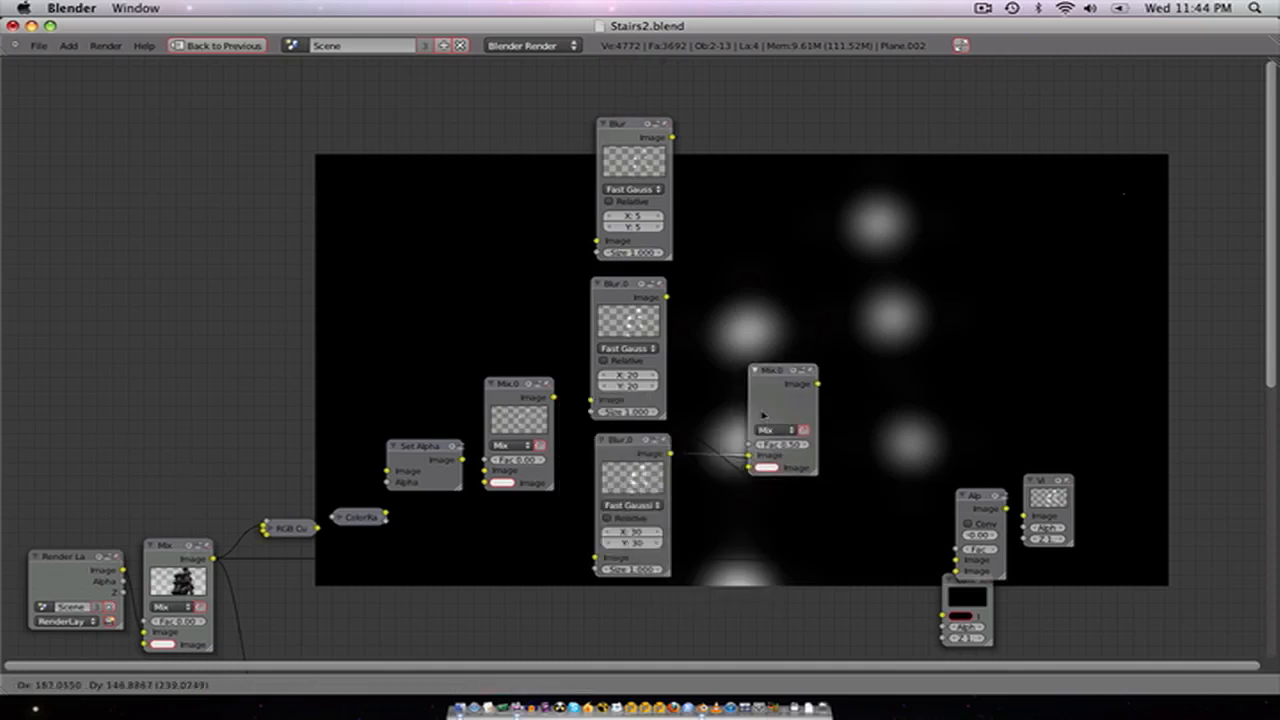
click(805, 371)
Step: Set the new Mix node to Add with a factor of 1 and feed the 20-pixel blur into its free Image input
click(766, 412)
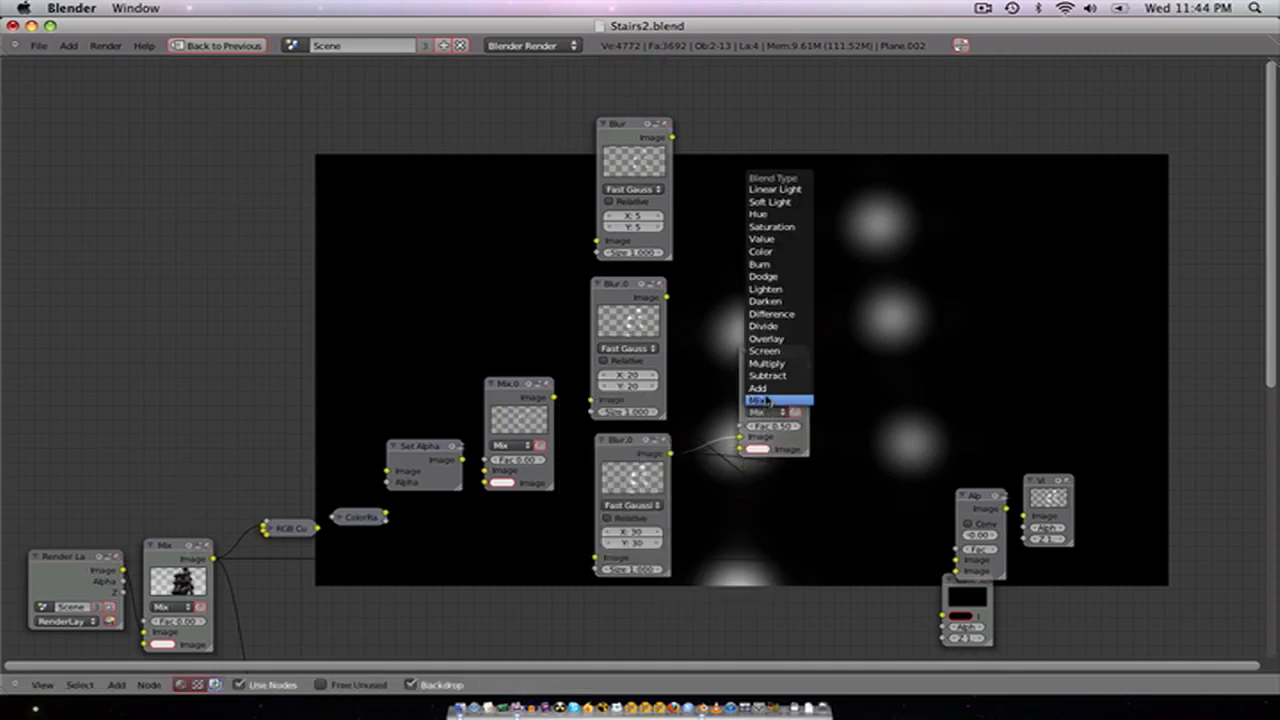
click(765, 388)
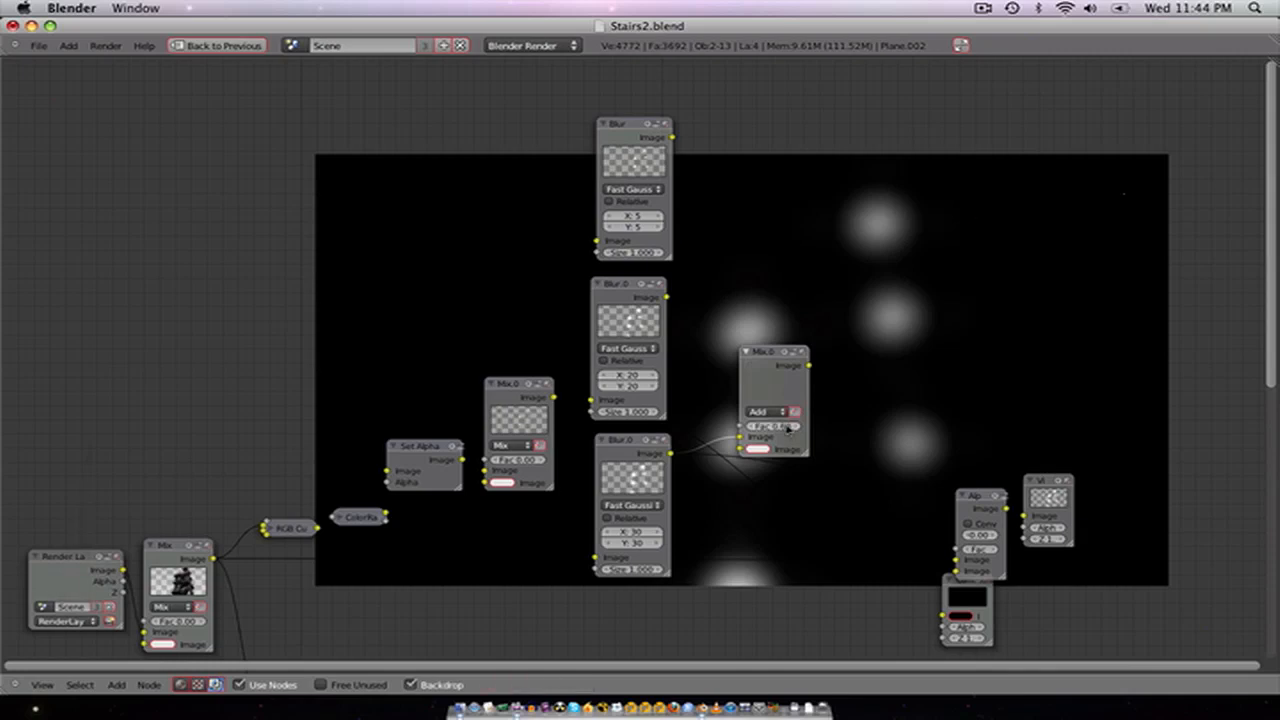
drag(788, 428, 850, 428)
text(1)
key(Return)
drag(698, 342, 740, 449)
drag(764, 376, 738, 356)
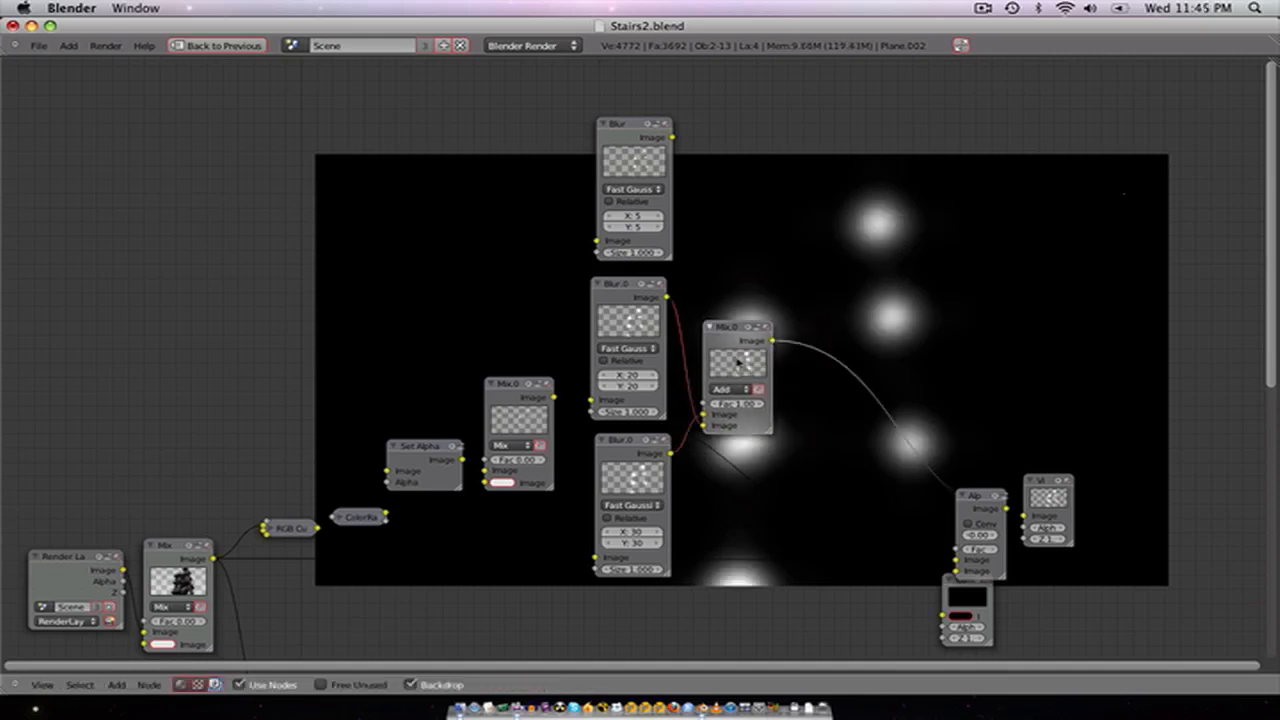
Step: Duplicate the Add node, feed it the first Add result and the 5-pixel blur, and preview it in the Viewer
key(shift+d)
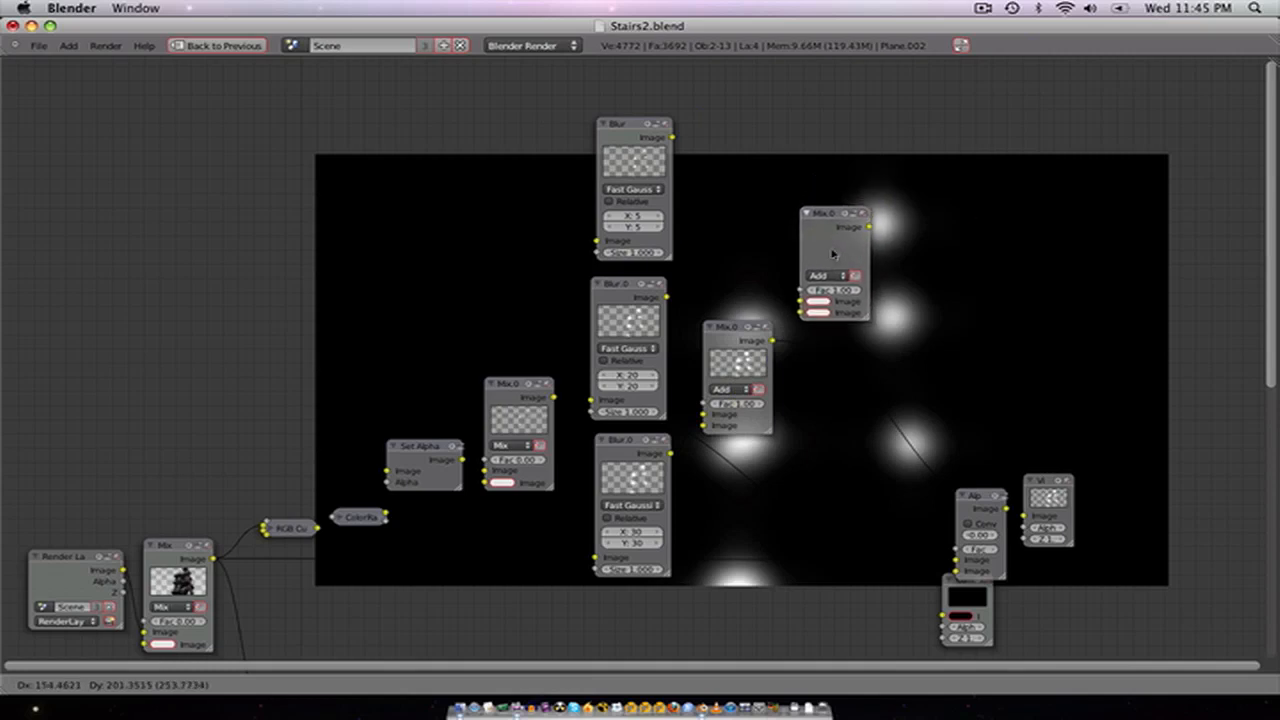
click(824, 259)
drag(772, 342, 791, 323)
ctrl+shift+click(814, 249)
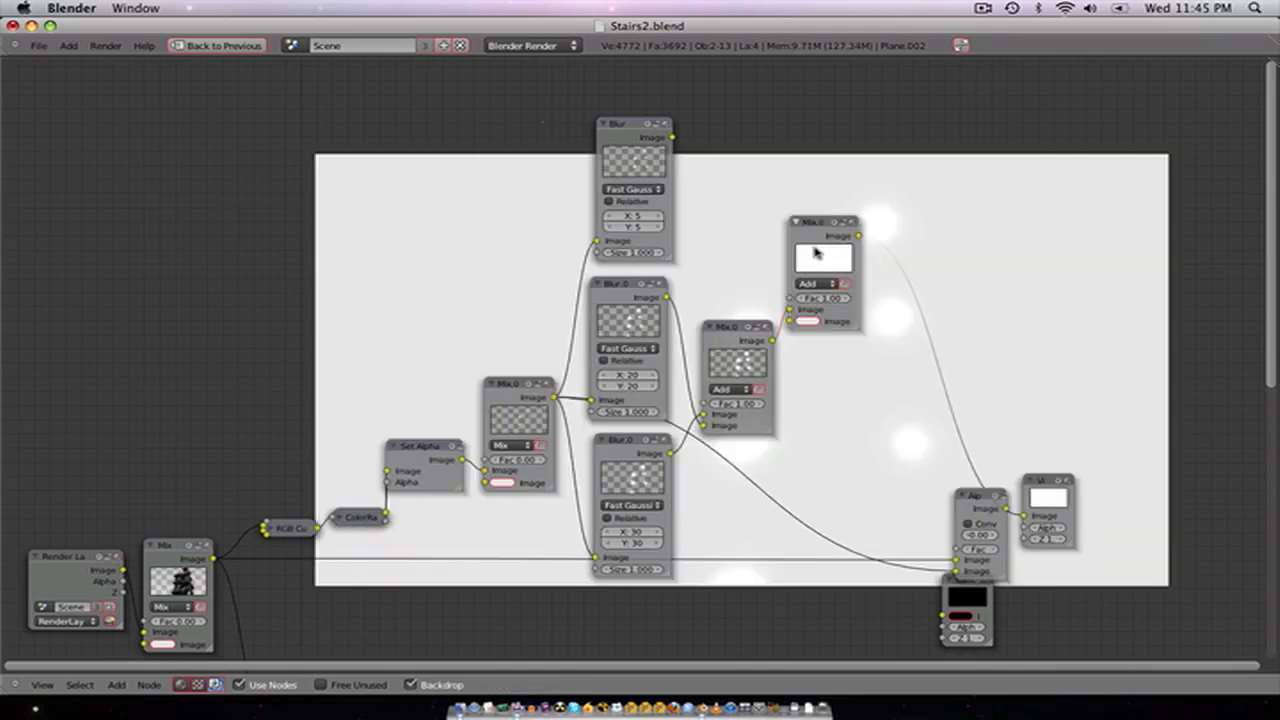
drag(674, 140, 790, 321)
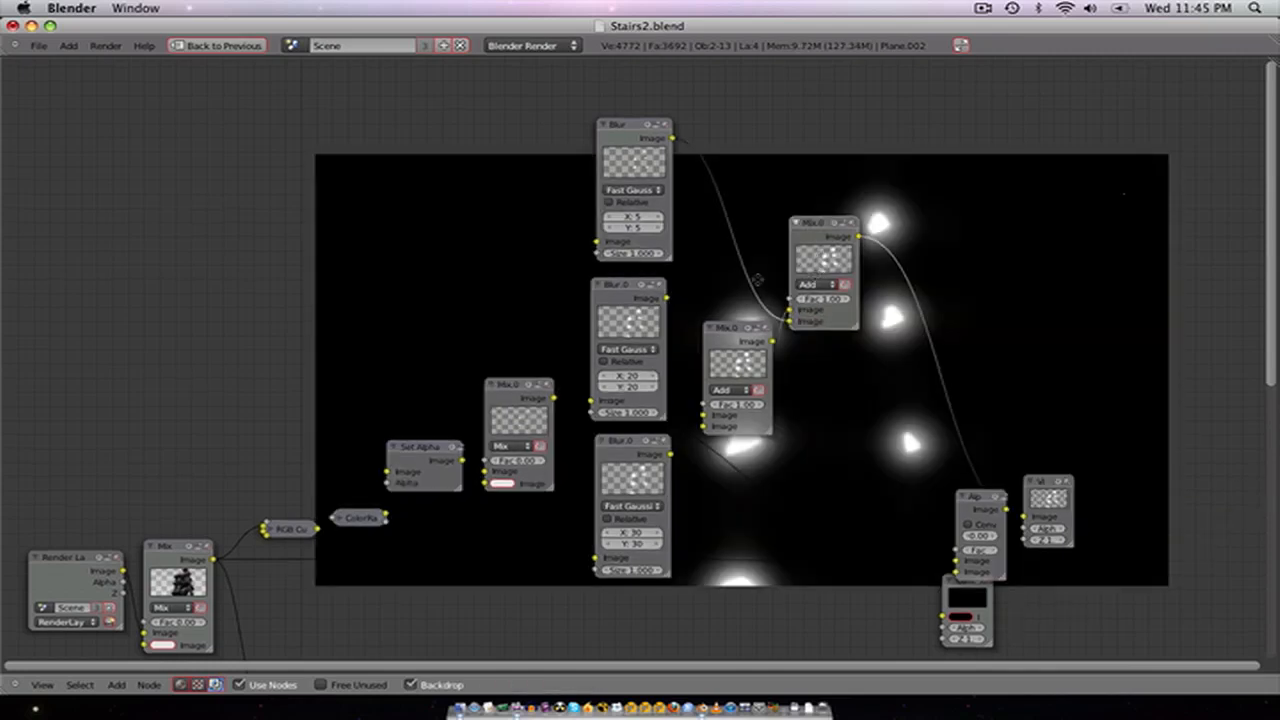
Step: Duplicate the second Add node, link the second Add and the unblurred Mix outputs to the copy, and preview it
middle_drag(814, 277, 732, 271)
scroll(735, 270, up, 3)
drag(746, 233, 719, 251)
key(shift+d)
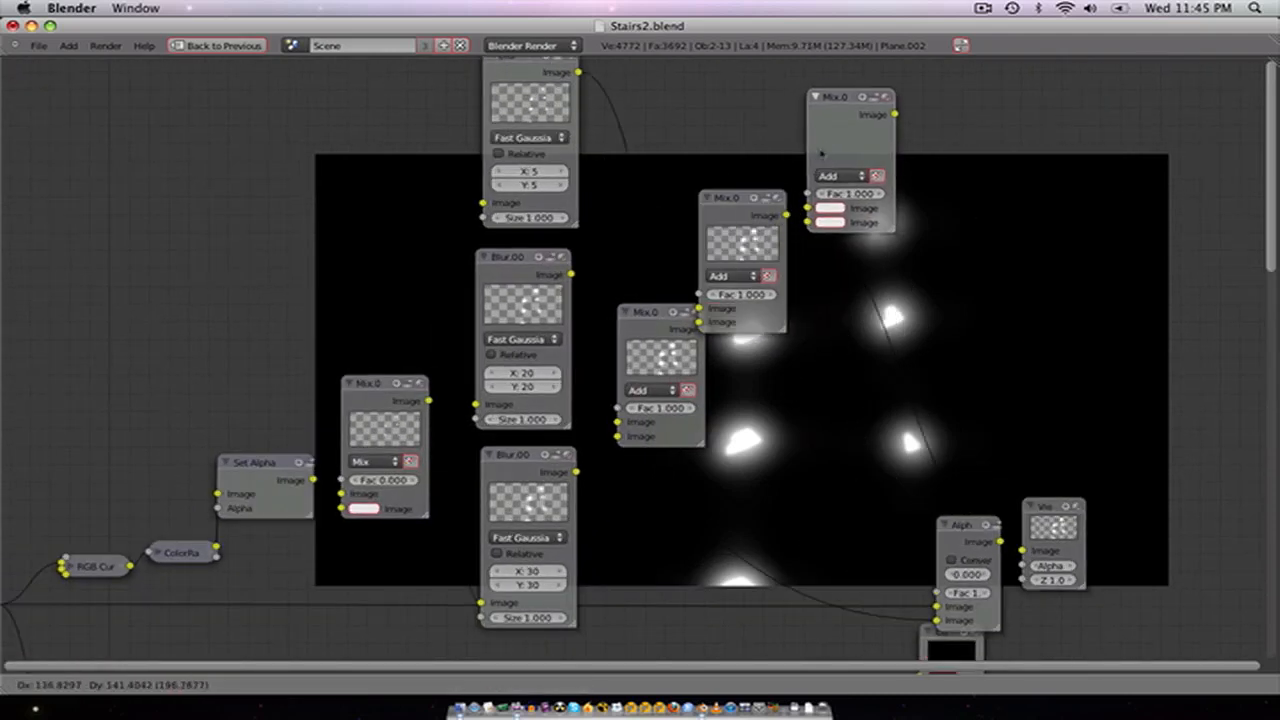
click(820, 155)
drag(787, 216, 789, 218)
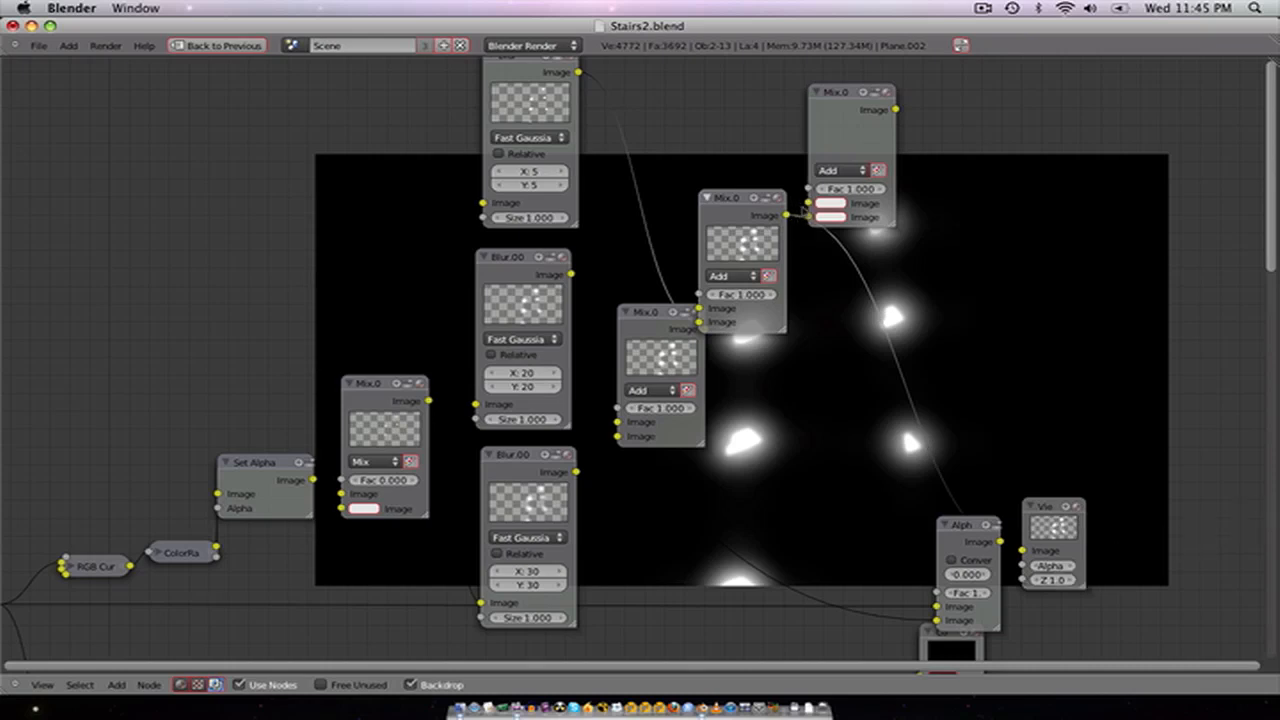
drag(430, 402, 814, 216)
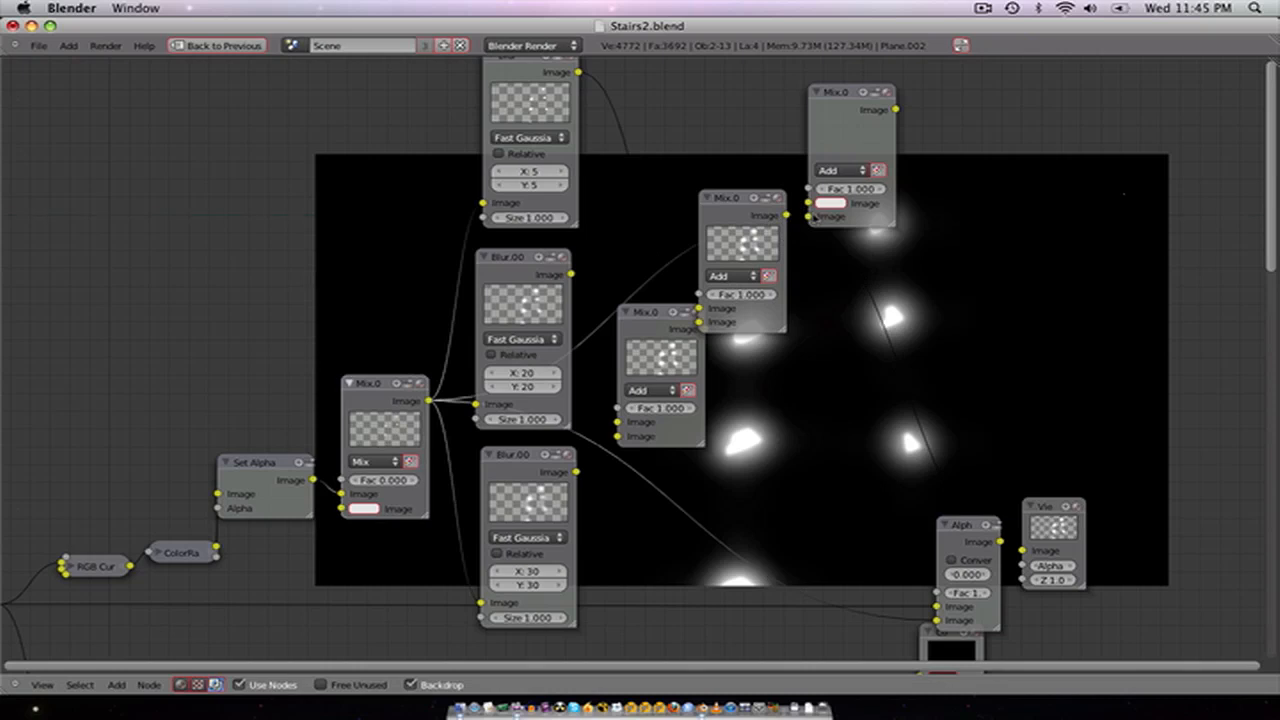
ctrl+shift+click(832, 150)
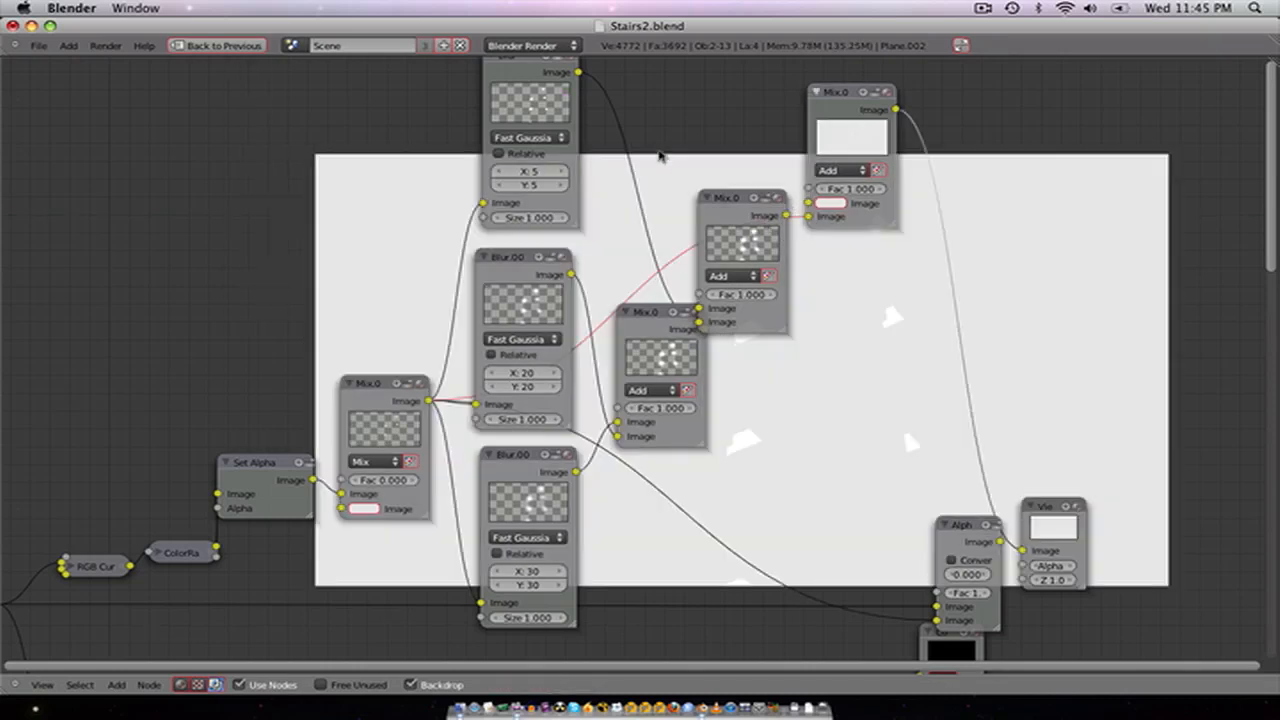
drag(578, 72, 756, 210)
click(756, 200)
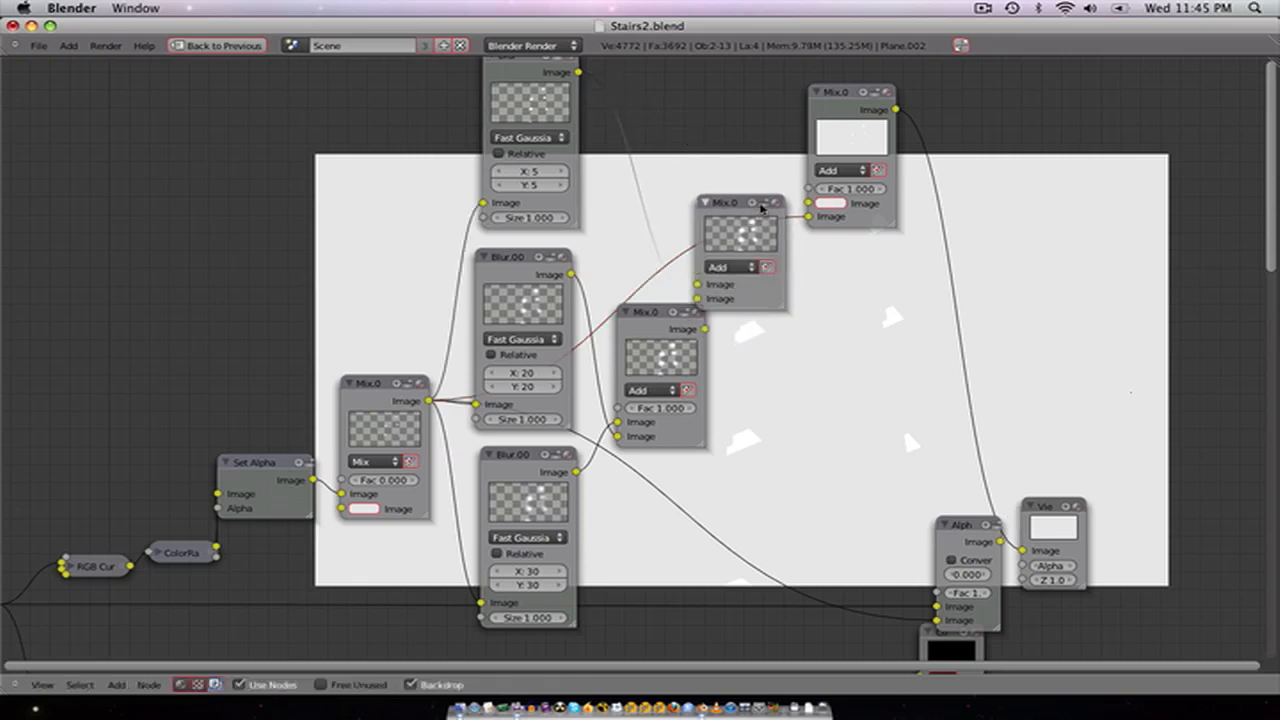
click(774, 203)
click(775, 204)
key(ctrl+h)
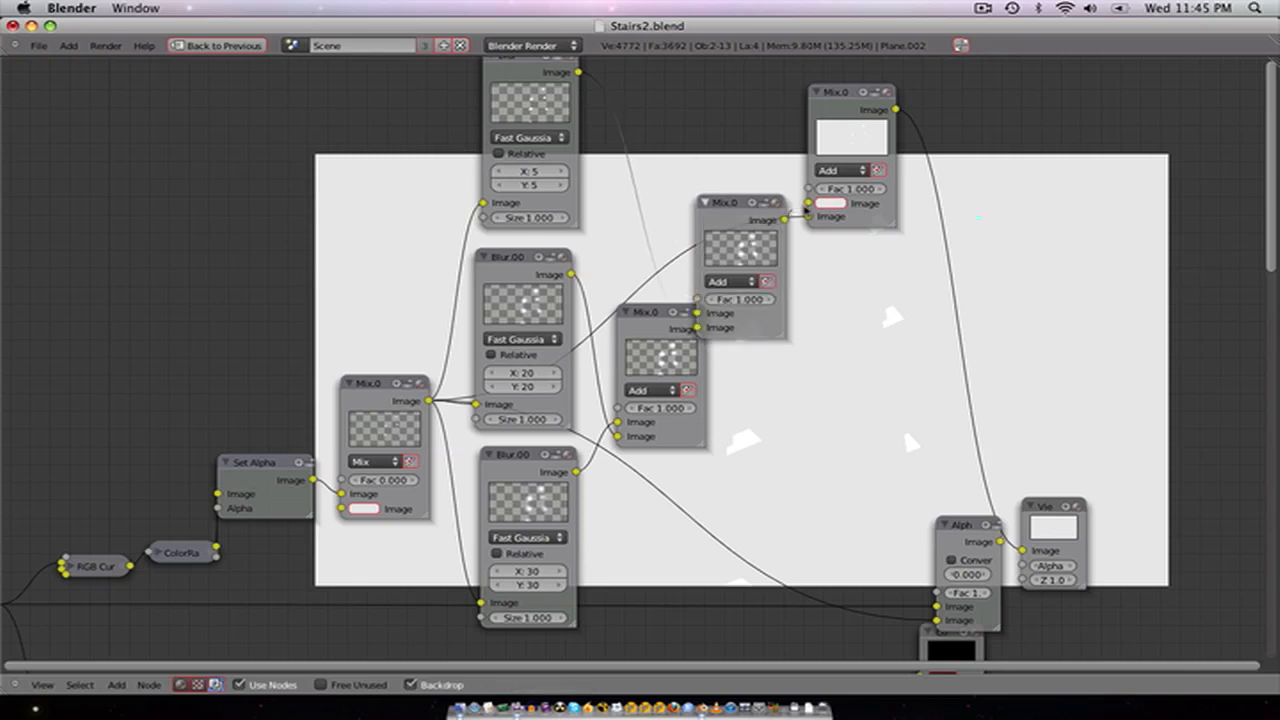
Step: Link the second Add output and the unblurred Mix output to separate Image inputs of the third Add node
drag(809, 206, 808, 203)
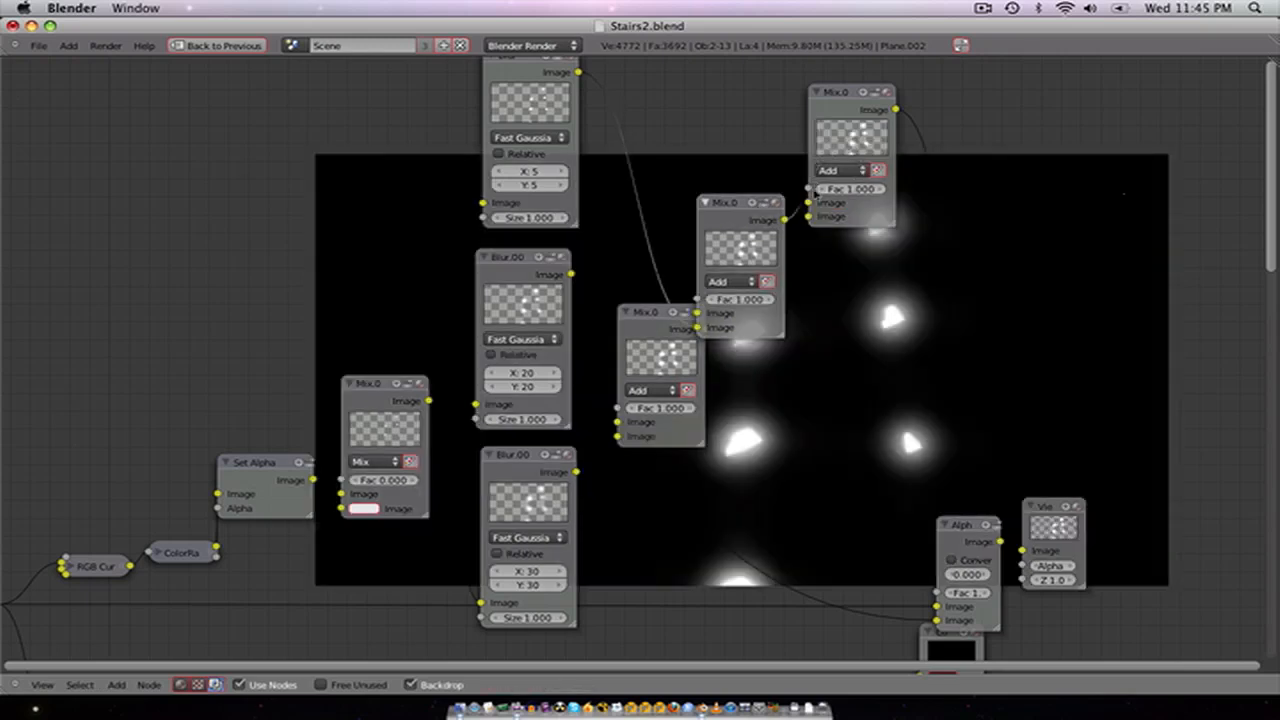
drag(809, 218, 808, 217)
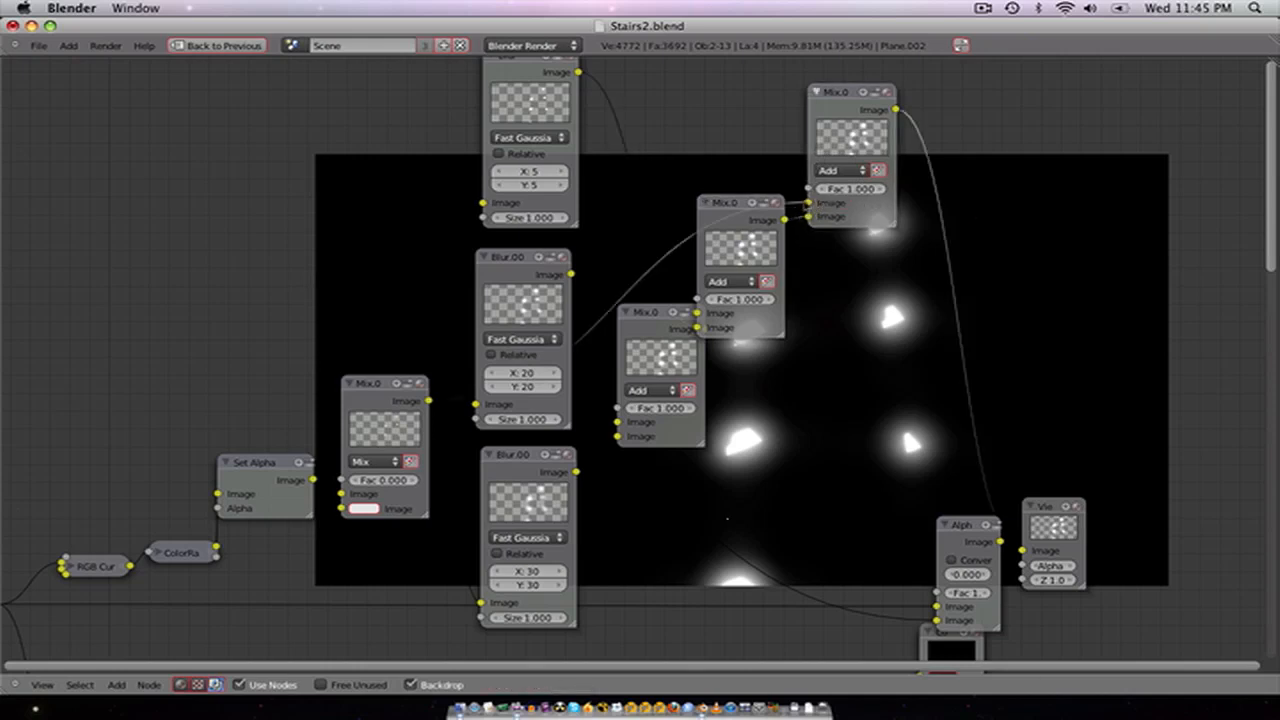
drag(808, 216, 809, 208)
Step: Group the unblurred Mix node, the three Blur nodes and the three Add nodes into one node group
scroll(855, 168, down, 4)
scroll(790, 210, up, 3)
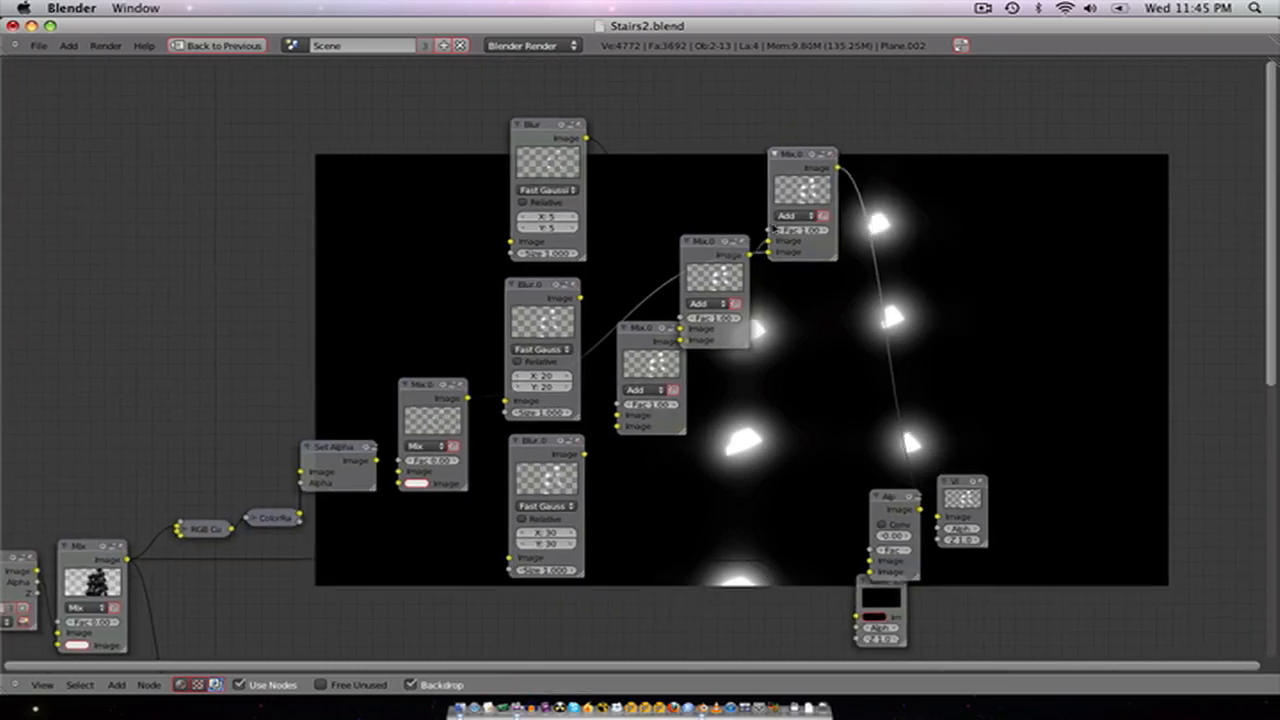
click(600, 253)
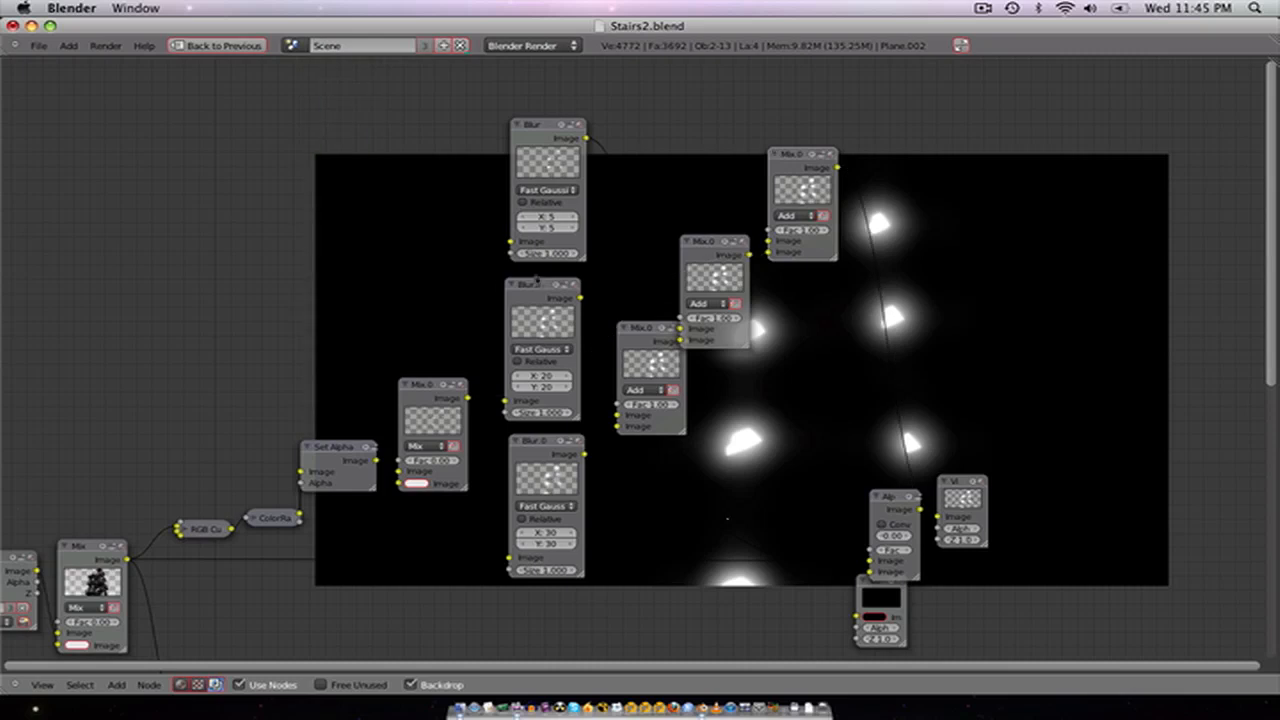
click(438, 420)
key(a)
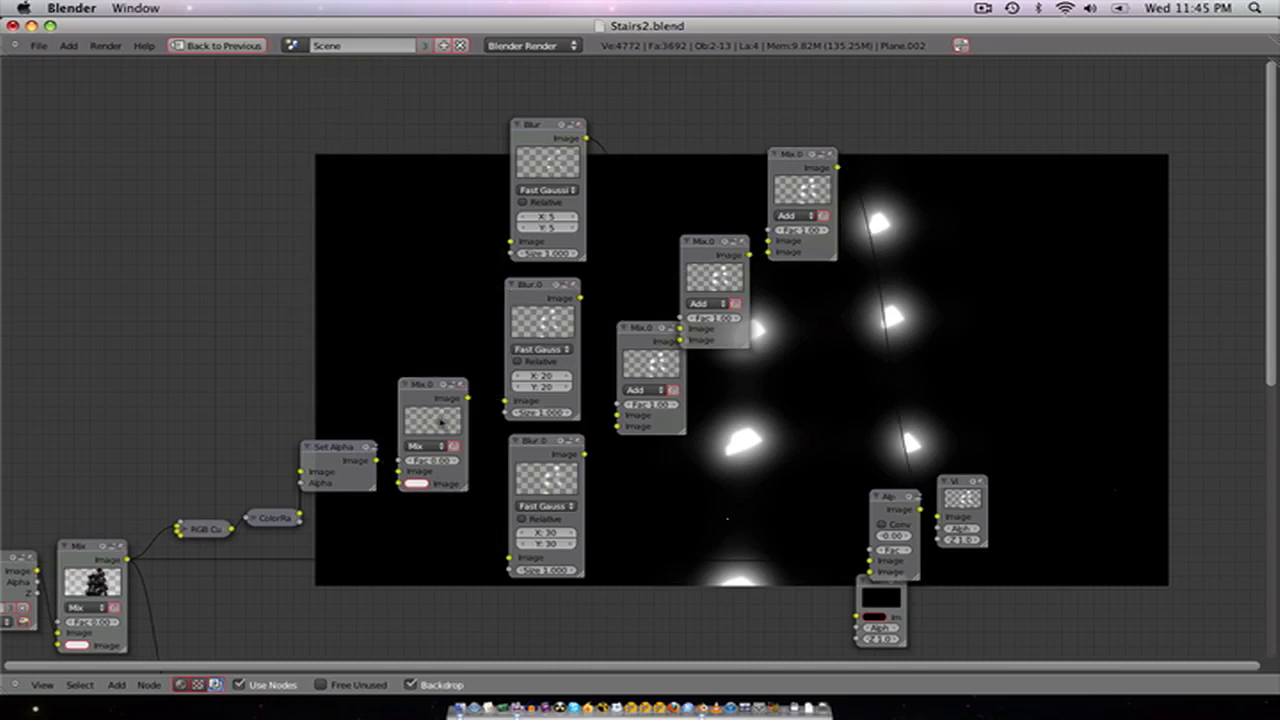
key(a)
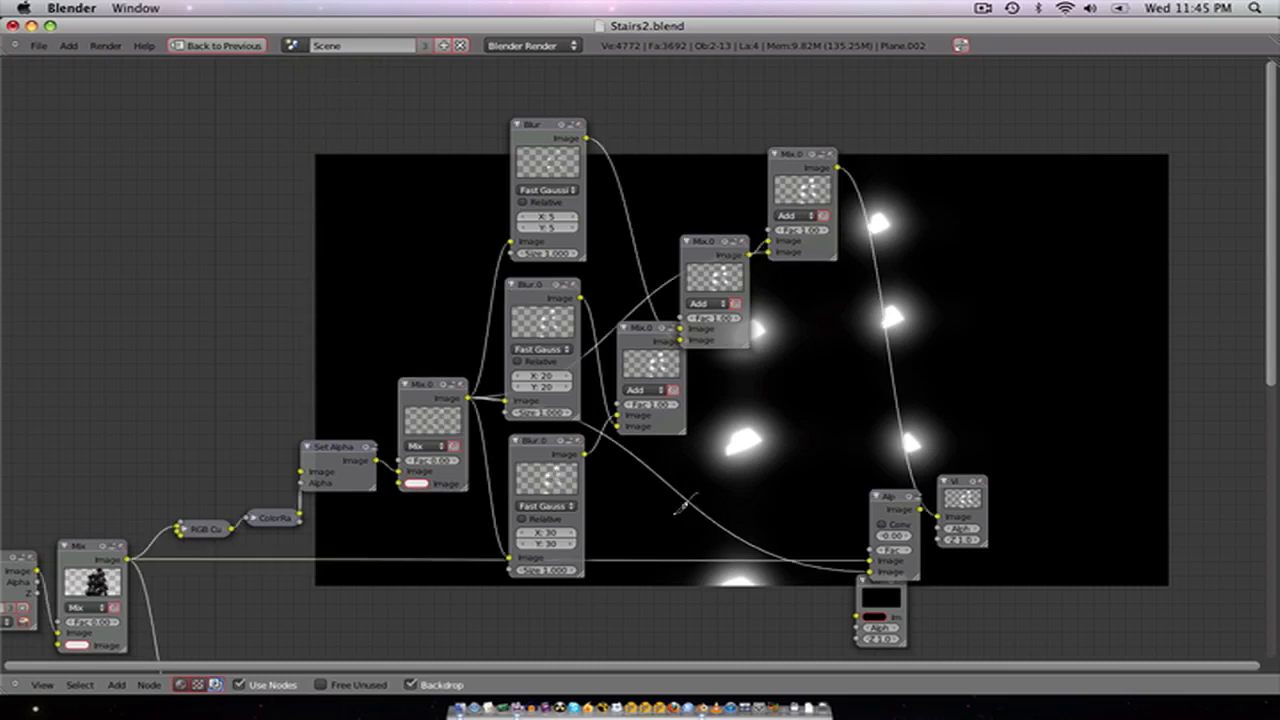
key(a)
key(b)
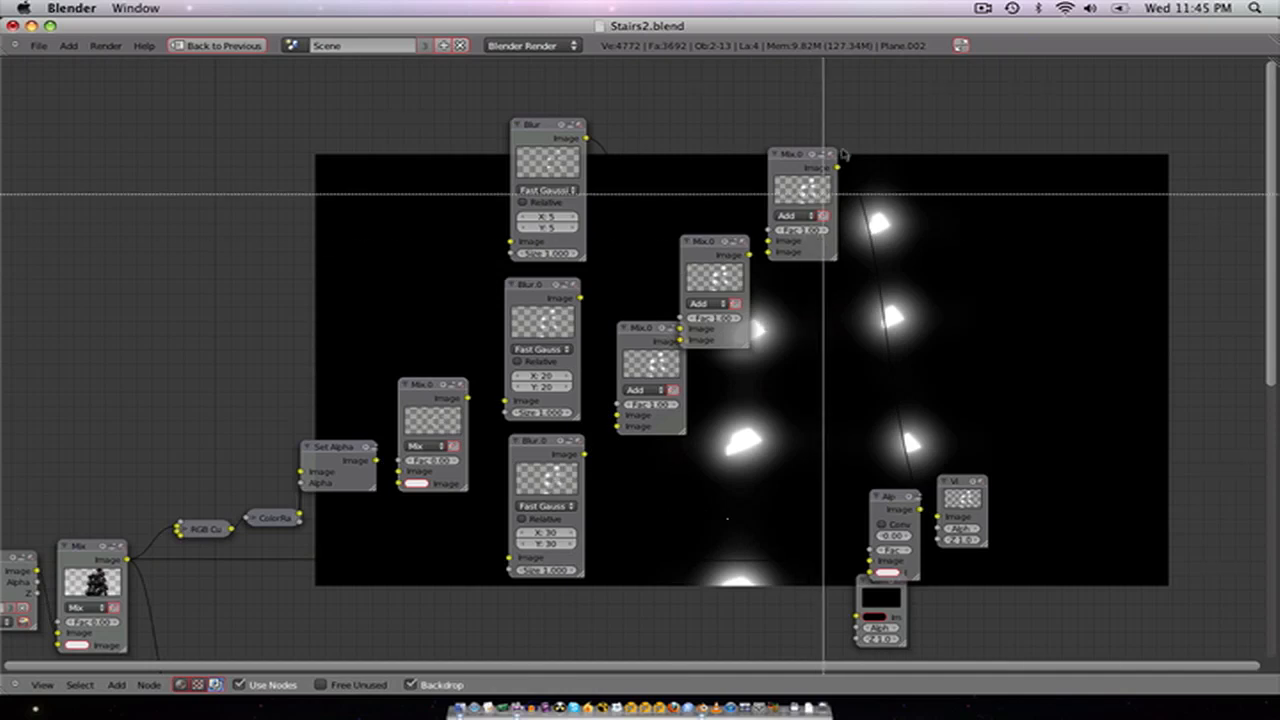
drag(836, 85, 476, 520)
drag(452, 527, 443, 527)
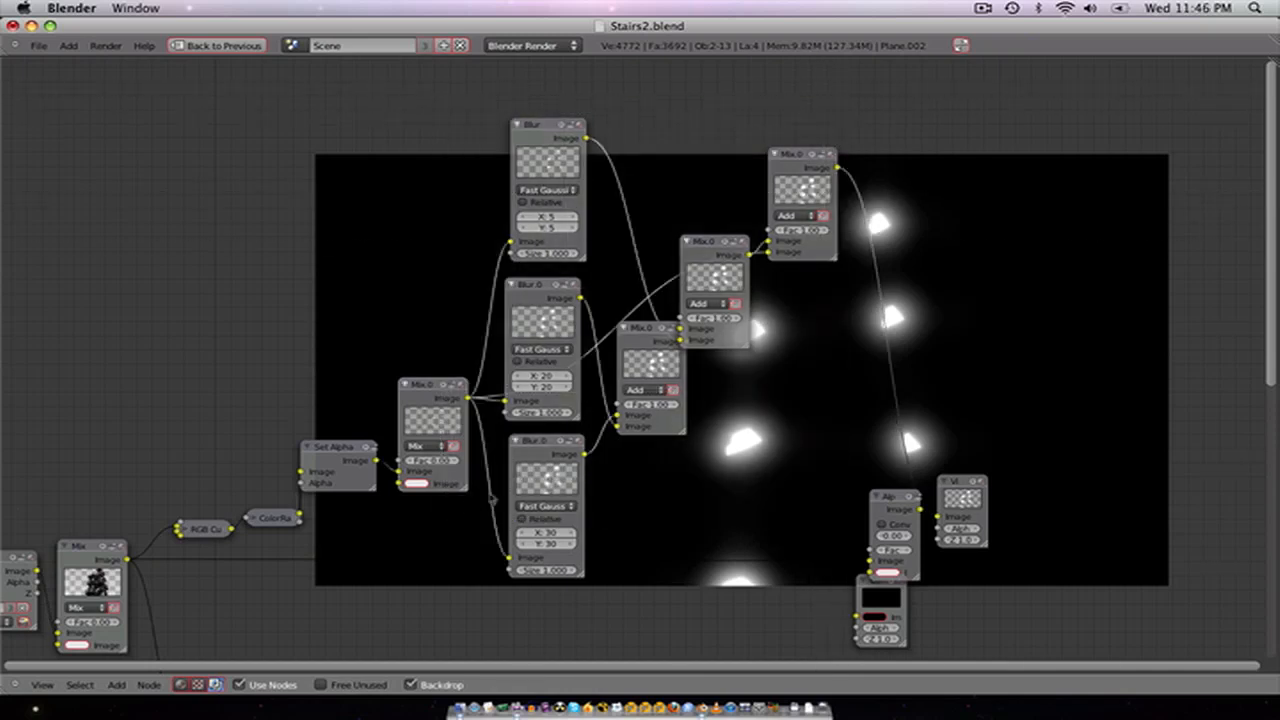
key(ctrl+g)
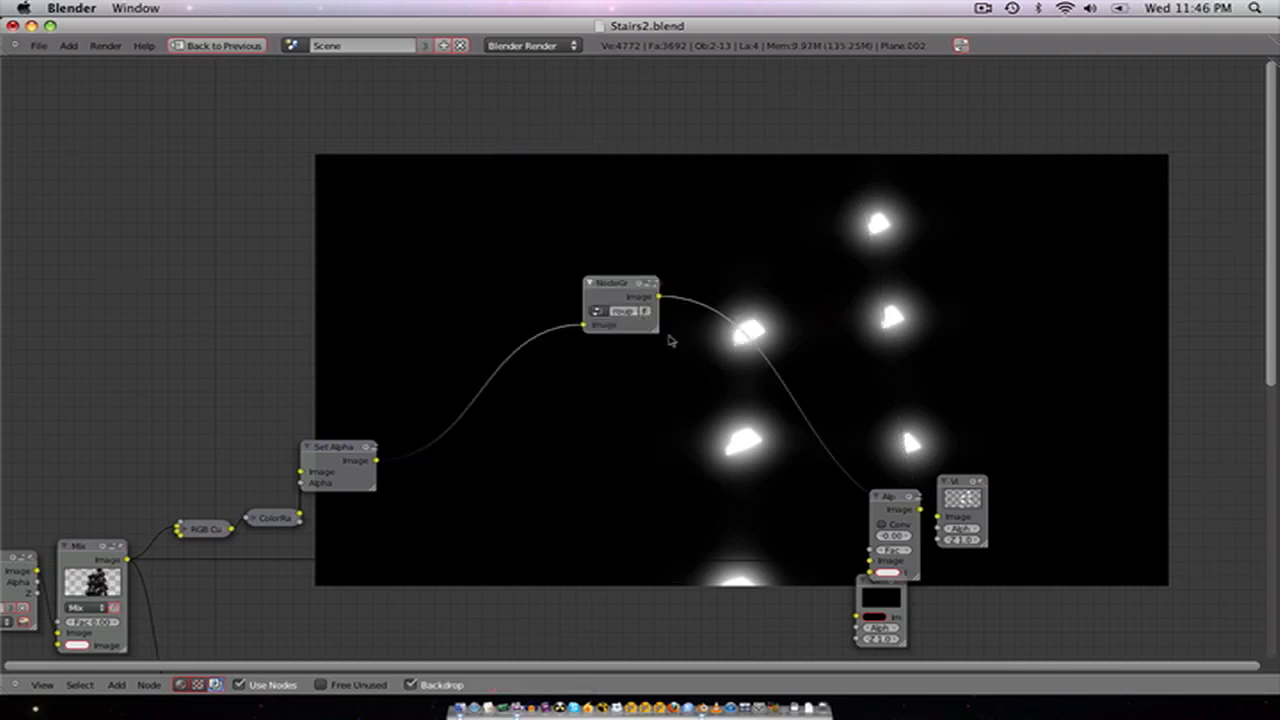
Step: Place the widened node group beside the Set Alpha node and name it LightGlow
key(g)
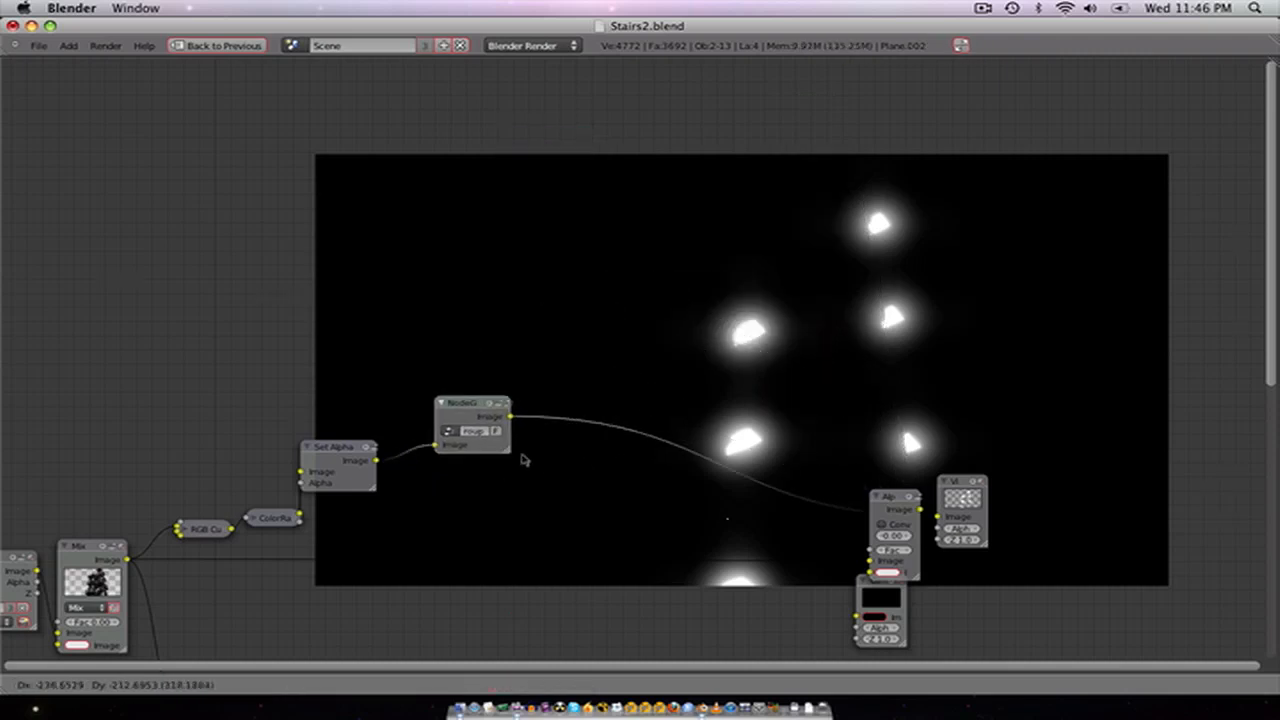
click(515, 460)
drag(507, 458, 660, 466)
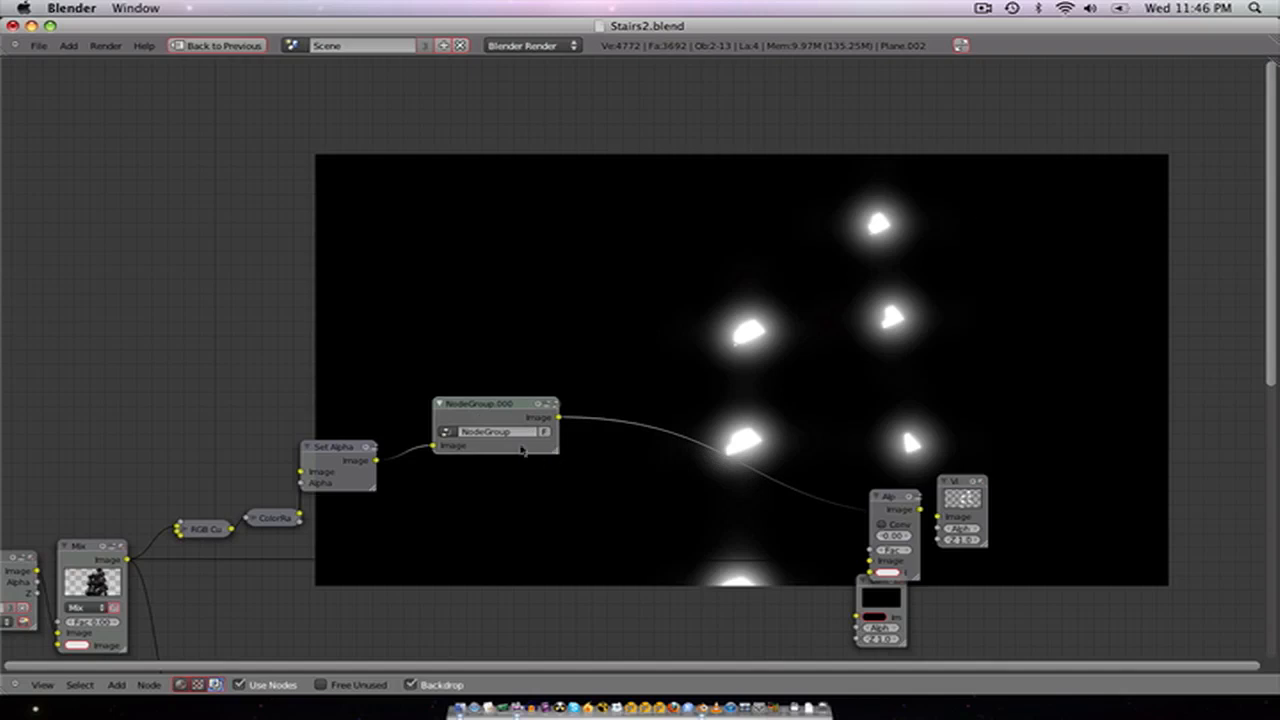
click(519, 434)
text(LightGlow)
key(Return)
Step: Move the AlphaOver node closer to the LightGlow group and cut the direct link from LightGlow to the Viewer
scroll(594, 446, up, 2)
middle_drag(456, 520, 813, 356)
scroll(678, 442, down, 2)
middle_drag(624, 432, 488, 429)
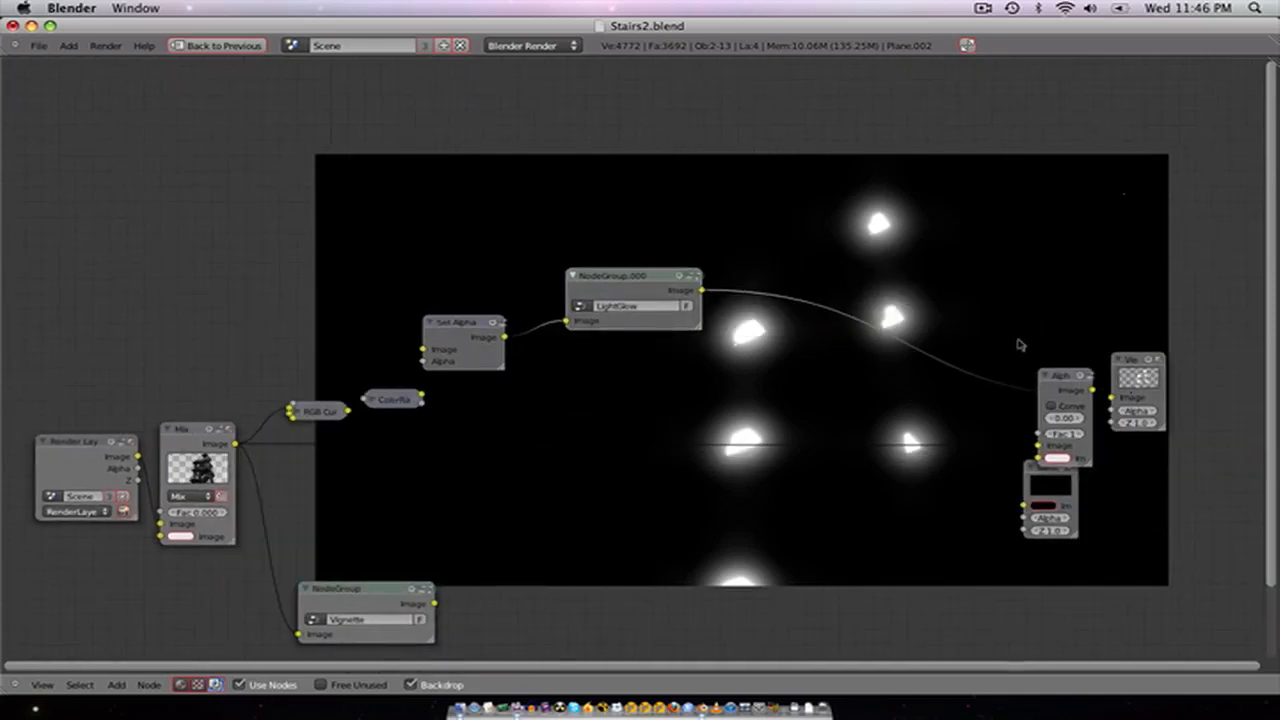
key(g)
click(908, 336)
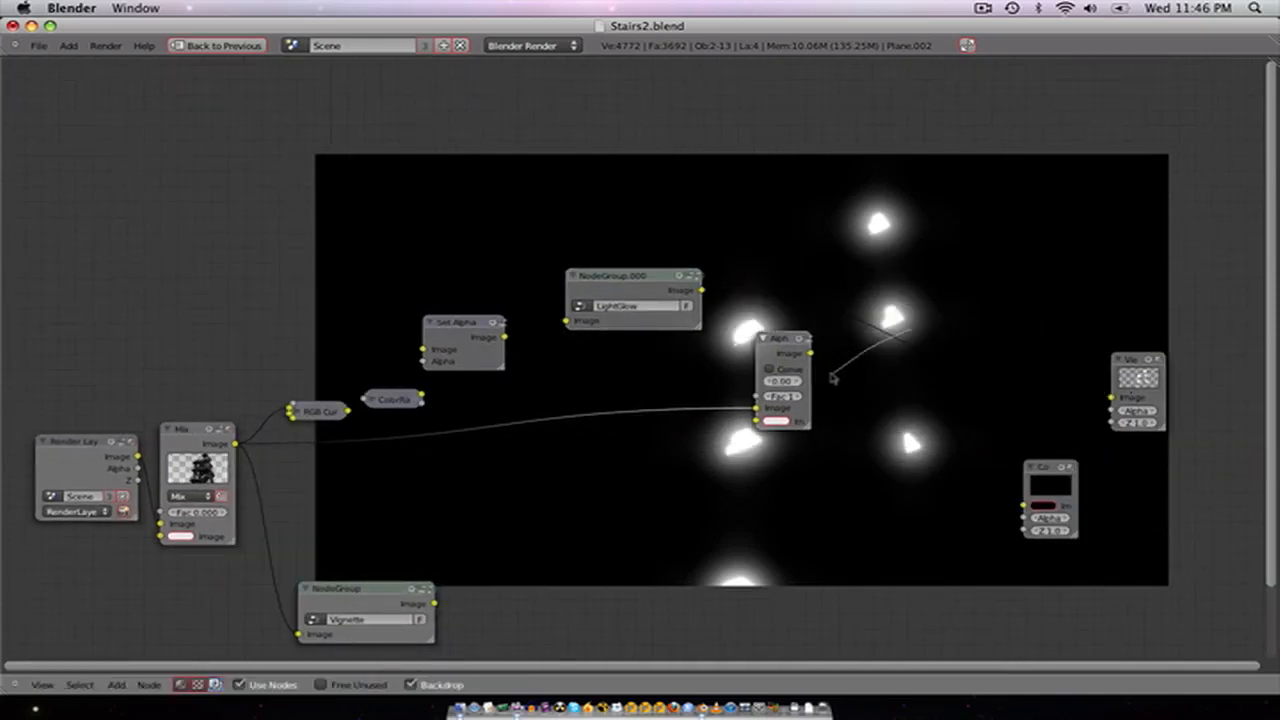
ctrl+drag(833, 378, 829, 380)
Step: Link LightGlow to the lower Image input of AlphaOver, and link the AlphaOver output to the Viewer
drag(760, 432, 756, 422)
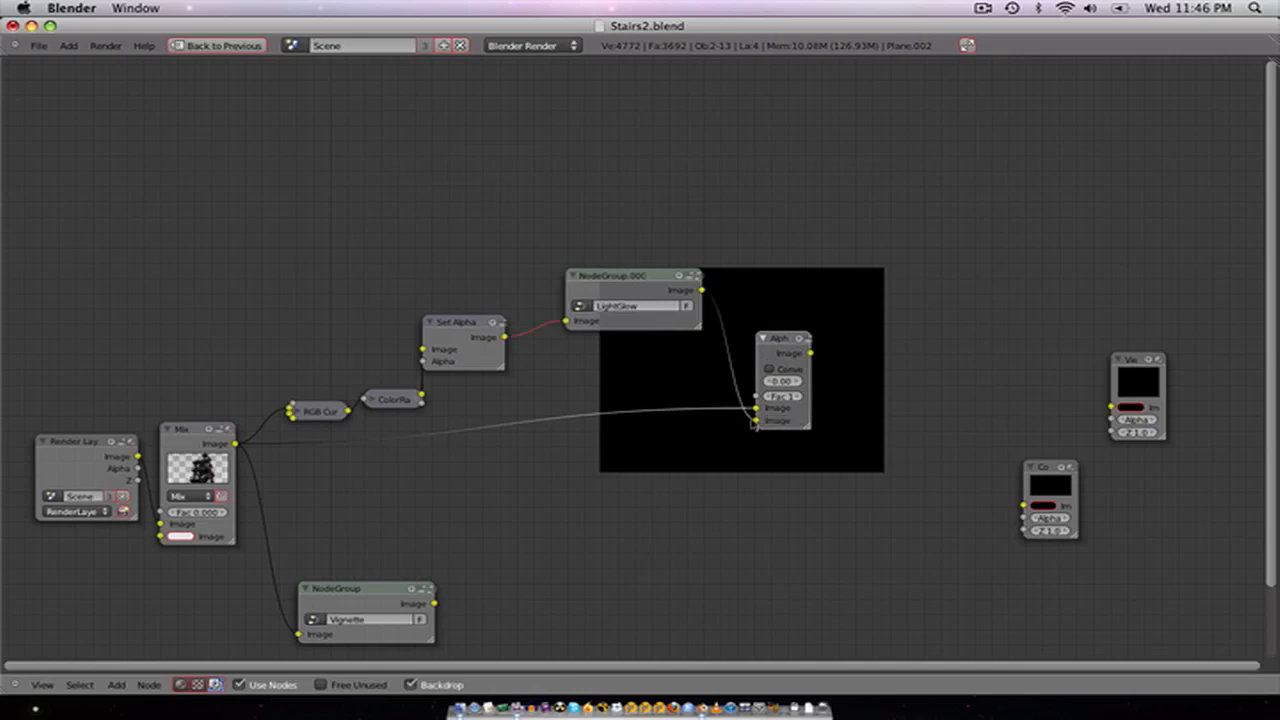
drag(809, 352, 1111, 407)
scroll(978, 216, up, 3)
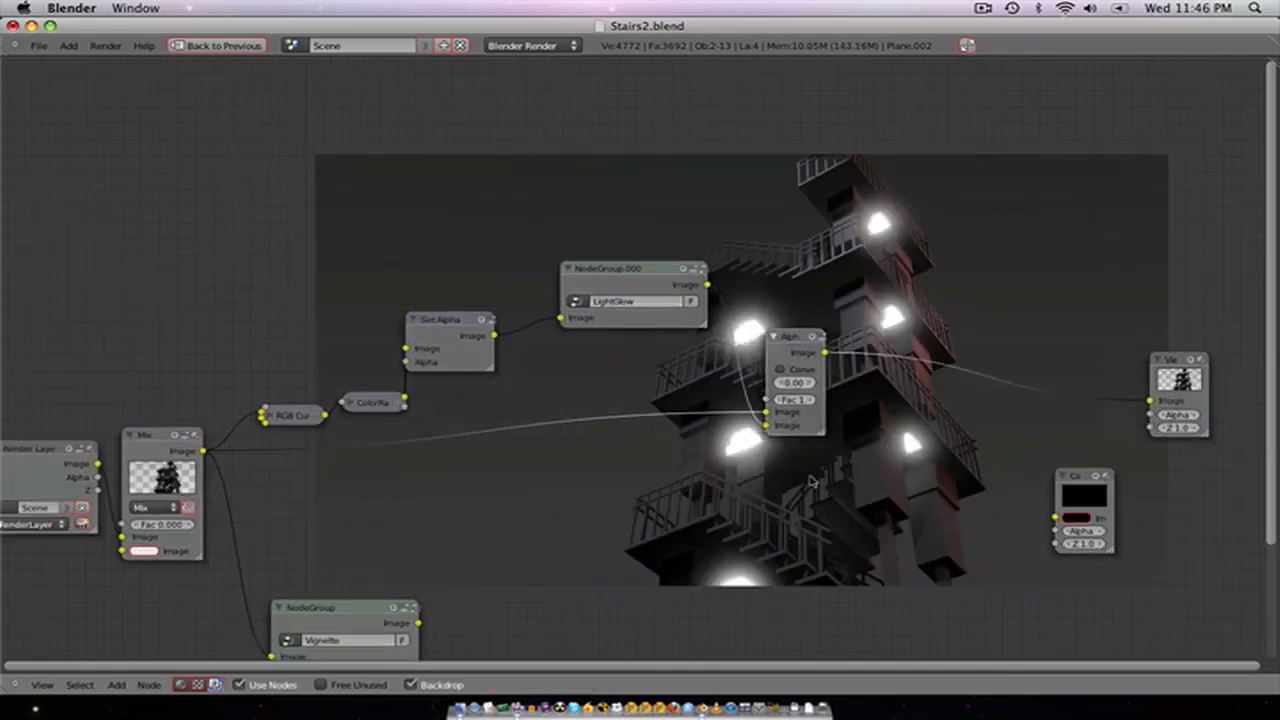
middle_drag(705, 463, 646, 395)
scroll(646, 395, down, 4)
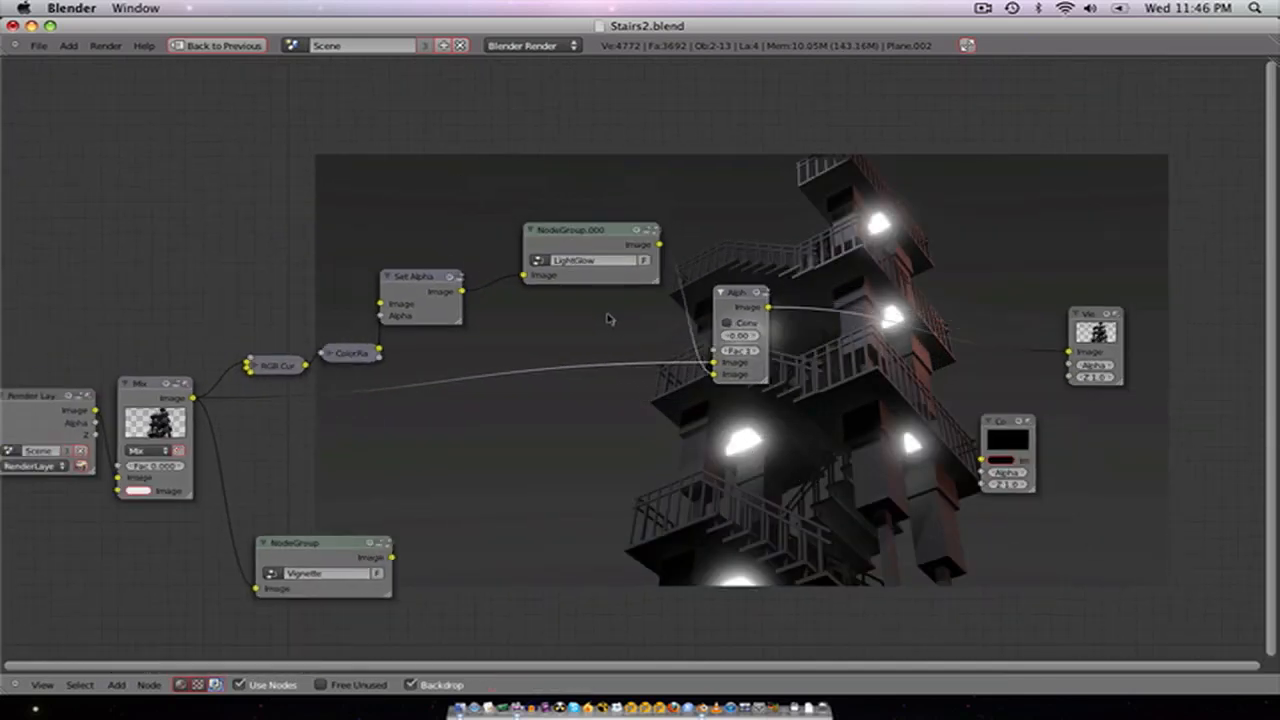
Step: Save the project over the existing Stairs2.blend file
middle_drag(606, 312, 651, 266)
middle_drag(598, 338, 731, 322)
key(ctrl+s)
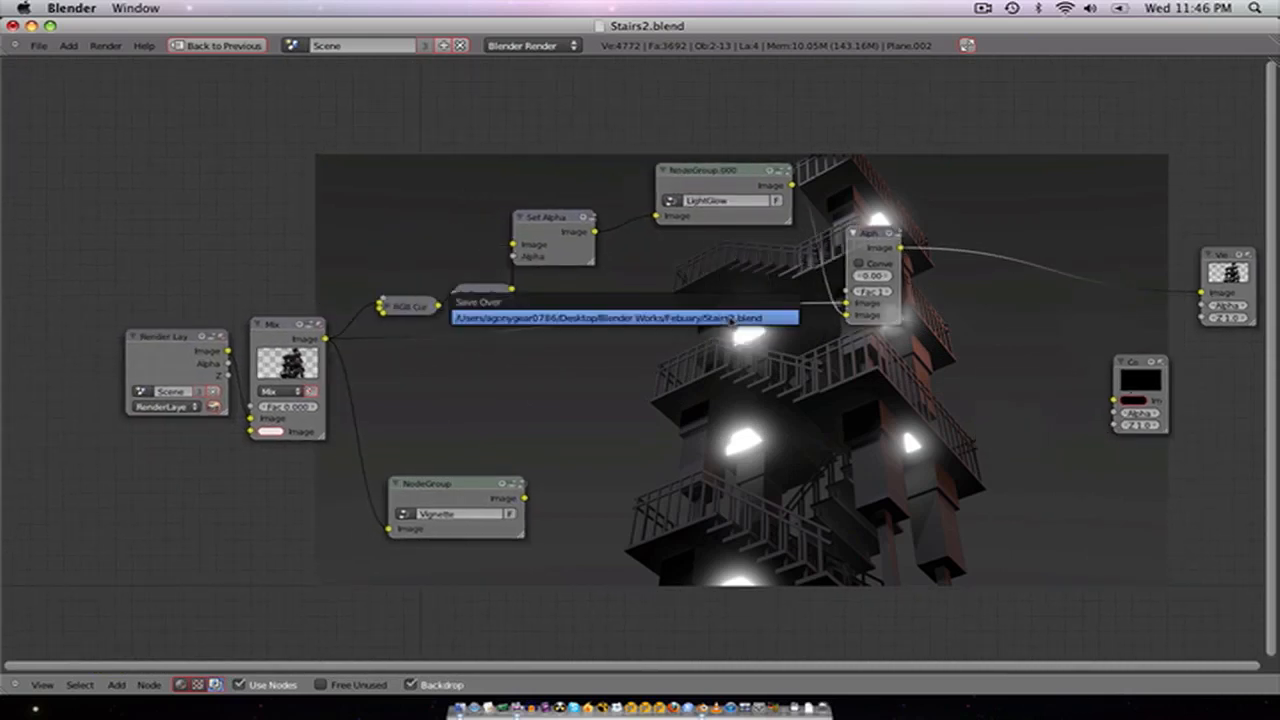
click(731, 322)
Step: Restore the maximized node editor to the full Compositing screen layout
scroll(756, 382, up, 2)
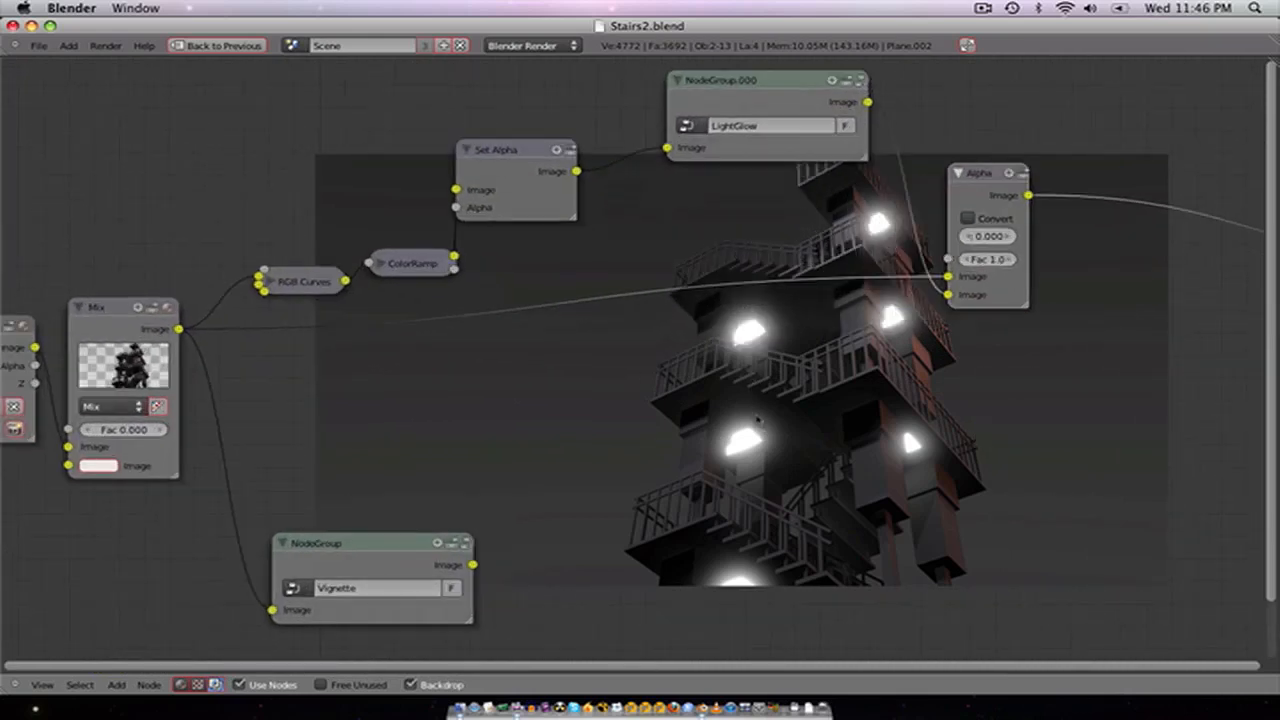
scroll(762, 418, down, 1)
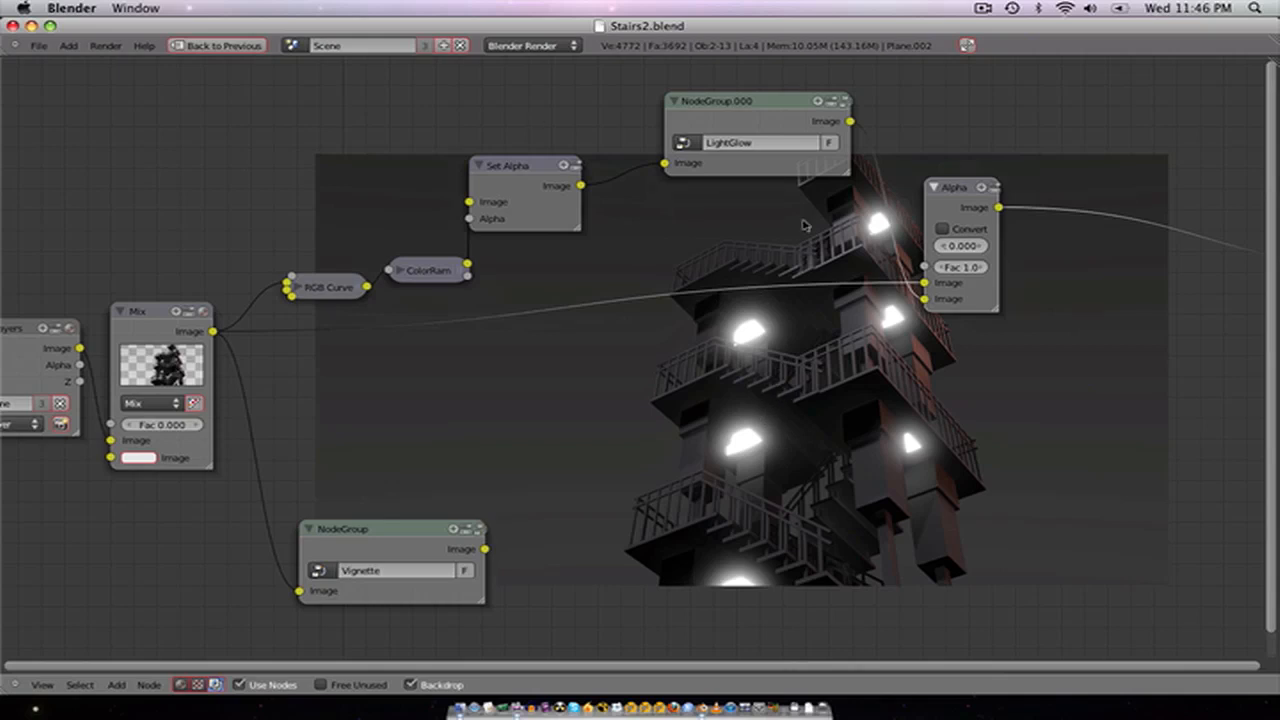
key(ctrl+Up)
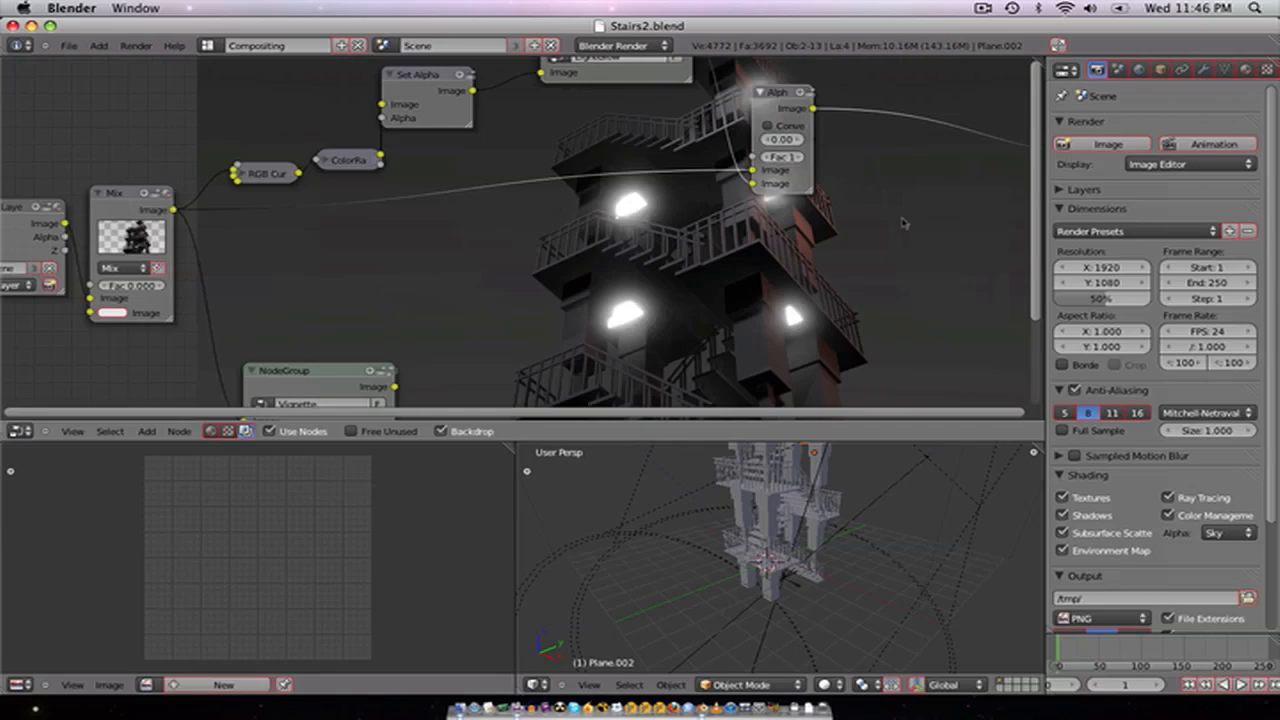
Step: Set the Emit value of Material.002 to 2.00
scroll(752, 558, up, 4)
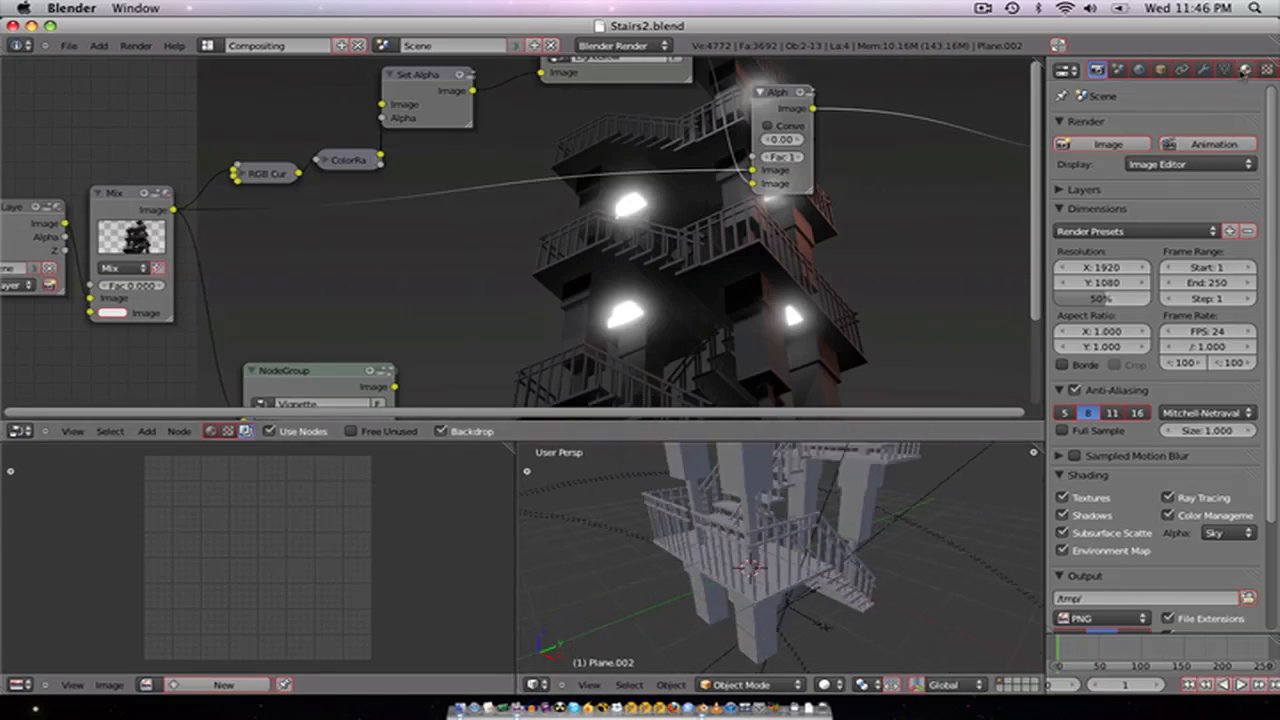
click(1244, 70)
click(1101, 527)
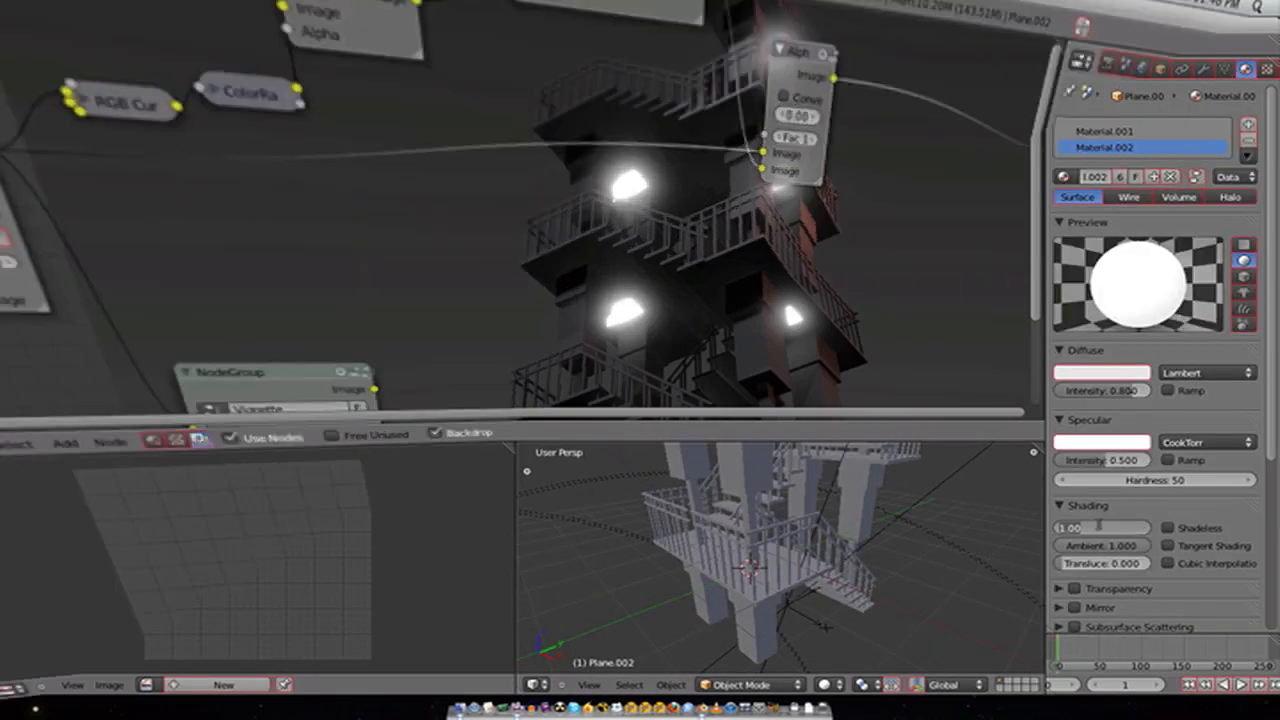
text(2)
key(Return)
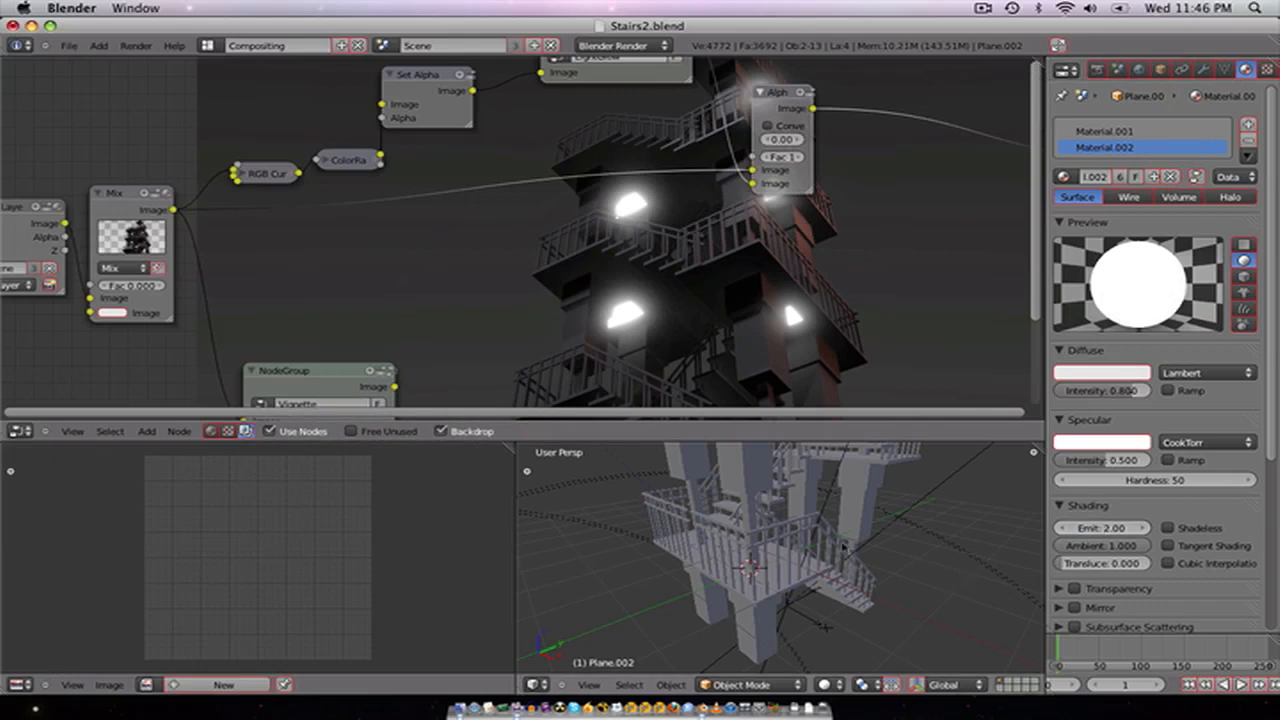
Step: Render the stair tower scene with the brighter lamp material
key(F12)
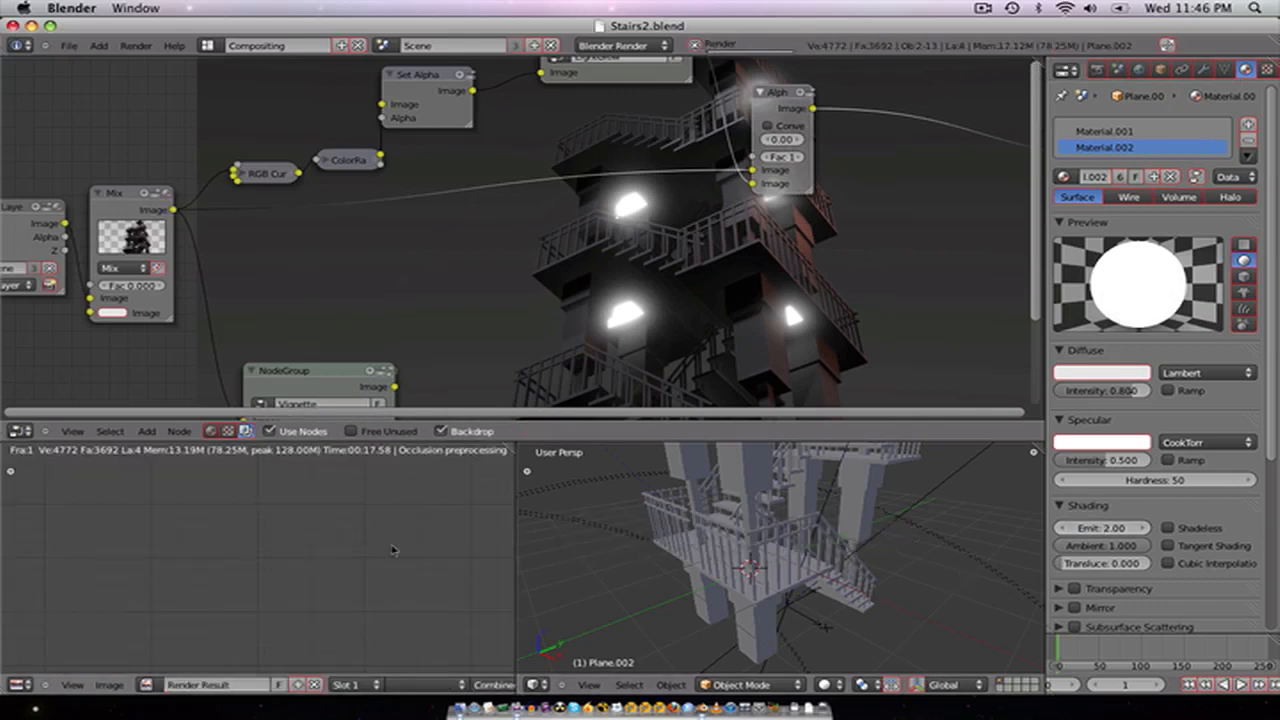
scroll(668, 317, down, 4)
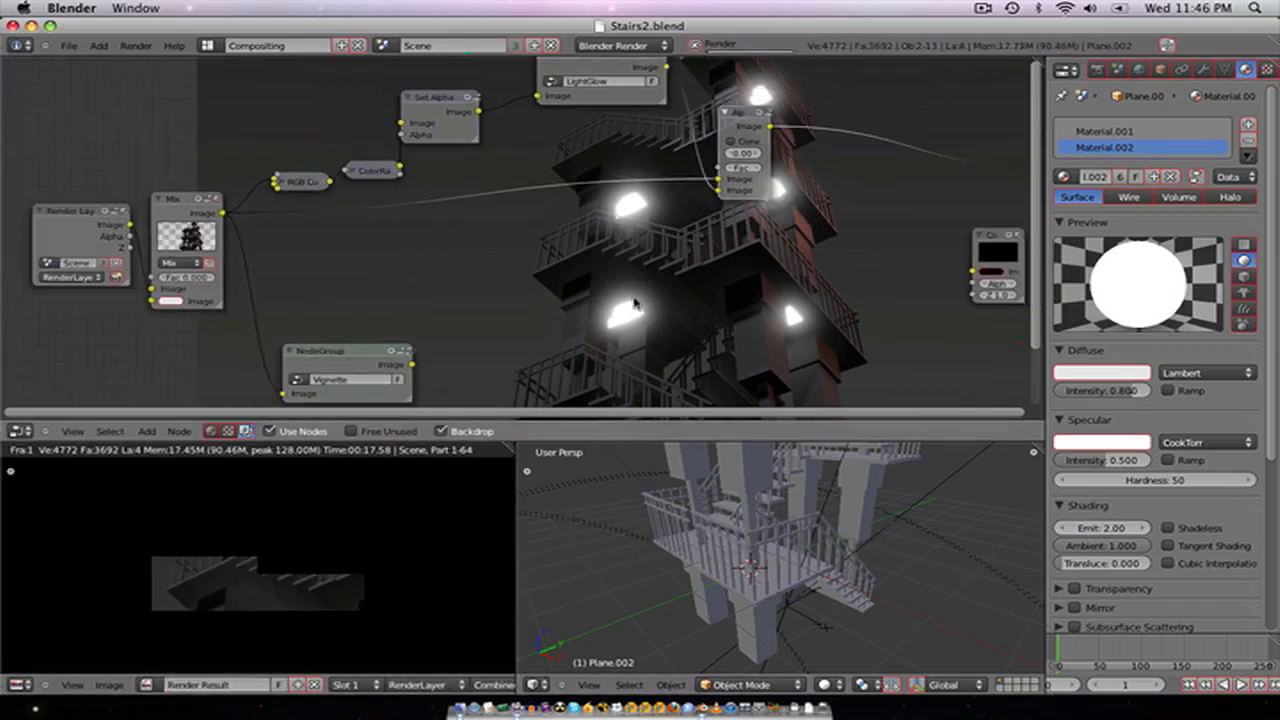
middle_drag(668, 317, 619, 336)
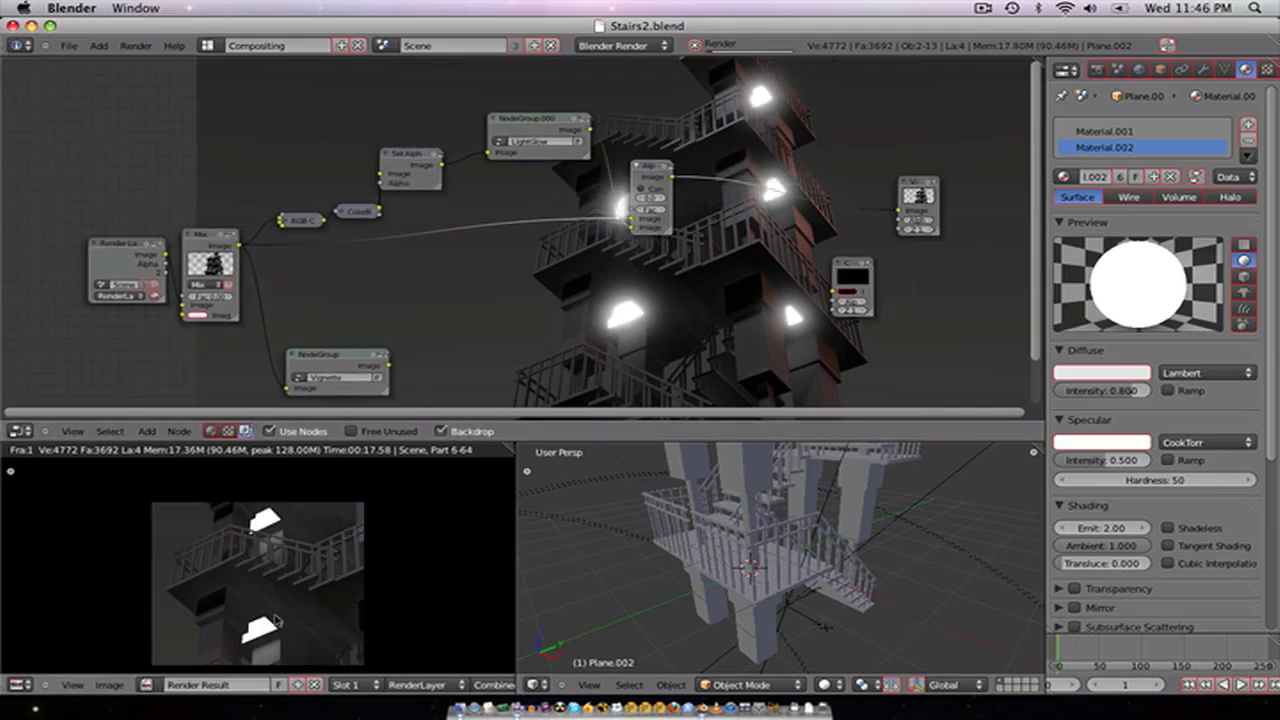
scroll(264, 616, down, 2)
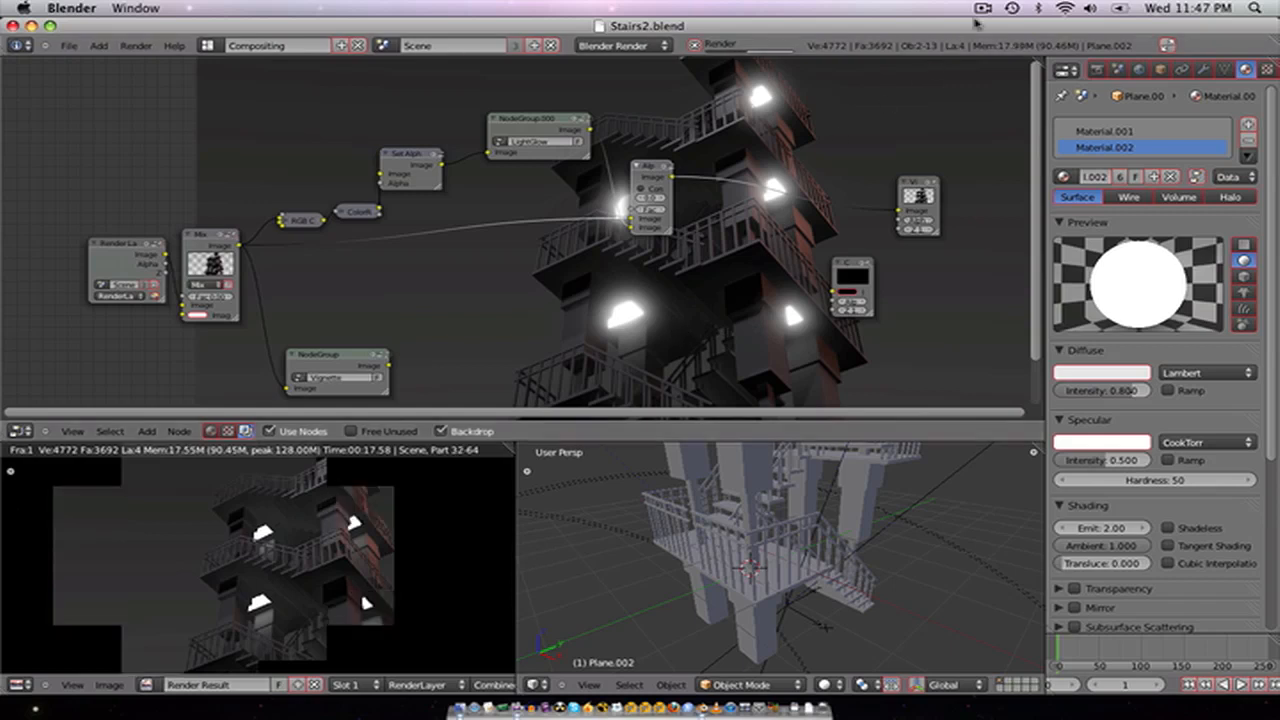
click(982, 9)
click(863, 26)
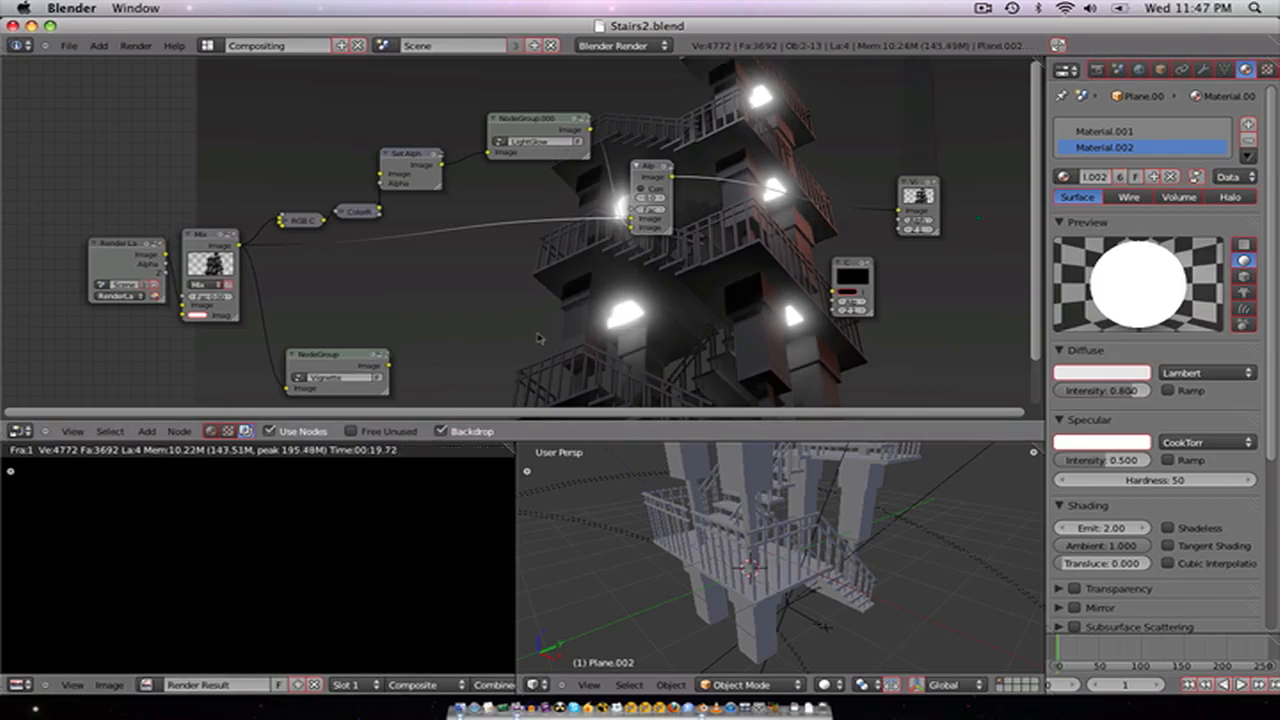
Step: Maximize the node editor and bring the whole compositing node tree into view
scroll(636, 300, down, 1)
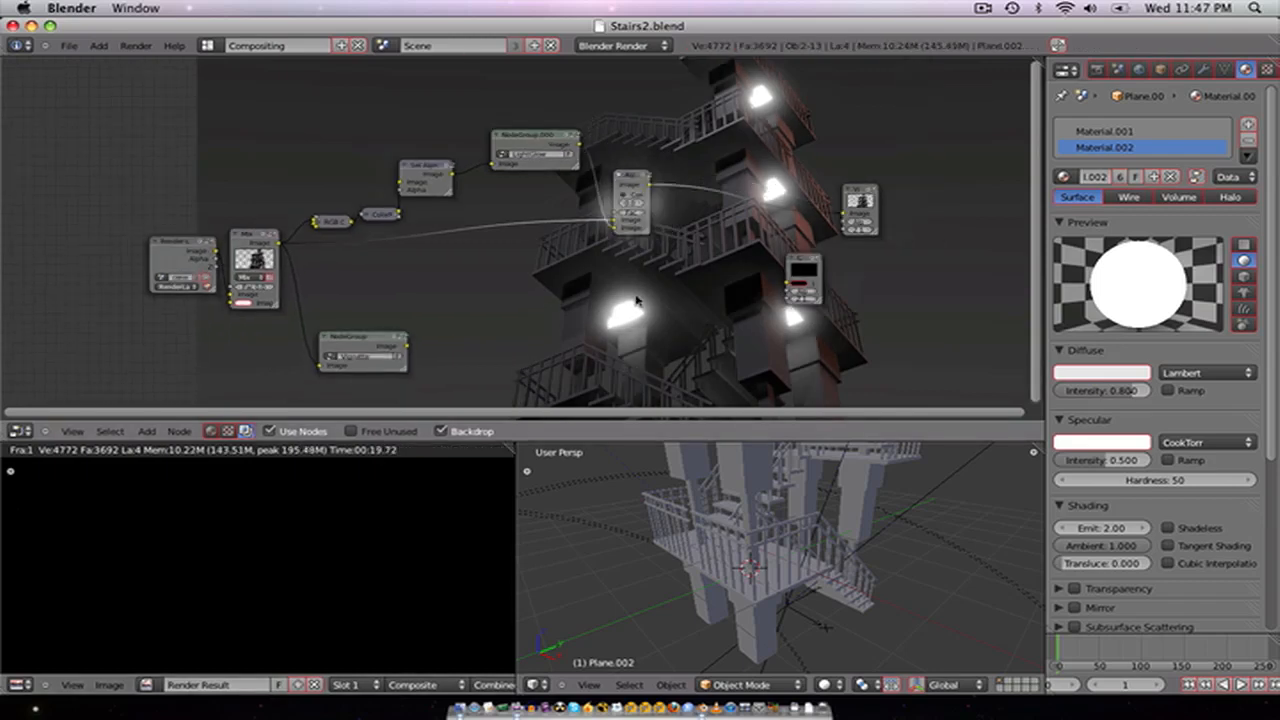
key(ctrl+Up)
scroll(634, 294, up, 3)
scroll(776, 472, down, 3)
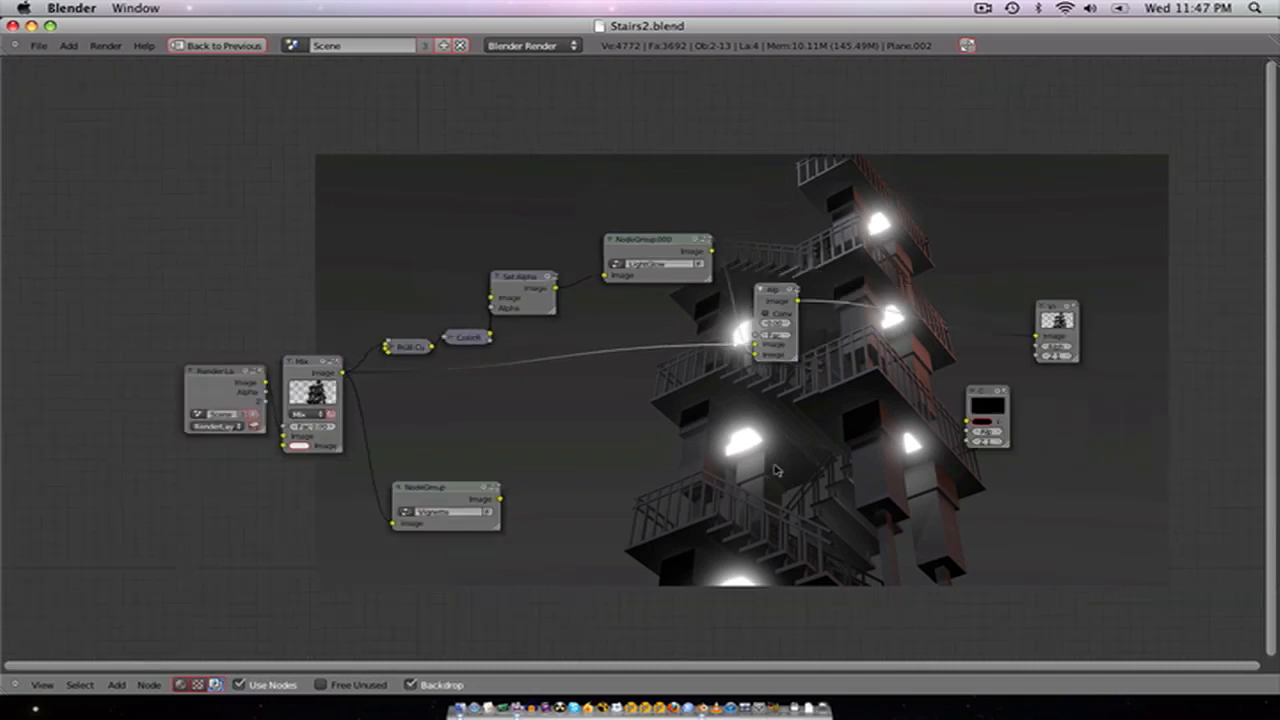
scroll(776, 472, up, 2)
scroll(708, 452, down, 2)
scroll(748, 476, up, 2)
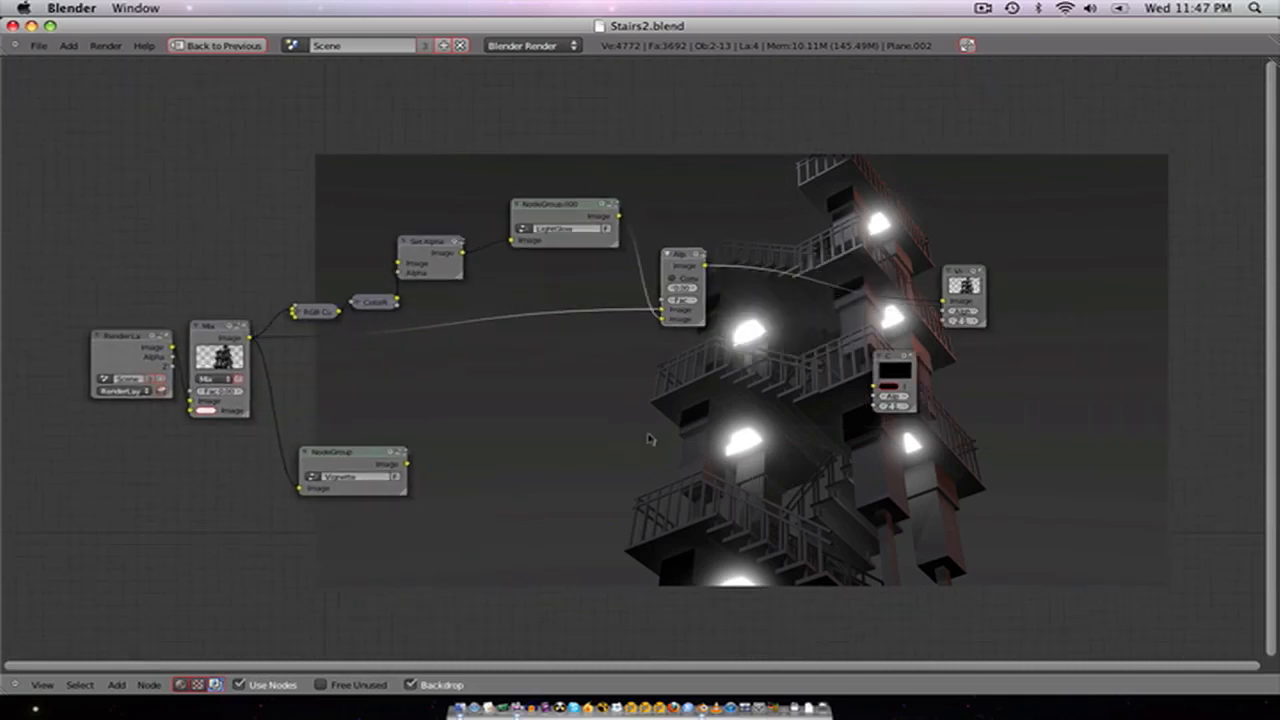
scroll(428, 314, down, 2)
scroll(493, 315, up, 2)
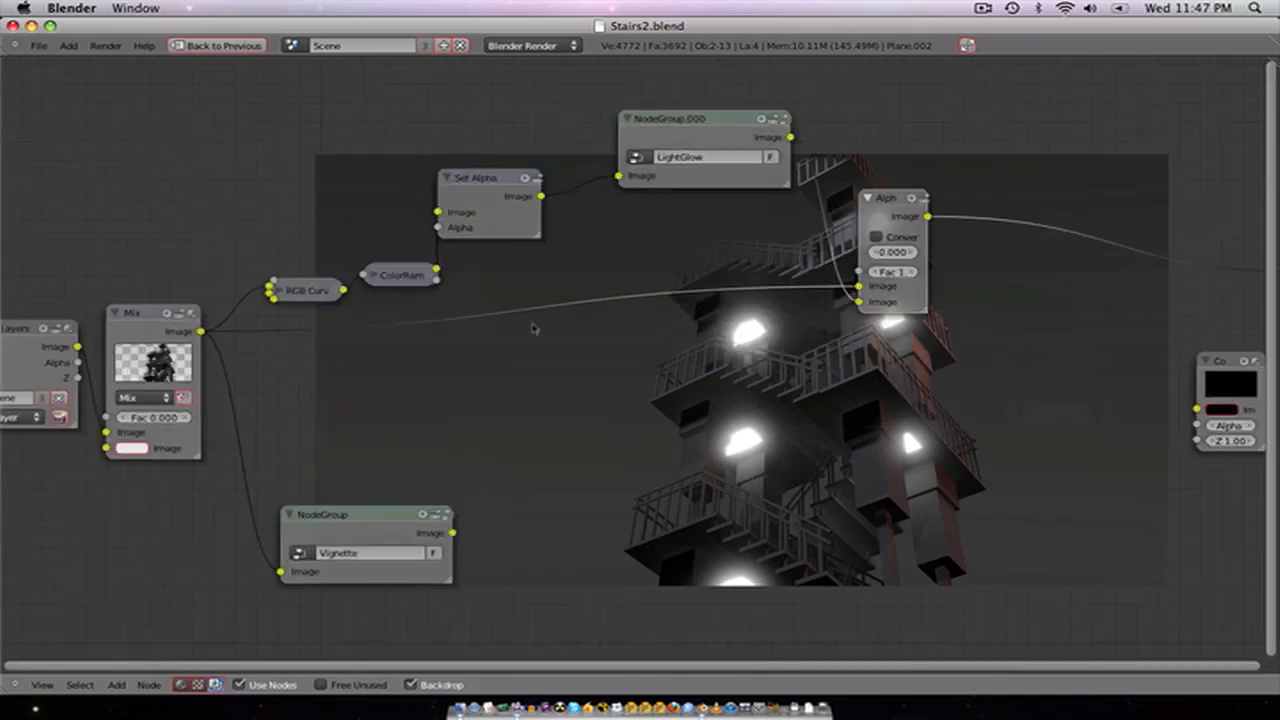
scroll(534, 323, down, 2)
scroll(788, 270, up, 1)
Step: Tighten the node layout by moving AlphaOver, raising the Vignette group below ColorRamp, and bringing Viewer and Composite closer to AlphaOver
drag(826, 278, 784, 259)
drag(424, 517, 475, 373)
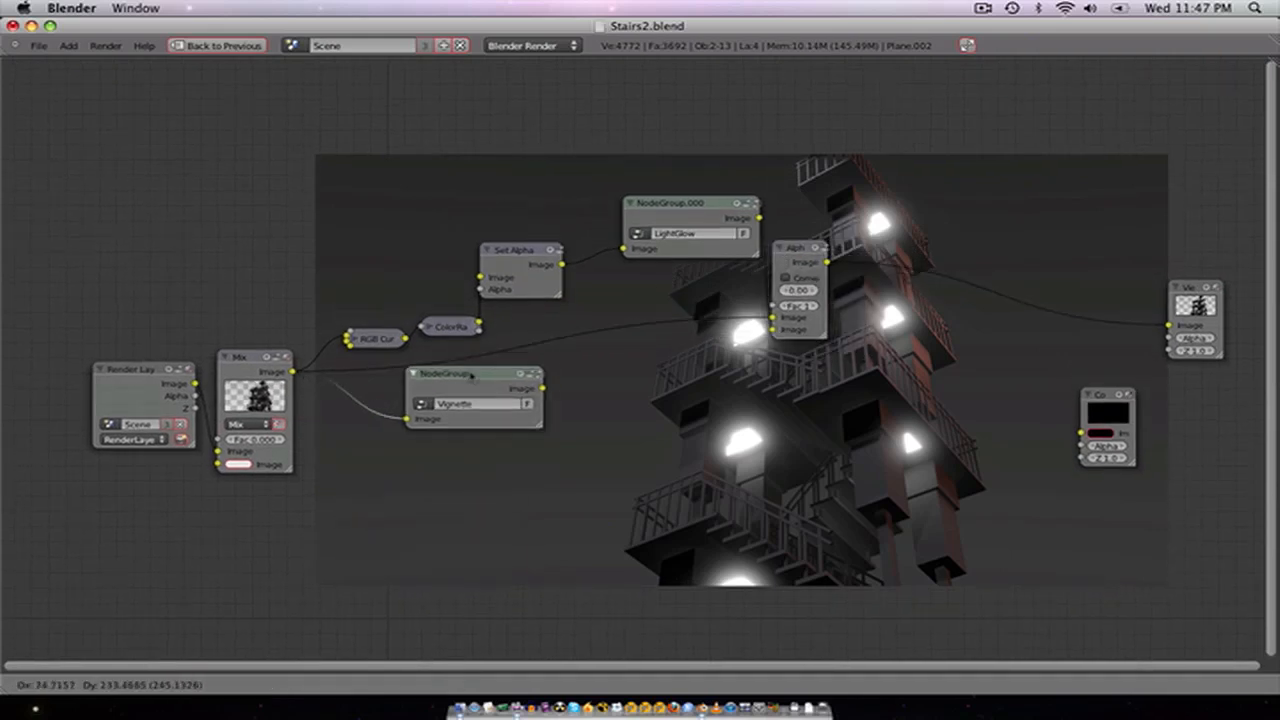
scroll(930, 375, up, 2)
scroll(930, 375, down, 2)
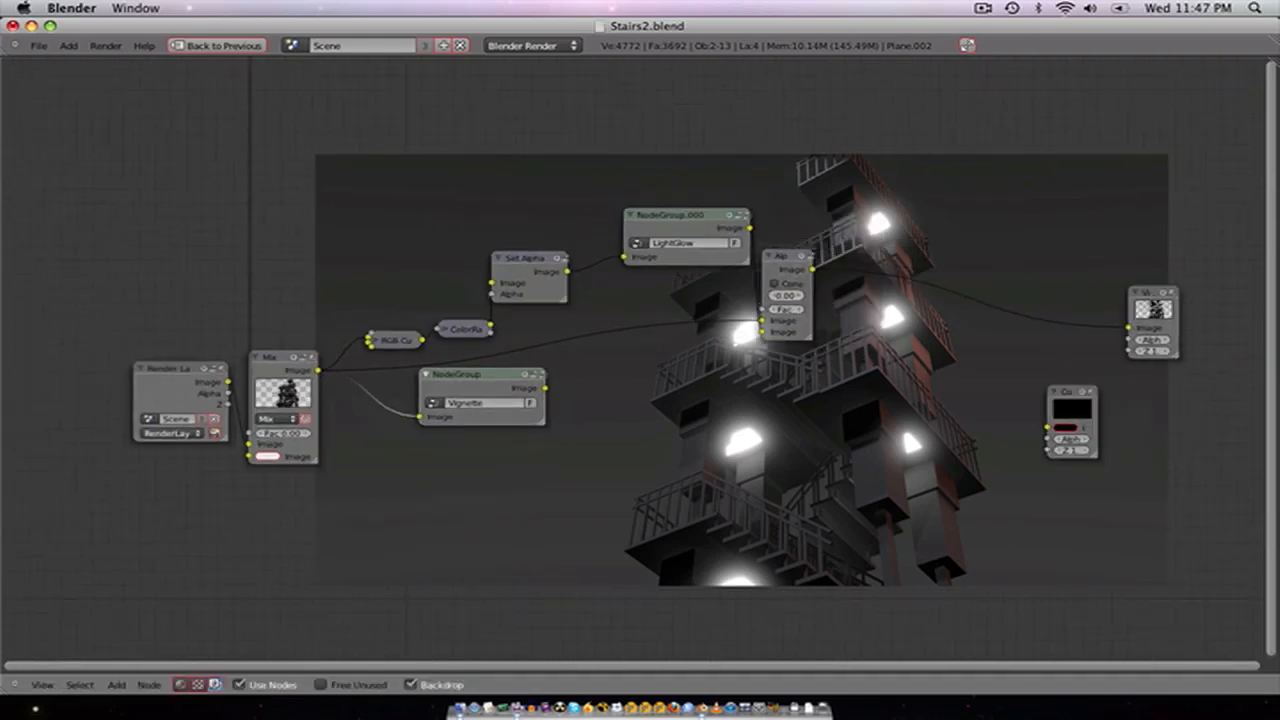
drag(1146, 294, 923, 227)
drag(1077, 399, 1034, 402)
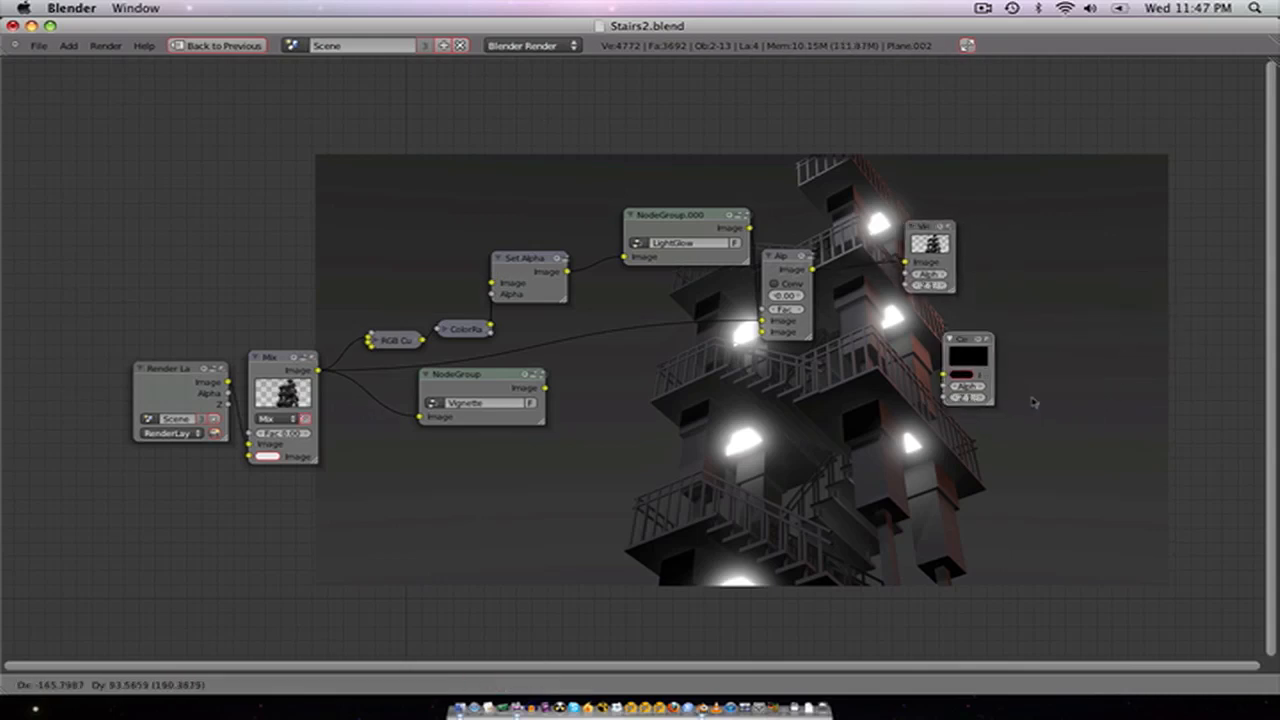
Step: Link the AlphaOver output to the Composite node's Image input, and shift the Vignette group and AlphaOver downward
scroll(1034, 402, up, 3)
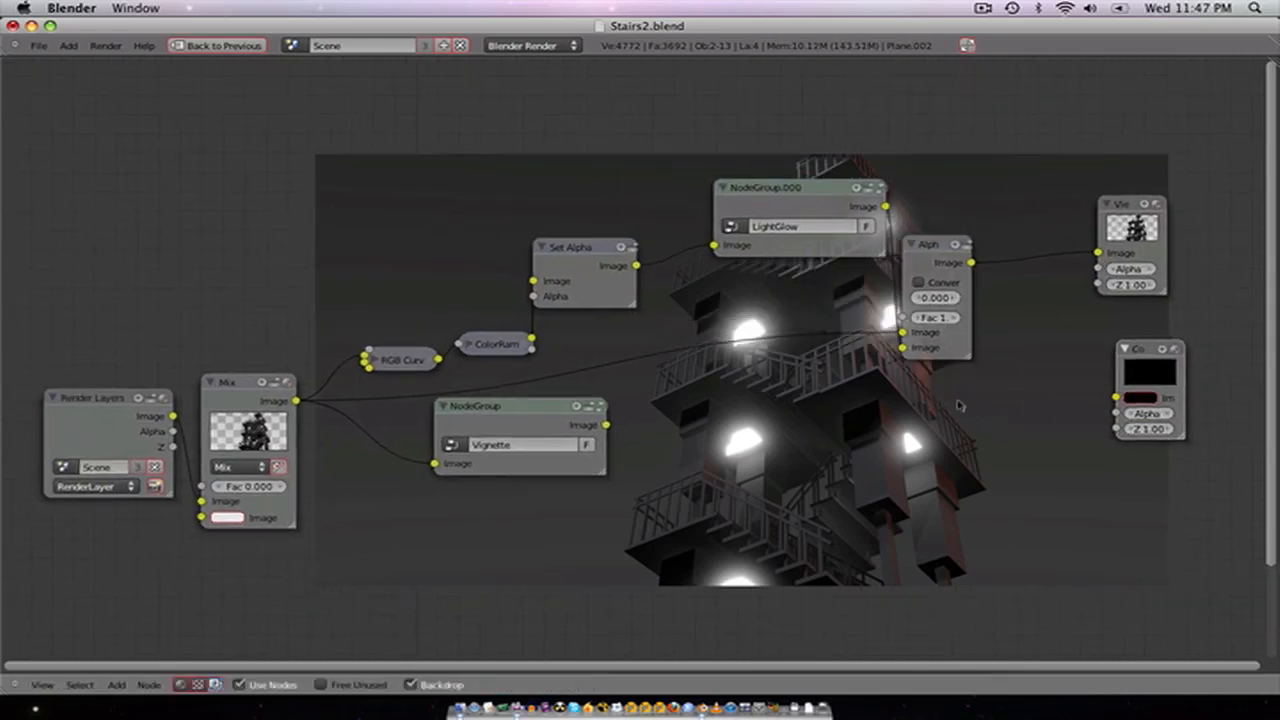
scroll(958, 405, up, 1)
drag(1034, 252, 1198, 403)
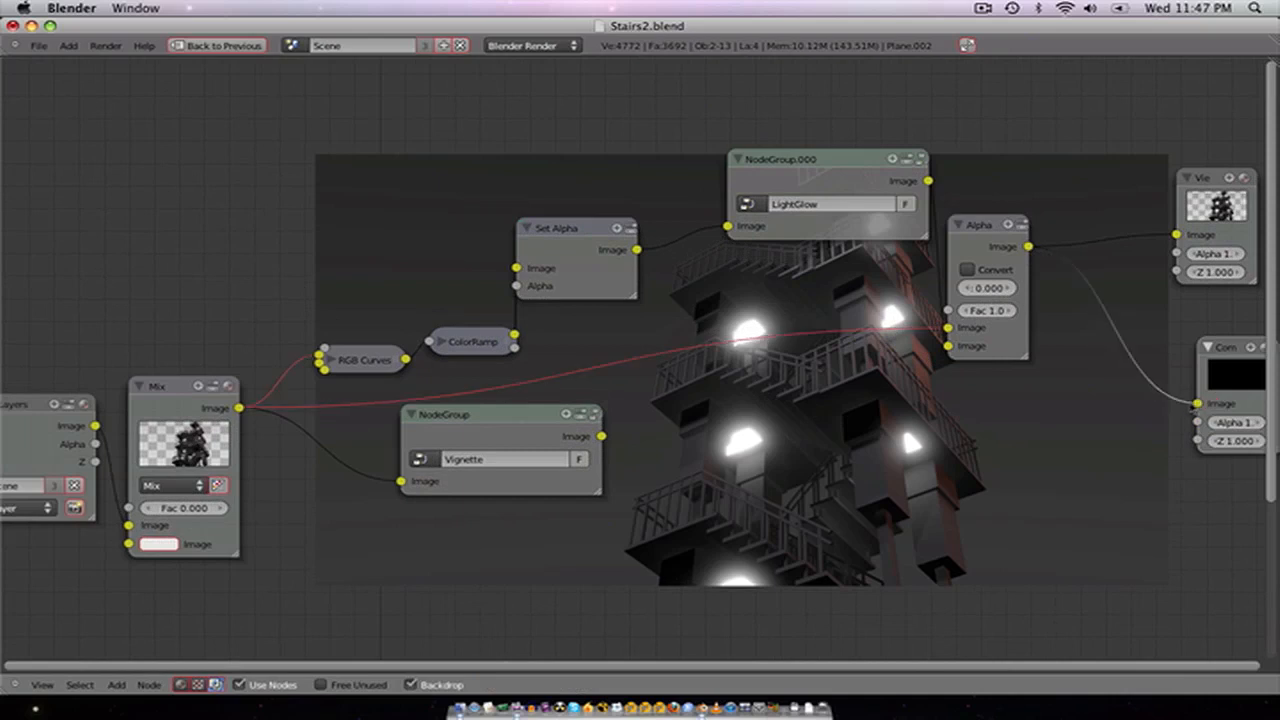
drag(496, 416, 425, 502)
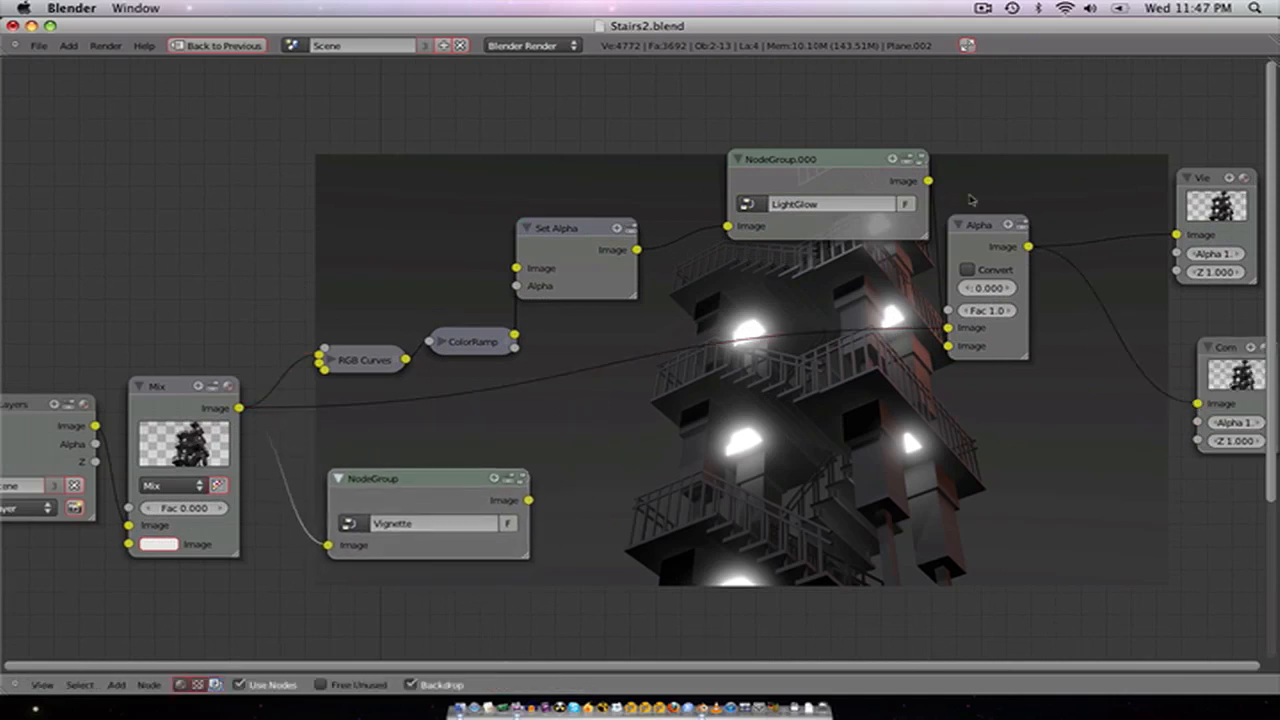
mouse_move(967, 238)
mouse_down()
mouse_move(988, 250)
mouse_move(967, 254)
mouse_up()
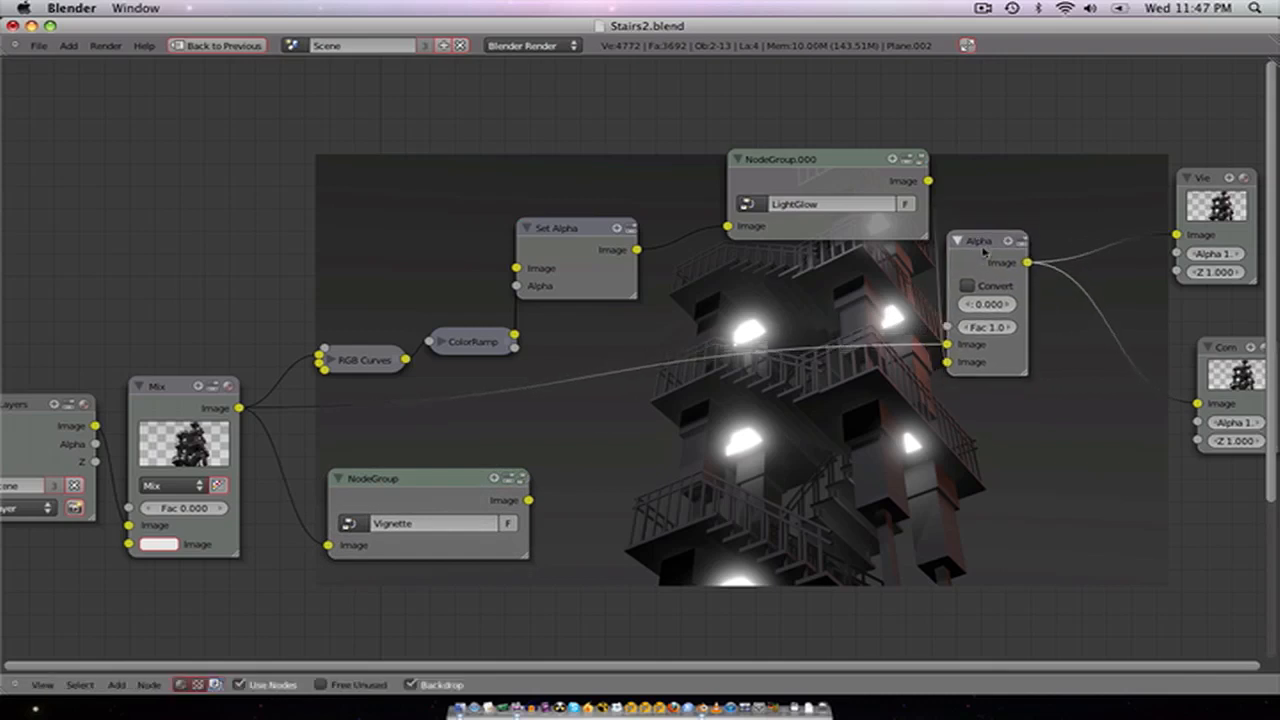
Step: Add a Mix node after AlphaOver and move the Viewer and Composite nodes farther right to make room for it
key(shift+a)
mouse_move(984, 252)
click(1040, 270)
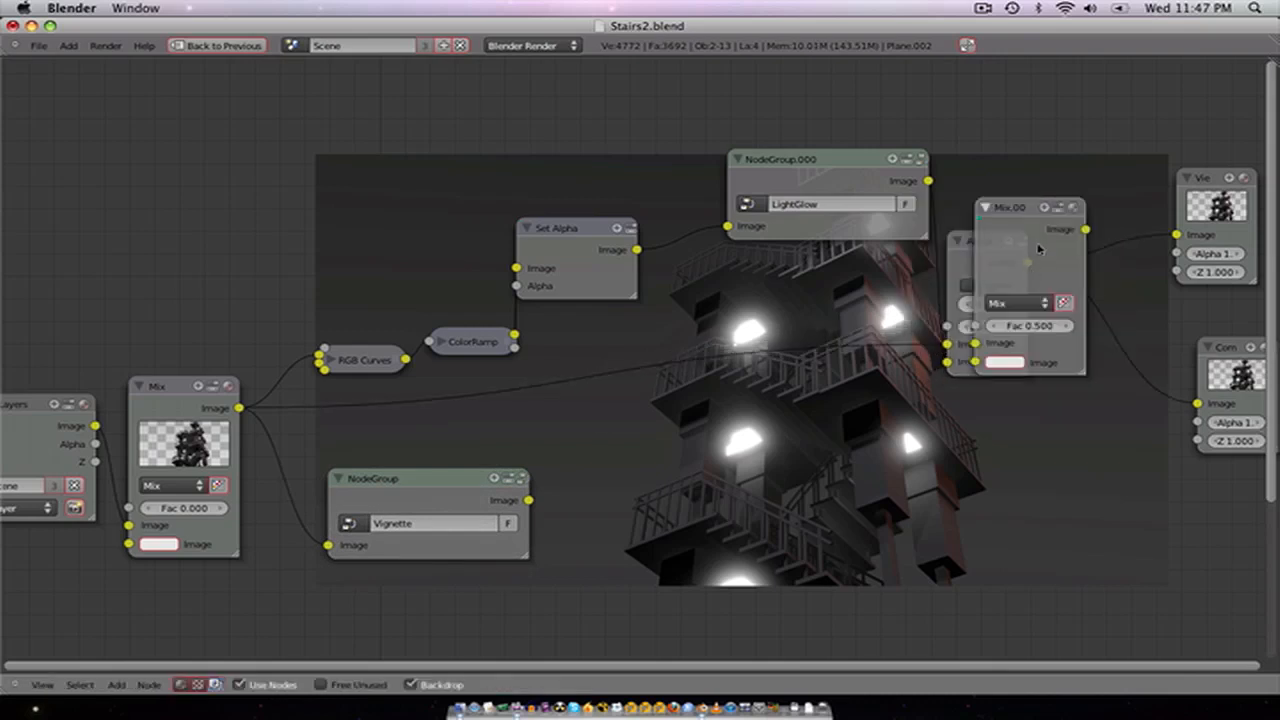
click(1138, 266)
scroll(1168, 209, down, 2)
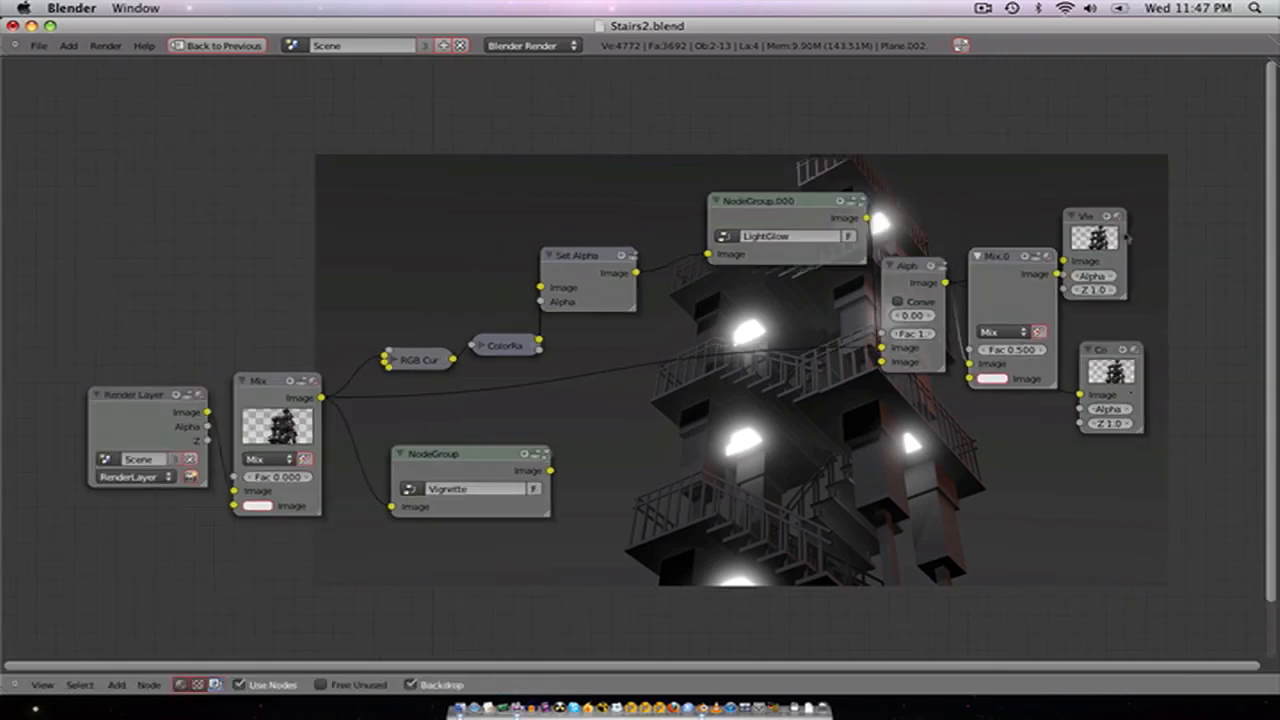
drag(1098, 240, 1209, 200)
click(1119, 383)
drag(1118, 375, 1205, 372)
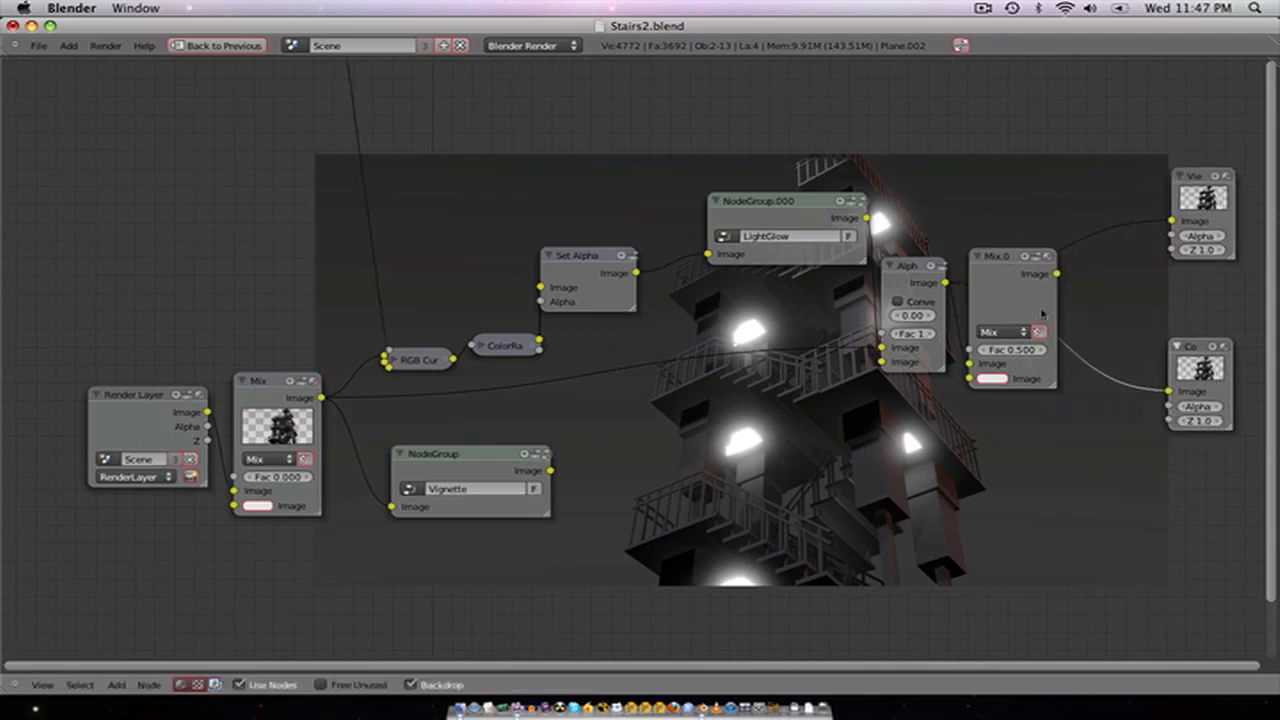
Step: Route AlphaOver through the new Mix node to Viewer and Composite, and link the Vignette output to the Mix node's lower Image input
drag(1001, 294, 1169, 391)
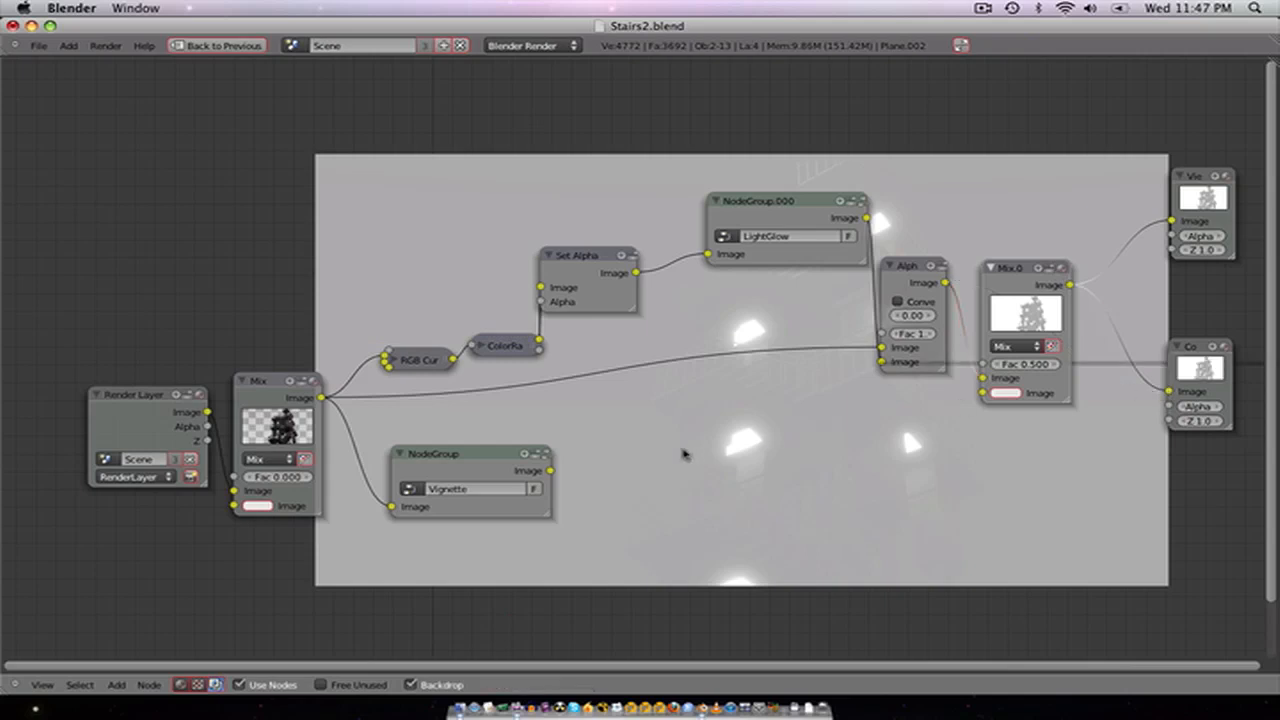
drag(552, 473, 983, 392)
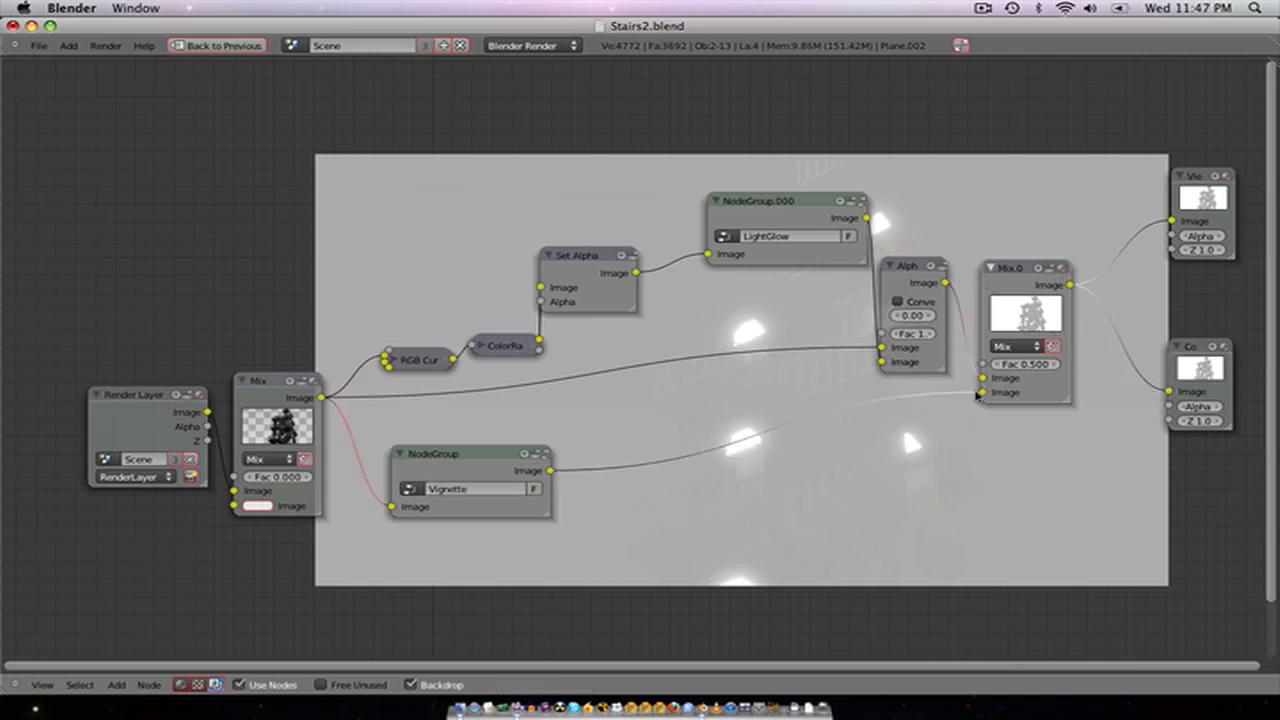
Step: Set the new Mix node's blend type to Multiply and its factor to 0.900
click(1016, 346)
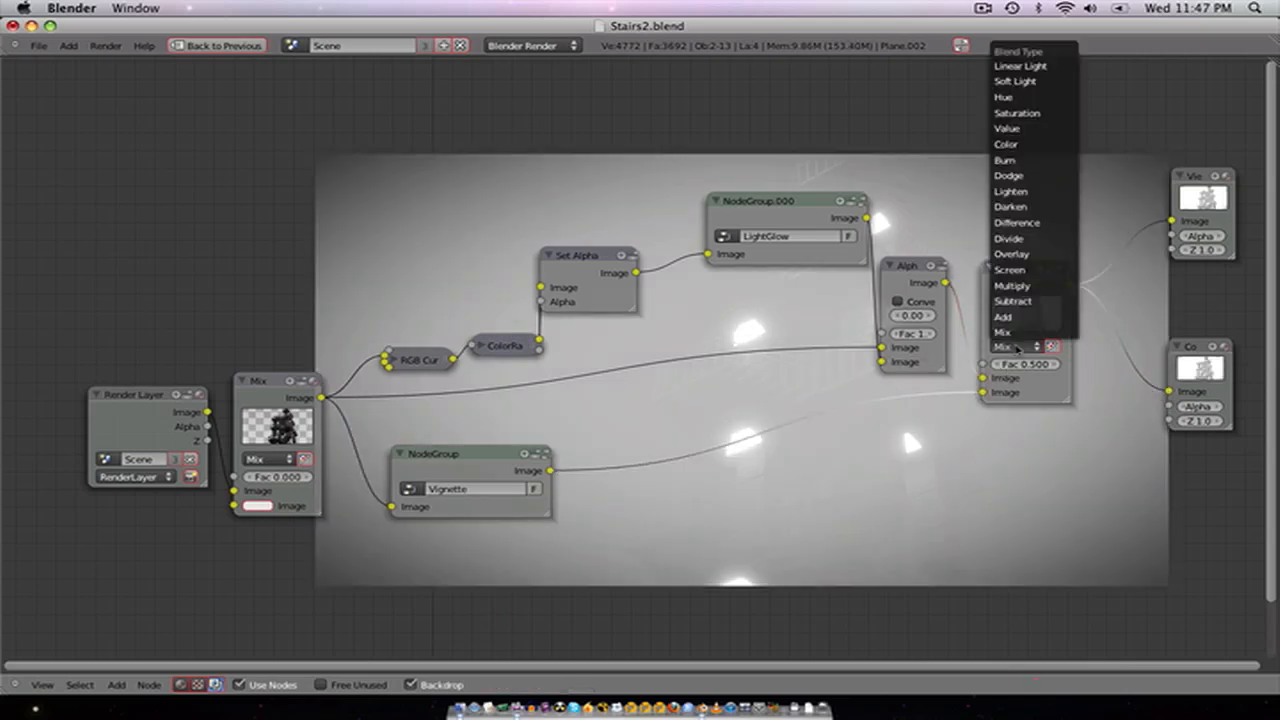
click(1030, 288)
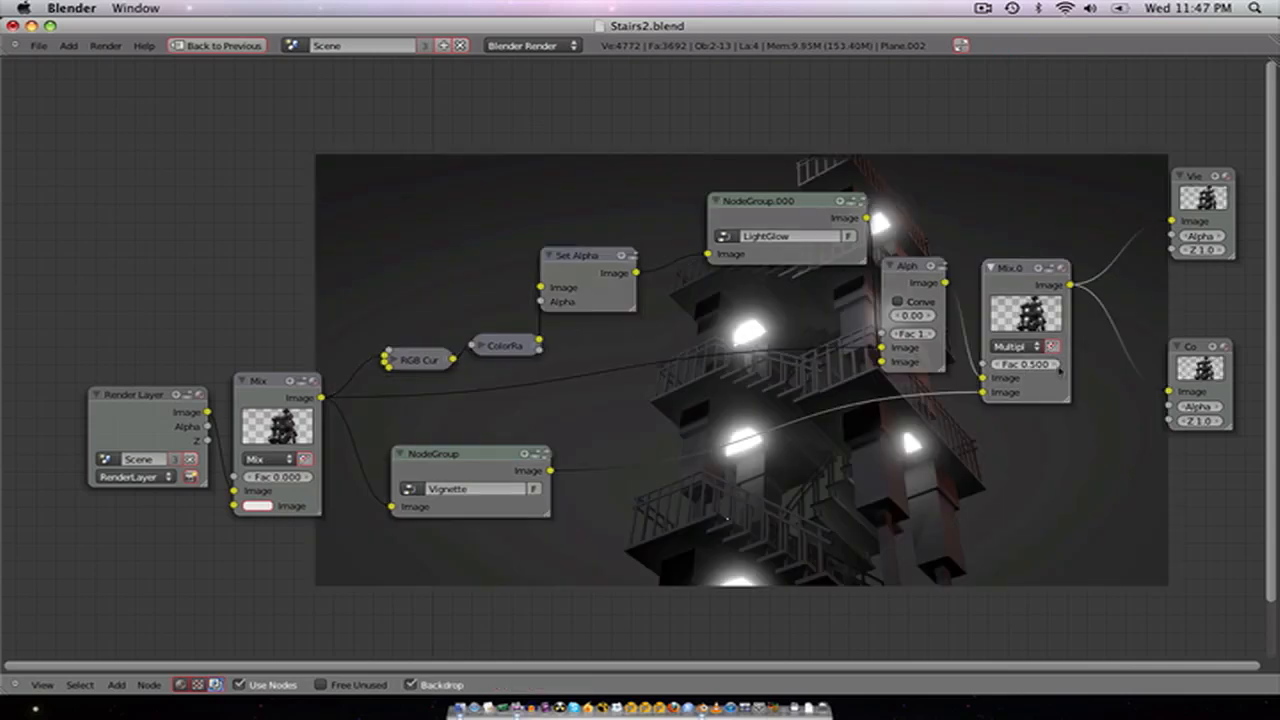
click(1058, 365)
click(1058, 365)
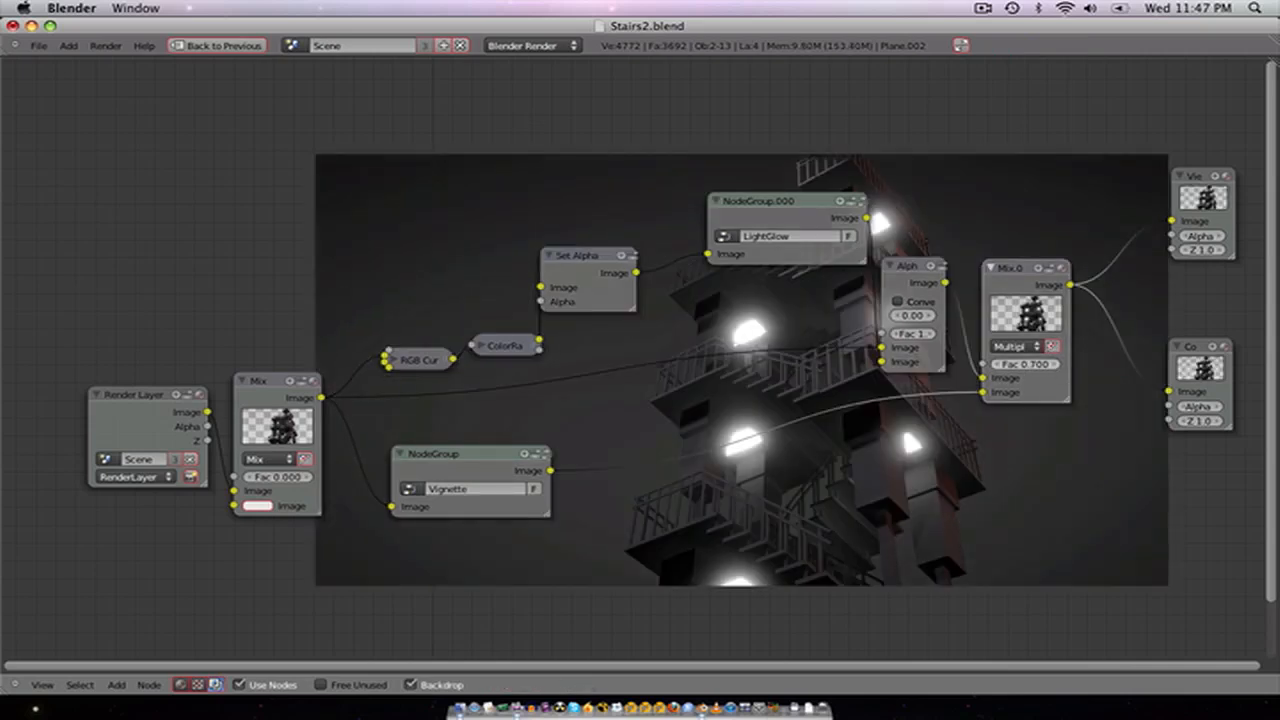
click(1056, 365)
click(1056, 365)
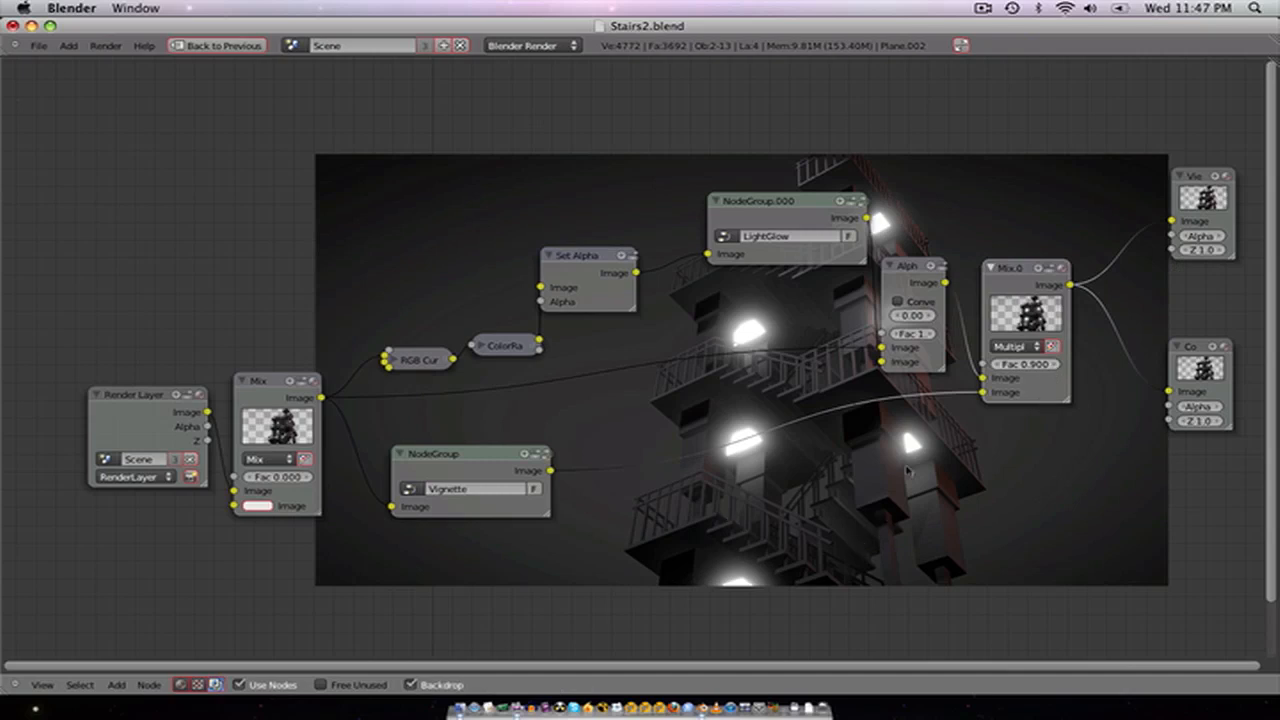
Step: Insert an RGB Curves node between the Vignette group and the Multiply node
click(468, 477)
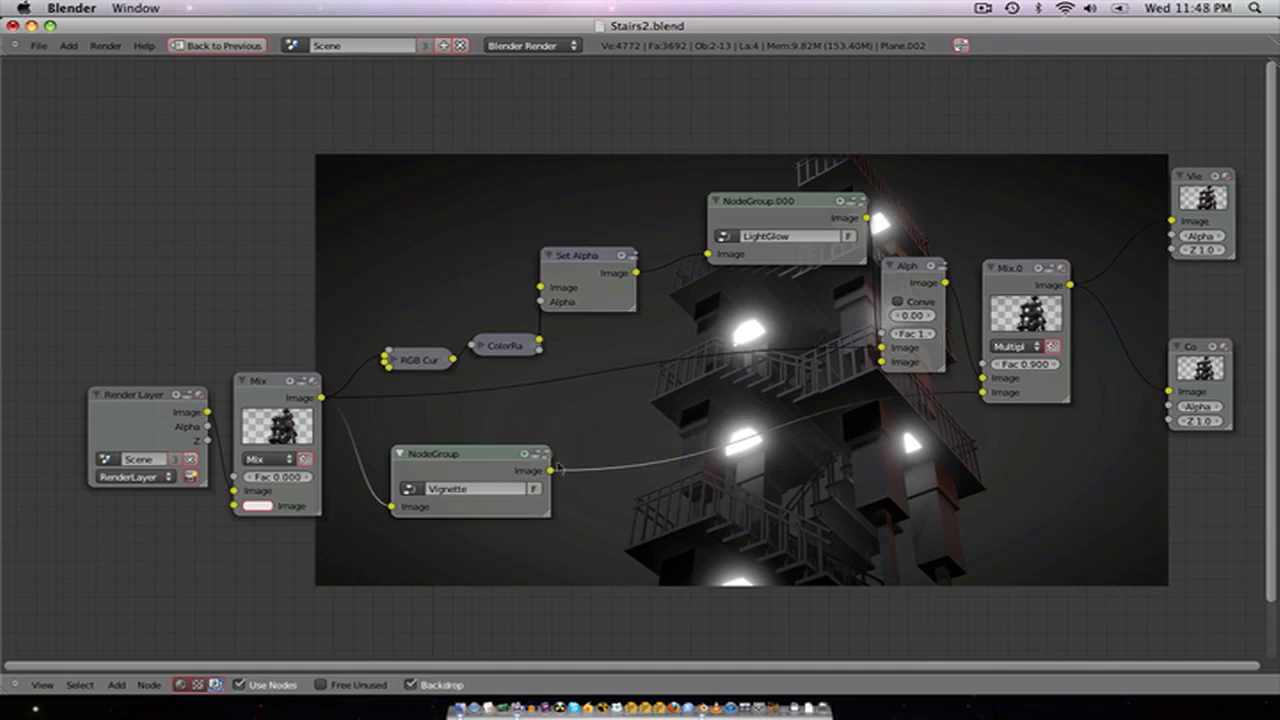
key(shift+a)
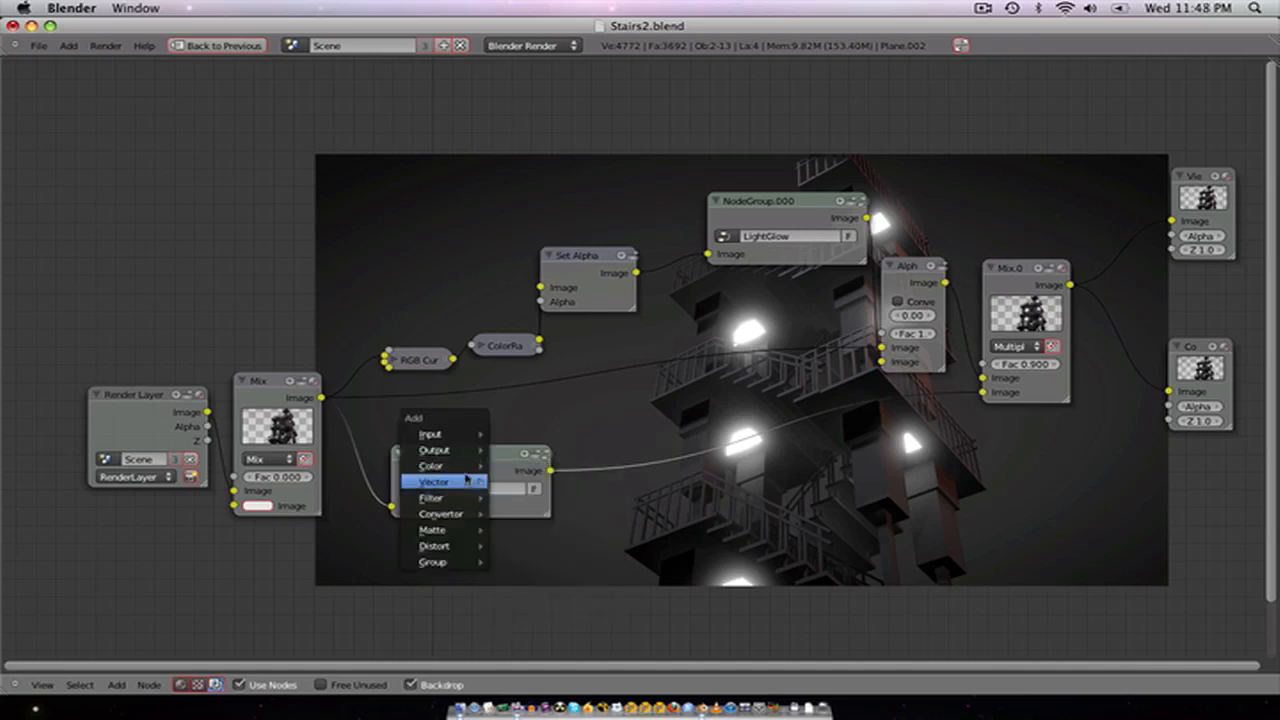
mouse_move(467, 467)
click(527, 466)
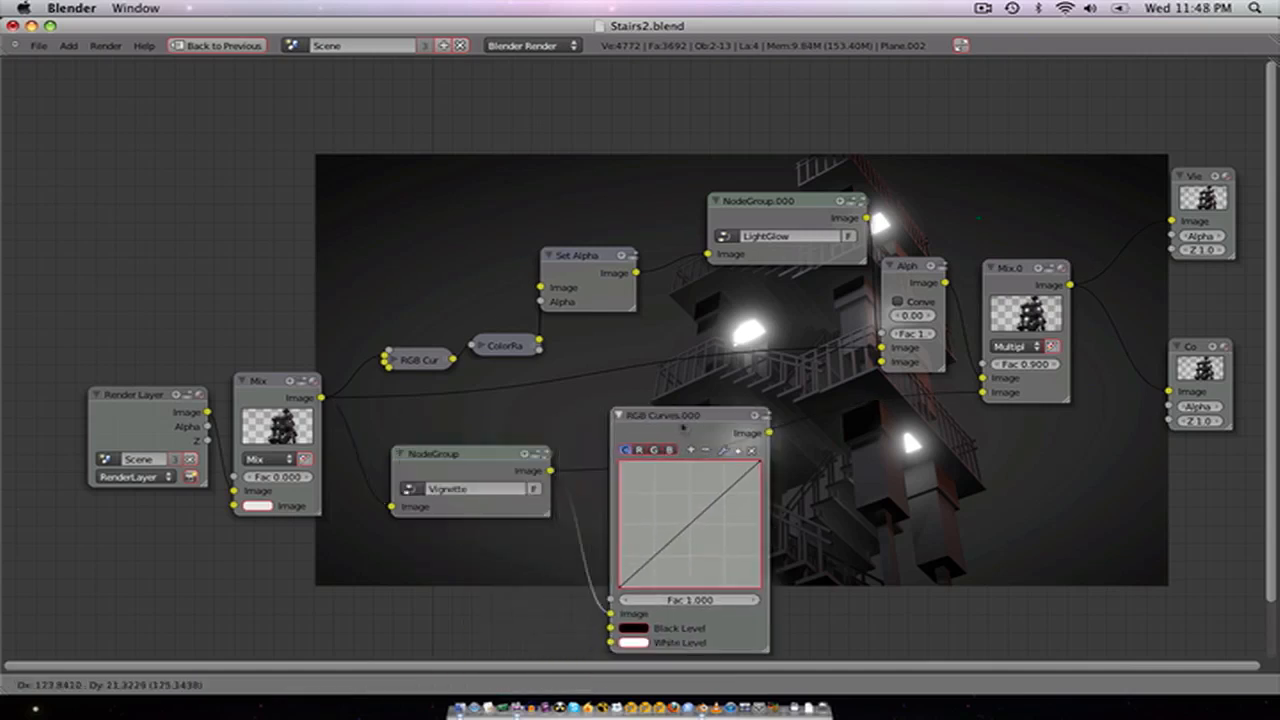
click(688, 530)
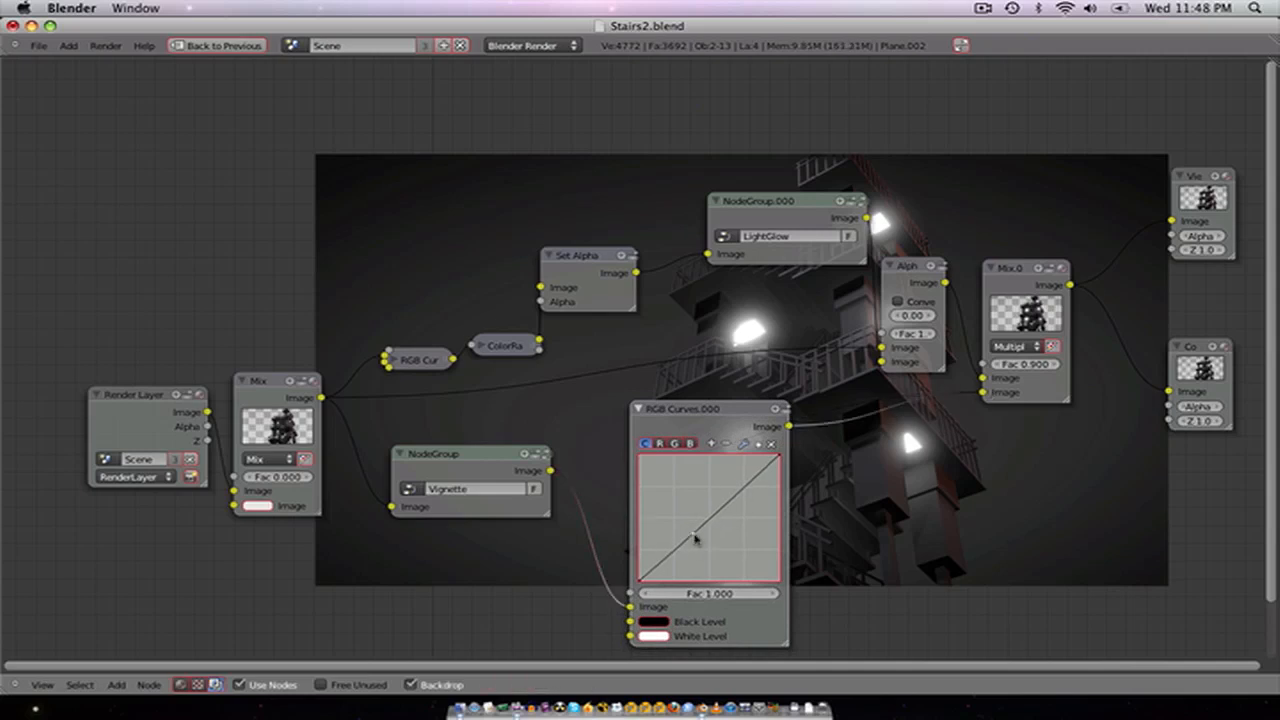
Step: Bend the curve of the Vignette's RGB Curves node downward to darken the vignette, and check the composited backdrop
mouse_move(695, 539)
mouse_down()
mouse_move(702, 556)
mouse_move(719, 493)
mouse_move(742, 505)
mouse_move(748, 521)
mouse_move(702, 557)
mouse_up()
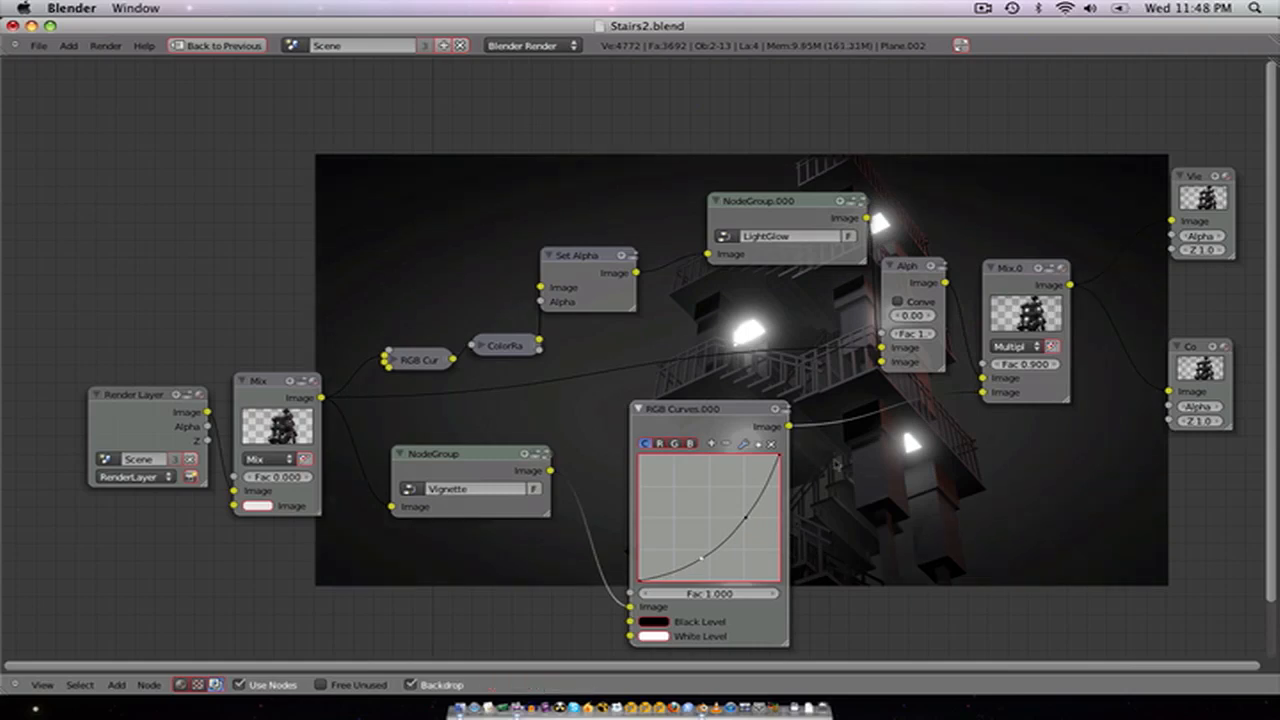
scroll(834, 486, down, 2)
middle_drag(836, 486, 367, 298)
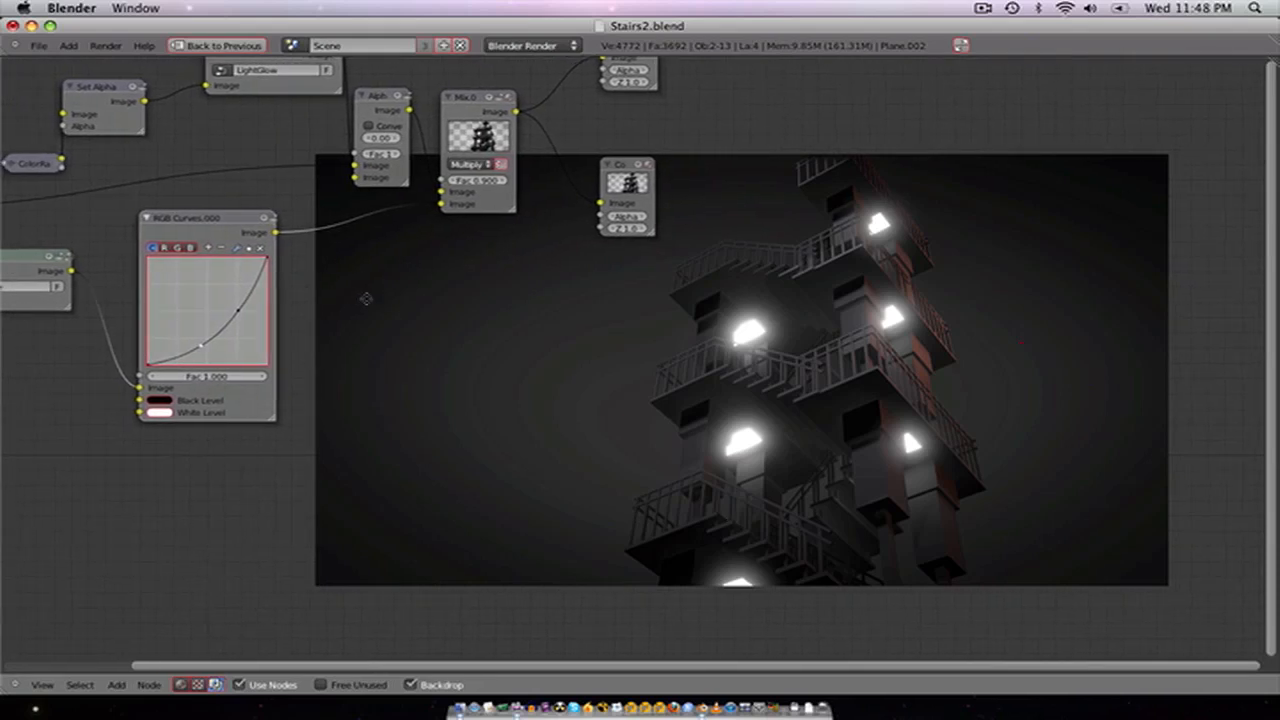
middle_drag(366, 298, 655, 424)
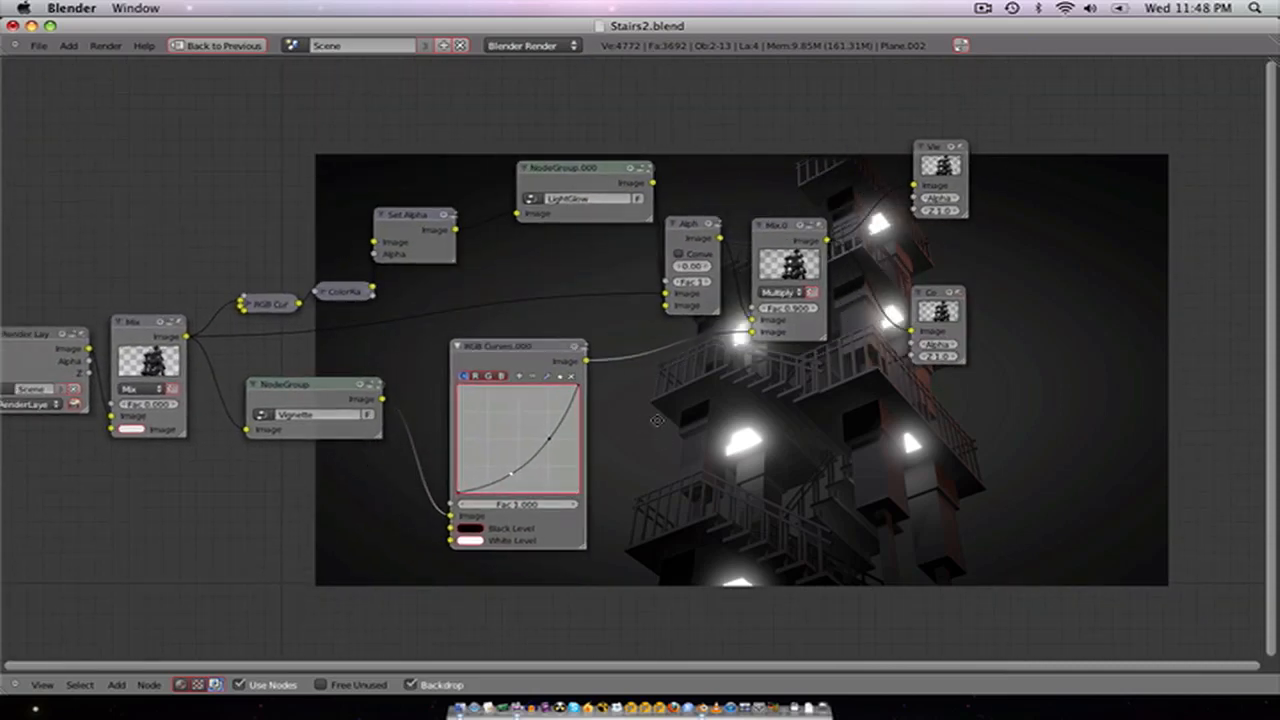
Step: Save Stairs2.blend and move the Multiply node slightly closer to the AlphaOver node
key(ctrl+s)
click(655, 422)
scroll(595, 437, up, 2)
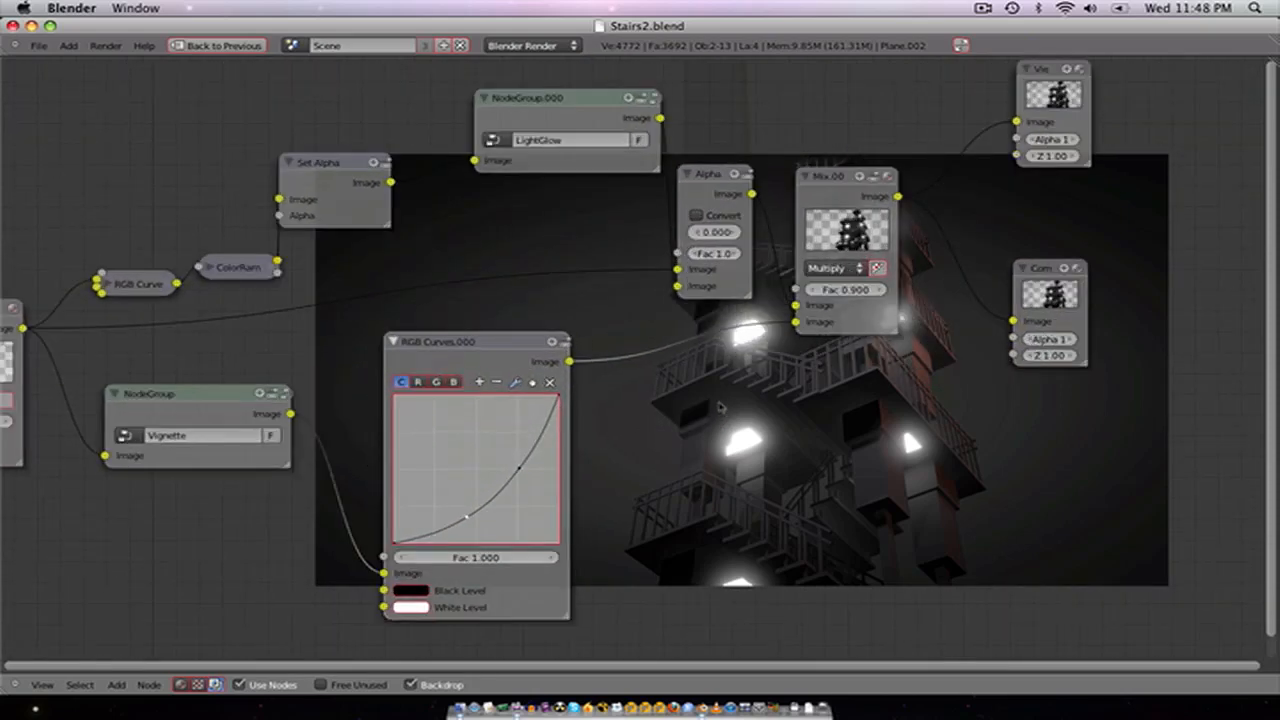
drag(858, 168, 834, 189)
scroll(782, 334, down, 1)
middle_drag(777, 337, 787, 338)
scroll(705, 358, down, 3)
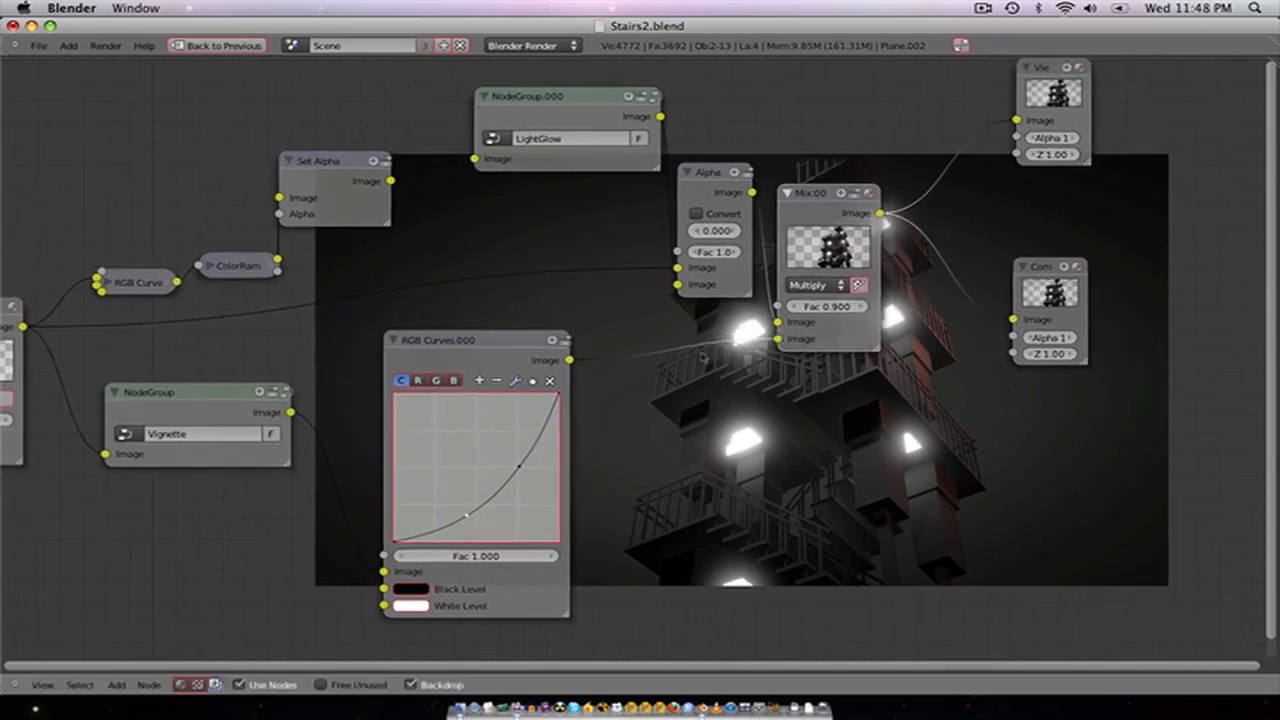
middle_drag(634, 461, 665, 482)
scroll(680, 484, up, 1)
scroll(680, 484, up, 1)
scroll(680, 484, down, 2)
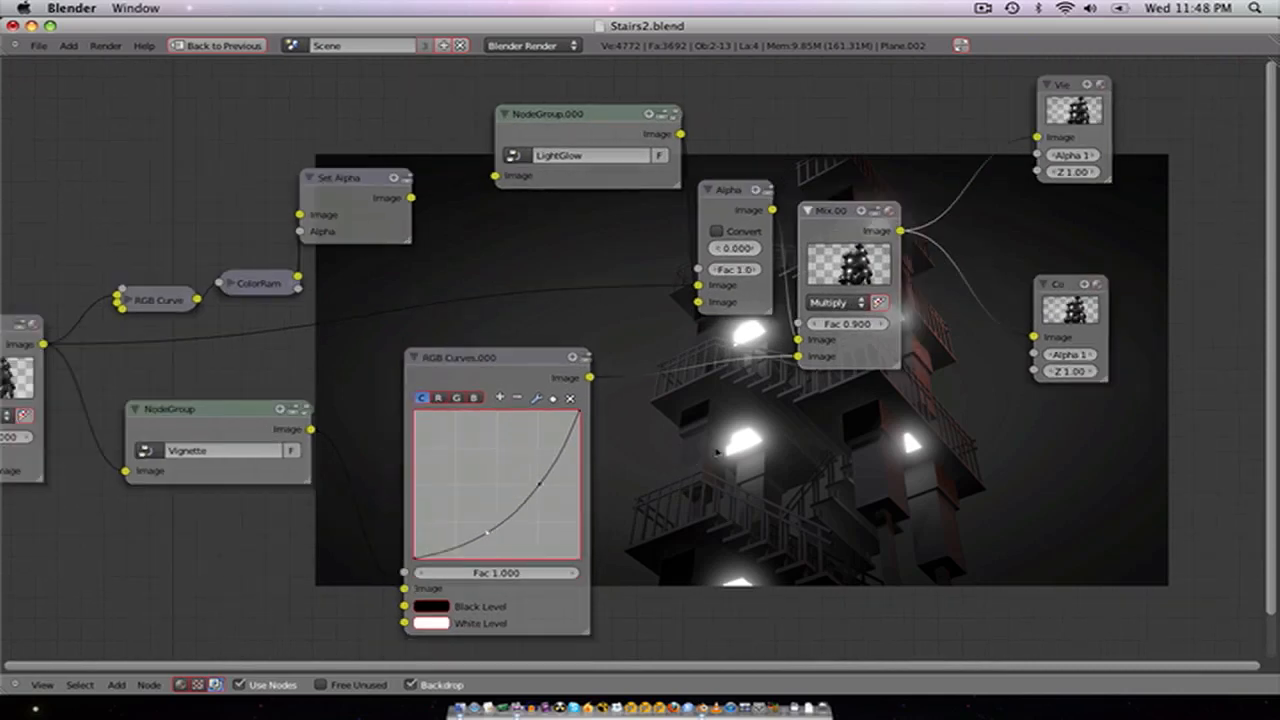
Step: Move the Composite and Viewer nodes well away from the Multiply node to free space in the tree
middle_drag(951, 369, 674, 412)
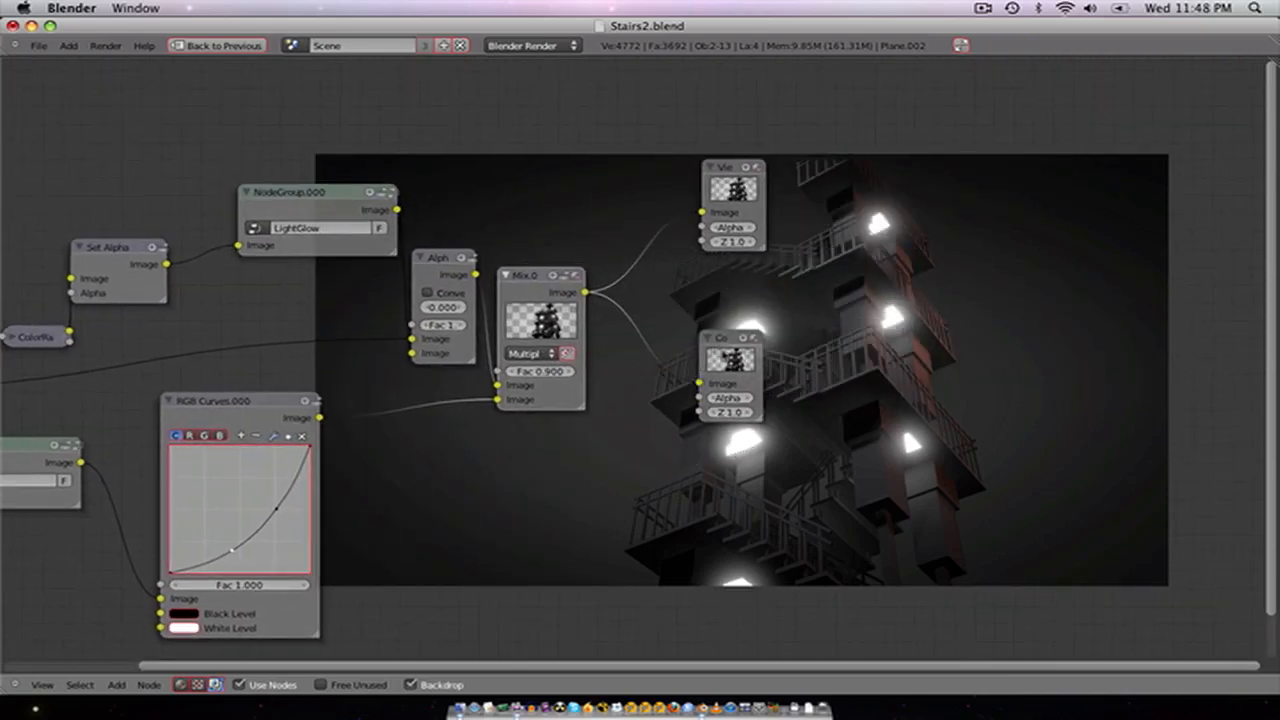
drag(735, 375, 1044, 392)
drag(745, 205, 1125, 197)
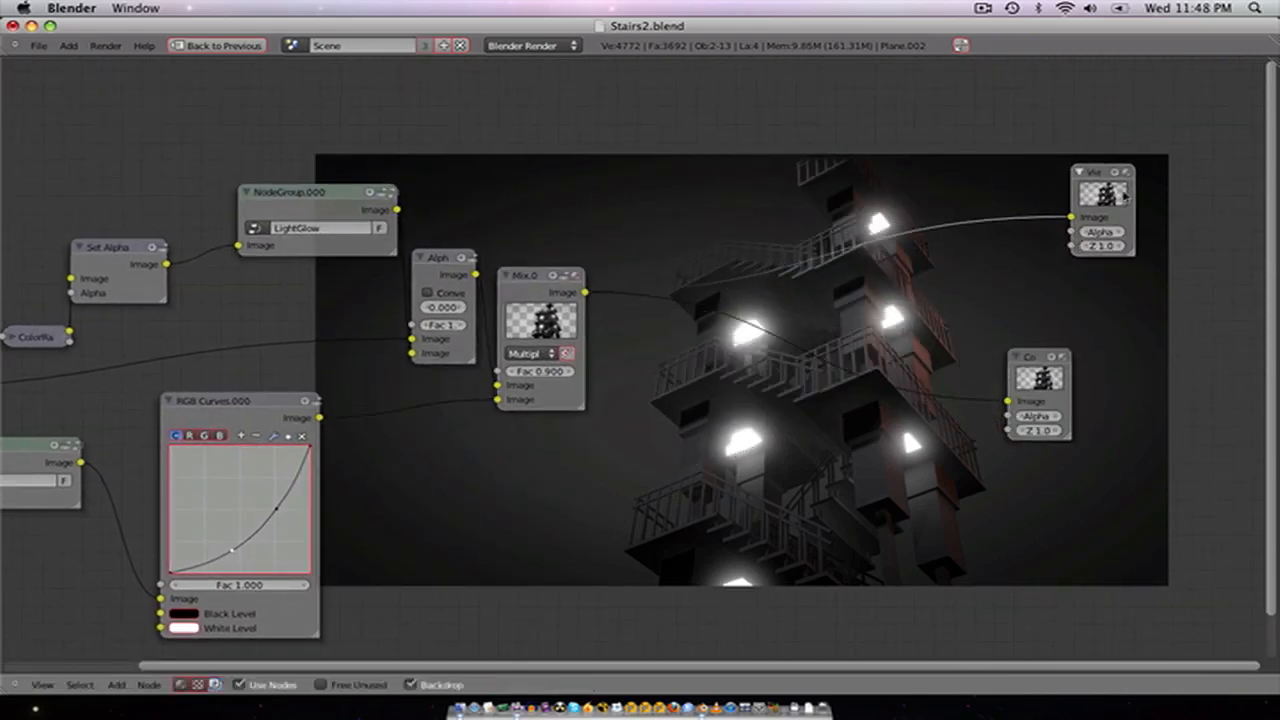
scroll(634, 377, up, 1)
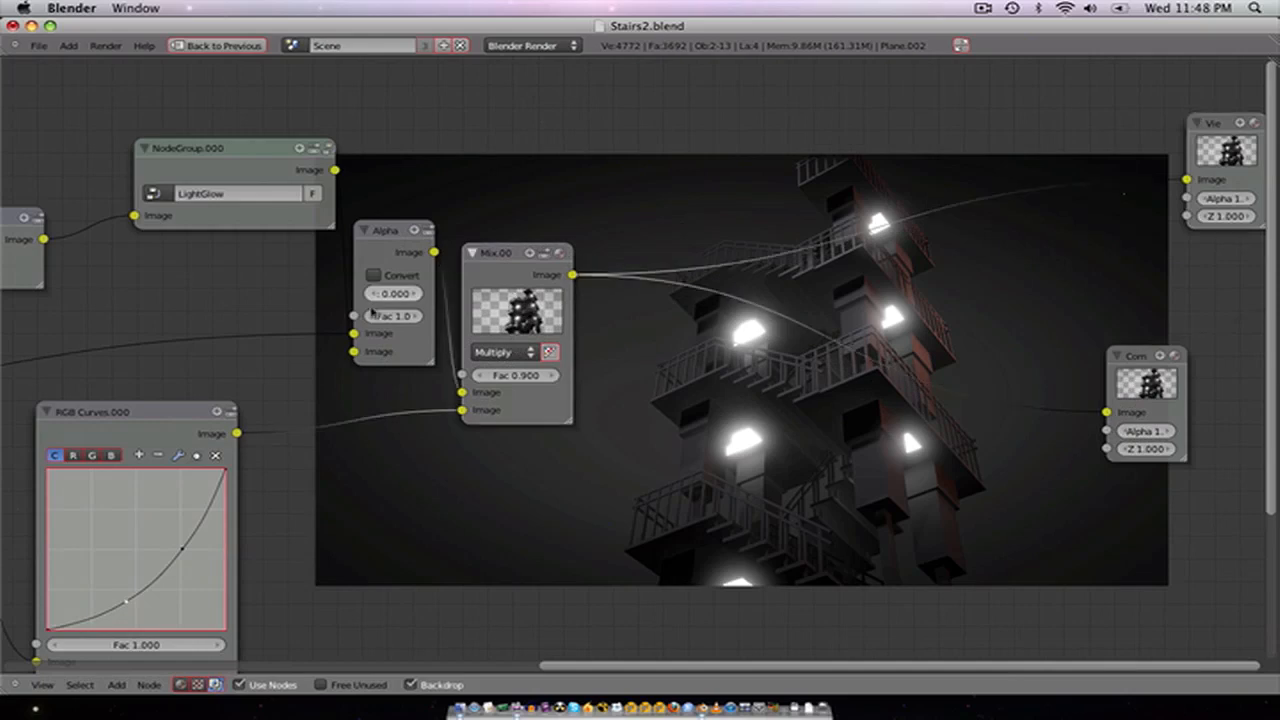
Step: Add a Crop node fed by the first Mix node's Image output and place it below the Vignette group
scroll(297, 373, down, 2)
middle_drag(297, 373, 566, 329)
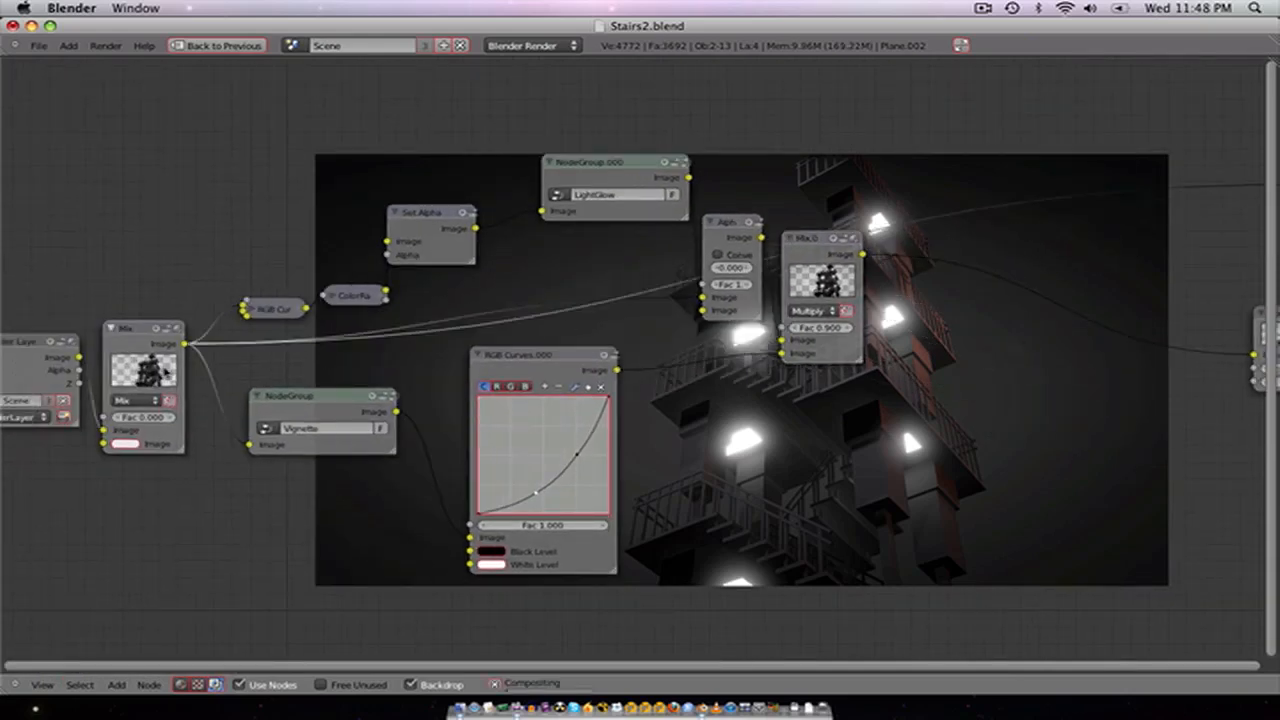
key(shift+a)
mouse_move(145, 436)
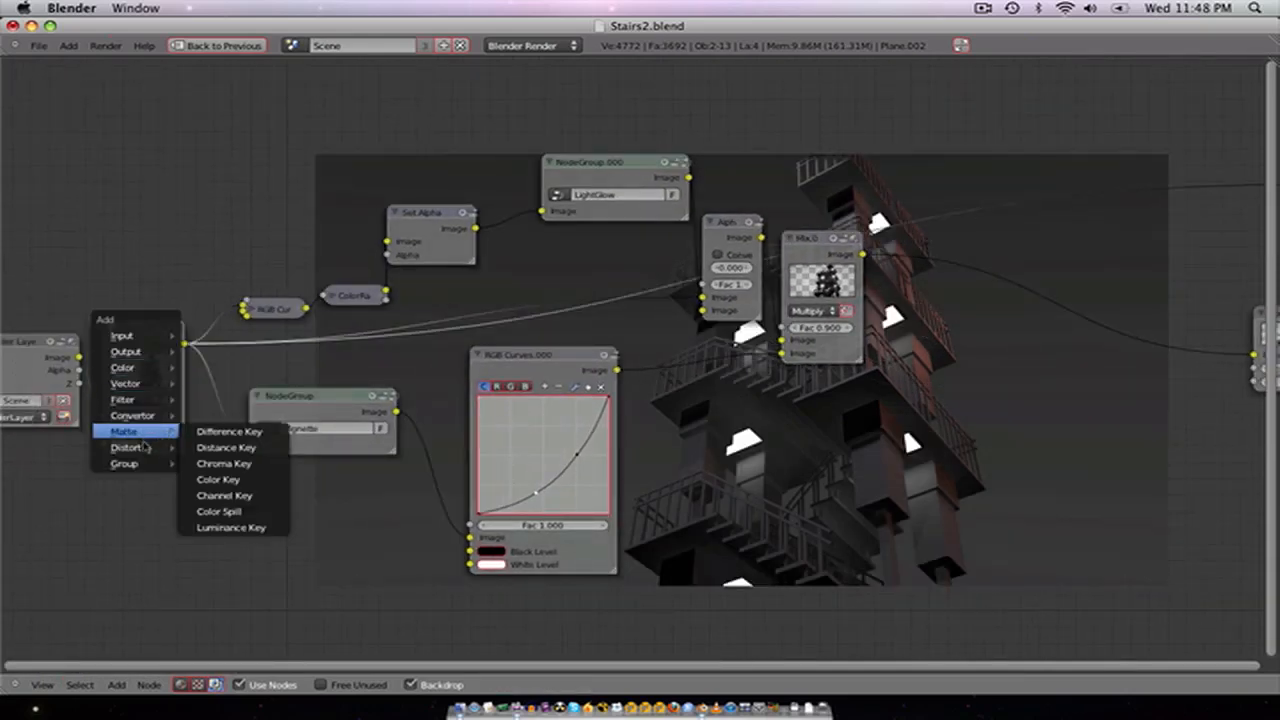
click(225, 511)
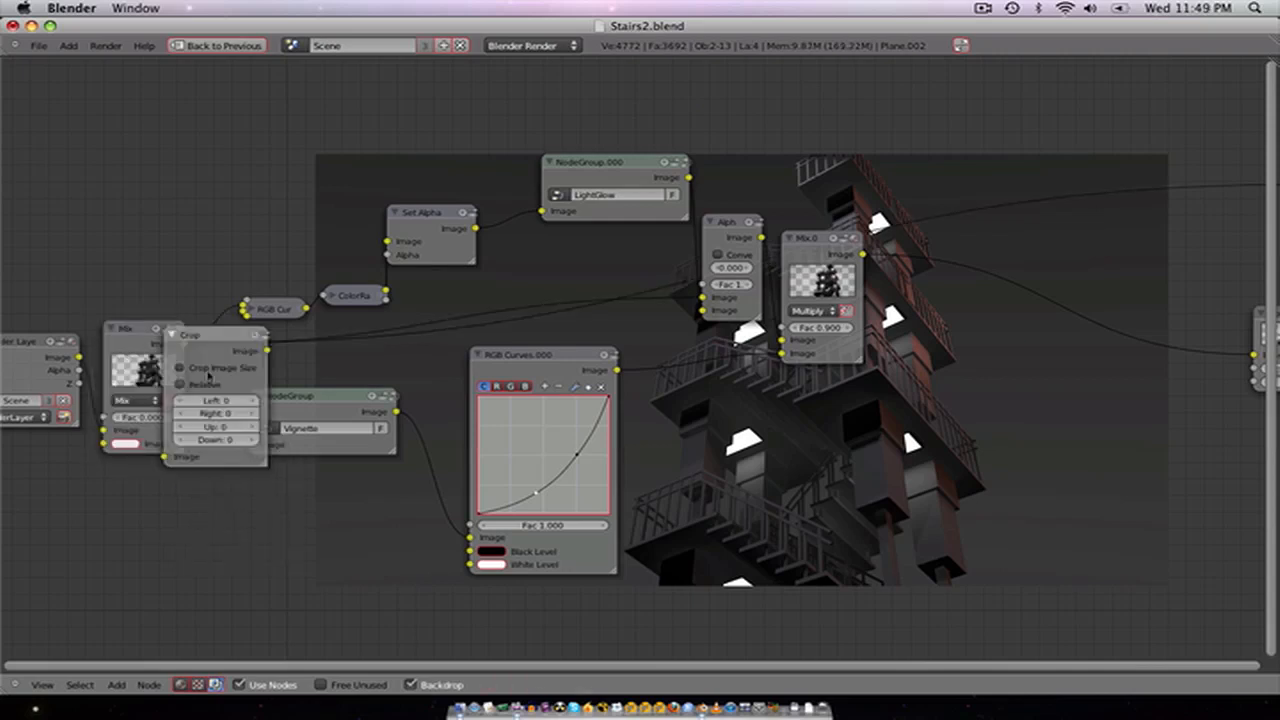
click(300, 540)
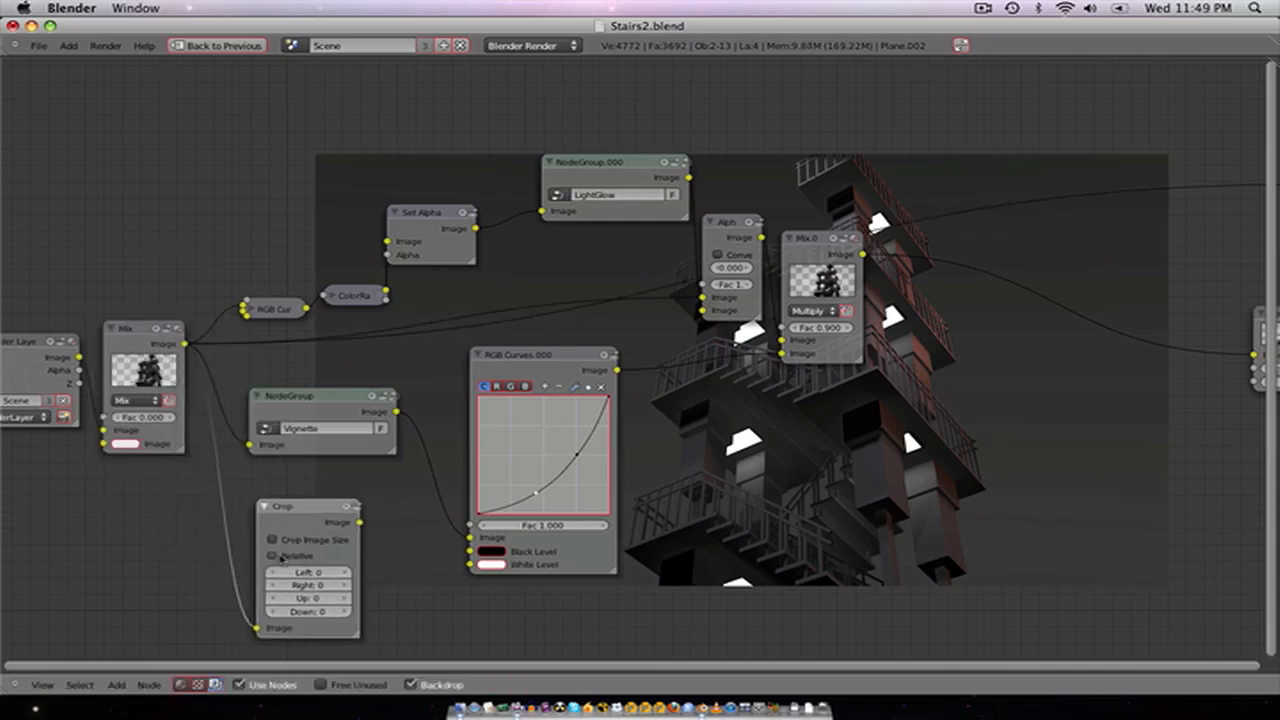
Step: Preview the Crop node in the Viewer, enable Relative, and set its Right and Down values to 1.000
click(282, 558)
click(287, 558)
ctrl+shift+click(300, 527)
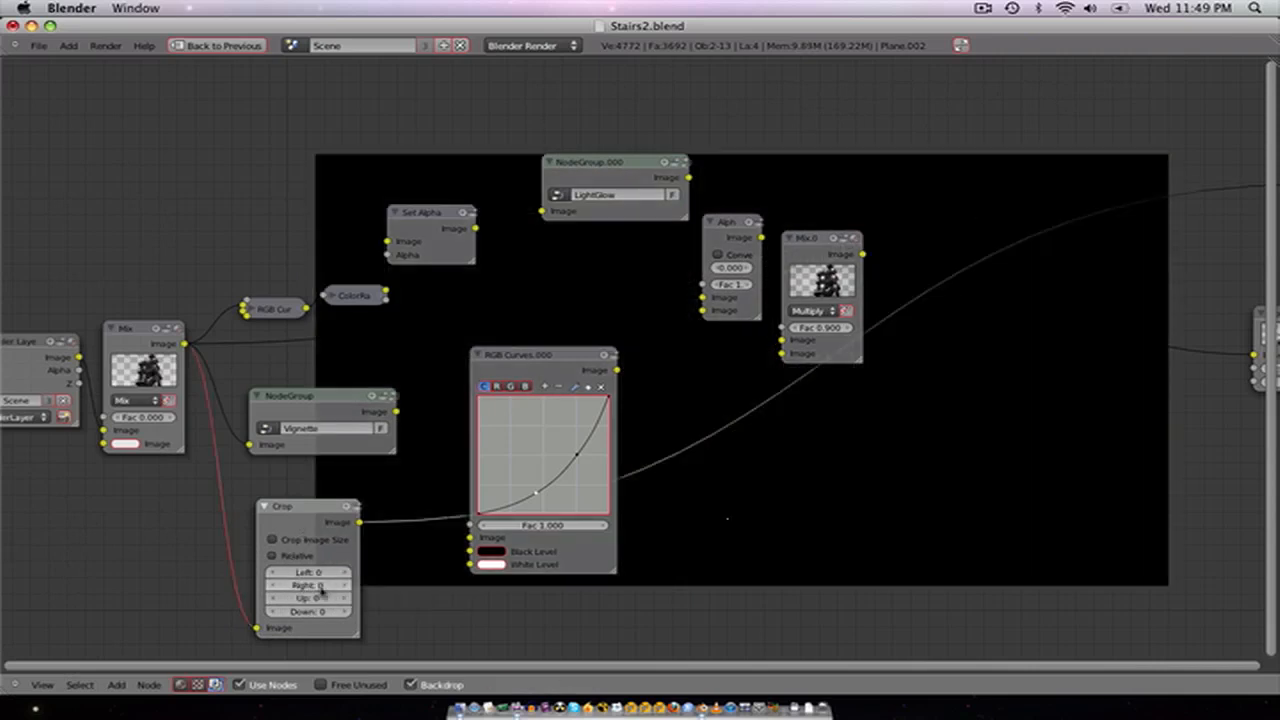
click(300, 556)
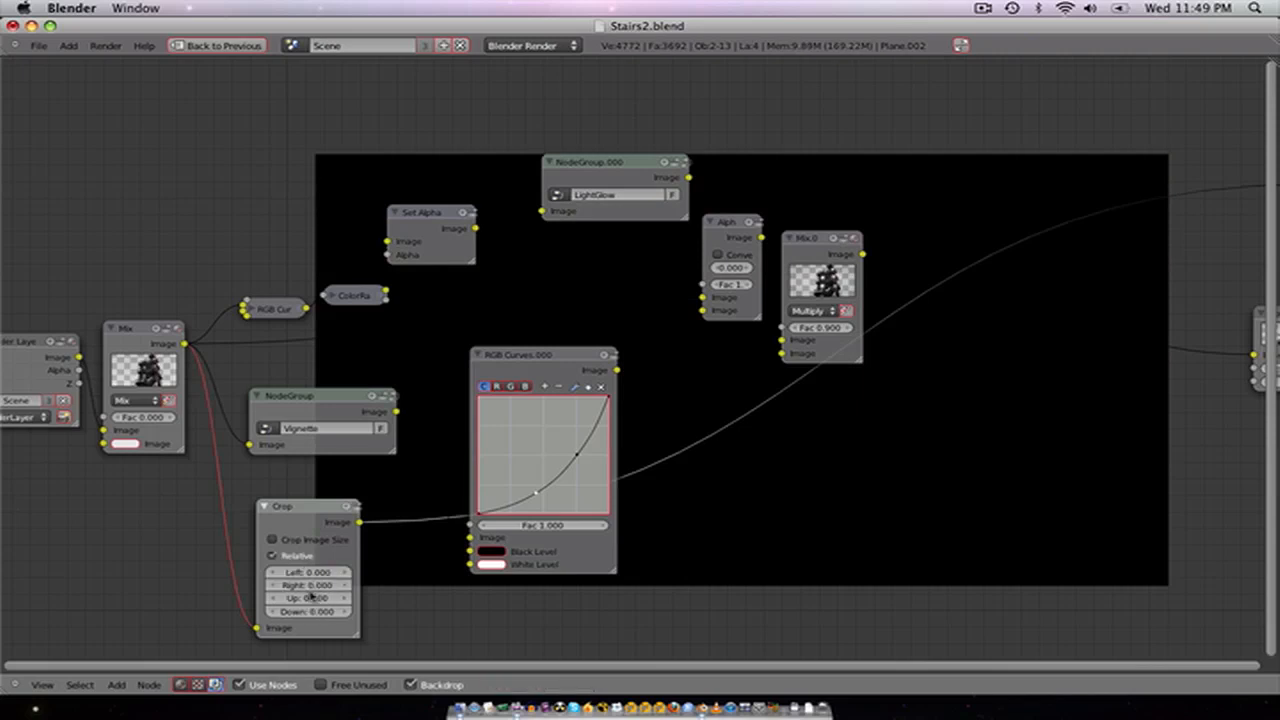
text(1)
key(Return)
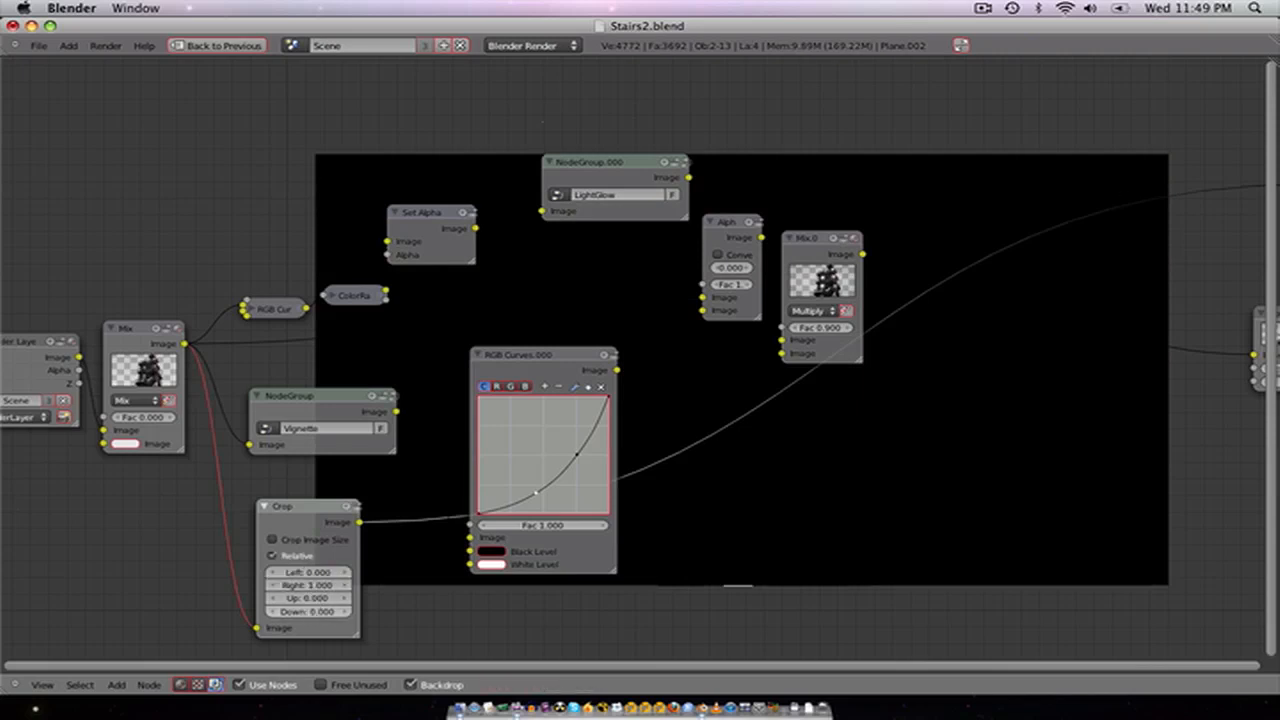
click(311, 611)
text(1)
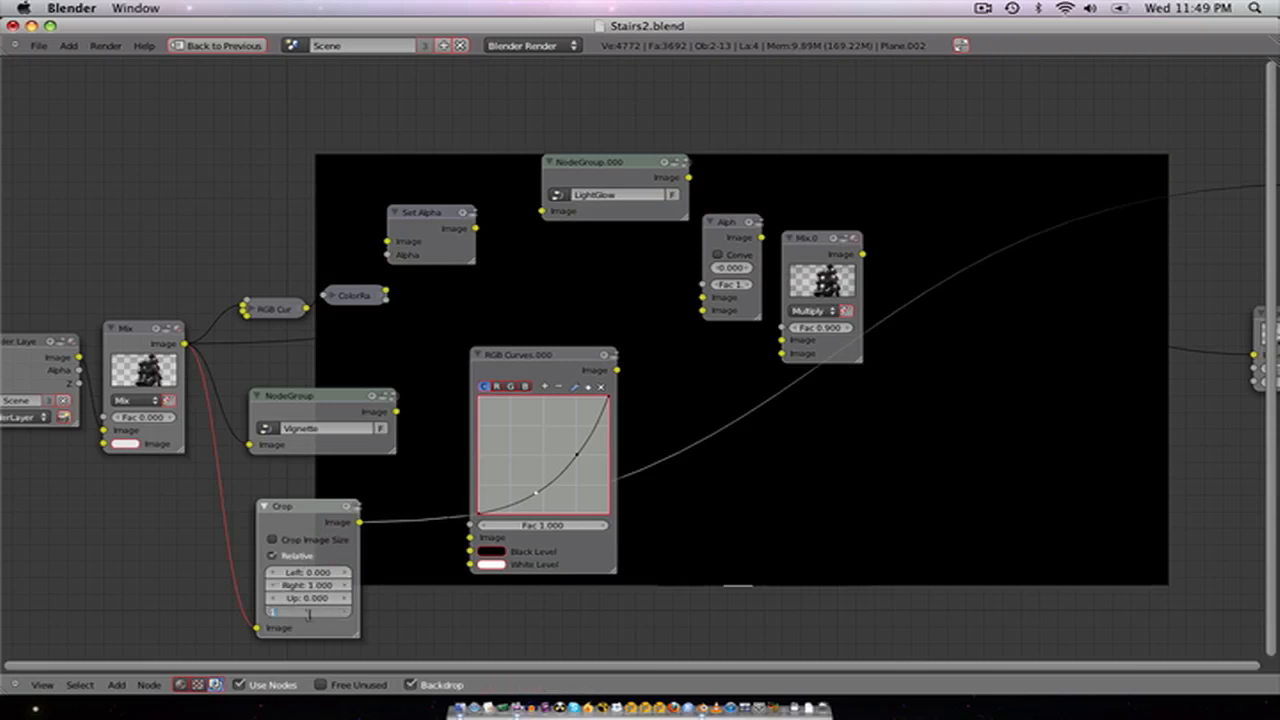
key(Return)
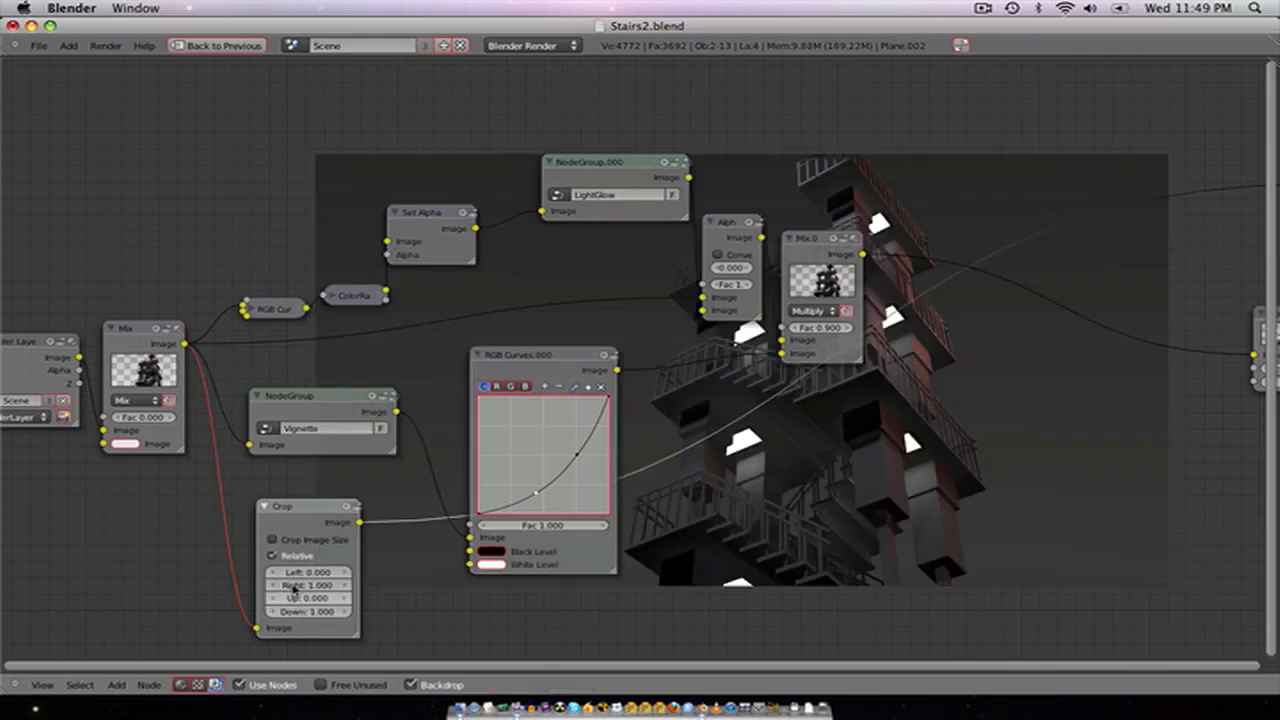
Step: Reduce the Crop node's Right value to 0.700 and shift the node slightly further down
click(274, 588)
click(274, 588)
click(274, 588)
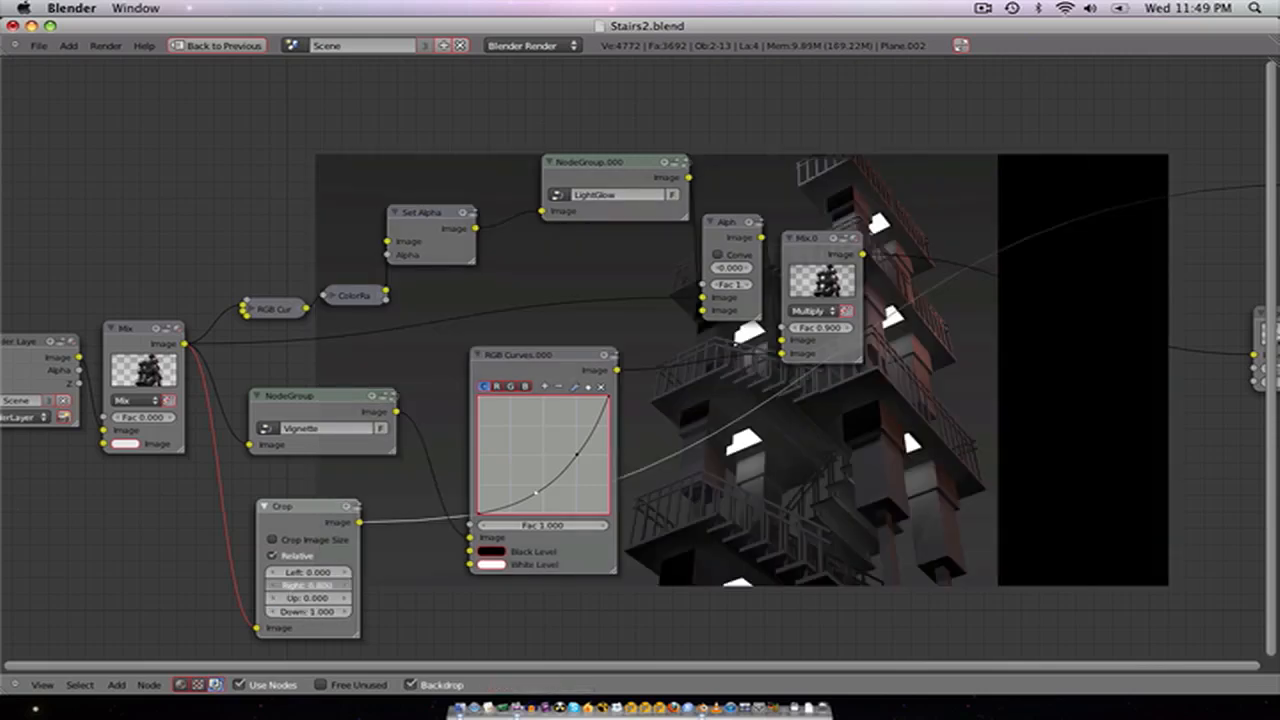
click(274, 588)
click(274, 588)
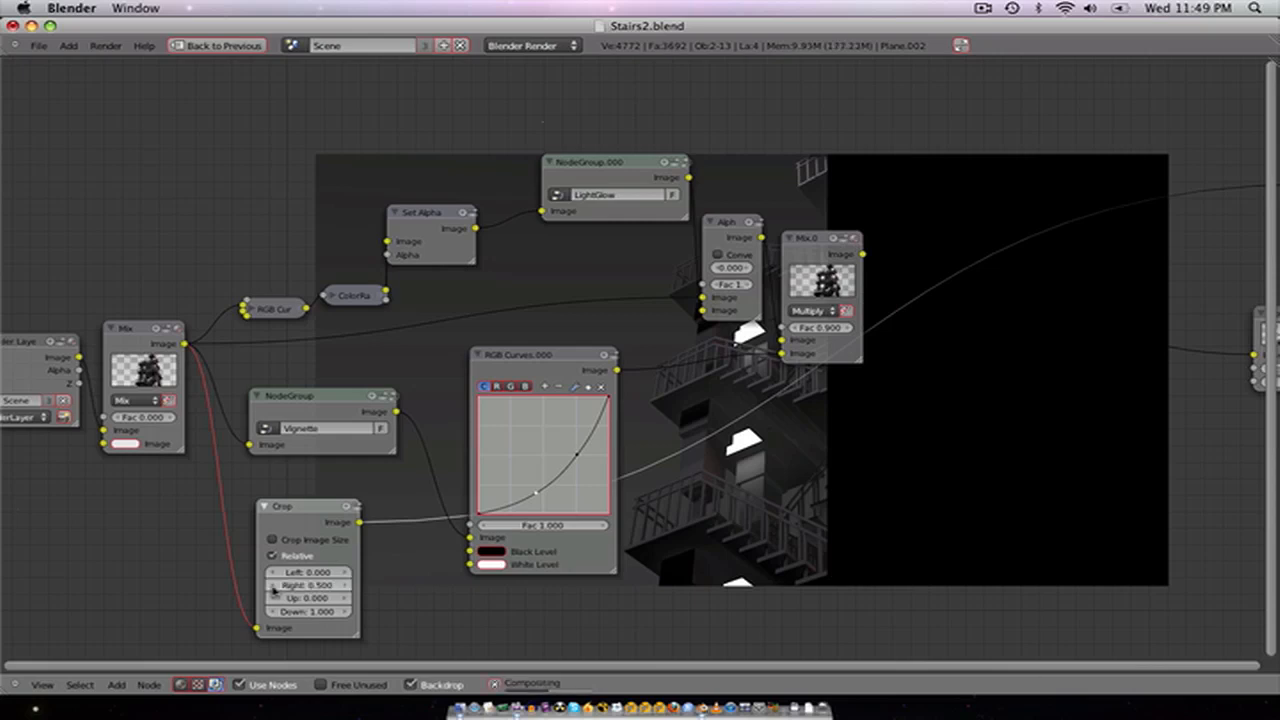
click(271, 585)
drag(305, 532, 310, 565)
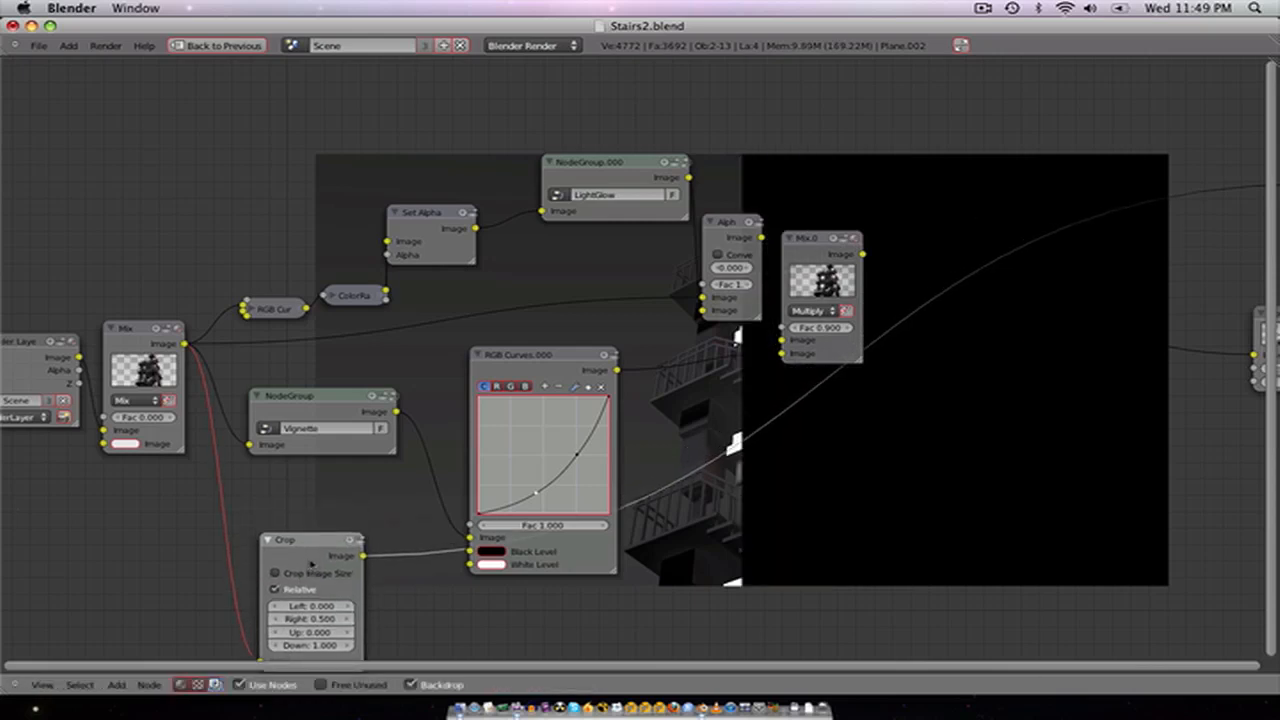
click(345, 620)
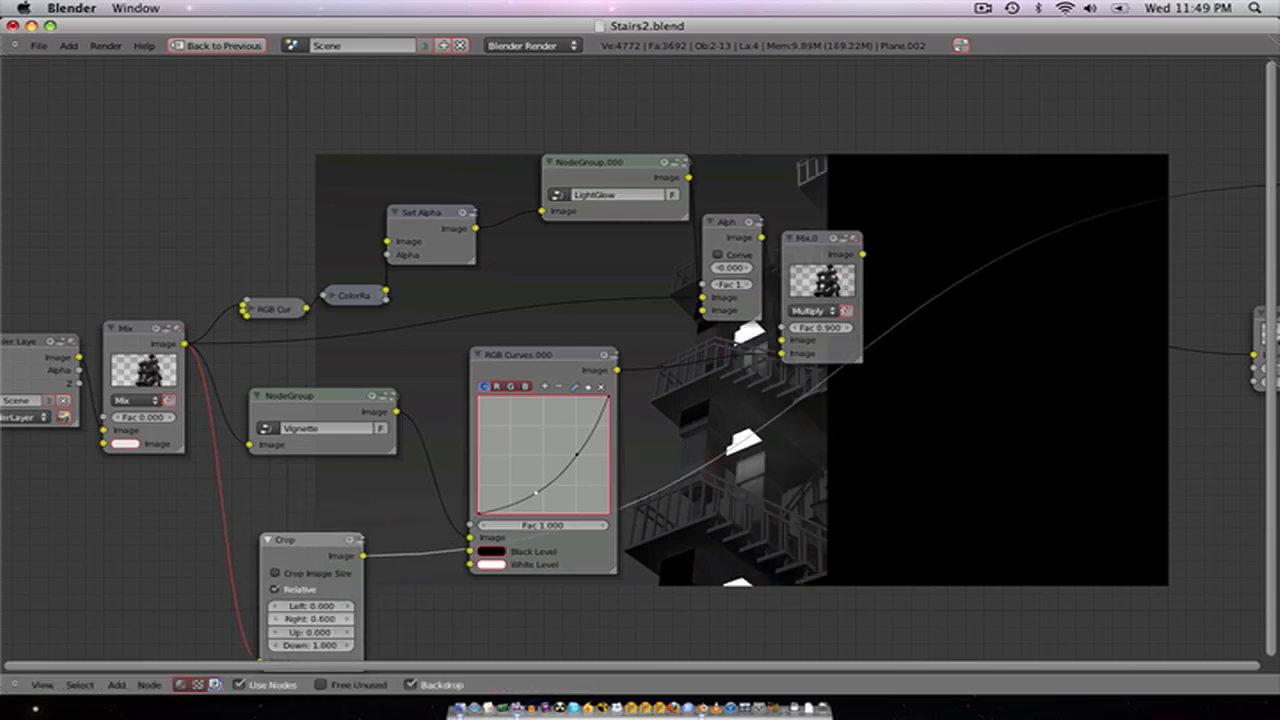
click(345, 619)
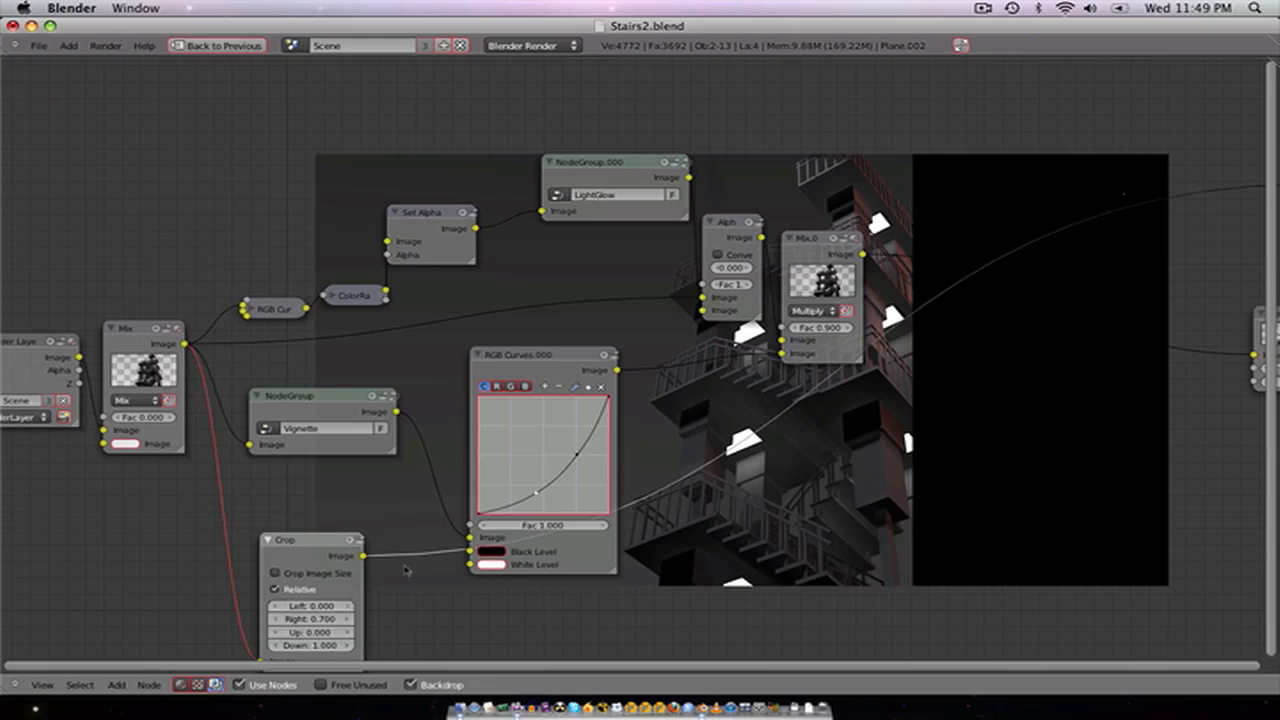
Step: Add a Math node beside the Crop node and link Crop's Image output to its first Value input
key(shift+a)
mouse_move(345, 502)
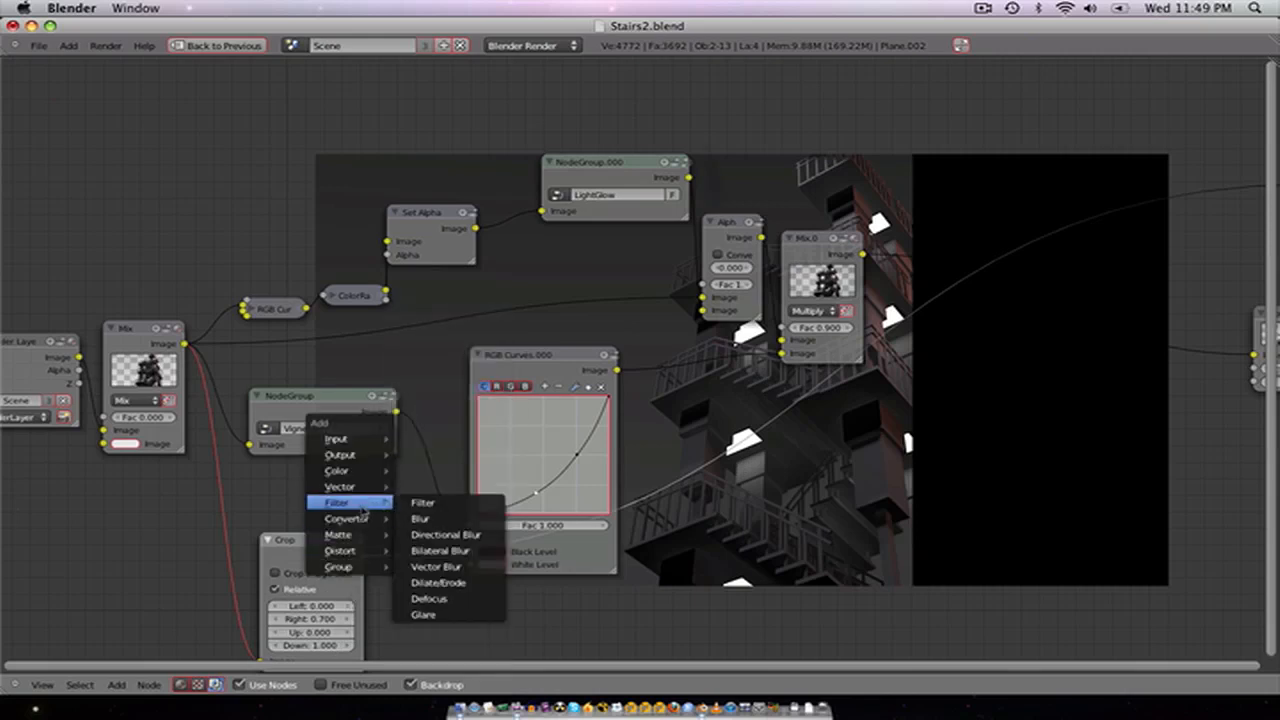
mouse_move(348, 524)
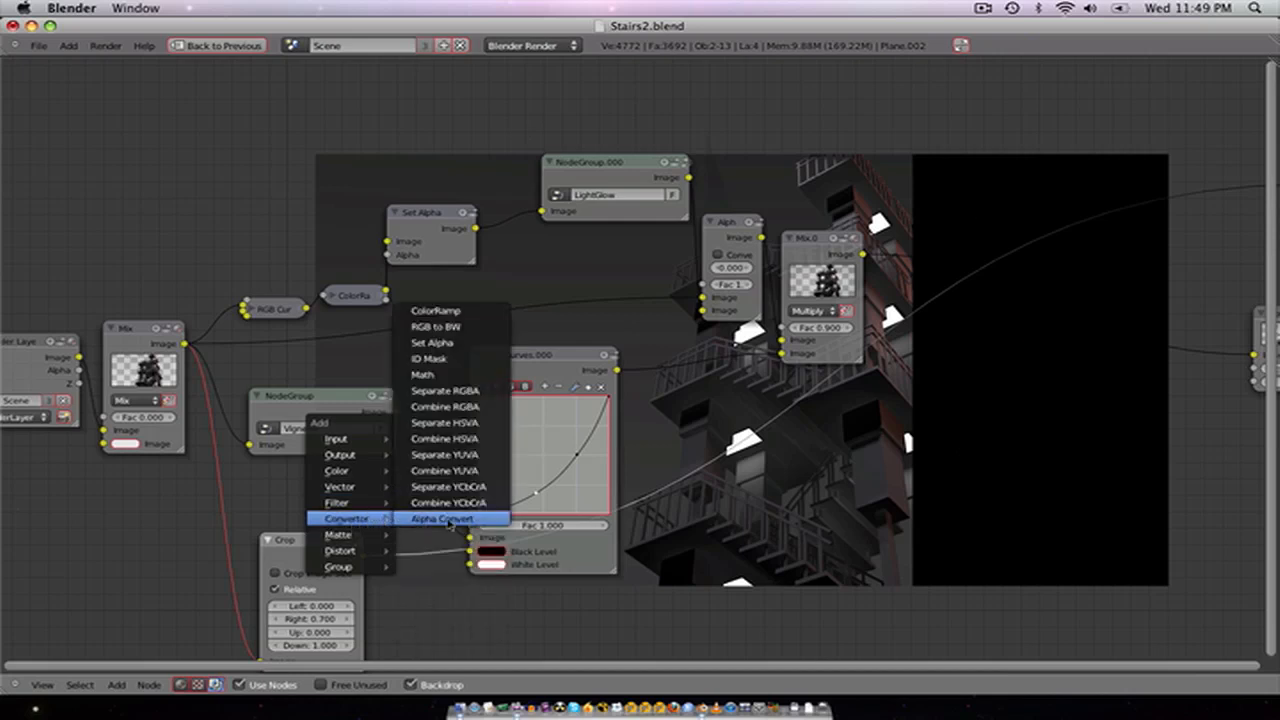
click(440, 375)
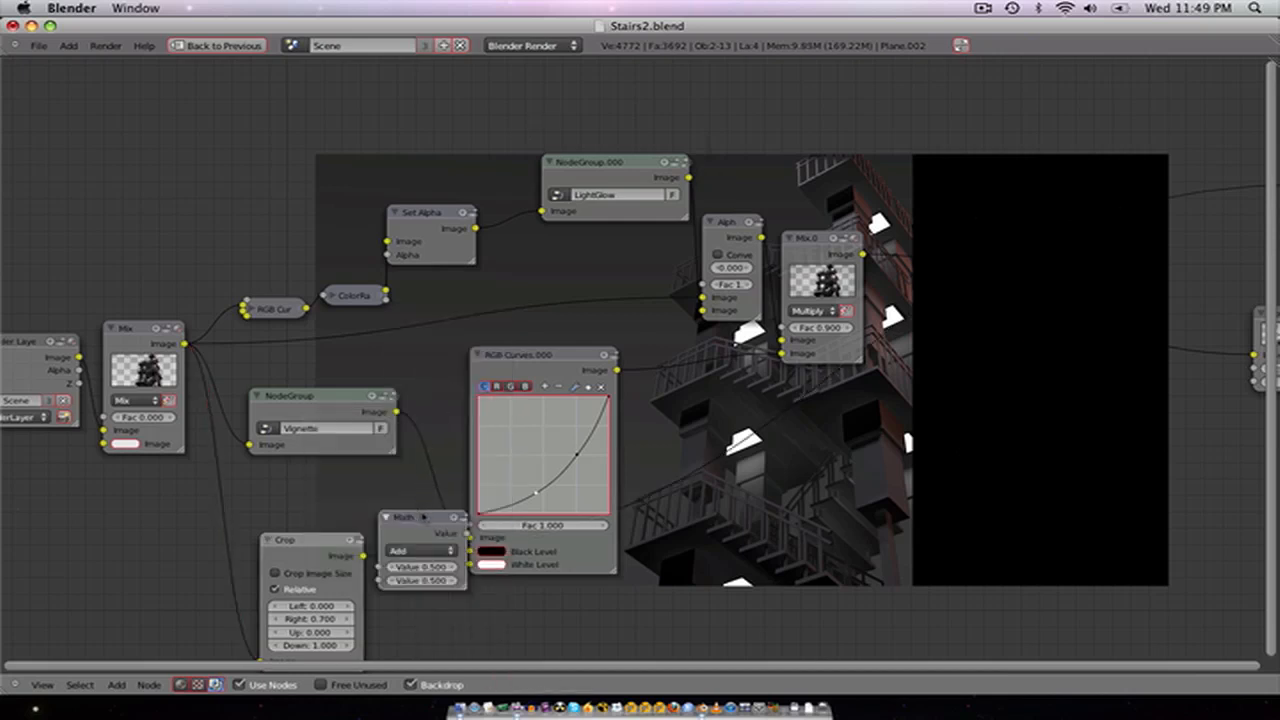
drag(422, 517, 452, 575)
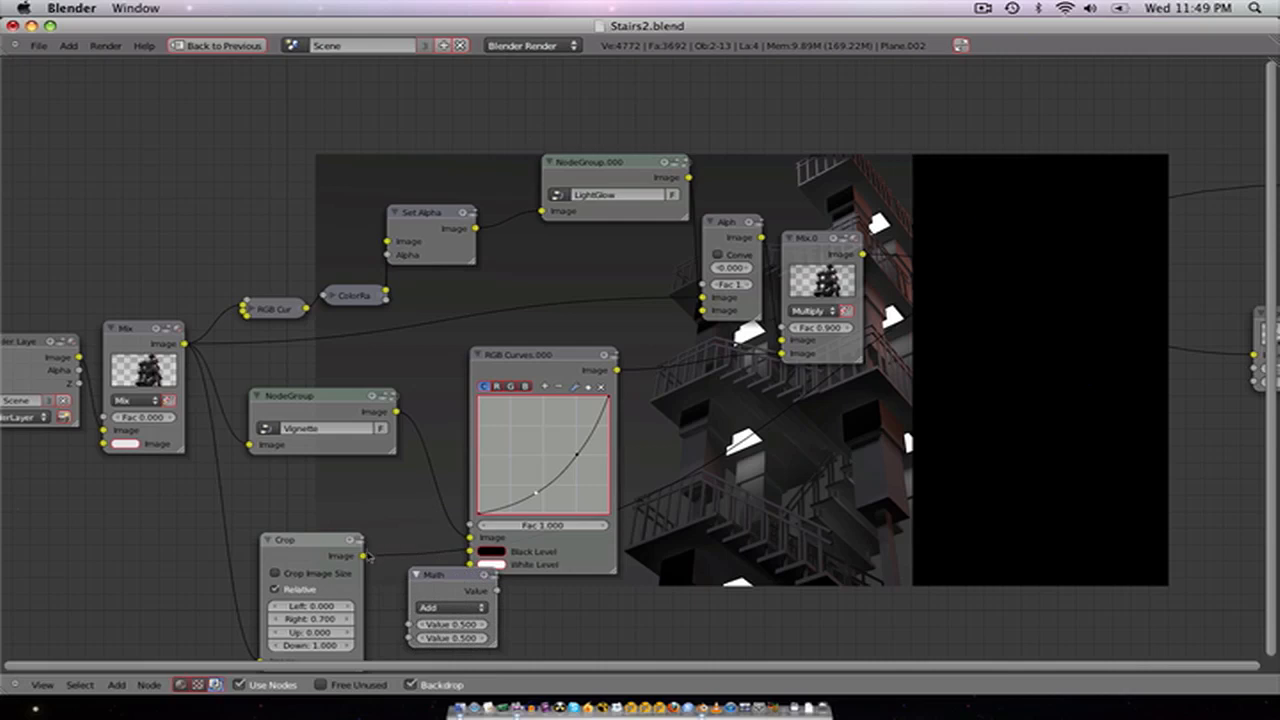
drag(395, 610, 409, 625)
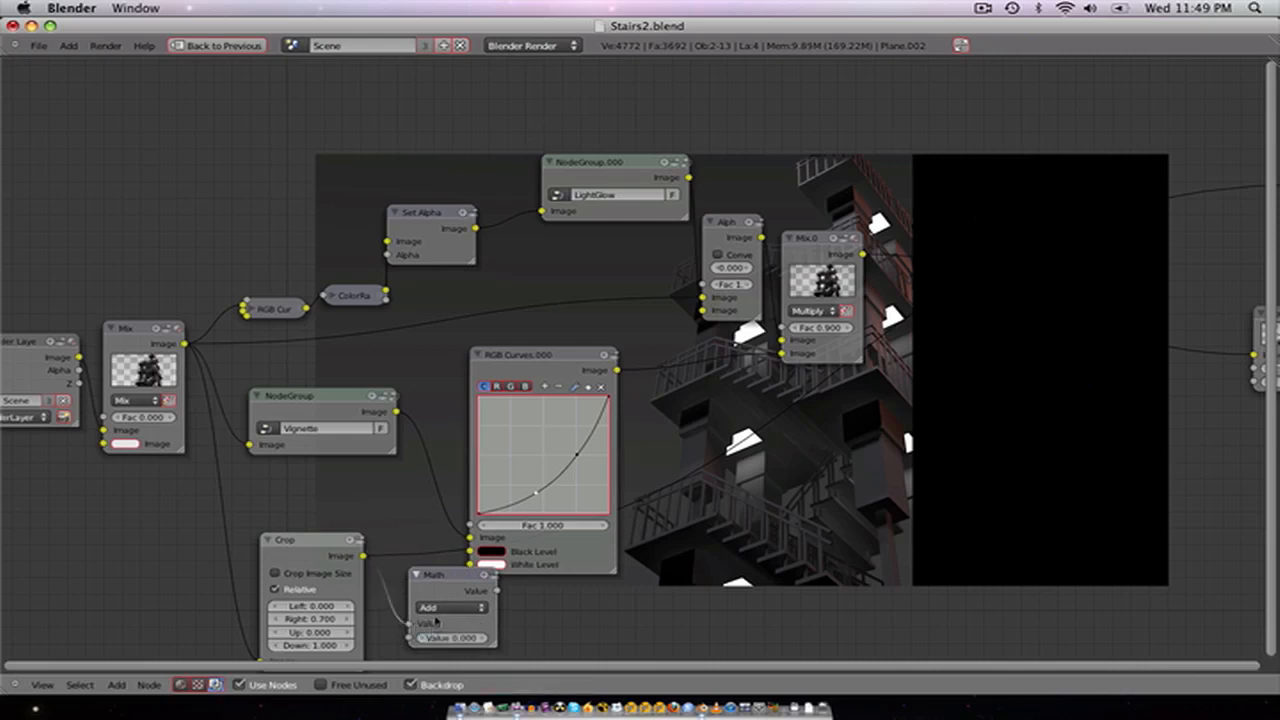
Step: Set the Math node's operation to Greater Than and preview its output in the Viewer
click(441, 608)
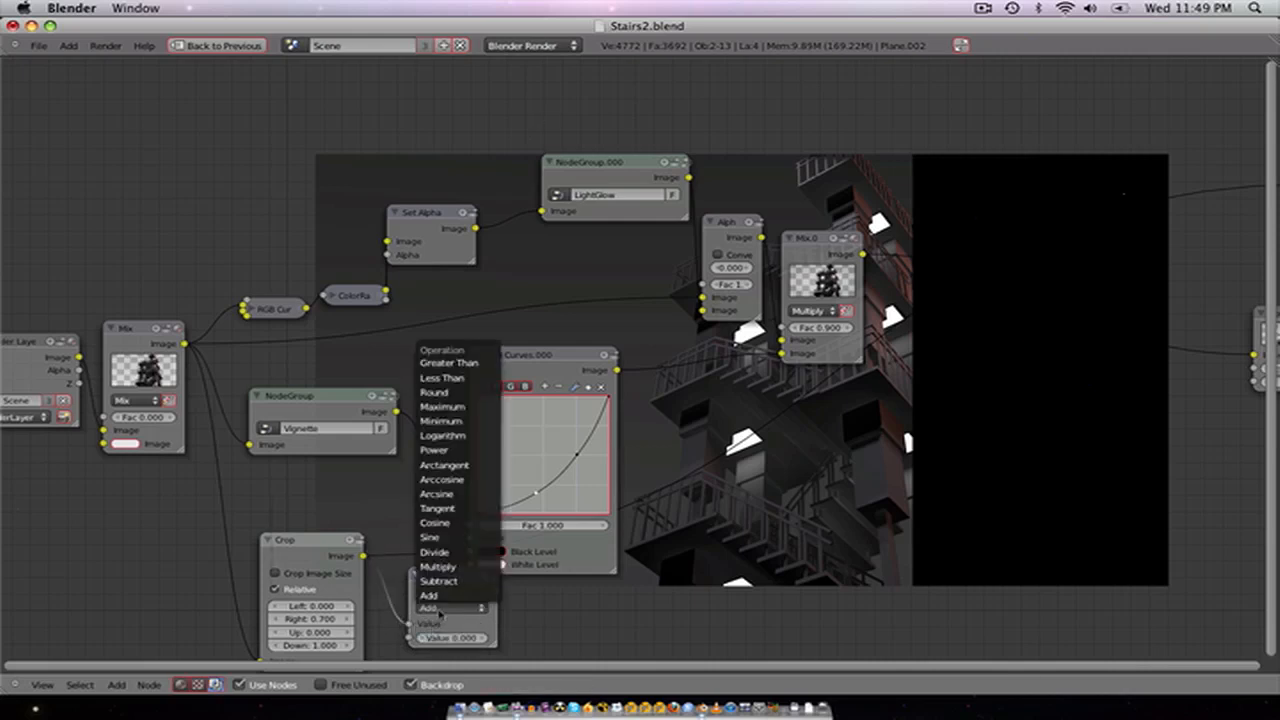
click(449, 362)
drag(452, 598, 455, 620)
scroll(480, 622, down, 2)
scroll(480, 615, up, 2)
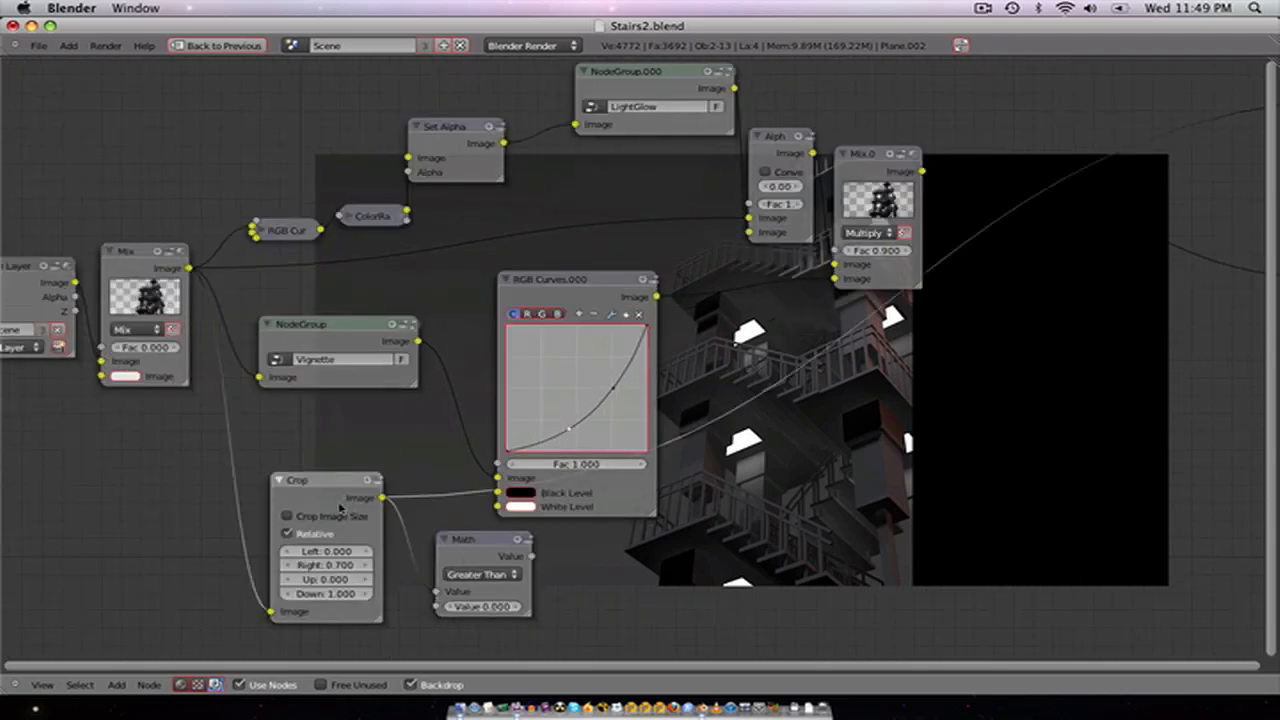
drag(378, 497, 381, 504)
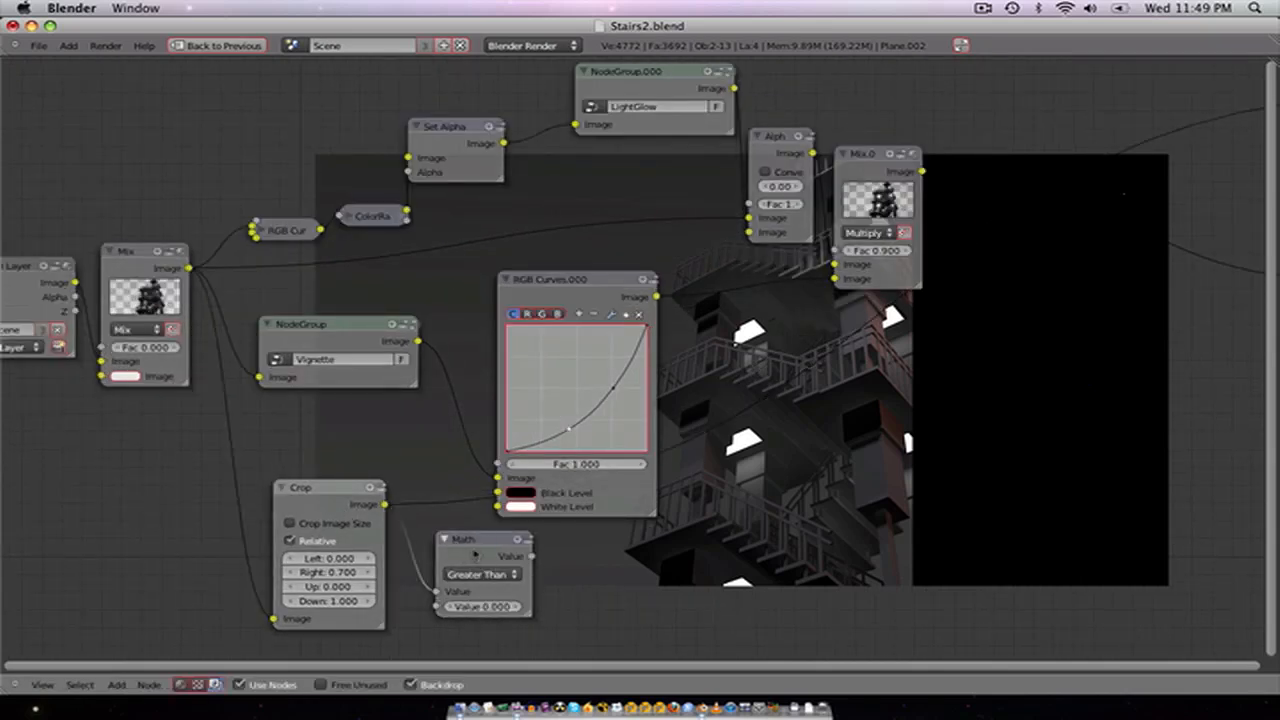
key(shift+a)
key(Escape)
ctrl+shift+click(498, 562)
Step: Add a Blur node after the Math node and link the Math output to the Blur's Image input instead of Size
key(shift+a)
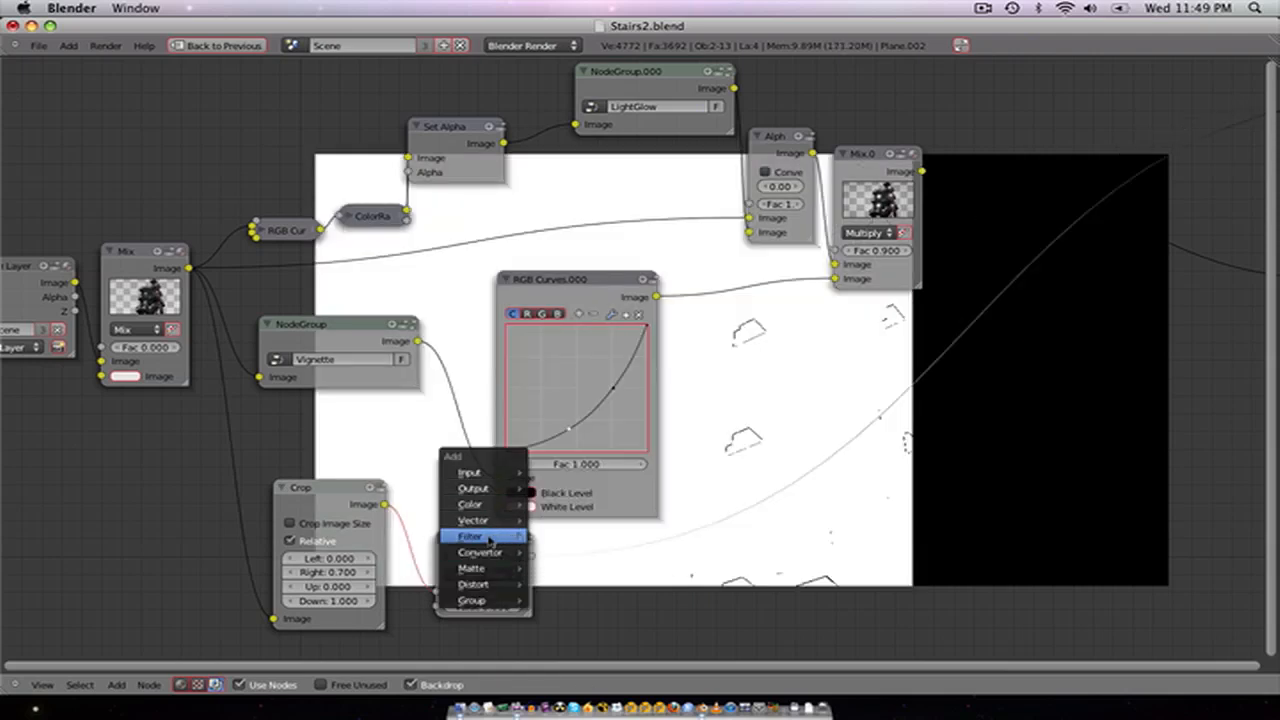
mouse_move(489, 540)
click(557, 551)
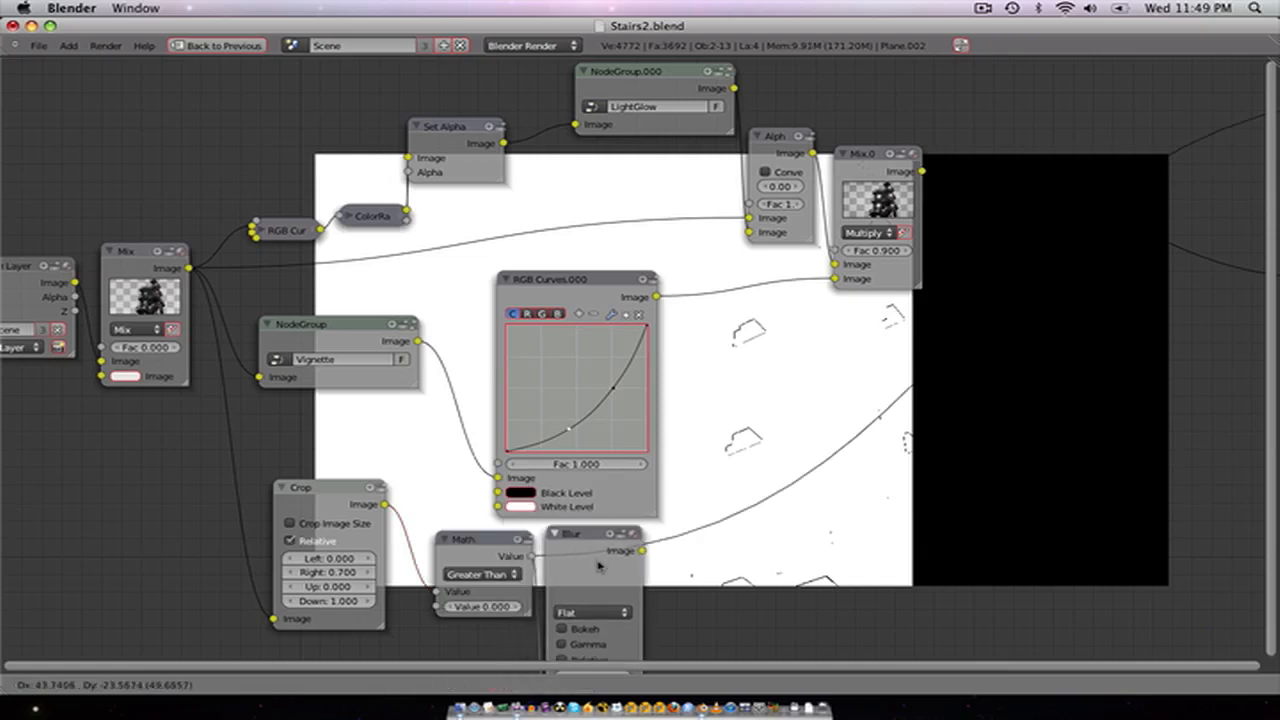
click(621, 574)
middle_drag(621, 580, 568, 446)
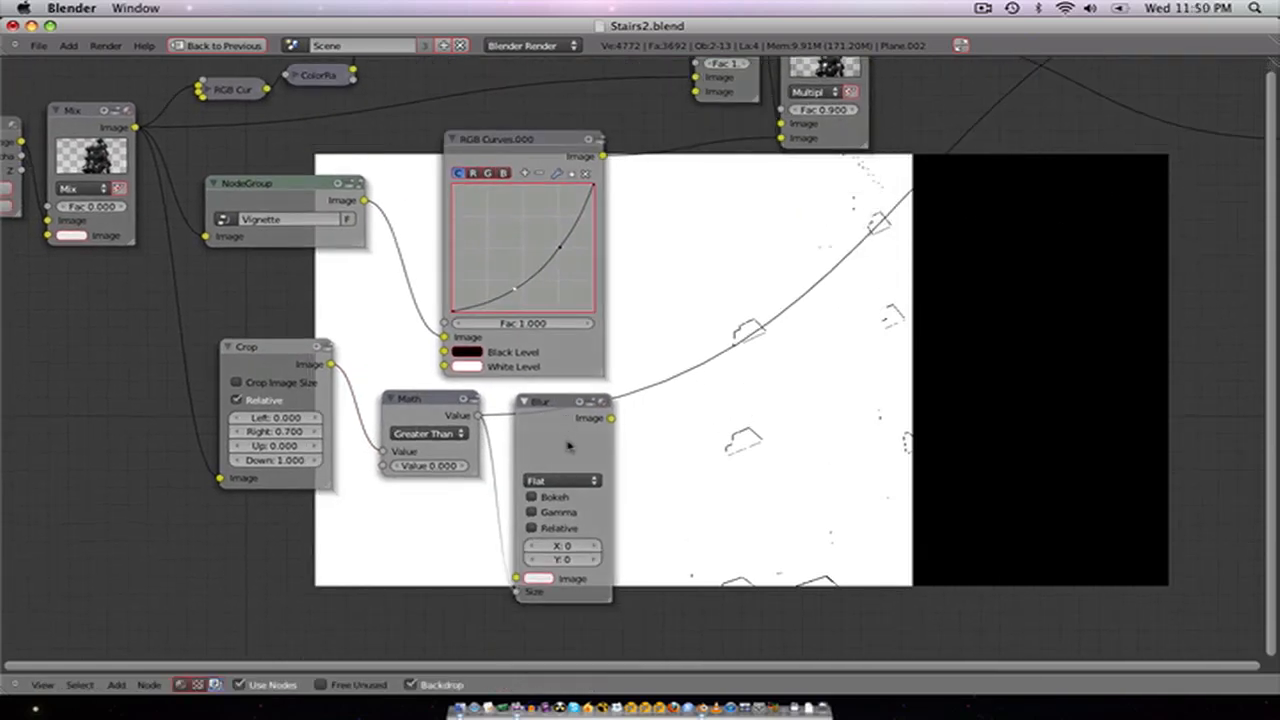
scroll(568, 446, up, 2)
middle_drag(512, 554, 560, 406)
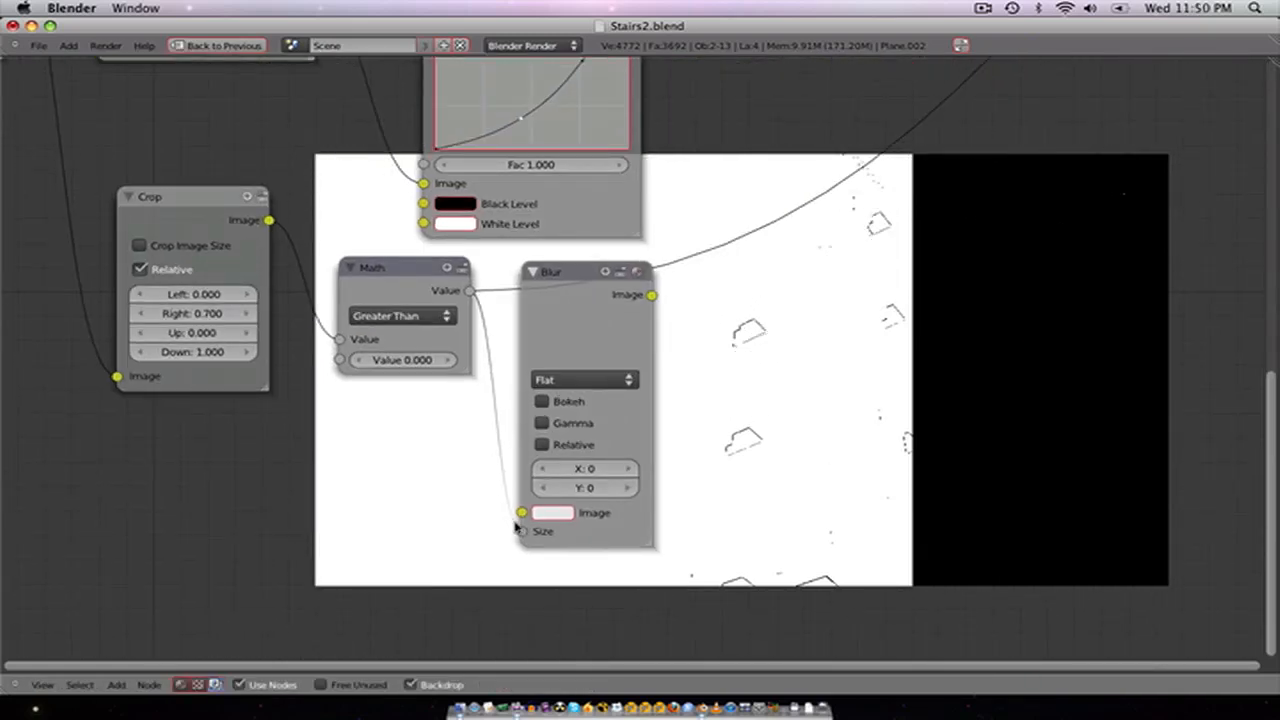
drag(505, 519, 521, 512)
Step: Set the Blur node's filter type to Fast Gaussian and its X blur to 200
click(580, 382)
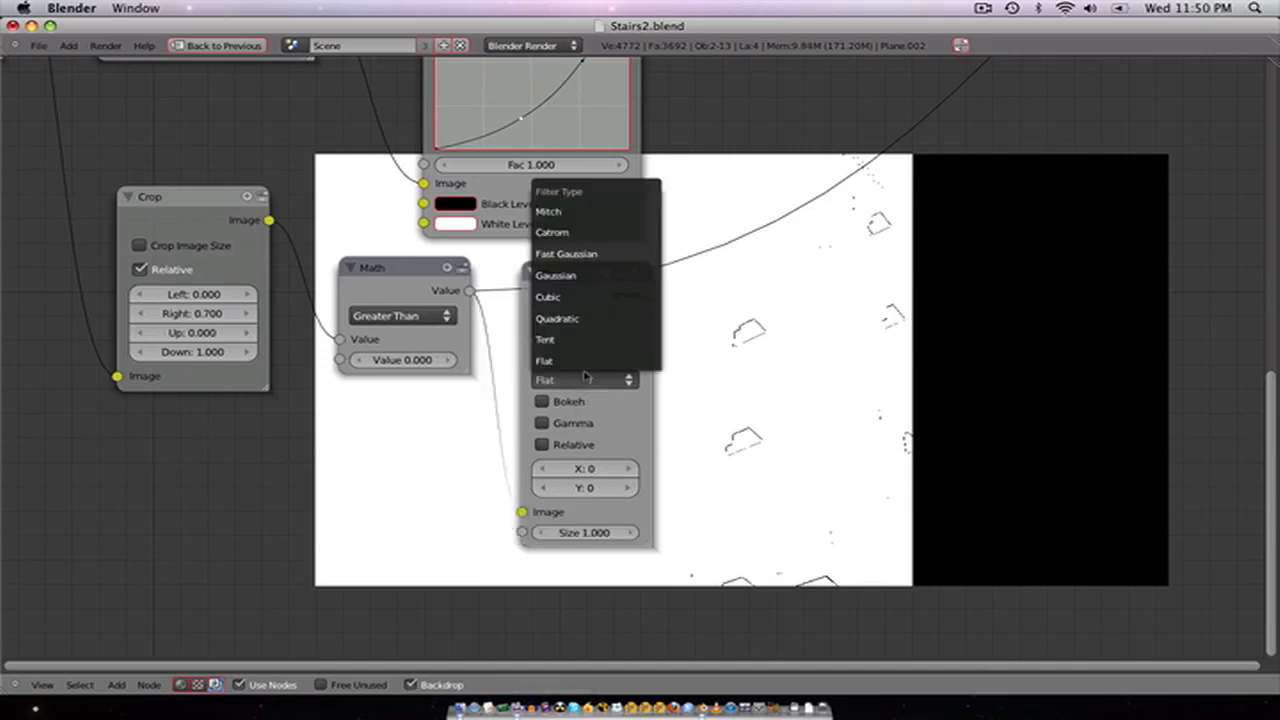
click(586, 254)
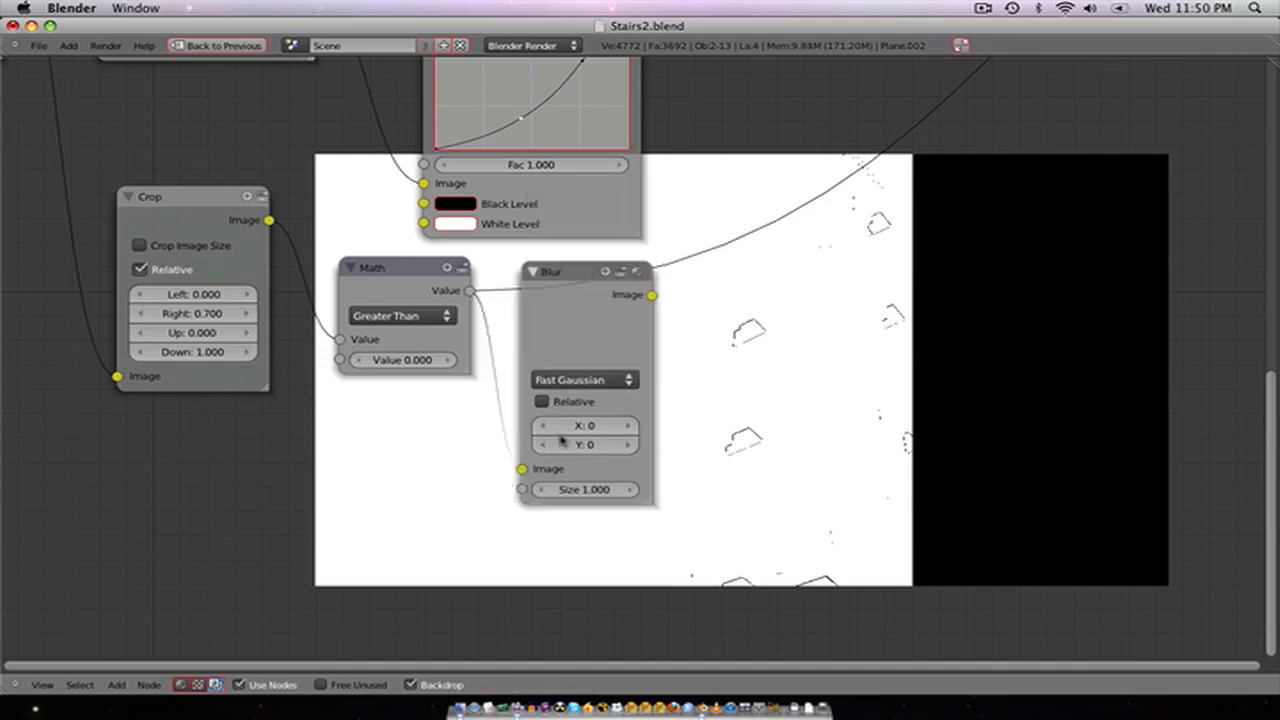
click(593, 431)
text(150)
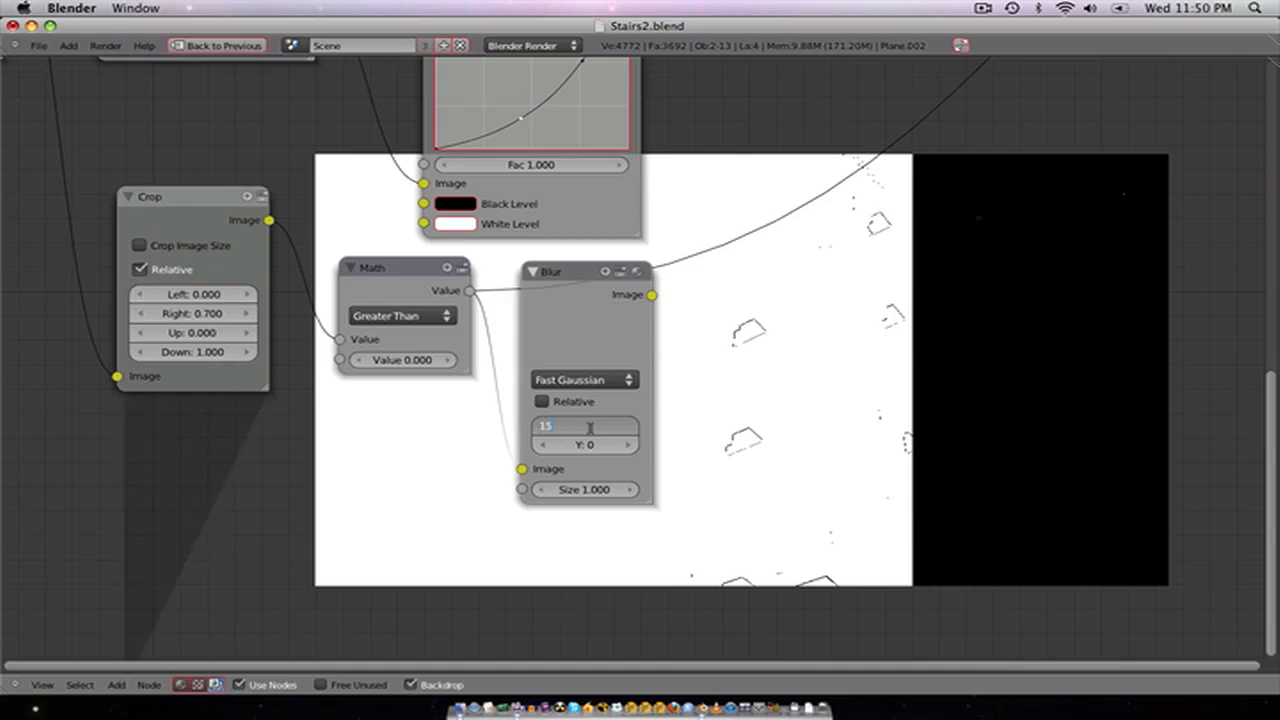
key(Return)
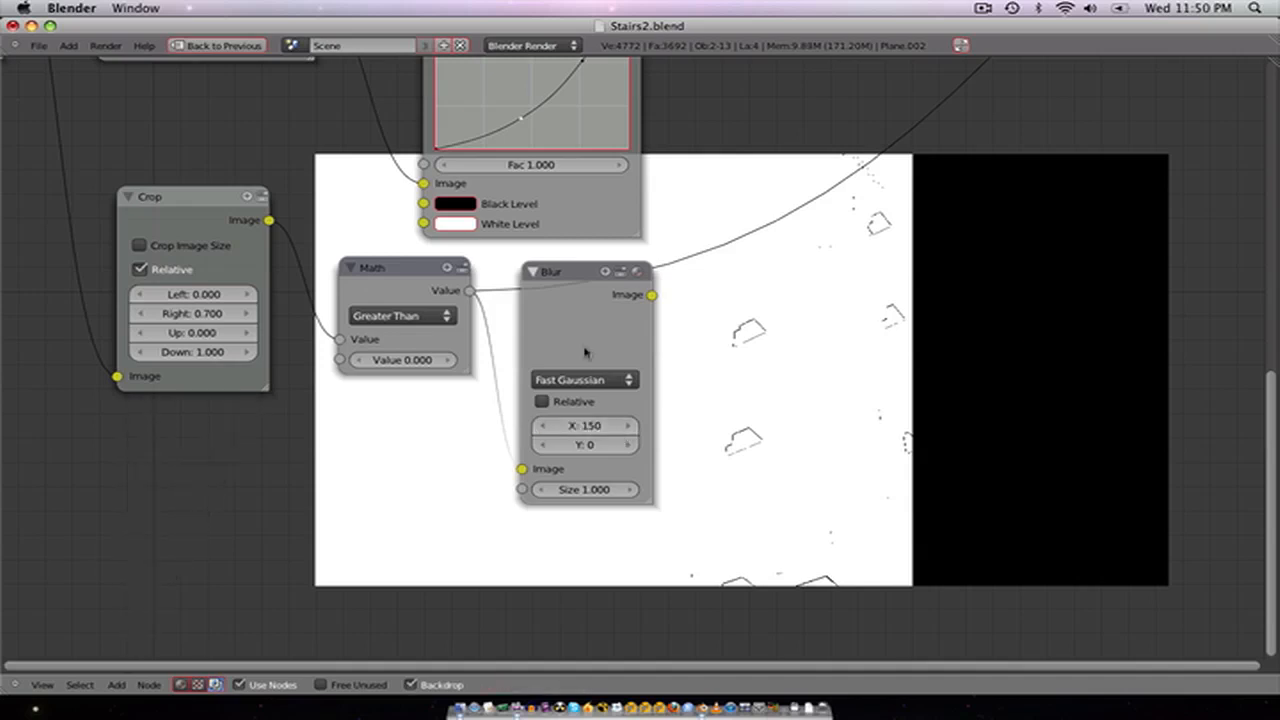
click(590, 427)
text(200)
key(Return)
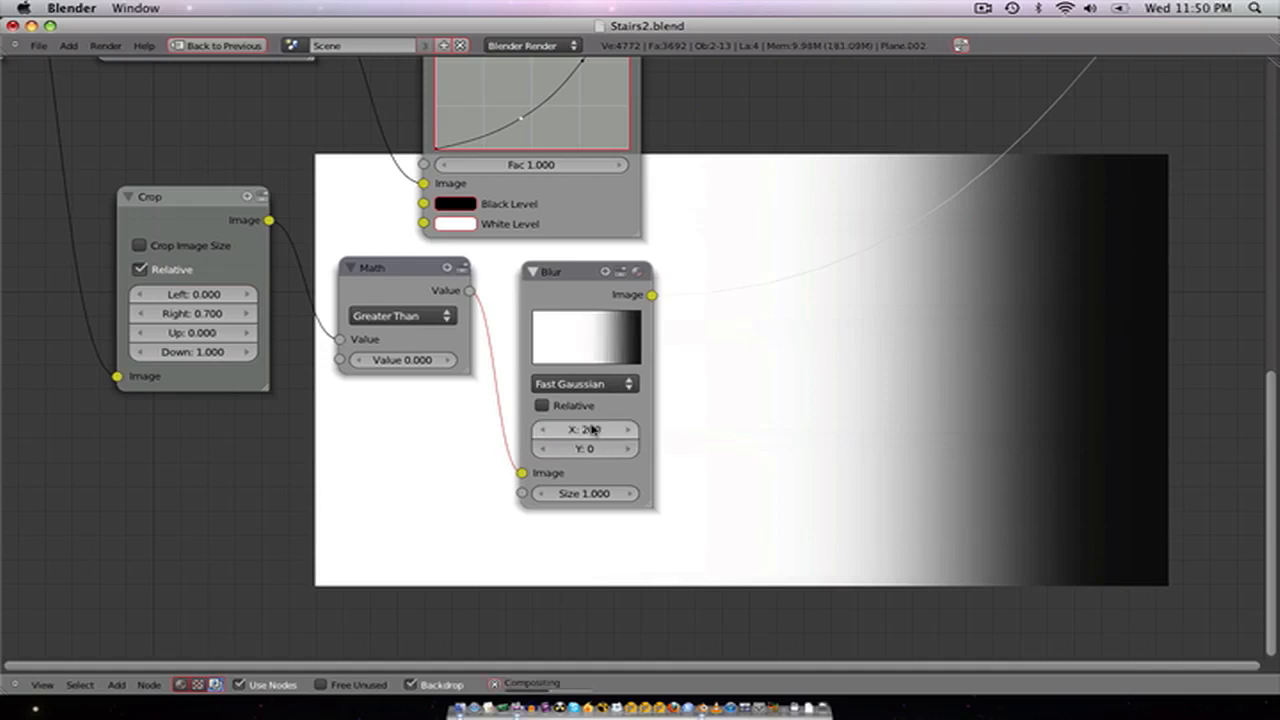
Step: Adjust the Crop node's Right value to 0.400 so the blurred gradient falls further to the left
click(241, 314)
click(139, 314)
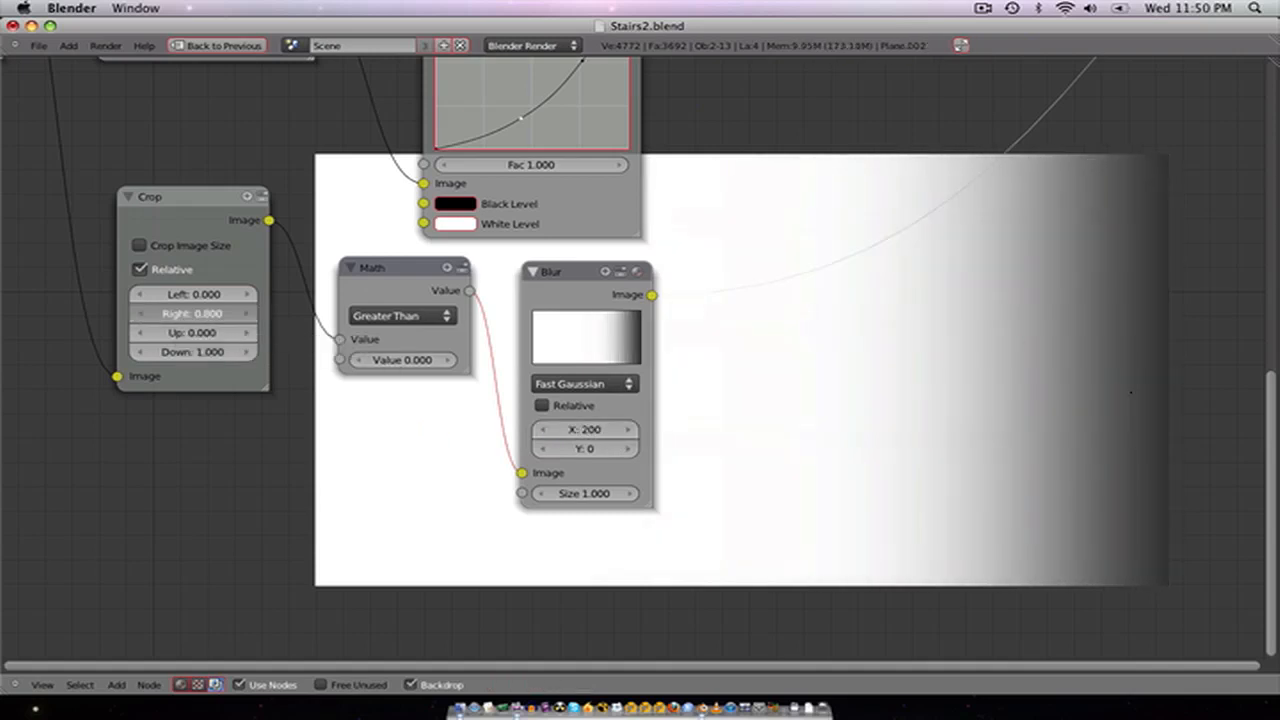
click(139, 314)
click(139, 314)
click(139, 314)
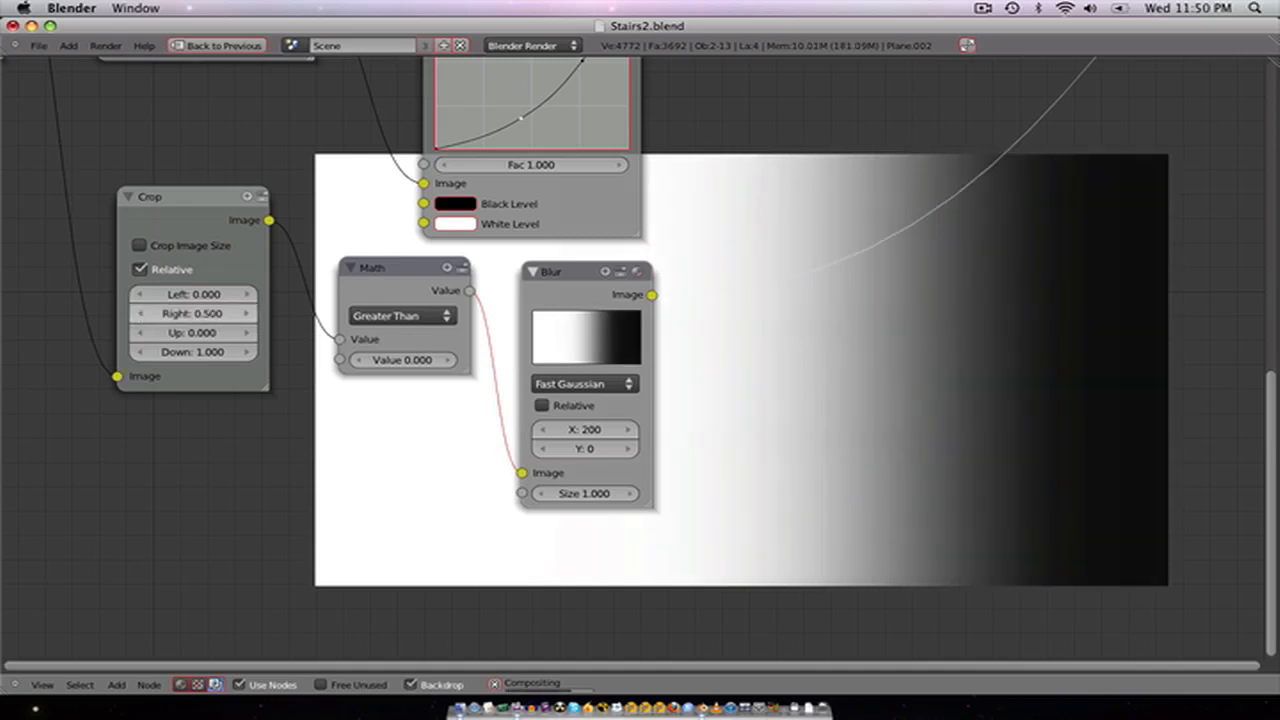
click(247, 314)
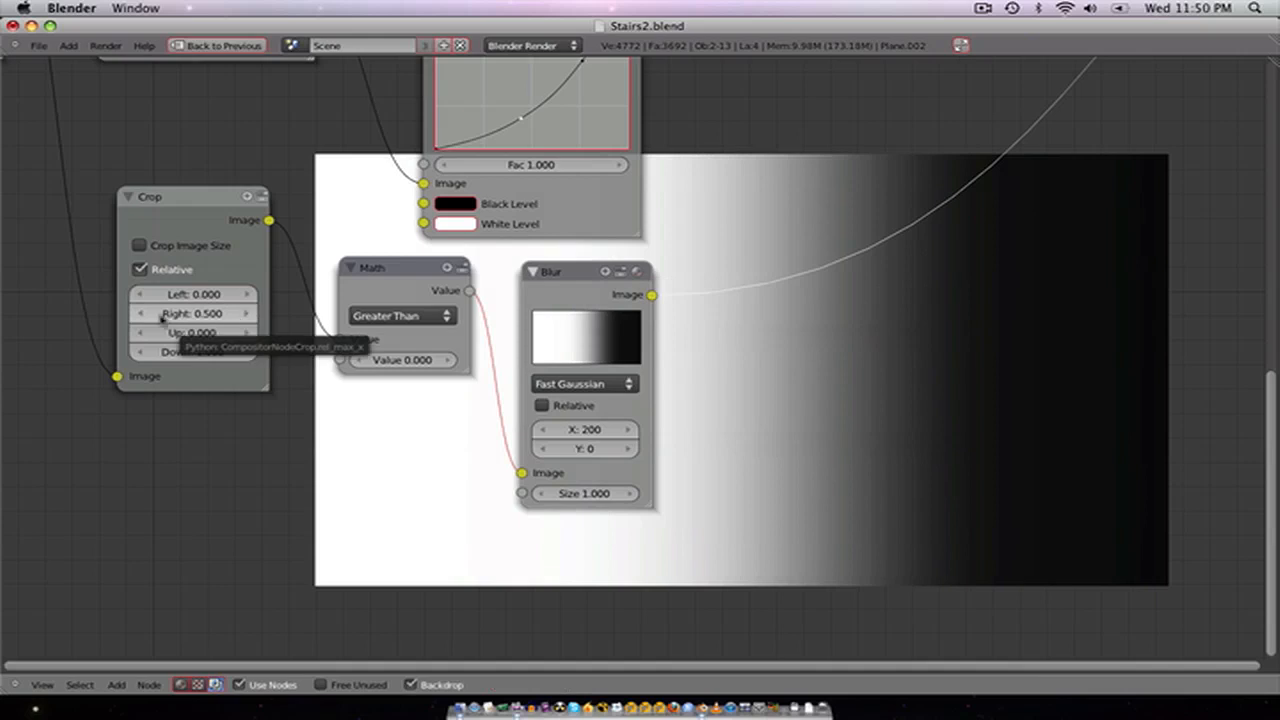
click(141, 314)
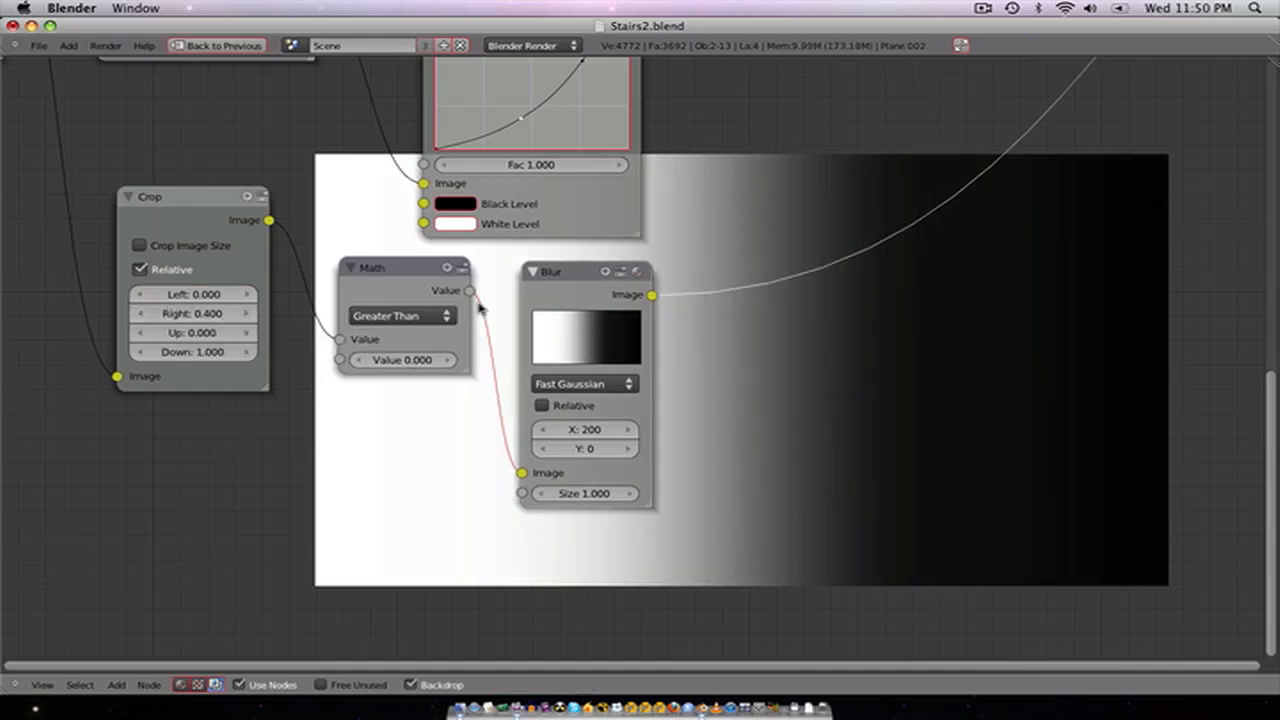
Step: Preview the output of the Math node and the Blur node in turn in the Viewer
ctrl+shift+click(171, 217)
ctrl+shift+click(391, 279)
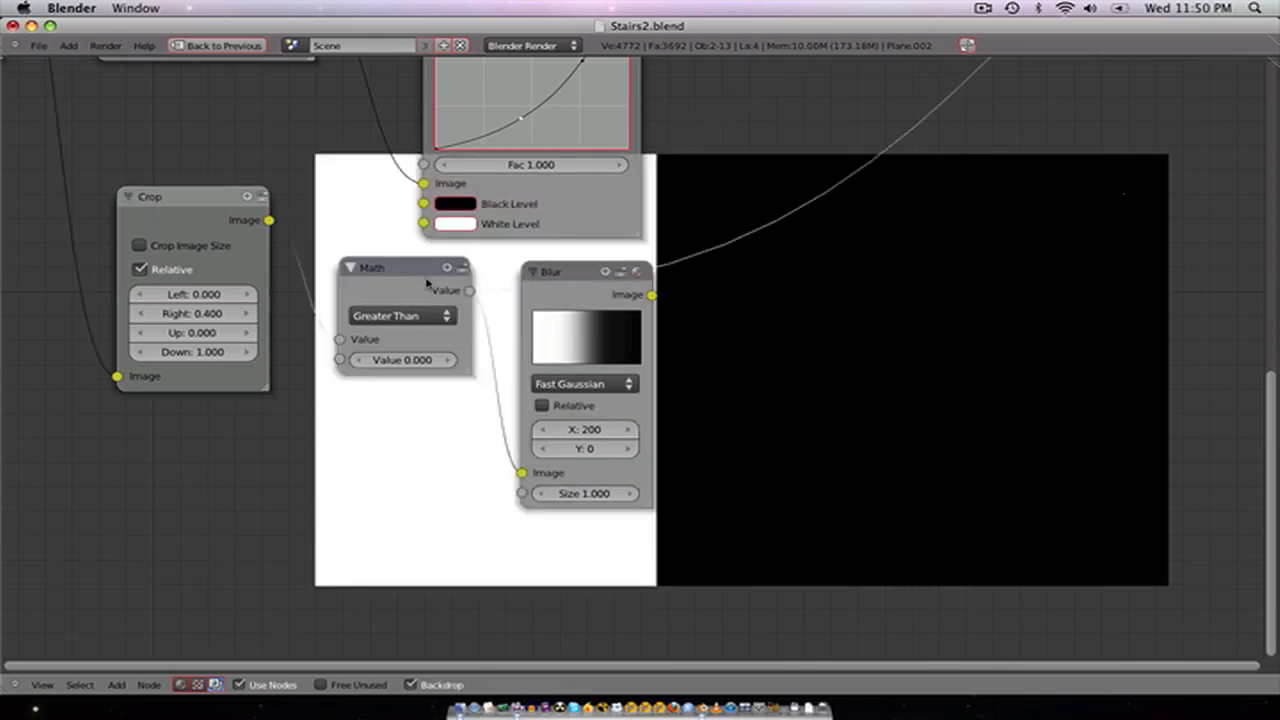
ctrl+shift+click(577, 303)
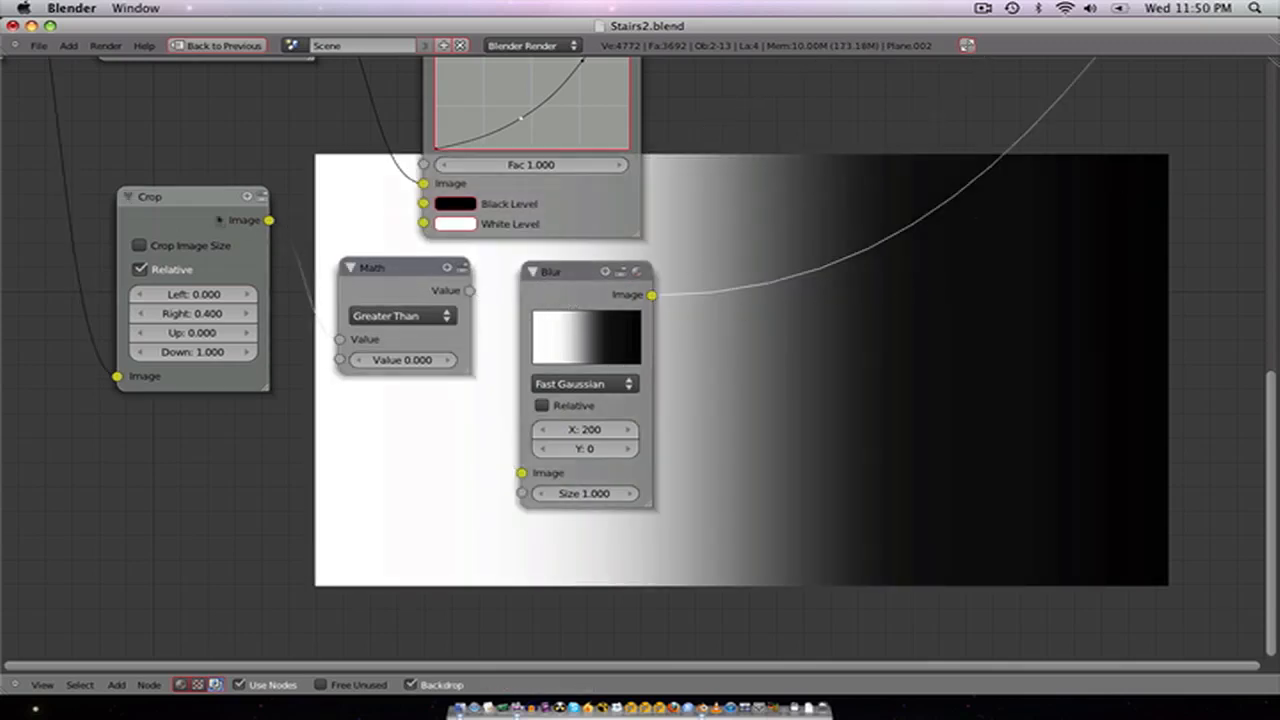
Step: Group the Crop, Math and Blur nodes, then move the group lower, widen it and hide its unused sockets
click(216, 219)
key(ctrl+g)
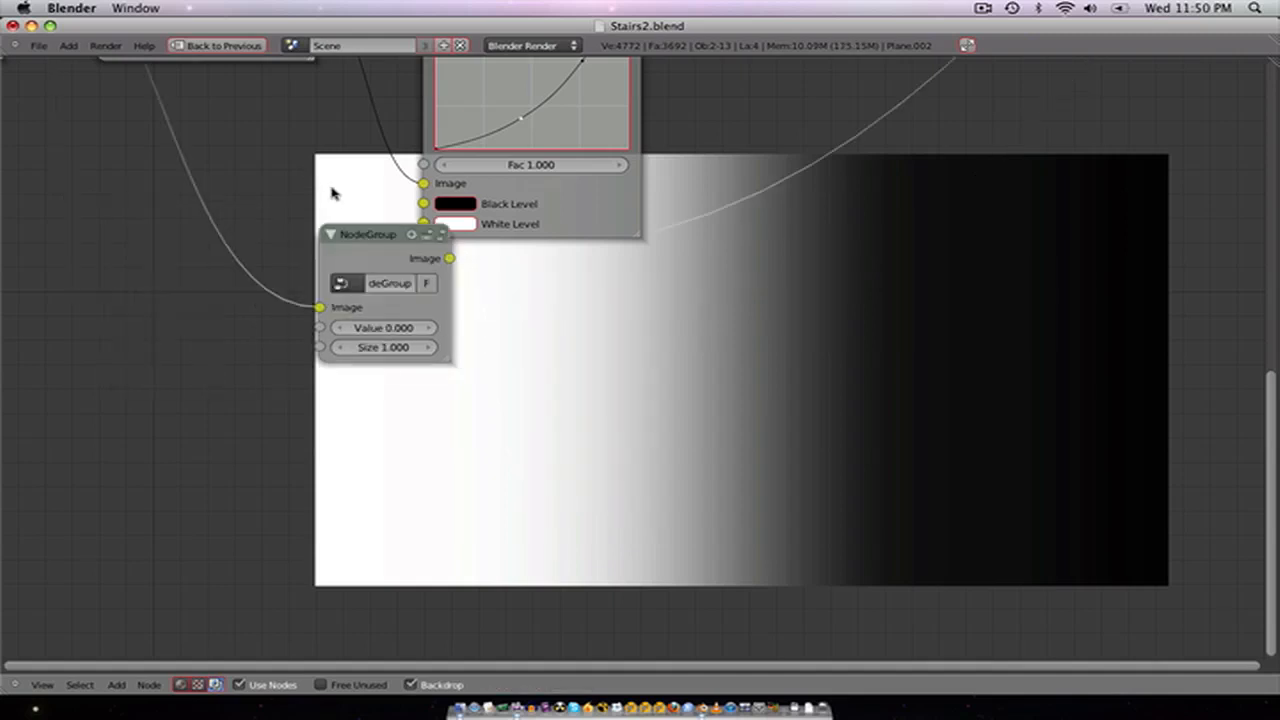
drag(359, 240, 381, 336)
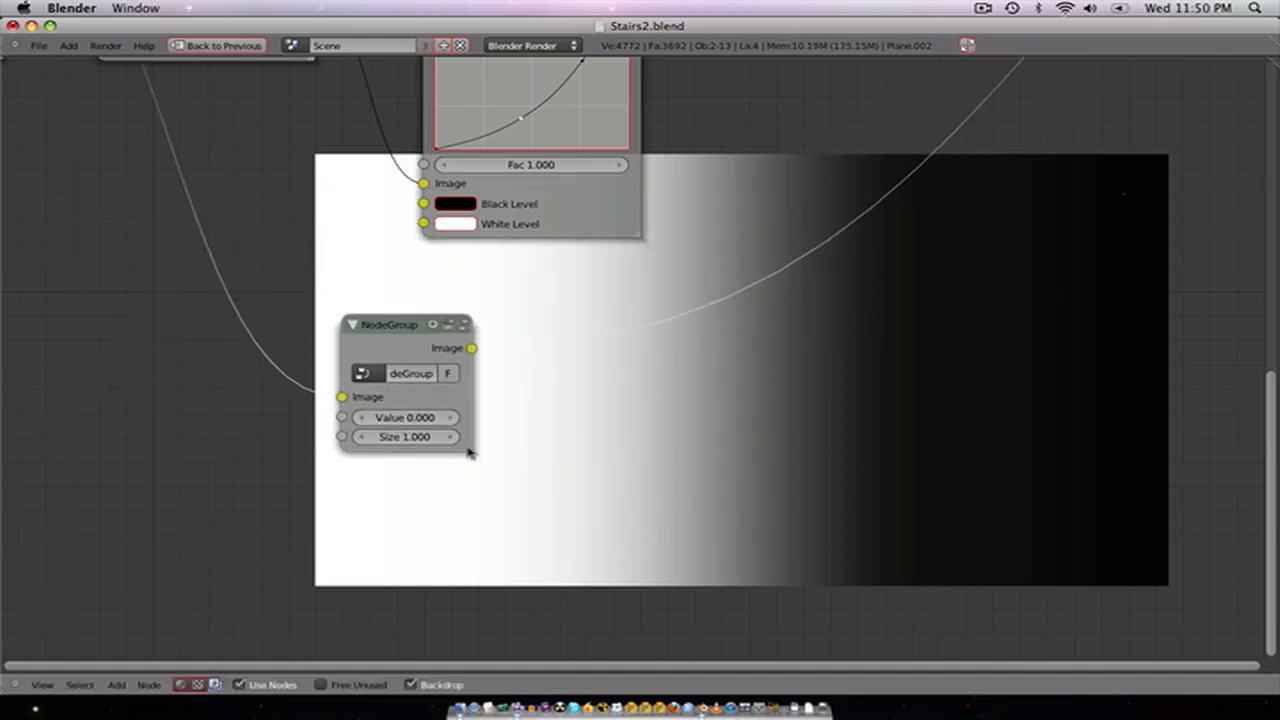
drag(466, 449, 560, 450)
key(ctrl+h)
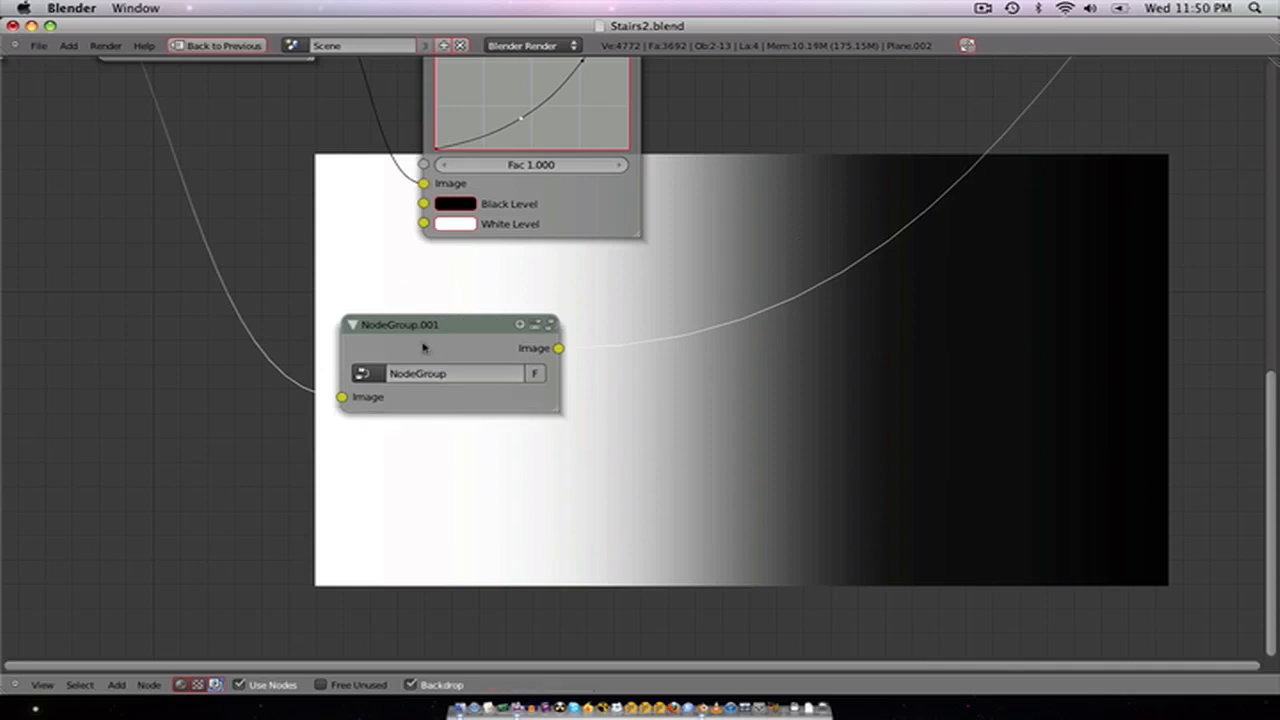
Step: Rename the new node group CropNette
click(418, 372)
text(c)
text(rop)
text(Matte)
key(Return)
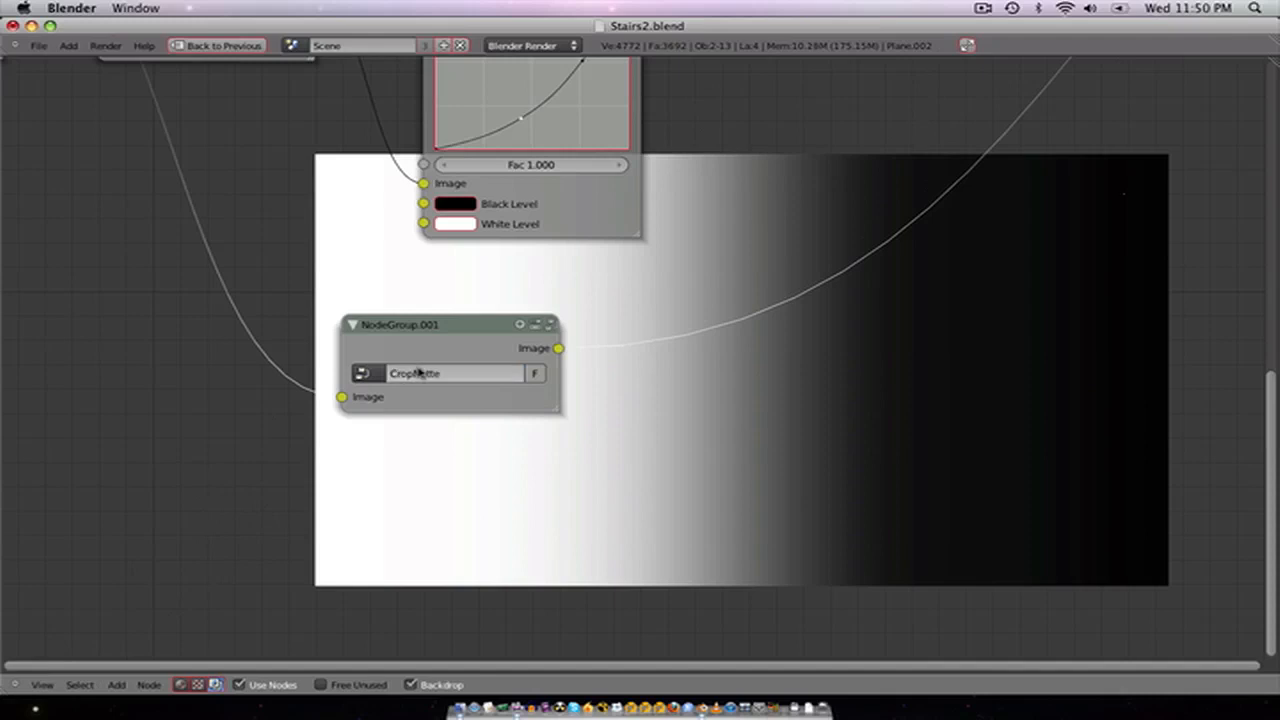
click(980, 9)
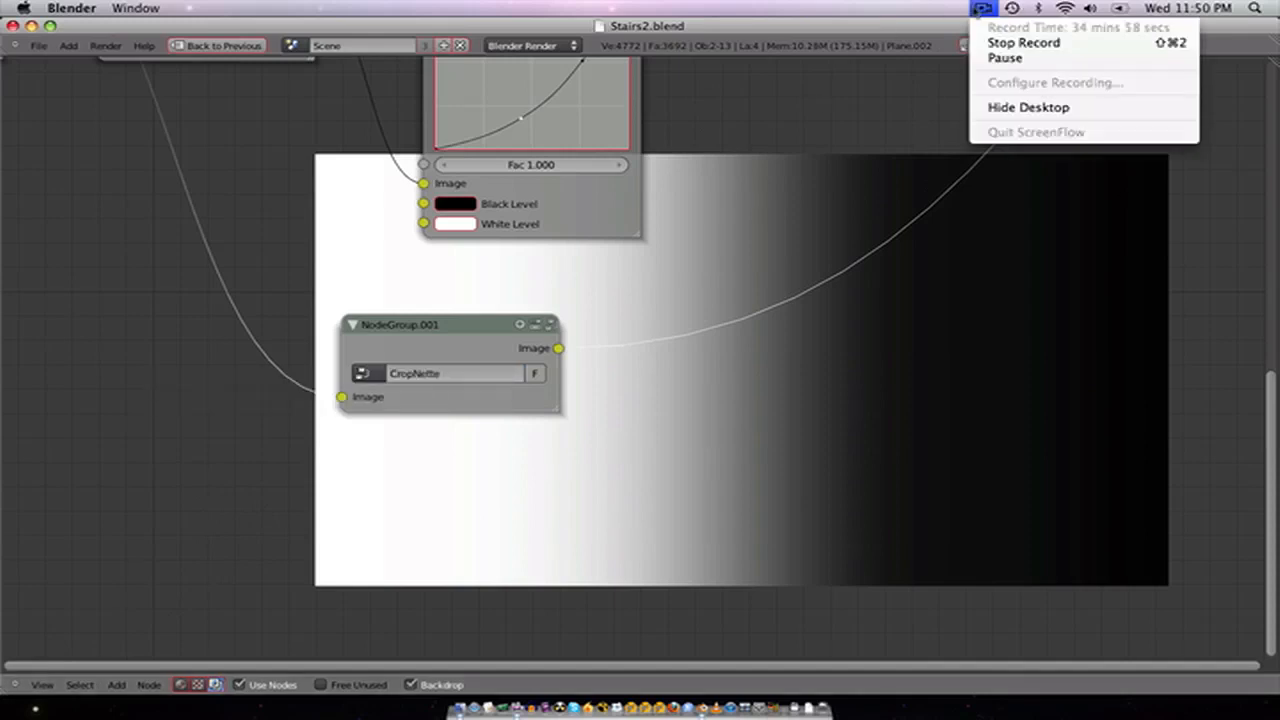
Step: Add an RGB Curves node beside the CropNette group and link the group's Image output to its Image input
scroll(744, 244, down, 4)
middle_drag(744, 342, 735, 525)
scroll(711, 449, down, 5)
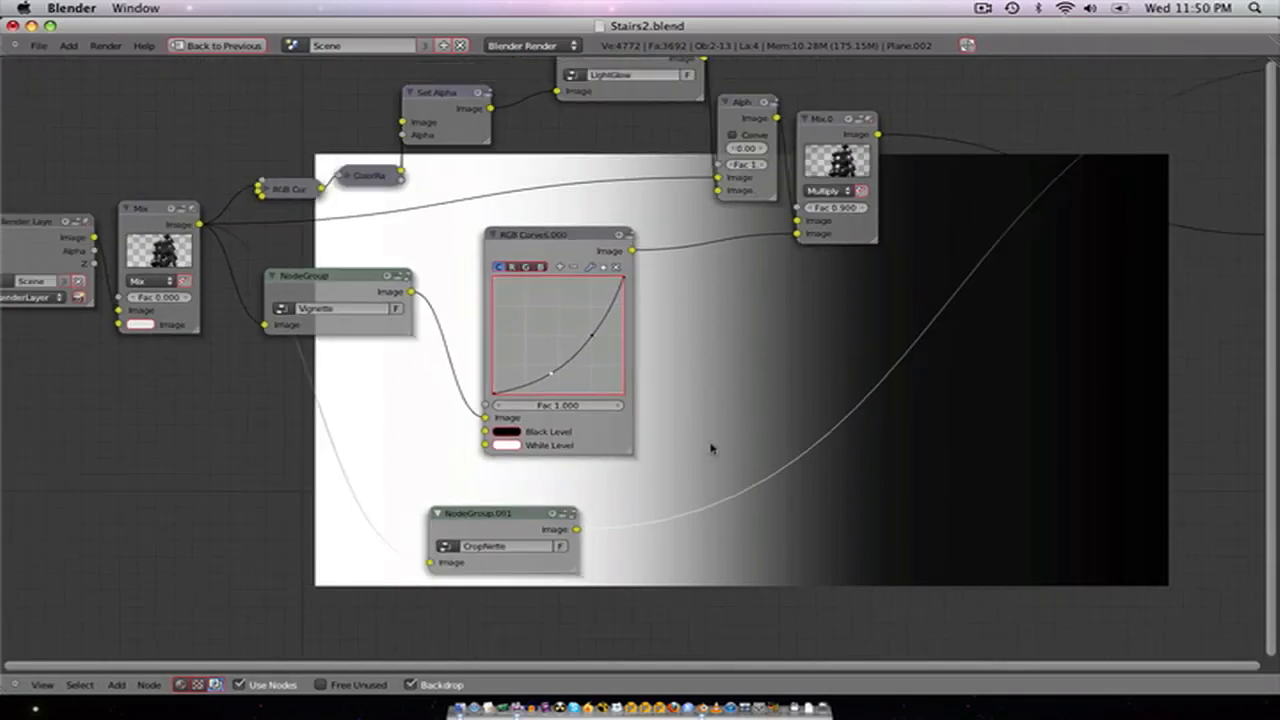
middle_drag(697, 408, 639, 491)
drag(458, 558, 490, 536)
key(shift+a)
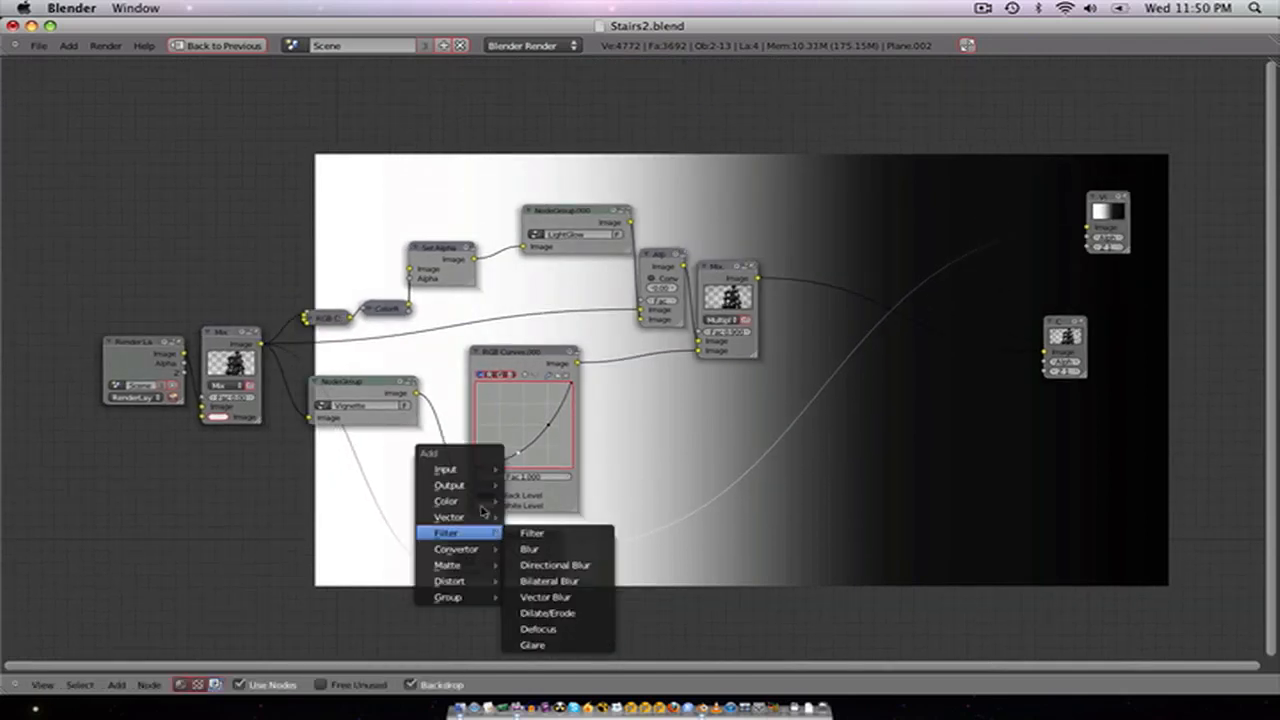
mouse_move(493, 503)
click(546, 501)
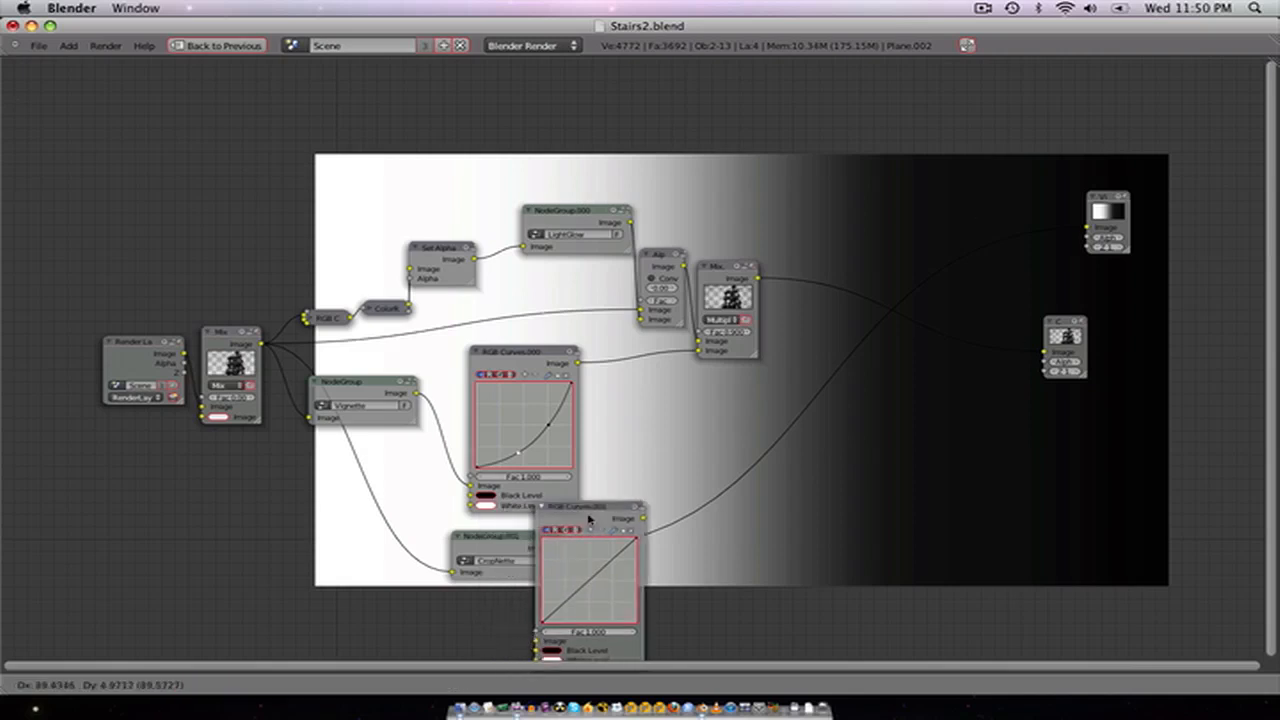
click(639, 437)
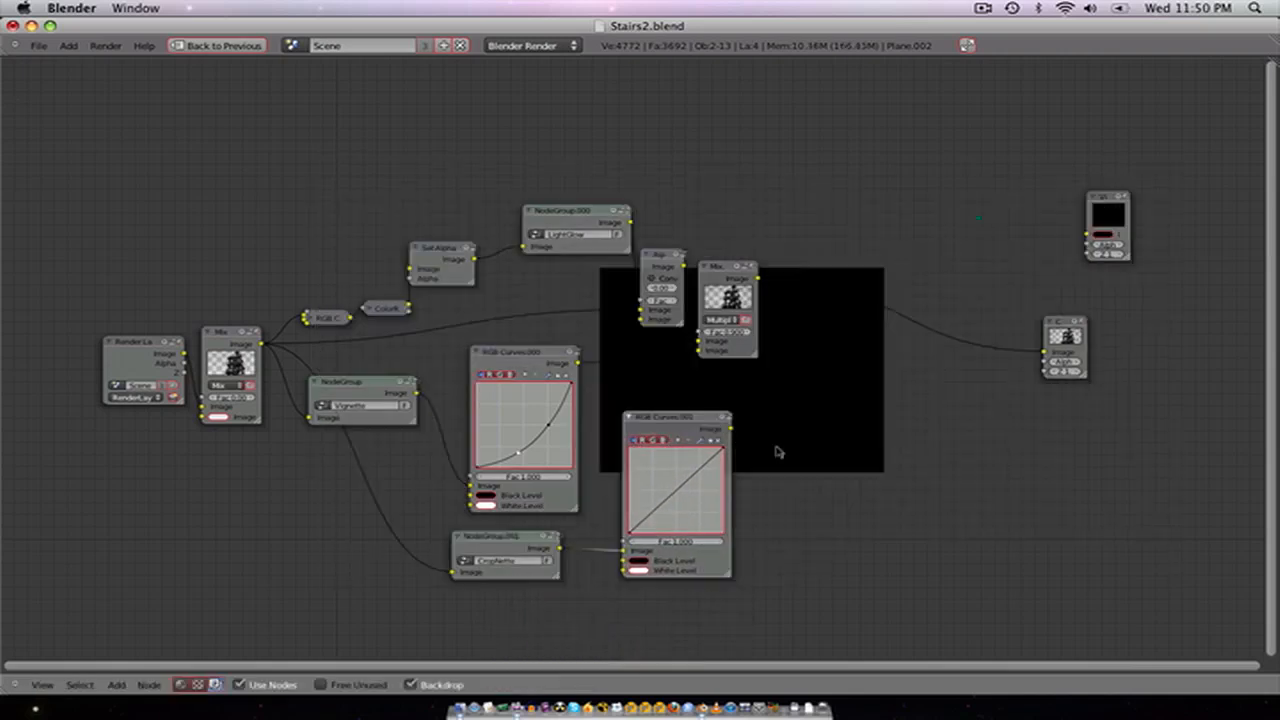
Step: Duplicate the Multiply Mix node, feed it the first Multiply output and the new RGB Curves output, and preview it in the Viewer
middle_drag(777, 449, 720, 471)
click(673, 320)
key(shift+d)
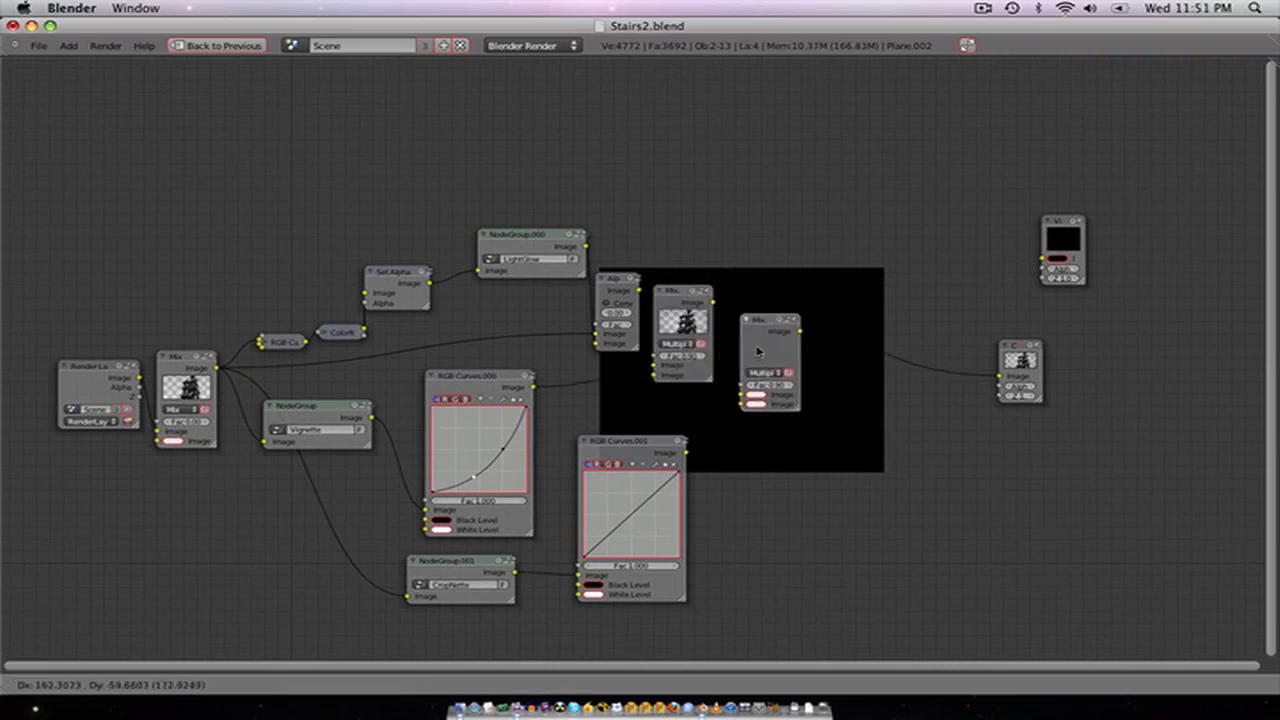
click(757, 350)
drag(726, 389, 740, 395)
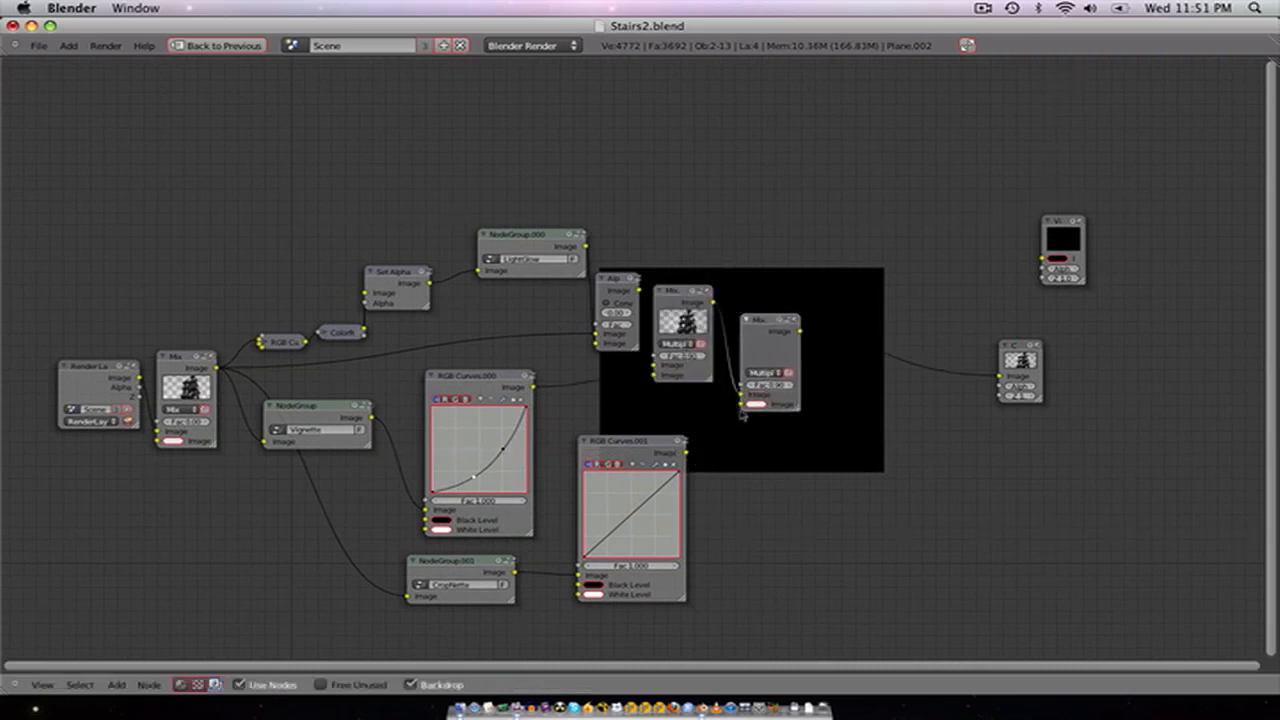
drag(686, 453, 741, 405)
ctrl+shift+click(771, 350)
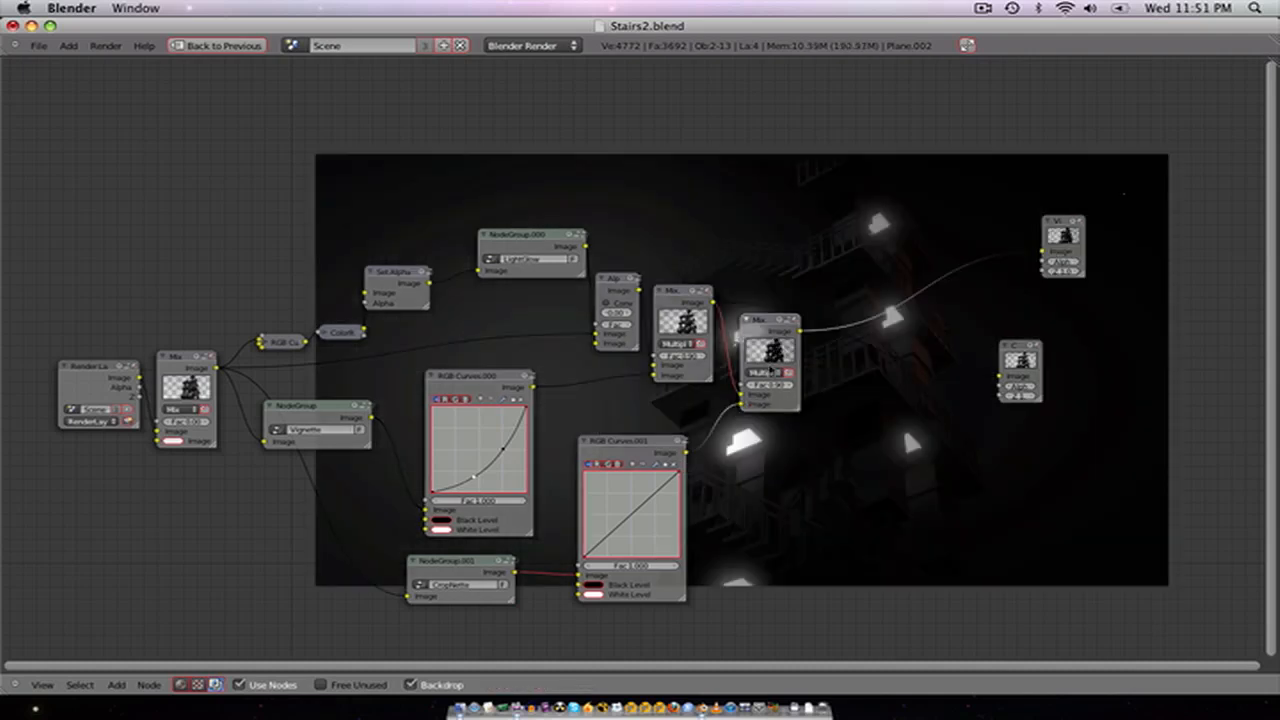
Step: Bow the combined curve of the RGB Curves node after CropNette strongly upward, and raise its red curve similarly
scroll(773, 375, down, 4)
middle_drag(806, 474, 777, 386)
scroll(779, 394, up, 6)
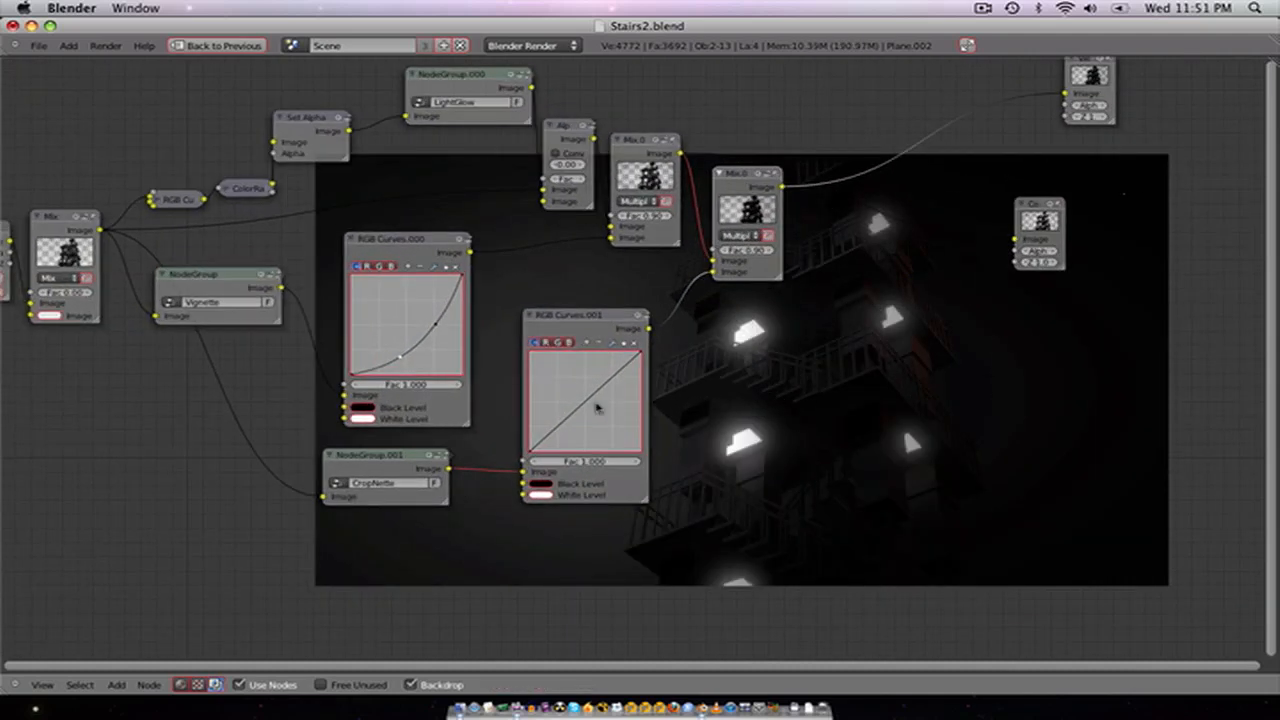
drag(588, 407, 562, 374)
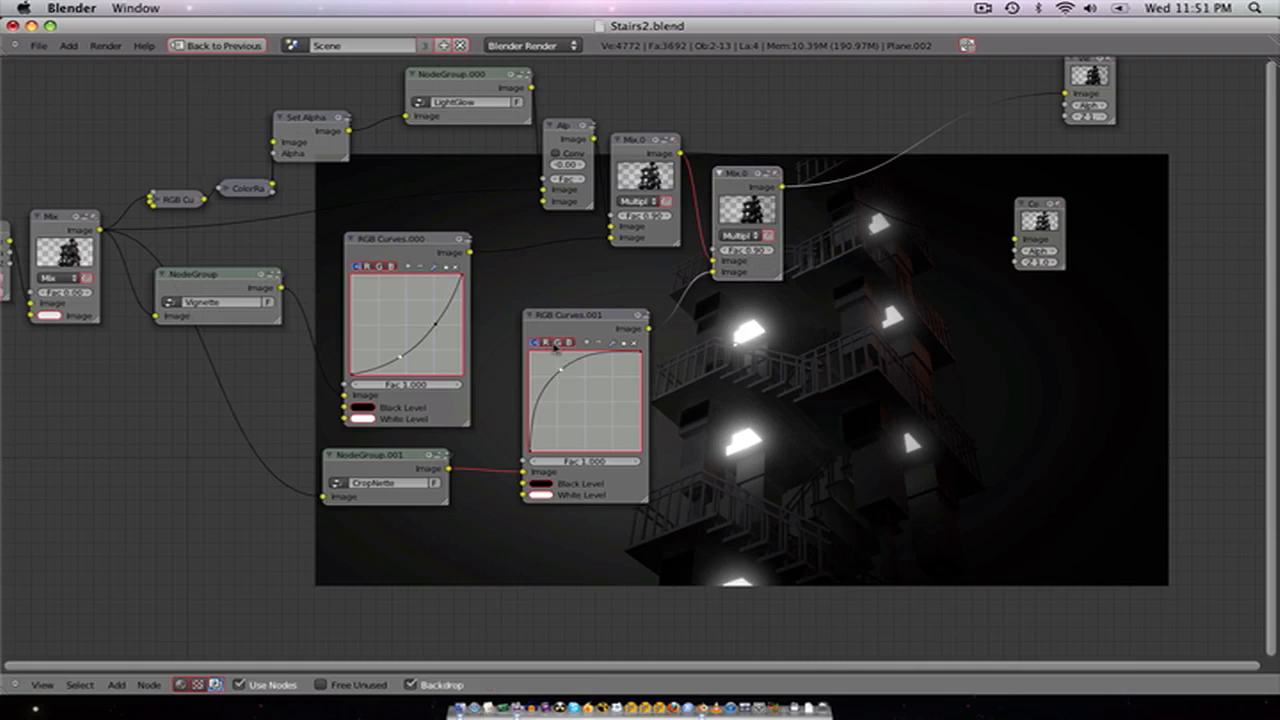
click(548, 344)
drag(582, 400, 561, 384)
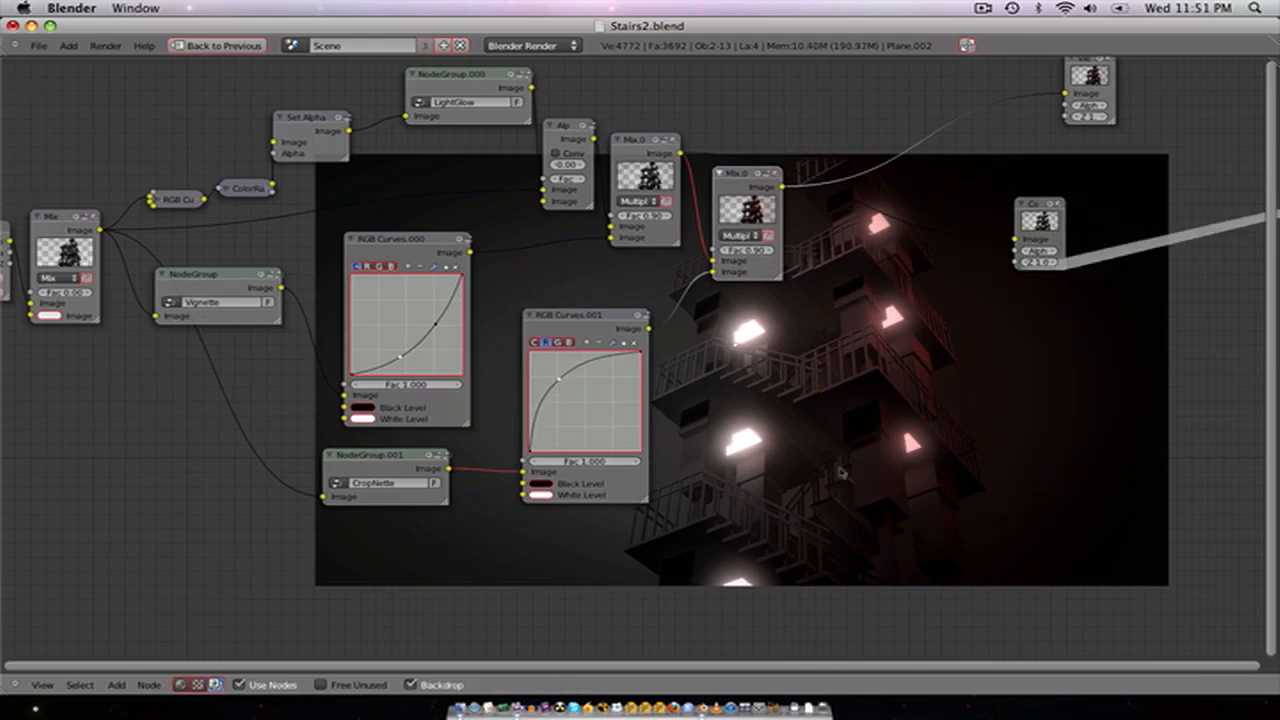
Step: Raise the green curve of the RGB Curves node after CropNette and pull its blue curve slightly below the diagonal
scroll(819, 435, down, 3)
middle_drag(819, 435, 824, 394)
scroll(645, 301, up, 4)
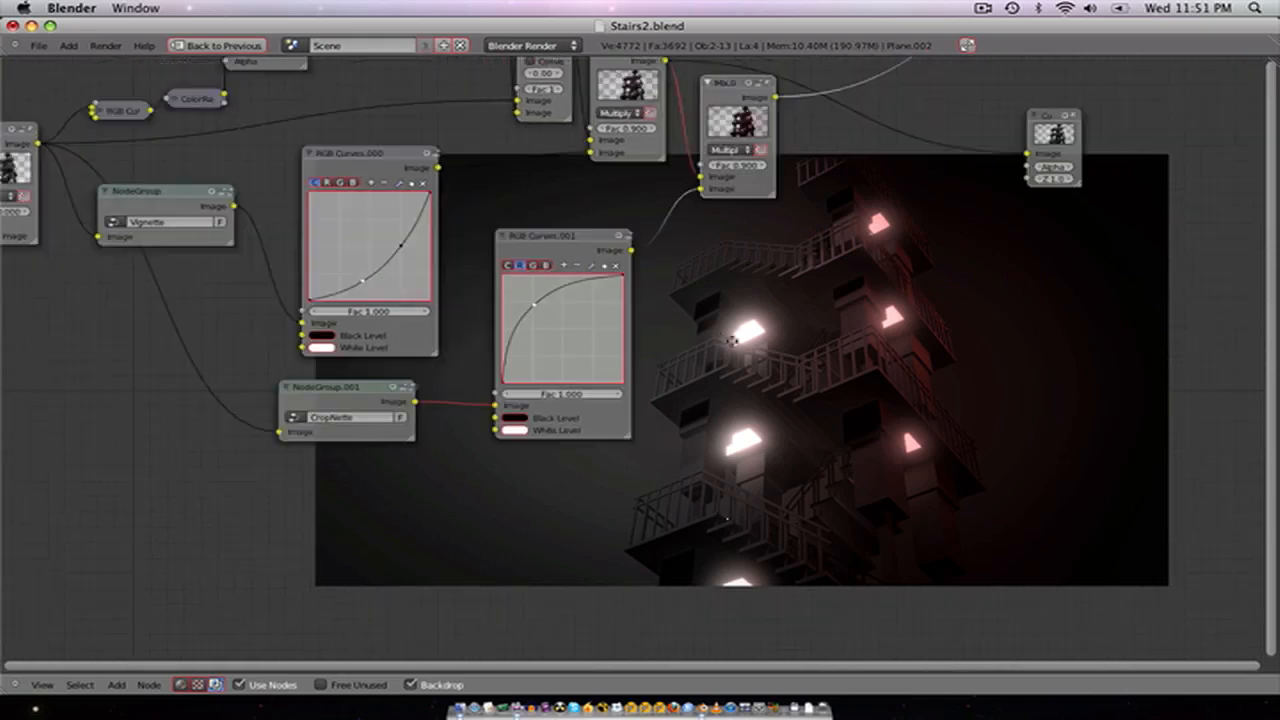
scroll(617, 326, up, 2)
click(518, 242)
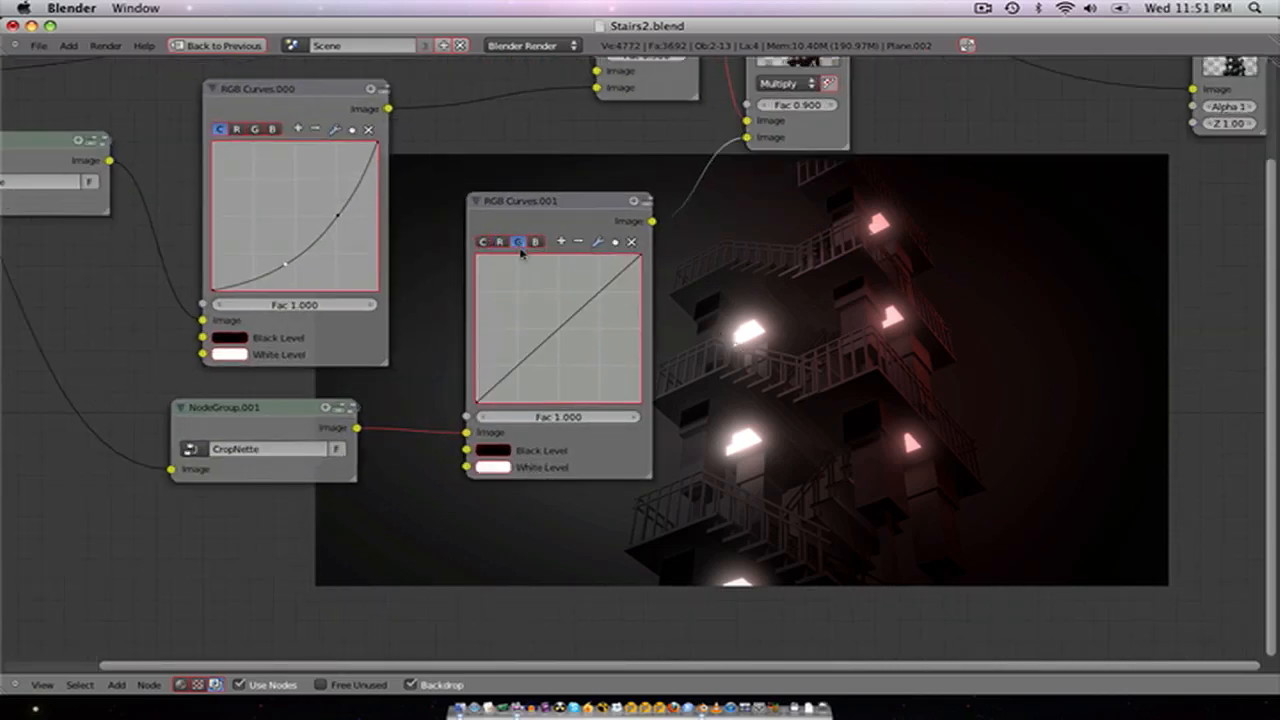
drag(558, 344, 543, 306)
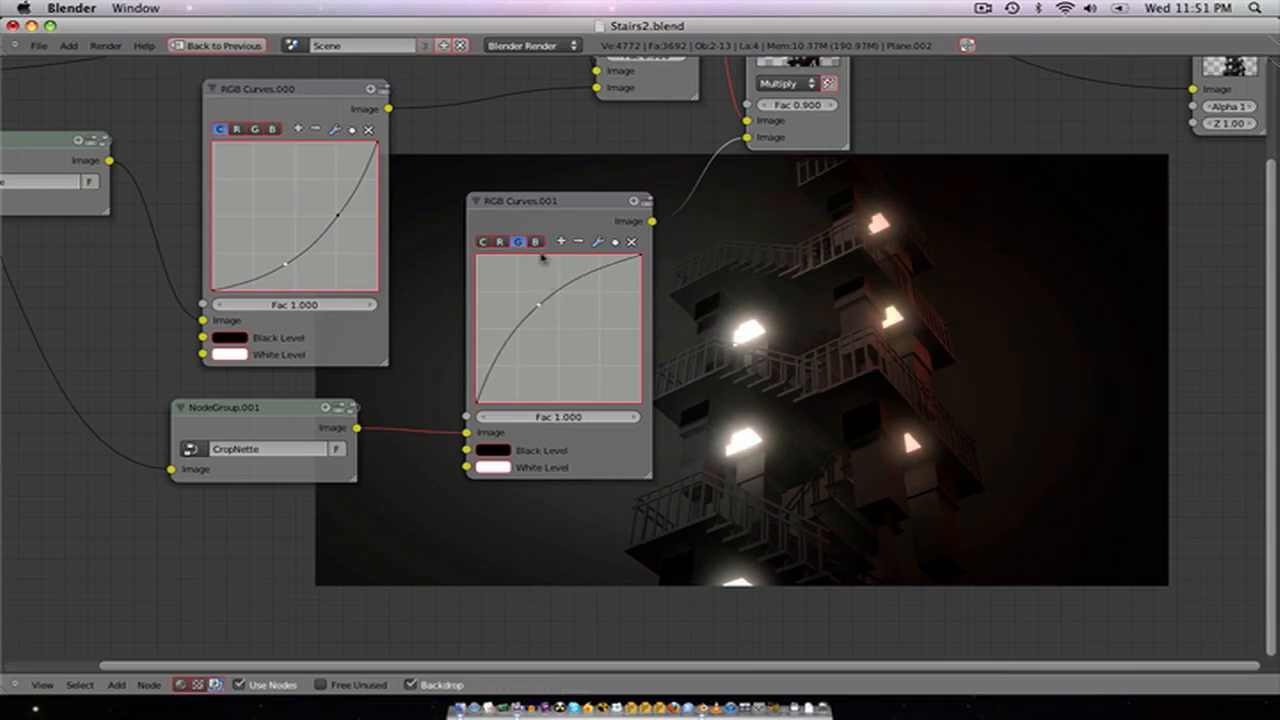
click(535, 242)
mouse_move(563, 331)
mouse_down()
mouse_move(574, 337)
mouse_move(523, 286)
mouse_move(568, 330)
mouse_up()
Step: Examine the graded stair tower render and the node tree from Render Layers through to the last Multiply node
scroll(760, 428, down, 1)
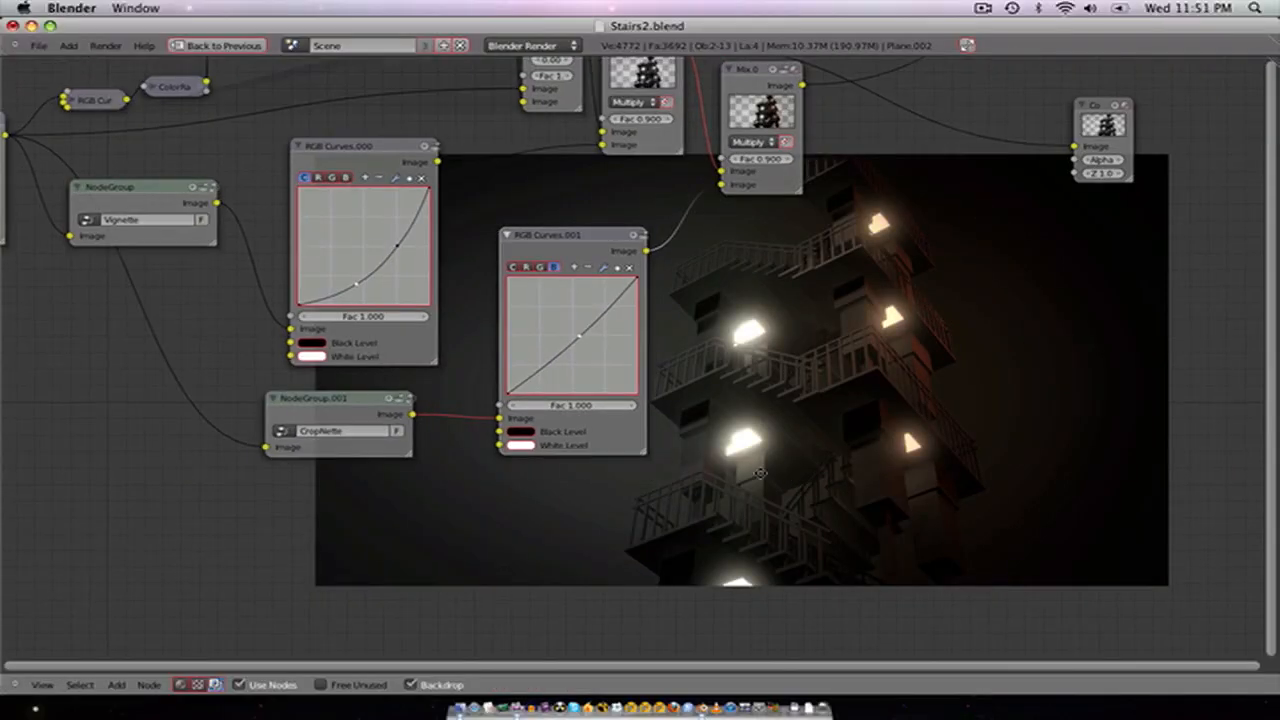
middle_drag(760, 428, 765, 584)
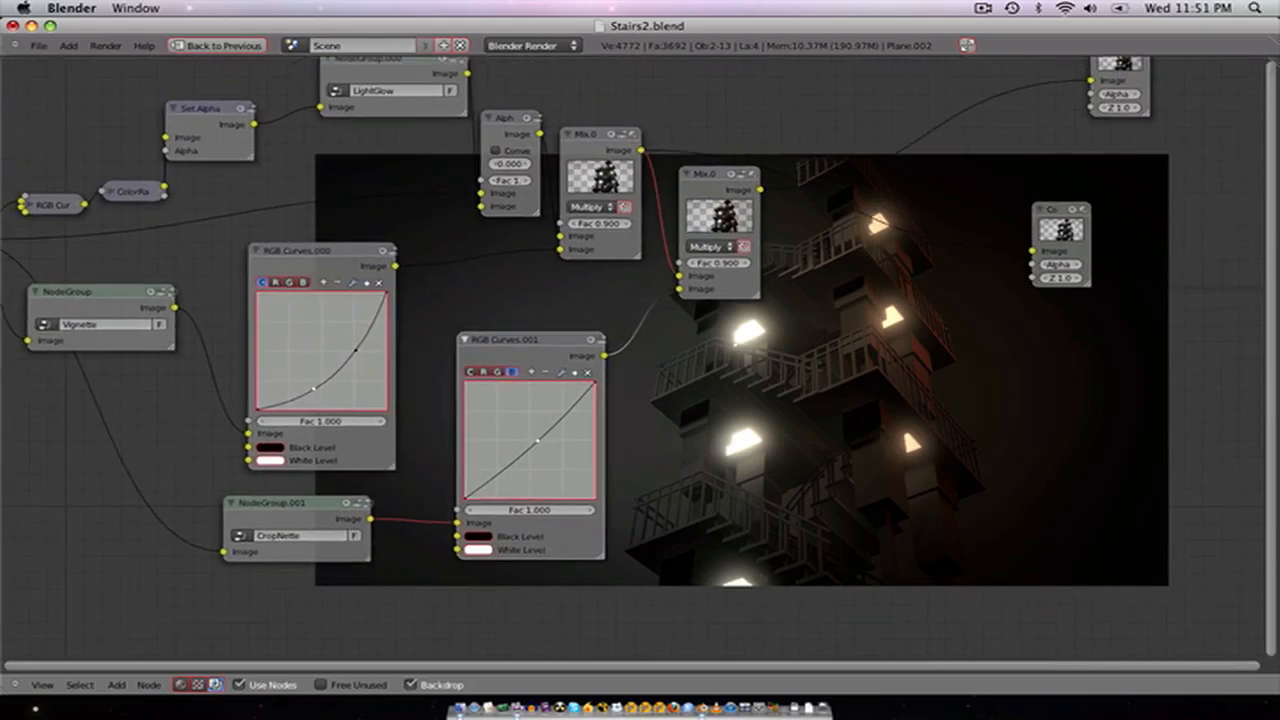
scroll(840, 569, up, 4)
scroll(760, 552, down, 4)
scroll(716, 535, down, 2)
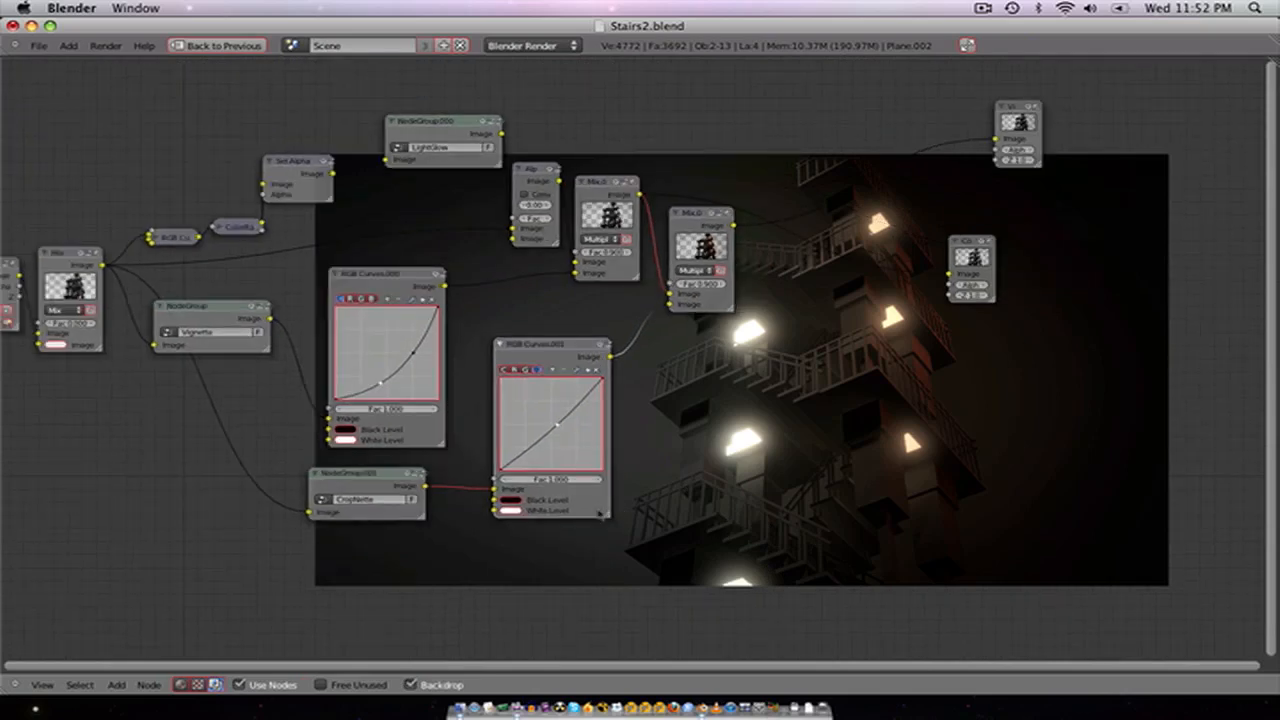
middle_drag(403, 372, 555, 398)
middle_drag(450, 338, 643, 349)
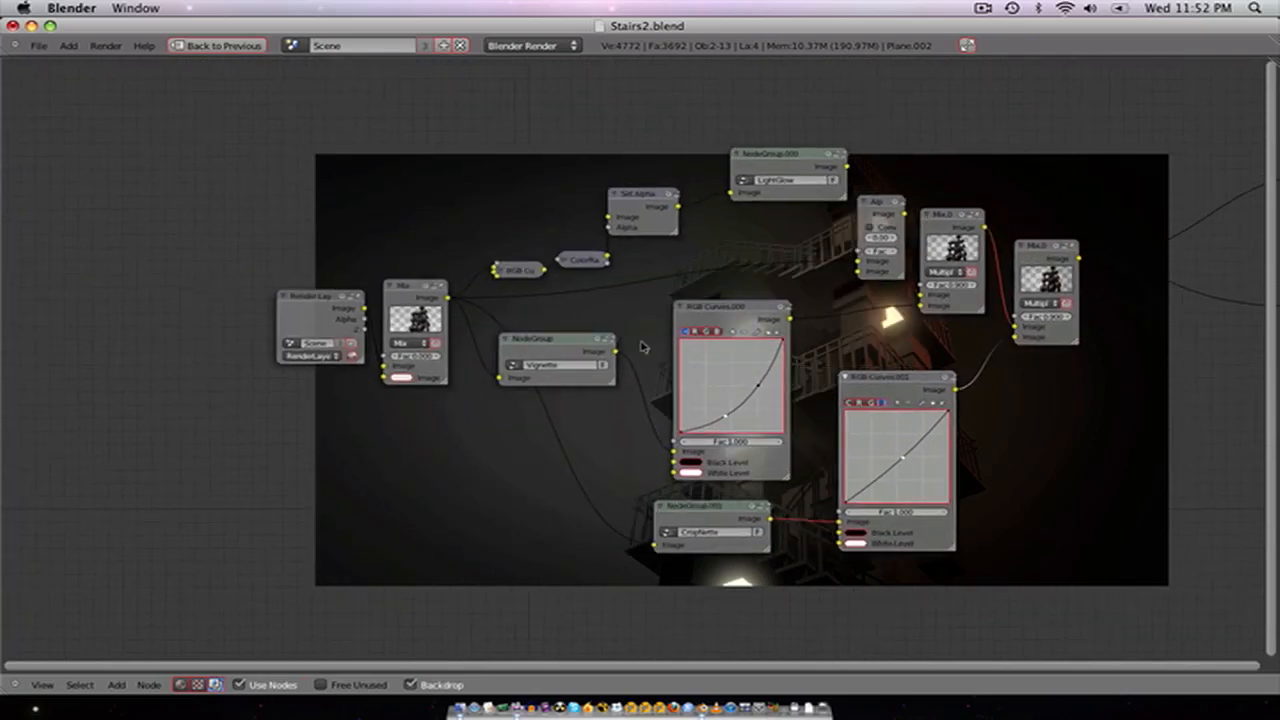
scroll(645, 330, up, 2)
click(286, 294)
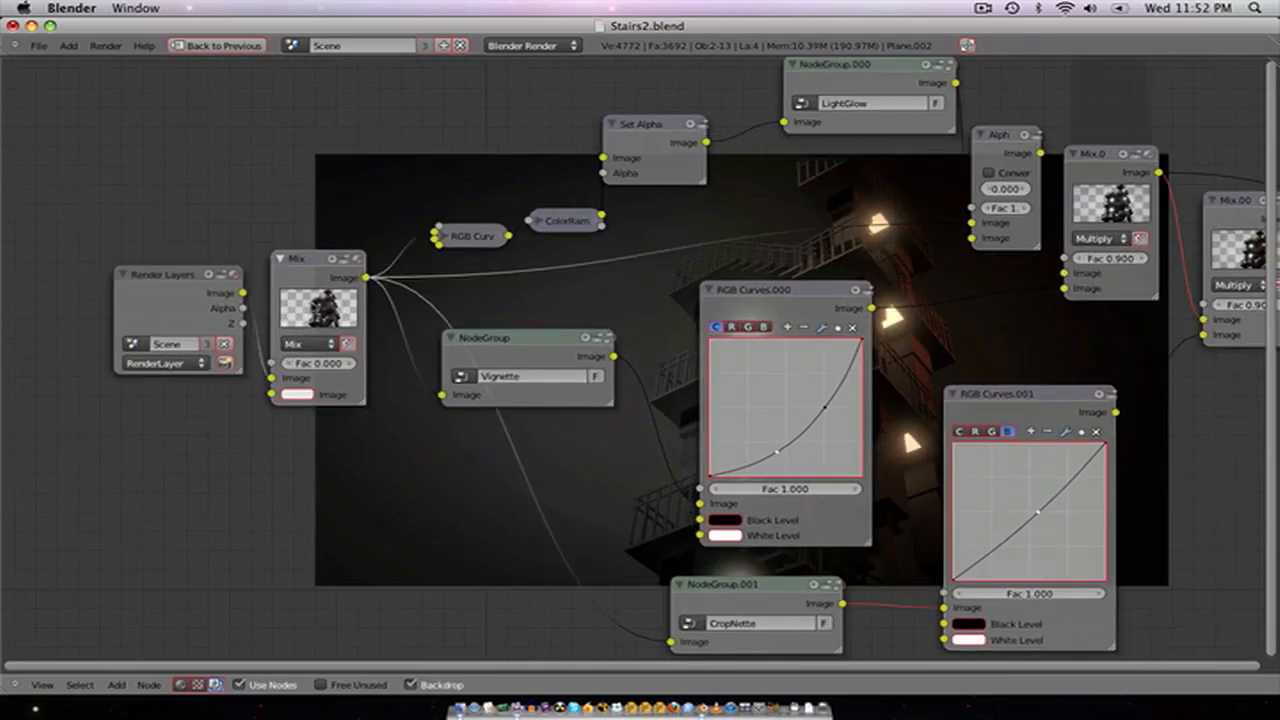
scroll(701, 193, down, 1)
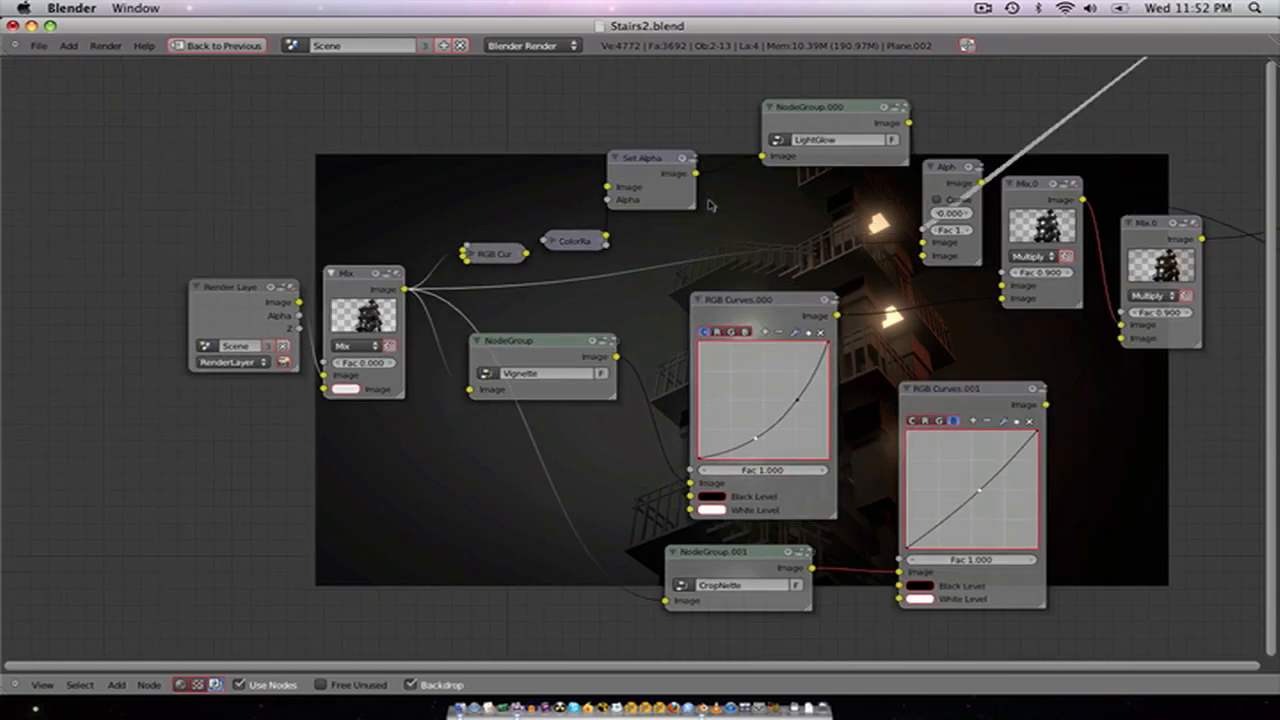
Step: Reposition the Set Alpha node closer to the LightGlow group and save the file
drag(641, 177, 692, 191)
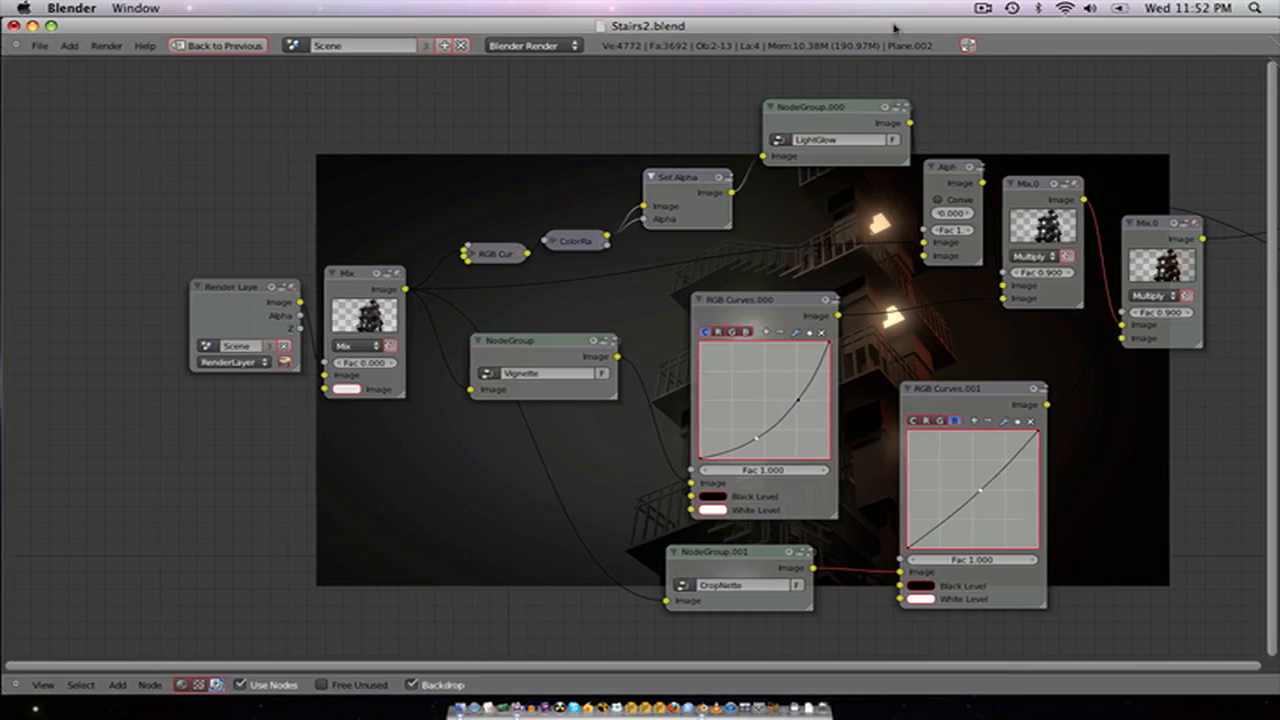
click(983, 8)
click(988, 9)
key(ctrl+s)
click(677, 118)
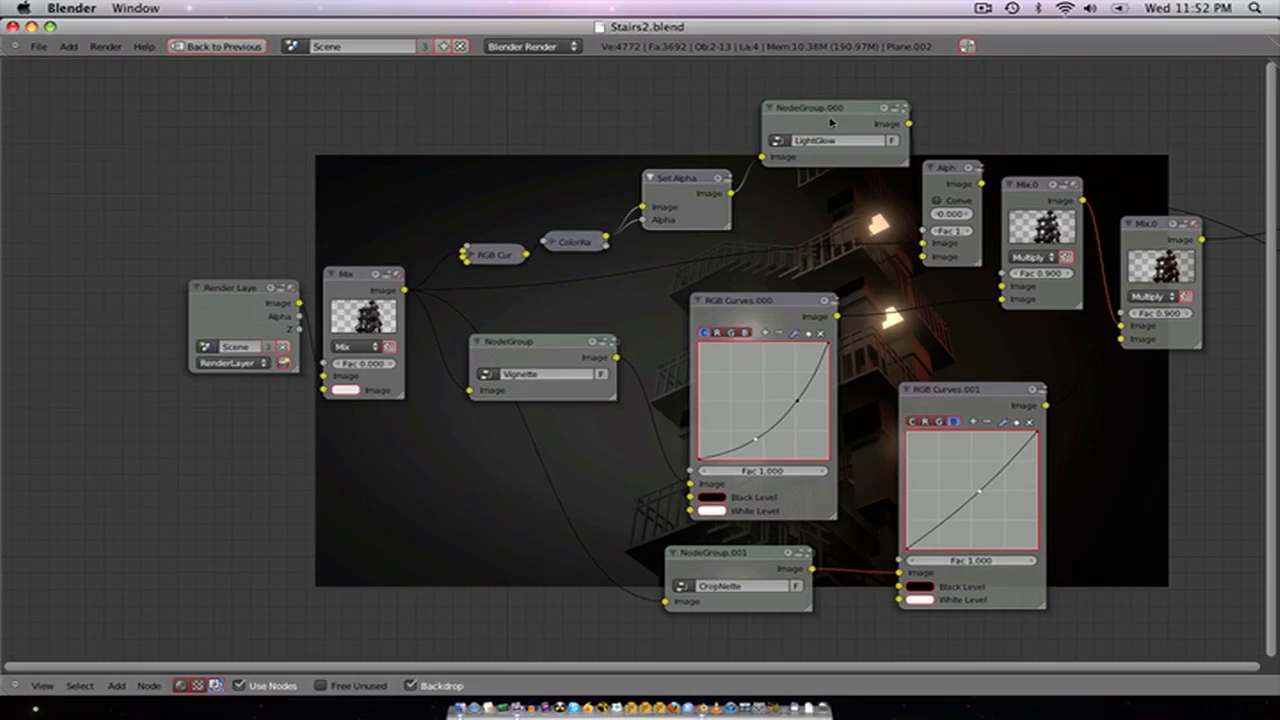
Step: Examine the graded stair tower render in the backdrop along with the node tree up to the Viewer and Composite nodes
scroll(826, 275, down, 5)
scroll(811, 279, up, 5)
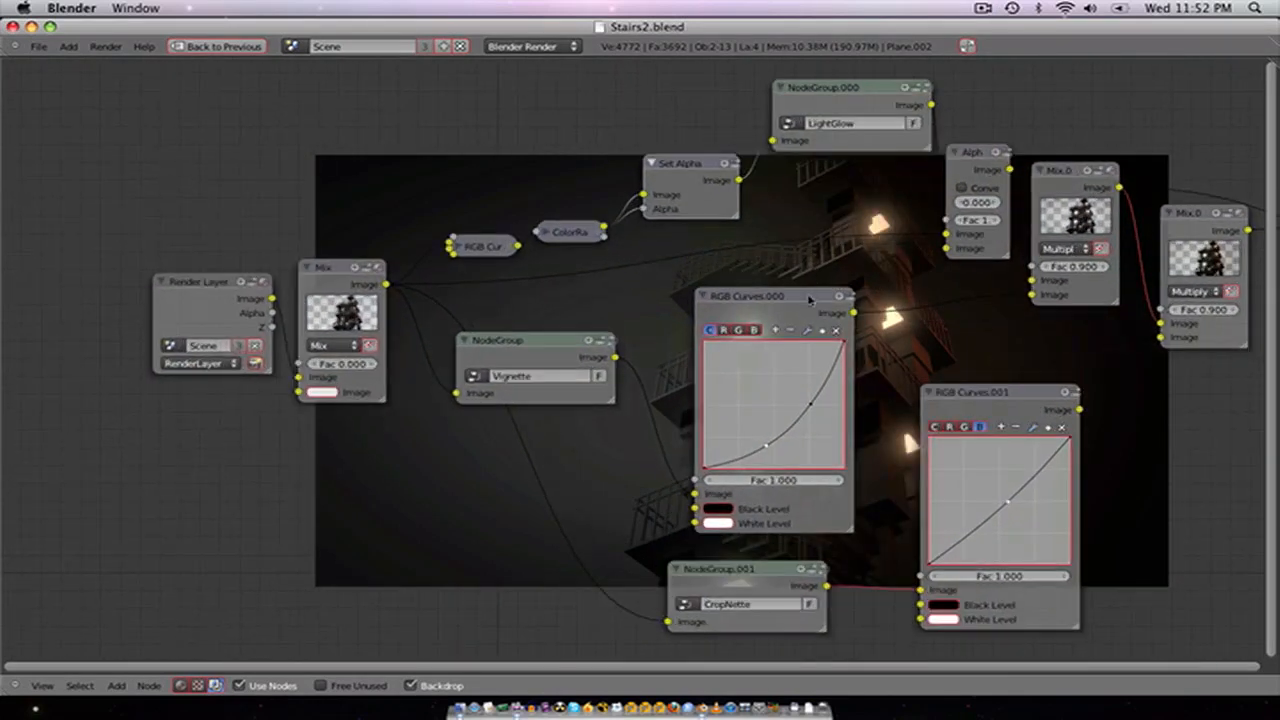
middle_drag(728, 302, 380, 223)
scroll(740, 345, up, 4)
middle_drag(945, 414, 747, 335)
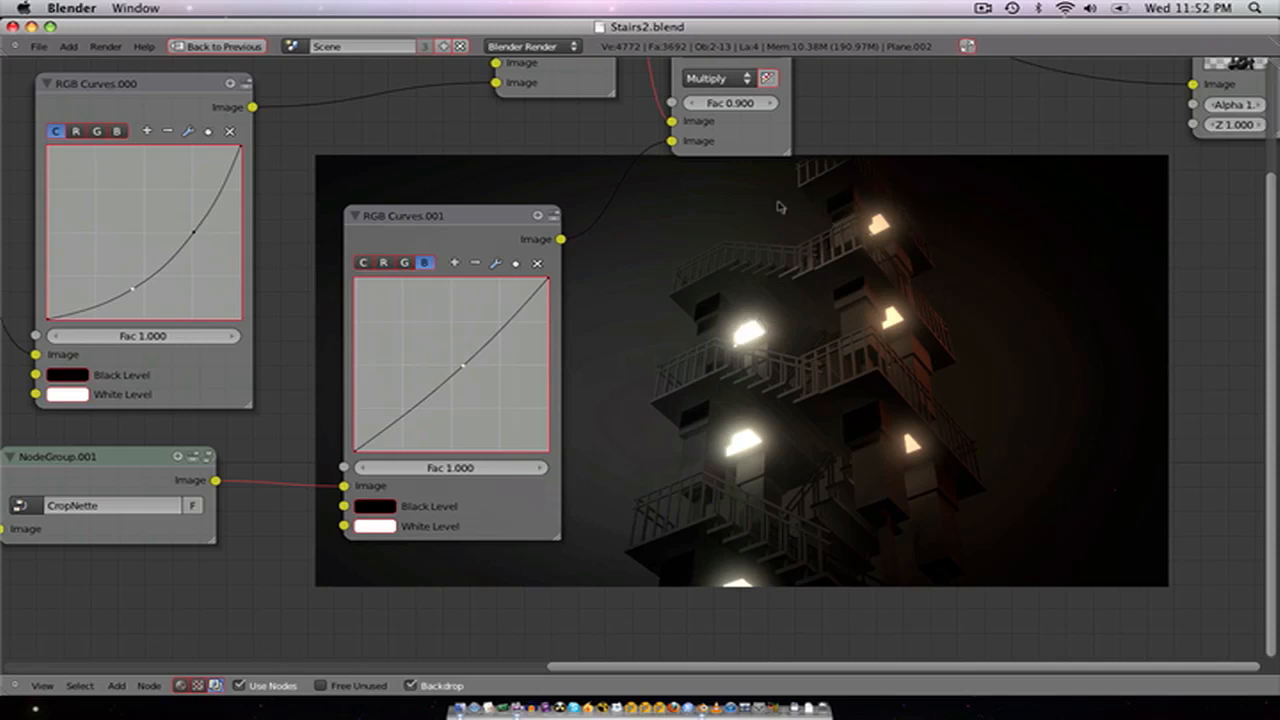
scroll(703, 346, down, 4)
middle_drag(697, 375, 554, 345)
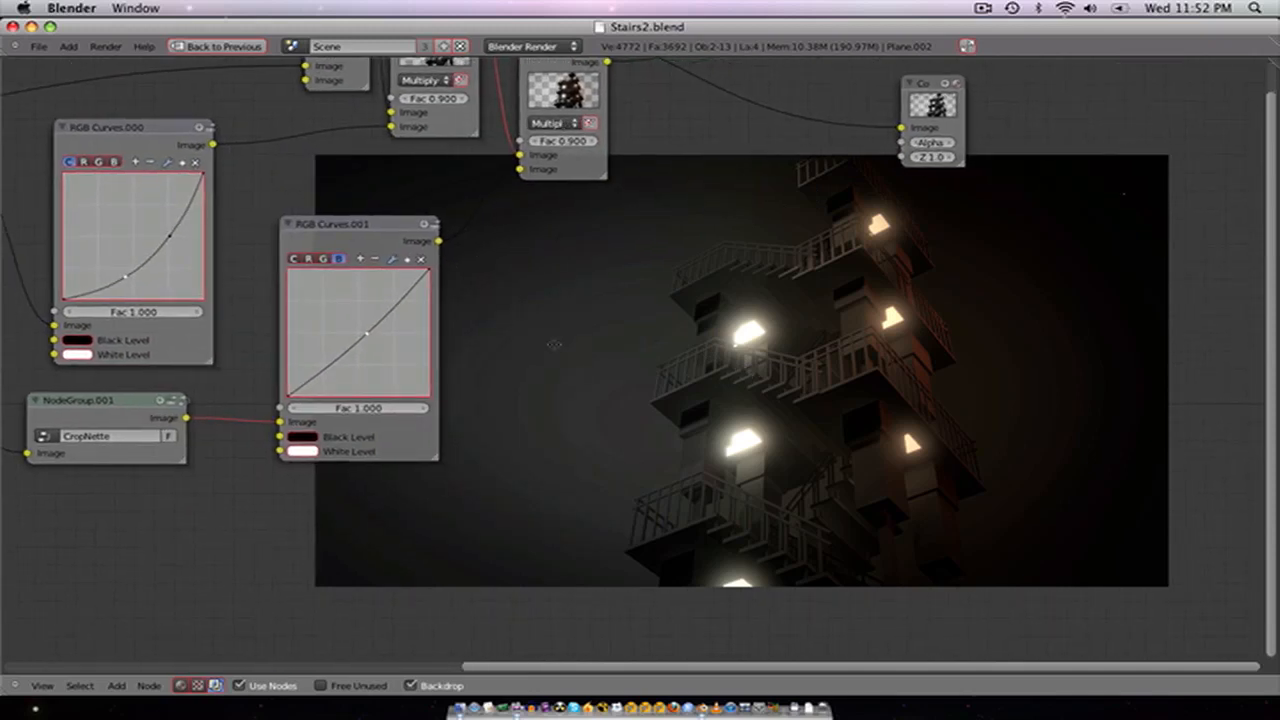
scroll(655, 395, up, 2)
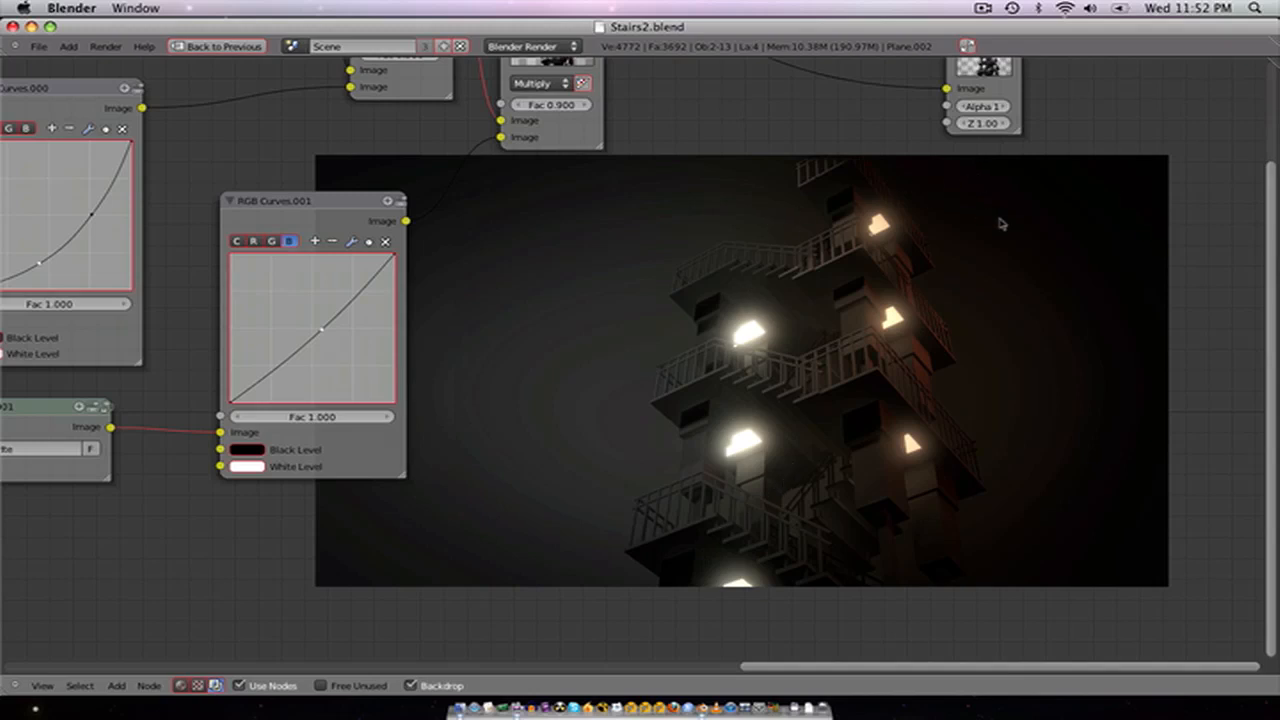
middle_drag(847, 303, 969, 307)
scroll(643, 300, down, 2)
middle_drag(643, 300, 780, 362)
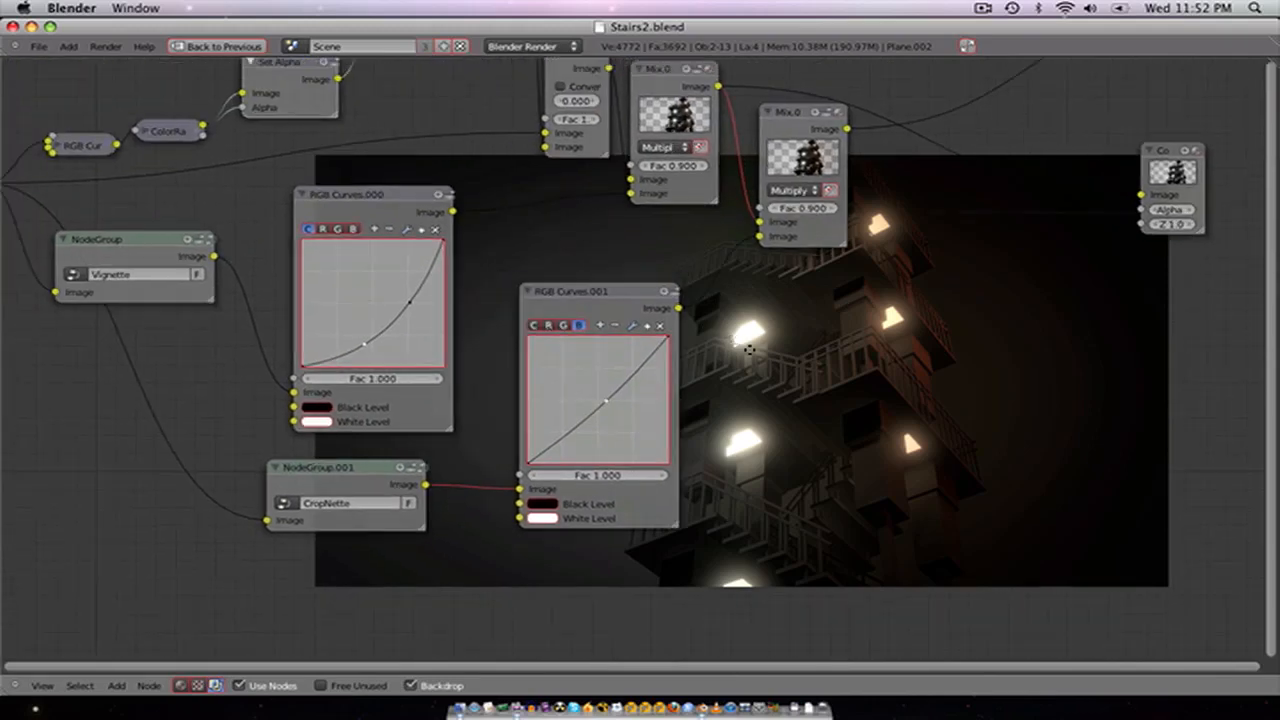
scroll(770, 358, down, 4)
middle_drag(626, 175, 628, 248)
scroll(628, 248, up, 1)
scroll(628, 248, up, 1)
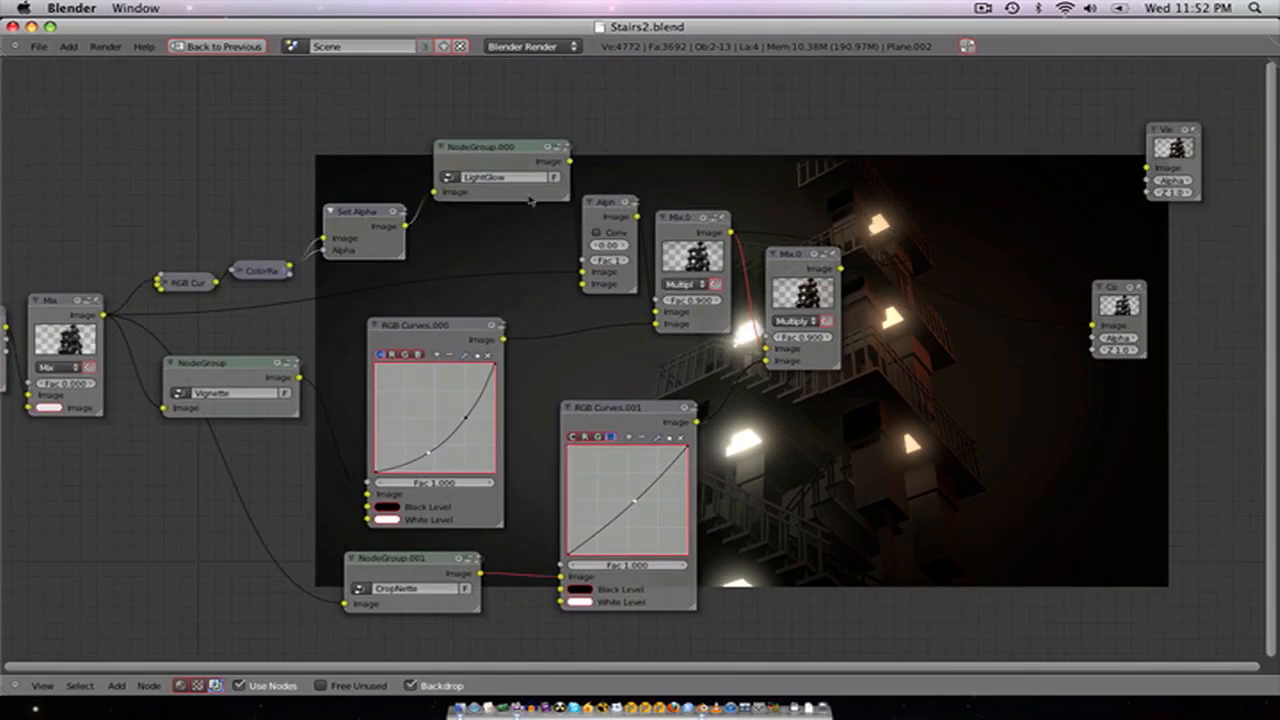
Step: Move the LightGlow group aside and add a Glare node fed by its output, with a threshold of 0.3
middle_drag(527, 204, 453, 293)
drag(530, 285, 547, 283)
drag(453, 241, 394, 217)
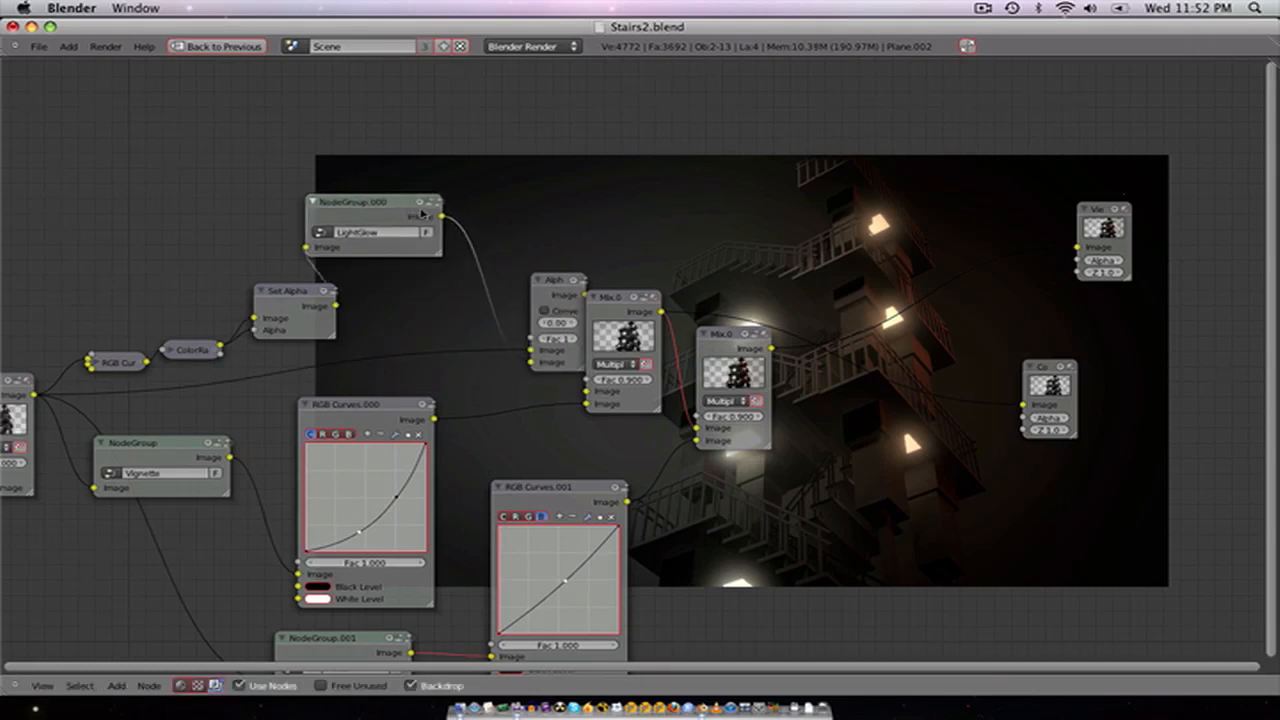
key(shift+a)
mouse_move(410, 220)
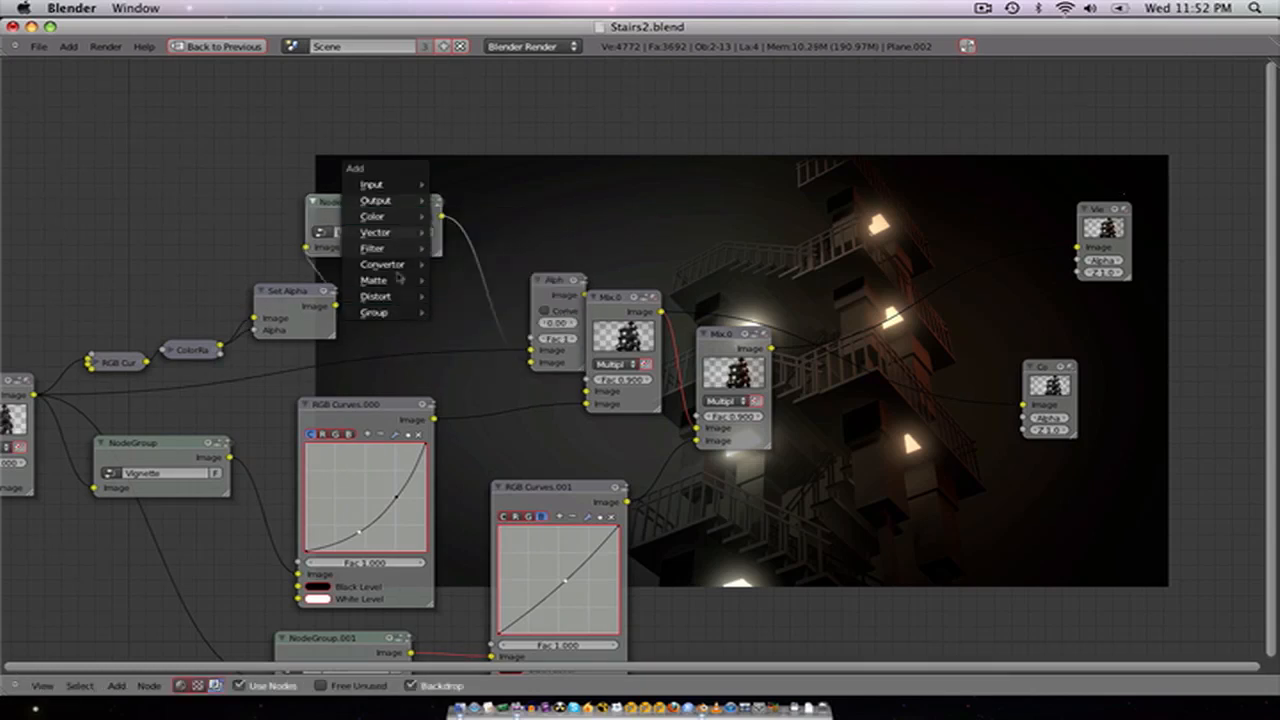
mouse_move(393, 254)
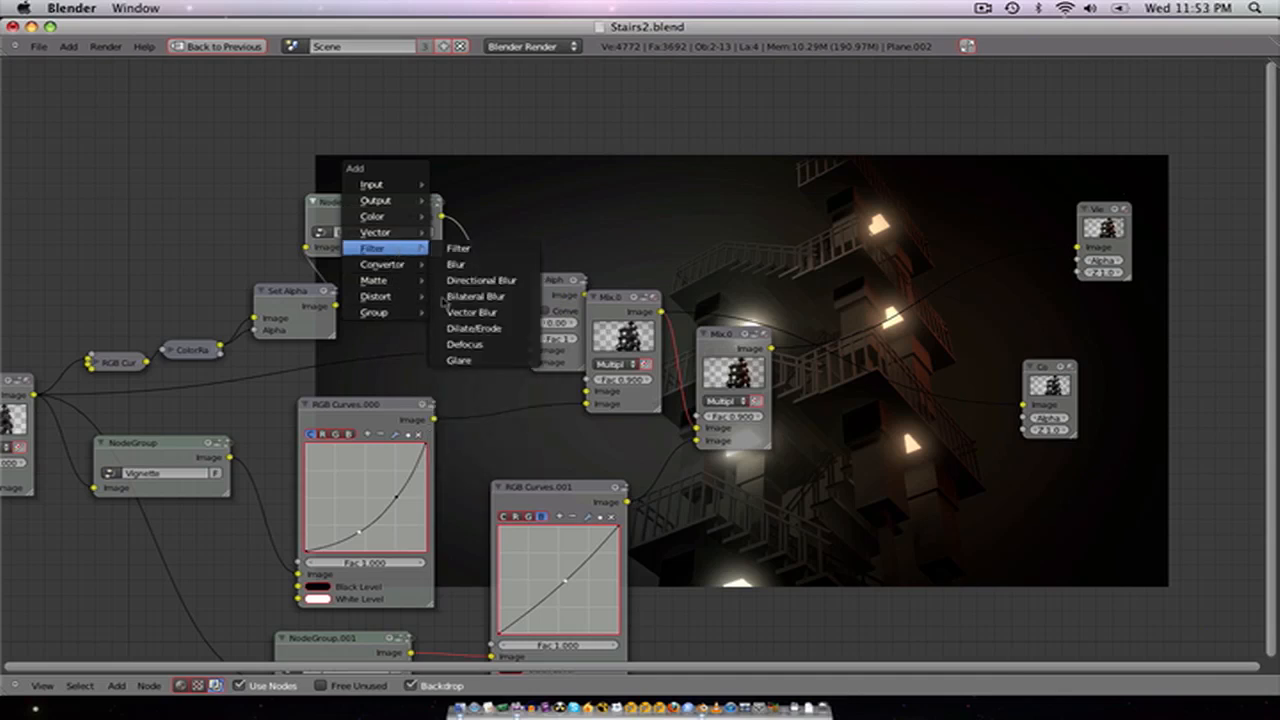
click(470, 360)
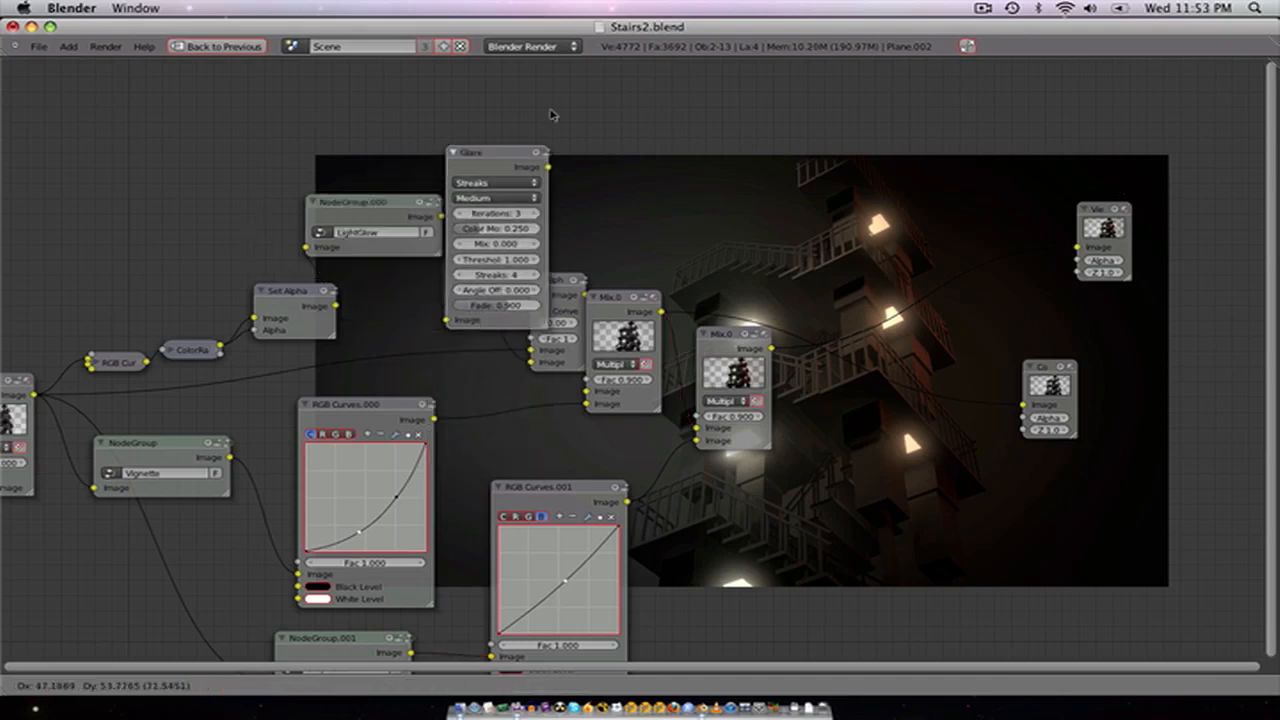
click(564, 78)
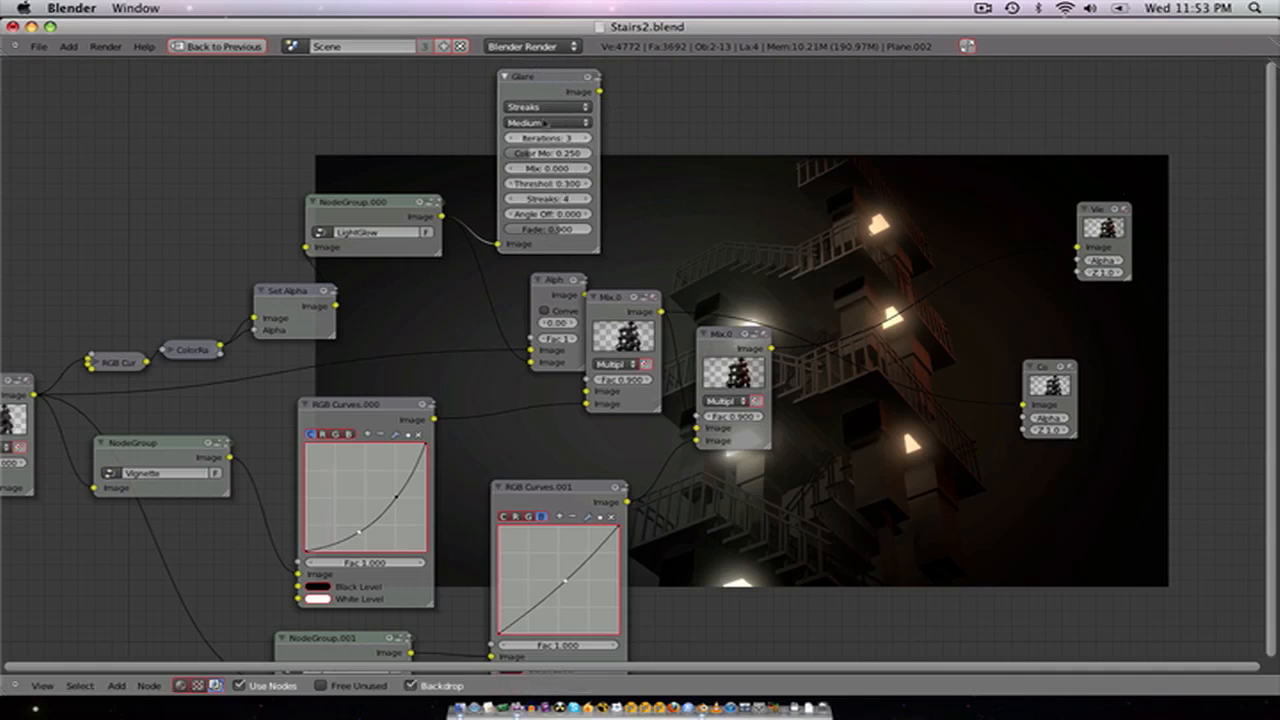
Step: Preview the Glare node in the Viewer and set its iterations to 4, threshold to 0.2 and fade to 0.848
ctrl+shift+click(561, 103)
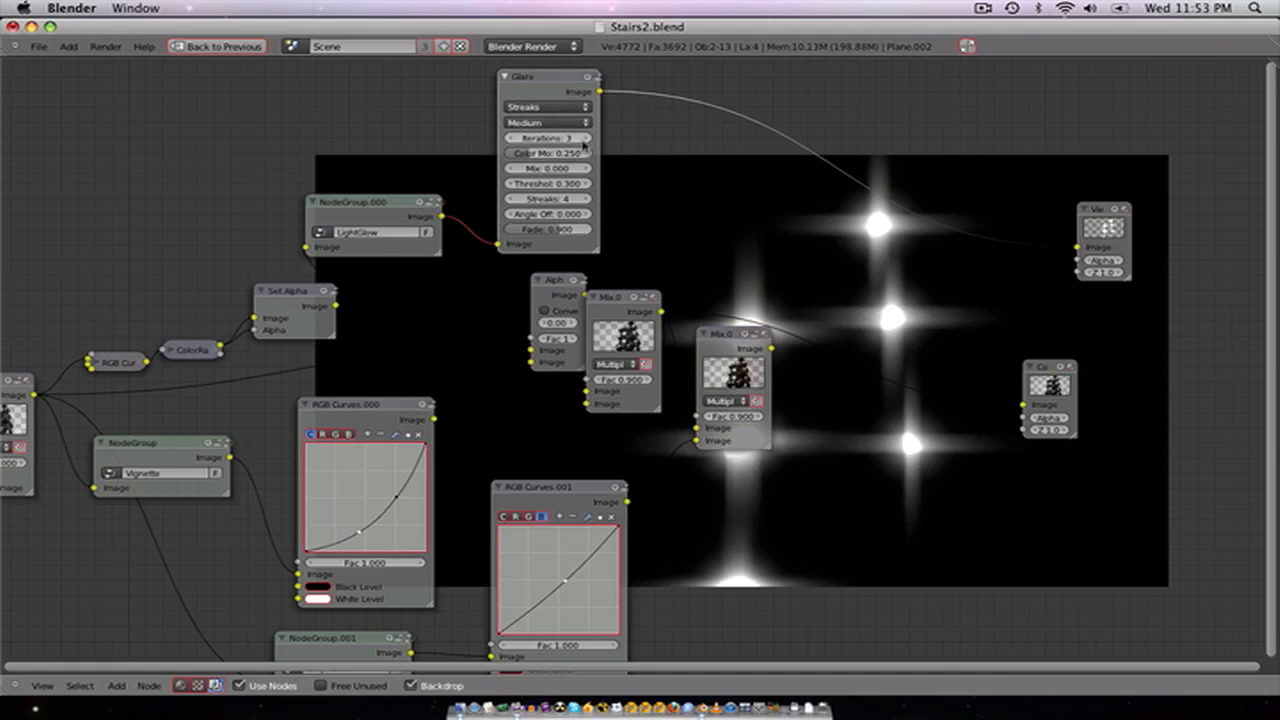
click(585, 138)
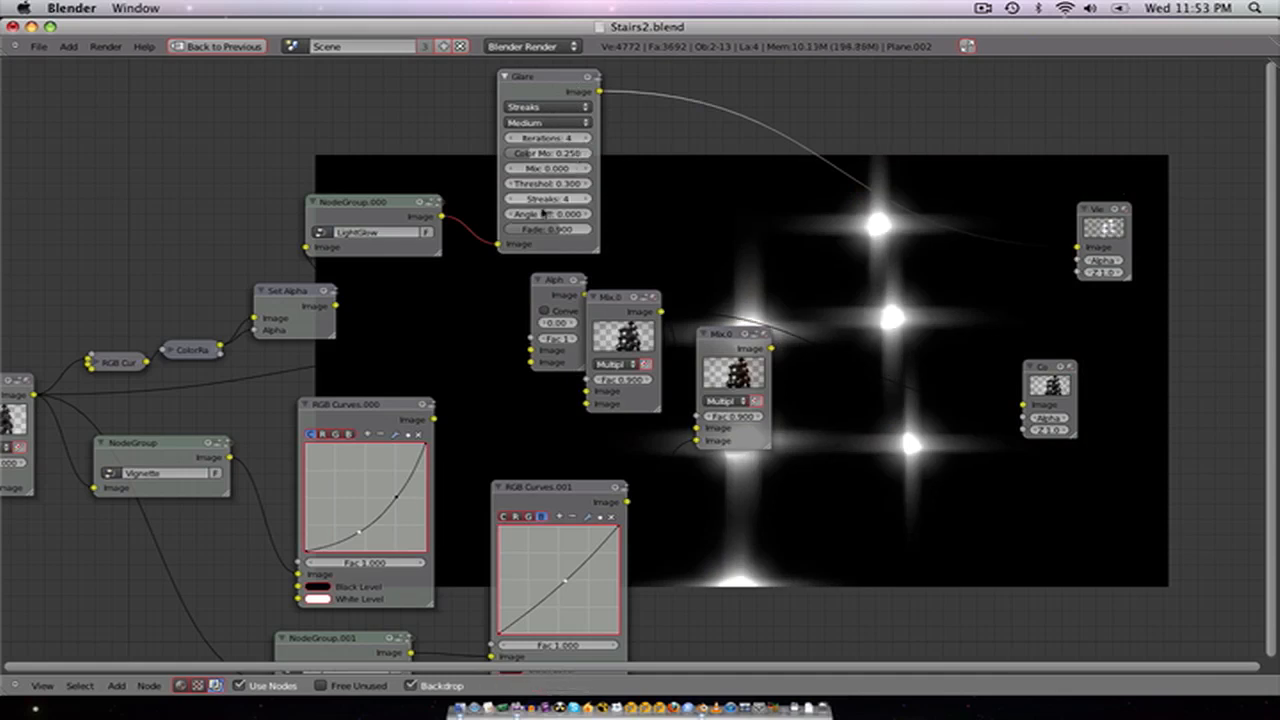
click(510, 185)
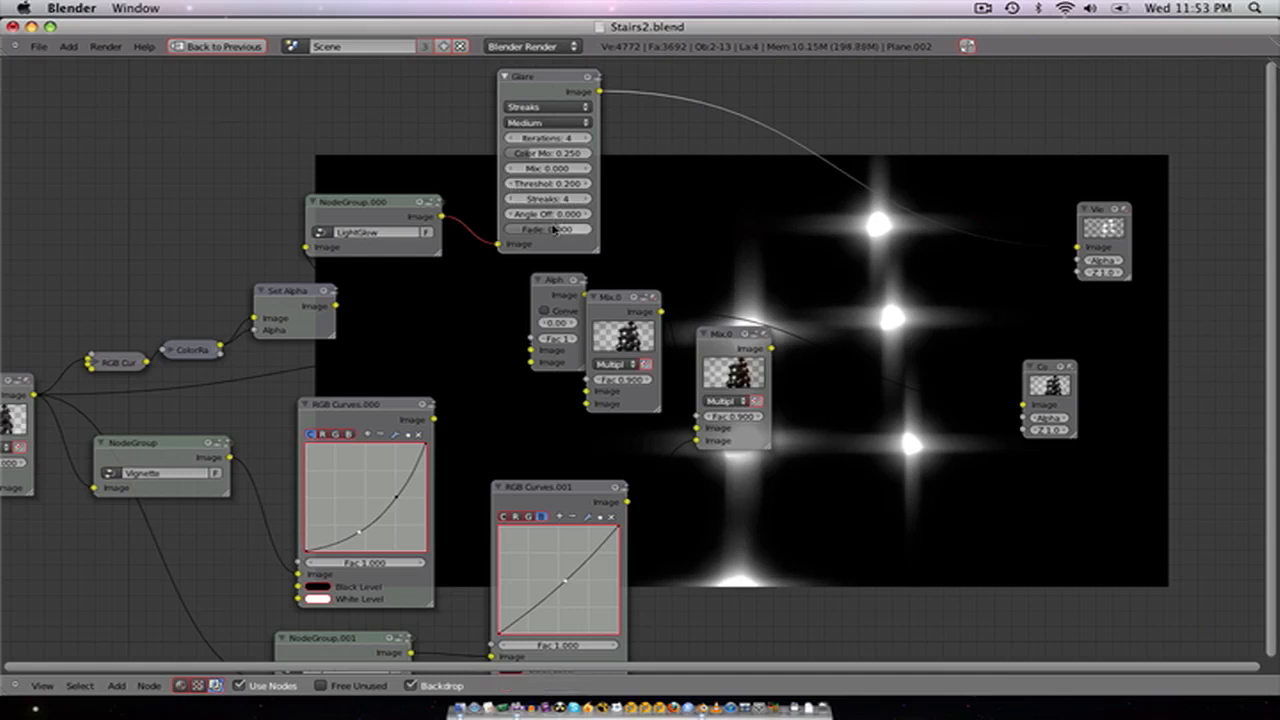
drag(553, 230, 533, 230)
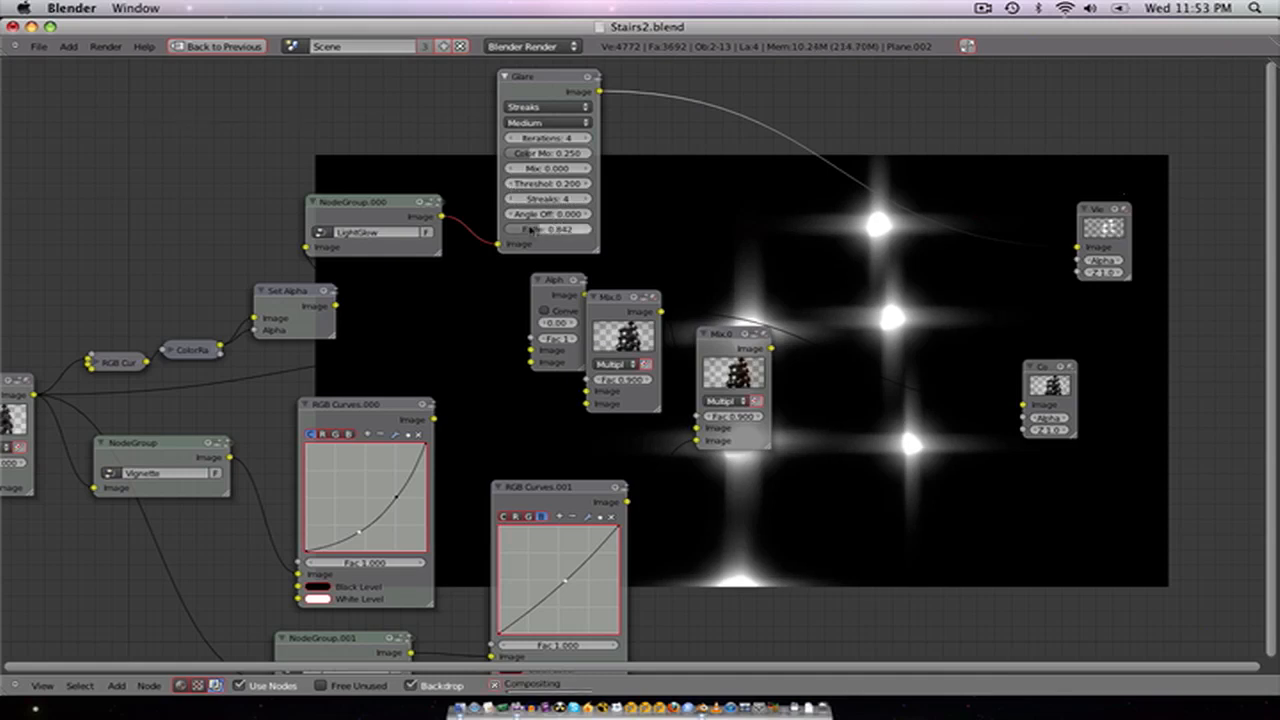
drag(531, 230, 534, 230)
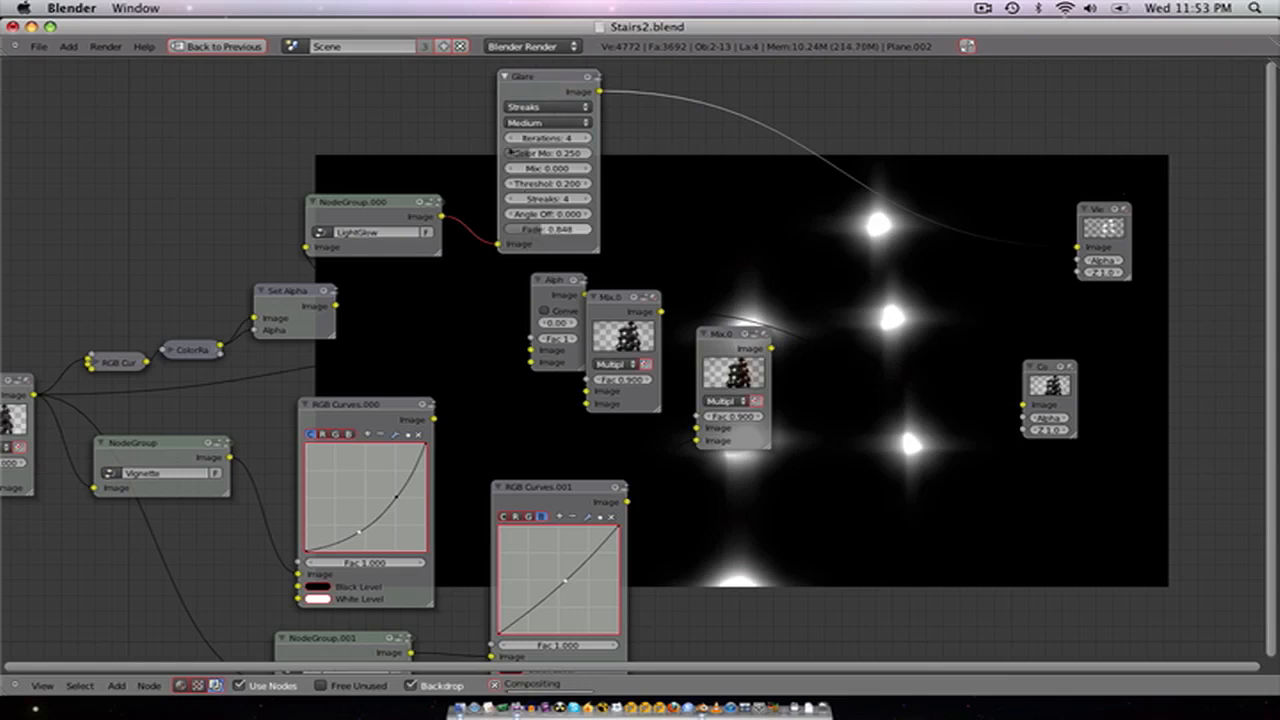
Step: Try feeding both the LightGlow and Glare outputs into the Alpha Over node, previewing the results in the Viewer
drag(522, 90, 492, 92)
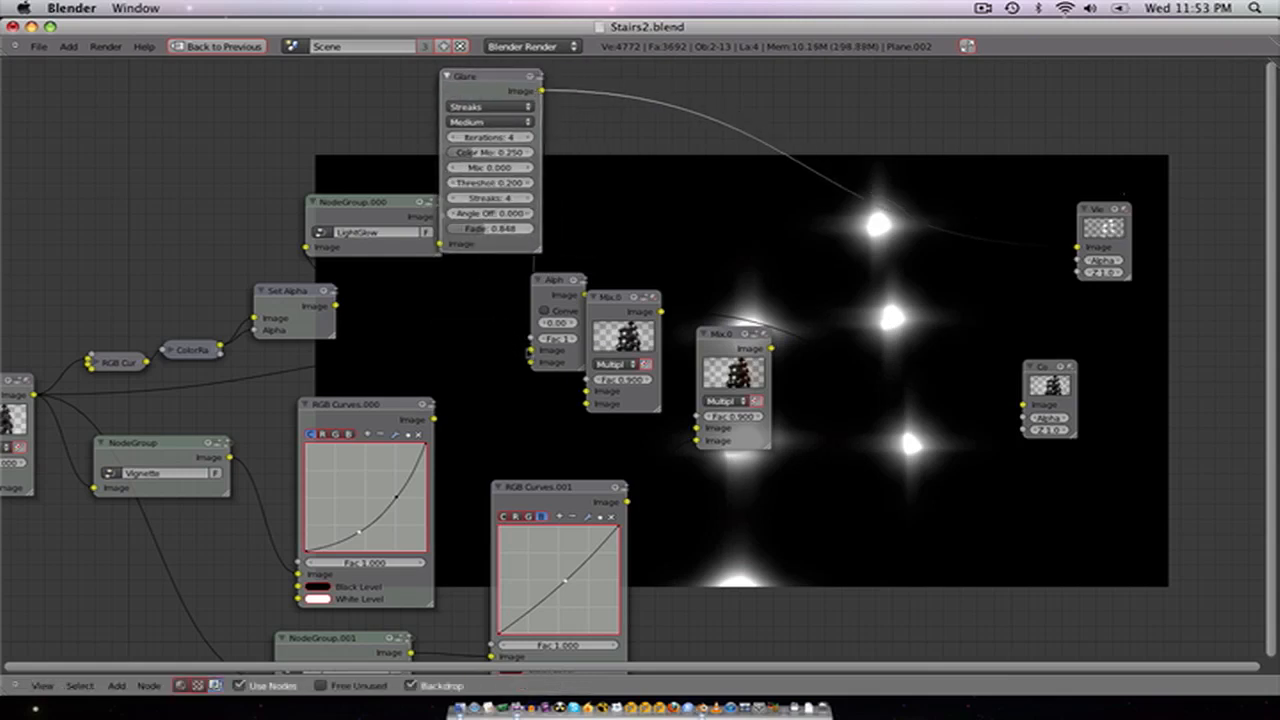
ctrl+shift+click(728, 364)
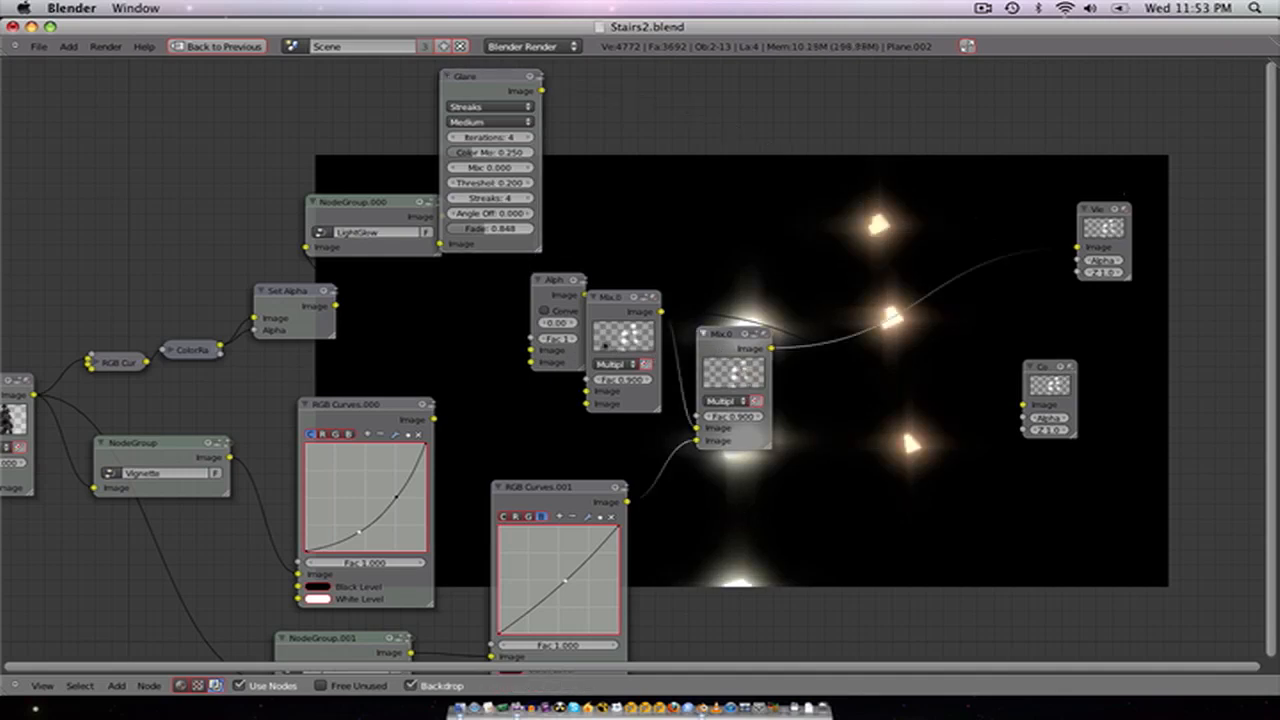
ctrl+shift+click(565, 305)
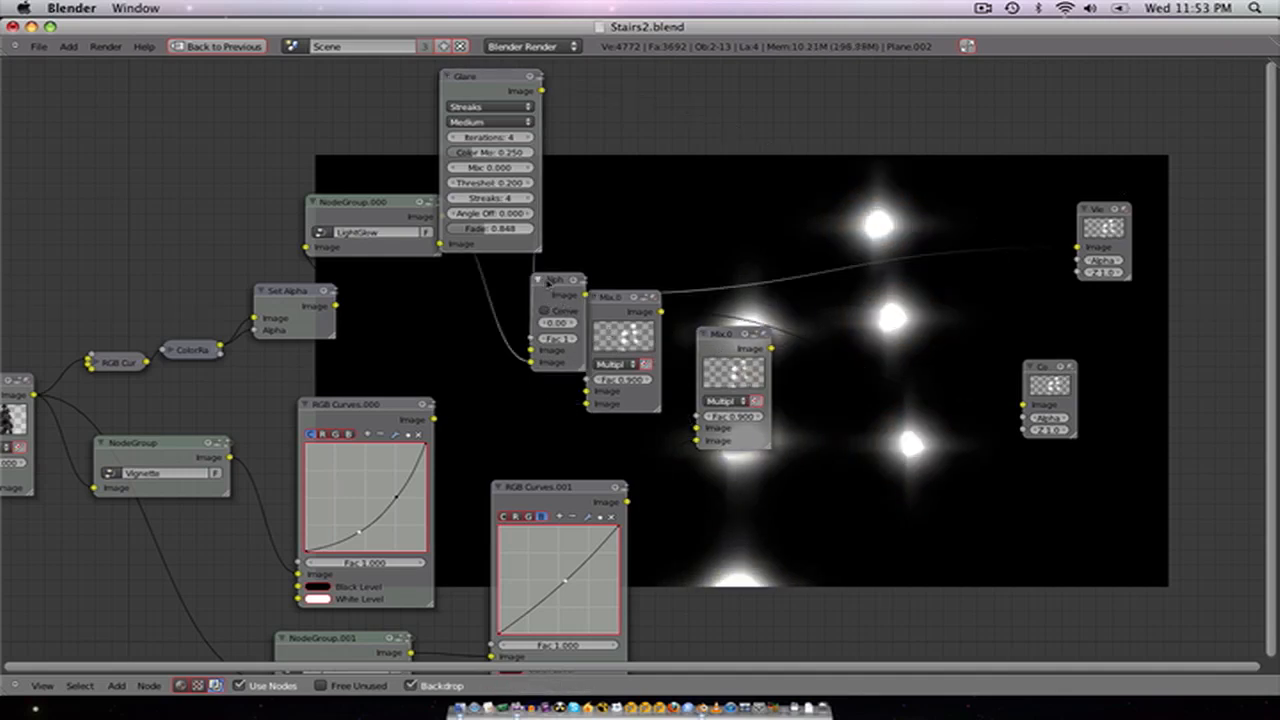
drag(548, 284, 536, 357)
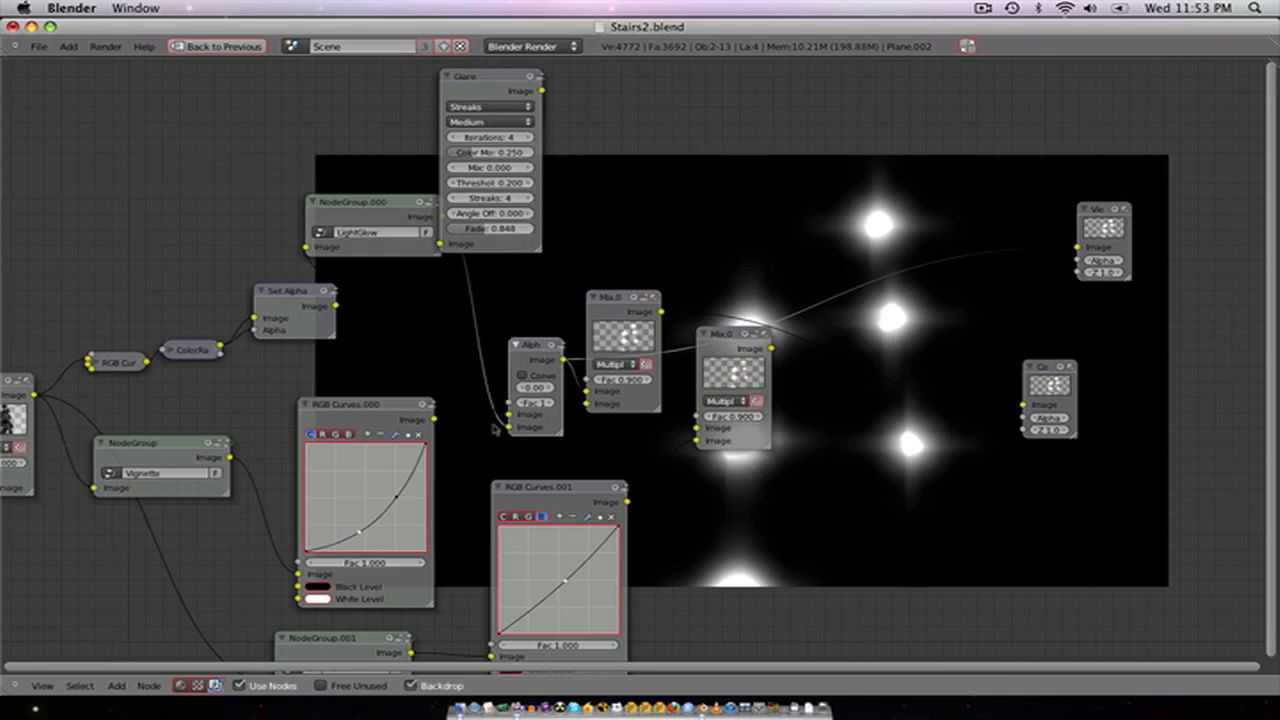
drag(498, 431, 510, 429)
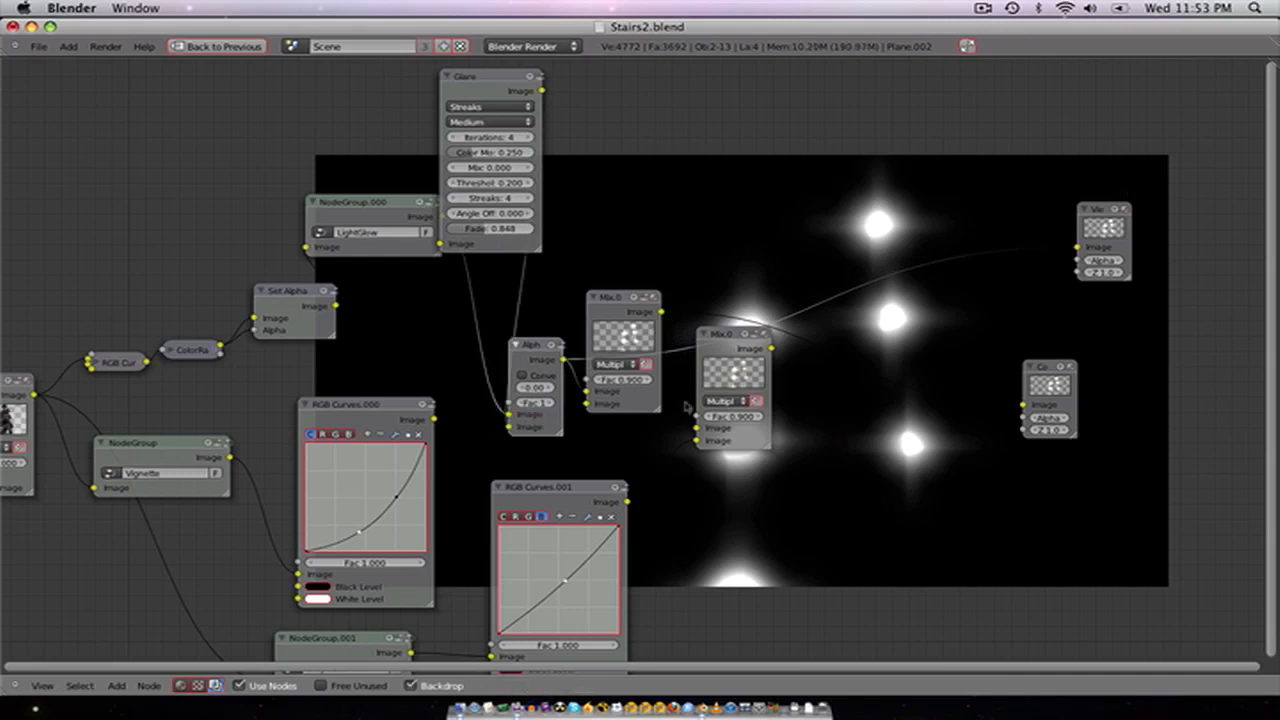
ctrl+shift+click(758, 367)
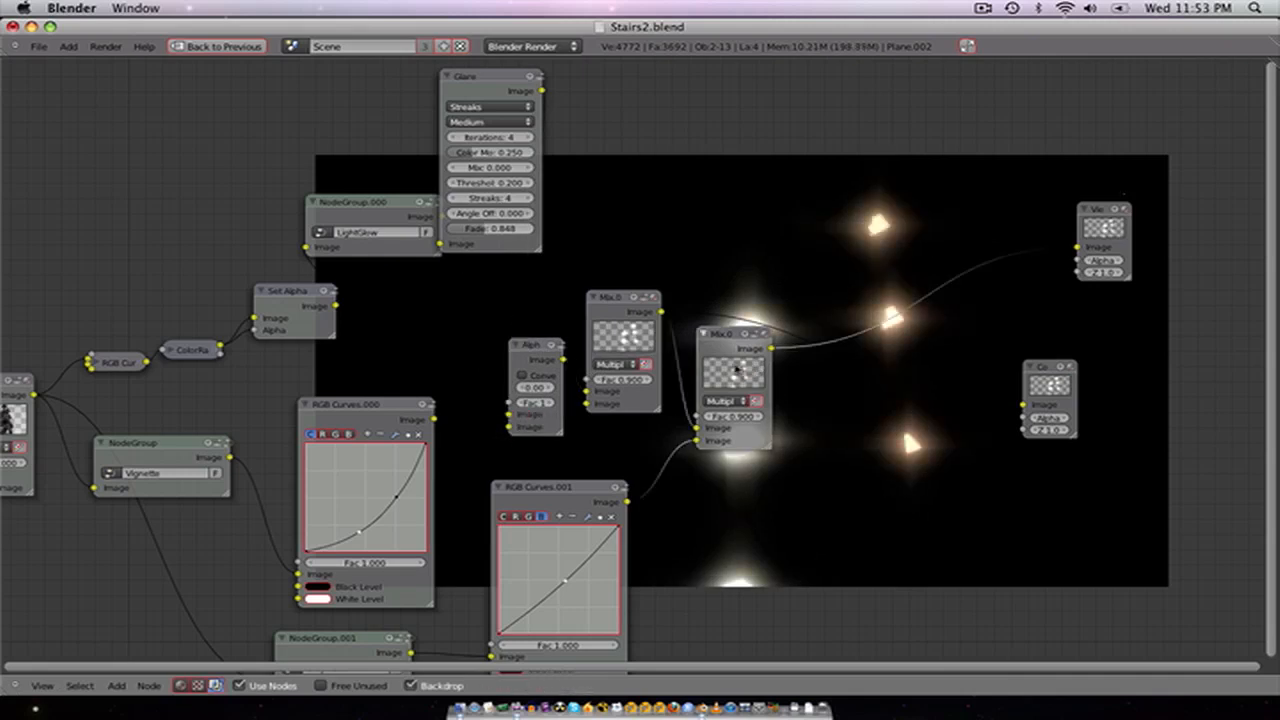
middle_drag(737, 370, 842, 284)
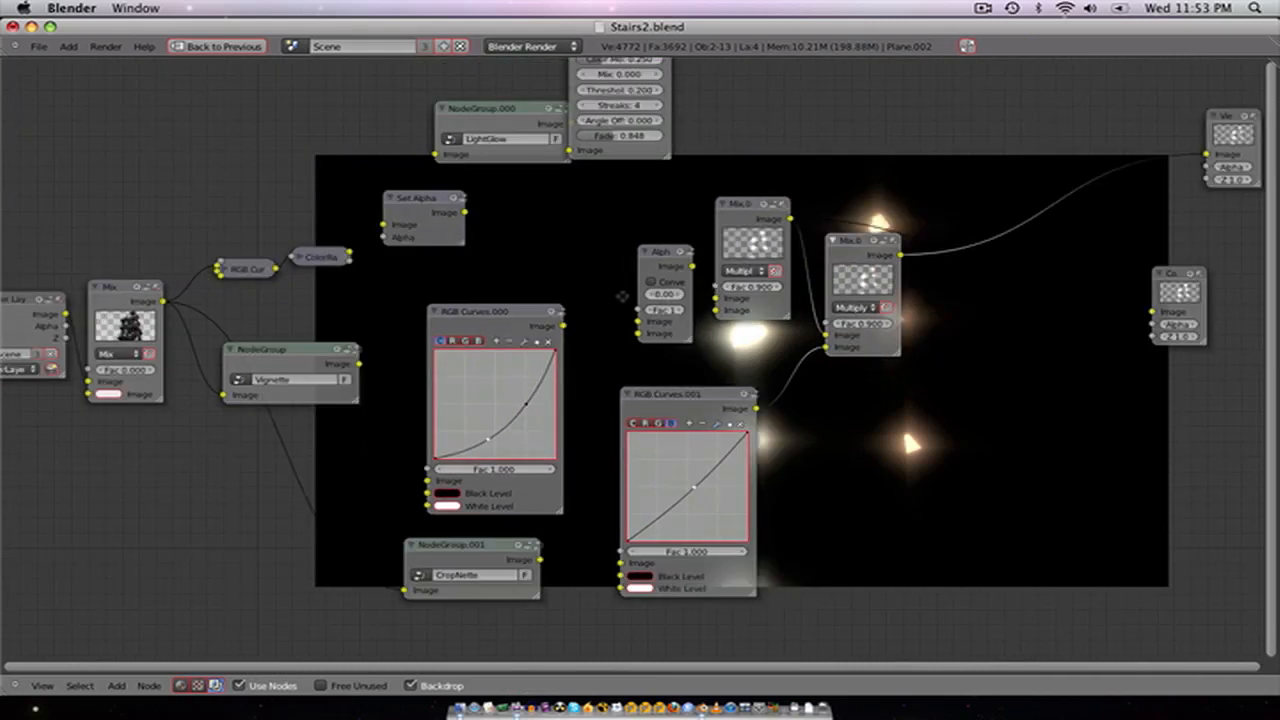
middle_drag(622, 296, 629, 327)
scroll(636, 151, down, 1)
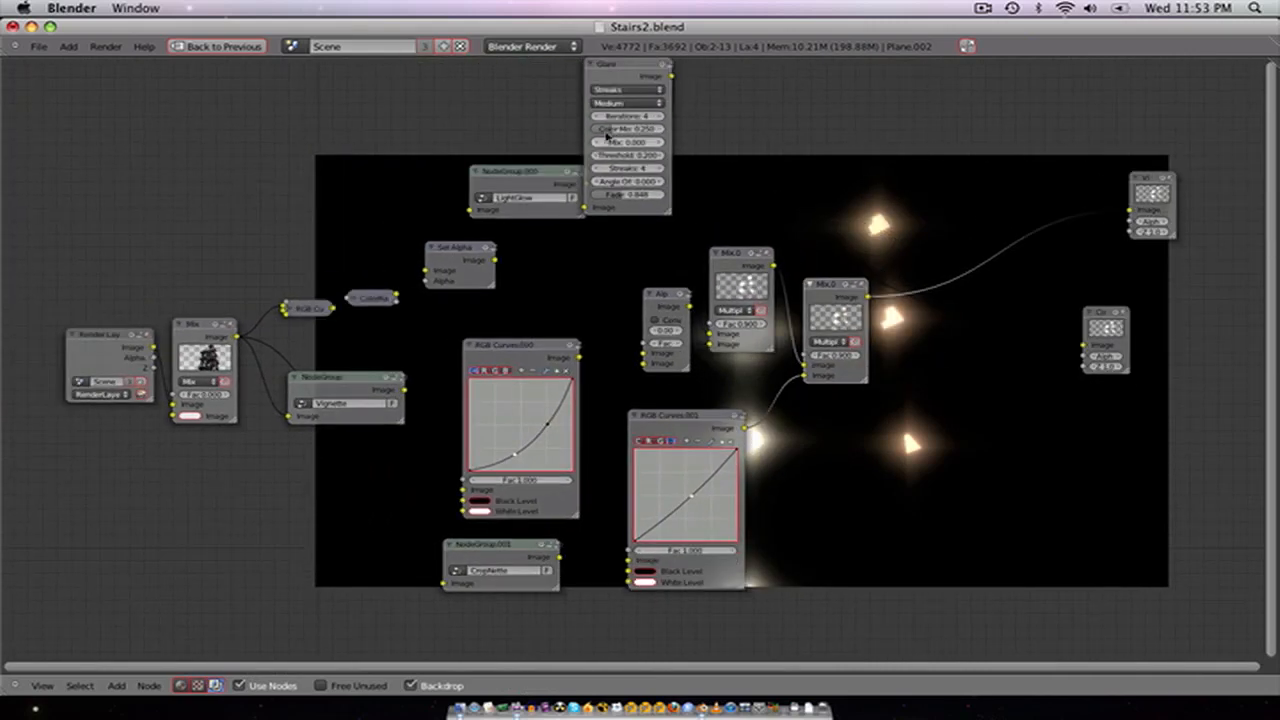
ctrl+shift+click(633, 78)
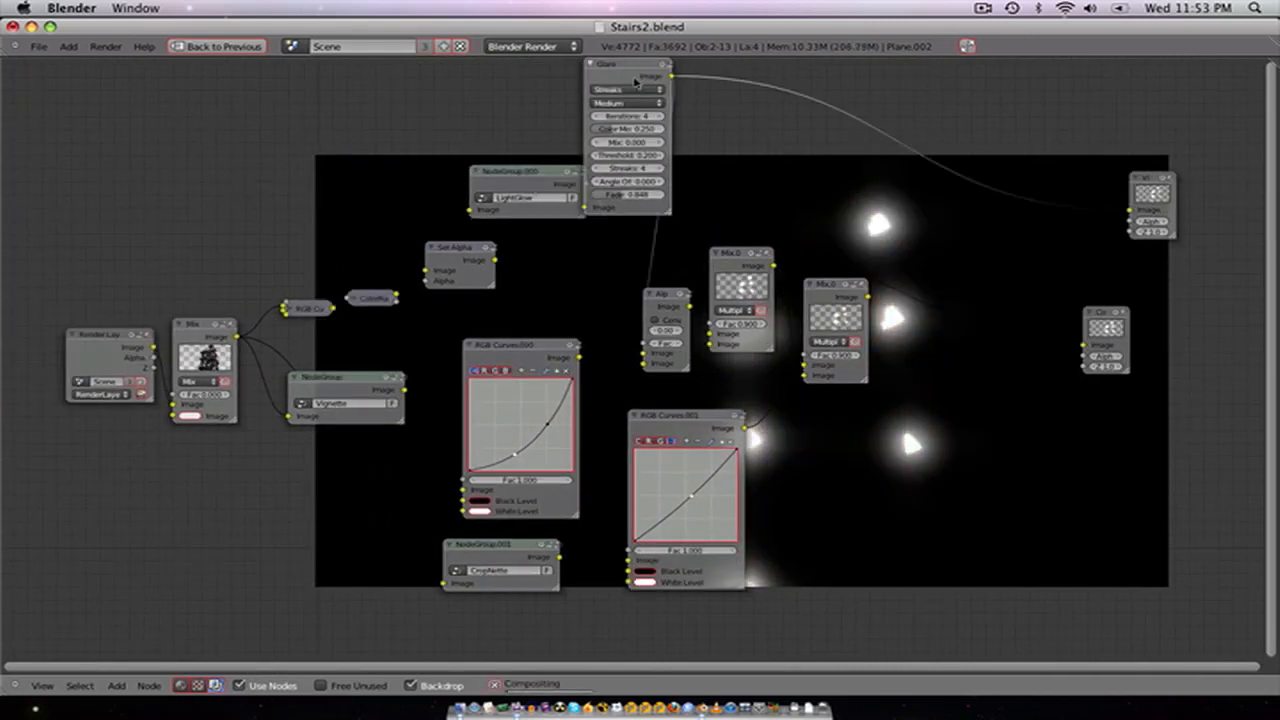
scroll(675, 310, up, 1)
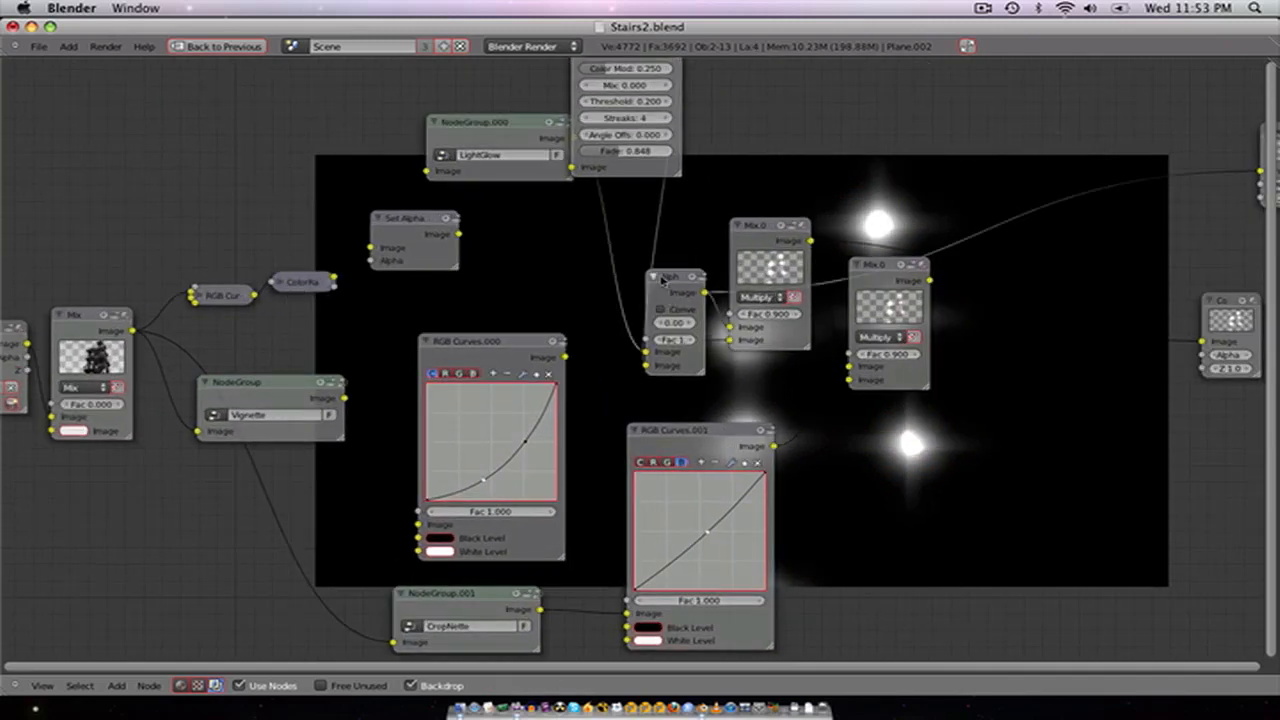
Step: Rewire Alpha Over with the first Mix output as its upper image and LightGlow as its lower one, and preview the last Multiply node
drag(657, 291, 690, 280)
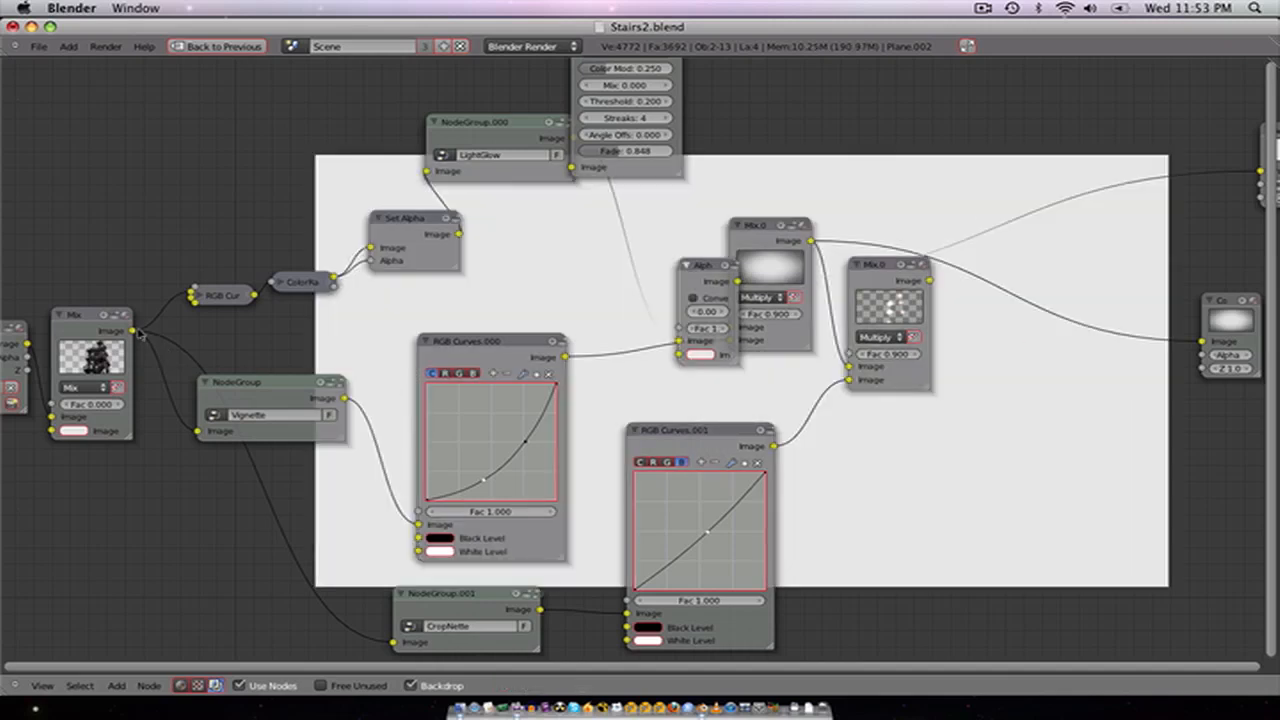
drag(138, 332, 675, 362)
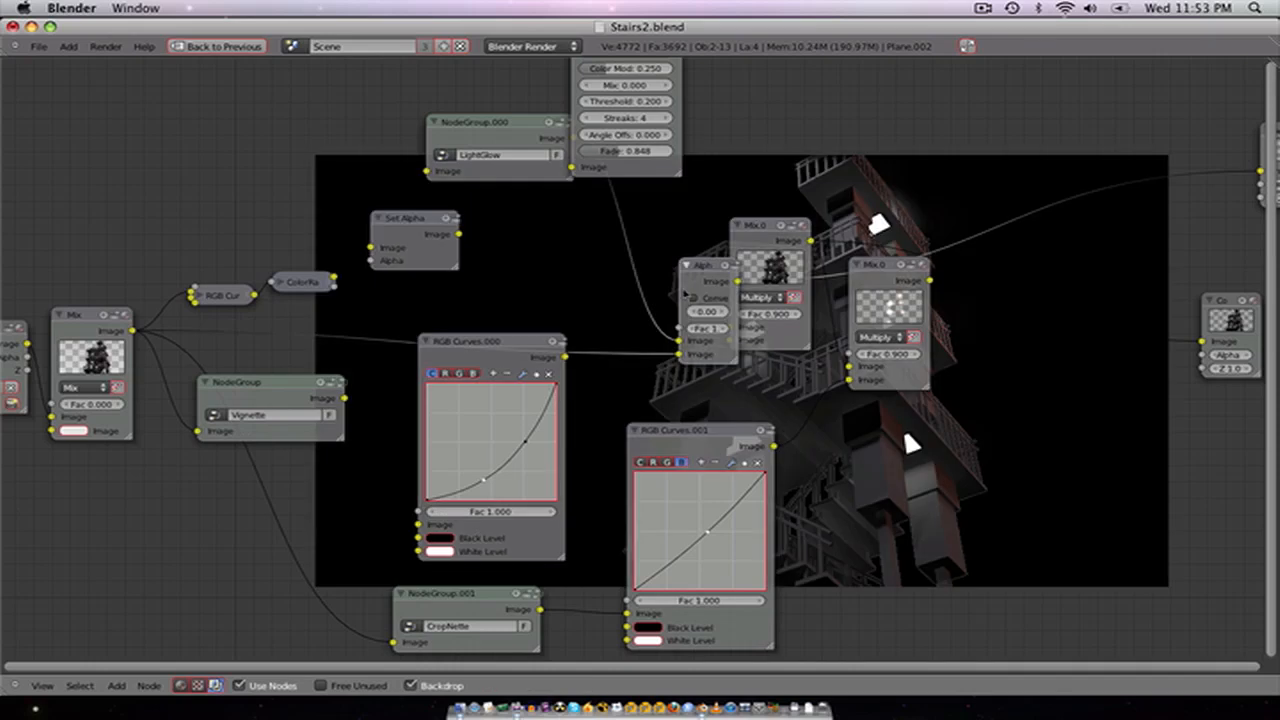
drag(680, 290, 580, 268)
middle_drag(520, 300, 451, 306)
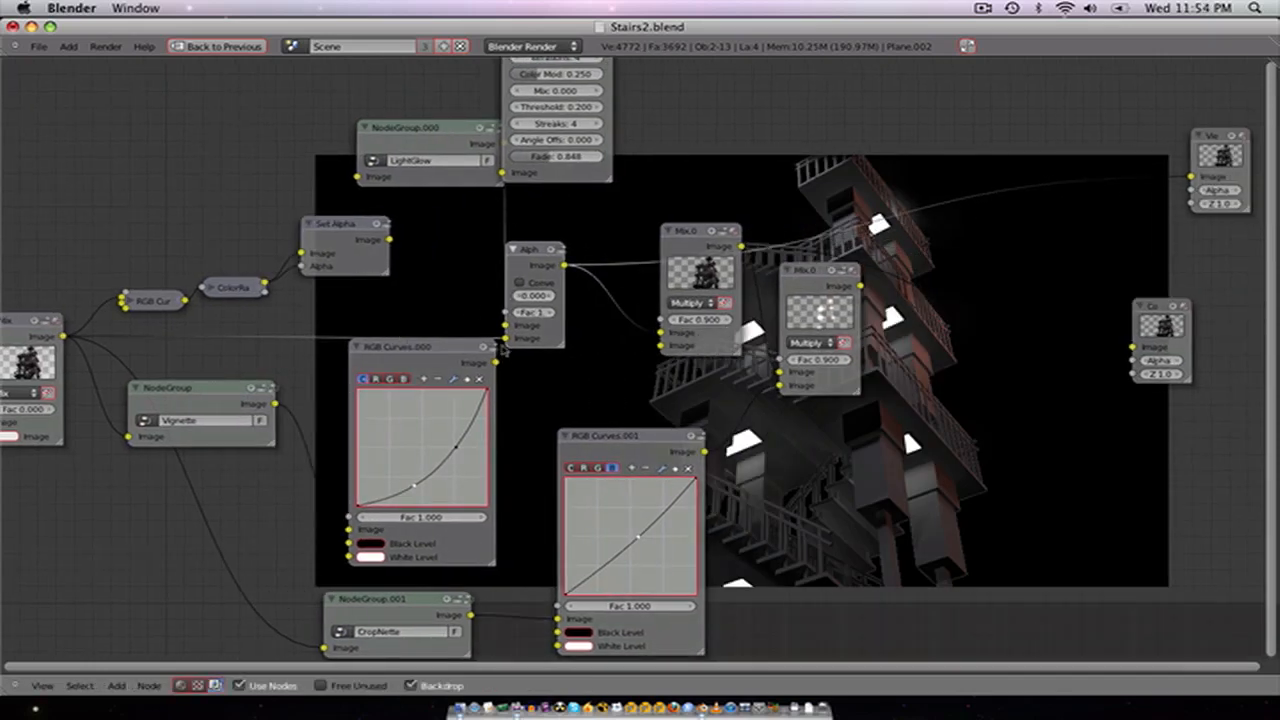
drag(505, 339, 505, 326)
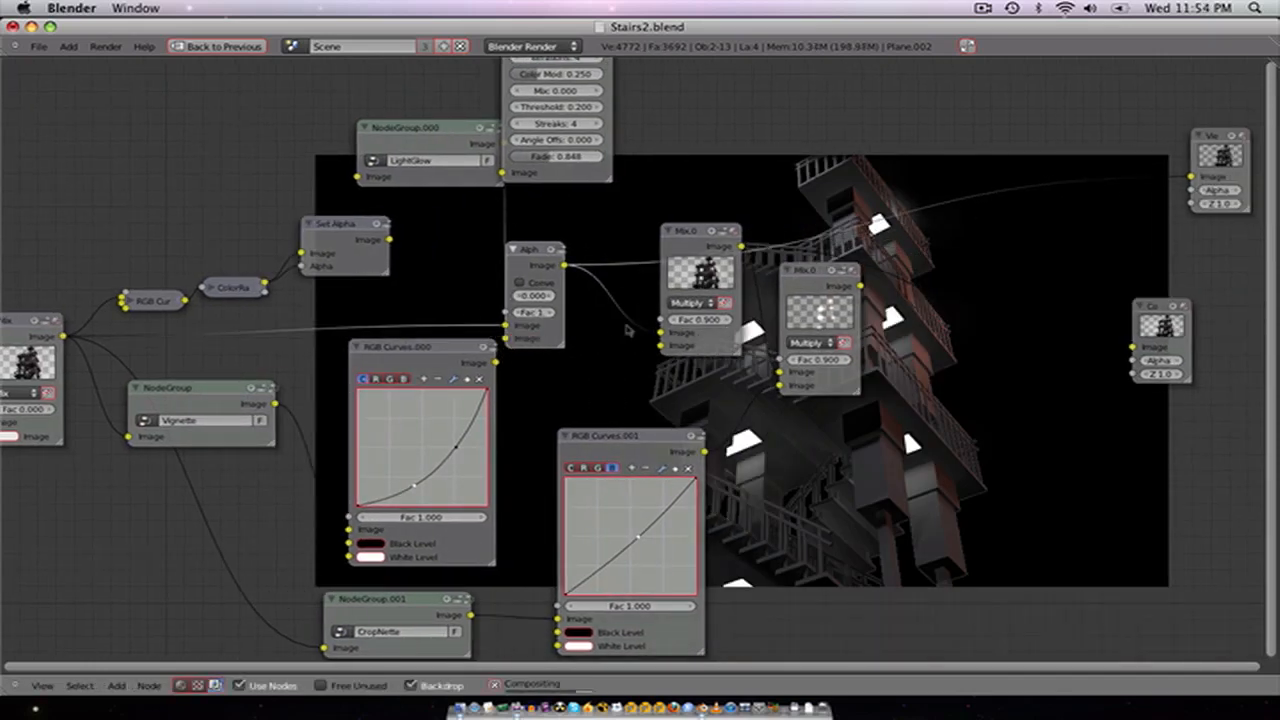
scroll(760, 300, down, 2)
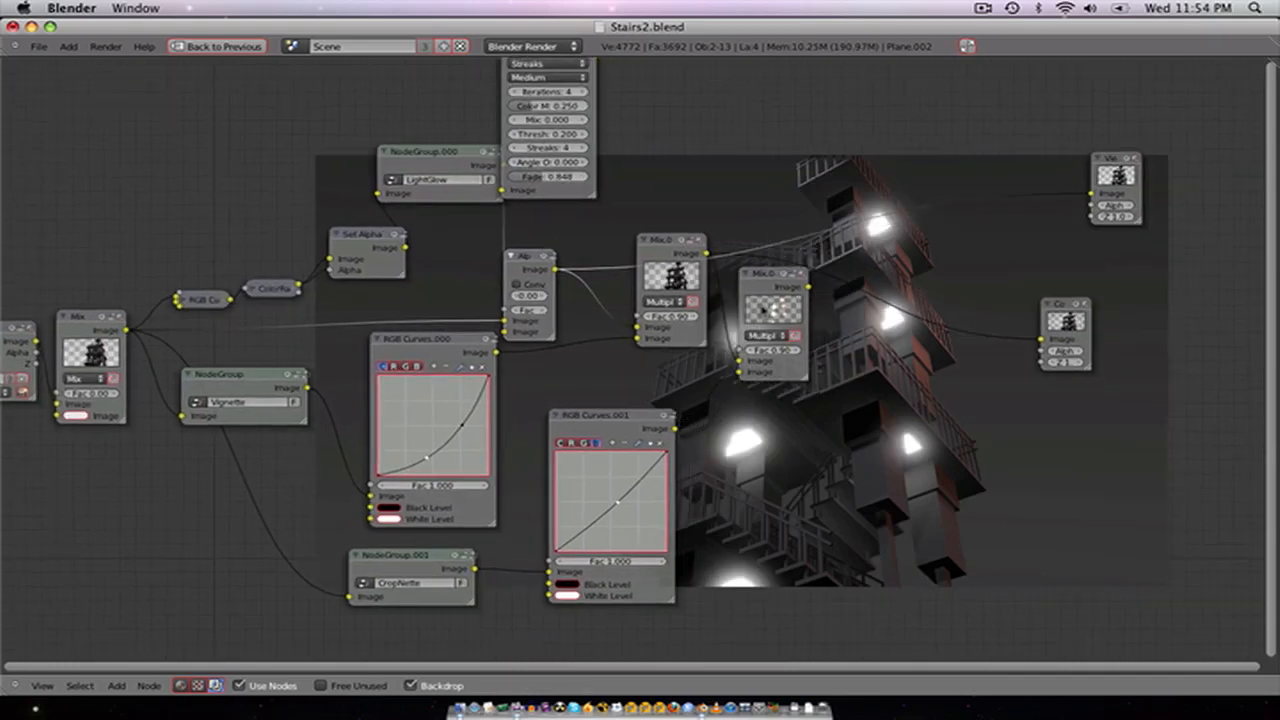
ctrl+shift+click(765, 311)
Step: Set the Glare threshold to 0.1 and fade to 0.916, and connect its output to Alpha Over's lower image input
middle_drag(690, 330, 810, 406)
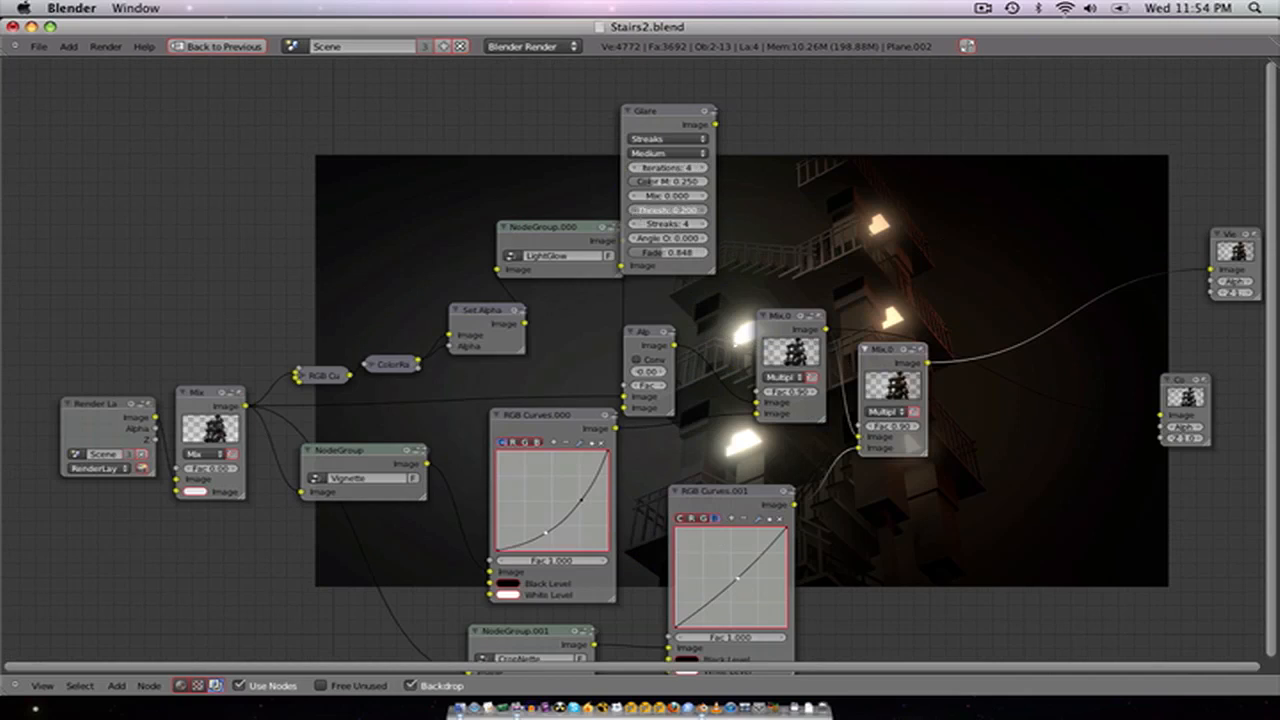
click(636, 210)
drag(655, 254, 680, 256)
mouse_move(642, 333)
mouse_down()
mouse_move(697, 329)
mouse_move(638, 328)
mouse_up()
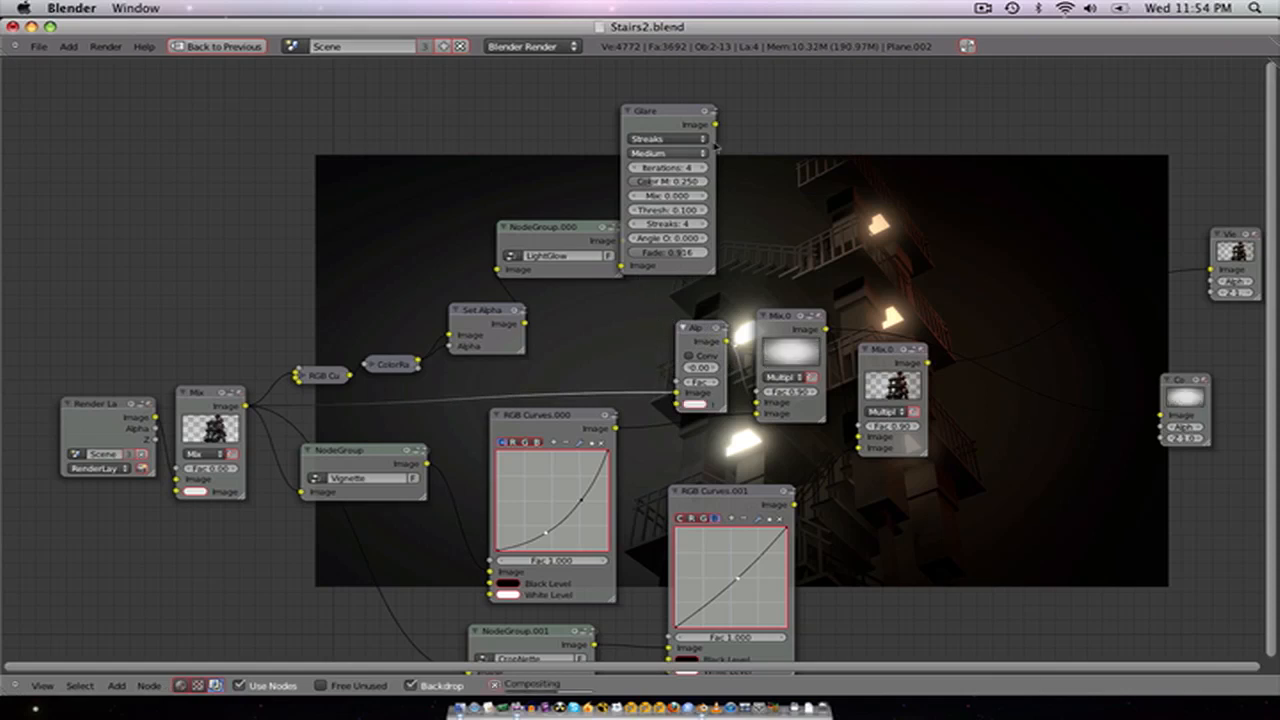
drag(716, 125, 675, 405)
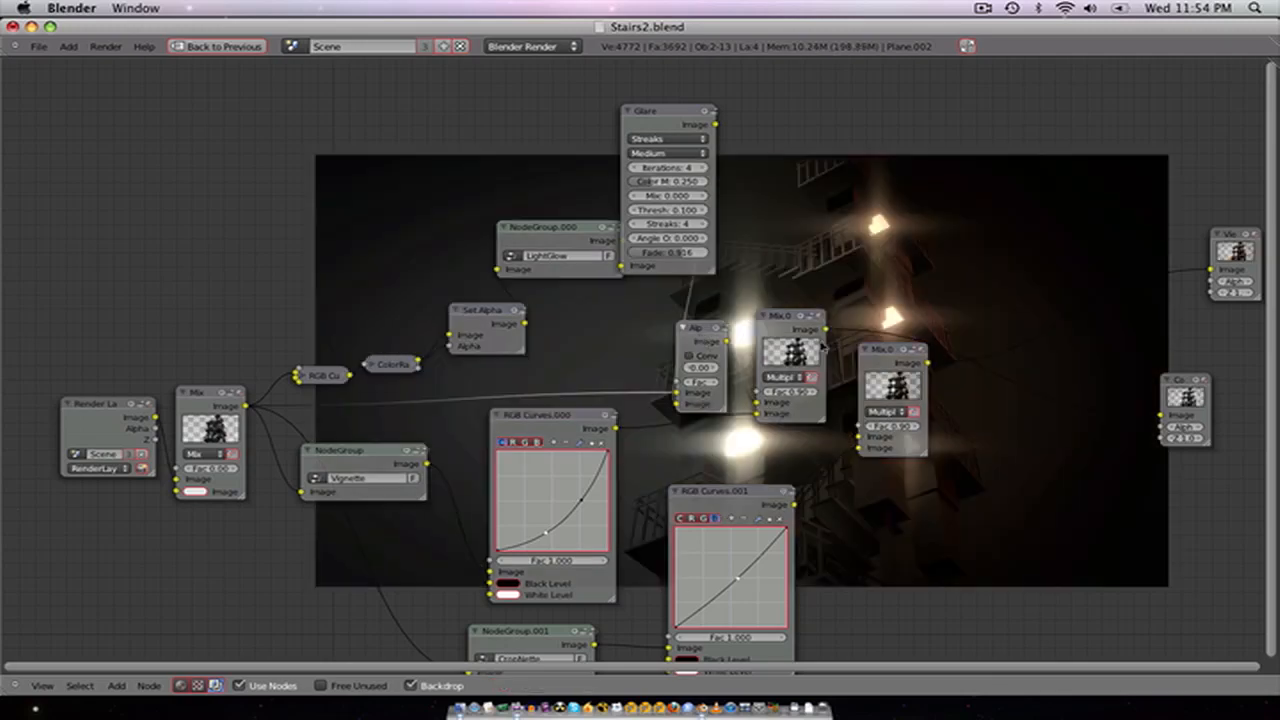
Step: Set the Glare node's fade to 0.858
middle_drag(700, 343, 553, 321)
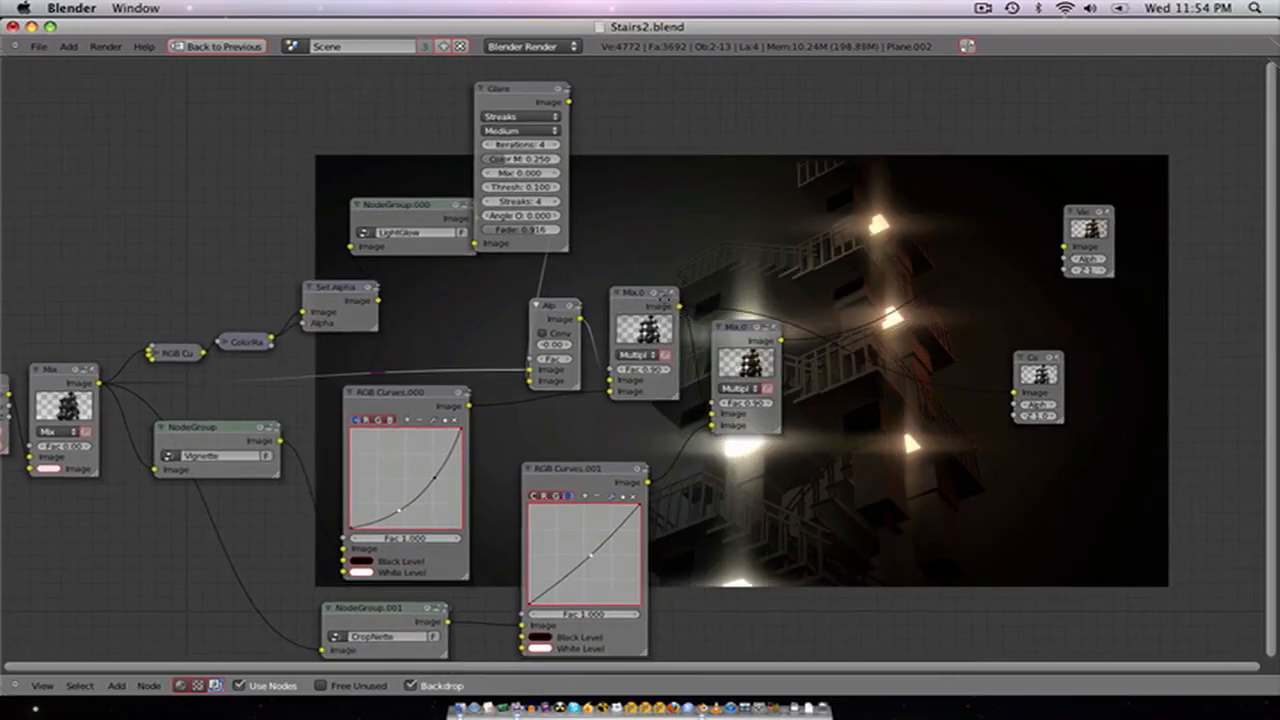
middle_drag(664, 299, 519, 308)
scroll(583, 260, down, 4)
scroll(503, 296, up, 2)
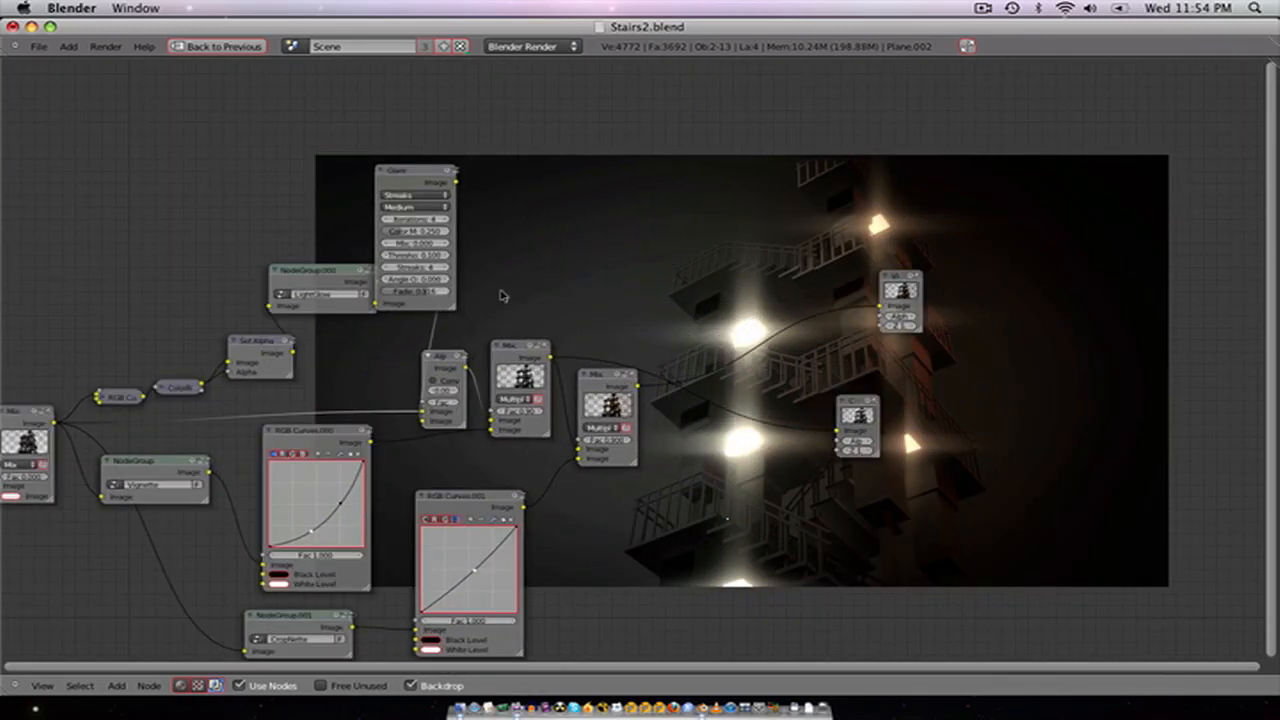
scroll(480, 280, up, 3)
middle_drag(340, 162, 439, 238)
scroll(425, 222, up, 3)
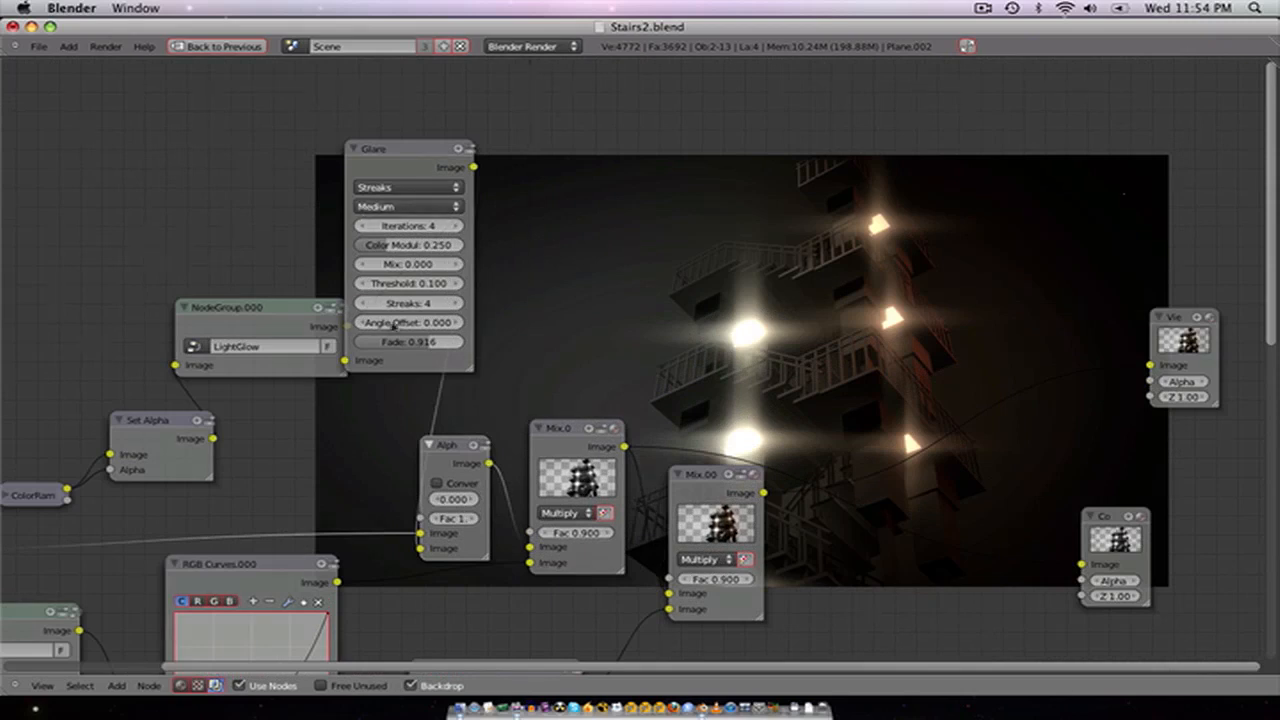
drag(393, 341, 388, 340)
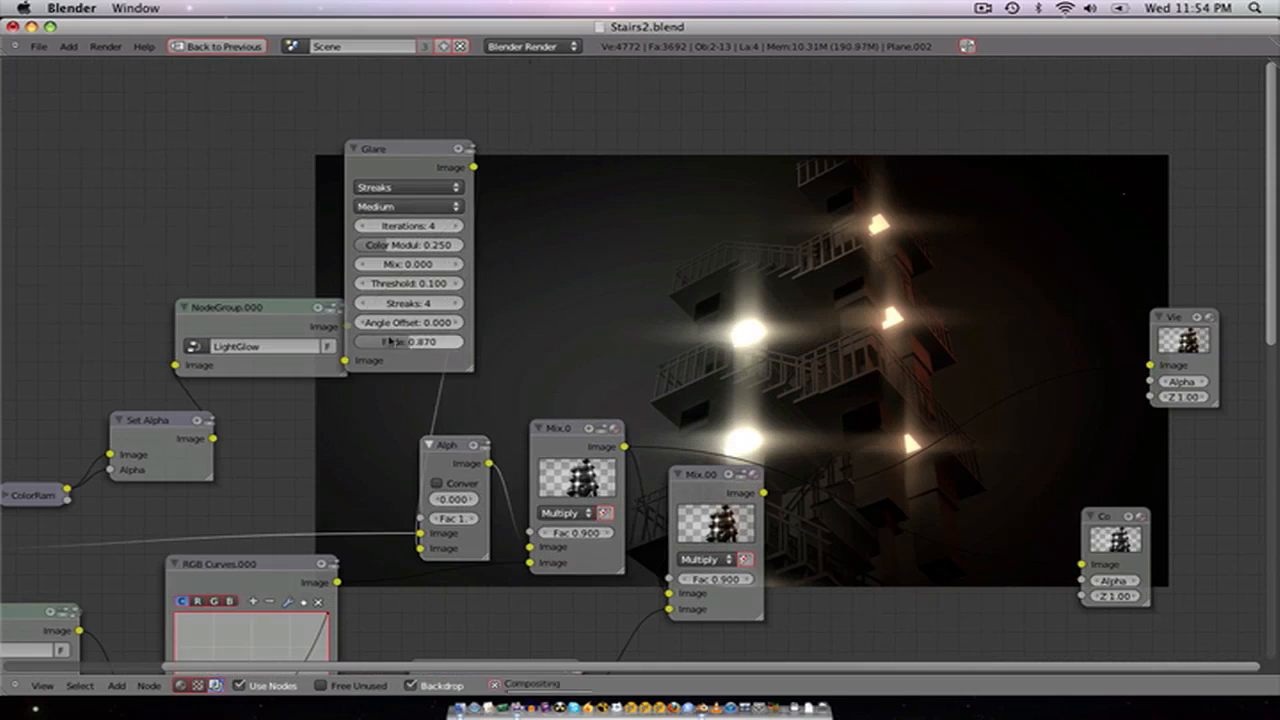
drag(392, 341, 385, 342)
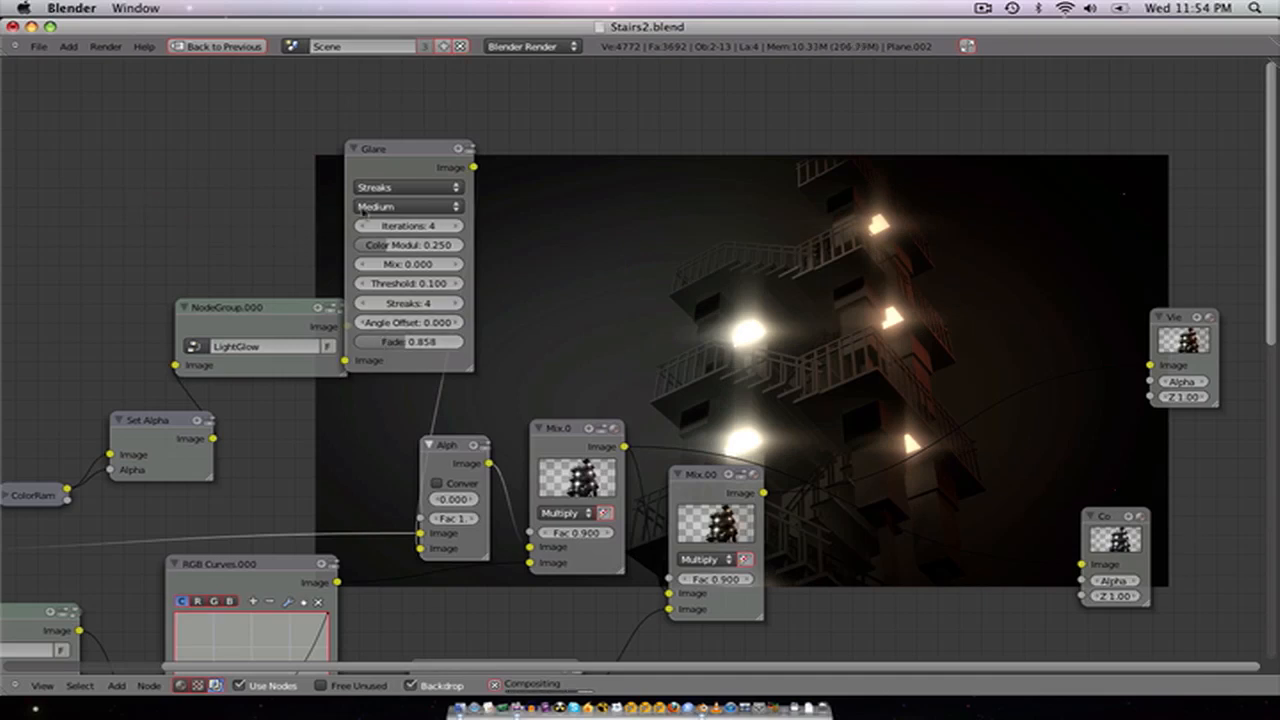
Step: Try the Fog Glow type on the Glare node, then set its type to Ghosts
click(395, 191)
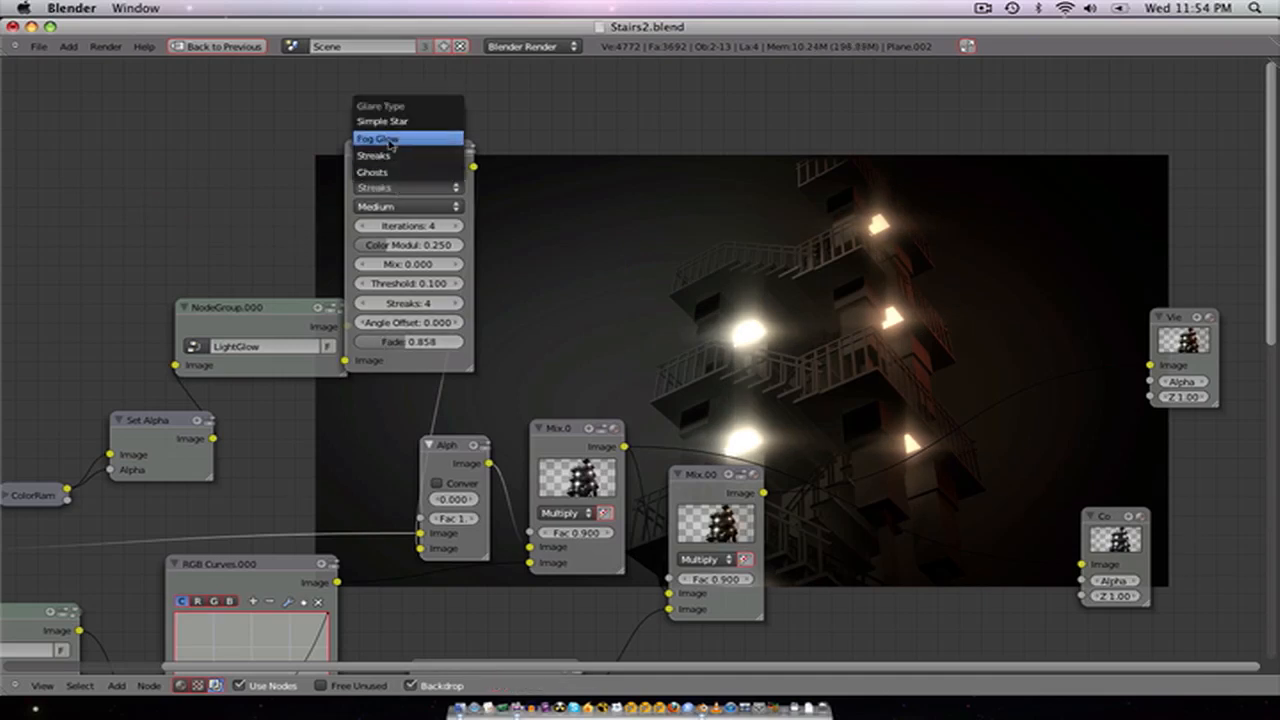
click(400, 137)
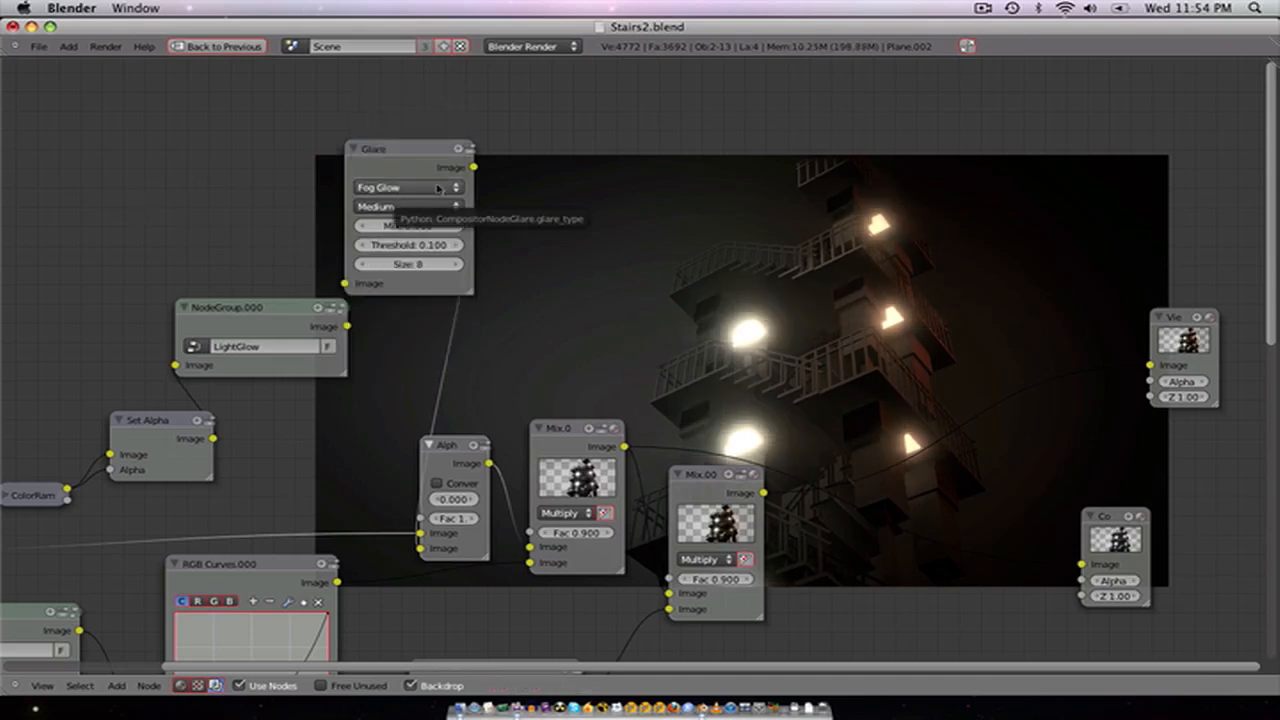
click(437, 188)
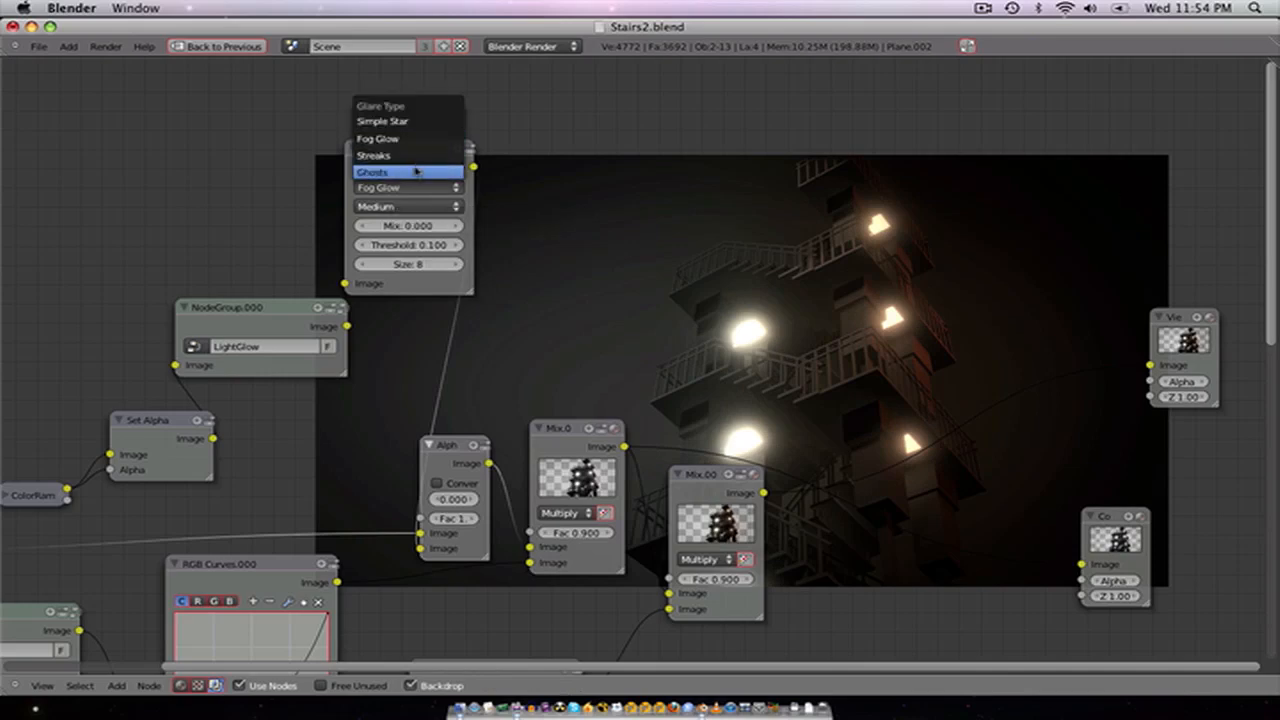
click(443, 175)
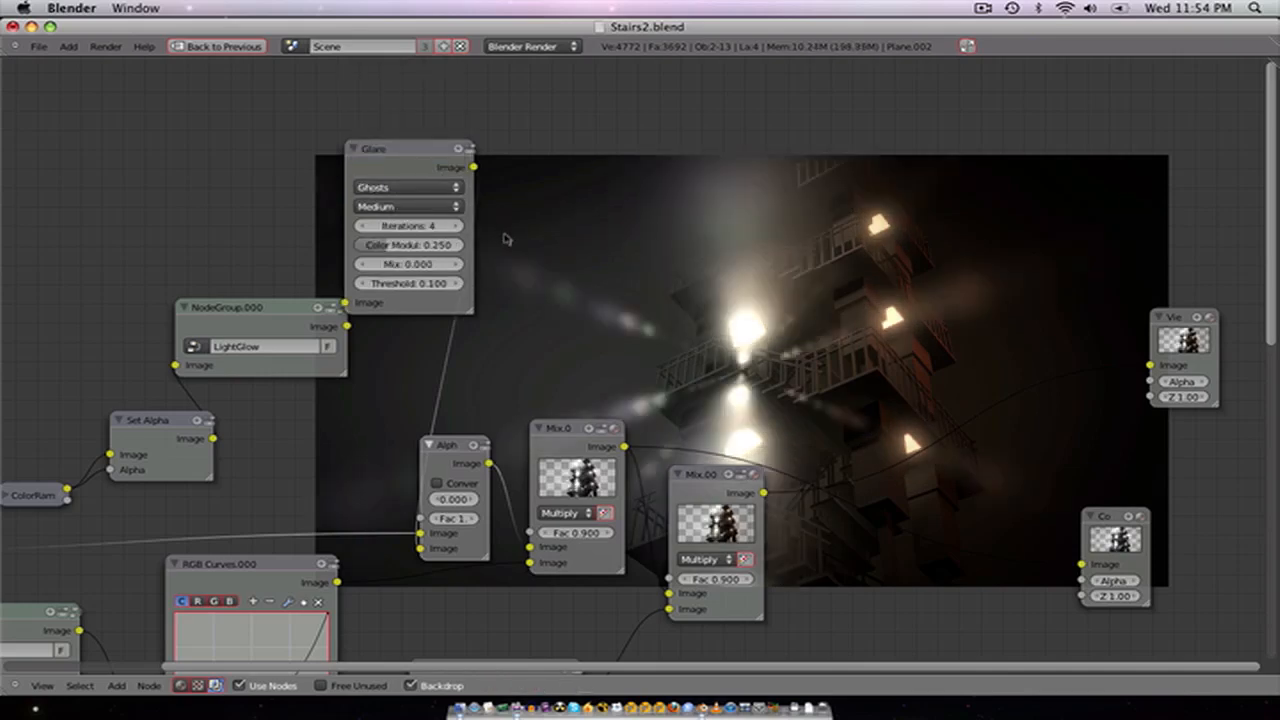
scroll(532, 274, down, 2)
middle_drag(618, 304, 641, 317)
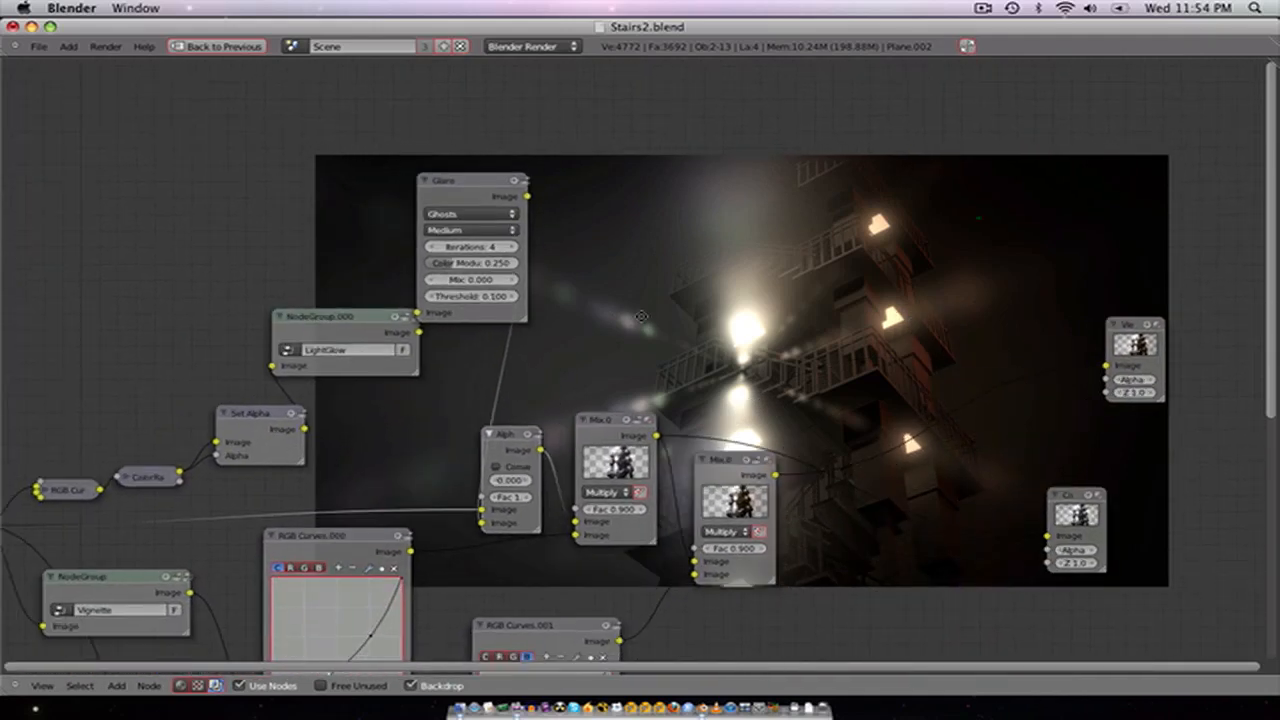
scroll(637, 321, down, 1)
mouse_move(605, 274)
middle_down()
mouse_move(591, 278)
mouse_move(602, 296)
mouse_move(621, 292)
middle_up()
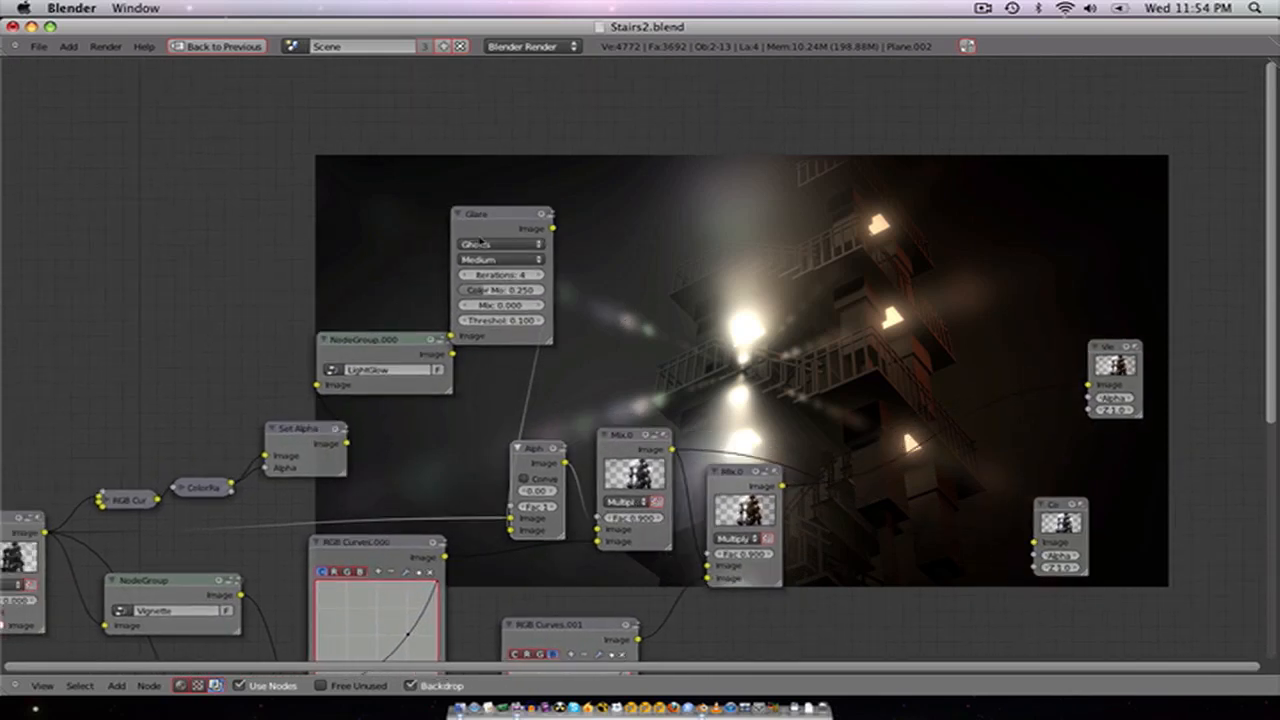
Step: Duplicate the Ghosts Glare node, place the copy above the original, and set the original's type to Streaks
click(482, 230)
key(shift+d)
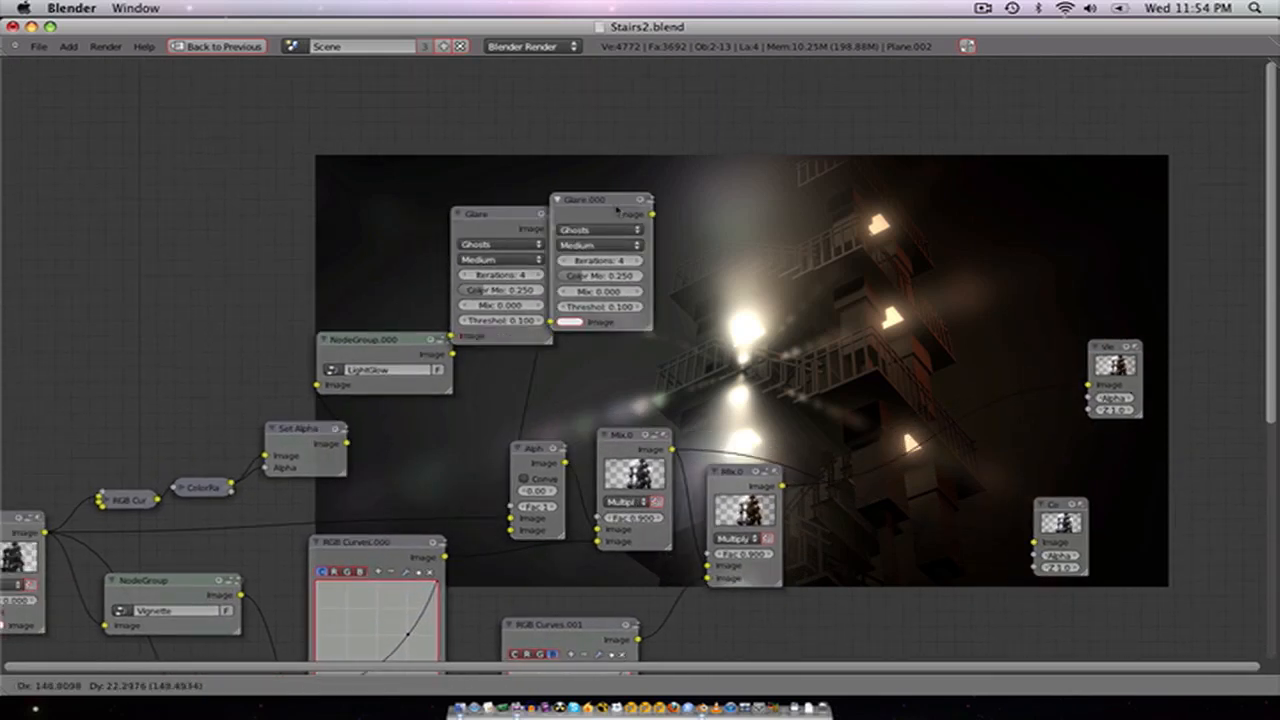
click(518, 84)
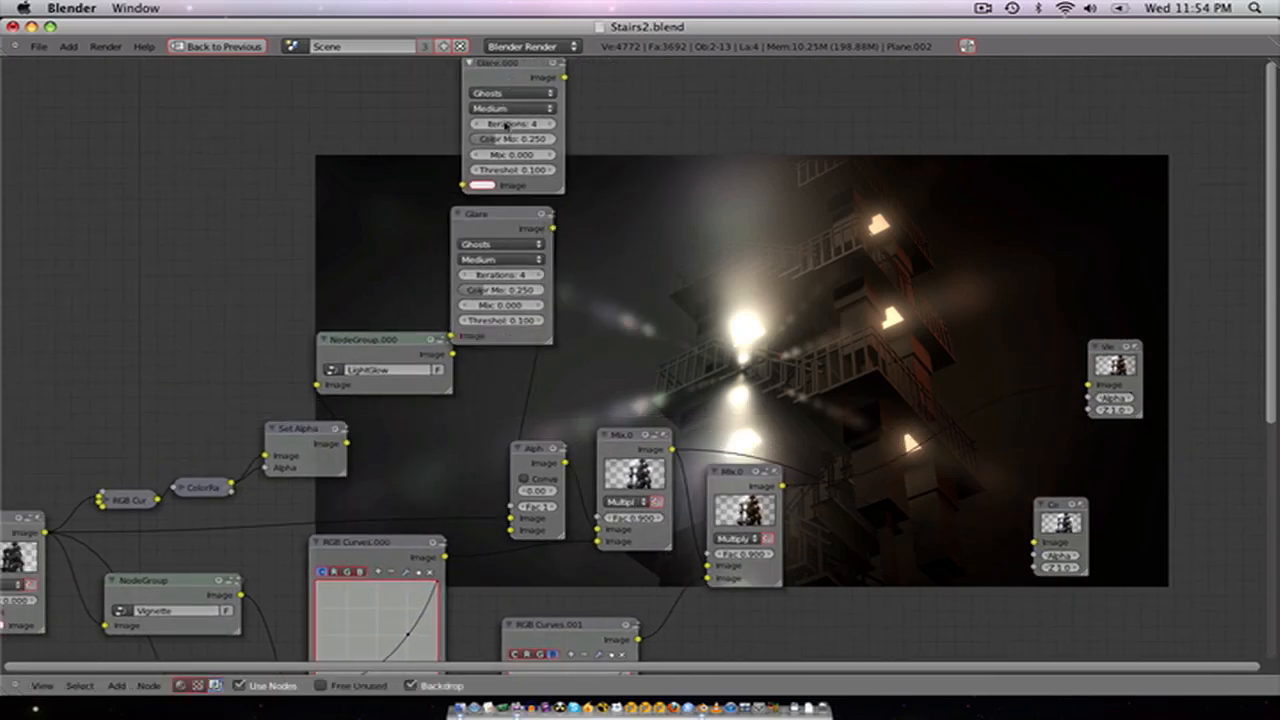
click(500, 244)
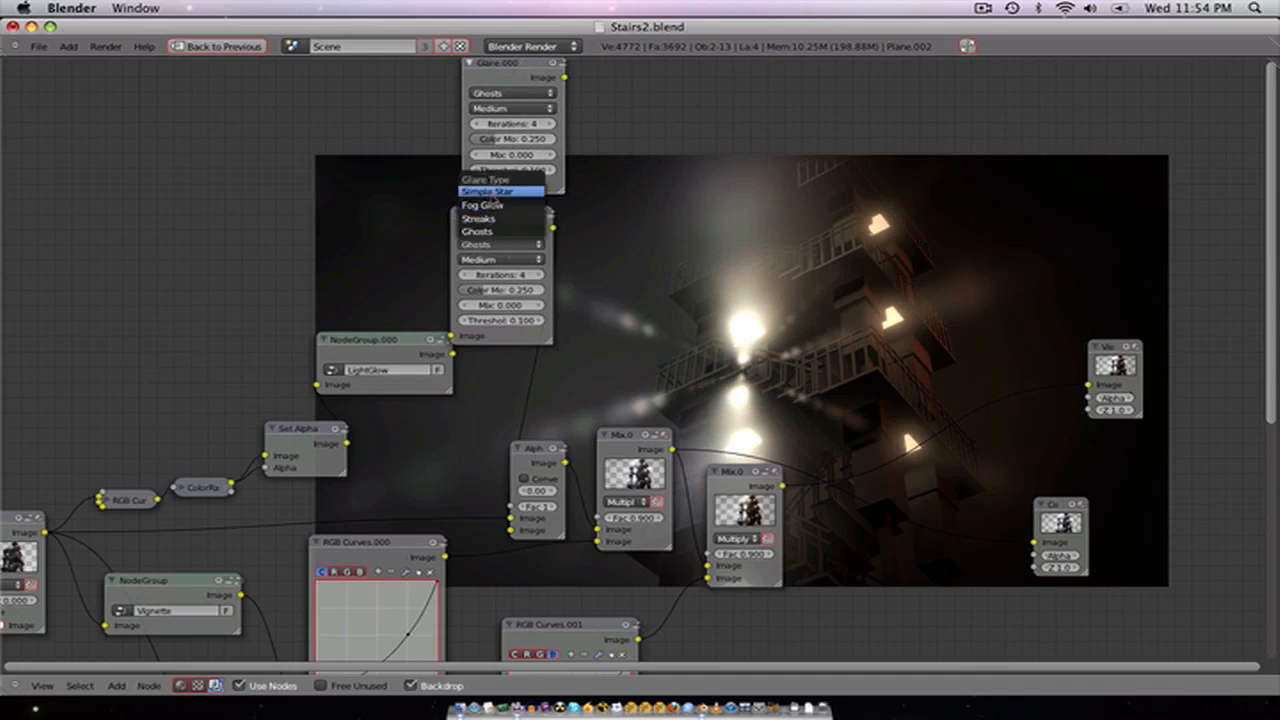
click(488, 218)
drag(478, 220, 498, 230)
Step: Space out the LightGlow group and the two Glare nodes, moving the Ghosts Glare slightly further up
scroll(442, 113, down, 1)
drag(504, 108, 512, 108)
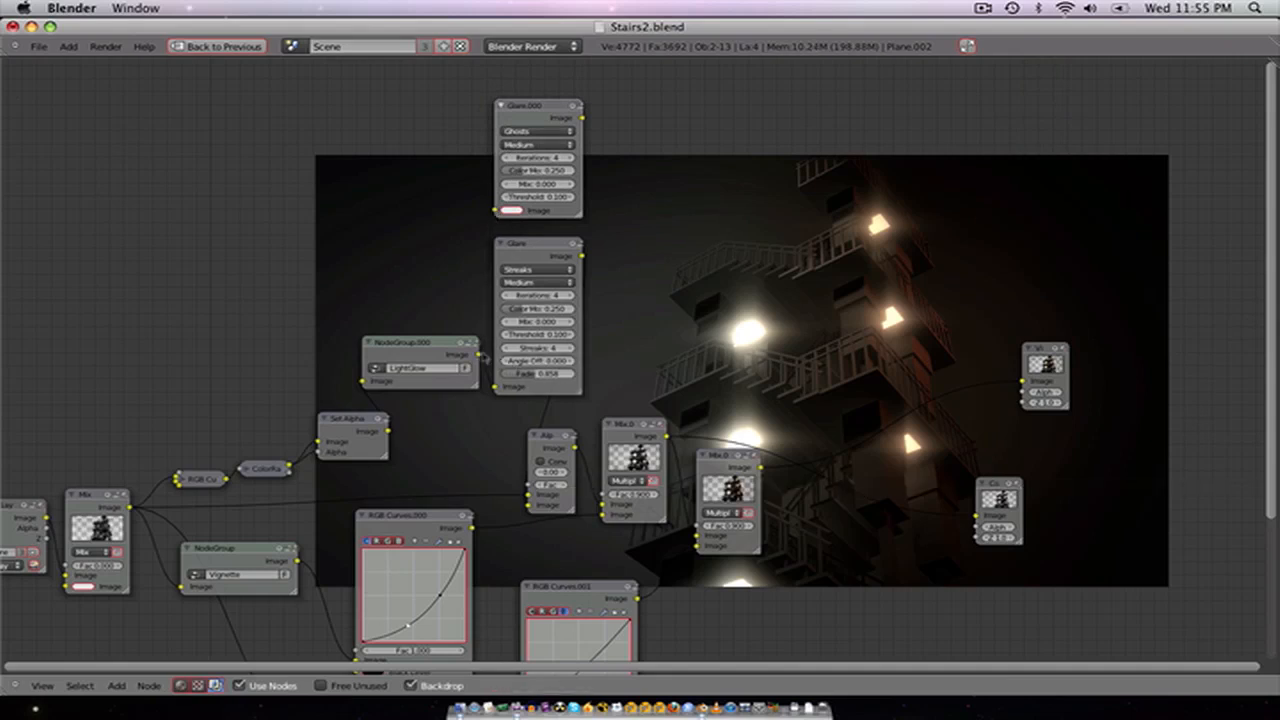
key(g)
click(491, 333)
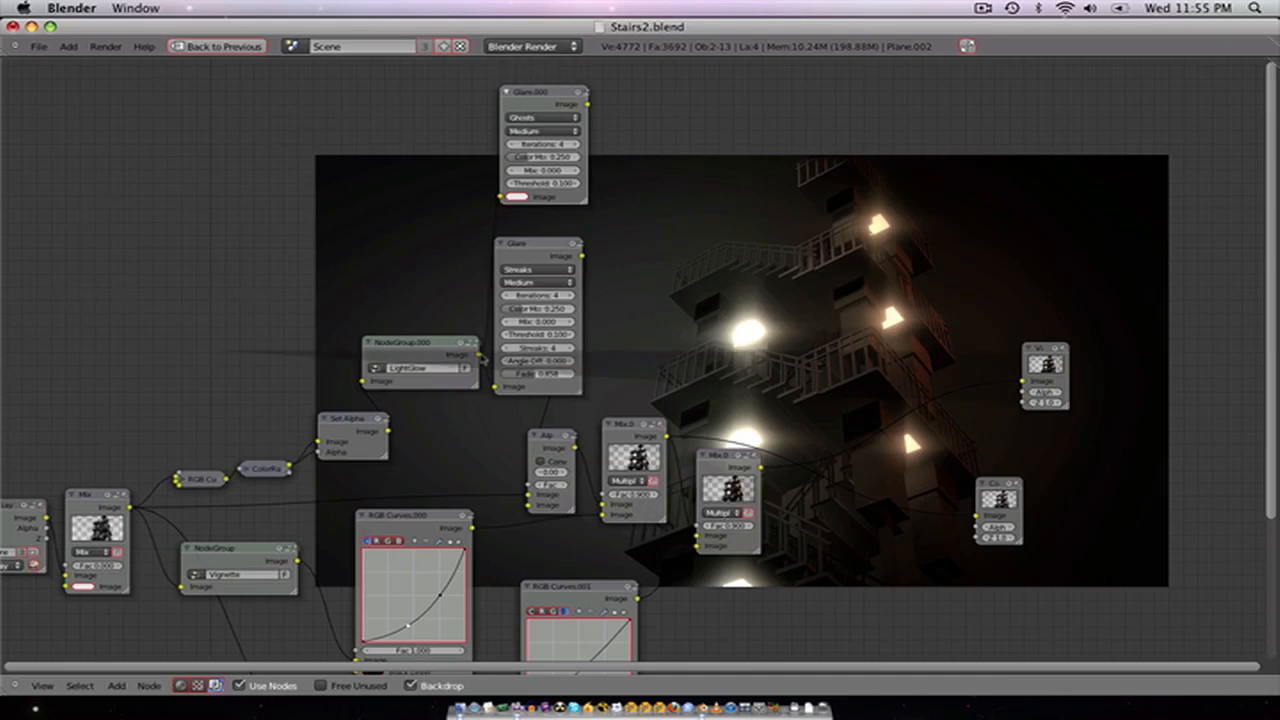
Step: Move the two Multiply nodes aside, duplicate Alpha Over into the gap, and feed the first Alpha Over into the copy's upper image
scroll(480, 352, up, 3)
middle_drag(503, 362, 586, 295)
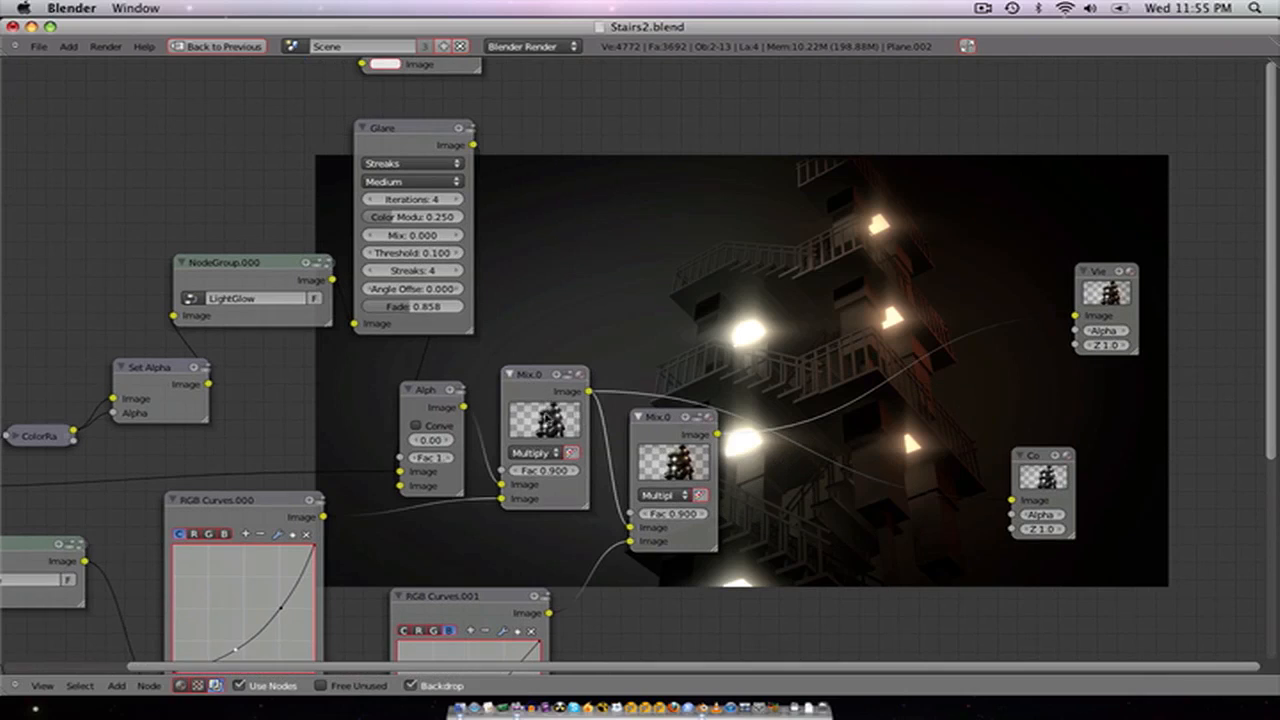
drag(550, 424, 735, 434)
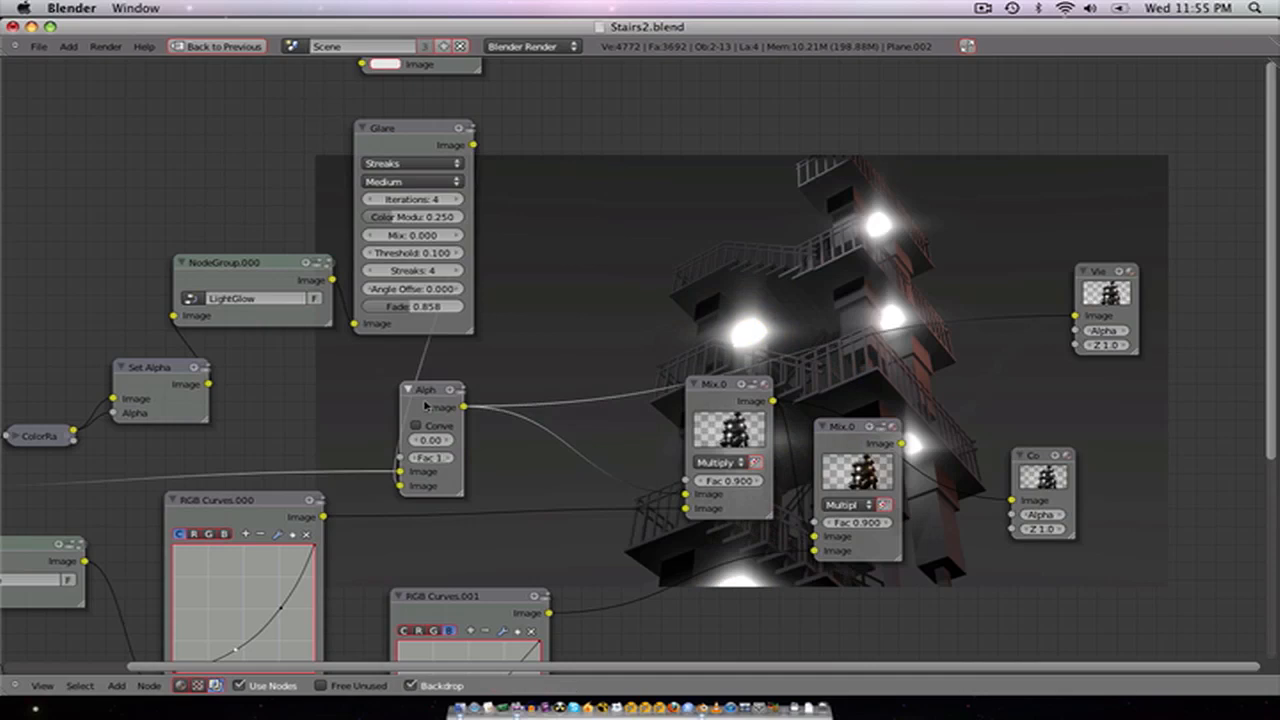
key(shift+d)
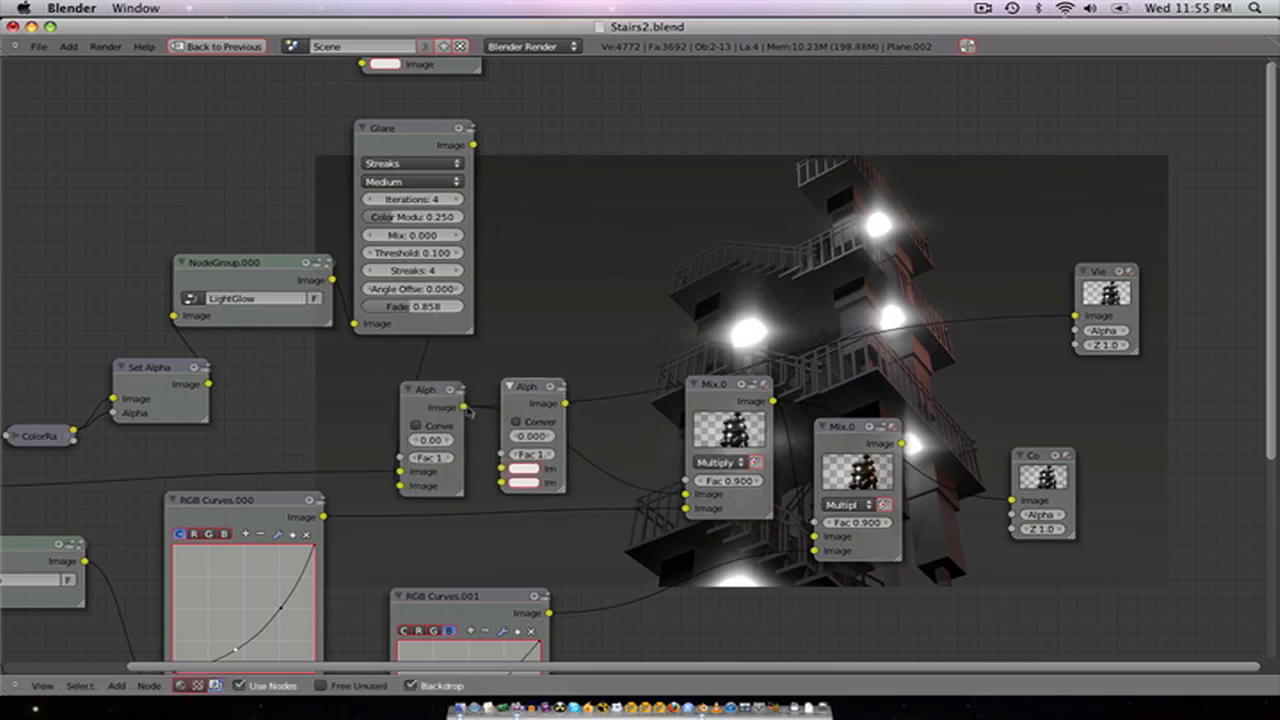
drag(484, 473, 501, 468)
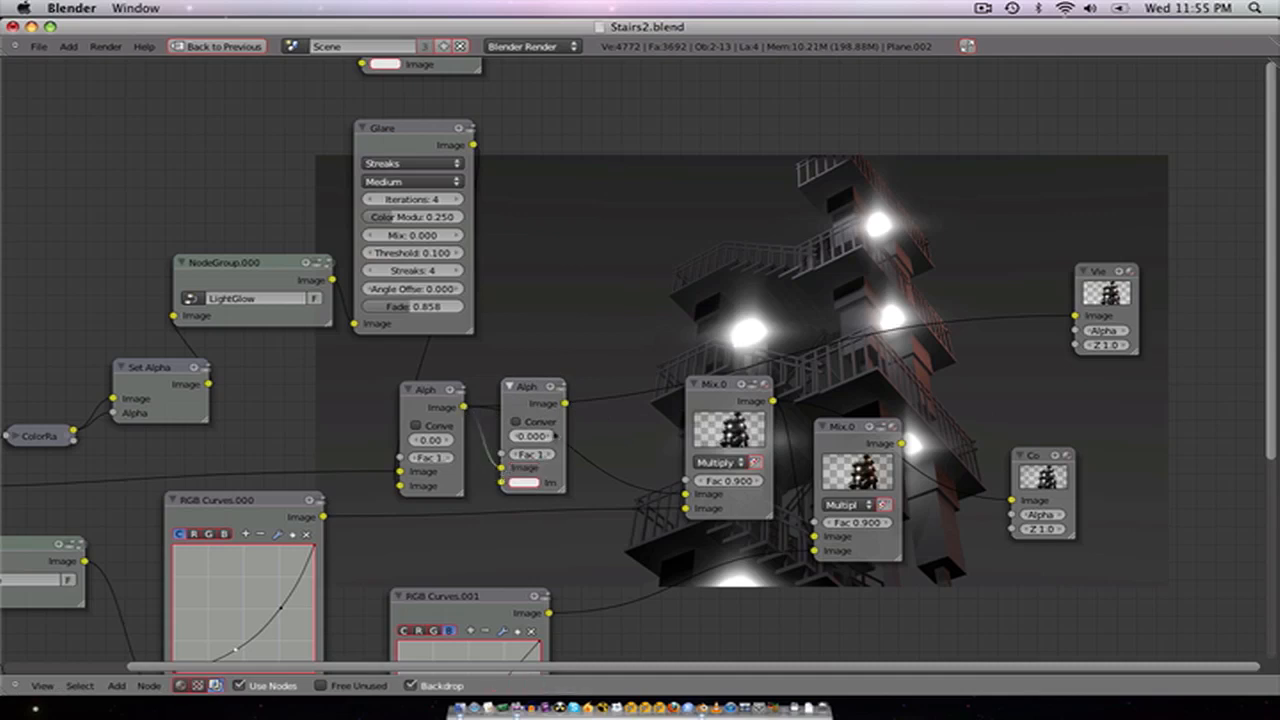
Step: Connect the second Alpha Over's output to the first Multiply node's upper image input and preview it in the Viewer
scroll(556, 436, down, 1)
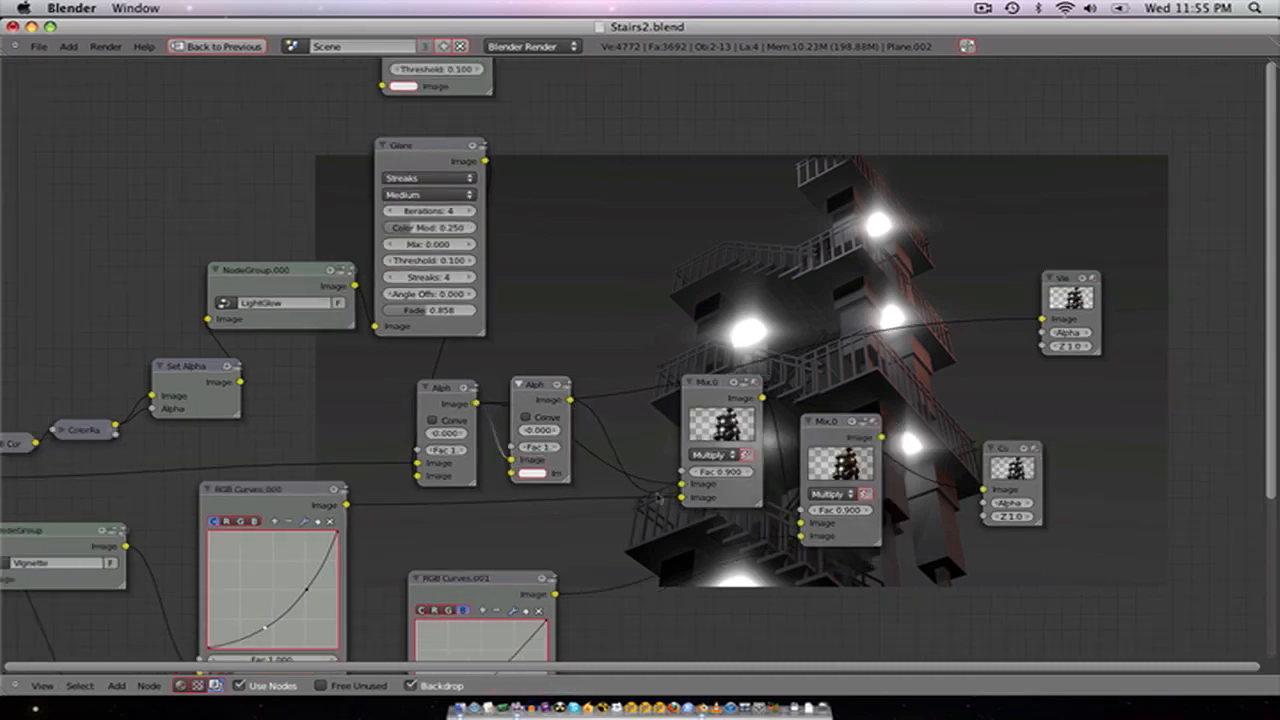
drag(668, 490, 681, 484)
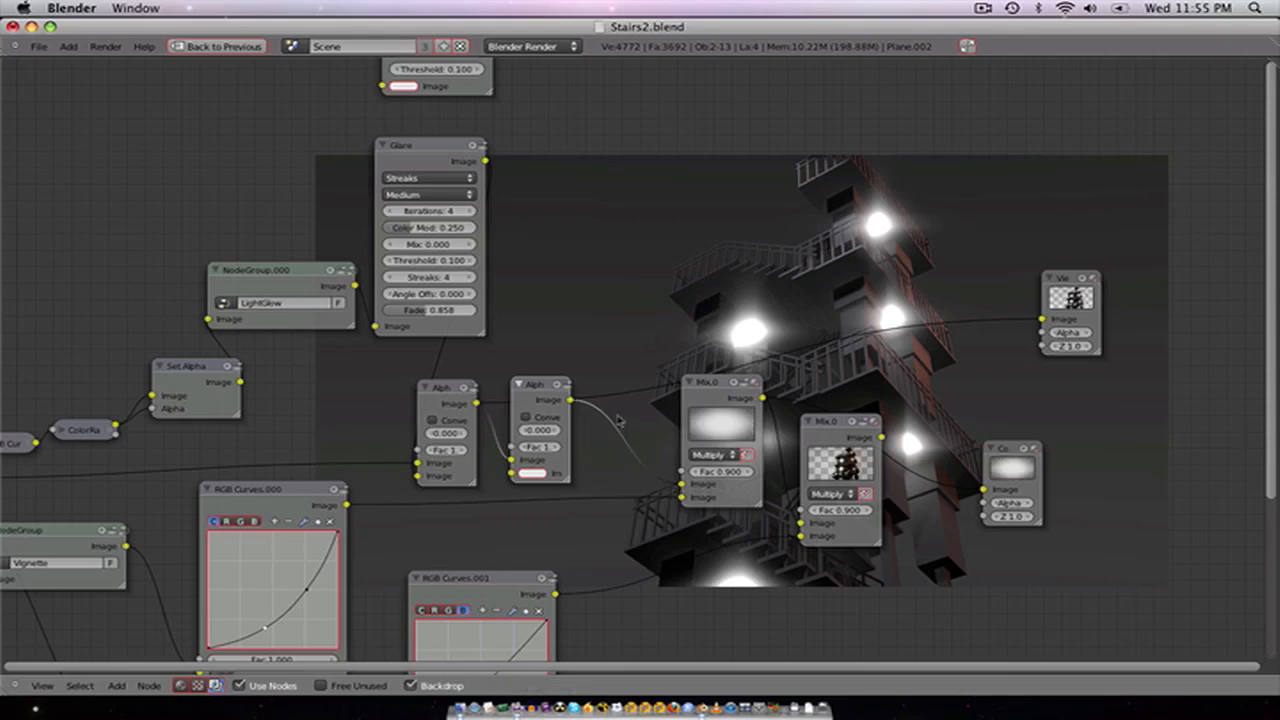
ctrl+shift+click(533, 396)
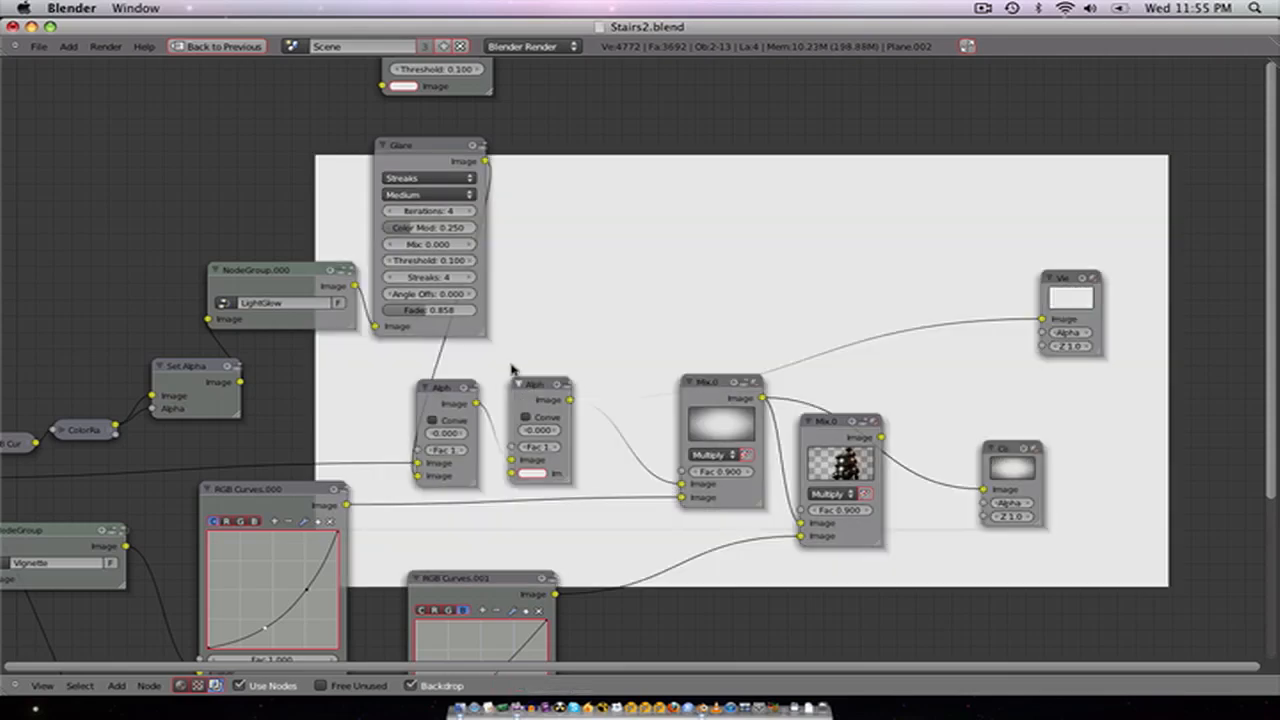
Step: Reposition the second Alpha Over node midway between the first Alpha Over and the first Multiply node
middle_drag(516, 344, 539, 401)
scroll(489, 297, down, 2)
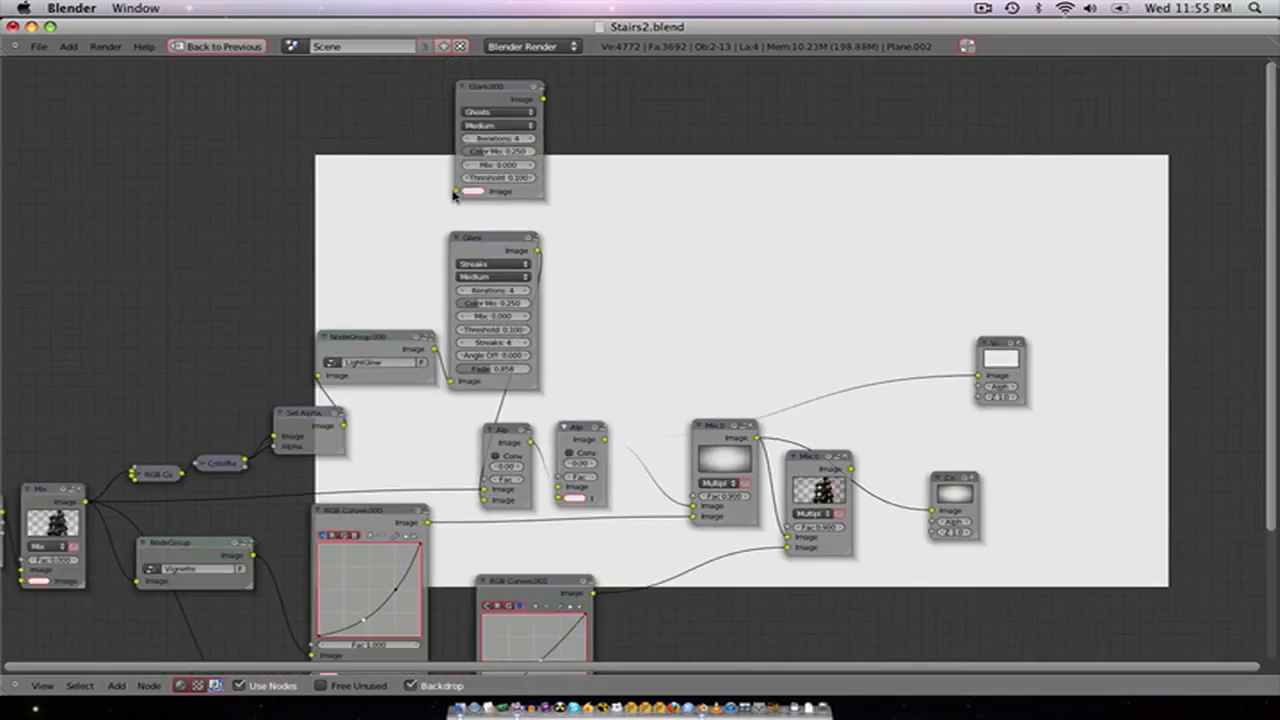
drag(454, 195, 455, 342)
key(g)
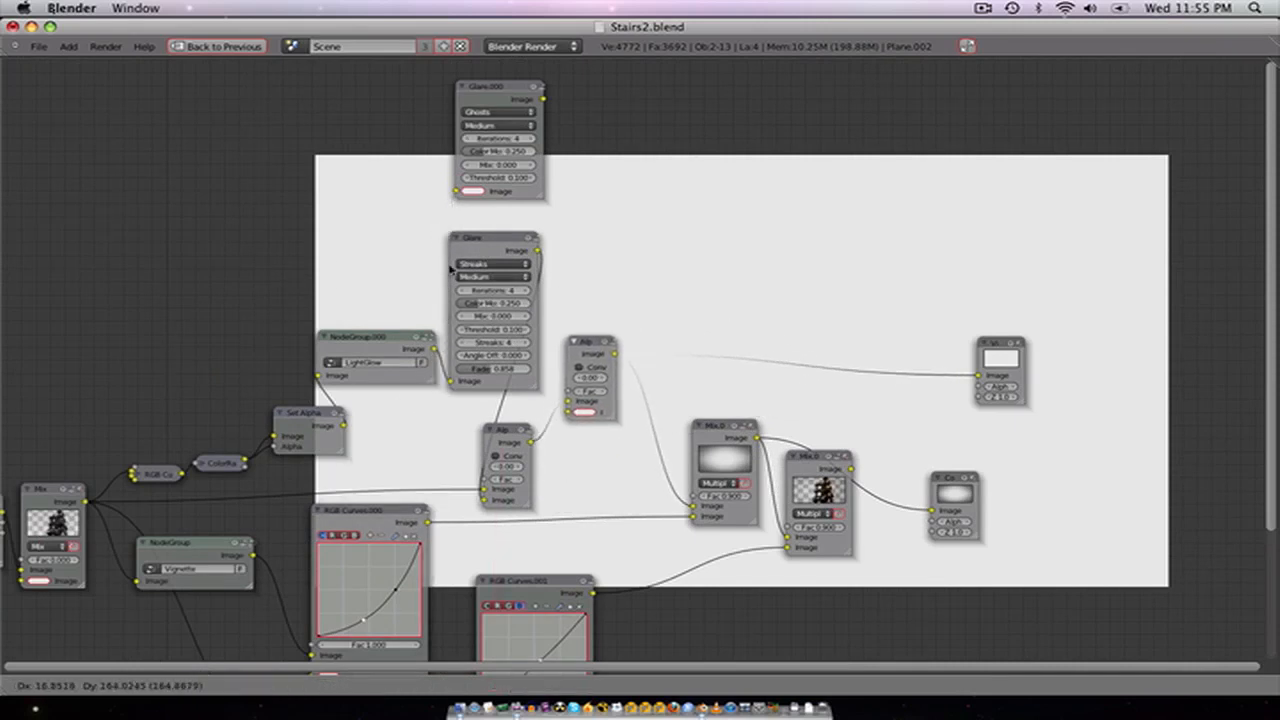
click(464, 335)
key(g)
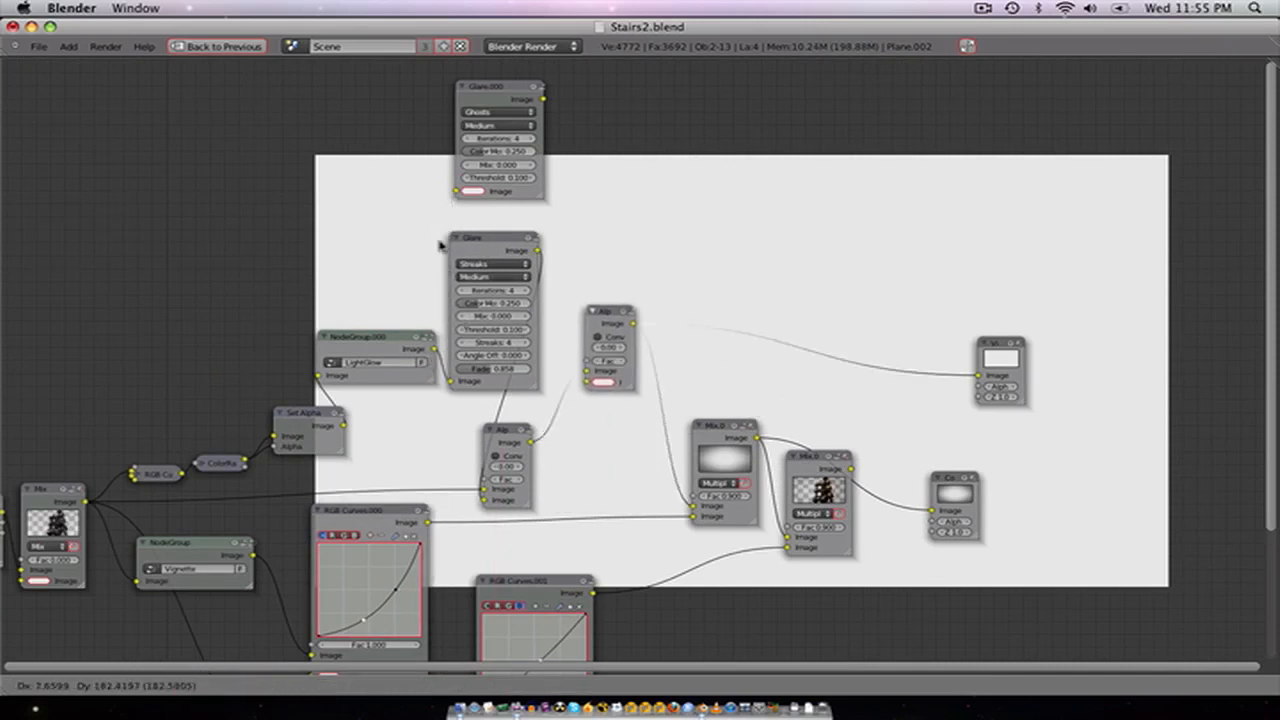
click(438, 348)
key(g)
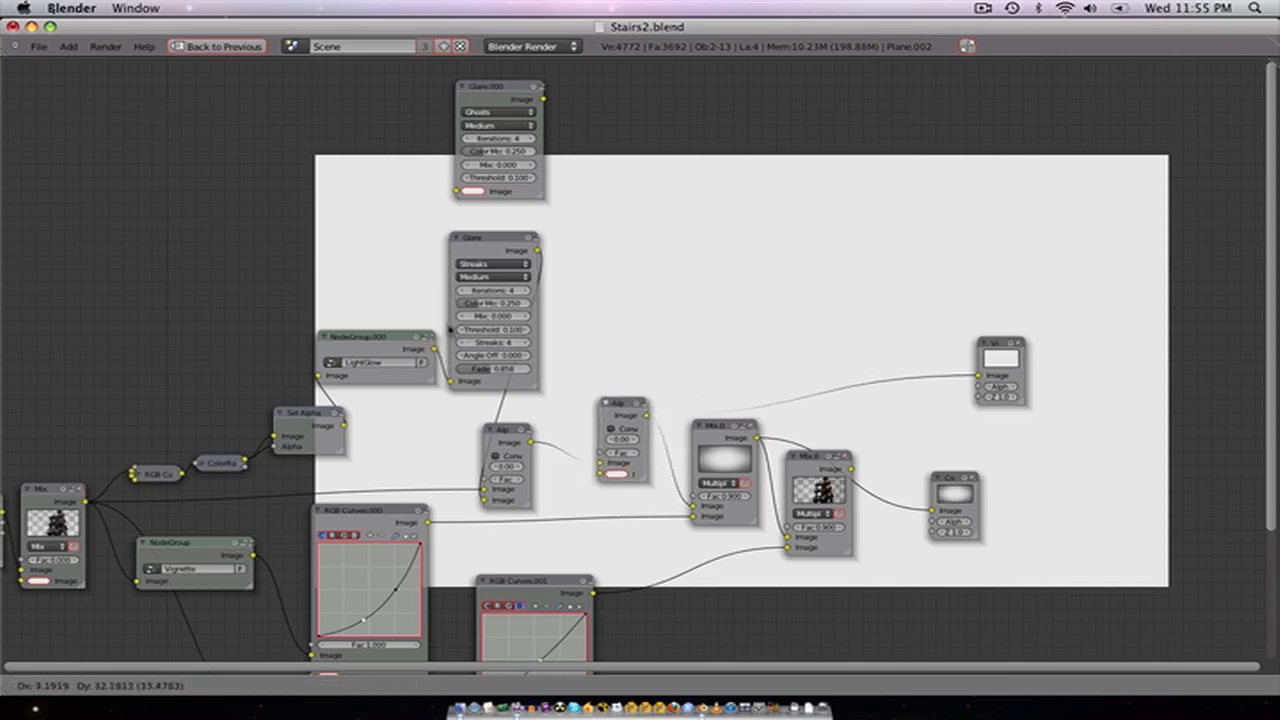
click(437, 354)
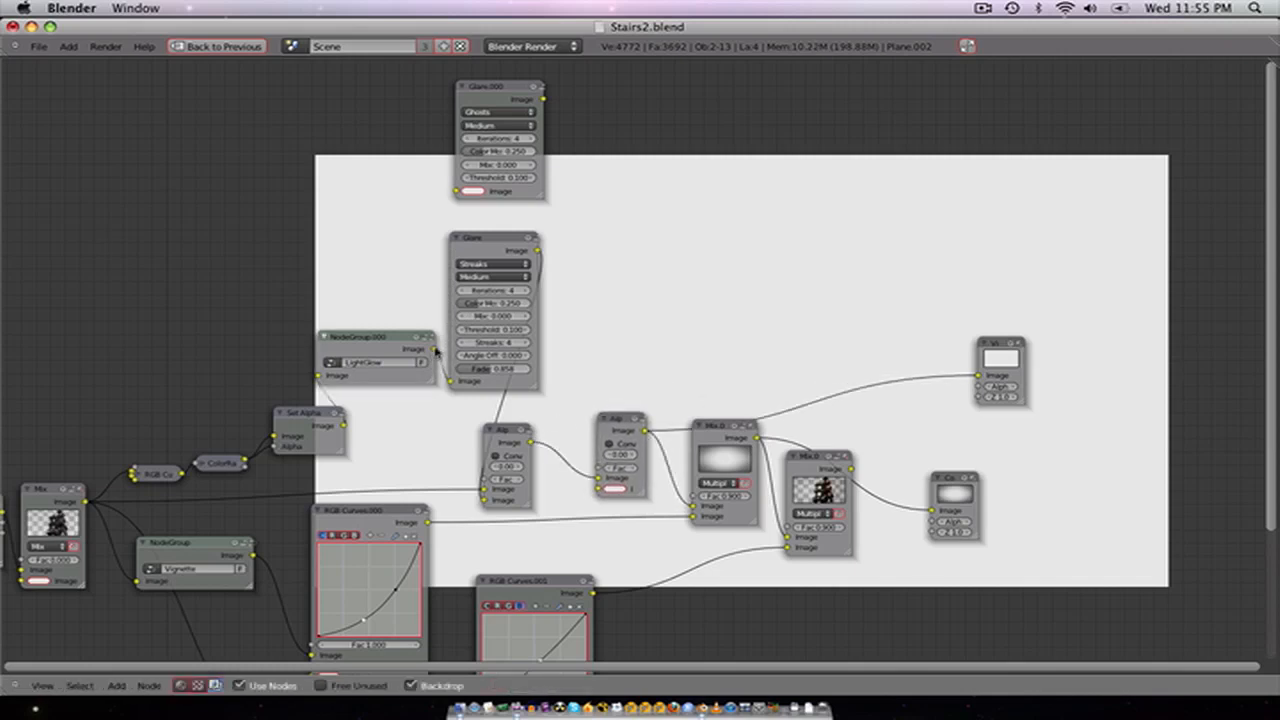
Step: Feed LightGlow into the Ghosts Glare, and wire that Glare as the second Alpha Over's upper image and the first Alpha Over as its lower
drag(445, 278, 456, 190)
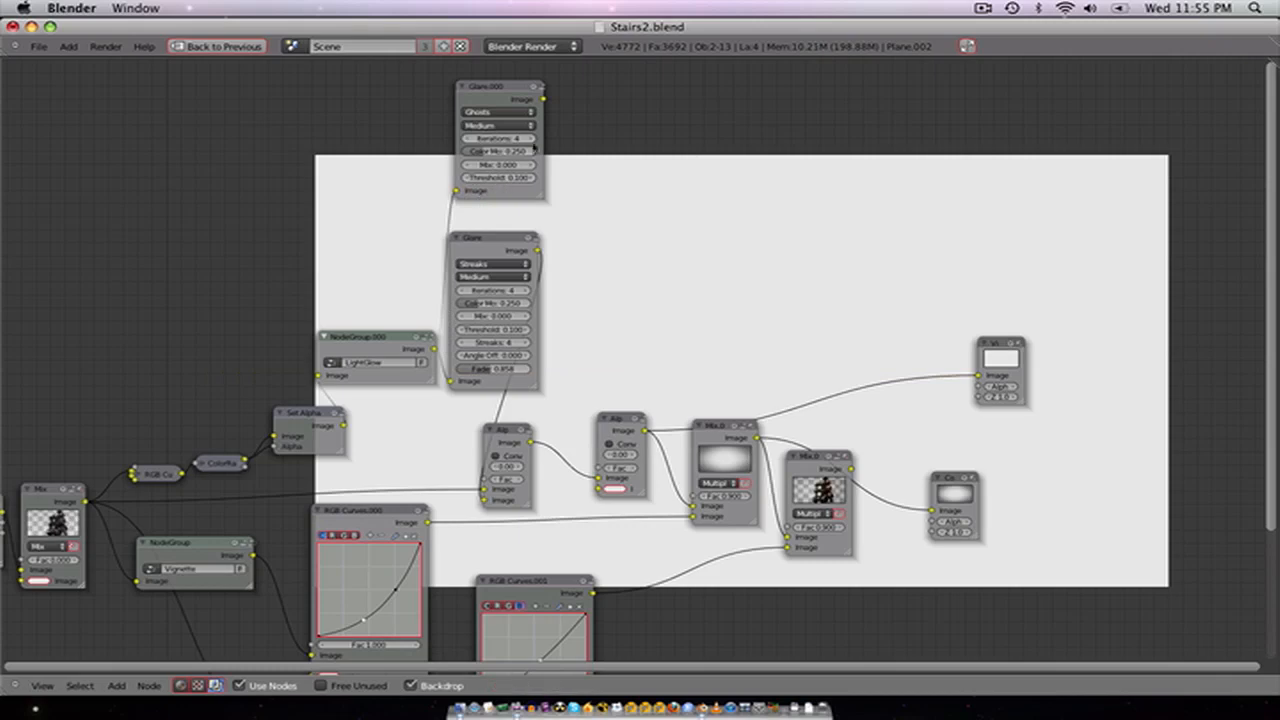
drag(543, 100, 598, 480)
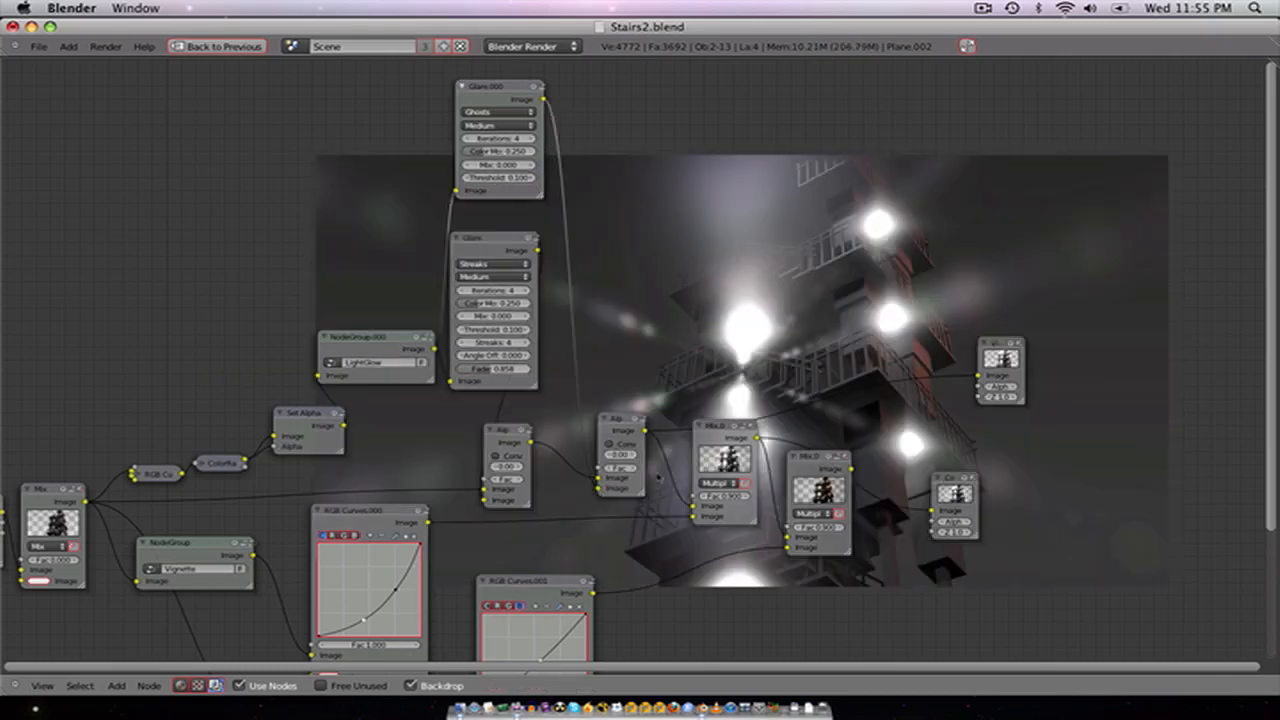
scroll(626, 505, up, 2)
click(589, 523)
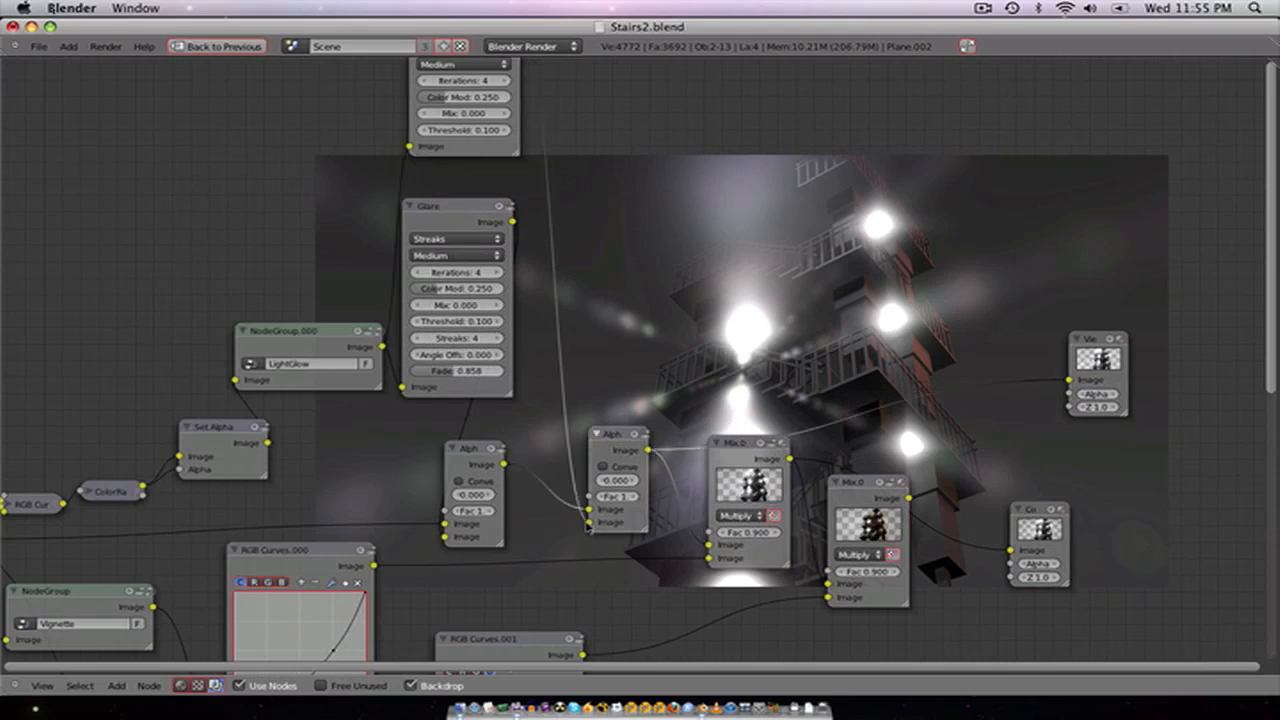
drag(589, 523, 592, 511)
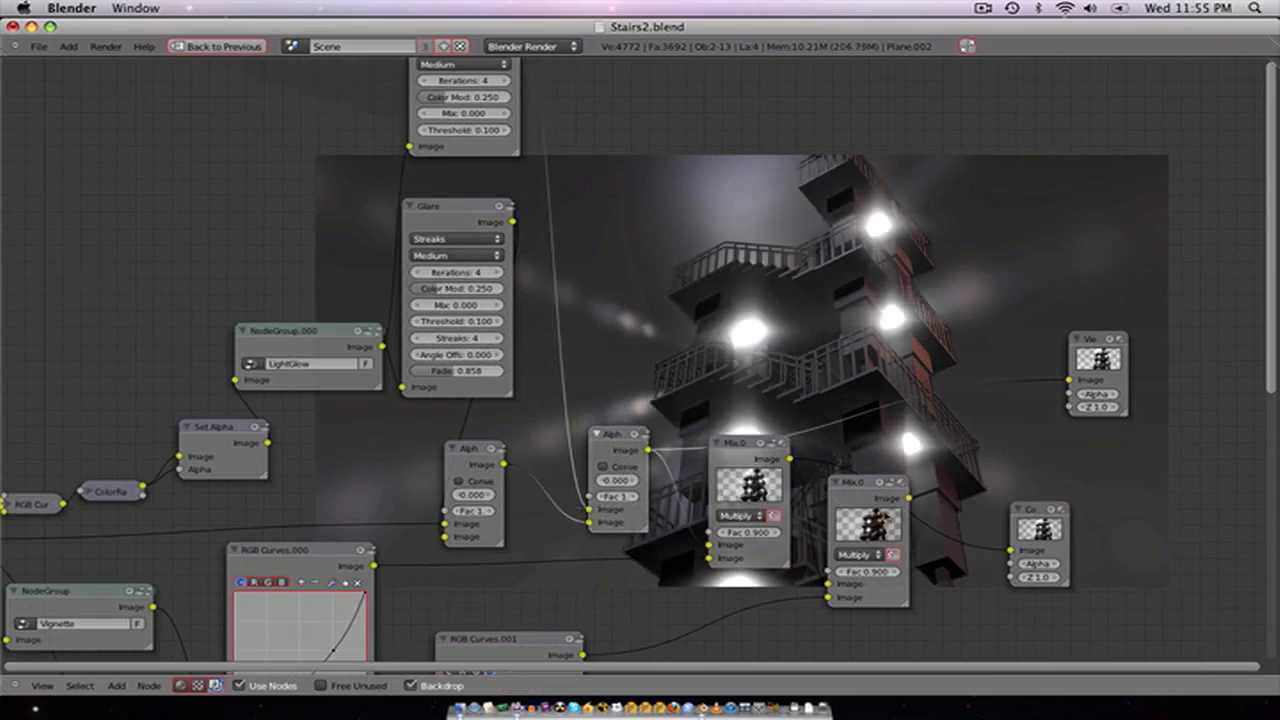
Step: Preview the second Multiply node's output in the Viewer
ctrl+shift+click(880, 515)
middle_drag(902, 525, 768, 588)
scroll(685, 438, up, 3)
scroll(685, 438, up, 1)
middle_drag(811, 537, 539, 399)
middle_drag(679, 418, 643, 428)
Step: Move the Viewer and Composite nodes farther right, clear of the Multiply nodes, and save the file
drag(697, 456, 919, 476)
click(981, 8)
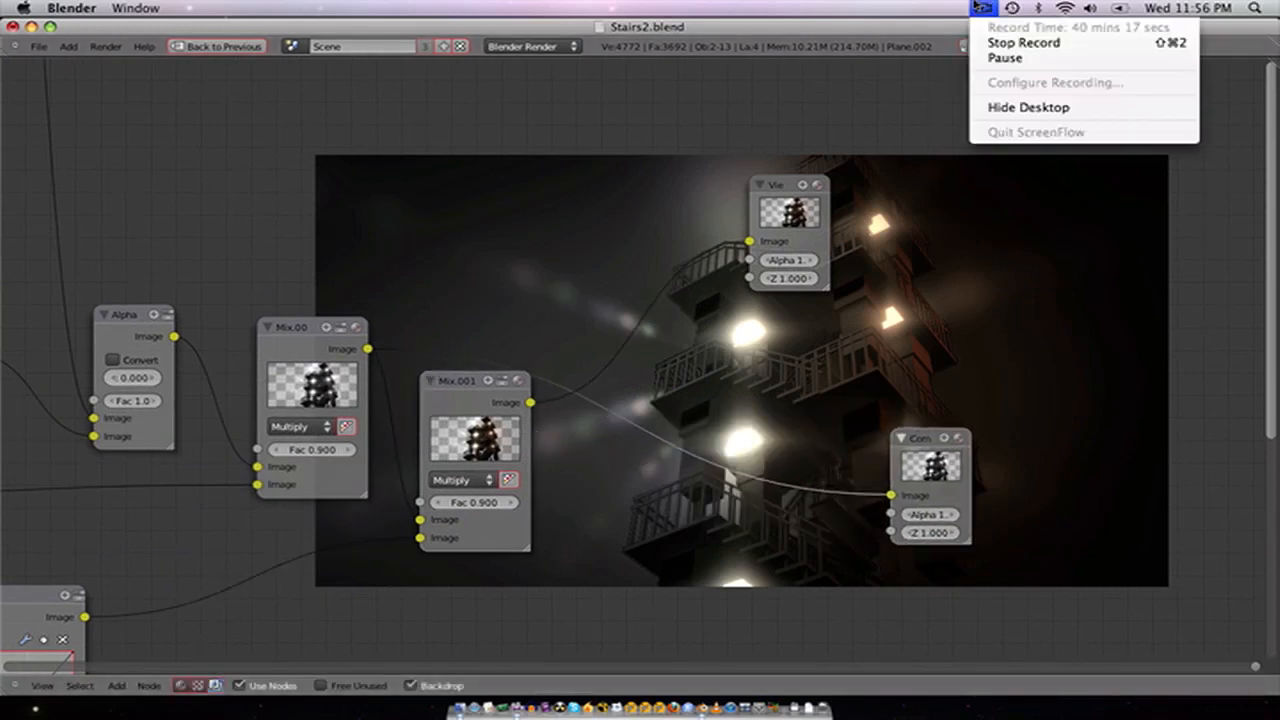
click(793, 222)
drag(793, 222, 1157, 206)
drag(922, 448, 1100, 461)
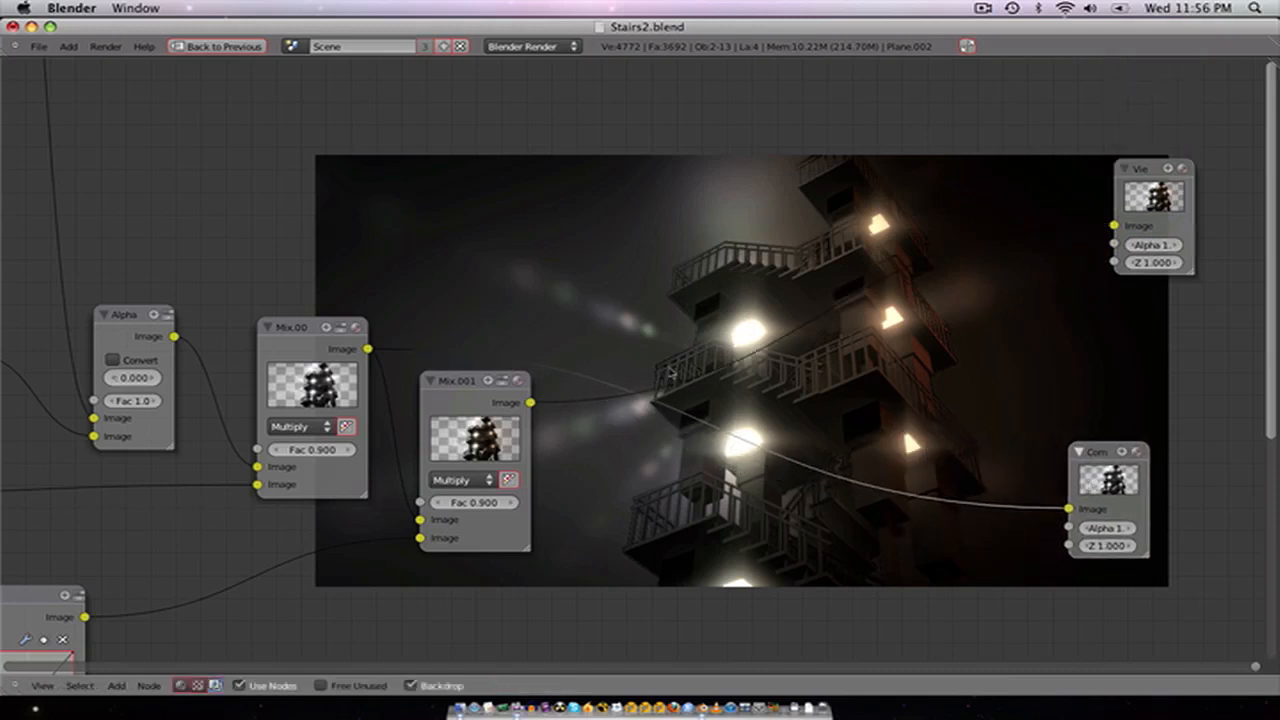
key(ctrl+s)
click(673, 369)
Step: Pack the second Alpha Over and both Multiply nodes closely together beside the first Alpha Over
scroll(600, 362, up, 4)
scroll(473, 363, down, 8)
middle_drag(466, 373, 797, 341)
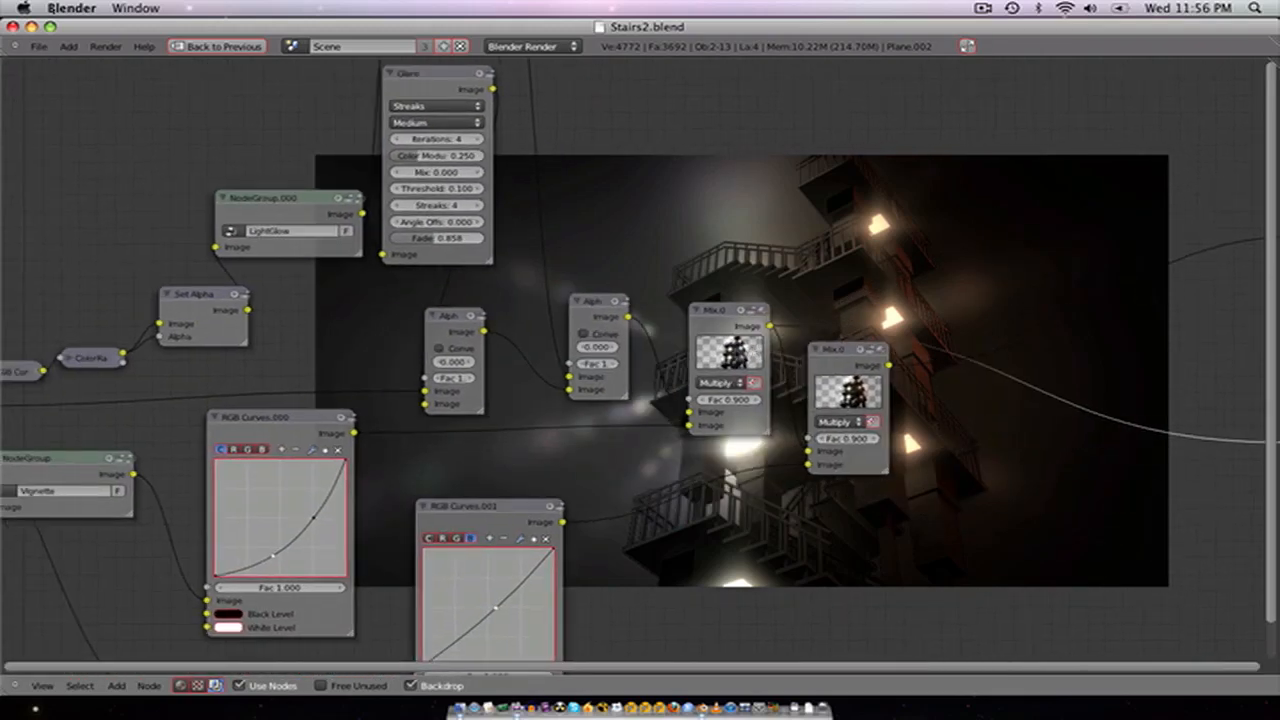
scroll(600, 338, down, 3)
middle_drag(590, 334, 711, 351)
drag(727, 346, 677, 363)
drag(820, 356, 737, 369)
drag(908, 390, 787, 372)
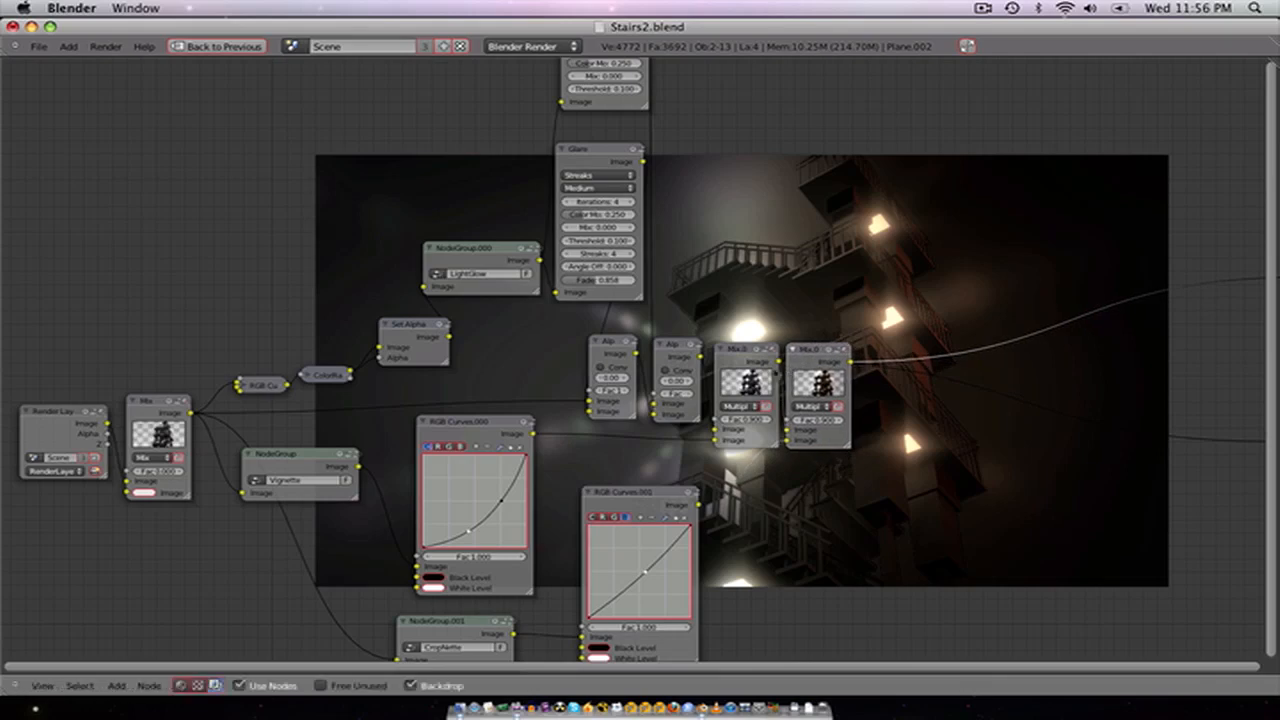
Step: Lower the Render Layers node and duplicate the first Mix node directly beneath the original
scroll(668, 386, down, 1)
middle_drag(446, 393, 546, 393)
scroll(370, 413, down, 1)
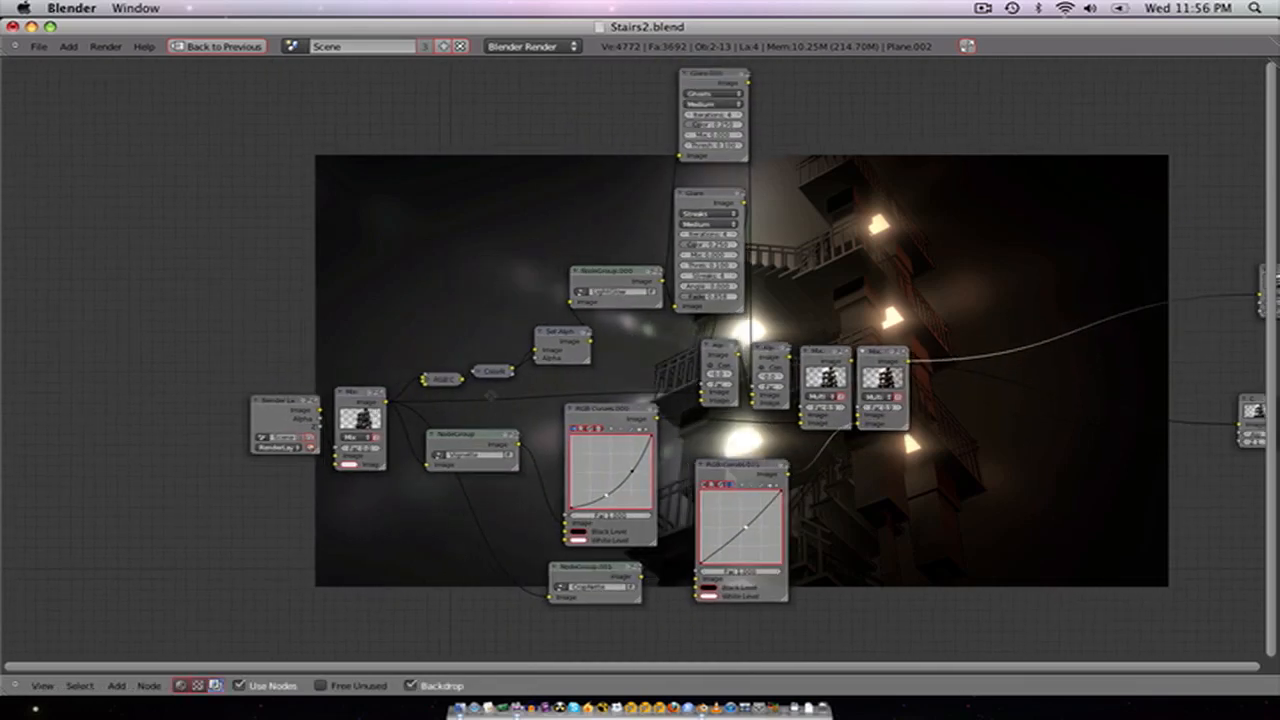
middle_drag(370, 413, 527, 394)
drag(428, 409, 418, 486)
click(497, 405)
key(shift+d)
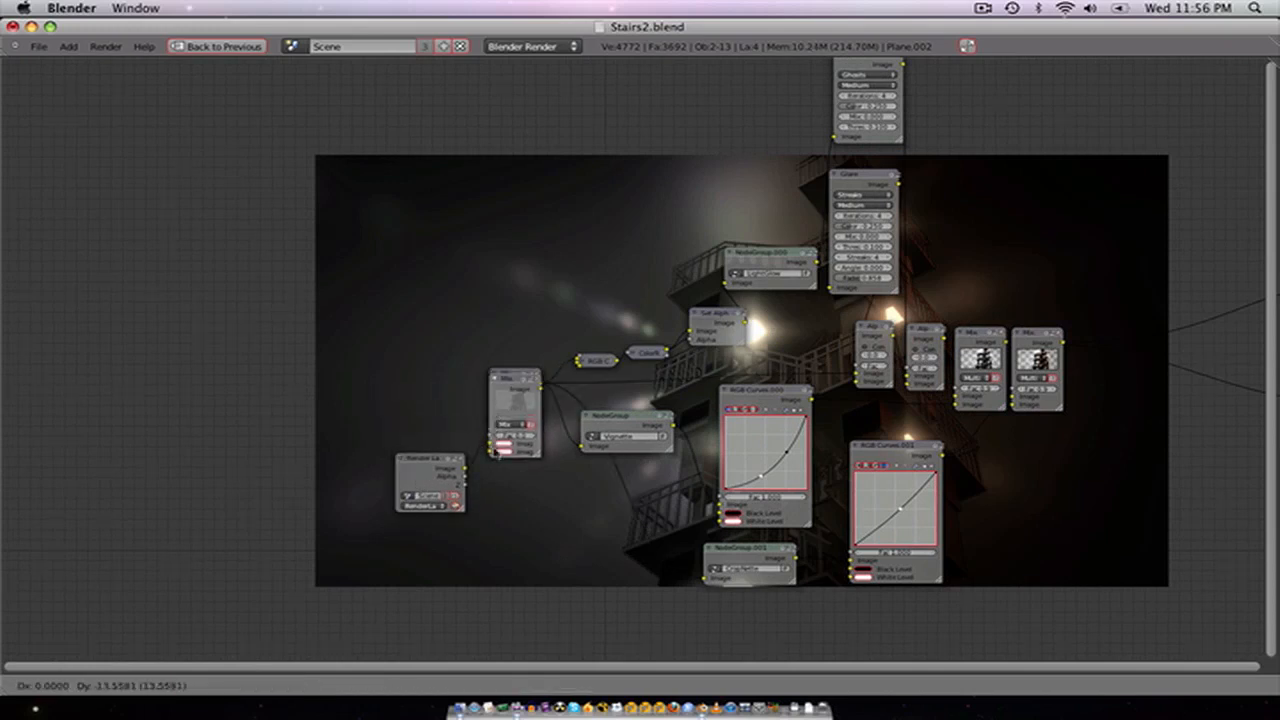
Step: Connect the Render Layers Alpha output to the duplicated Mix node's upper image and preview that mask in the Viewer
click(467, 483)
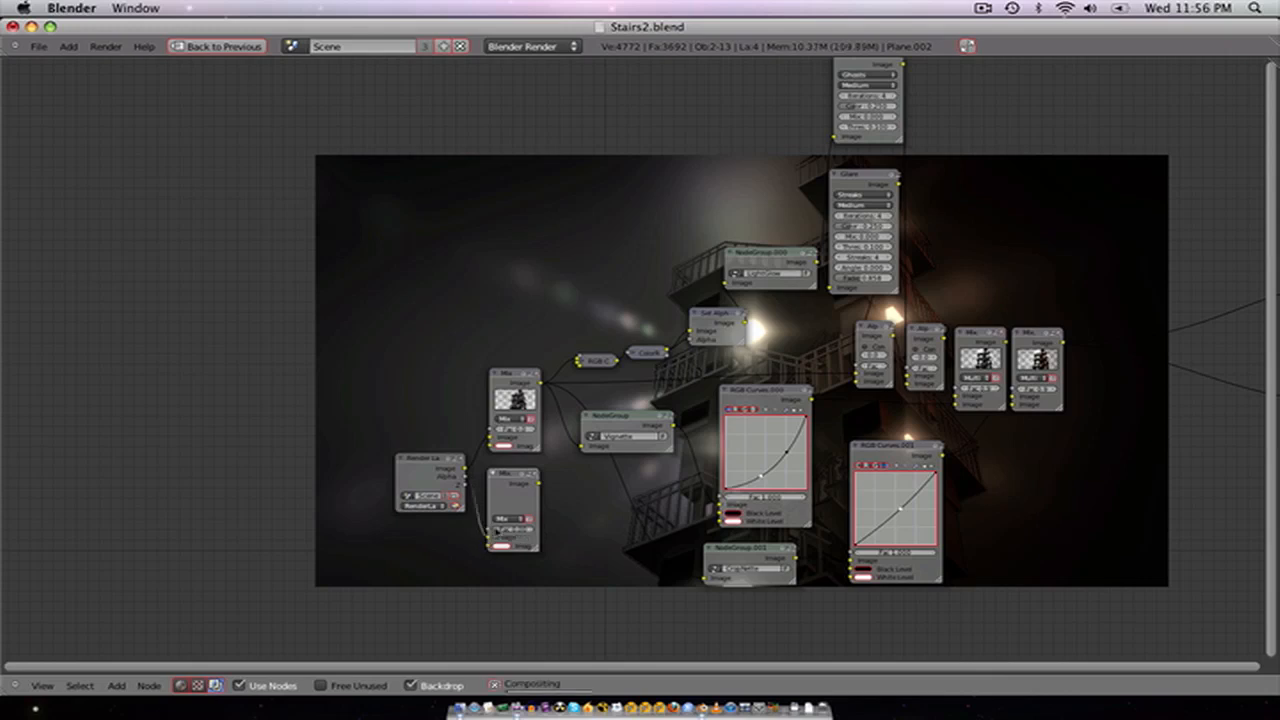
ctrl+shift+click(525, 508)
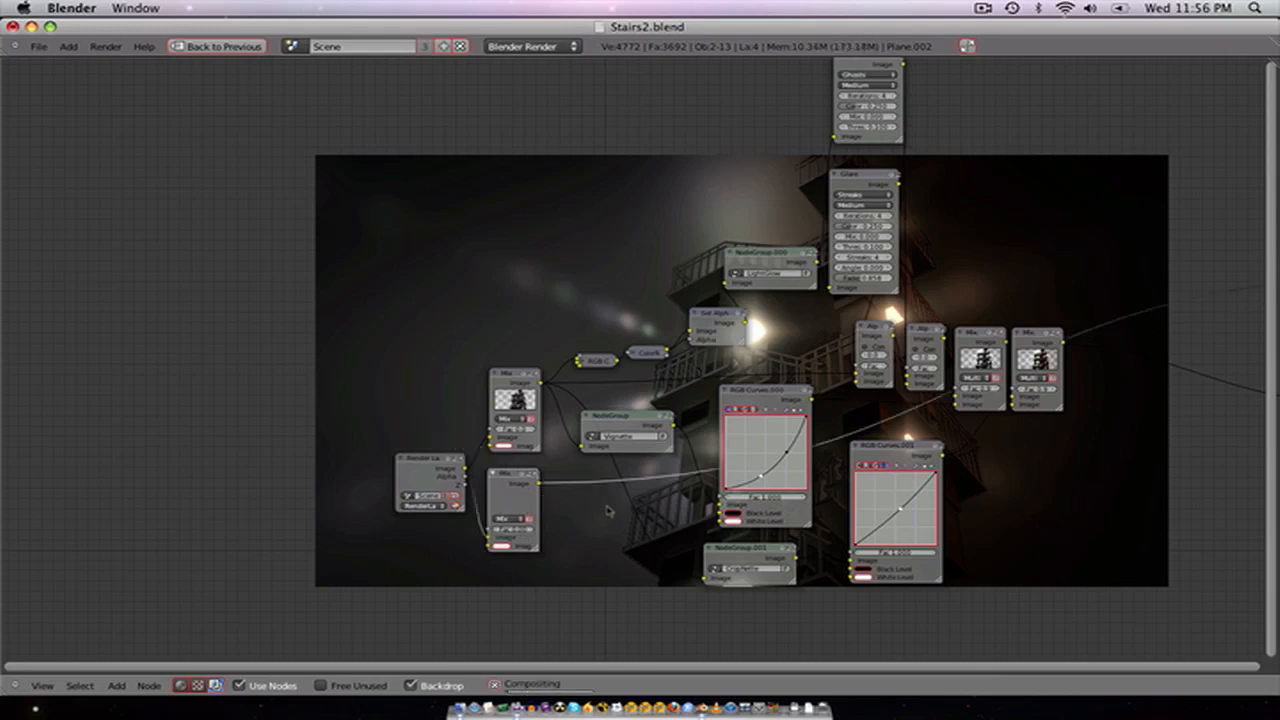
scroll(607, 509, down, 2)
middle_drag(607, 509, 623, 400)
scroll(557, 399, up, 1)
scroll(503, 420, up, 1)
scroll(623, 400, up, 1)
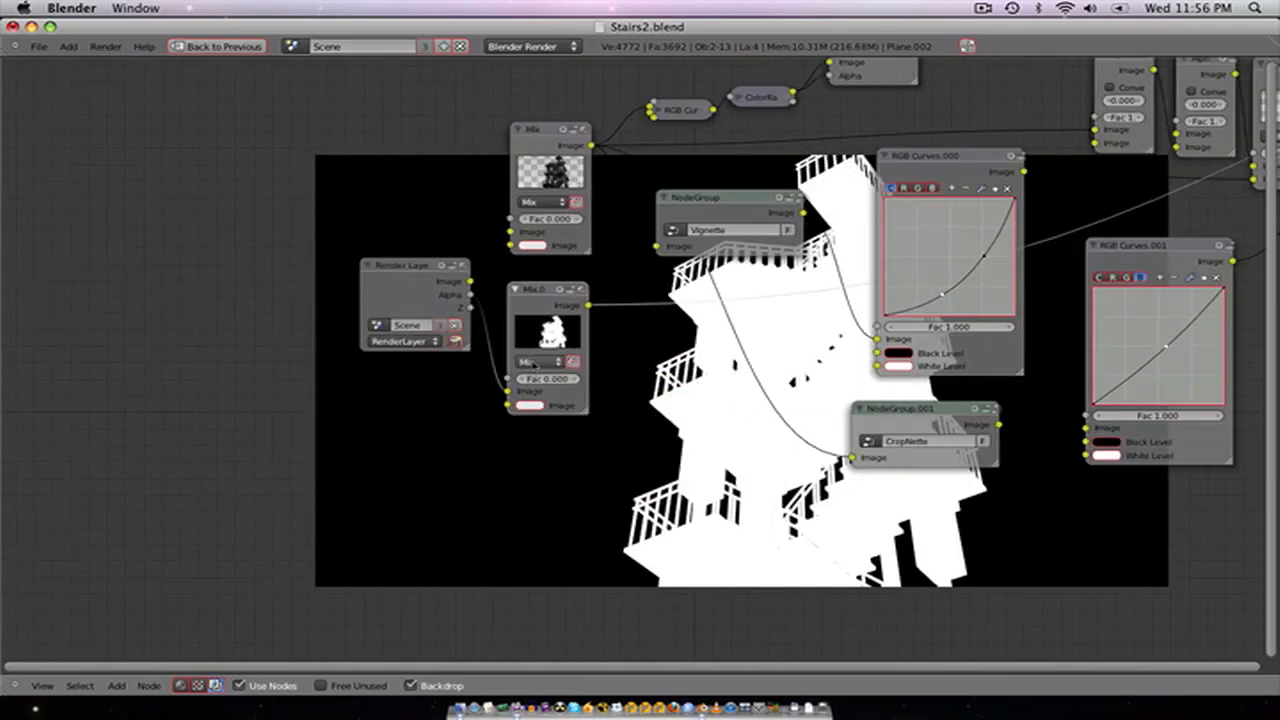
Step: Move the duplicated Mix node lower and add an Invert node after it with RGB inversion enabled
key(g)
click(509, 487)
scroll(510, 480, up, 3)
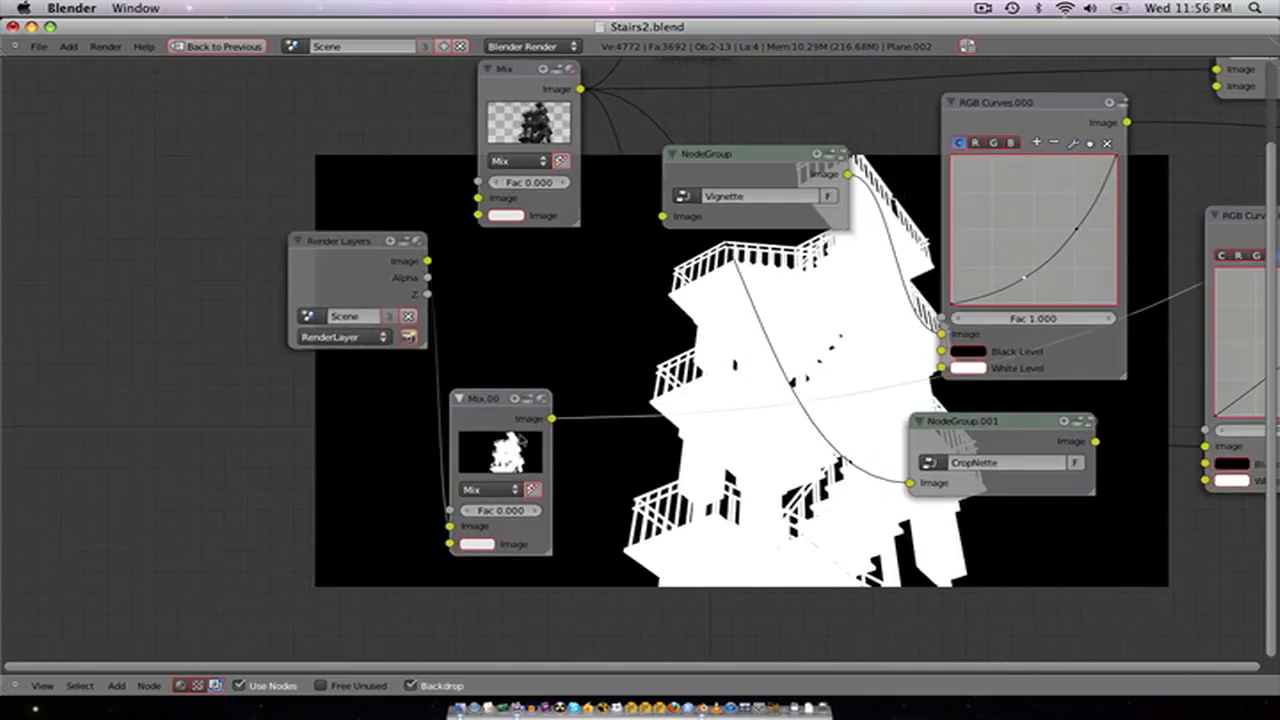
key(shift+a)
mouse_move(517, 438)
mouse_move(490, 403)
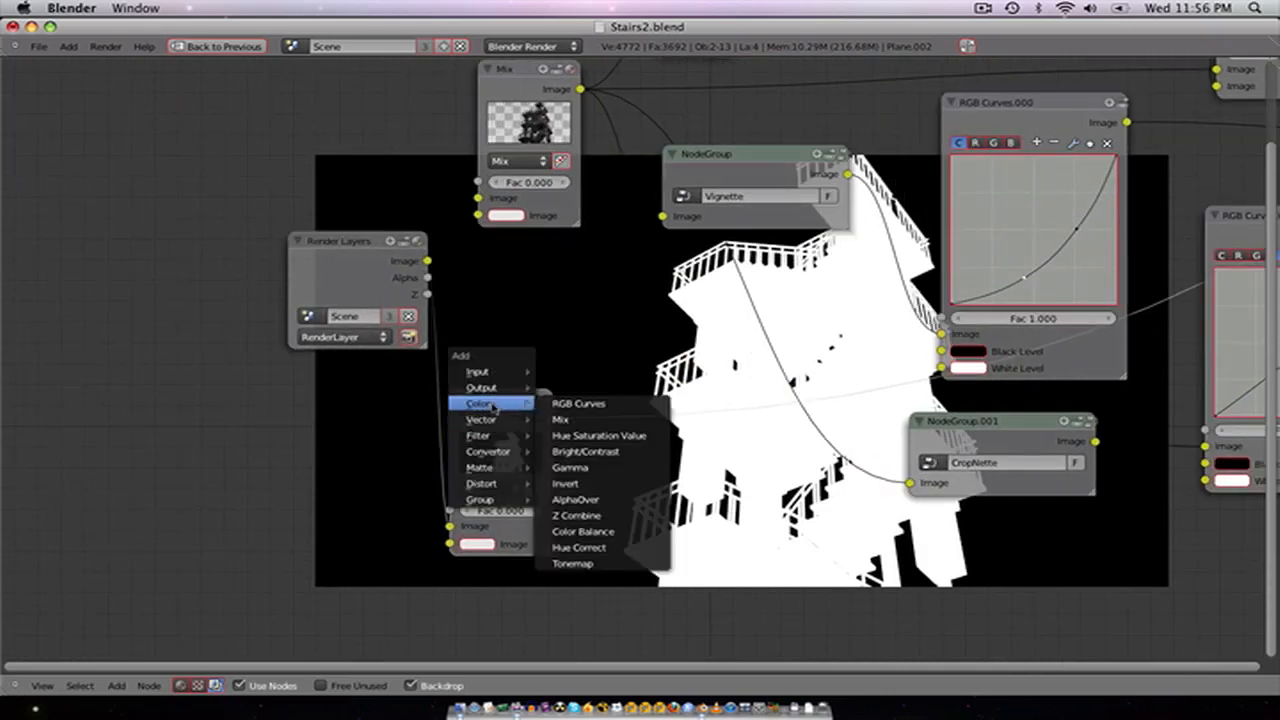
click(594, 487)
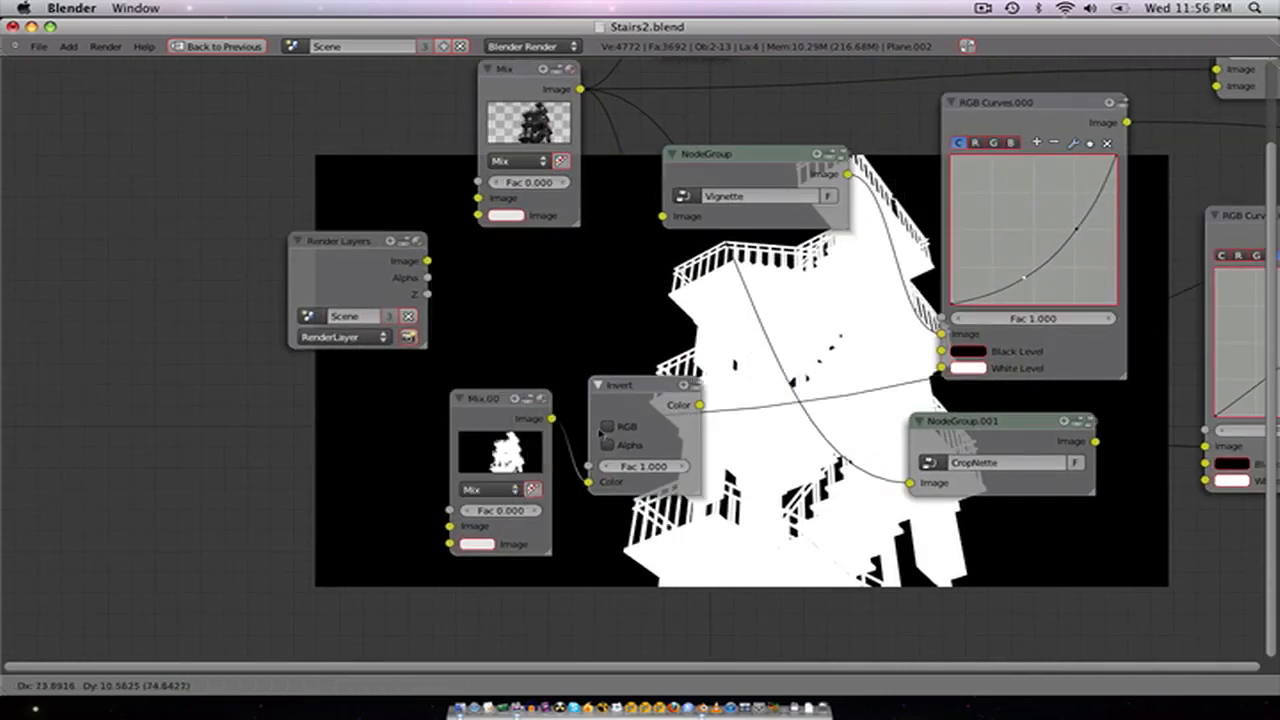
click(607, 427)
Step: Add a Blur node after the Invert node and set its filter type to Fast Gaussian
key(shift+a)
mouse_move(611, 449)
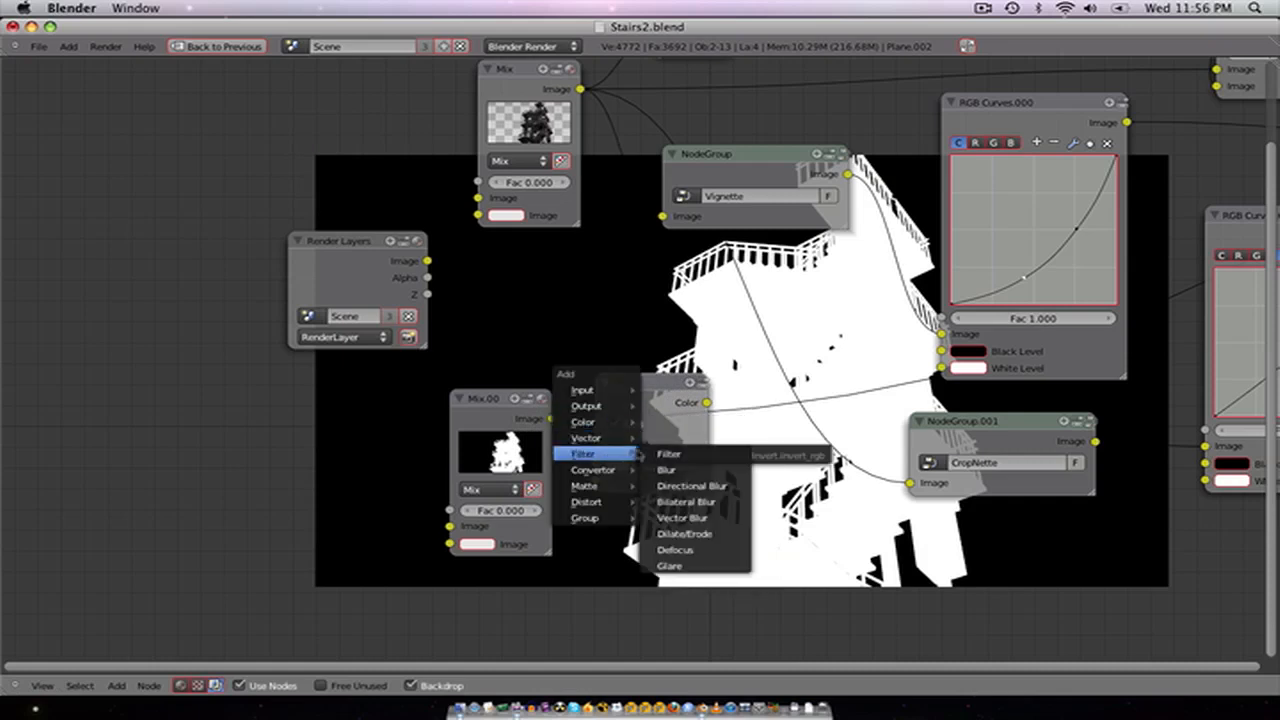
click(689, 469)
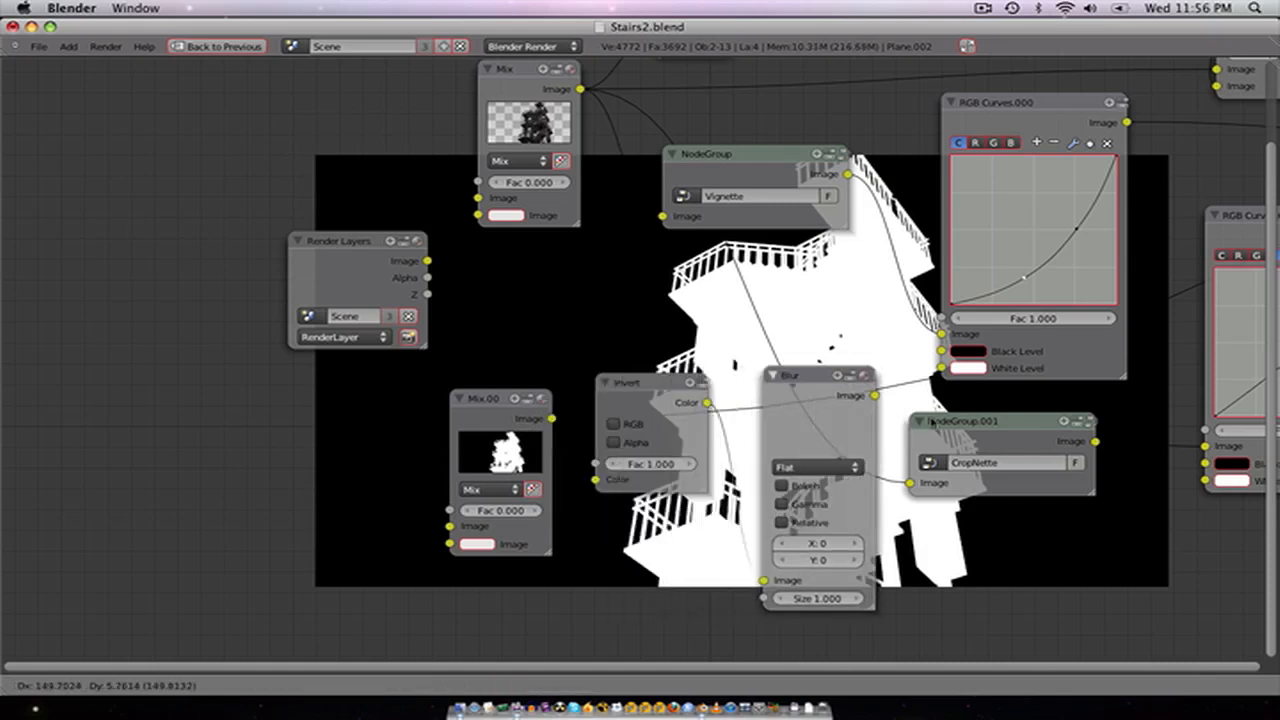
click(845, 423)
click(815, 467)
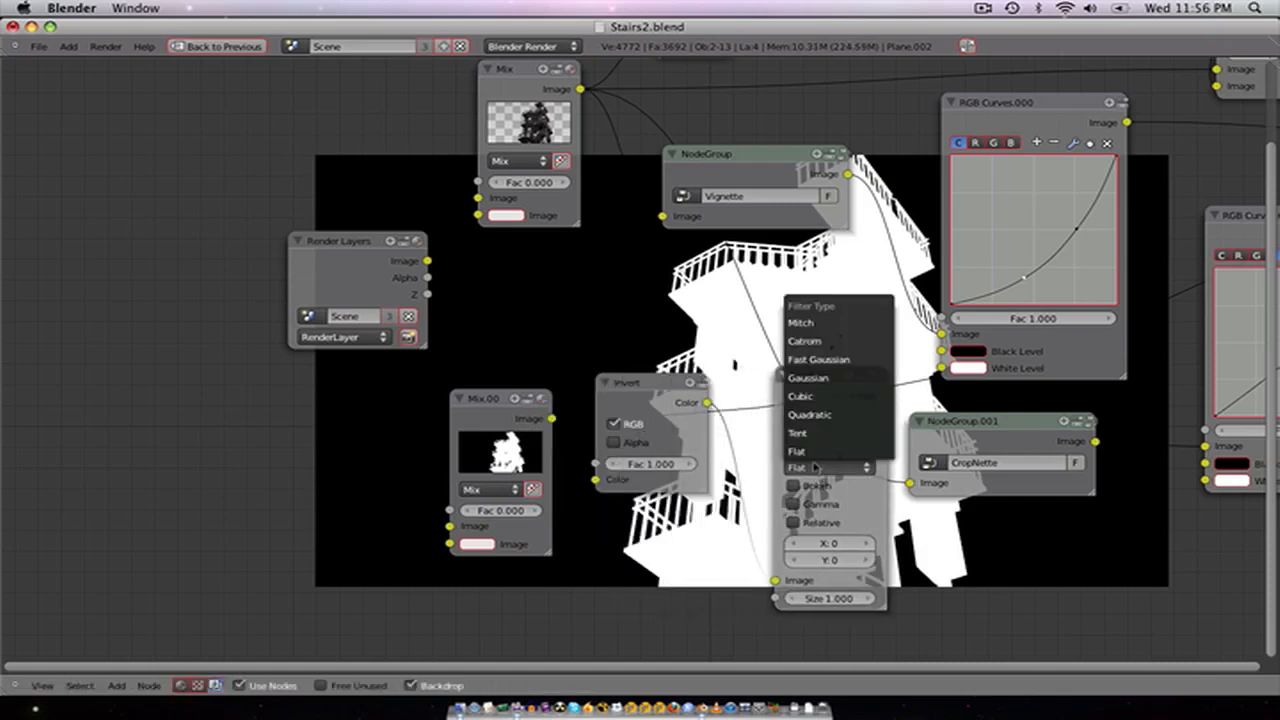
click(822, 360)
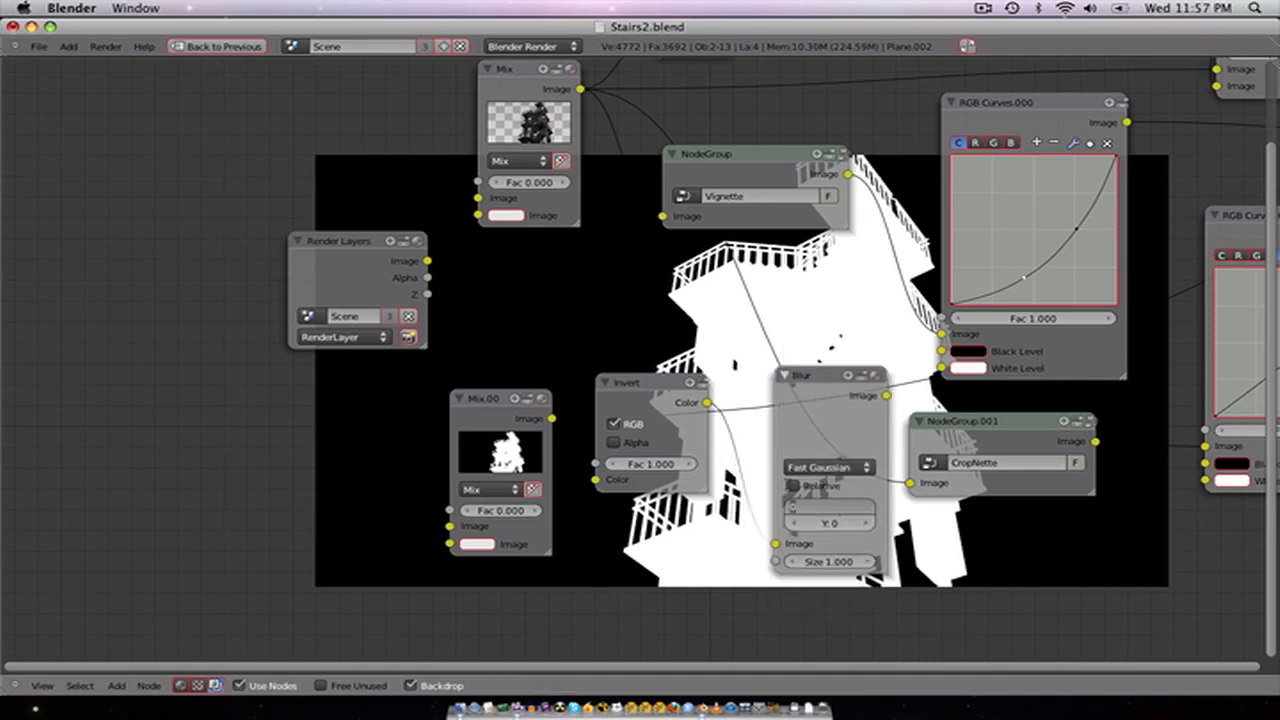
Step: Set the Blur node's X and Y sizes to 5
text(5)
key(Return)
click(838, 523)
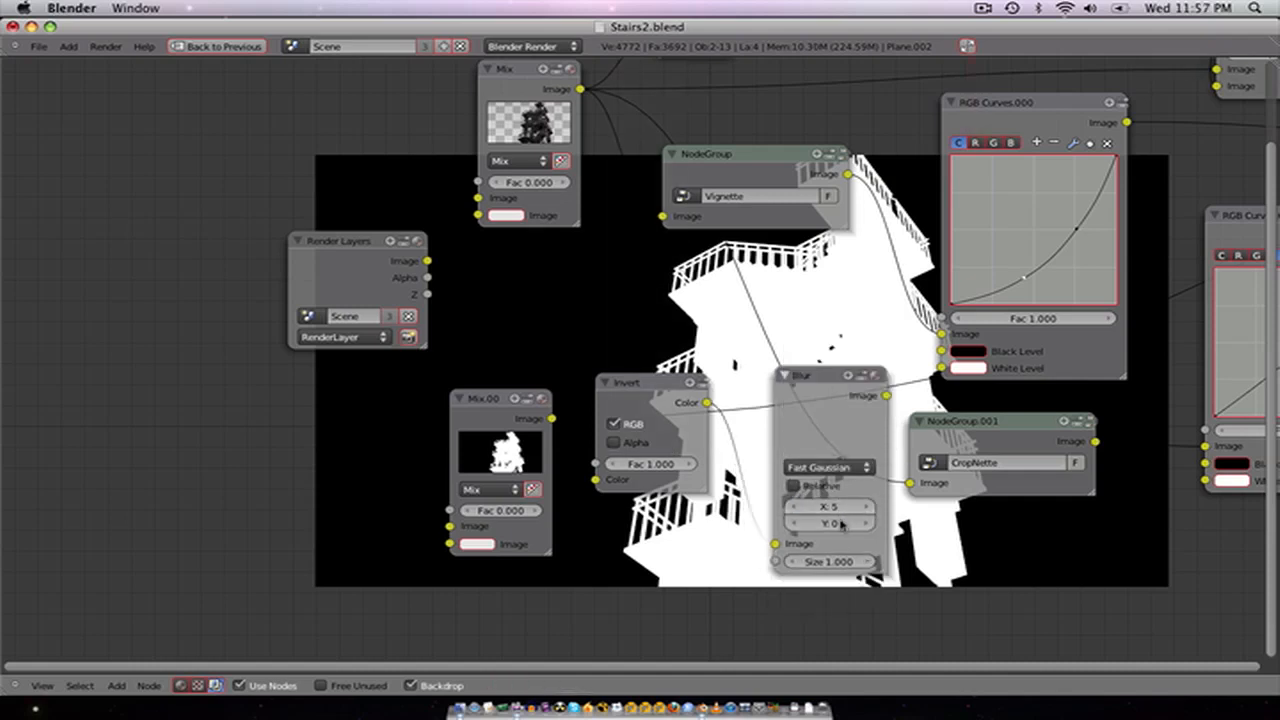
text(5)
key(Return)
Step: Move the duplicated Mix, Invert and Blur nodes together to the open area below the Render Layers node
scroll(851, 531, down, 2)
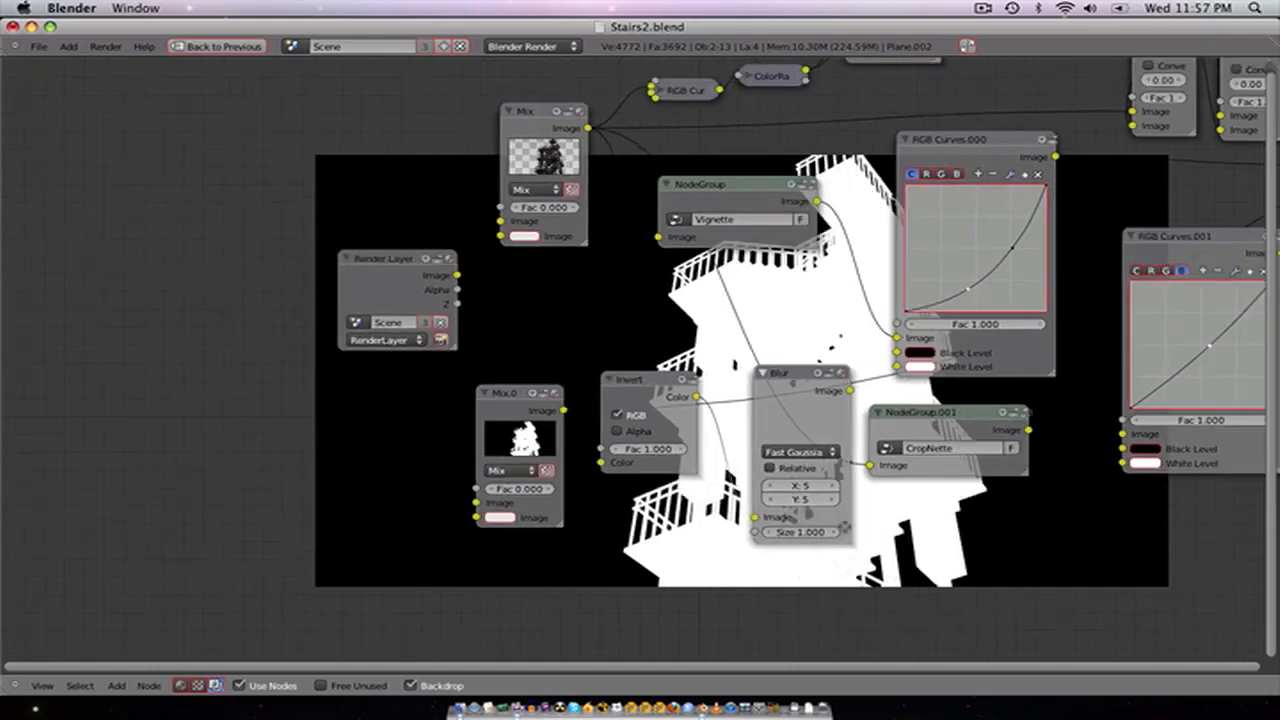
middle_drag(846, 529, 706, 440)
shift+click(510, 317)
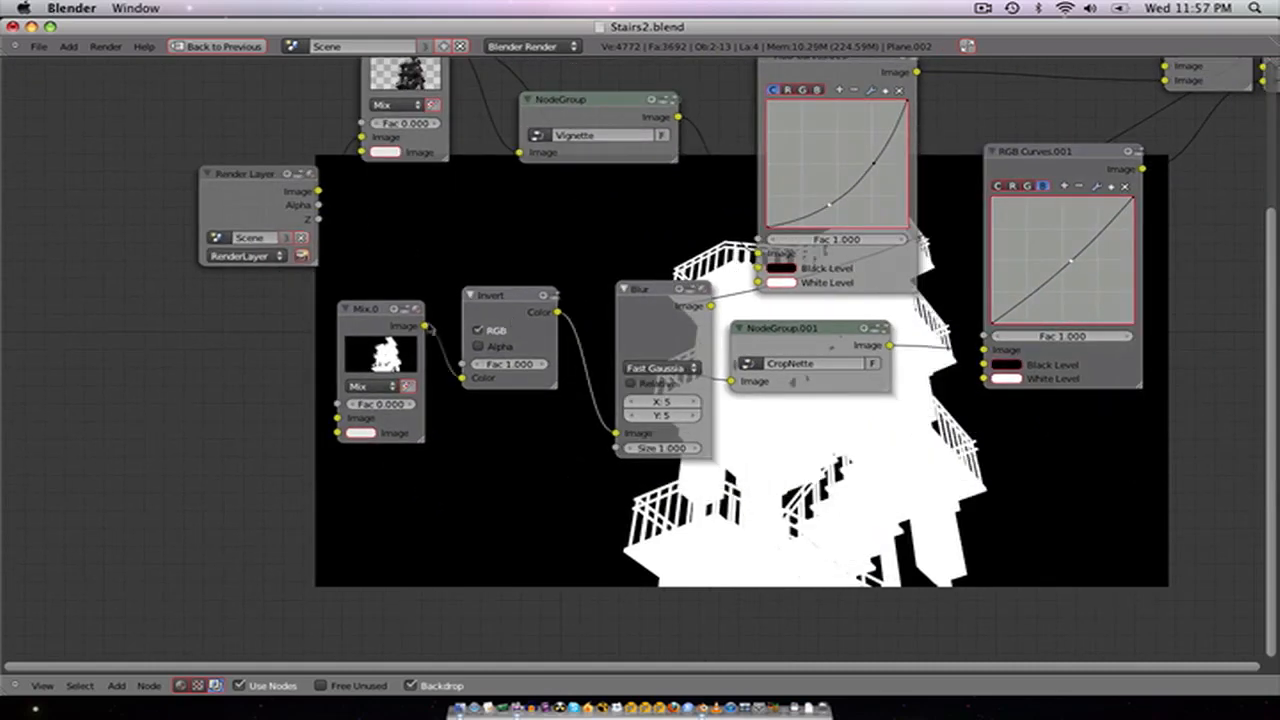
shift+click(370, 327)
key(g)
click(374, 497)
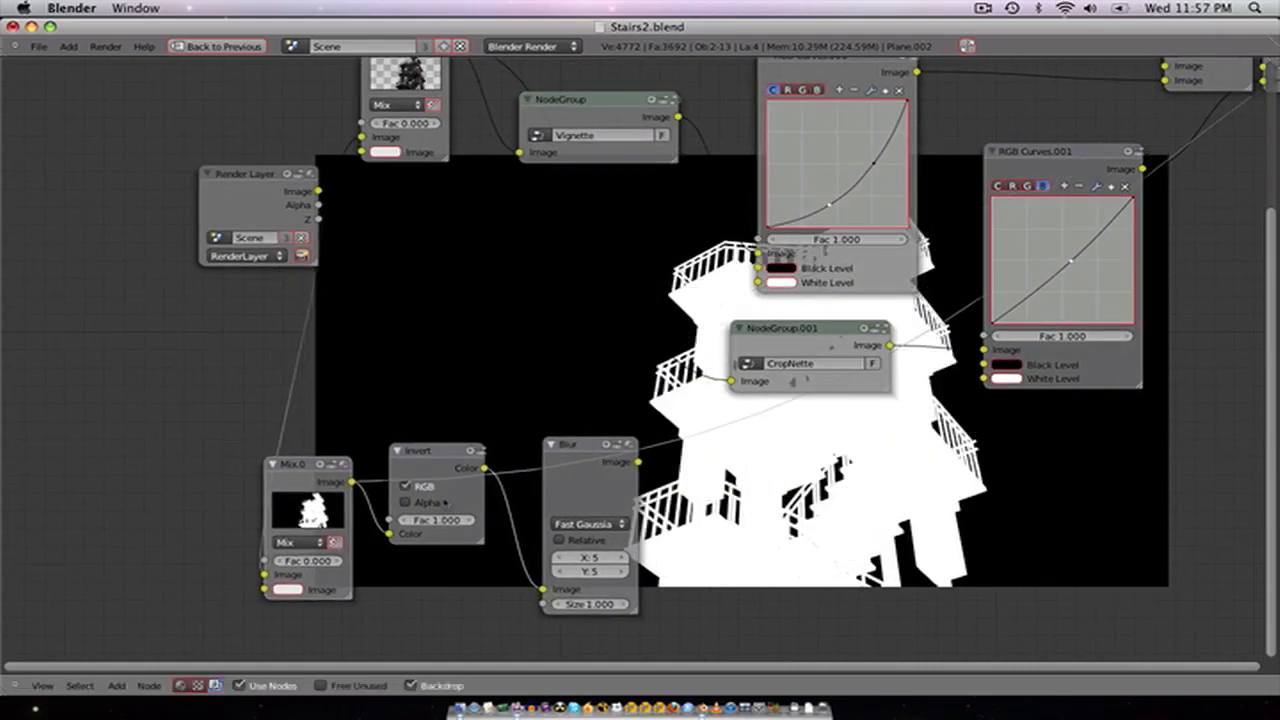
Step: Preview the Blur node's output in the Viewer
scroll(445, 502, down, 1)
middle_drag(559, 511, 614, 396)
scroll(614, 397, up, 2)
click(646, 375)
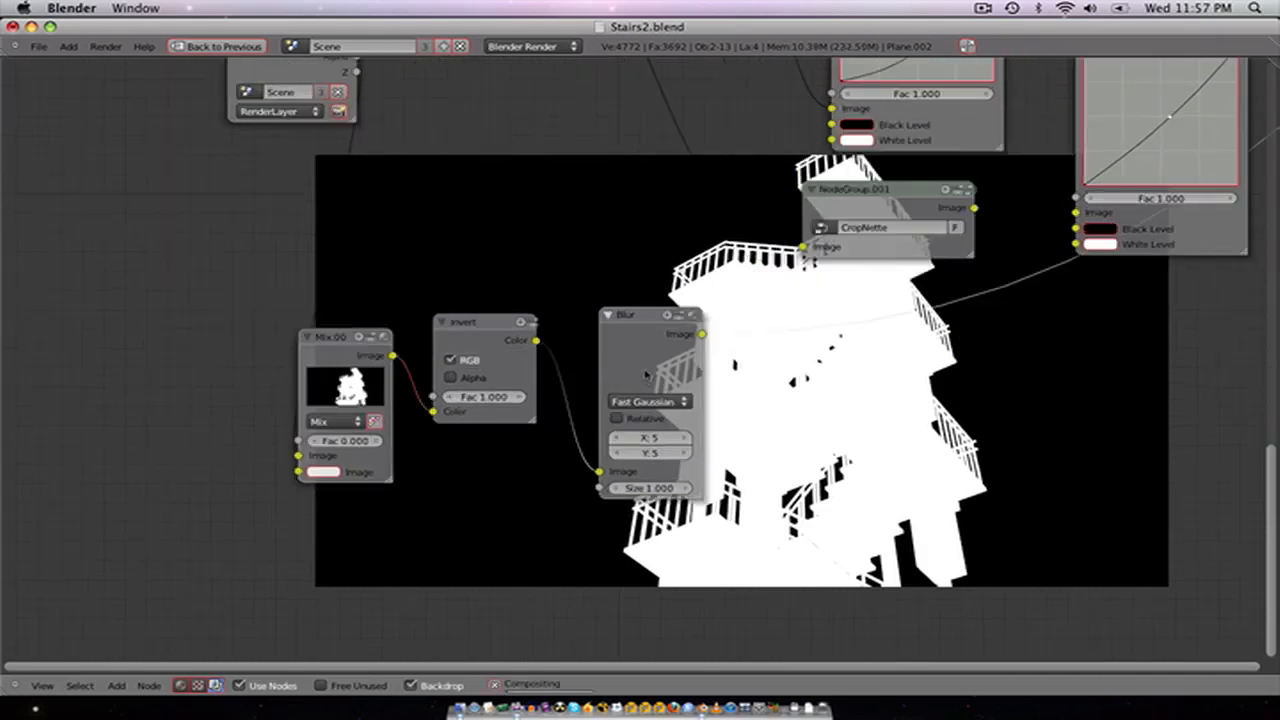
key(shift+a)
key(Escape)
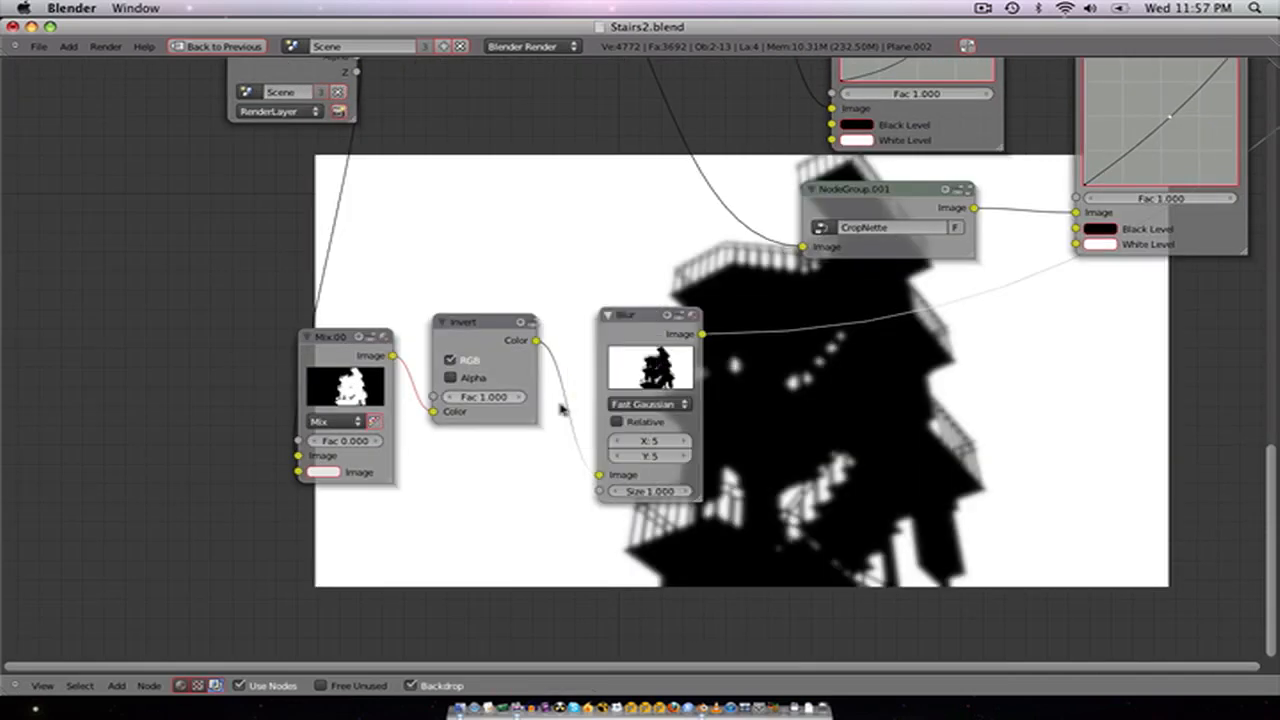
Step: Add a Mix node after the Blur node, set it to Multiply, and set its Fac to 1
key(shift+a)
mouse_move(561, 375)
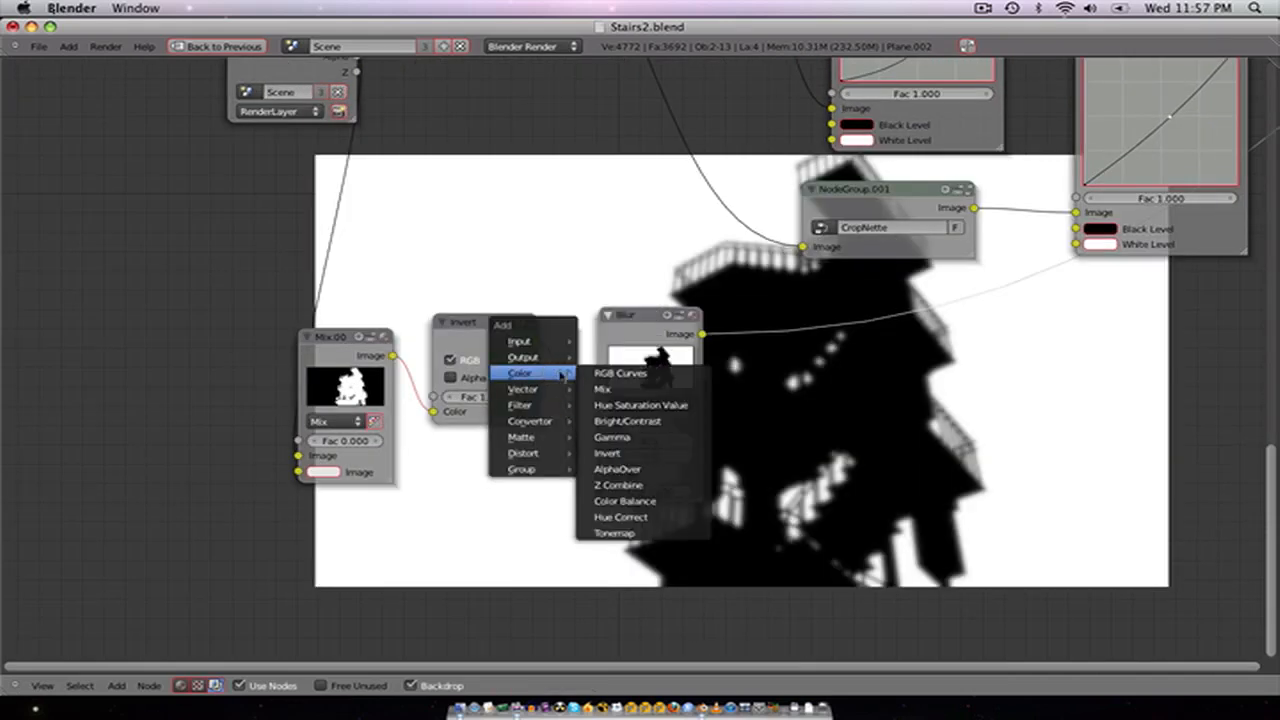
click(622, 389)
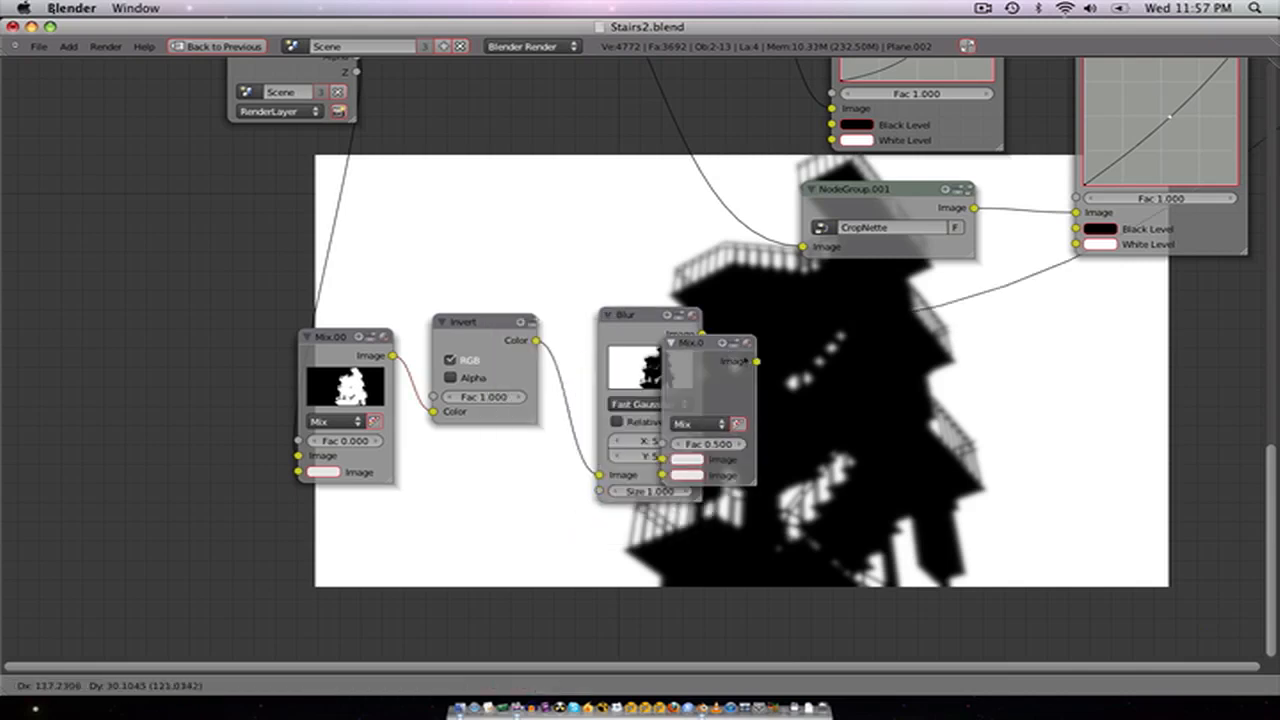
click(853, 395)
click(828, 422)
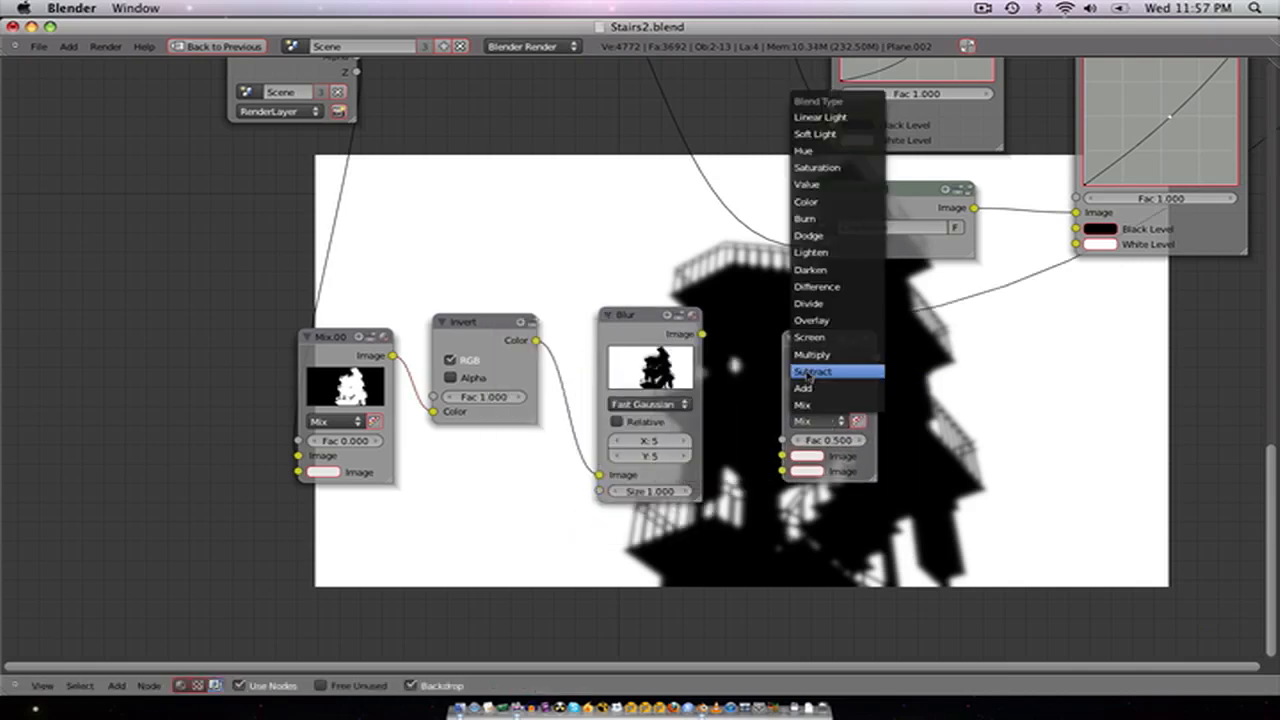
click(829, 362)
click(804, 441)
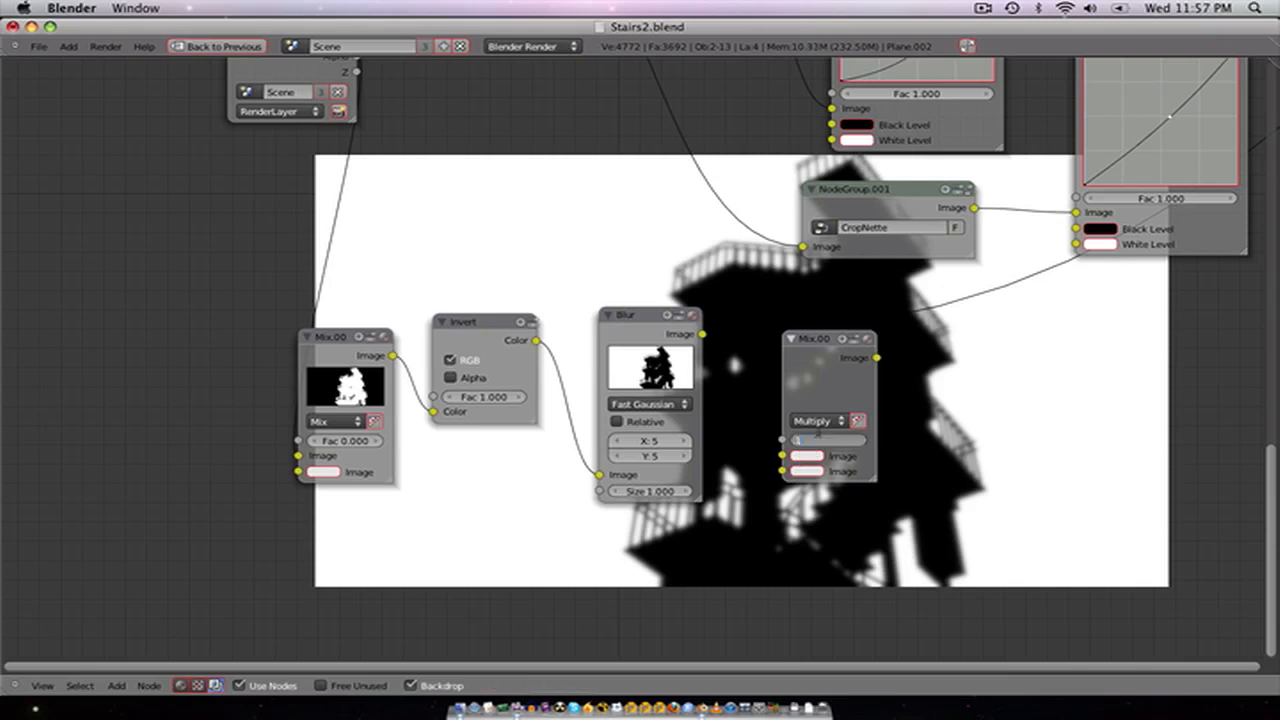
key(Return)
Step: Wire Blur into the new Multiply node's upper image and the alpha Mix into its lower image, and preview the result
click(702, 338)
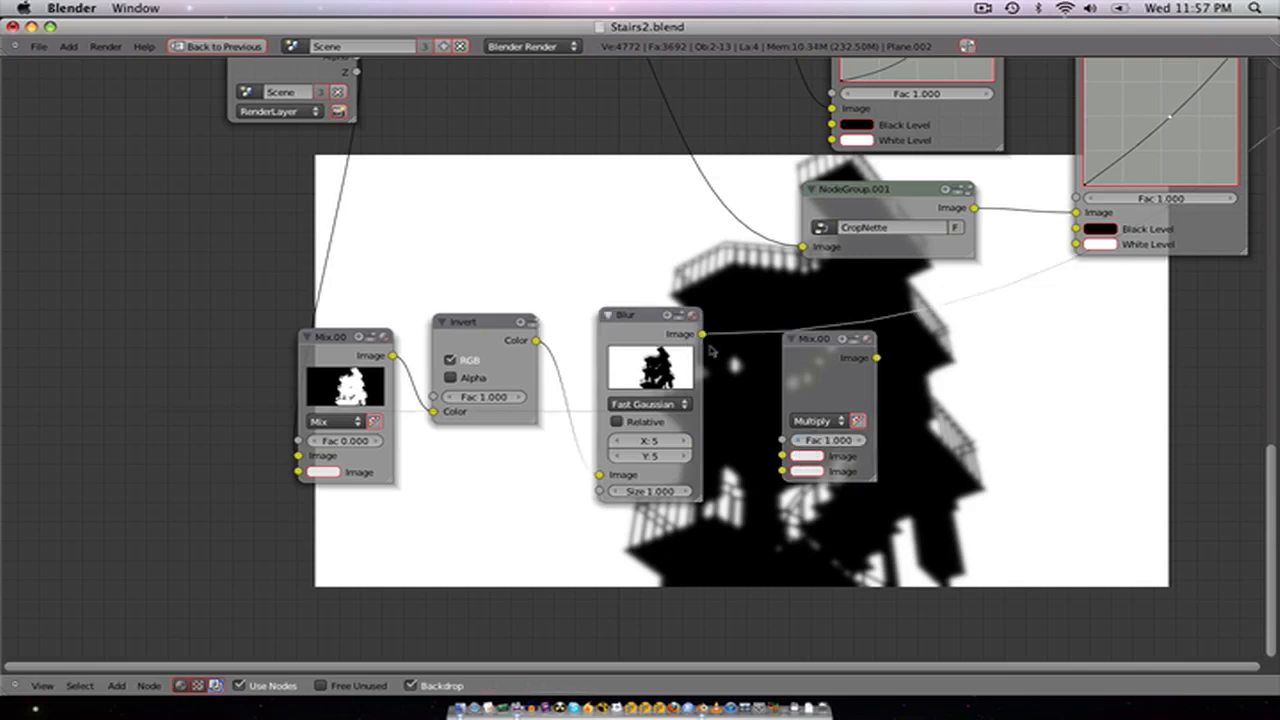
drag(760, 464, 777, 459)
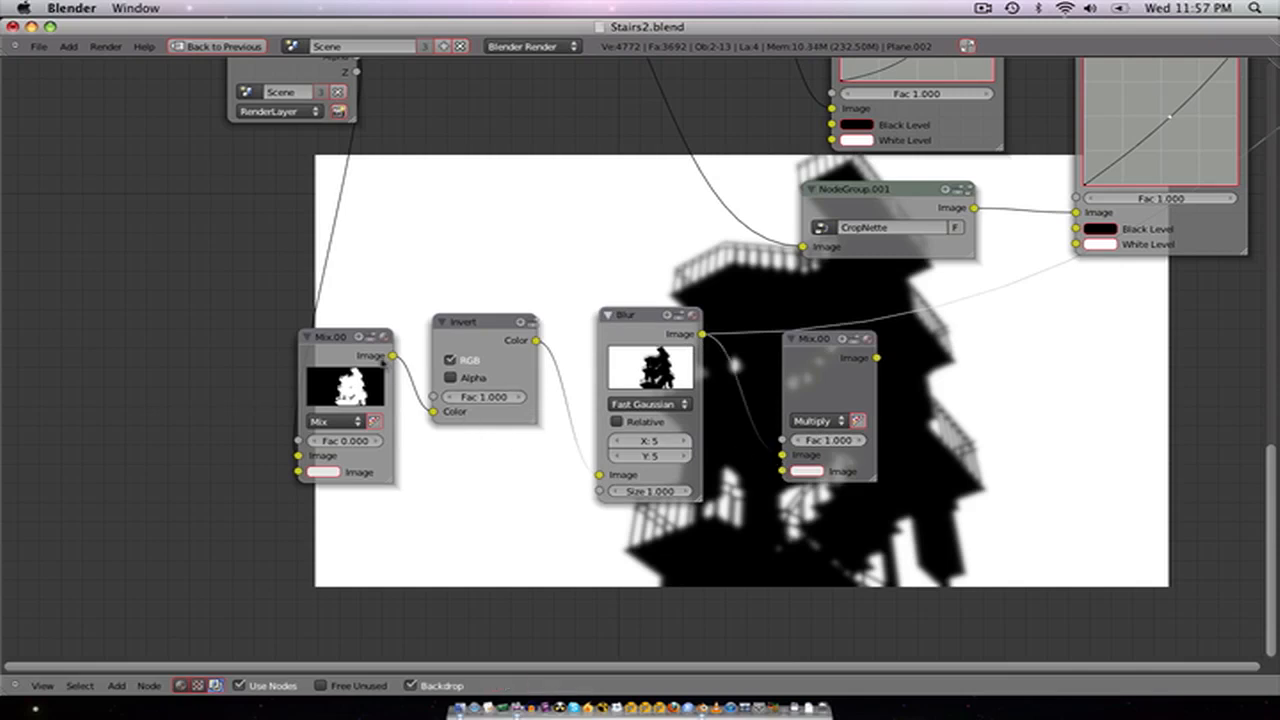
drag(571, 467, 779, 470)
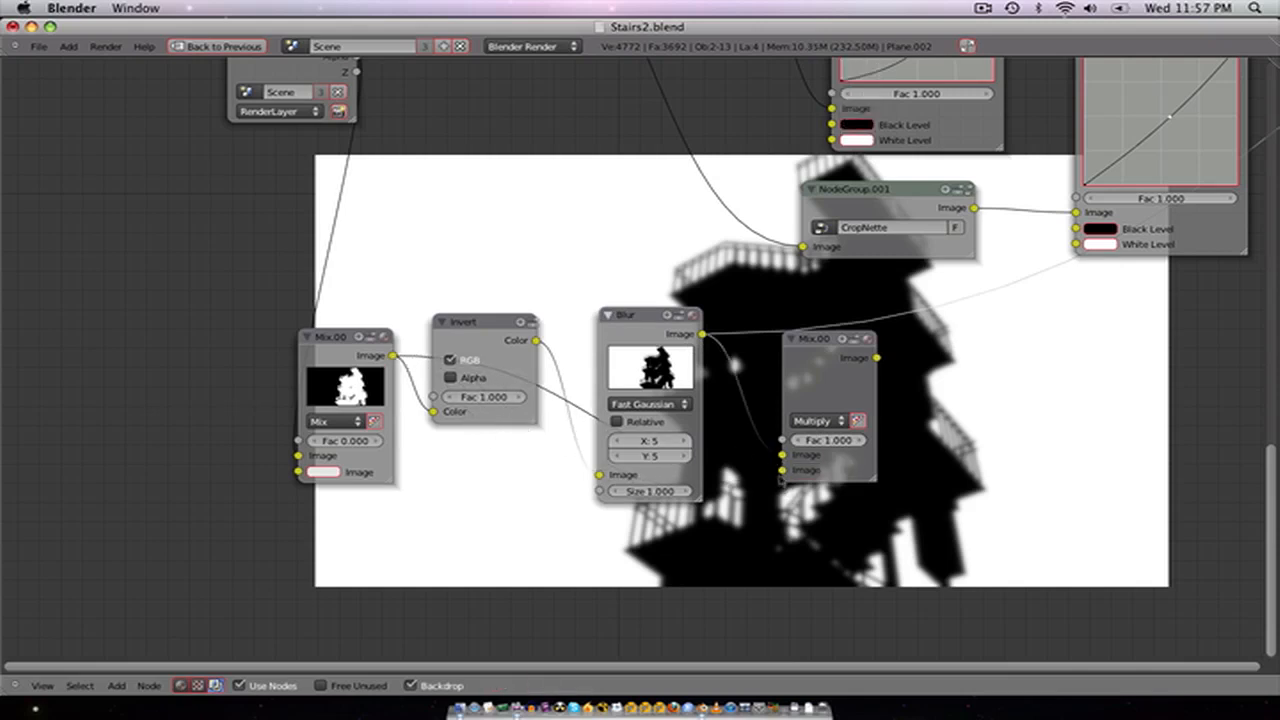
ctrl+shift+click(838, 393)
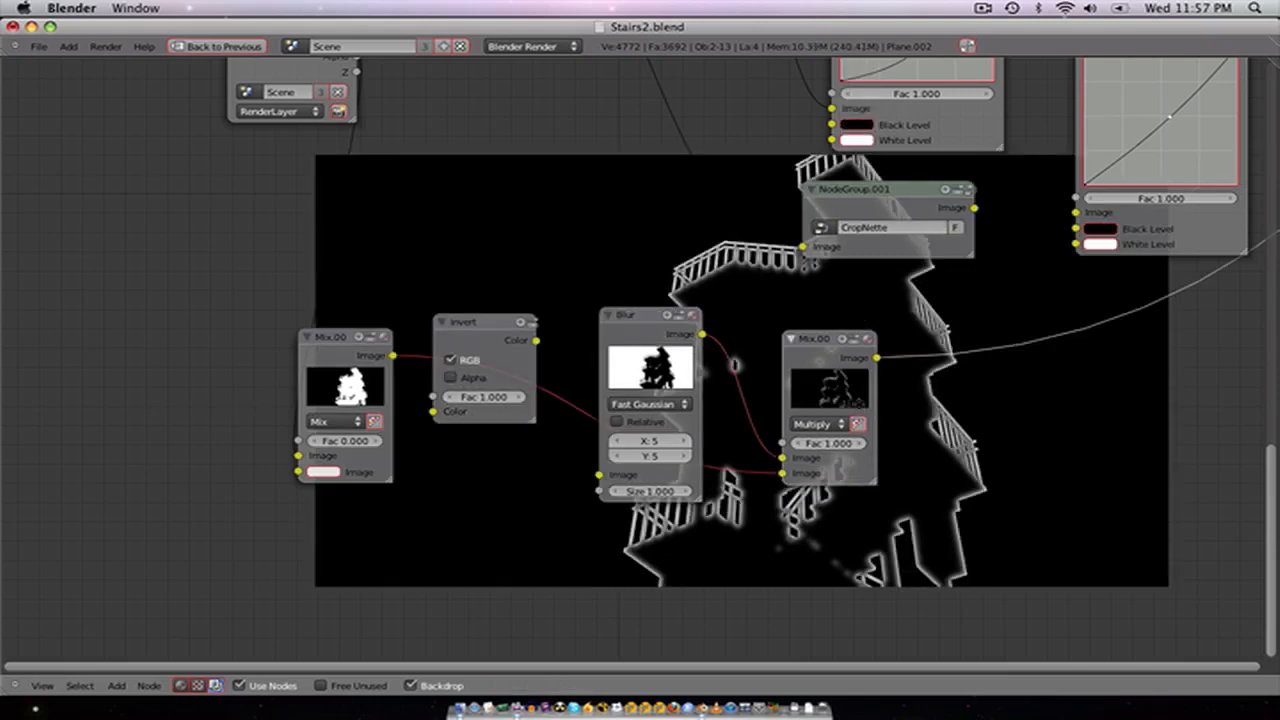
Step: Combine the alpha Mix, Invert, Blur and new Multiply nodes into one node group
mouse_move(857, 414)
middle_down()
mouse_move(658, 358)
mouse_move(858, 416)
middle_up()
scroll(858, 416, up, 3)
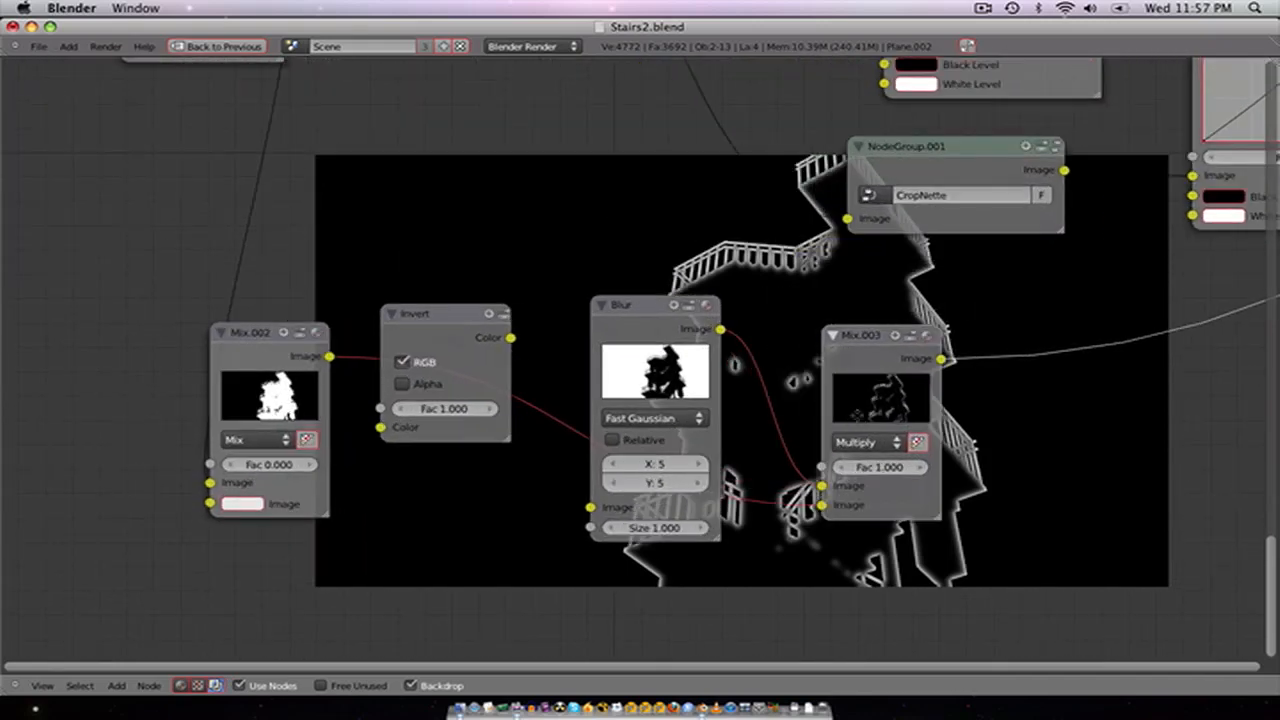
scroll(857, 414, up, 2)
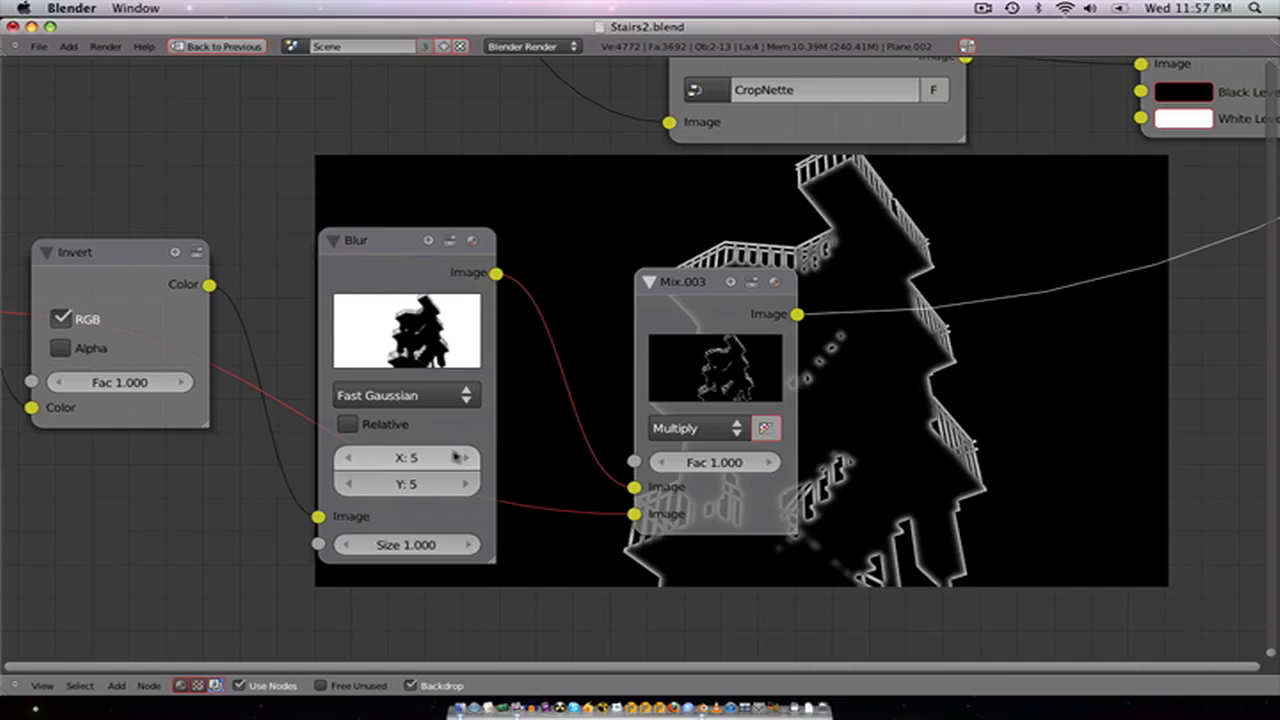
middle_drag(230, 467, 620, 457)
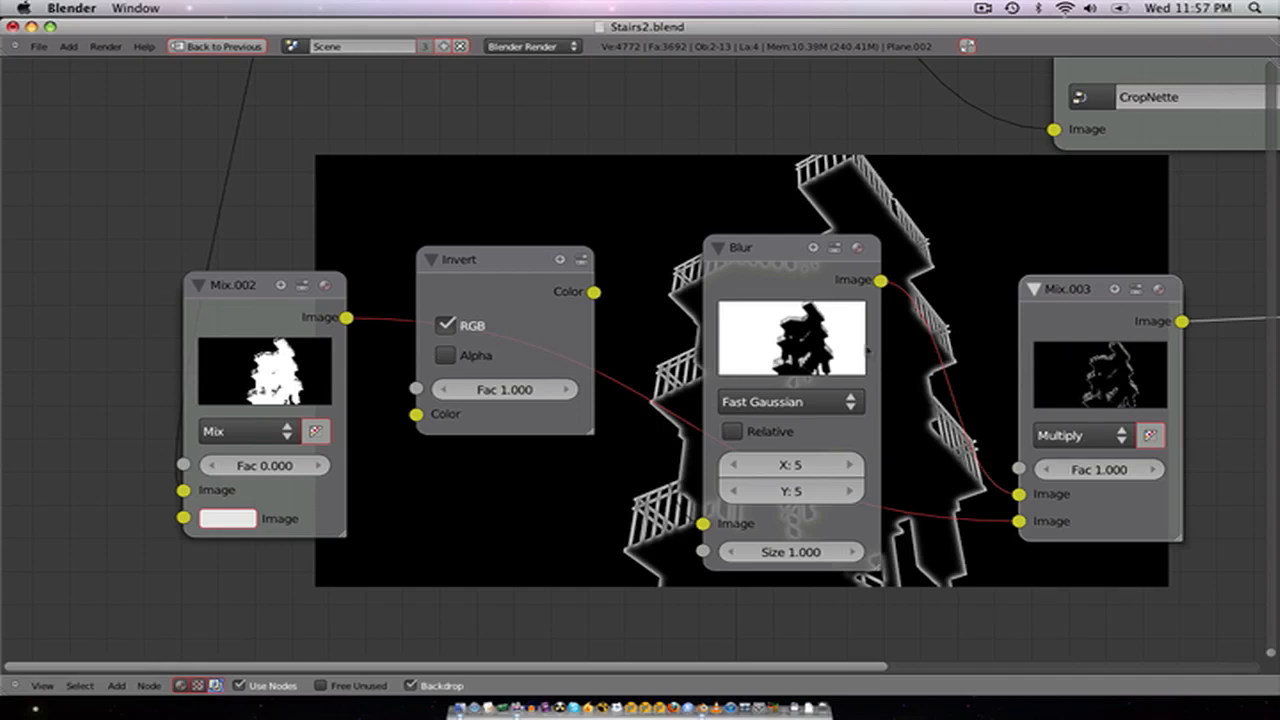
shift+right_click(735, 328)
shift+right_click(508, 309)
shift+right_click(288, 303)
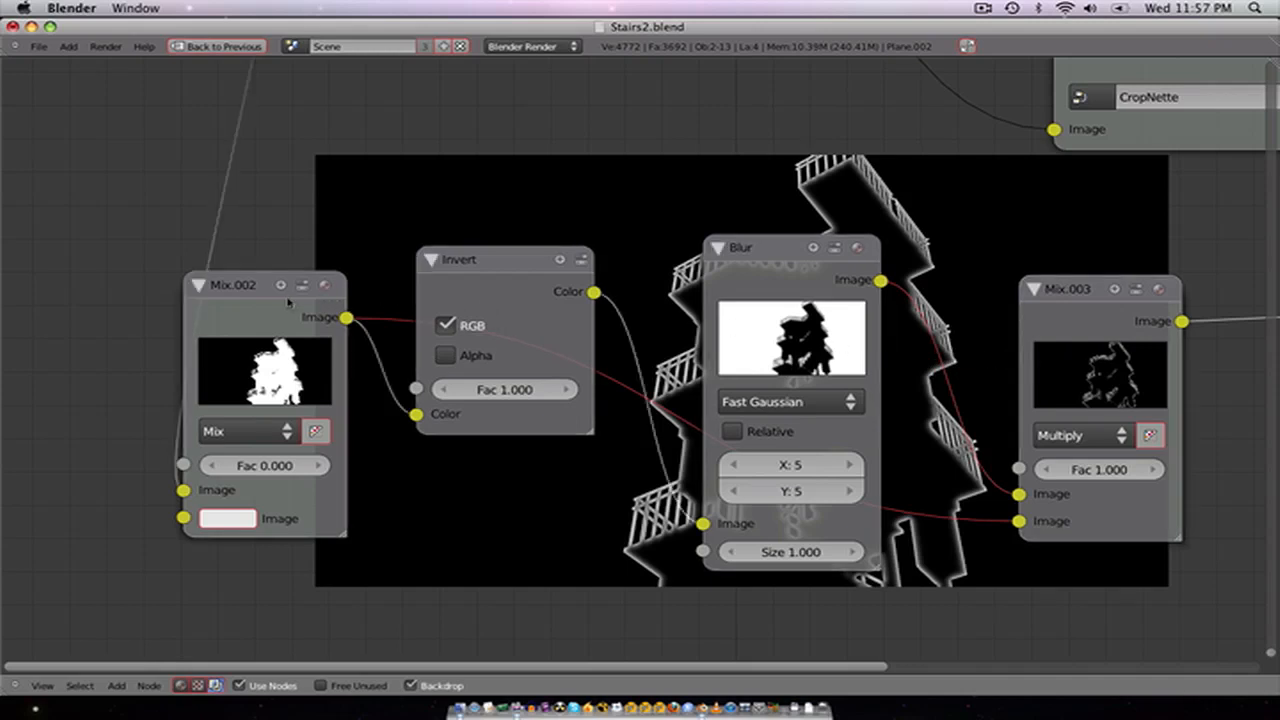
key(ctrl+g)
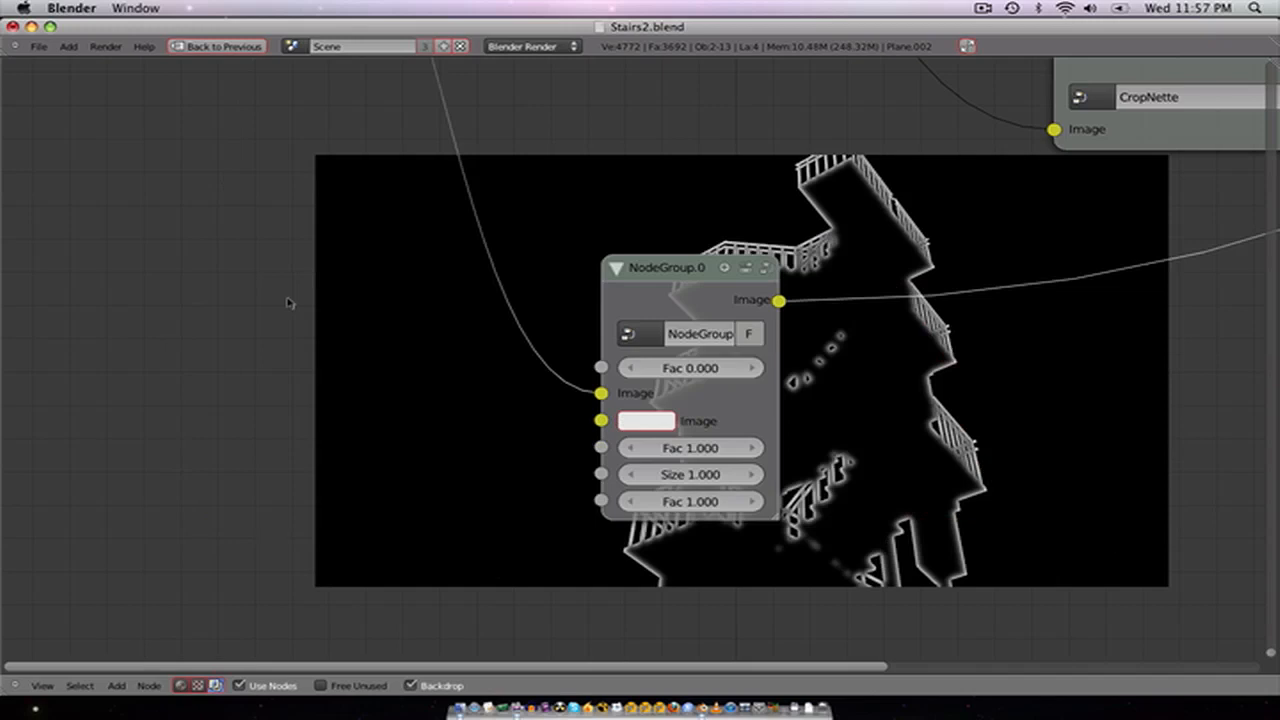
Step: Hide the new node group's unused sockets and rename the group as LightWrap
key(ctrl+h)
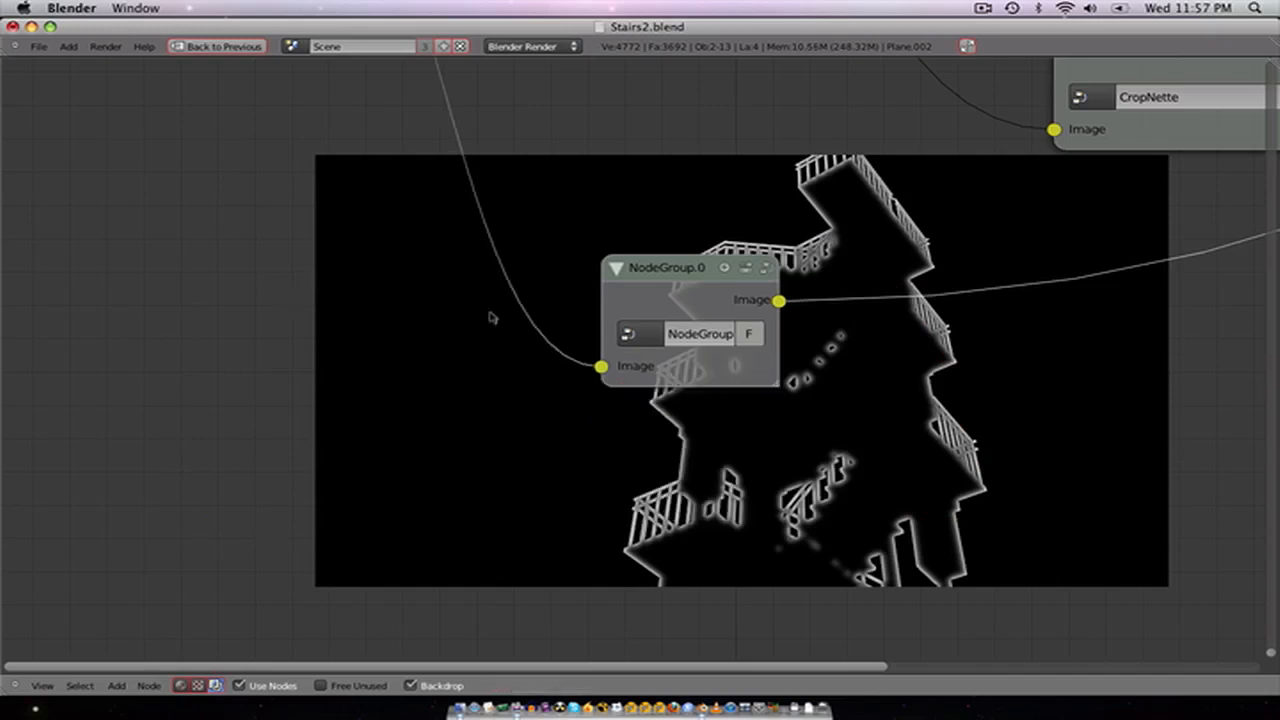
click(671, 334)
key(BackSpace)
text(LightWrap)
key(Return)
key(Home)
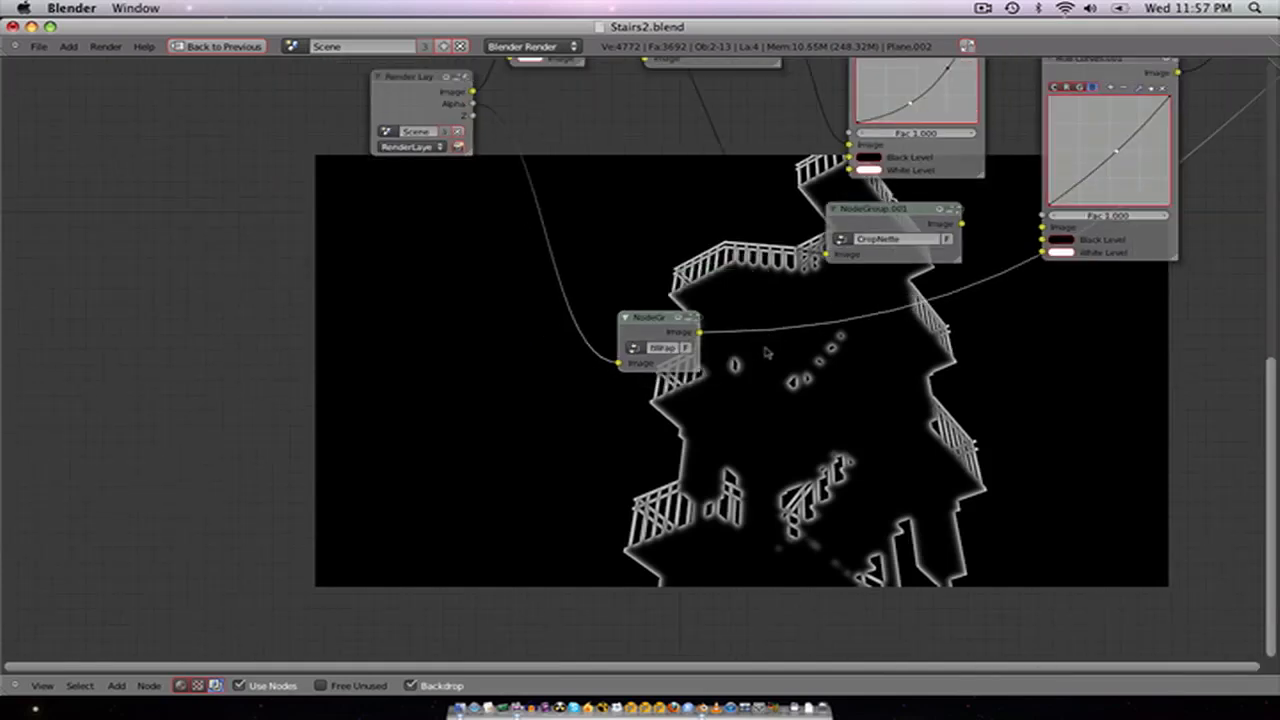
Step: Preview the final Multiply output and shift both Multiply nodes away from the Alpha Over nodes to make room
scroll(742, 450, down, 8)
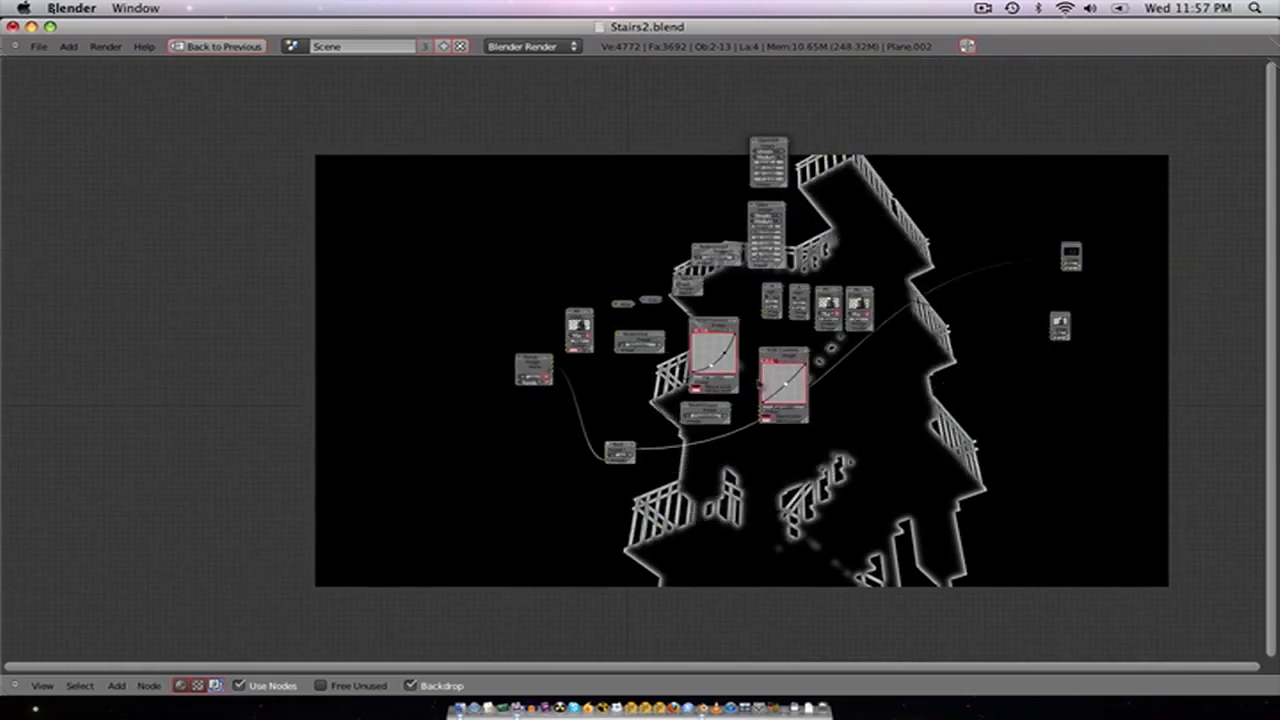
scroll(763, 458, up, 2)
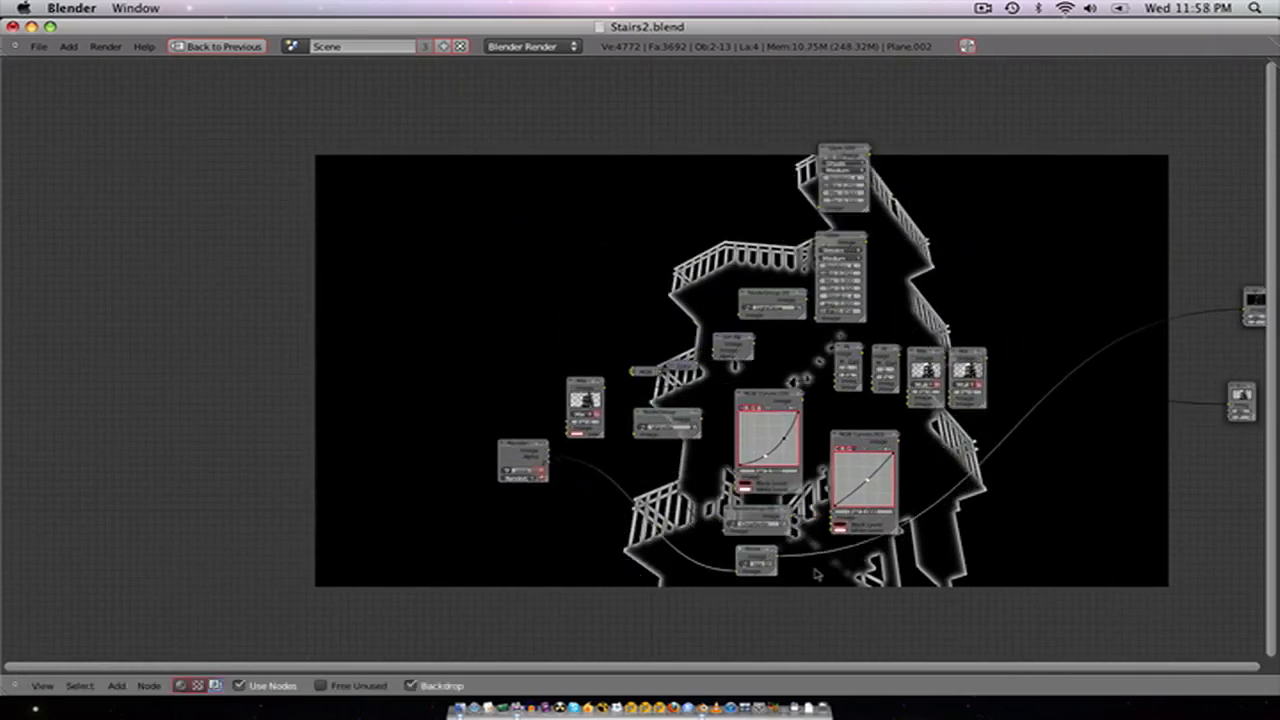
scroll(622, 419, up, 1)
scroll(820, 533, up, 4)
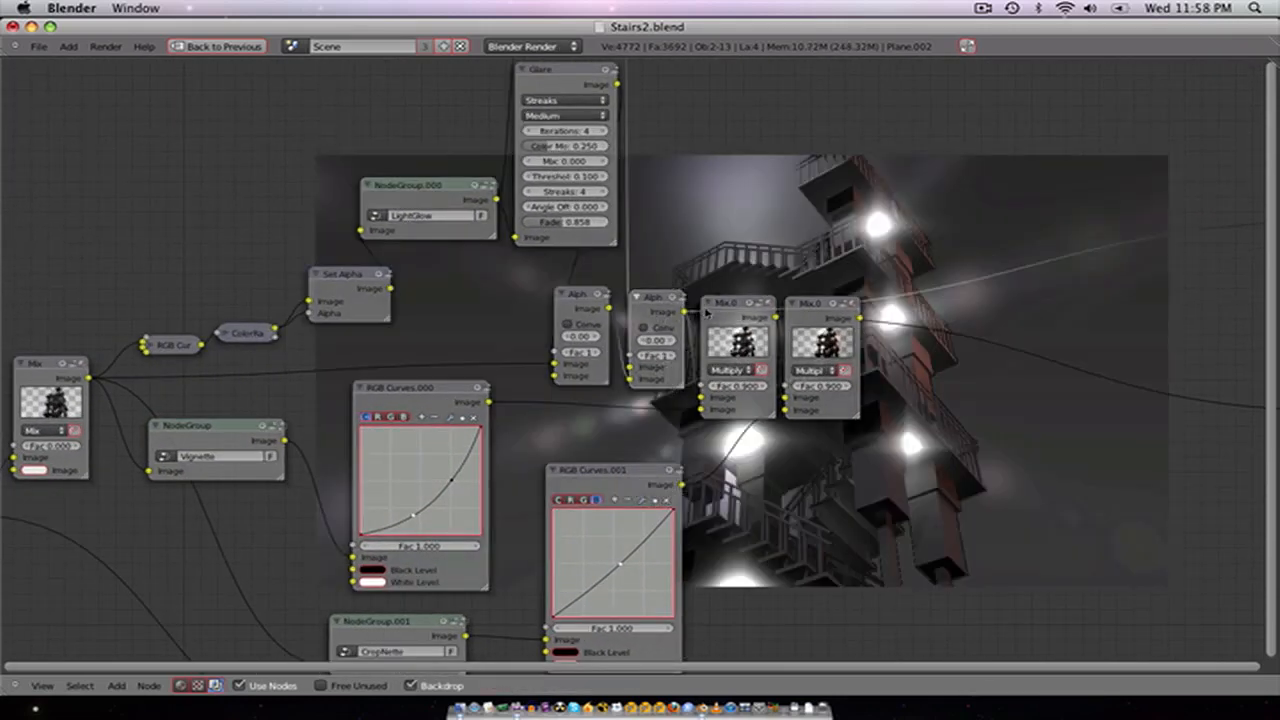
scroll(807, 295, up, 2)
drag(880, 316, 1012, 316)
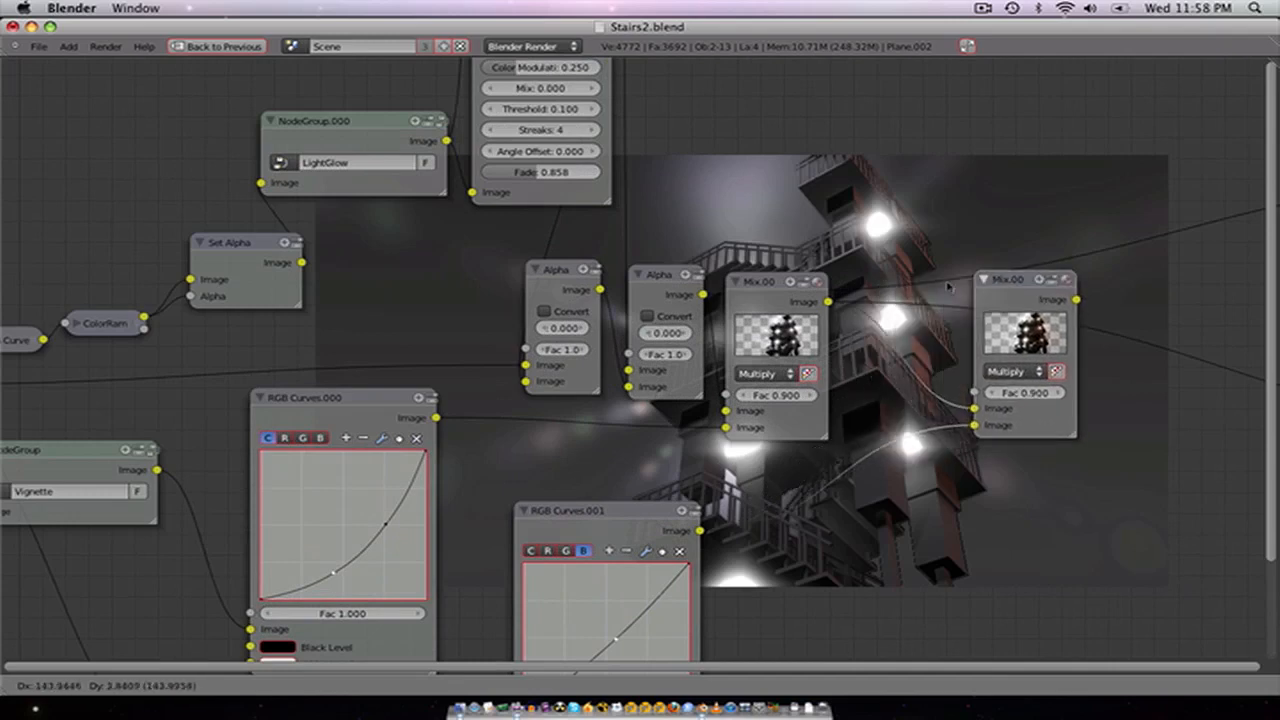
drag(765, 302, 917, 300)
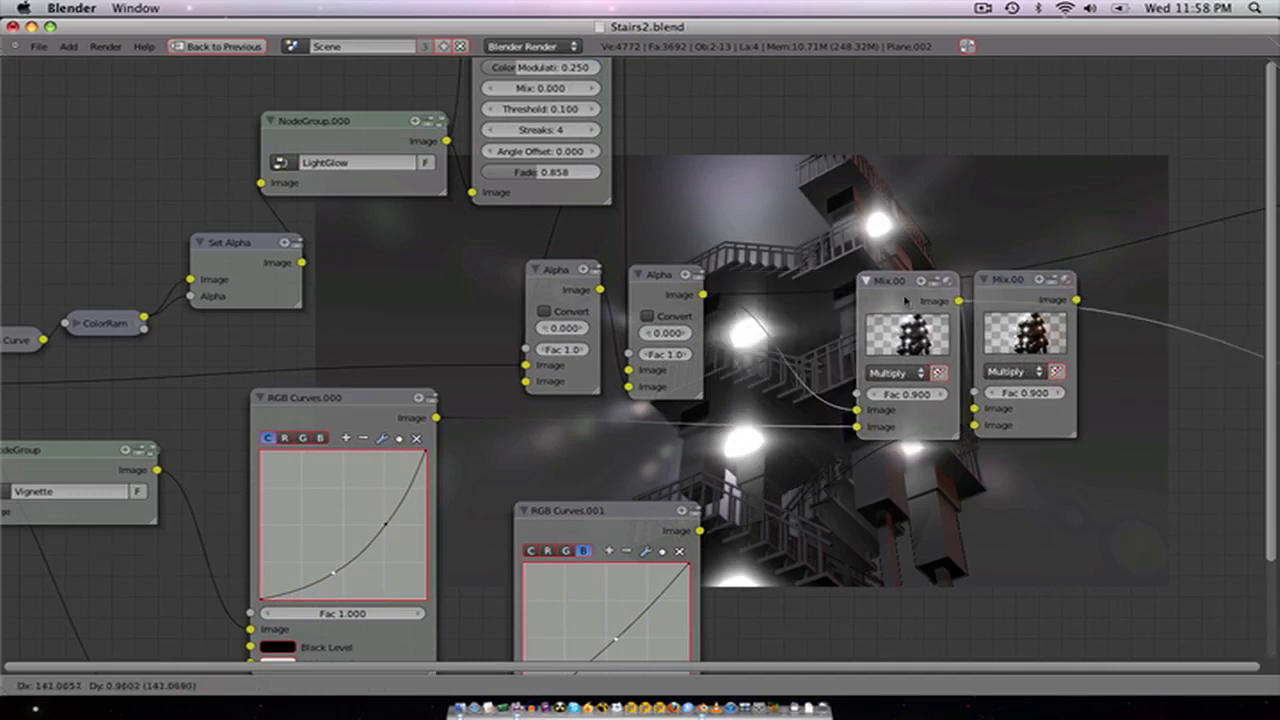
click(917, 300)
Step: Duplicate the second Alpha Over node and wire the copy between it and the first Multiply node
scroll(672, 272, up, 2)
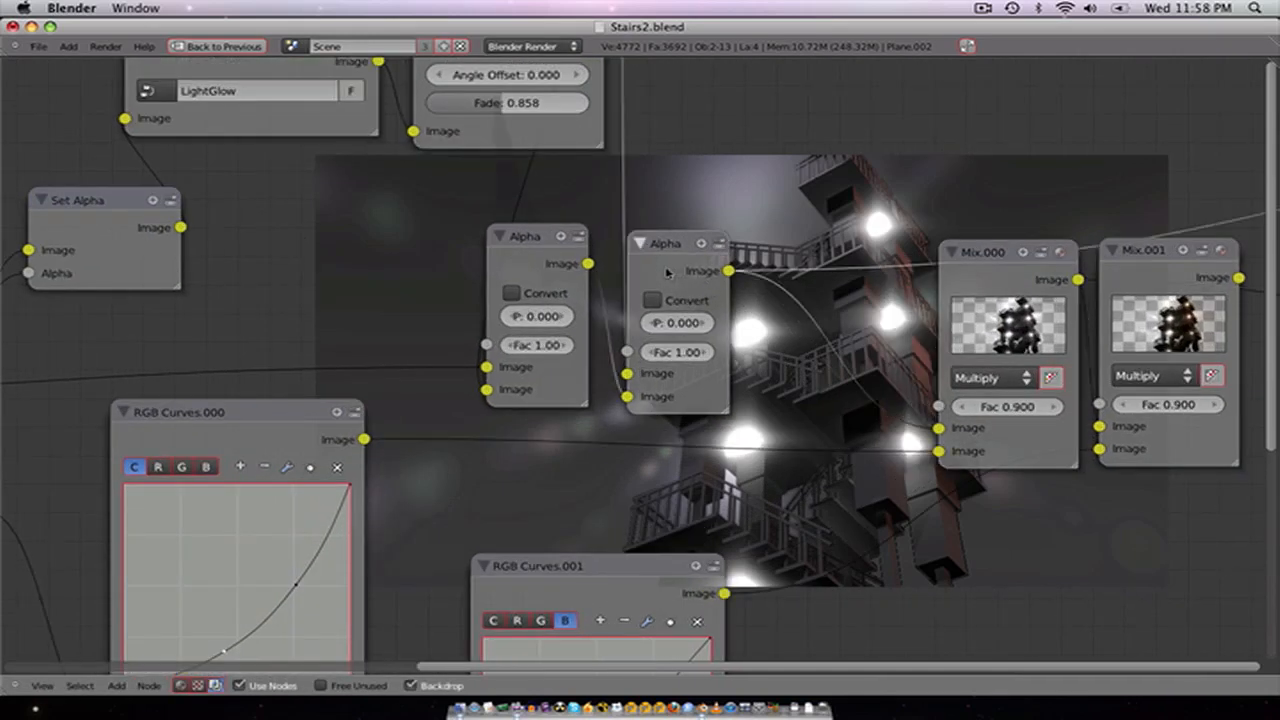
key(shift+d)
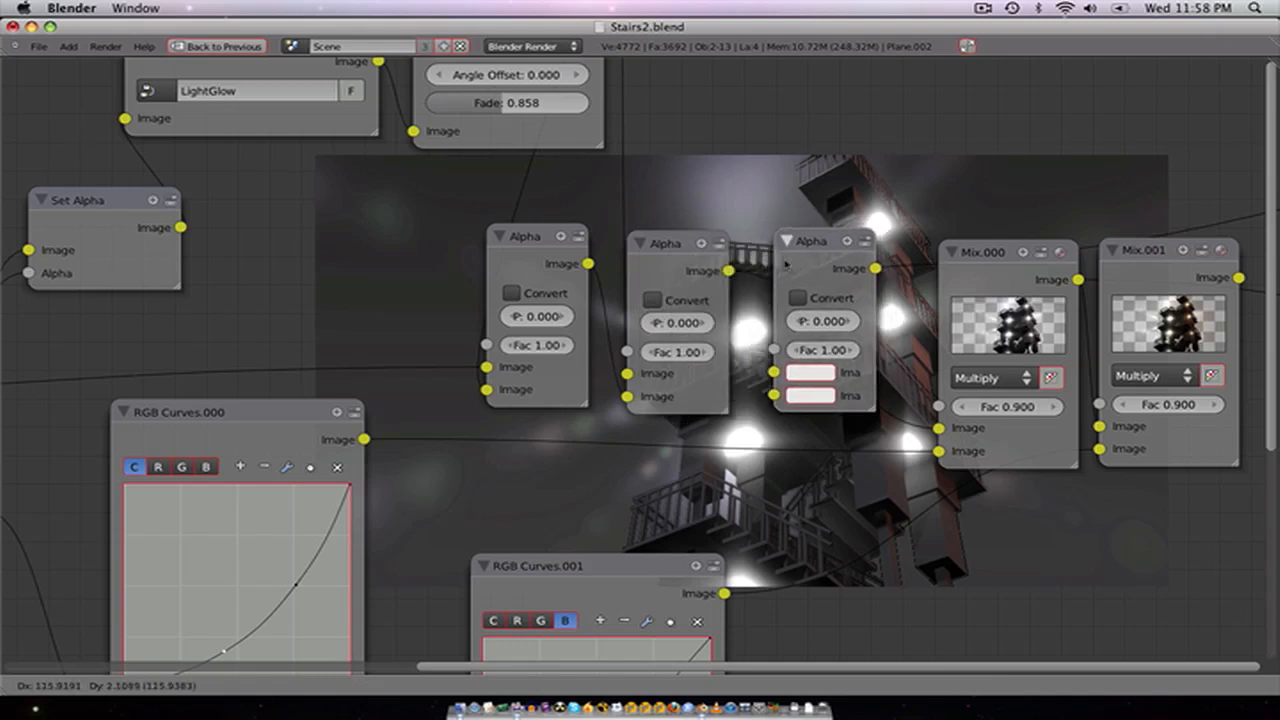
click(711, 270)
drag(728, 271, 773, 372)
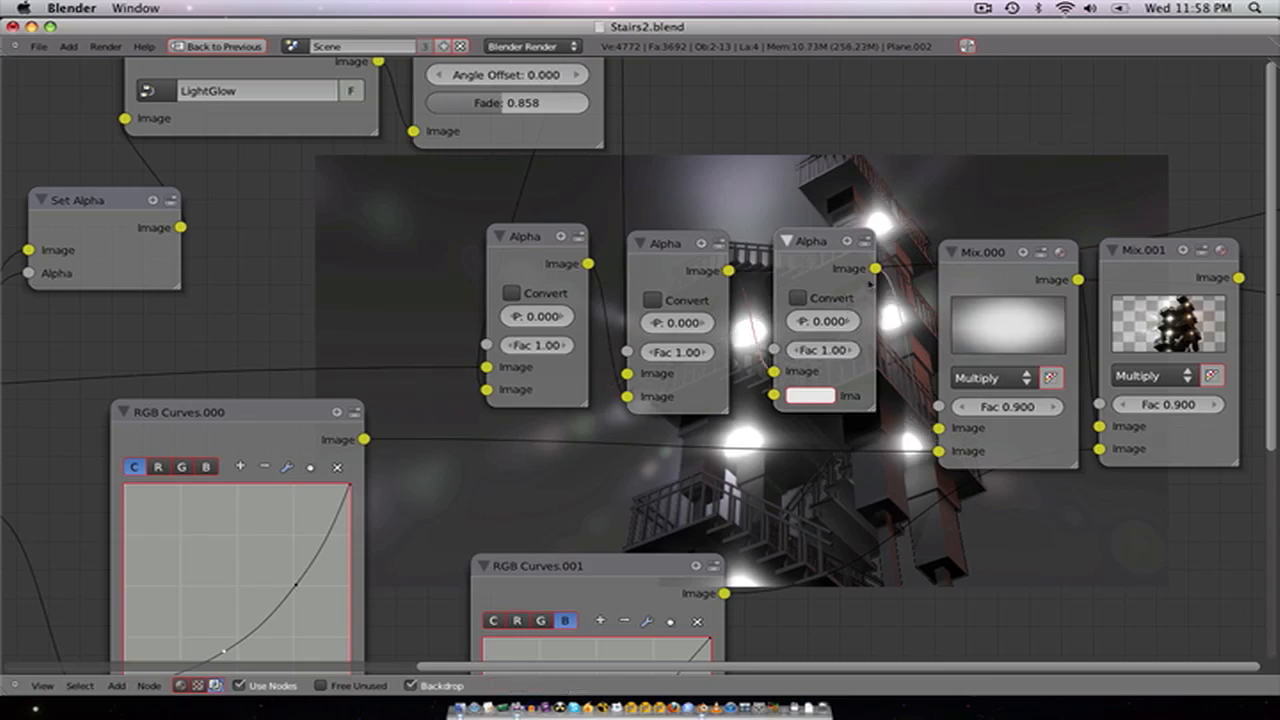
Step: Preview the final Multiply node's output and wire the LightWrap group's output into the third Alpha Over node's Fac
scroll(870, 282, down, 1)
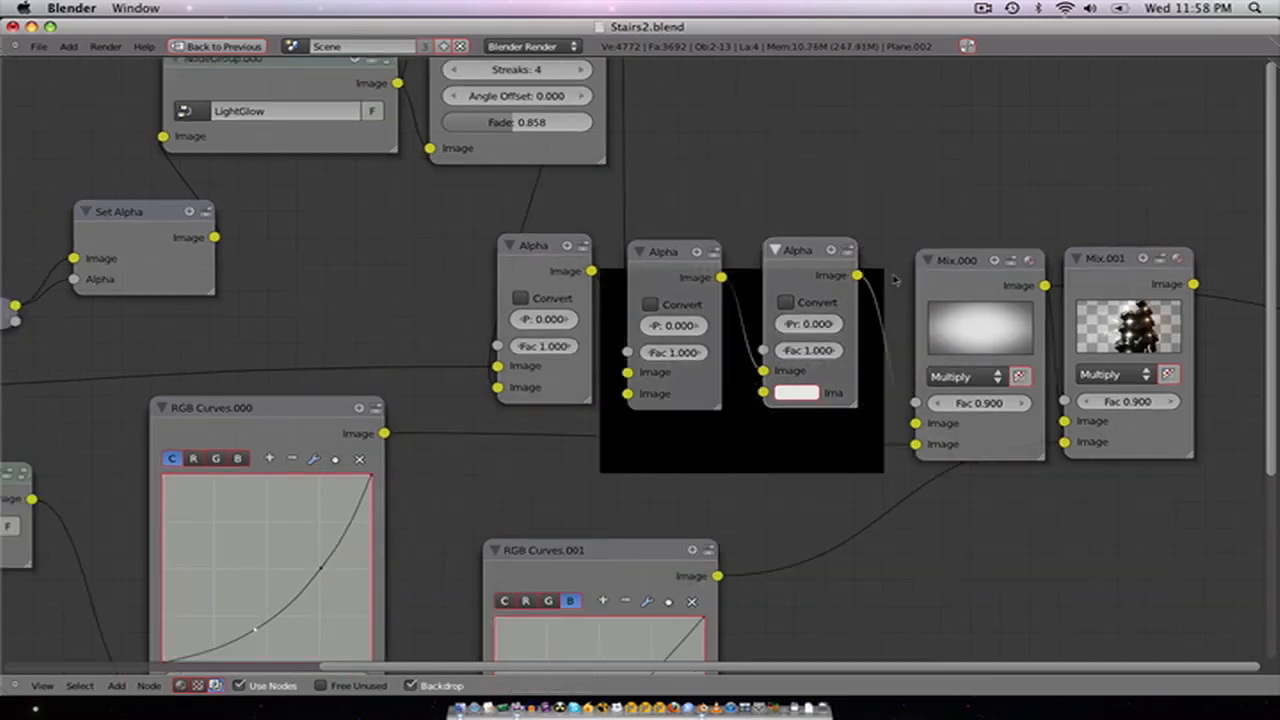
scroll(935, 279, down, 1)
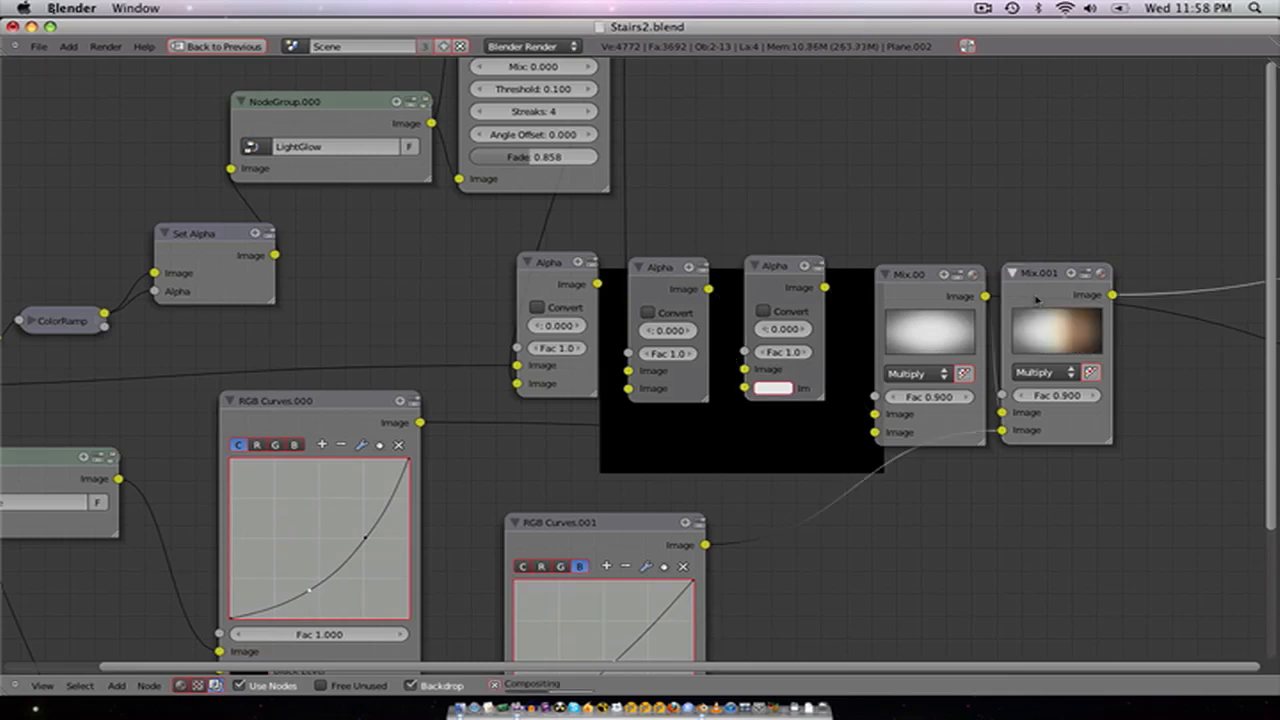
scroll(884, 337, up, 1)
scroll(745, 405, down, 4)
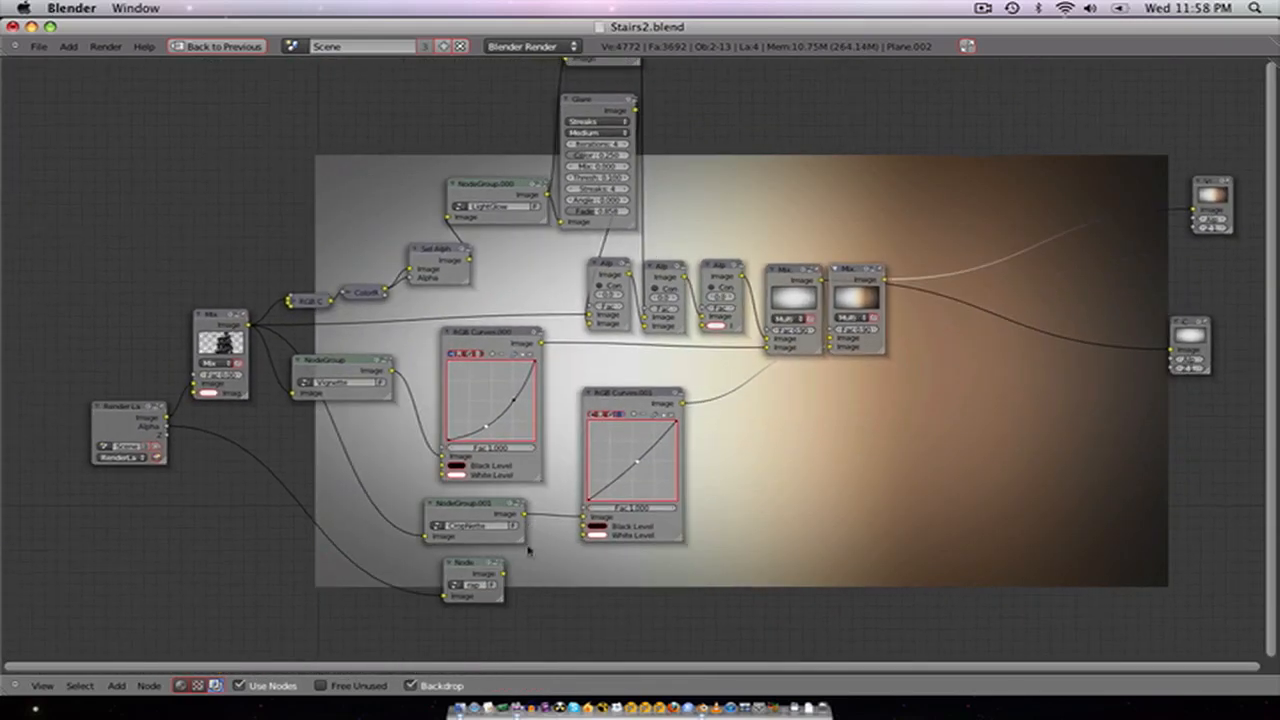
drag(504, 574, 702, 308)
Step: Wire the Ghosts Glare node's output into the lower image input of the third Alpha Over node
scroll(690, 315, up, 3)
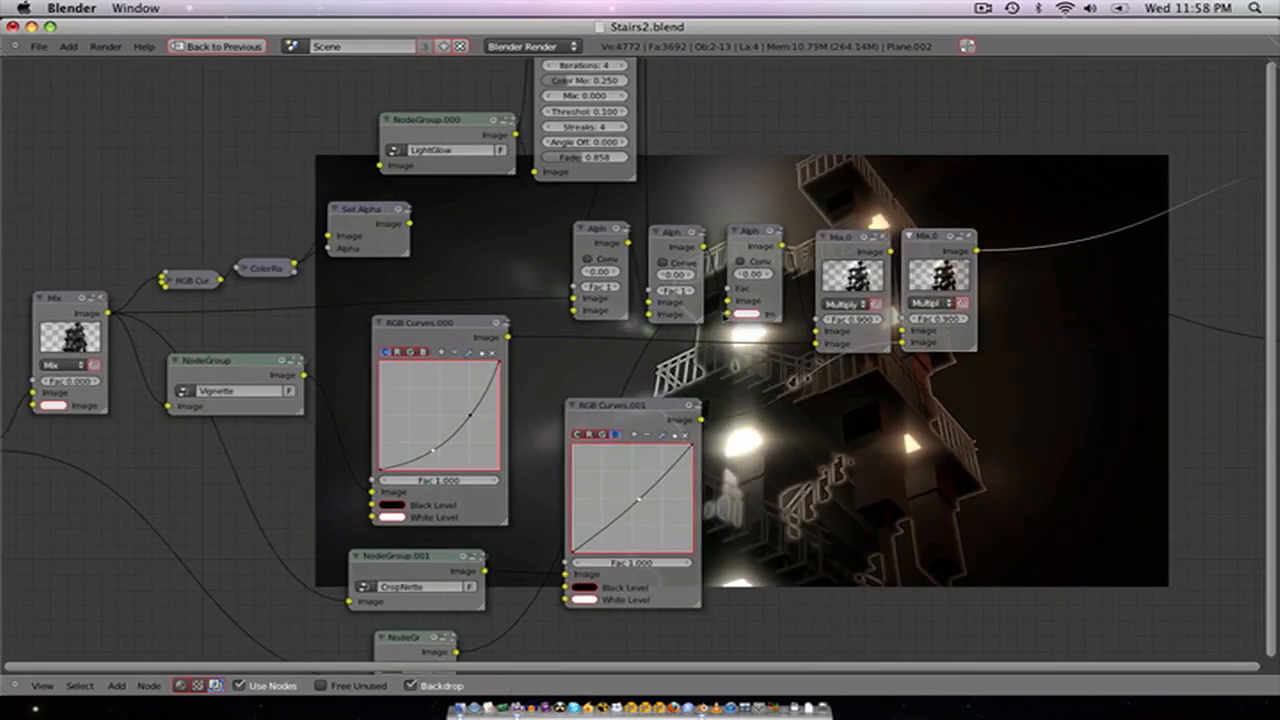
scroll(681, 299, down, 4)
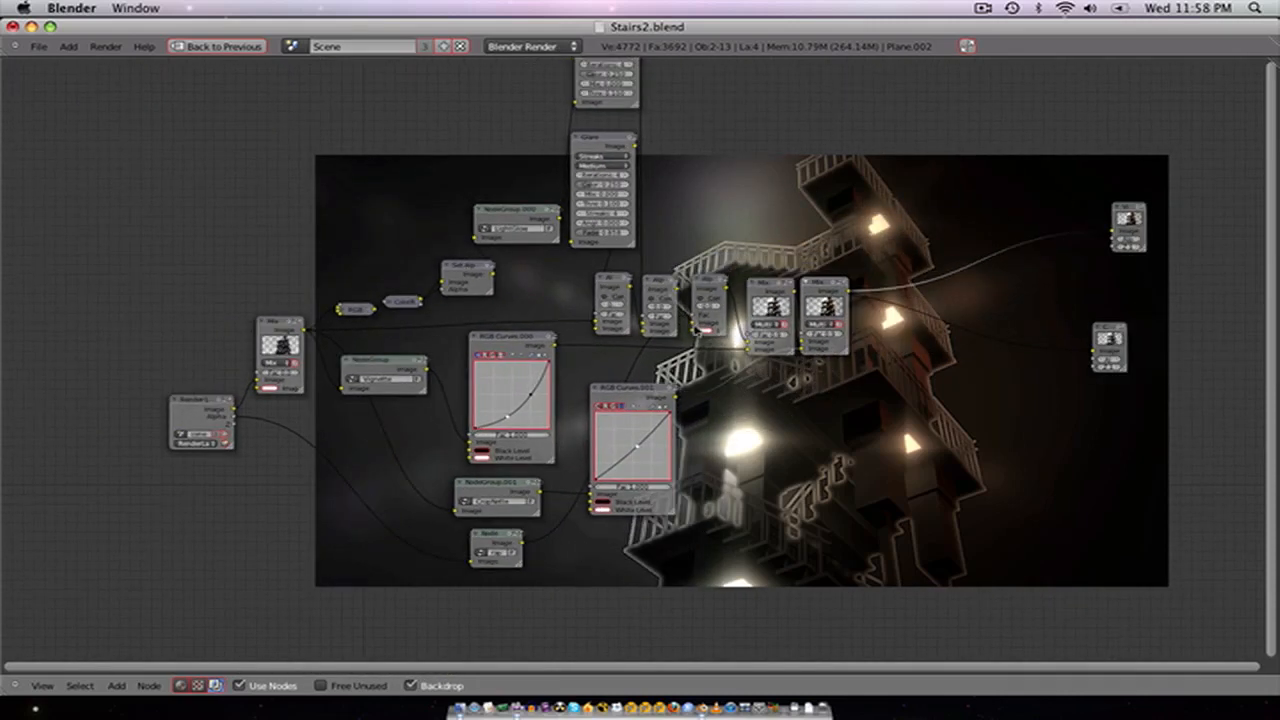
scroll(612, 405, up, 3)
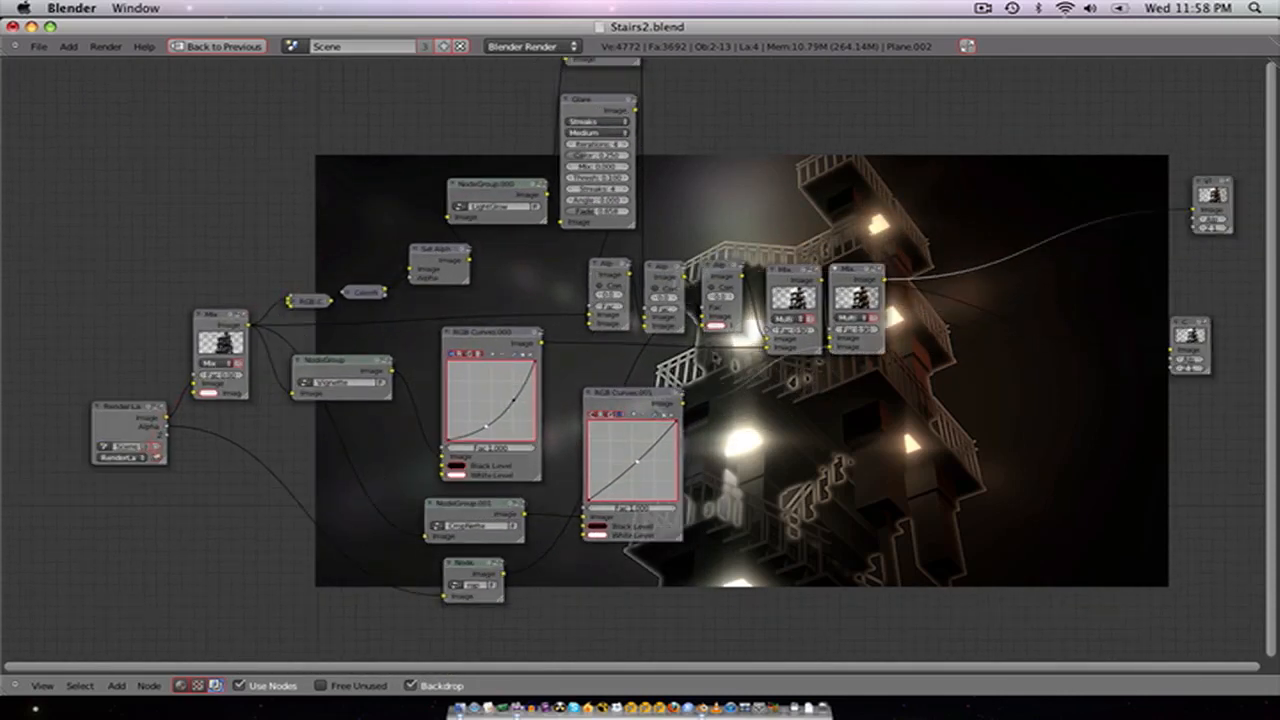
middle_drag(723, 352, 535, 405)
scroll(535, 405, up, 5)
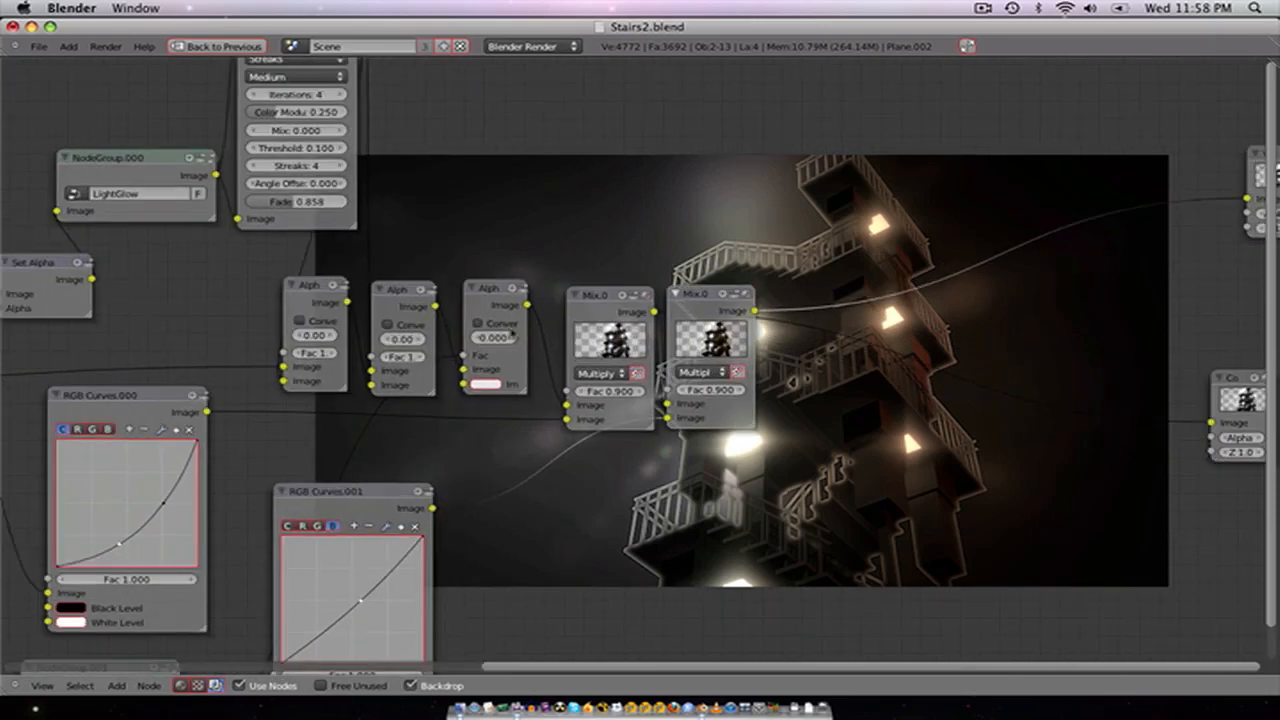
middle_drag(508, 330, 588, 398)
scroll(566, 326, down, 3)
scroll(512, 200, down, 3)
middle_drag(512, 115, 525, 188)
scroll(528, 182, down, 2)
scroll(528, 168, up, 4)
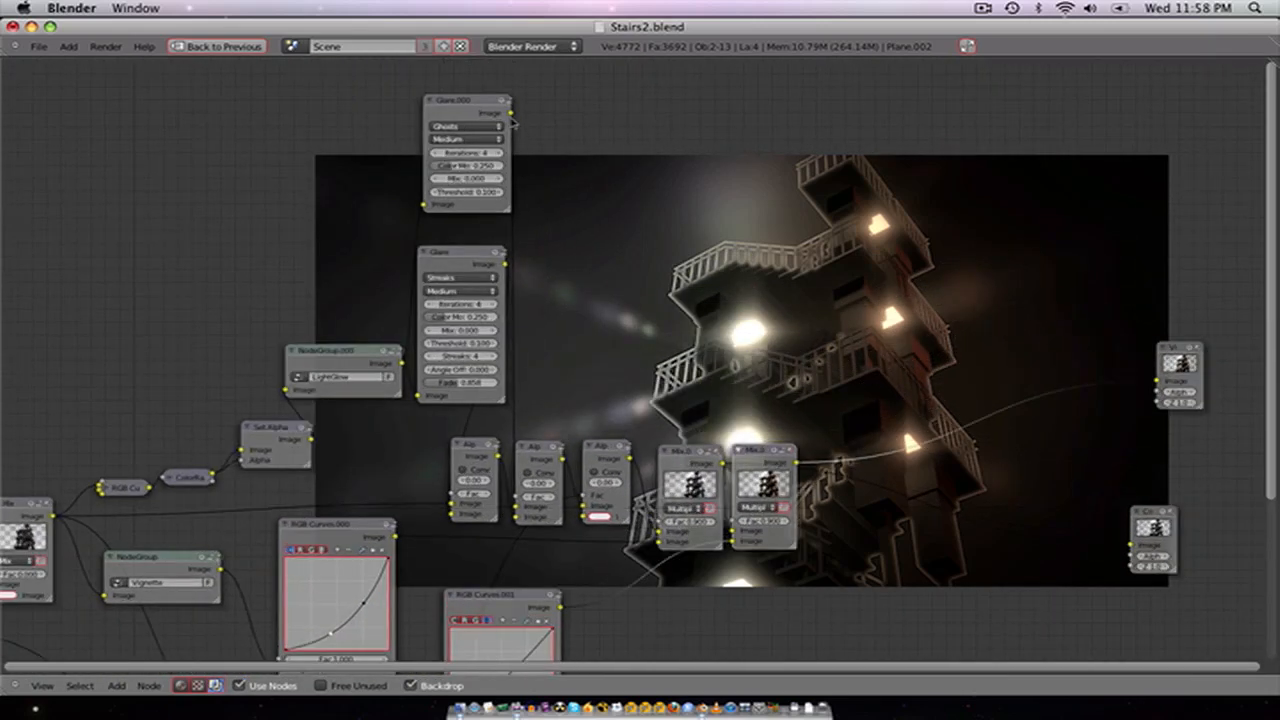
drag(684, 398, 578, 520)
Step: Save the file over Stairs2.blend
scroll(697, 466, down, 1)
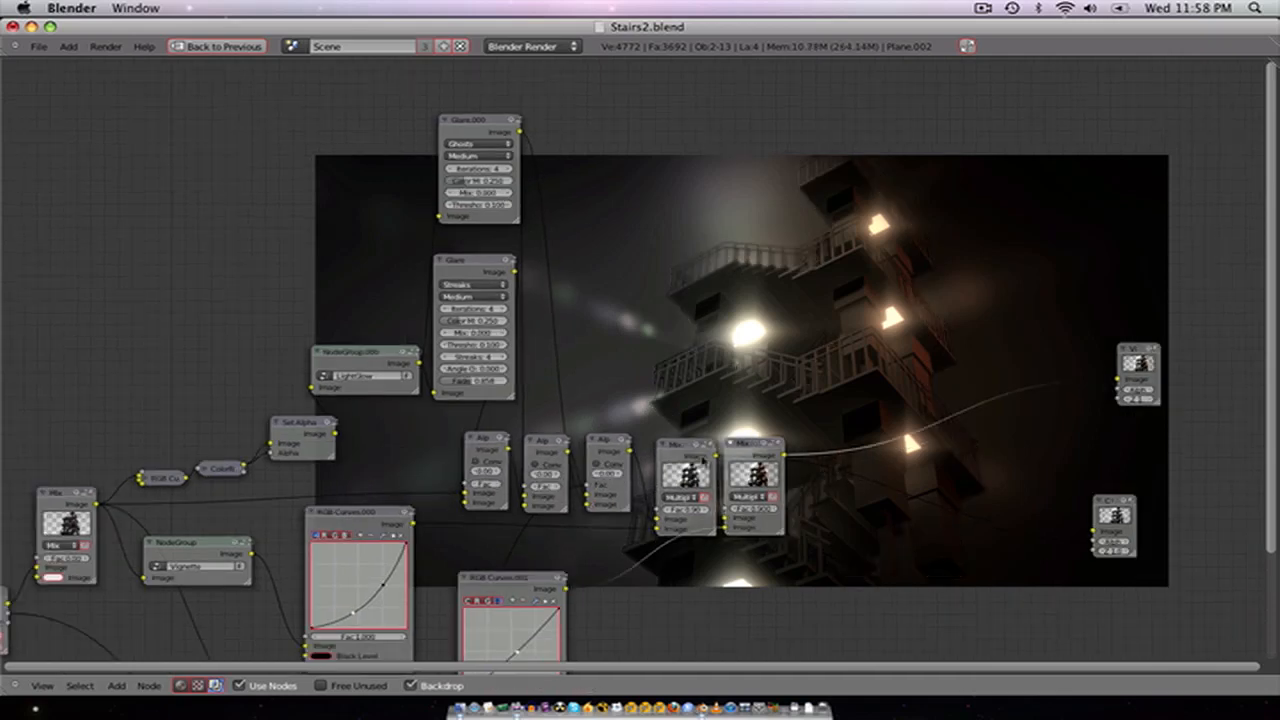
middle_drag(702, 461, 683, 432)
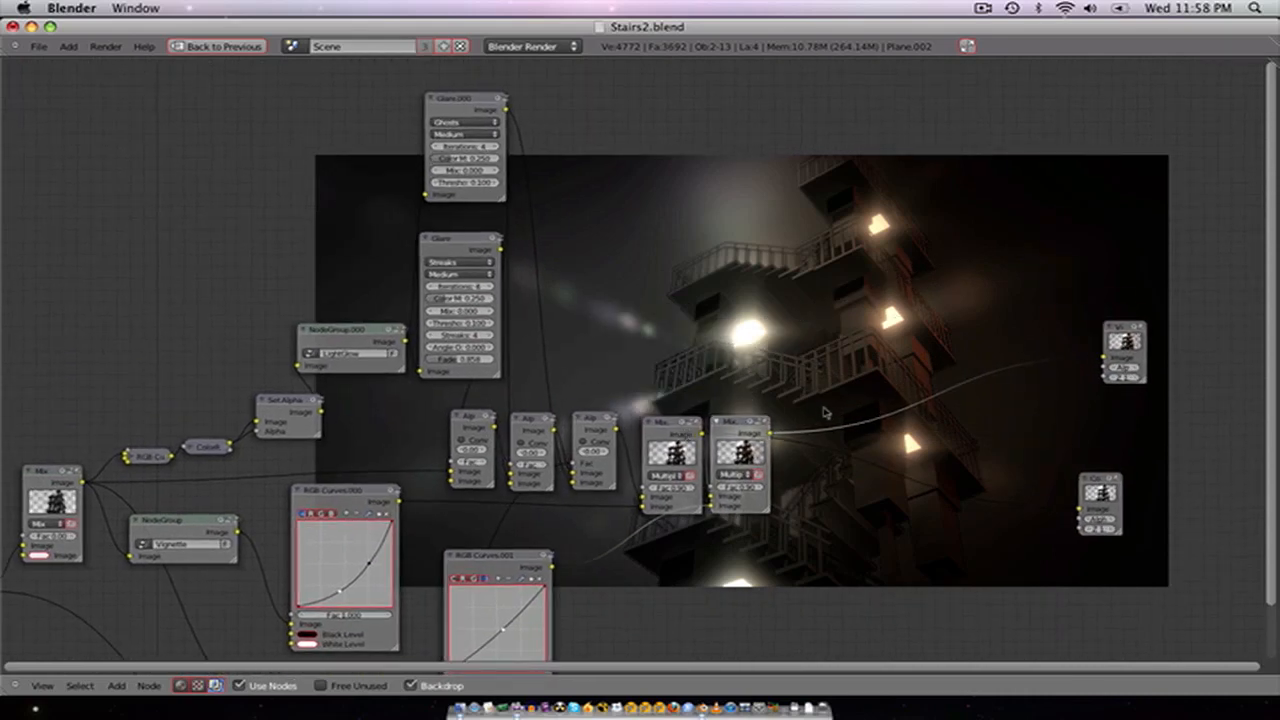
key(ctrl+s)
click(826, 410)
Step: Move the LightWrap group node close beneath the CropNette group and save the file again
scroll(774, 460, up, 3)
scroll(640, 500, down, 6)
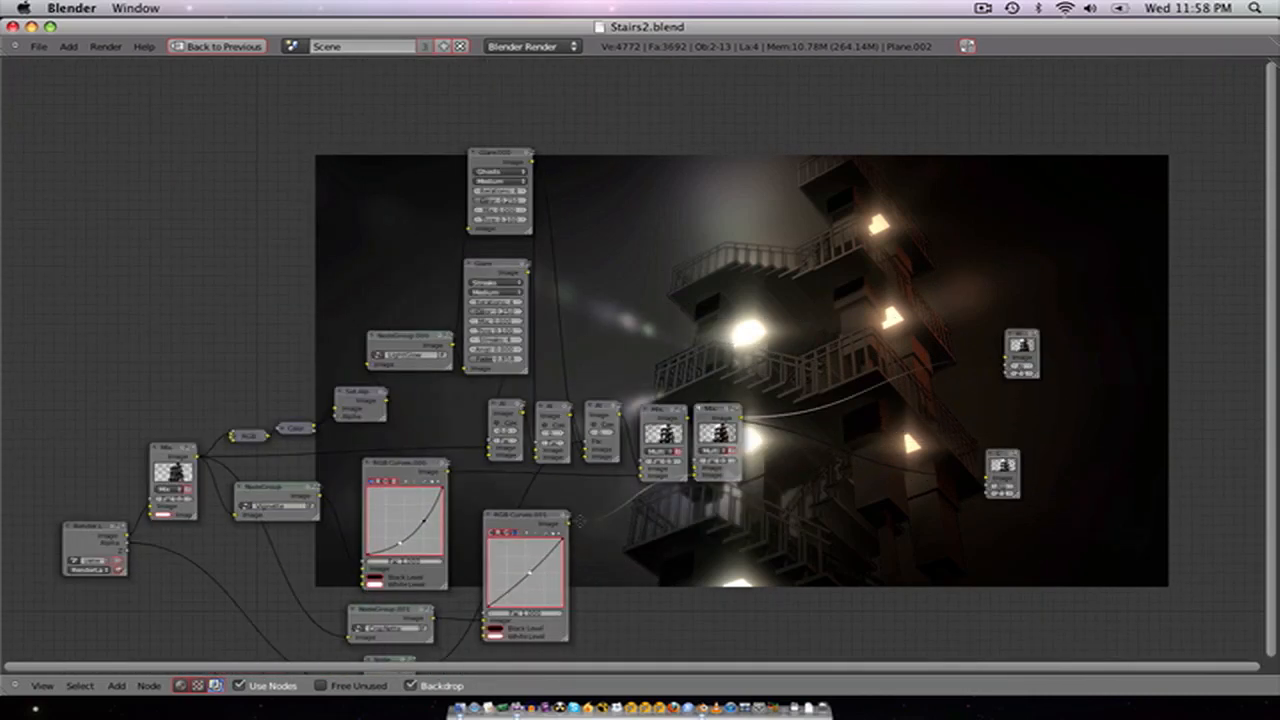
scroll(580, 521, up, 3)
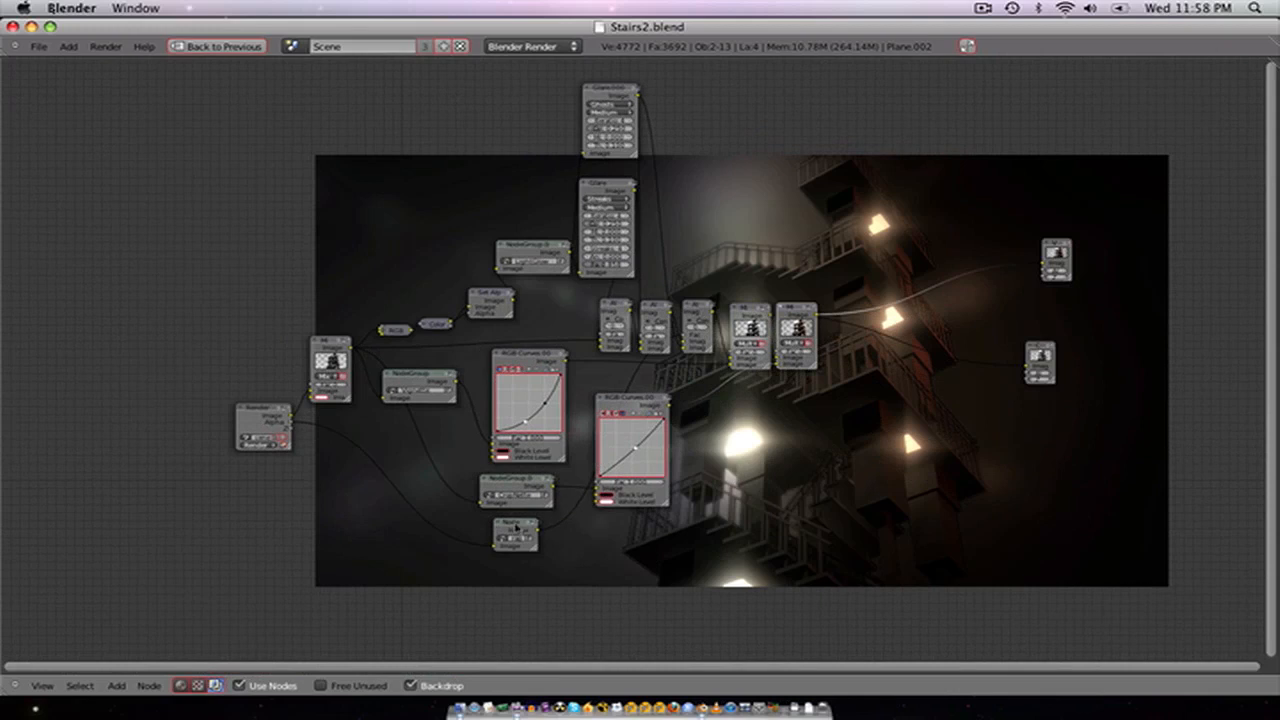
drag(516, 527, 511, 519)
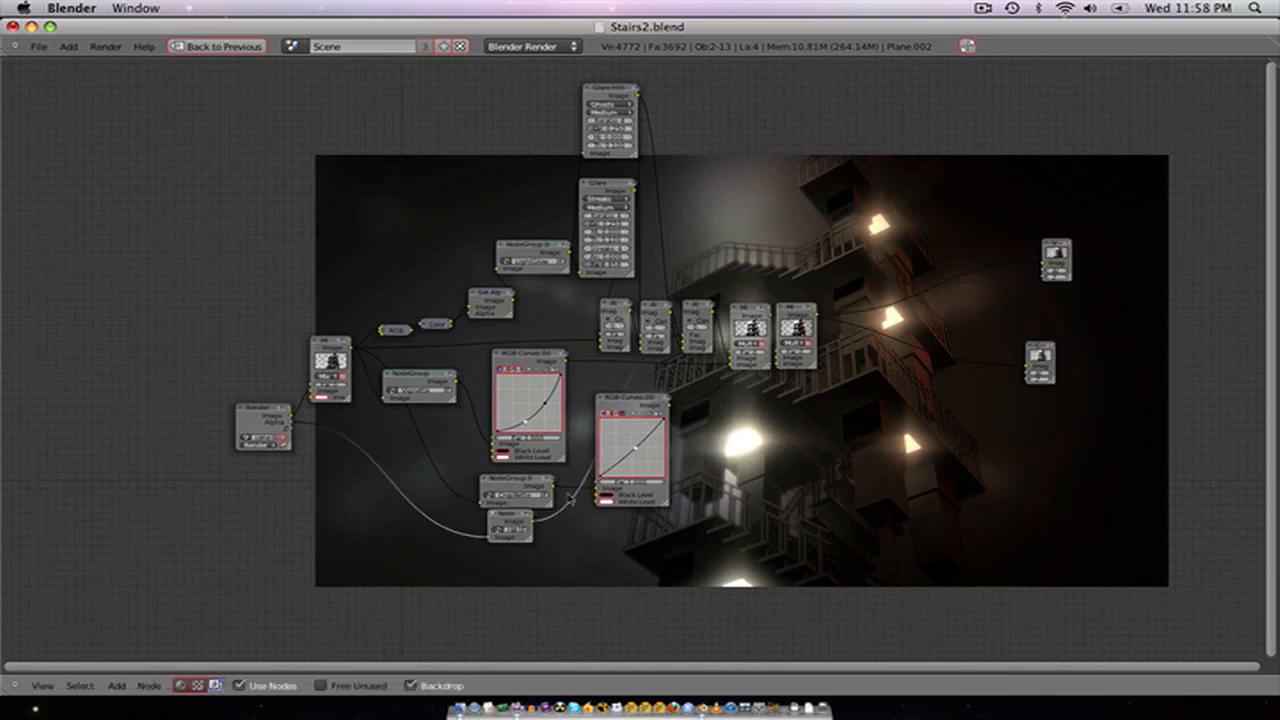
key(ctrl+s)
click(570, 495)
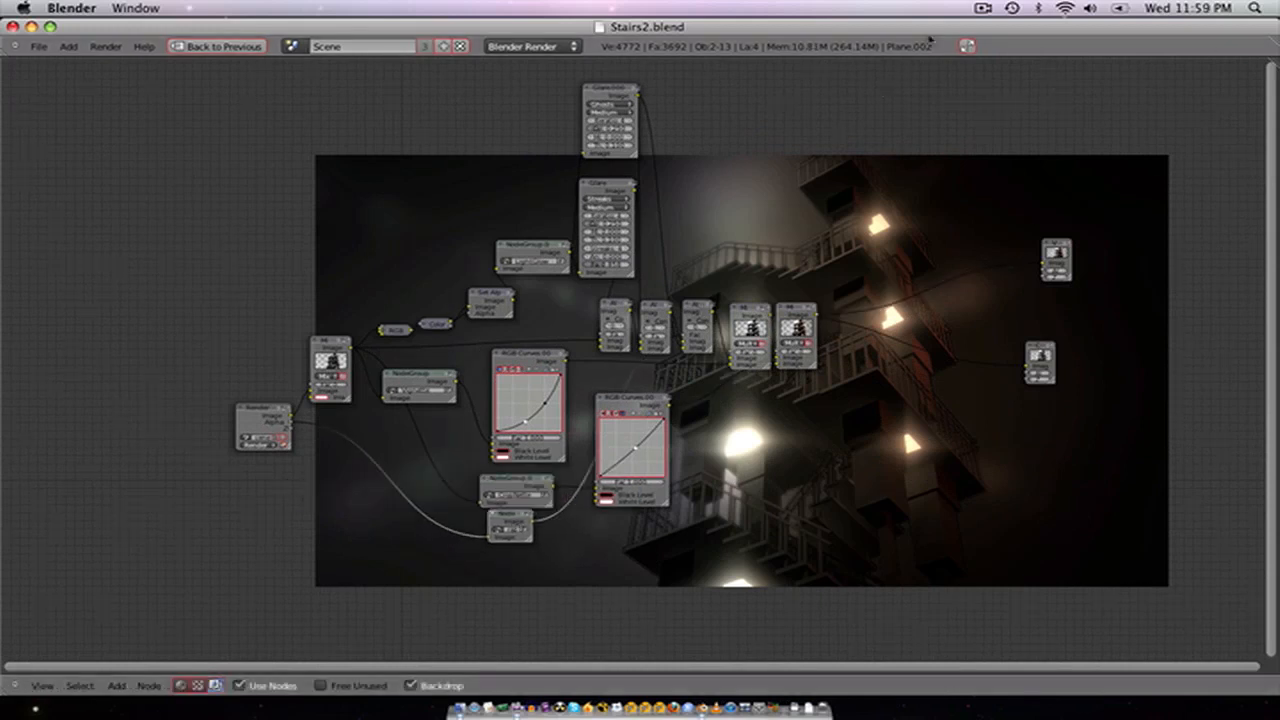
Step: Examine the light wrap along the tower's railings and edges in the enlarged backdrop
scroll(813, 341, up, 1)
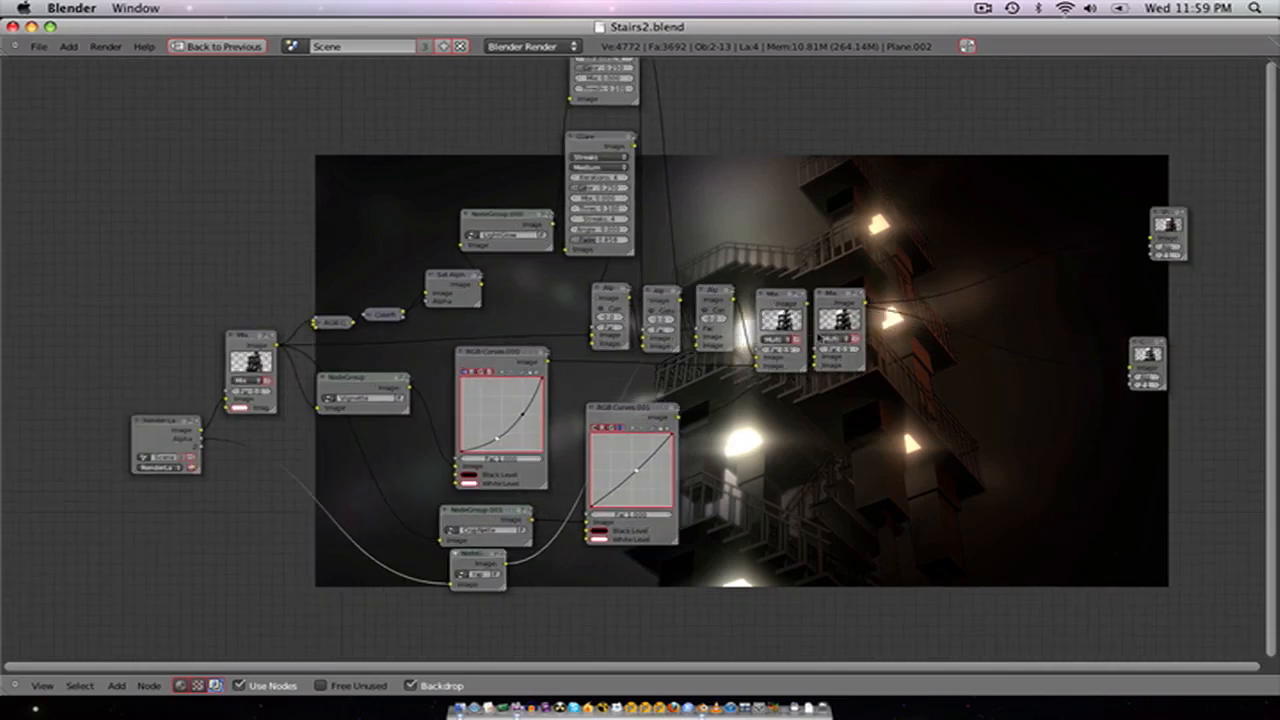
middle_drag(818, 337, 686, 400)
key(v)
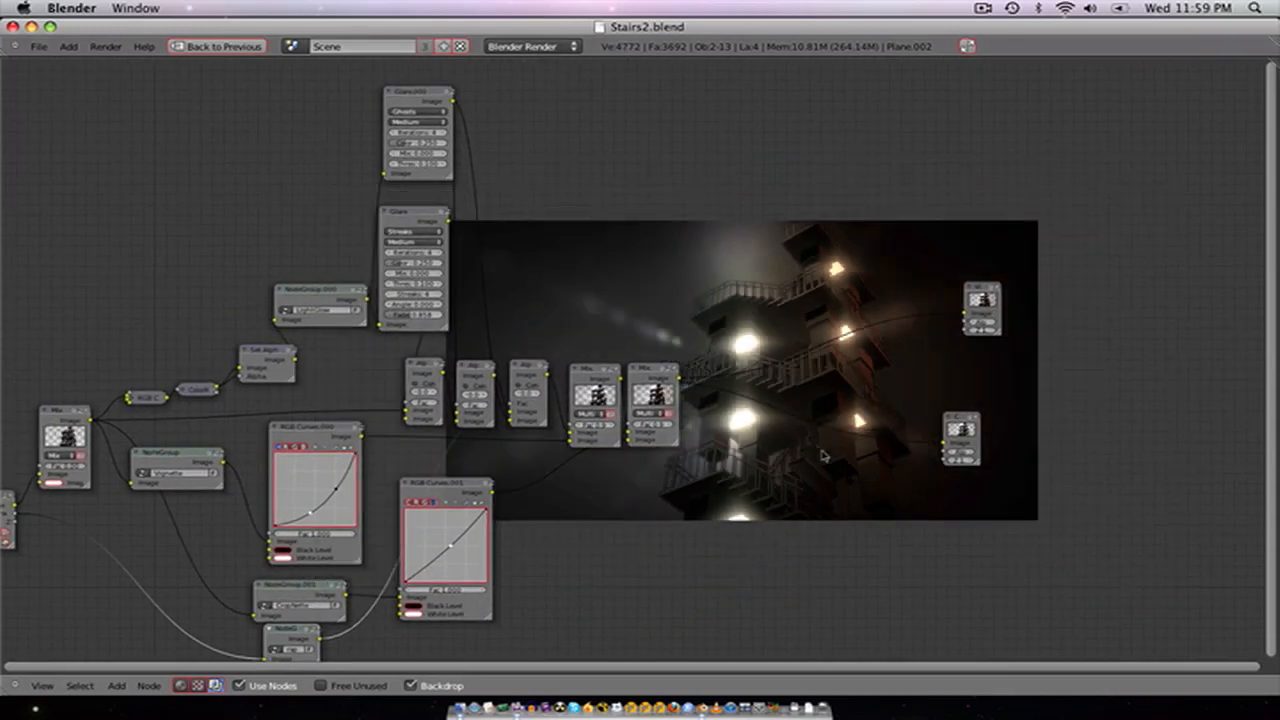
key(alt+v)
key(alt+v)
key(alt+v)
key(alt+v)
key(alt+v)
key(alt+v)
key(alt+v)
key(alt+v)
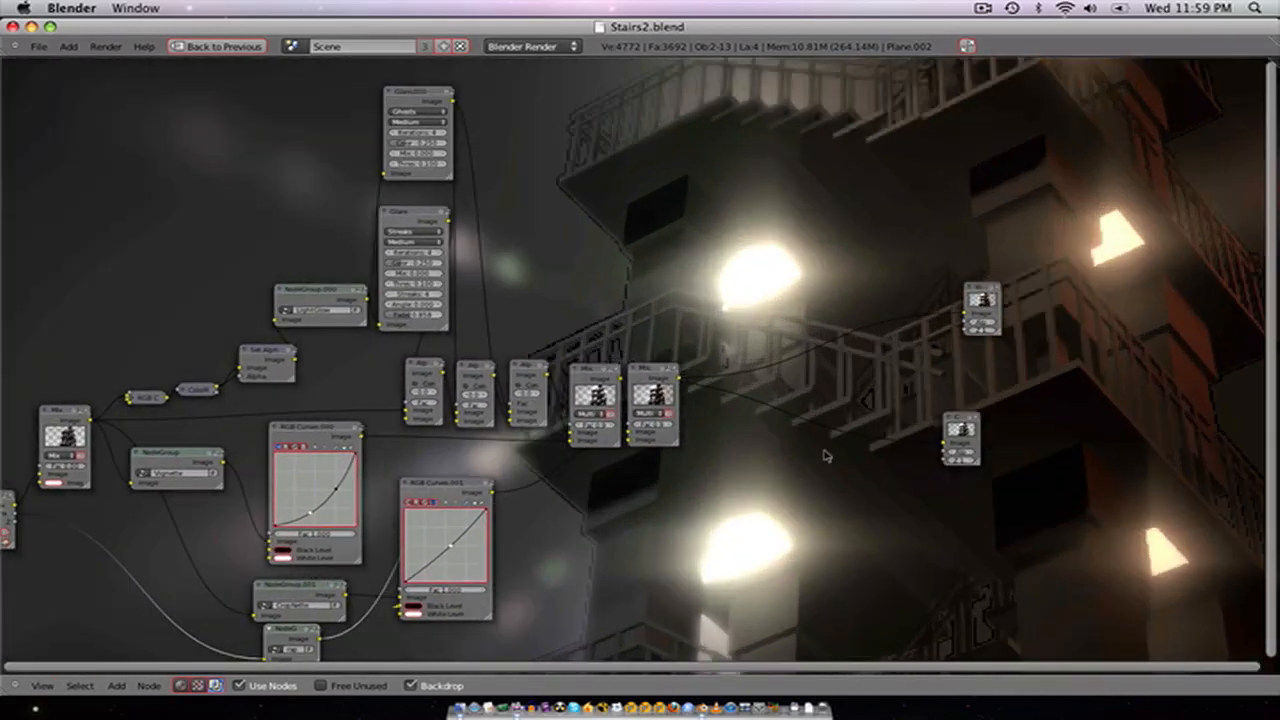
scroll(860, 437, down, 1)
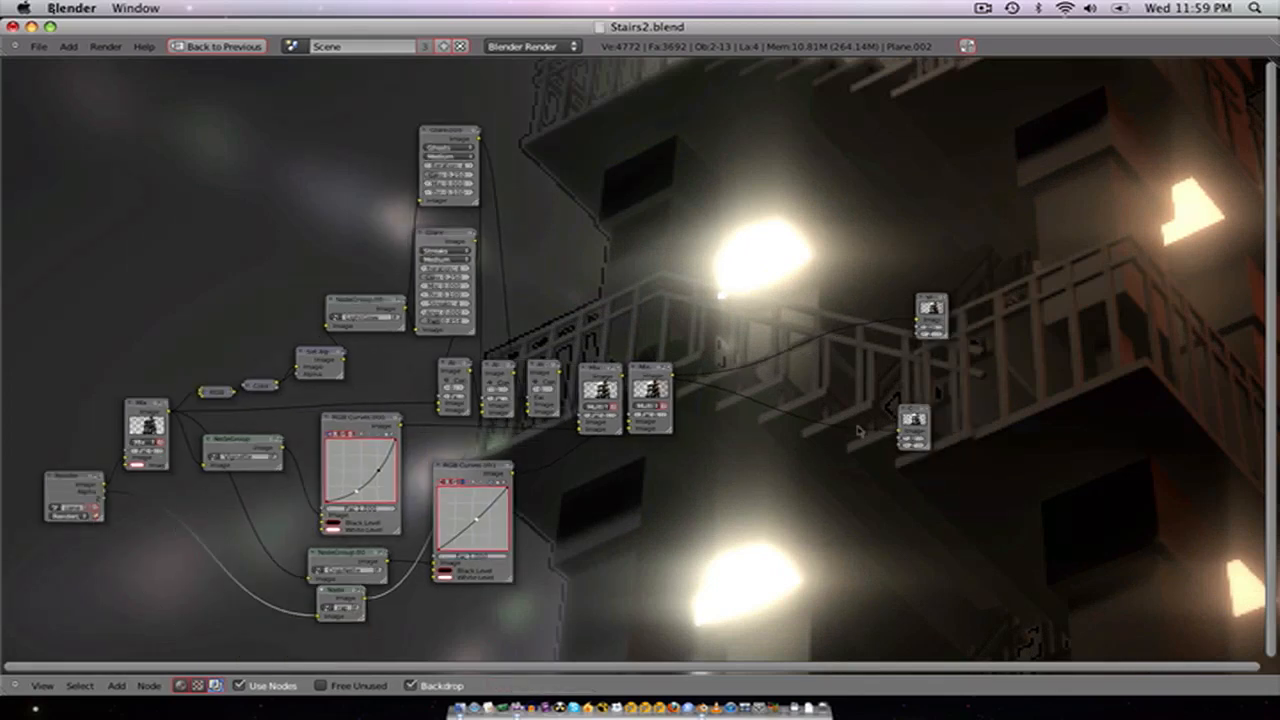
key(v)
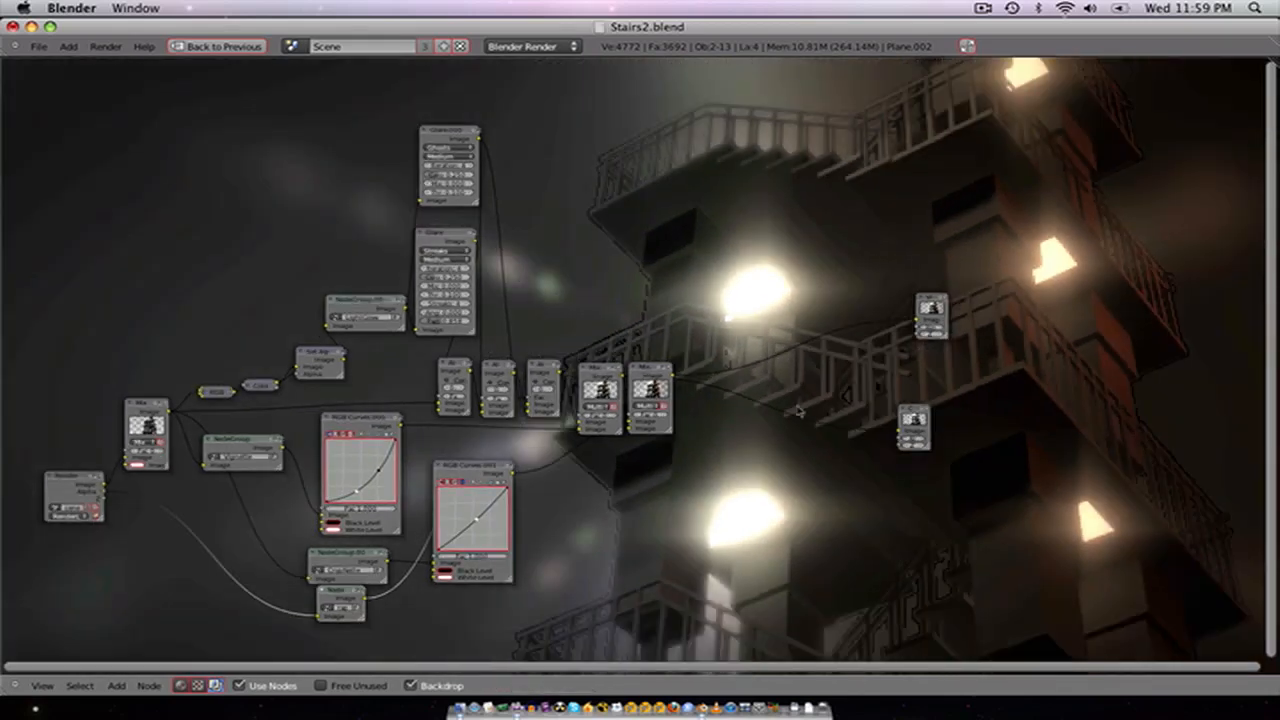
key(v)
key(alt+v)
key(alt+v)
key(alt+v)
key(alt+v)
key(alt+v)
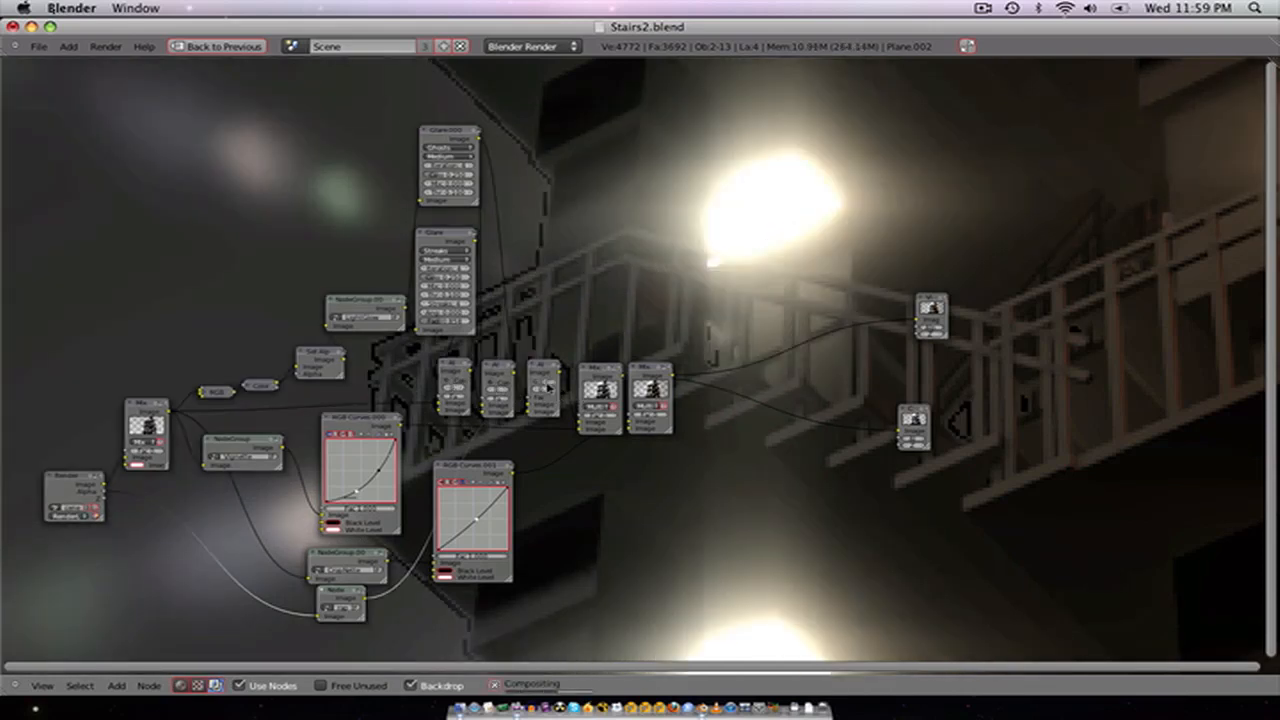
scroll(596, 412, down, 1)
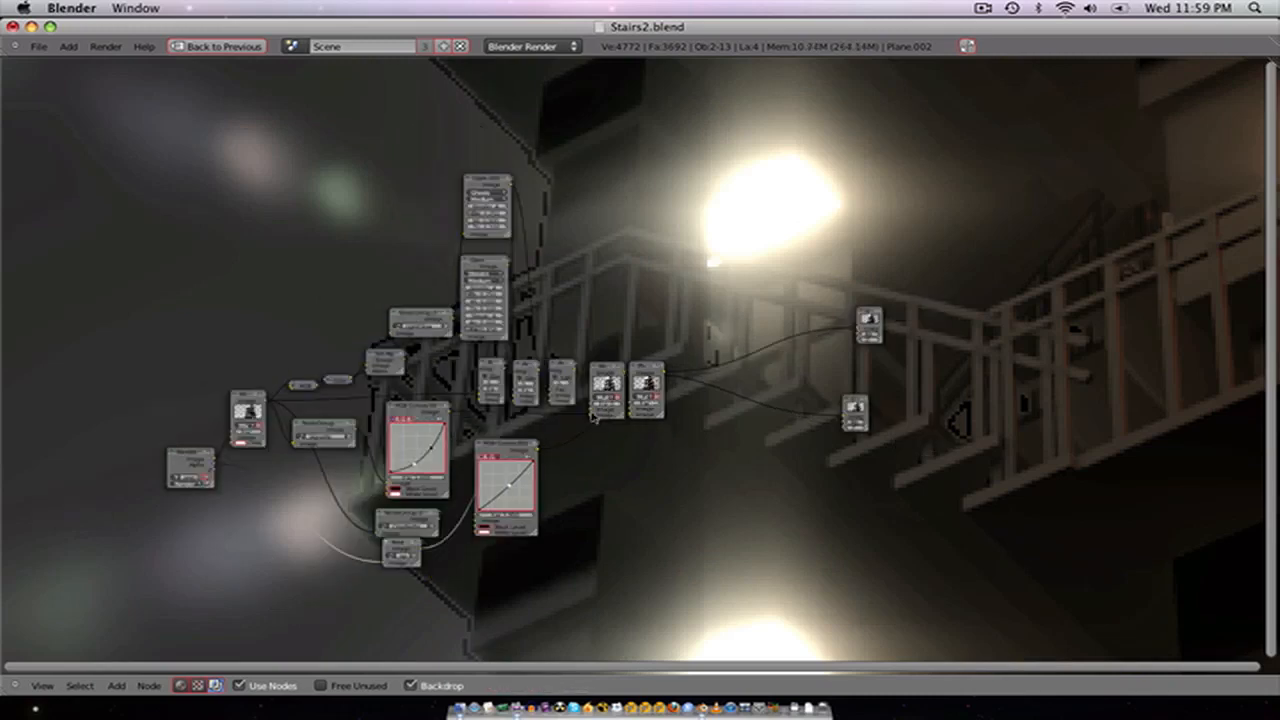
scroll(650, 425, down, 2)
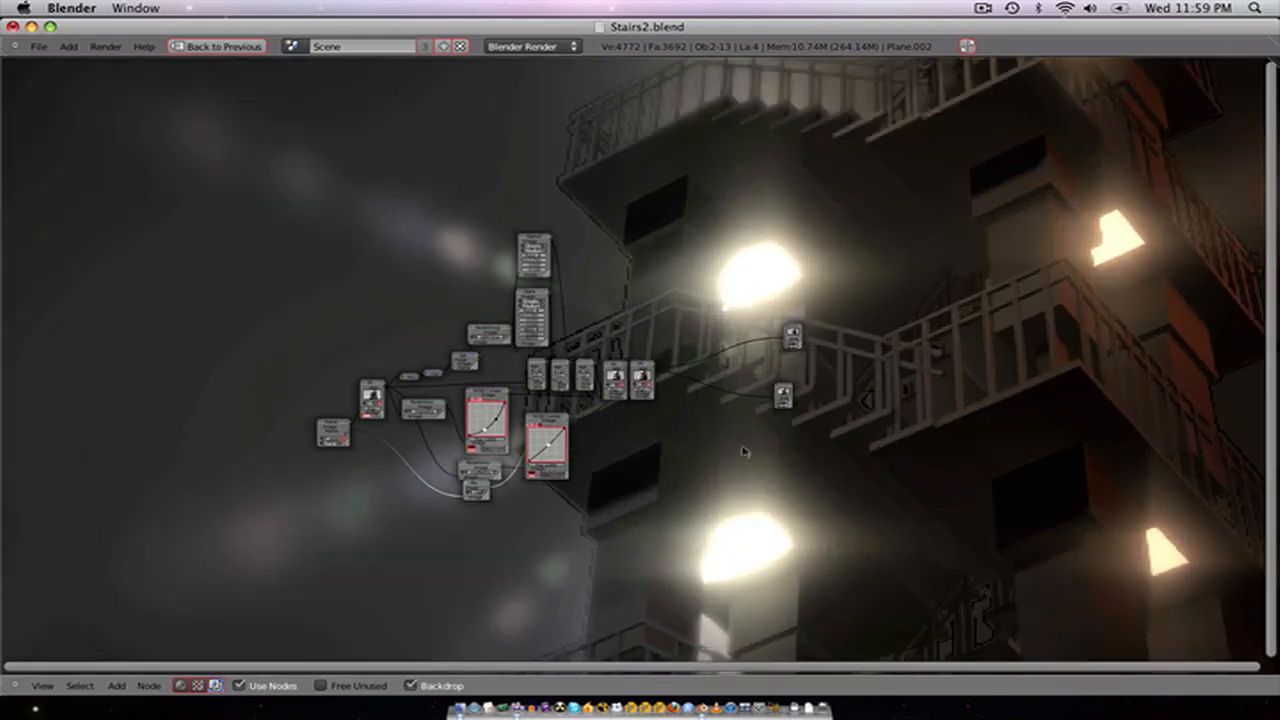
scroll(425, 492, up, 5)
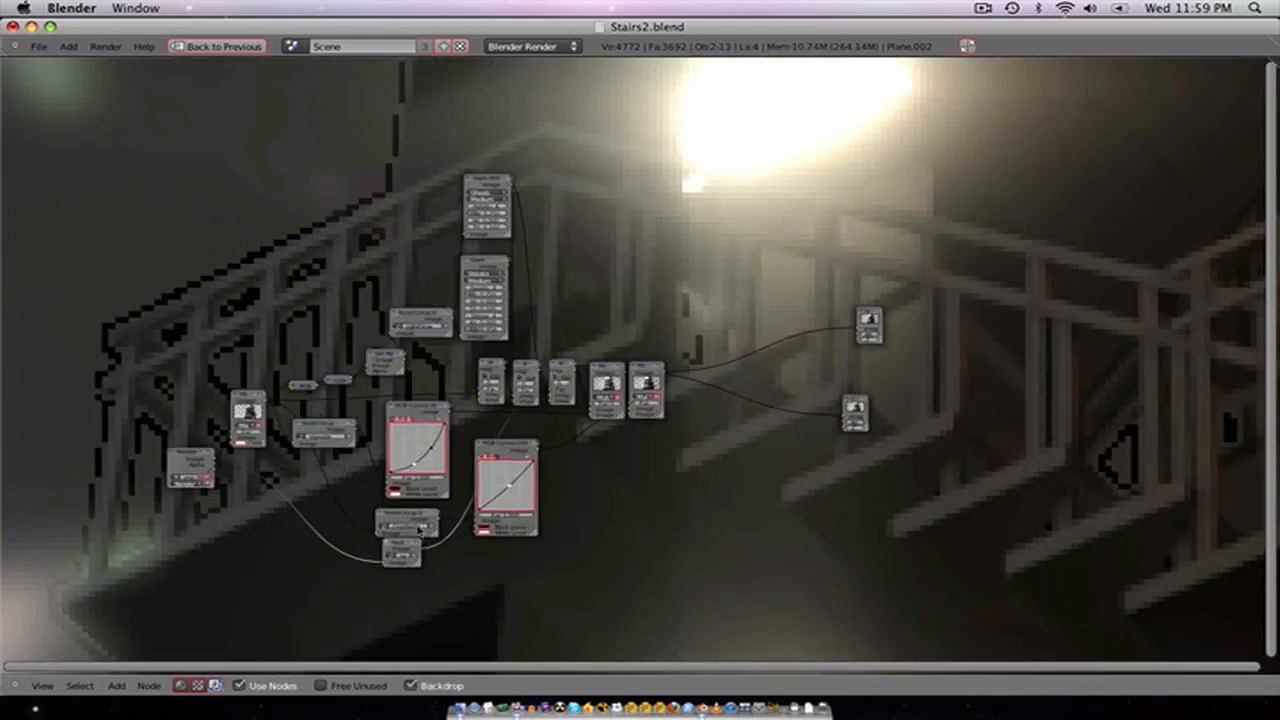
Step: Open the LightWrap group, set its Blur node to 6 in X and Y, and try the Invert node without RGB
middle_drag(451, 552, 544, 472)
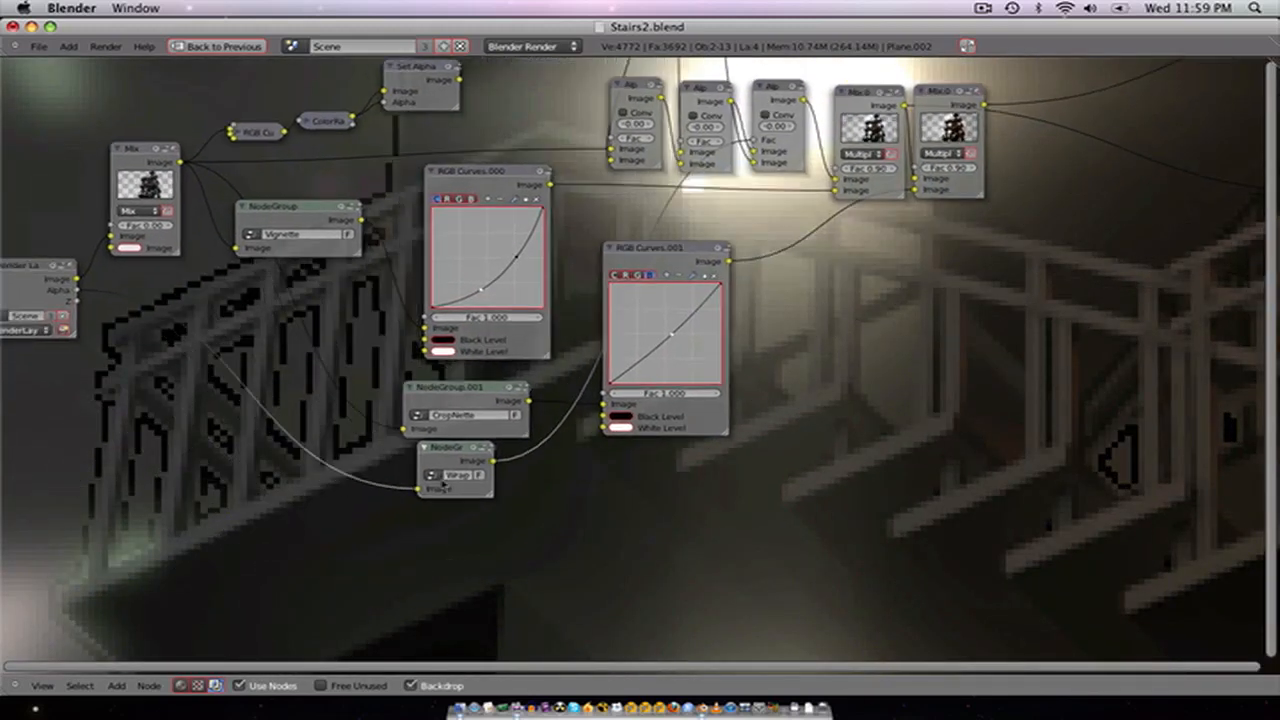
key(Tab)
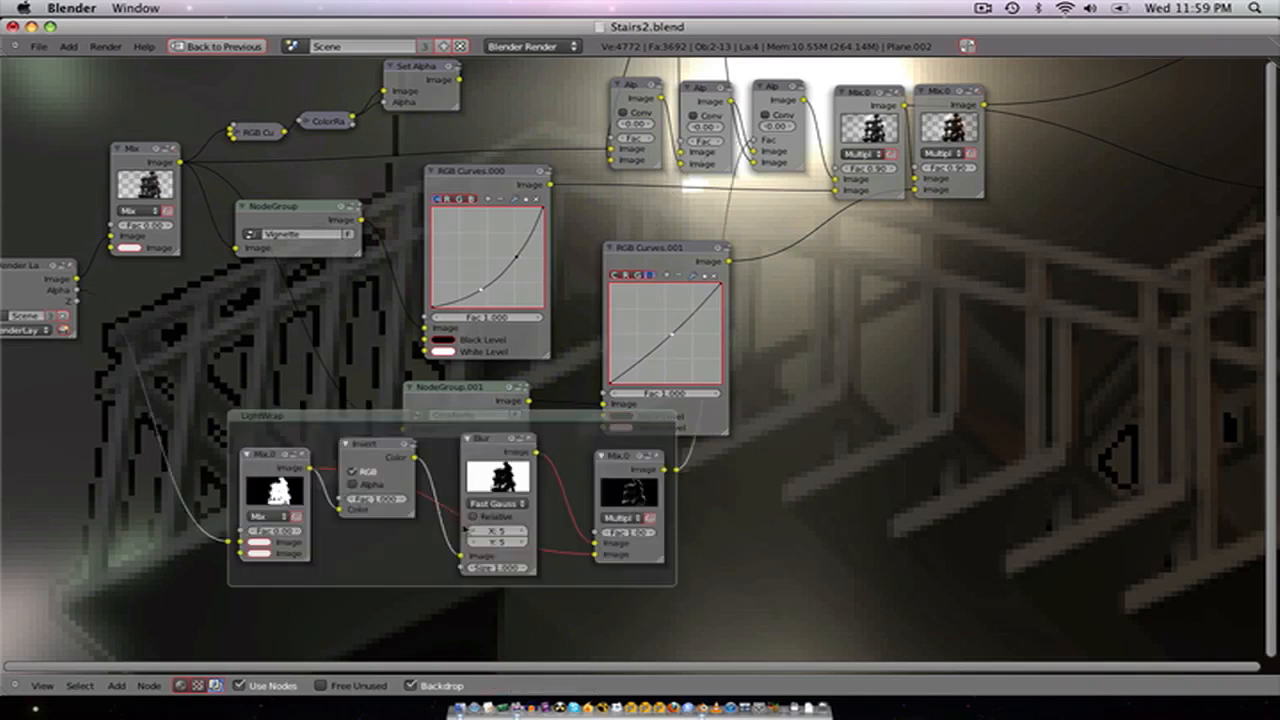
click(524, 531)
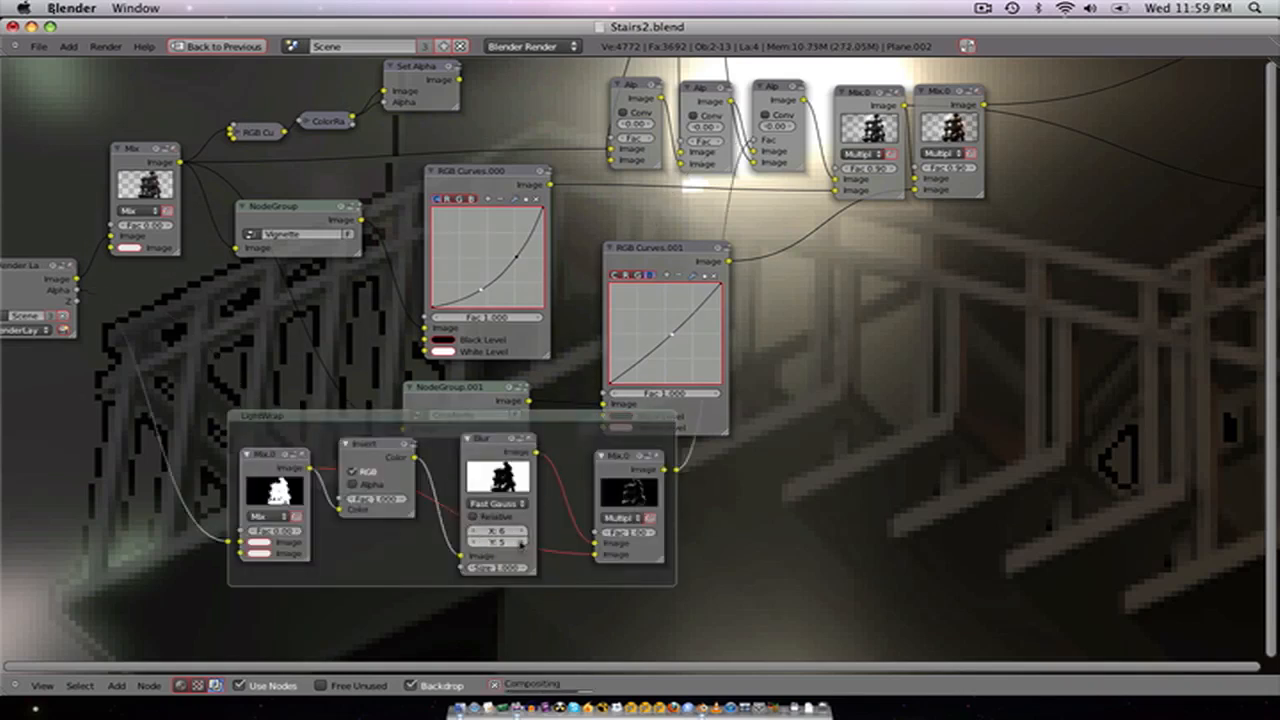
click(521, 543)
click(353, 471)
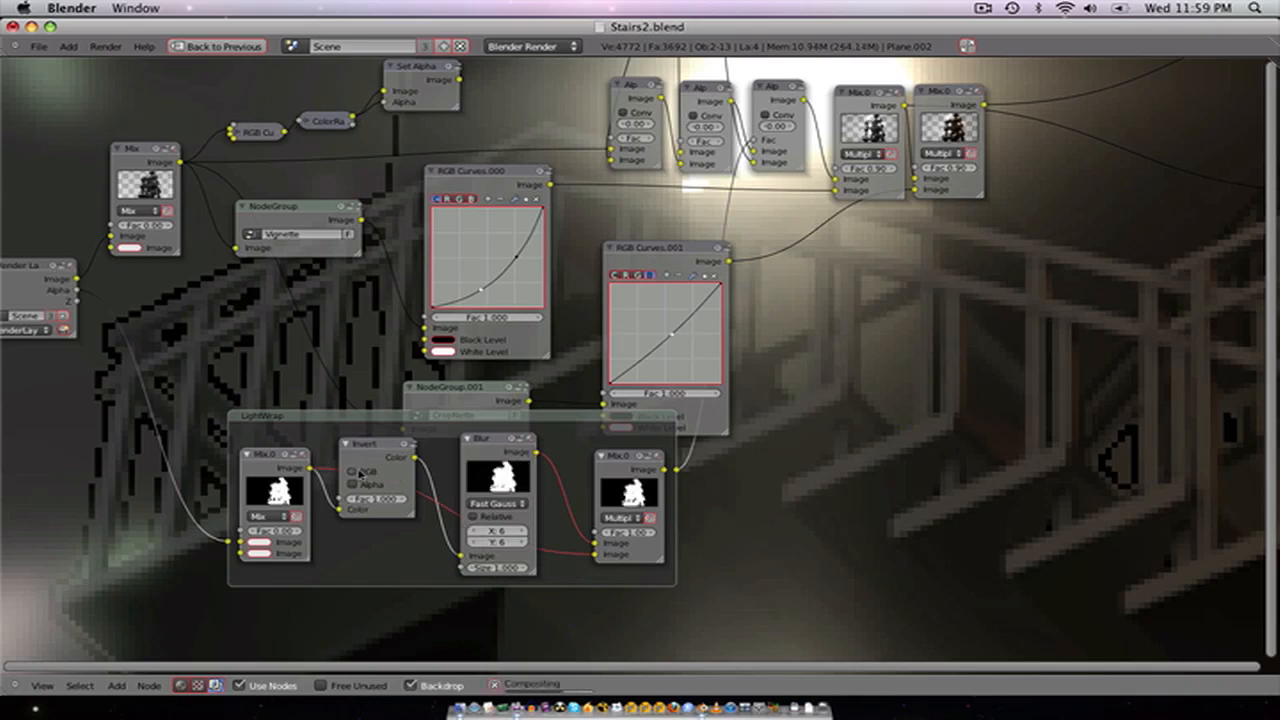
click(353, 471)
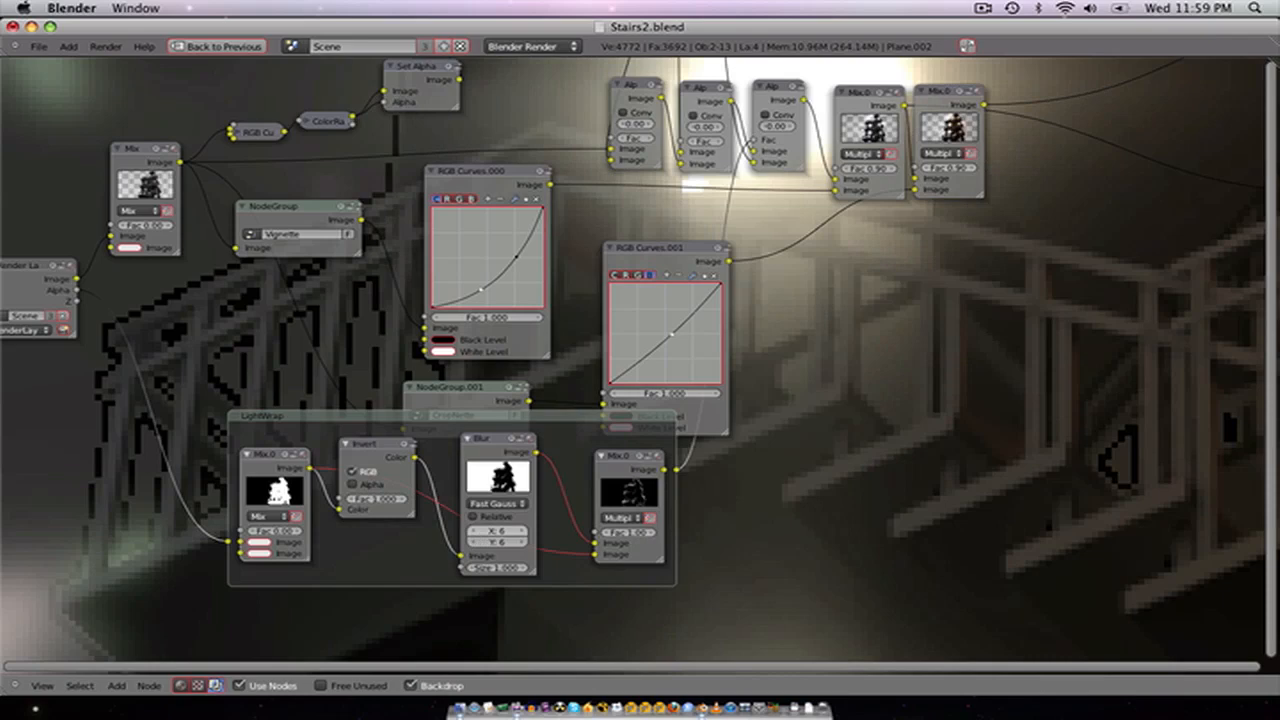
Step: Lower the LightWrap group's Blur X to 5, reduce its Y as well, and leave the group
click(474, 532)
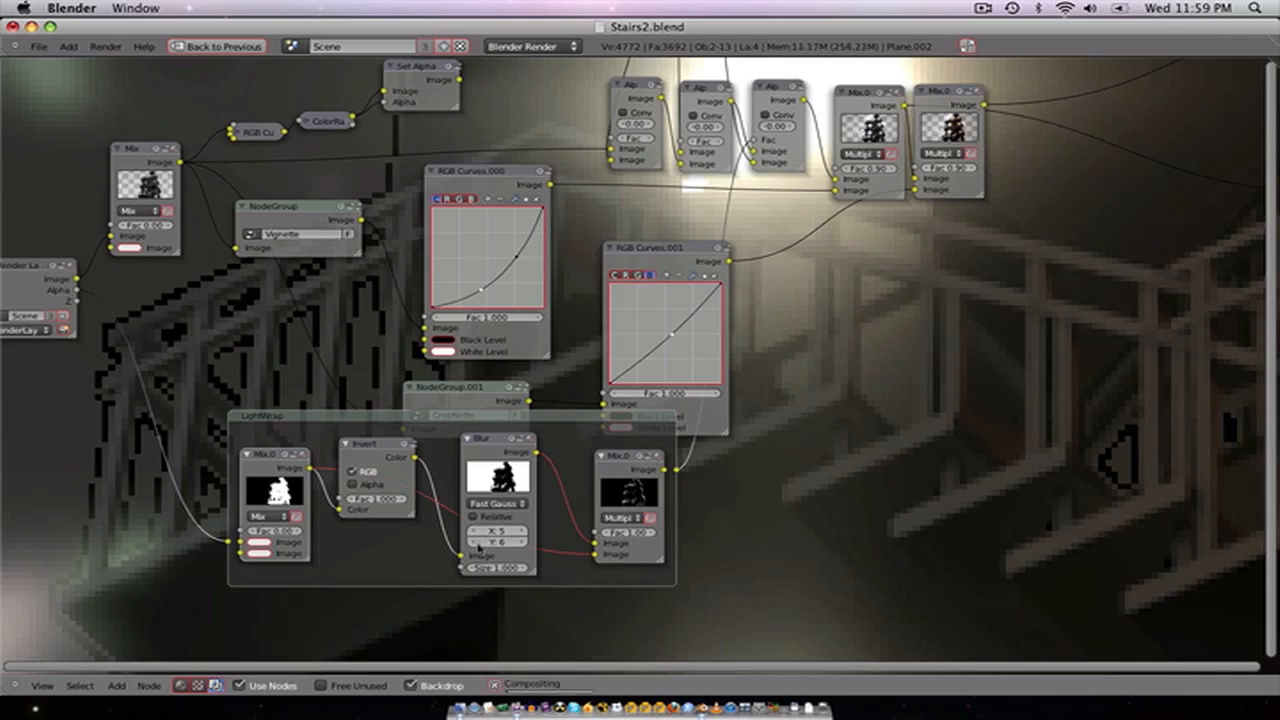
click(474, 542)
click(474, 542)
click(474, 541)
key(Tab)
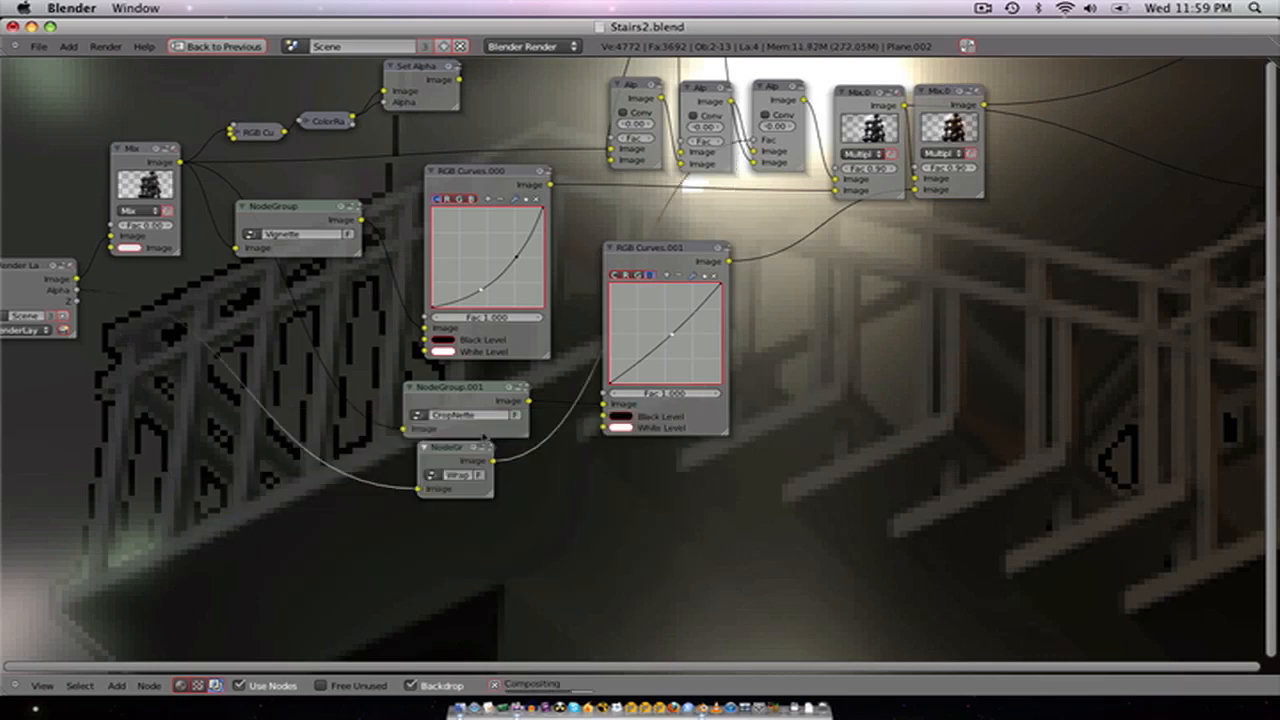
Step: Examine the softened light wrap along the tower's railings and lamps in the backdrop at several magnifications
scroll(484, 437, down, 4)
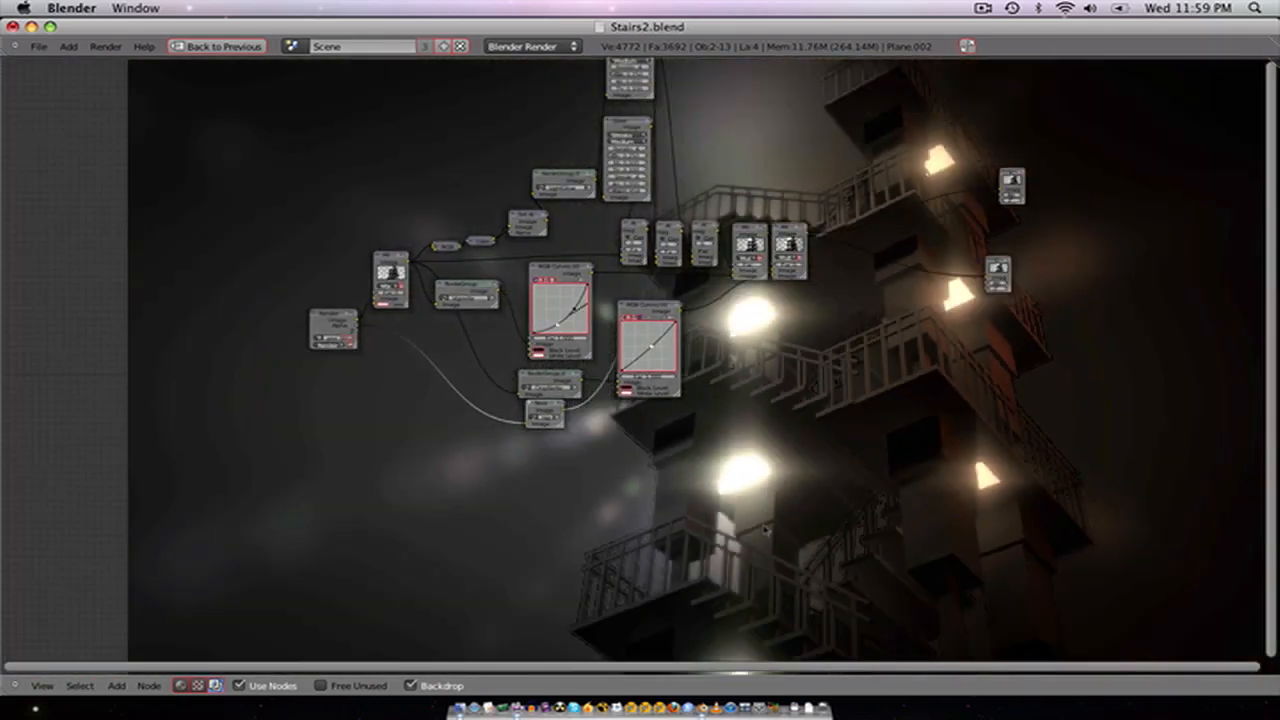
key(v)
alt+drag(735, 537, 732, 486)
scroll(735, 521, up, 4)
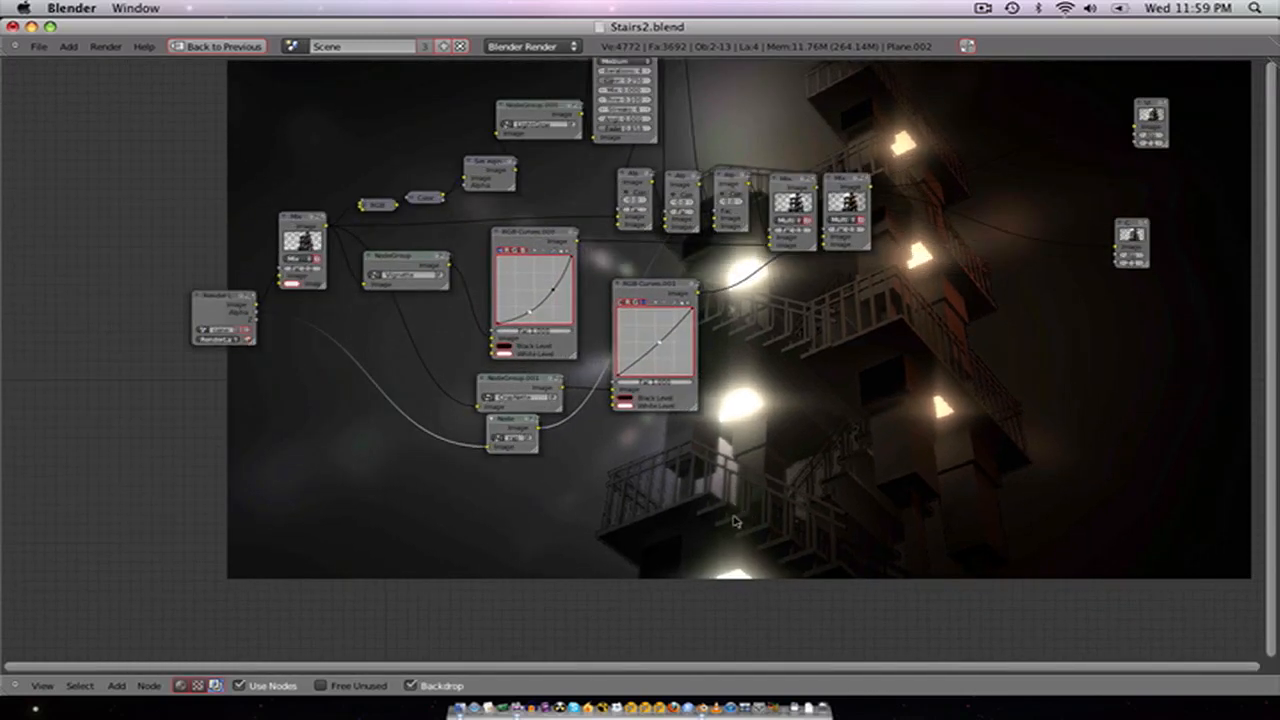
key(v)
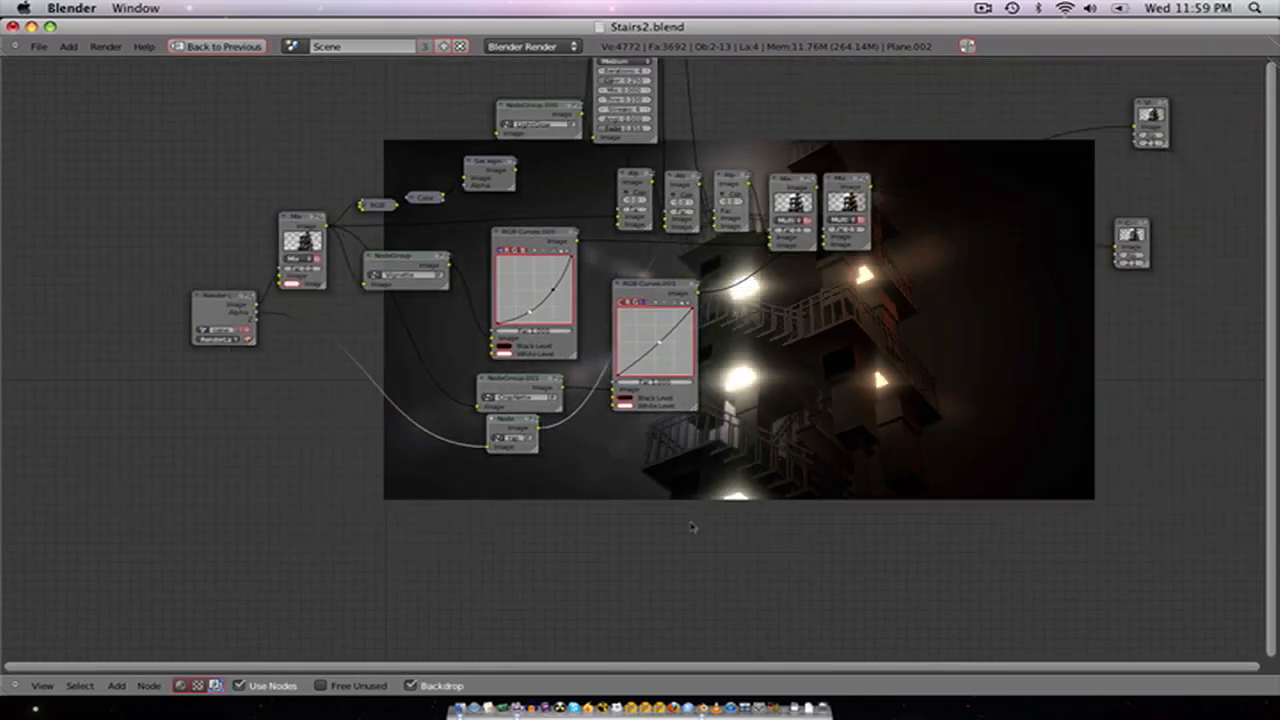
key(alt+v)
key(alt+v)
key(alt+v)
key(alt+v)
key(alt+v)
key(alt+v)
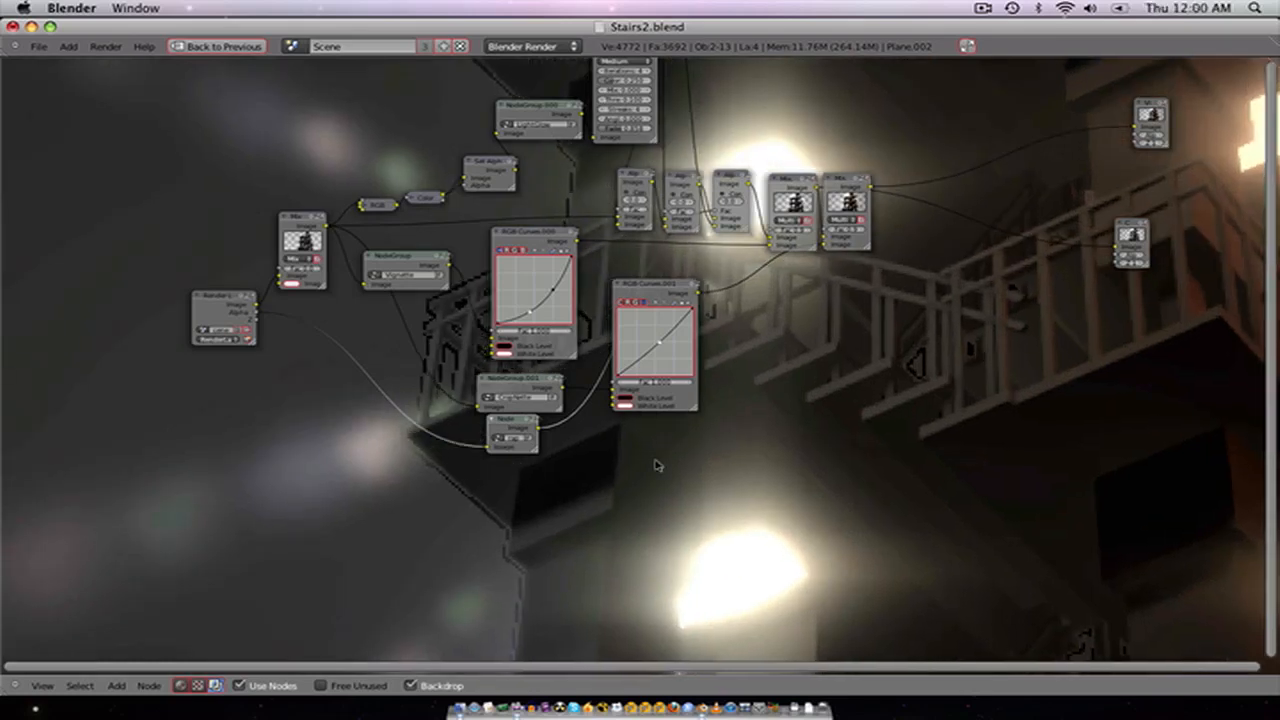
alt+middle_drag(636, 624, 717, 353)
alt+middle_drag(603, 534, 700, 527)
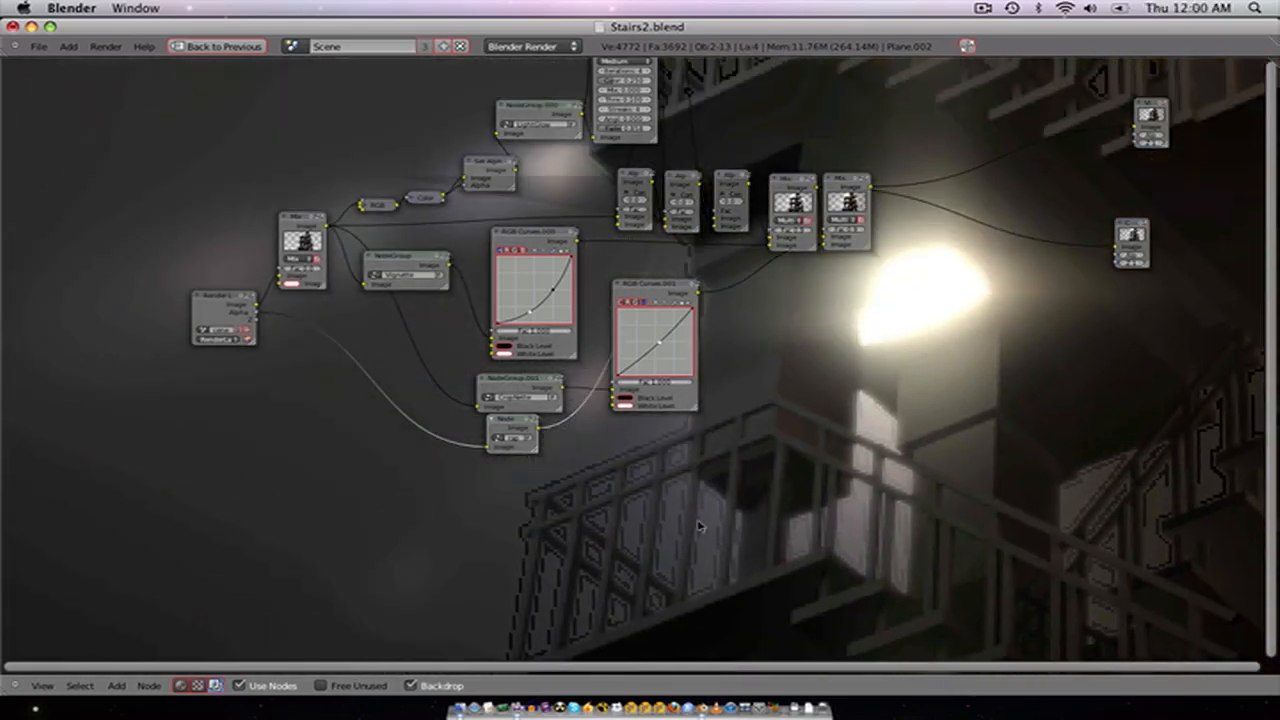
key(v)
key(v)
key(v)
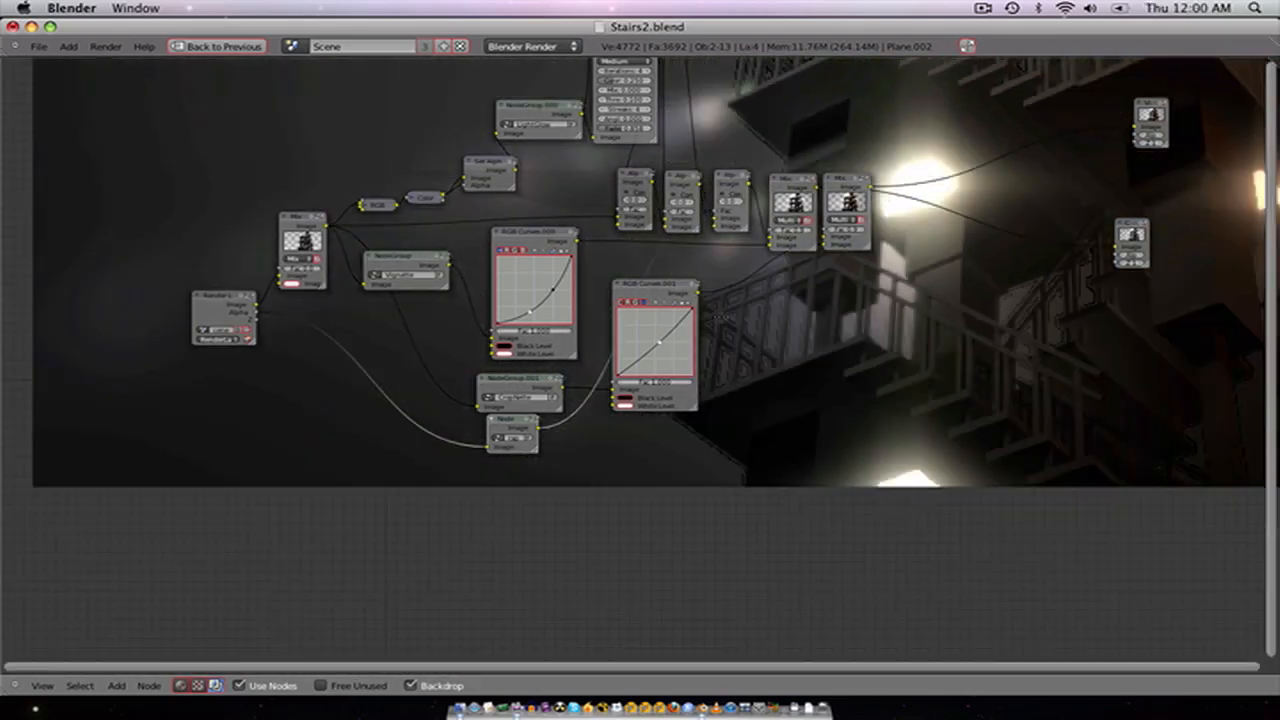
Step: Move the second Alpha Over node beside the third one and try its Convert Premul option
middle_drag(723, 315, 758, 478)
scroll(757, 478, up, 3)
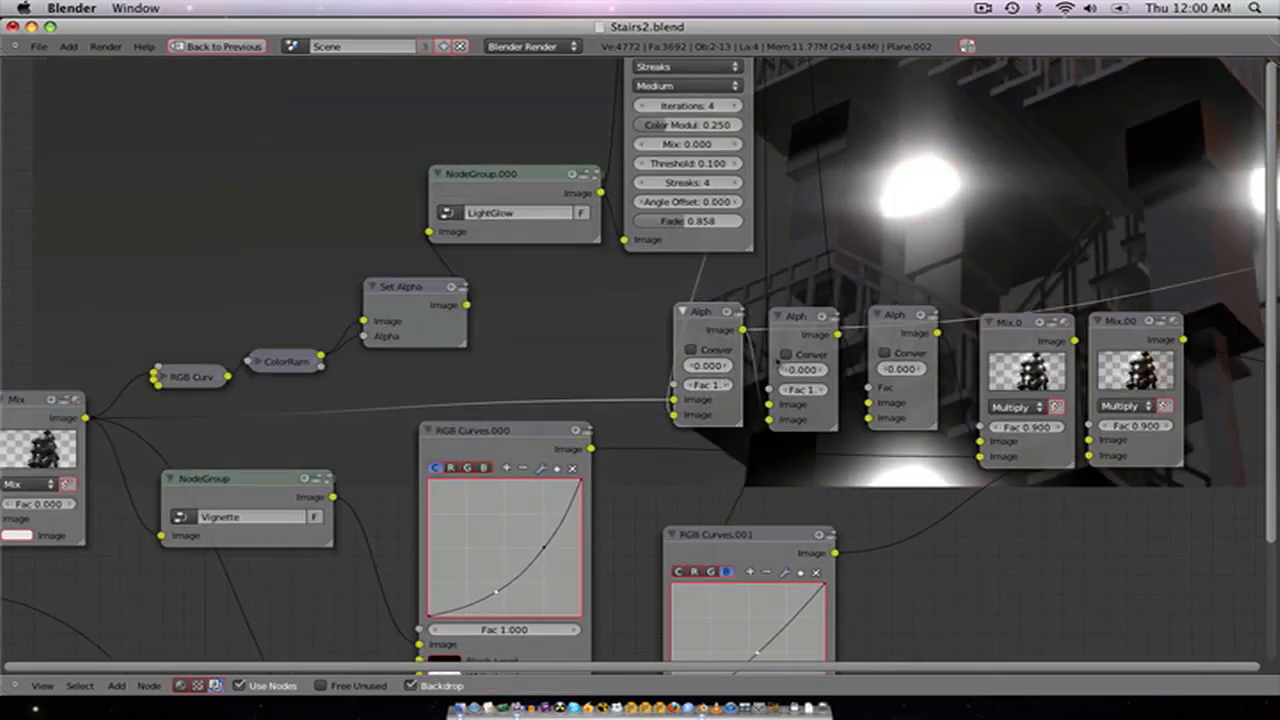
middle_drag(778, 362, 694, 390)
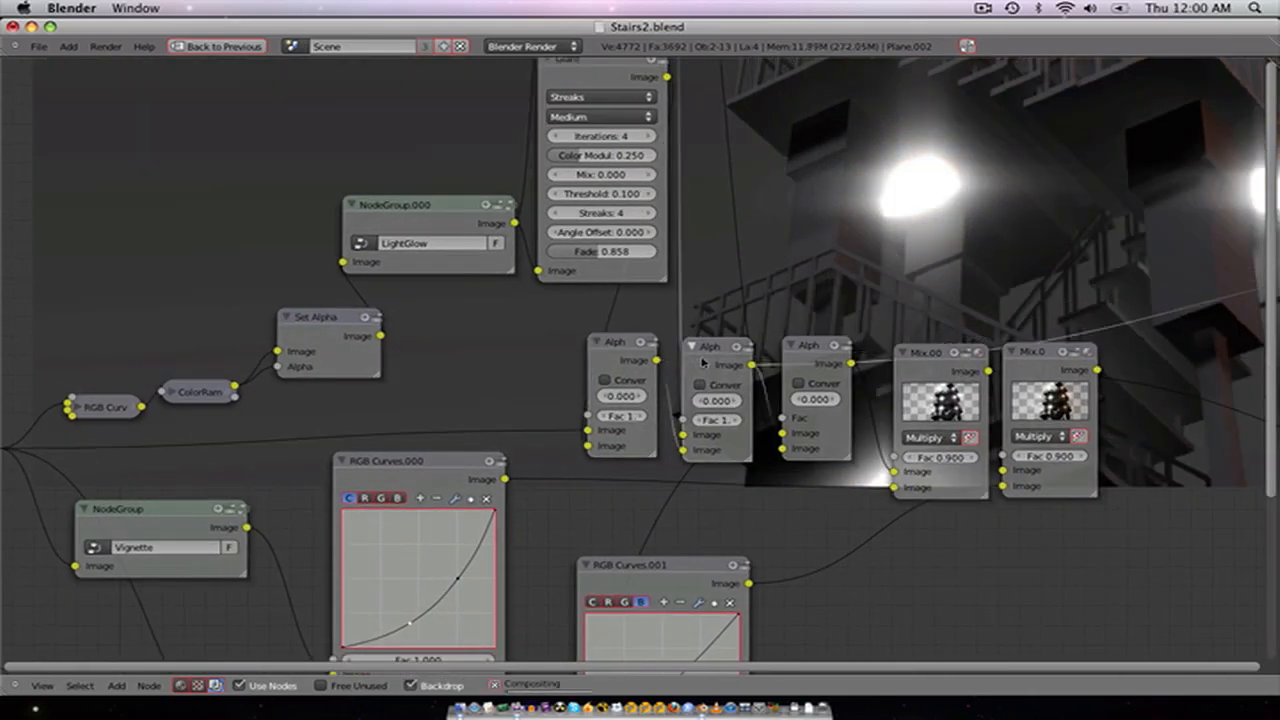
scroll(735, 391, up, 1)
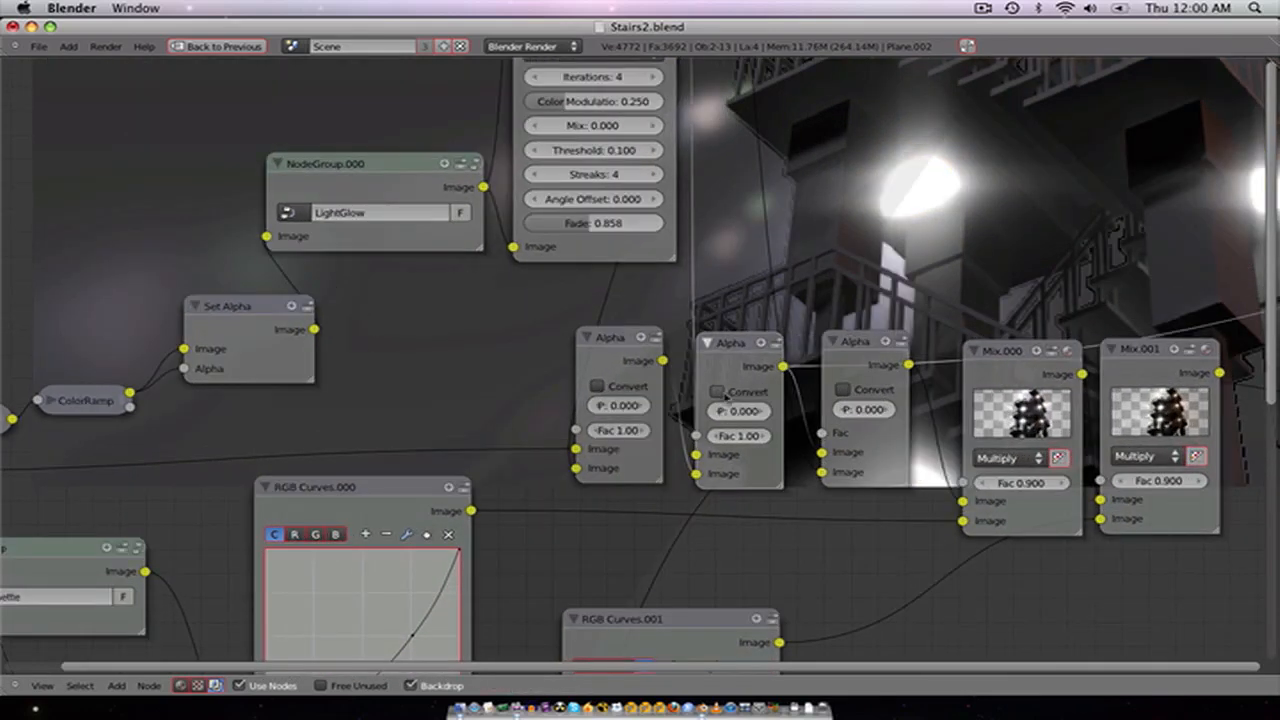
drag(720, 378, 753, 381)
click(746, 389)
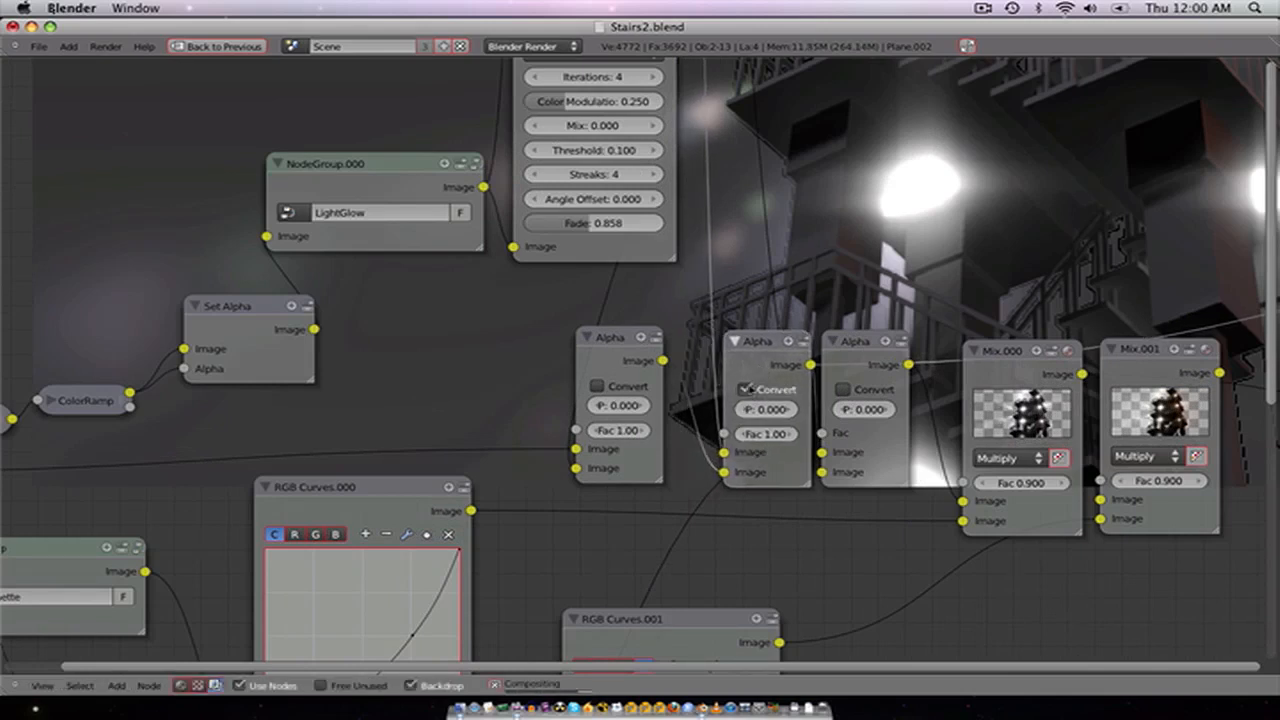
click(746, 389)
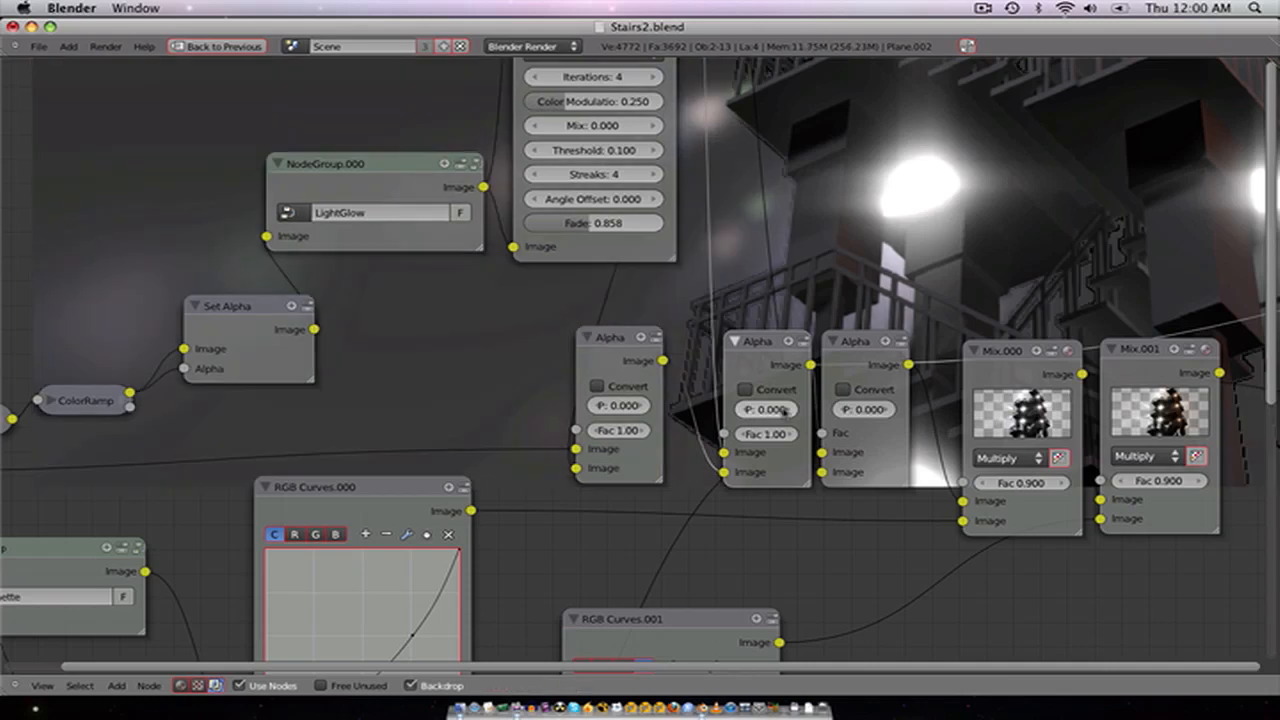
Step: Set the second Alpha Over node's premultiply amount to 0.400
click(787, 410)
click(787, 410)
click(787, 410)
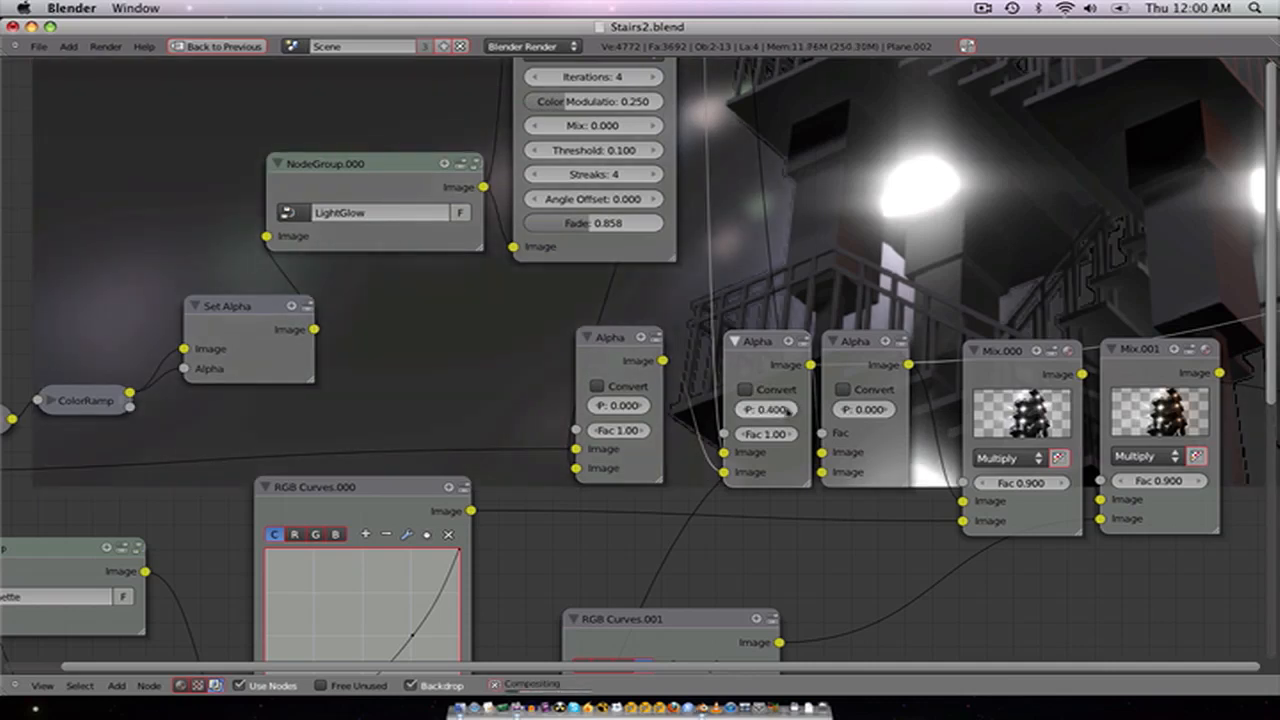
click(787, 410)
Step: Try the Ghosts Glare link in the second Alpha Over node's upper image input, then return it to the lower input
mouse_move(726, 456)
mouse_down()
mouse_move(704, 470)
mouse_move(722, 483)
mouse_move(724, 471)
mouse_up()
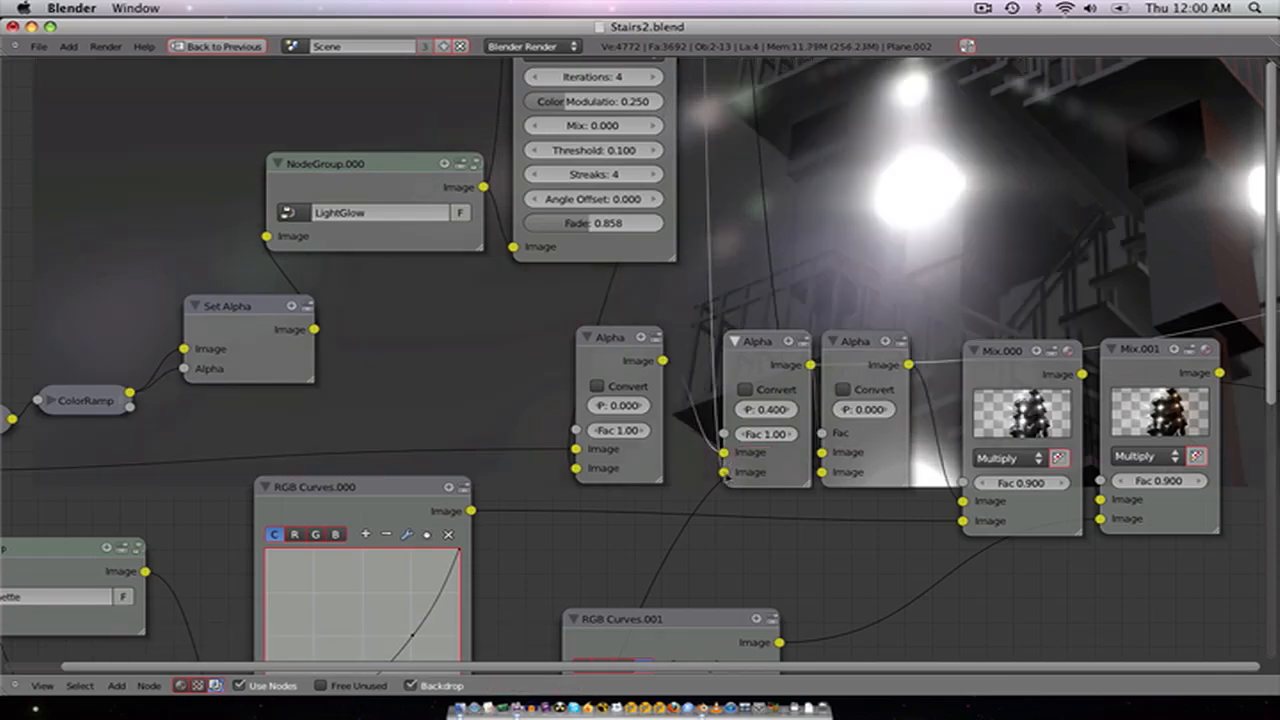
scroll(730, 468, down, 2)
scroll(735, 463, up, 1)
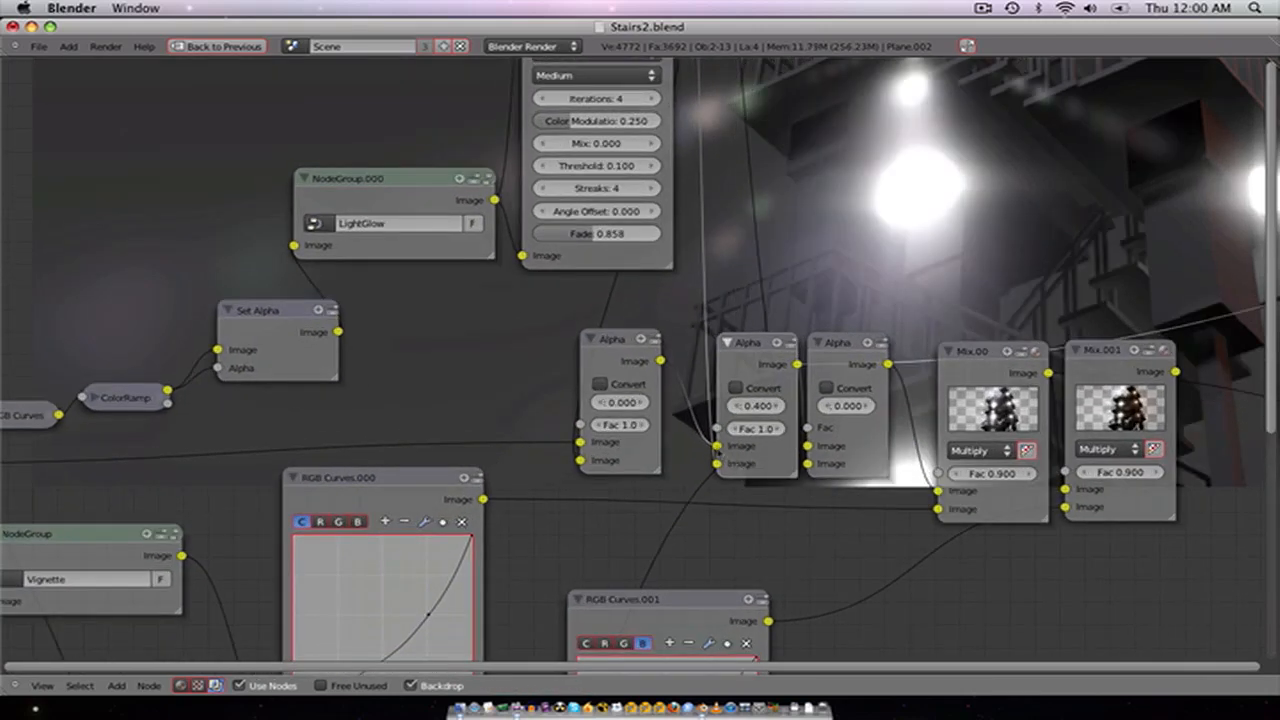
drag(718, 454, 717, 467)
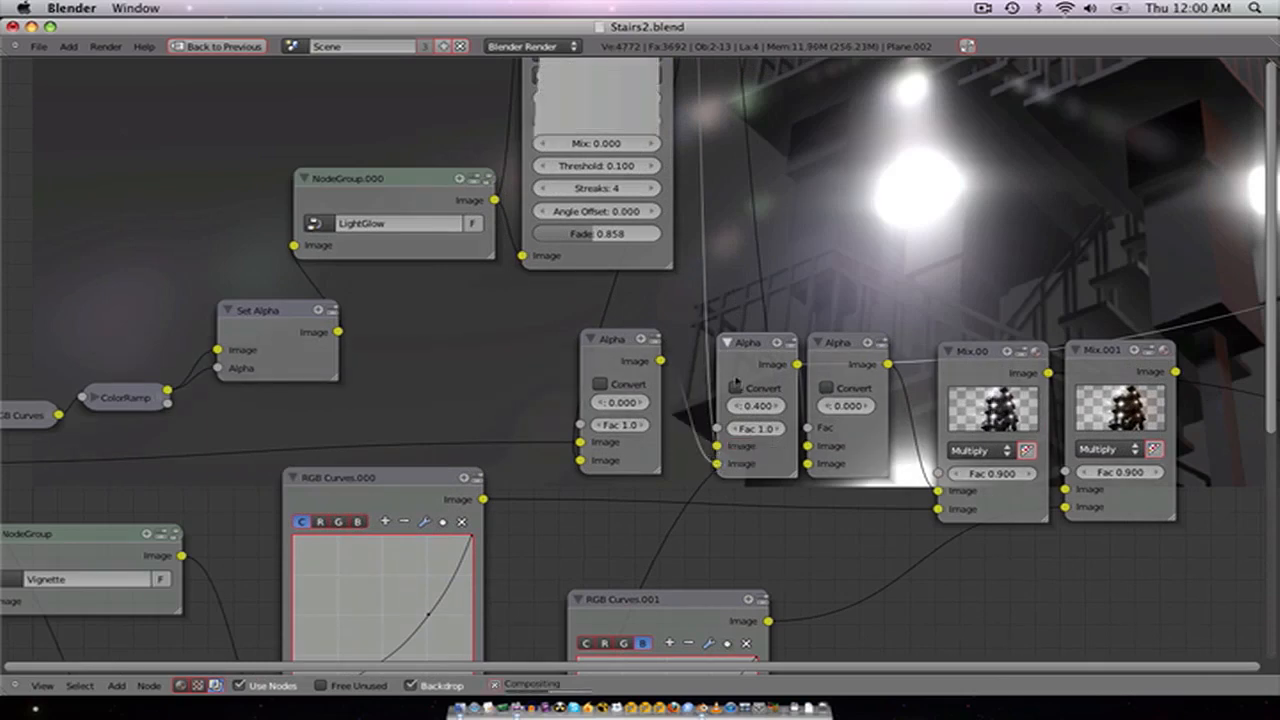
Step: Move the third Alpha Over node closer to the first Multiply node and set its premultiply amount to 0.30
scroll(735, 381, down, 5)
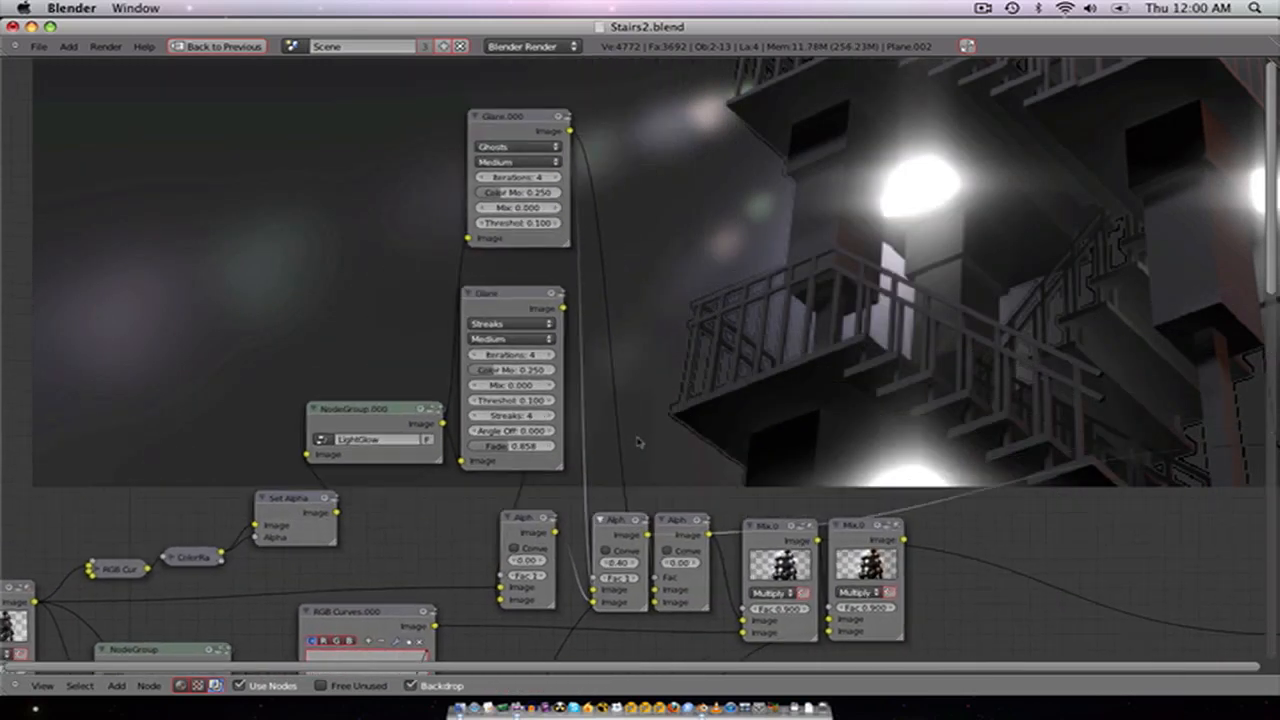
scroll(634, 434, up, 1)
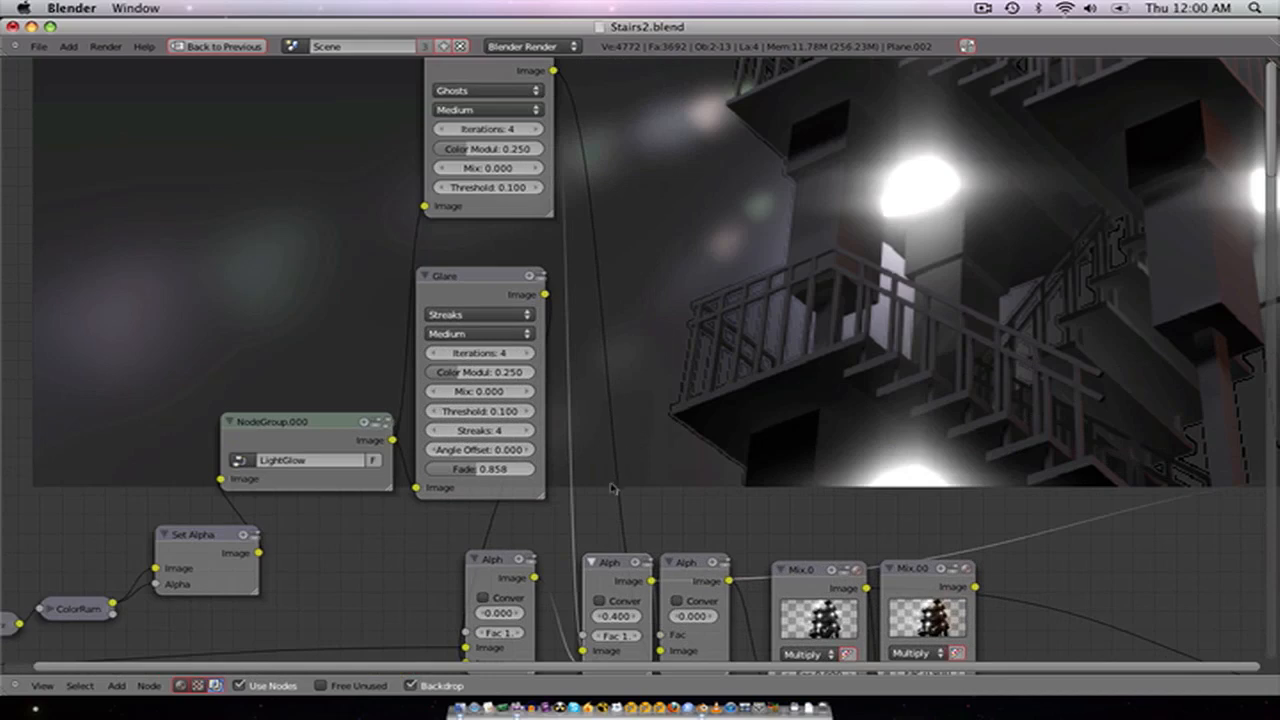
scroll(612, 488, down, 3)
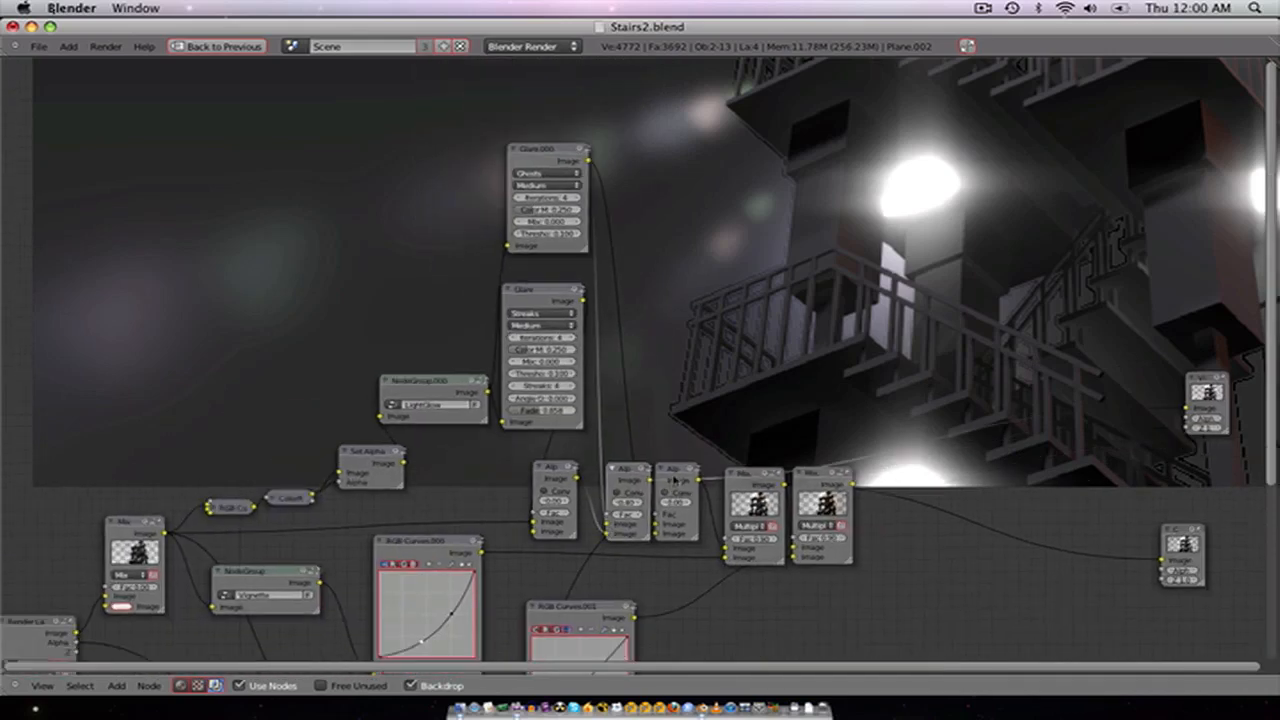
drag(675, 480, 701, 481)
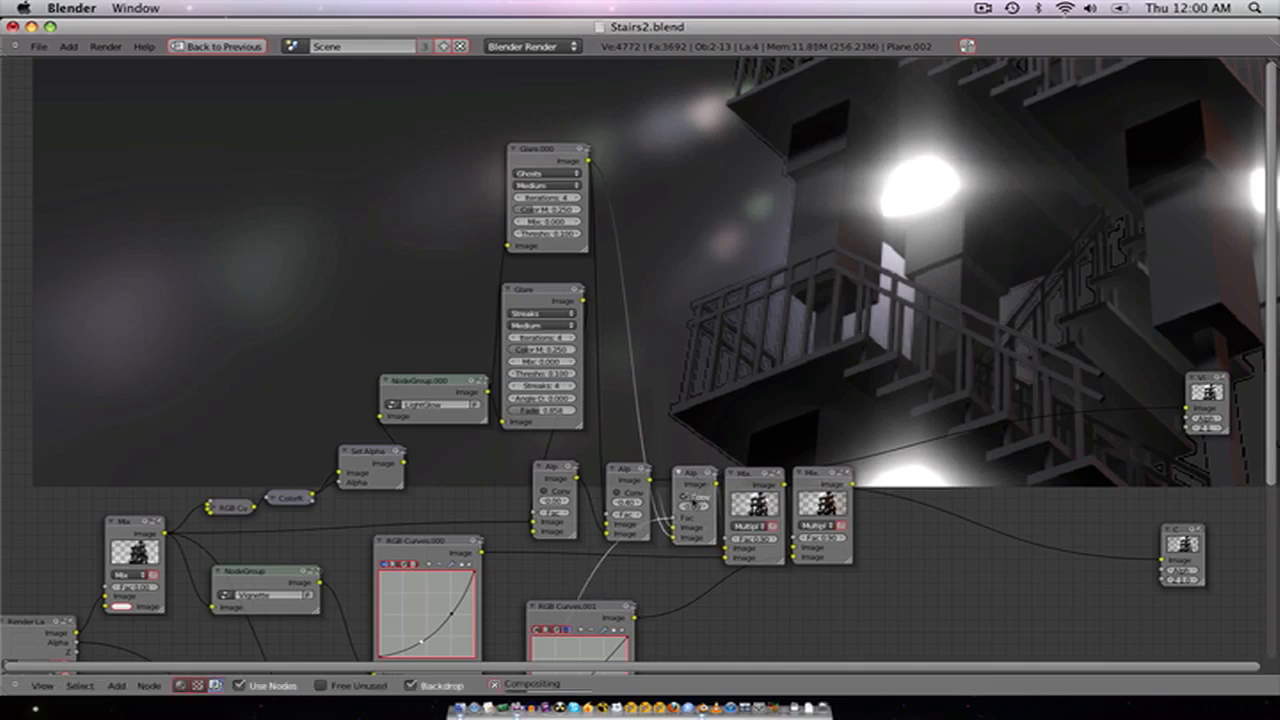
click(693, 499)
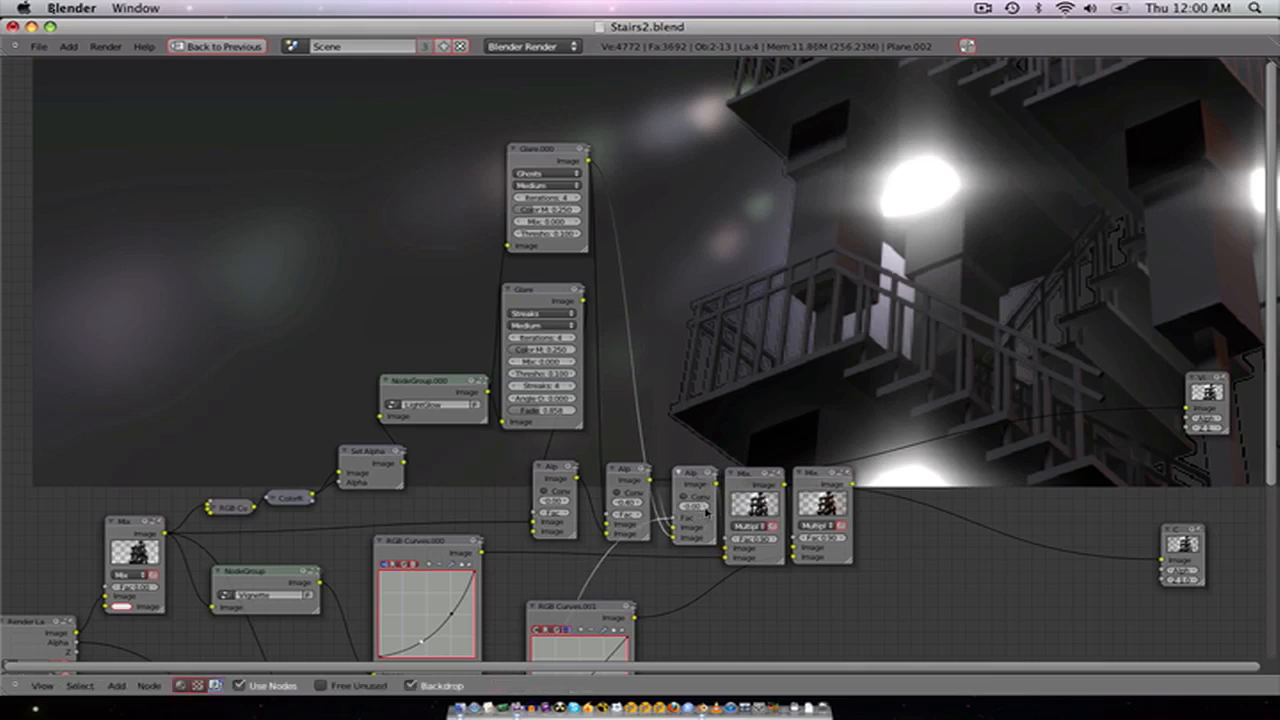
click(706, 508)
click(706, 508)
click(706, 508)
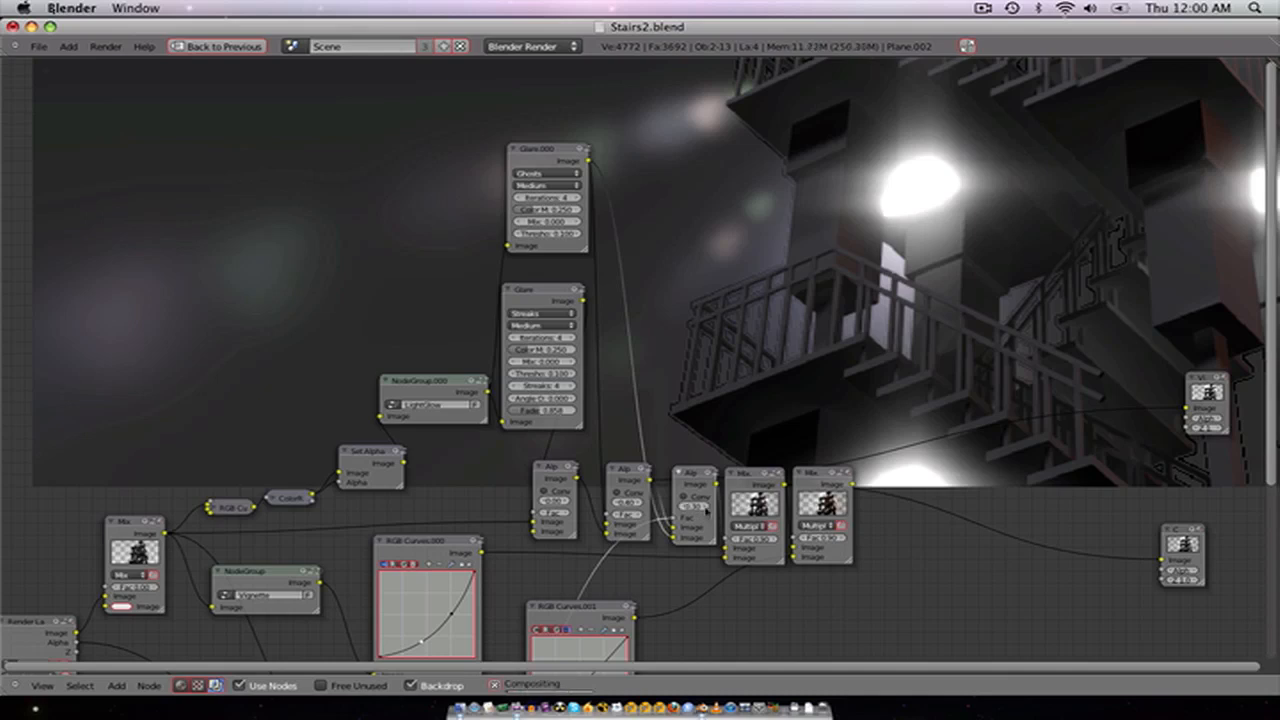
Step: Raise the second Alpha Over node's premultiply amount, then bring it slightly back down
click(639, 504)
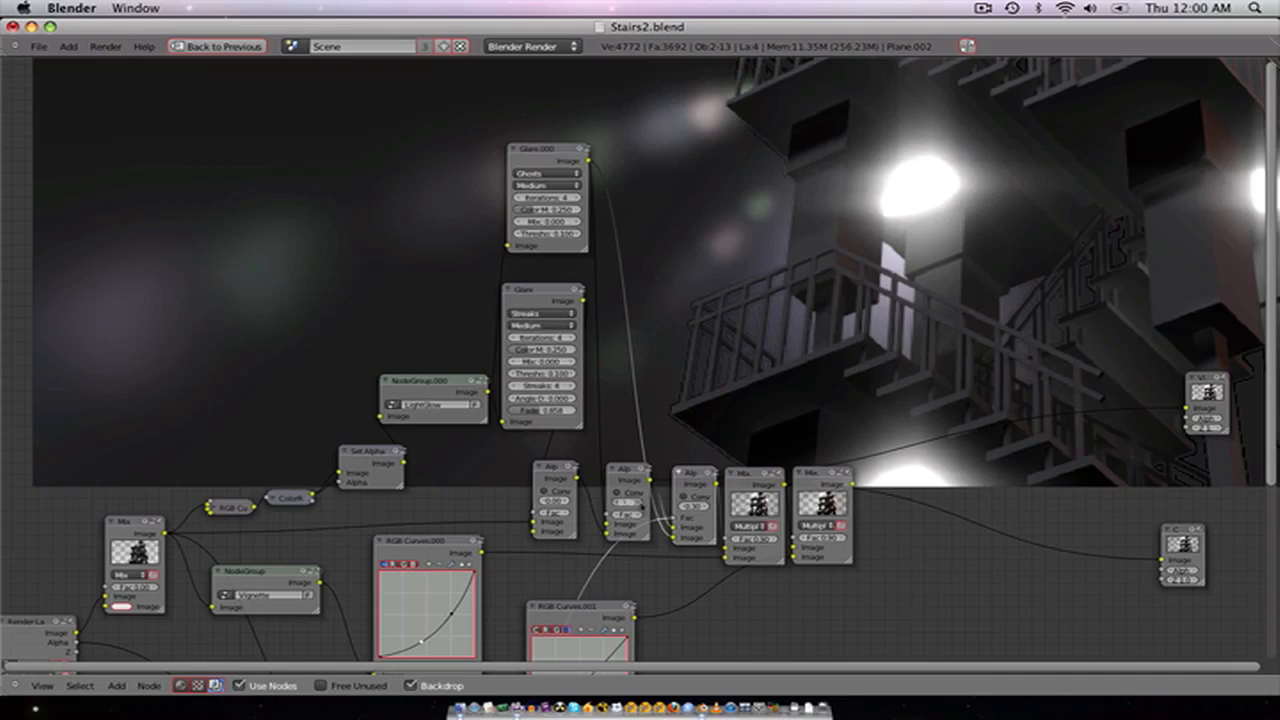
click(639, 514)
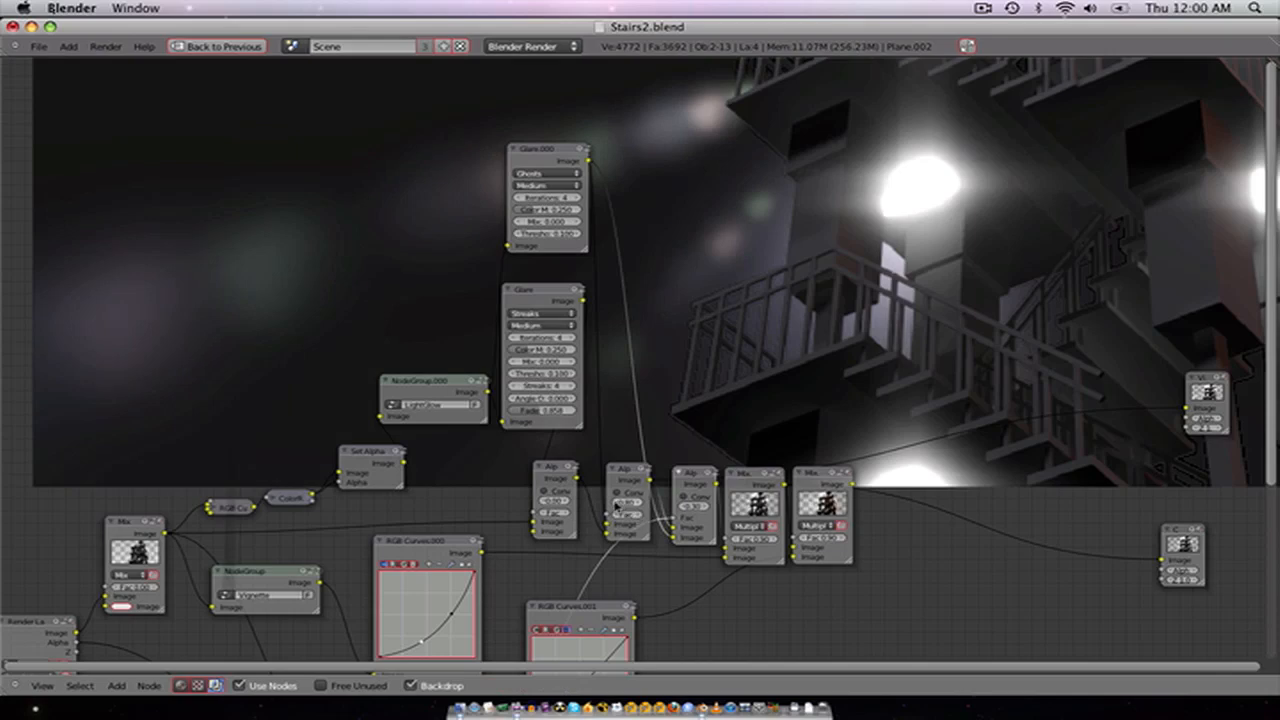
click(617, 505)
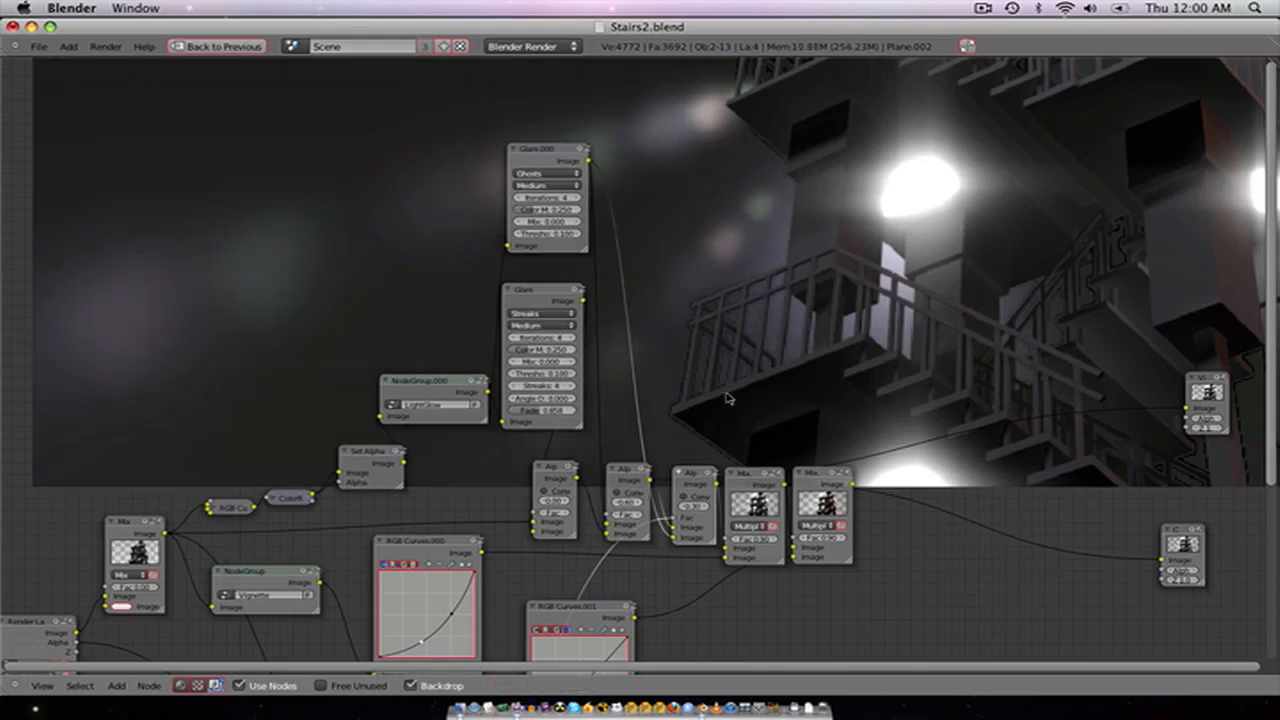
Step: Examine the glares, lens ghosts and dark edges across the whole tower composite in the backdrop
scroll(785, 400, down, 2)
key(alt+v)
key(alt+v)
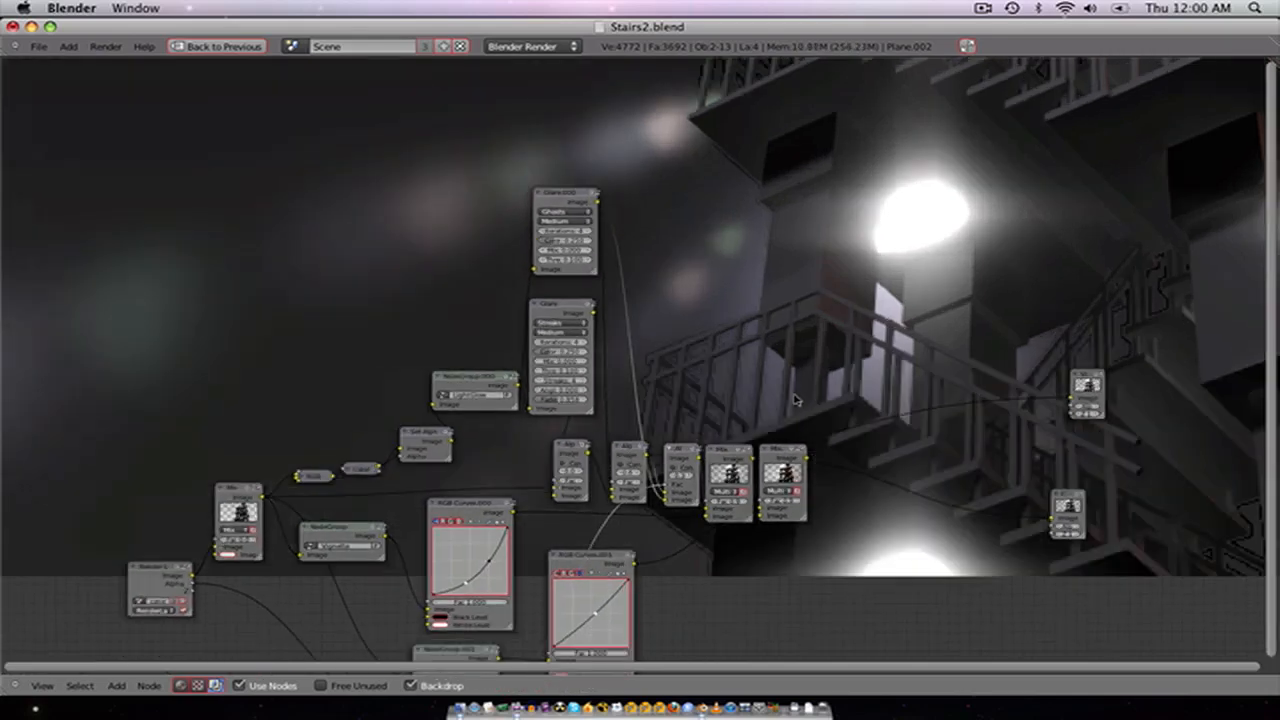
key(v)
key(v)
key(v)
key(v)
key(v)
scroll(812, 392, down, 2)
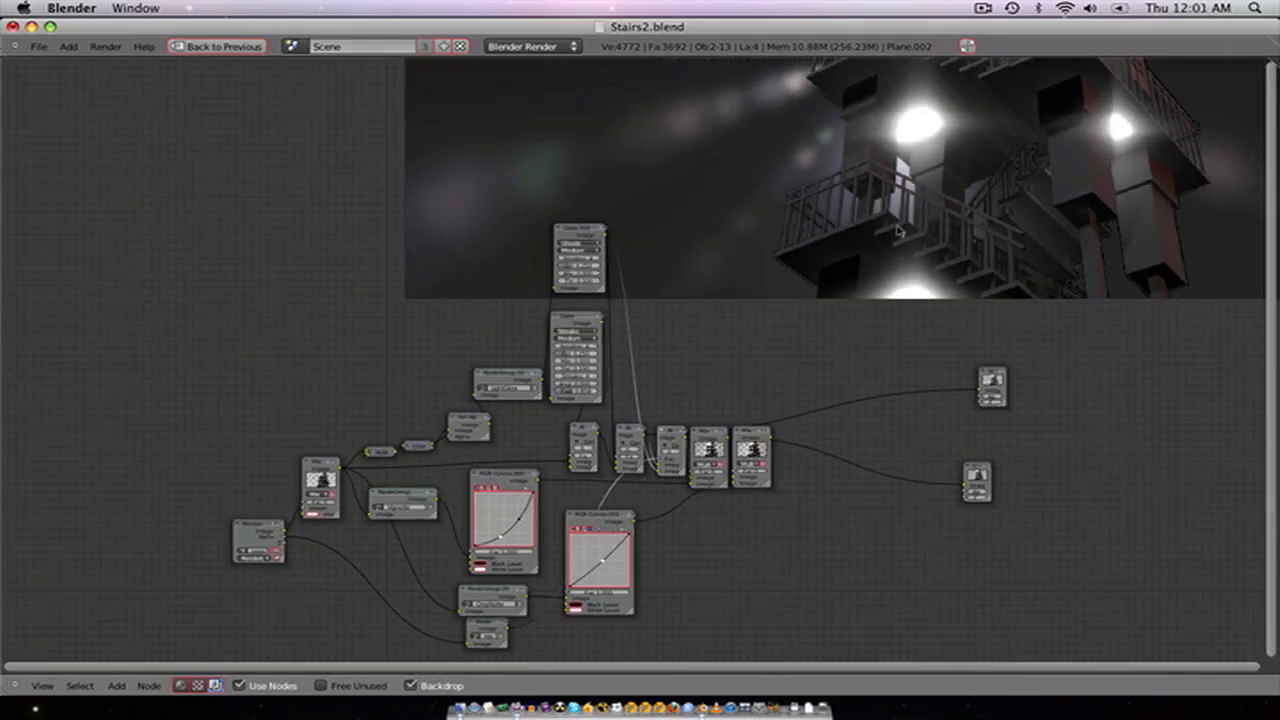
alt+middle_drag(898, 228, 675, 466)
alt+middle_drag(786, 330, 918, 388)
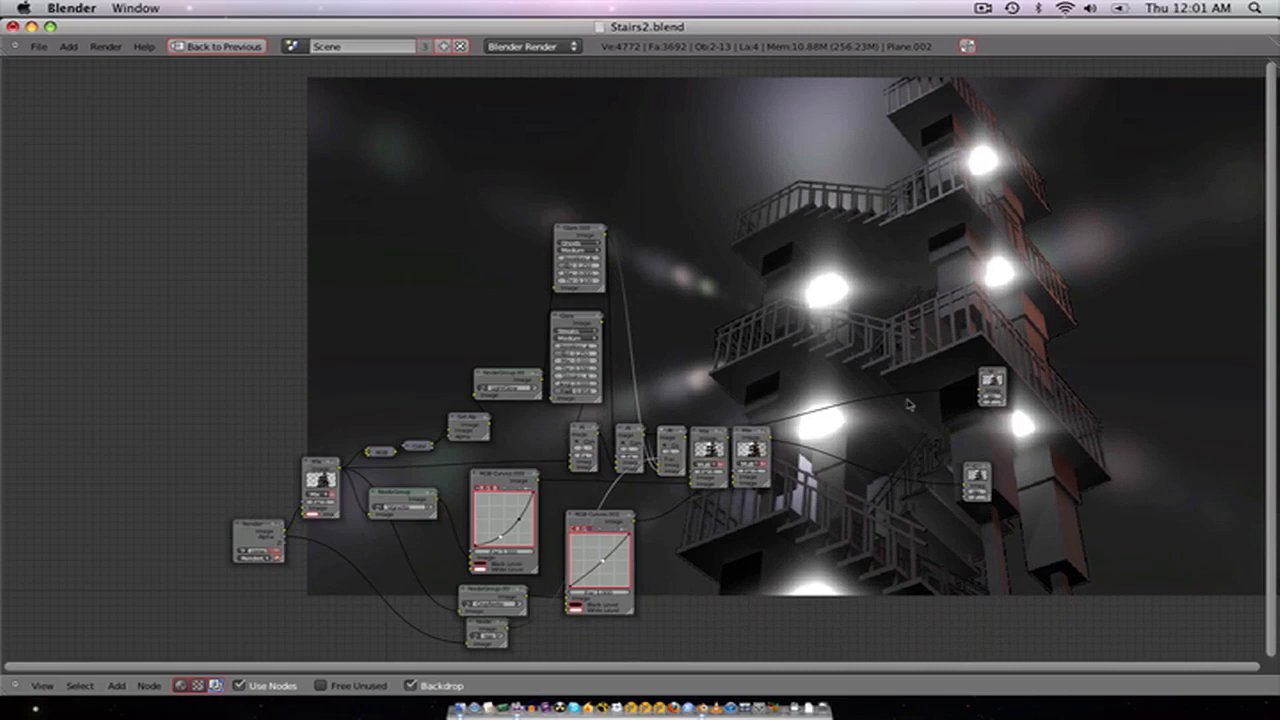
key(v)
key(v)
key(v)
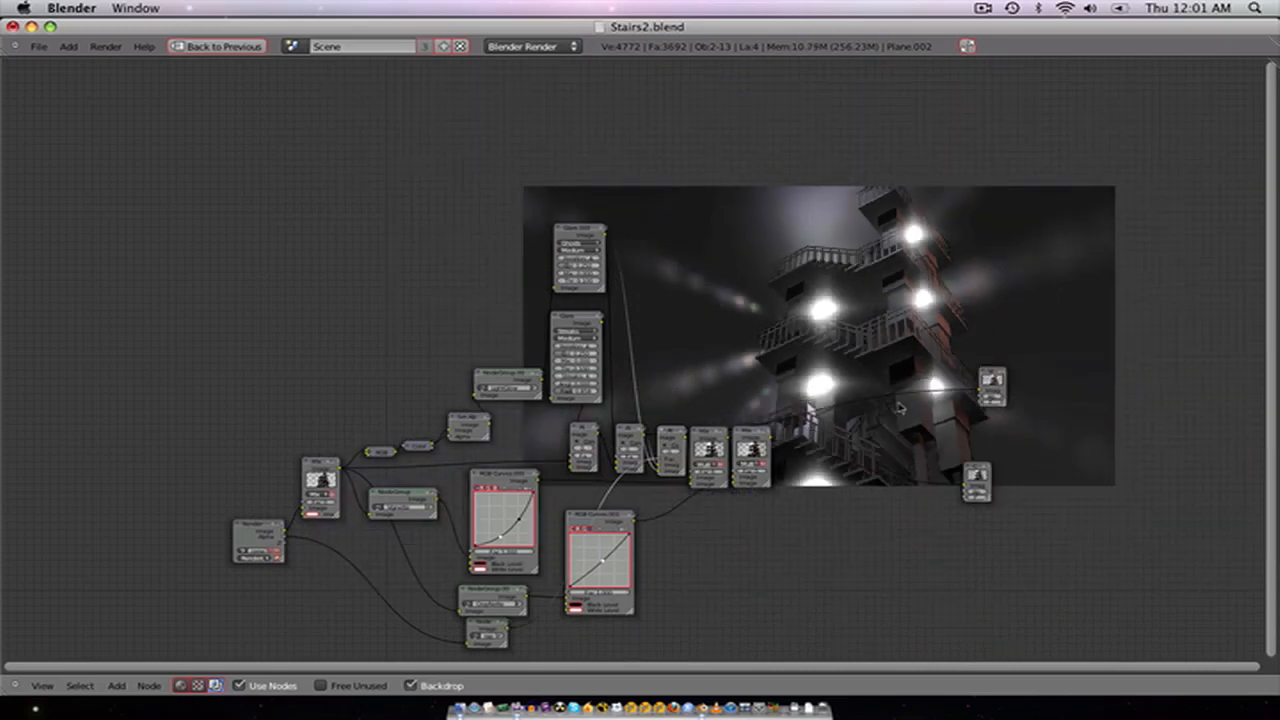
Step: Examine the lights, streaks and tower edges across the backdrop composite at several magnifications
key(v)
key(alt+v)
key(alt+v)
key(alt+v)
key(alt+v)
key(alt+v)
key(alt+v)
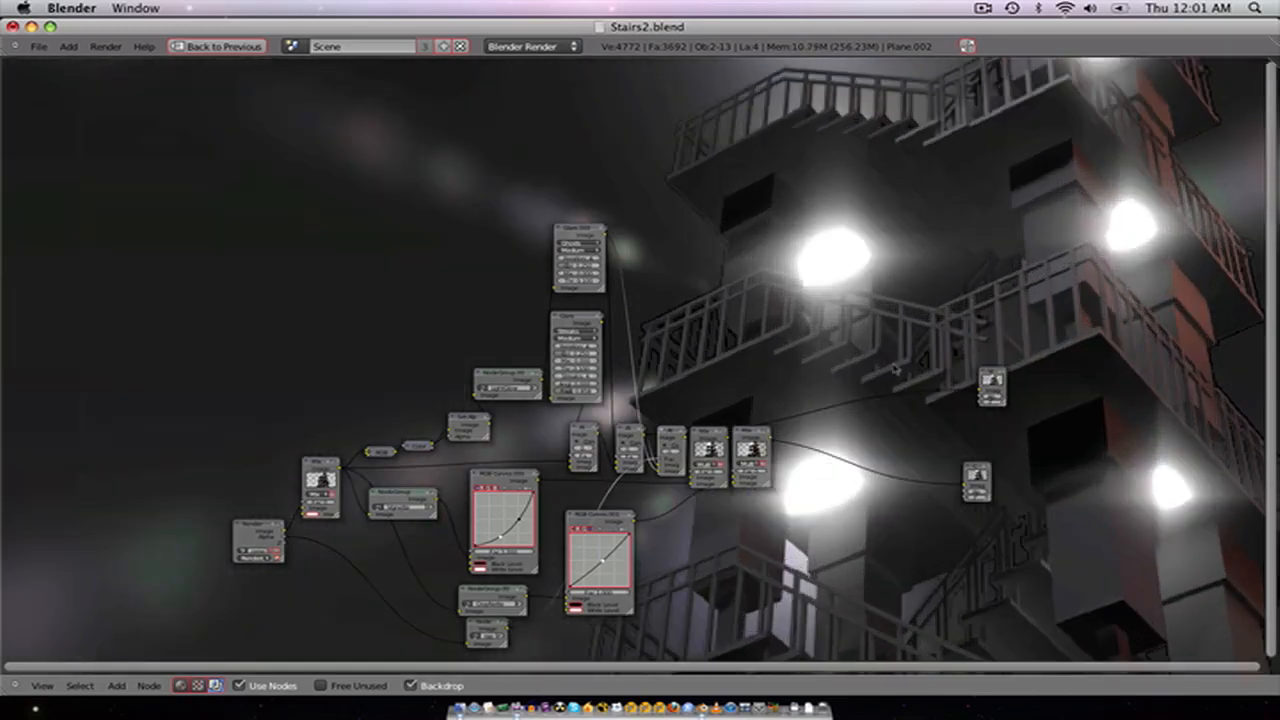
key(v)
key(v)
key(v)
key(v)
key(v)
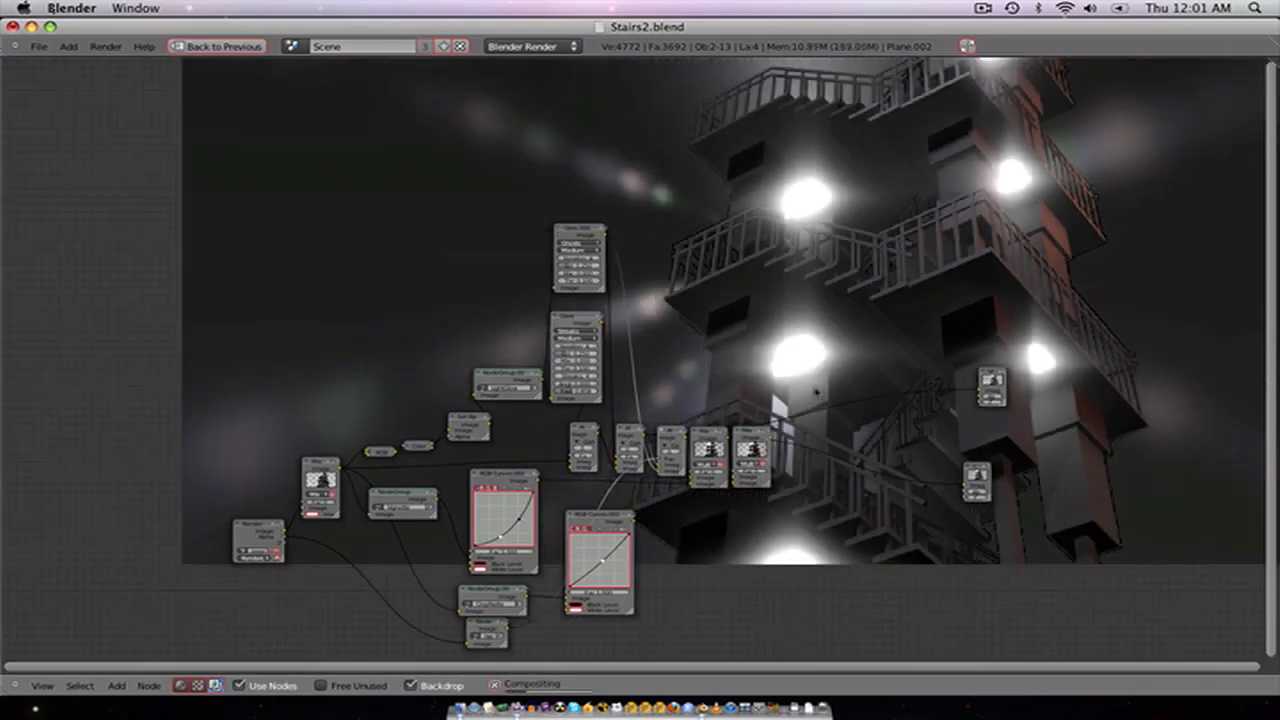
key(alt+v)
key(alt+v)
Step: Link the last Multiply node's image output to the Viewer node's image input
scroll(897, 476, up, 3)
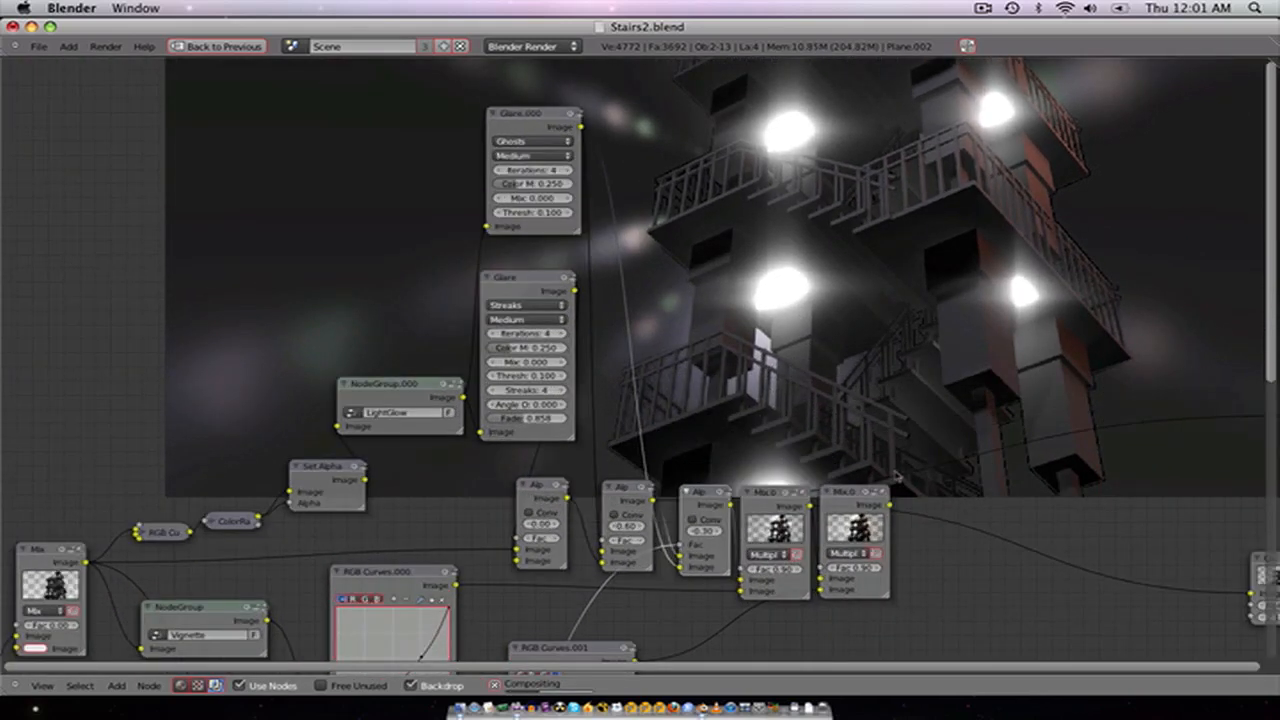
middle_drag(1078, 536, 825, 508)
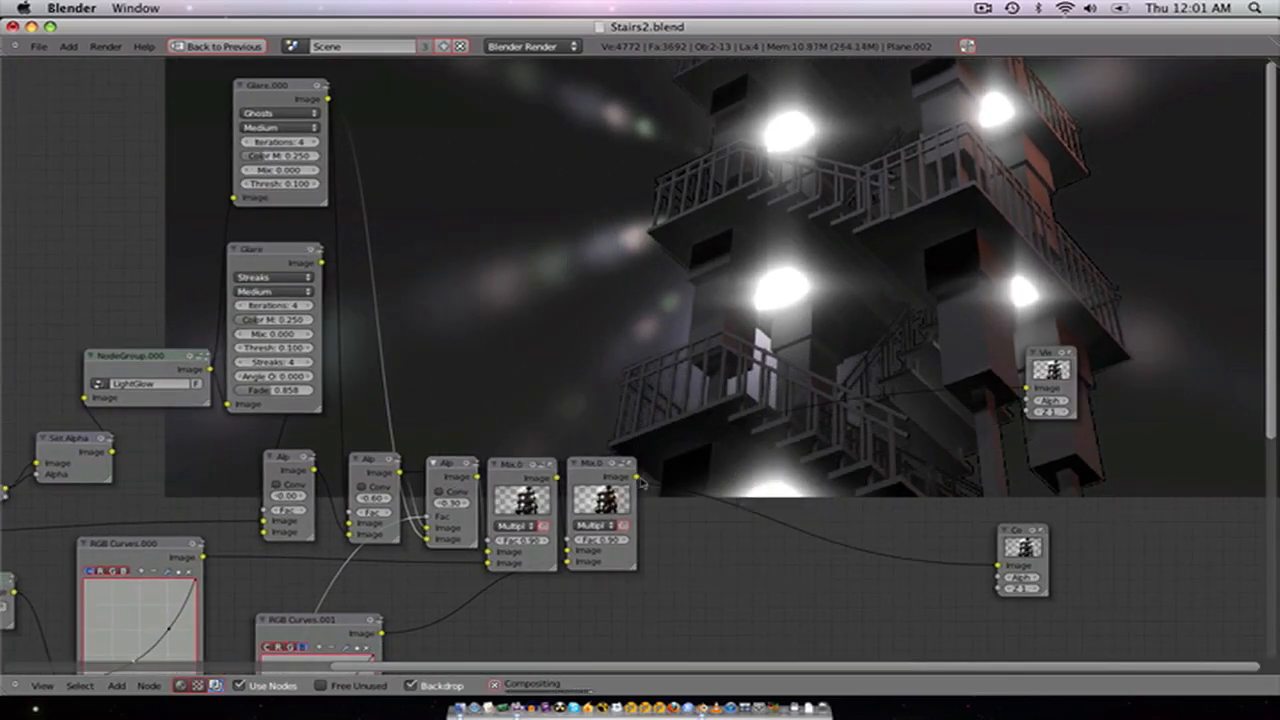
drag(1026, 391, 1028, 388)
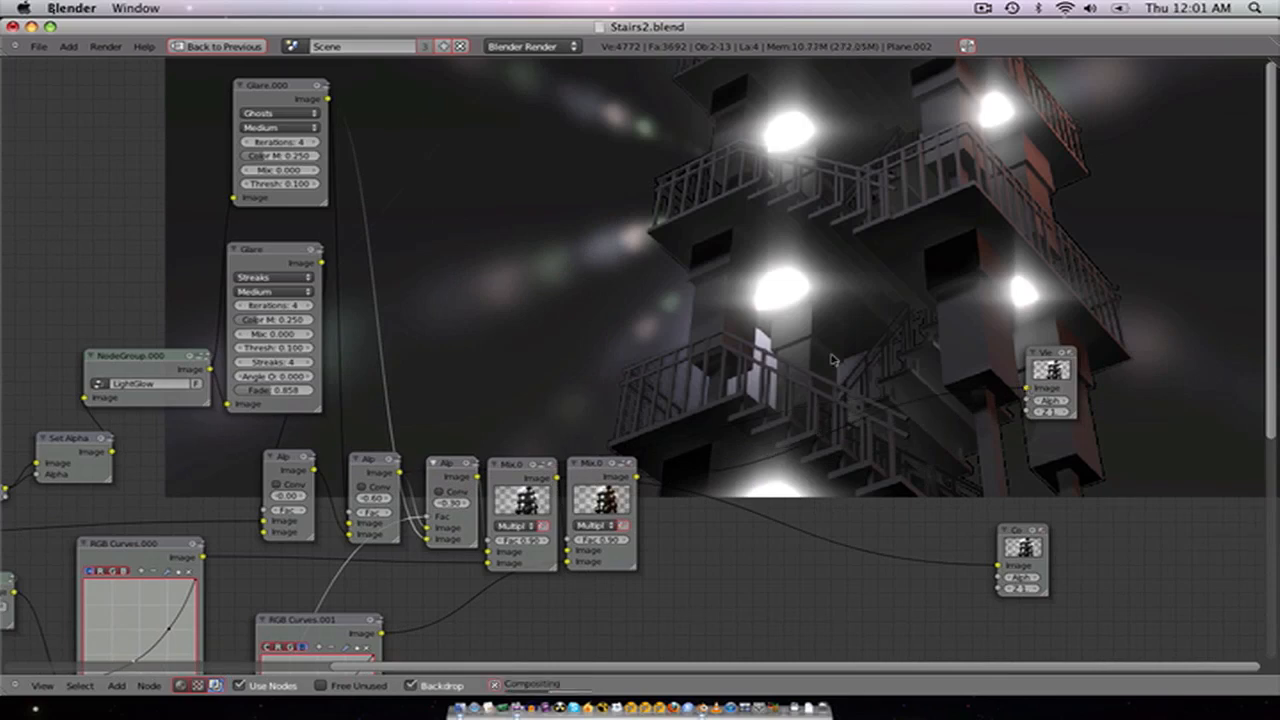
Step: Examine the final graded stair tower composite in the enlarged backdrop, checking the vignette, light glows and lens ghosts
scroll(1050, 424, down, 2)
scroll(824, 377, down, 2)
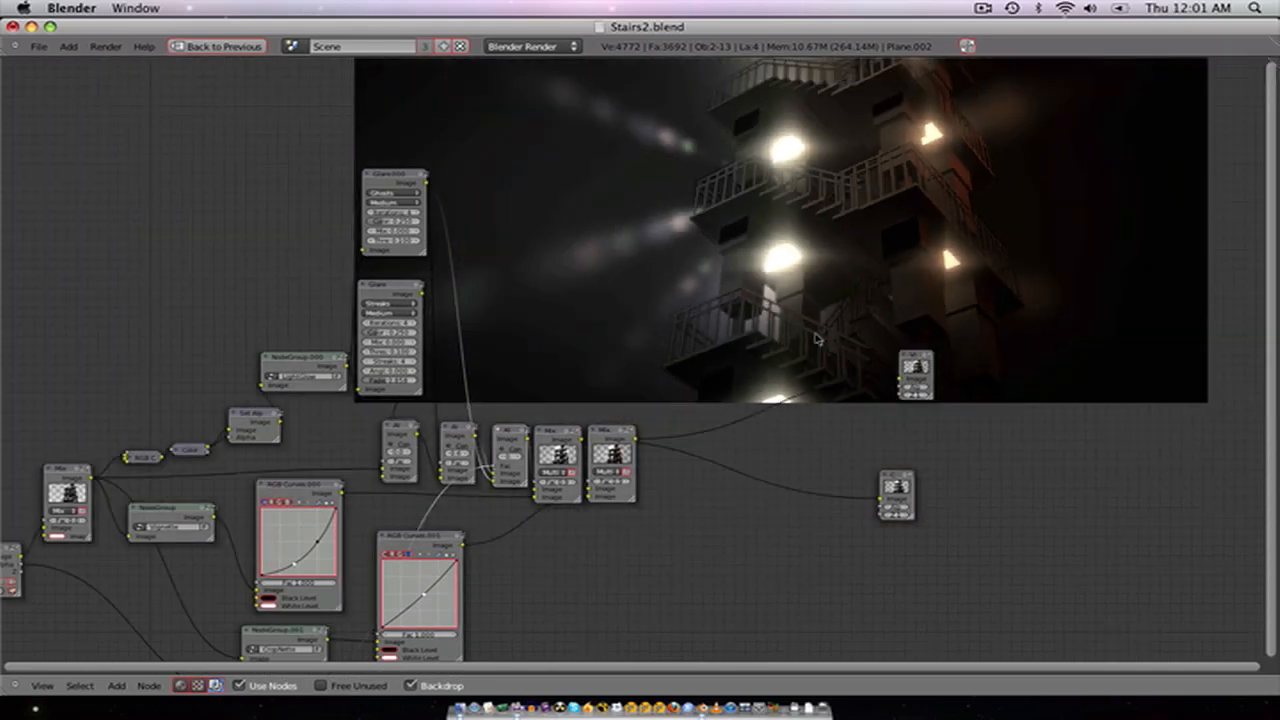
key(alt+v)
key(alt+v)
key(alt+v)
key(alt+v)
key(alt+v)
key(alt+v)
key(alt+v)
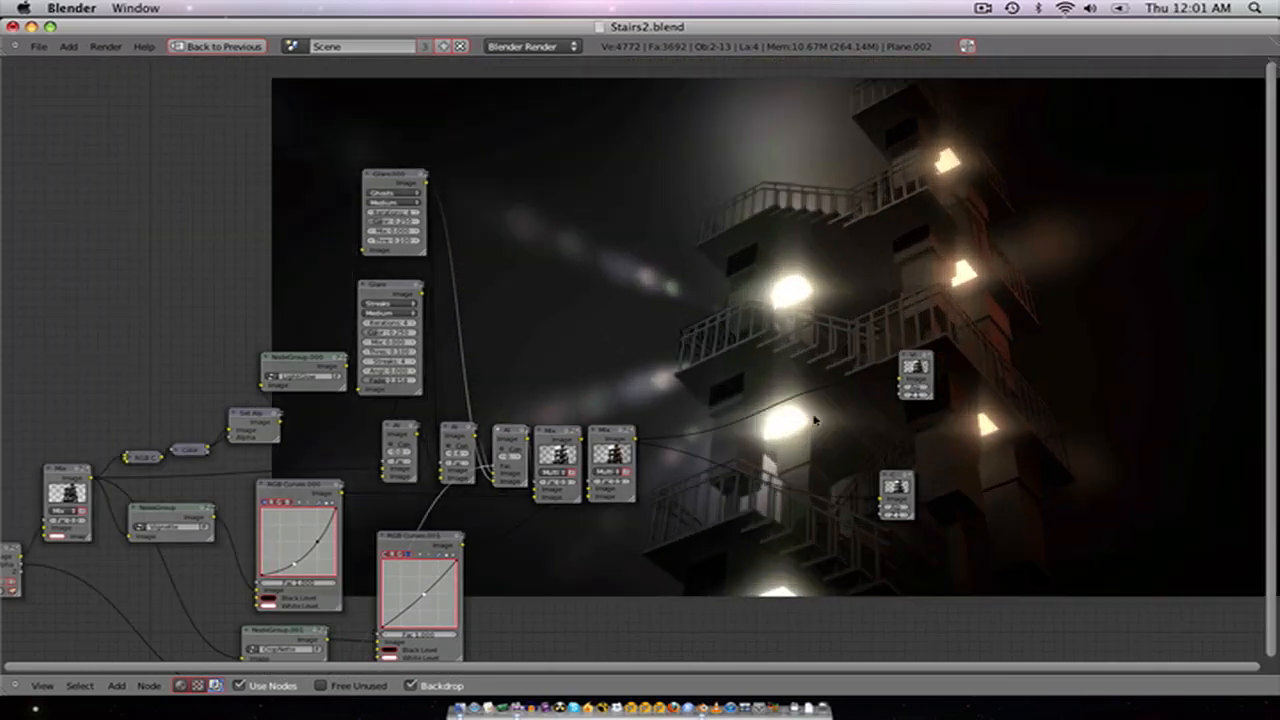
key(v)
key(v)
key(v)
key(v)
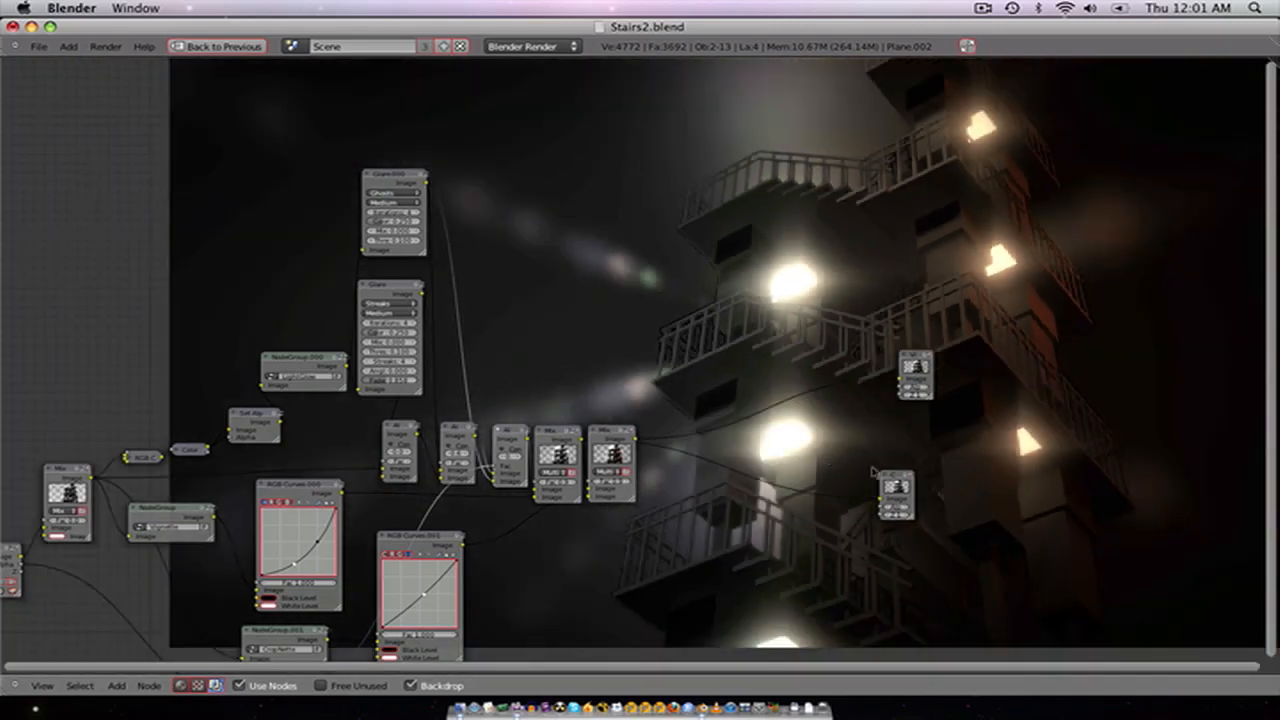
alt+middle_drag(872, 470, 630, 320)
scroll(720, 462, down, 1)
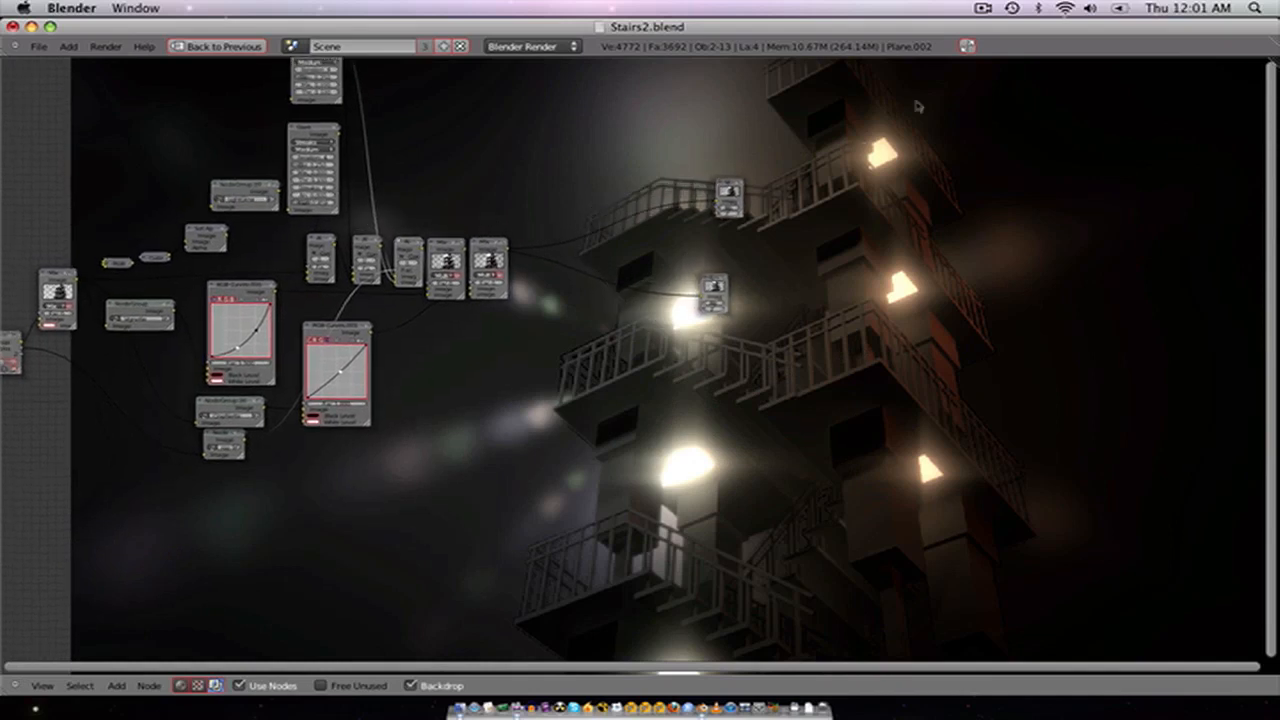
click(981, 9)
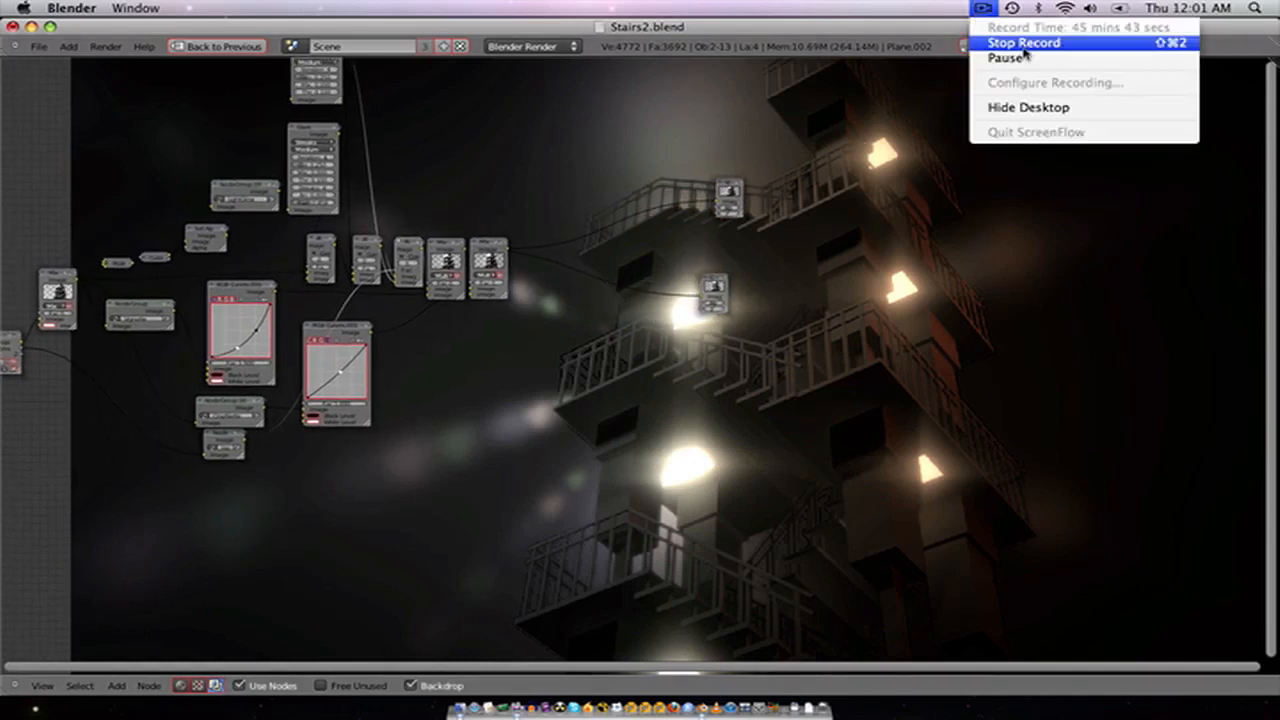